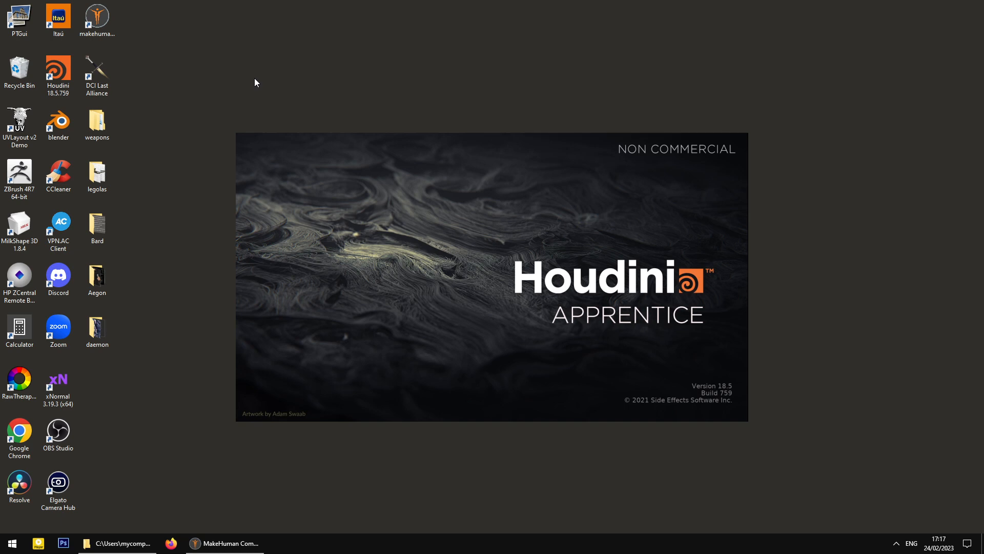
# Switch to MakeHuman and exit it, discarding the unsaved changes.
pyautogui.click(246, 542)
pyautogui.click(973, 7)
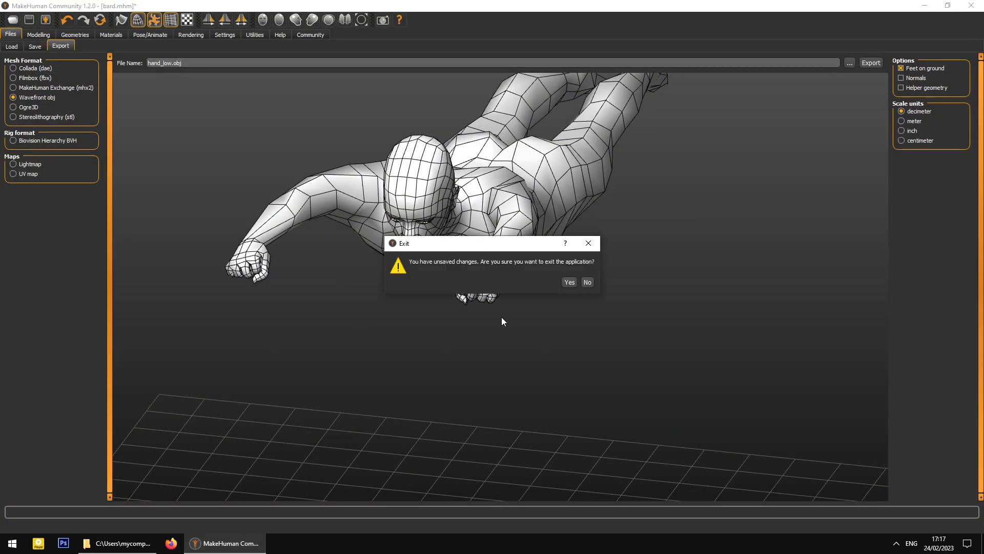
pyautogui.click(573, 282)
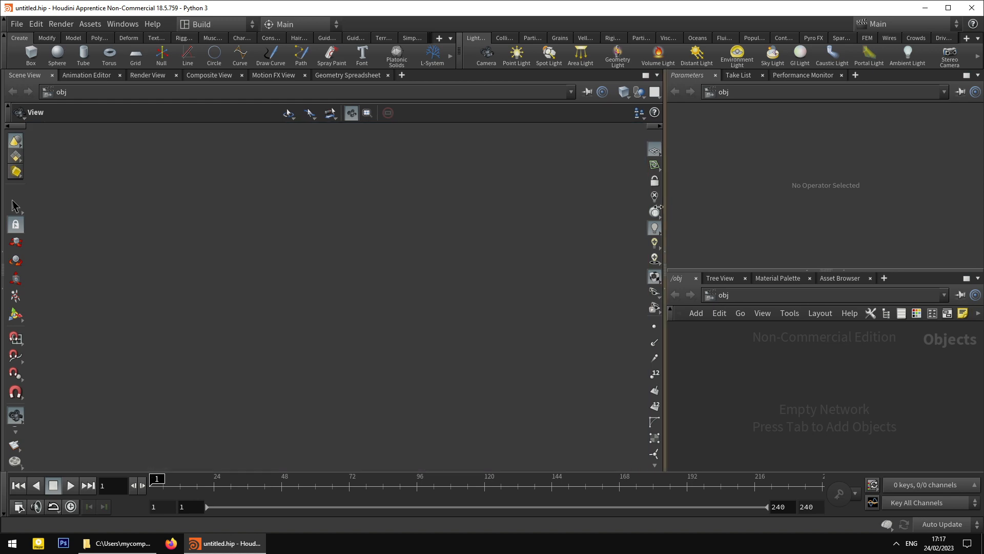
# Widen the parameter and network panes, and place a default box near the centre of the scene grid.
pyautogui.moveTo(671, 205); pyautogui.dragTo(537, 206)
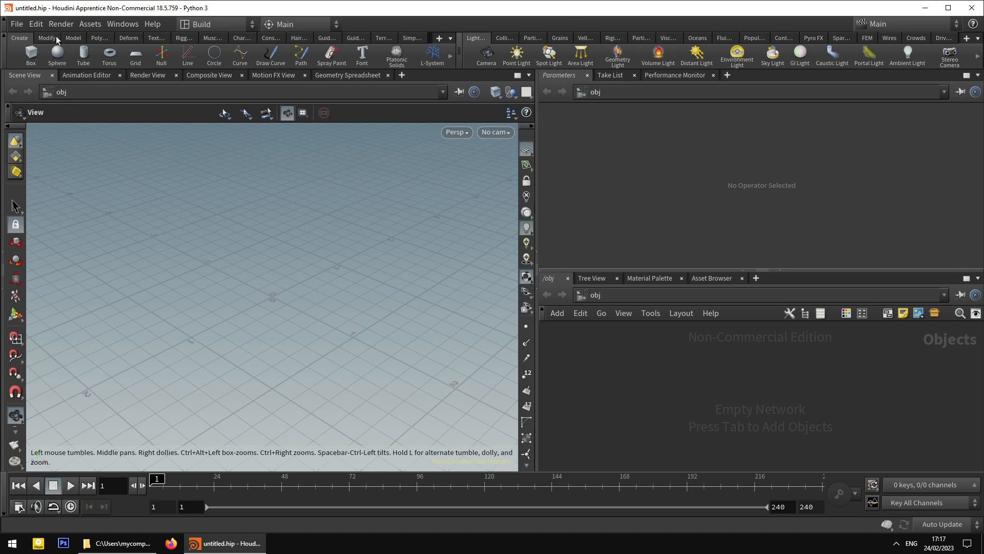
pyautogui.click(30, 53)
pyautogui.click(281, 256)
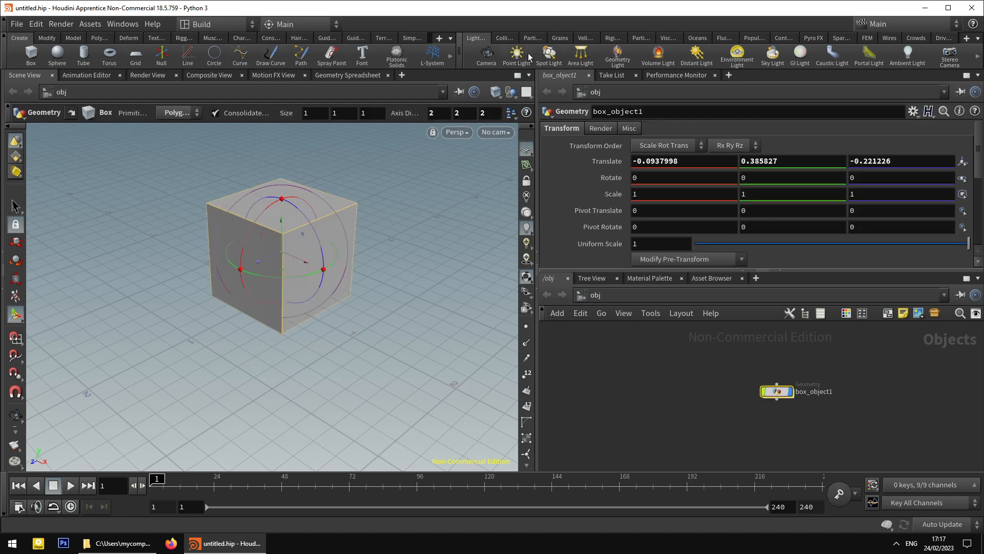
# Add a sky light and a camera at the origin, moving the camera about 1.08 along Z.
pyautogui.click(773, 56)
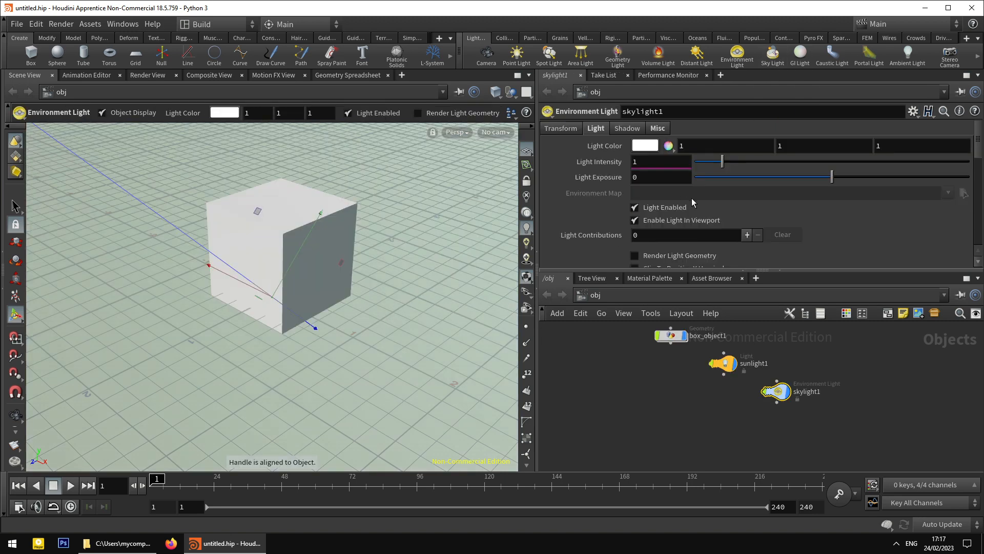
pyautogui.moveTo(694, 414); pyautogui.dragTo(668, 416, button='middle')
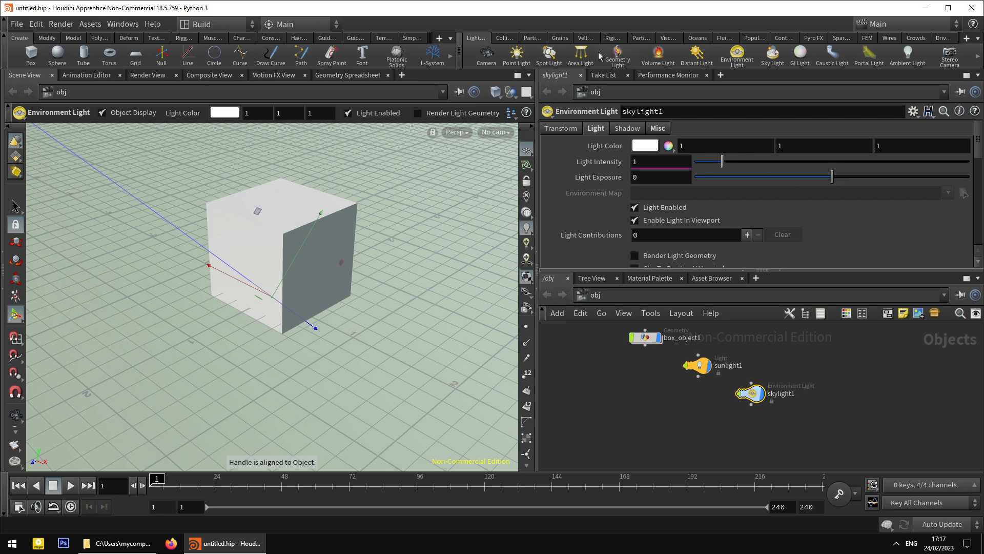
pyautogui.click(486, 54)
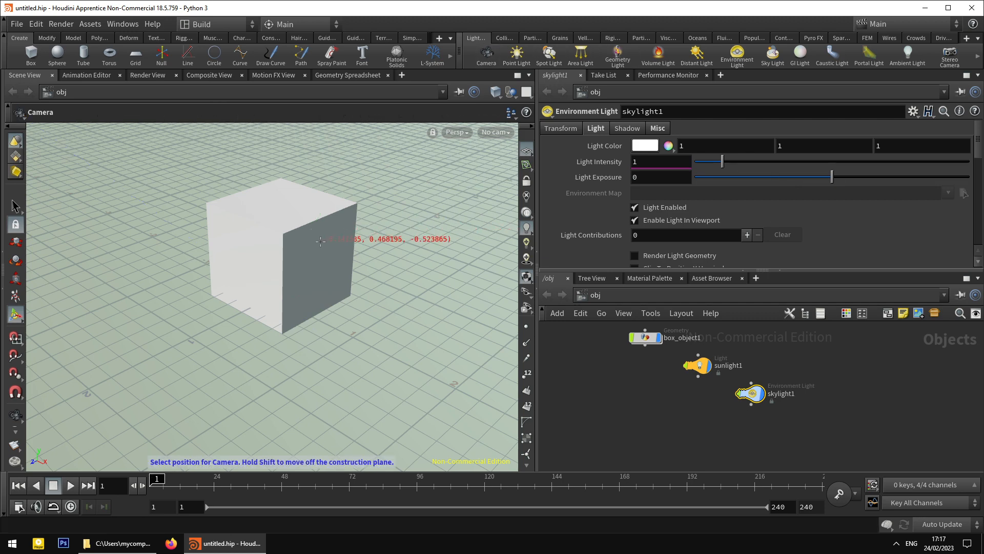
pyautogui.press('Return')
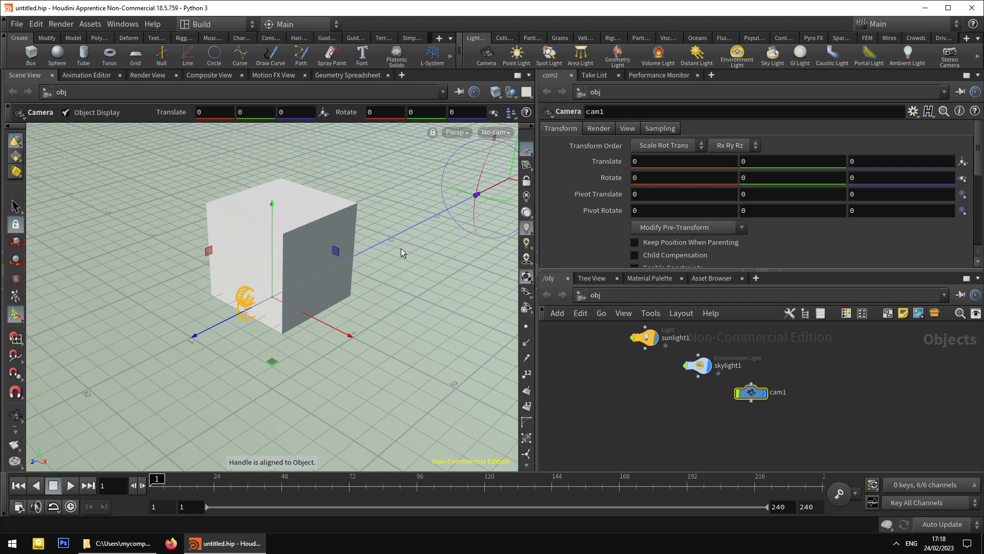
pyautogui.moveTo(218, 328); pyautogui.dragTo(119, 372)
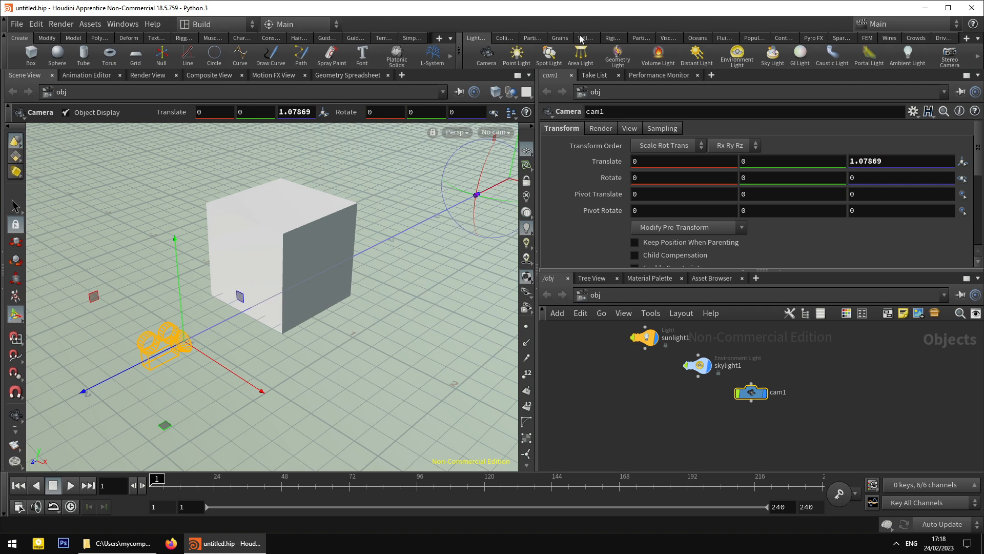
# Enter the box object's geometry network and reposition its box node to leave room for more nodes.
pyautogui.scroll(-4, 790, 410)
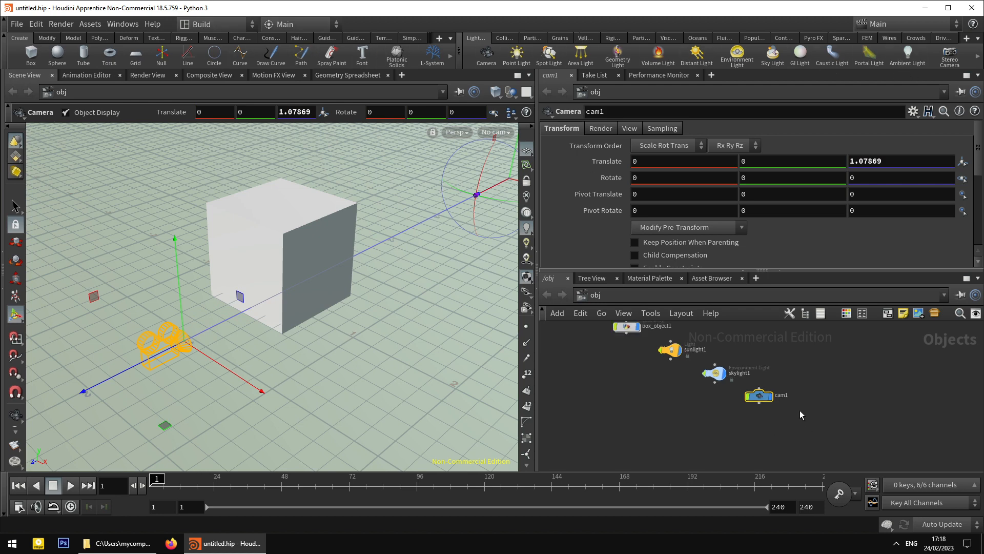
pyautogui.moveTo(728, 380)
pyautogui.scroll(8, 676, 371)
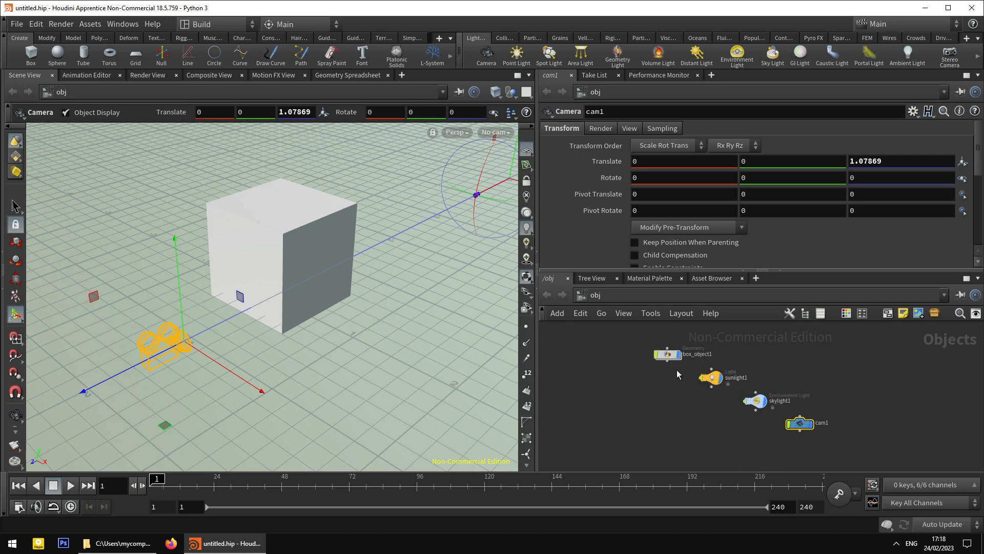
pyautogui.doubleClick(648, 354)
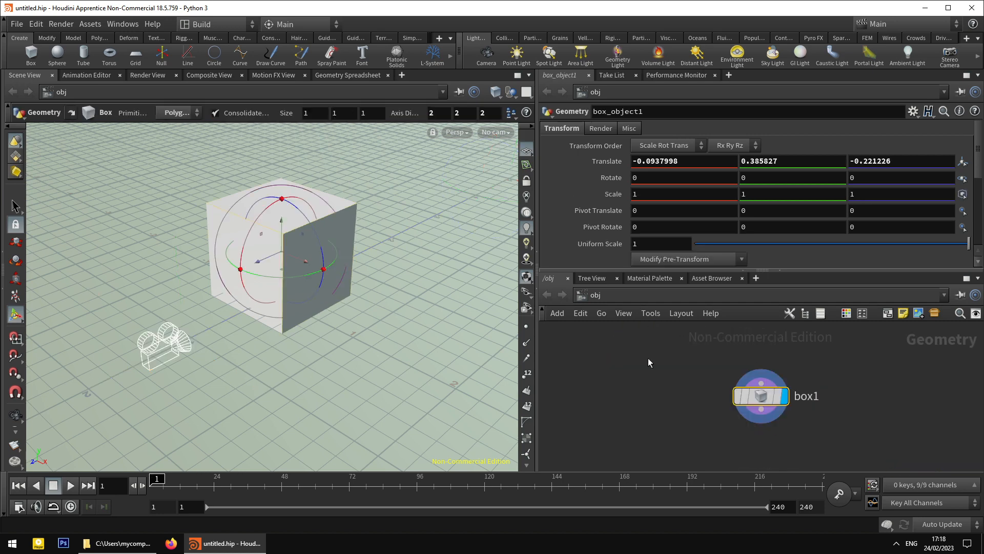
pyautogui.moveTo(755, 387); pyautogui.dragTo(637, 369)
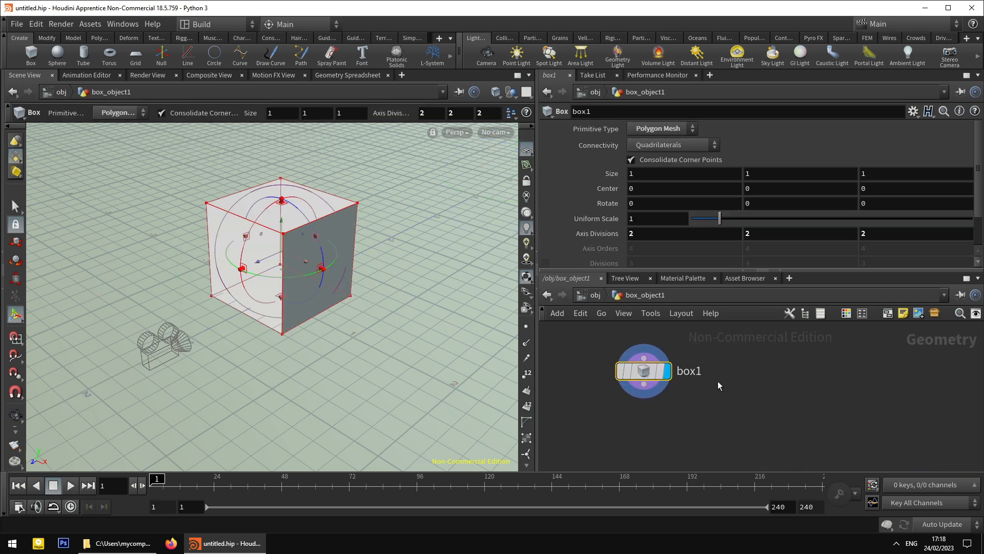
pyautogui.moveTo(732, 379); pyautogui.dragTo(736, 374, button='middle')
pyautogui.scroll(-3, 736, 374)
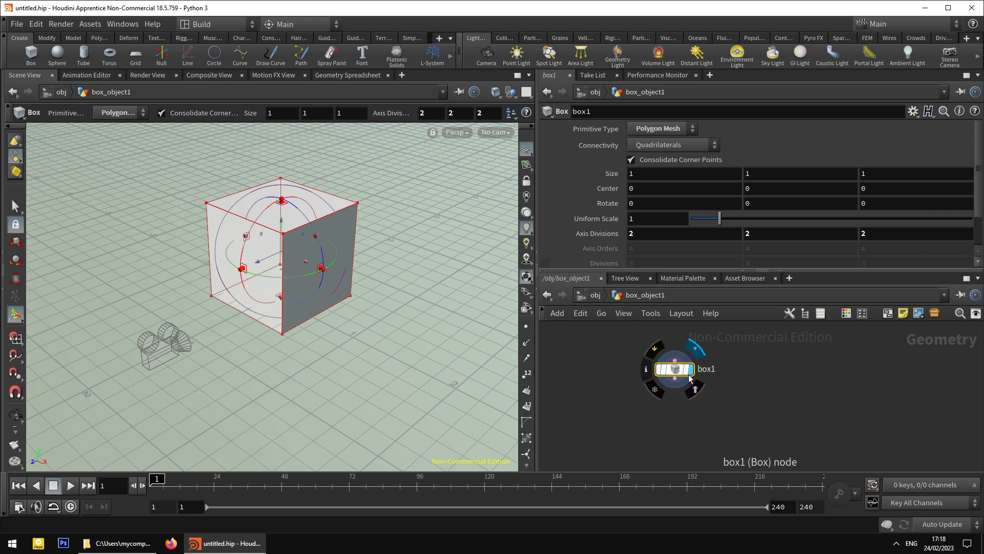
pyautogui.moveTo(677, 374); pyautogui.dragTo(665, 368)
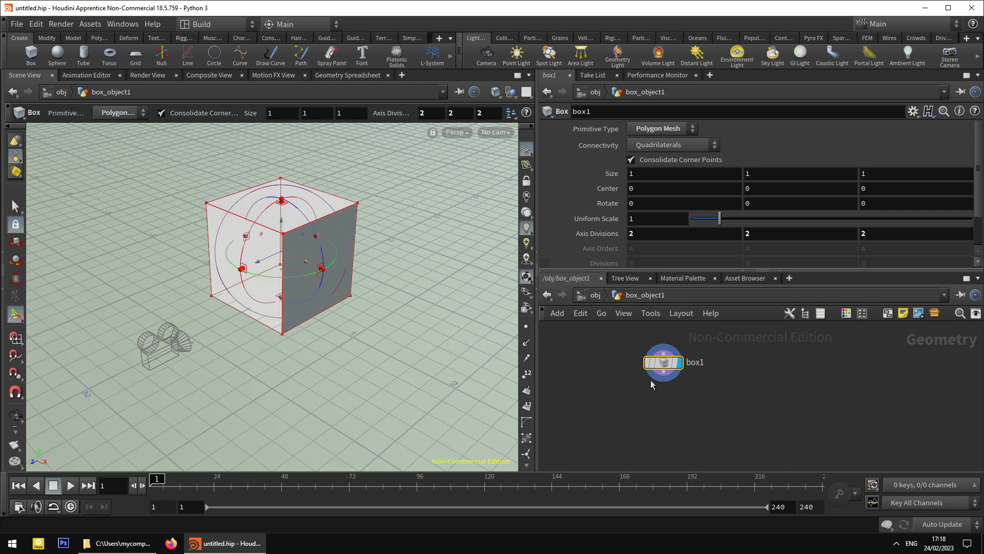
pyautogui.moveTo(667, 377); pyautogui.dragTo(660, 381)
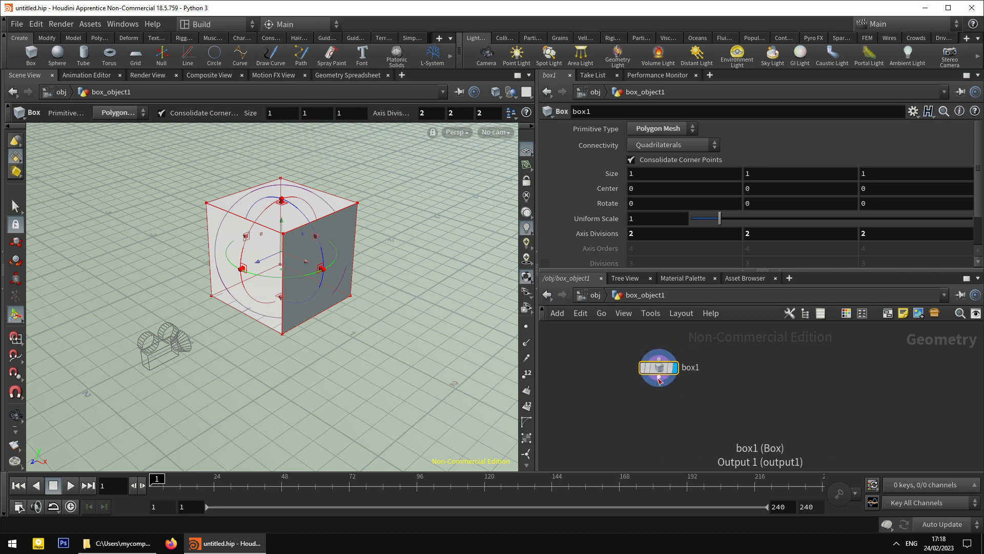
# Add an Edit node connected to the box node's output and place it just below.
pyautogui.click(661, 382)
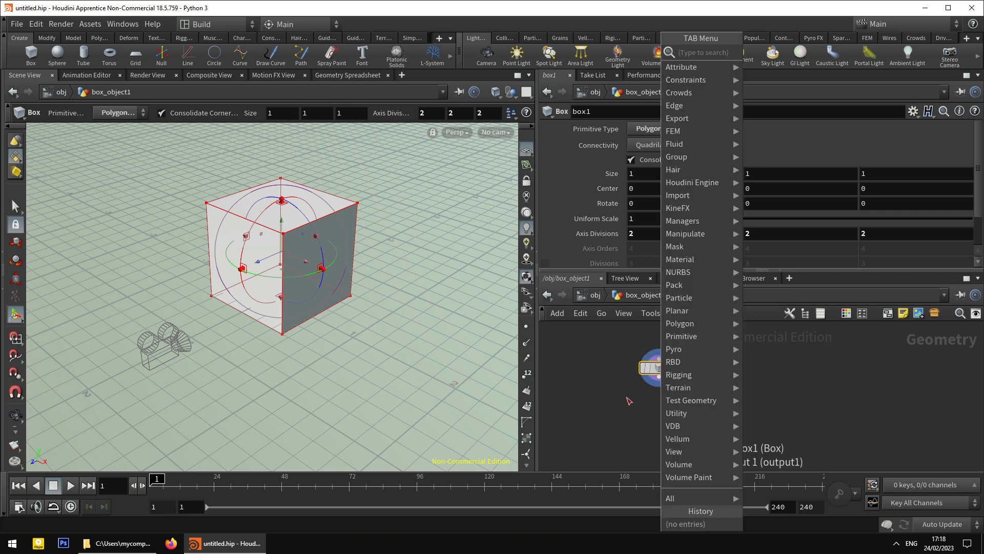
pyautogui.press('Escape')
pyautogui.rightClick(662, 384)
pyautogui.write('edit')
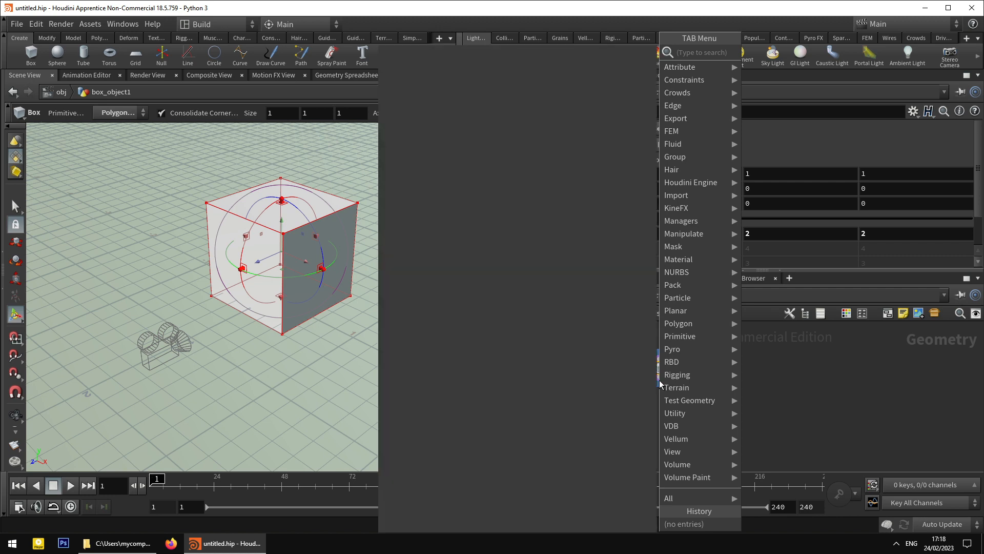
pyautogui.press('Return')
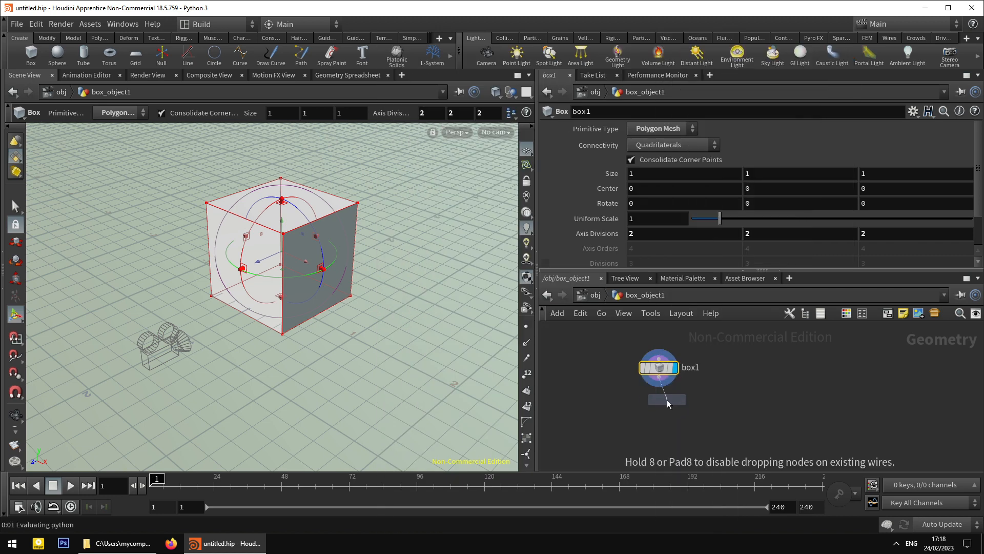
pyautogui.click(666, 398)
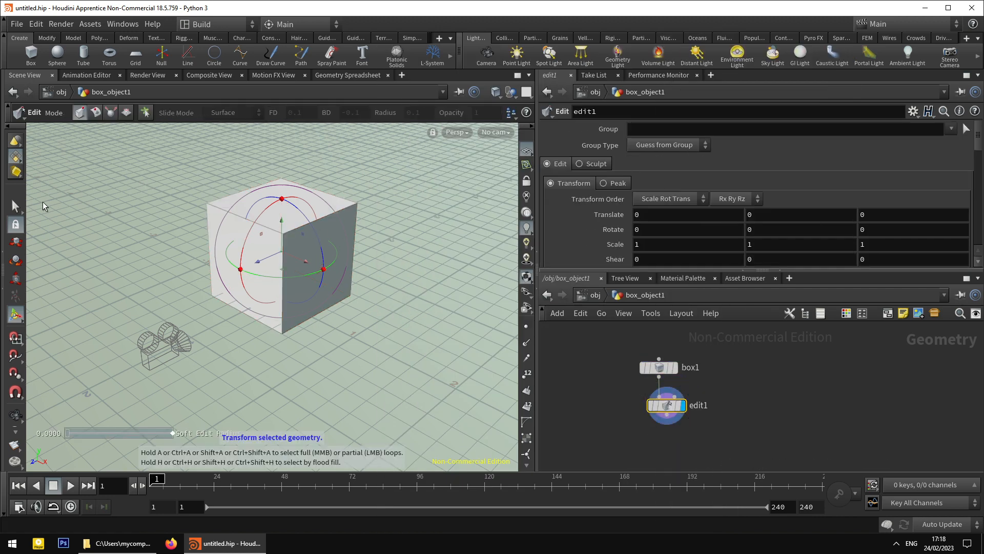
# Pull the box's top corner point 7 outward, translating it about 0.17, 0.17, -0.17.
pyautogui.press('s')
pyautogui.click(68, 113)
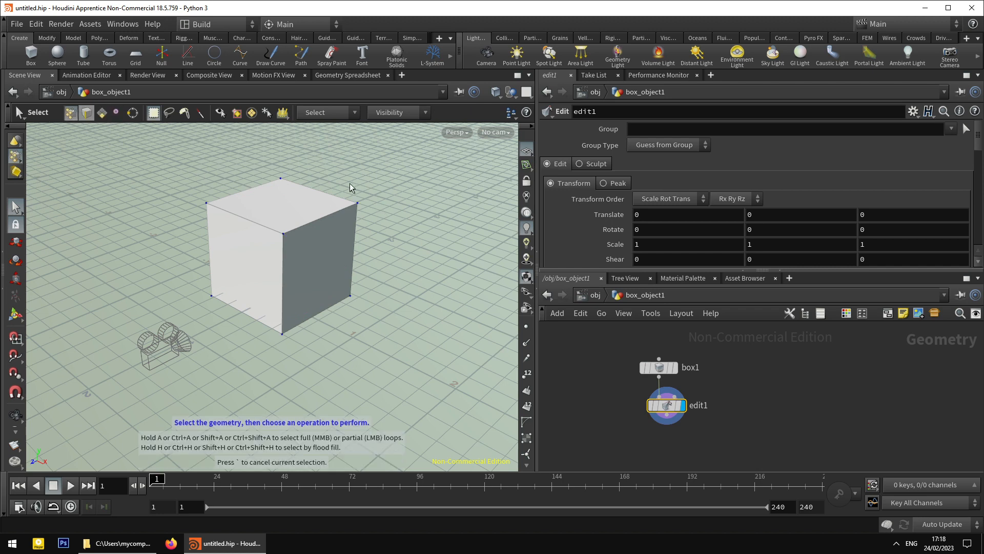
pyautogui.moveTo(350, 183); pyautogui.dragTo(409, 178)
pyautogui.press('t')
# Select the opposite top corner point 3 and translate it about -0.06, -0.14, 0.06.
pyautogui.press('s')
pyautogui.click(207, 204)
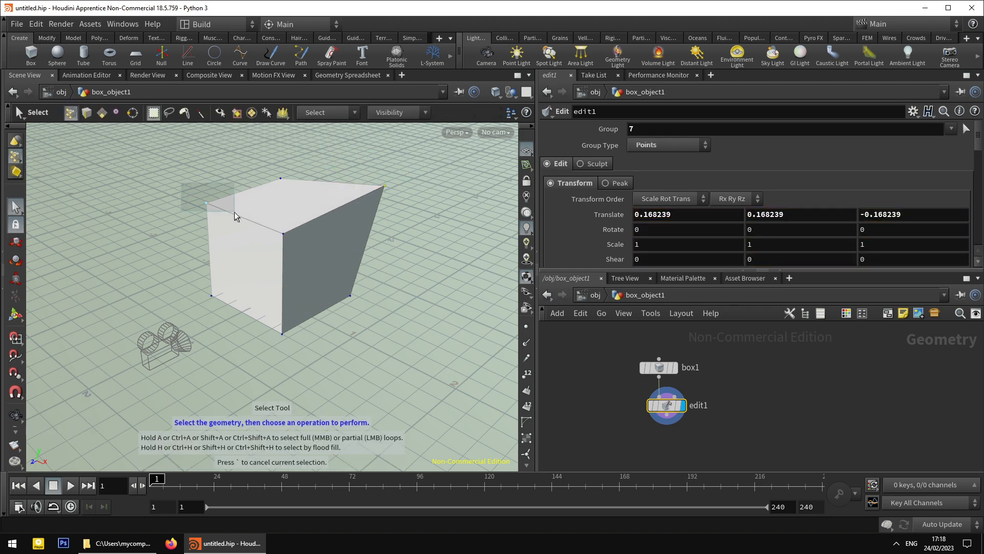
pyautogui.press('t')
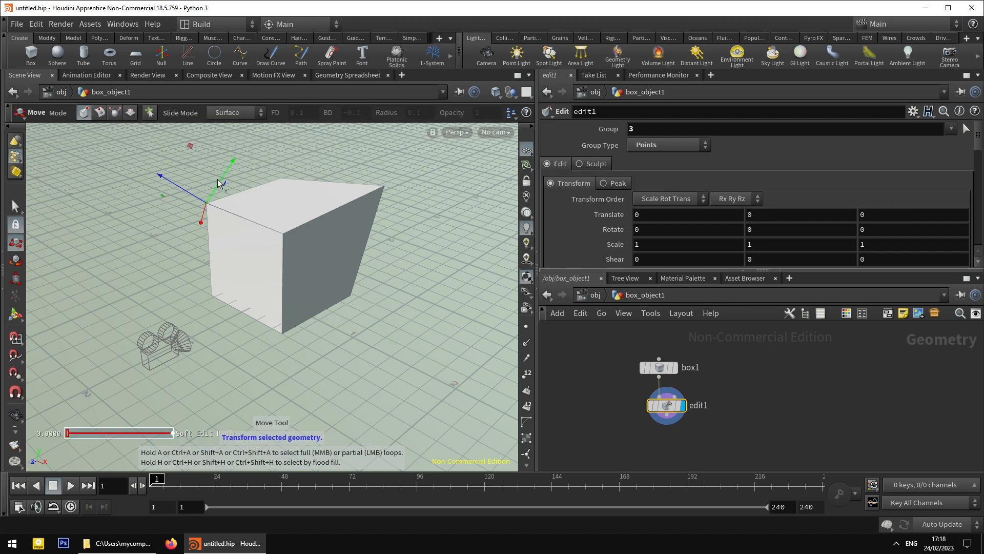
pyautogui.moveTo(206, 204); pyautogui.dragTo(198, 217)
pyautogui.click(14, 206)
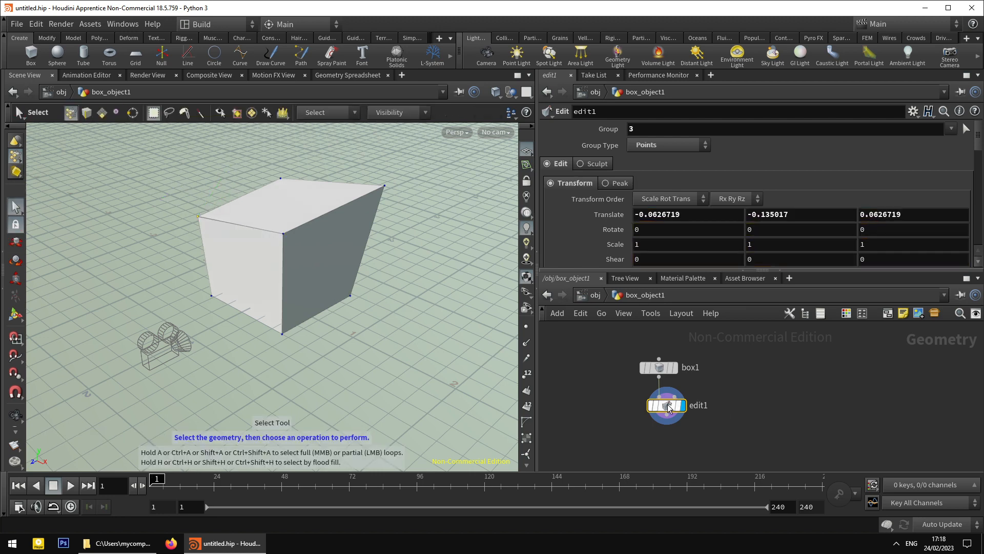
# Add a Transform node connected after the Edit node and place it directly below.
pyautogui.press('Tab')
pyautogui.moveTo(685, 414)
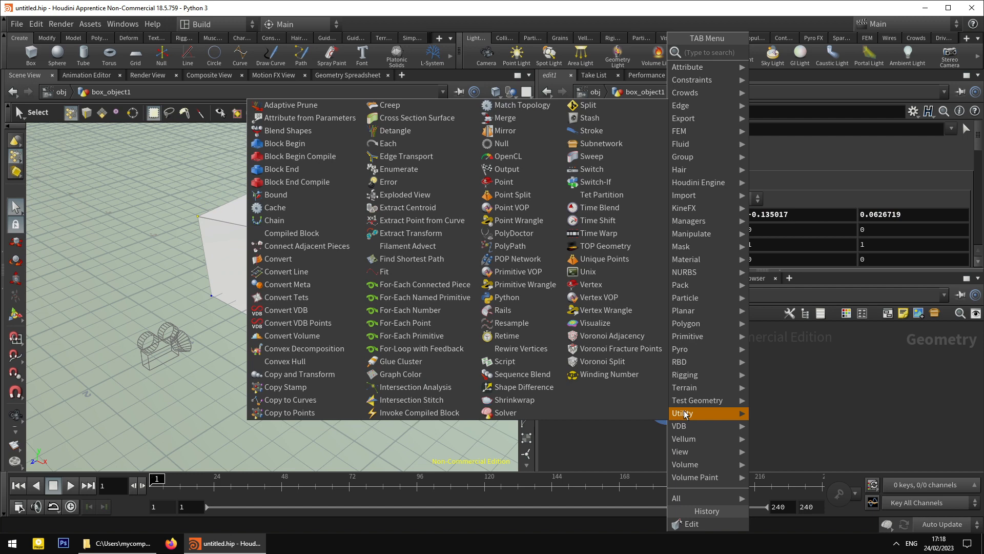
pyautogui.write('tran')
pyautogui.press('Return')
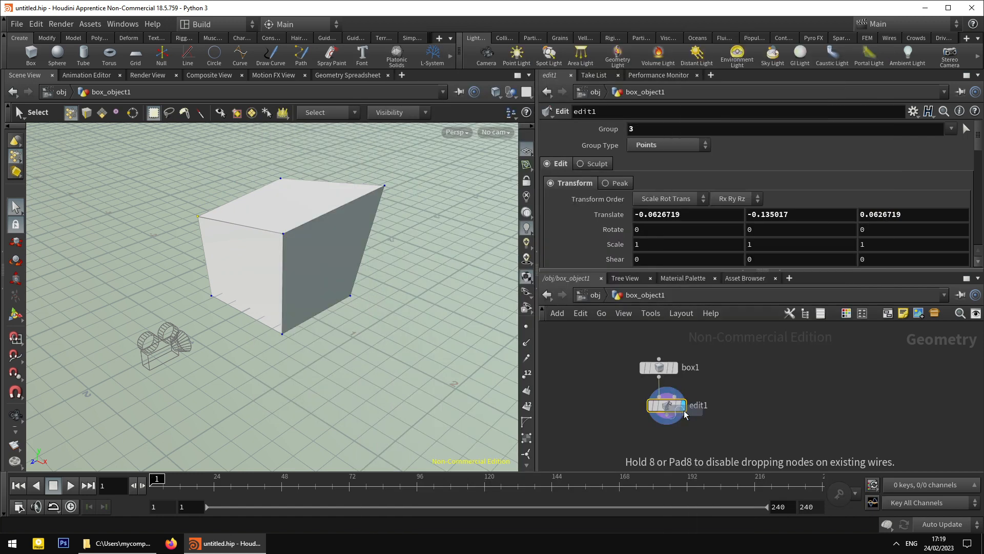
pyautogui.click(685, 445)
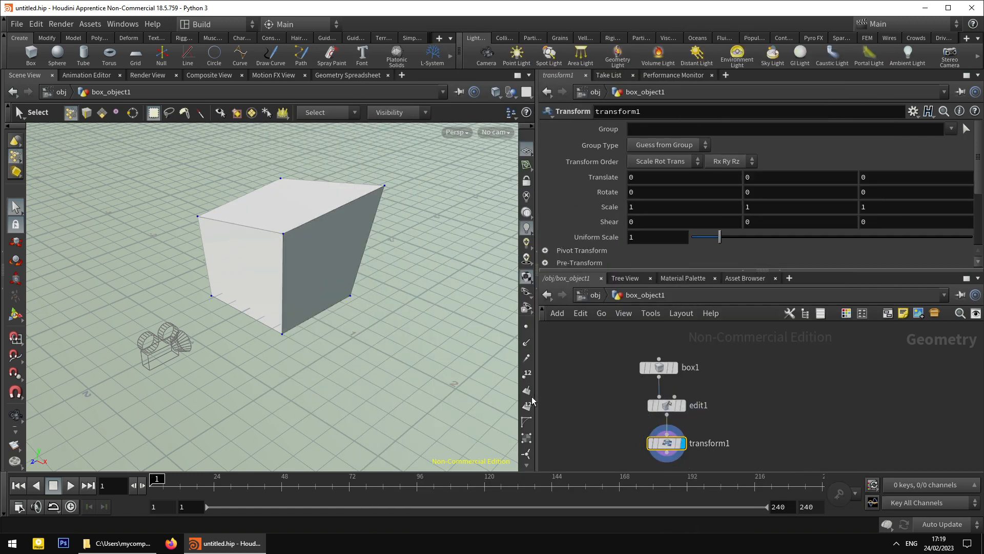
# Set the Transform node's uniform scale to 2.
pyautogui.click(654, 238)
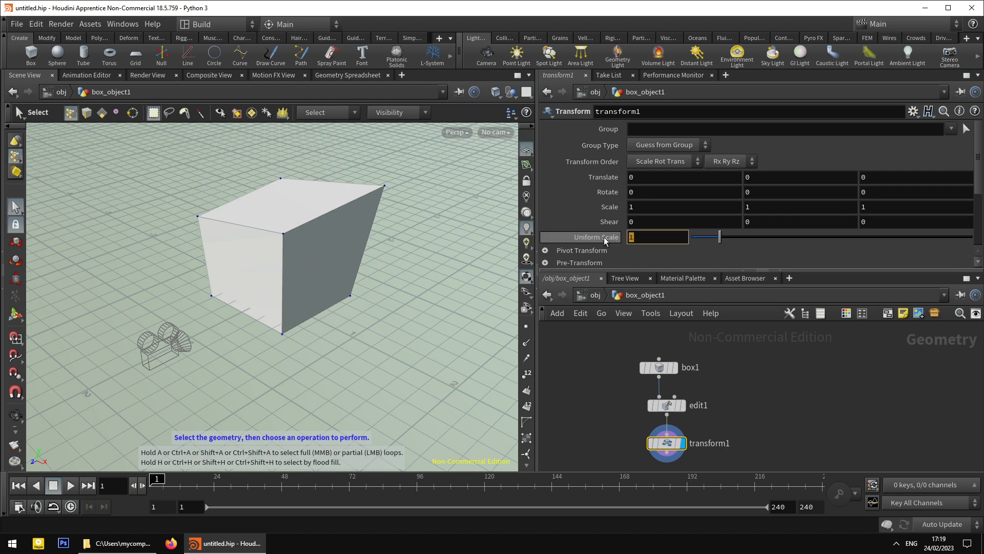
pyautogui.write('2')
pyautogui.press('Return')
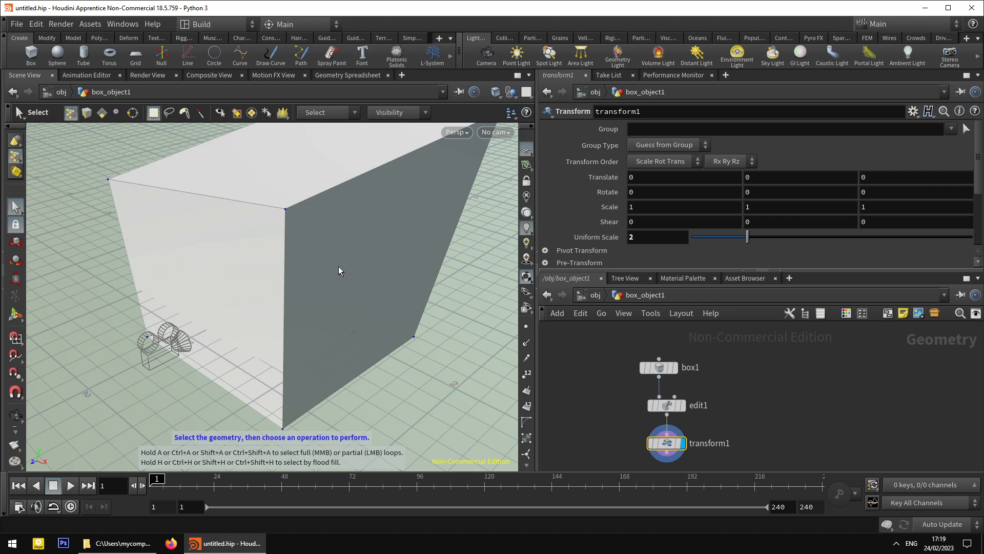
pyautogui.moveTo(763, 422); pyautogui.dragTo(750, 397, button='middle')
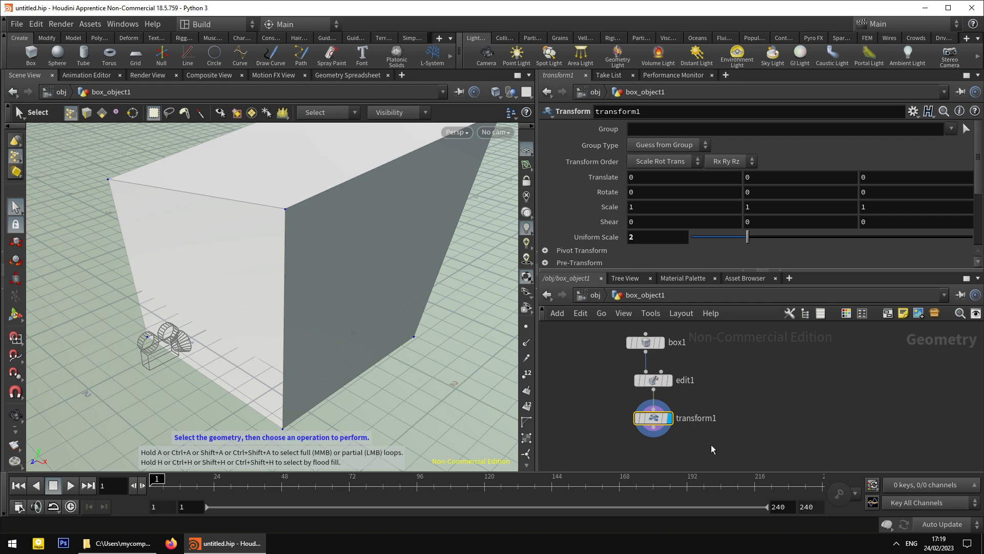
pyautogui.scroll(-3, 710, 389)
pyautogui.moveTo(736, 390); pyautogui.dragTo(726, 370, button='middle')
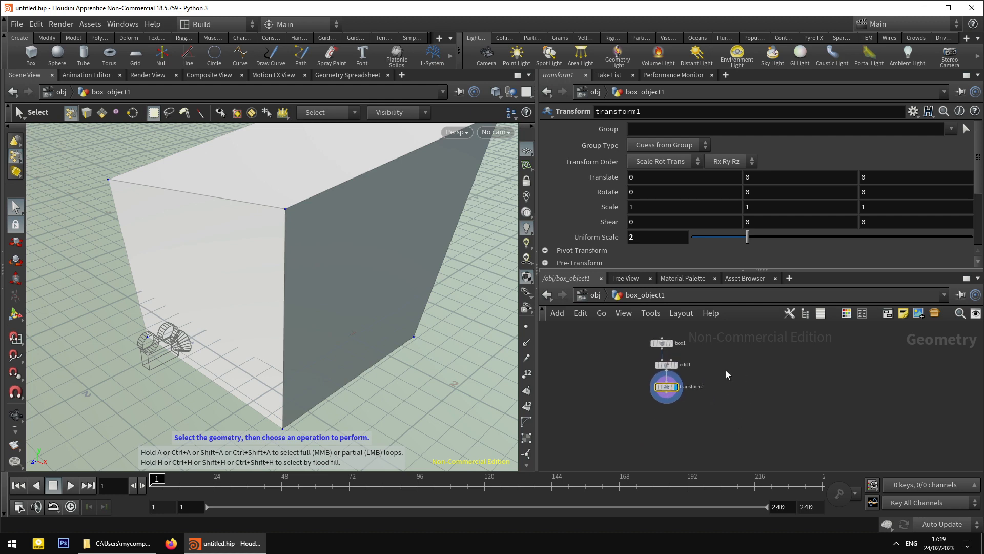
pyautogui.moveTo(665, 344)
pyautogui.moveTo(667, 343); pyautogui.dragTo(666, 340)
pyautogui.moveTo(677, 419); pyautogui.dragTo(669, 402, button='middle')
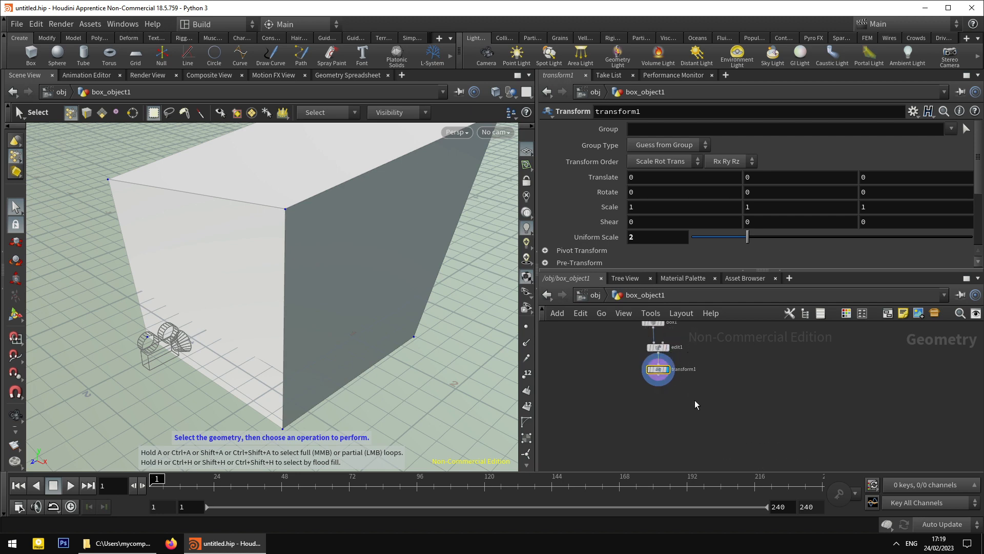
pyautogui.moveTo(687, 410); pyautogui.dragTo(683, 403, button='middle')
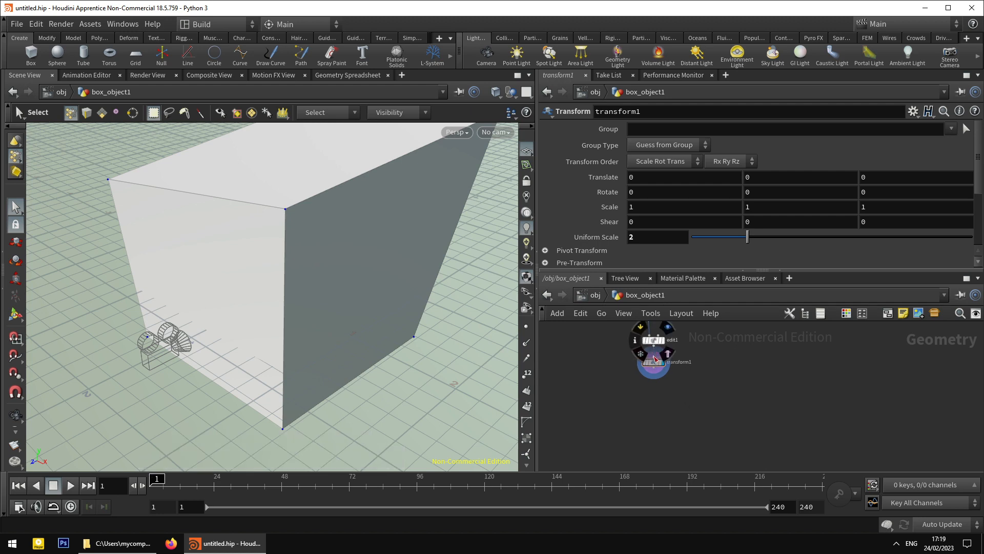
# Reposition the Transform node slightly further below the Edit node in the network.
pyautogui.scroll(4, 641, 342)
pyautogui.moveTo(669, 341); pyautogui.dragTo(646, 346)
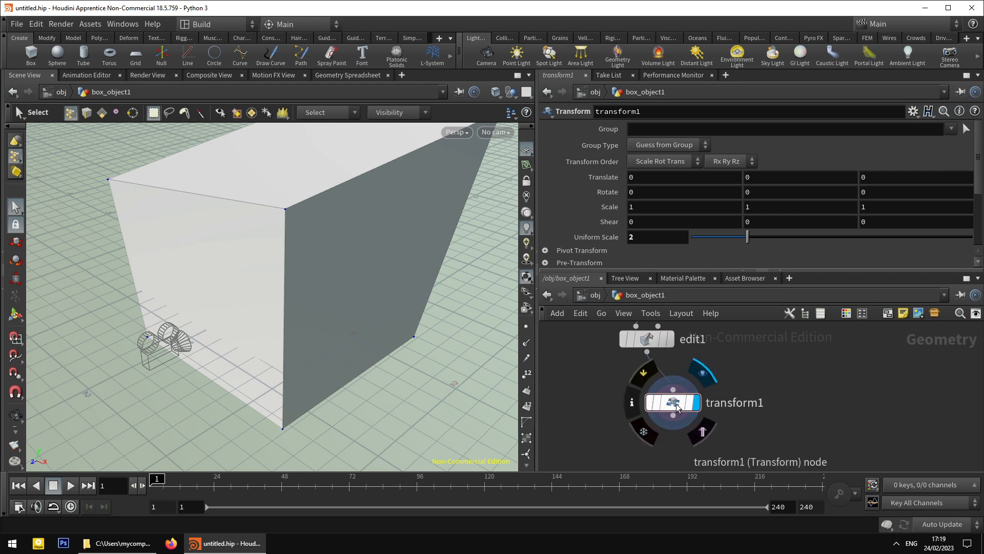
pyautogui.moveTo(674, 408); pyautogui.dragTo(660, 426)
pyautogui.moveTo(677, 408); pyautogui.dragTo(681, 394, button='middle')
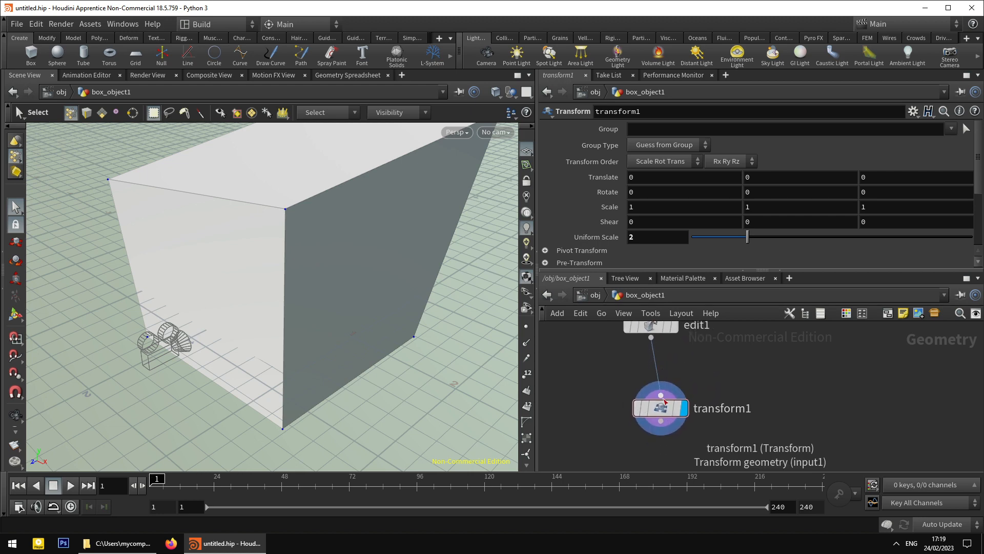
# Arrange the Box, Edit and Transform nodes in a straight vertical column, leaving a wider gap above the Transform node.
pyautogui.moveTo(747, 395); pyautogui.dragTo(752, 371, button='middle')
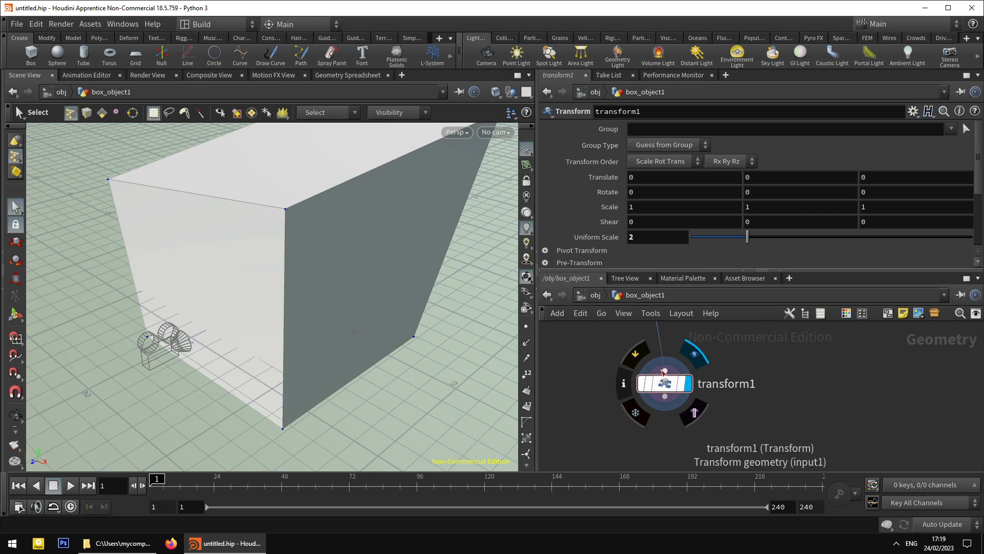
pyautogui.scroll(-5, 722, 360)
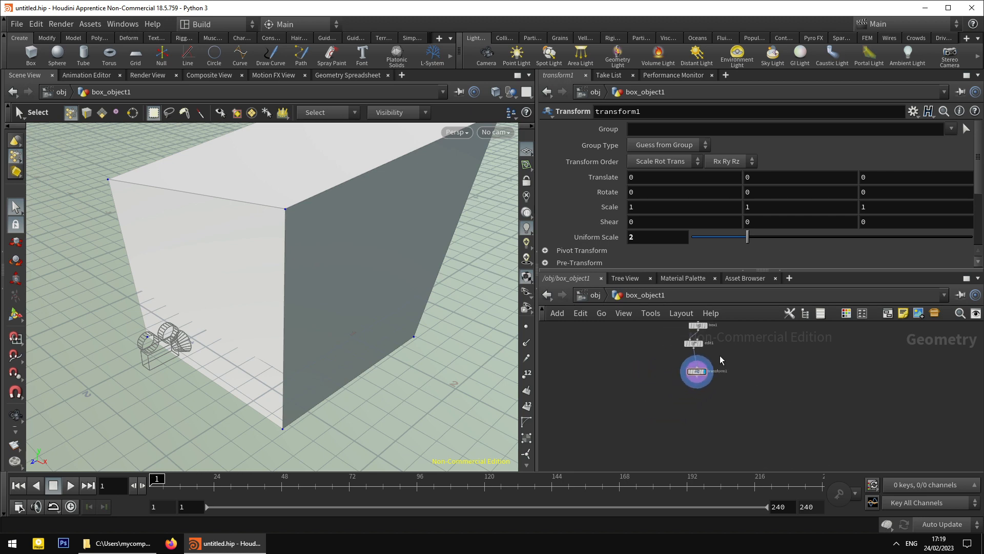
pyautogui.moveTo(707, 381); pyautogui.dragTo(714, 389)
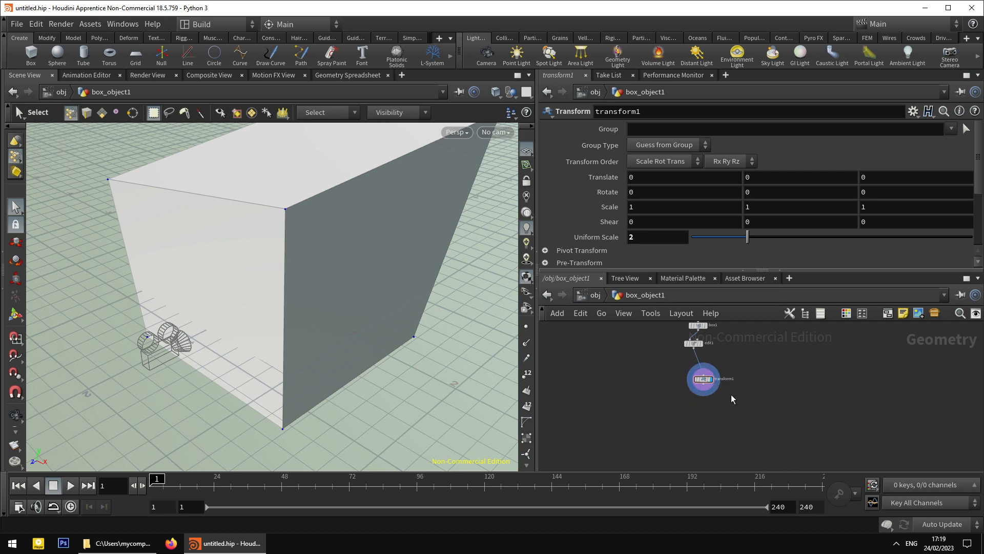
pyautogui.scroll(3, 727, 362)
pyautogui.scroll(-4, 726, 361)
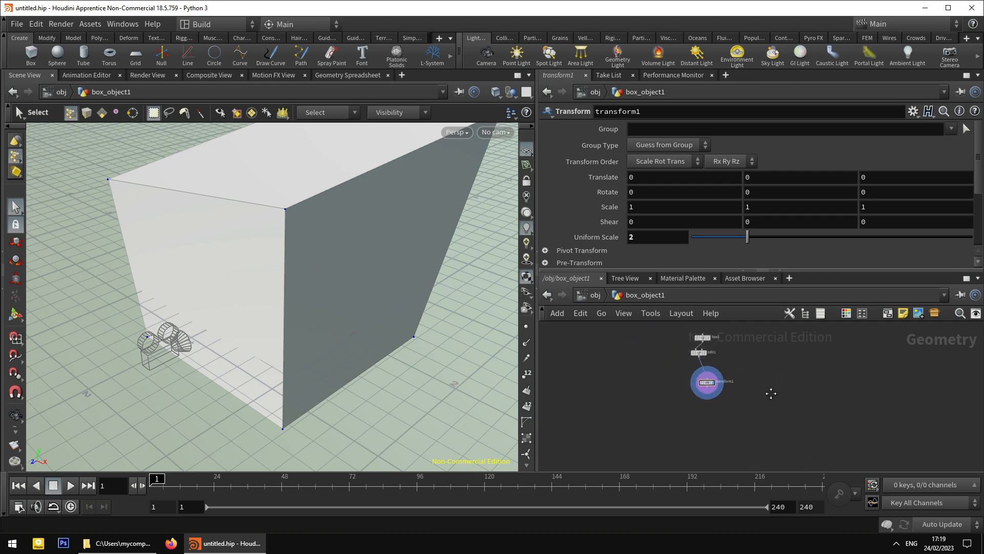
pyautogui.moveTo(771, 393); pyautogui.dragTo(770, 397, button='middle')
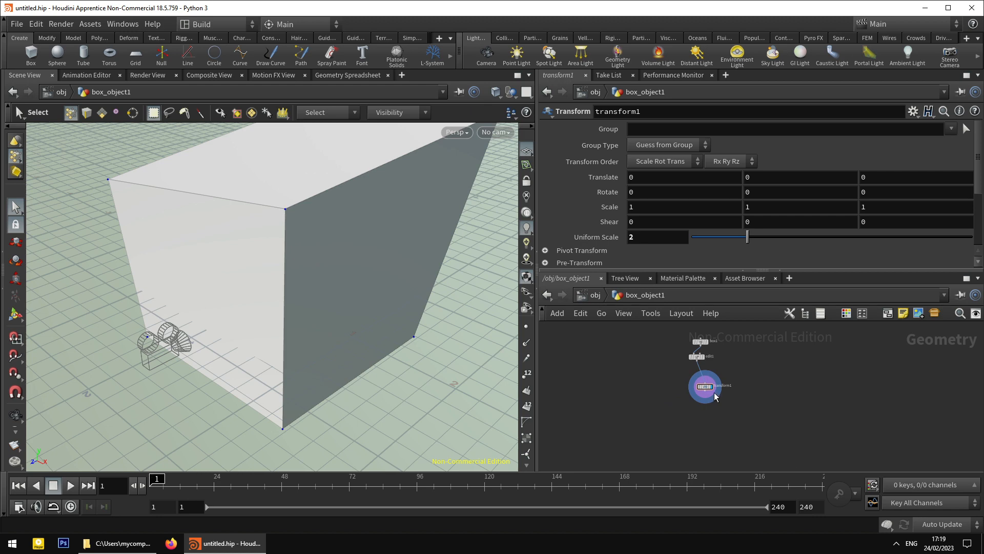
pyautogui.moveTo(715, 392); pyautogui.dragTo(702, 390)
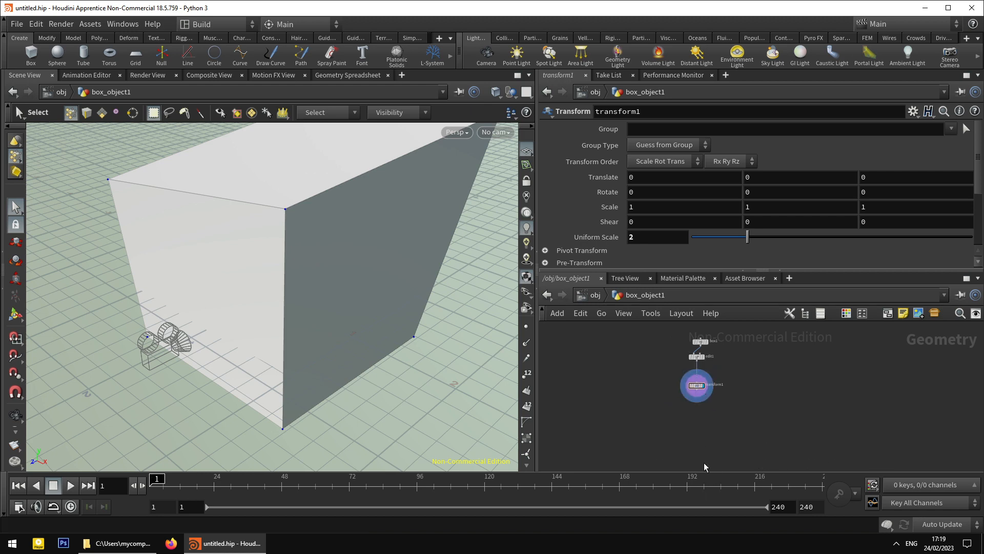
pyautogui.scroll(-5, 718, 403)
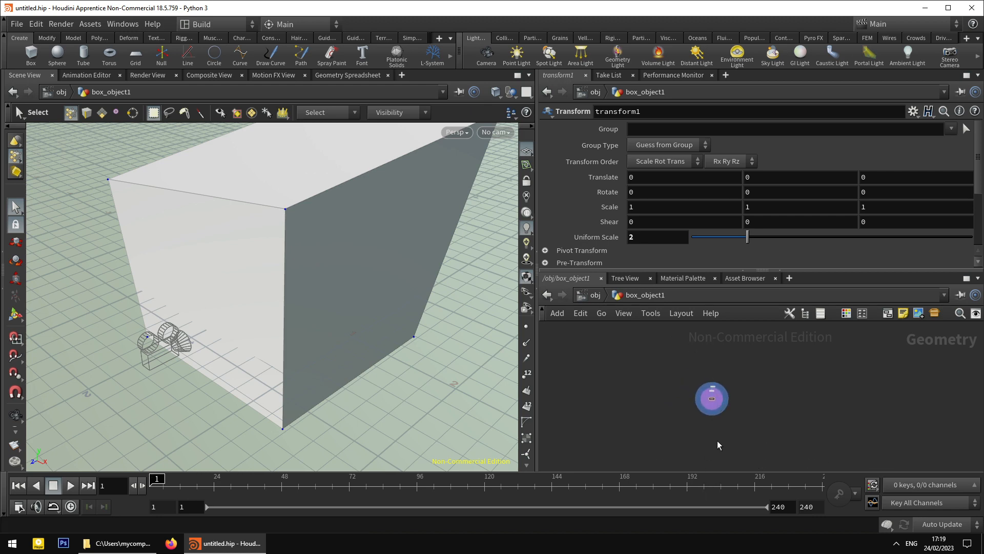
pyautogui.scroll(5, 716, 428)
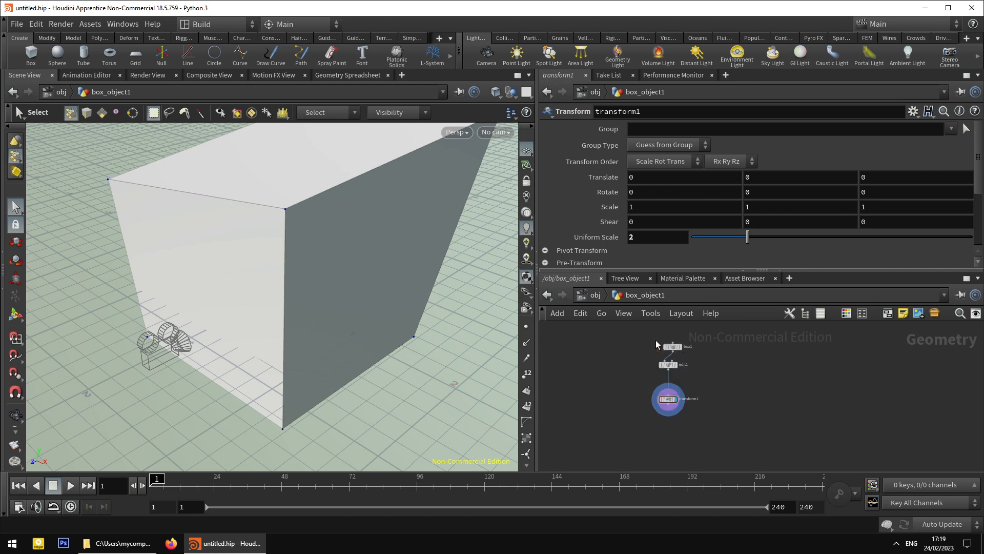
pyautogui.moveTo(670, 345); pyautogui.dragTo(665, 343)
# Delete the Box, Edit and Transform nodes together from the box_object1 network.
pyautogui.moveTo(696, 418); pyautogui.dragTo(693, 392, button='middle')
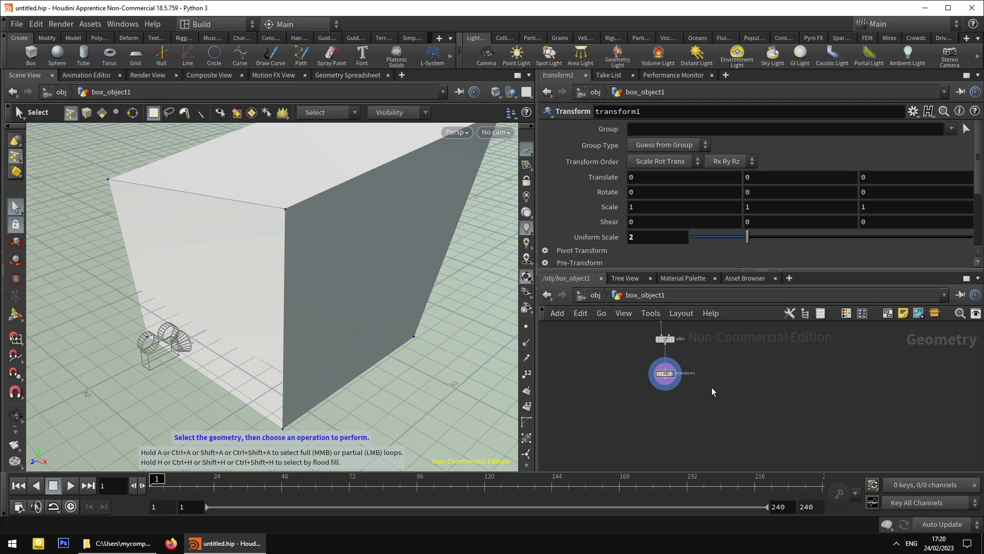
pyautogui.moveTo(712, 395); pyautogui.dragTo(697, 418, button='middle')
pyautogui.moveTo(688, 418); pyautogui.dragTo(618, 334)
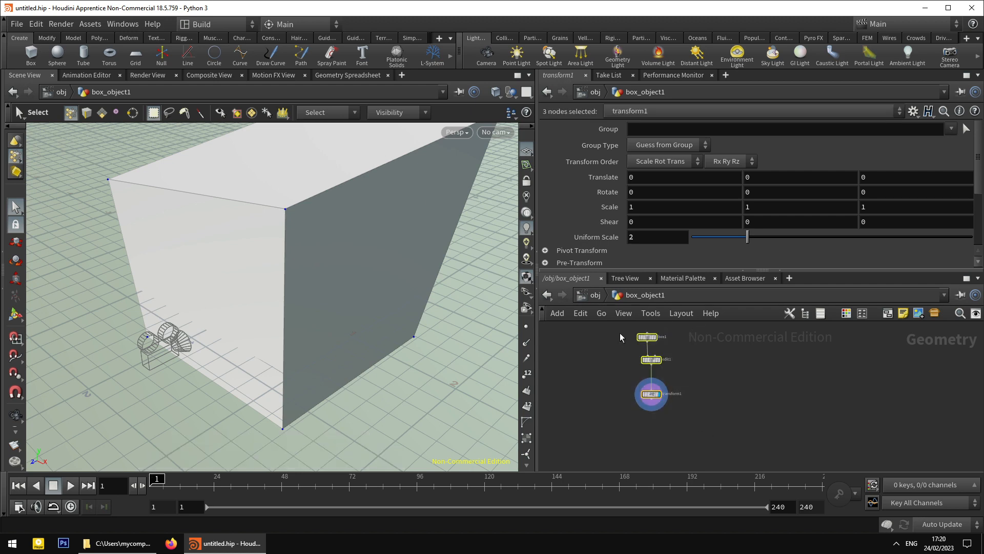
pyautogui.press('Delete')
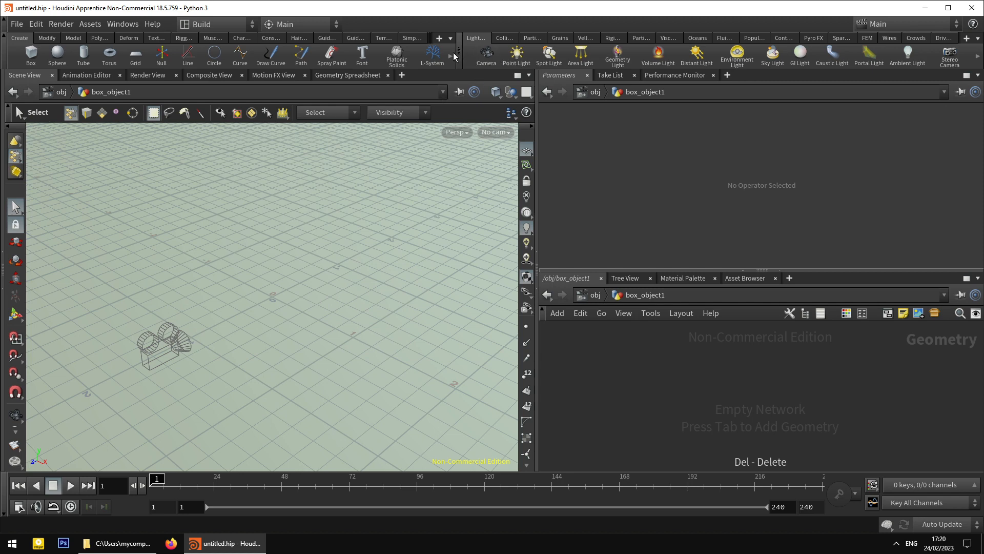
# Widen the shelf set that holds the Create tools so more of its shelves fit beside the lights and simulation shelf set.
pyautogui.click(978, 39)
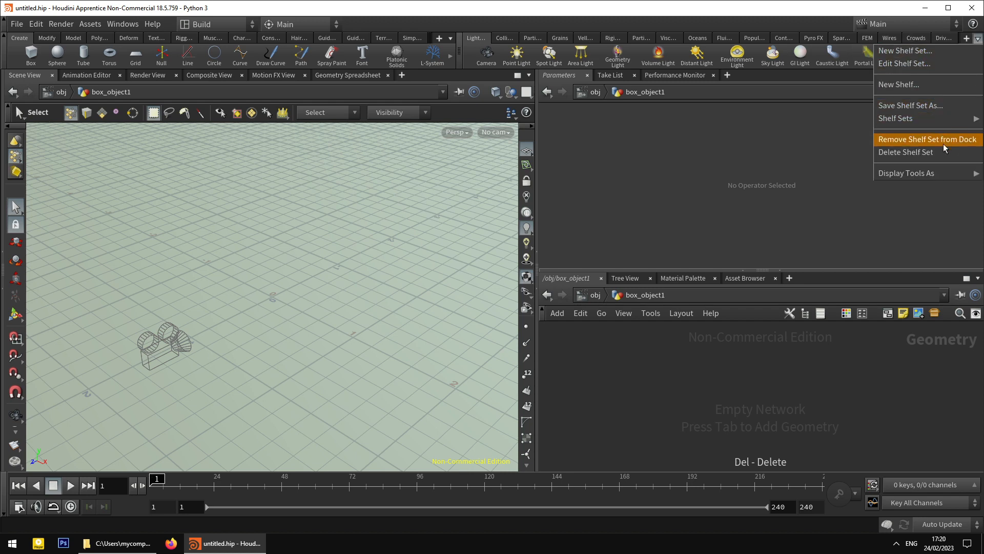
pyautogui.click(820, 145)
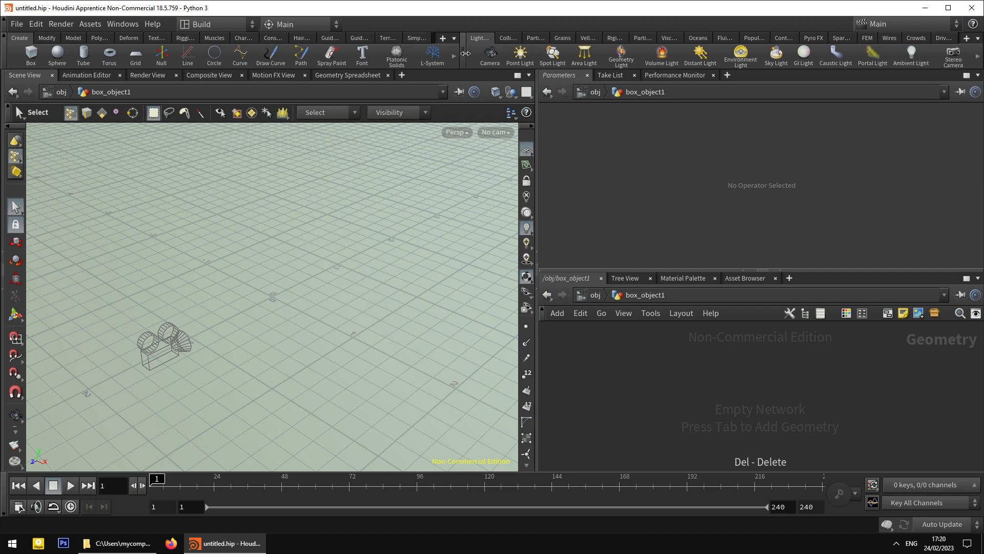
pyautogui.moveTo(464, 55); pyautogui.dragTo(512, 55)
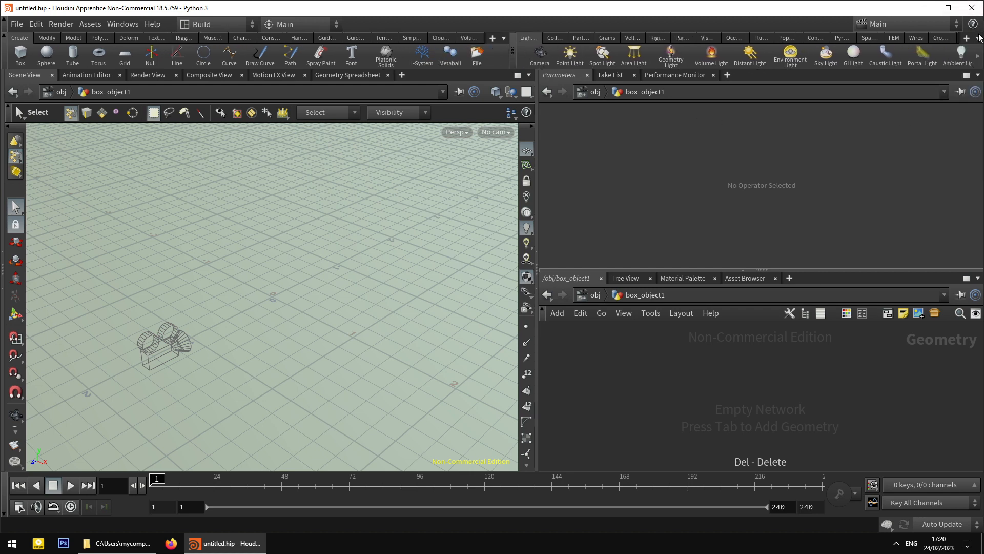
# Try to delete the shelf set that holds the lights, cameras and simulation shelves.
pyautogui.click(978, 39)
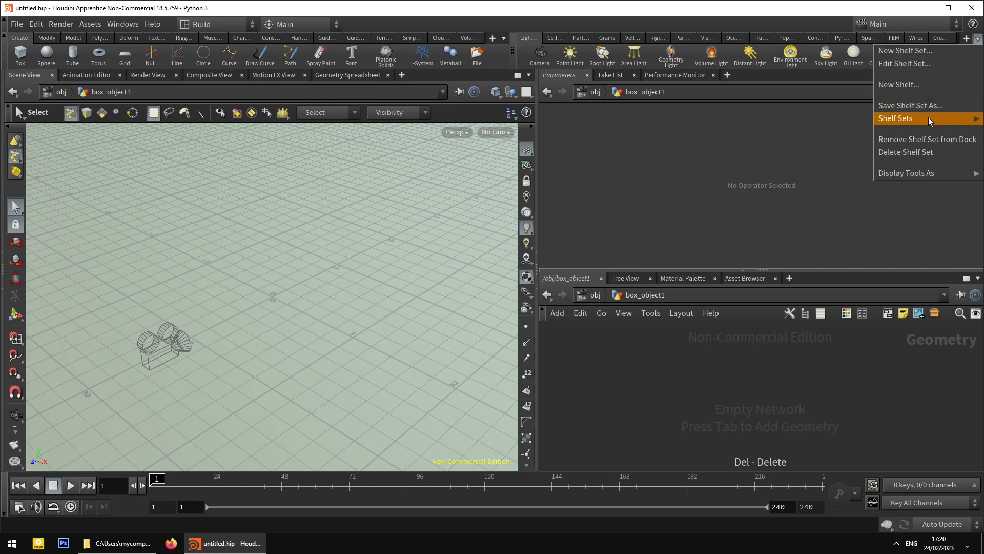
pyautogui.click(910, 152)
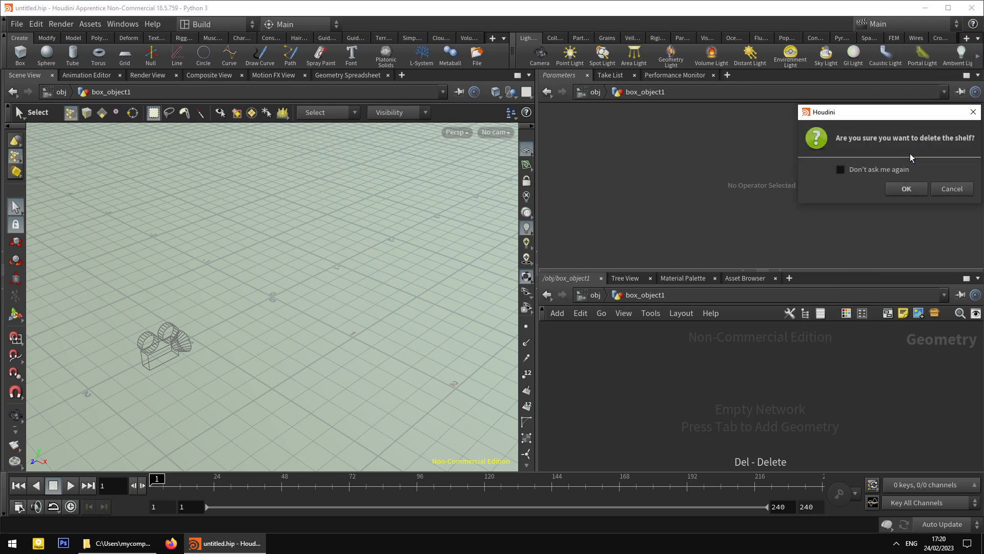
pyautogui.click(906, 189)
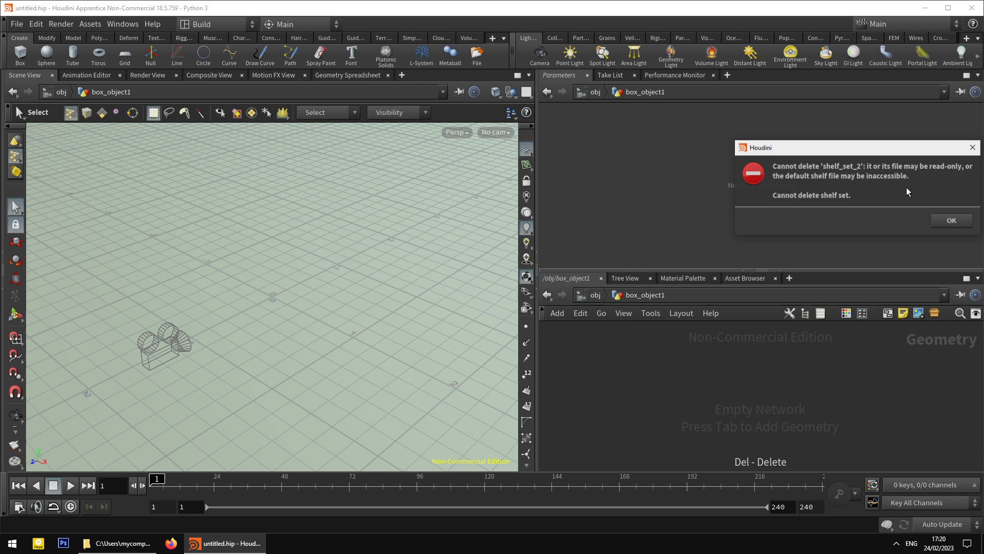
pyautogui.click(953, 222)
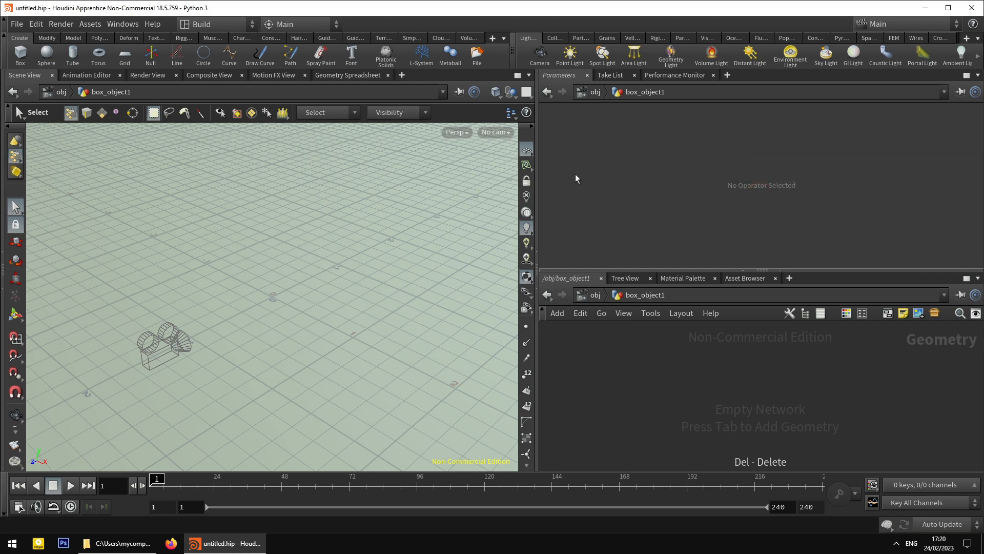
# Create a new blank desktop and switch to the Modeling desktop.
pyautogui.click(225, 25)
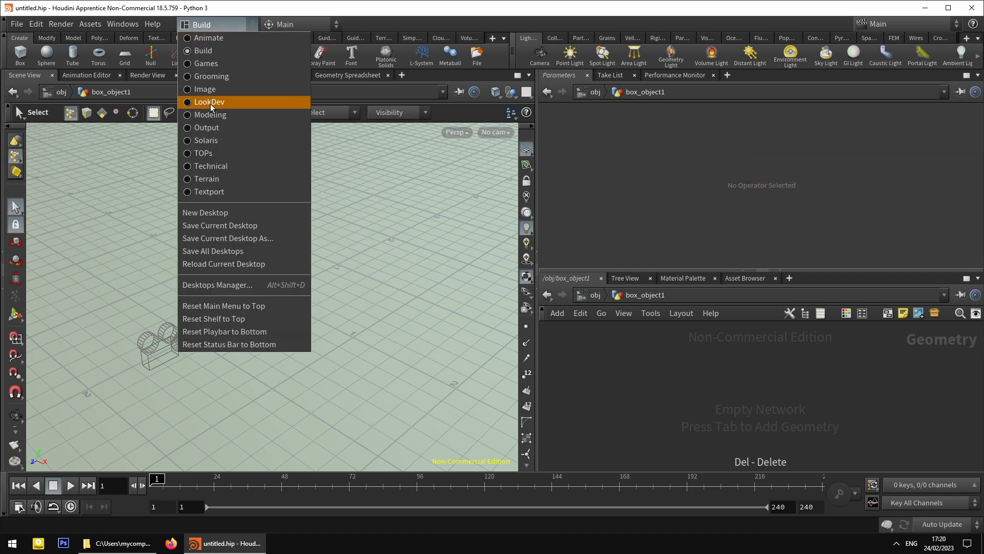
pyautogui.click(210, 211)
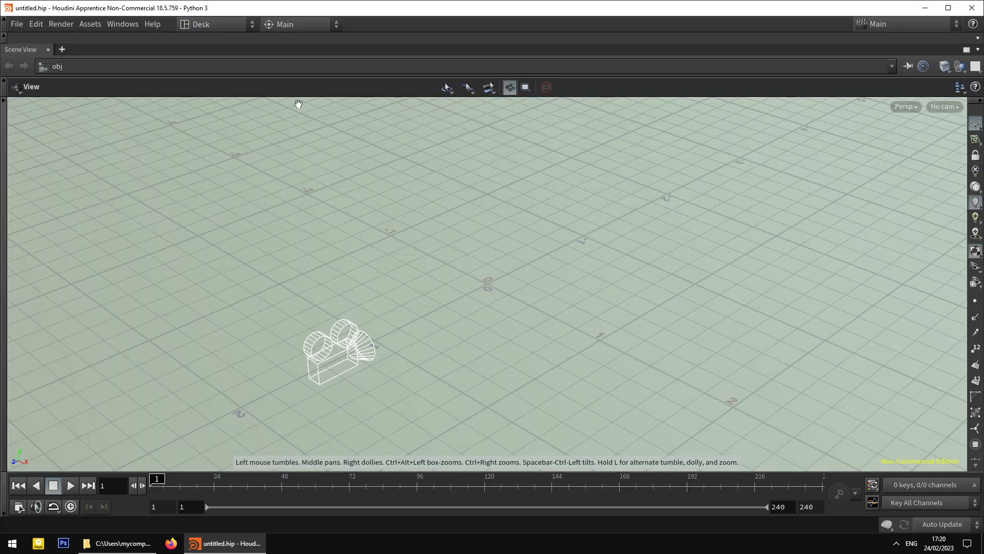
pyautogui.click(224, 24)
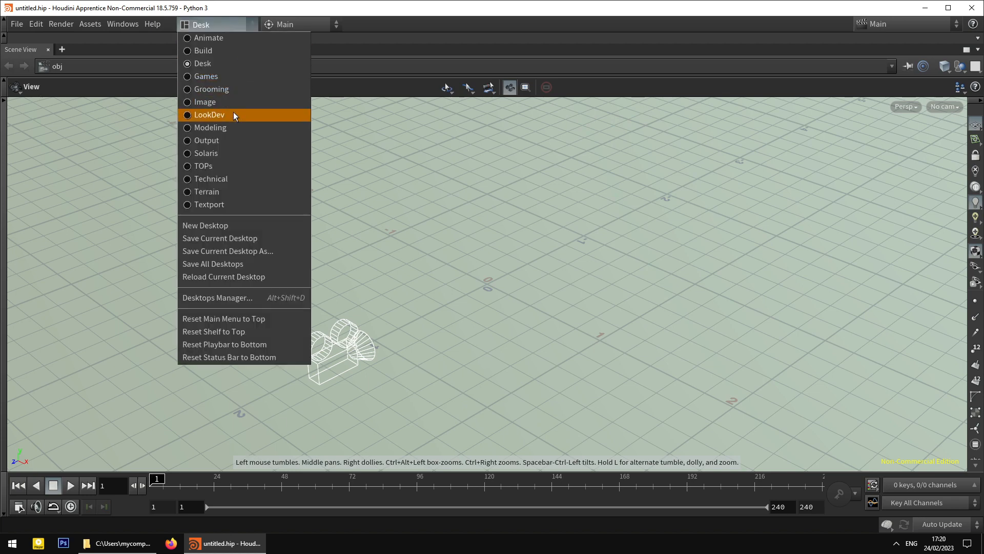
pyautogui.click(218, 127)
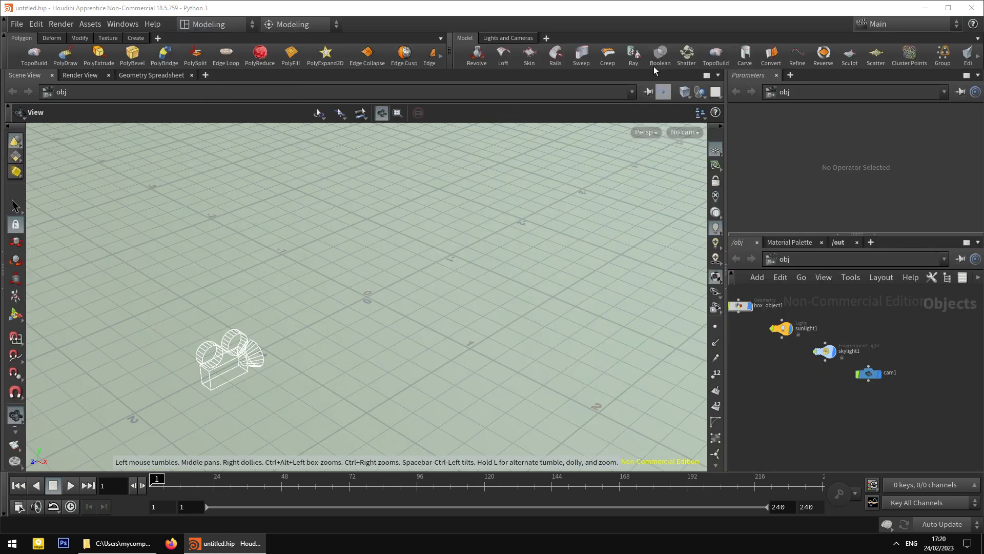
# Save the current Modeling desktop under the new name Creation.
pyautogui.click(218, 24)
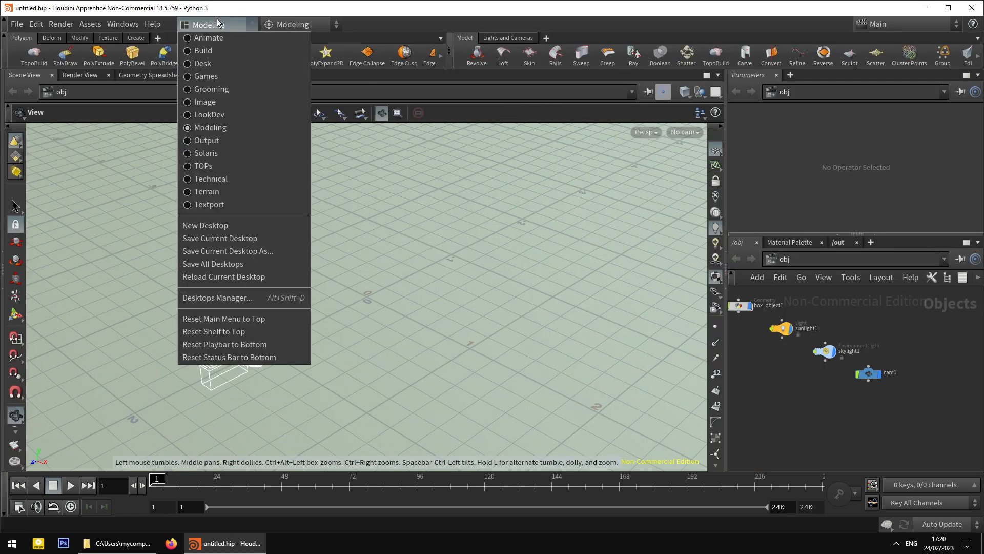
pyautogui.click(269, 254)
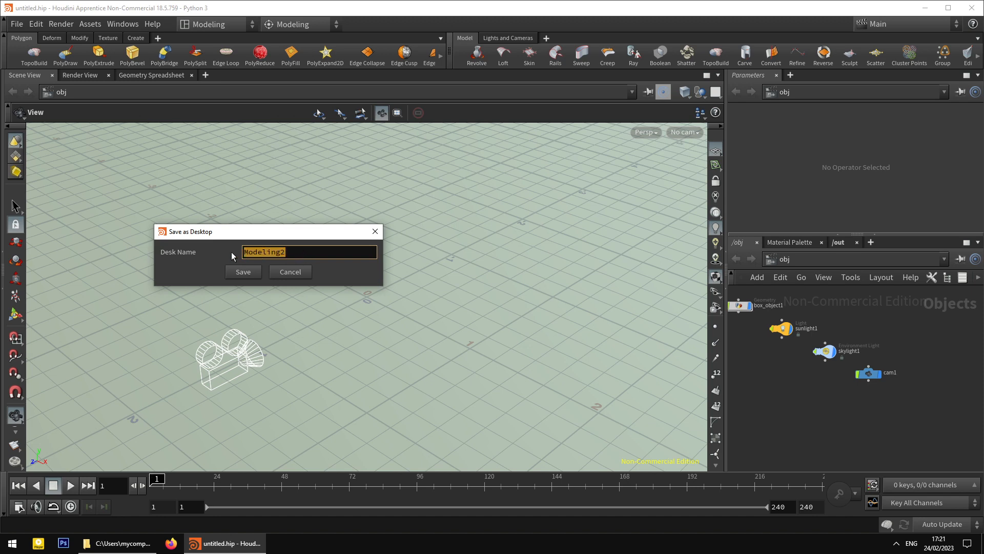
pyautogui.write('Creation')
pyautogui.click(254, 272)
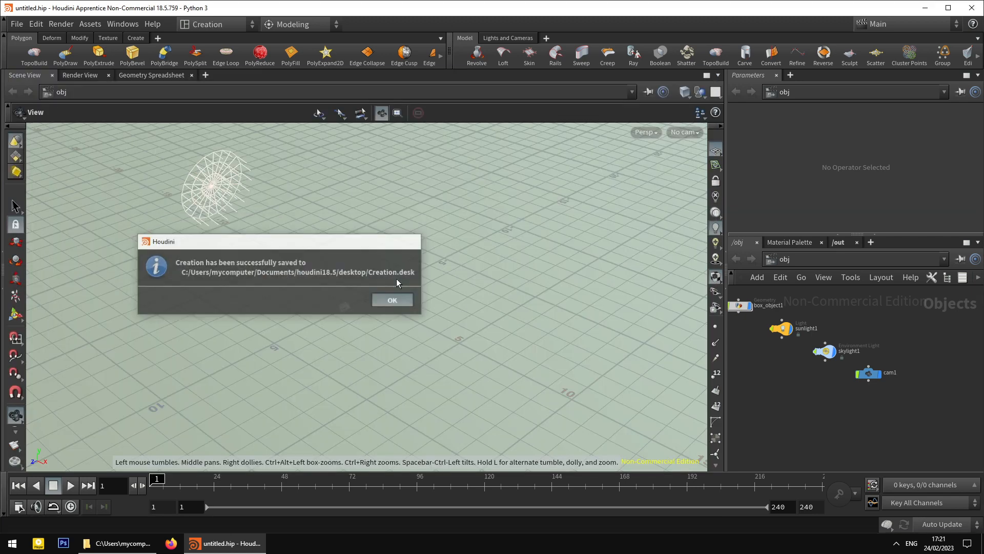
pyautogui.click(396, 279)
# Delete the box, sunlight, skylight and camera objects from the obj network.
pyautogui.moveTo(931, 425); pyautogui.dragTo(759, 306)
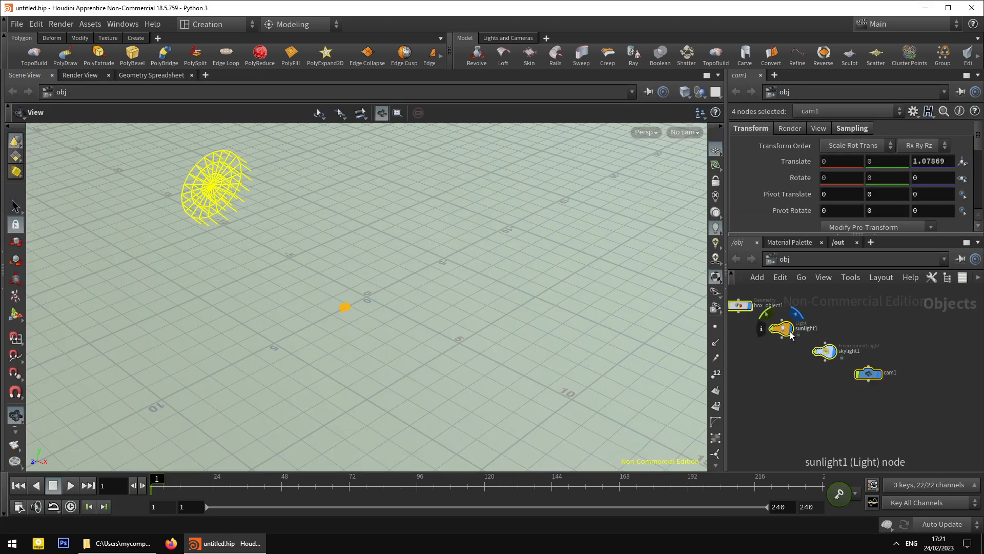
pyautogui.press('Delete')
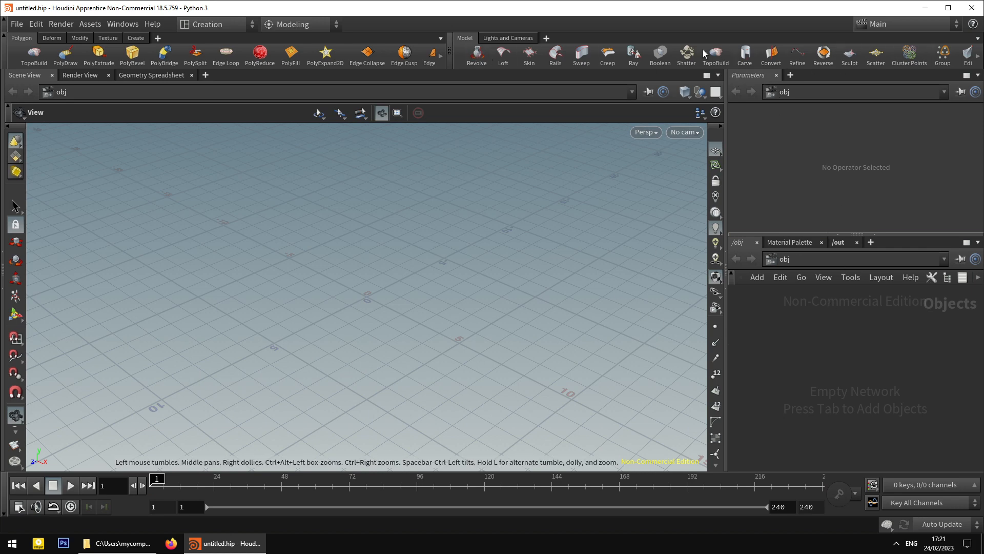
# Remove the shelf set containing the Model and Lights and Cameras shelves from the dock.
pyautogui.click(977, 38)
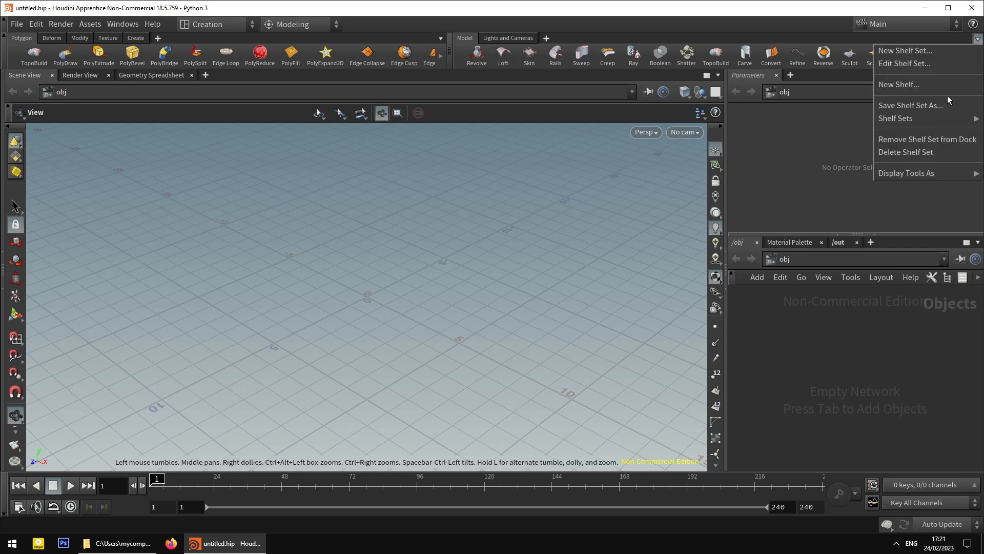
pyautogui.click(926, 140)
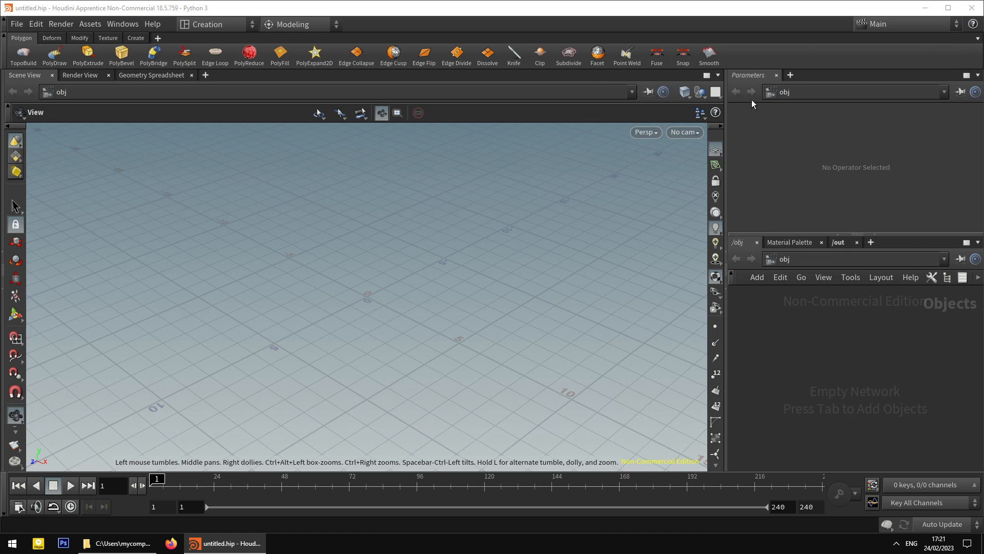
# Close the Scene View, Render View, Geometry Spreadsheet, Tree View, Parameters and Material Palette panes.
pyautogui.click(53, 75)
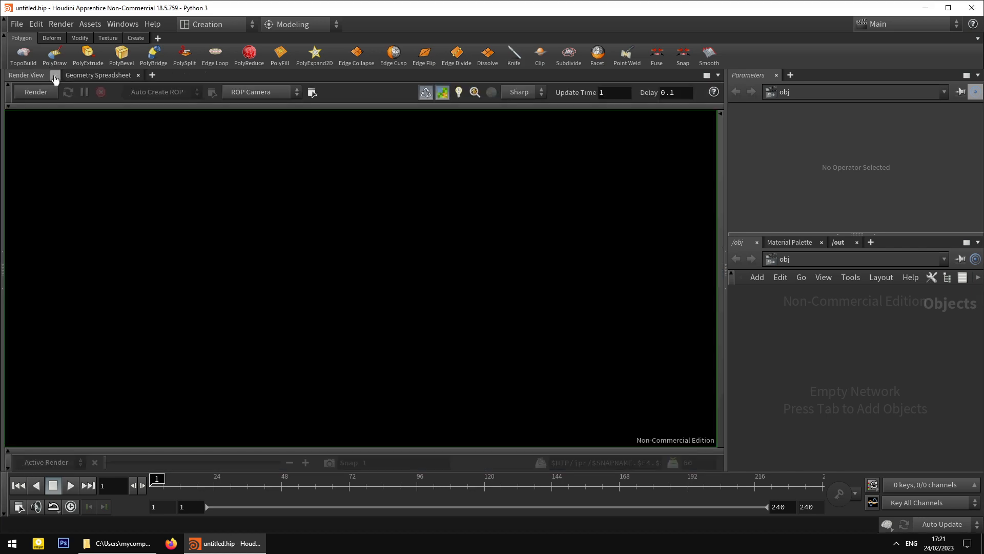
pyautogui.click(53, 76)
pyautogui.click(82, 76)
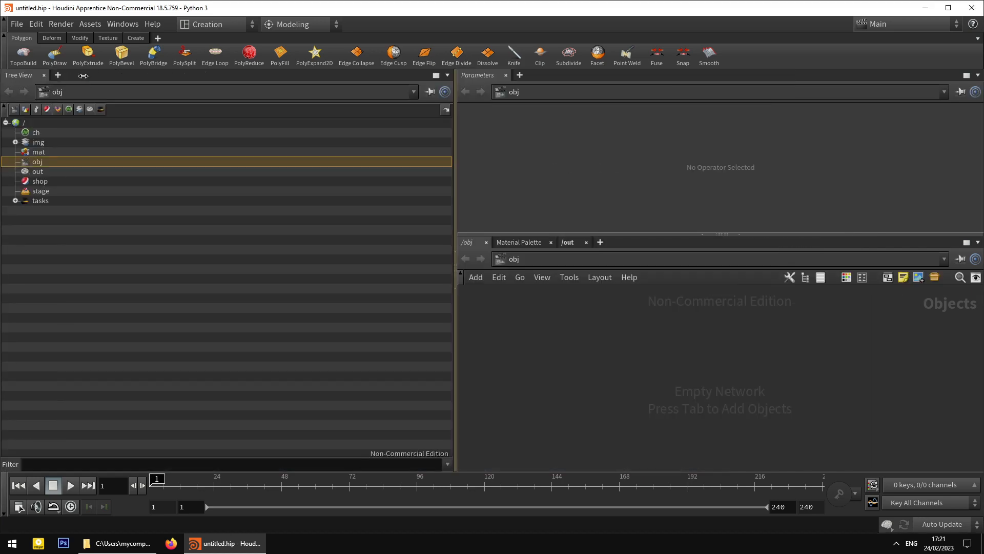
pyautogui.click(45, 75)
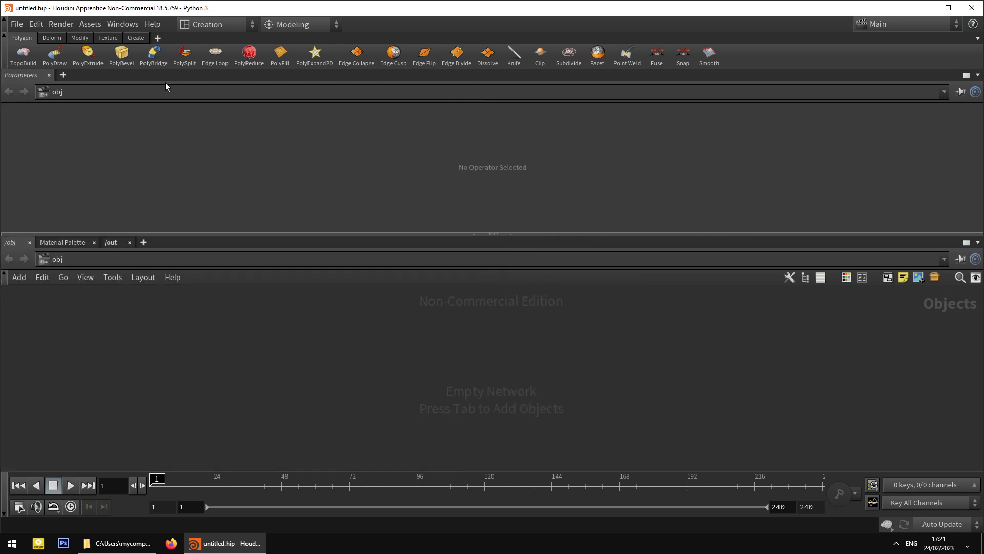
pyautogui.click(49, 76)
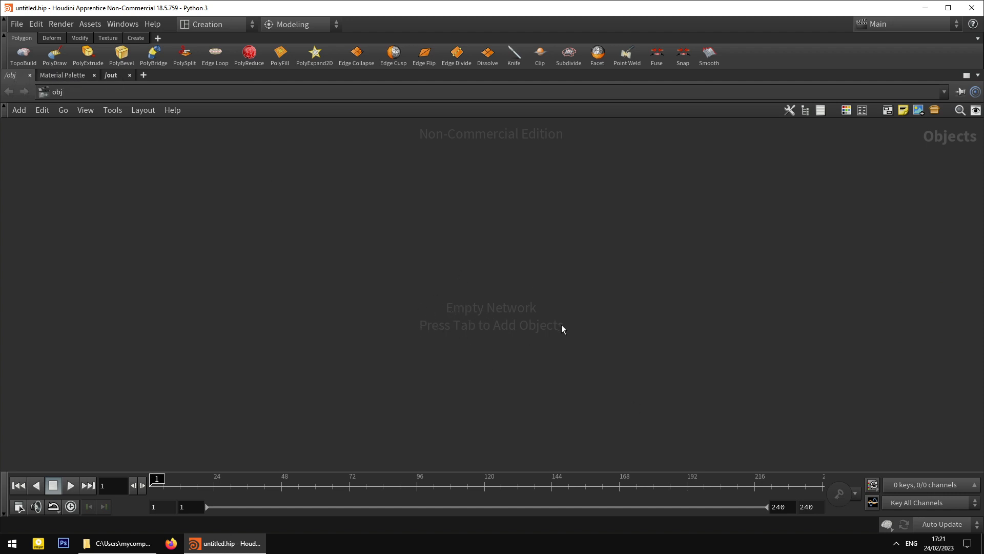
pyautogui.click(66, 75)
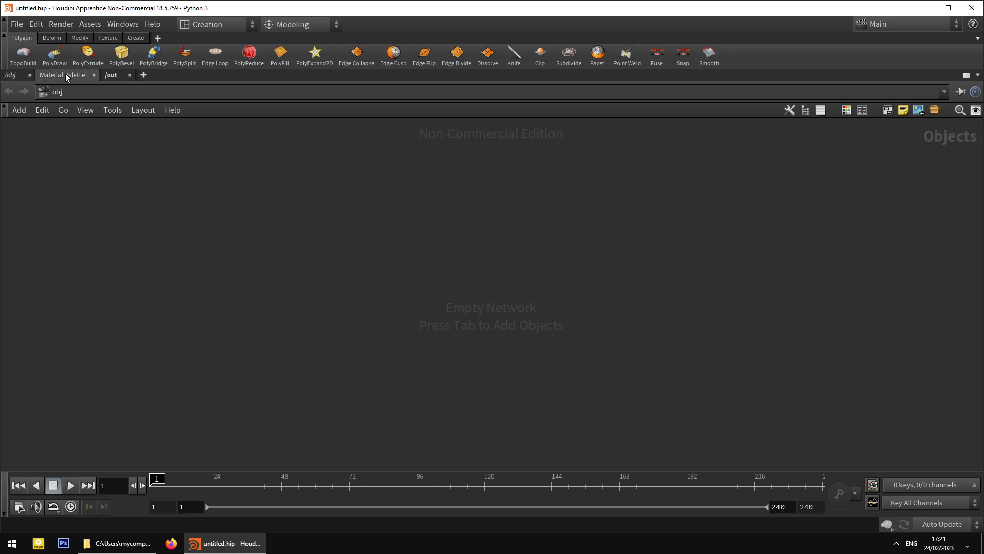
pyautogui.click(95, 76)
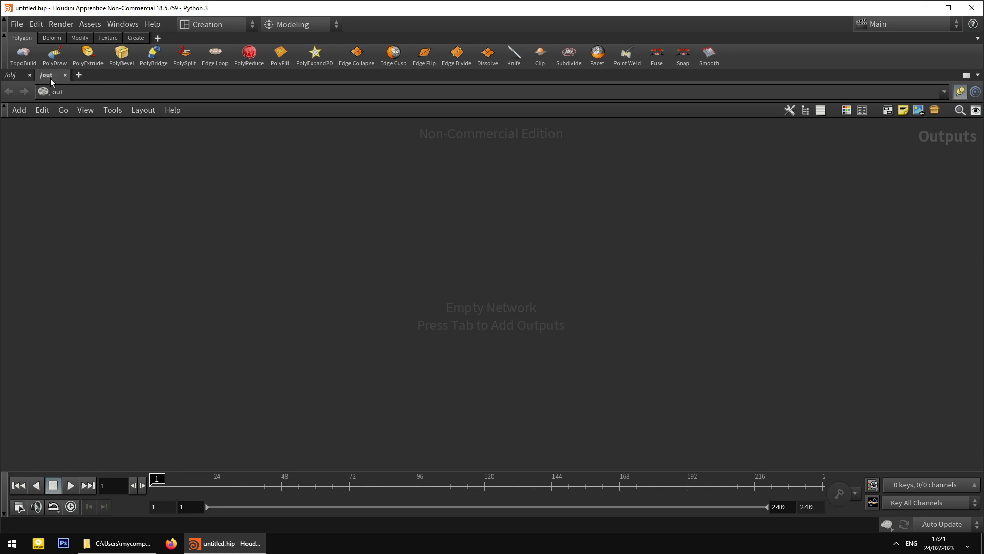
# Split the obj network pane left/right into two side-by-side panes.
pyautogui.click(21, 76)
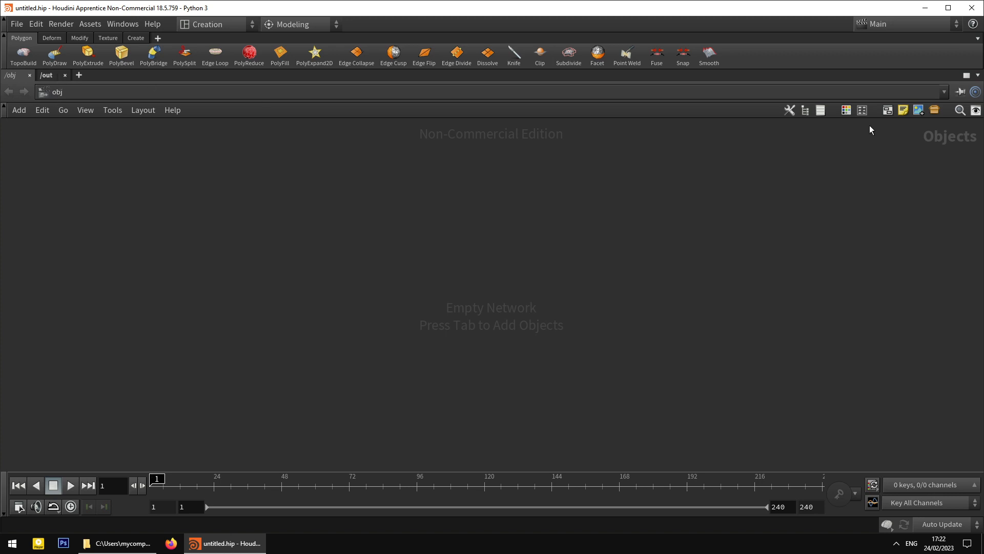
pyautogui.click(977, 76)
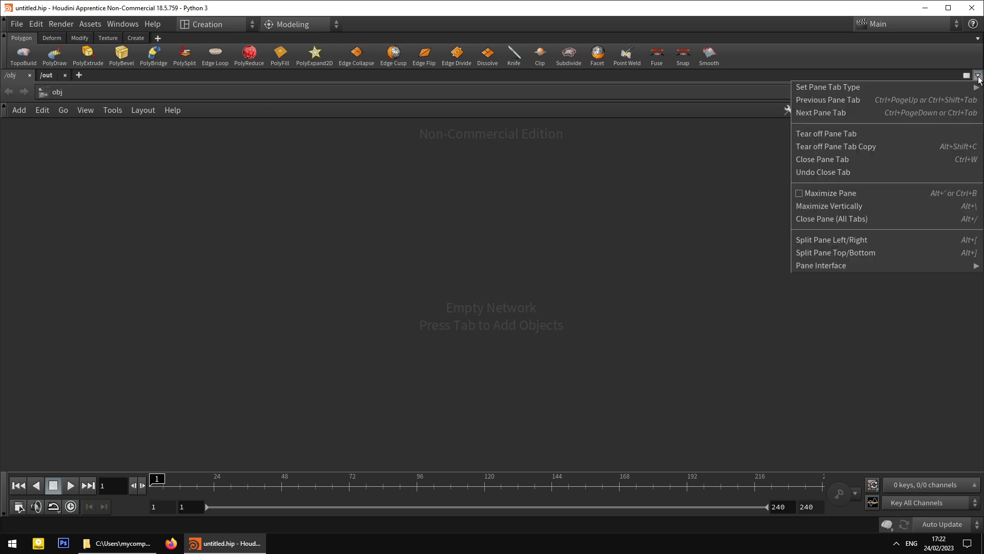
pyautogui.click(978, 76)
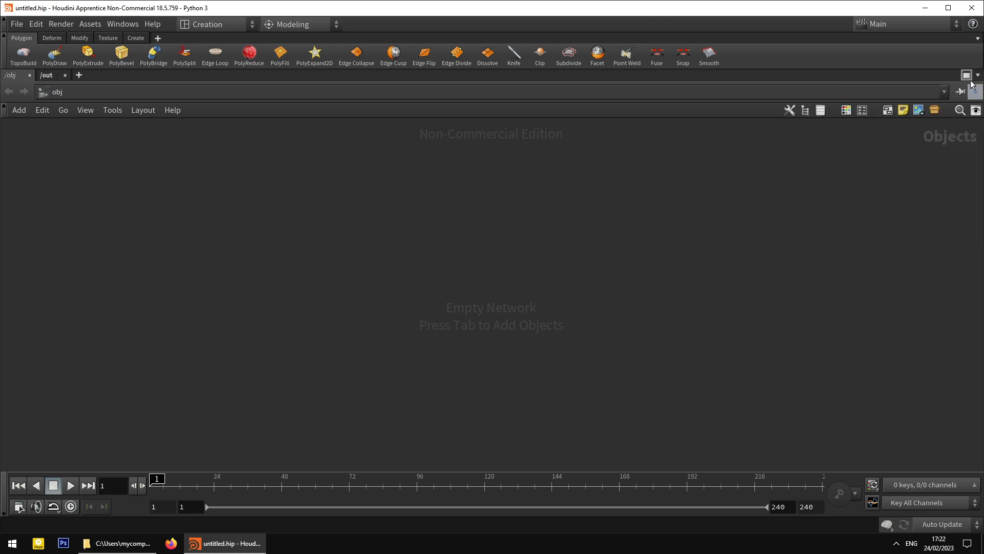
pyautogui.click(977, 75)
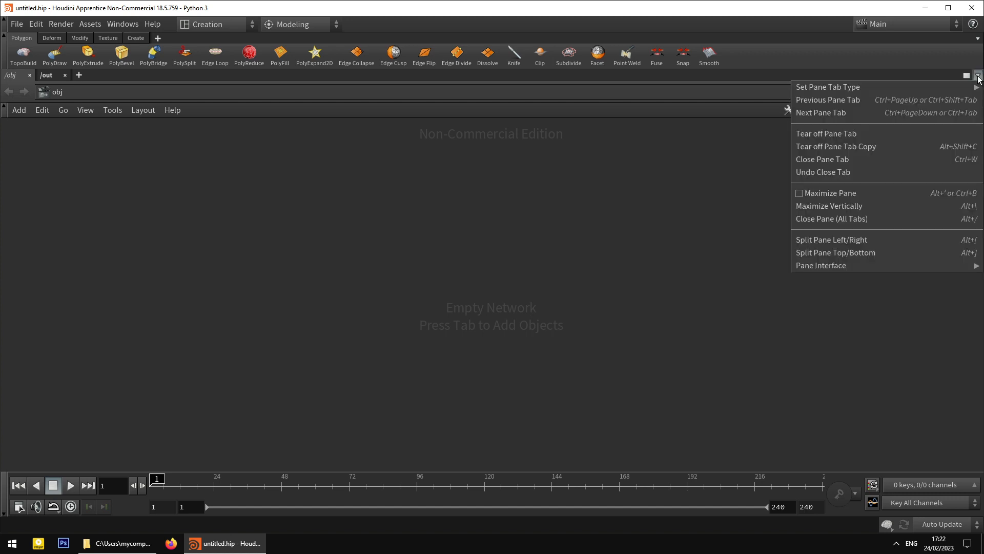
pyautogui.moveTo(951, 84)
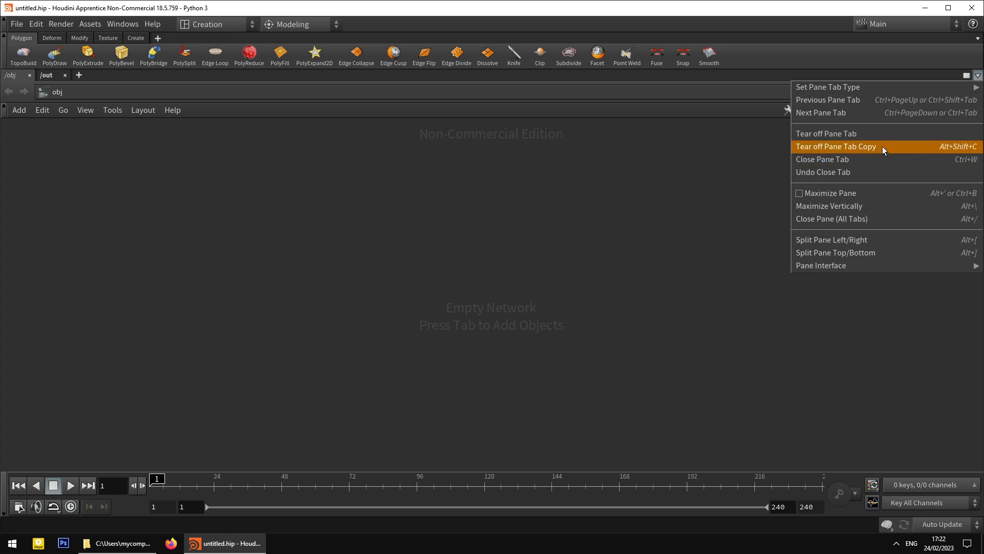
pyautogui.click(865, 241)
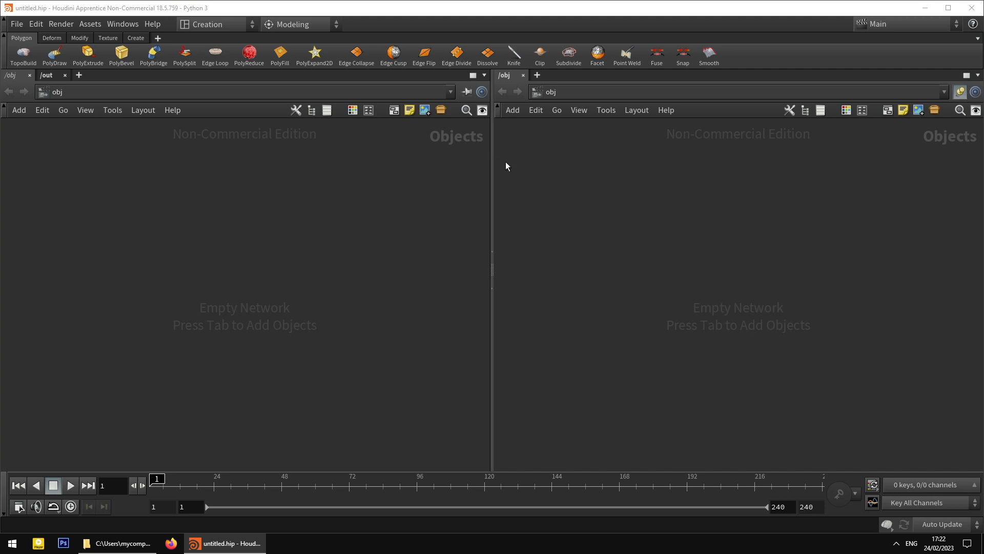
# Change the new obj network pane to a Scene View and widen it slightly past half the window.
pyautogui.rightClick(505, 81)
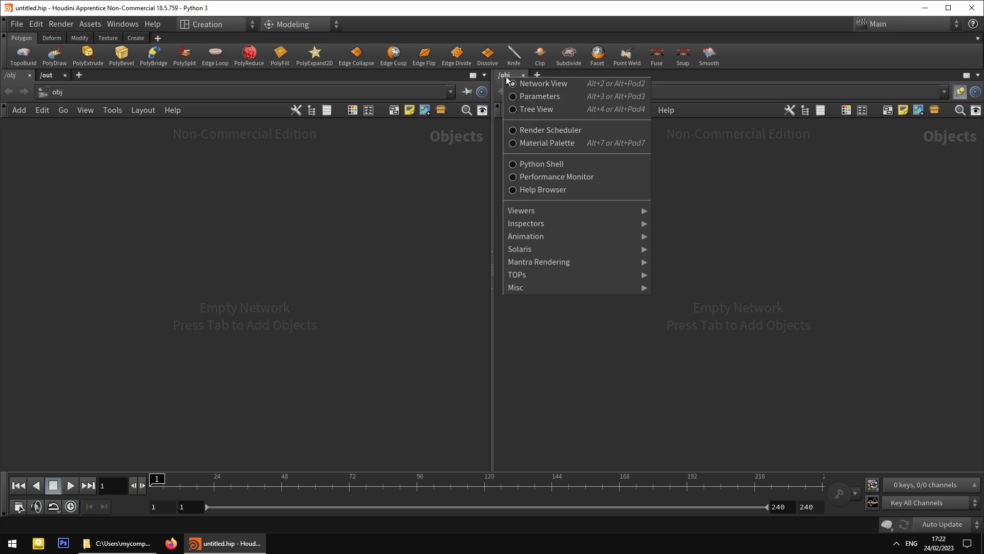
pyautogui.moveTo(605, 216)
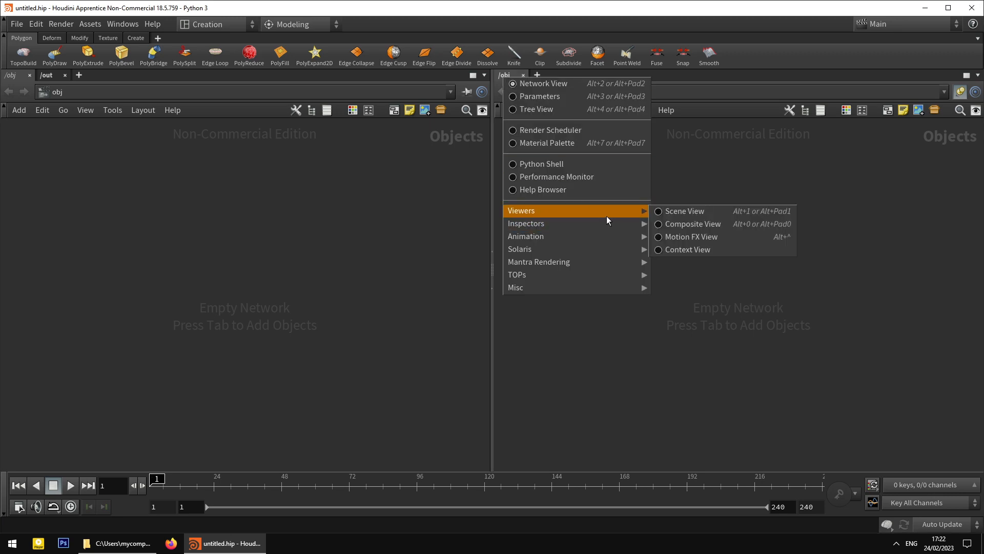
pyautogui.click(716, 212)
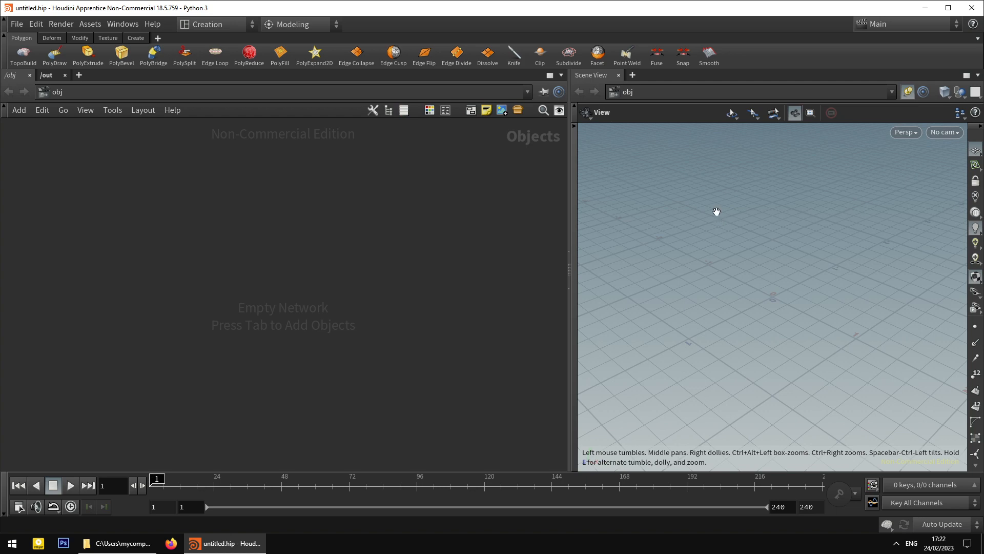
pyautogui.moveTo(567, 201); pyautogui.dragTo(453, 201)
pyautogui.moveTo(662, 219)
pyautogui.mouseDown()
pyautogui.moveTo(739, 222)
pyautogui.moveTo(672, 215)
pyautogui.mouseUp()
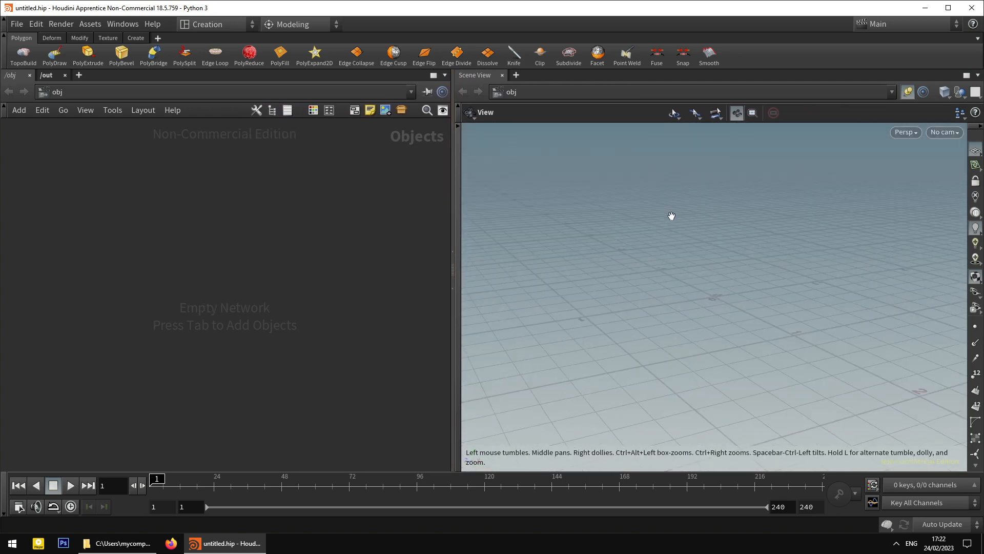
pyautogui.click(514, 78)
pyautogui.click(543, 87)
pyautogui.click(517, 76)
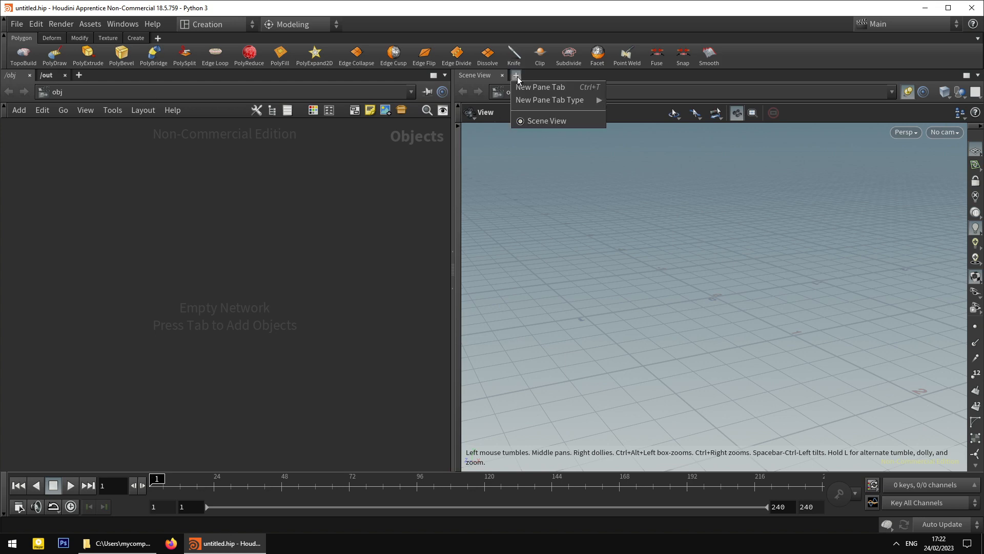
pyautogui.moveTo(571, 104)
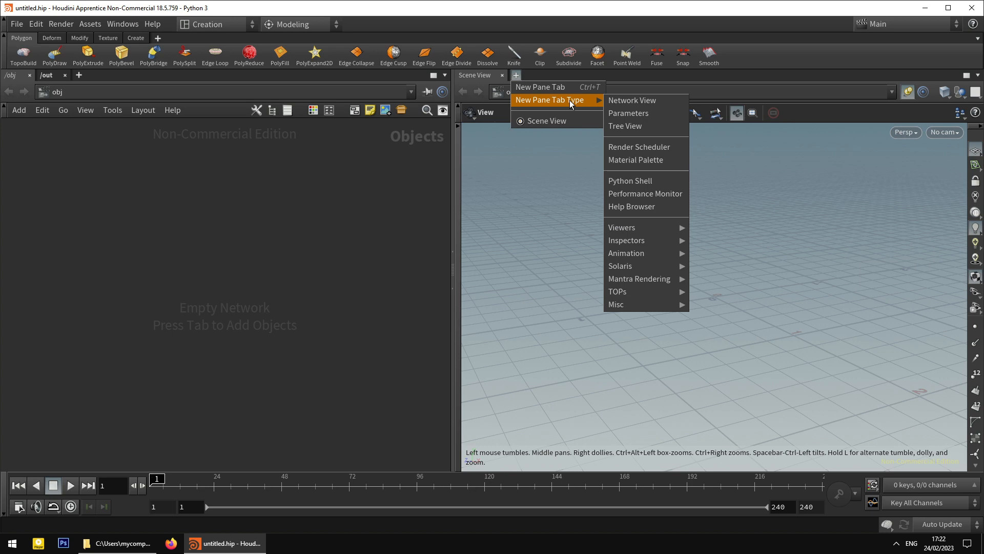
pyautogui.press('Escape')
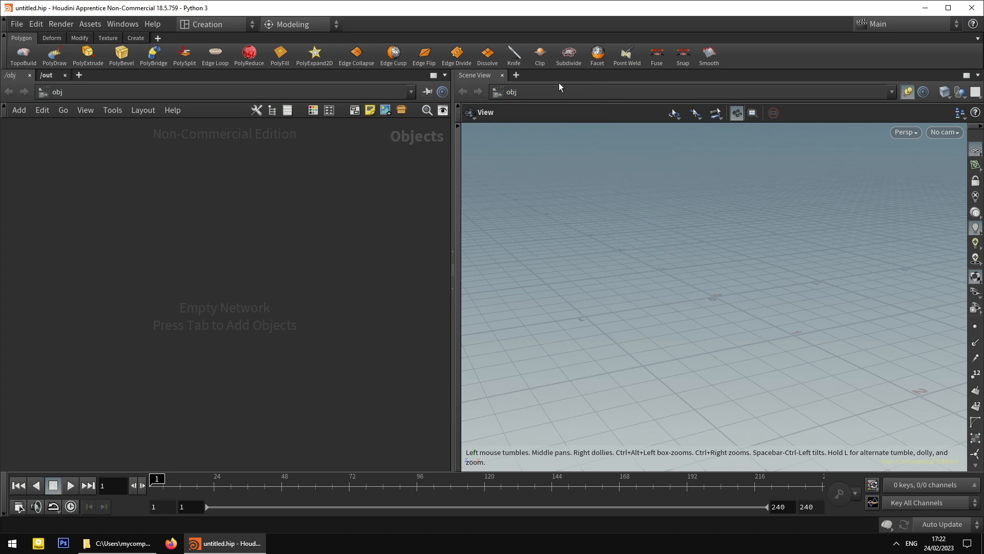
pyautogui.click(484, 77)
pyautogui.click(475, 76)
pyautogui.click(515, 75)
pyautogui.moveTo(561, 101)
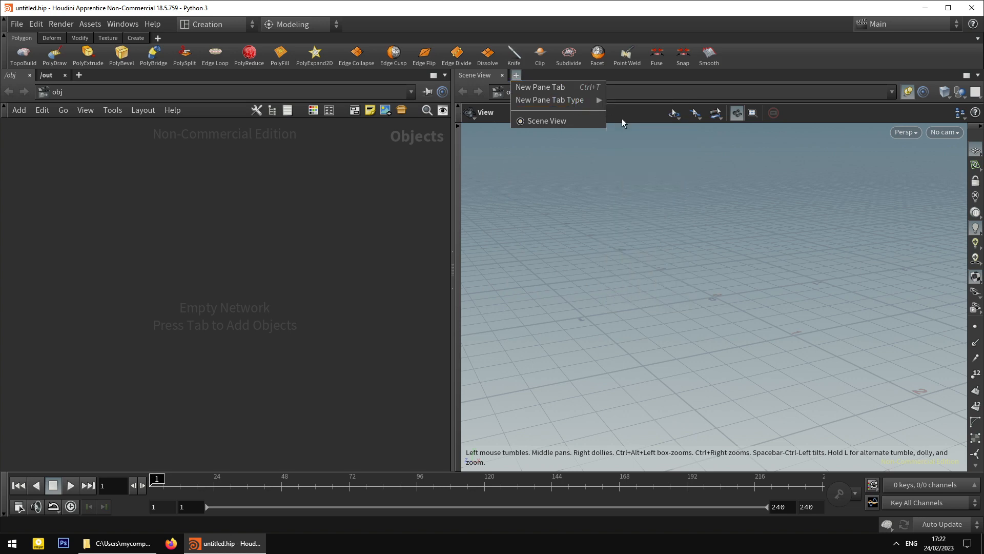
pyautogui.click(801, 92)
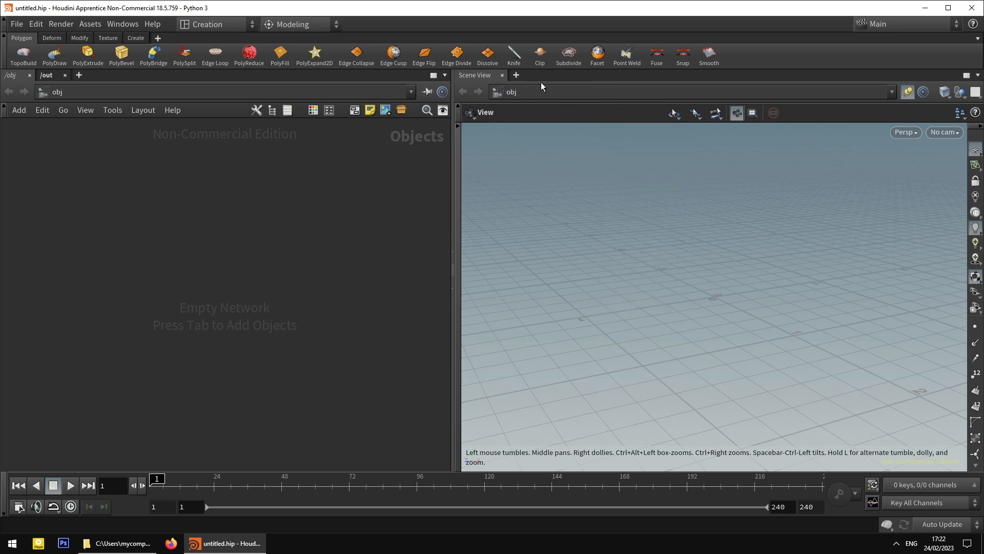
# Add a Mantra Render View pane tab beside the Scene View, and close it again.
pyautogui.click(517, 75)
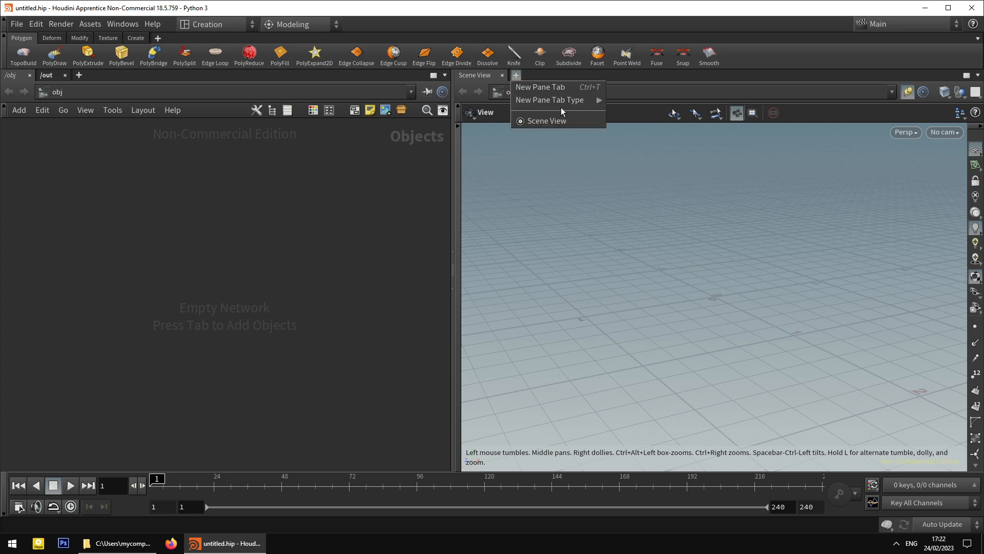
pyautogui.moveTo(579, 101)
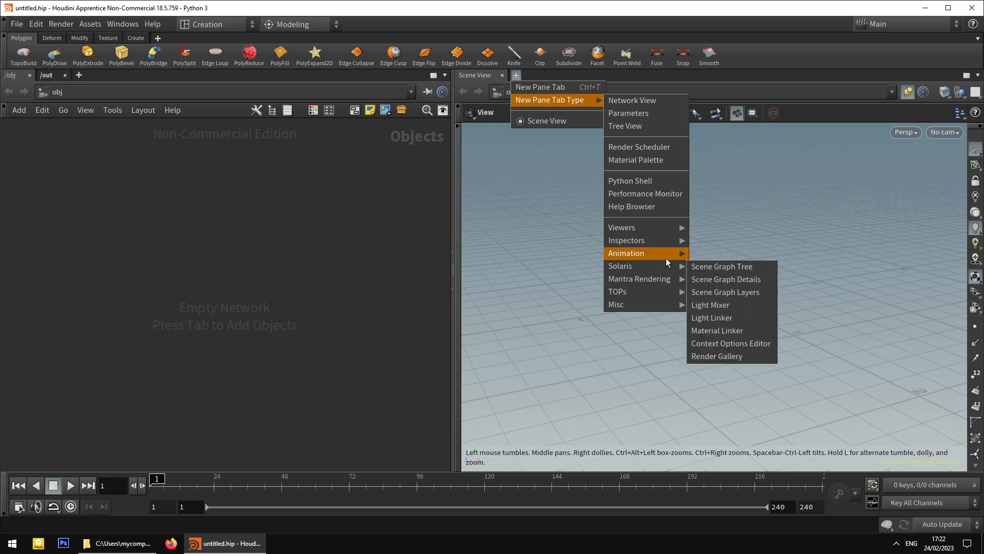
pyautogui.moveTo(663, 235)
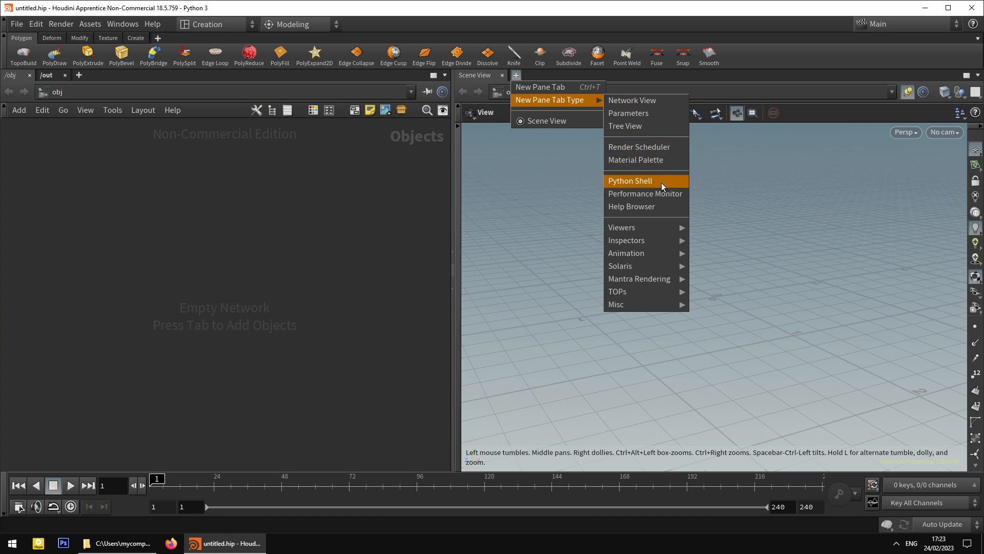
pyautogui.moveTo(656, 273)
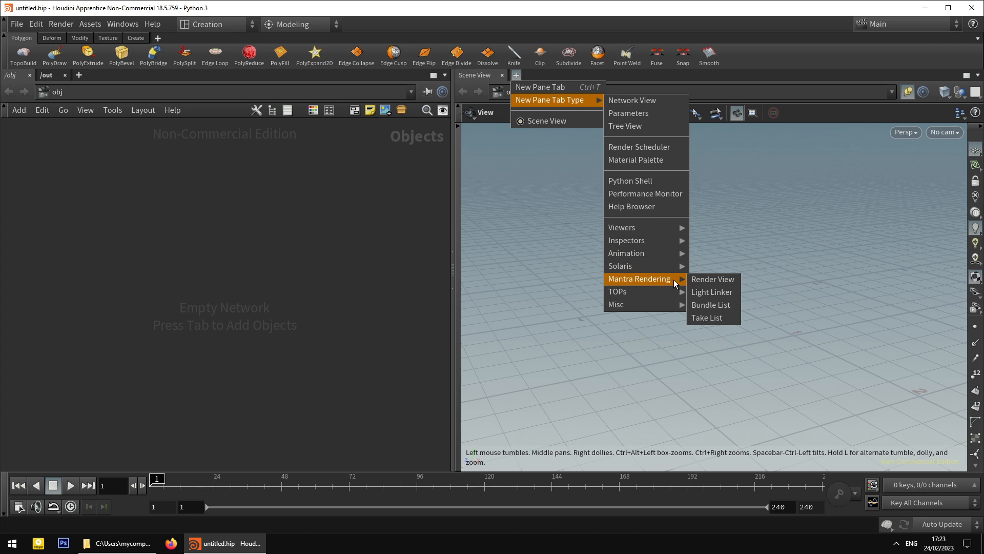
pyautogui.click(719, 282)
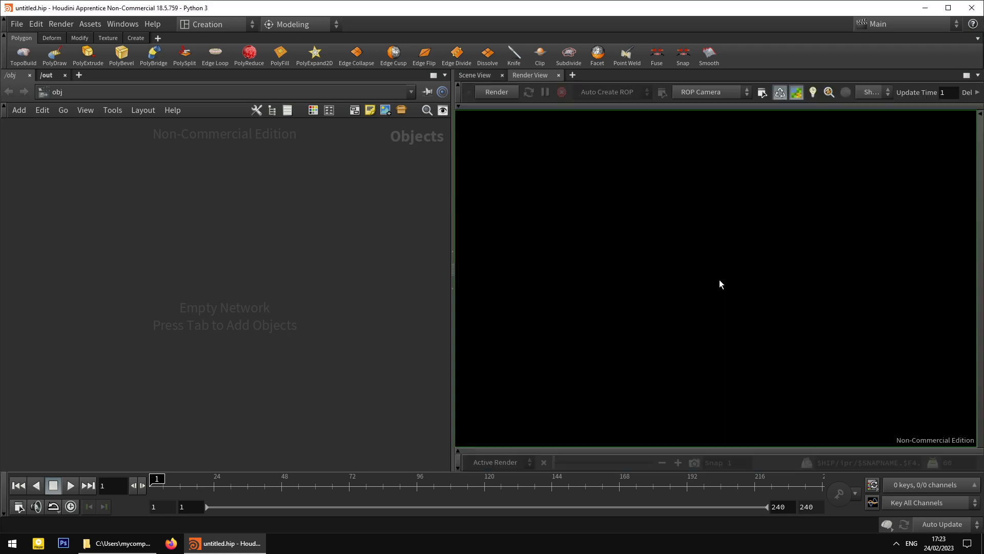
pyautogui.click(559, 76)
# Add a Render Scheduler pane tab beside the Scene View, with the out network shown in the neighbouring pane.
pyautogui.click(518, 75)
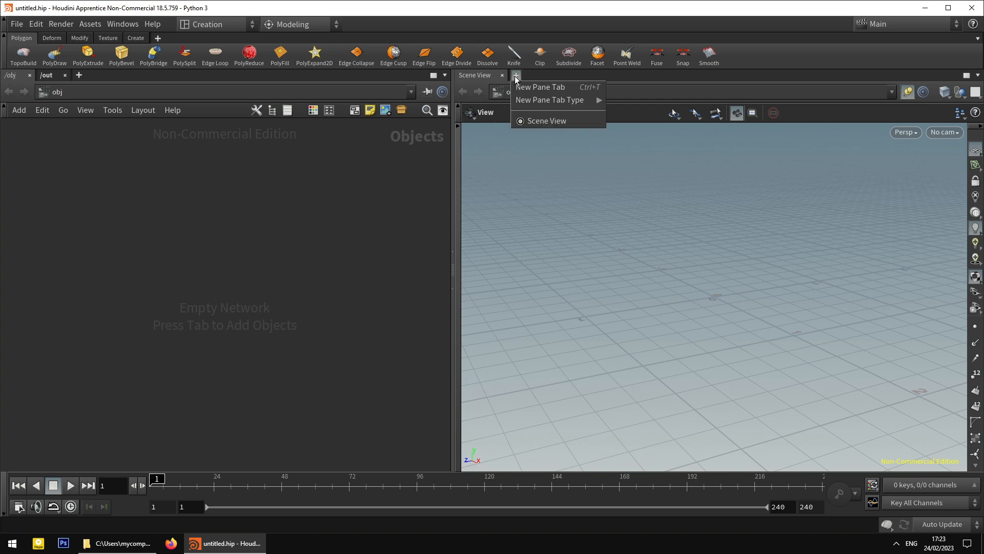
pyautogui.click(556, 122)
pyautogui.click(47, 76)
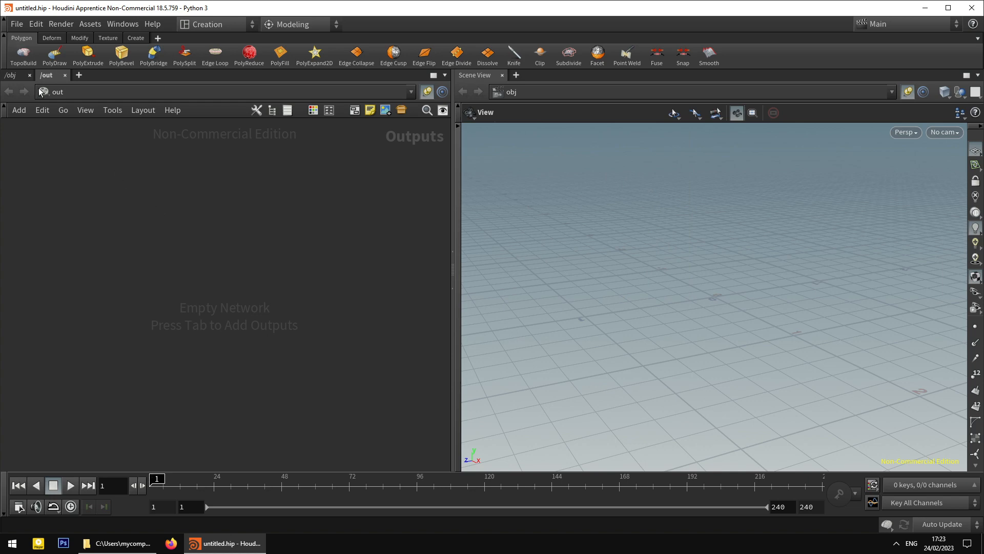
pyautogui.click(11, 75)
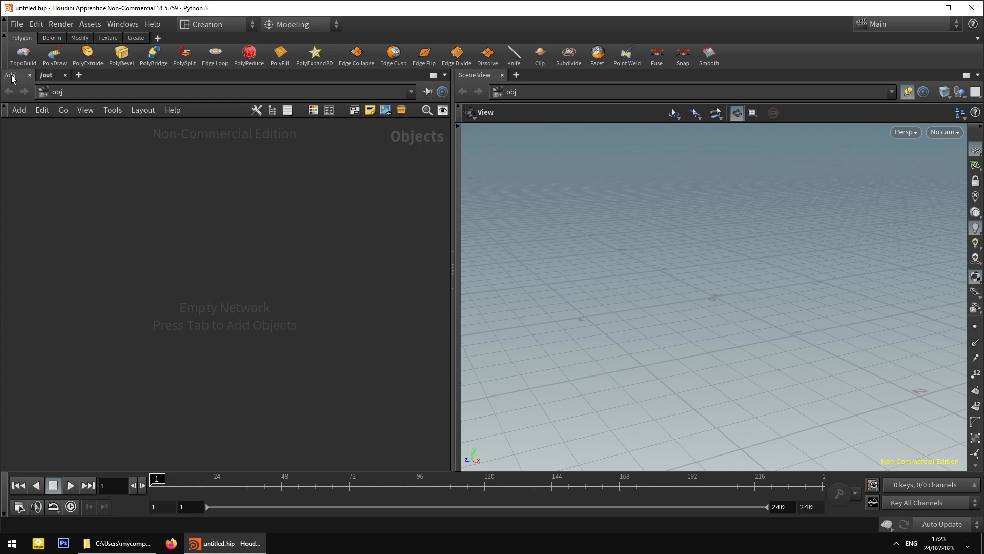
pyautogui.click(49, 76)
pyautogui.click(516, 75)
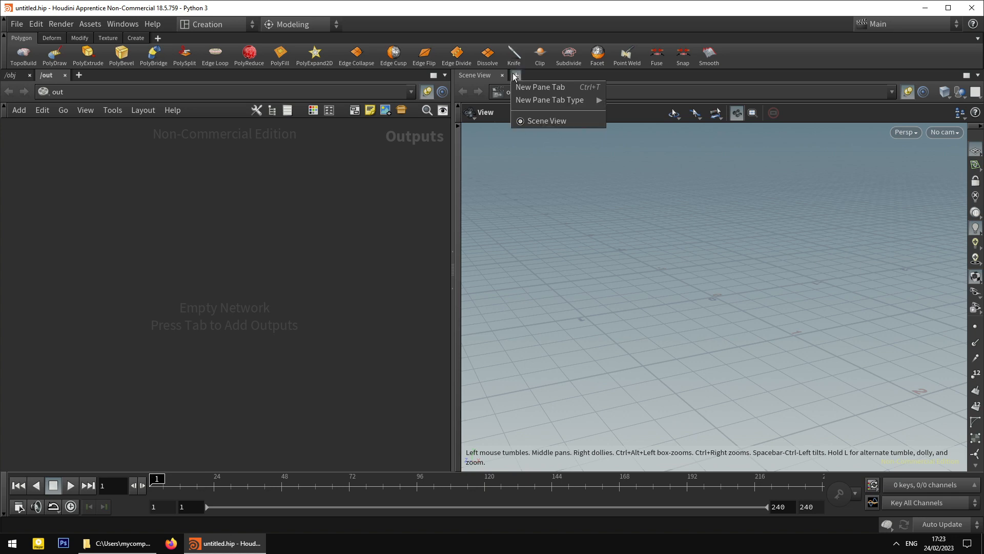
pyautogui.moveTo(559, 100)
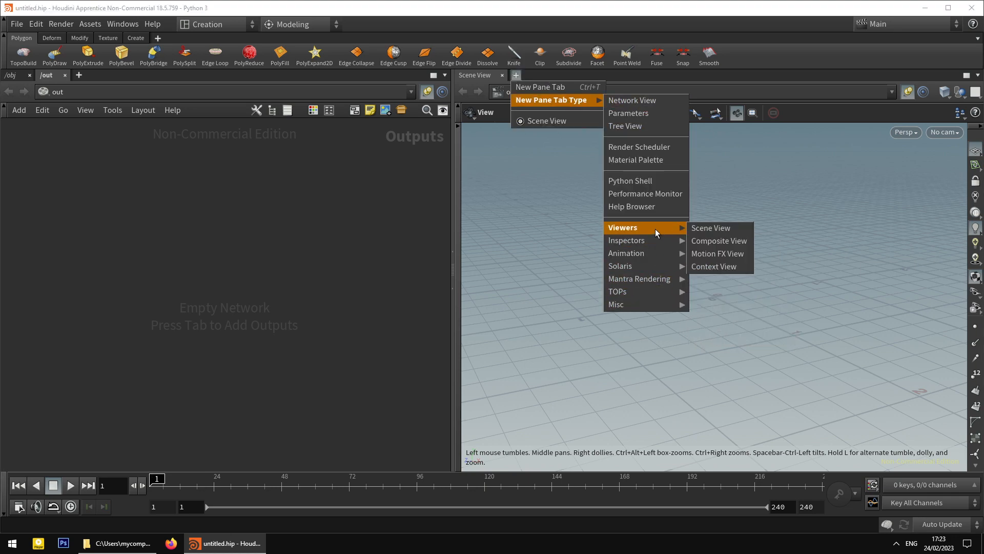
pyautogui.click(653, 147)
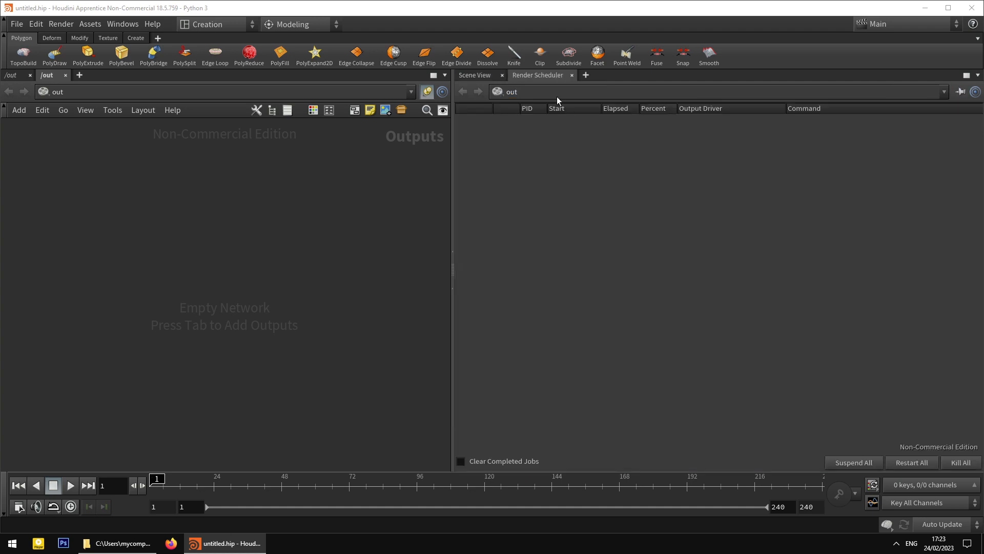
# Return to the Scene View and unpin both it and the out network pane.
pyautogui.click(476, 76)
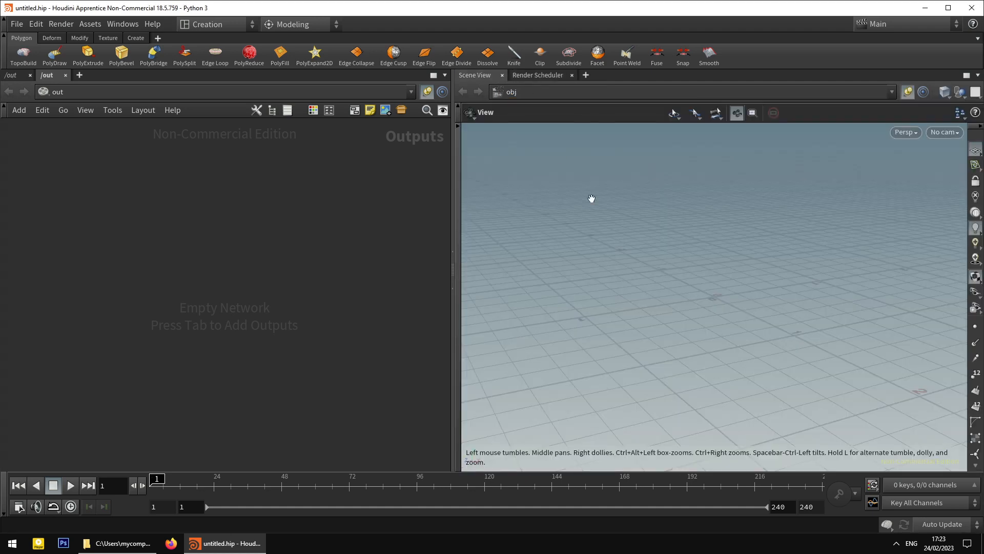
pyautogui.click(428, 96)
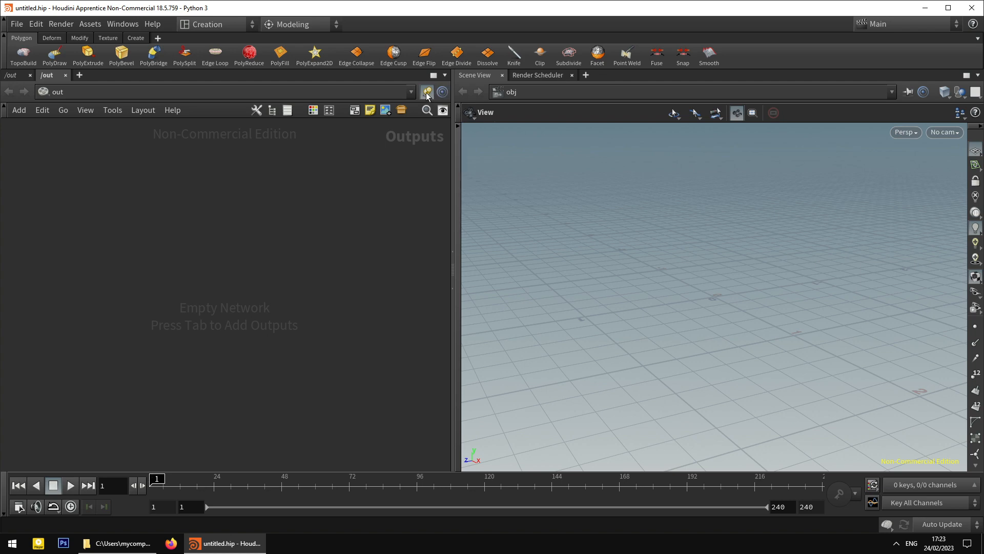
pyautogui.moveTo(559, 143); pyautogui.dragTo(679, 198)
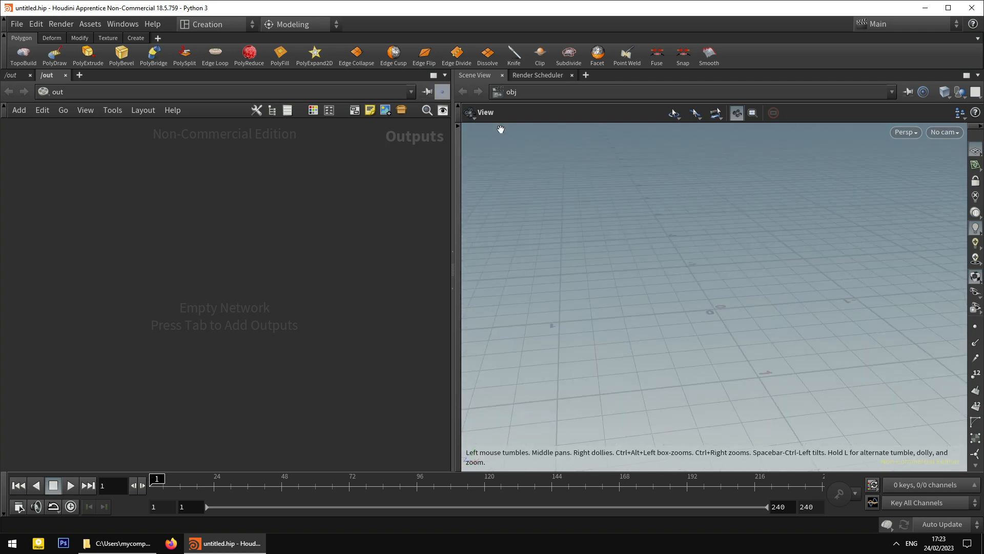
# Look through the tools on the Deform, Modify, Texture and Create shelves.
pyautogui.click(46, 40)
pyautogui.click(80, 41)
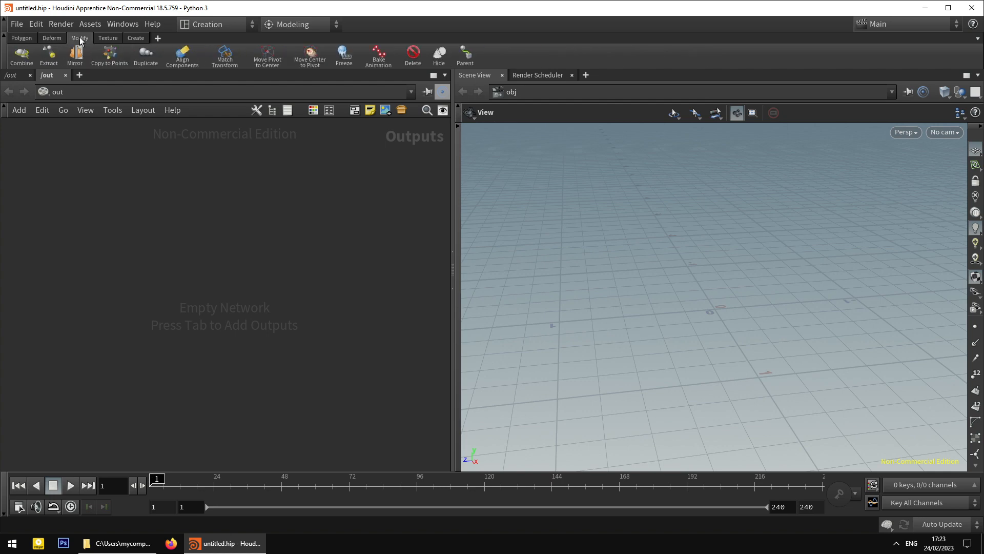
pyautogui.click(106, 39)
pyautogui.click(138, 40)
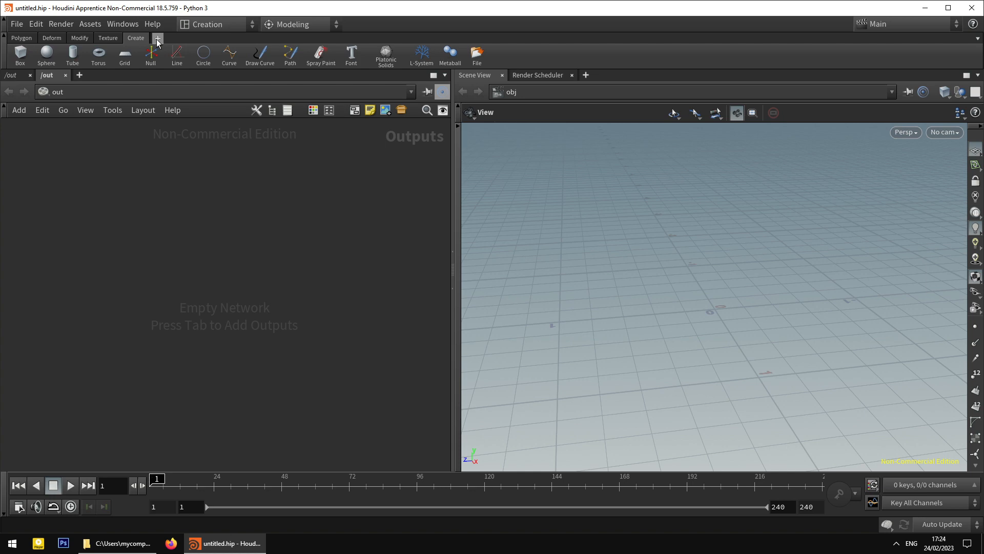
pyautogui.click(157, 40)
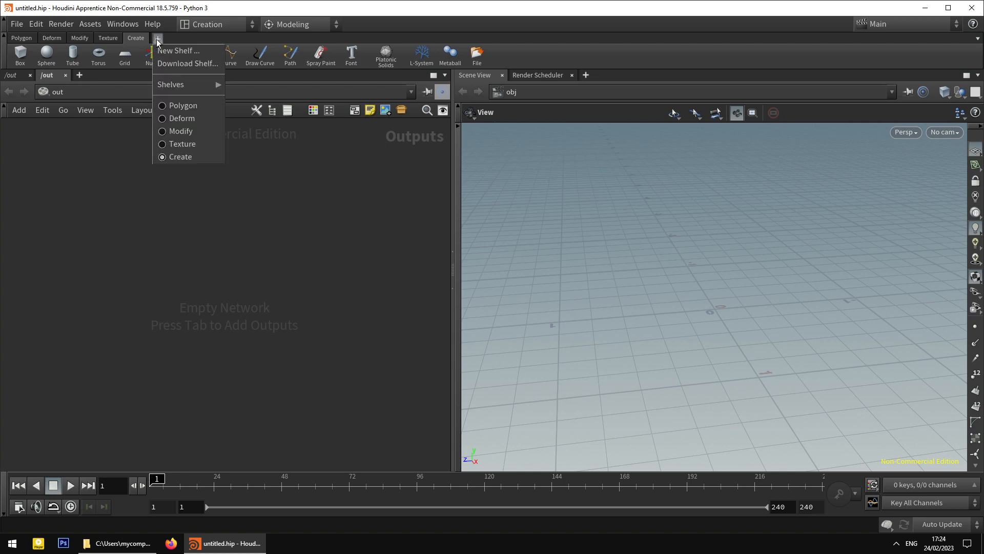
pyautogui.moveTo(201, 83)
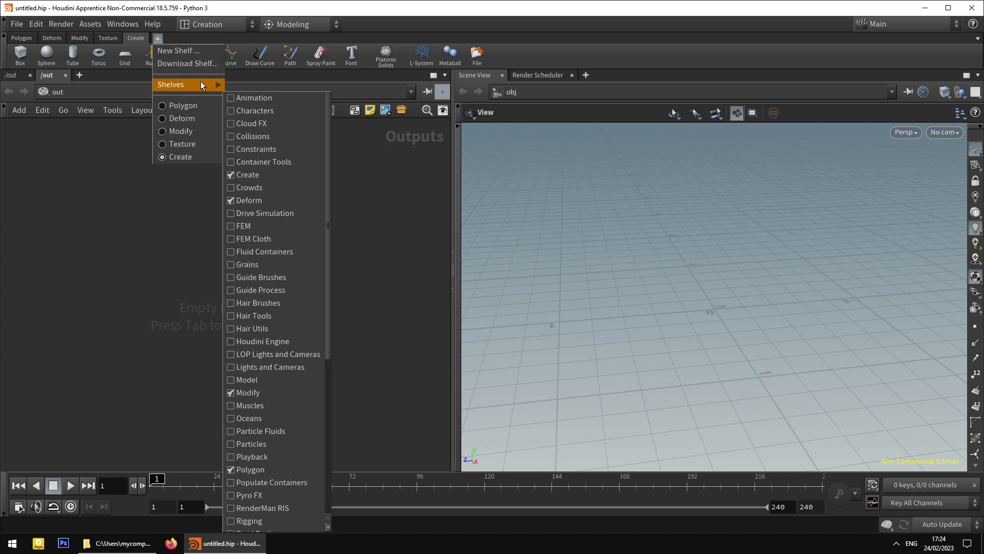
pyautogui.click(159, 40)
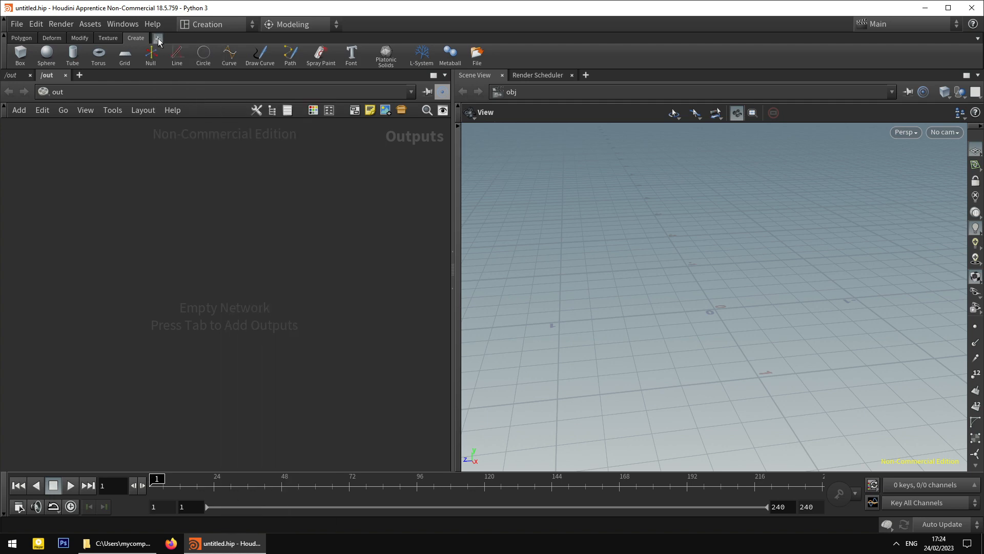
pyautogui.click(158, 40)
pyautogui.moveTo(206, 83)
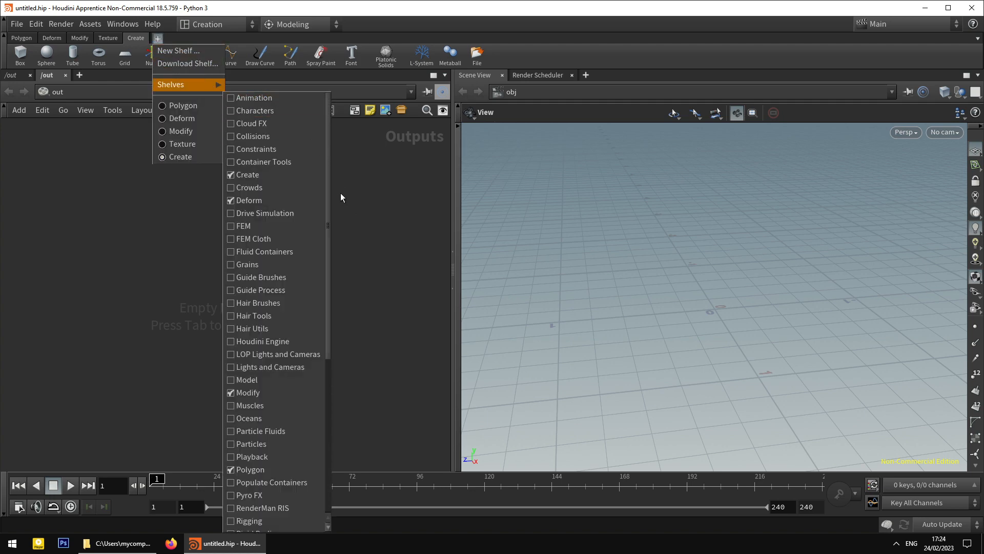
pyautogui.scroll(-1, 329, 178)
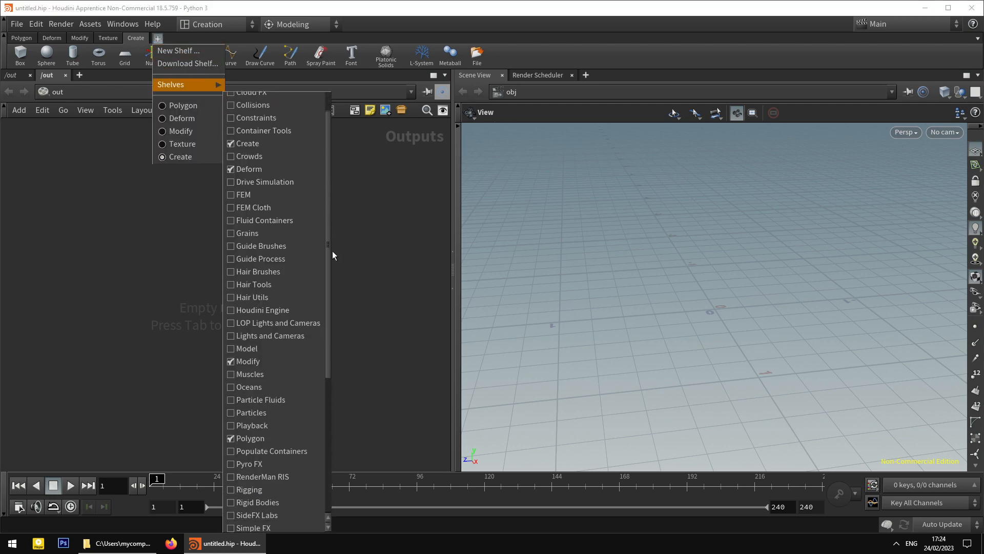
pyautogui.click(332, 251)
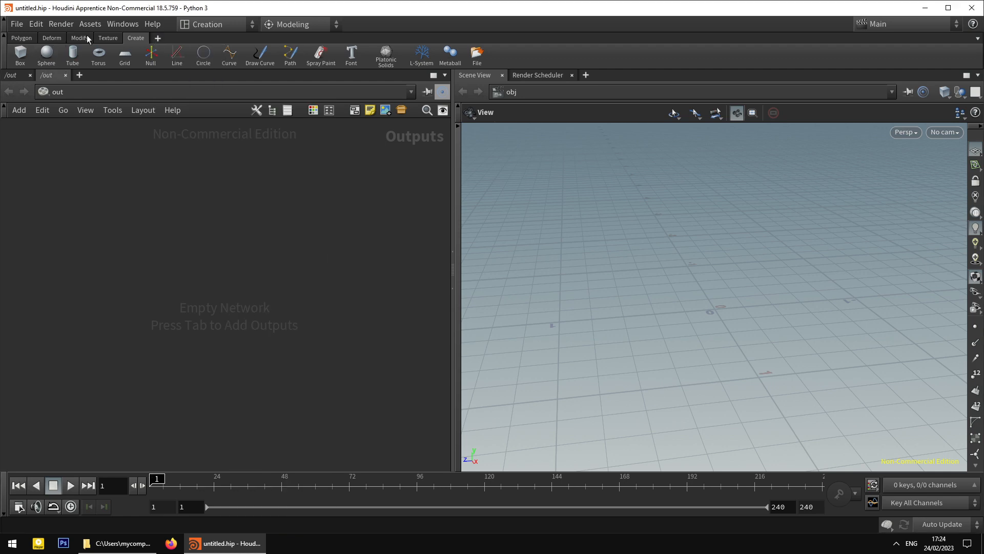
# Add the Lights and Cameras shelf to the shelf set.
pyautogui.click(158, 39)
pyautogui.moveTo(199, 87)
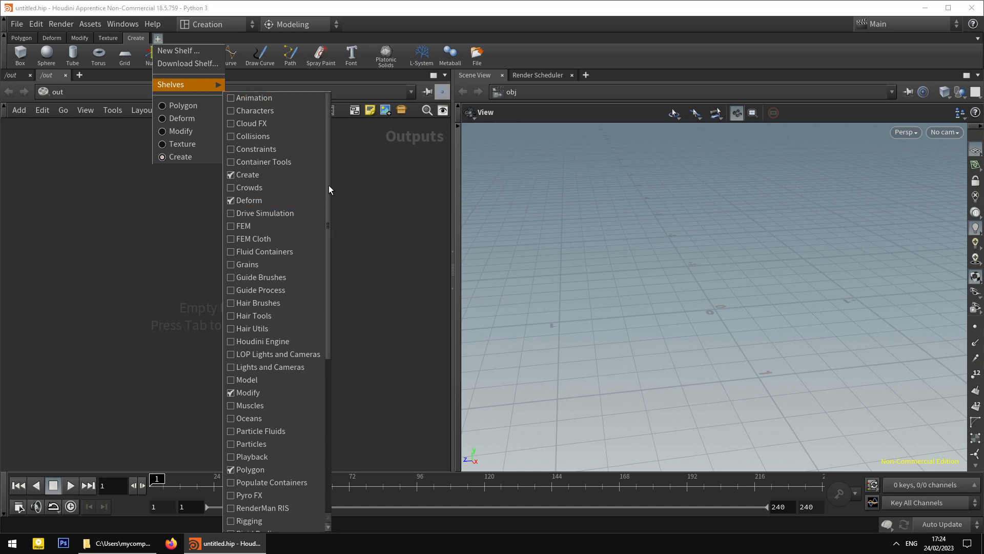
pyautogui.scroll(-3, 328, 185)
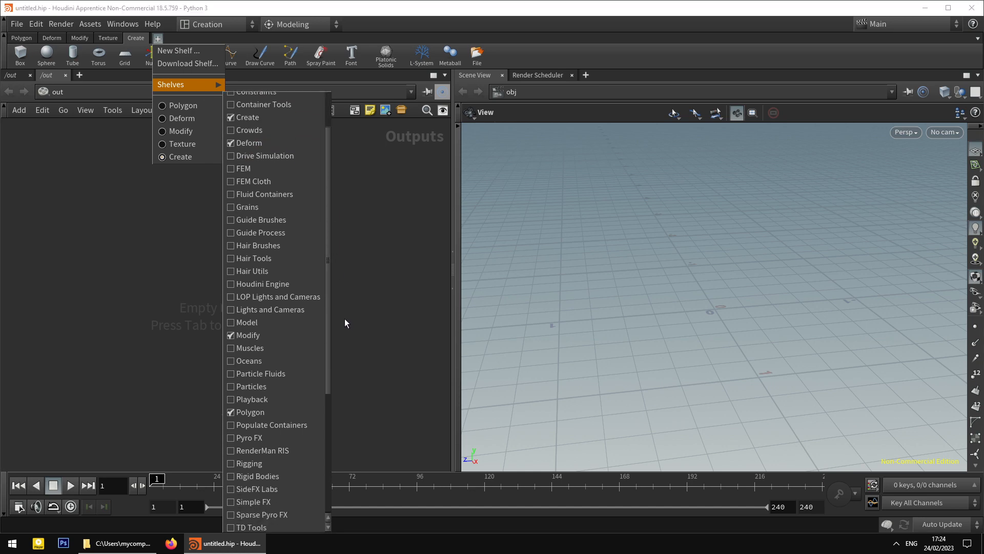
pyautogui.scroll(3, 327, 207)
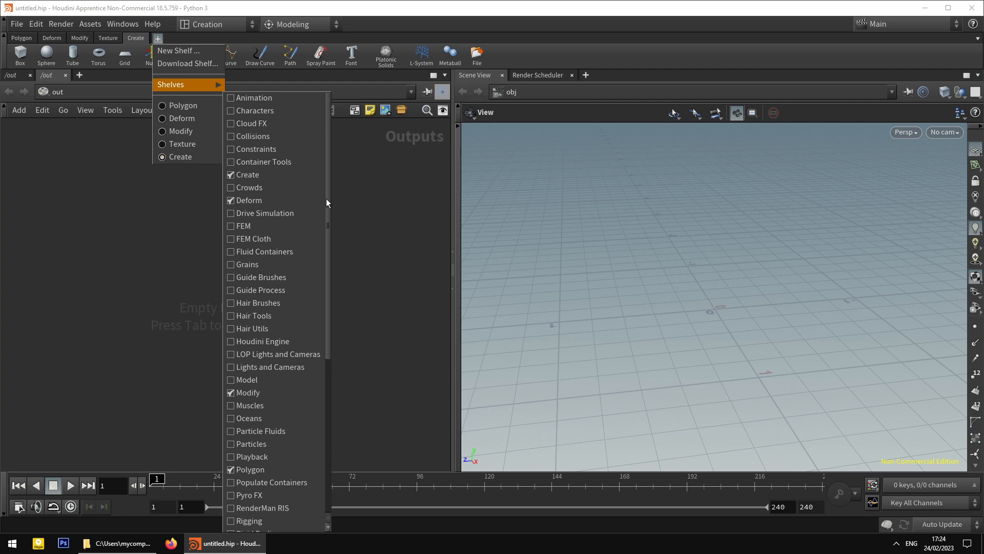
pyautogui.scroll(-3, 327, 206)
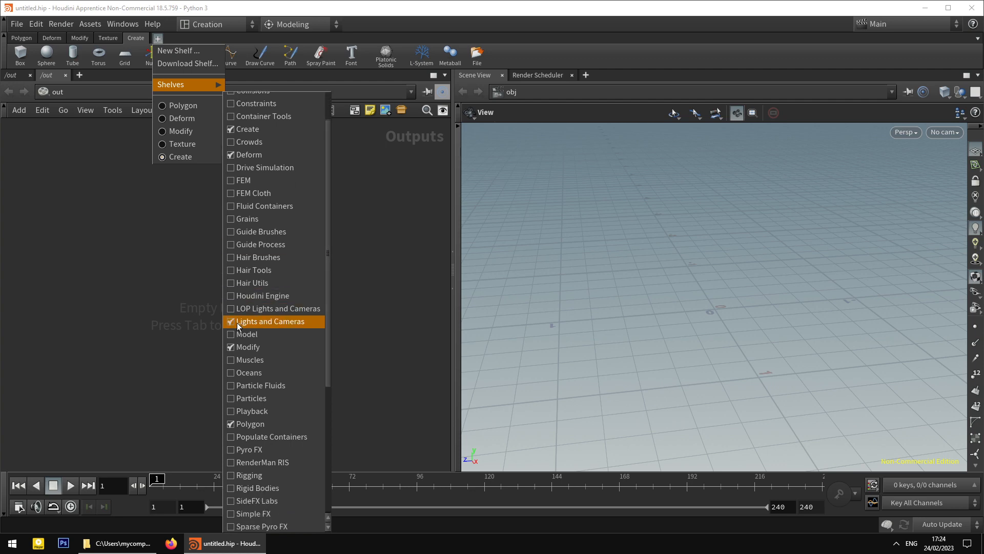
pyautogui.click(239, 321)
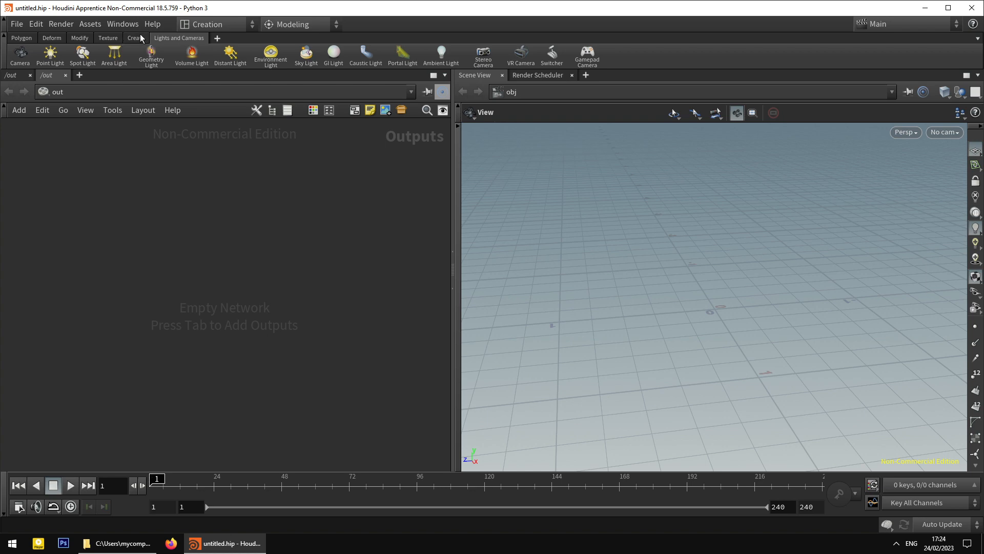
# Check the other shelves and the Render Scheduler, and return to the Scene View with the Polygon shelf shown.
pyautogui.scroll(2, 141, 38)
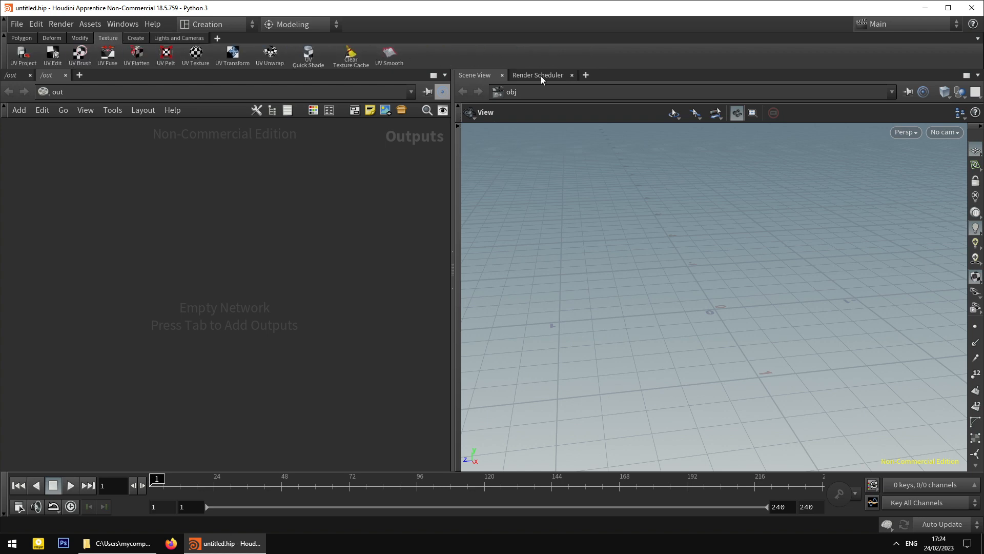
pyautogui.click(542, 76)
pyautogui.click(468, 76)
pyautogui.click(16, 39)
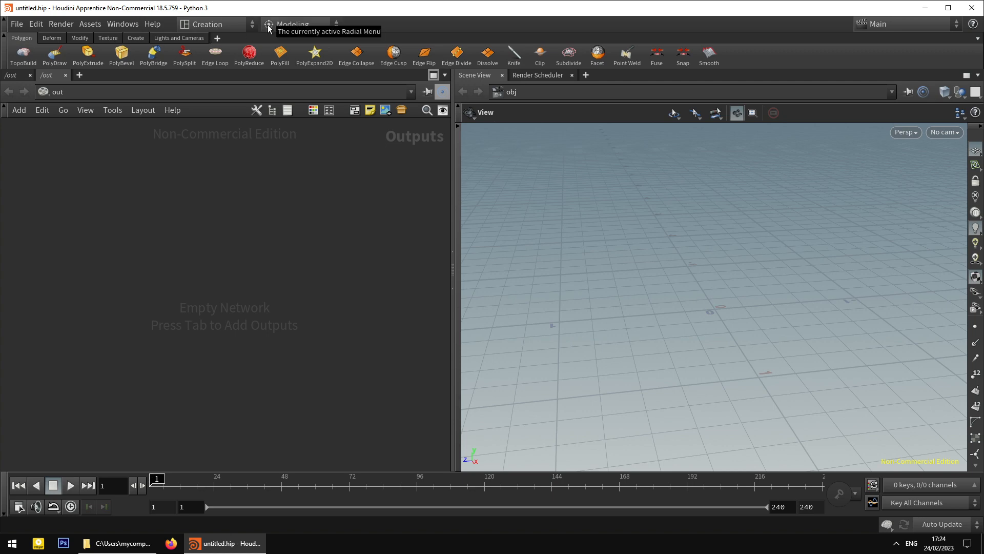
# Save the current Creation desktop.
pyautogui.click(250, 26)
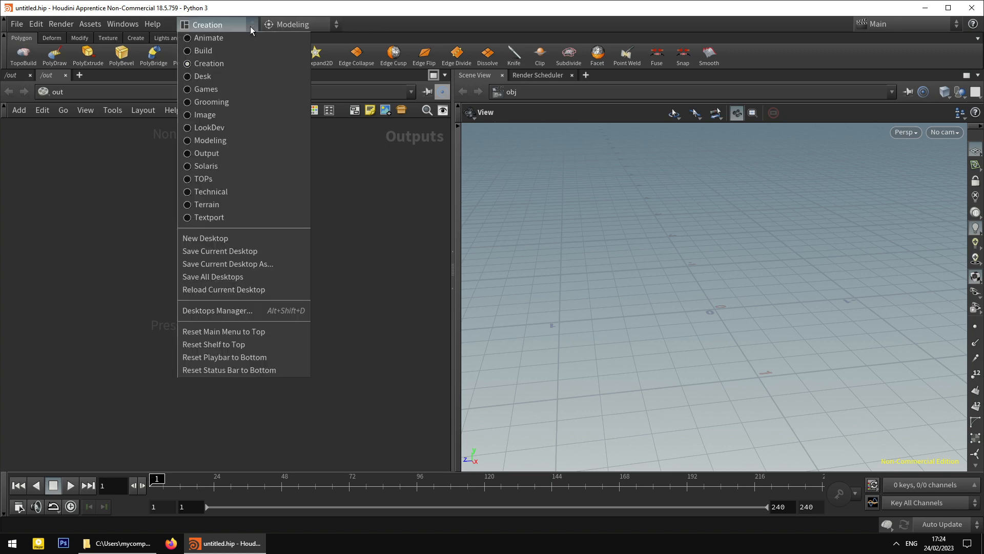
pyautogui.click(248, 251)
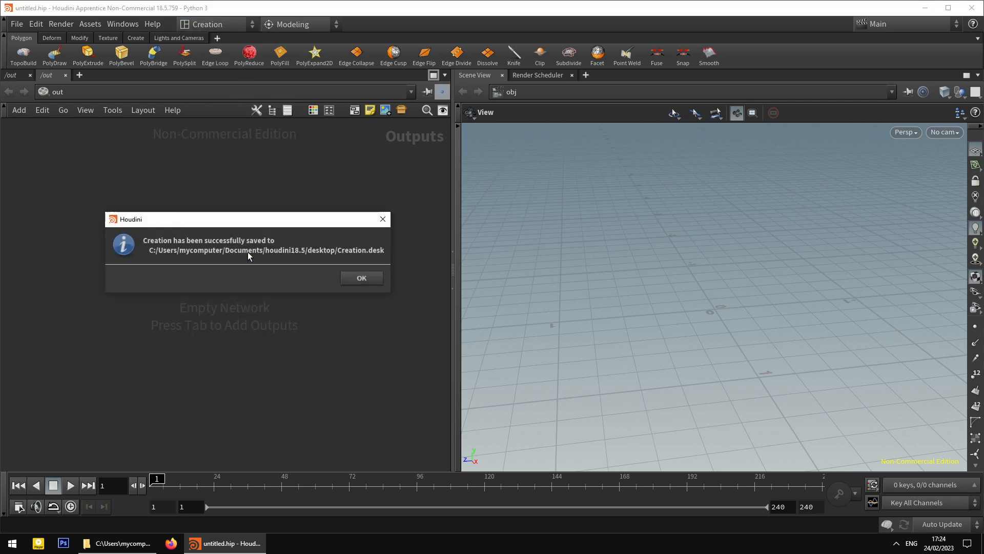
pyautogui.click(360, 279)
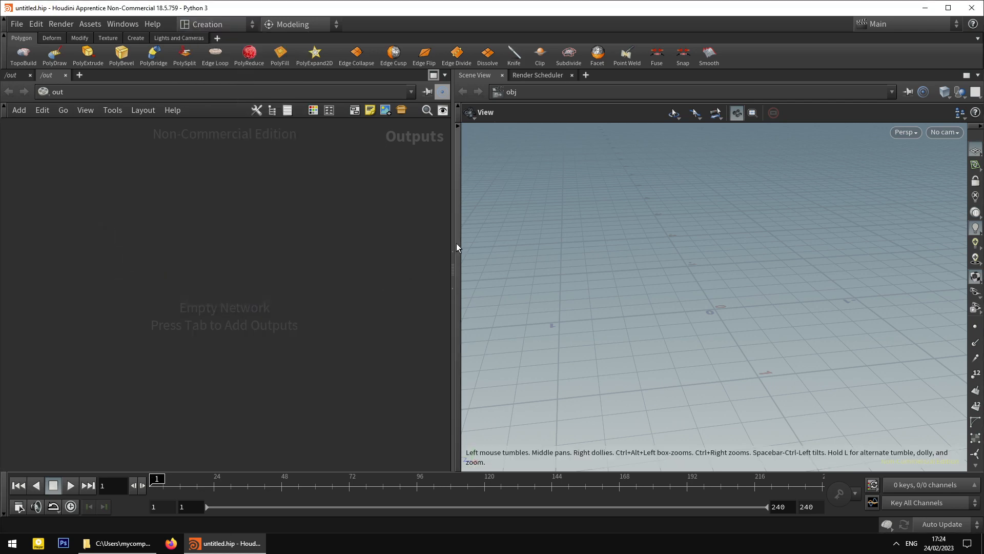
# Widen the out network pane to about half the window and save the Creation desktop again.
pyautogui.moveTo(452, 242); pyautogui.dragTo(483, 246)
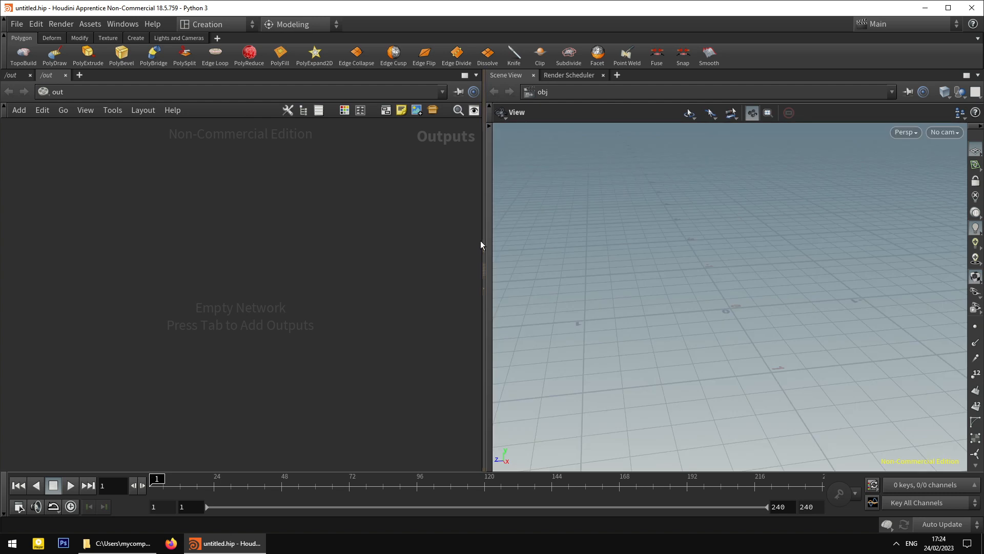
pyautogui.click(213, 25)
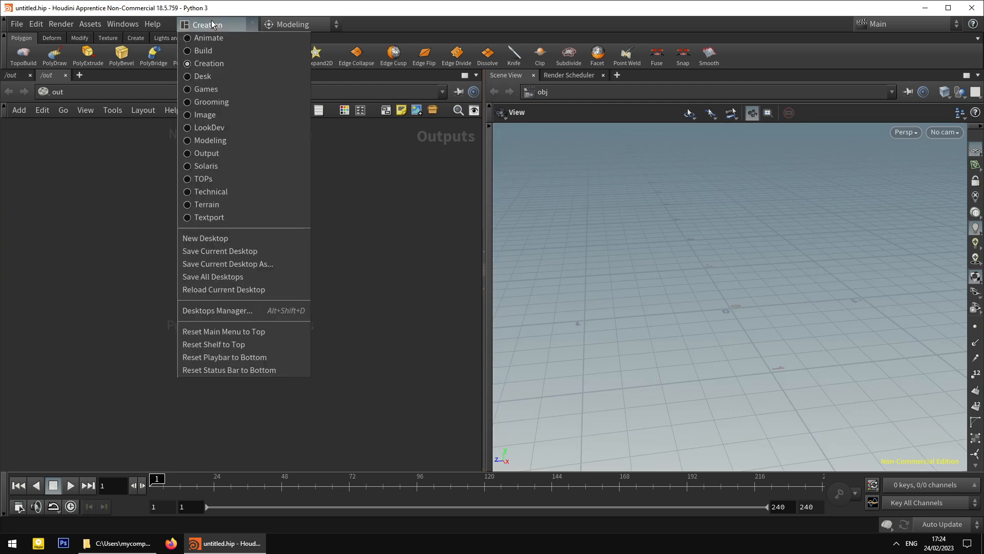
pyautogui.click(249, 251)
pyautogui.click(362, 277)
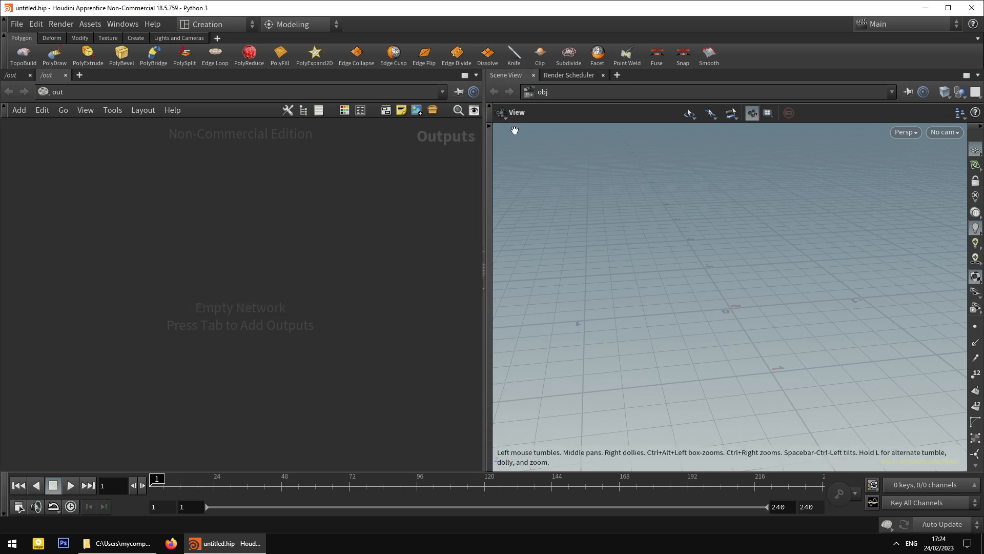
pyautogui.rightClick(856, 51)
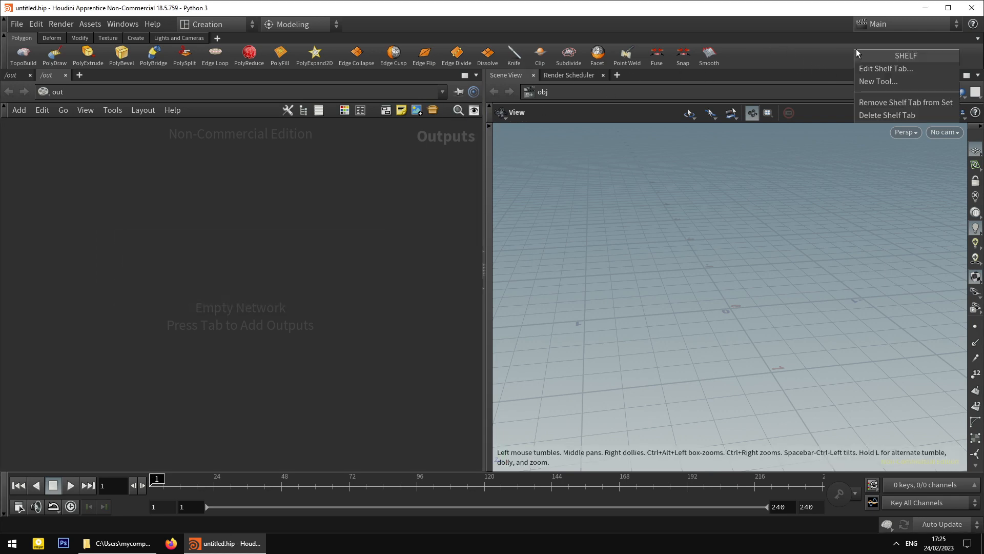
pyautogui.click(841, 51)
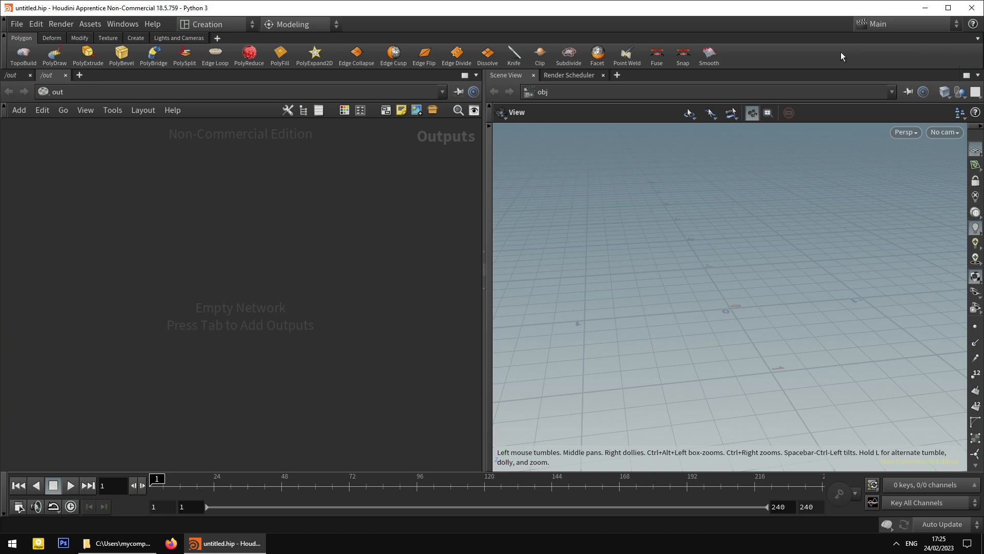
pyautogui.click(978, 39)
pyautogui.click(978, 39)
pyautogui.click(978, 75)
pyautogui.click(978, 74)
# Play the timeline briefly, and test hiding and restoring the playbar, leaving it hidden.
pyautogui.click(72, 486)
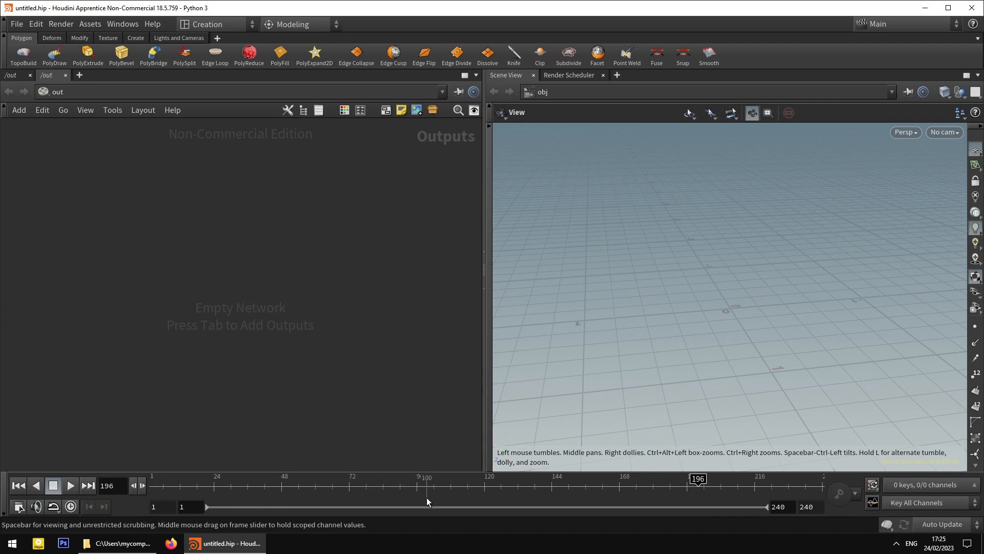
pyautogui.click(4, 494)
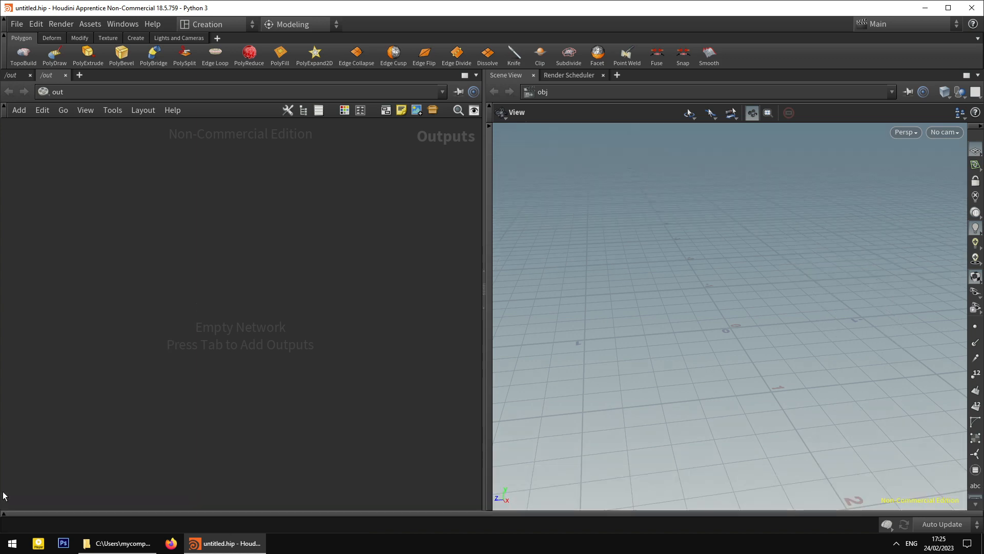
pyautogui.click(46, 513)
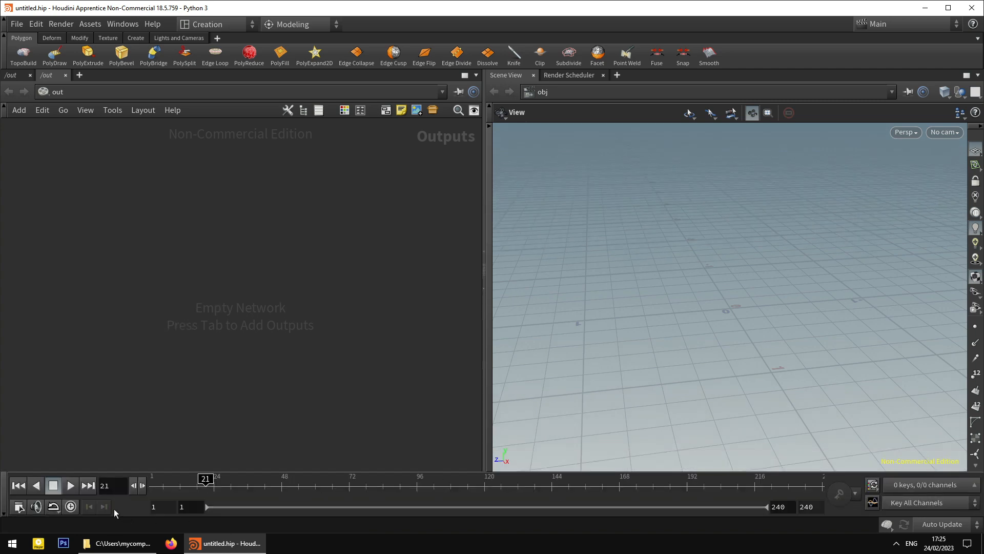
pyautogui.click(5, 495)
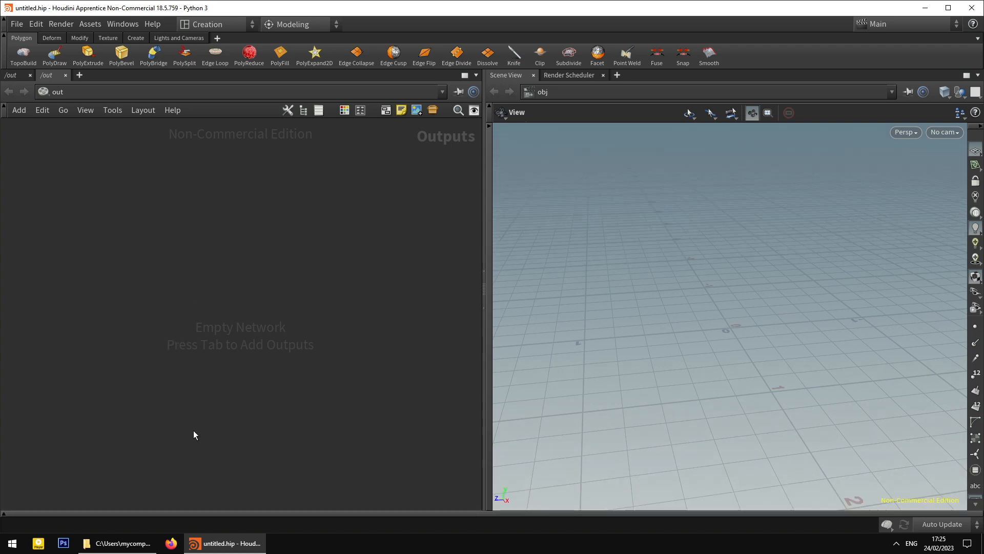
# Show the Scene View's collapsed tool strip and try out the Select and Move tools, ending on Select.
pyautogui.scroll(3, 700, 377)
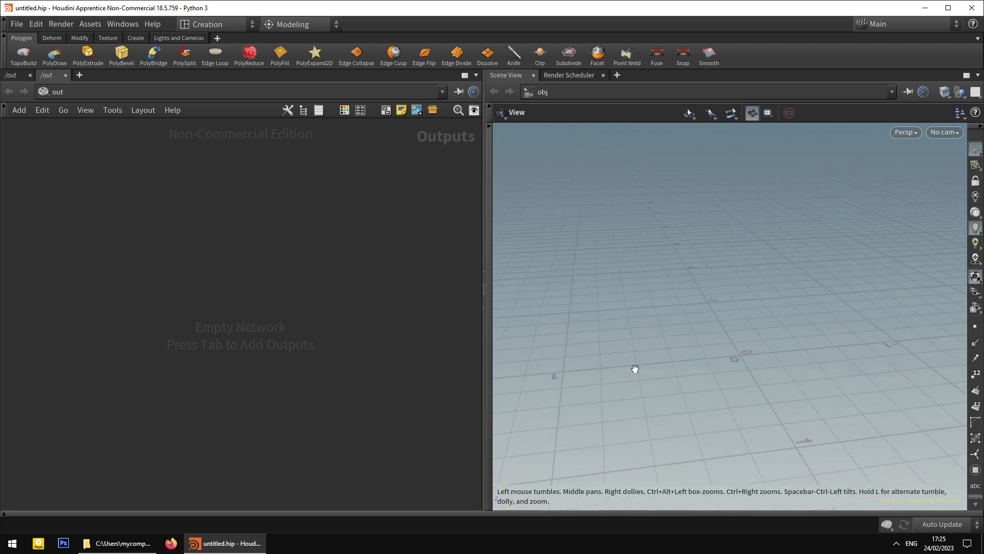
pyautogui.click(492, 134)
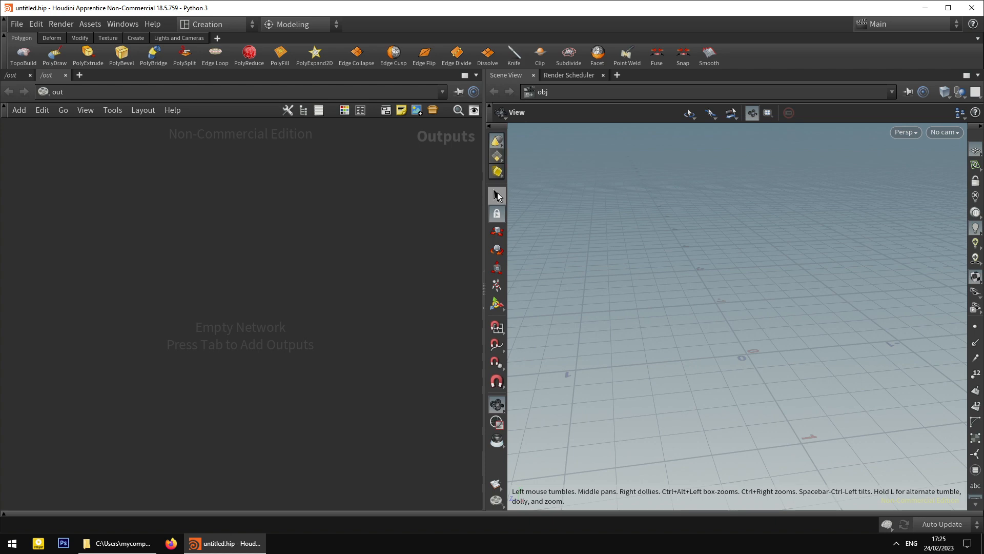
pyautogui.click(497, 195)
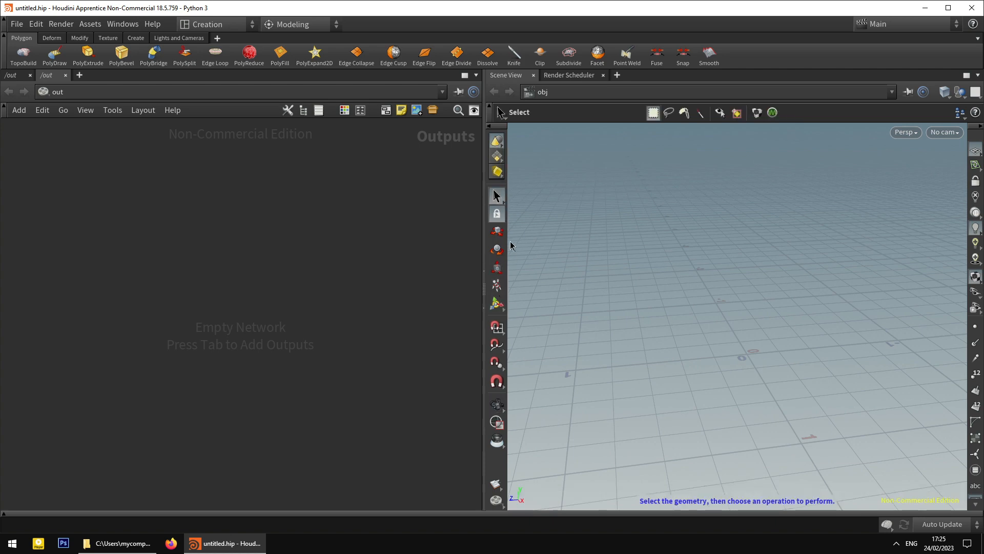
pyautogui.click(498, 232)
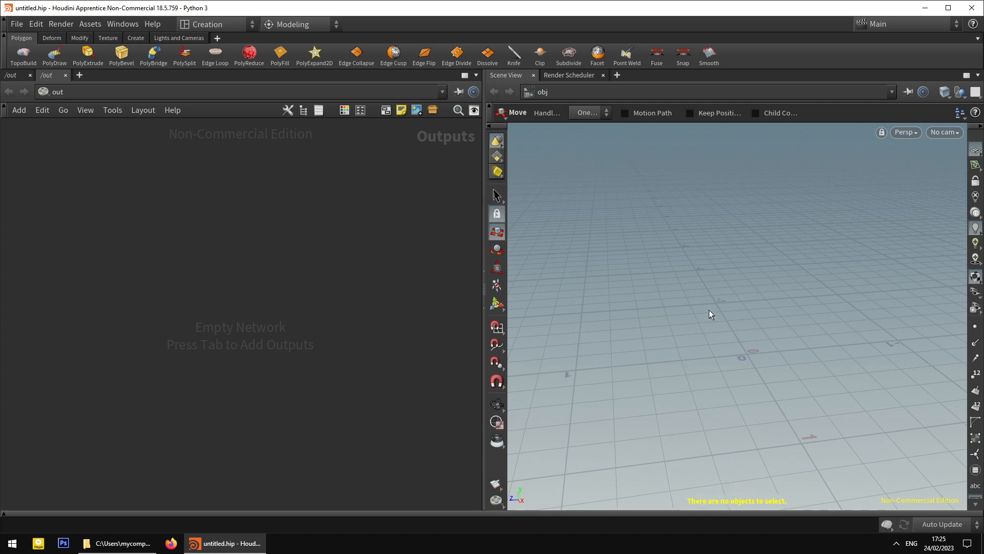
pyautogui.click(497, 195)
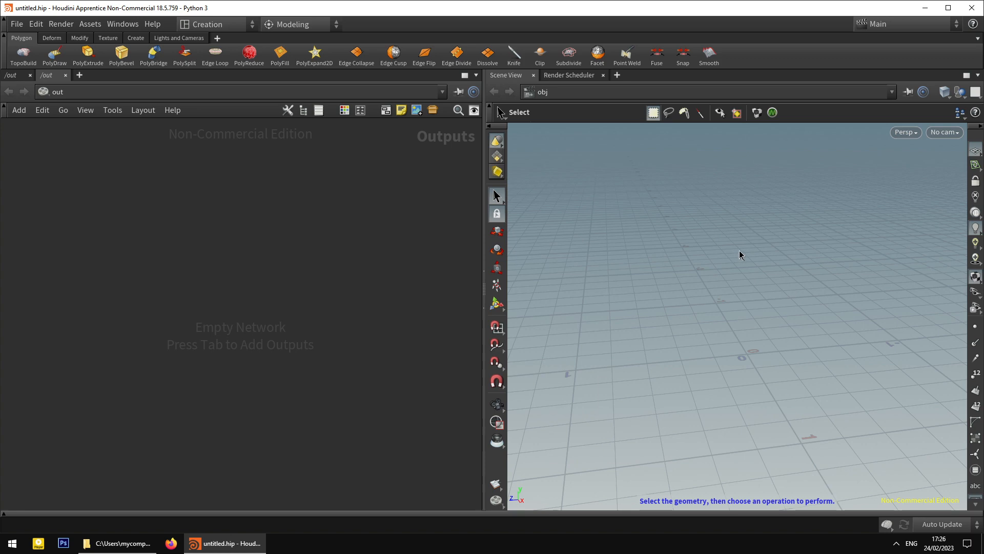
# Switch to the View tool and tumble and zoom around the empty scene grid.
pyautogui.press('Escape')
pyautogui.moveTo(739, 248)
pyautogui.mouseDown()
pyautogui.moveTo(690, 237)
pyautogui.moveTo(771, 254)
pyautogui.moveTo(688, 253)
pyautogui.moveTo(747, 255)
pyautogui.moveTo(738, 250)
pyautogui.mouseUp()
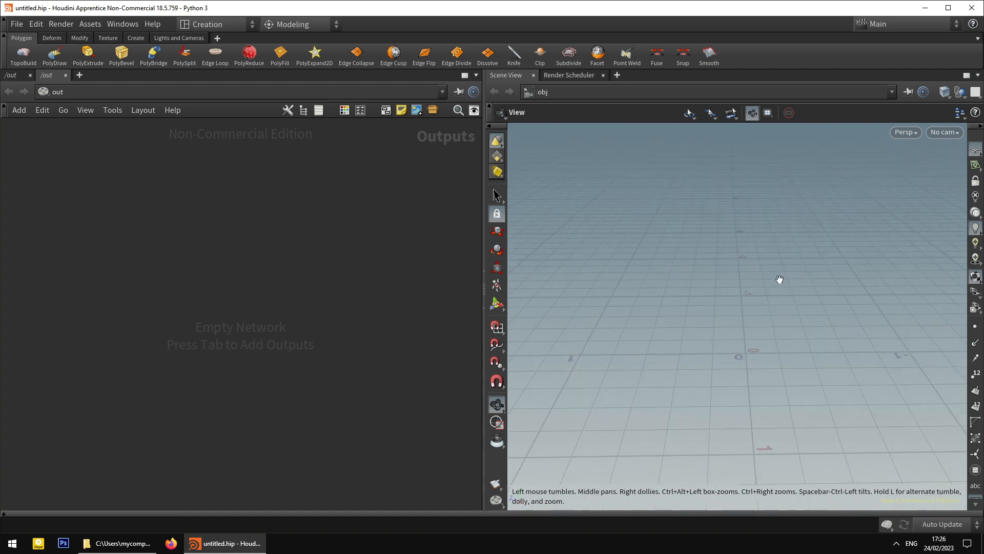
pyautogui.moveTo(777, 279)
pyautogui.mouseDown()
pyautogui.moveTo(762, 275)
pyautogui.moveTo(764, 287)
pyautogui.mouseUp()
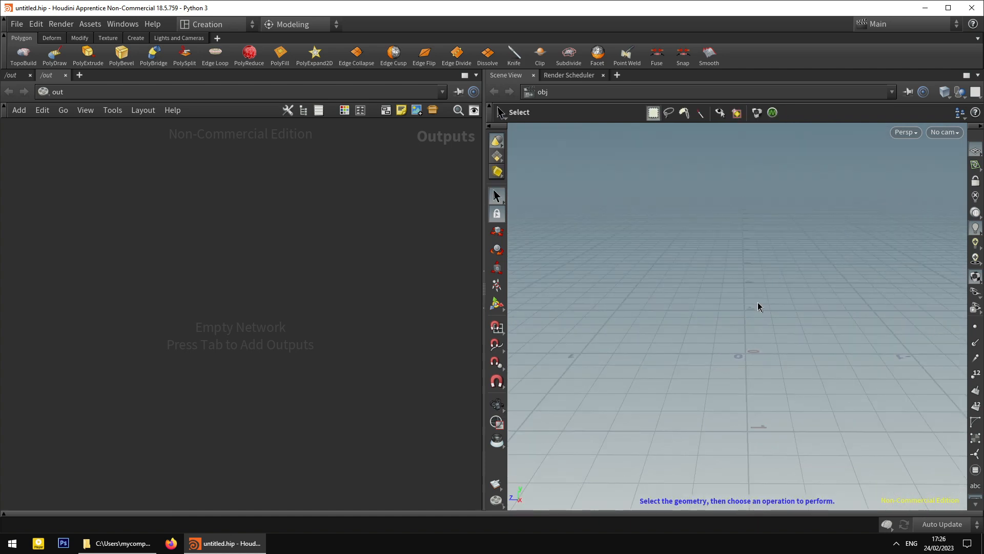
pyautogui.scroll(5, 754, 302)
pyautogui.scroll(-3, 754, 302)
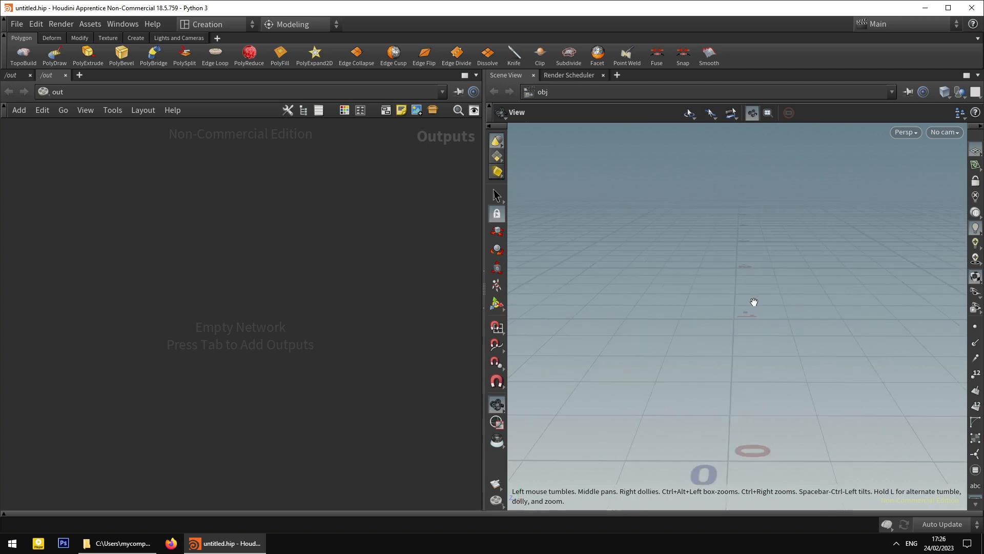
# Zoom, dolly and pan around the Scene View's empty grid with the View tool.
pyautogui.scroll(-3, 754, 302)
pyautogui.scroll(5, 754, 302)
pyautogui.scroll(-4, 753, 303)
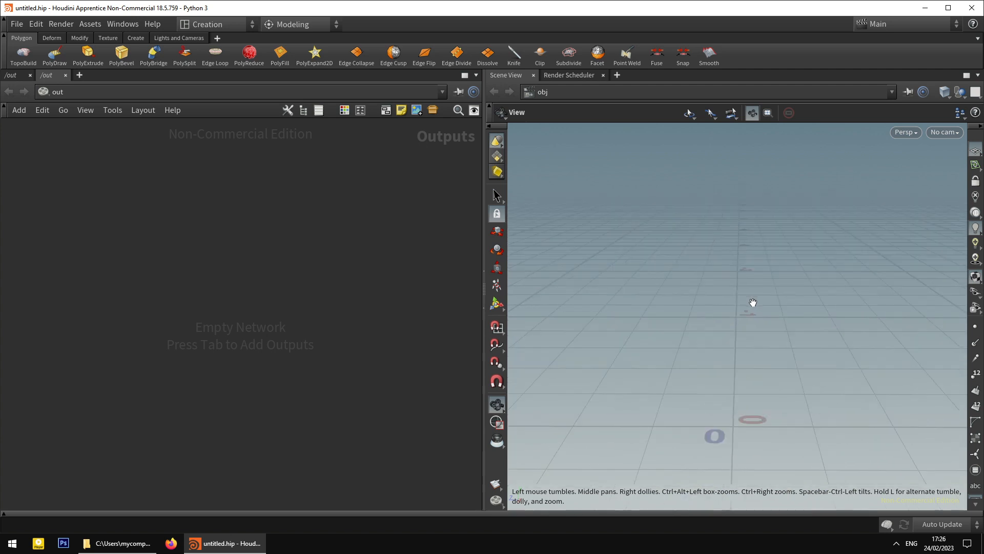
pyautogui.scroll(-3, 753, 303)
pyautogui.moveTo(796, 314); pyautogui.dragTo(751, 286, button='right')
pyautogui.moveTo(754, 292)
pyautogui.mouseDown(button='middle')
pyautogui.moveTo(799, 303)
pyautogui.moveTo(796, 294)
pyautogui.moveTo(760, 300)
pyautogui.mouseUp(button='middle')
# Alternate between the View and Select tools in the Scene View, ending on Select, and tumble the grid temporarily from there.
pyautogui.press('s')
pyautogui.moveTo(700, 276); pyautogui.dragTo(752, 320)
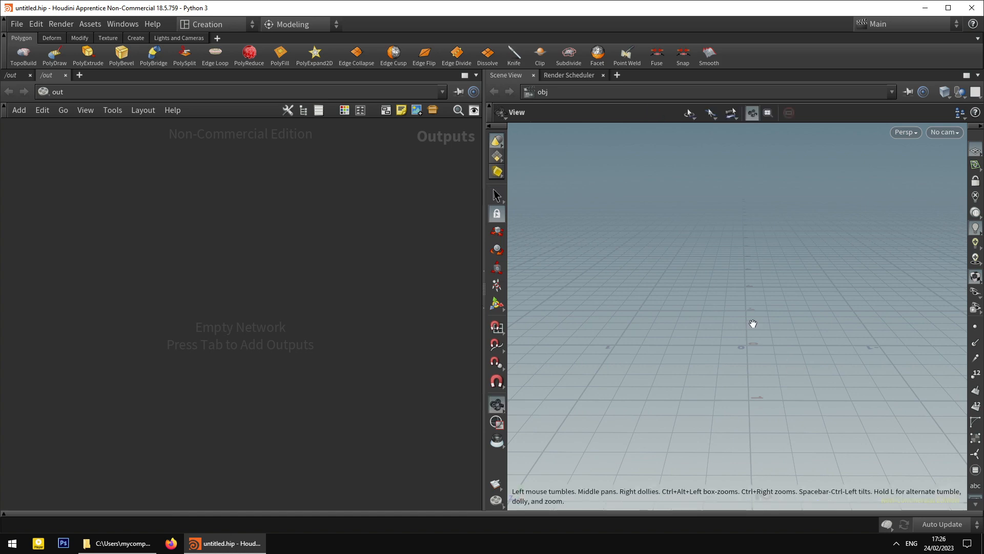
pyautogui.press('Escape')
pyautogui.moveTo(756, 314); pyautogui.dragTo(728, 328)
pyautogui.press('s')
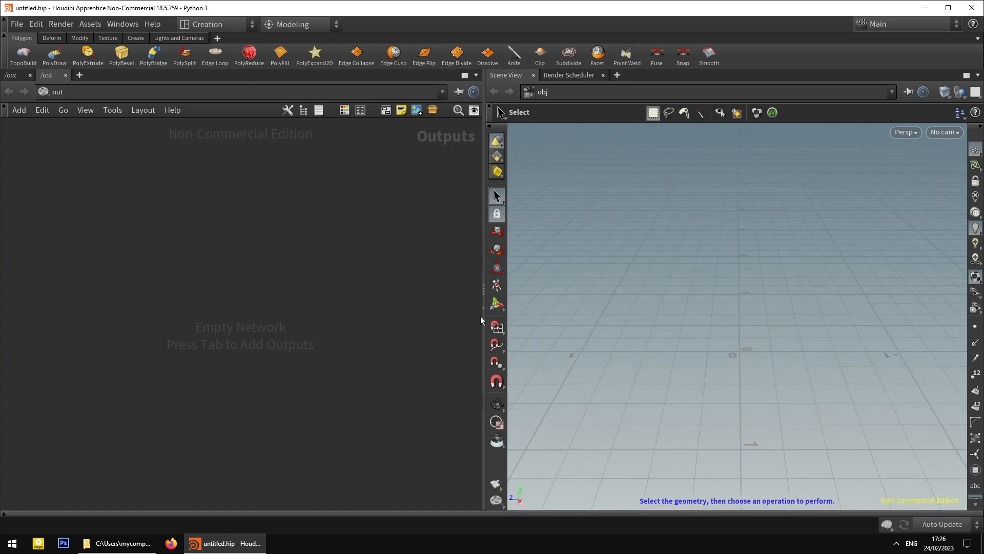
pyautogui.moveTo(694, 310); pyautogui.dragTo(573, 366)
pyautogui.keyDown('alt'); pyautogui.moveTo(831, 304); pyautogui.dragTo(784, 313); pyautogui.keyUp('alt')
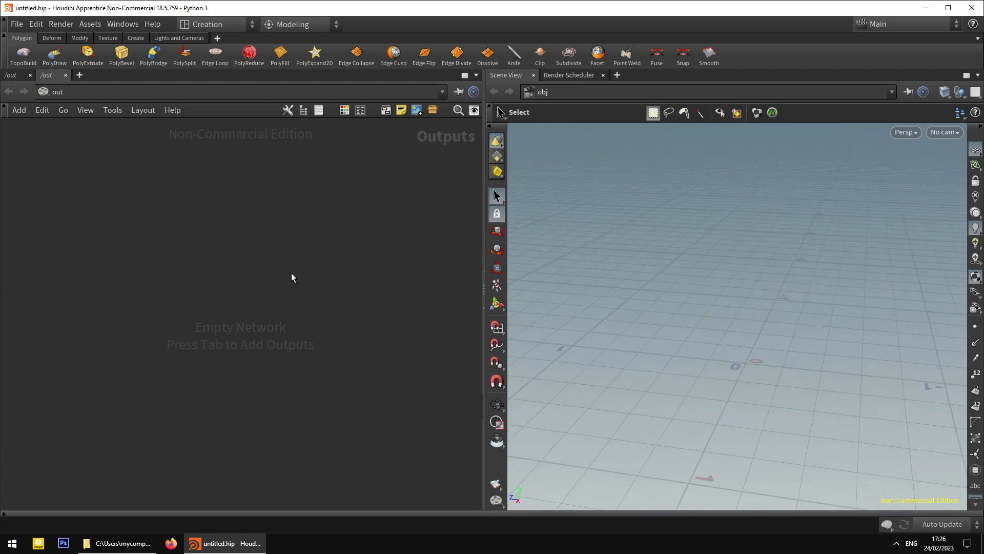
# Check the out network's add-operator menu without adding anything, and test hiding and restoring the Scene View's reference grid.
pyautogui.press('Tab')
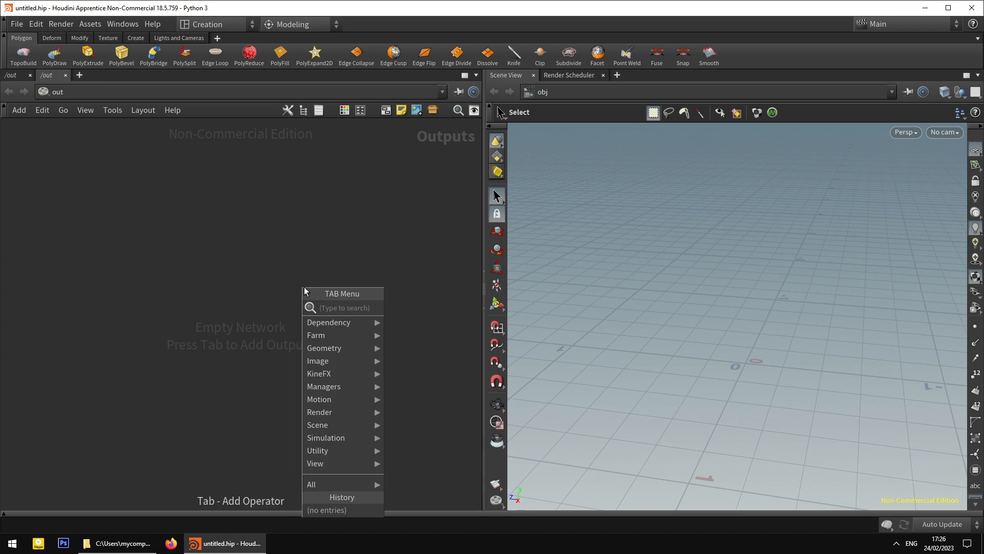
pyautogui.press('Escape')
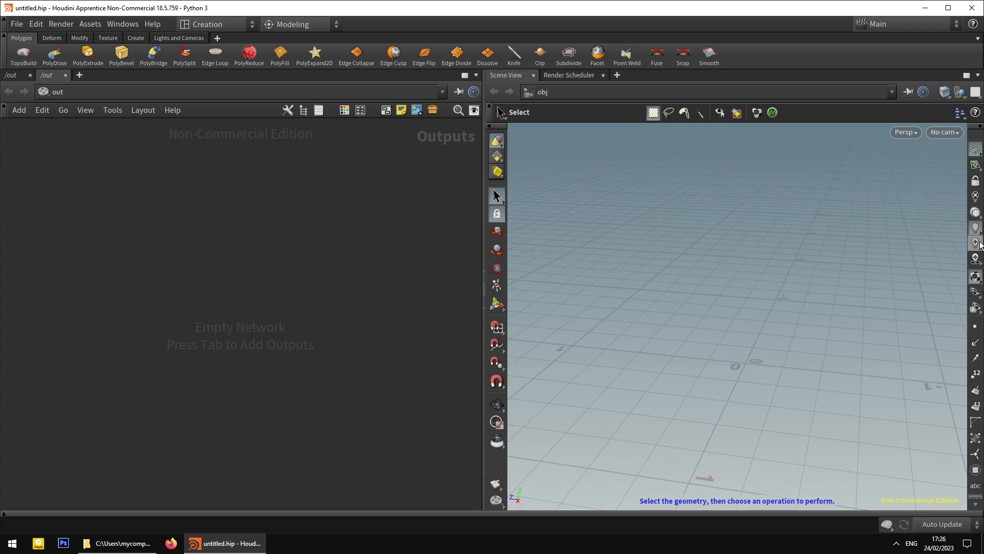
pyautogui.click(975, 152)
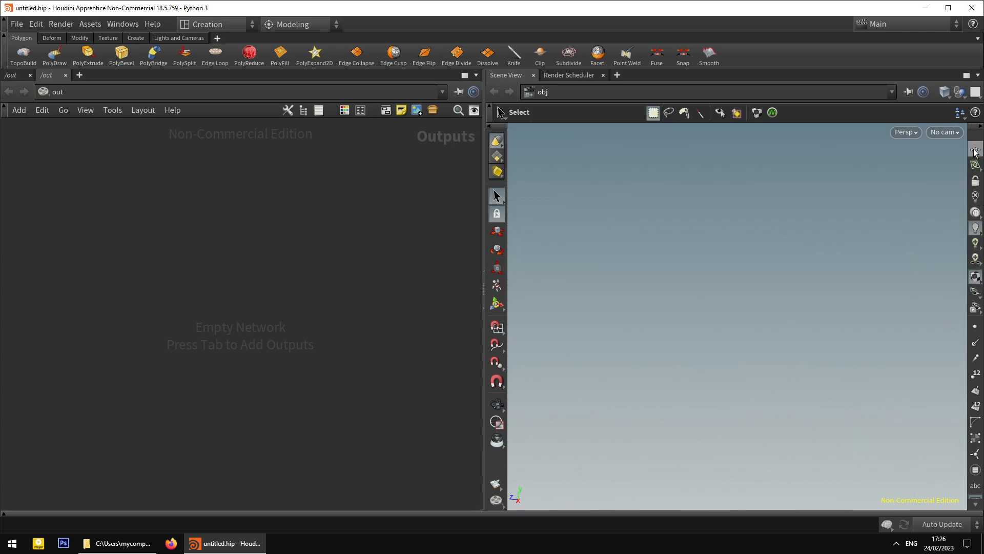
pyautogui.click(975, 152)
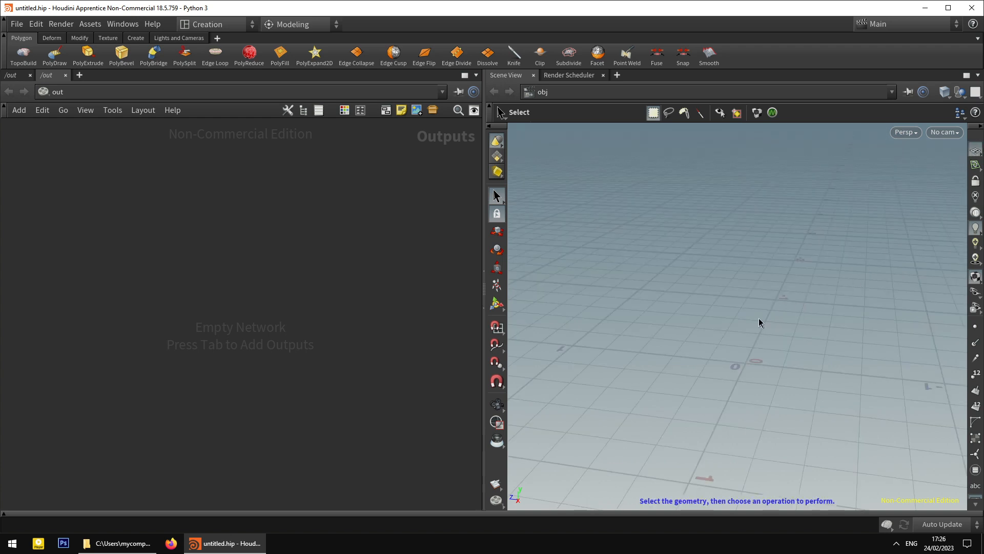
pyautogui.moveTo(721, 334); pyautogui.dragTo(771, 306)
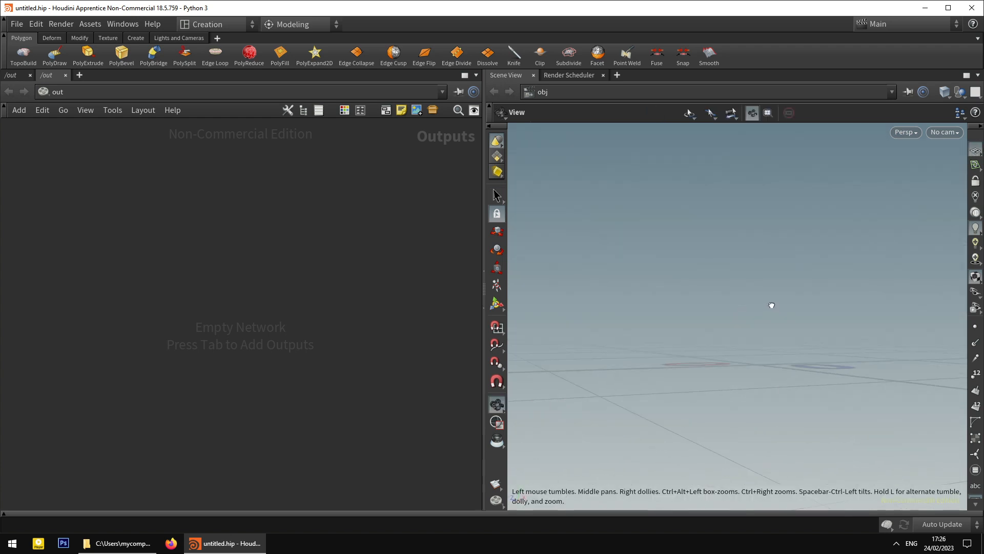
pyautogui.keyDown('alt'); pyautogui.moveTo(800, 271); pyautogui.dragTo(772, 287); pyautogui.keyUp('alt')
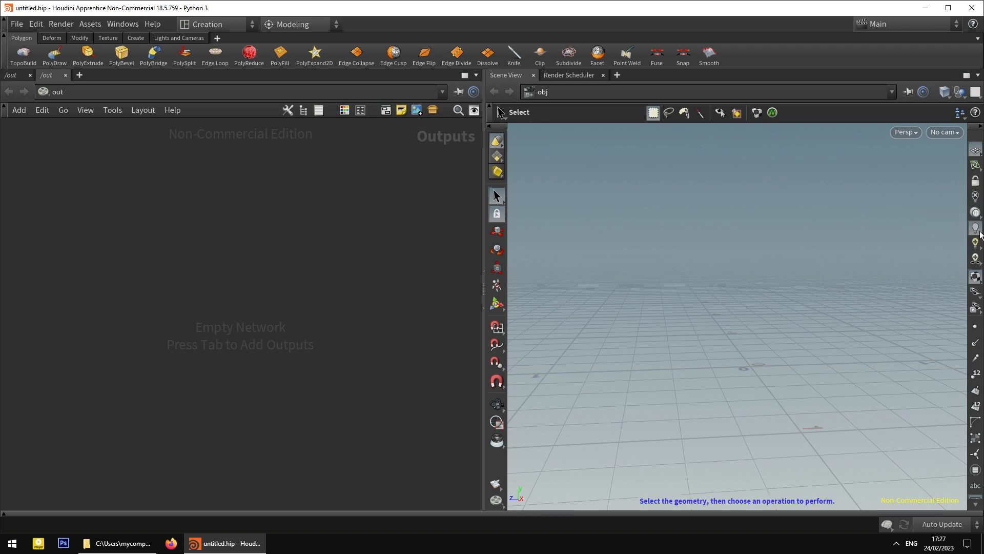
# Look through the Scene View's display option toggles, including the lighting, normals and point number display.
pyautogui.click(977, 277)
pyautogui.click(975, 231)
pyautogui.scroll(-2, 977, 346)
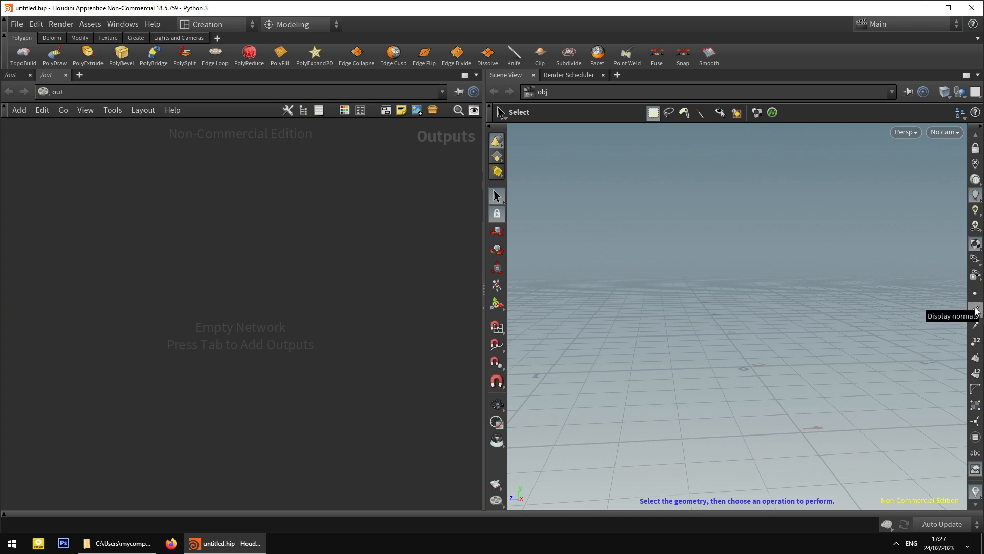
pyautogui.scroll(-1, 977, 315)
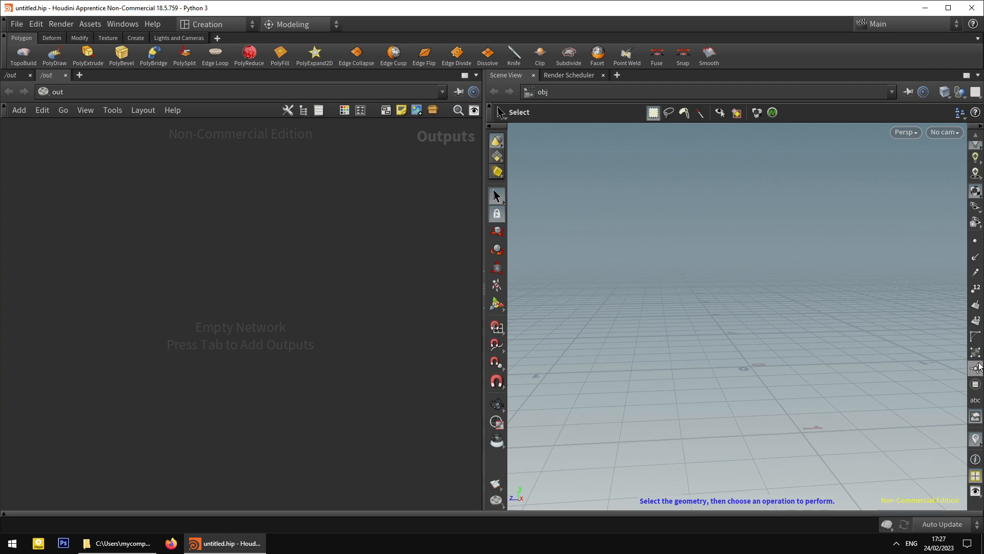
pyautogui.scroll(3, 978, 344)
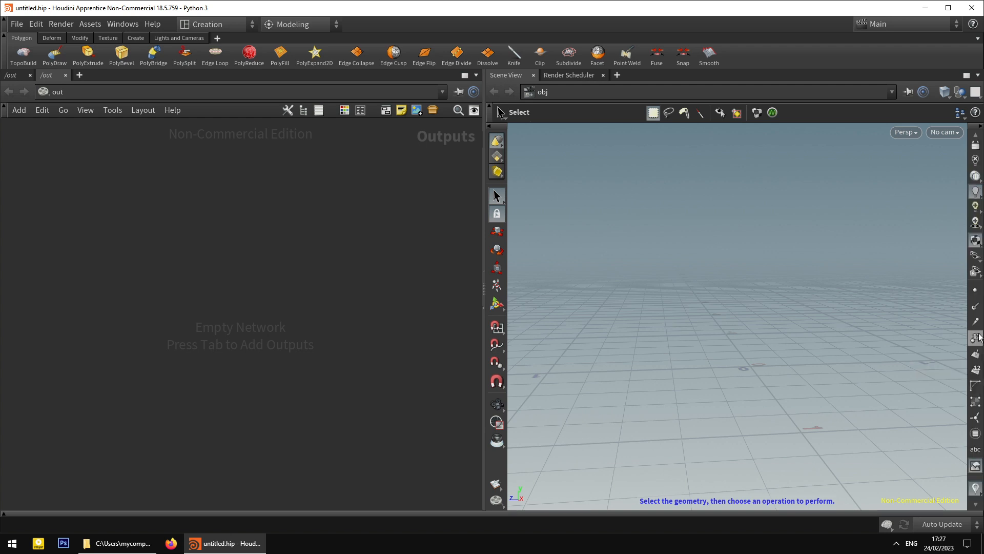
pyautogui.scroll(-3, 978, 287)
pyautogui.scroll(1, 978, 297)
pyautogui.scroll(-1, 980, 297)
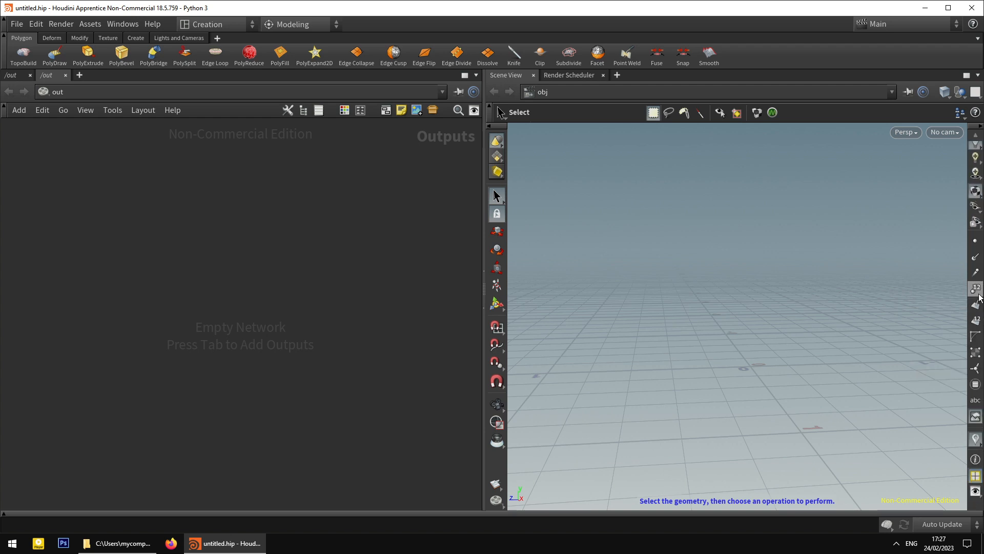
# Open the Scene View's Display Options and preview the Dark and Grey background color schemes, returning to Light.
pyautogui.click(976, 492)
pyautogui.click(976, 493)
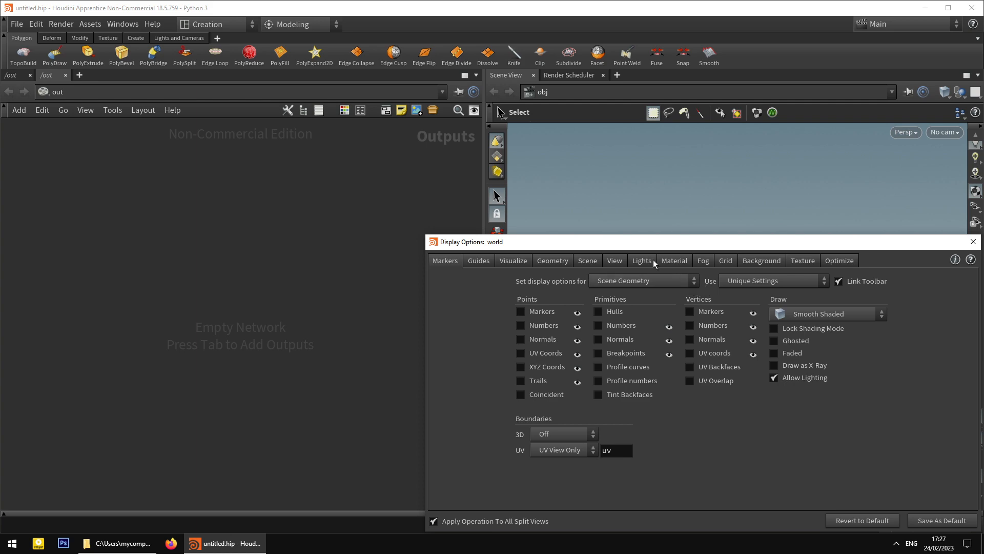
pyautogui.click(761, 262)
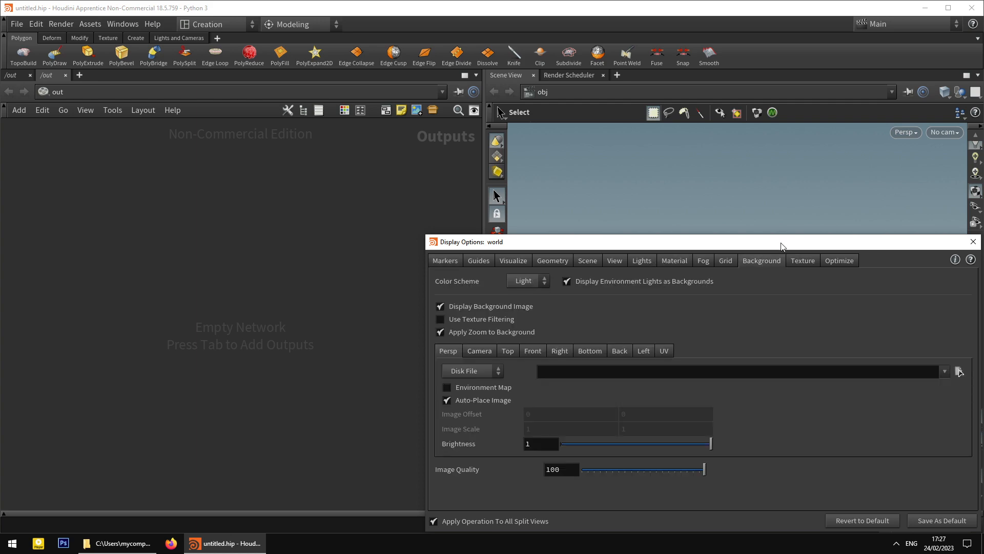
pyautogui.moveTo(777, 246); pyautogui.dragTo(457, 156)
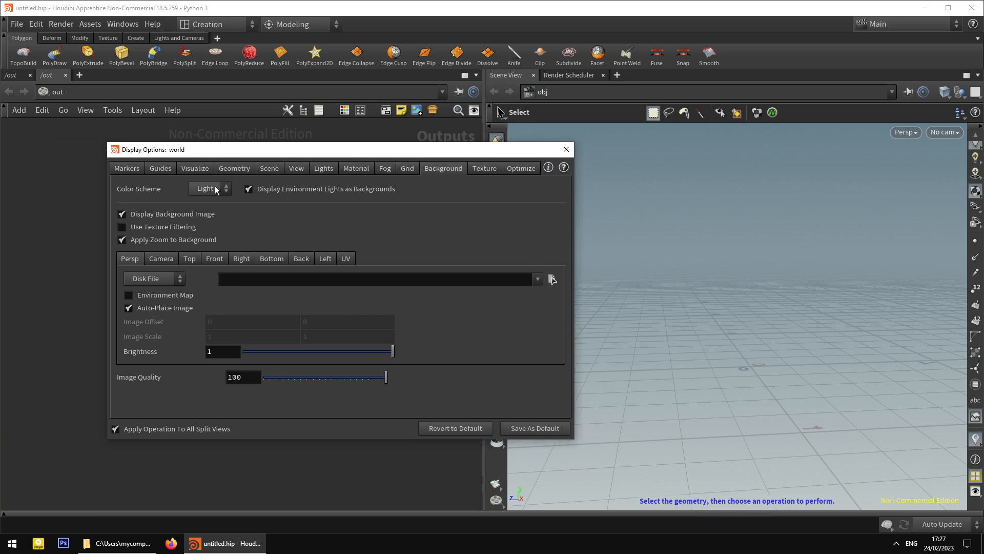
pyautogui.click(217, 189)
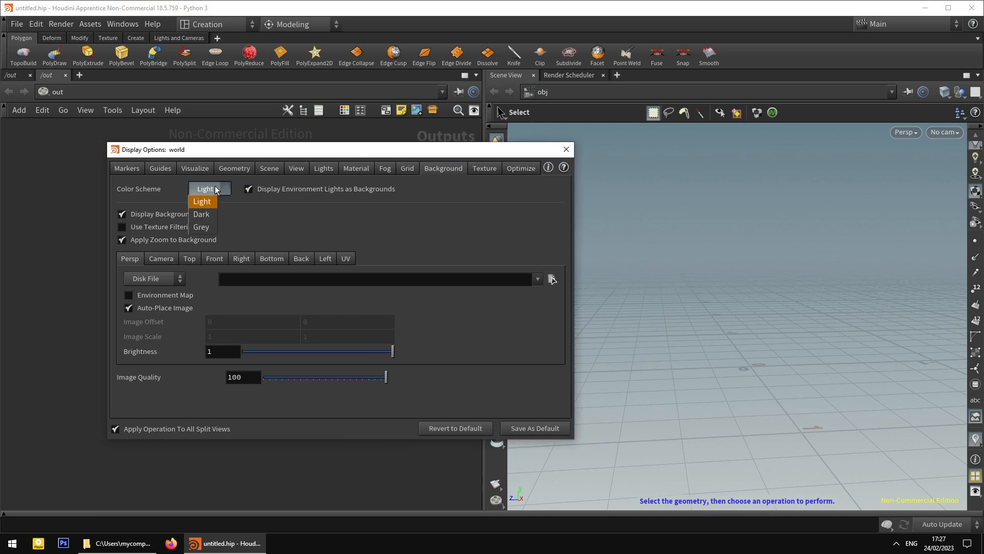
pyautogui.click(202, 216)
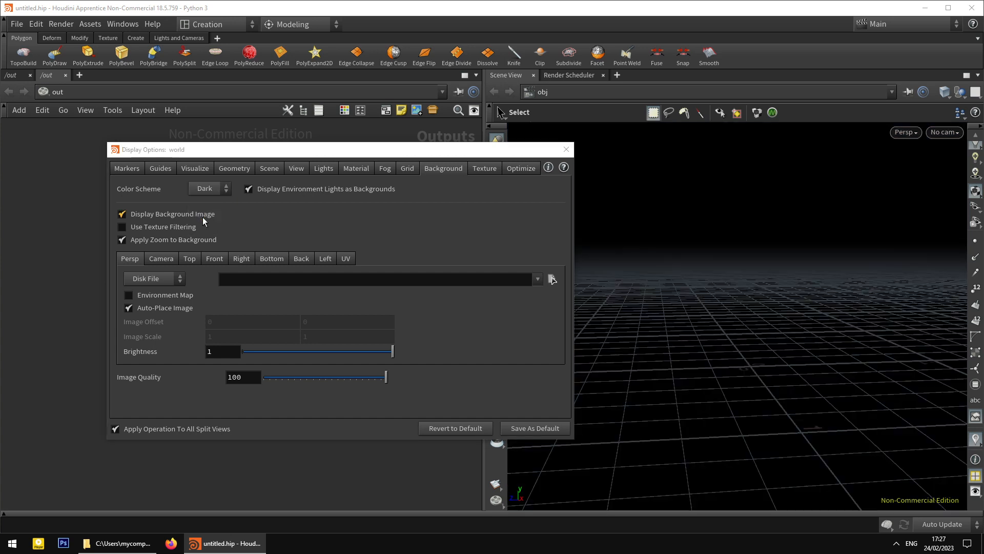
pyautogui.click(208, 192)
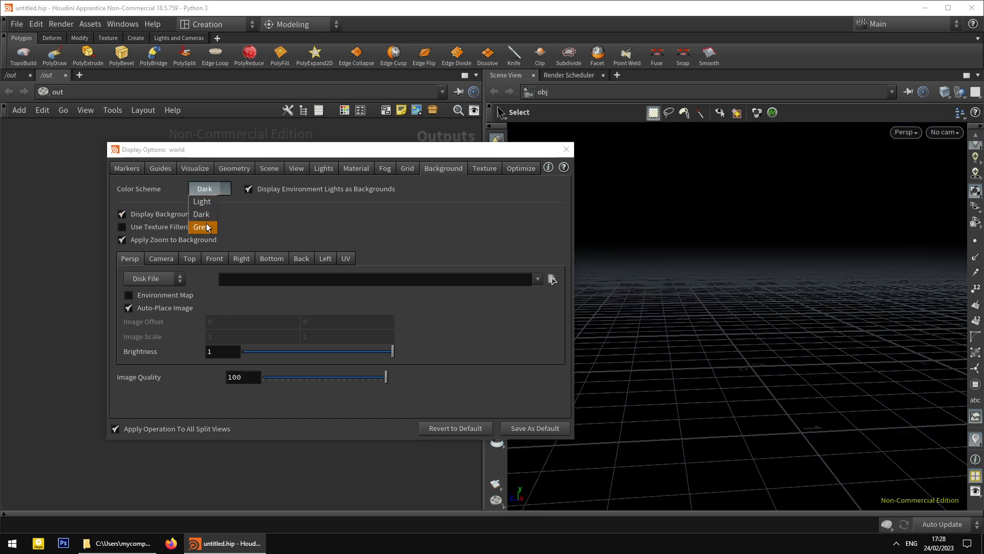
pyautogui.click(206, 223)
pyautogui.click(209, 191)
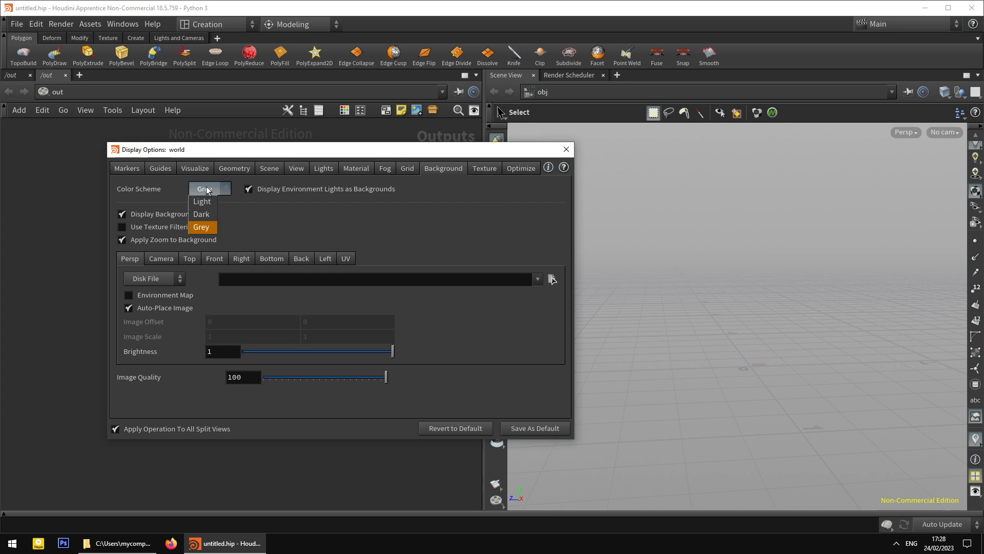
pyautogui.click(200, 201)
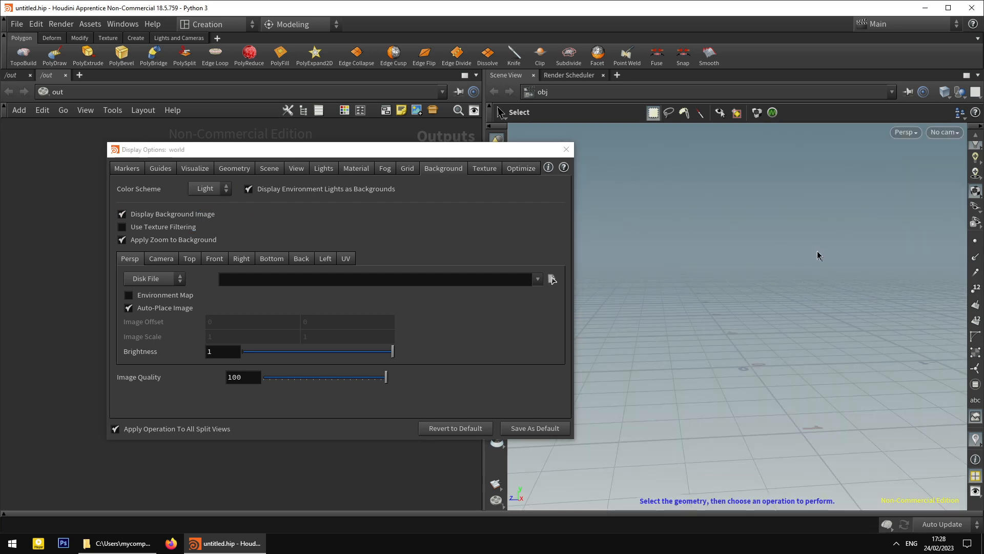
# Preview the Dark background color scheme once more, restore Light and close the Display Options.
pyautogui.moveTo(523, 151); pyautogui.dragTo(481, 139)
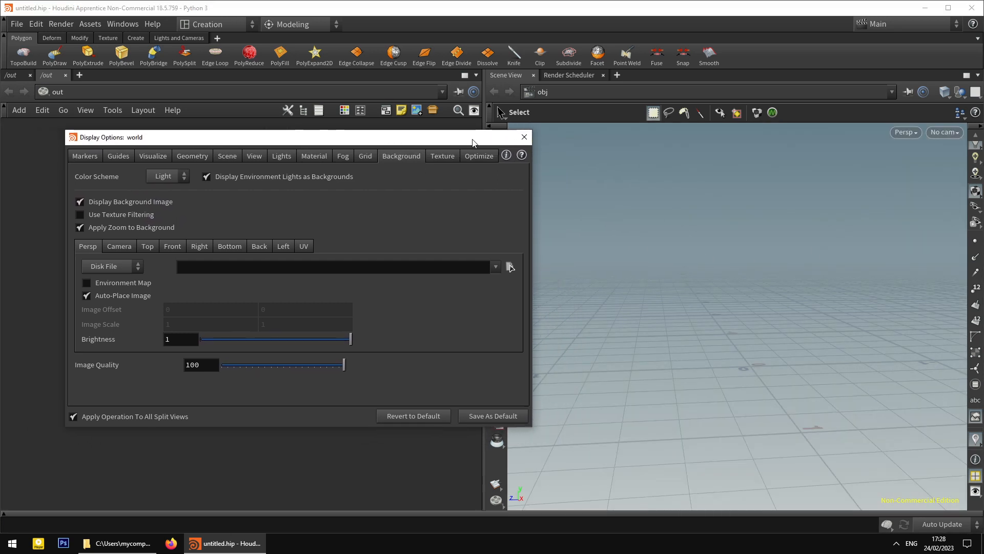
pyautogui.click(168, 183)
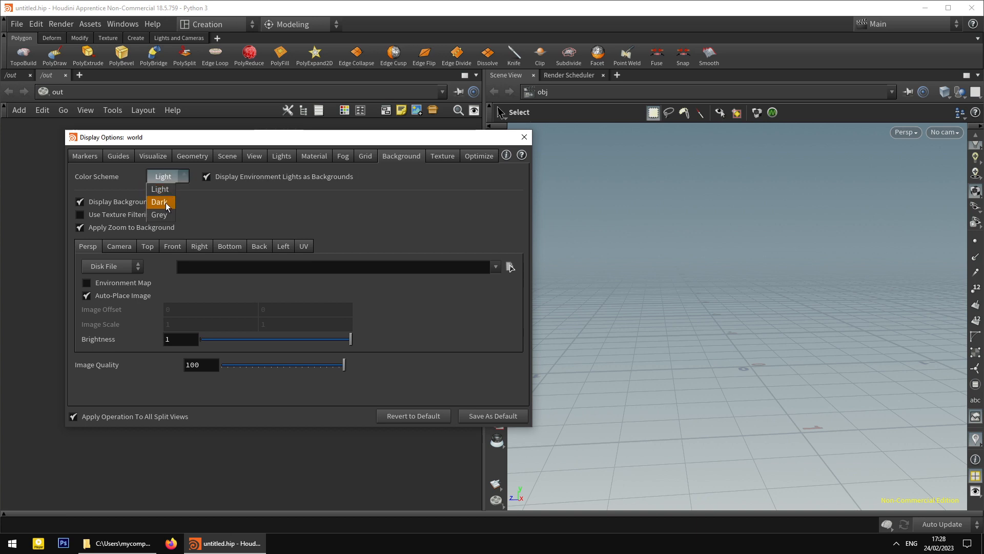
pyautogui.click(167, 203)
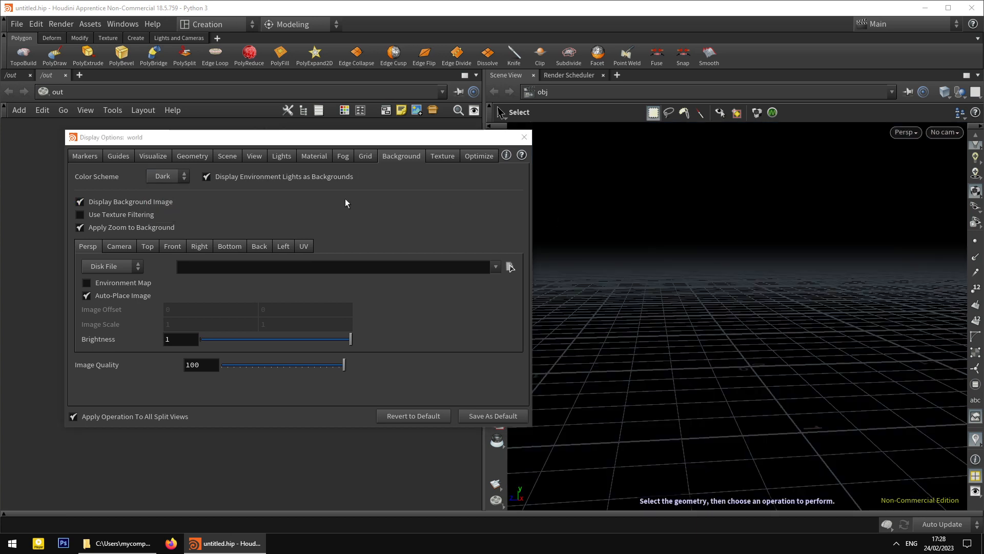
pyautogui.click(172, 182)
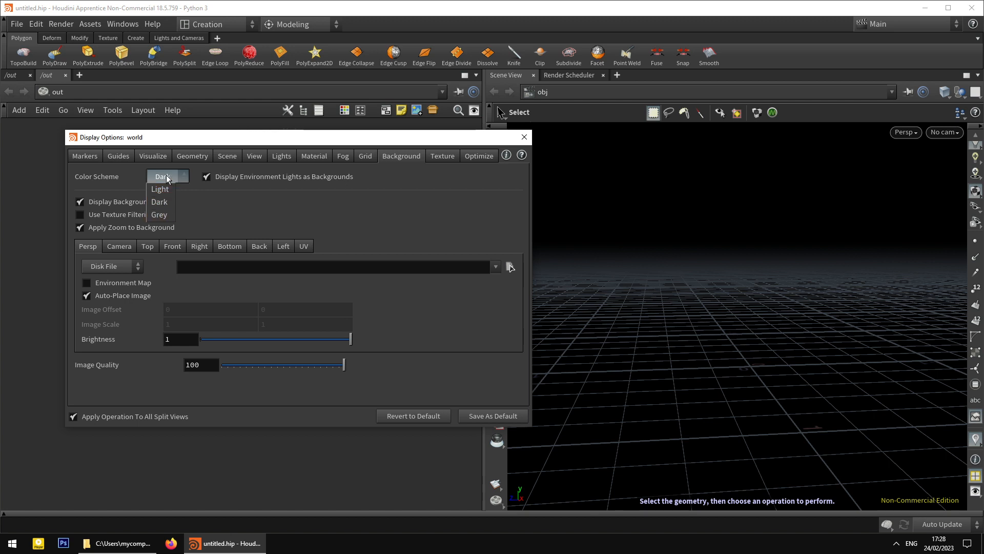
pyautogui.click(167, 179)
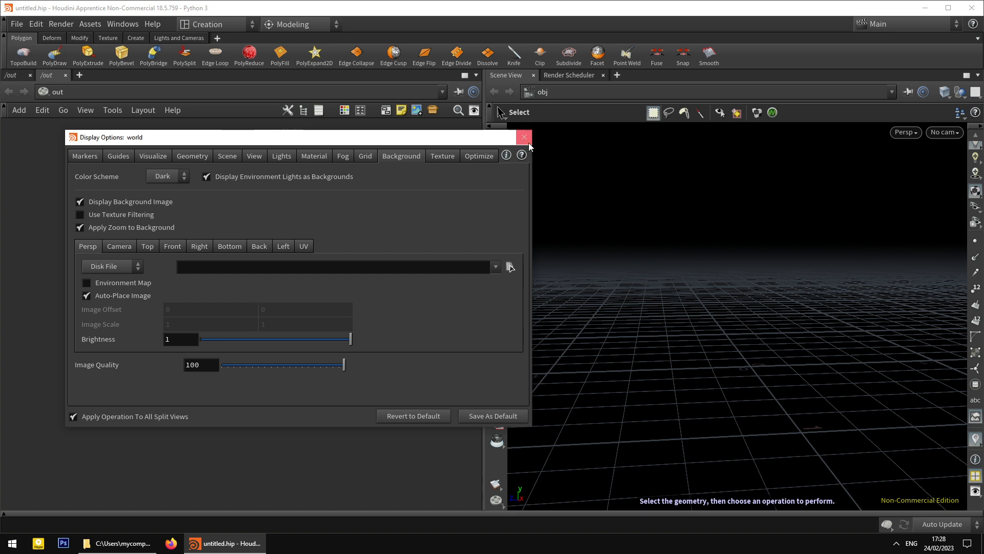
pyautogui.click(174, 178)
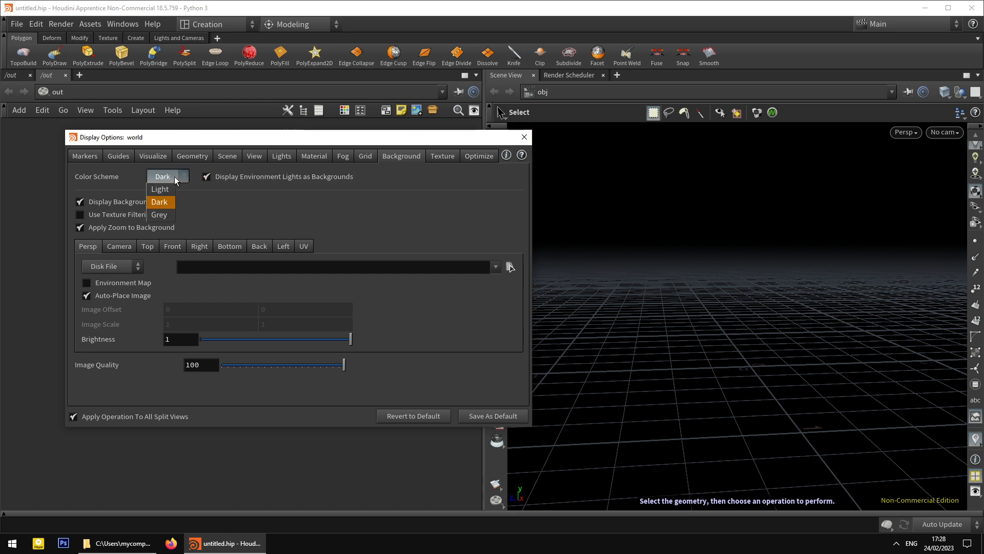
pyautogui.click(160, 189)
pyautogui.click(524, 137)
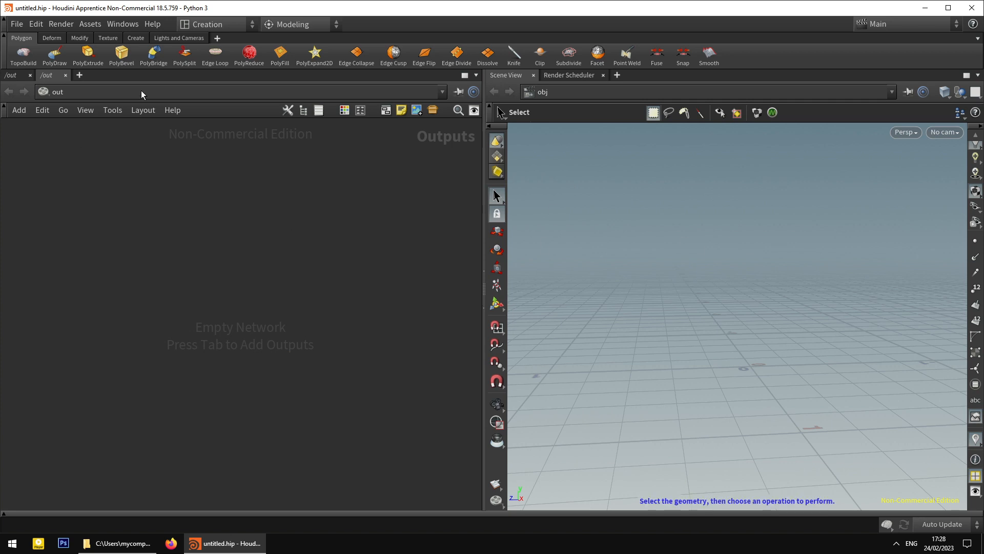
# Examine the pane types offered for the first out network pane, including the Viewers group, without changing it.
pyautogui.click(17, 76)
pyautogui.rightClick(12, 74)
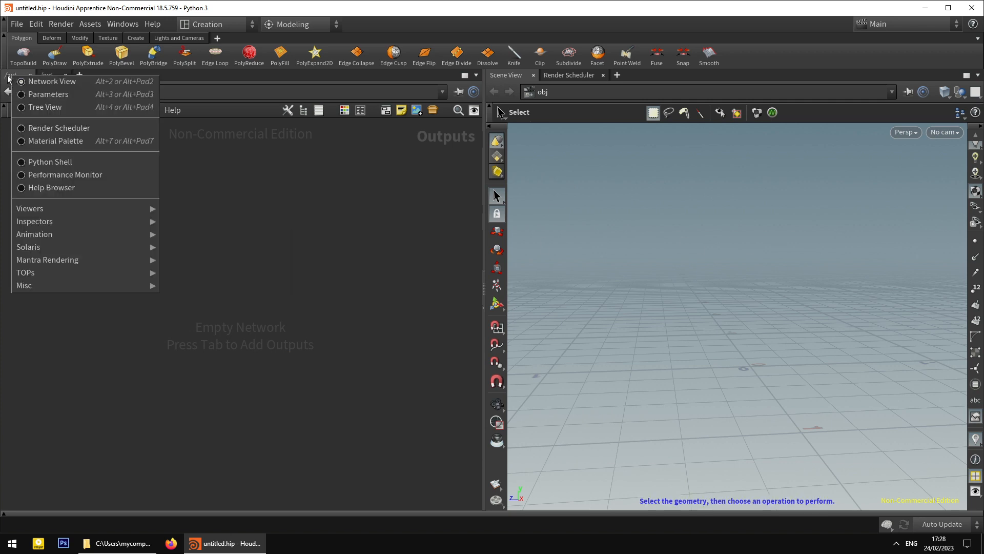
pyautogui.click(7, 75)
pyautogui.rightClick(13, 77)
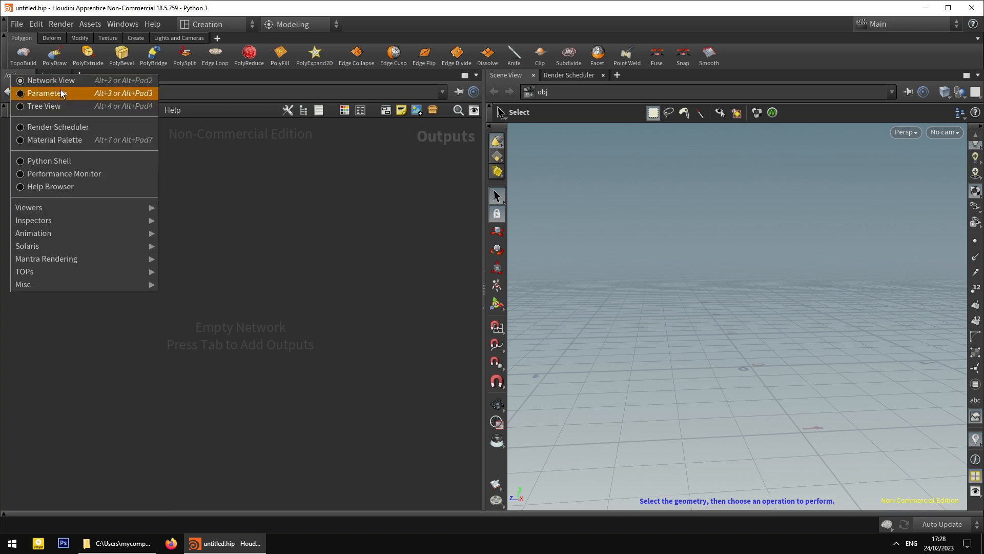
pyautogui.moveTo(72, 210)
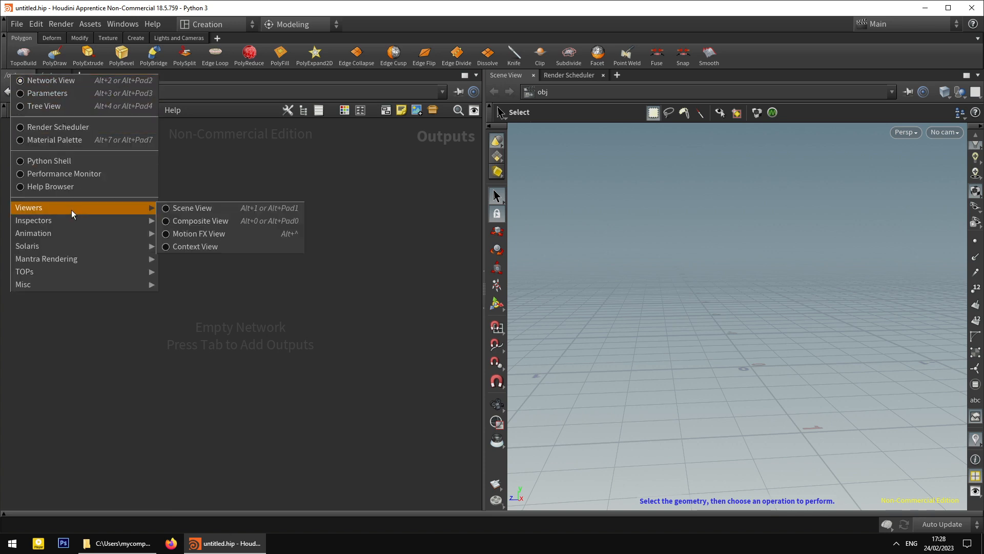
pyautogui.click(231, 162)
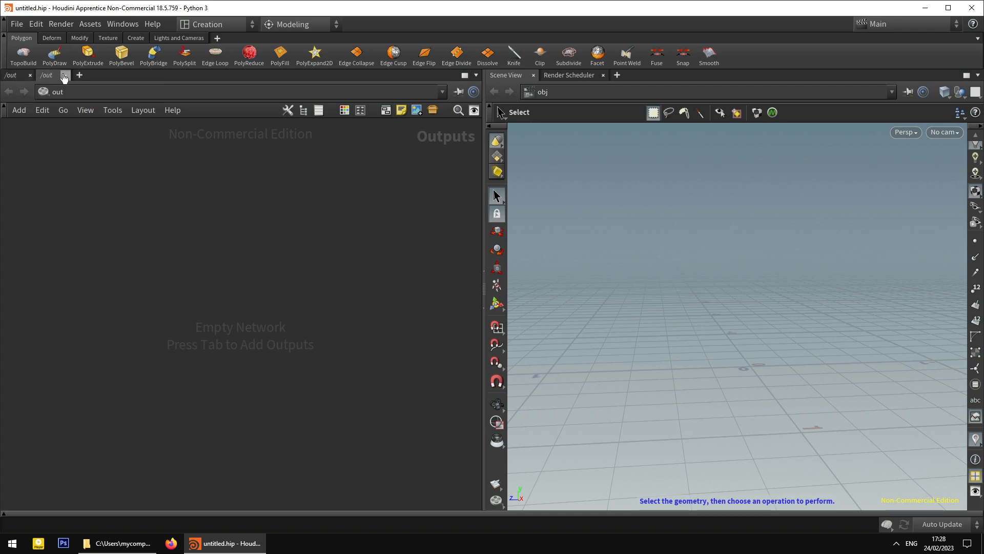
# Switch the first network pane from the out context to the obj network.
pyautogui.click(15, 77)
pyautogui.click(16, 77)
pyautogui.click(48, 93)
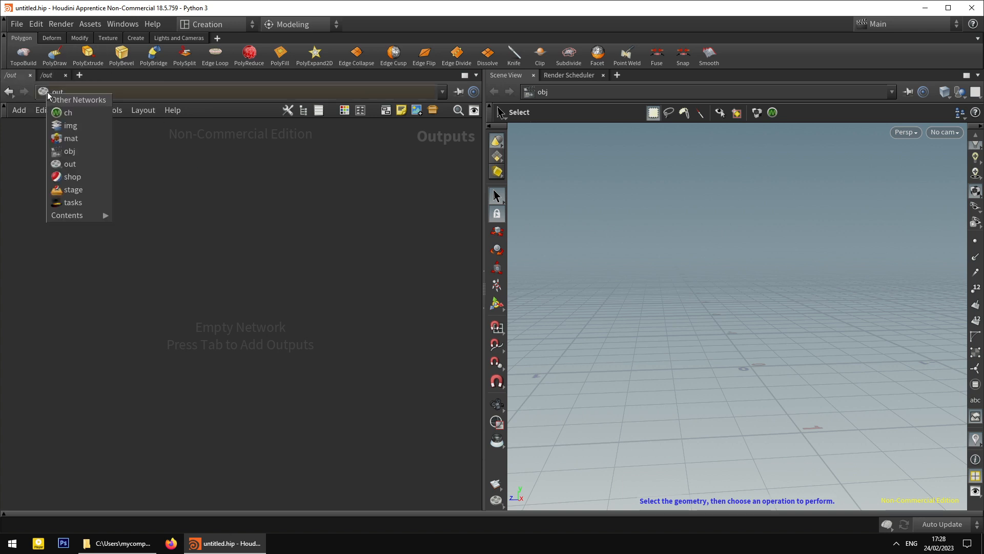
pyautogui.click(13, 77)
pyautogui.click(51, 93)
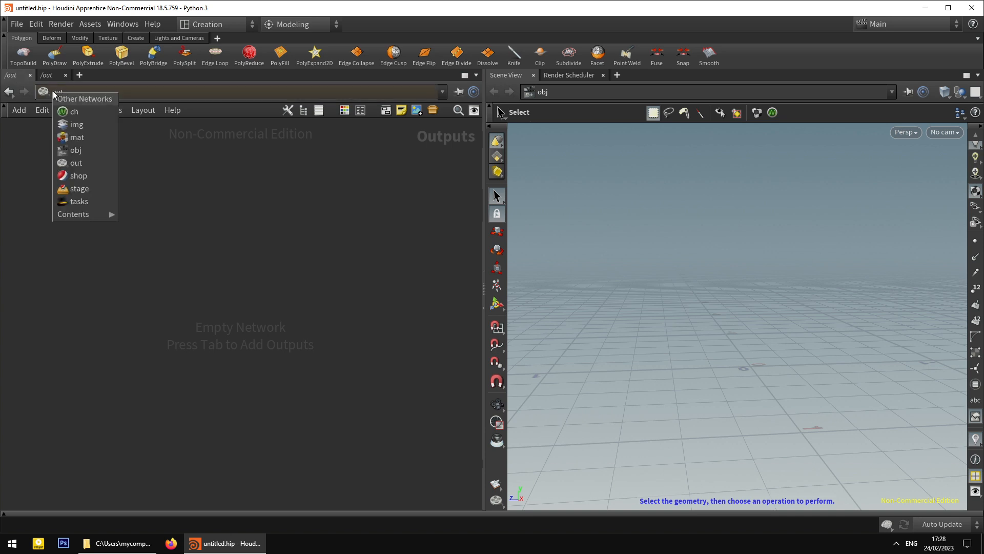
pyautogui.click(80, 151)
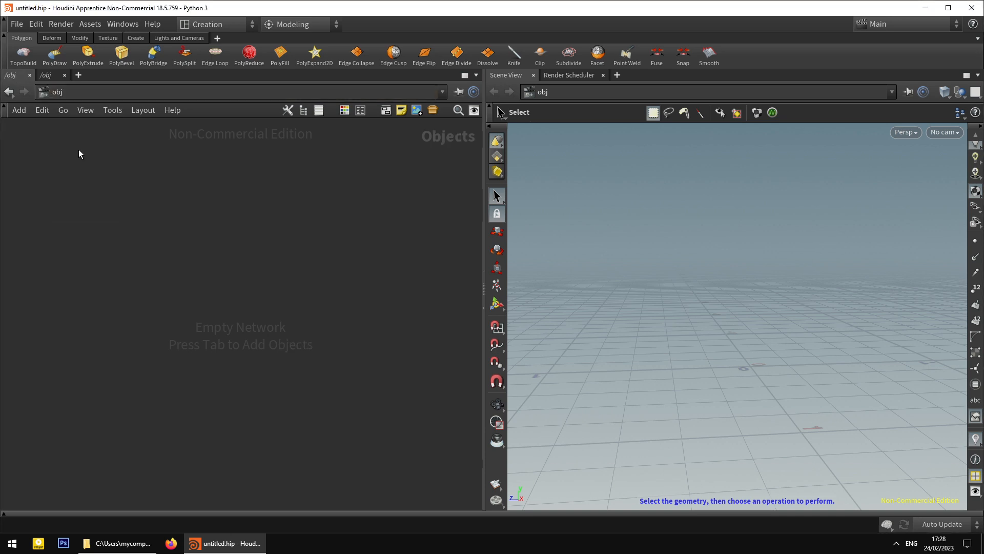
# Close the duplicate second network pane and save the current Creation desktop.
pyautogui.click(63, 75)
pyautogui.click(210, 24)
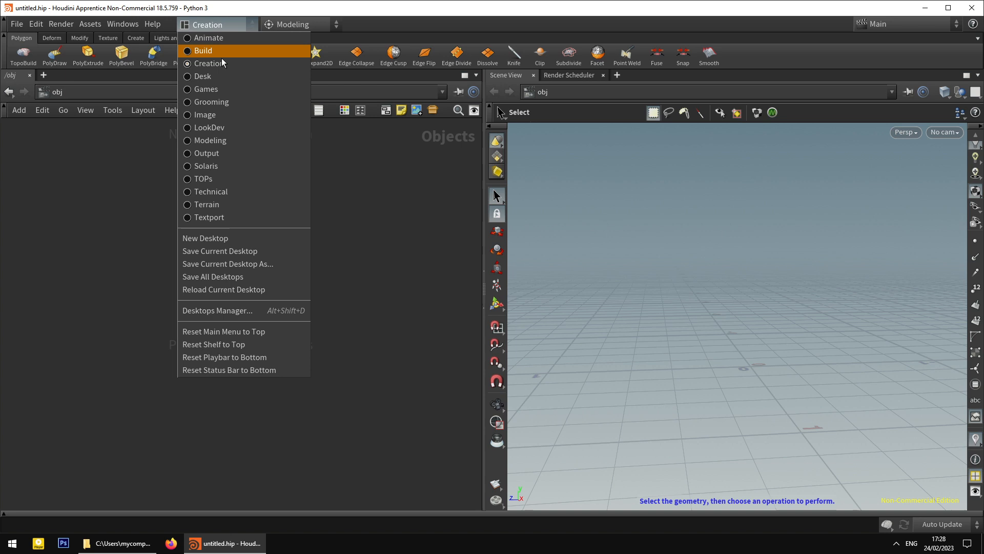
pyautogui.click(232, 250)
pyautogui.click(345, 276)
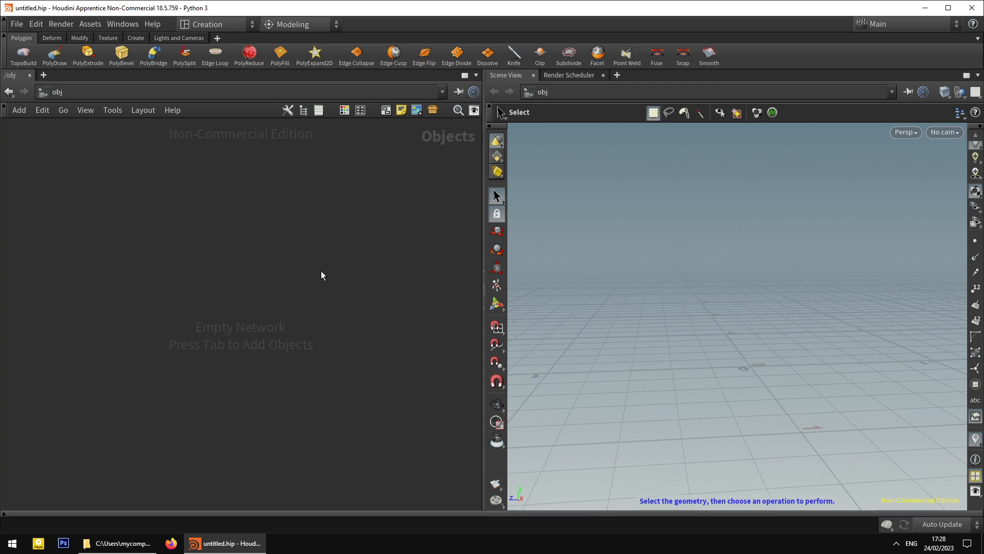
pyautogui.press('Tab')
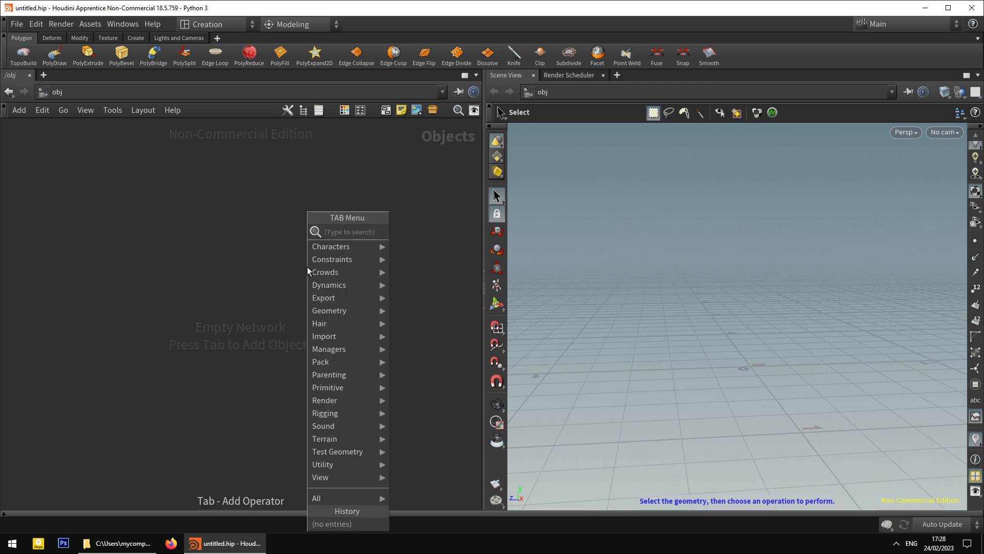
pyautogui.write('box')
pyautogui.press('Return')
pyautogui.click(257, 253)
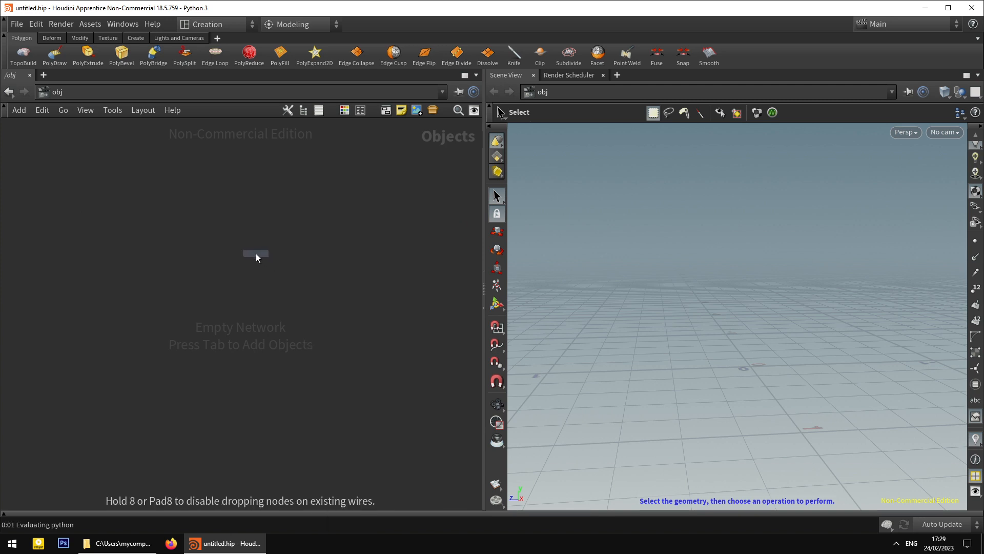
pyautogui.moveTo(319, 261); pyautogui.dragTo(253, 279, button='middle')
pyautogui.moveTo(189, 262); pyautogui.dragTo(192, 278, button='middle')
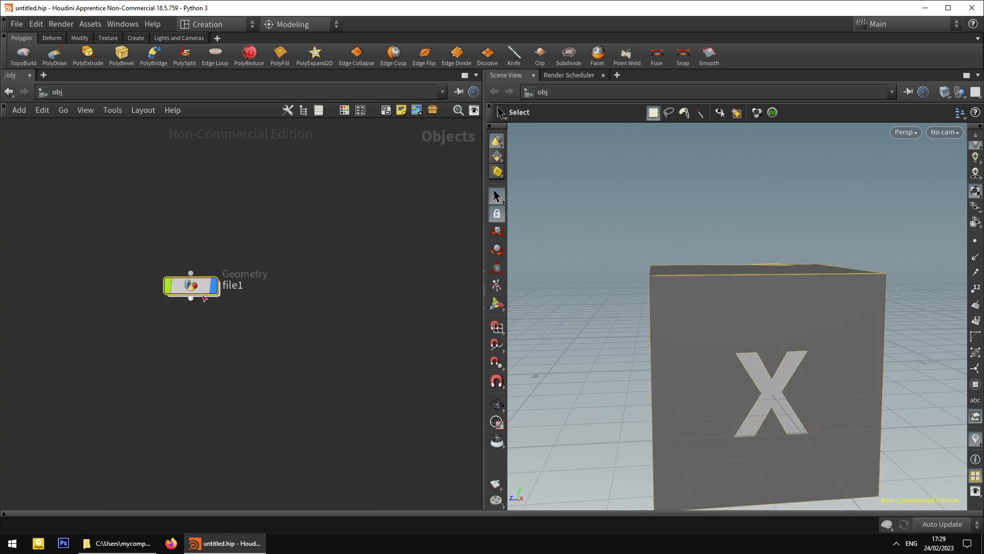
pyautogui.press('Delete')
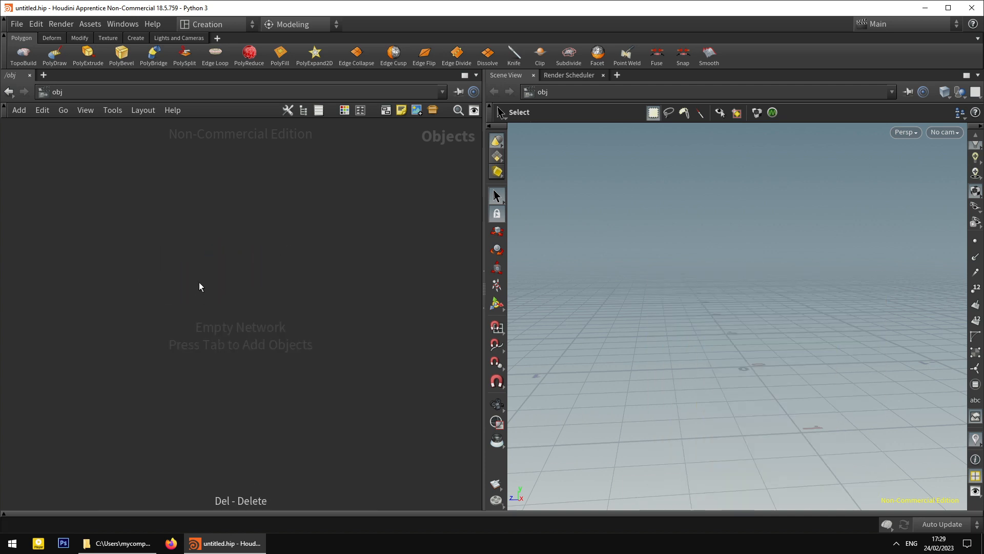
# Examine the node categories in the TAB Menu and try a search for "fi" without adding a node.
pyautogui.press('Tab')
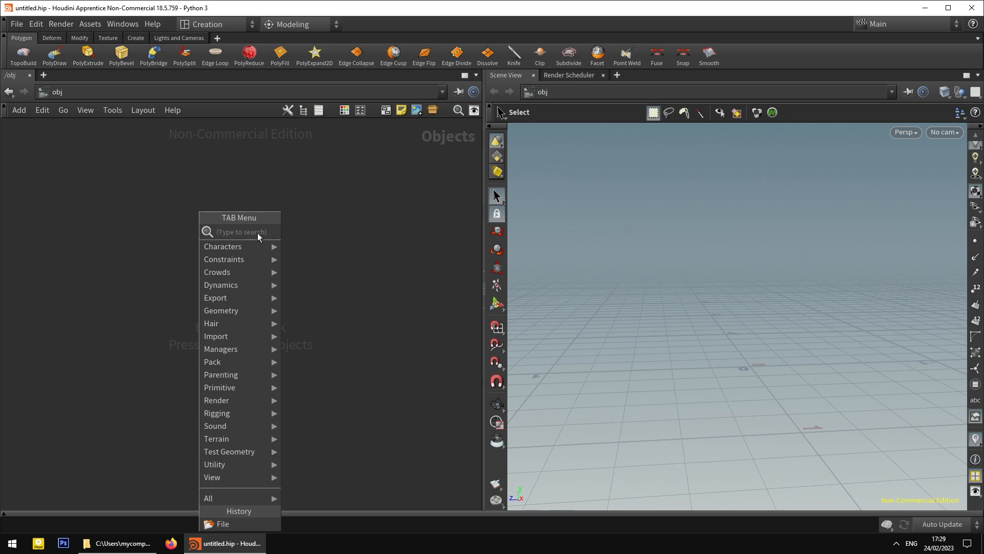
pyautogui.press('Escape')
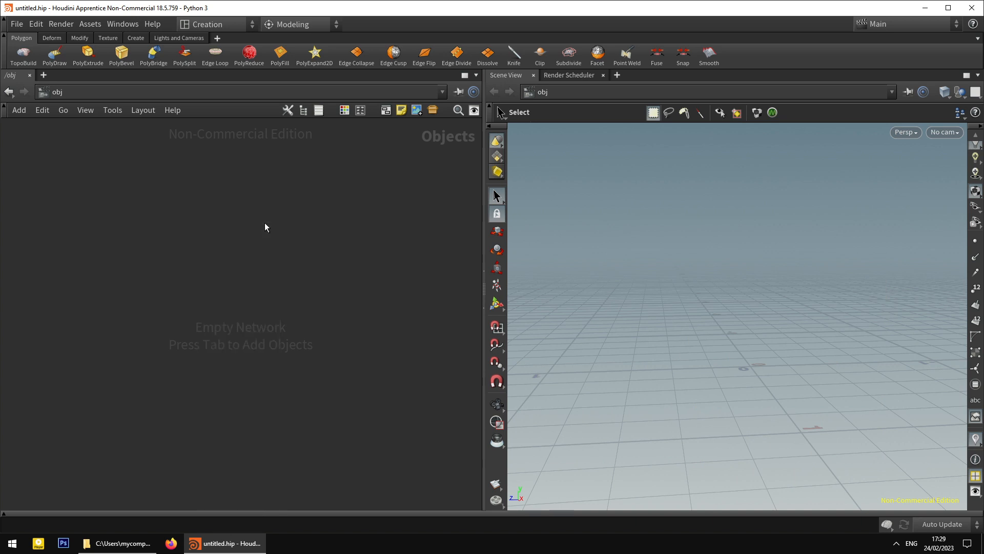
pyautogui.press('Tab')
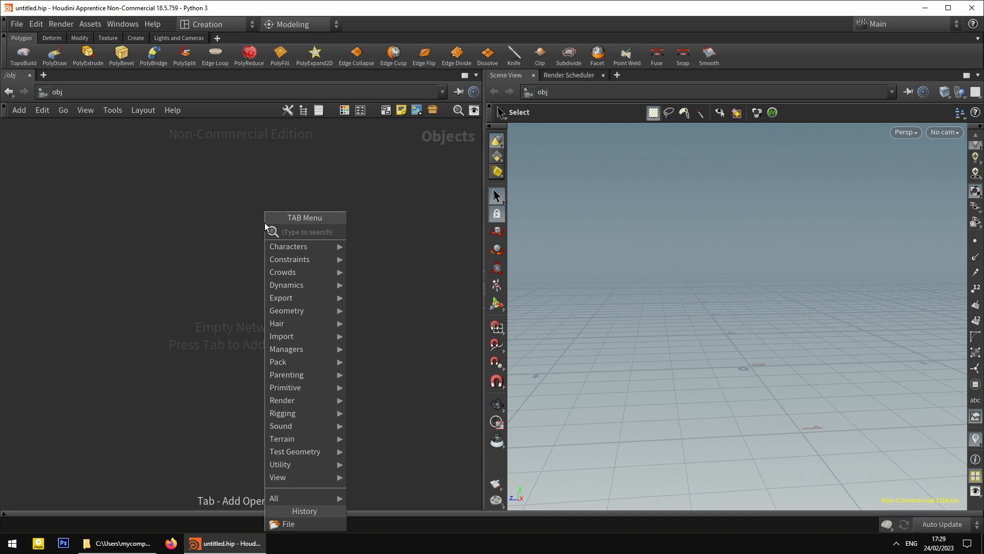
pyautogui.write('fi')
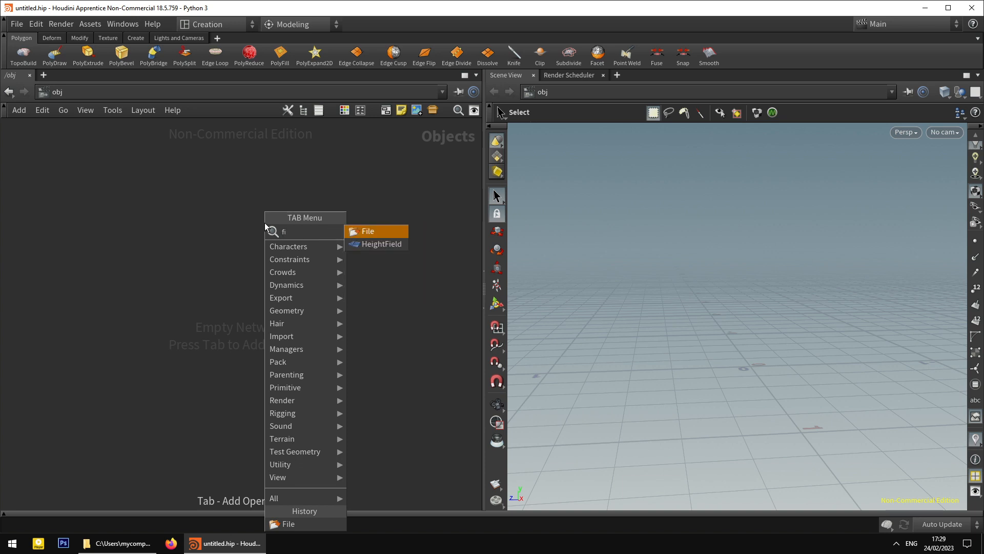
pyautogui.press('BackSpace')
pyautogui.press('BackSpace')
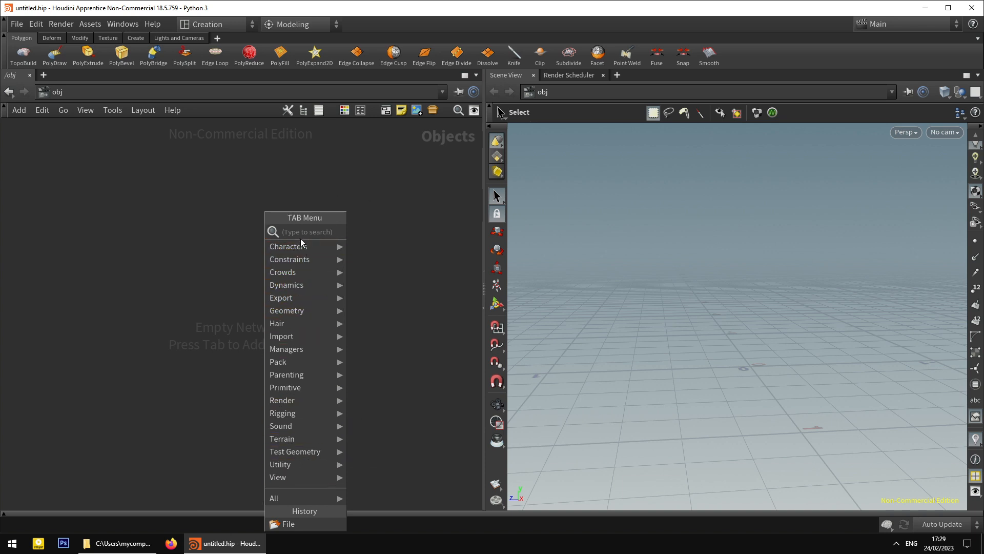
pyautogui.press('Escape')
# Add a File node to the obj network and place it in the left part of the network.
pyautogui.press('Tab')
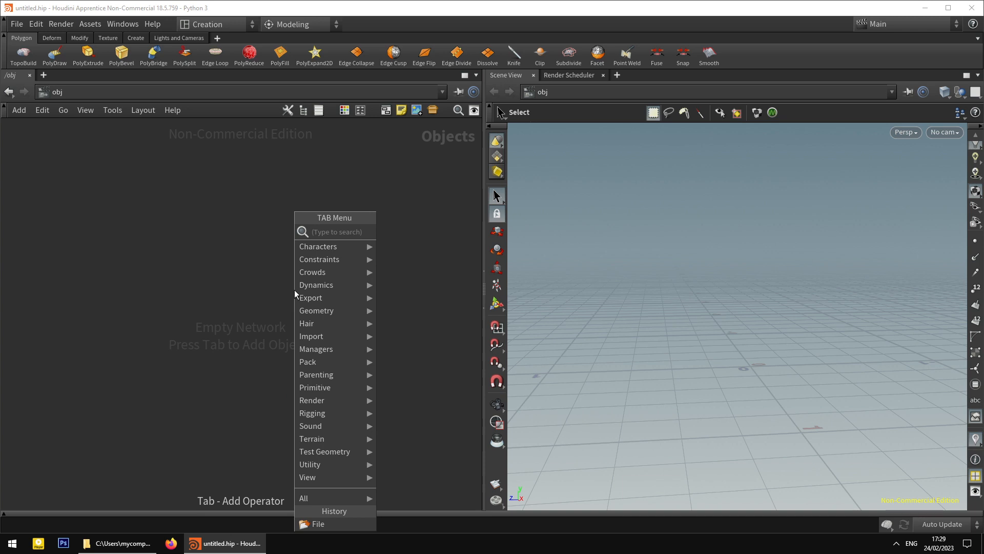
pyautogui.write('file')
pyautogui.press('Return')
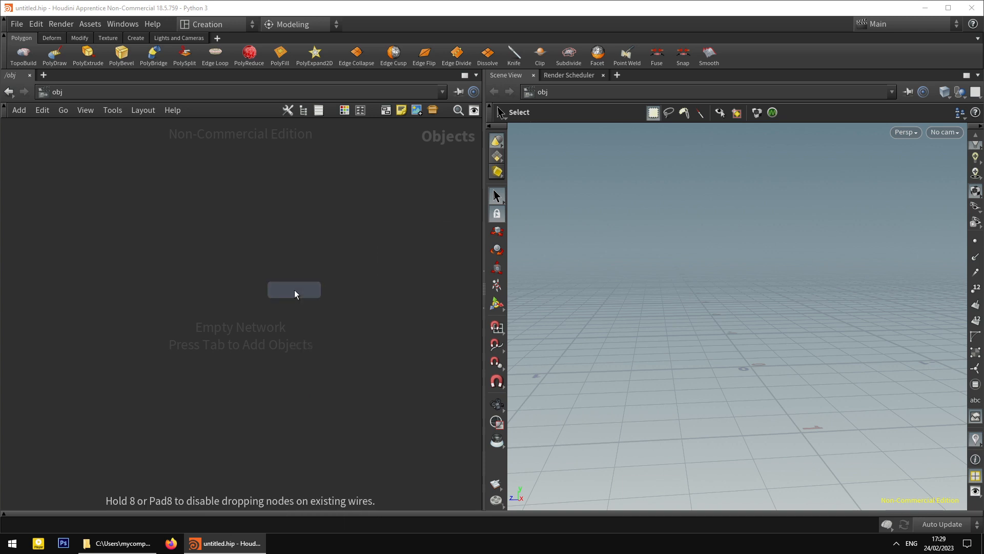
pyautogui.click(278, 287)
pyautogui.moveTo(294, 295); pyautogui.dragTo(173, 287)
pyautogui.moveTo(278, 326); pyautogui.dragTo(253, 340, button='middle')
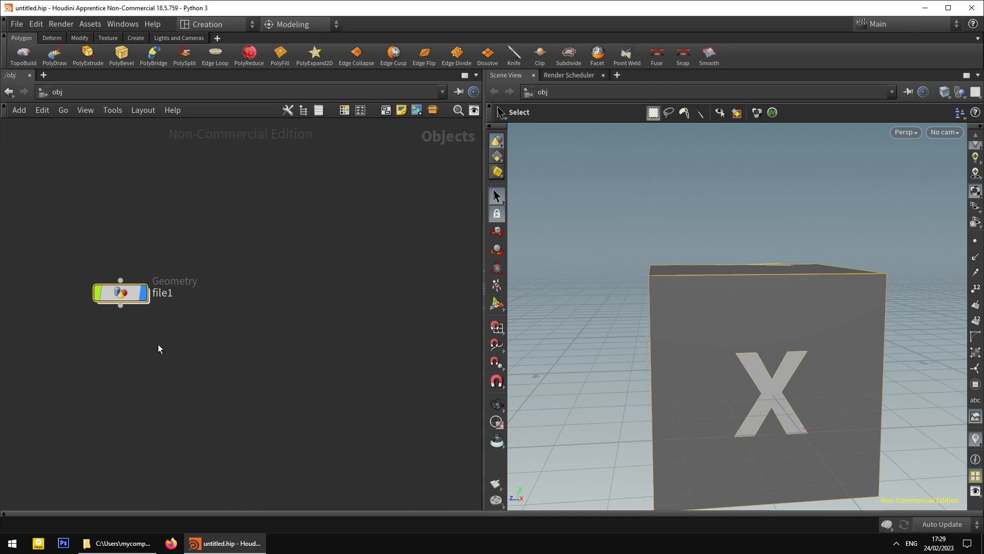
pyautogui.moveTo(123, 292); pyautogui.dragTo(106, 276)
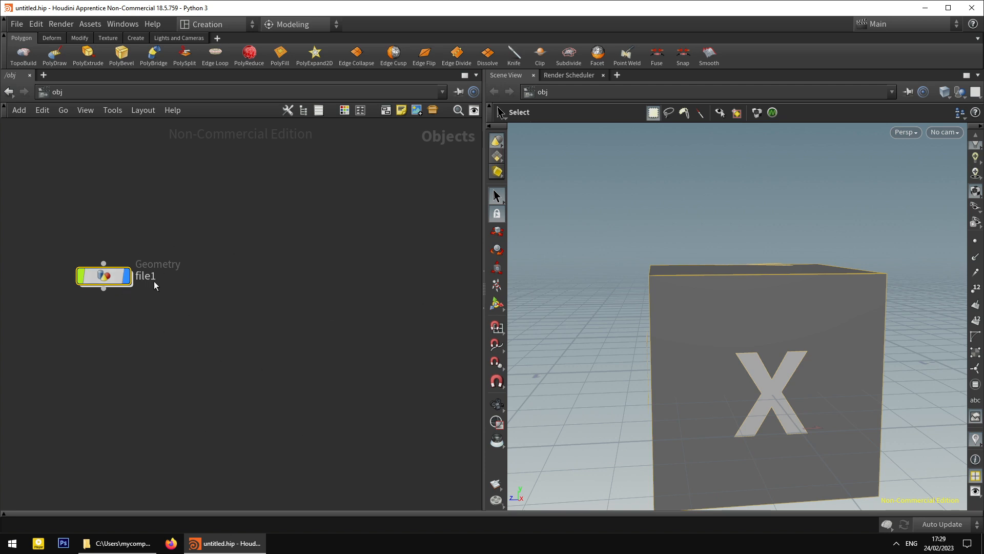
# Go inside the file1 object to view its inner File node, and return to the obj level.
pyautogui.doubleClick(113, 286)
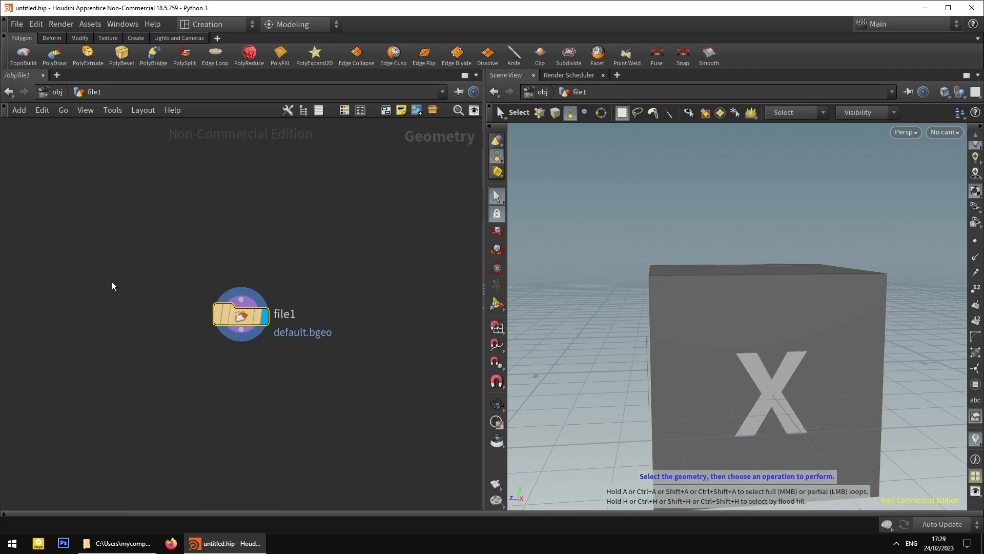
pyautogui.moveTo(252, 336); pyautogui.dragTo(111, 296)
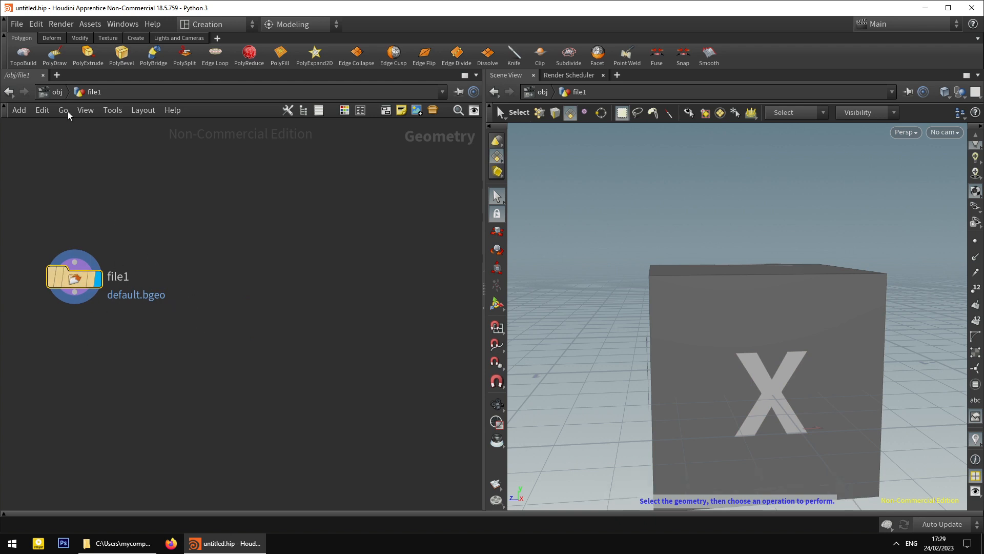
pyautogui.click(57, 92)
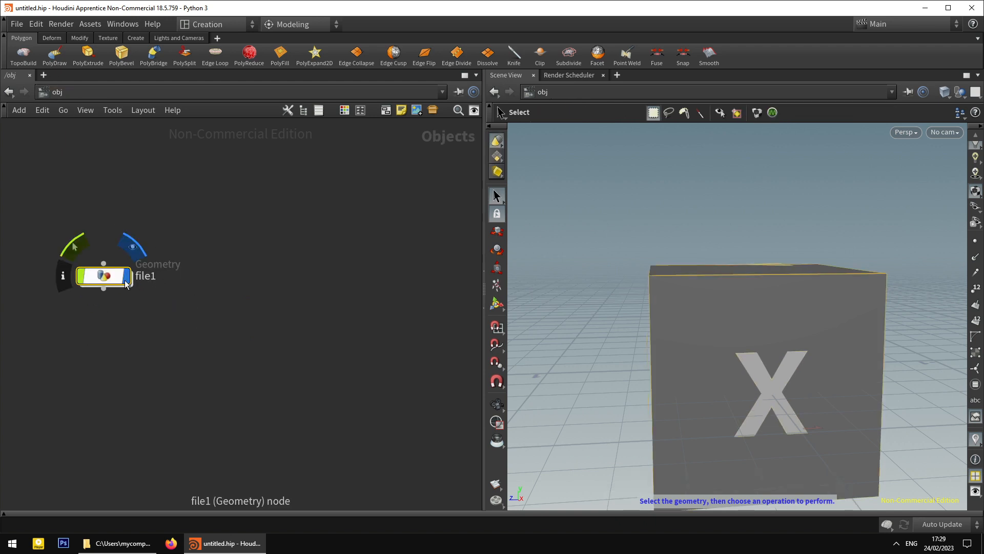
pyautogui.moveTo(111, 281); pyautogui.dragTo(115, 275)
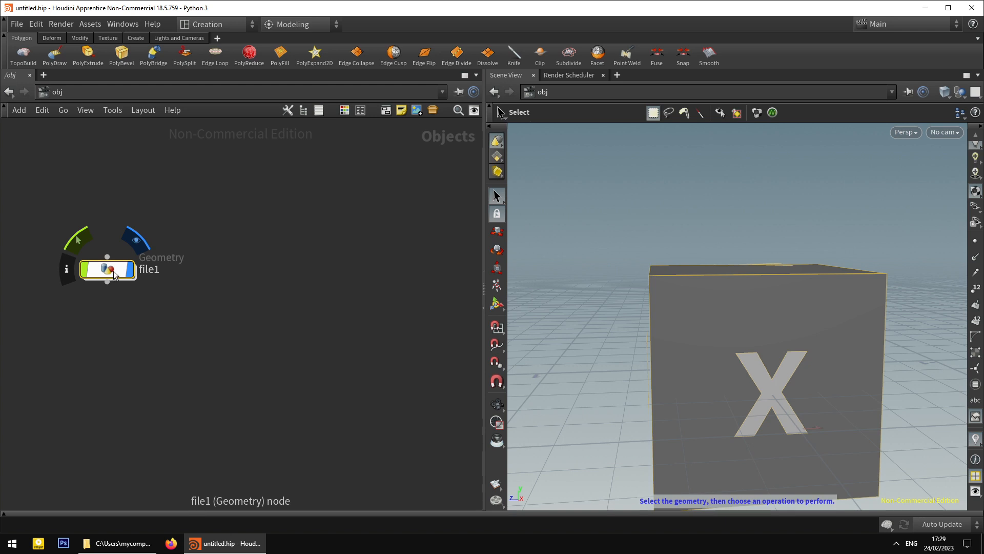
# Re-enter the file1 object, reposition its inner File node slightly and return to the obj level.
pyautogui.doubleClick(107, 270)
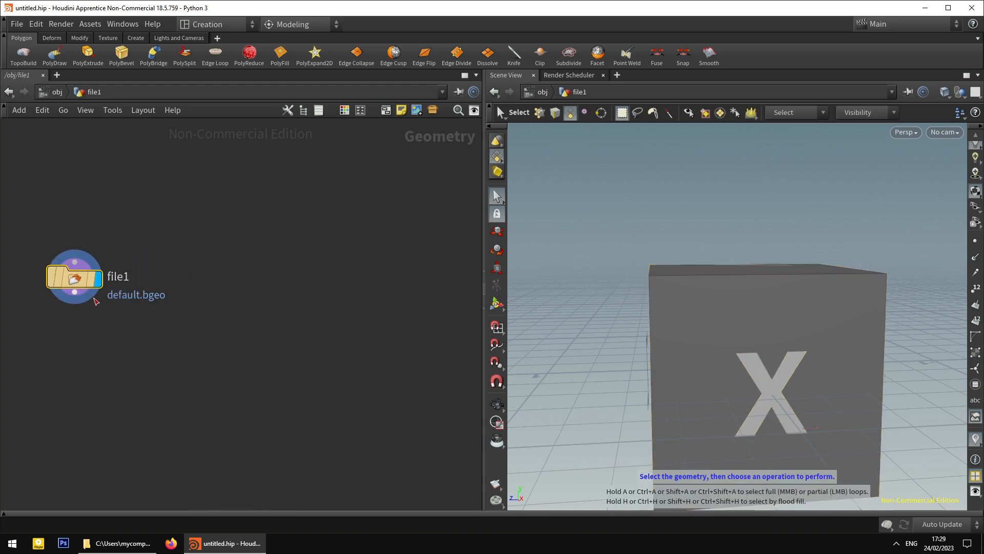
pyautogui.moveTo(96, 302); pyautogui.dragTo(197, 299, button='middle')
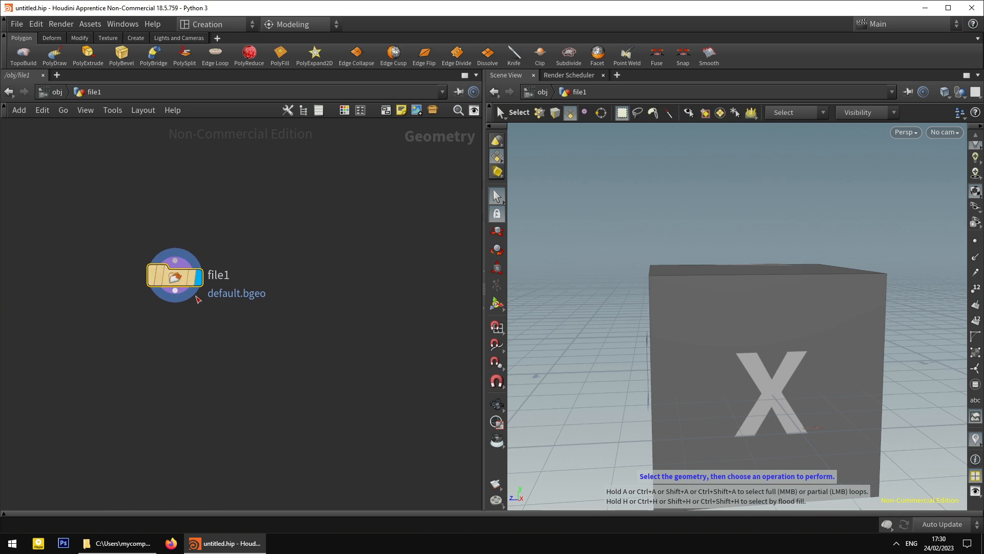
pyautogui.moveTo(183, 280)
pyautogui.moveTo(182, 281); pyautogui.dragTo(173, 287)
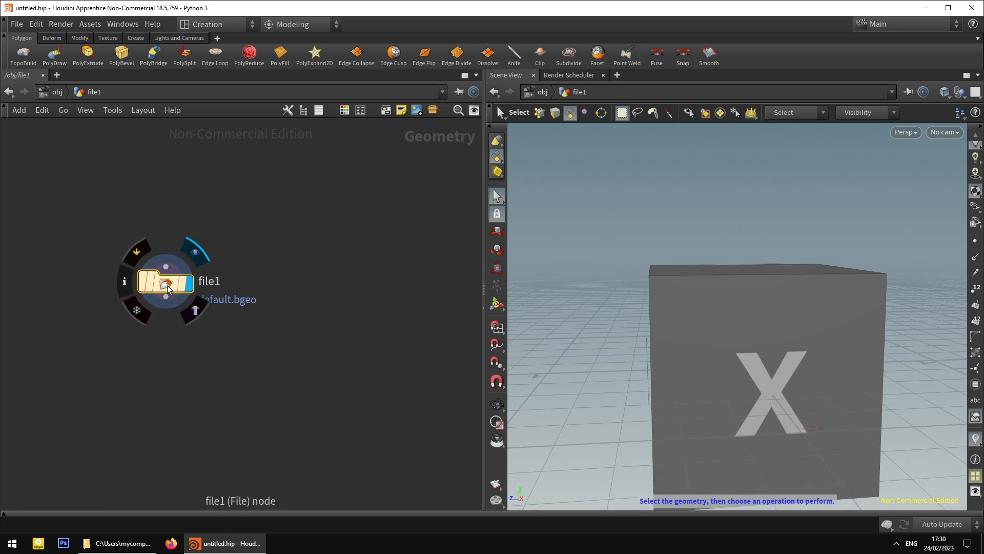
pyautogui.click(167, 284)
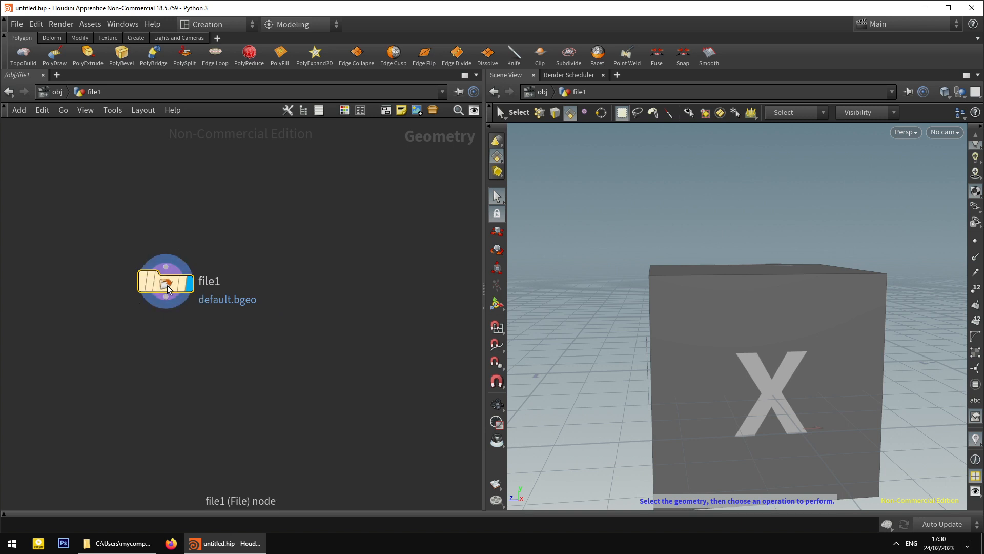
pyautogui.click(57, 92)
# Turn the file1 object's display flag off and back on.
pyautogui.click(132, 269)
pyautogui.click(156, 269)
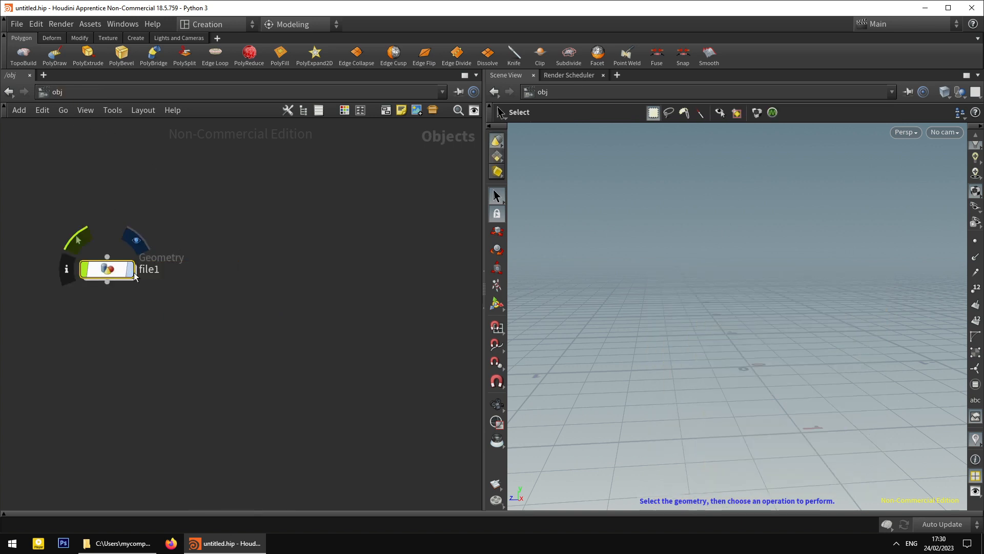
pyautogui.click(129, 269)
# Rename the file1 geometry object as Bard.
pyautogui.moveTo(168, 272); pyautogui.dragTo(130, 274)
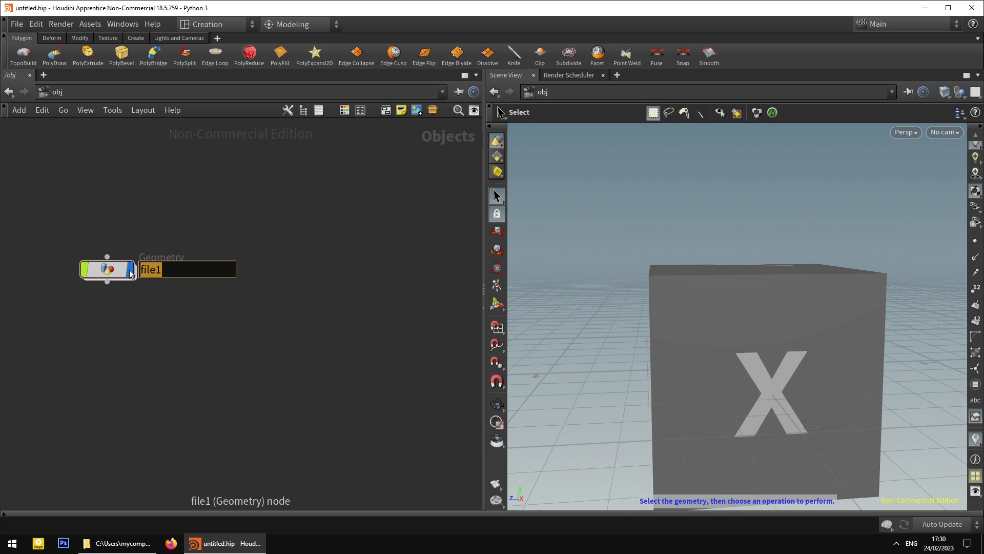
pyautogui.write('Bard')
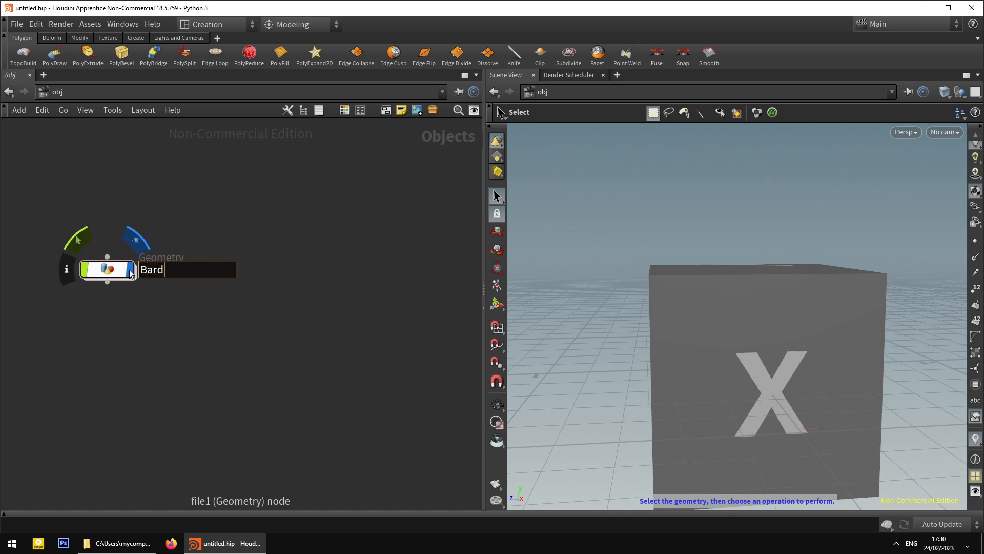
pyautogui.press('Return')
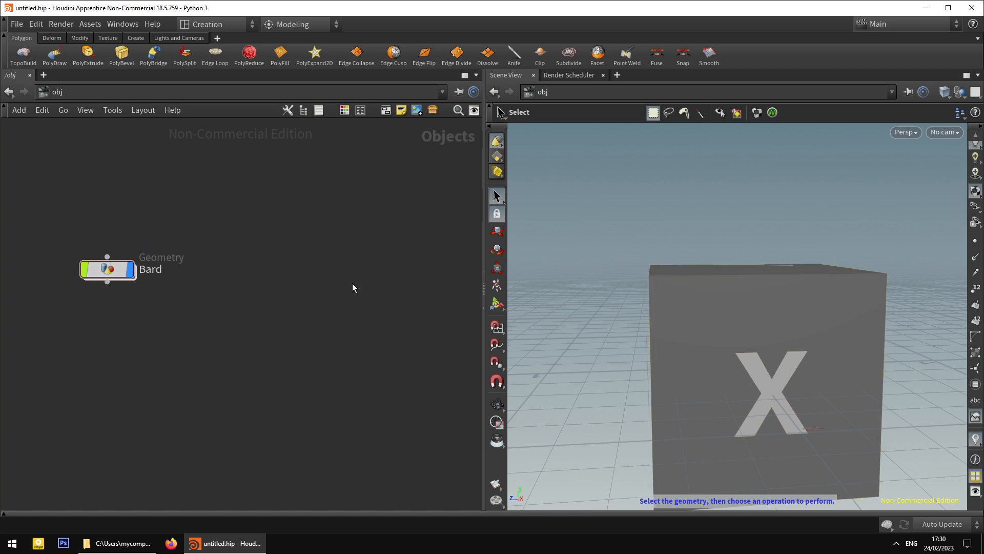
# Go inside the Bard object and show the parameters of its file1 node within the network pane.
pyautogui.moveTo(109, 271)
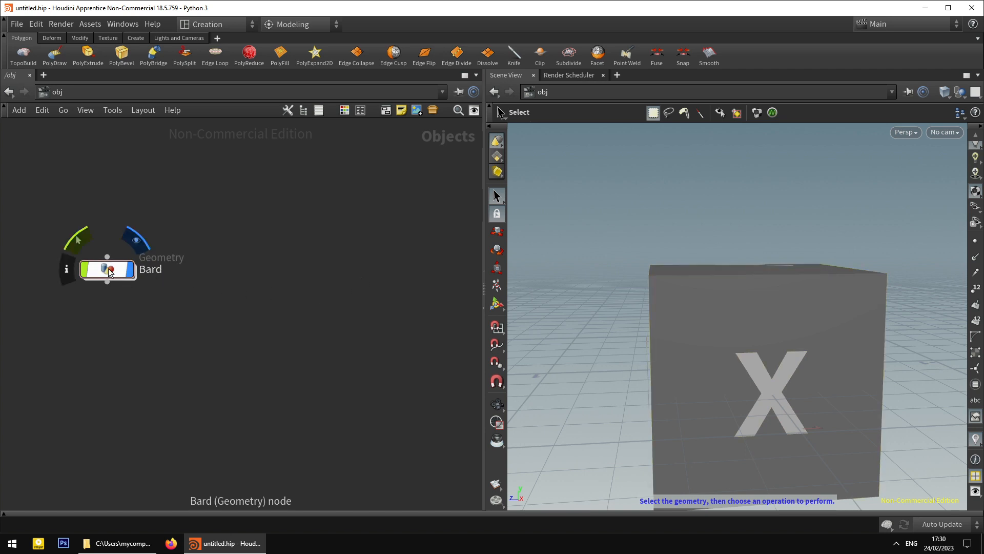
pyautogui.doubleClick(109, 271)
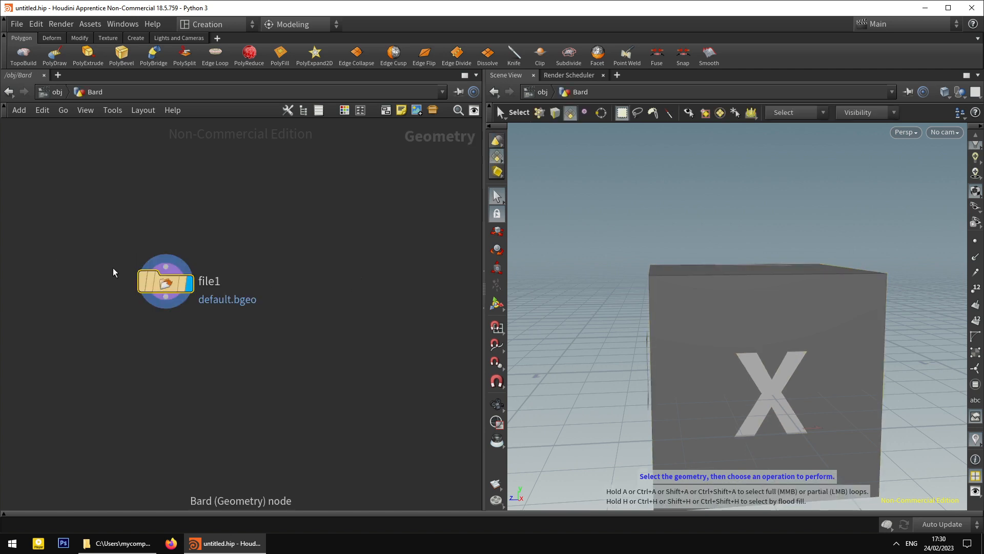
pyautogui.scroll(-3, 146, 345)
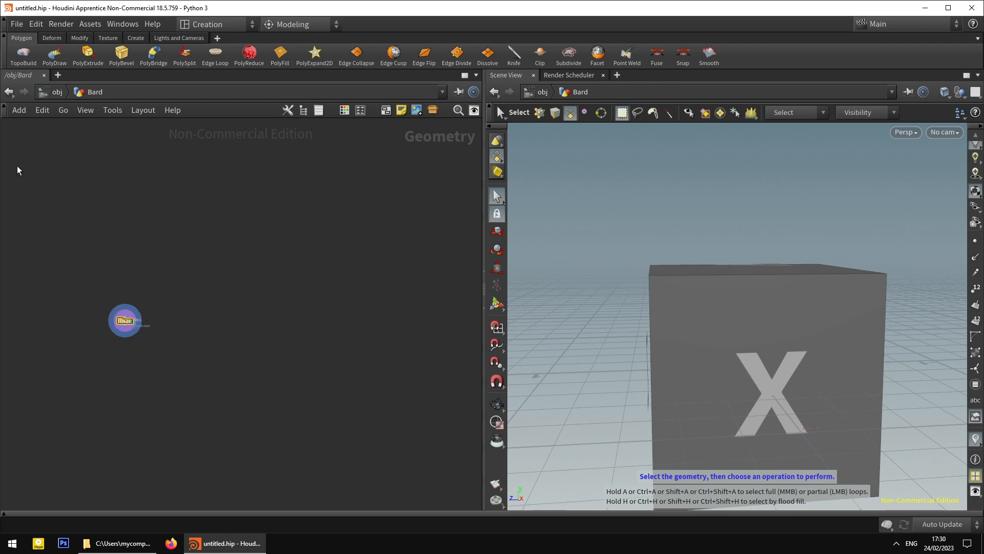
pyautogui.moveTo(148, 275); pyautogui.dragTo(143, 238, button='middle')
pyautogui.scroll(3, 135, 272)
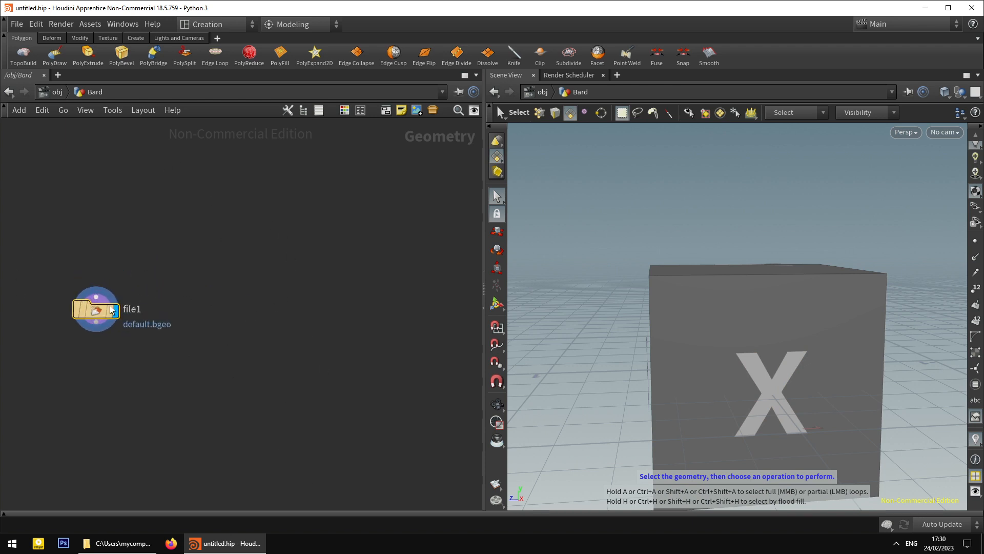
pyautogui.press('p')
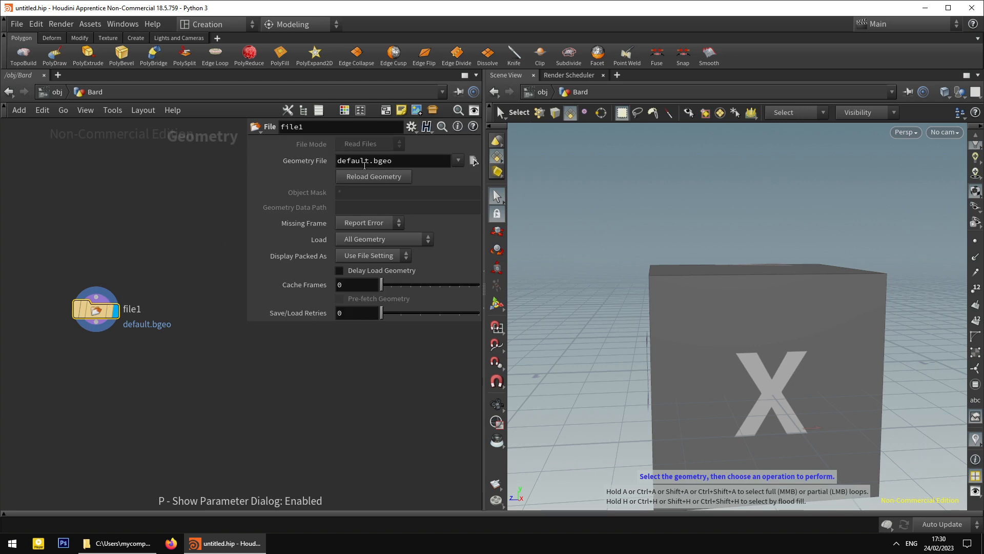
# Save the scene under the name Bard1 in the 3D models folder inside the desktop's Bard folder.
pyautogui.click(474, 161)
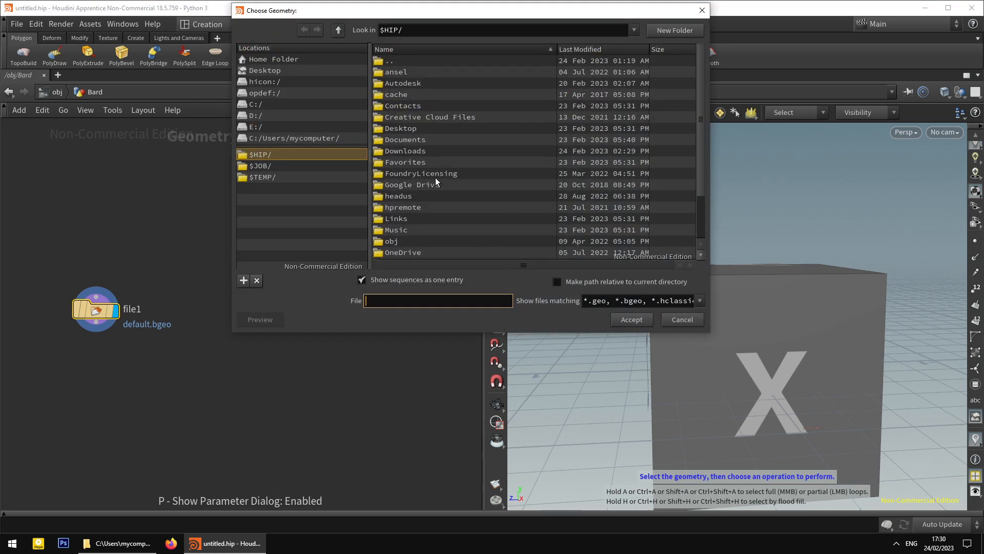
pyautogui.click(682, 320)
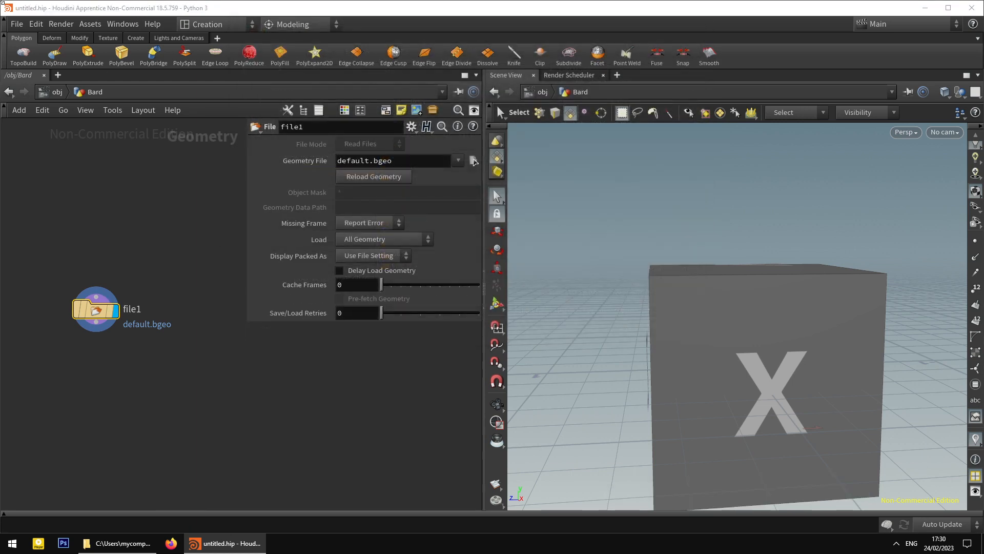
pyautogui.click(17, 24)
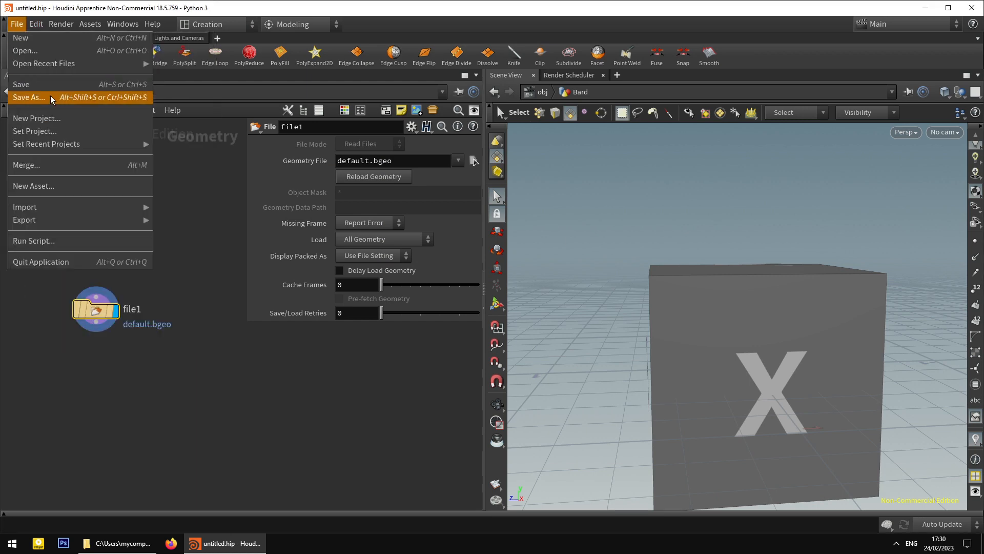
pyautogui.click(156, 101)
pyautogui.click(34, 74)
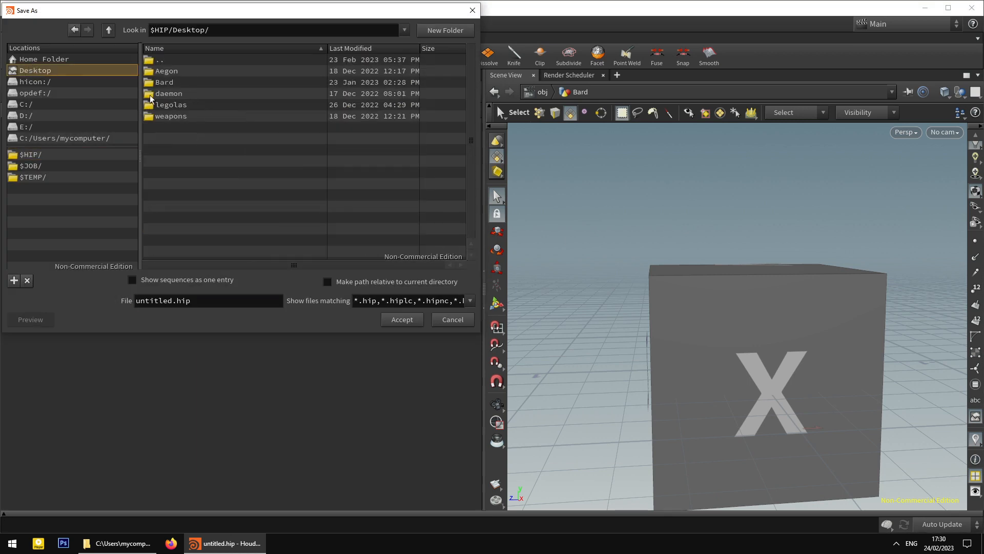
pyautogui.doubleClick(182, 83)
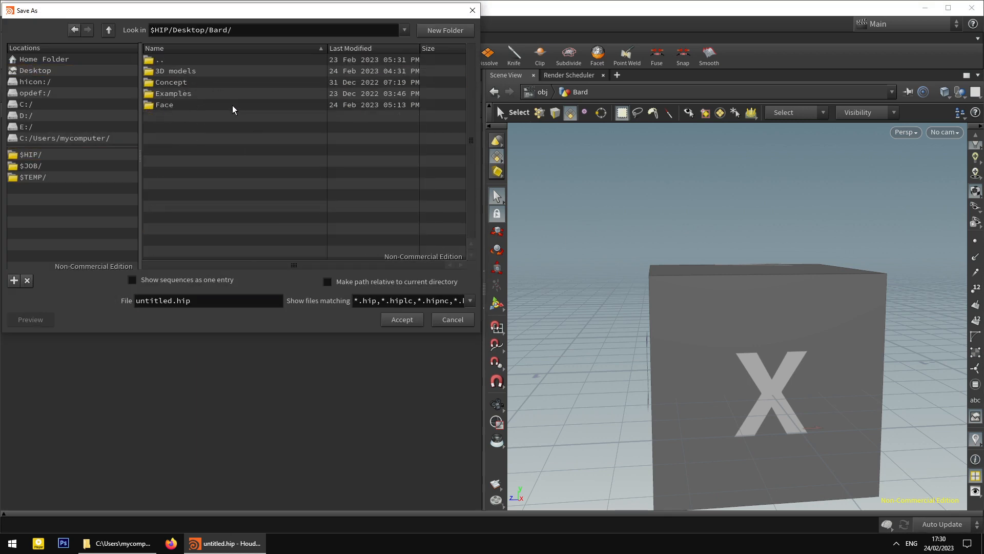
pyautogui.click(192, 75)
pyautogui.doubleClick(201, 76)
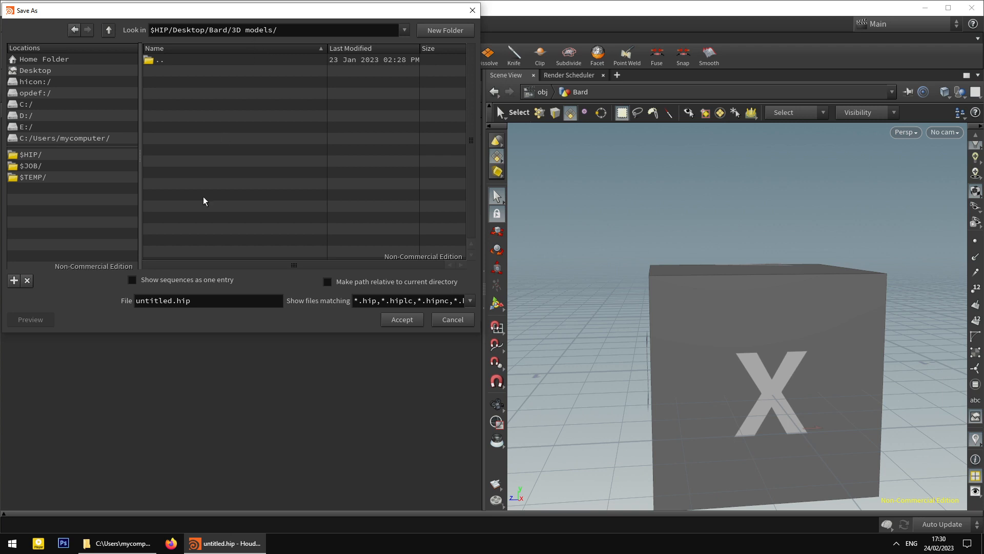
pyautogui.click(172, 301)
pyautogui.doubleClick(170, 301)
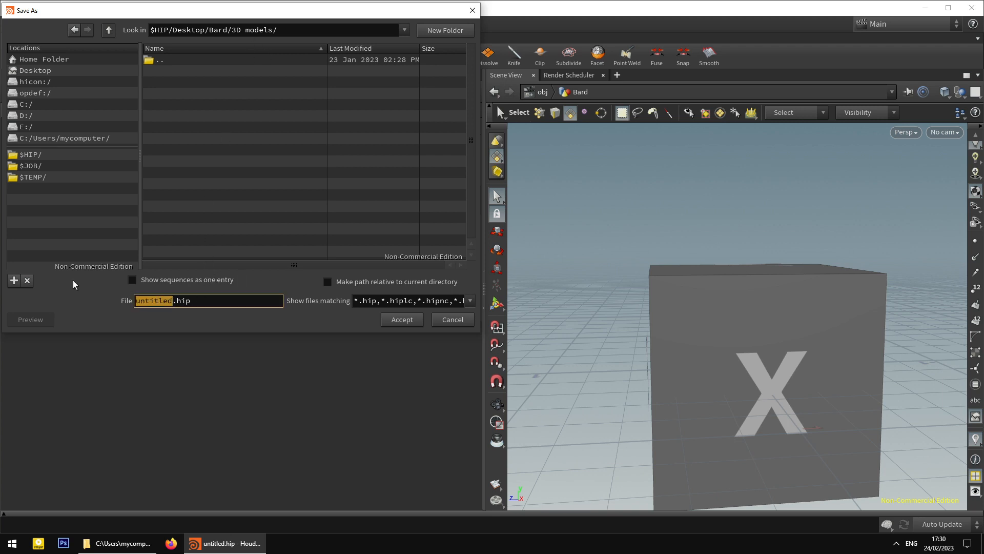
pyautogui.write('Bard1')
pyautogui.click(403, 320)
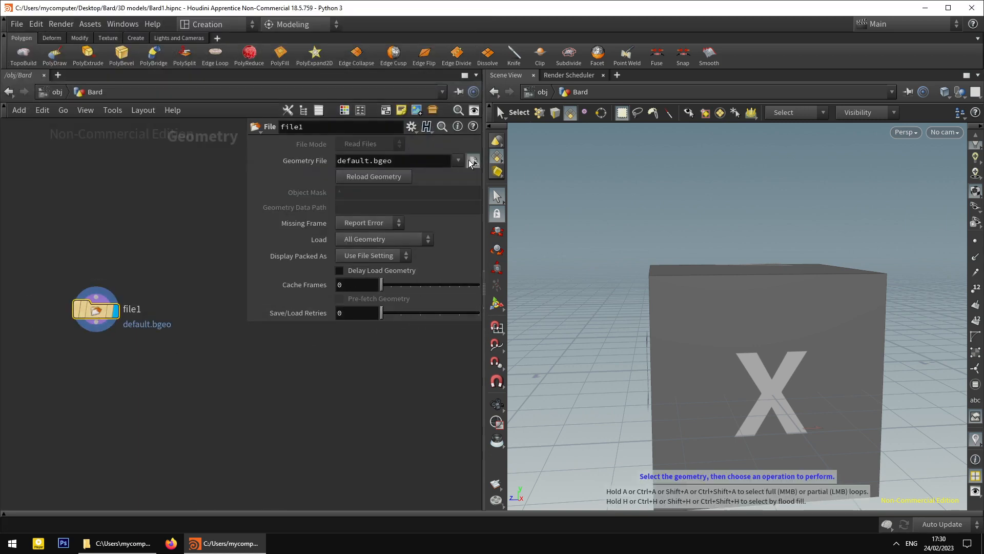
# Load bard_face.obj from the $HIP folder as the file1 node's geometry file.
pyautogui.click(472, 162)
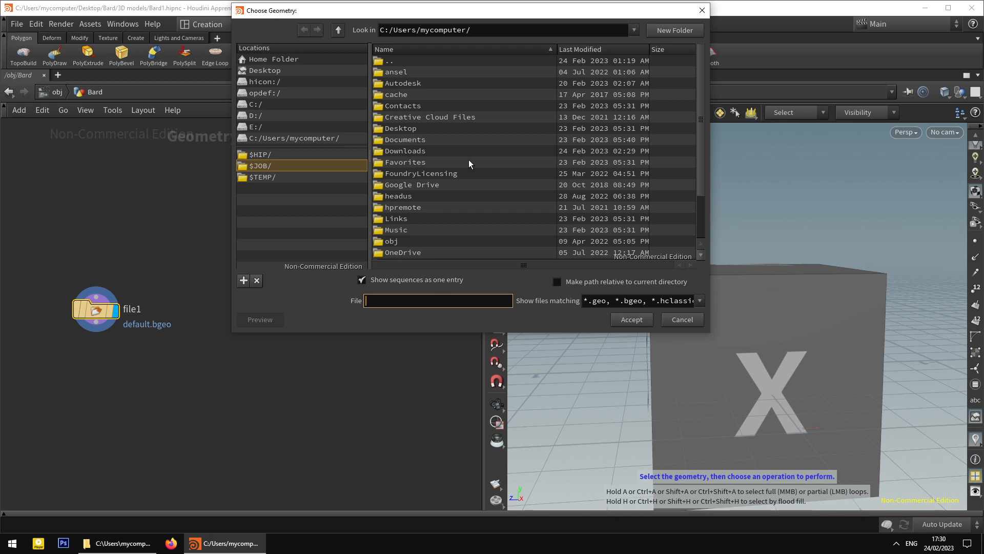
pyautogui.click(274, 156)
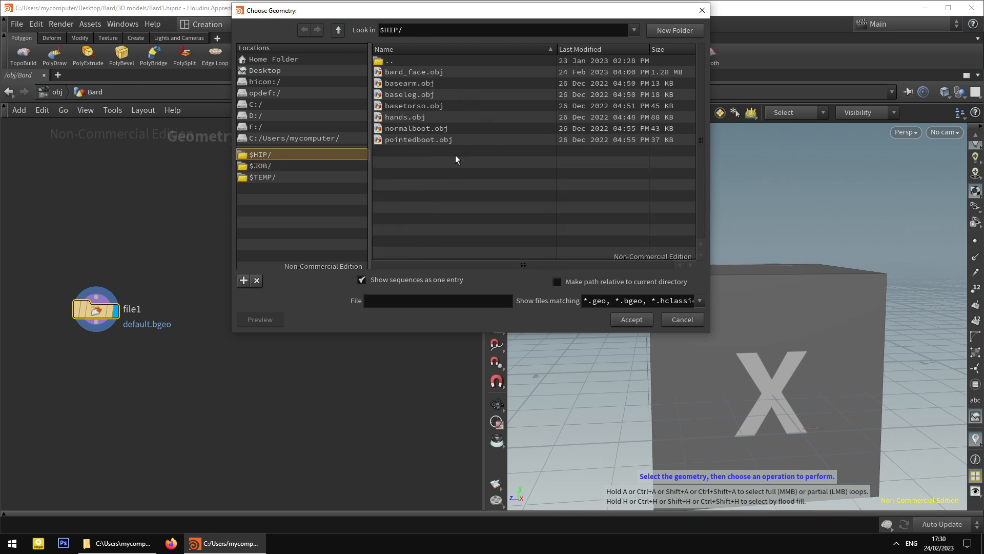
pyautogui.click(466, 75)
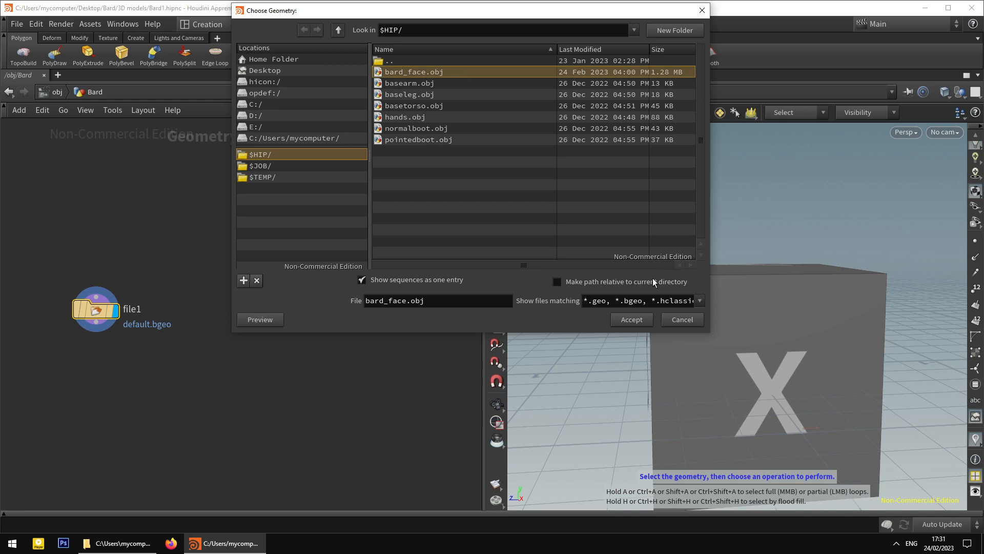
pyautogui.click(631, 320)
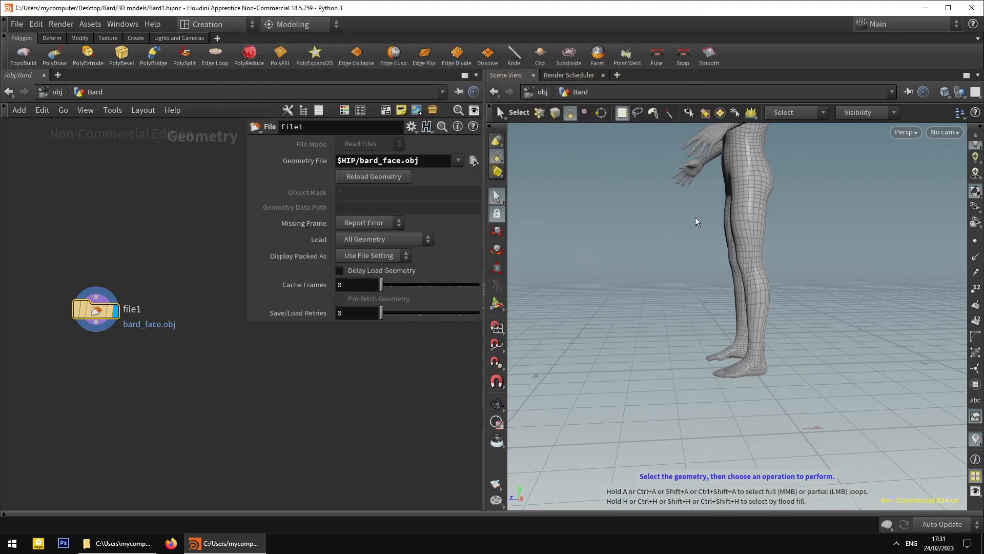
# Examine the loaded character model from the front, including its head, shoulders and torso.
pyautogui.press('Escape')
pyautogui.moveTo(655, 180); pyautogui.dragTo(733, 291)
pyautogui.scroll(10, 723, 256)
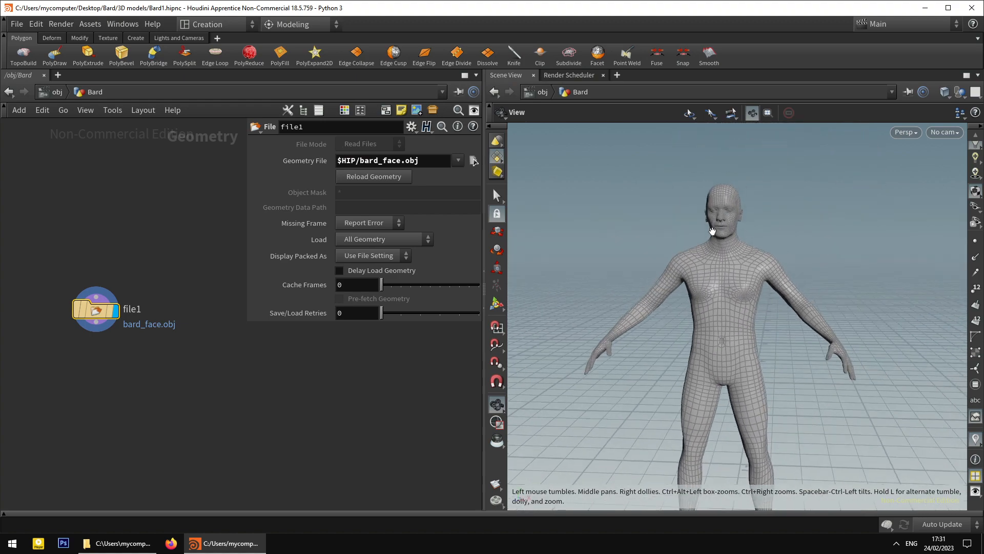
pyautogui.moveTo(714, 231); pyautogui.dragTo(688, 268, button='middle')
pyautogui.moveTo(688, 268)
pyautogui.mouseDown()
pyautogui.moveTo(716, 266)
pyautogui.moveTo(693, 261)
pyautogui.mouseUp()
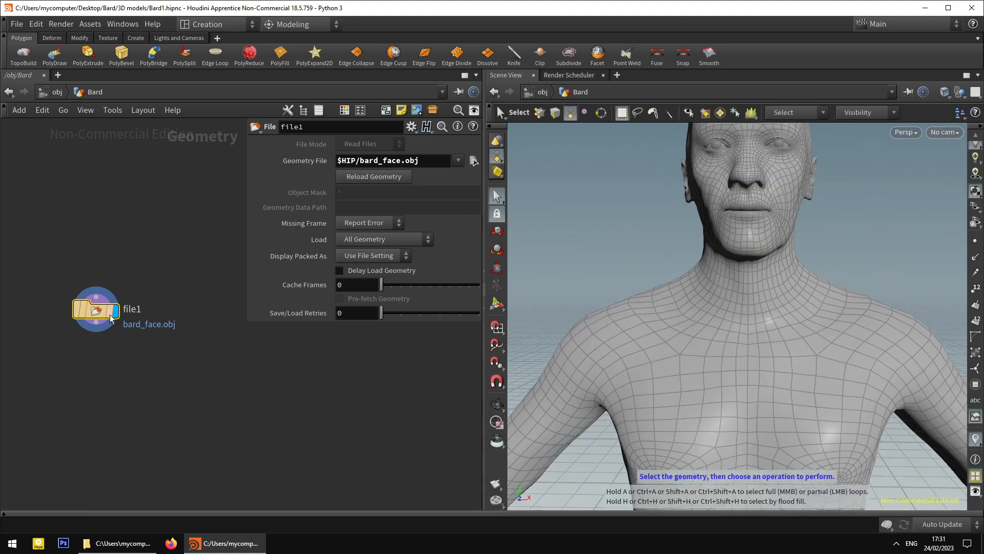
pyautogui.press('Escape')
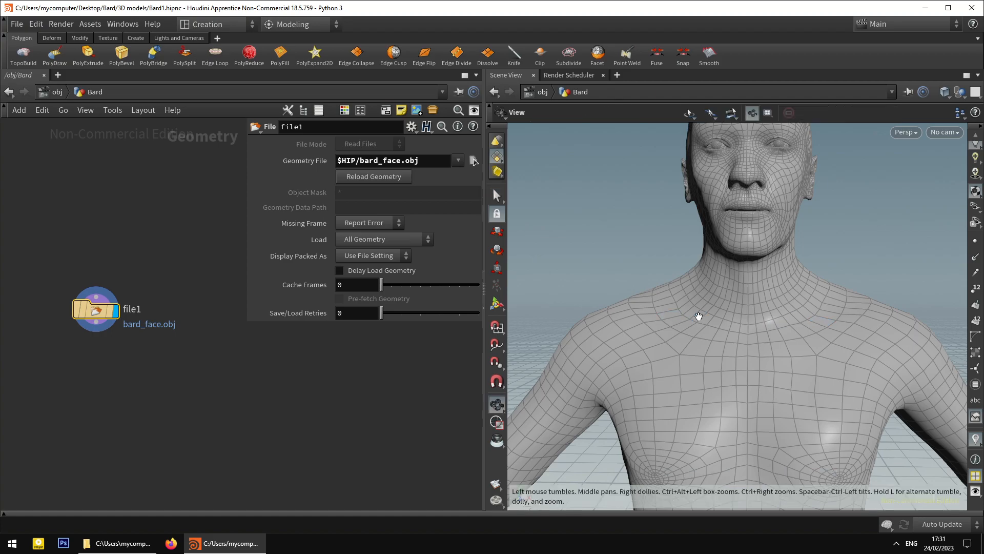
pyautogui.scroll(-6, 697, 316)
pyautogui.moveTo(697, 316); pyautogui.dragTo(693, 378, button='middle')
pyautogui.moveTo(709, 376); pyautogui.dragTo(729, 396)
# Launch MakeHuman from the Windows desktop and return to the Houdini window.
pyautogui.press('super+d')
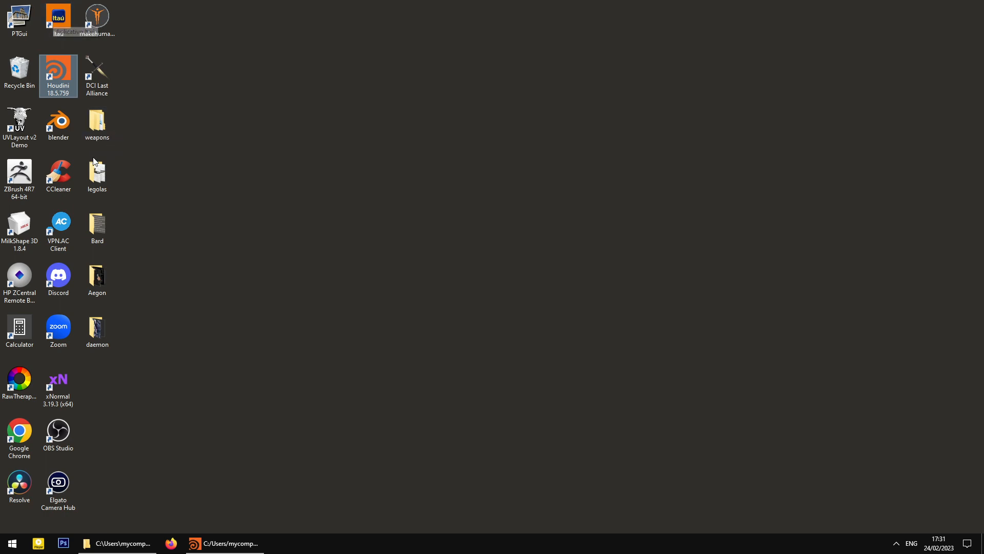
pyautogui.click(66, 227)
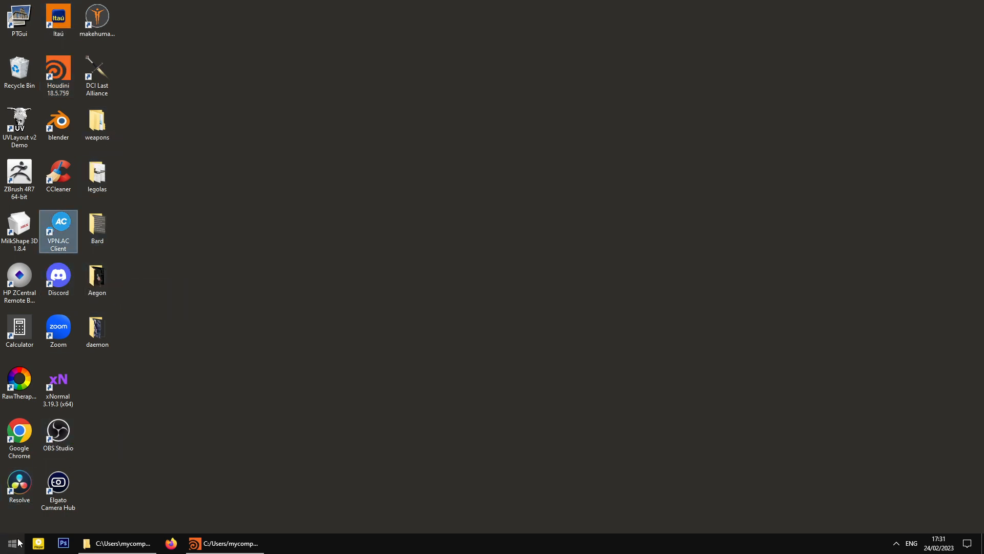
pyautogui.click(95, 240)
pyautogui.click(66, 134)
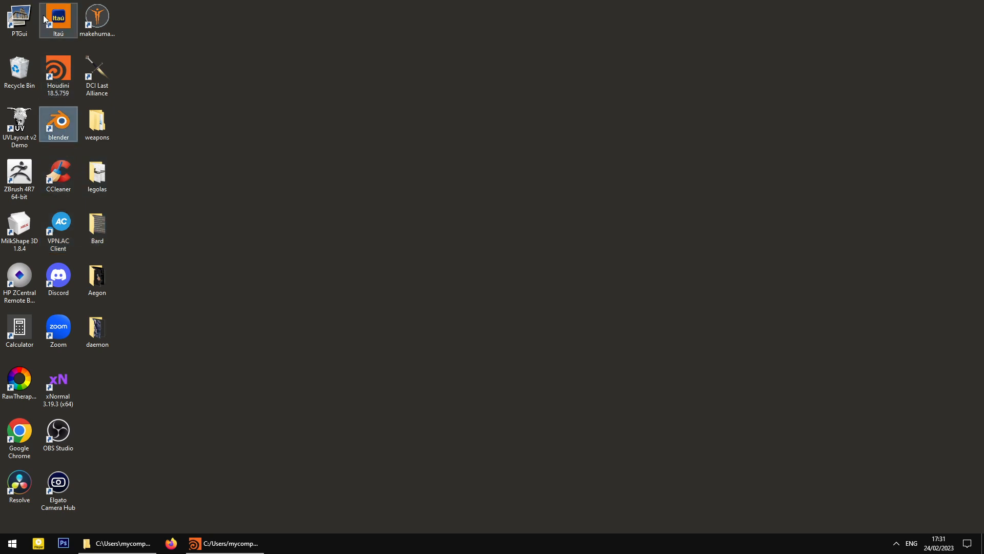
pyautogui.click(97, 17)
pyautogui.click(241, 545)
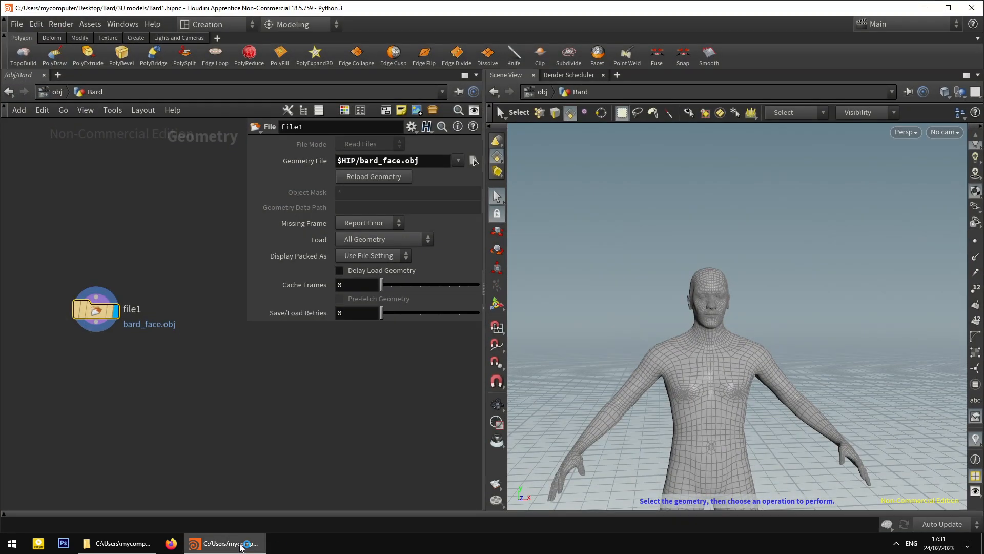
# Examine the polygon mesh of the character's face up close from several angles.
pyautogui.scroll(6, 697, 405)
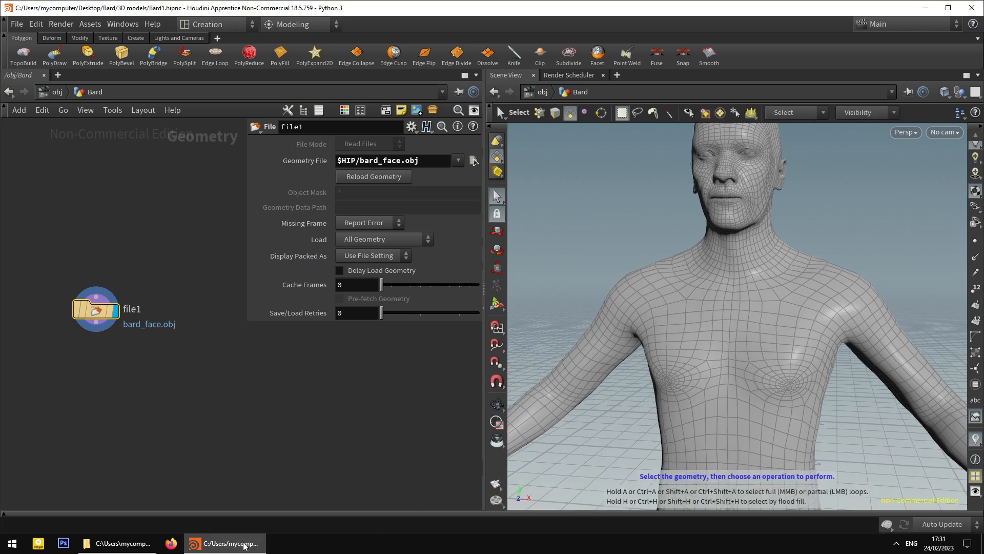
pyautogui.press('space')
pyautogui.scroll(5, 679, 288)
pyautogui.moveTo(680, 290); pyautogui.dragTo(609, 413, button='middle')
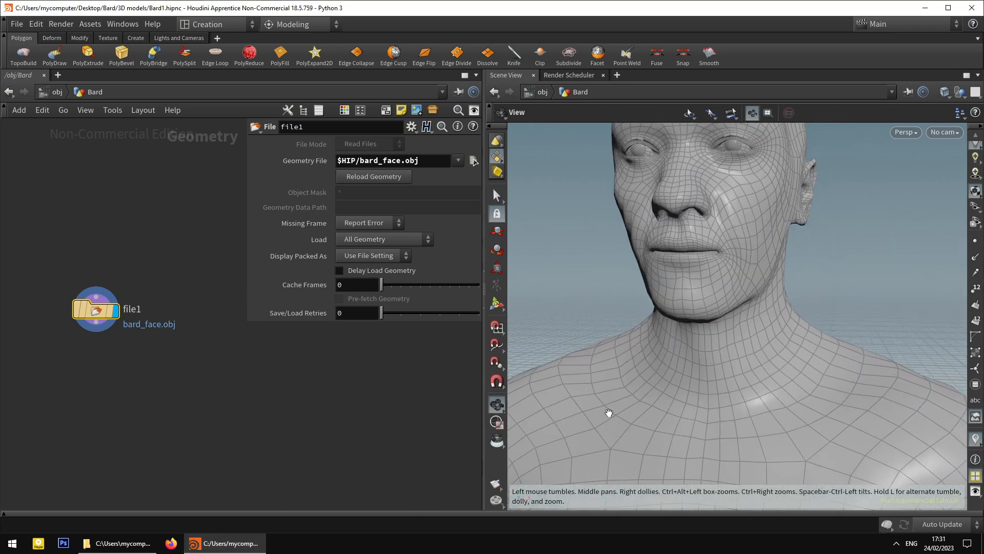
pyautogui.moveTo(665, 287); pyautogui.dragTo(723, 301)
pyautogui.moveTo(722, 301); pyautogui.dragTo(638, 268, button='right')
pyautogui.moveTo(638, 268); pyautogui.dragTo(661, 280)
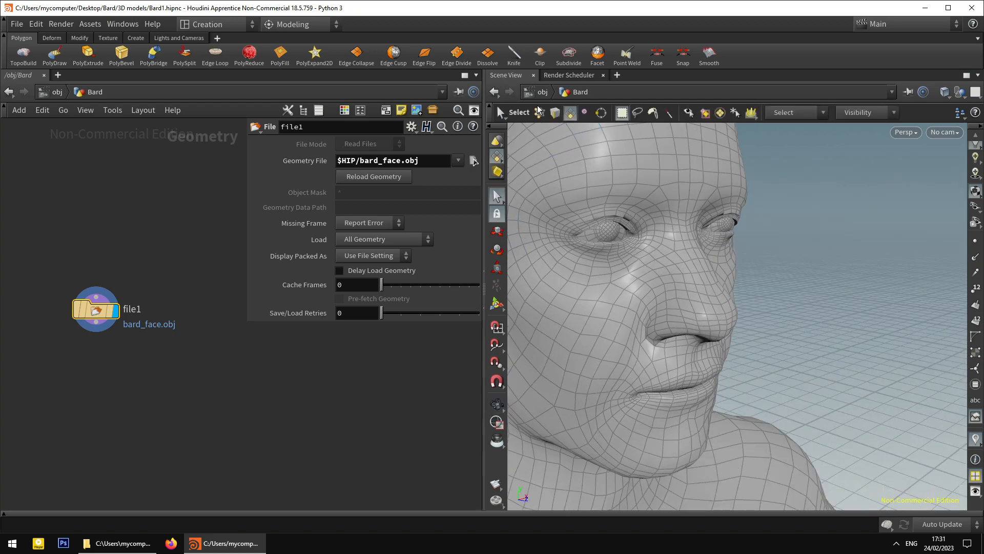
pyautogui.press('space')
pyautogui.moveTo(659, 325); pyautogui.dragTo(589, 294)
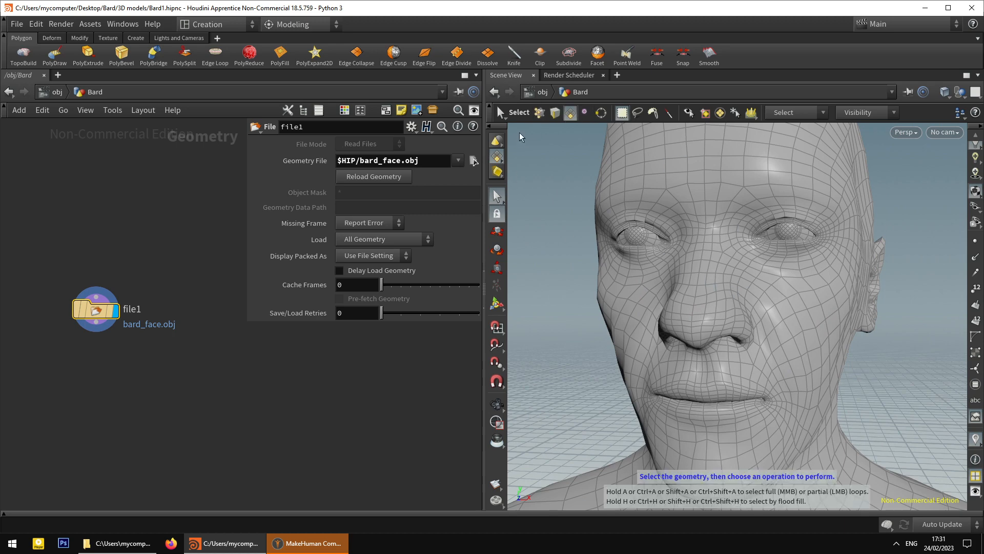
# Toggle the file1 node's parameter display in the network pane off and on repeatedly.
pyautogui.moveTo(100, 315)
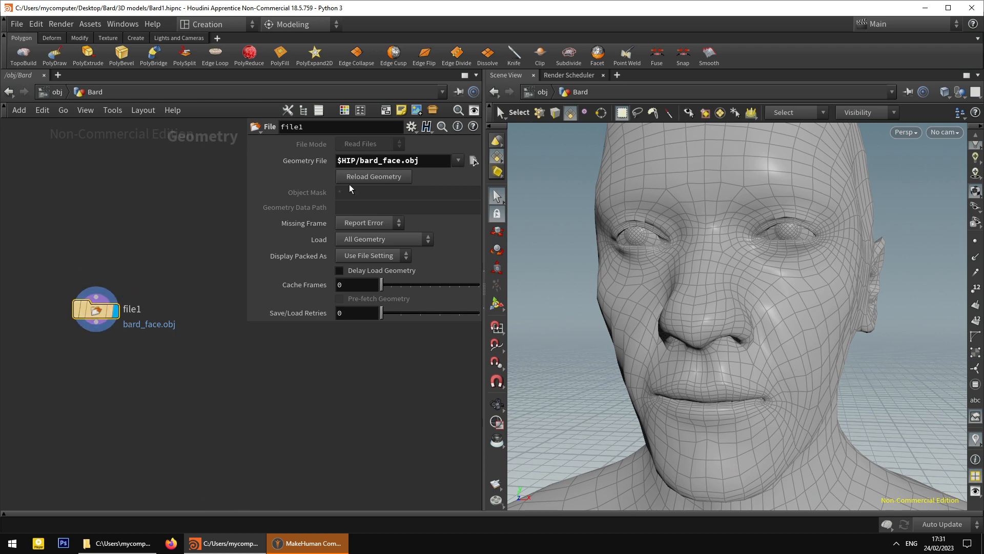
pyautogui.press('p')
pyautogui.press('p')
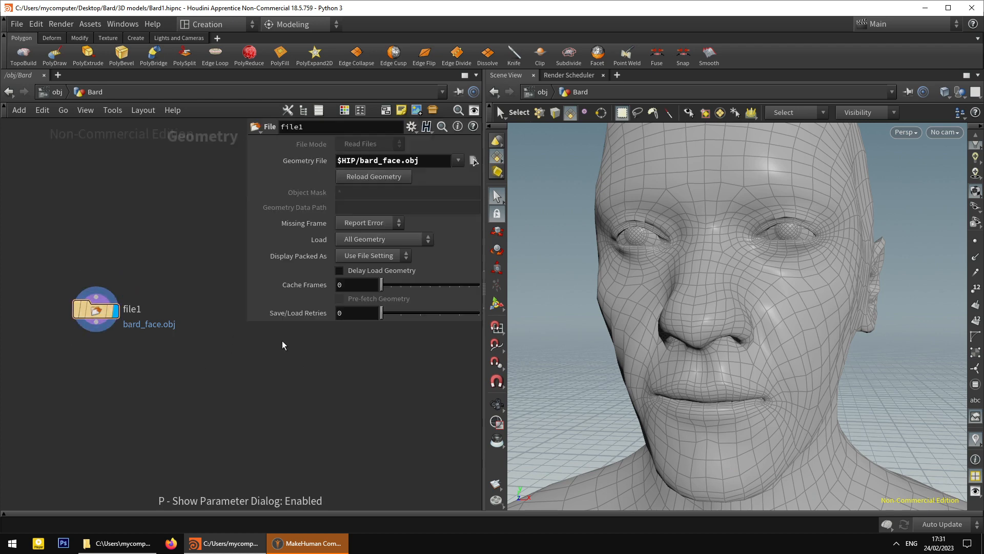
pyautogui.press('p')
pyautogui.press('p')
pyautogui.press('p')
pyautogui.press('p')
pyautogui.press('p')
pyautogui.press('p')
pyautogui.press('p')
pyautogui.press('p')
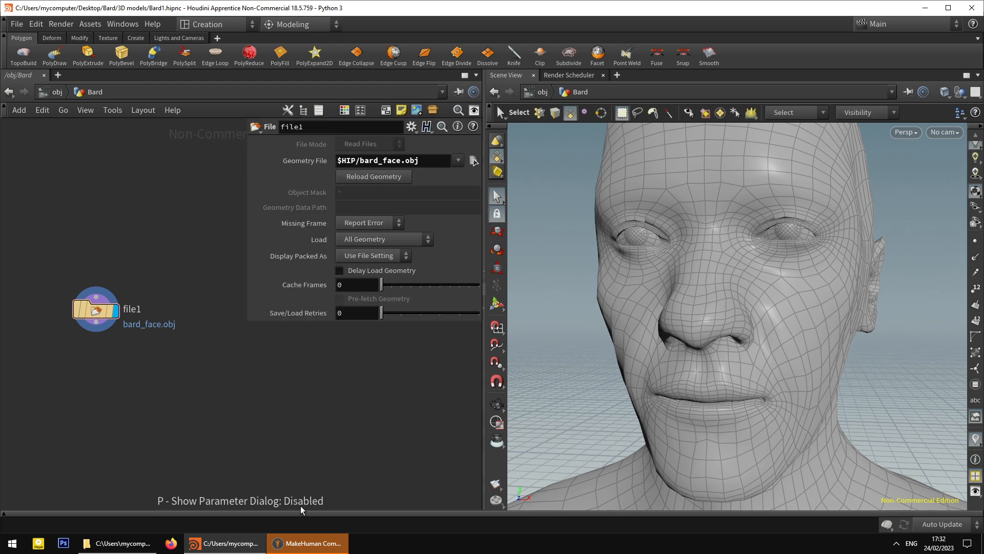
# Switch the viewport's selection mode to points for the face mesh.
pyautogui.click(540, 114)
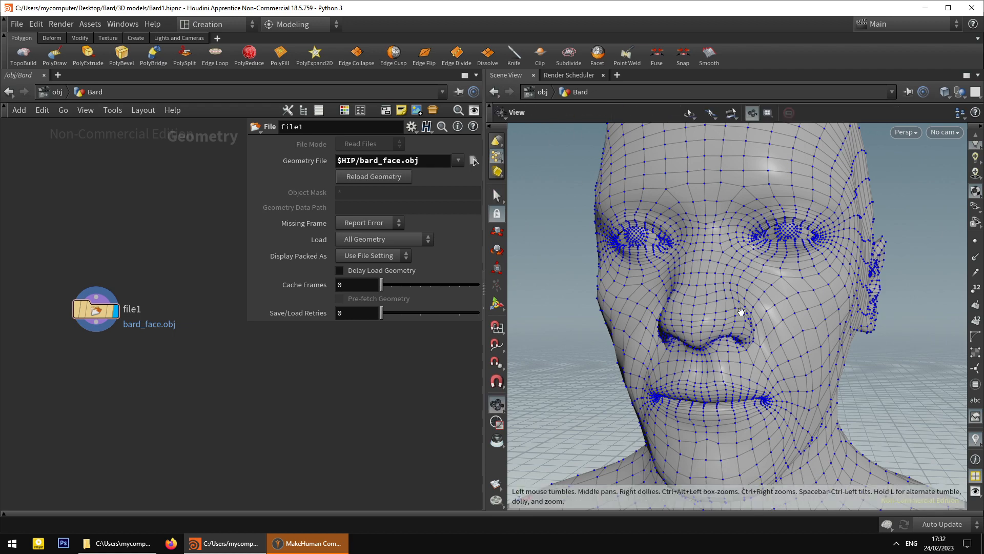
pyautogui.keyDown('alt'); pyautogui.moveTo(740, 315); pyautogui.dragTo(721, 338); pyautogui.keyUp('alt')
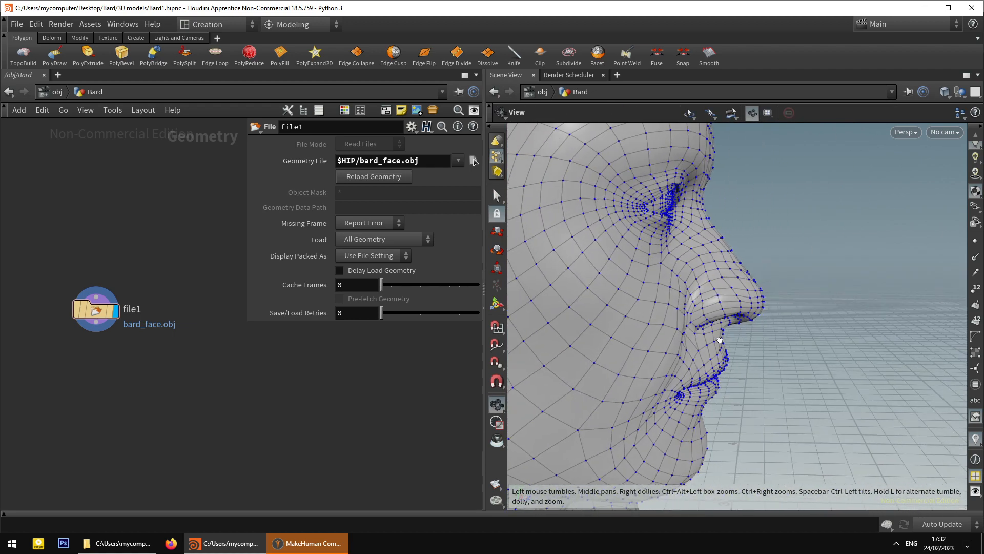
pyautogui.scroll(3, 680, 343)
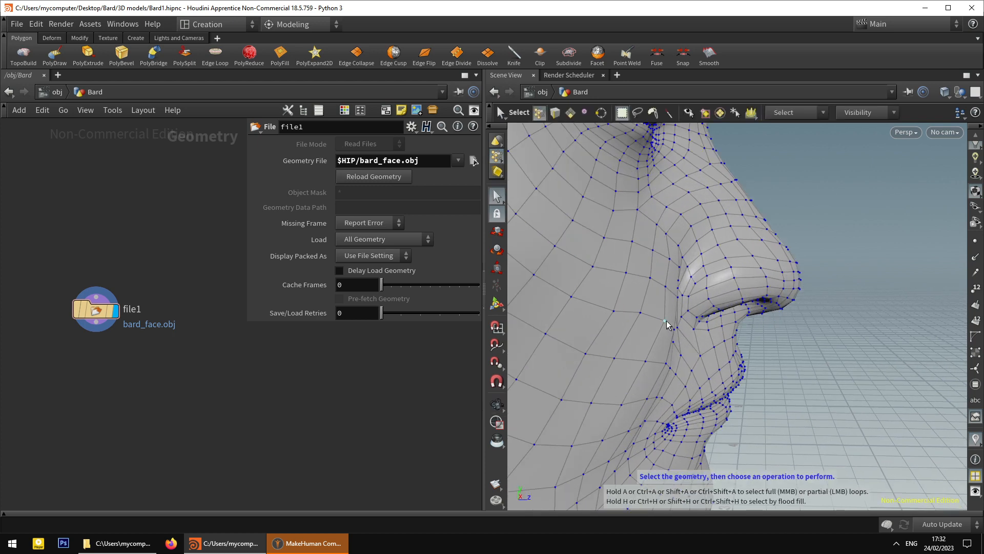
# Try the Rotate and Move tools on a single cheek point beside the nose, and undo the resulting edit node.
pyautogui.click(666, 322)
pyautogui.press('r')
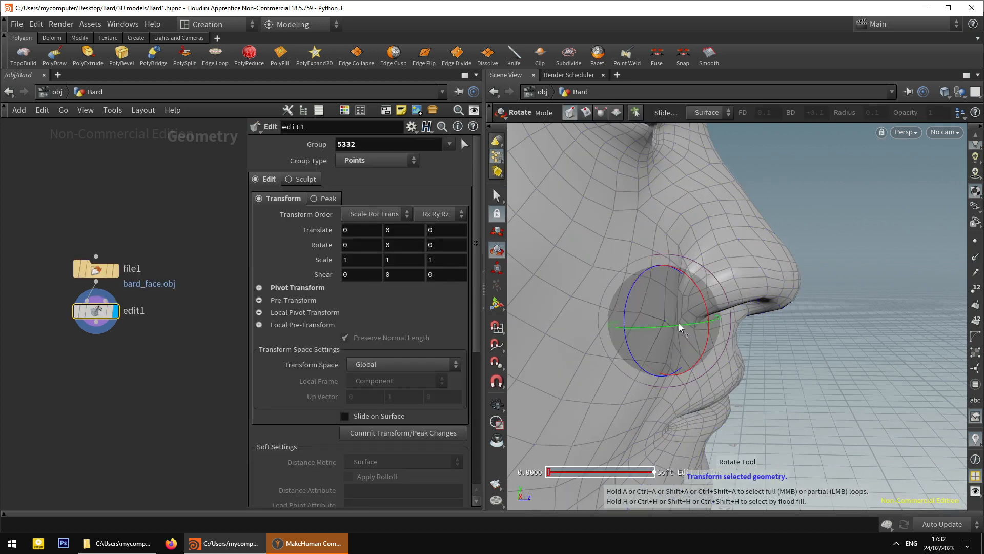
pyautogui.press('t')
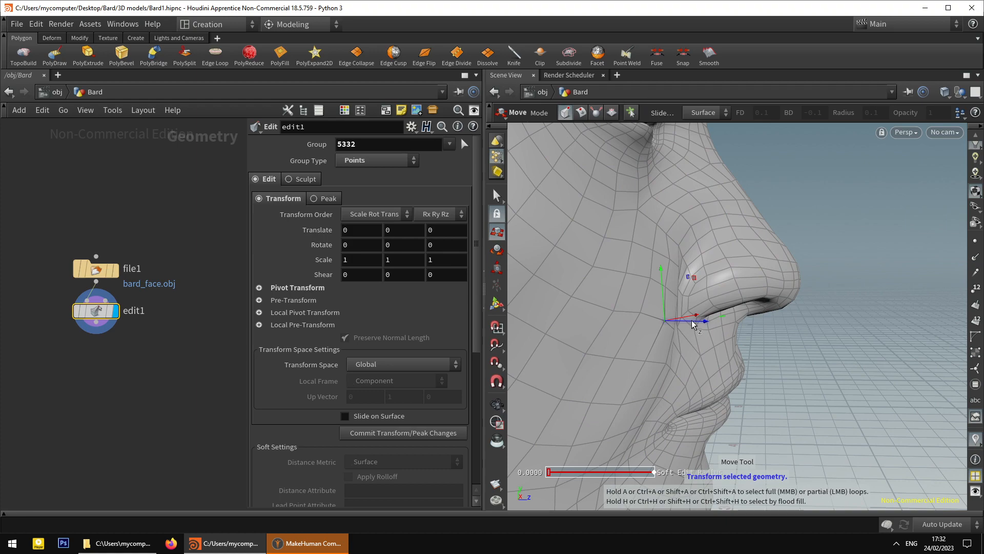
pyautogui.keyDown('alt'); pyautogui.moveTo(692, 324); pyautogui.dragTo(806, 306); pyautogui.keyUp('alt')
pyautogui.hotkey('ctrl', 'z')
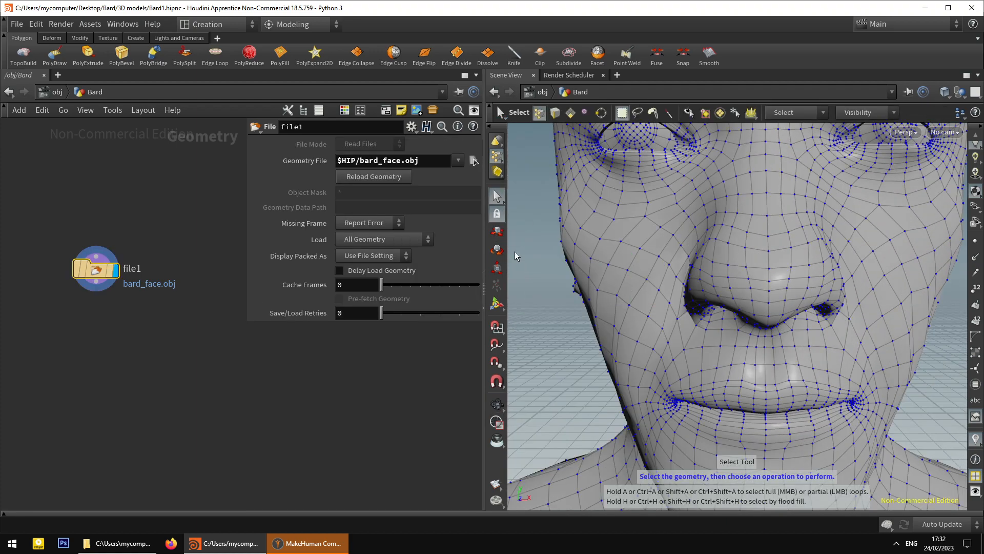
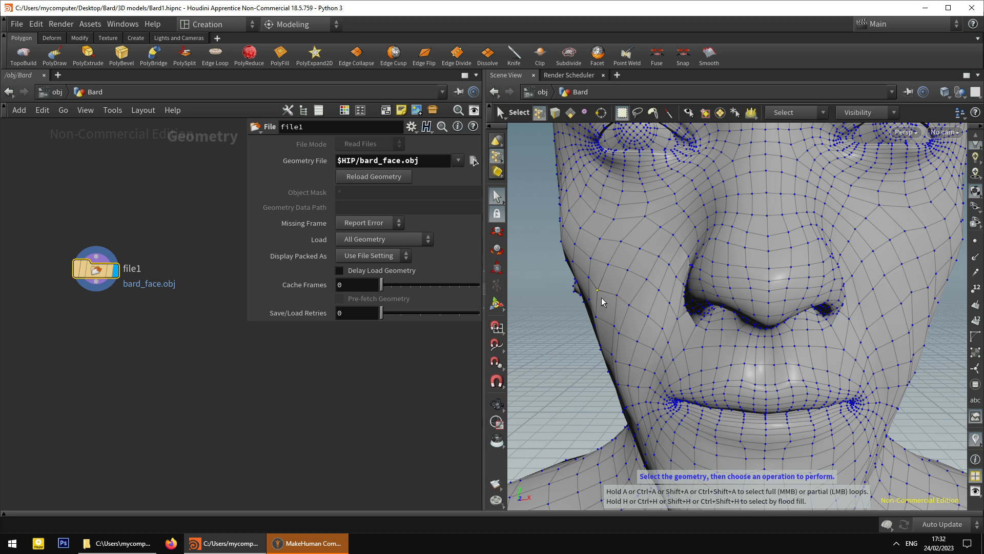
# Activate the Move tool on the selected cheek point beside the nose and align its handle to World.
pyautogui.press('t')
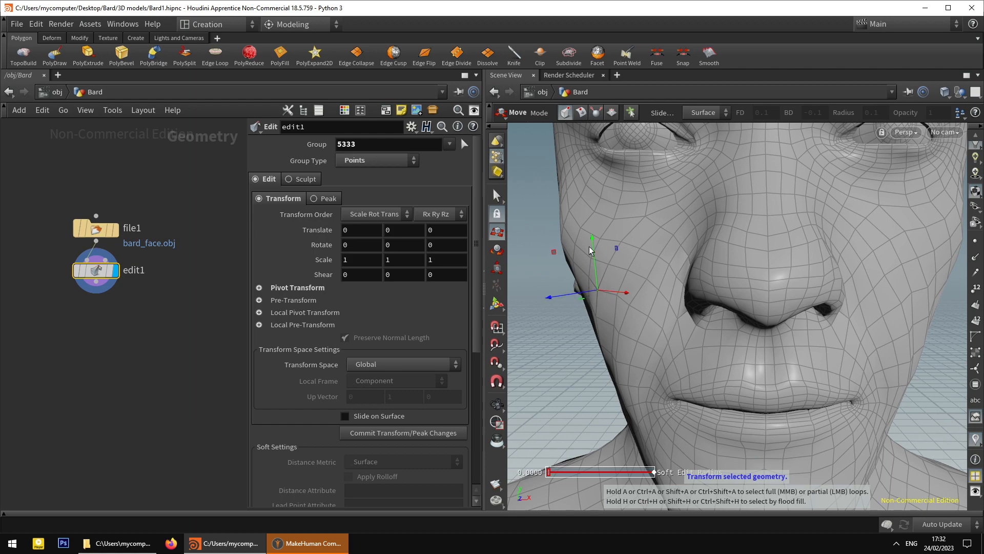
pyautogui.keyDown('alt'); pyautogui.moveTo(601, 290); pyautogui.dragTo(645, 302); pyautogui.keyUp('alt')
pyautogui.keyDown('alt'); pyautogui.moveTo(740, 338); pyautogui.dragTo(685, 376); pyautogui.keyUp('alt')
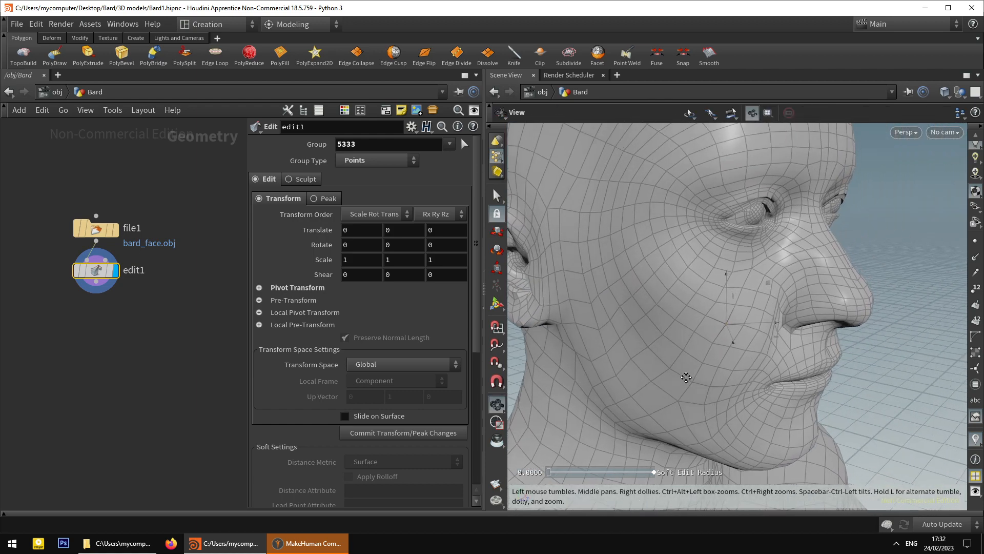
pyautogui.keyDown('alt'); pyautogui.moveTo(732, 335); pyautogui.dragTo(754, 319, button='right'); pyautogui.keyUp('alt')
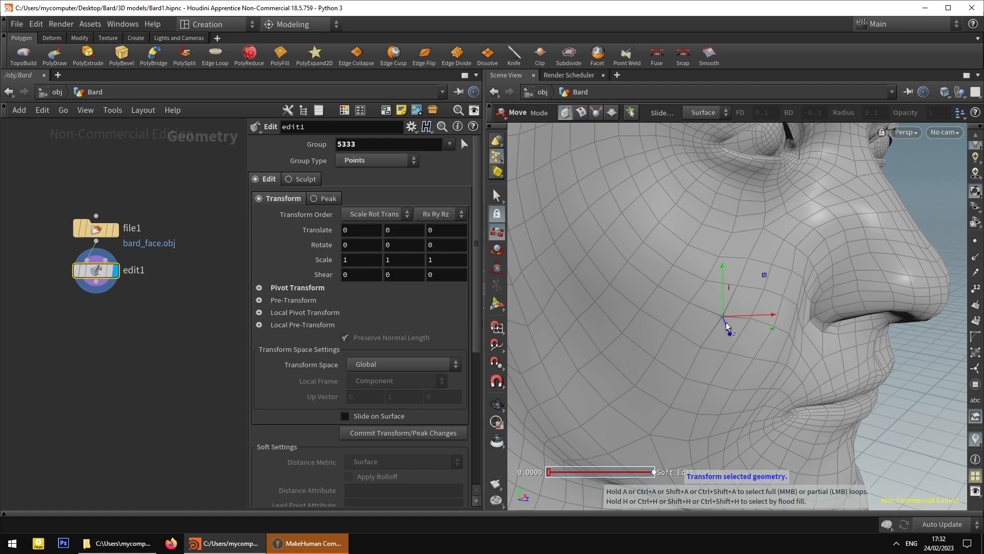
pyautogui.keyDown('alt'); pyautogui.moveTo(732, 272); pyautogui.dragTo(728, 322); pyautogui.keyUp('alt')
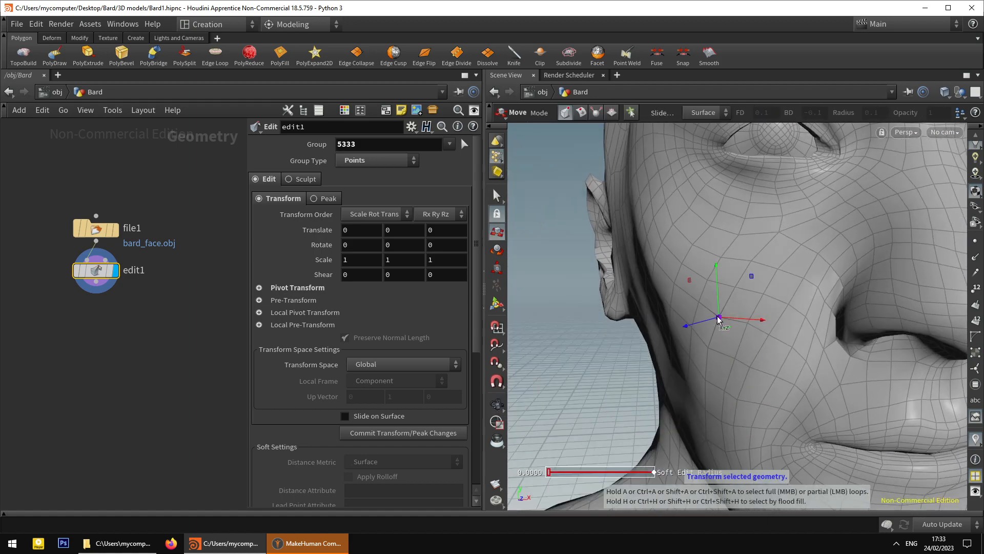
pyautogui.rightClick(719, 320)
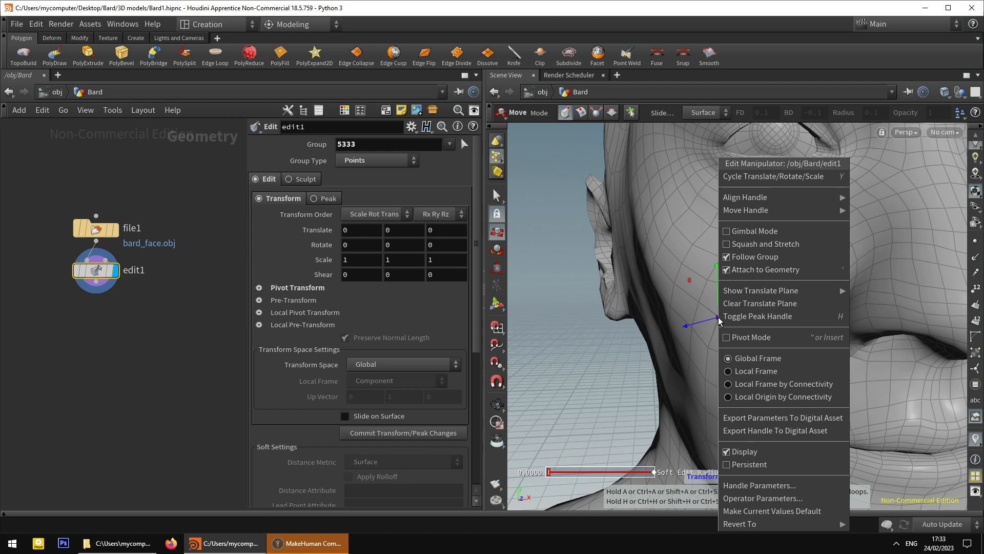
pyautogui.moveTo(767, 203)
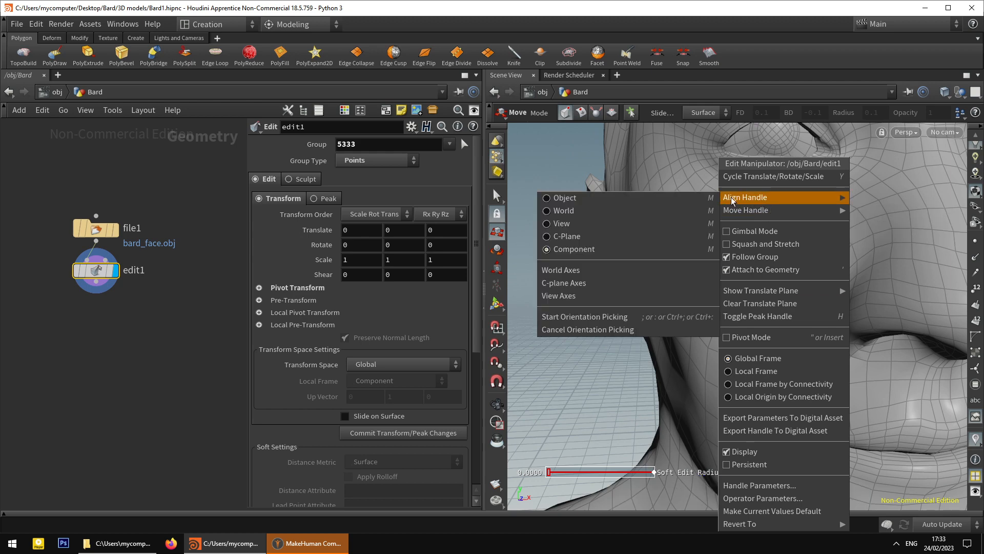
pyautogui.click(578, 215)
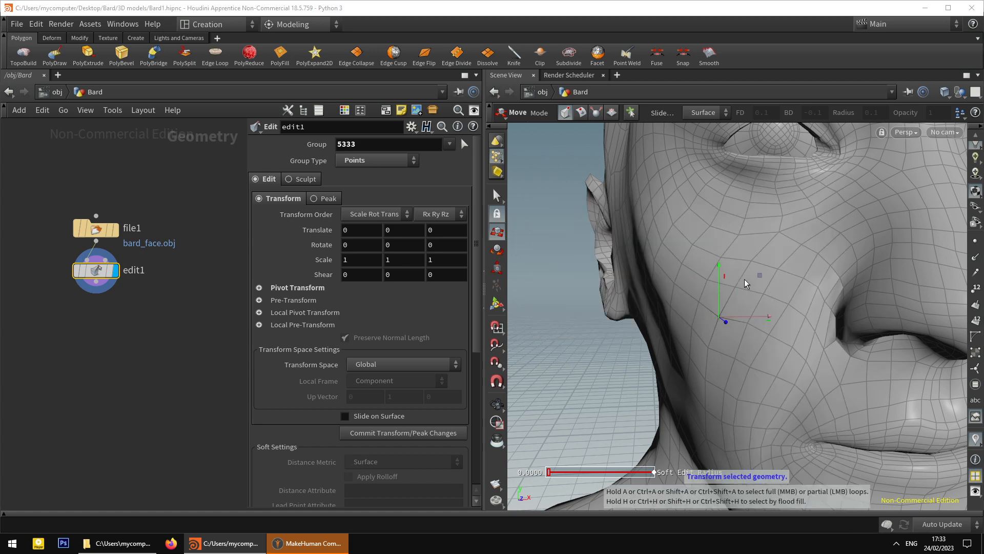
# Move the selected cheek point about 0.0005 in X, 0.0002 in Y and -0.0006 in Z, undoing the last handle change.
pyautogui.keyDown('alt'); pyautogui.moveTo(745, 281); pyautogui.dragTo(719, 284); pyautogui.keyUp('alt')
pyautogui.keyDown('alt'); pyautogui.moveTo(749, 325); pyautogui.dragTo(841, 340); pyautogui.keyUp('alt')
pyautogui.press('alt')
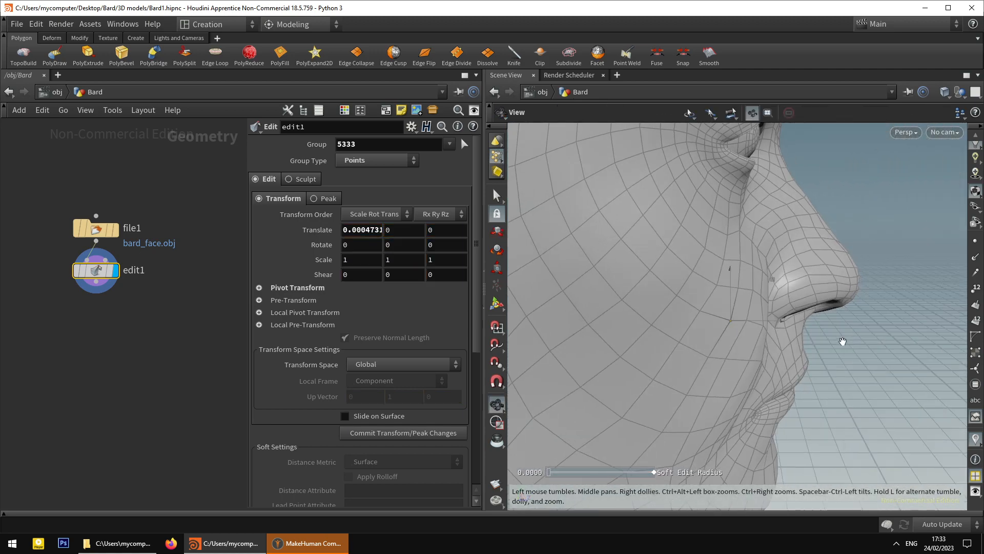
pyautogui.moveTo(773, 325); pyautogui.dragTo(751, 322)
pyautogui.moveTo(731, 290); pyautogui.dragTo(780, 332)
pyautogui.hotkey('ctrl', 'z')
pyautogui.press('Escape')
# Select the neighbouring point closer to the nostril and move it back about 0.0009 along Z.
pyautogui.click(496, 195)
pyautogui.scroll(2, 780, 332)
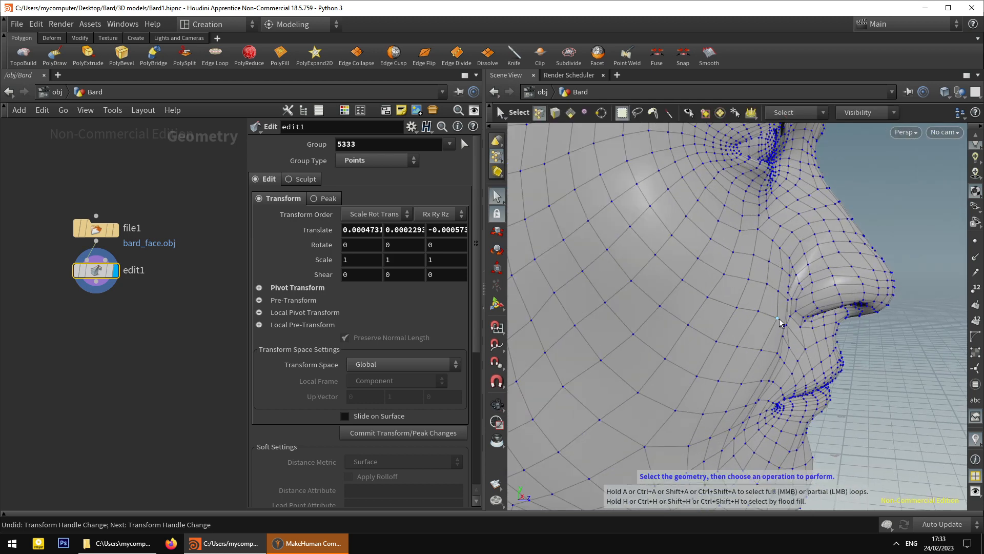
pyautogui.click(778, 319)
pyautogui.press('t')
pyautogui.moveTo(796, 322); pyautogui.dragTo(792, 322)
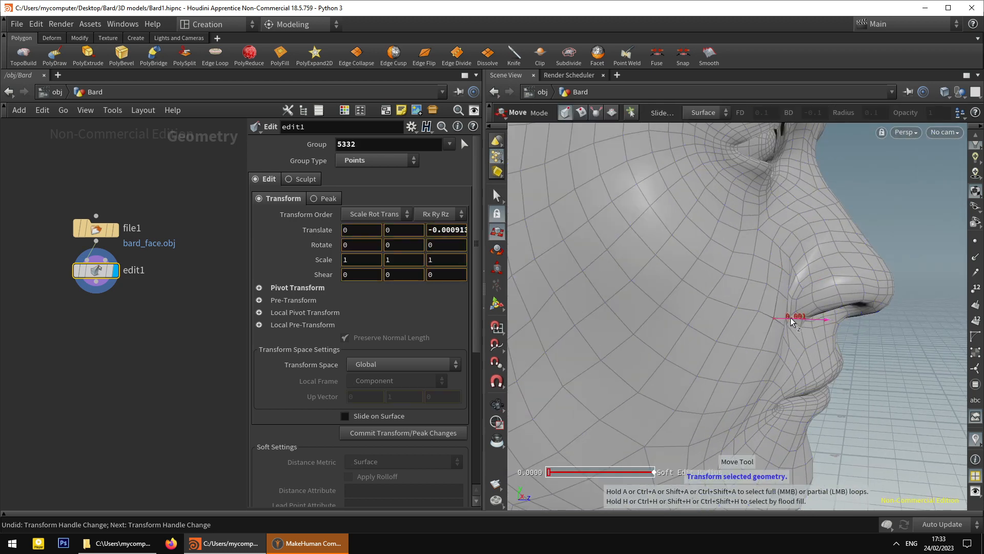
# Select the cheek point just below the nostril and shift it about 0.0001 in X and -0.0001 in Z.
pyautogui.press('s')
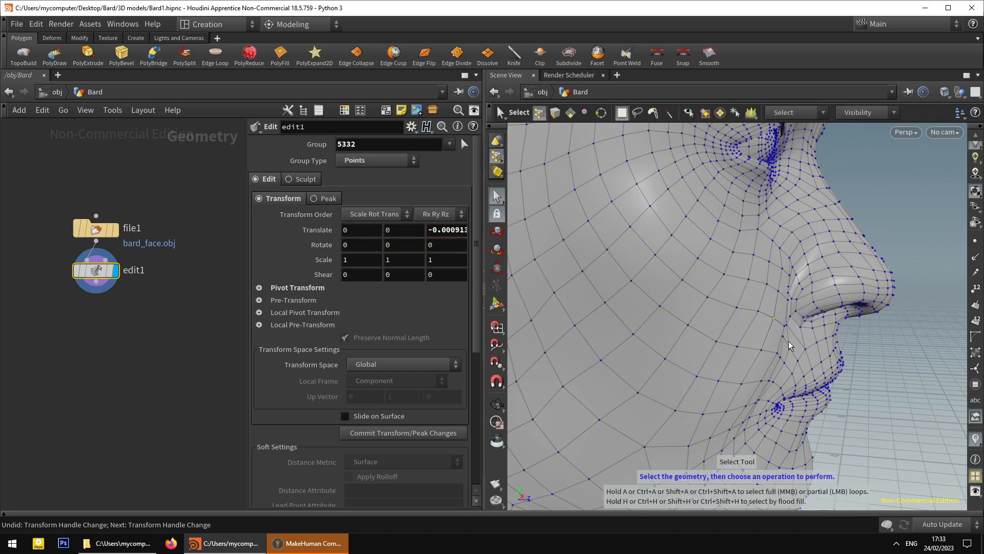
pyautogui.click(762, 349)
pyautogui.press('t')
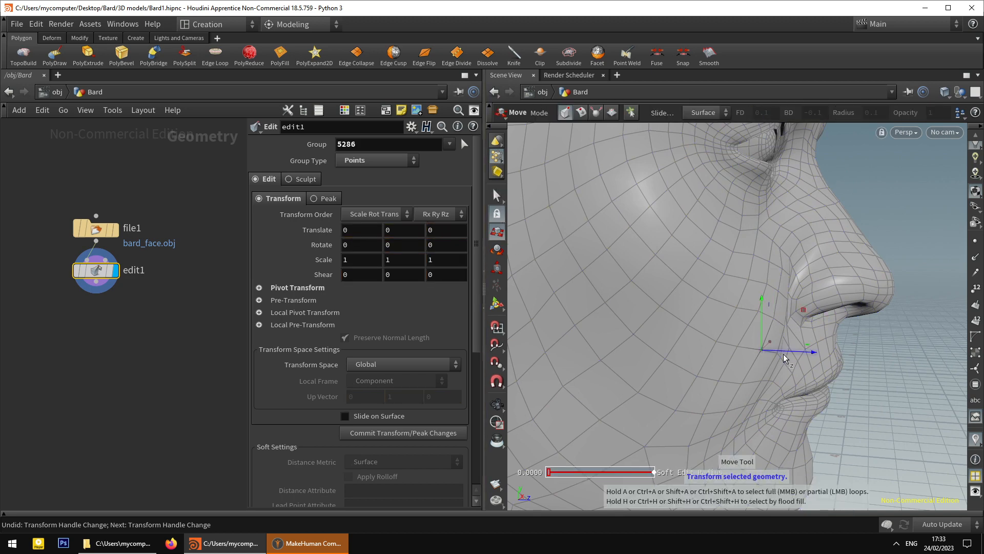
pyautogui.press('space')
pyautogui.moveTo(791, 352); pyautogui.dragTo(626, 380)
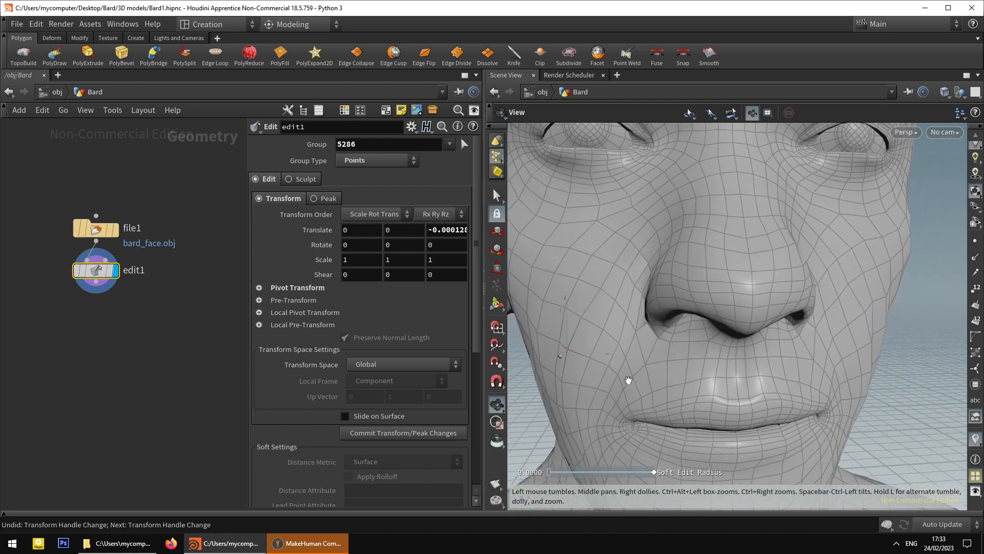
pyautogui.moveTo(593, 348); pyautogui.dragTo(596, 351)
pyautogui.press('space')
# Move the point beside the nostril on the opposite cheek by about -0.0002 in both X and Z.
pyautogui.moveTo(830, 399); pyautogui.dragTo(696, 410, button='middle')
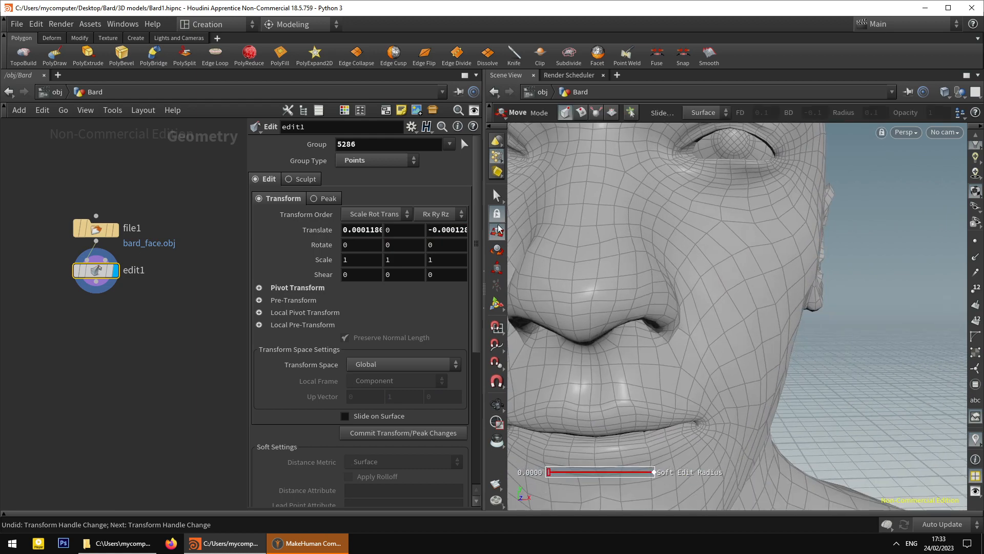
pyautogui.click(497, 202)
pyautogui.keyDown('alt'); pyautogui.moveTo(651, 243); pyautogui.dragTo(679, 303); pyautogui.keyUp('alt')
pyautogui.click(706, 307)
pyautogui.press('t')
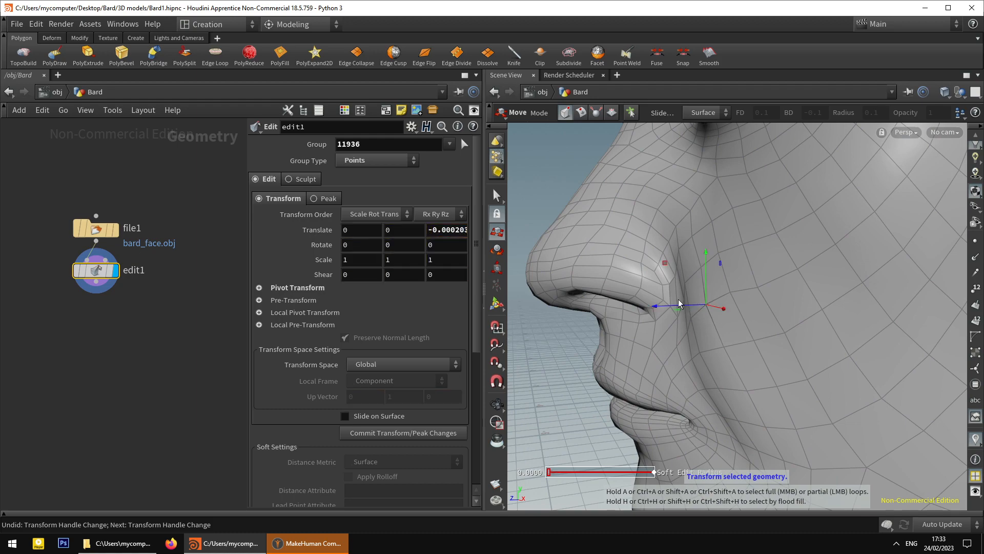
pyautogui.click(496, 195)
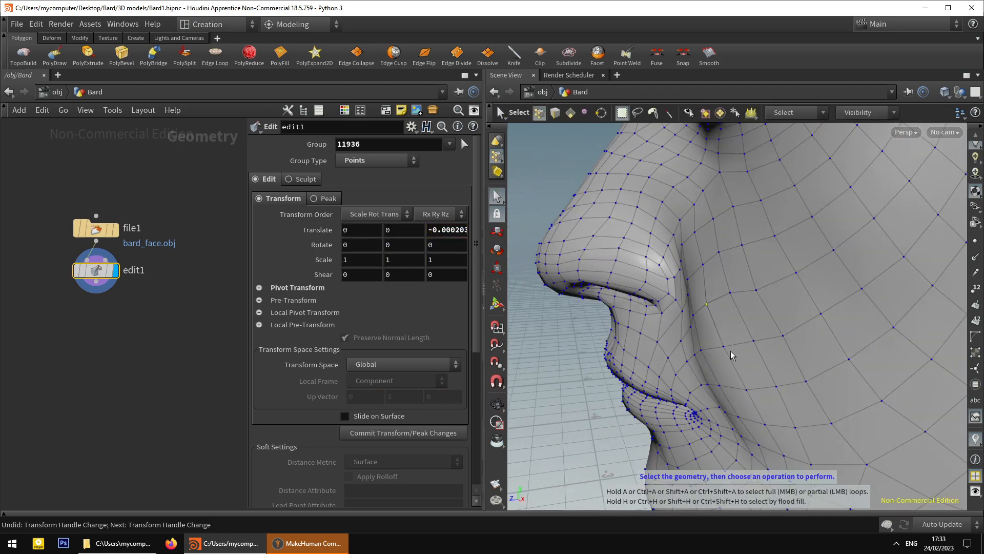
pyautogui.keyDown('alt'); pyautogui.moveTo(726, 354); pyautogui.dragTo(720, 309); pyautogui.keyUp('alt')
pyautogui.press('t')
# Examine the edited face mesh and its points from several angles and distances.
pyautogui.keyDown('alt'); pyautogui.moveTo(646, 341); pyautogui.dragTo(597, 287, button='right'); pyautogui.keyUp('alt')
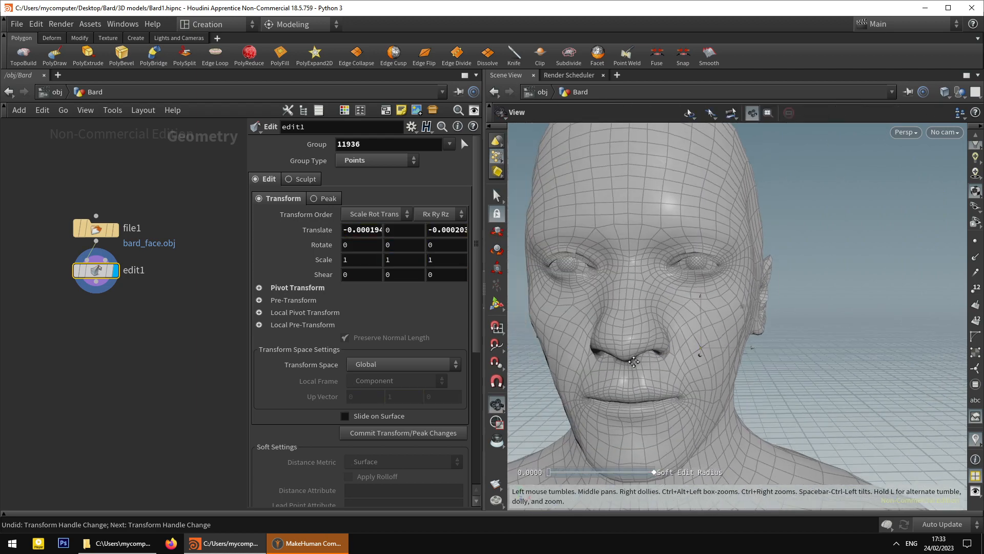
pyautogui.keyDown('alt'); pyautogui.moveTo(597, 287); pyautogui.dragTo(638, 316, button='middle'); pyautogui.keyUp('alt')
pyautogui.scroll(4, 567, 275)
pyautogui.keyDown('alt'); pyautogui.moveTo(569, 283); pyautogui.dragTo(644, 318); pyautogui.keyUp('alt')
pyautogui.scroll(3, 576, 271)
pyautogui.scroll(-6, 575, 271)
pyautogui.scroll(3, 600, 299)
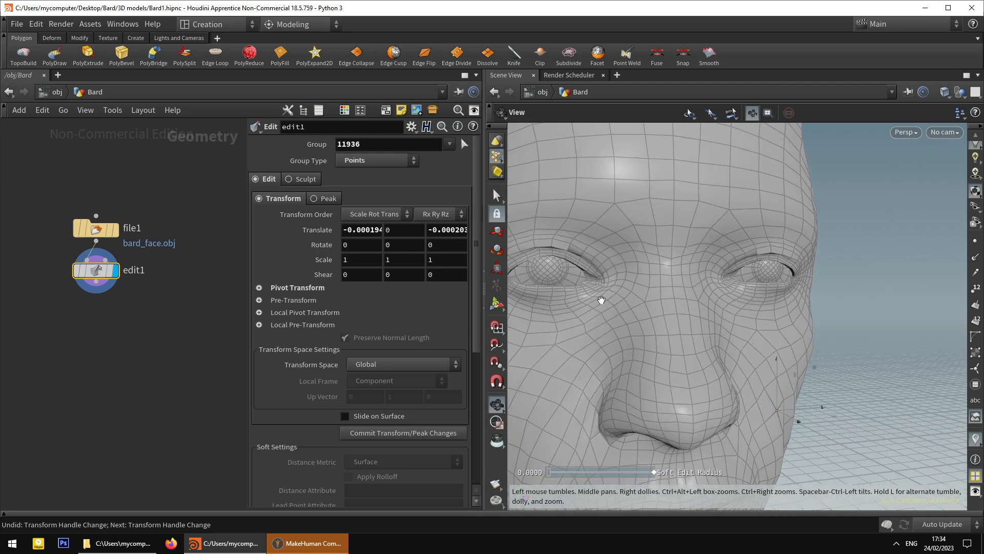
pyautogui.moveTo(572, 285)
pyautogui.keyDown('alt'); pyautogui.mouseDown()
pyautogui.moveTo(642, 283)
pyautogui.moveTo(576, 263)
pyautogui.moveTo(565, 282)
pyautogui.moveTo(517, 273)
pyautogui.moveTo(571, 287)
pyautogui.mouseUp(); pyautogui.keyUp('alt')
pyautogui.scroll(-6, 661, 362)
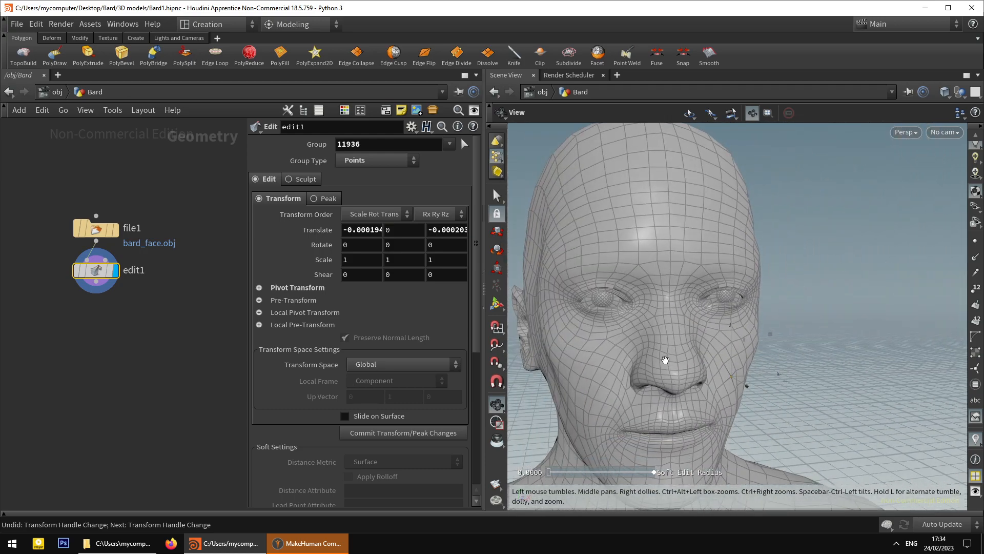
pyautogui.scroll(6, 666, 333)
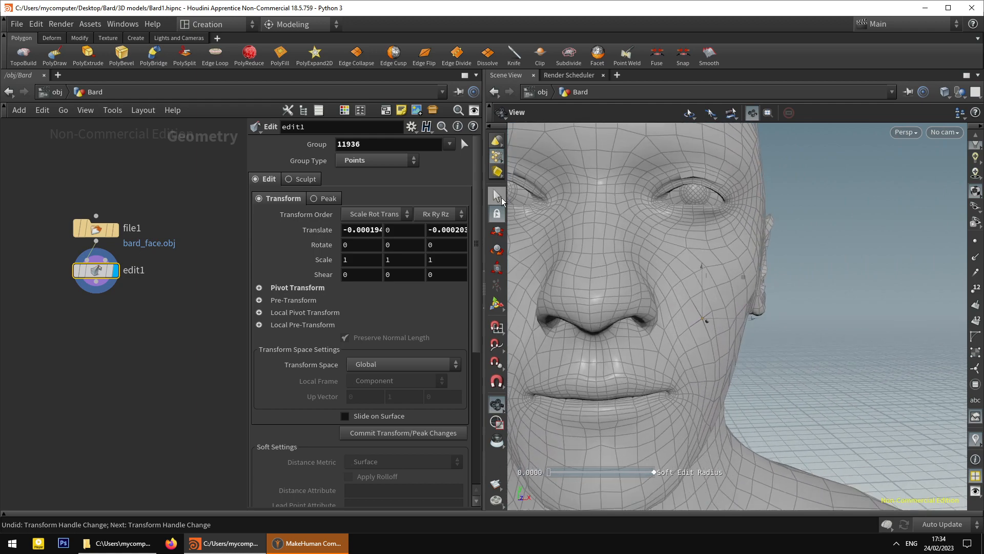
pyautogui.press('s')
pyautogui.scroll(-5, 642, 359)
pyautogui.scroll(-2, 654, 328)
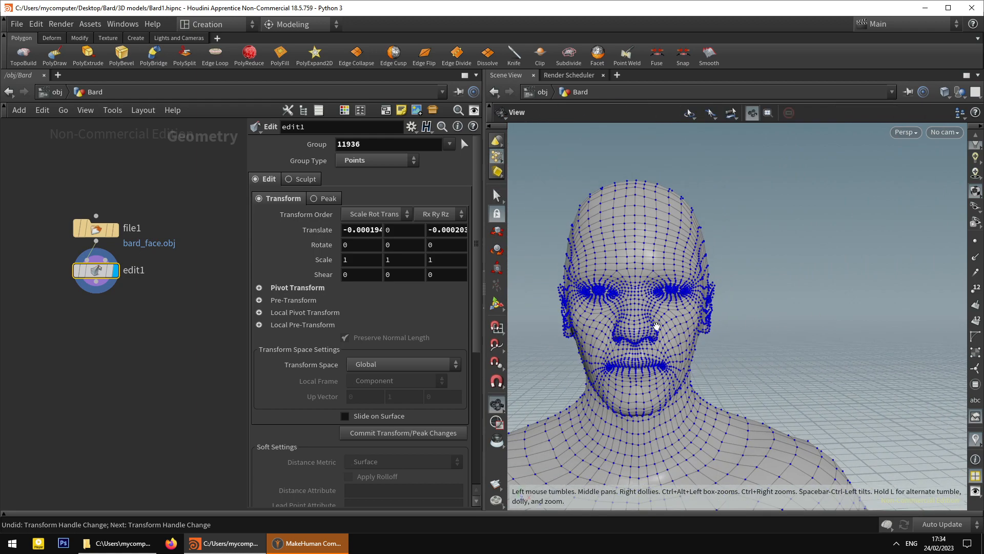
pyautogui.keyDown('alt'); pyautogui.moveTo(656, 329); pyautogui.dragTo(693, 343, button='middle'); pyautogui.keyUp('alt')
pyautogui.keyDown('alt'); pyautogui.moveTo(693, 344); pyautogui.dragTo(731, 343); pyautogui.keyUp('alt')
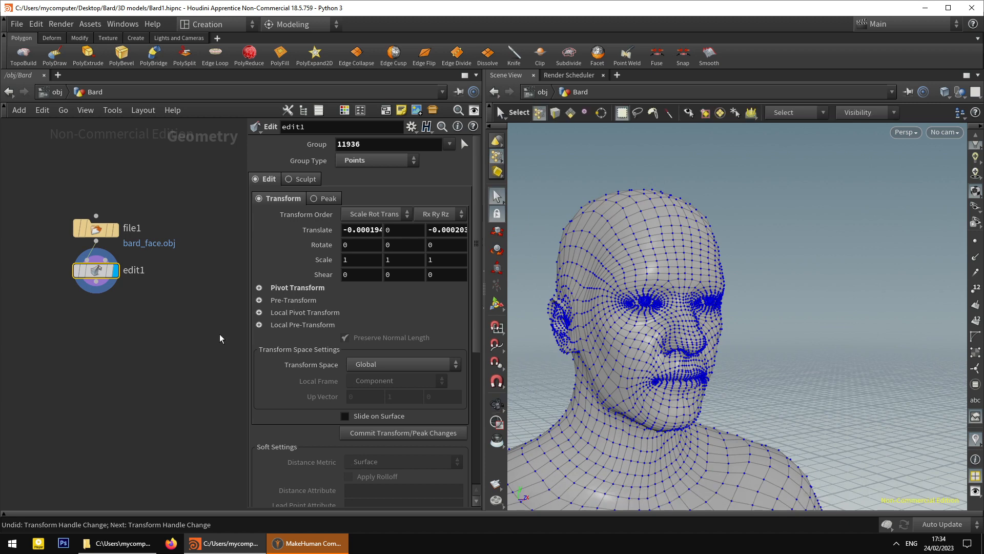
pyautogui.scroll(-1, 205, 440)
pyautogui.moveTo(205, 440); pyautogui.dragTo(183, 445, button='middle')
# Switch to MakeHuman and load the saved Bard model.
pyautogui.click(328, 543)
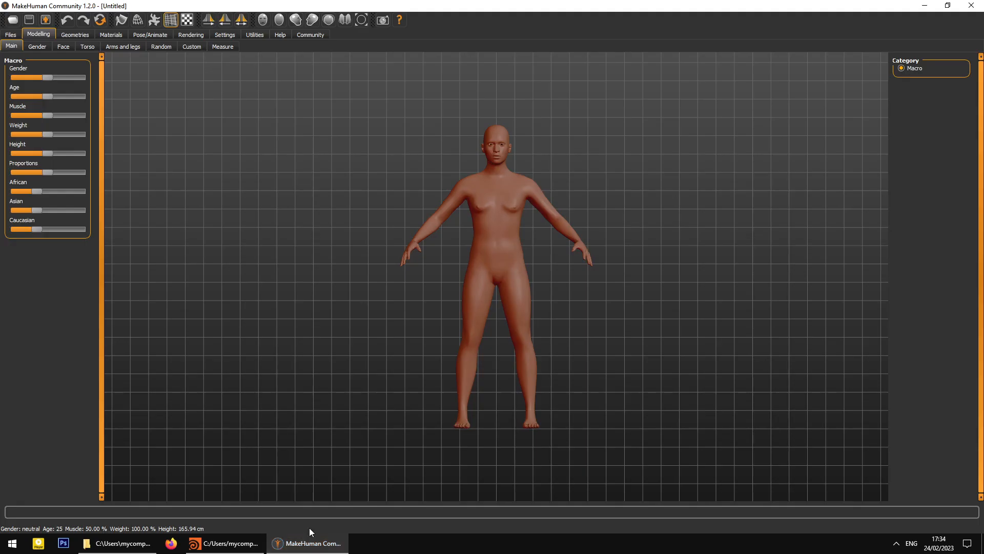
pyautogui.click(11, 34)
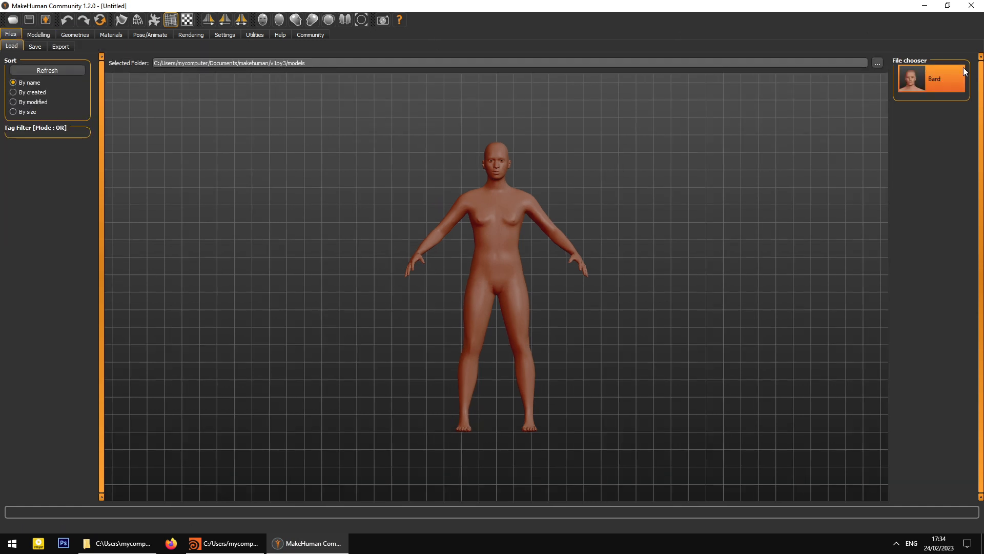
pyautogui.click(944, 85)
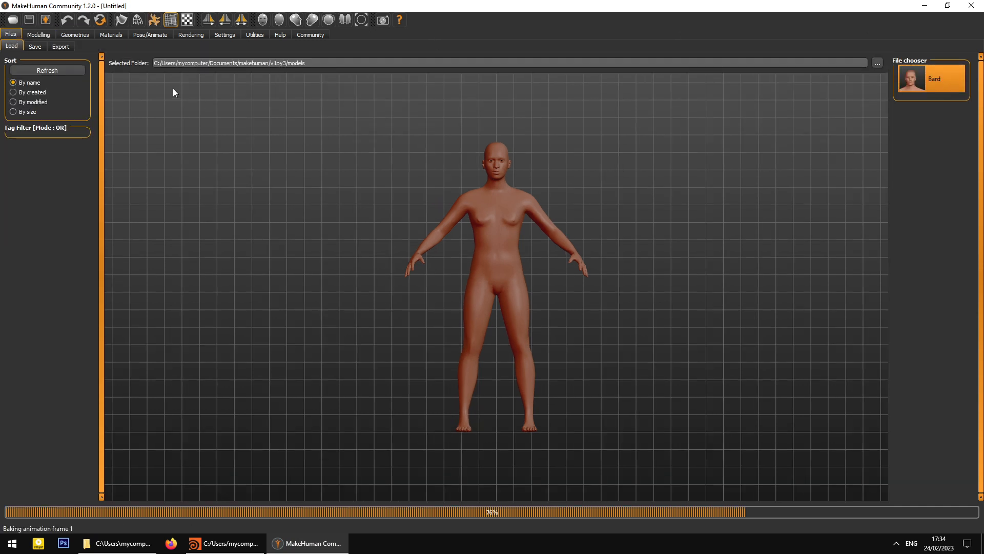
# Open the model's export settings and choose Wavefront obj as the mesh format.
pyautogui.click(142, 33)
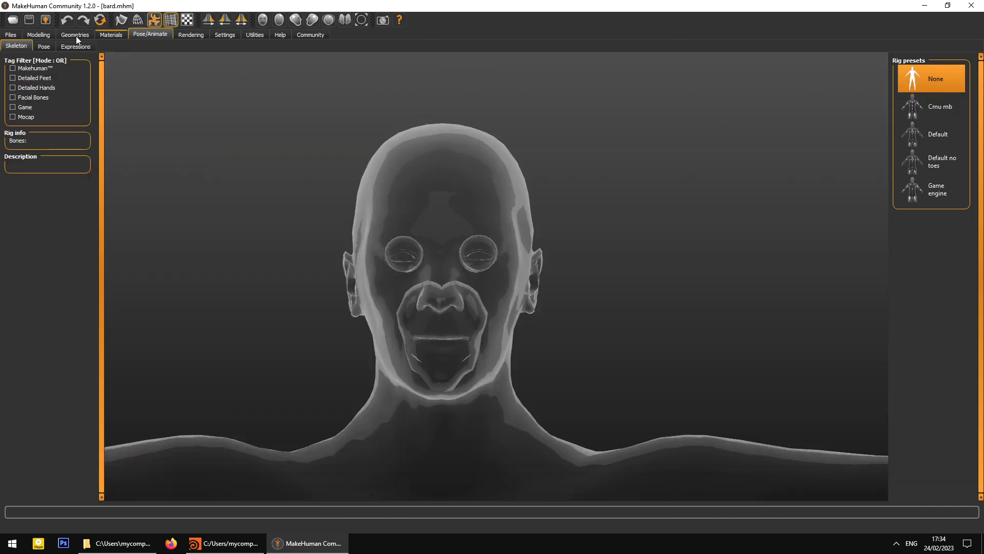
pyautogui.click(14, 36)
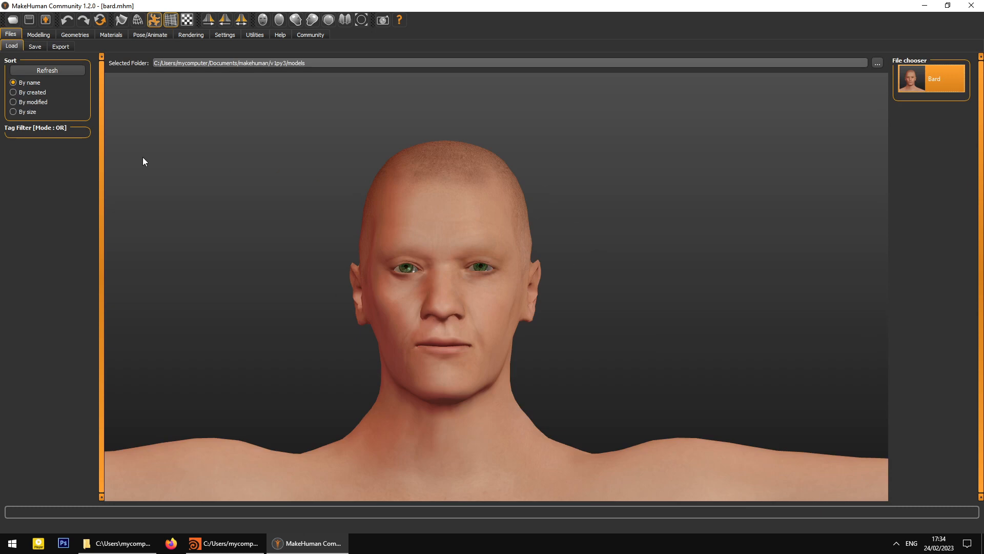
pyautogui.click(59, 47)
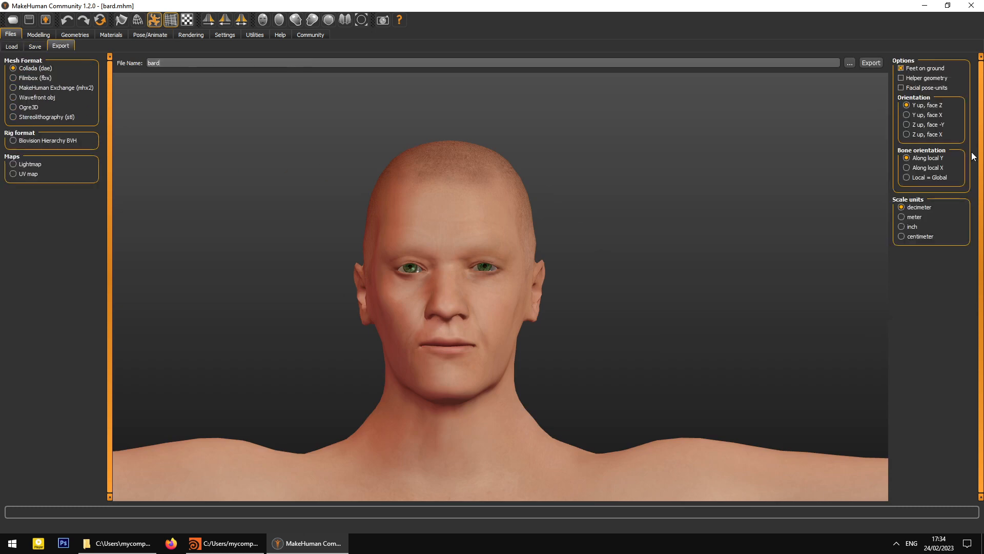
pyautogui.click(29, 99)
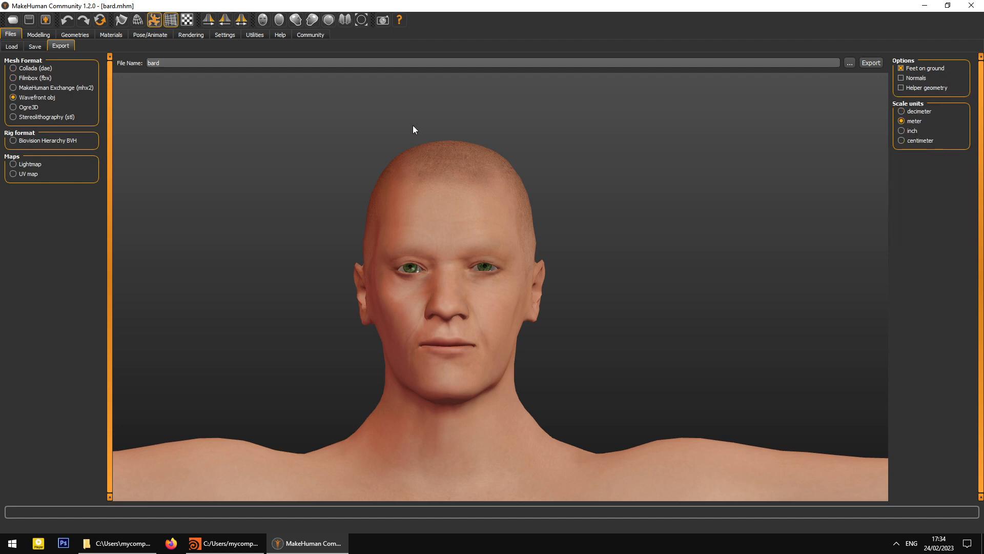
# Export the model as bard_face.obj into the Bard/3D models folder, replacing the existing file.
pyautogui.click(852, 63)
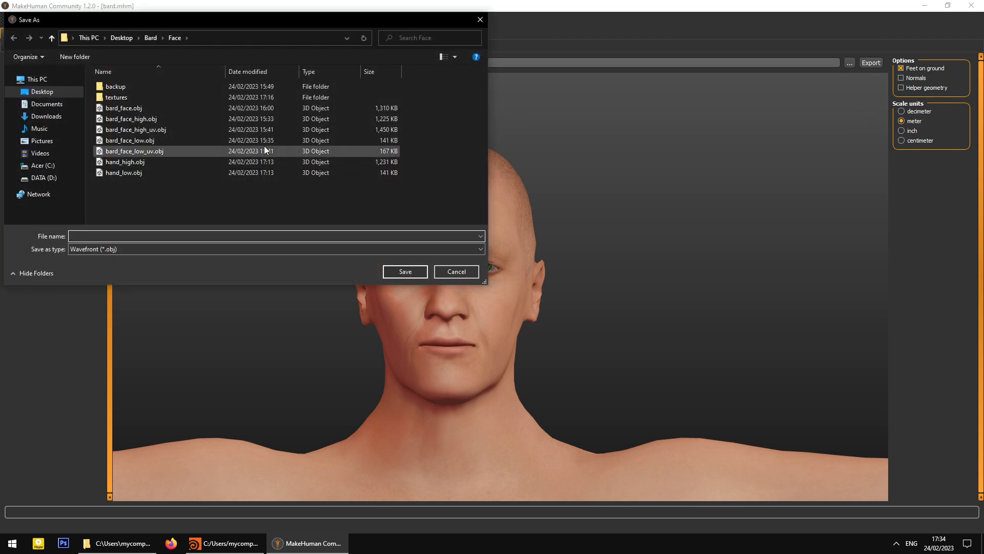
pyautogui.click(155, 39)
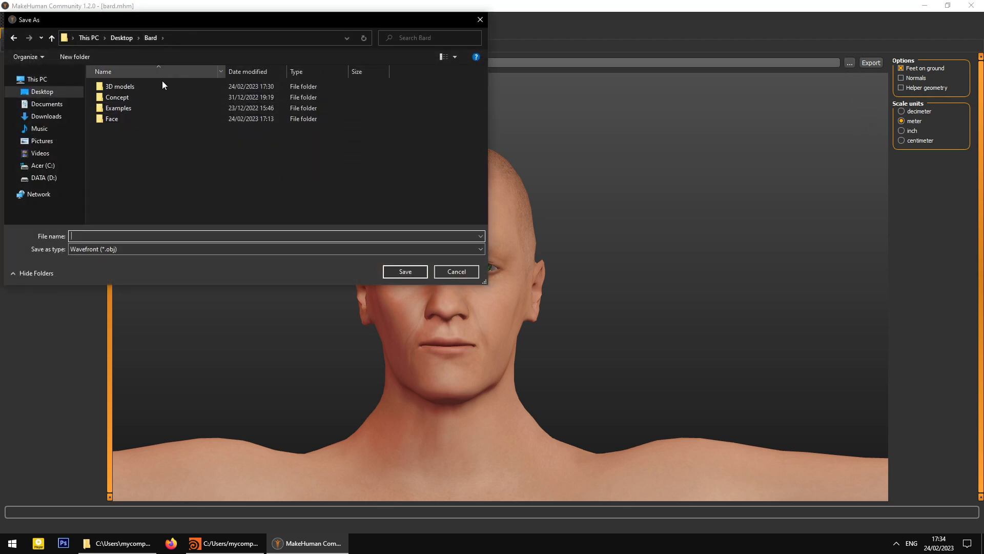
pyautogui.doubleClick(130, 87)
pyautogui.click(164, 87)
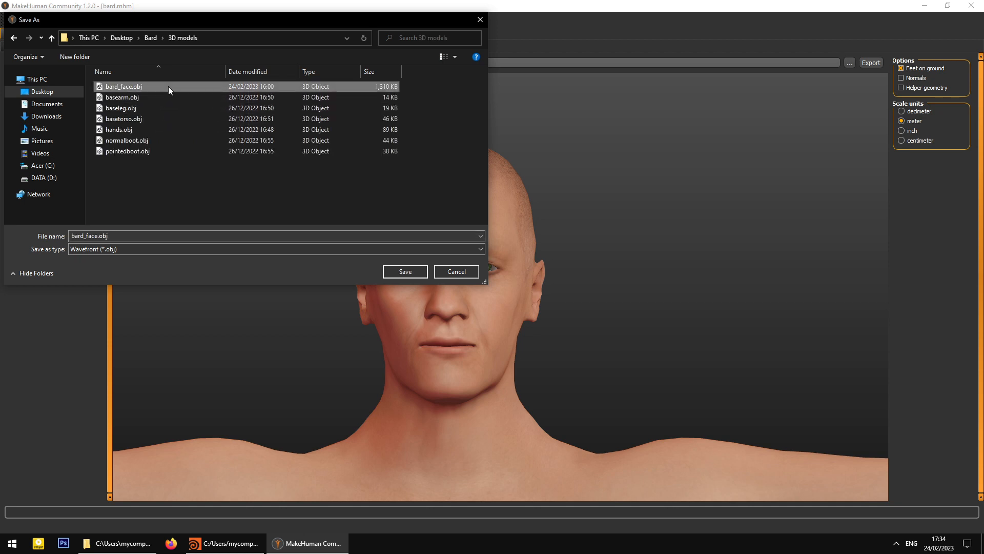
pyautogui.click(406, 274)
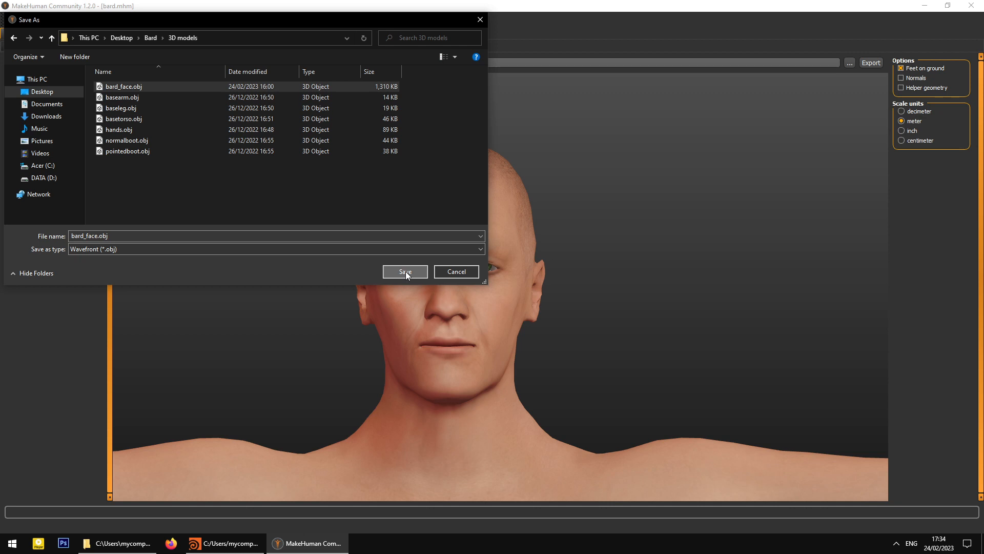
pyautogui.click(405, 271)
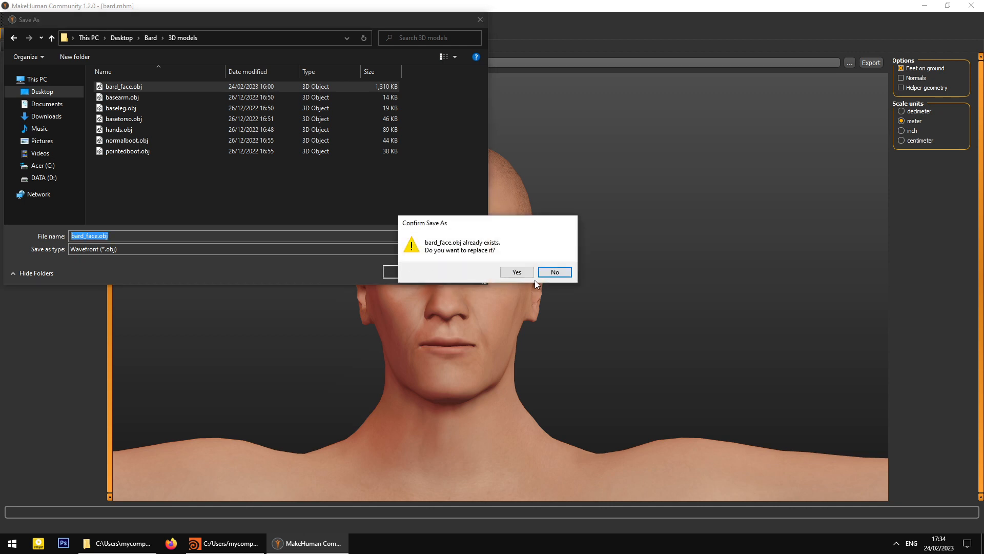
pyautogui.click(516, 272)
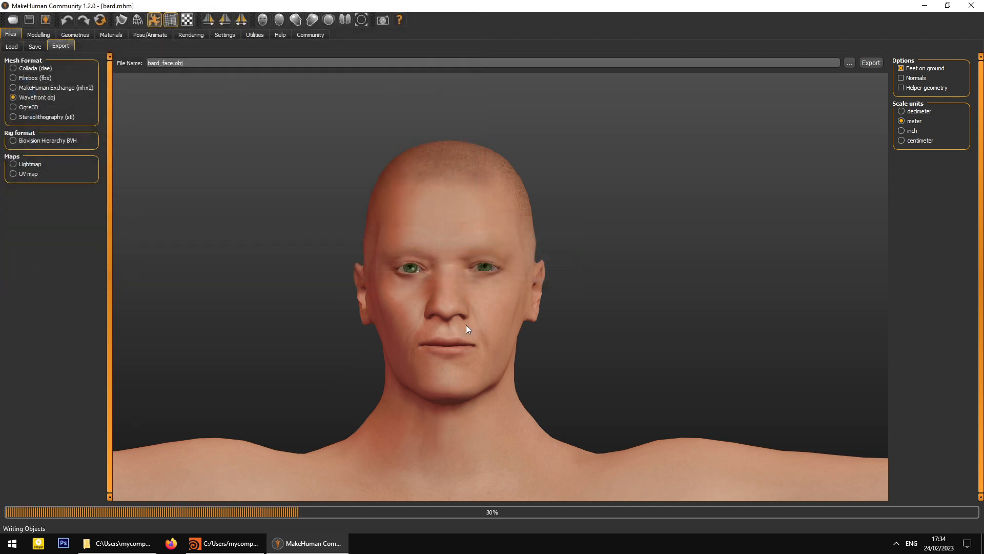
# Close MakeHuman, return to the Houdini scene and reload the bard_face.obj geometry in the file1 node.
pyautogui.moveTo(225, 543)
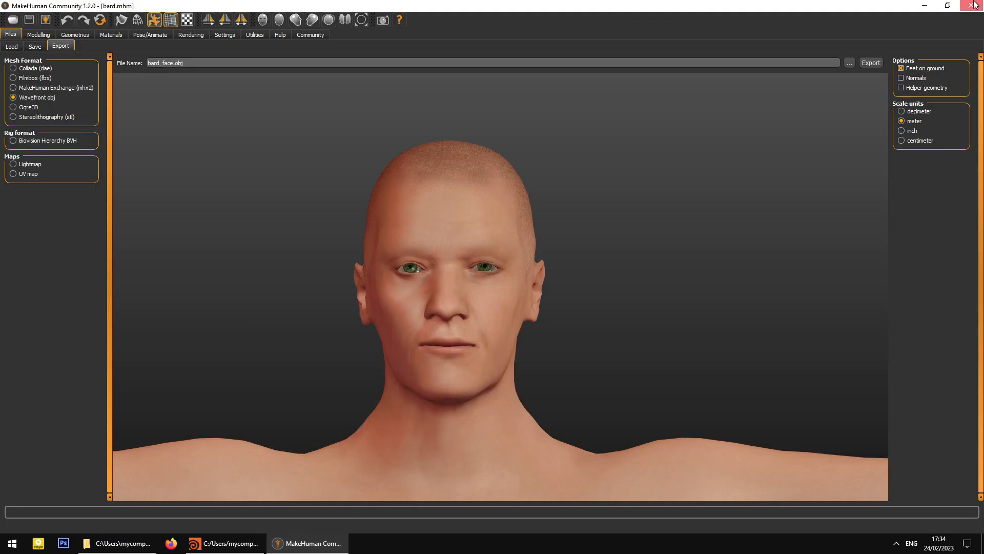
pyautogui.click(972, 5)
pyautogui.click(92, 268)
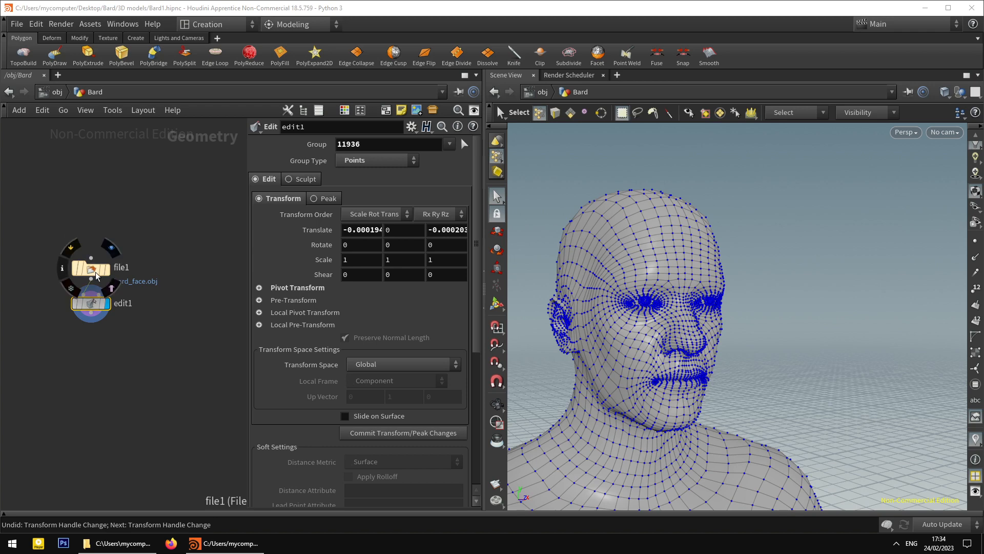
pyautogui.moveTo(94, 273)
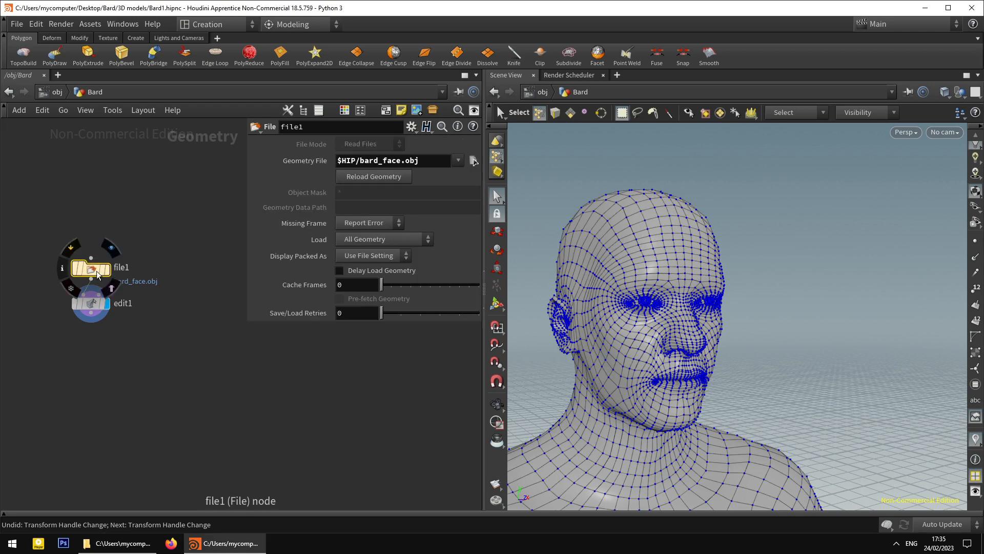
pyautogui.click(383, 177)
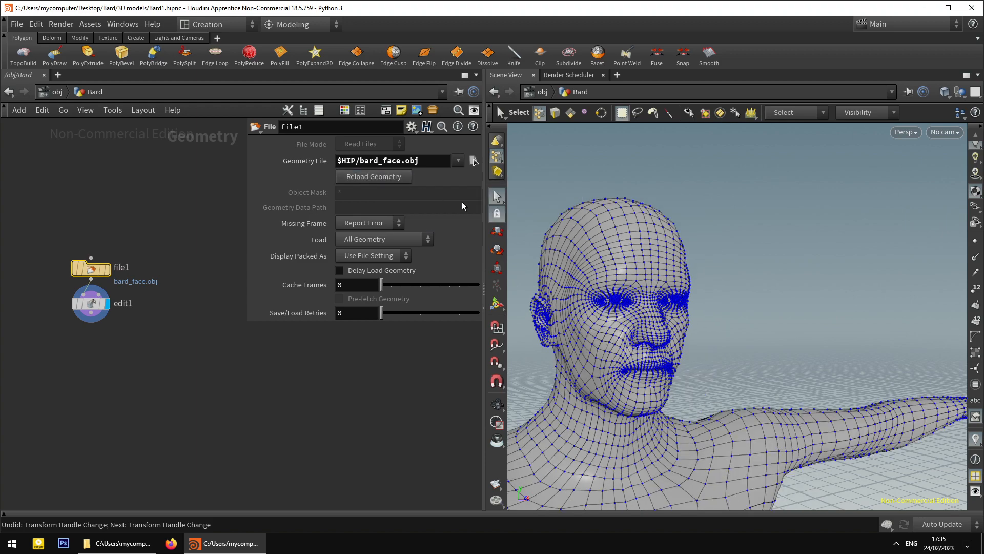
# Make edit1 the current node and switch the viewport selection from points to primitives.
pyautogui.press('Escape')
pyautogui.moveTo(664, 236); pyautogui.dragTo(606, 228)
pyautogui.moveTo(707, 271); pyautogui.dragTo(762, 242, button='middle')
pyautogui.scroll(-2, 762, 242)
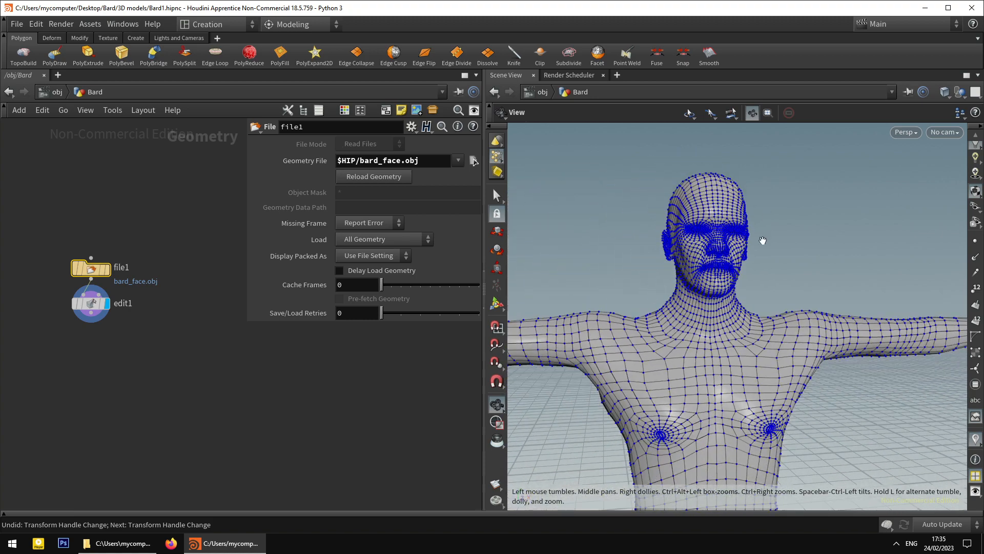
pyautogui.scroll(3, 753, 232)
pyautogui.click(91, 303)
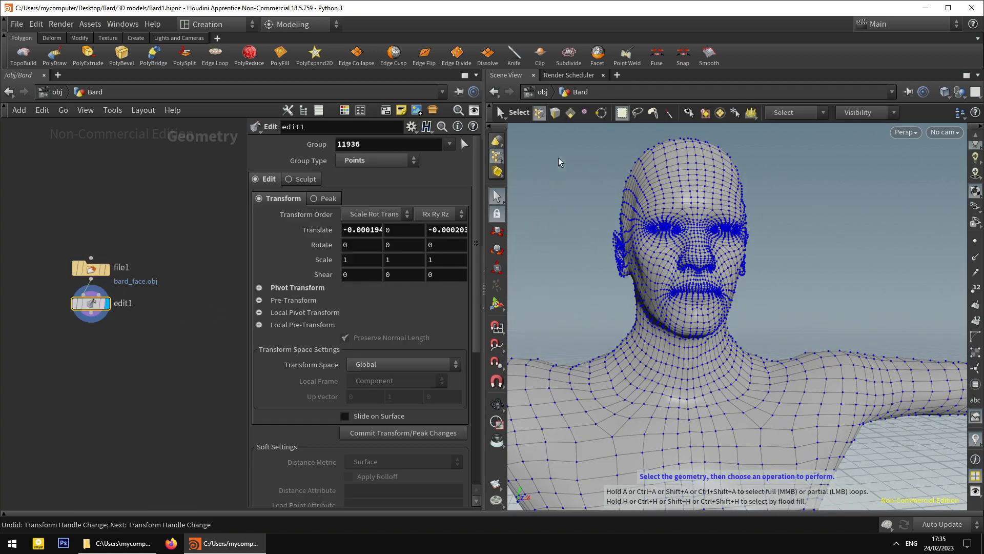
pyautogui.click(571, 113)
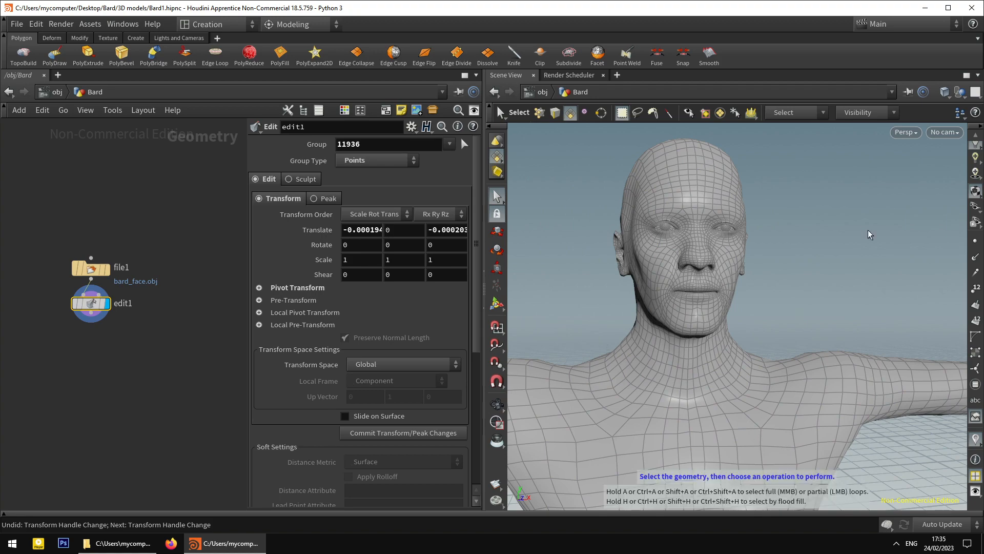
# Examine the reloaded face mesh from several angles, checking the shape of the head and facial features.
pyautogui.press('Escape')
pyautogui.scroll(3, 697, 210)
pyautogui.moveTo(643, 215); pyautogui.dragTo(594, 231)
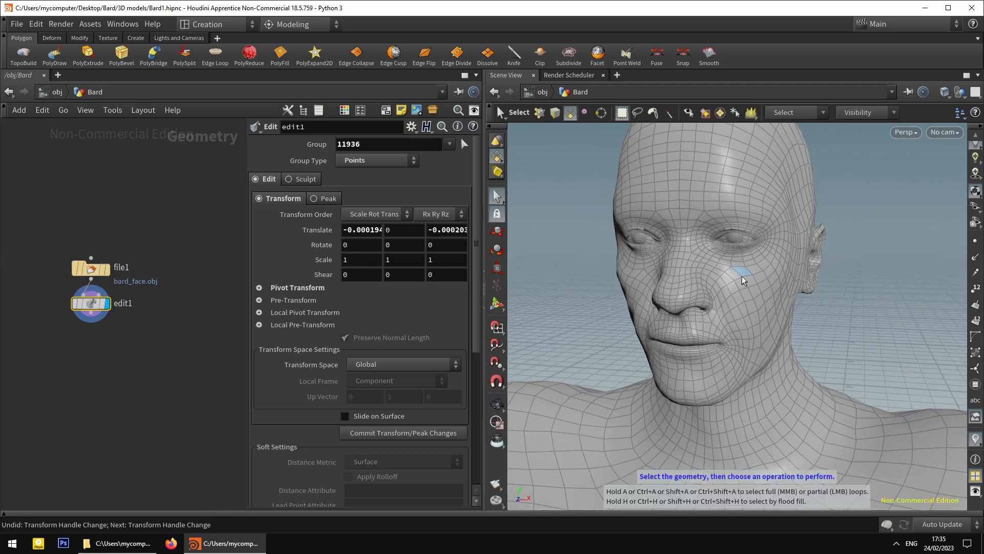
pyautogui.press('space')
pyautogui.moveTo(743, 279); pyautogui.dragTo(765, 262)
pyautogui.scroll(4, 682, 256)
pyautogui.moveTo(672, 255); pyautogui.dragTo(624, 312)
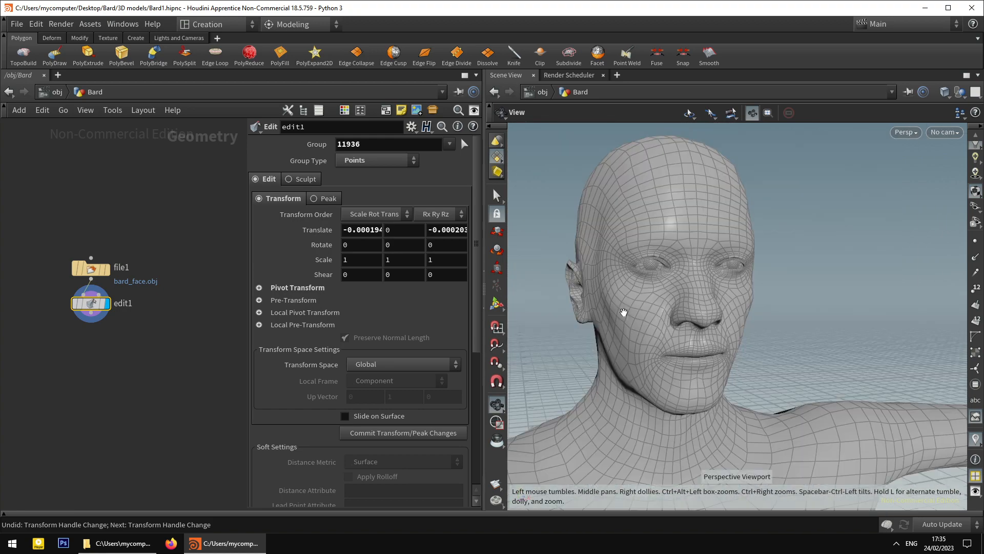
pyautogui.press('s')
pyautogui.press('Escape')
pyautogui.moveTo(669, 300); pyautogui.dragTo(652, 266)
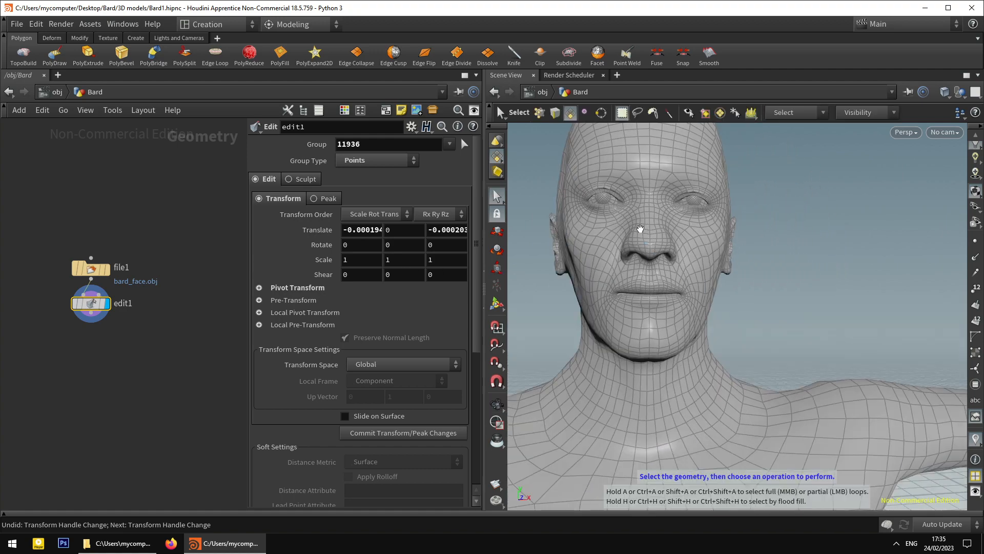
pyautogui.keyDown('alt'); pyautogui.moveTo(639, 231); pyautogui.dragTo(539, 225); pyautogui.keyUp('alt')
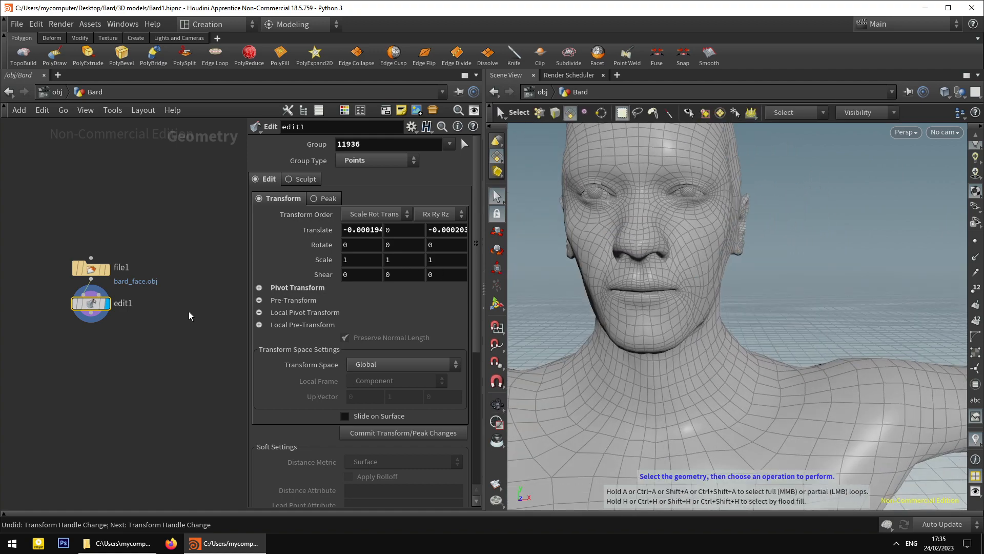
# Add a File node beside file1 in the Bard network and load $HIP/basearm.obj into it.
pyautogui.moveTo(170, 329); pyautogui.dragTo(113, 324, button='middle')
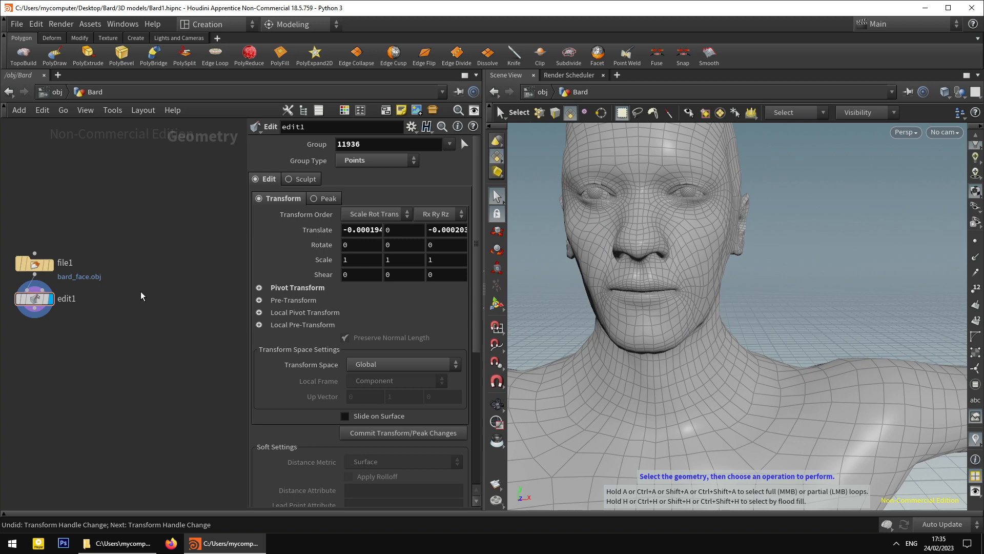
pyautogui.press('Tab')
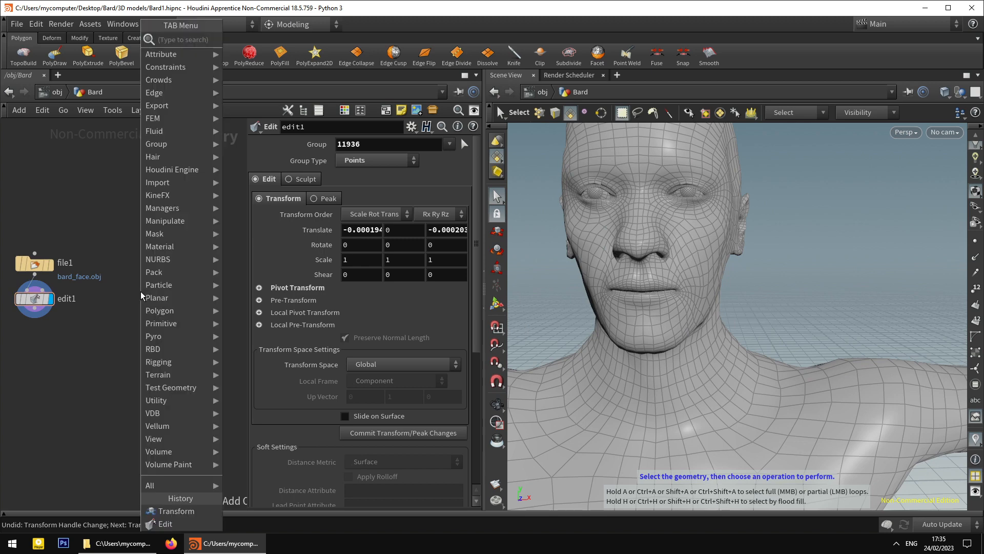
pyautogui.write('file')
pyautogui.press('Return')
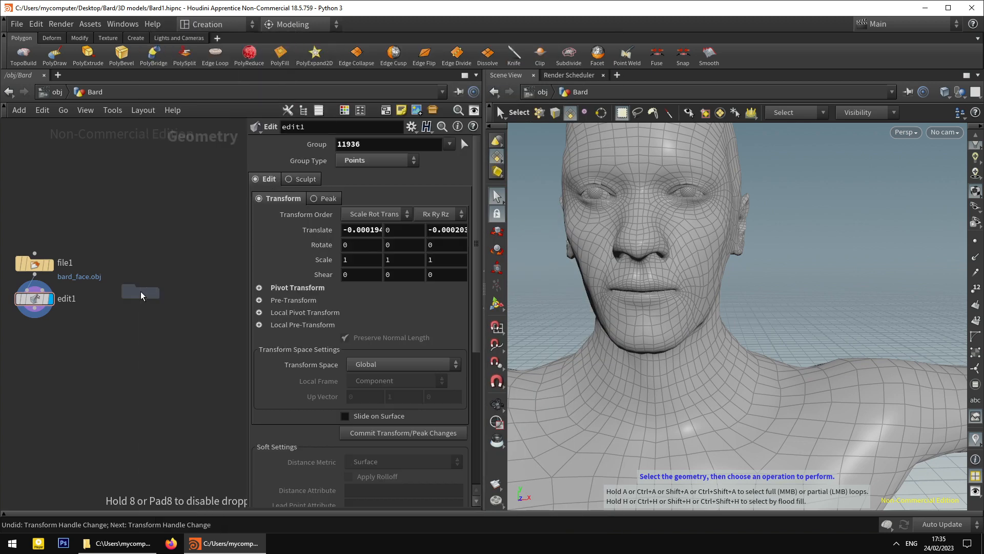
pyautogui.click(153, 268)
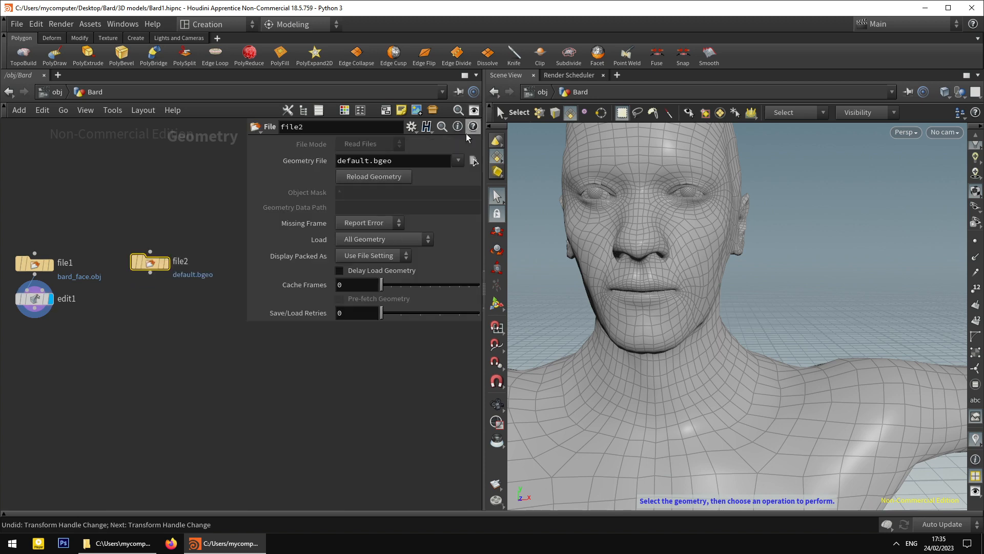
pyautogui.click(469, 160)
pyautogui.click(418, 95)
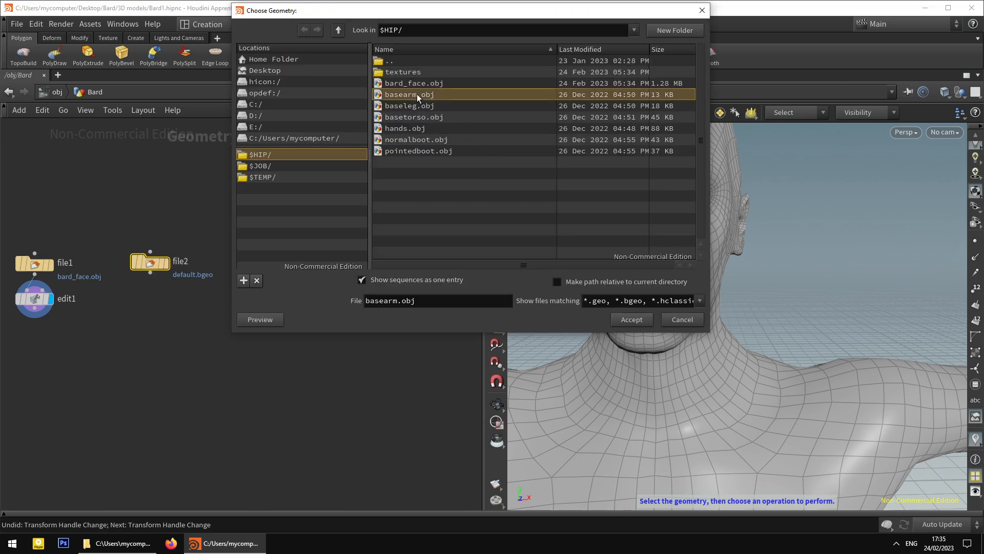
pyautogui.click(634, 320)
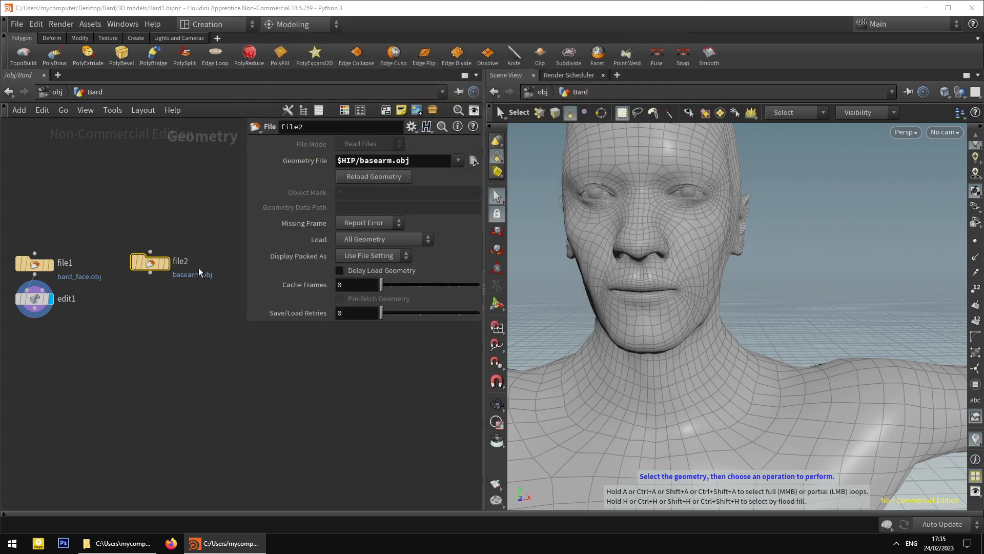
# Display the basearm.obj node's geometry and inspect the arm mesh.
pyautogui.click(169, 269)
pyautogui.press('space')
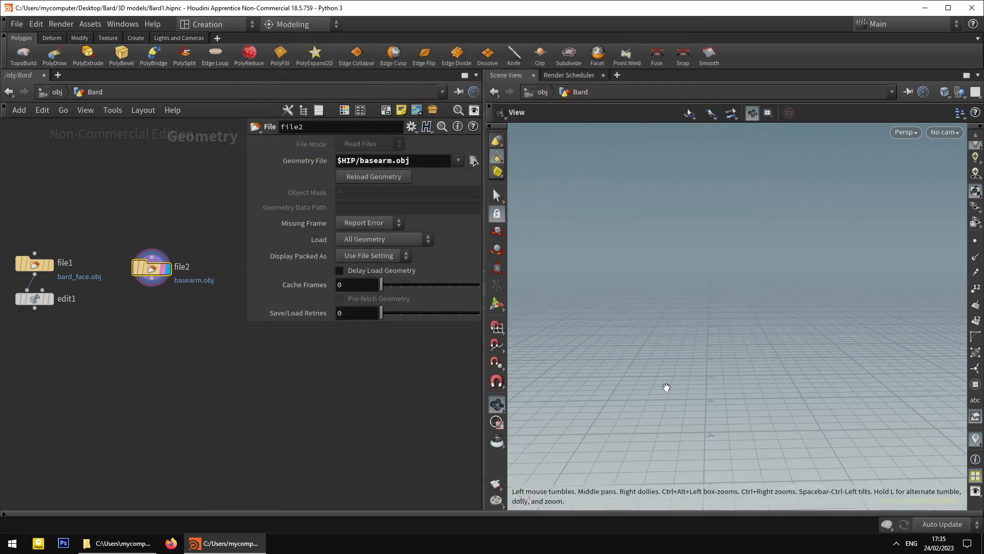
pyautogui.moveTo(663, 387); pyautogui.dragTo(694, 331, button='right')
pyautogui.moveTo(694, 330); pyautogui.dragTo(681, 352)
pyautogui.moveTo(681, 351); pyautogui.dragTo(677, 341, button='right')
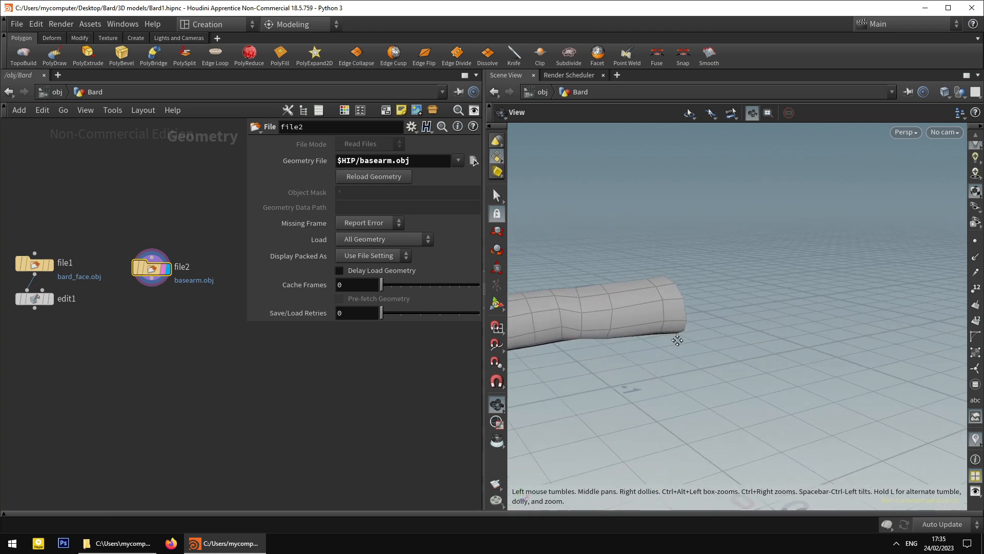
pyautogui.moveTo(677, 341); pyautogui.dragTo(730, 333)
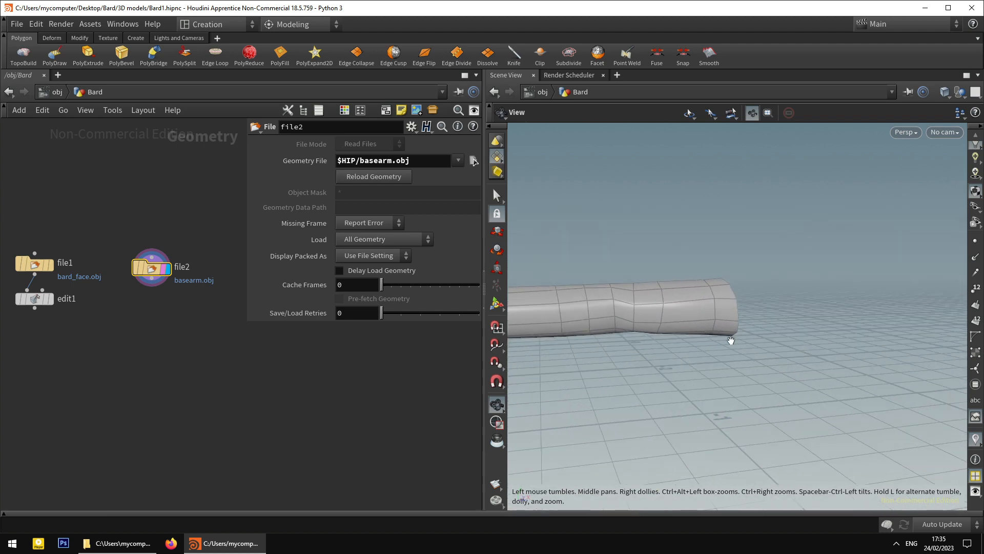
pyautogui.press('s')
# Add another File node beside the basearm.obj node and load $HIP/baseleg.obj into it.
pyautogui.moveTo(185, 314); pyautogui.dragTo(159, 326, button='middle')
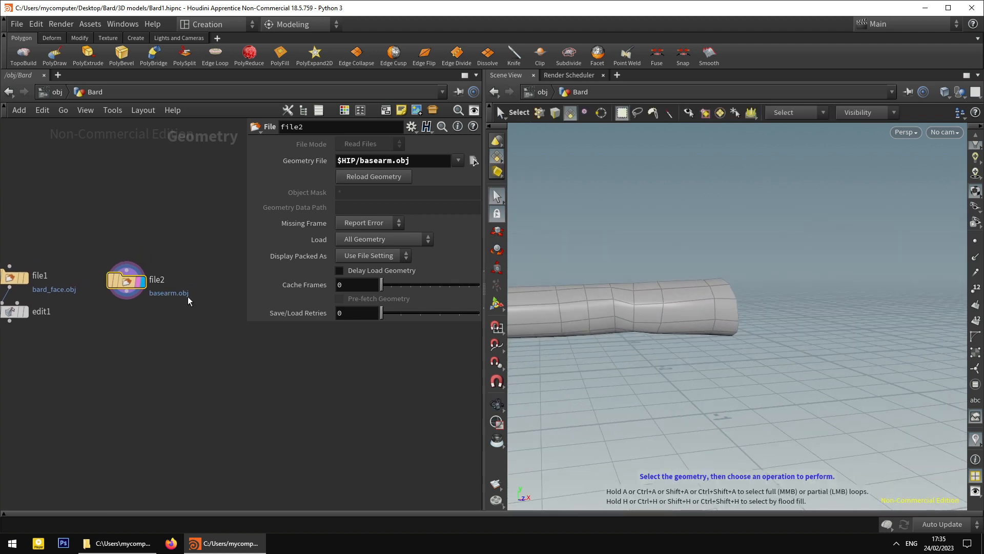
pyautogui.press('Tab')
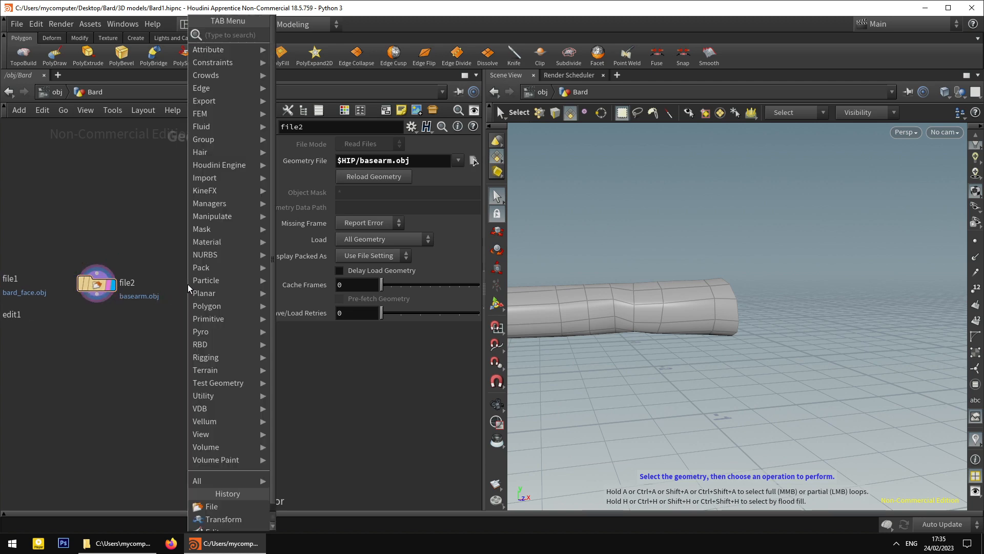
pyautogui.write('file')
pyautogui.press('Return')
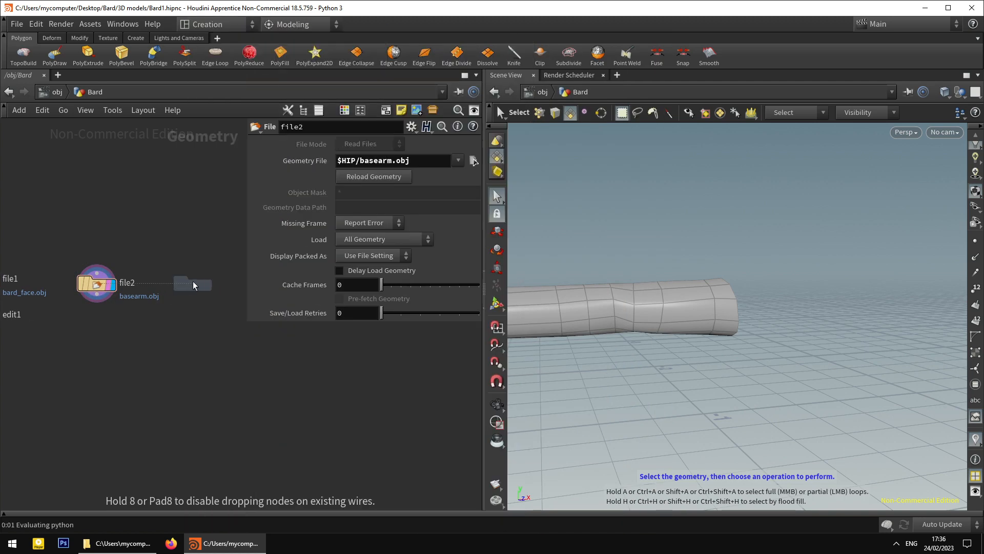
pyautogui.click(192, 281)
pyautogui.press('Escape')
pyautogui.moveTo(710, 309); pyautogui.dragTo(642, 345)
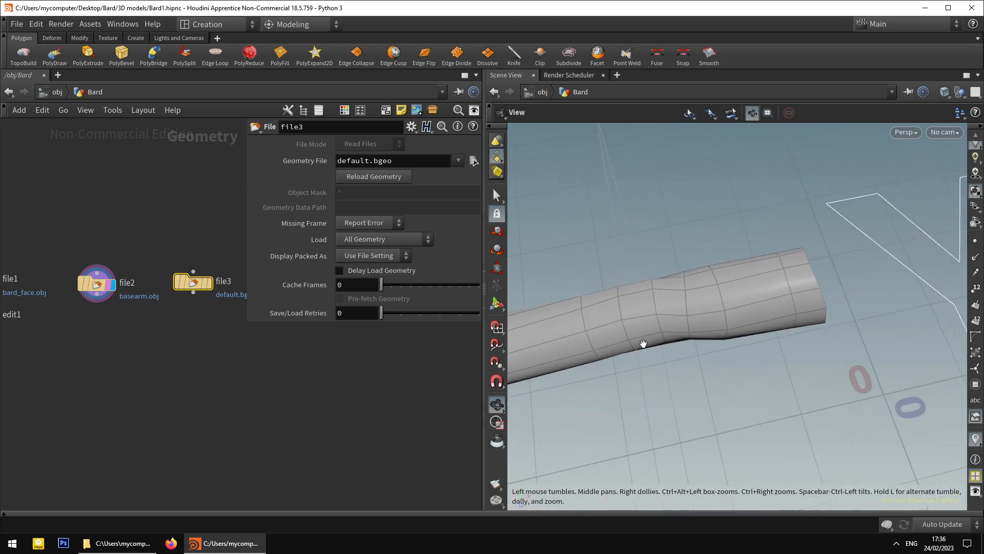
pyautogui.press('s')
pyautogui.click(473, 160)
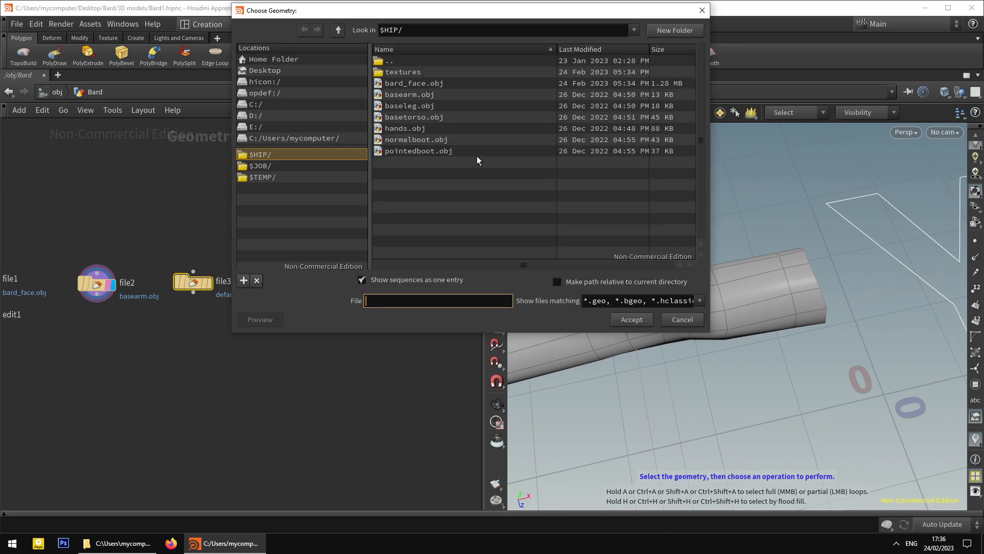
pyautogui.click(427, 106)
pyautogui.click(641, 319)
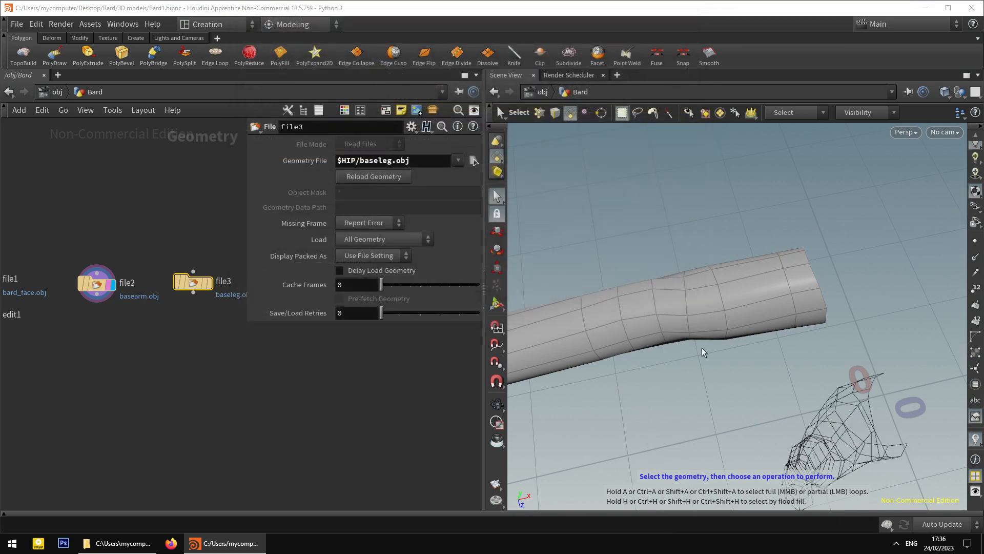
# Display the baseleg.obj node's geometry and inspect the leg mesh around the hip and thigh.
pyautogui.click(209, 283)
pyautogui.press('space')
pyautogui.moveTo(878, 408); pyautogui.dragTo(771, 294)
pyautogui.moveTo(771, 295); pyautogui.dragTo(684, 381, button='right')
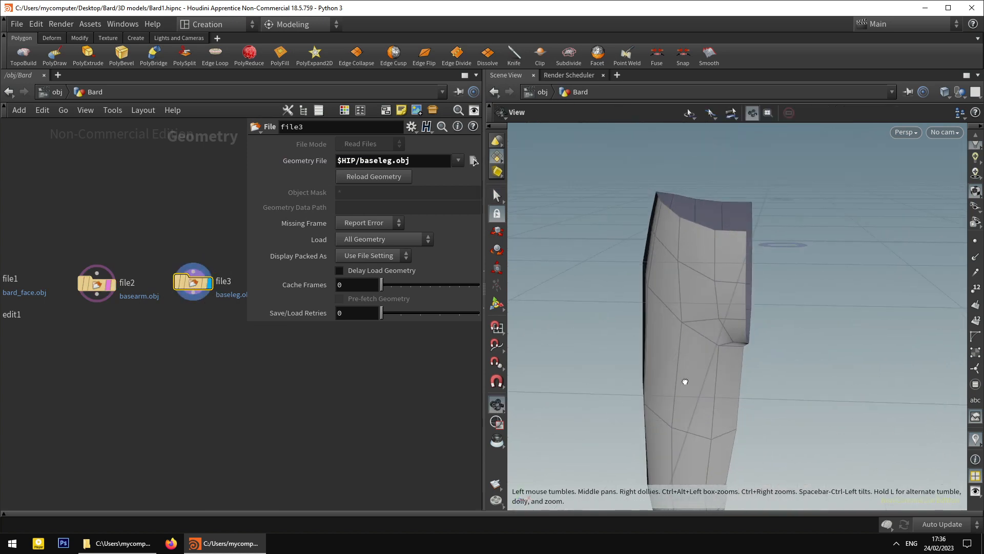
pyautogui.moveTo(685, 382); pyautogui.dragTo(688, 407)
pyautogui.moveTo(688, 407); pyautogui.dragTo(734, 343, button='middle')
pyautogui.moveTo(734, 342); pyautogui.dragTo(677, 279)
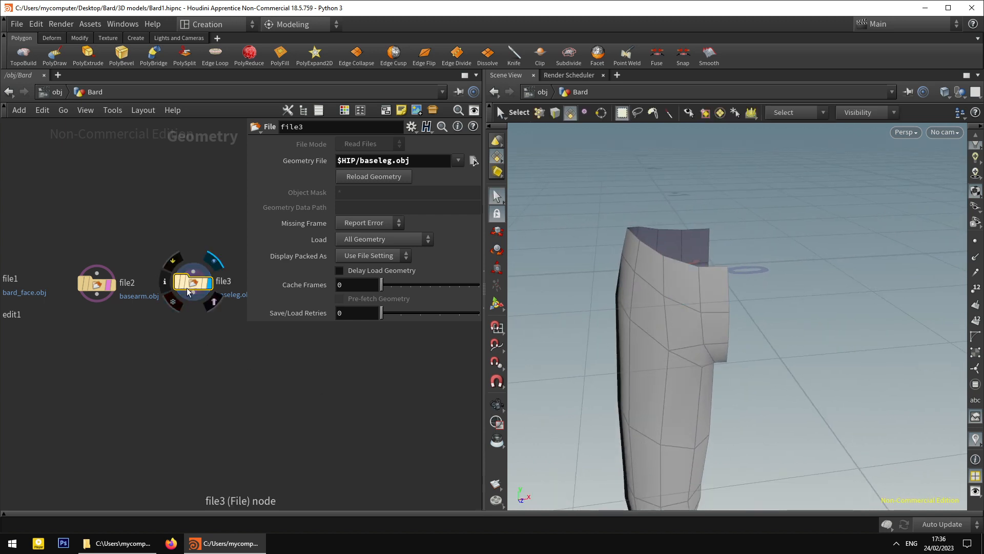
# Add a Divide node below the baseleg.obj file node and display its output.
pyautogui.press('Tab')
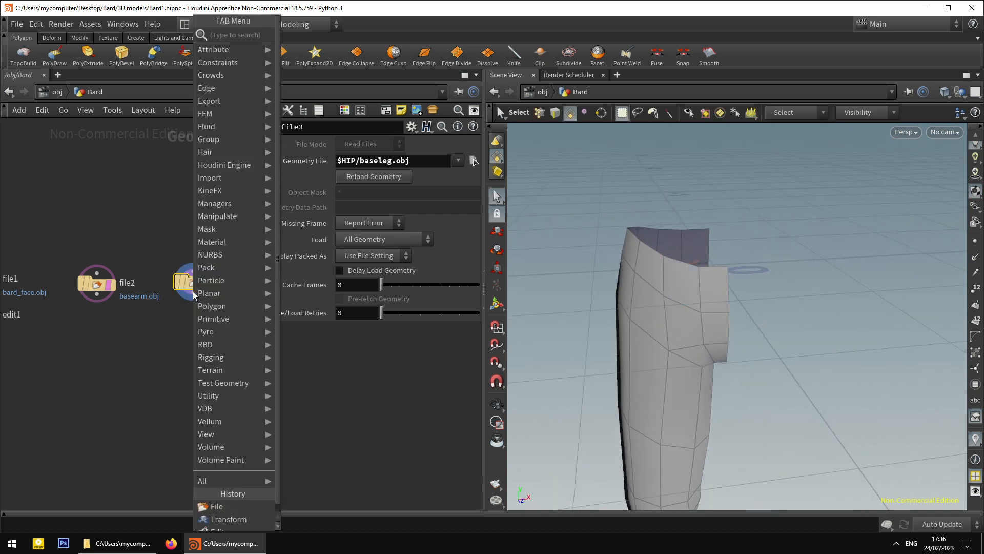
pyautogui.write('divi')
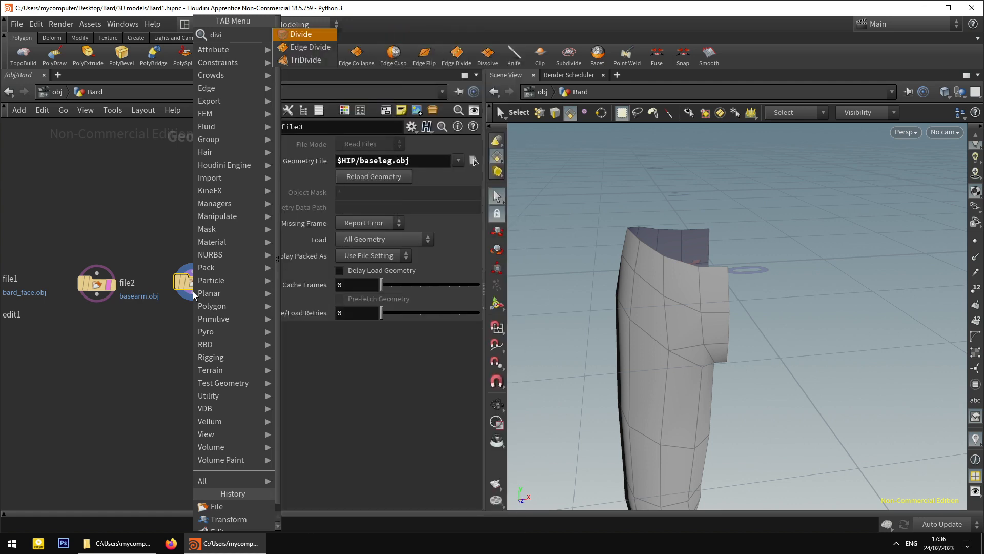
pyautogui.press('Return')
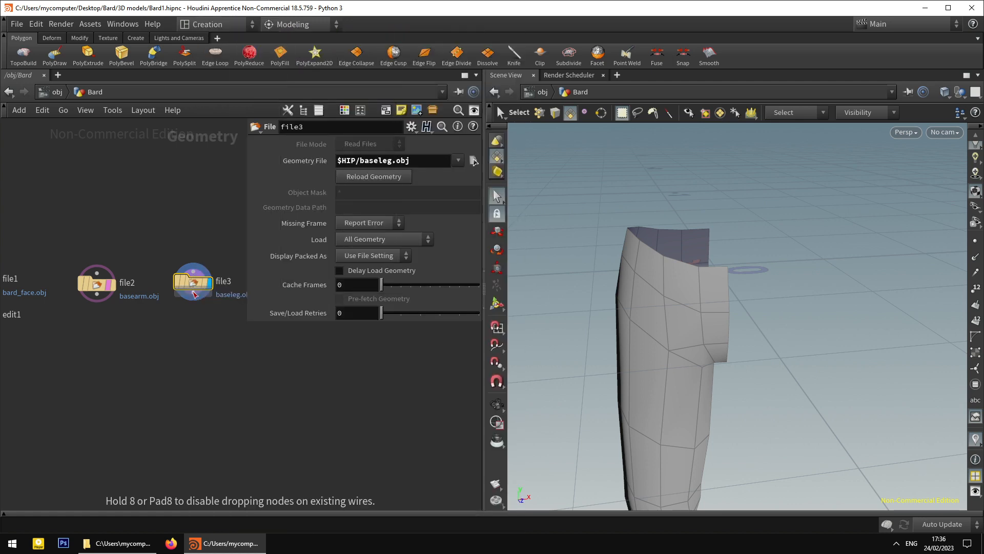
pyautogui.click(194, 321)
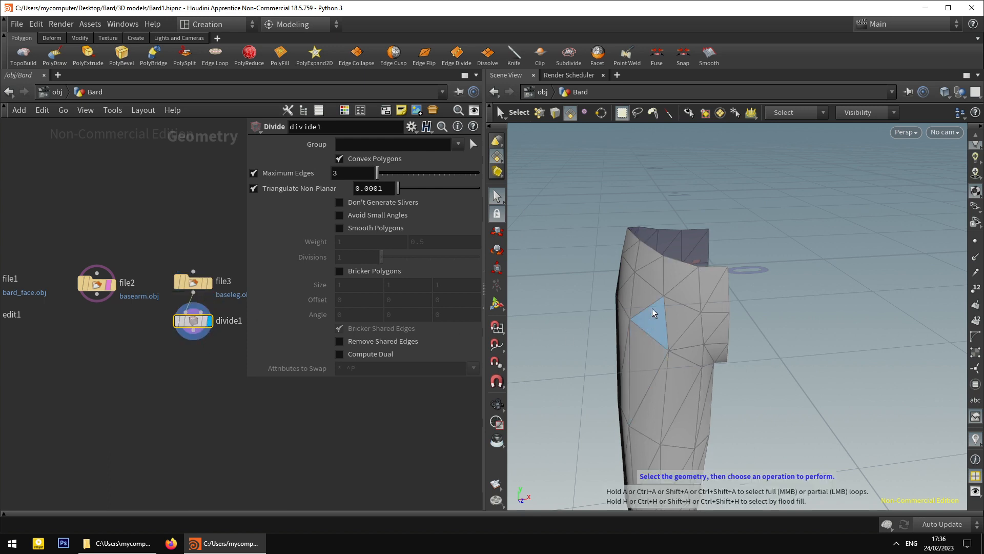
# Switch the selection mode to edges and start the Edge Loop tool on the divided leg mesh.
pyautogui.press('Escape')
pyautogui.moveTo(676, 278); pyautogui.dragTo(696, 246)
pyautogui.press('s')
pyautogui.click(554, 114)
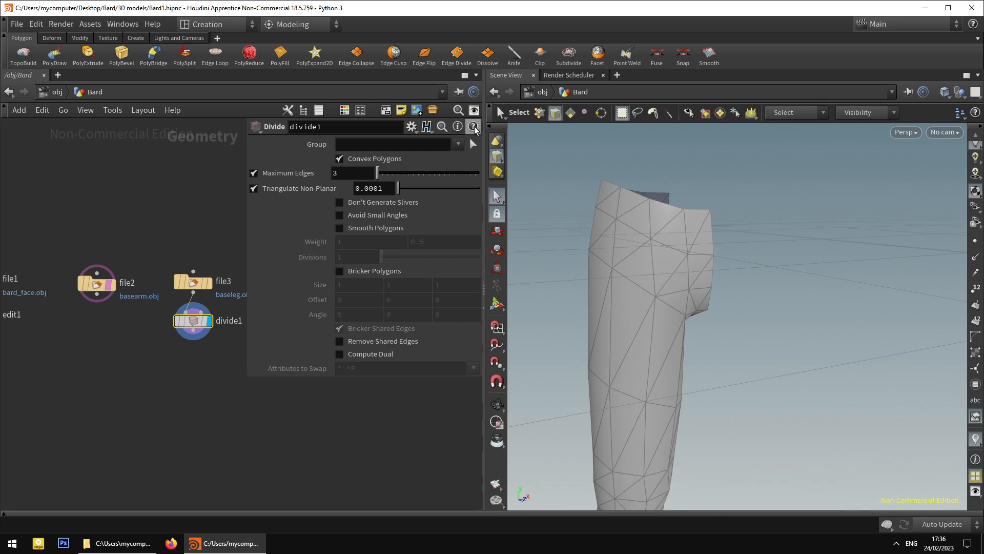
pyautogui.click(228, 61)
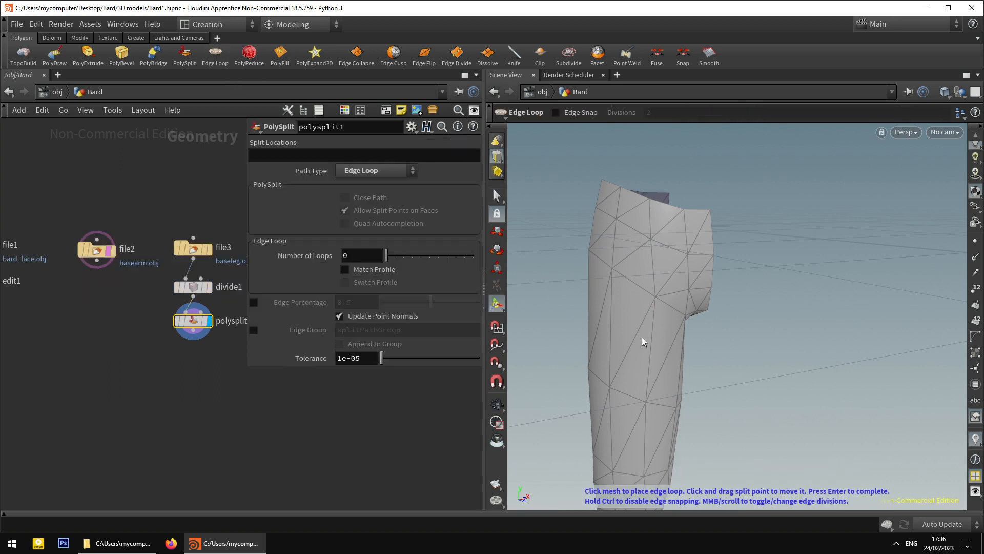
# Delete the Divide and PolySplit nodes below the baseleg.obj file node and inspect the original leg mesh.
pyautogui.moveTo(199, 291); pyautogui.dragTo(226, 342)
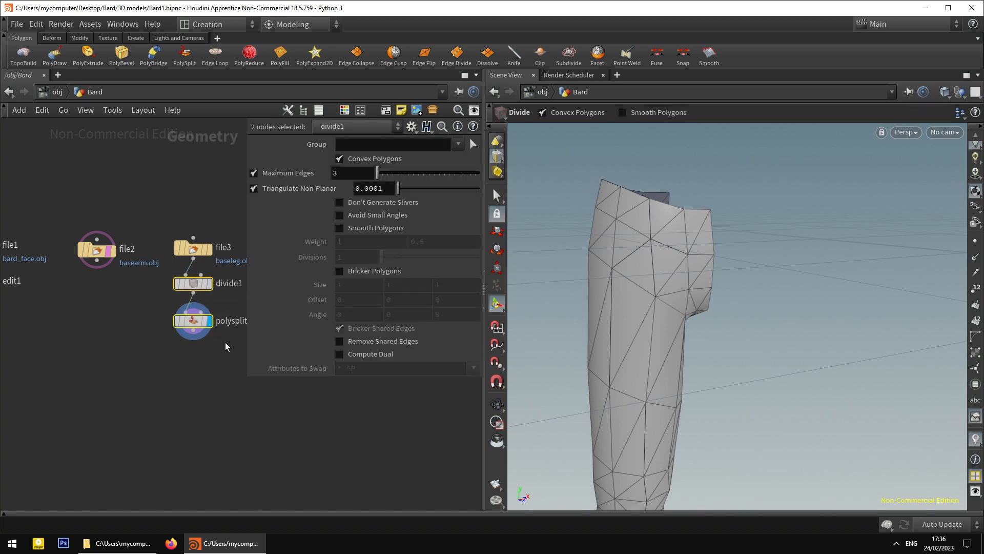
pyautogui.press('Delete')
pyautogui.click(123, 264)
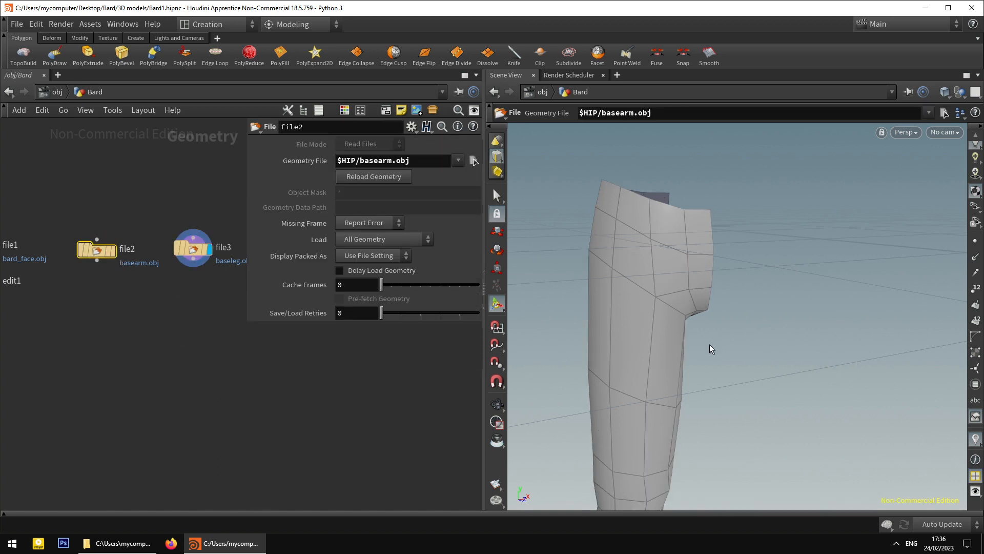
pyautogui.keyDown('alt'); pyautogui.moveTo(702, 296); pyautogui.dragTo(580, 341); pyautogui.keyUp('alt')
pyautogui.keyDown('alt'); pyautogui.moveTo(684, 378); pyautogui.dragTo(656, 316, button='middle'); pyautogui.keyUp('alt')
pyautogui.moveTo(656, 316)
pyautogui.keyDown('alt'); pyautogui.mouseDown()
pyautogui.moveTo(712, 356)
pyautogui.moveTo(696, 318)
pyautogui.moveTo(539, 316)
pyautogui.moveTo(579, 308)
pyautogui.moveTo(665, 319)
pyautogui.mouseUp(); pyautogui.keyUp('alt')
pyautogui.keyDown('alt'); pyautogui.moveTo(664, 318); pyautogui.dragTo(645, 412, button='middle'); pyautogui.keyUp('alt')
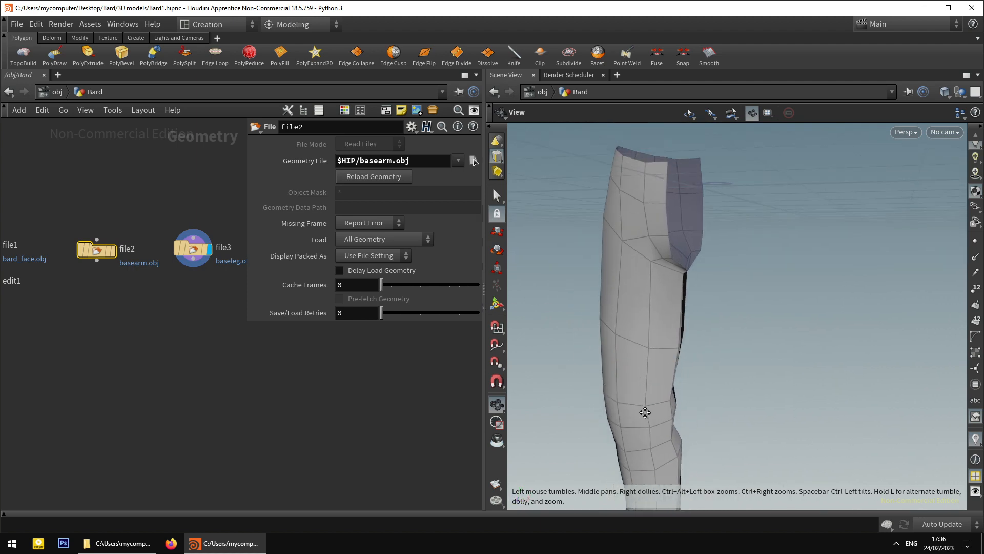
pyautogui.keyDown('alt'); pyautogui.moveTo(645, 412); pyautogui.dragTo(723, 400); pyautogui.keyUp('alt')
# Add a File node beside the baseleg.obj node and load $HIP/basetorso.obj into it.
pyautogui.moveTo(214, 290); pyautogui.dragTo(145, 343, button='middle')
pyautogui.press('Tab')
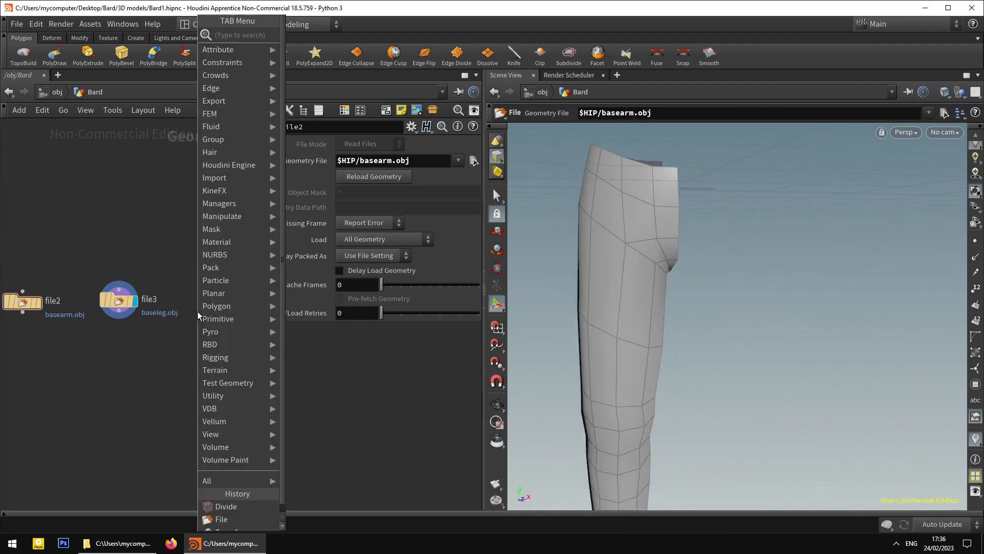
pyautogui.write('file')
pyautogui.press('Return')
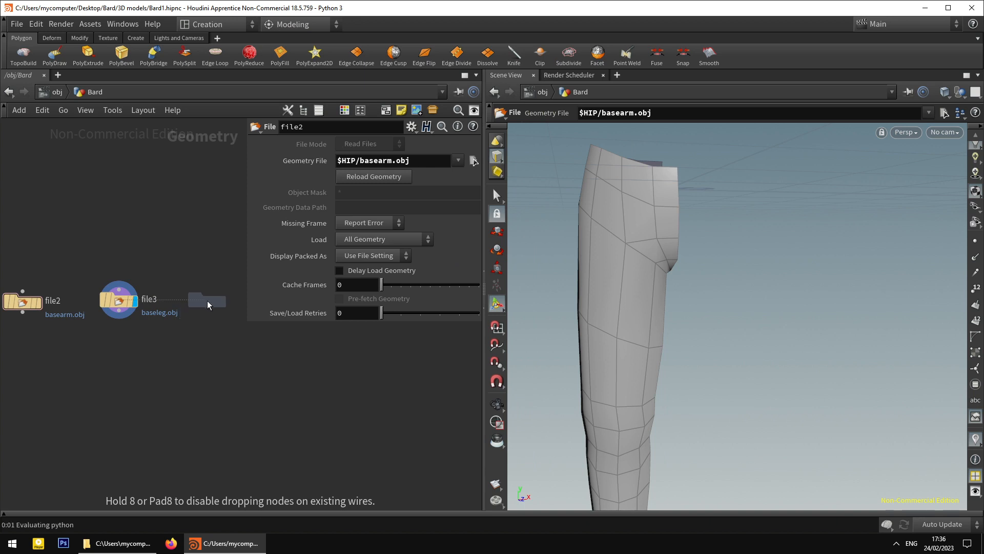
pyautogui.click(207, 301)
pyautogui.moveTo(215, 299); pyautogui.dragTo(217, 301)
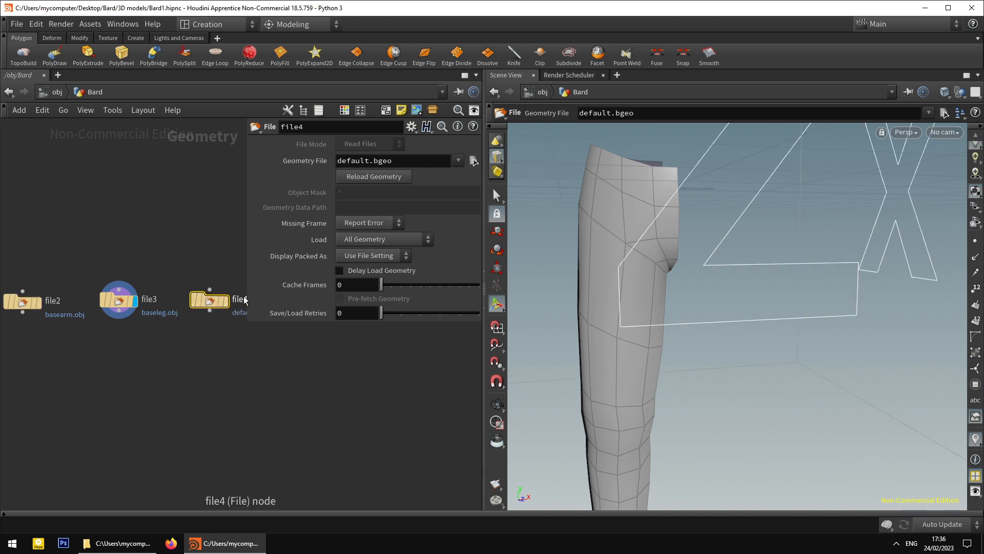
pyautogui.click(474, 161)
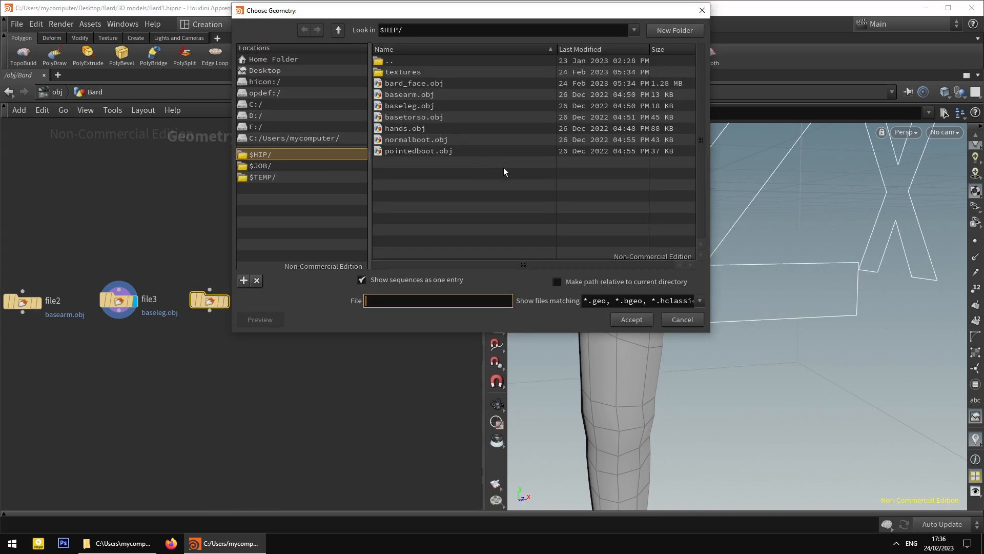
pyautogui.click(429, 120)
pyautogui.click(631, 321)
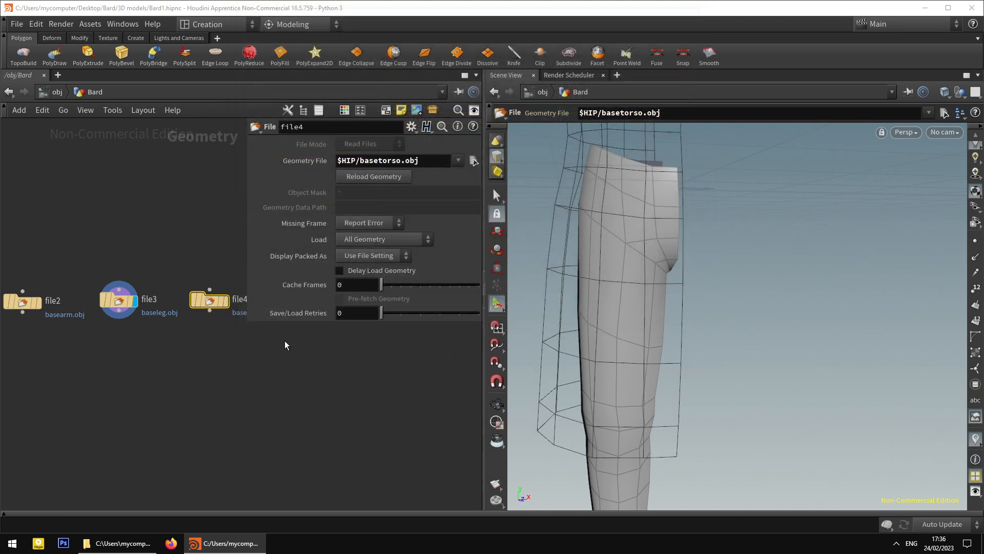
# Display the basetorso.obj node's geometry and inspect the torso mesh around the shoulder and sleeve.
pyautogui.keyDown('alt'); pyautogui.moveTo(767, 277); pyautogui.dragTo(643, 338); pyautogui.keyUp('alt')
pyautogui.keyDown('alt'); pyautogui.moveTo(643, 339); pyautogui.dragTo(648, 415, button='middle'); pyautogui.keyUp('alt')
pyautogui.keyDown('alt'); pyautogui.moveTo(648, 414); pyautogui.dragTo(684, 404); pyautogui.keyUp('alt')
# Add another File node beside the basetorso.obj node.
pyautogui.moveTo(267, 354); pyautogui.dragTo(175, 370, button='middle')
pyautogui.press('Tab')
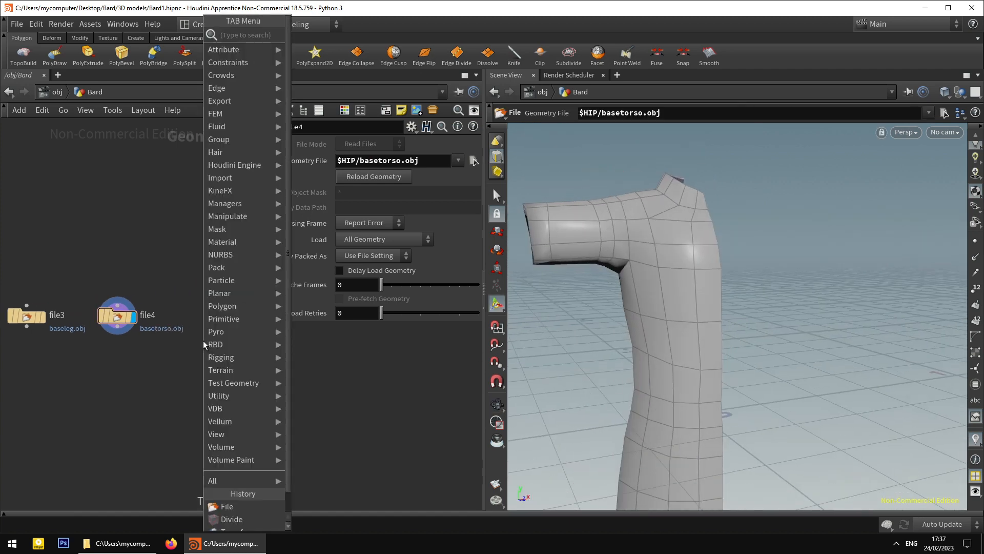
pyautogui.write('file')
pyautogui.press('Return')
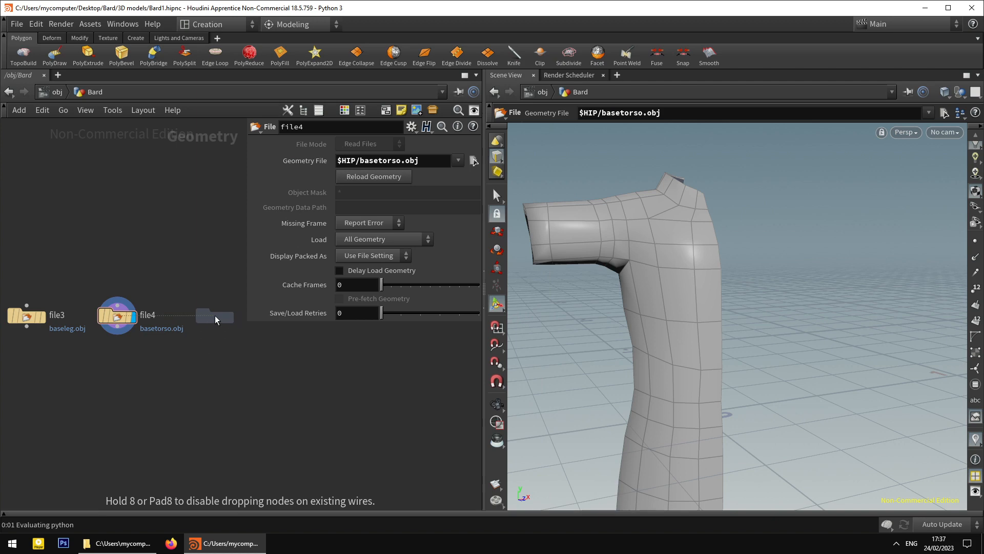
pyautogui.click(214, 315)
# Browse the 3D models and Face folders for a hand model to load into the new File node.
pyautogui.click(475, 162)
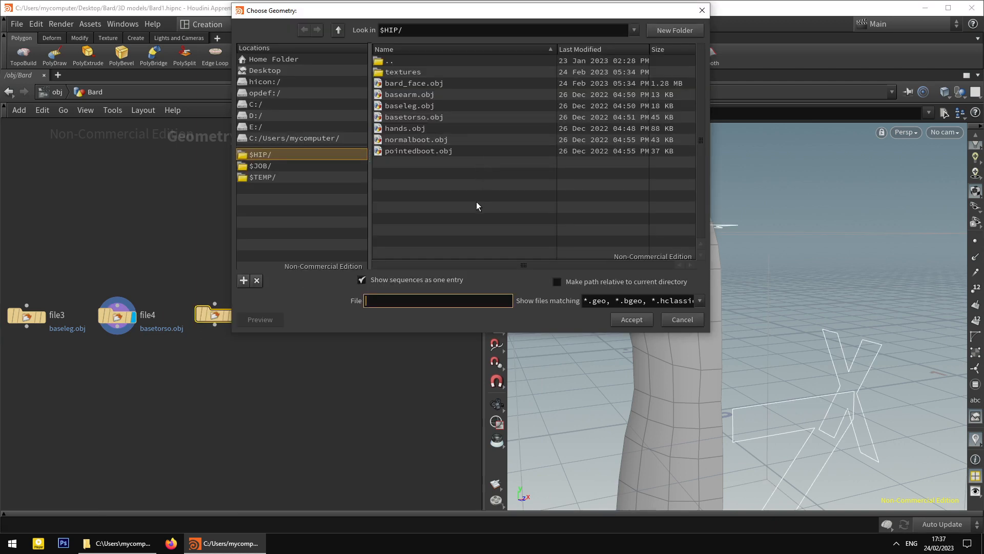
pyautogui.click(432, 129)
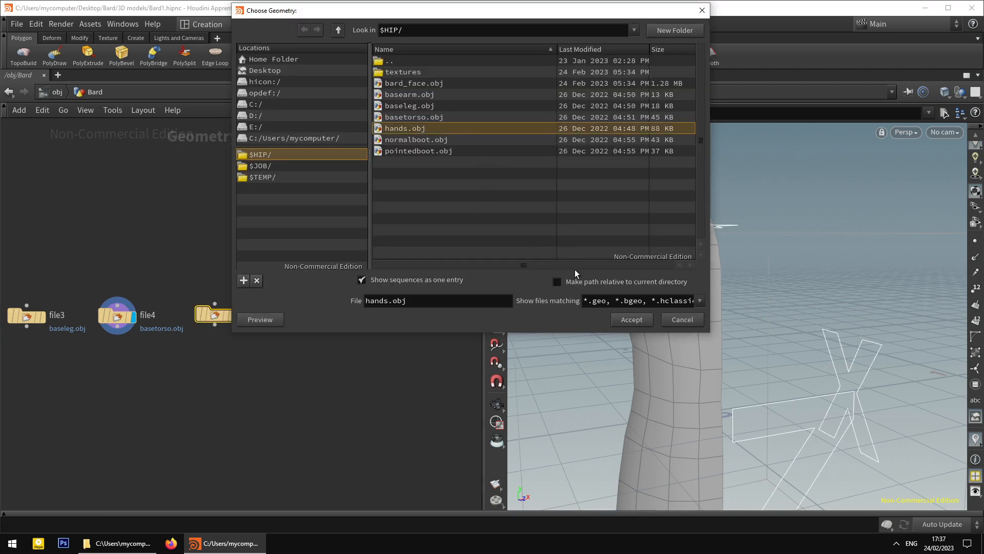
pyautogui.click(420, 142)
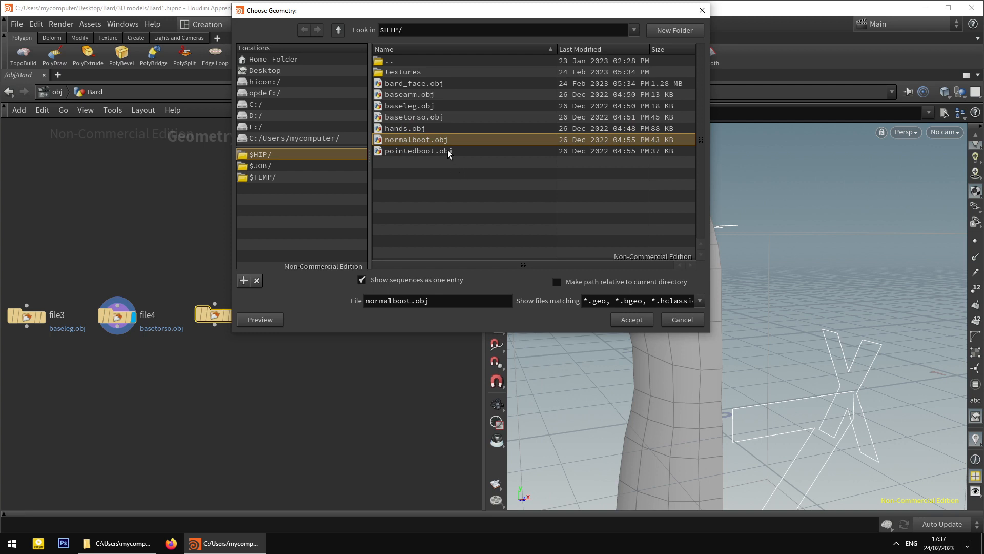
pyautogui.click(435, 133)
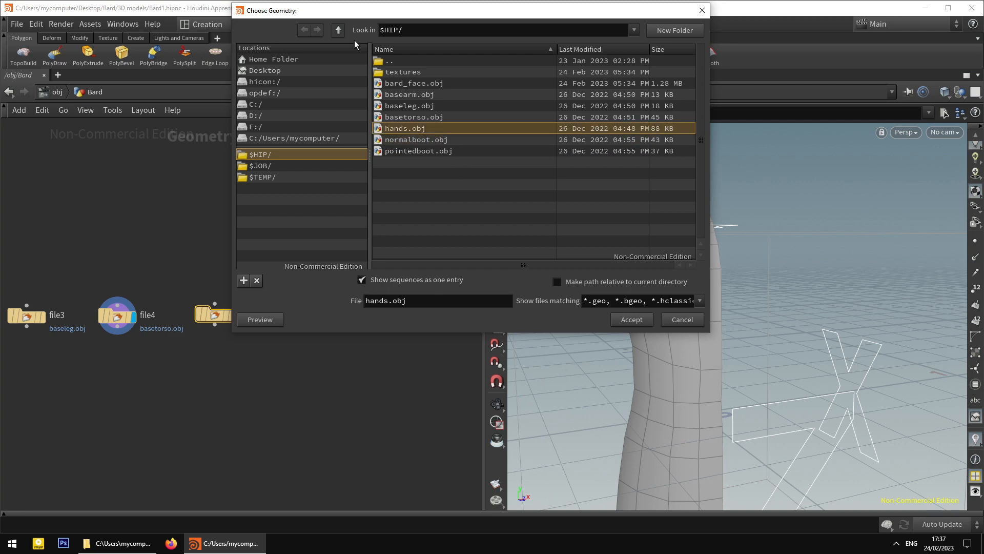
pyautogui.click(338, 31)
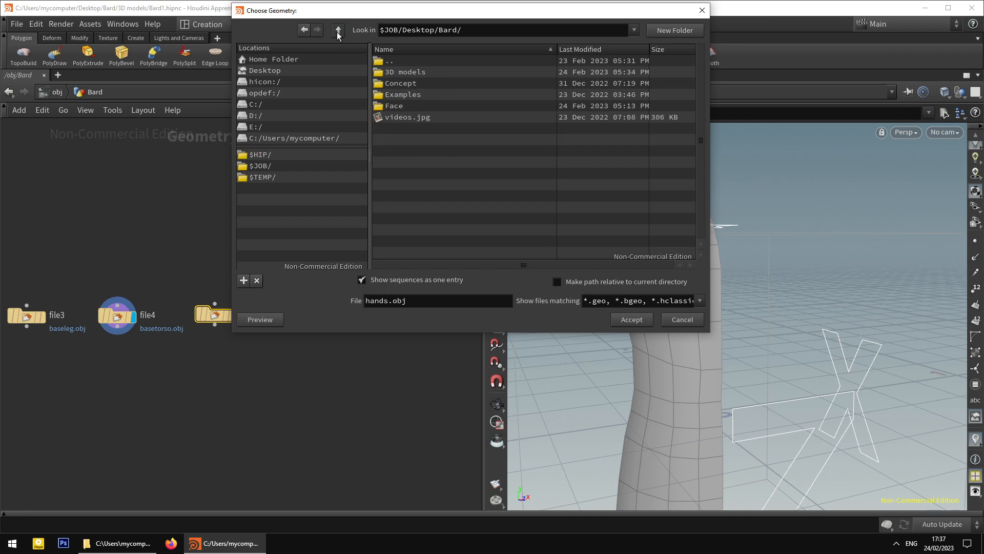
pyautogui.doubleClick(407, 106)
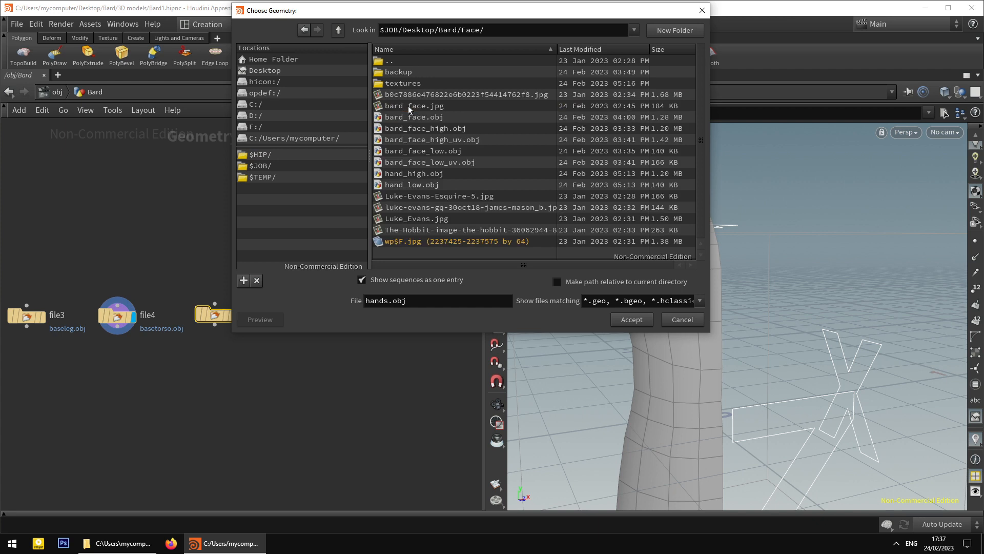
pyautogui.click(422, 176)
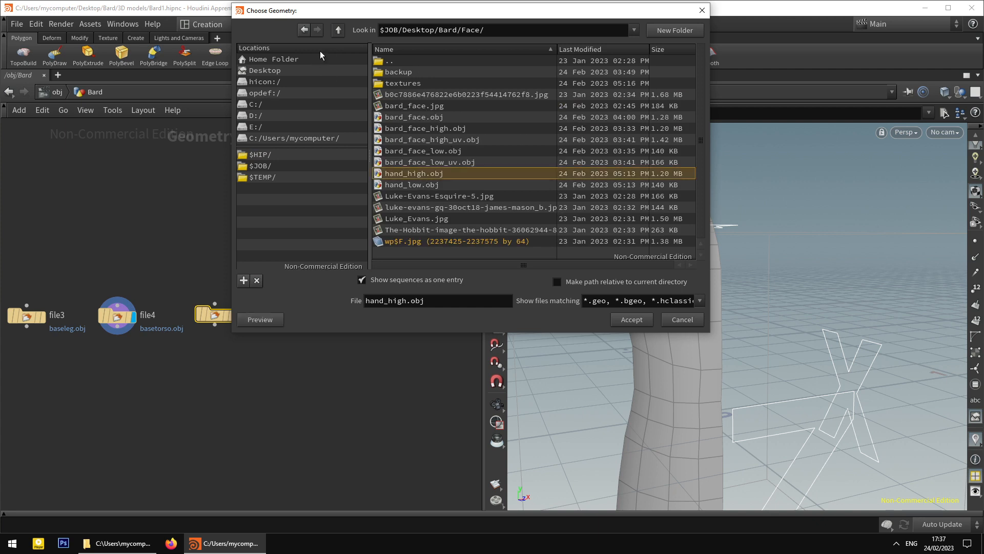
pyautogui.click(338, 31)
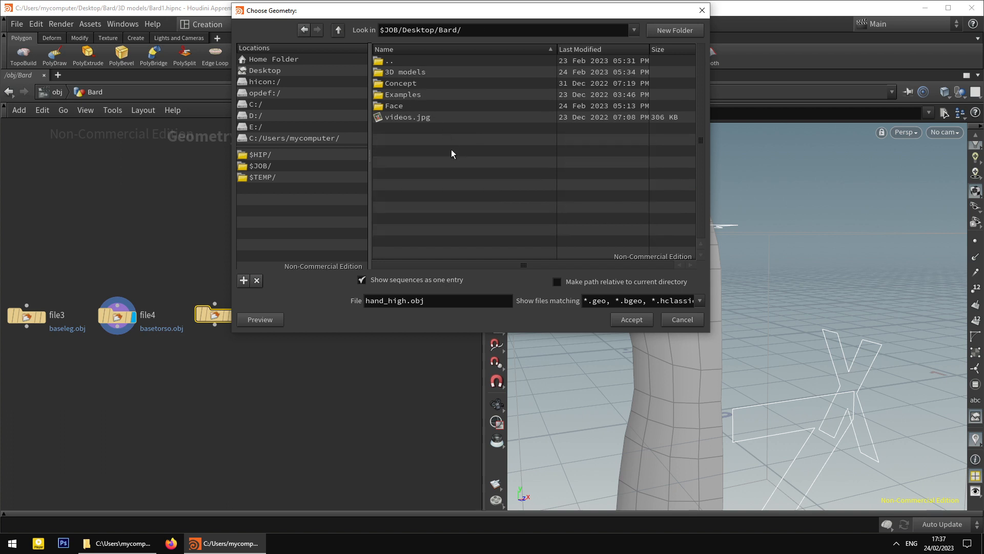
pyautogui.doubleClick(410, 73)
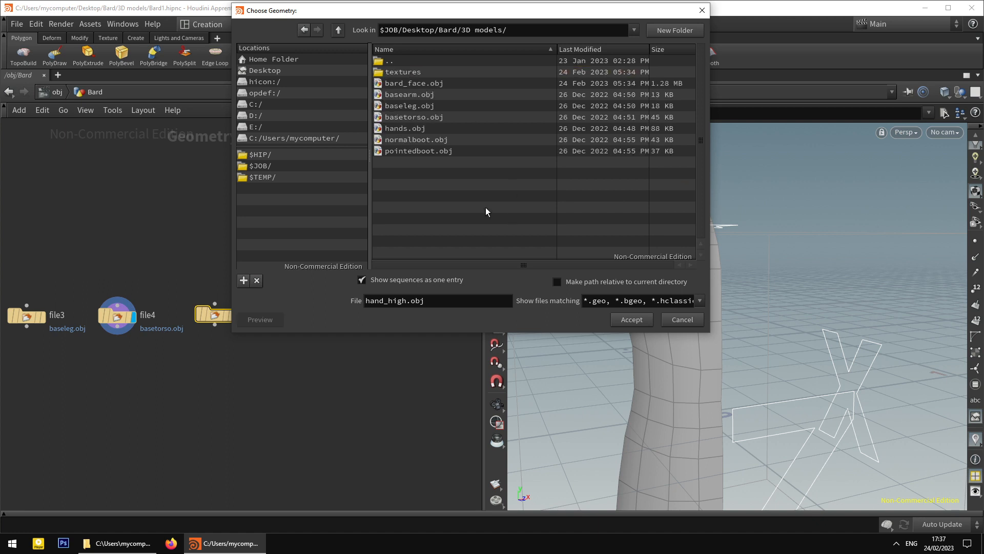
pyautogui.click(430, 225)
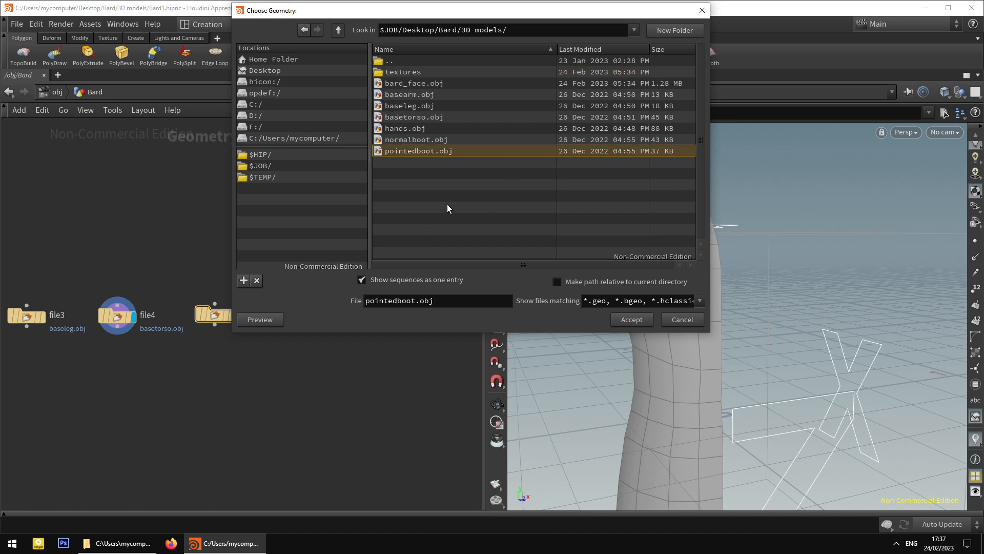
# Switch to File Explorer and copy hand_high.obj from the Bard project's Face folder into its 3D models folder.
pyautogui.click(117, 543)
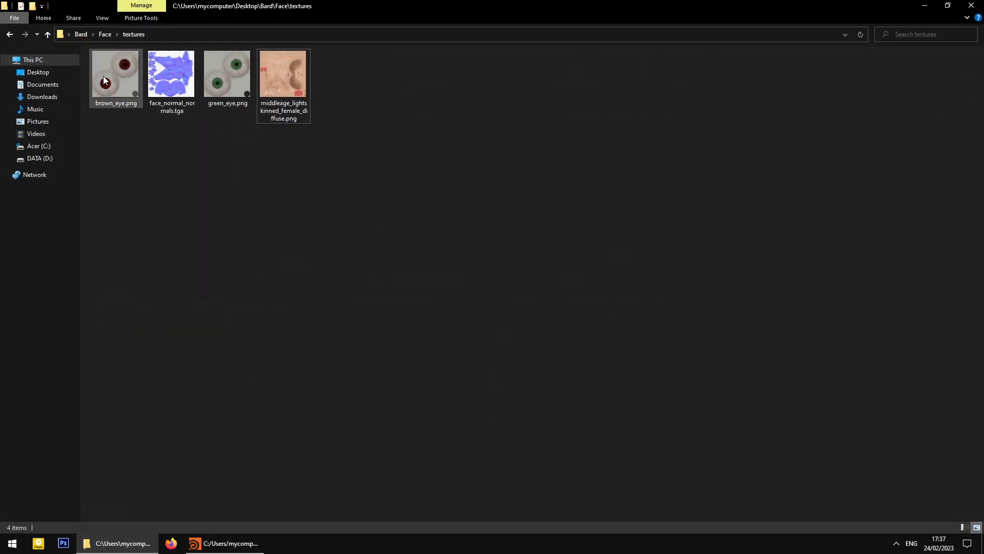
pyautogui.click(105, 34)
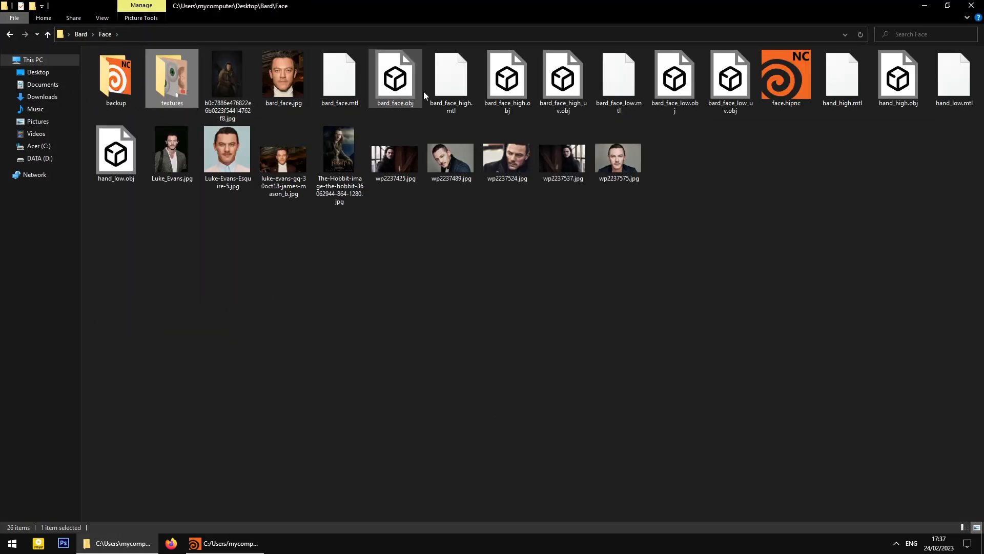
pyautogui.click(521, 90)
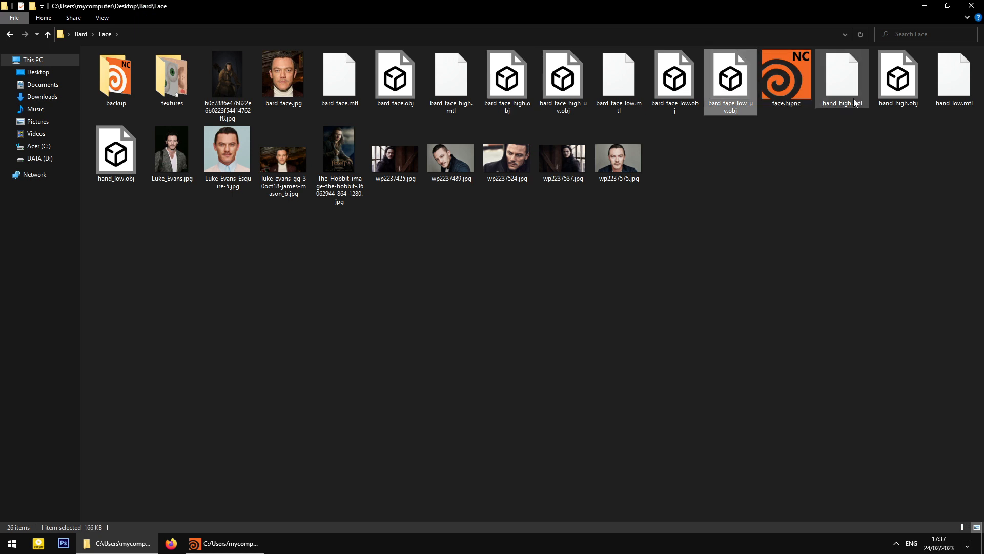
pyautogui.click(896, 88)
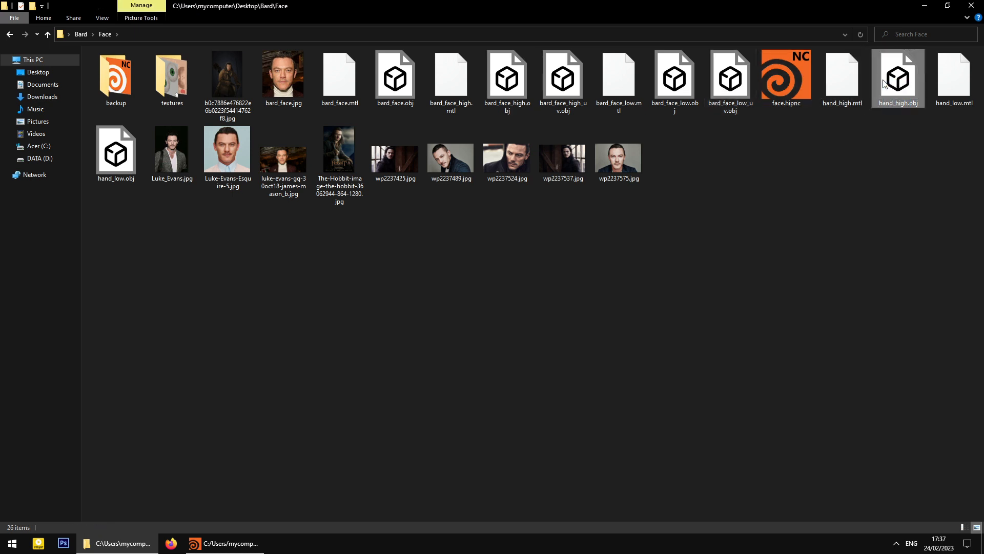
pyautogui.click(47, 35)
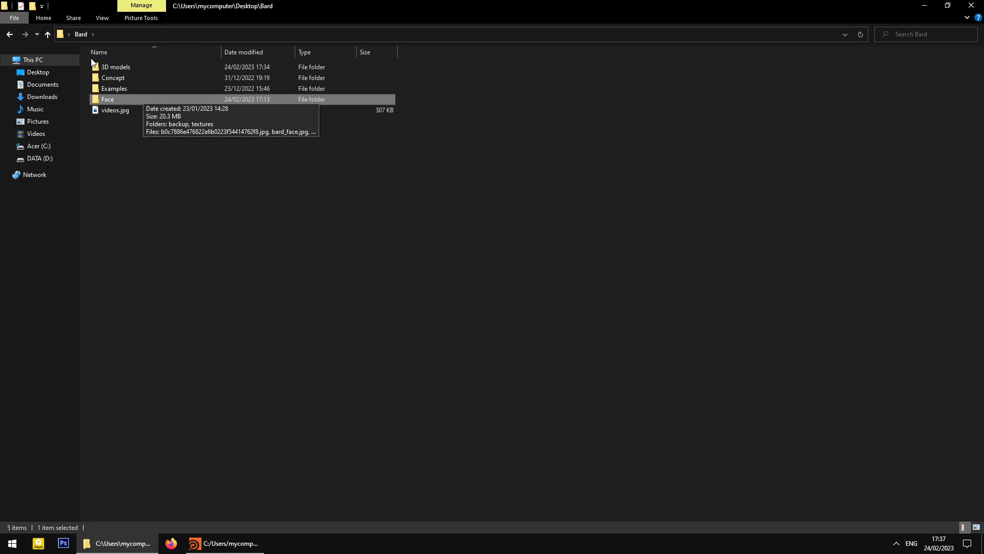
pyautogui.click(169, 70)
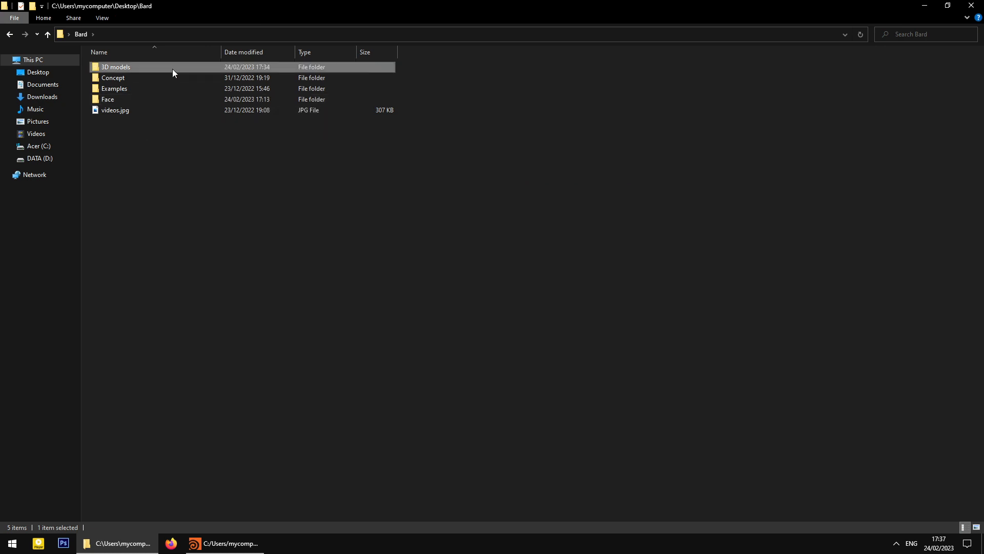
pyautogui.doubleClick(161, 67)
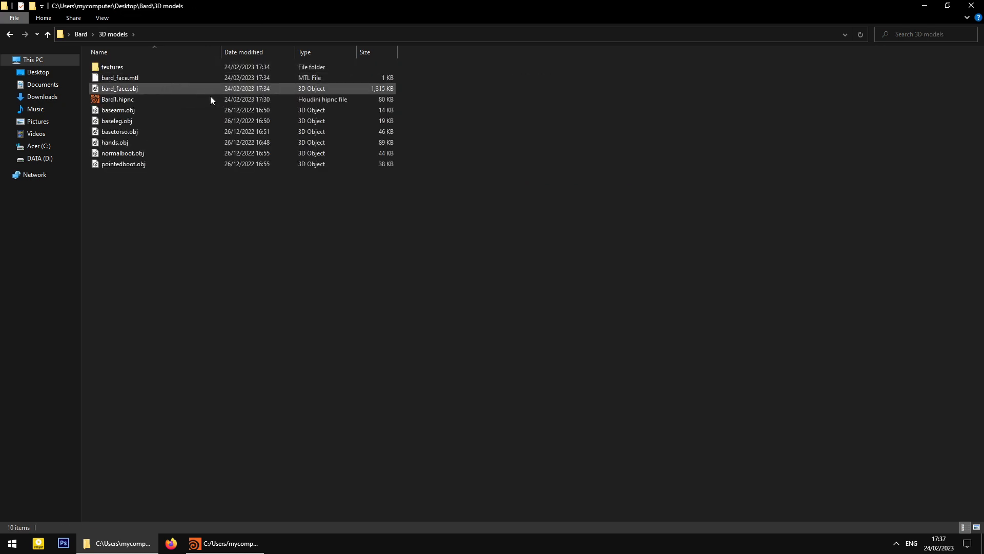
pyautogui.click(48, 34)
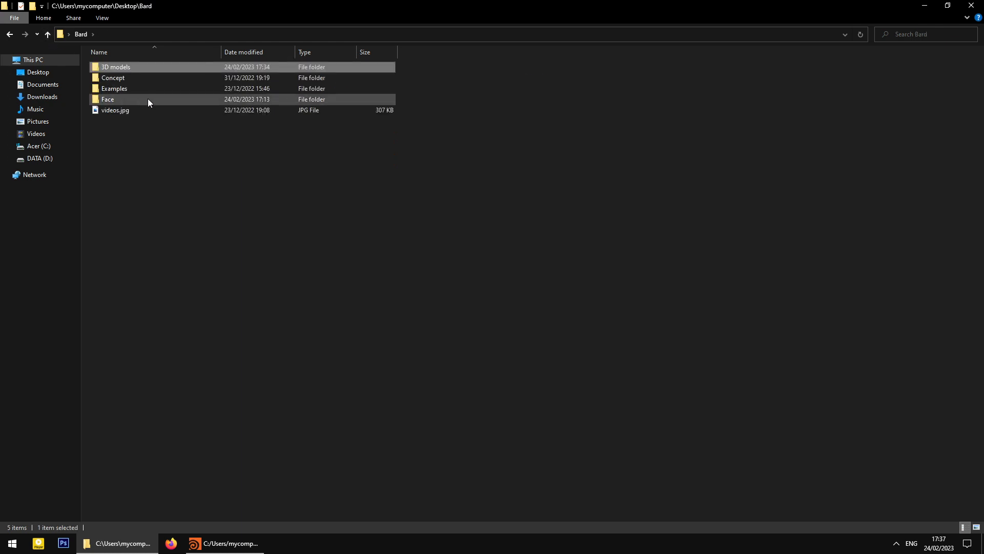
pyautogui.doubleClick(128, 98)
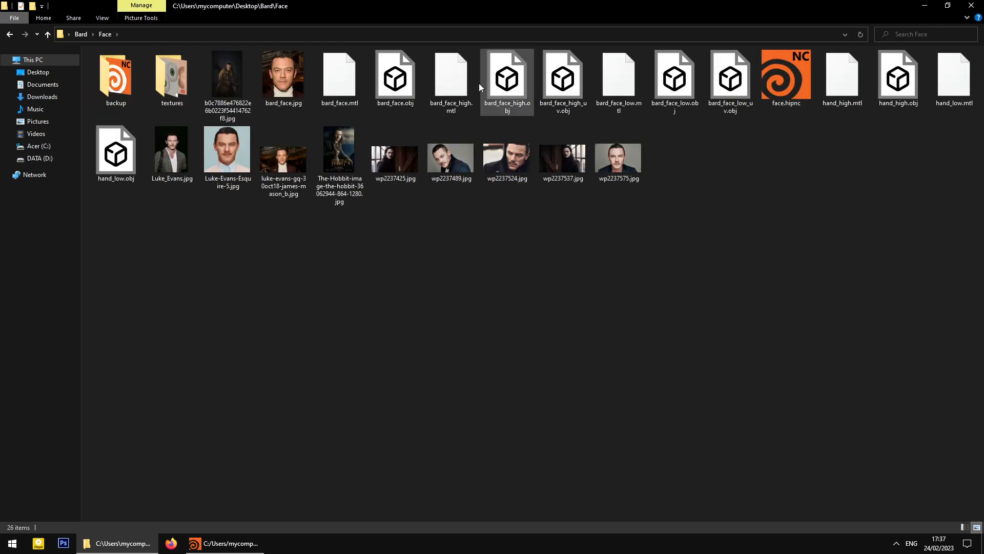
pyautogui.click(47, 34)
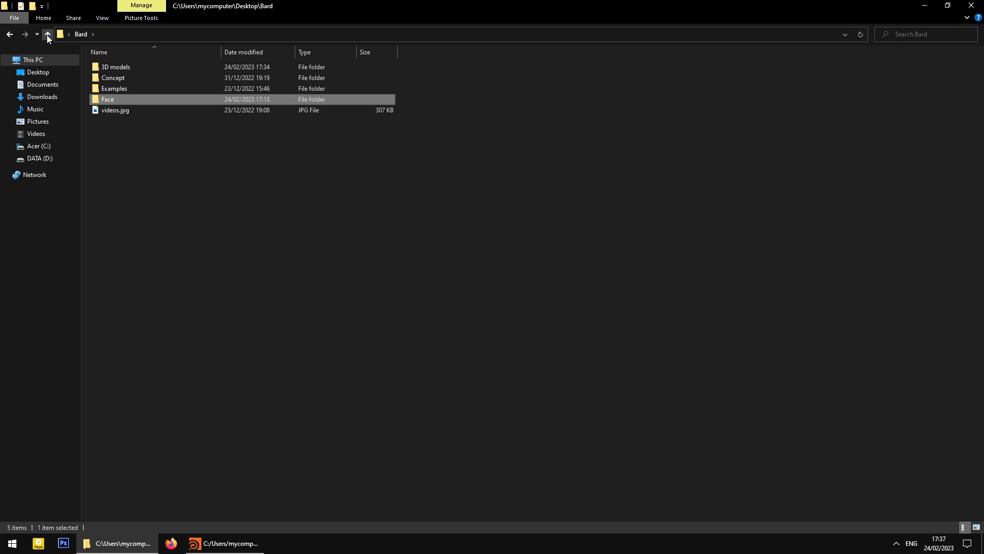
pyautogui.doubleClick(137, 68)
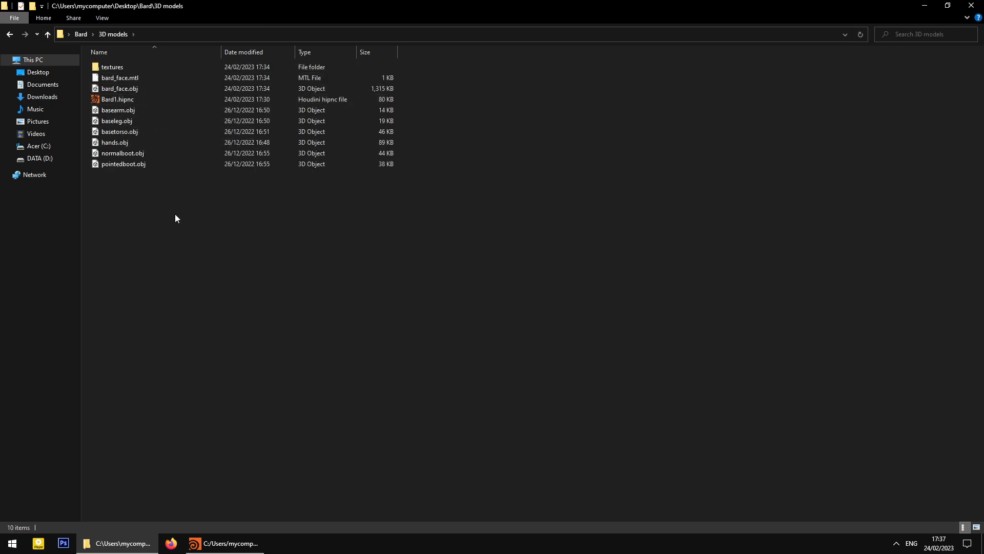
pyautogui.hotkey('ctrl', 'v')
pyautogui.click(226, 248)
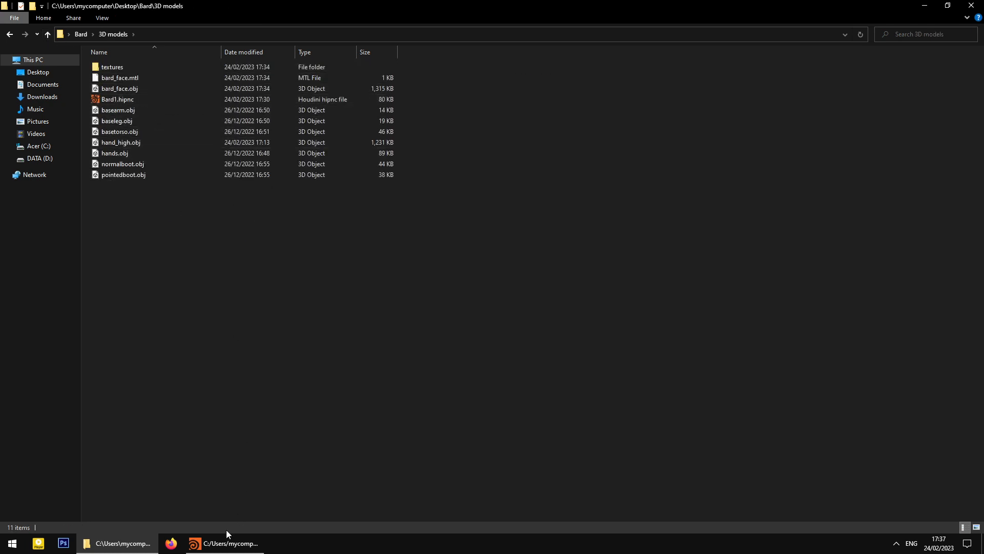
# Switch back to Houdini and load hand_high.obj from the 3D models folder into the new File node.
pyautogui.click(228, 543)
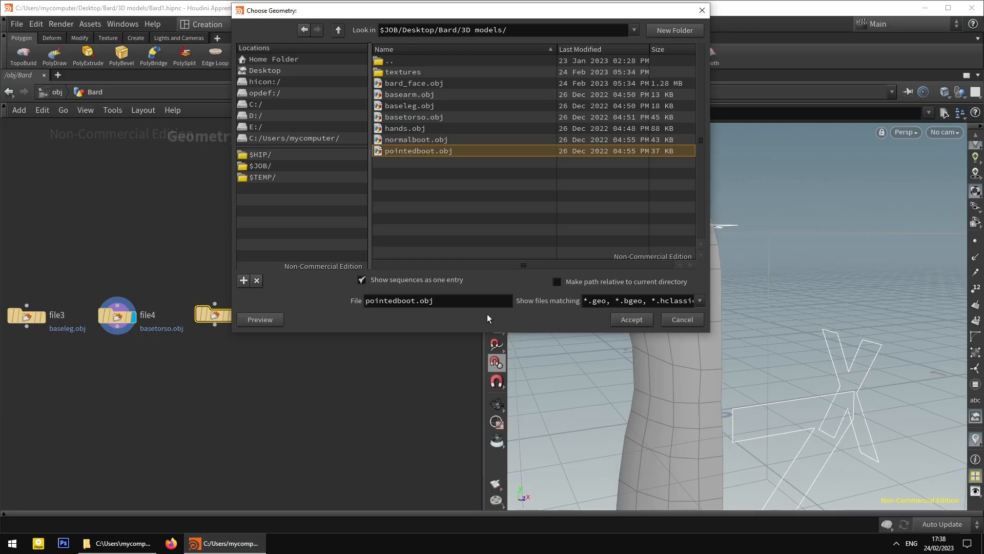
pyautogui.click(682, 320)
pyautogui.click(476, 158)
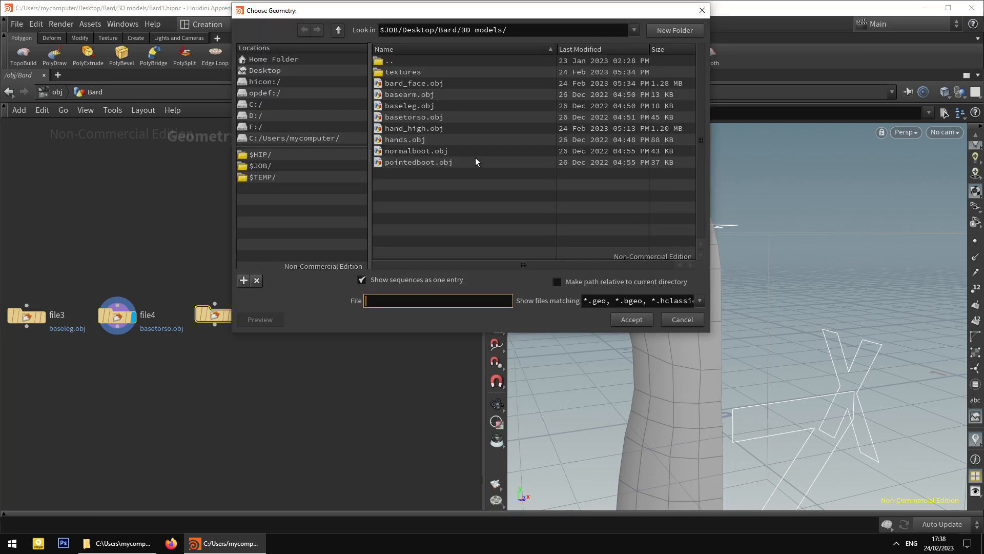
pyautogui.click(428, 128)
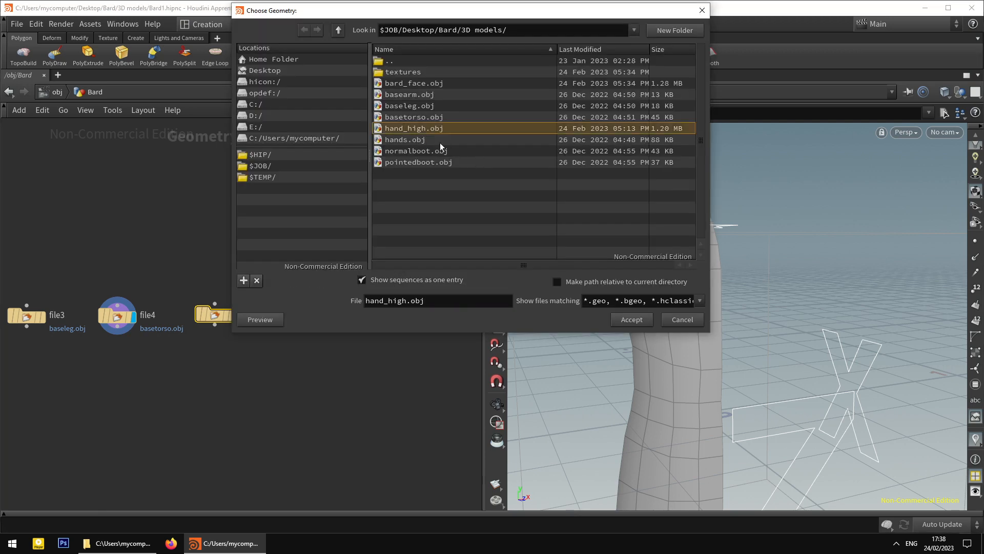
pyautogui.click(633, 320)
# Display the hand_high.obj node's geometry and inspect the mesh around the head and hand.
pyautogui.click(231, 314)
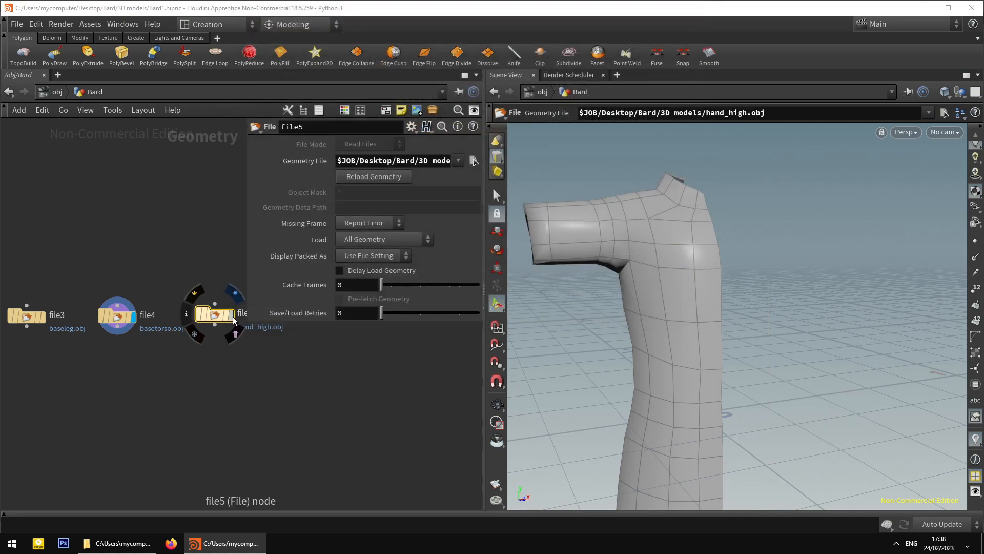
pyautogui.hotkey('space', 'f')
pyautogui.moveTo(692, 327); pyautogui.dragTo(718, 344)
pyautogui.scroll(4, 733, 332)
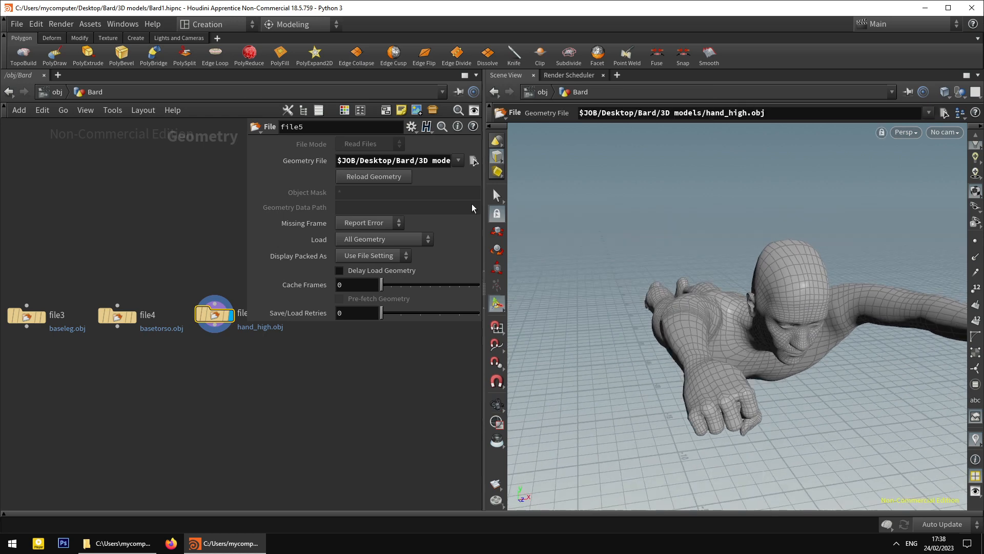
# Set the displayed File node's geometry file to hands.obj and inspect the hand meshes.
pyautogui.click(458, 161)
pyautogui.click(458, 161)
pyautogui.click(475, 161)
pyautogui.click(415, 140)
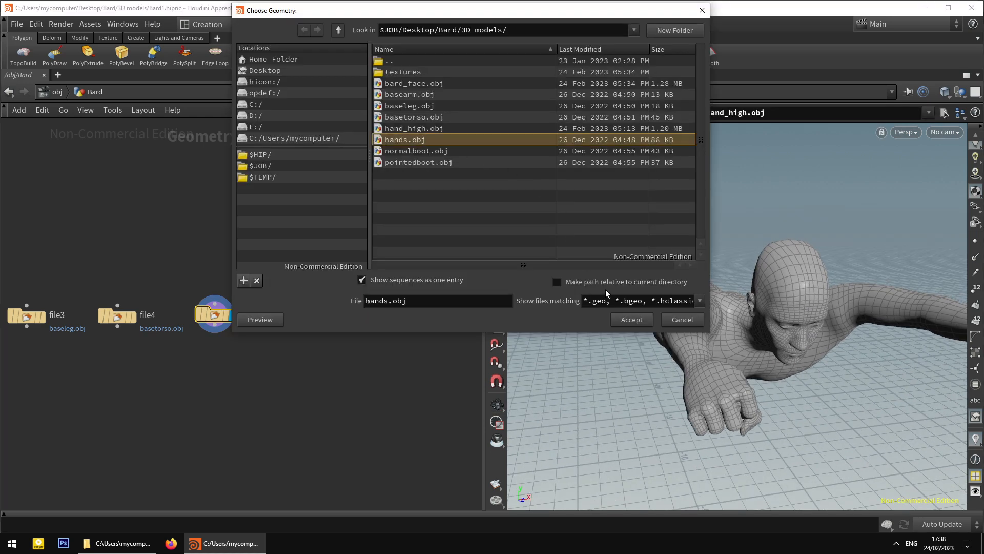
pyautogui.click(631, 319)
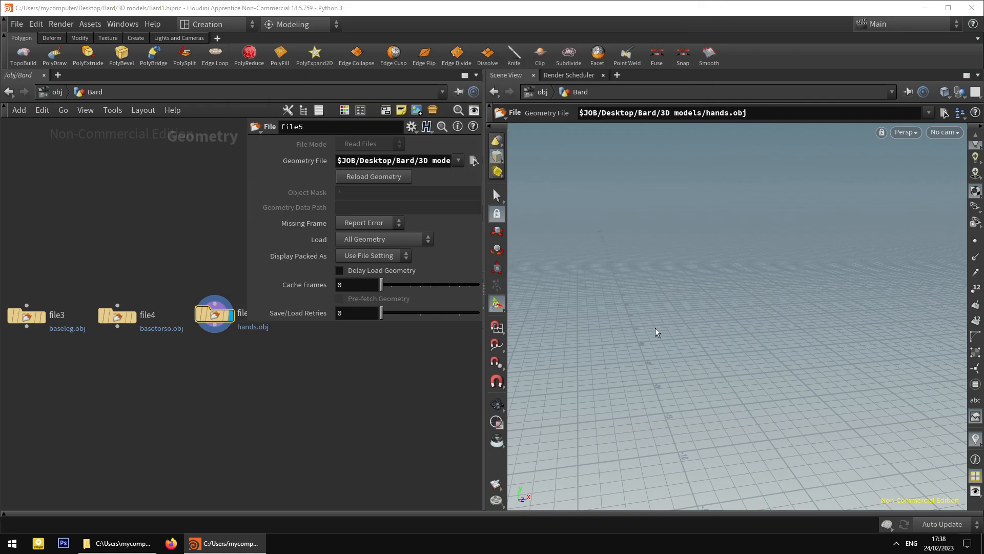
pyautogui.press('space')
pyautogui.moveTo(627, 333); pyautogui.dragTo(706, 312)
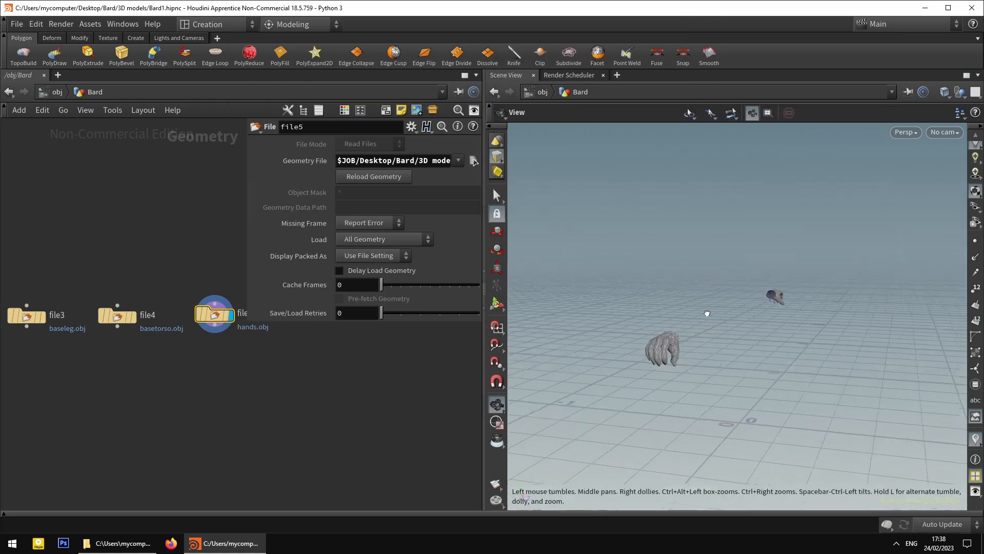
pyautogui.moveTo(705, 312); pyautogui.dragTo(665, 319, button='right')
pyautogui.moveTo(665, 318)
pyautogui.mouseDown()
pyautogui.moveTo(633, 314)
pyautogui.moveTo(654, 313)
pyautogui.mouseUp()
# Add another File node beside the hands.obj node.
pyautogui.moveTo(264, 371); pyautogui.dragTo(250, 391, button='middle')
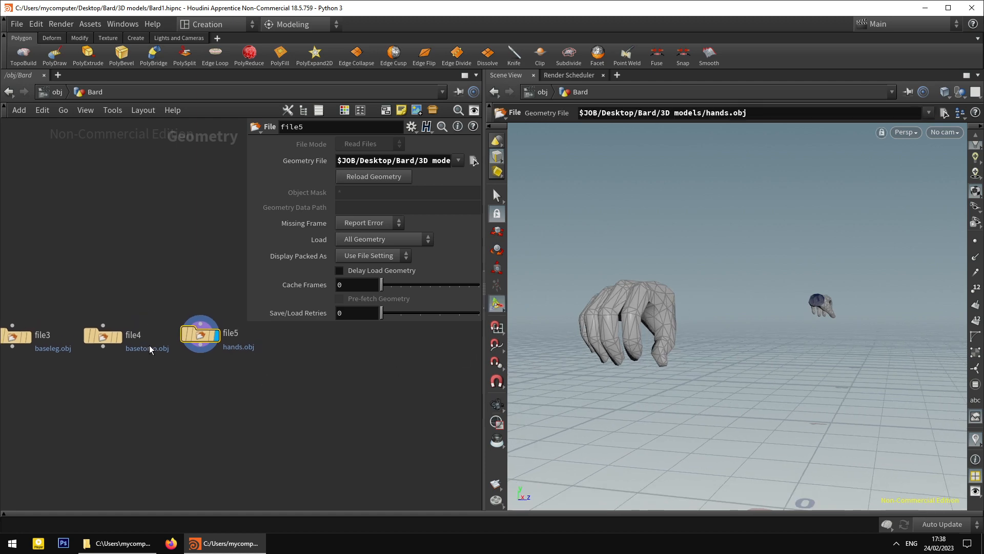
pyautogui.press('Tab')
pyautogui.write('file')
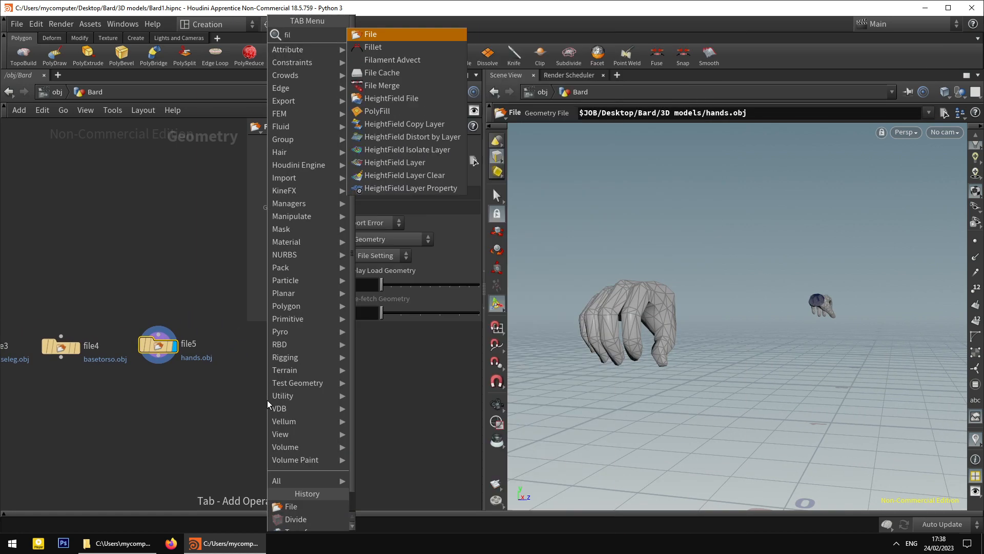
pyautogui.press('Return')
pyautogui.click(282, 355)
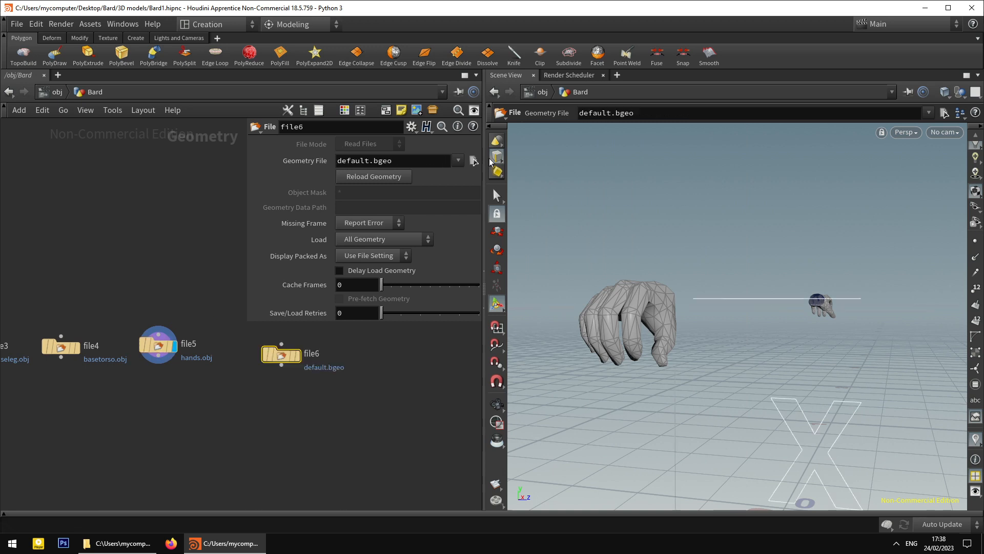
# Load hand_high.obj from the 3D models folder into the File node beside hands.obj.
pyautogui.click(473, 161)
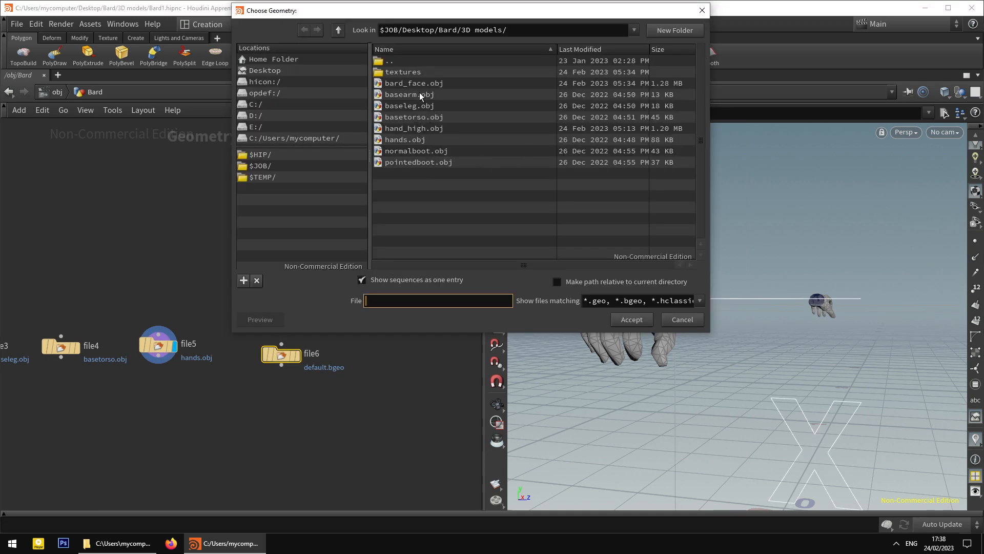
pyautogui.click(411, 128)
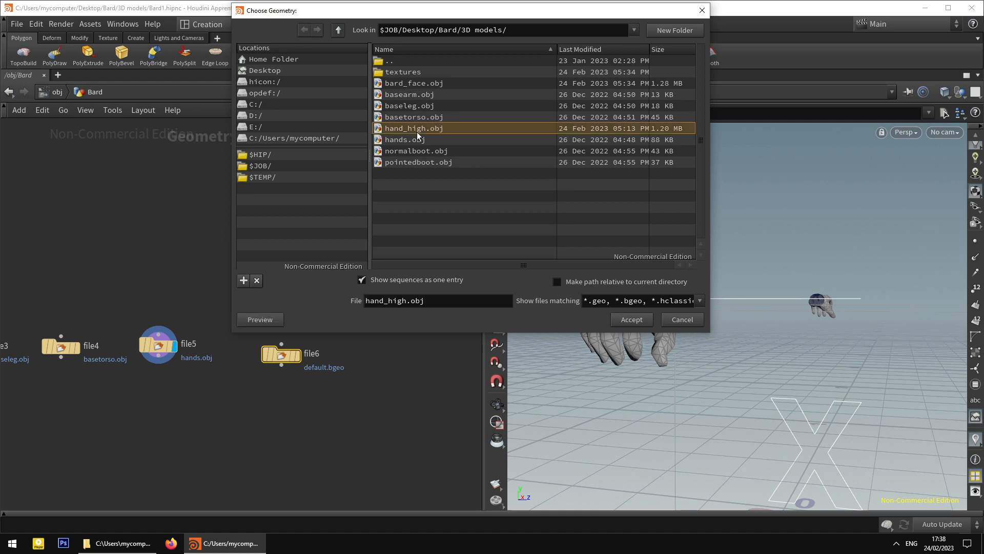
pyautogui.click(414, 140)
pyautogui.click(451, 128)
pyautogui.click(631, 319)
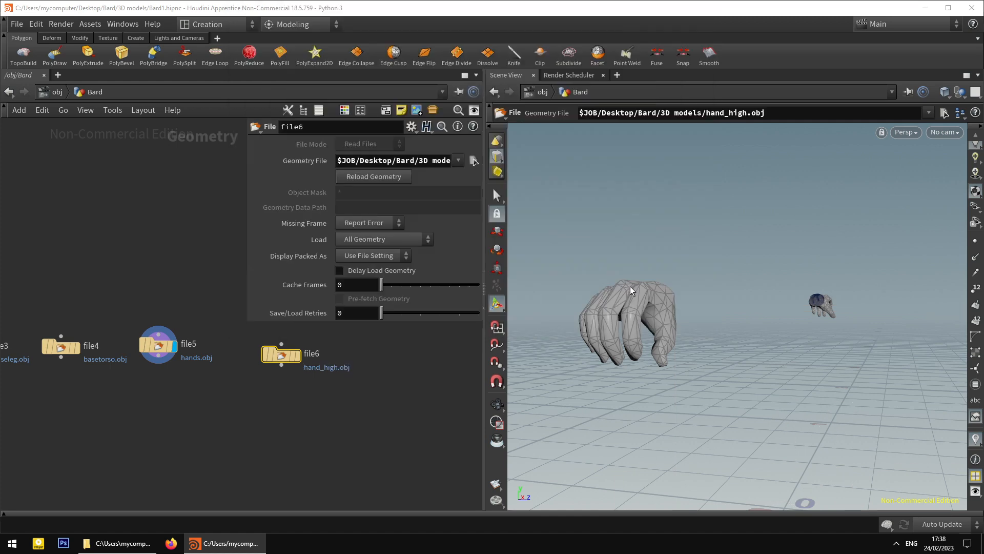
# Display the hand_high.obj node's geometry and examine the topology of its arms and hands.
pyautogui.hotkey('space', 'f')
pyautogui.moveTo(774, 320); pyautogui.dragTo(801, 322)
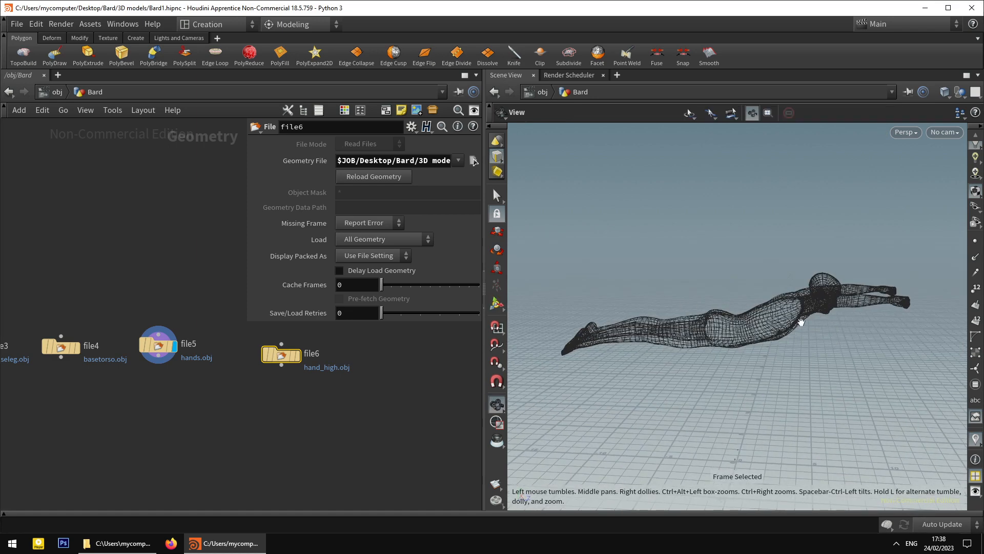
pyautogui.moveTo(801, 322); pyautogui.dragTo(650, 303, button='middle')
pyautogui.scroll(2, 650, 303)
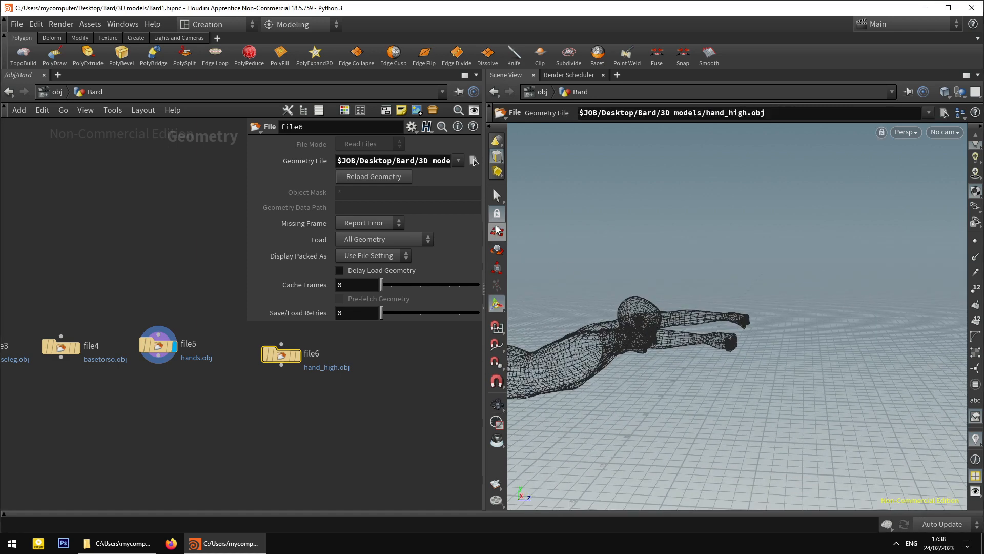
pyautogui.click(298, 358)
pyautogui.press('space')
pyautogui.scroll(2, 686, 323)
pyautogui.moveTo(685, 323); pyautogui.dragTo(725, 363)
pyautogui.scroll(3, 725, 362)
pyautogui.moveTo(713, 353); pyautogui.dragTo(691, 338, button='middle')
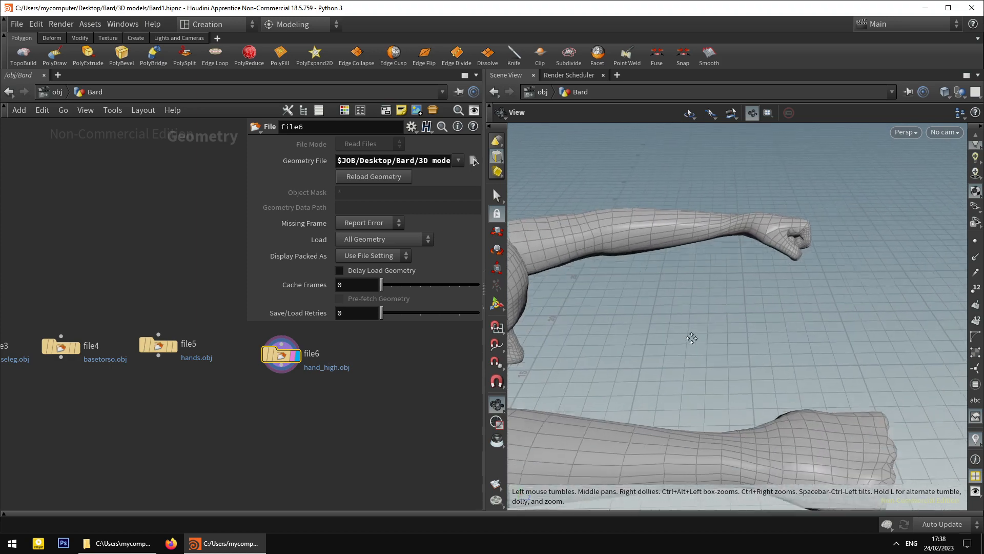
pyautogui.moveTo(692, 338); pyautogui.dragTo(640, 288)
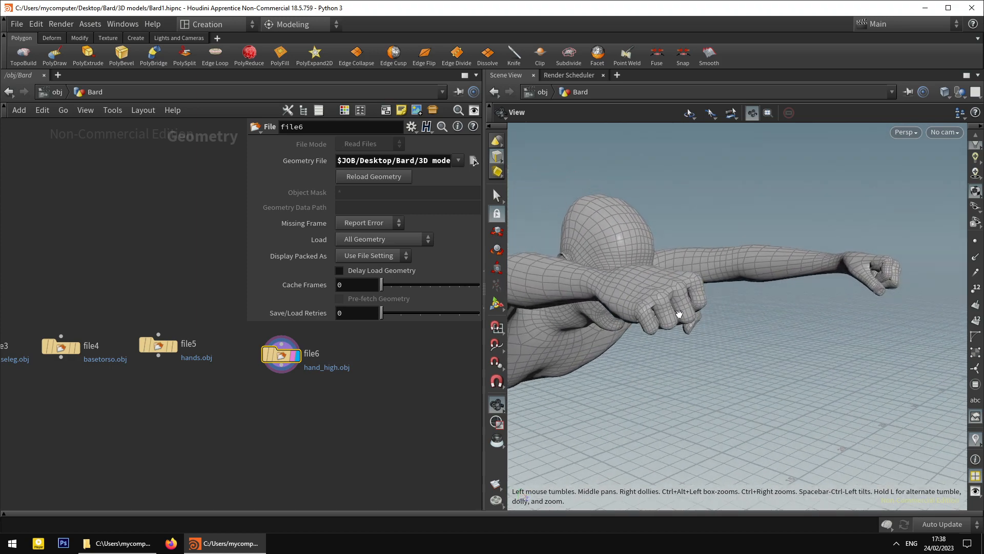
pyautogui.scroll(5, 679, 314)
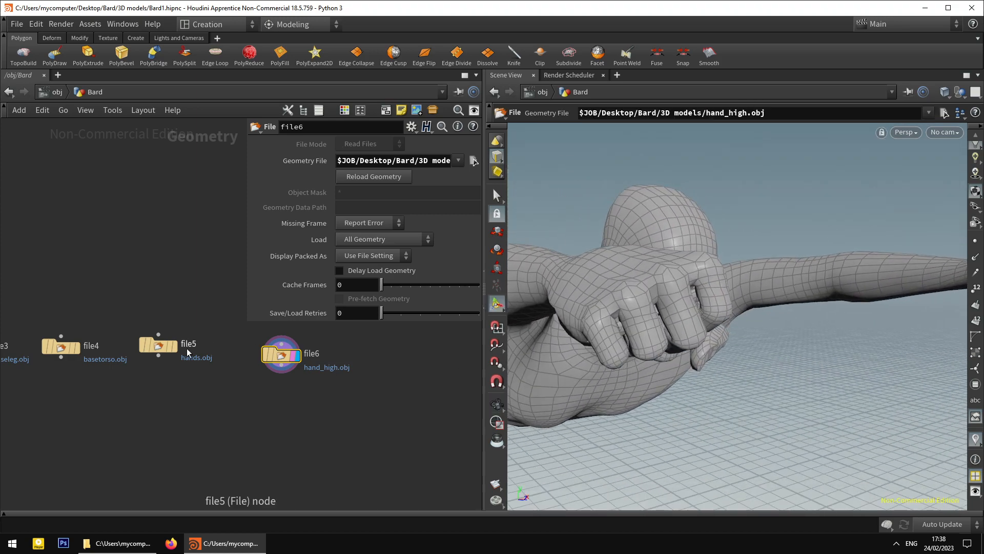
# Display the hands.obj node's geometry again and turn off the hand_high.obj node's template display.
pyautogui.click(176, 346)
pyautogui.press('space')
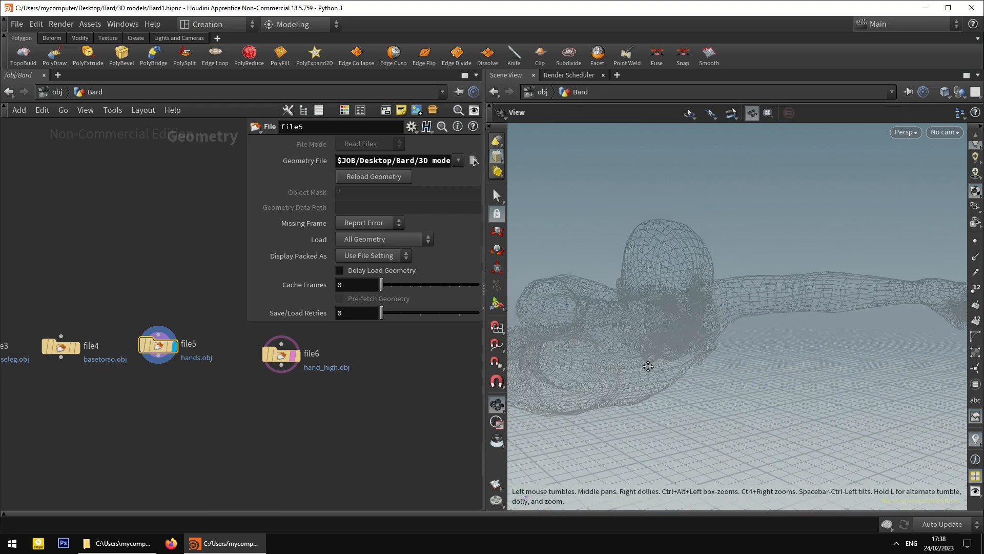
pyautogui.moveTo(648, 366)
pyautogui.mouseDown()
pyautogui.moveTo(732, 358)
pyautogui.moveTo(707, 369)
pyautogui.moveTo(651, 366)
pyautogui.mouseUp()
pyautogui.moveTo(295, 353)
pyautogui.click(300, 374)
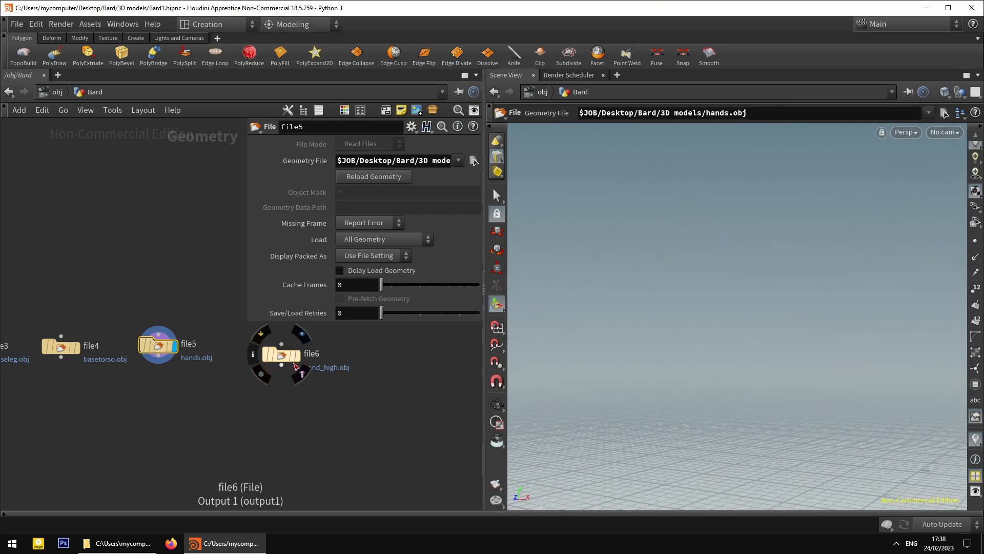
pyautogui.hotkey('space', 'f')
pyautogui.moveTo(679, 286); pyautogui.dragTo(634, 325)
pyautogui.press('Return')
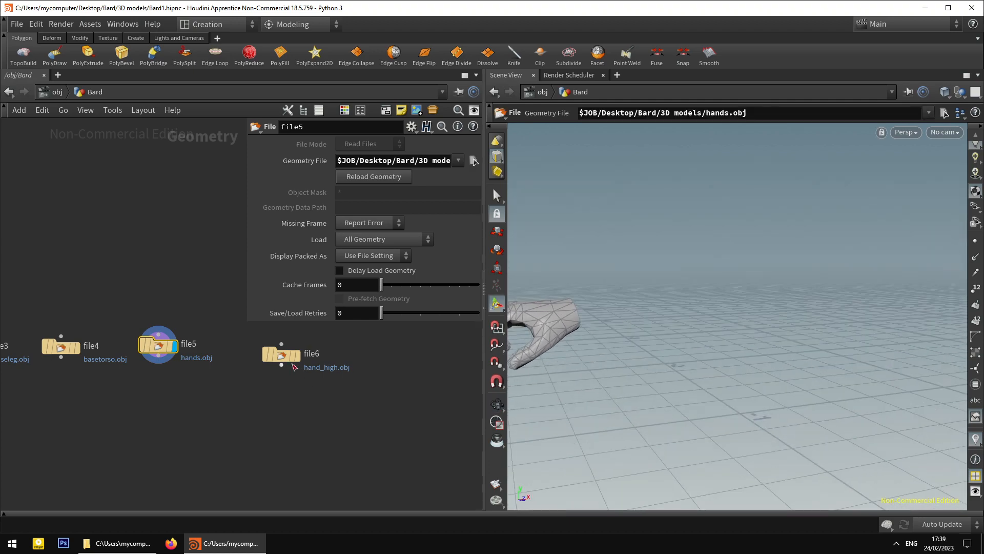
# Switch to File Explorer and copy hand_low.obj from the Bard project's Face folder into its 3D models folder.
pyautogui.click(280, 355)
pyautogui.hotkey('alt', 'Tab')
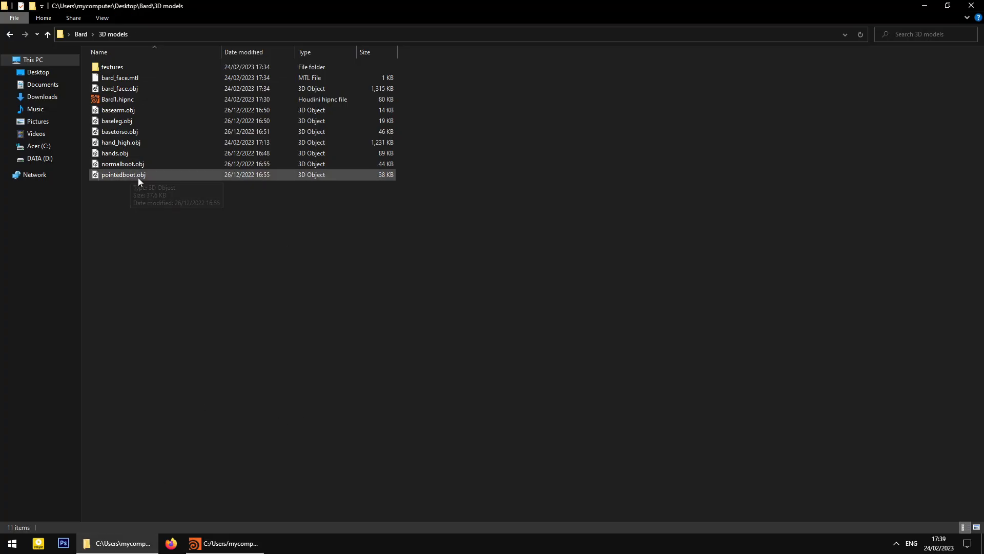
pyautogui.click(122, 151)
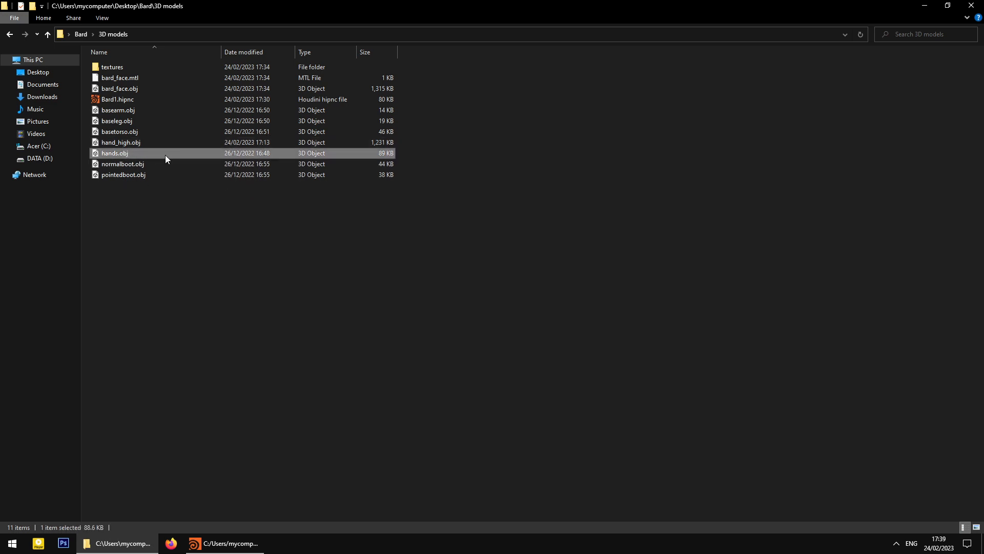
pyautogui.click(47, 33)
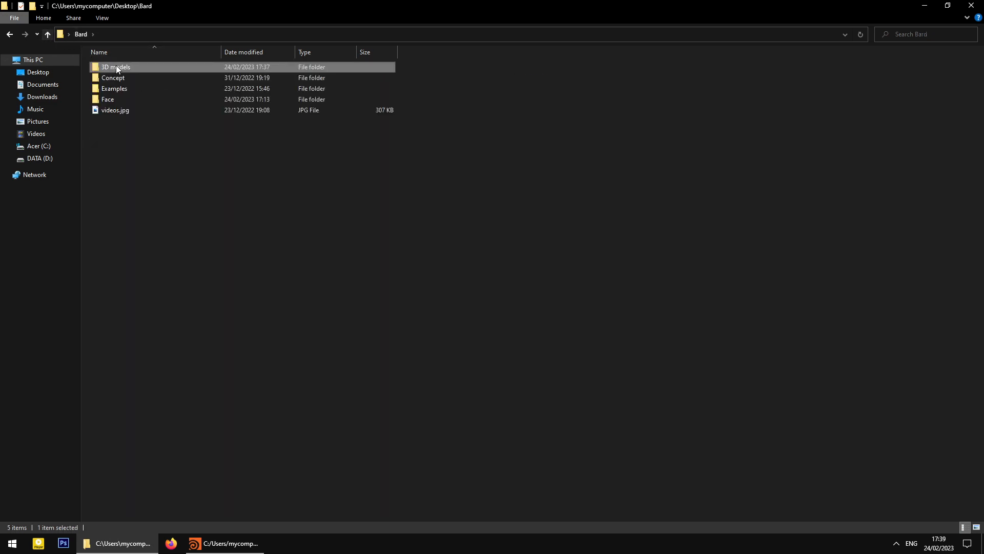
pyautogui.click(125, 87)
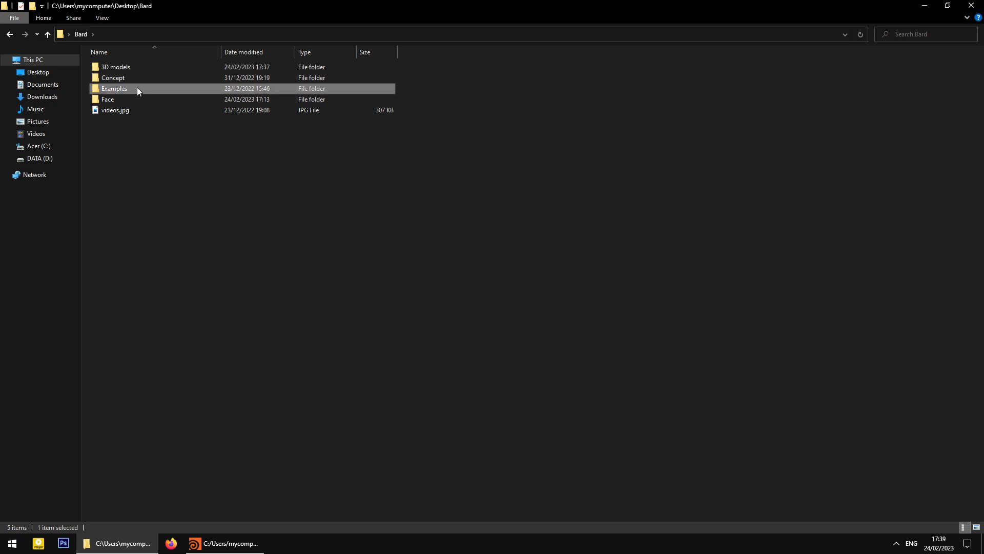
pyautogui.doubleClick(137, 88)
pyautogui.click(47, 34)
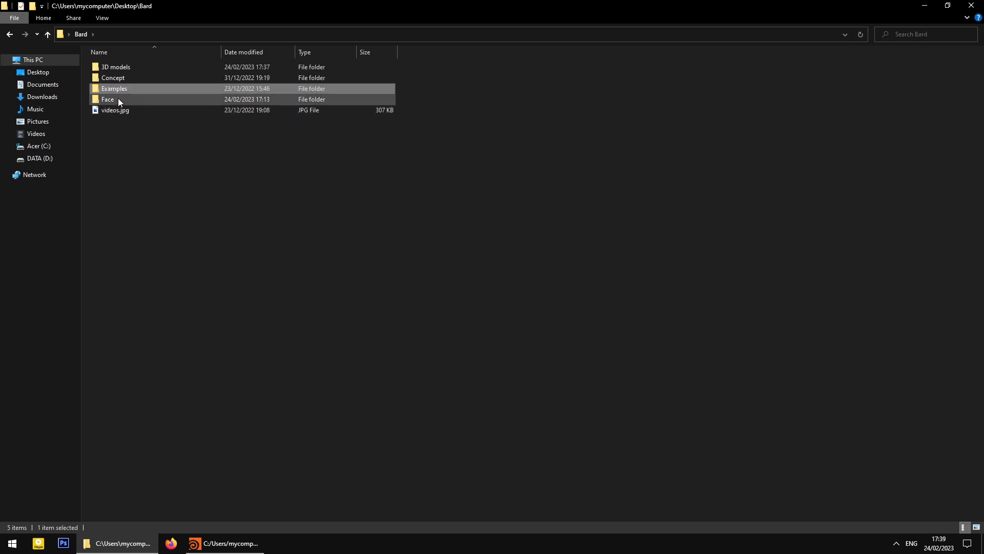
pyautogui.doubleClick(118, 97)
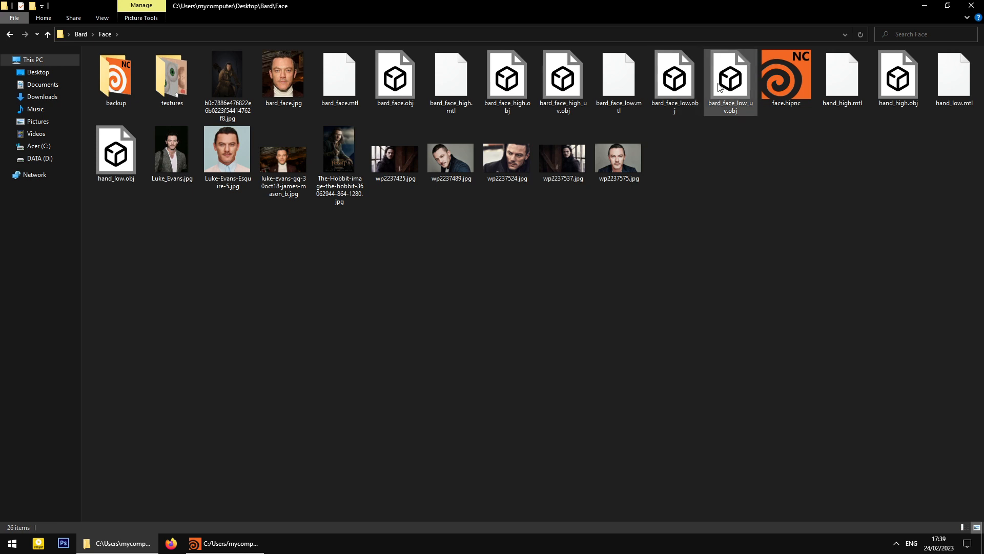
pyautogui.click(119, 152)
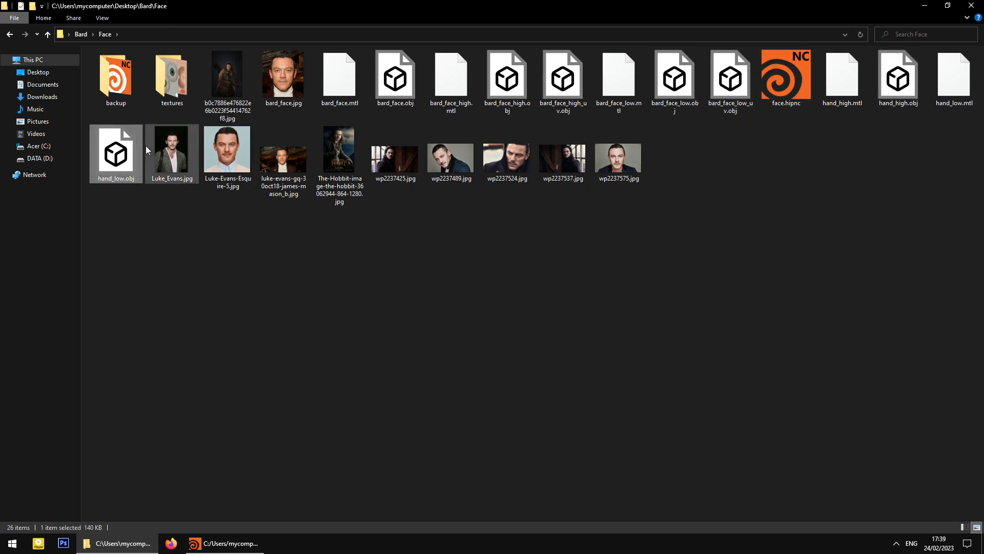
pyautogui.click(47, 34)
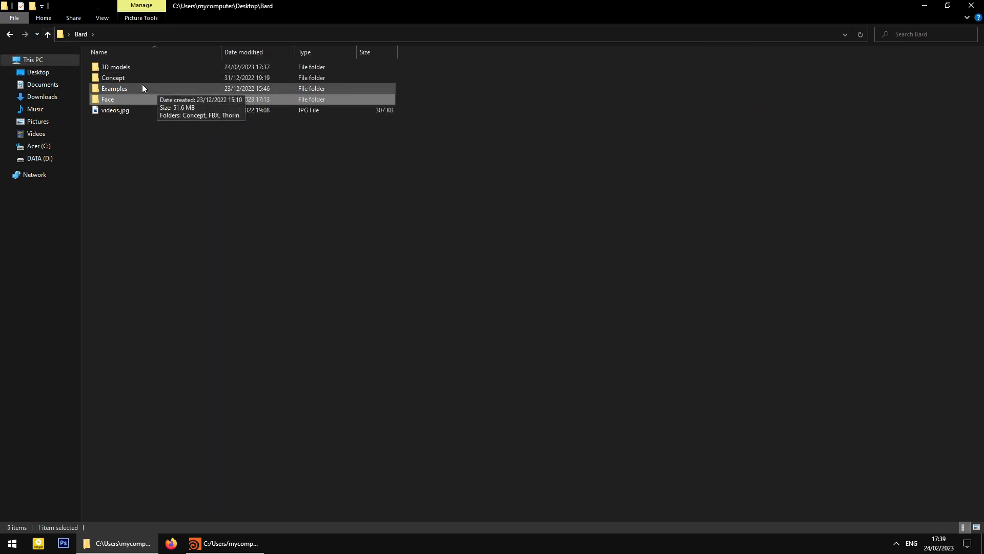
pyautogui.click(136, 67)
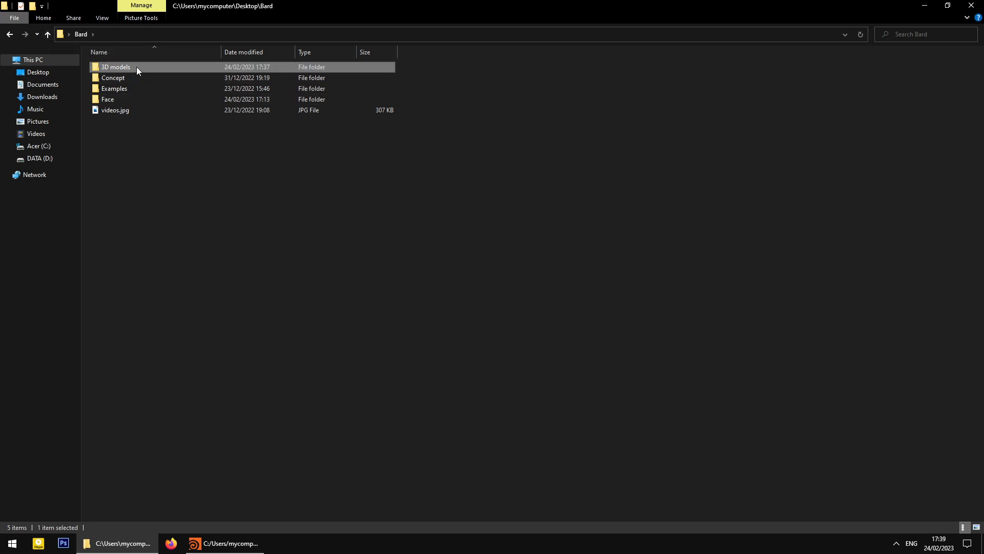
pyautogui.doubleClick(136, 67)
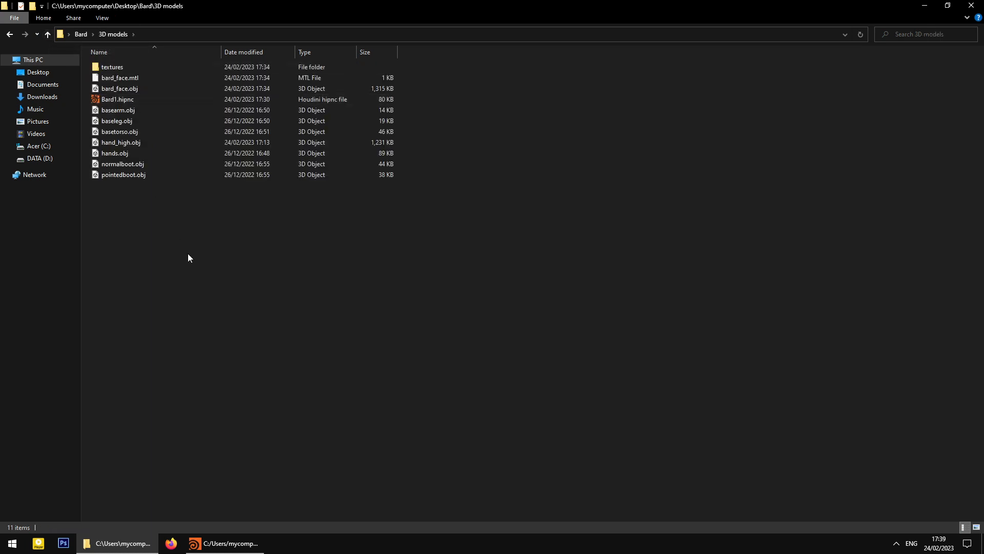
# Return to Houdini and set the hand_high.obj node's geometry file to hand_low.obj.
pyautogui.click(242, 542)
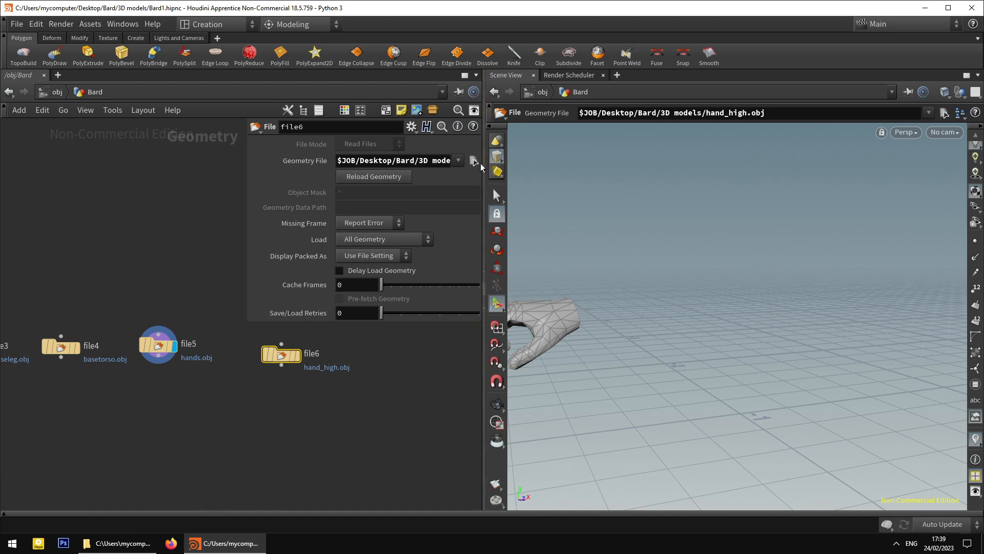
pyautogui.click(474, 161)
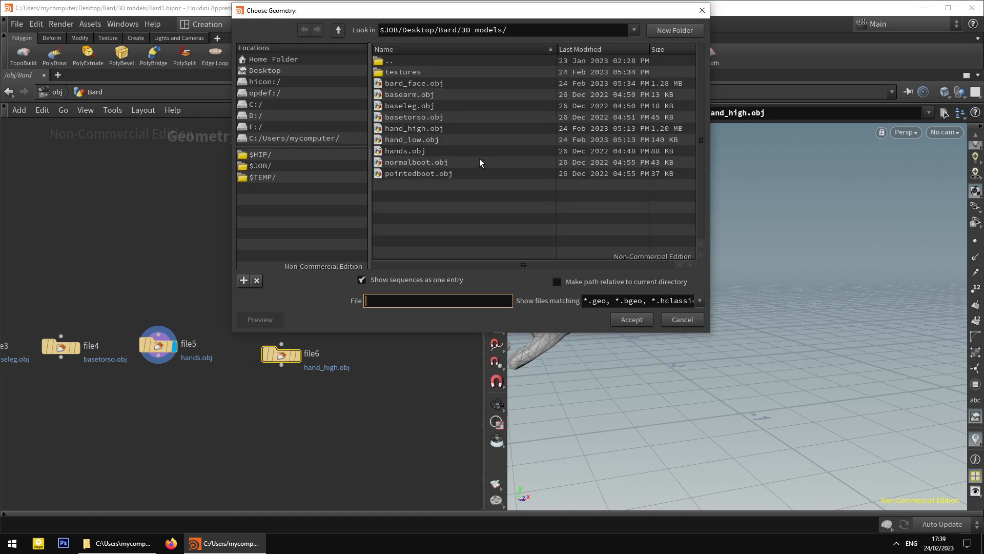
pyautogui.click(431, 143)
pyautogui.click(637, 320)
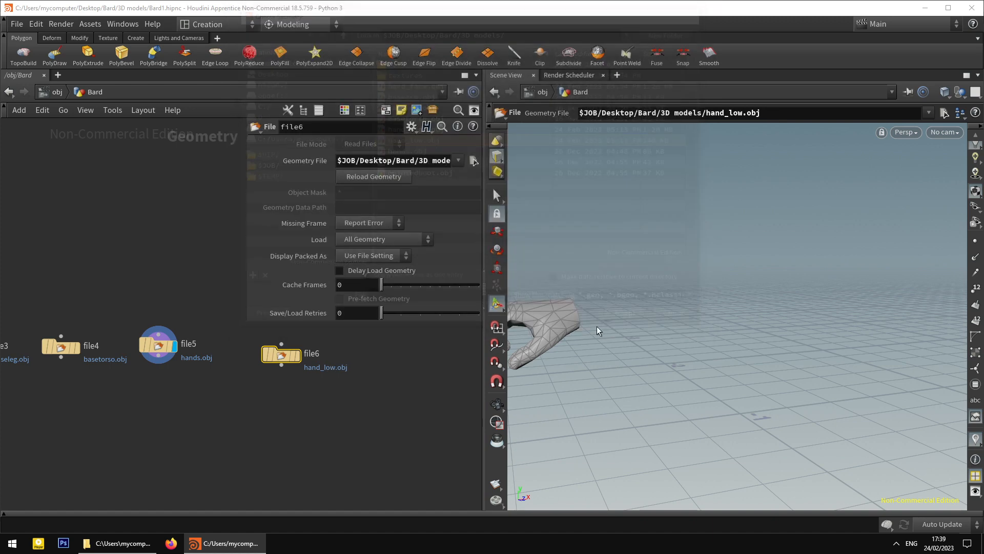
# Rearrange the hand nodes in the network so hand_low.obj sits between the basetorso.obj and hands.obj nodes.
pyautogui.moveTo(286, 362); pyautogui.dragTo(160, 303)
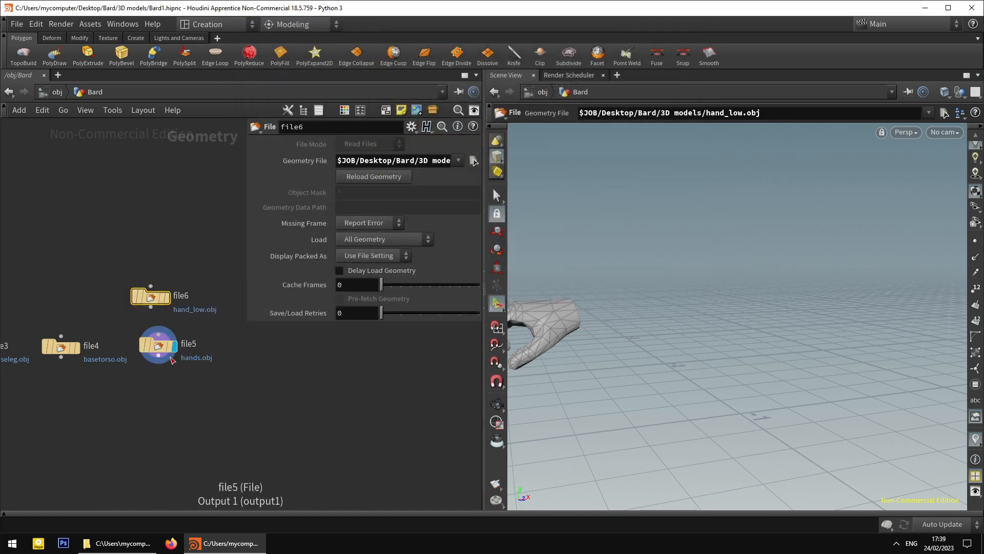
pyautogui.moveTo(159, 346); pyautogui.dragTo(191, 254)
pyautogui.moveTo(153, 306); pyautogui.dragTo(154, 350)
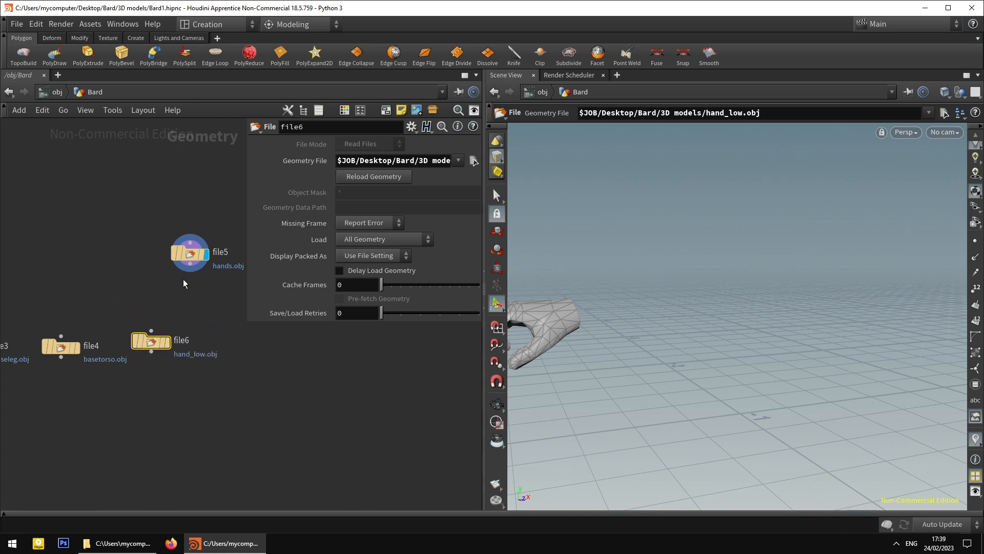
pyautogui.moveTo(190, 257); pyautogui.dragTo(220, 355)
# Add a File node beside the hands.obj node and load pointedboot.obj from the 3D models folder into it.
pyautogui.moveTo(340, 357); pyautogui.dragTo(264, 361, button='middle')
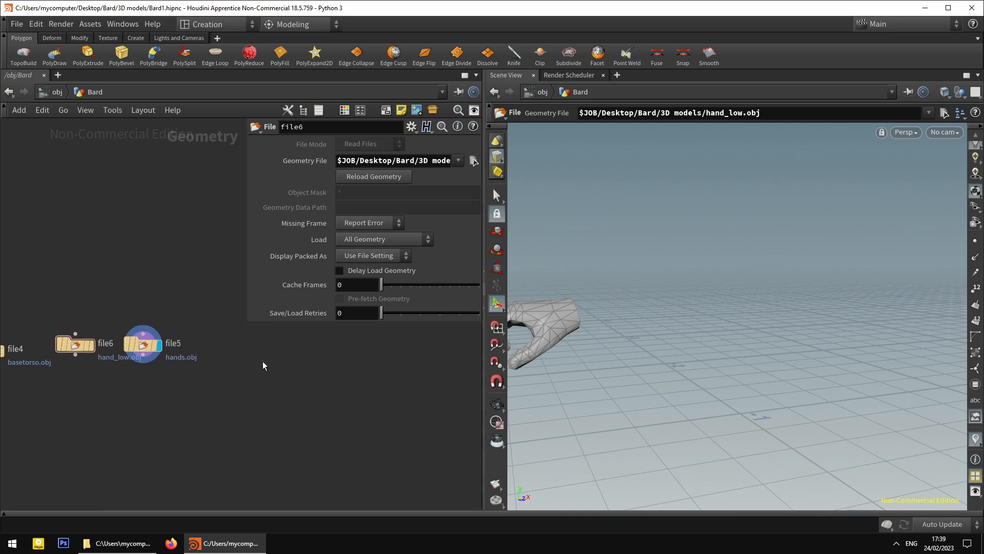
pyautogui.press('Tab')
pyautogui.write('file')
pyautogui.press('Return')
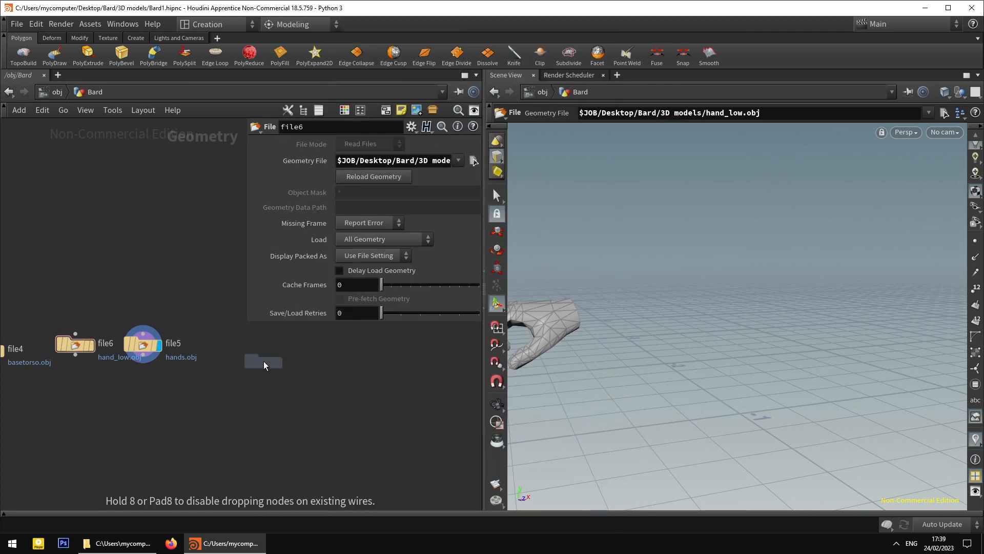
pyautogui.click(264, 360)
pyautogui.click(473, 160)
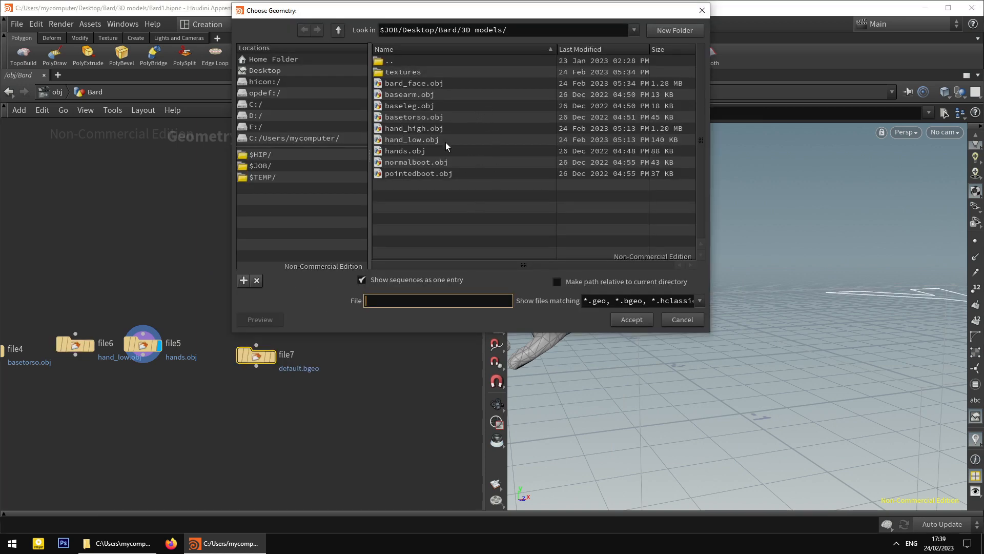
pyautogui.click(429, 163)
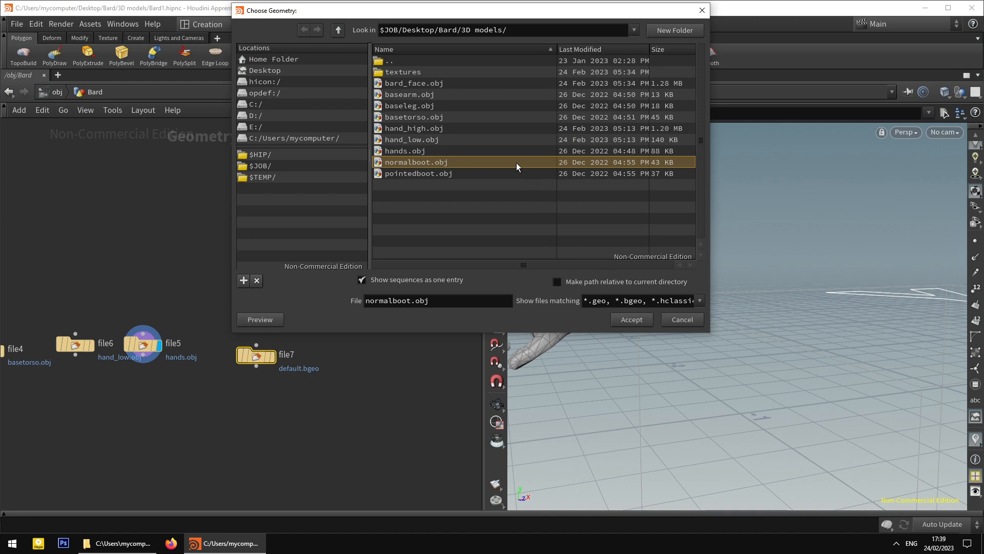
pyautogui.click(420, 173)
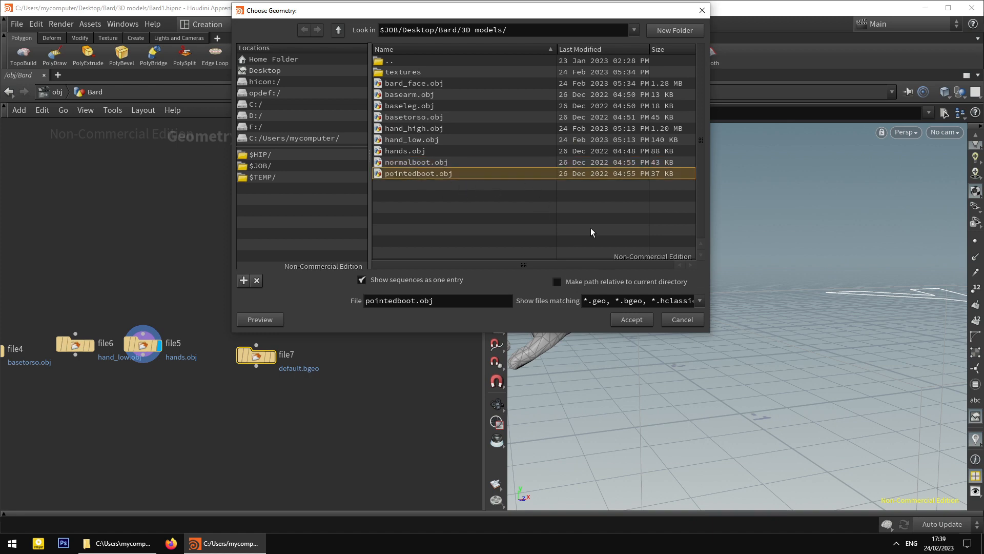
pyautogui.click(632, 320)
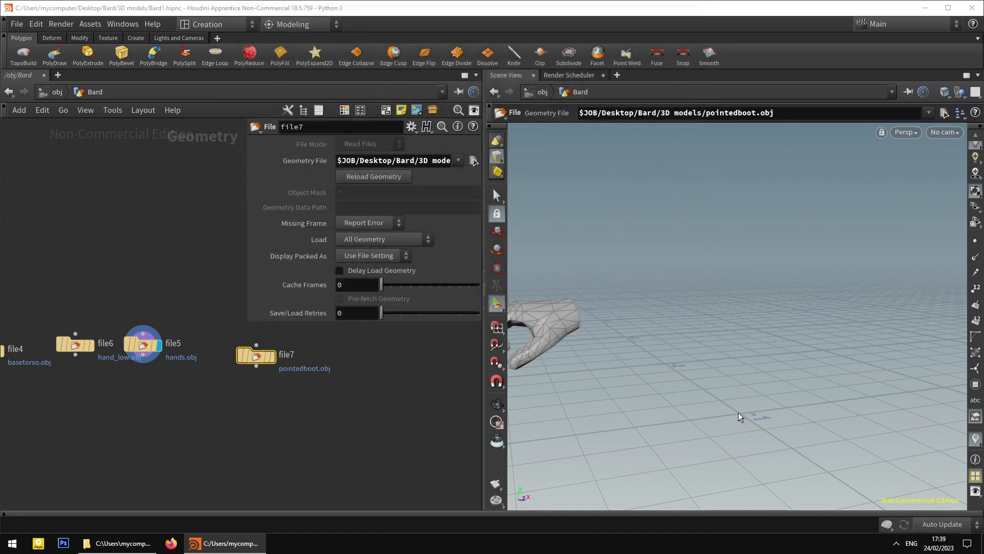
# Display the pointedboot.obj node's geometry in the scene view.
pyautogui.moveTo(729, 394); pyautogui.dragTo(608, 187, button='middle')
pyautogui.scroll(-3, 647, 261)
pyautogui.moveTo(703, 353); pyautogui.dragTo(649, 222, button='middle')
pyautogui.scroll(3, 672, 326)
pyautogui.click(271, 355)
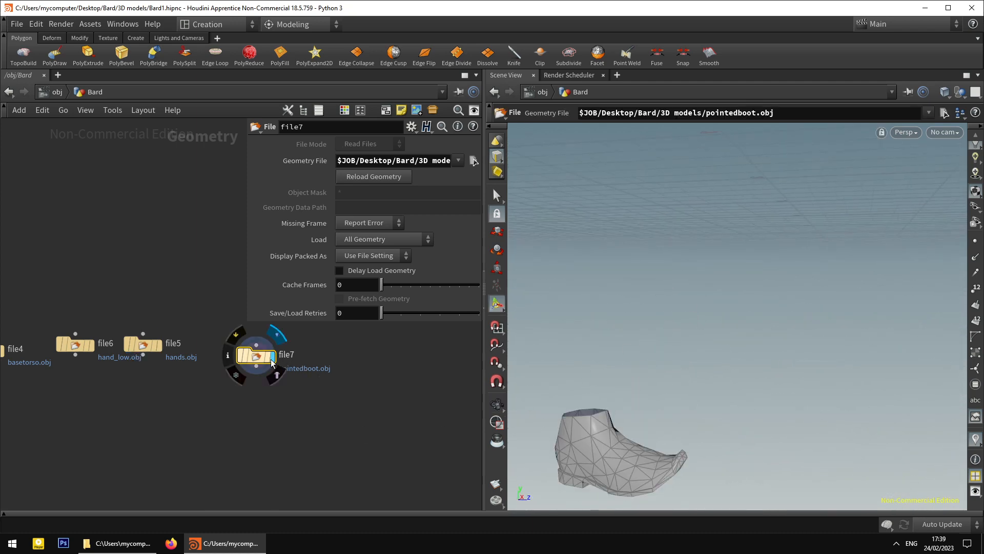
# Add another File node beside the pointedboot.obj node, make it the displayed node and load normalboot.obj into it.
pyautogui.moveTo(338, 389); pyautogui.dragTo(264, 392, button='middle')
pyautogui.press('Tab')
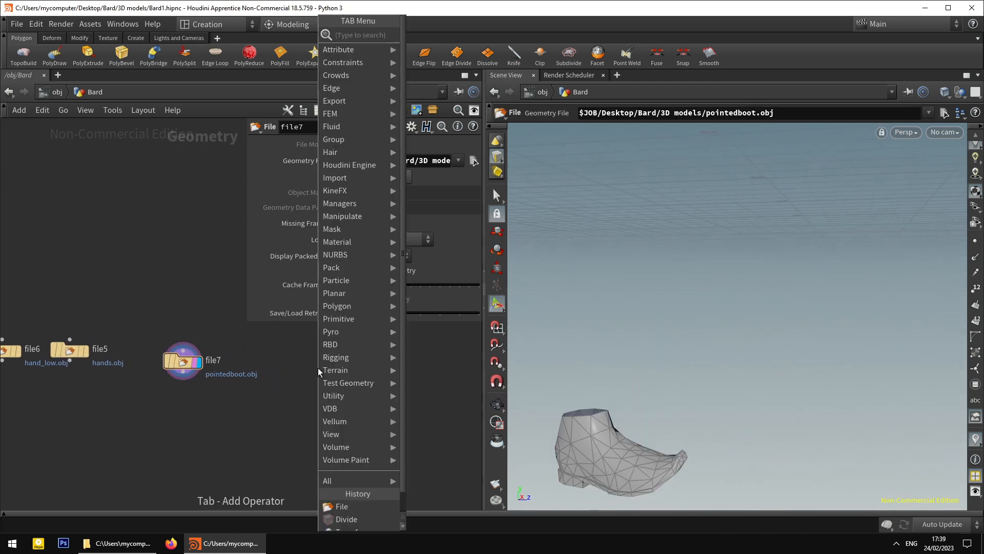
pyautogui.write('fi')
pyautogui.press('Return')
pyautogui.click(318, 368)
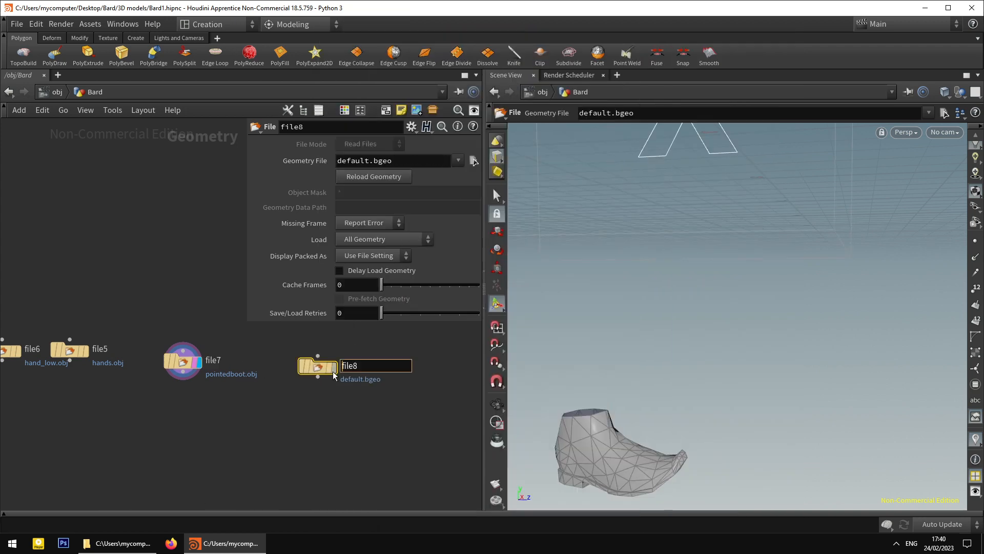
pyautogui.click(332, 367)
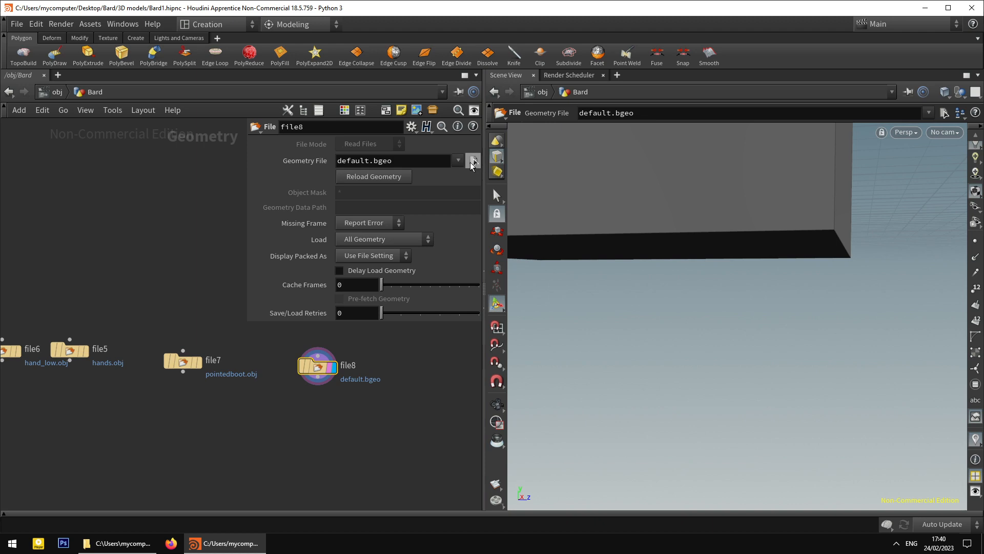
pyautogui.click(471, 164)
pyautogui.click(425, 162)
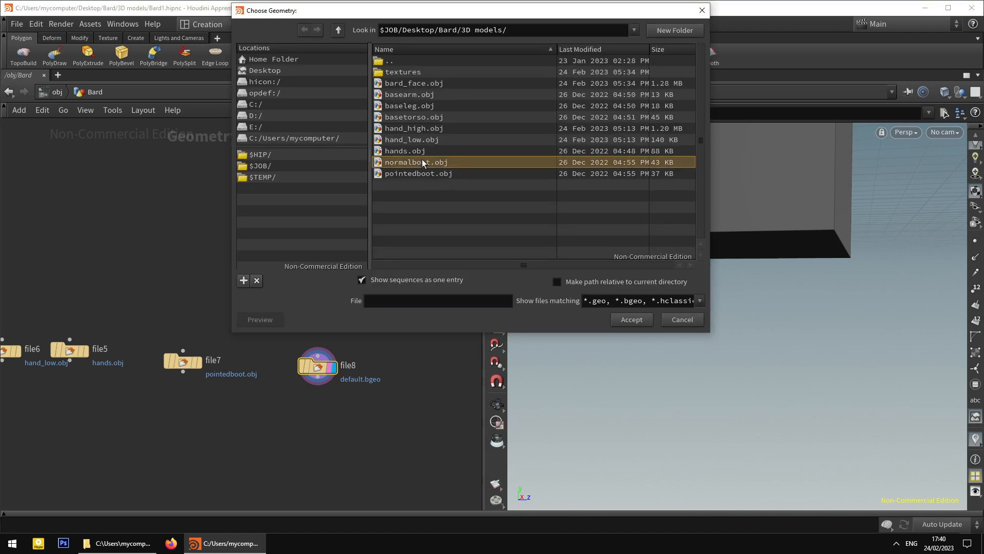
pyautogui.click(631, 319)
# Examine the normalboot.obj geometry, and display the pointedboot.obj node's geometry to compare the two boots.
pyautogui.moveTo(617, 378); pyautogui.dragTo(617, 439, button='right')
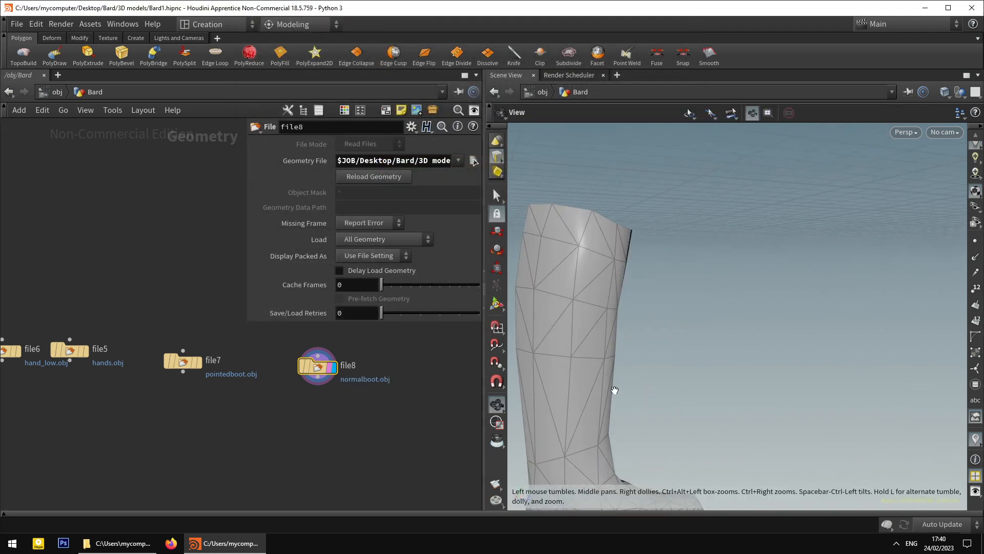
pyautogui.moveTo(614, 391); pyautogui.dragTo(593, 333, button='middle')
pyautogui.moveTo(593, 334); pyautogui.dragTo(556, 338)
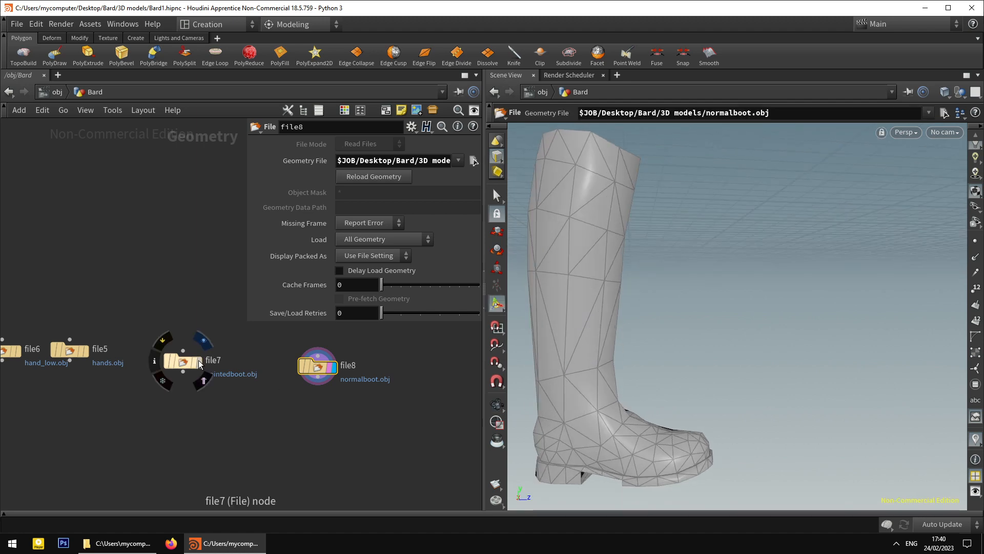
pyautogui.click(199, 362)
pyautogui.click(185, 364)
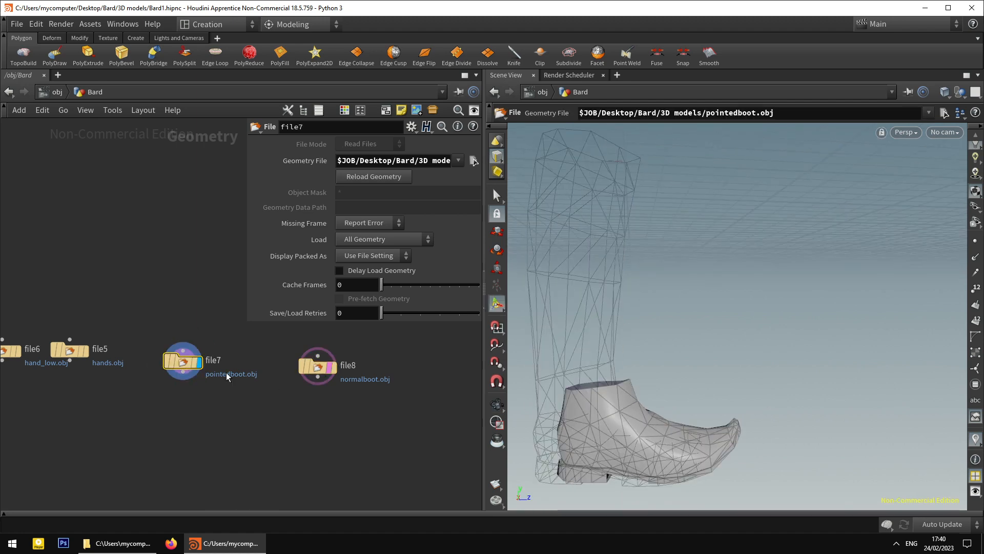
# Display the normalboot.obj node's geometry again and examine the tall boot from another angle.
pyautogui.click(319, 370)
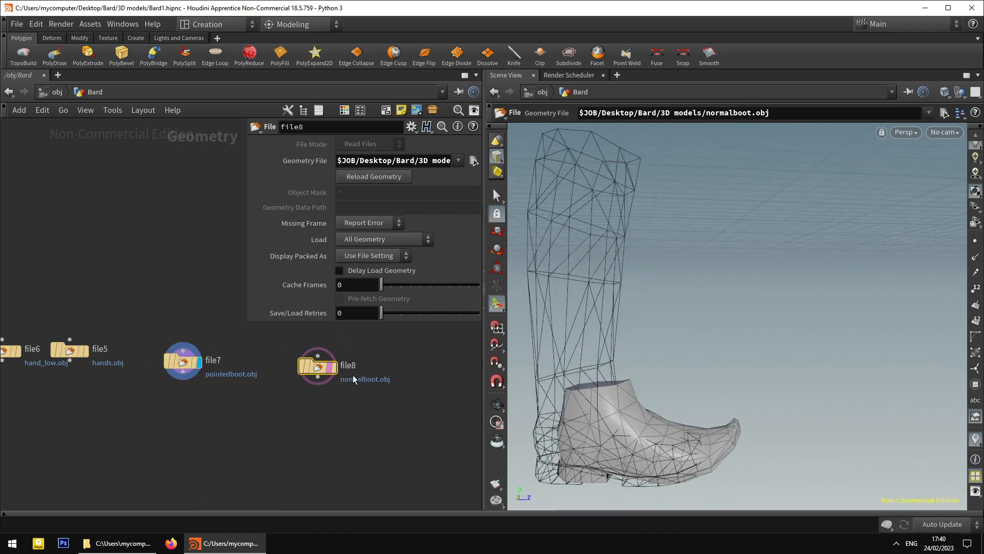
pyautogui.click(334, 368)
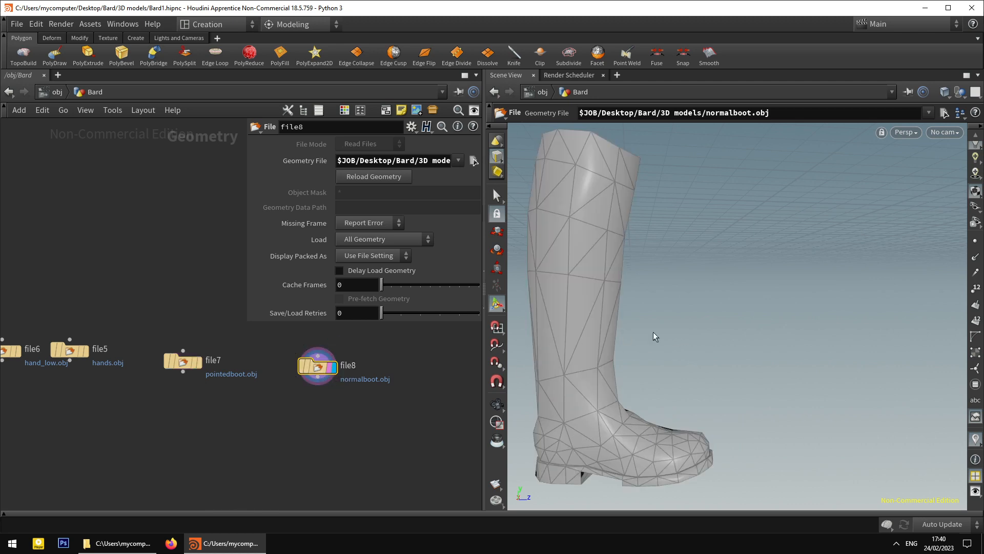
pyautogui.keyDown('alt'); pyautogui.moveTo(675, 313); pyautogui.dragTo(750, 347); pyautogui.keyUp('alt')
pyautogui.scroll(-3, 582, 296)
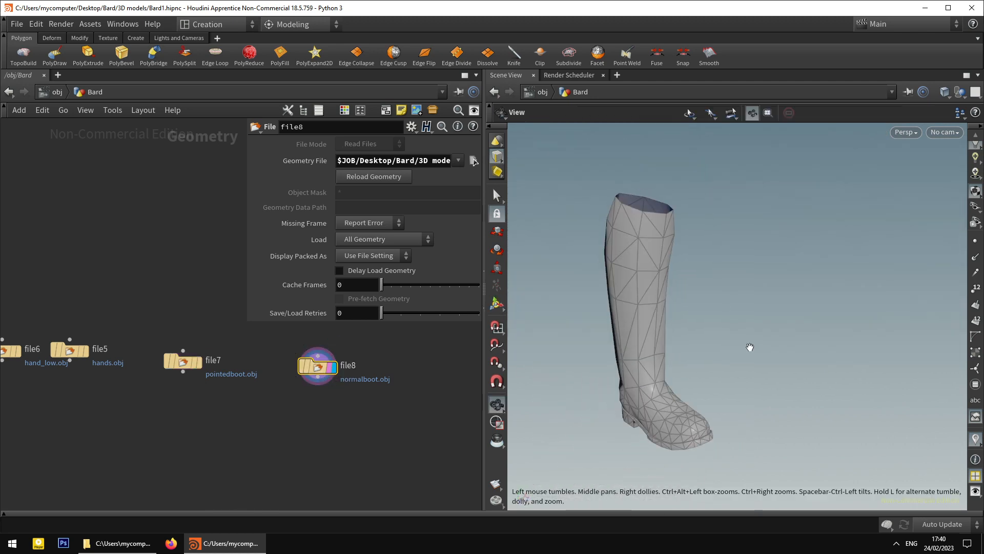
# Delete the normalboot.obj file node, then move the pointedboot.obj node closer to hands.obj and display it.
pyautogui.scroll(3, 750, 347)
pyautogui.moveTo(682, 344); pyautogui.dragTo(539, 325)
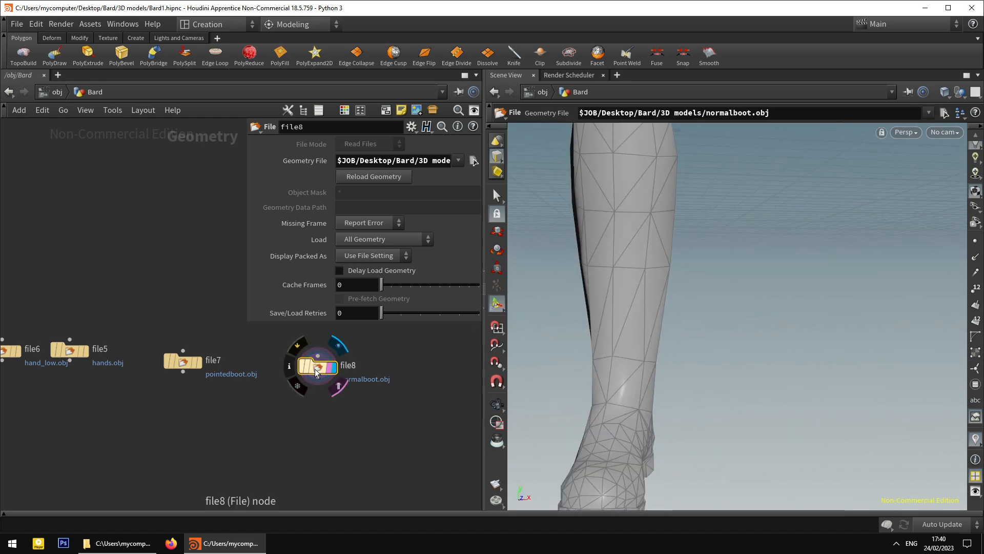
pyautogui.press('Delete')
pyautogui.moveTo(177, 367); pyautogui.dragTo(159, 364)
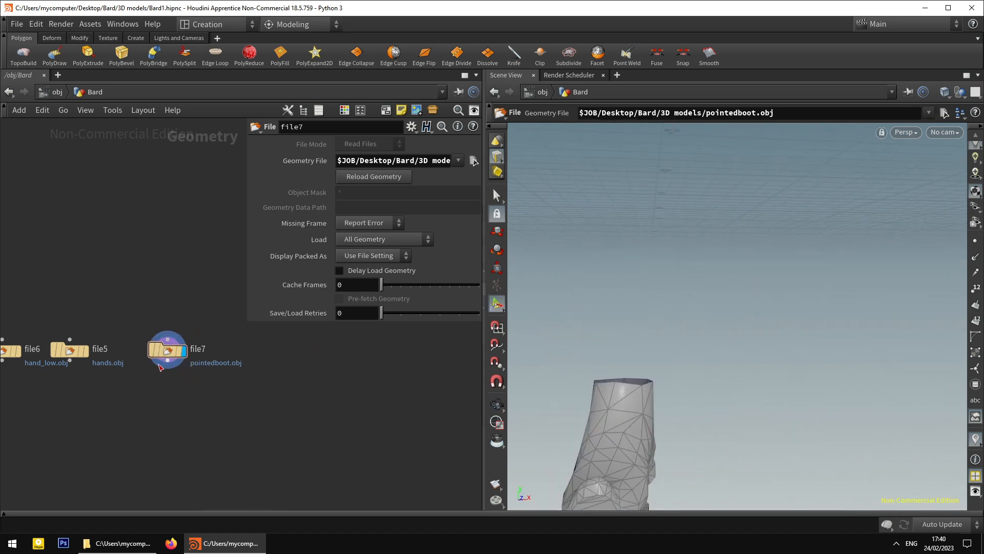
pyautogui.moveTo(160, 366); pyautogui.dragTo(252, 387, button='middle')
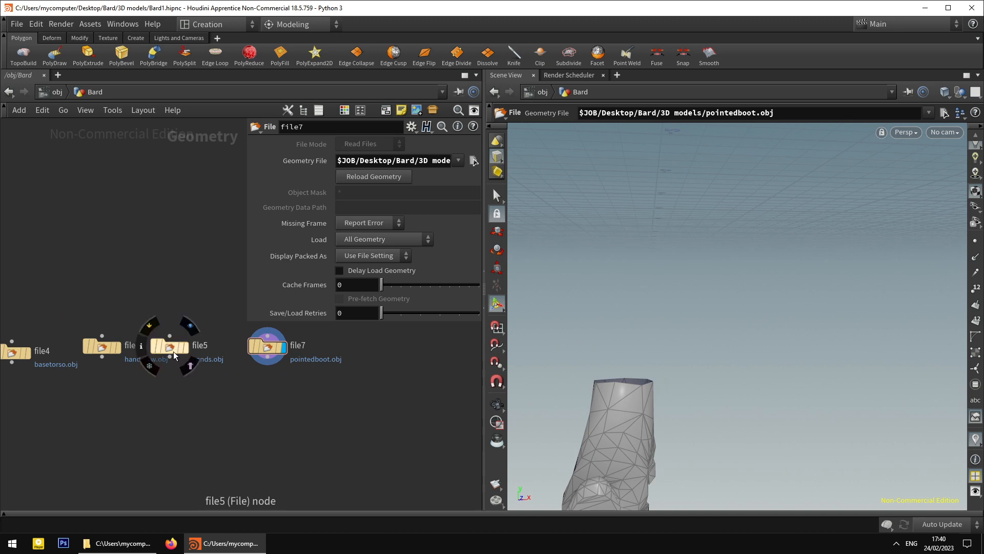
pyautogui.moveTo(355, 379); pyautogui.dragTo(405, 374, button='middle')
pyautogui.scroll(6, 195, 373)
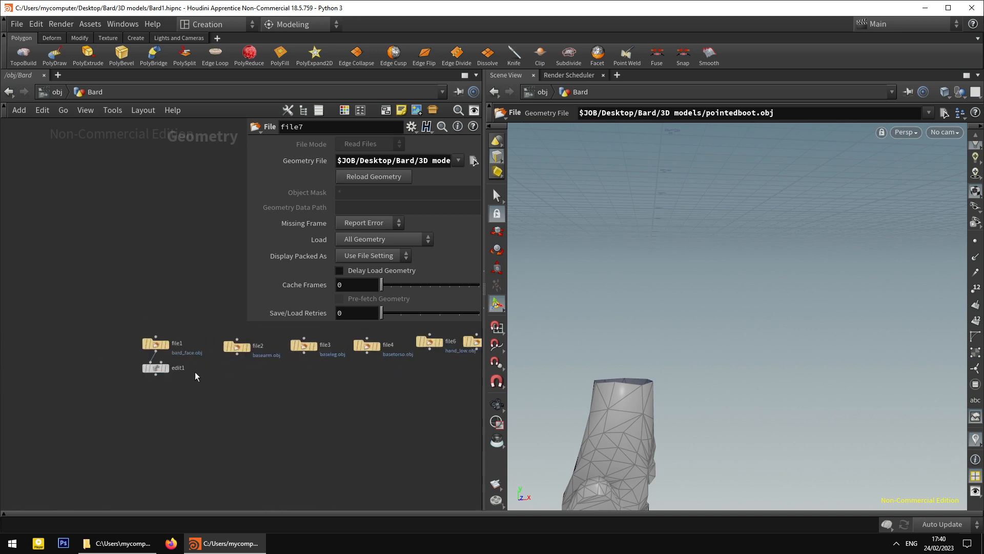
pyautogui.click(128, 373)
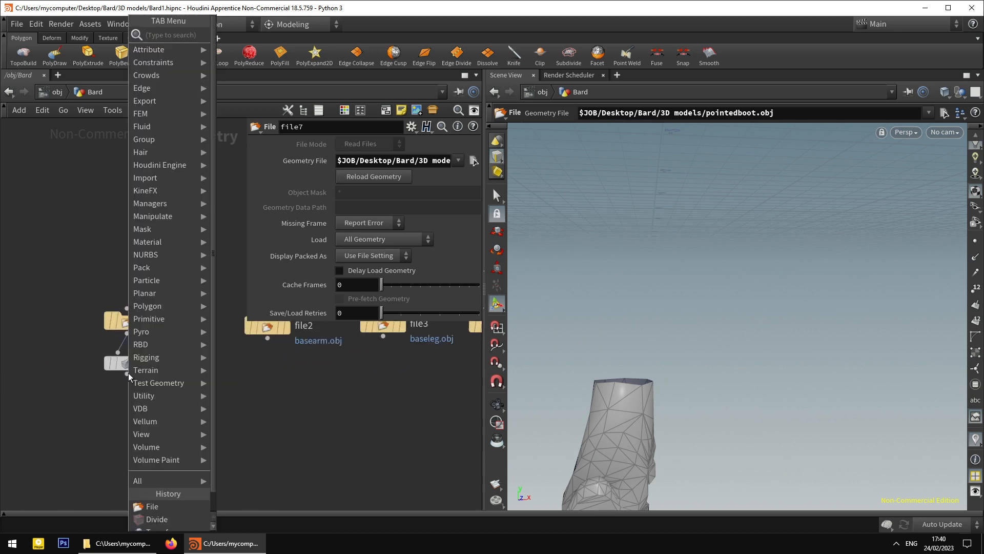
pyautogui.click(266, 338)
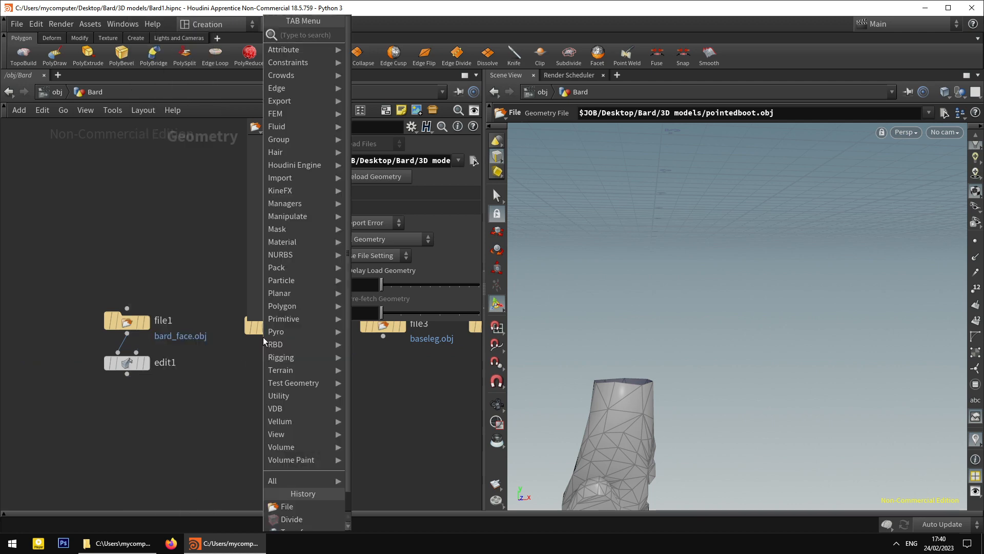
pyautogui.write('tr')
pyautogui.press('Return')
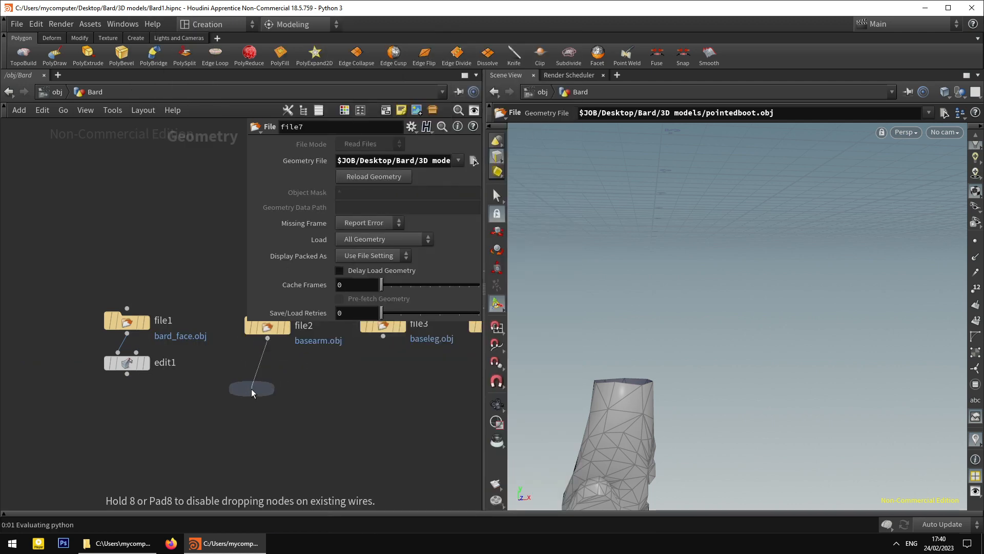
pyautogui.press('Escape')
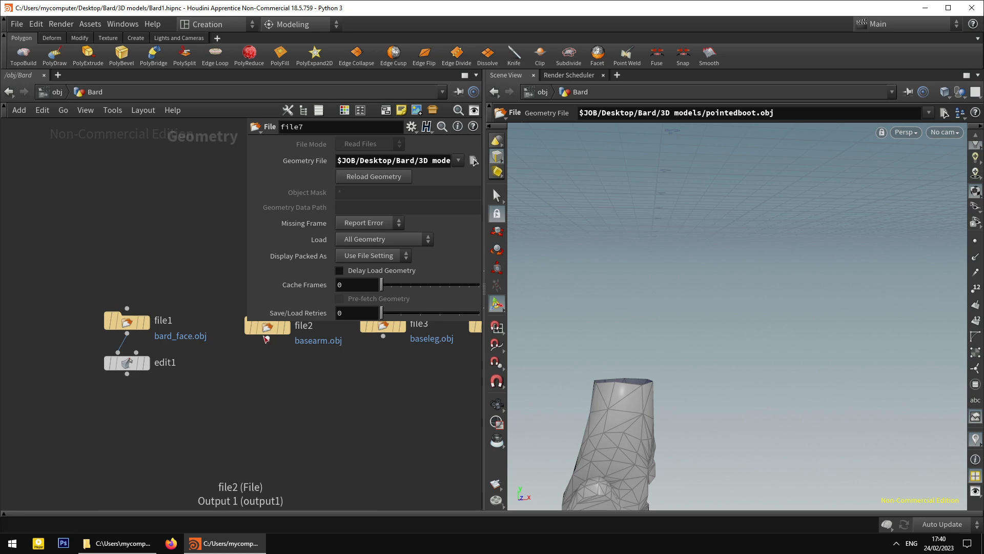
# Add a Merge node fed by the basearm.obj file node and place it below edit1 and file2.
pyautogui.rightClick(267, 337)
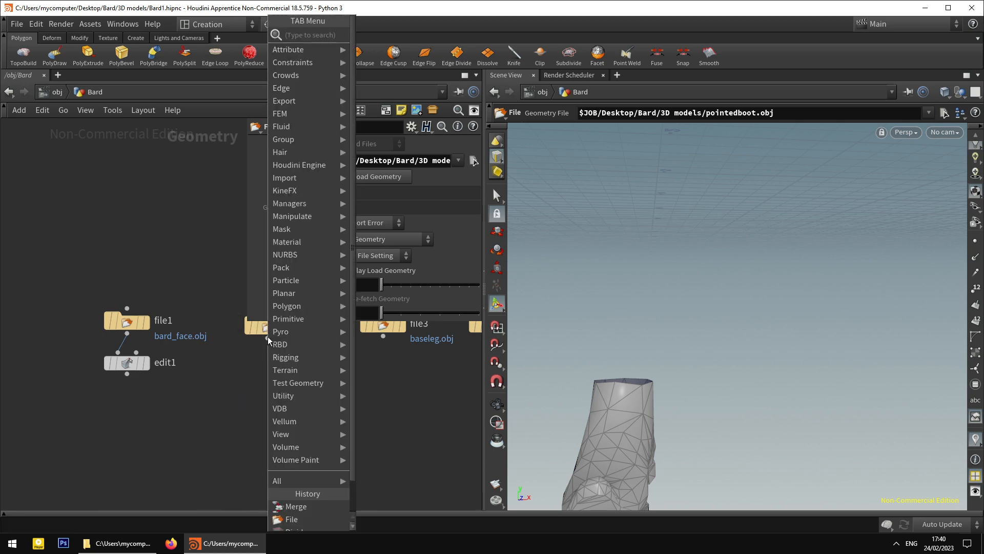
pyautogui.click(256, 353)
pyautogui.rightClick(268, 338)
pyautogui.click(263, 345)
pyautogui.press('Tab')
pyautogui.write('mer')
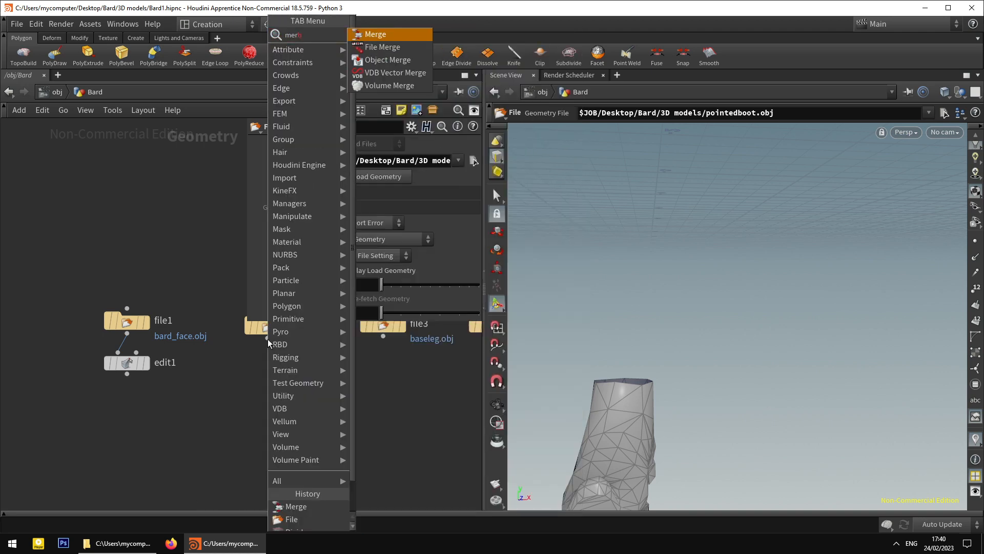
pyautogui.press('Return')
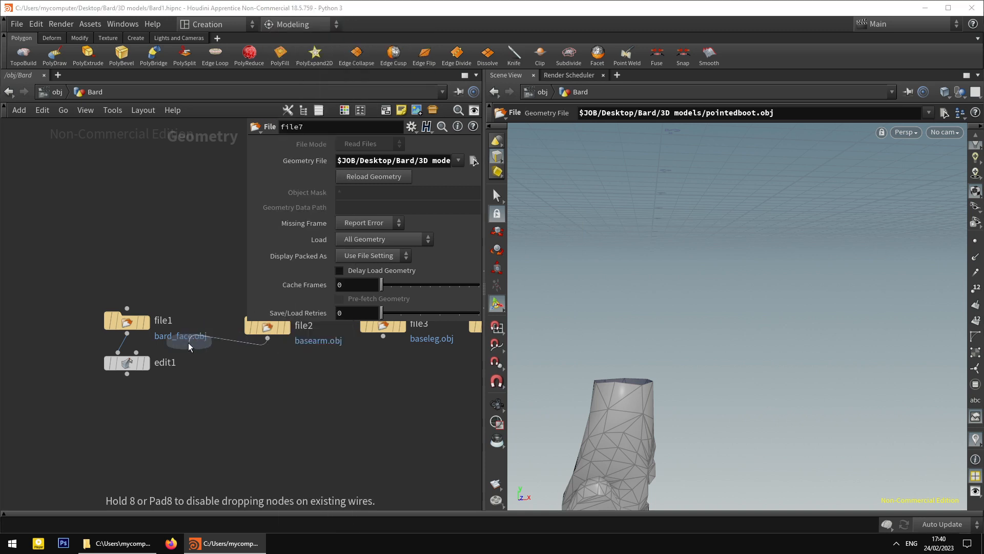
pyautogui.click(194, 426)
# Connect edit1 to the new Merge node, display it, and check the merged geometry in the 3D and UV views.
pyautogui.click(127, 374)
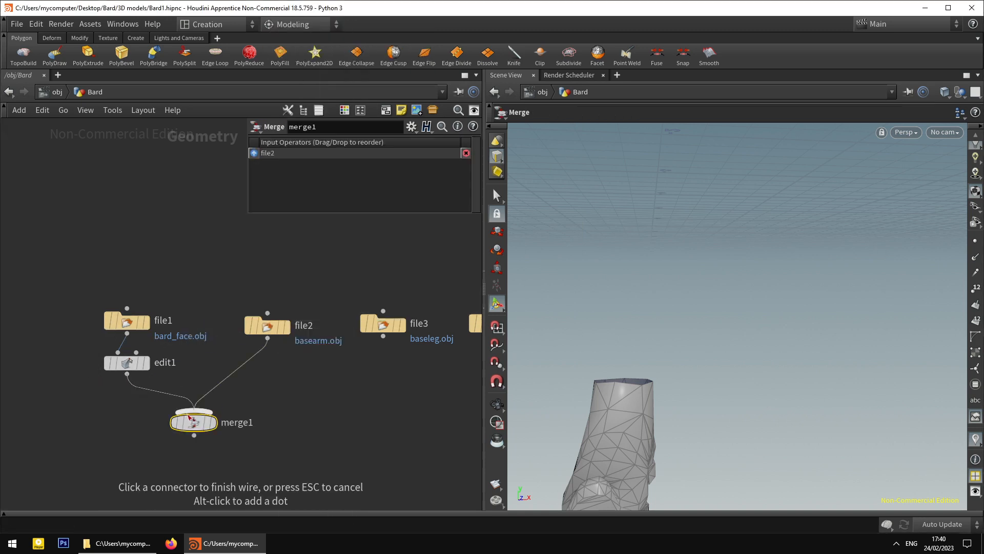
pyautogui.click(193, 411)
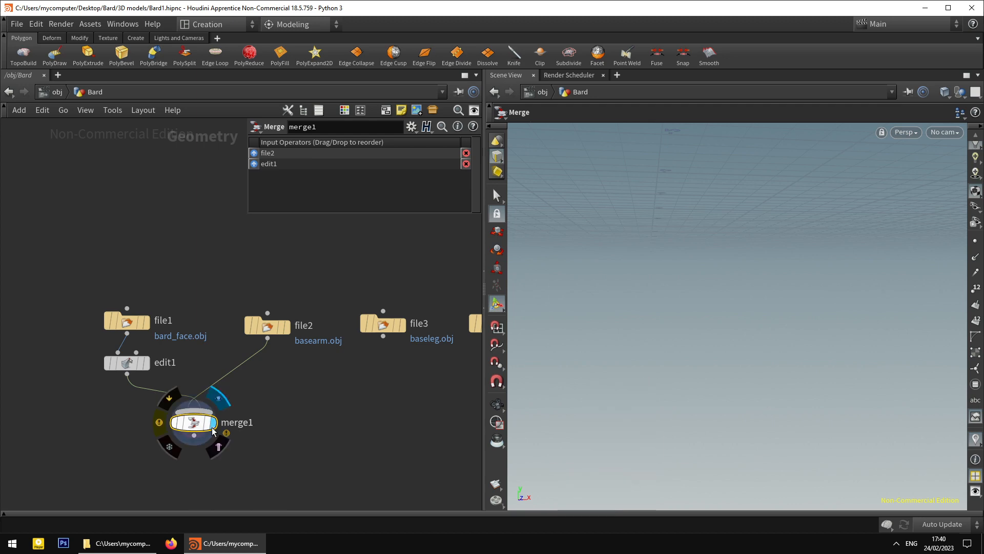
pyautogui.hotkey('space', 'g')
pyautogui.scroll(1, 743, 315)
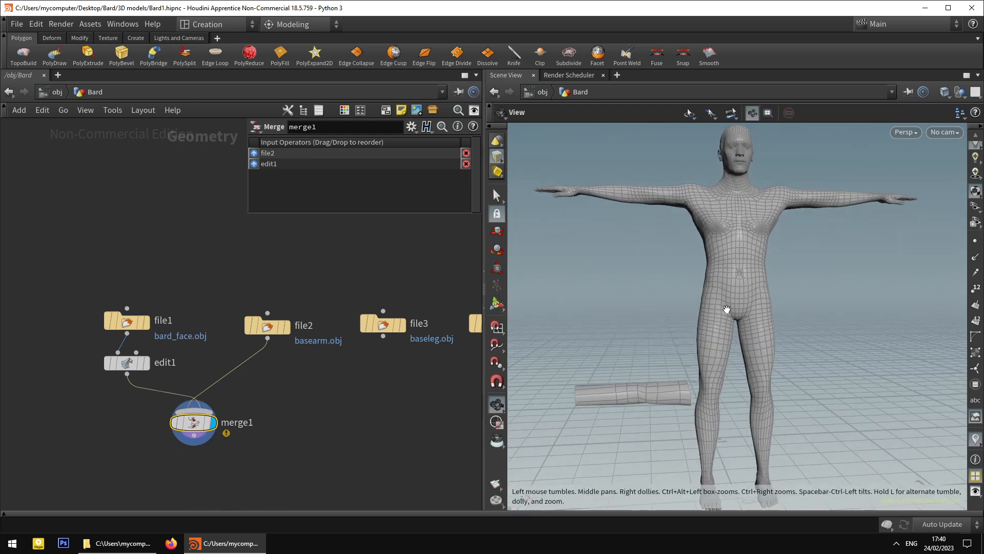
pyautogui.hotkey('space', '5')
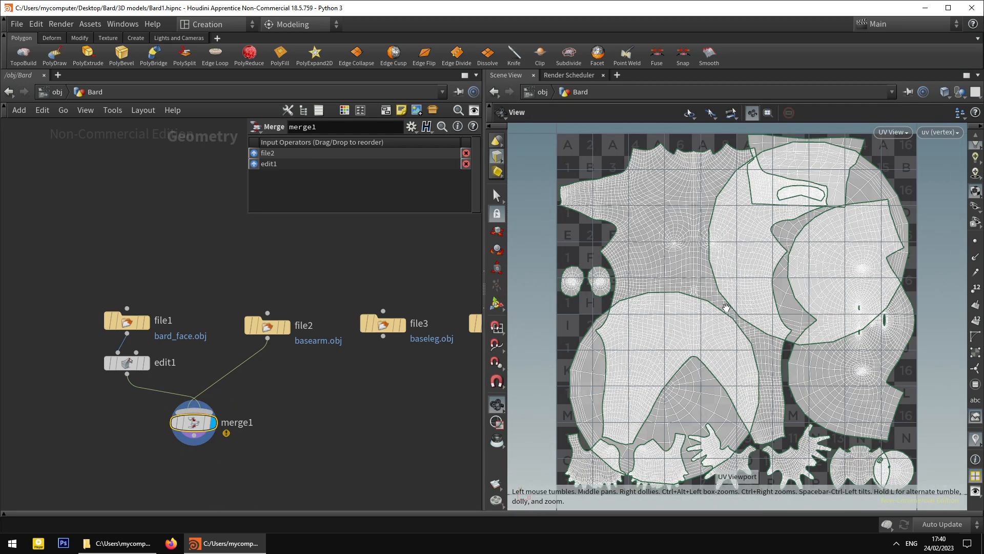
pyautogui.hotkey('space', '1')
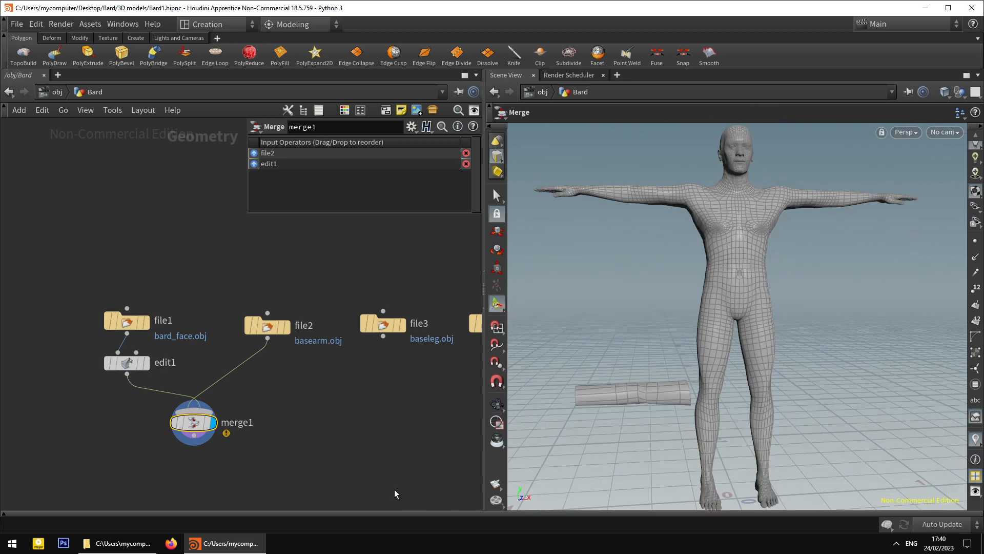
# Add a second Merge node combining baseleg.obj with merge1 and display its result in the UV view.
pyautogui.moveTo(259, 426); pyautogui.dragTo(232, 366, button='middle')
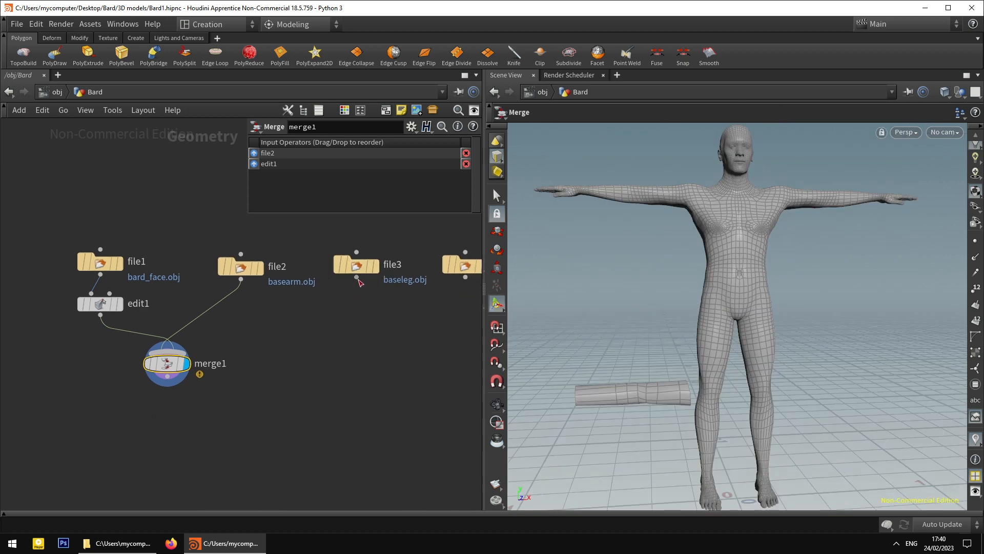
pyautogui.press('Tab')
pyautogui.write('merge')
pyautogui.press('Return')
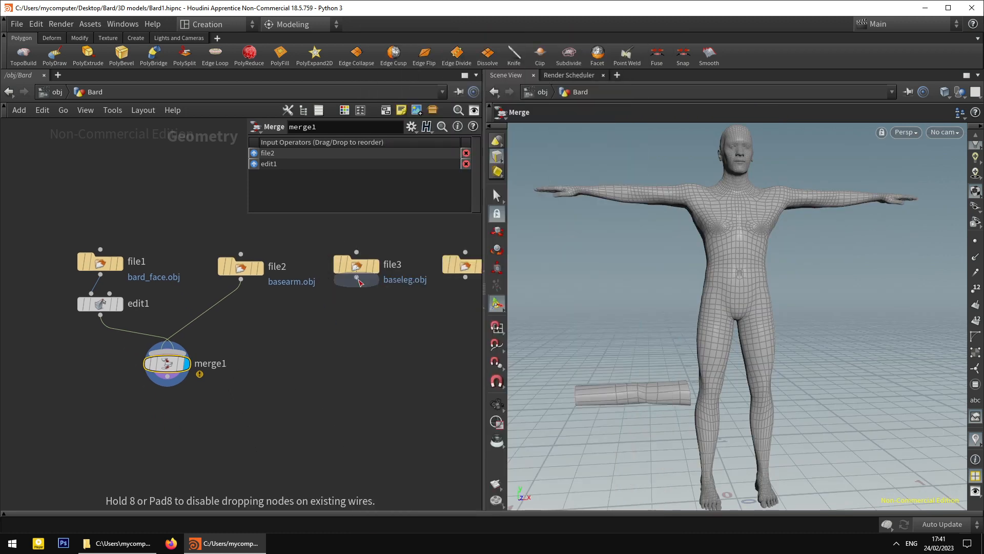
pyautogui.click(220, 421)
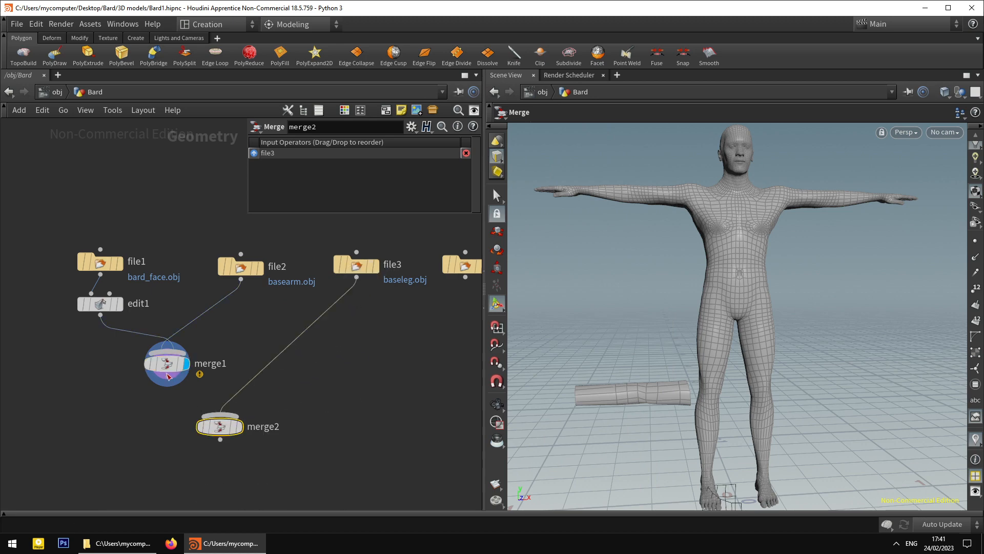
pyautogui.click(239, 426)
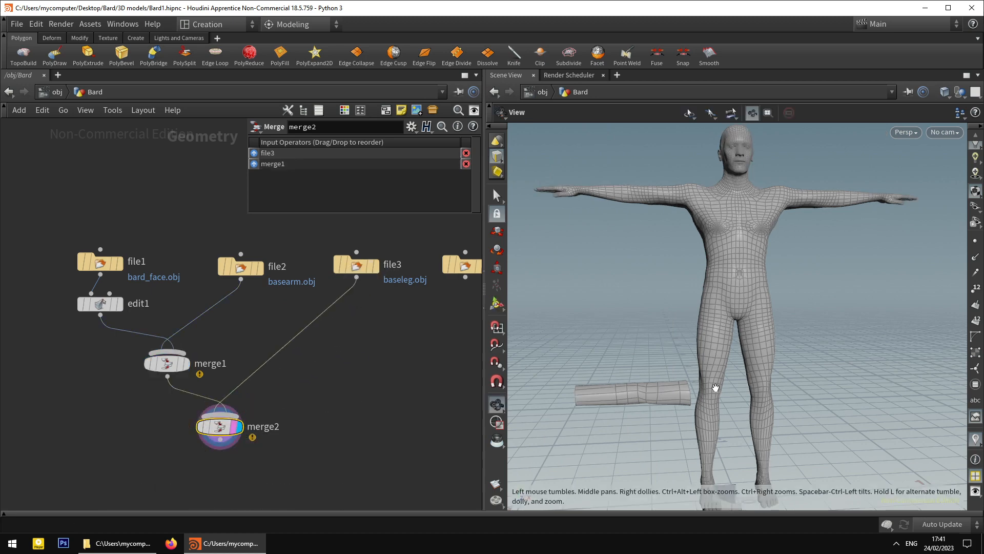
pyautogui.hotkey('space', '5')
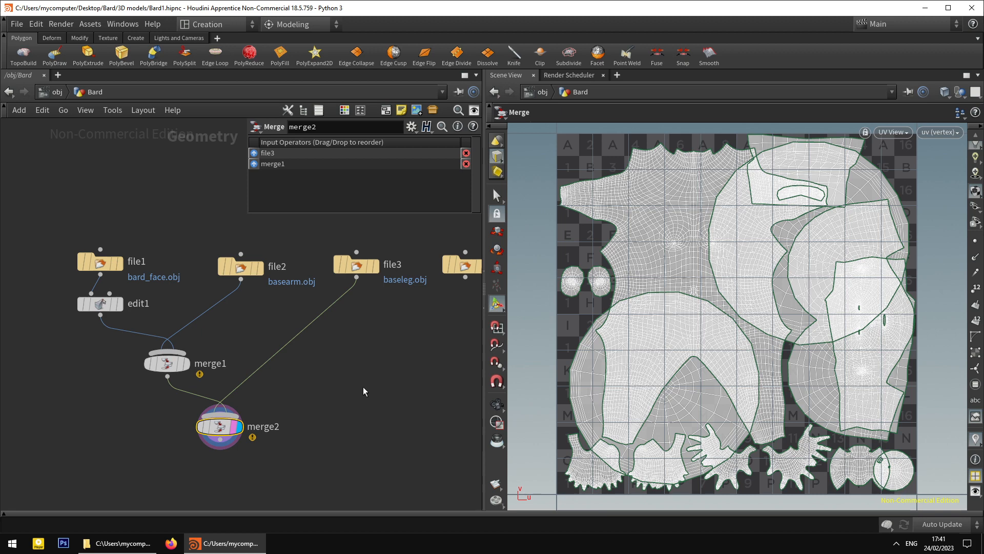
# Add a third Merge node combining basetorso.obj with merge2.
pyautogui.moveTo(363, 391); pyautogui.dragTo(308, 357, button='middle')
pyautogui.press('Tab')
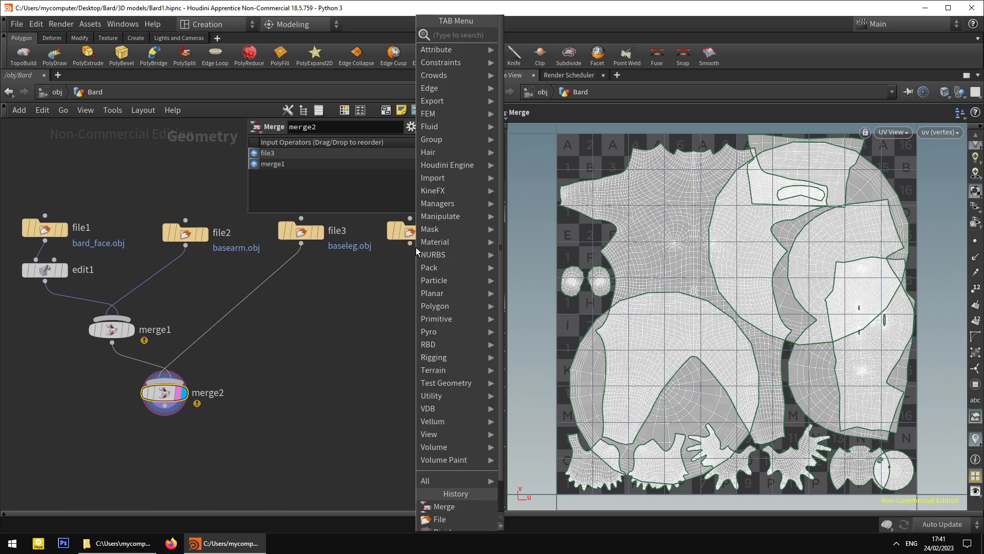
pyautogui.write('mer')
pyautogui.press('Return')
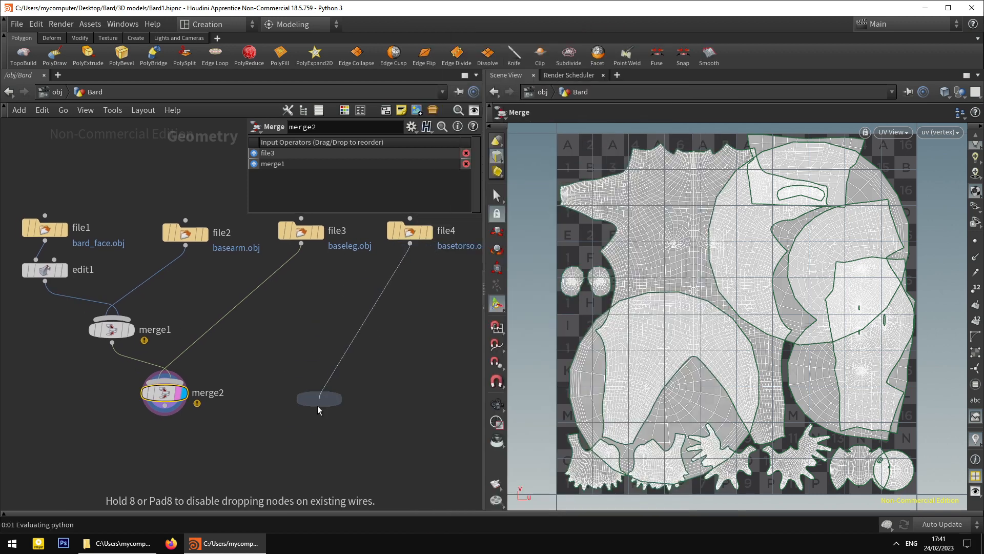
pyautogui.click(257, 456)
pyautogui.click(164, 407)
pyautogui.click(256, 444)
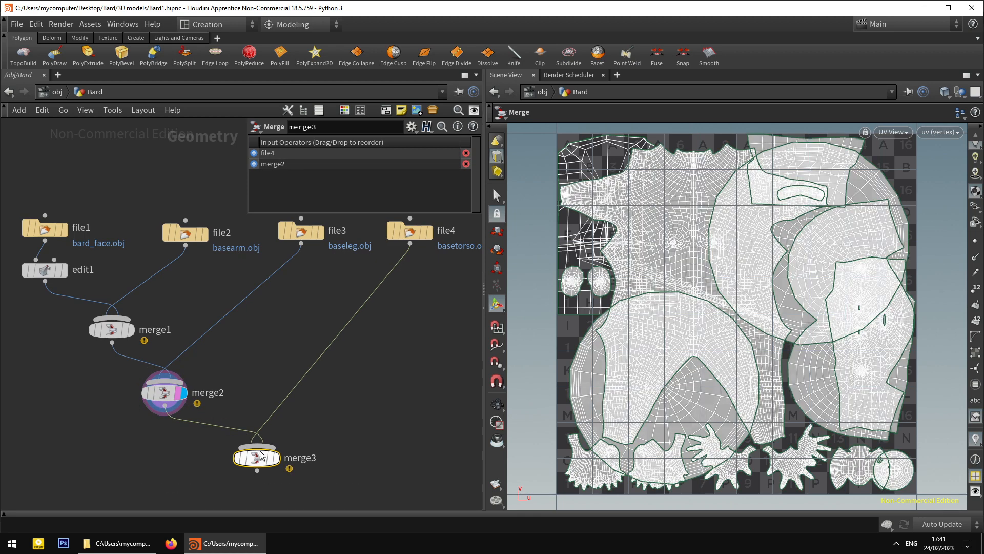
# Reconnect the merge2 output to merge3 and set merge3 as the displayed node.
pyautogui.click(164, 393)
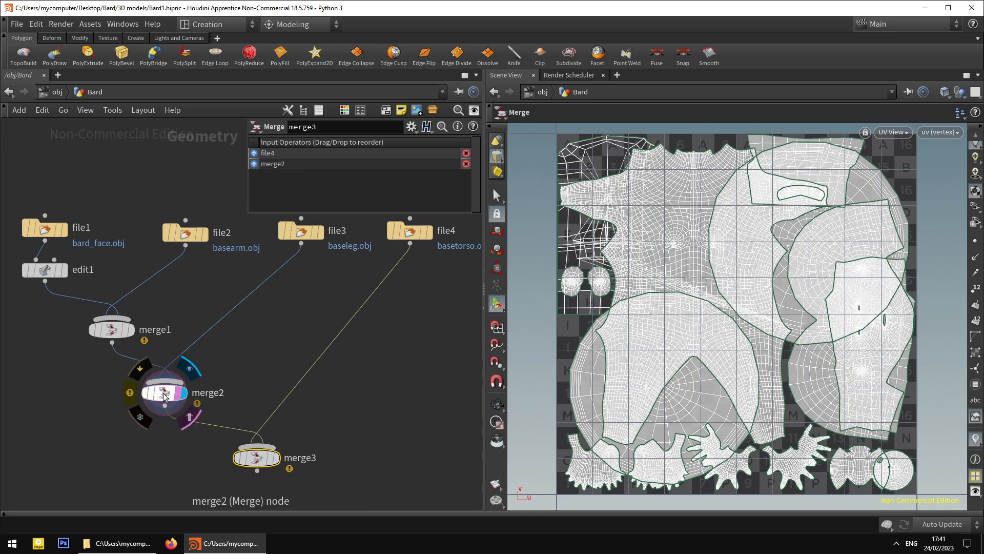
pyautogui.rightClick(202, 430)
pyautogui.click(189, 482)
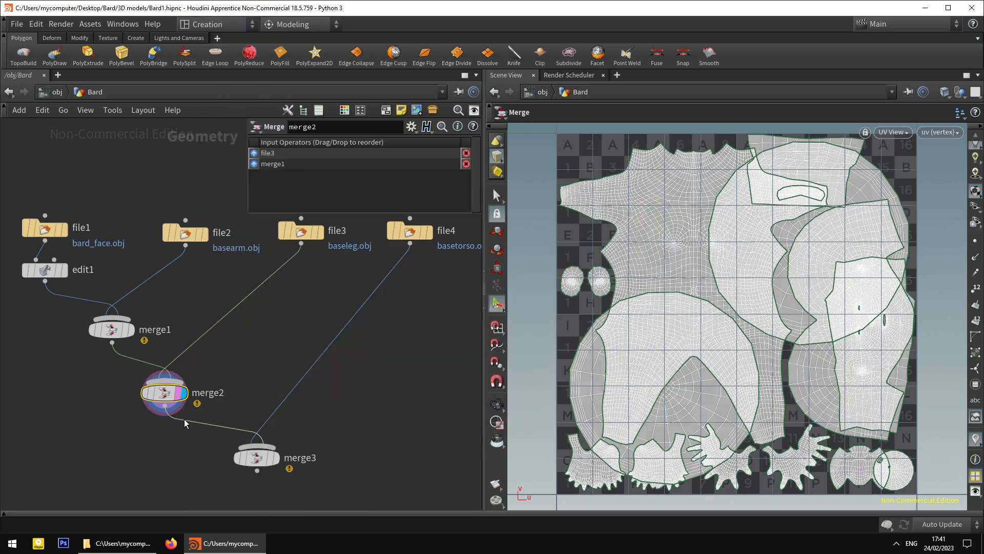
pyautogui.rightClick(186, 419)
pyautogui.click(203, 454)
pyautogui.click(164, 410)
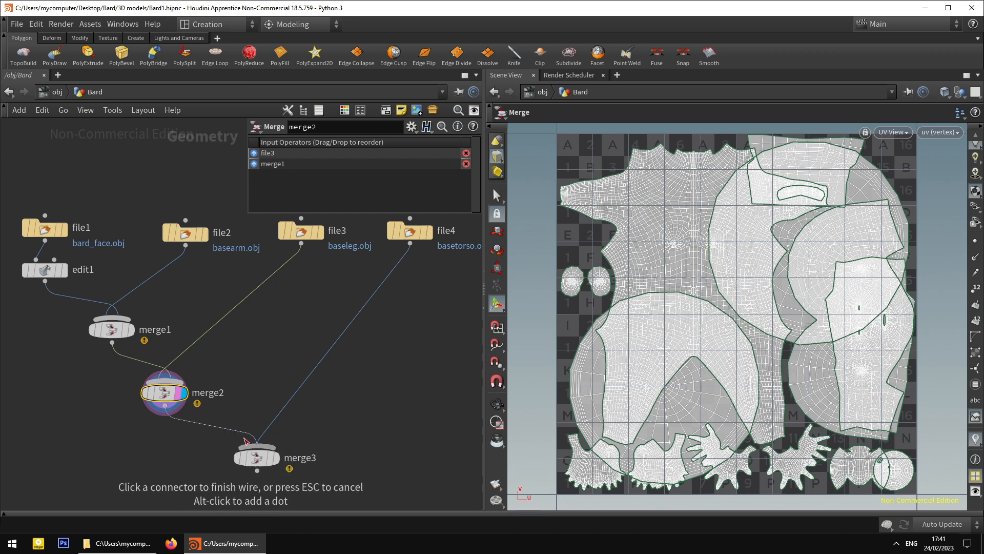
pyautogui.click(257, 454)
pyautogui.click(274, 462)
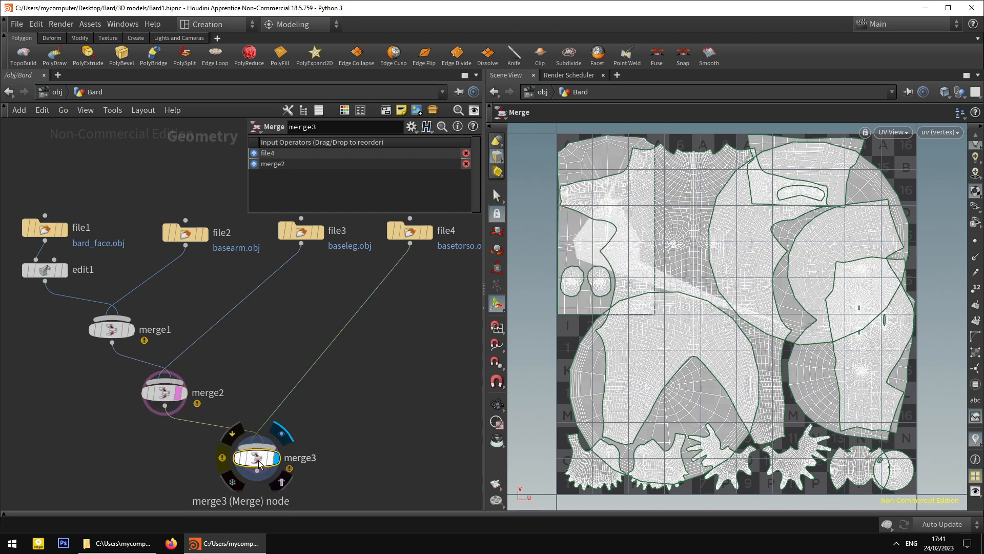
# Inspect the basetorso.obj UV layout on its own with the parameter overlay hidden, and return the display to merge3.
pyautogui.click(424, 233)
pyautogui.click(420, 237)
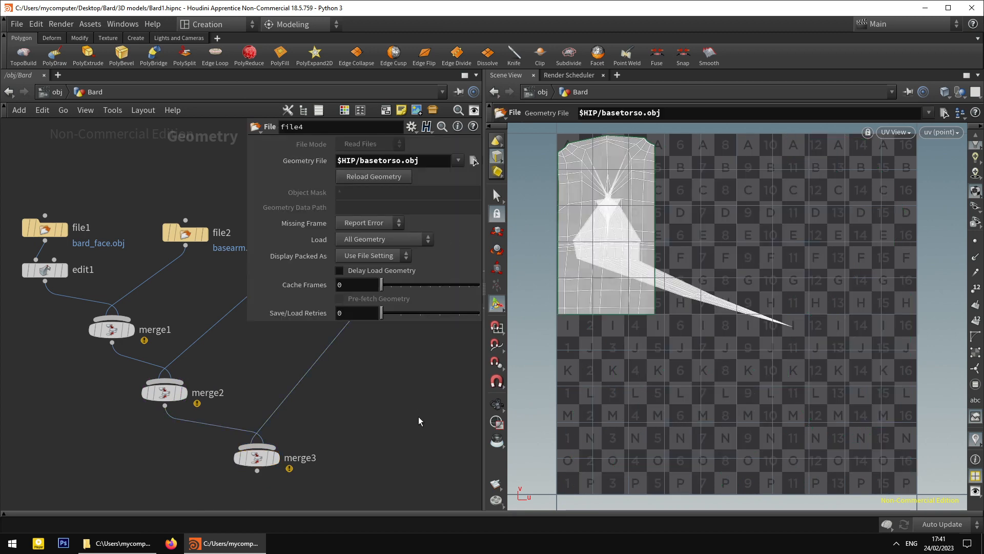
pyautogui.press('p')
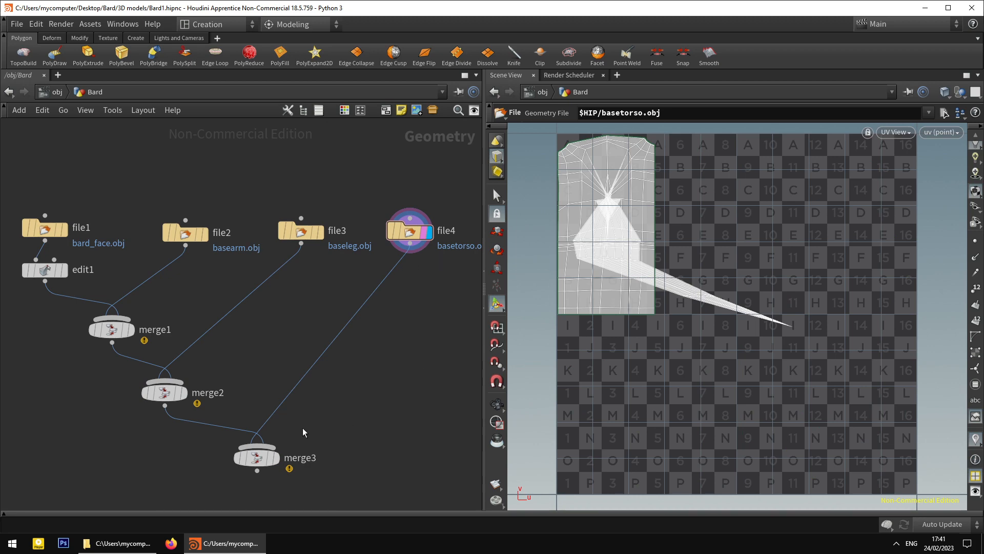
pyautogui.click(255, 456)
pyautogui.click(275, 457)
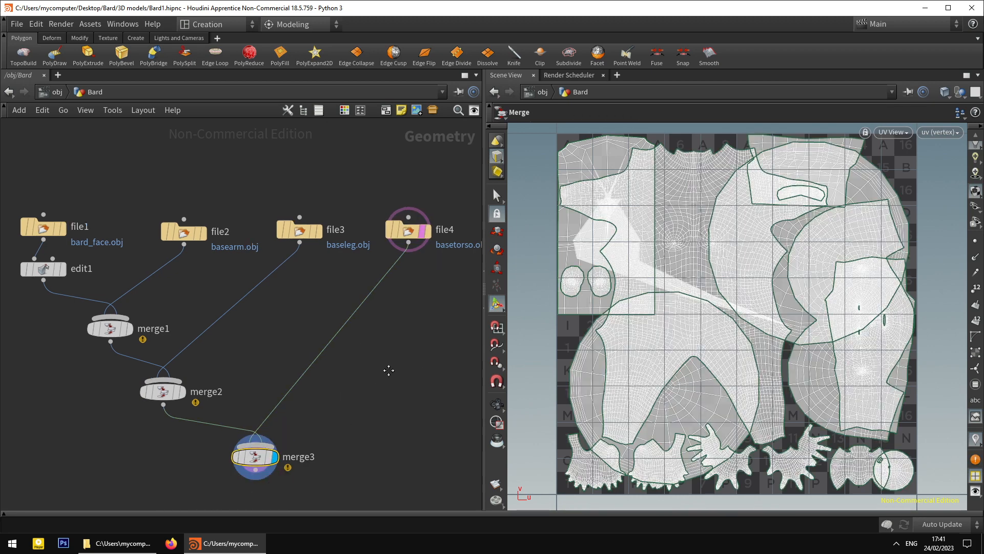
# Add a fourth Merge node combining merge3 with the hand_low.obj file node and display it.
pyautogui.moveTo(389, 370); pyautogui.dragTo(269, 344, button='middle')
pyautogui.press('Tab')
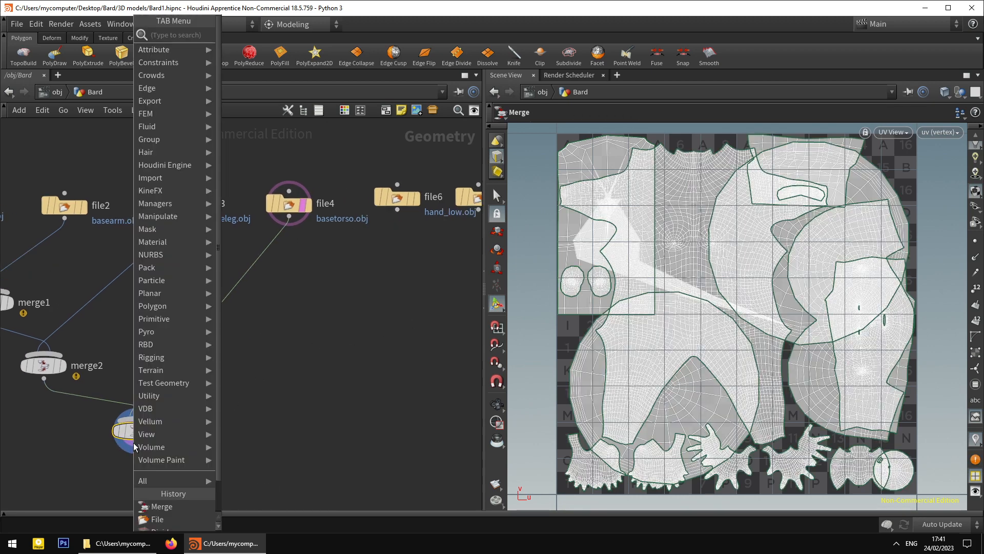
pyautogui.write('mer')
pyautogui.press('Return')
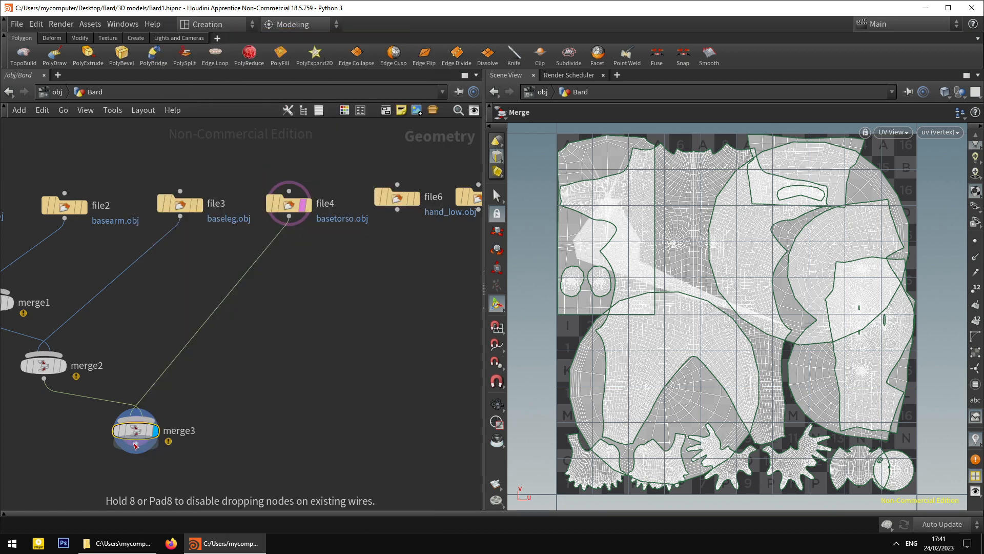
pyautogui.click(245, 473)
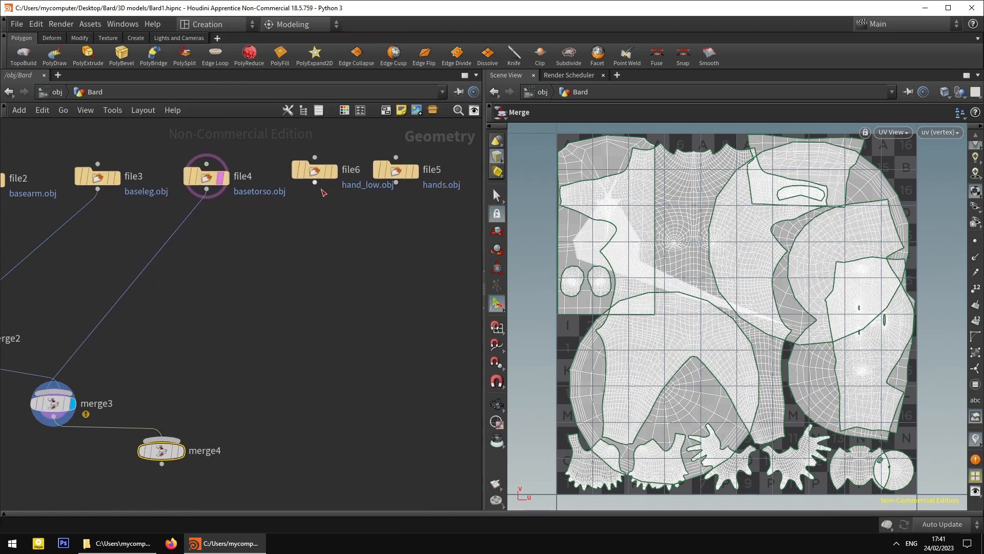
pyautogui.click(314, 183)
pyautogui.click(161, 441)
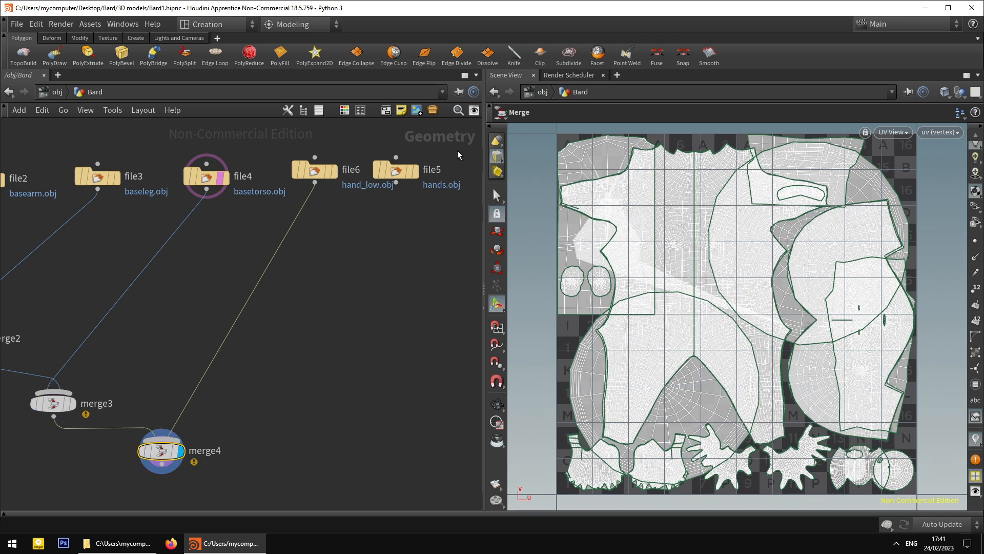
# Line up the hand_low.obj and hands.obj file nodes with the other file nodes and display basetorso.obj.
pyautogui.click(402, 171)
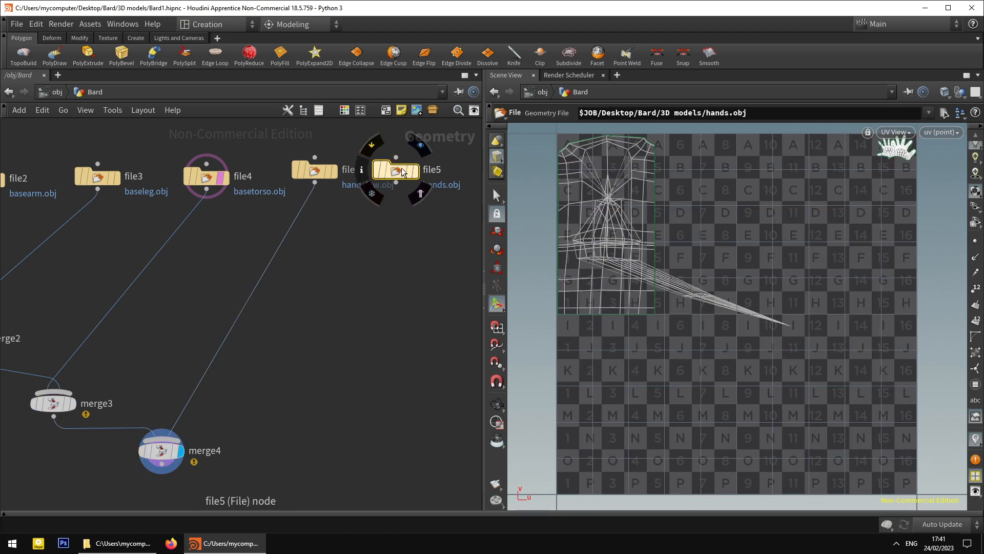
pyautogui.moveTo(315, 173); pyautogui.dragTo(324, 180)
pyautogui.moveTo(396, 158); pyautogui.dragTo(410, 185)
pyautogui.press('Escape')
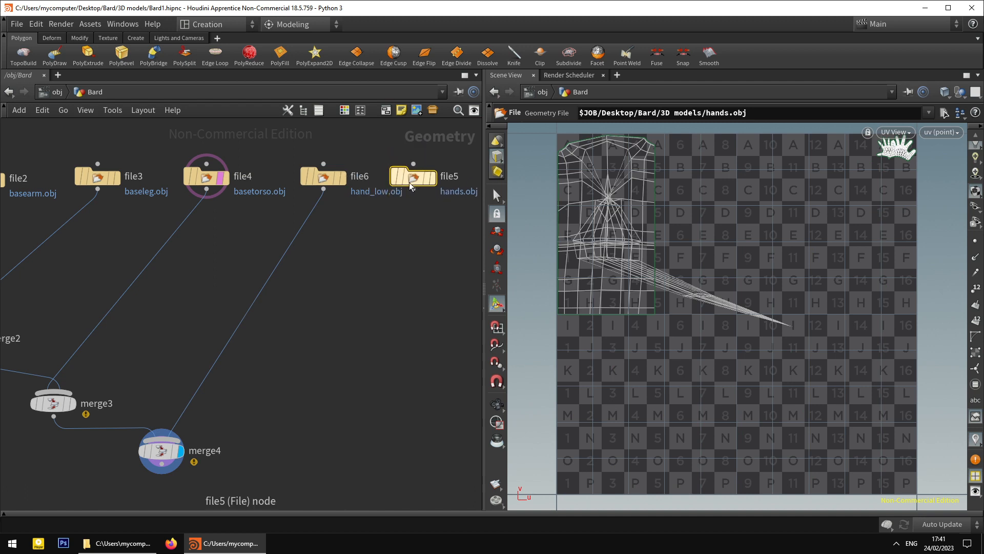
pyautogui.click(224, 180)
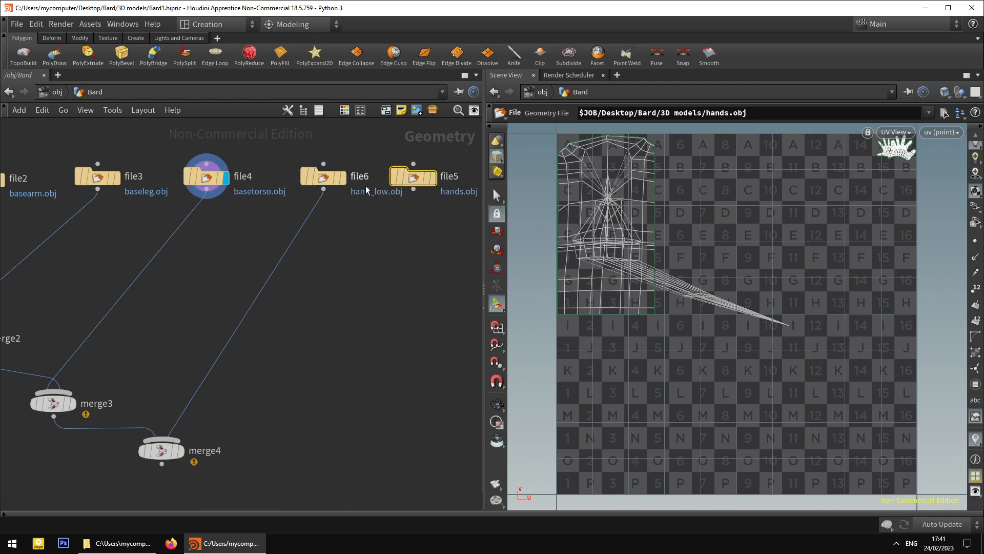
# Move the hand_low.obj file node out of the row and delete it.
pyautogui.moveTo(330, 184); pyautogui.dragTo(385, 220)
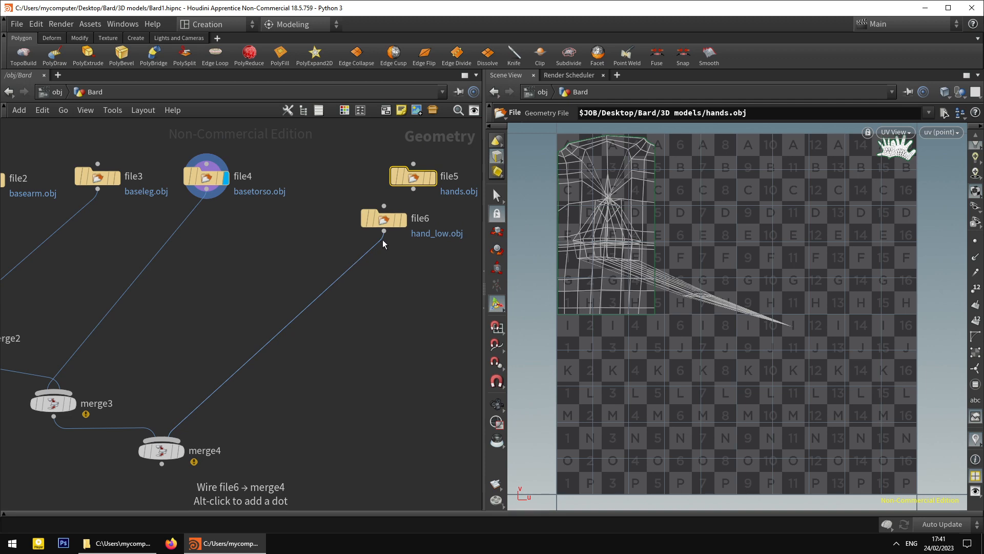
pyautogui.click(384, 221)
pyautogui.press('Delete')
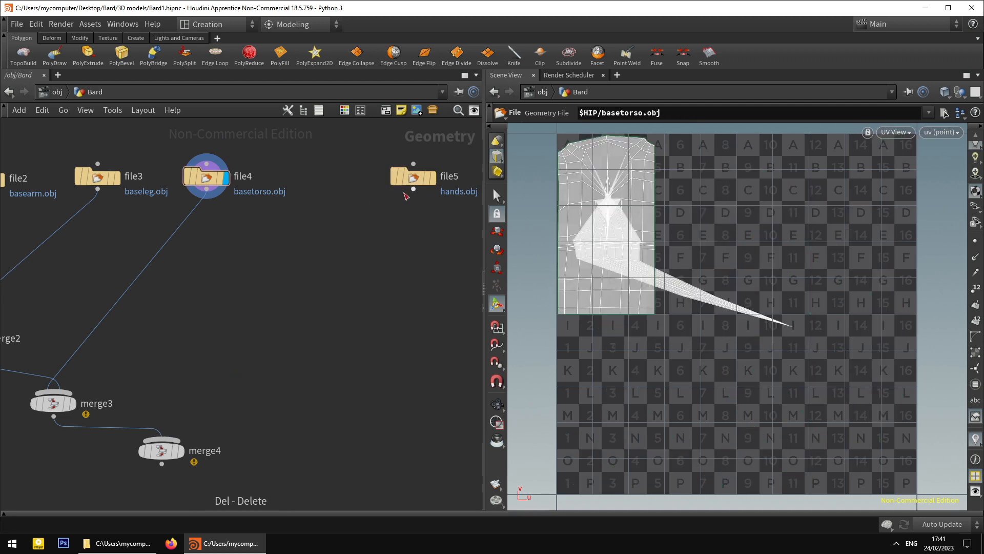
# Place the hands.obj file node beside basetorso.obj, wire it into merge4 and display merge4.
pyautogui.moveTo(407, 185); pyautogui.dragTo(339, 186)
pyautogui.click(345, 191)
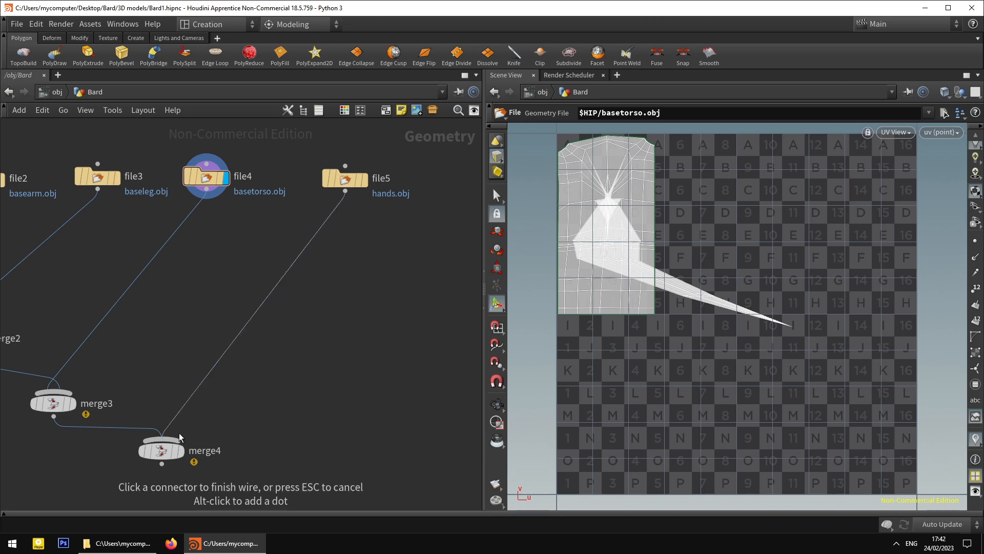
pyautogui.click(161, 439)
pyautogui.click(182, 451)
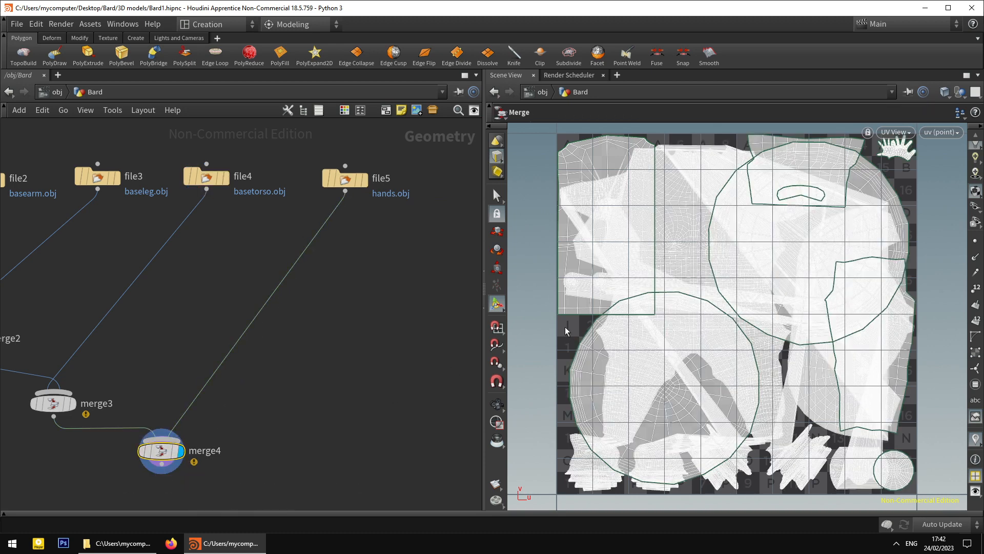
# Disconnect merge3 from merge4, reconnect it after the hands.obj input, and set merge4 as the displayed node.
pyautogui.click(72, 404)
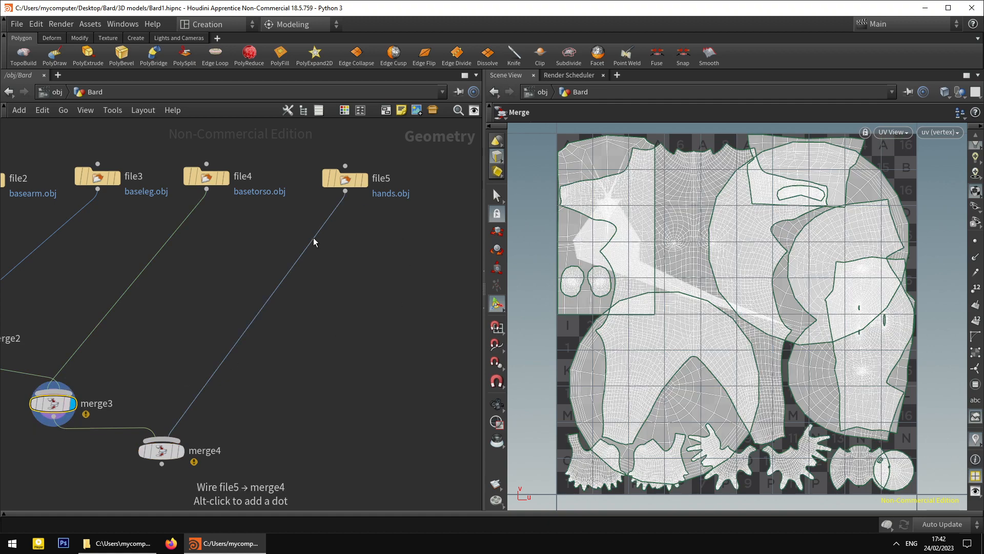
pyautogui.rightClick(108, 420)
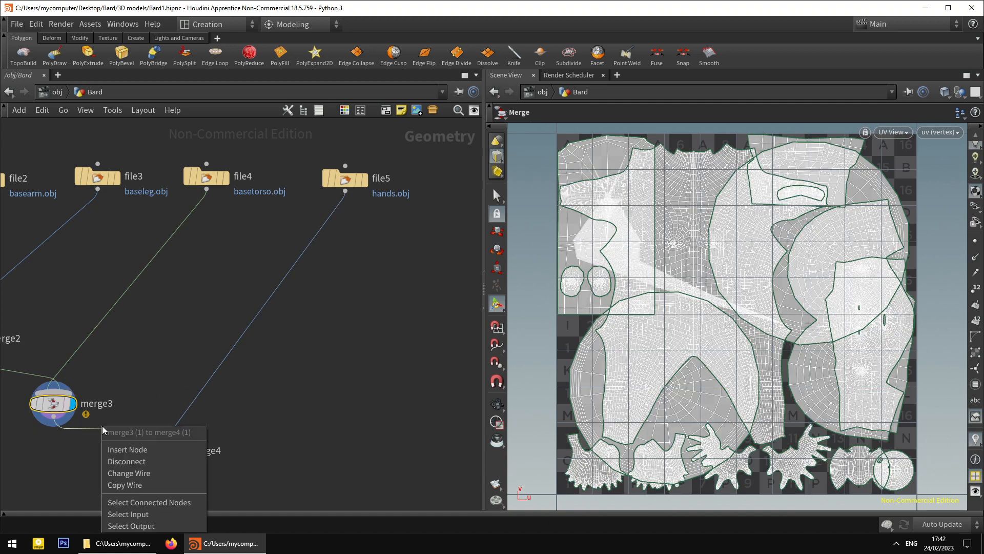
pyautogui.click(118, 462)
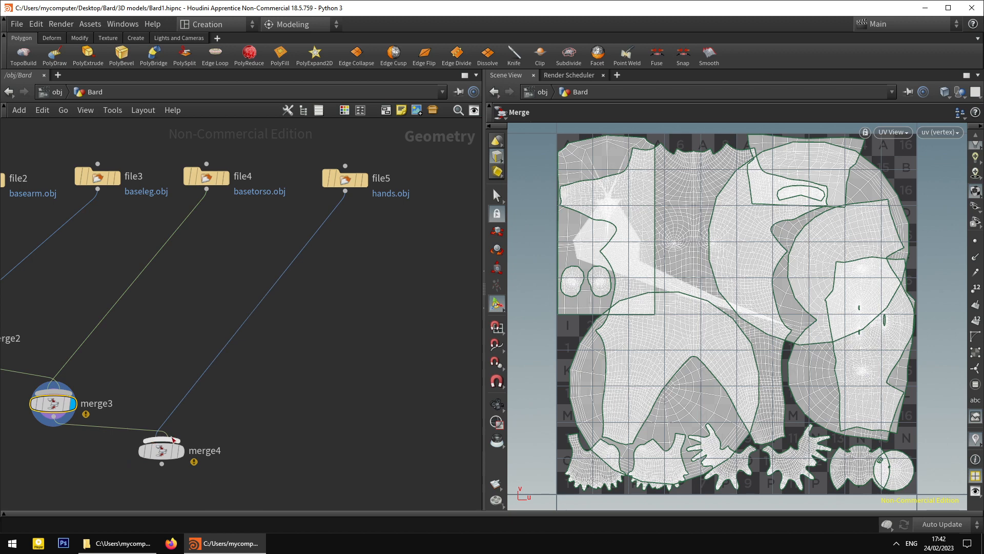
pyautogui.click(163, 450)
pyautogui.click(178, 452)
pyautogui.click(174, 453)
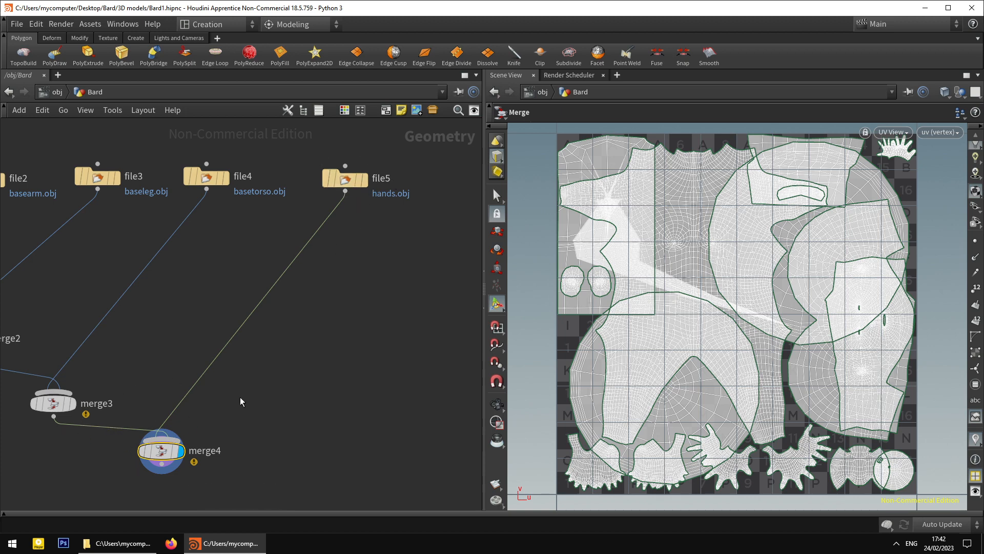
# Examine the merged body, arm and hands from merge4 in the perspective view.
pyautogui.moveTo(282, 388); pyautogui.dragTo(362, 379, button='middle')
pyautogui.press('space')
pyautogui.scroll(-1, 681, 375)
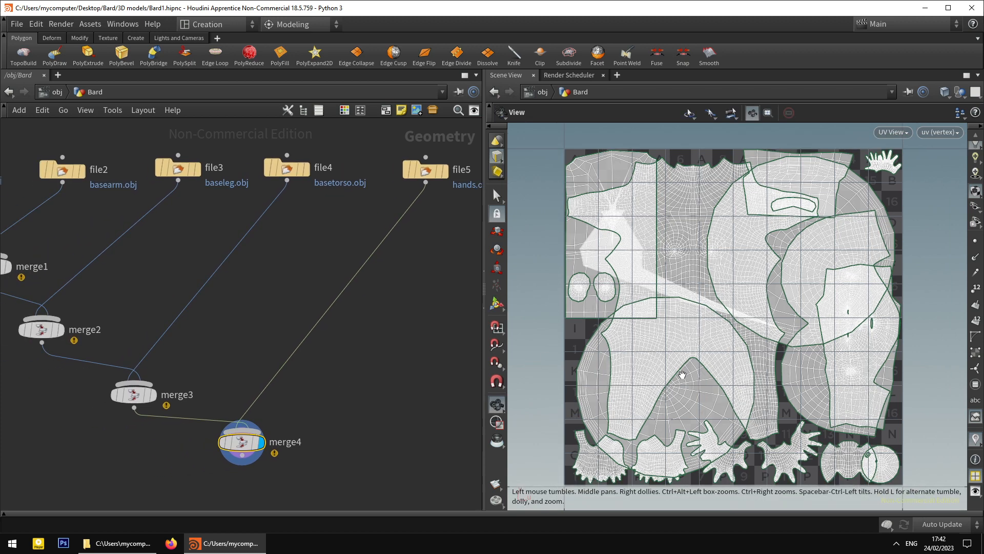
pyautogui.hotkey('space', '1')
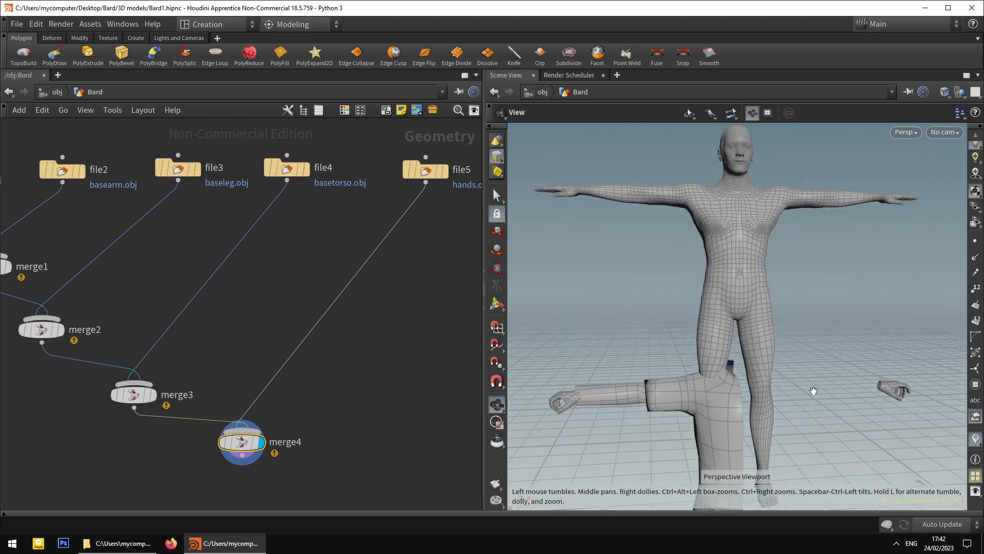
pyautogui.moveTo(831, 397); pyautogui.dragTo(804, 402)
pyautogui.moveTo(796, 392); pyautogui.dragTo(810, 303, button='middle')
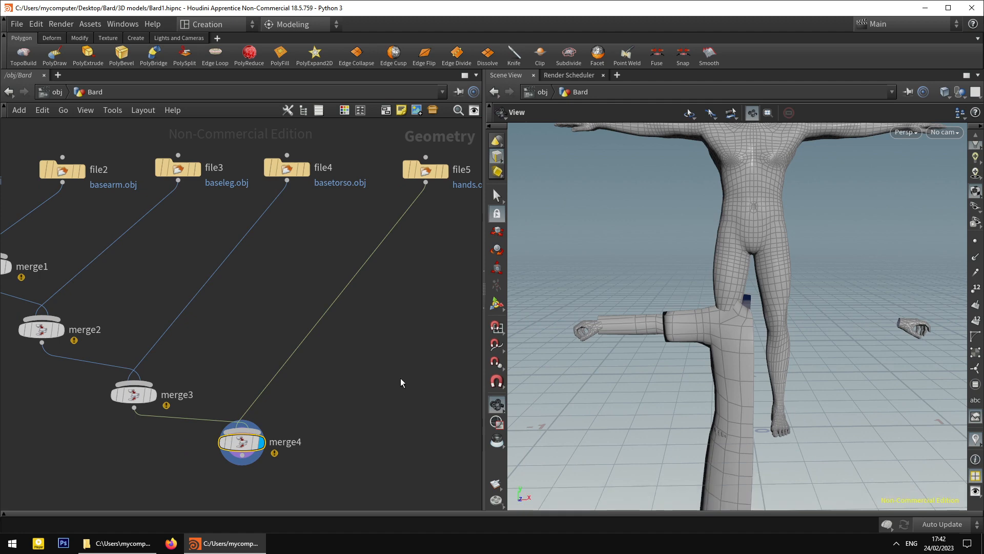
# Add a fifth Merge node combining merge4 with the pointedboot.obj file node.
pyautogui.moveTo(203, 316); pyautogui.dragTo(328, 314, button='middle')
pyautogui.scroll(-2, 319, 318)
pyautogui.scroll(3, 140, 271)
pyautogui.moveTo(140, 280); pyautogui.dragTo(137, 320, button='middle')
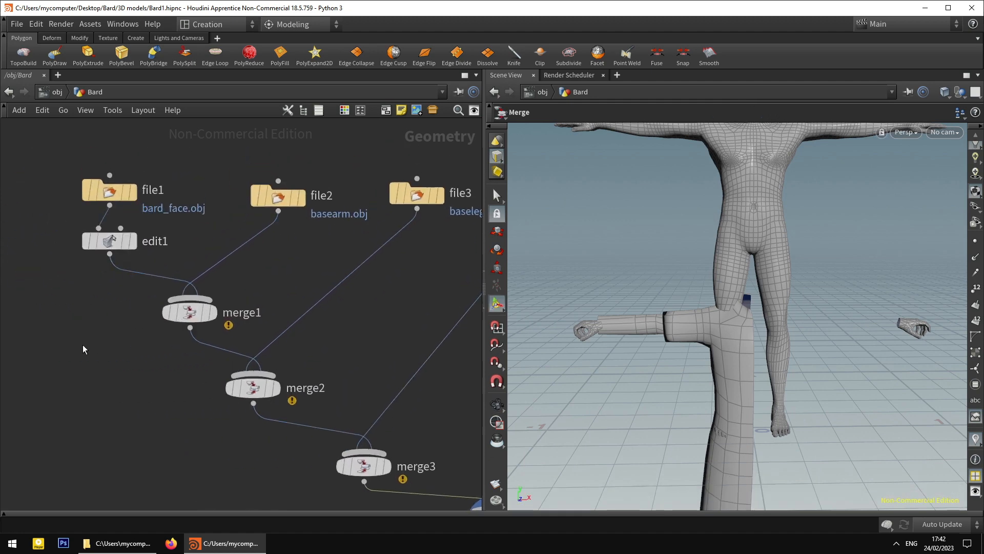
pyautogui.scroll(-4, 20, 292)
pyautogui.scroll(4, 262, 322)
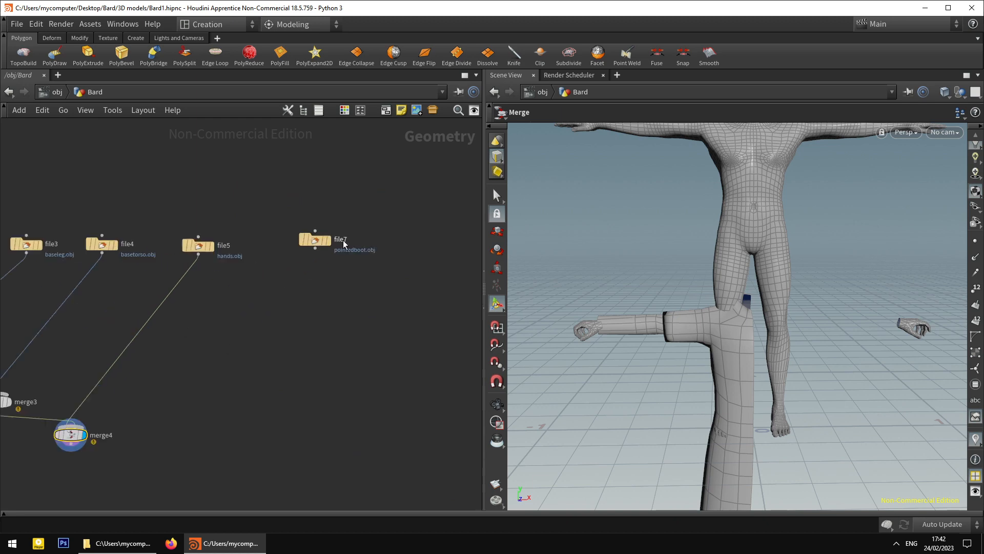
pyautogui.scroll(-3, 246, 365)
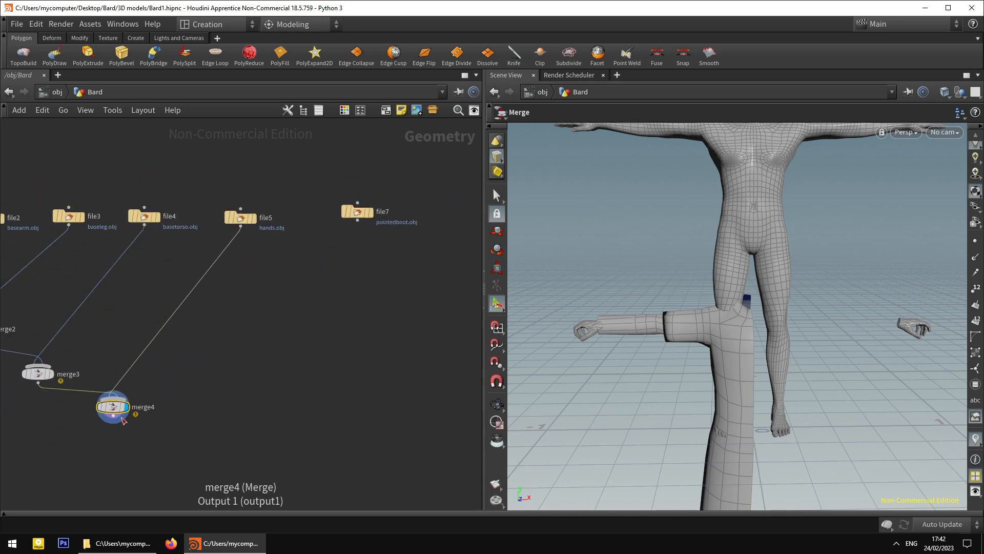
pyautogui.press('Tab')
pyautogui.click(120, 417)
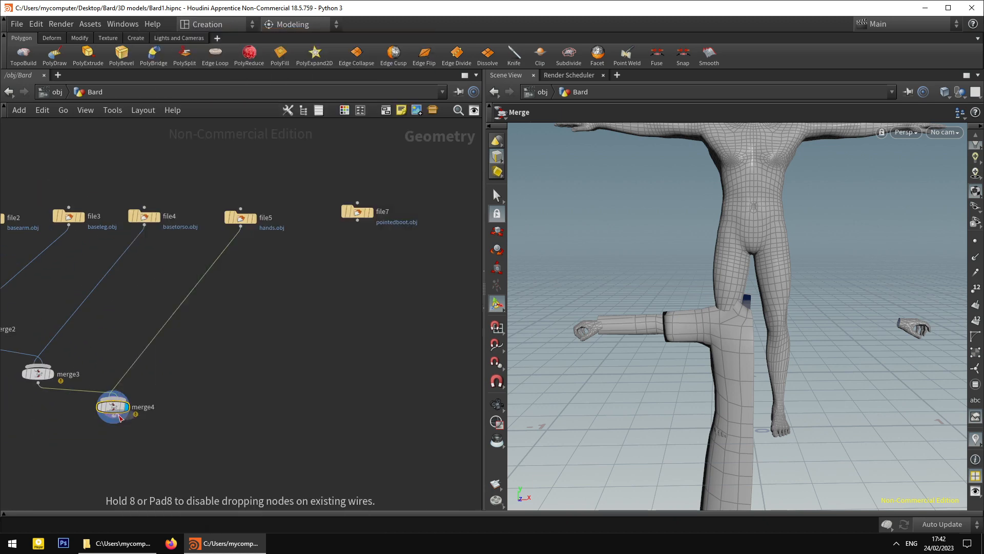
pyautogui.click(208, 459)
pyautogui.click(358, 221)
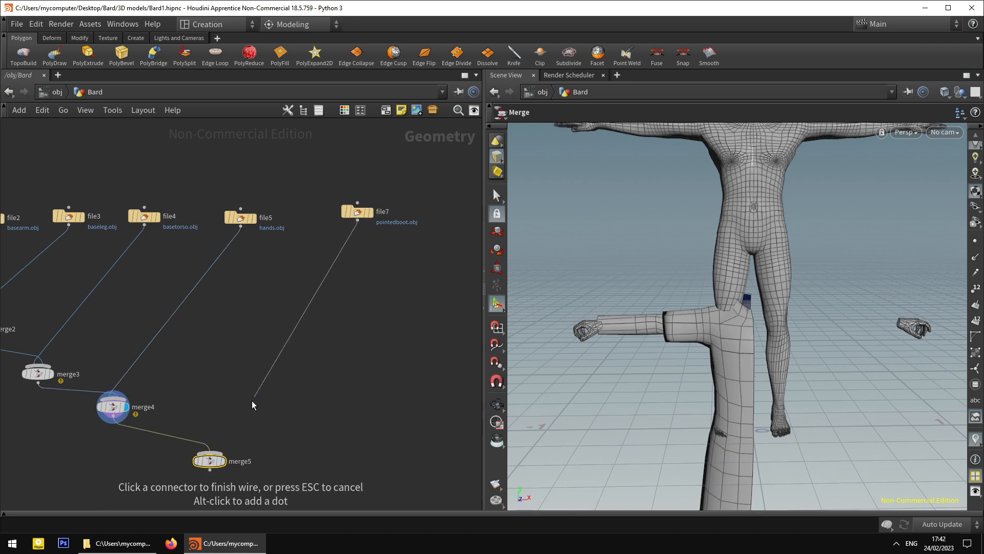
pyautogui.click(209, 454)
# Set merge5 as the displayed node and switch the viewport to the UV view.
pyautogui.press('Tab')
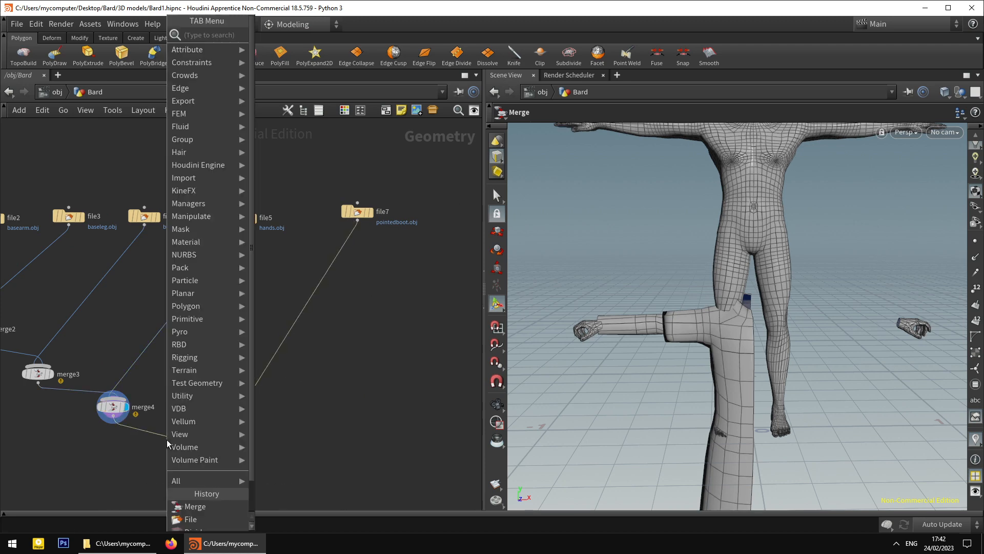
pyautogui.click(124, 444)
pyautogui.click(222, 461)
pyautogui.press('space')
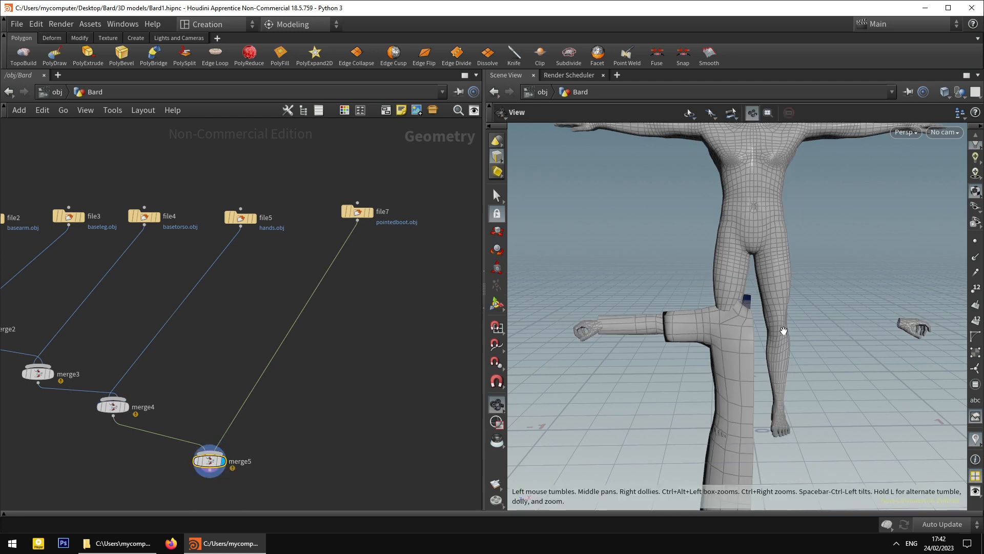
pyautogui.hotkey('space', '5')
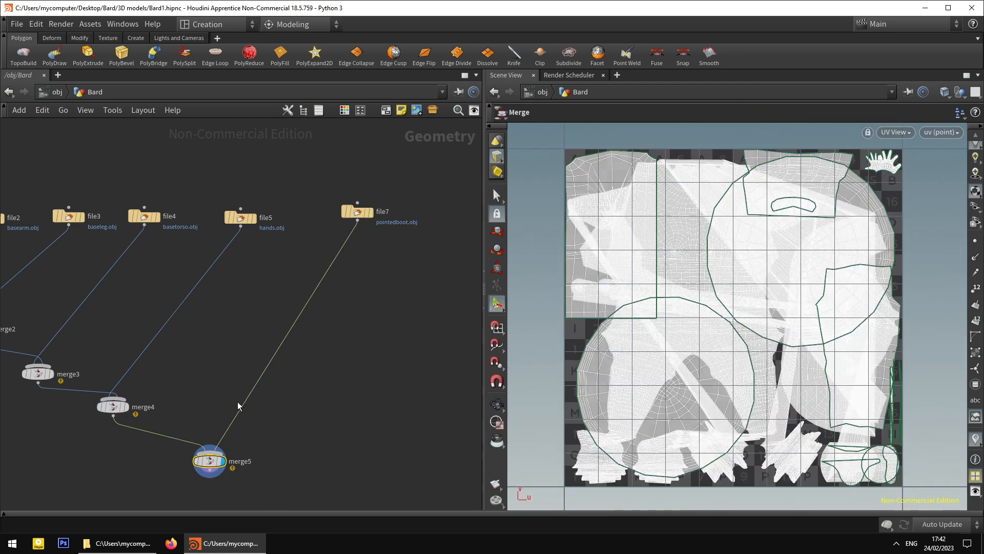
# Disconnect merge4 from merge5 and reconnect it after the pointedboot.obj input.
pyautogui.press('Tab')
pyautogui.press('Escape')
pyautogui.rightClick(144, 431)
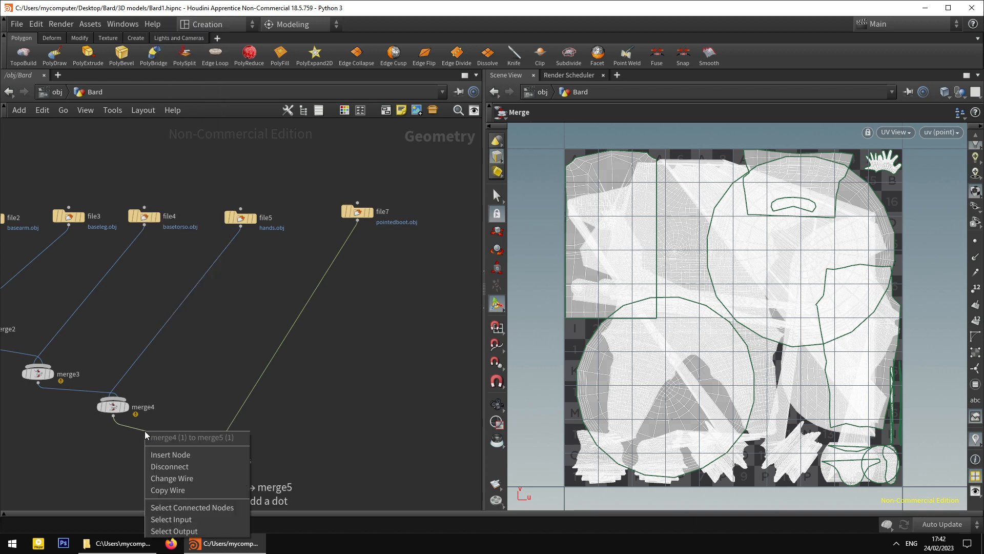
pyautogui.click(175, 468)
pyautogui.click(208, 446)
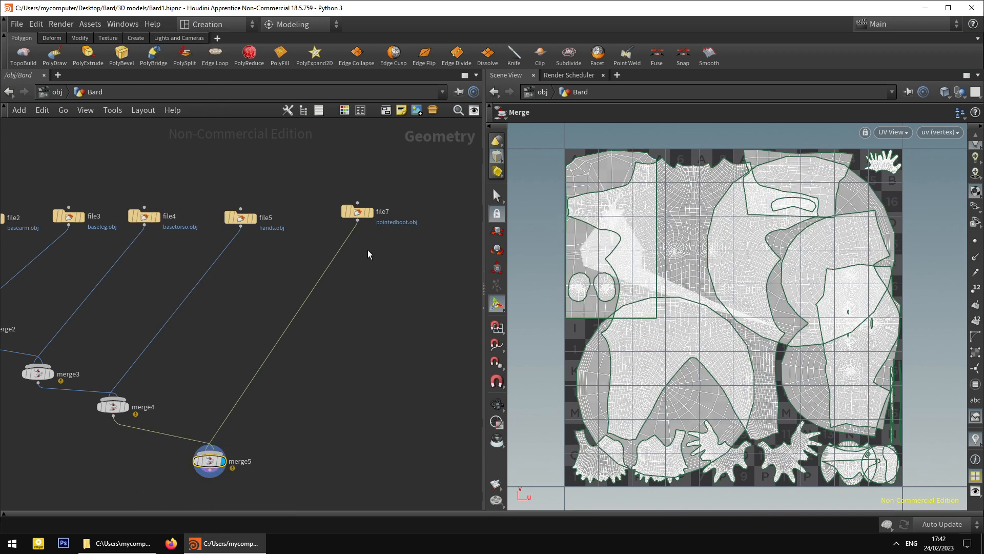
# Display the pointedboot.obj file node and inspect its UV layout on its own.
pyautogui.click(359, 213)
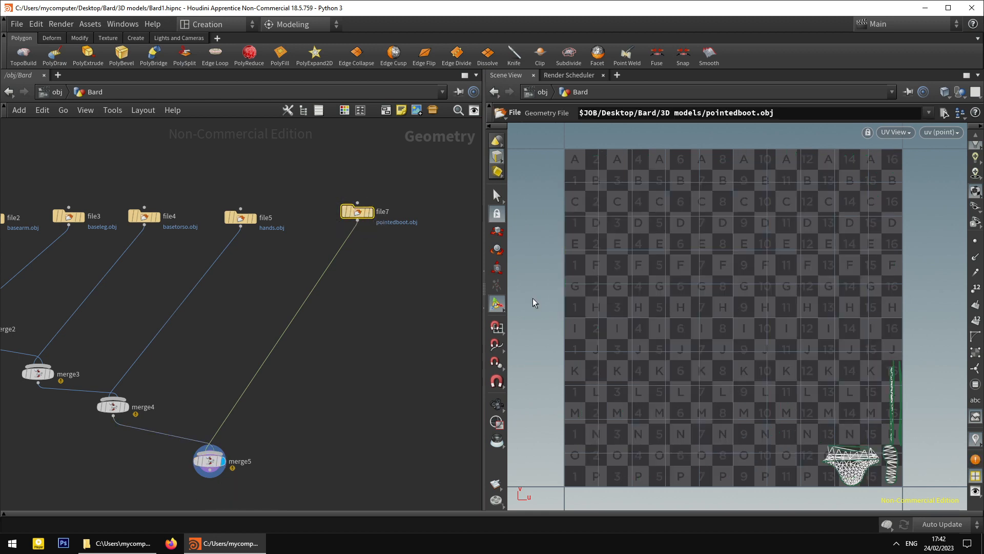
pyautogui.click(370, 212)
pyautogui.scroll(3, 860, 401)
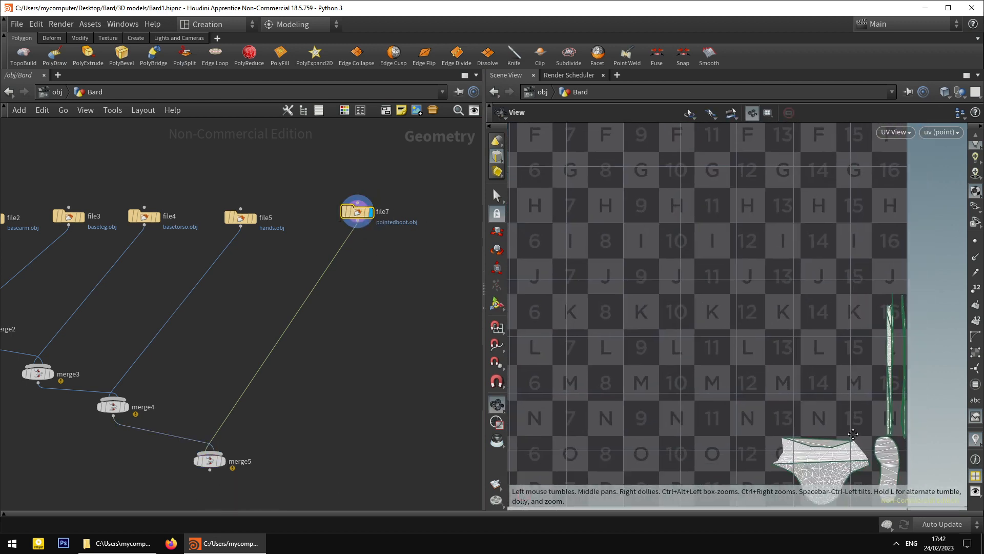
pyautogui.scroll(5, 763, 396)
pyautogui.moveTo(854, 434); pyautogui.dragTo(744, 395, button='middle')
pyautogui.scroll(-2, 743, 346)
pyautogui.scroll(4, 727, 370)
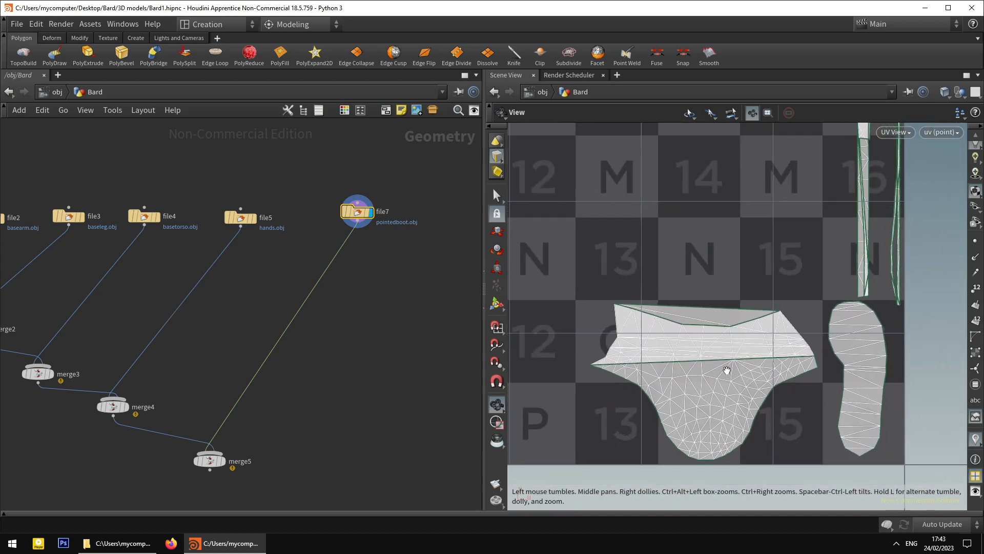
pyautogui.scroll(-4, 727, 370)
pyautogui.press('space')
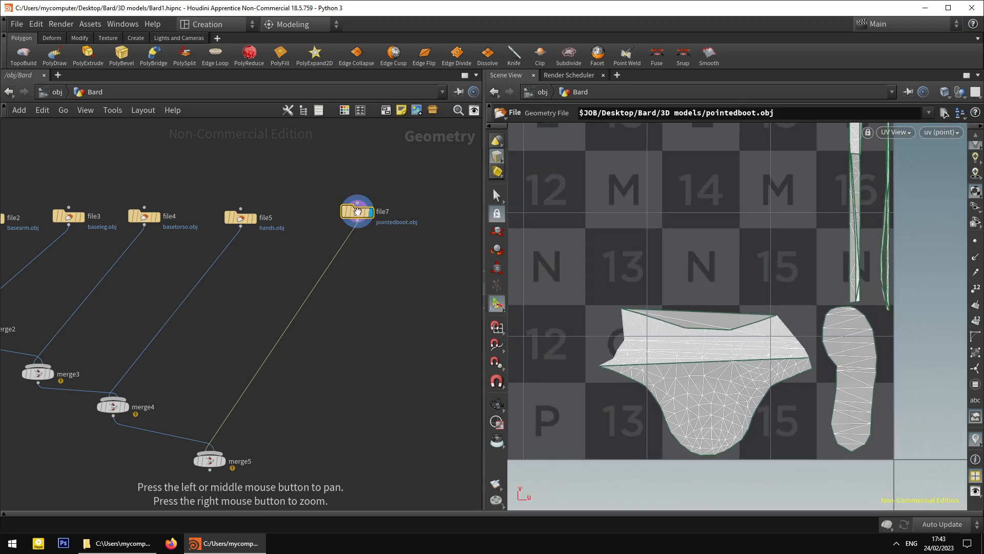
pyautogui.moveTo(358, 214); pyautogui.dragTo(354, 224)
pyautogui.scroll(3, 756, 357)
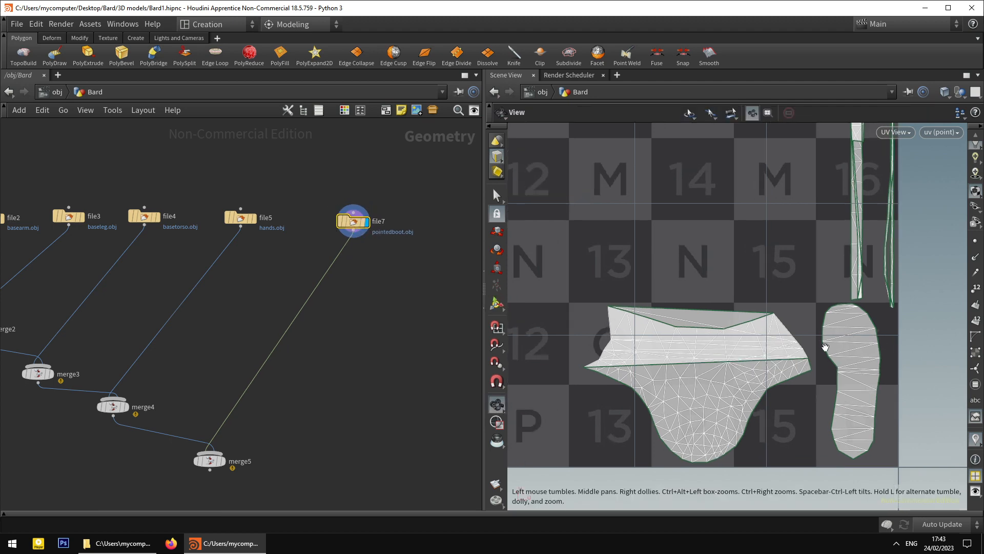
pyautogui.scroll(-3, 756, 354)
pyautogui.scroll(-2, 769, 357)
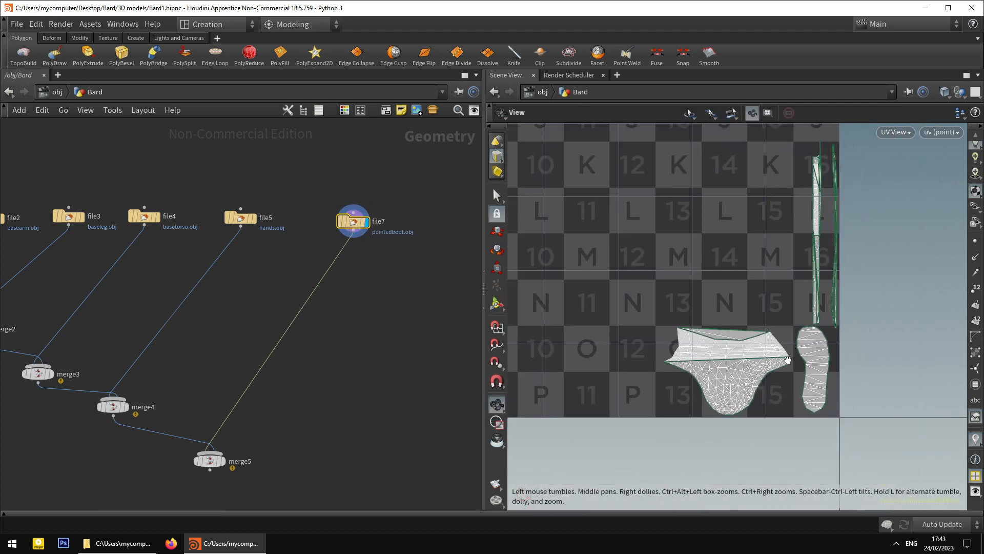
pyautogui.scroll(-2, 810, 321)
pyautogui.scroll(3, 752, 364)
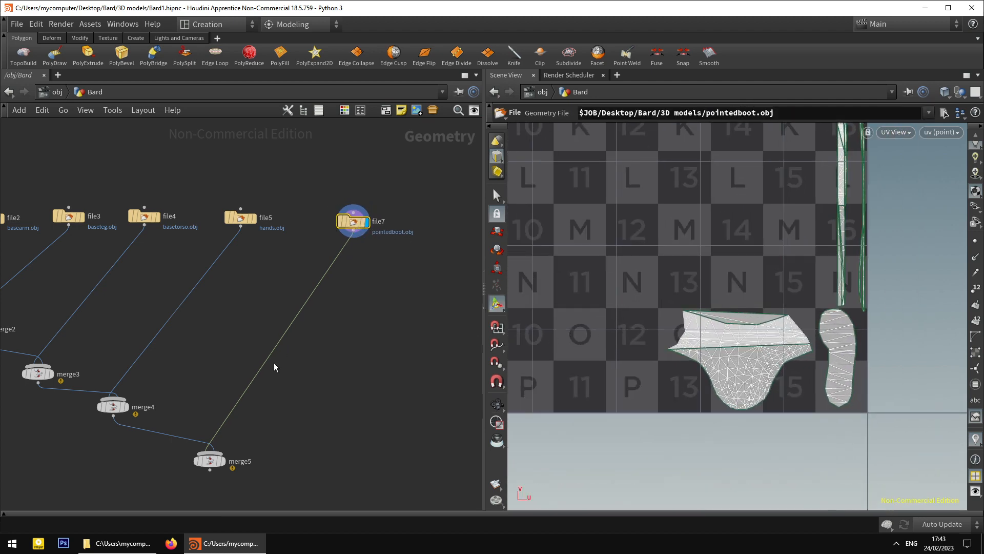
# Return the display to merge5 and switch from its combined UV layout to the perspective view.
pyautogui.moveTo(274, 362); pyautogui.dragTo(369, 334, button='middle')
pyautogui.click(320, 408)
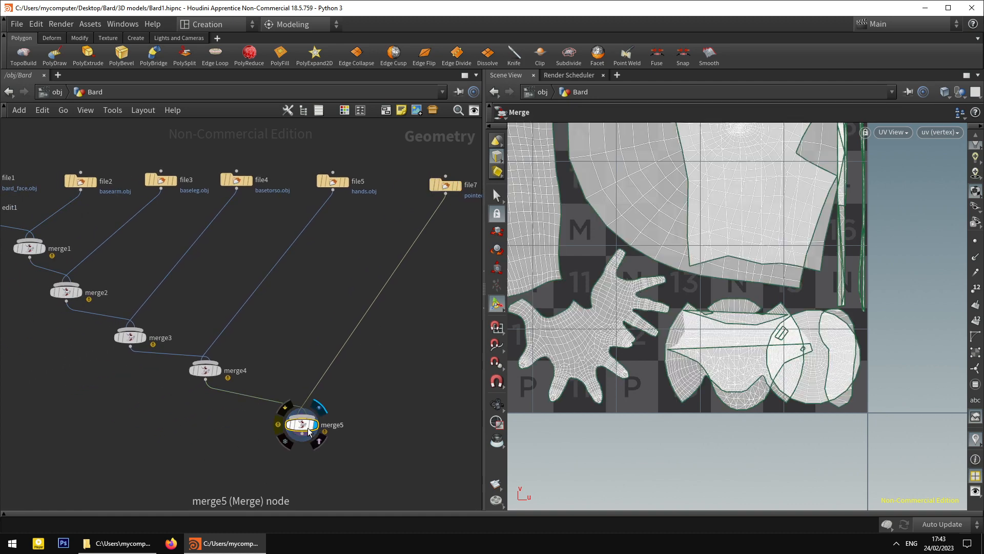
pyautogui.scroll(-3, 772, 317)
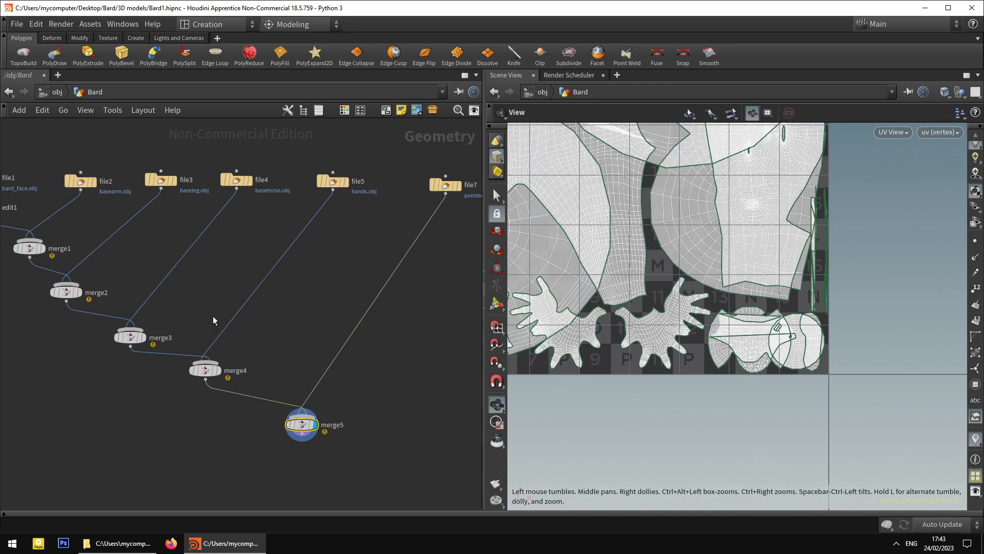
pyautogui.moveTo(275, 320); pyautogui.dragTo(330, 350, button='middle')
pyautogui.press('Escape')
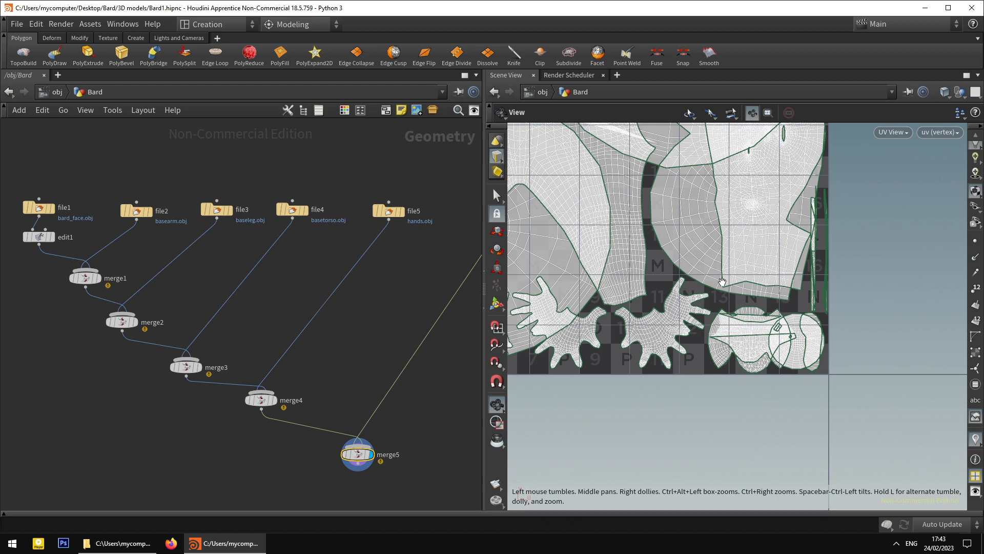
pyautogui.hotkey('space', '1')
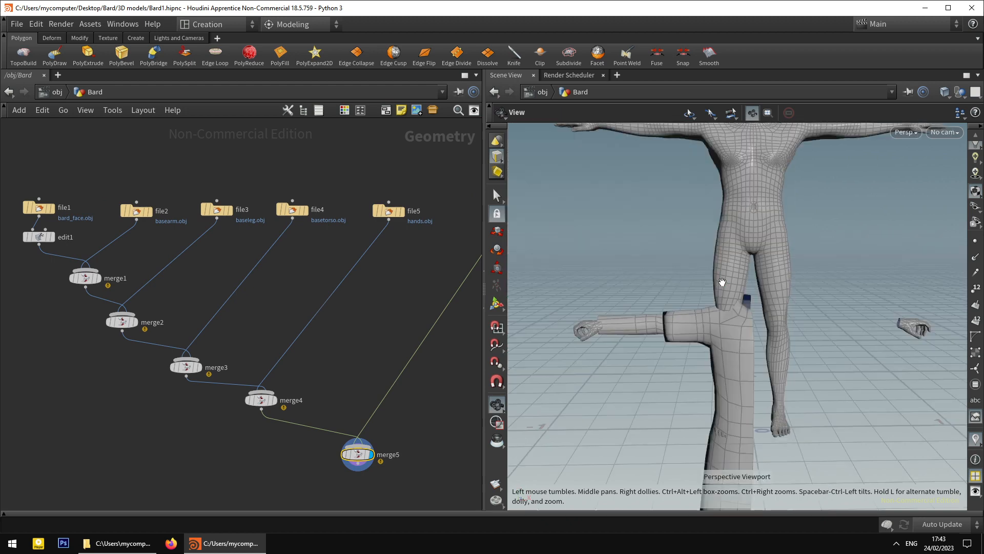
# Examine the merged model in the perspective, top, bottom, front, right and left views.
pyautogui.press('Return')
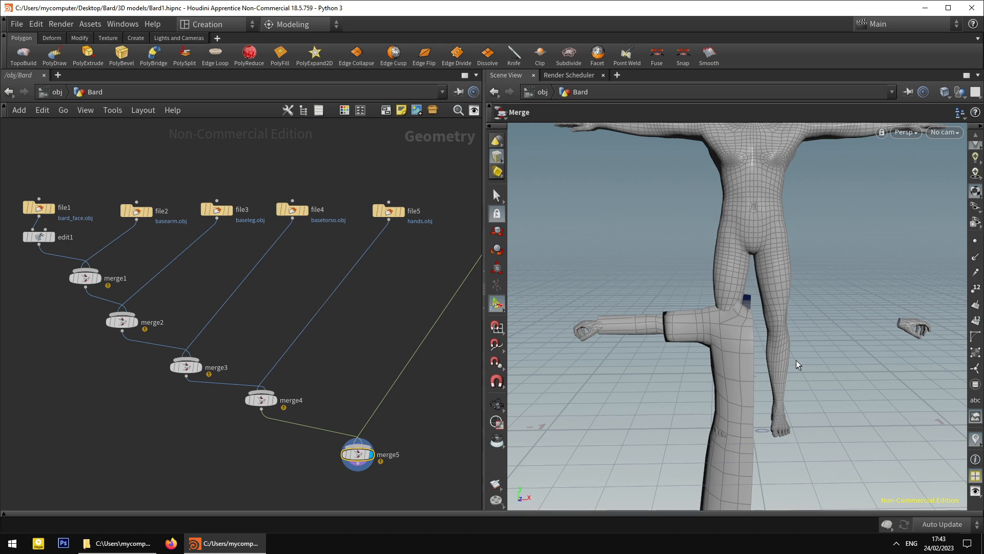
pyautogui.press('space')
pyautogui.scroll(2, 795, 357)
pyautogui.moveTo(774, 361); pyautogui.dragTo(810, 355)
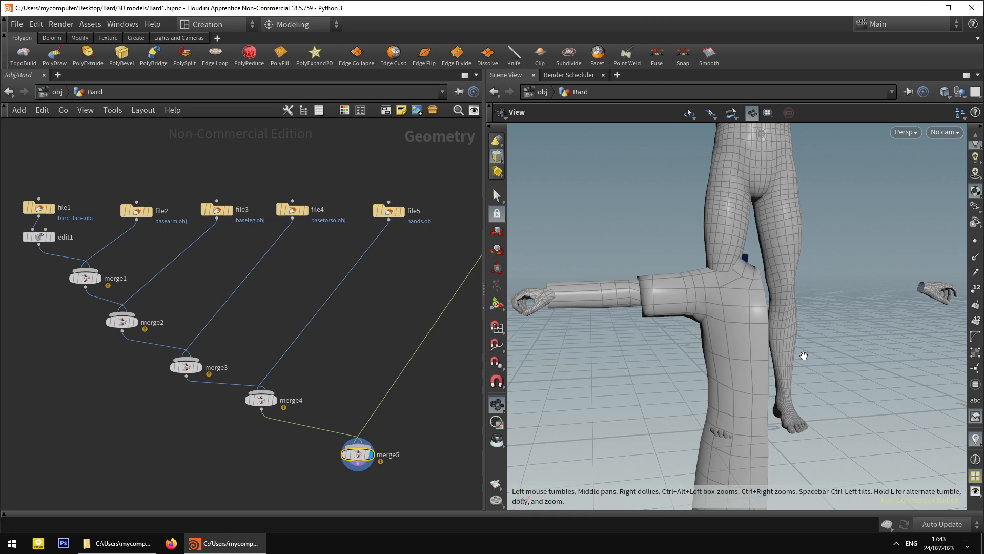
pyautogui.hotkey('space', '2')
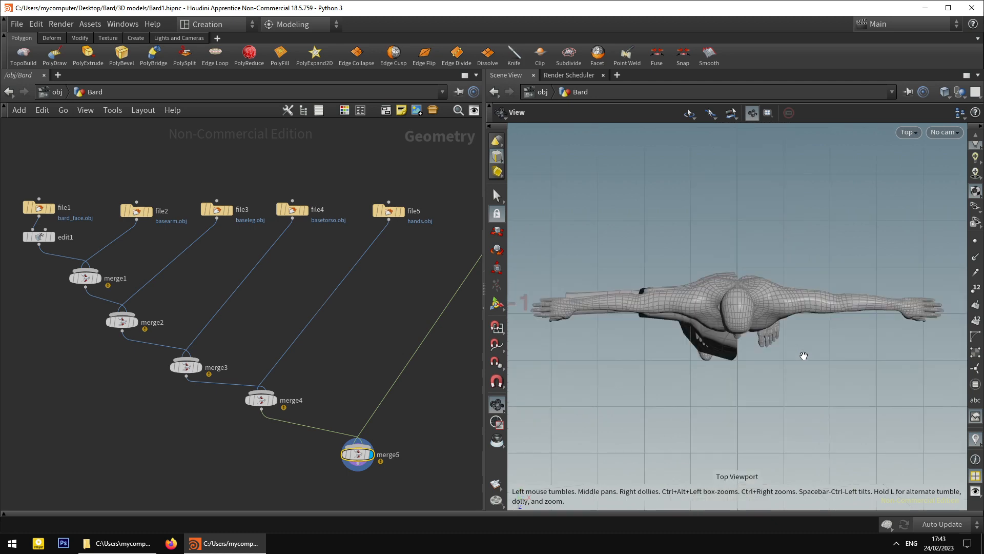
pyautogui.hotkey('space', '2')
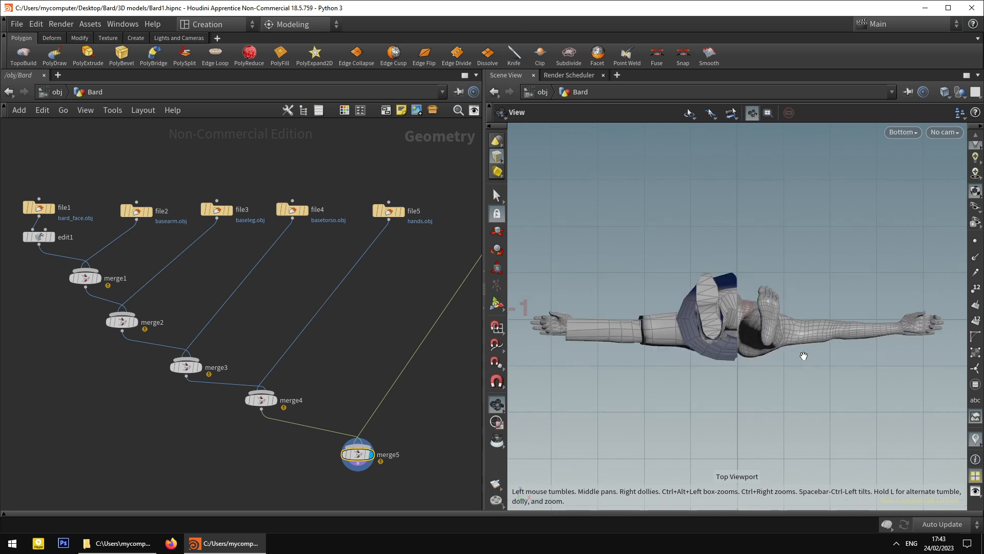
pyautogui.click(906, 133)
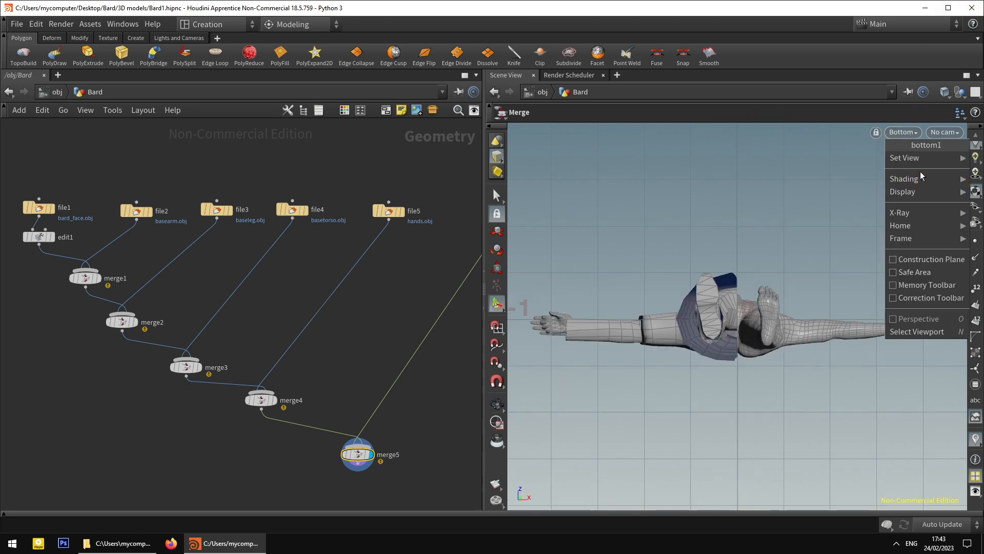
pyautogui.moveTo(922, 161)
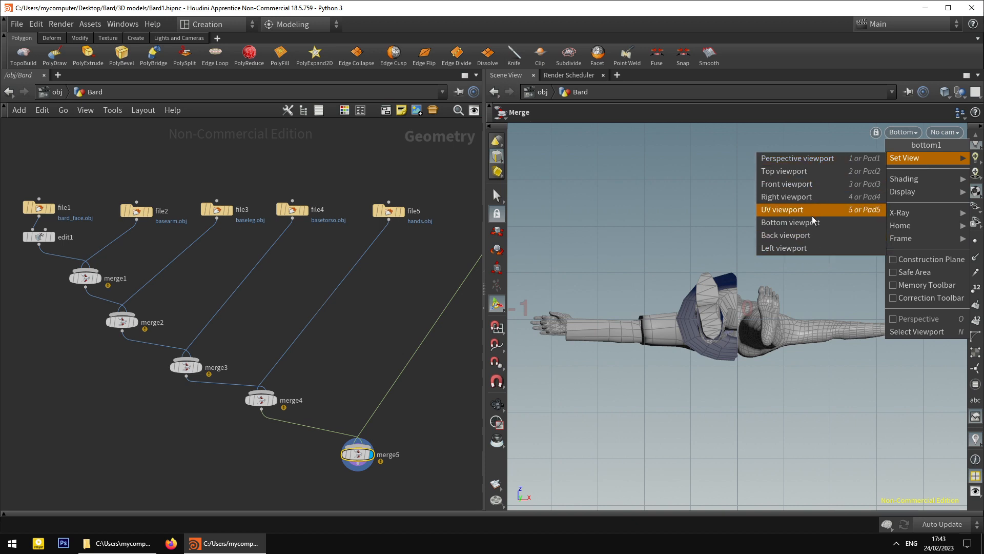
pyautogui.press('Escape')
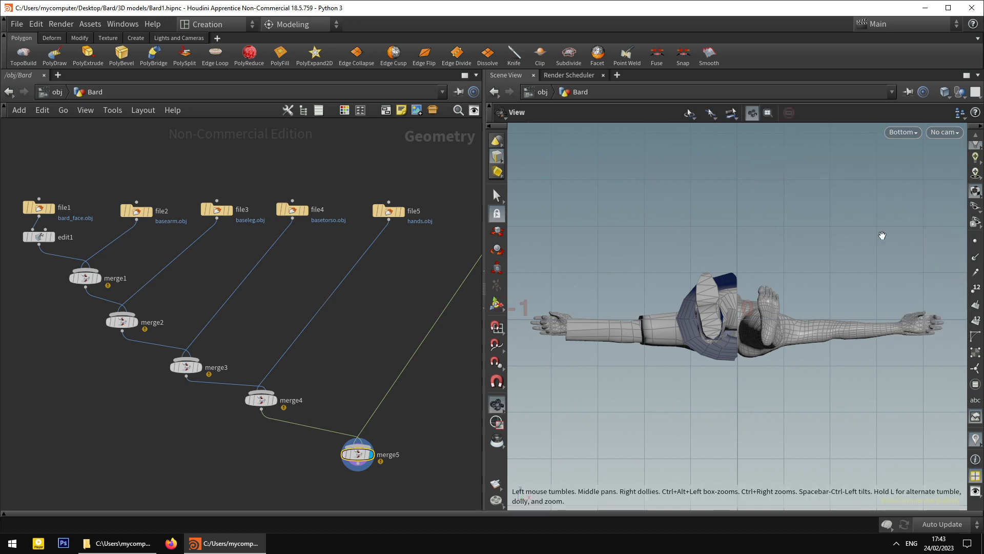
pyautogui.hotkey('space', '3')
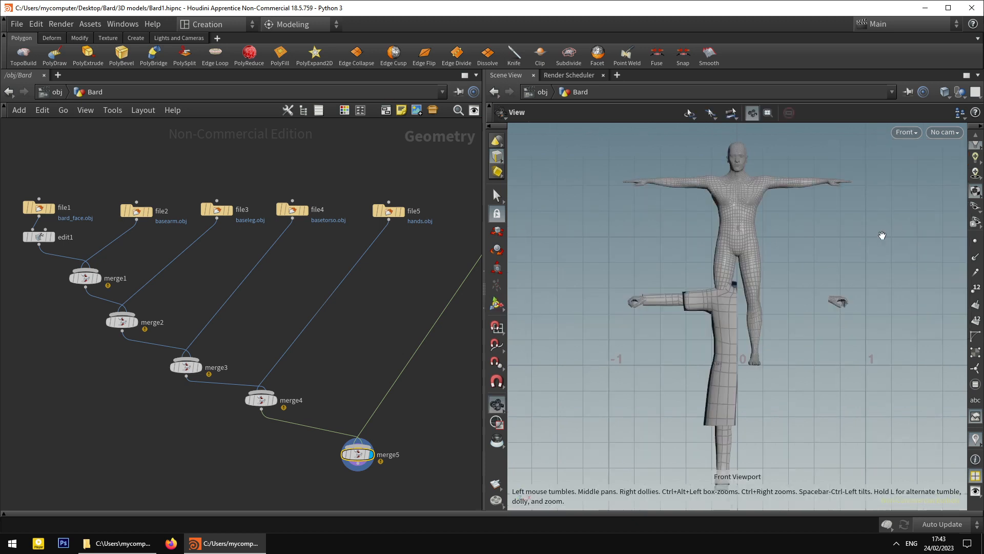
pyautogui.hotkey('space', '4')
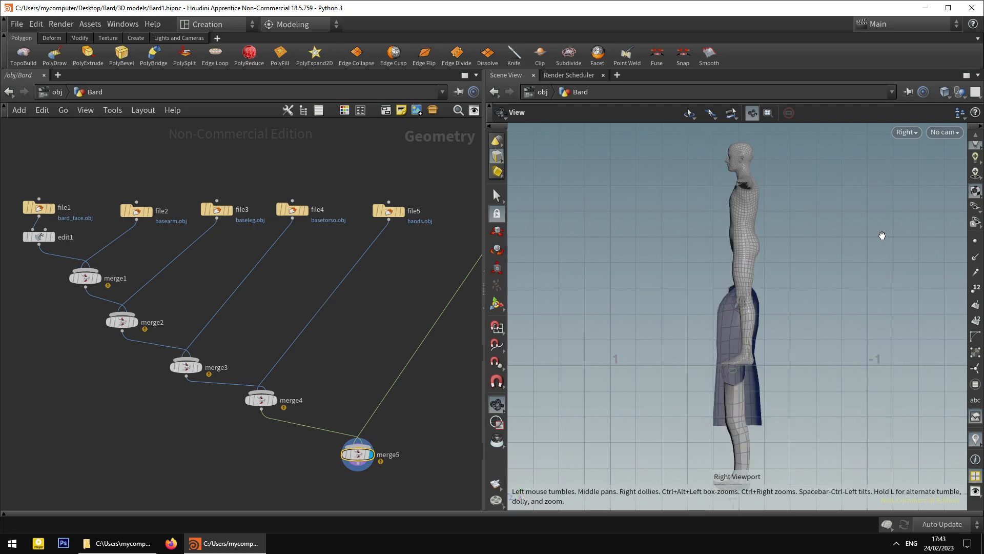
pyautogui.hotkey('space', '4')
pyautogui.hotkey('space', '4')
pyautogui.hotkey('space', '4')
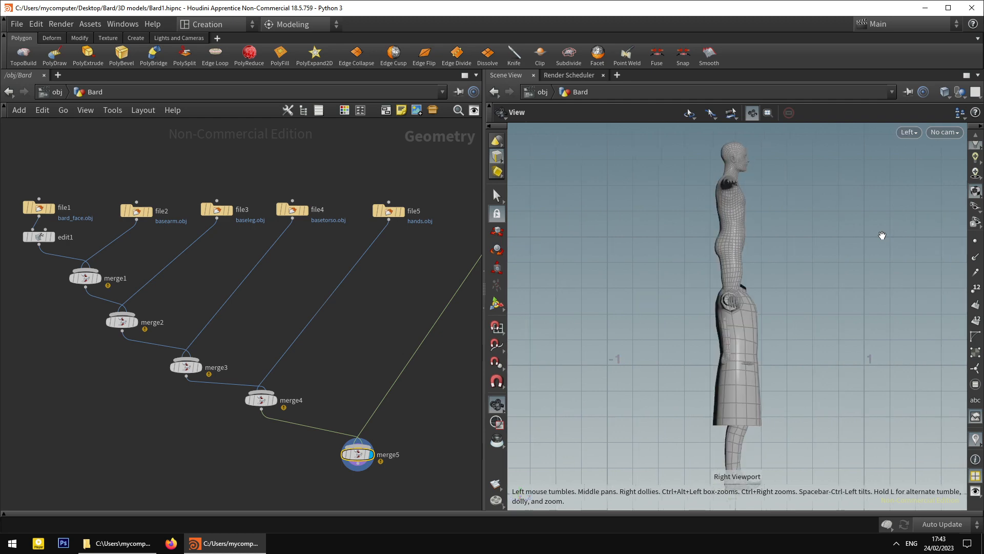
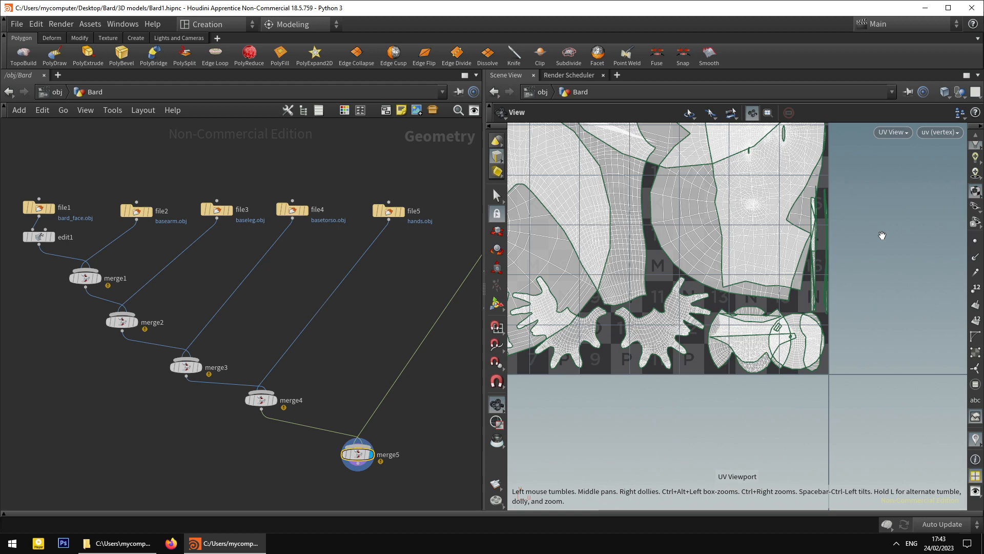
# Return to the perspective view and examine how the merged body, clothing and hand parts sit from several angles.
pyautogui.hotkey('space', '1')
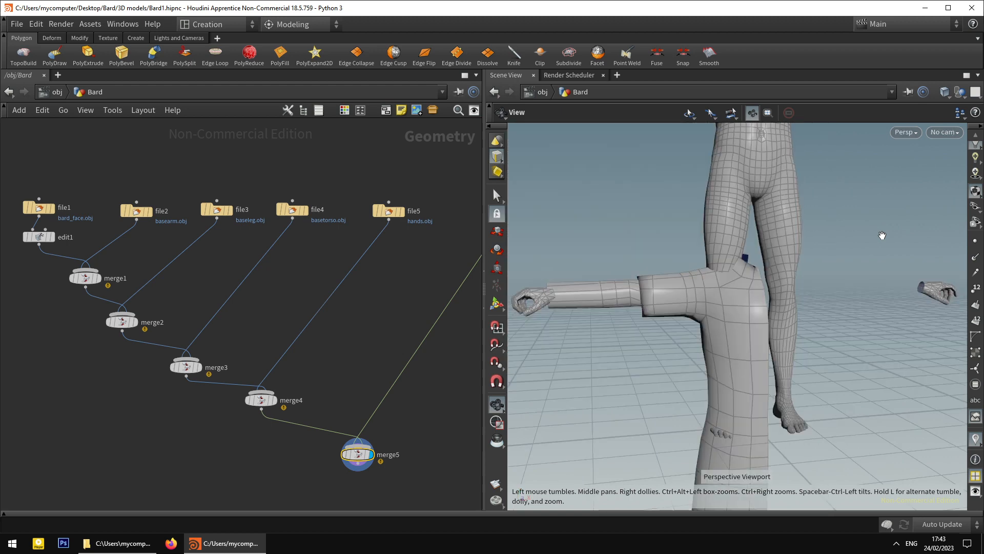
pyautogui.scroll(-4, 899, 219)
pyautogui.moveTo(849, 221); pyautogui.dragTo(811, 229)
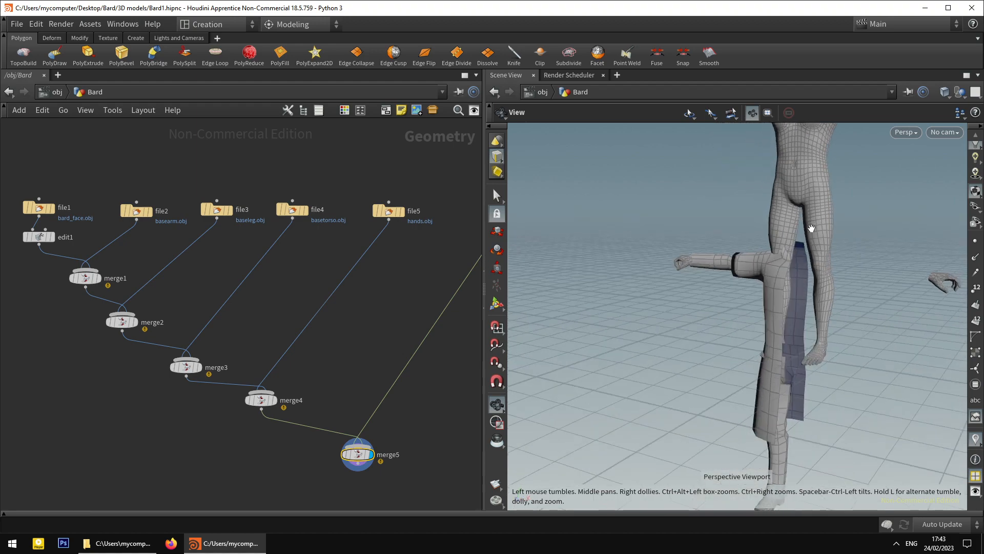
pyautogui.moveTo(811, 228); pyautogui.dragTo(760, 310, button='middle')
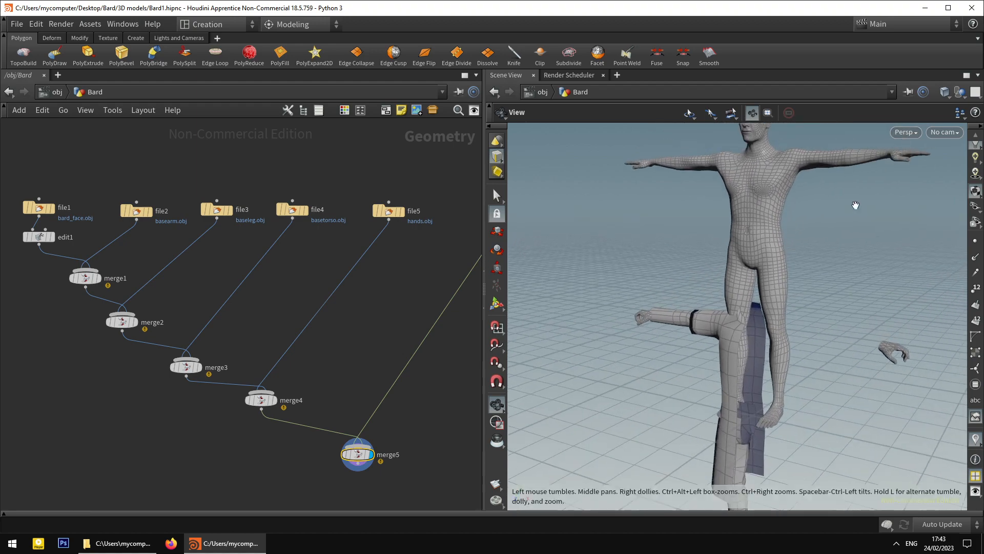
pyautogui.moveTo(854, 205); pyautogui.dragTo(797, 259)
pyautogui.scroll(2, 795, 271)
pyautogui.moveTo(702, 314); pyautogui.dragTo(747, 316)
pyautogui.moveTo(755, 304); pyautogui.dragTo(795, 301, button='middle')
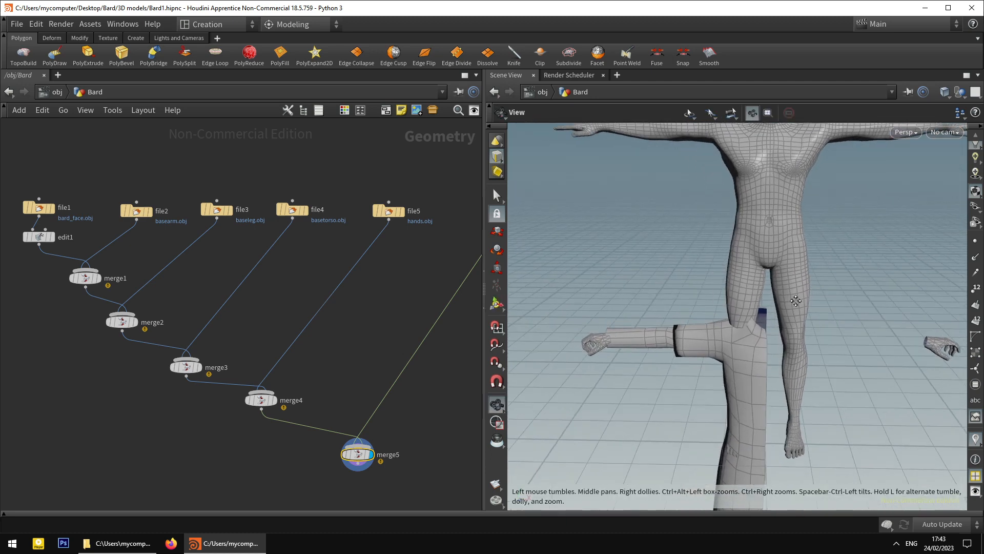
pyautogui.moveTo(795, 301); pyautogui.dragTo(765, 291, button='right')
pyautogui.moveTo(769, 281); pyautogui.dragTo(750, 236)
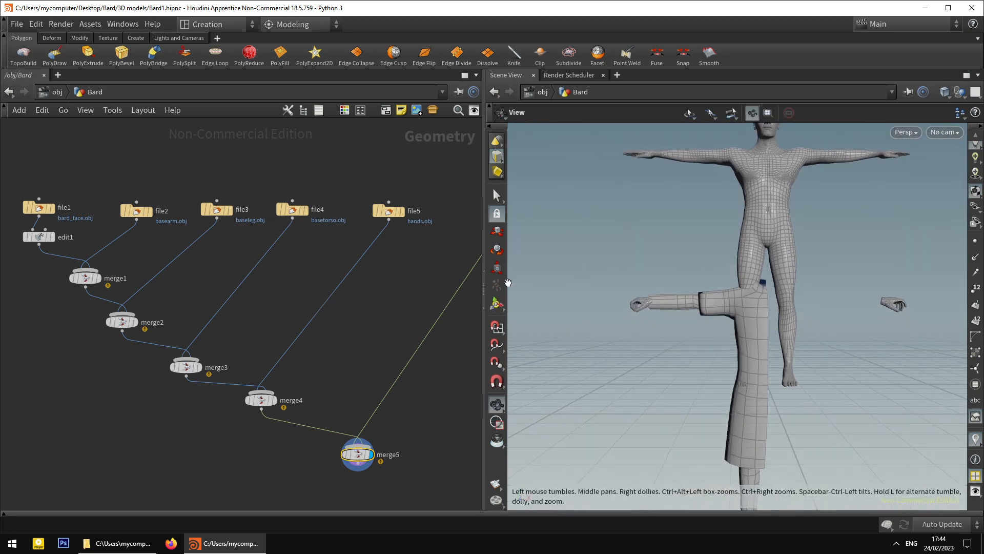
# Select the edit1 node and view the whole merged model in perspective.
pyautogui.click(39, 237)
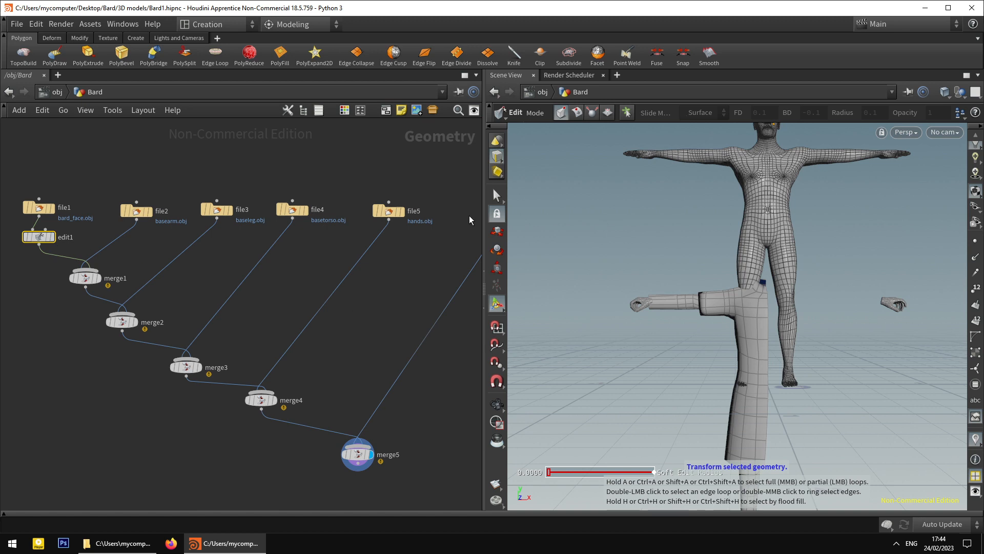
pyautogui.press('Escape')
pyautogui.scroll(-3, 631, 239)
pyautogui.keyDown('alt'); pyautogui.moveTo(648, 269); pyautogui.dragTo(600, 211, button='right'); pyautogui.keyUp('alt')
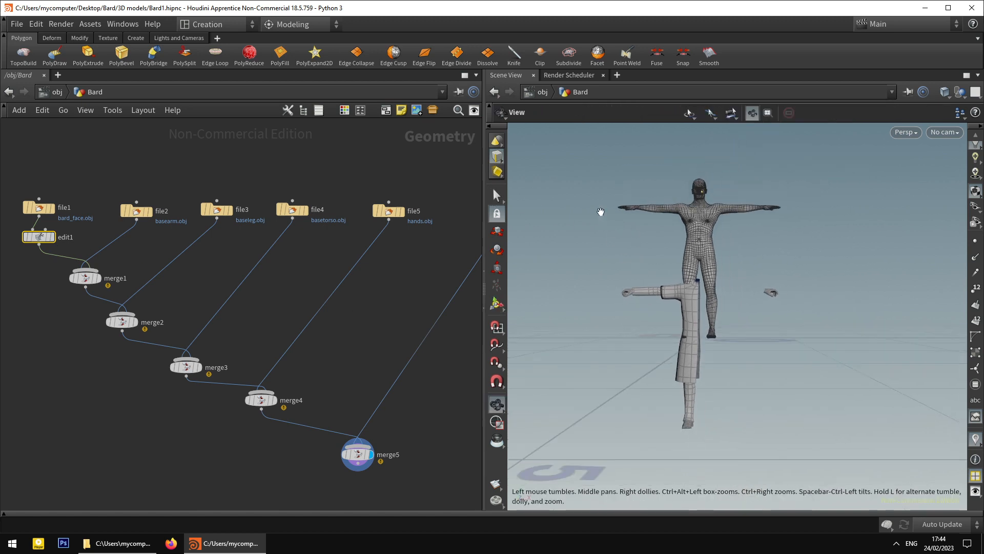
pyautogui.keyDown('alt'); pyautogui.moveTo(582, 163); pyautogui.dragTo(583, 171); pyautogui.keyUp('alt')
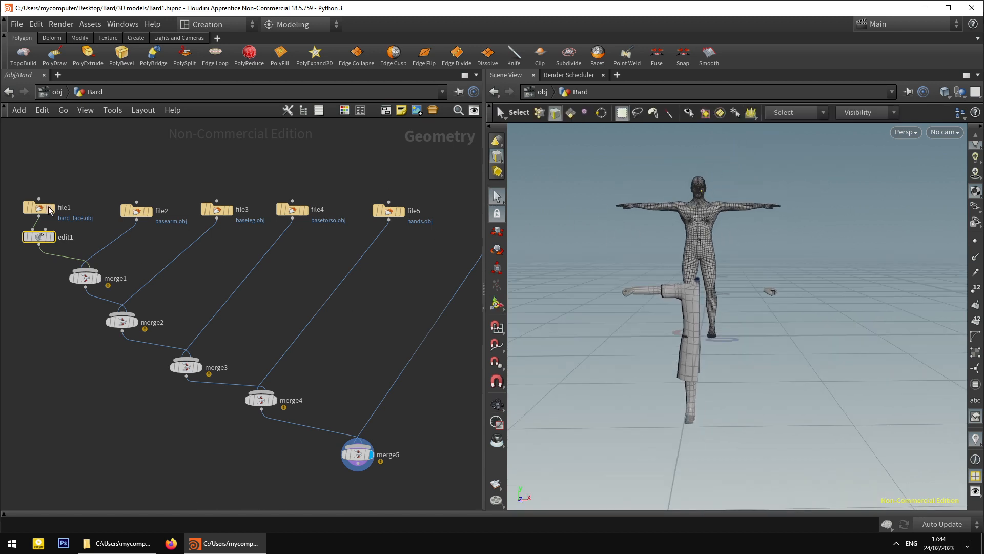
# Rearrange the basetorso.obj and baseleg.obj file nodes and reconnect baseleg.obj to merge2 after the merge1 input.
pyautogui.moveTo(36, 236); pyautogui.dragTo(78, 248, button='middle')
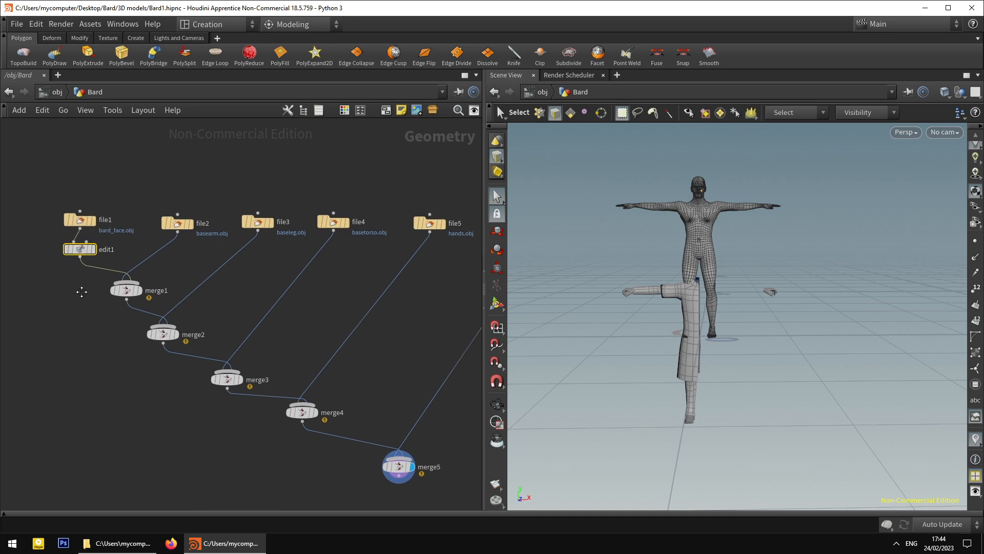
pyautogui.click(80, 250)
pyautogui.moveTo(258, 227); pyautogui.dragTo(227, 205)
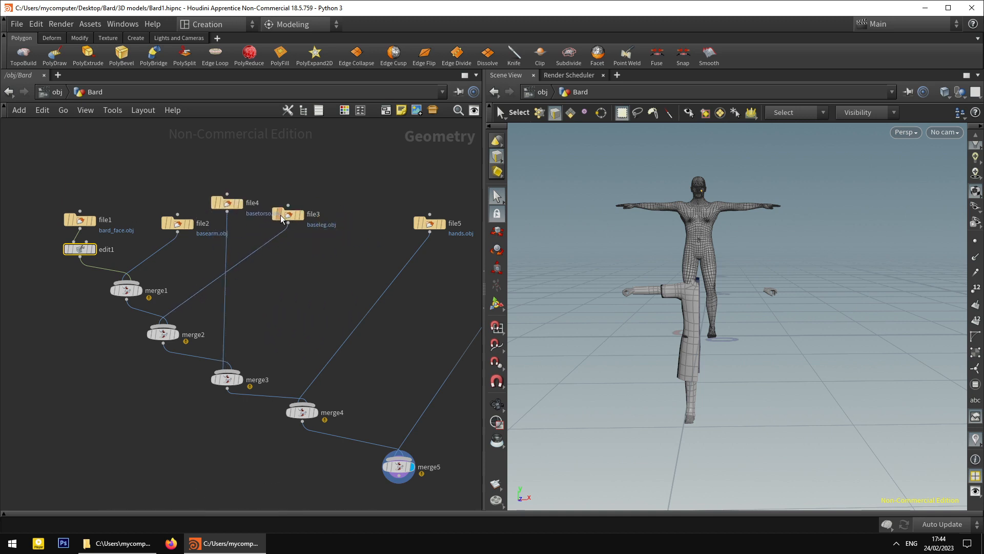
pyautogui.moveTo(282, 219); pyautogui.dragTo(343, 234)
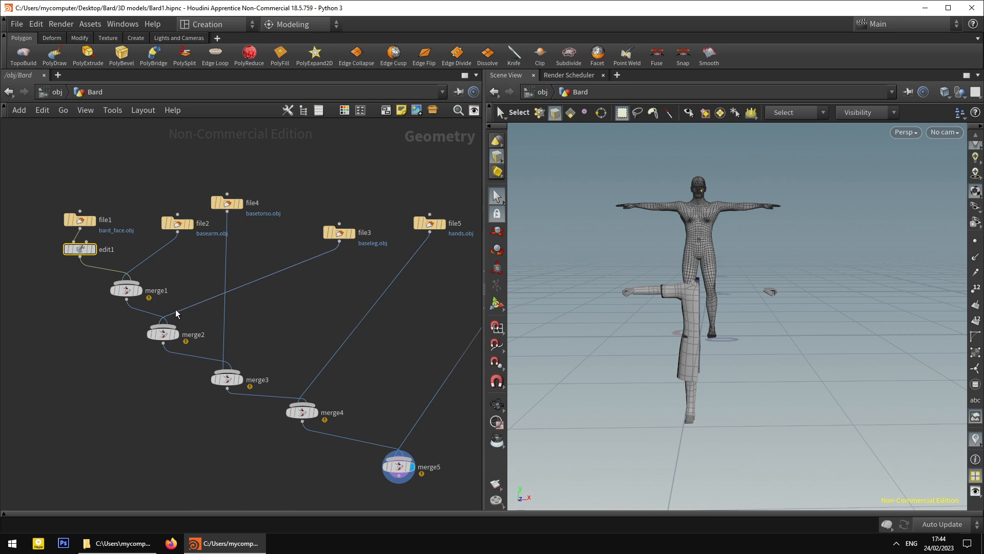
pyautogui.moveTo(170, 317); pyautogui.dragTo(185, 312)
pyautogui.moveTo(240, 290); pyautogui.dragTo(171, 308)
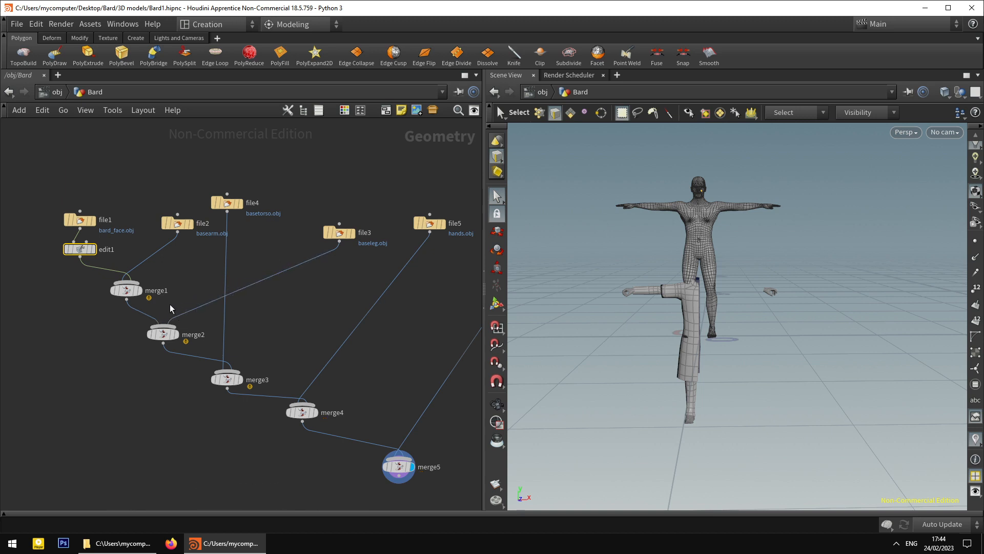
# Take merge3 out from between merge2 and merge4, disconnect merge2 from it and insert it between edit1 and merge1.
pyautogui.moveTo(229, 386); pyautogui.dragTo(163, 345)
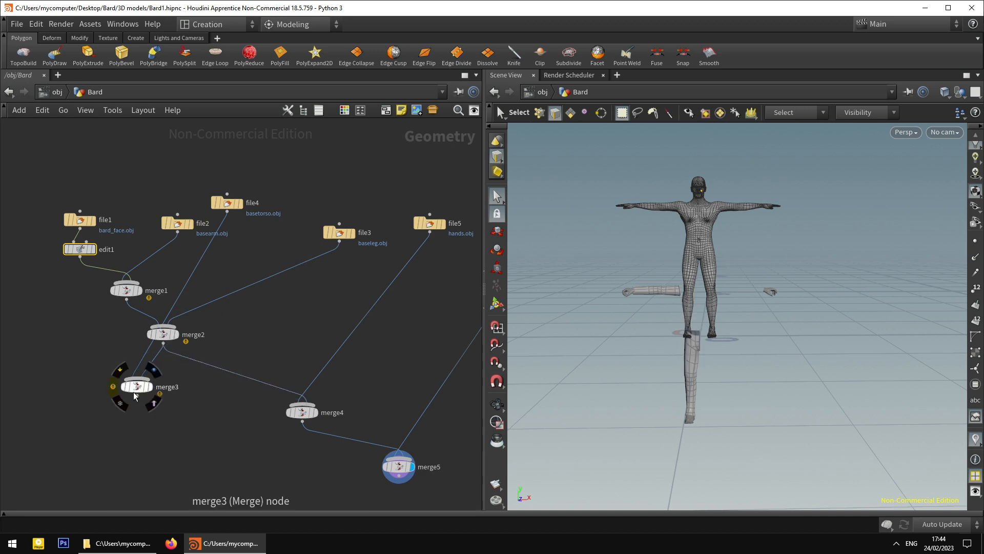
pyautogui.moveTo(135, 390); pyautogui.dragTo(96, 392)
pyautogui.rightClick(138, 365)
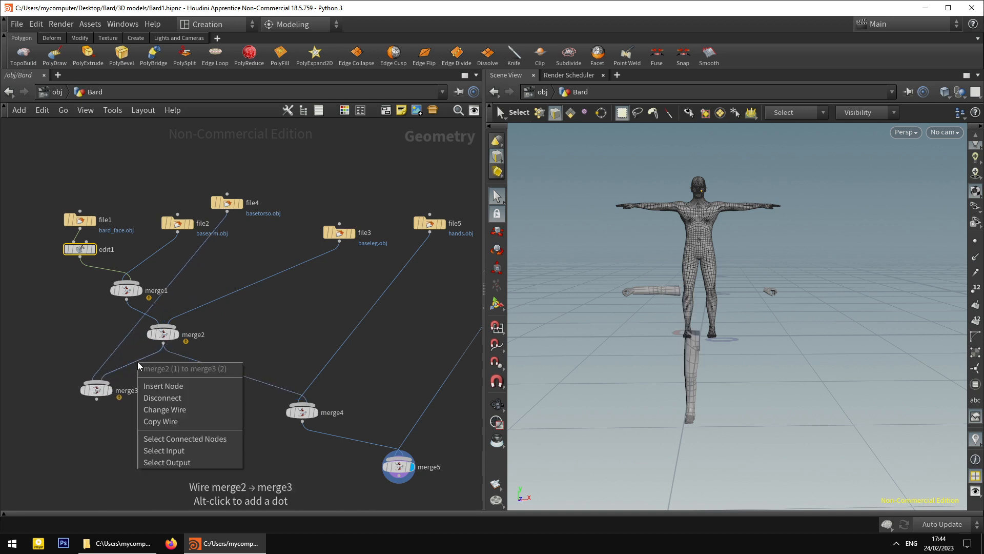
pyautogui.click(163, 398)
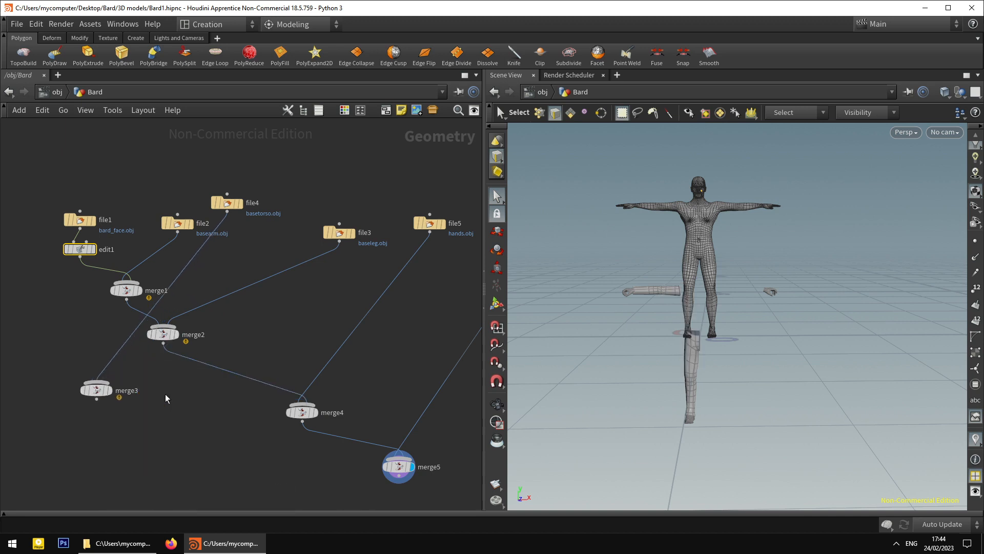
pyautogui.moveTo(96, 390); pyautogui.dragTo(94, 278)
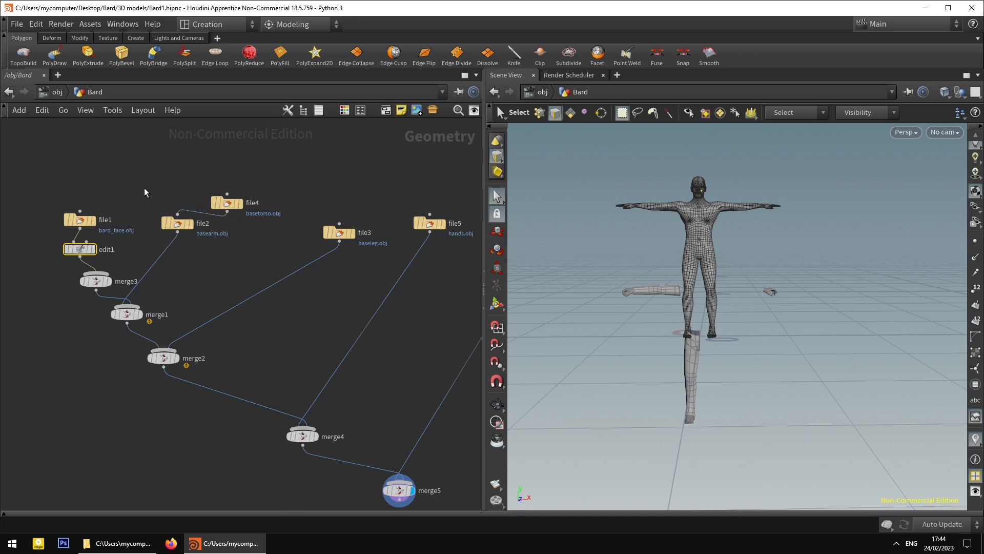
# Move the basetorso.obj node above the others, disconnect it from the basearm.obj node and wire it into merge3.
pyautogui.moveTo(227, 203); pyautogui.dragTo(149, 177)
pyautogui.rightClick(199, 202)
pyautogui.click(227, 237)
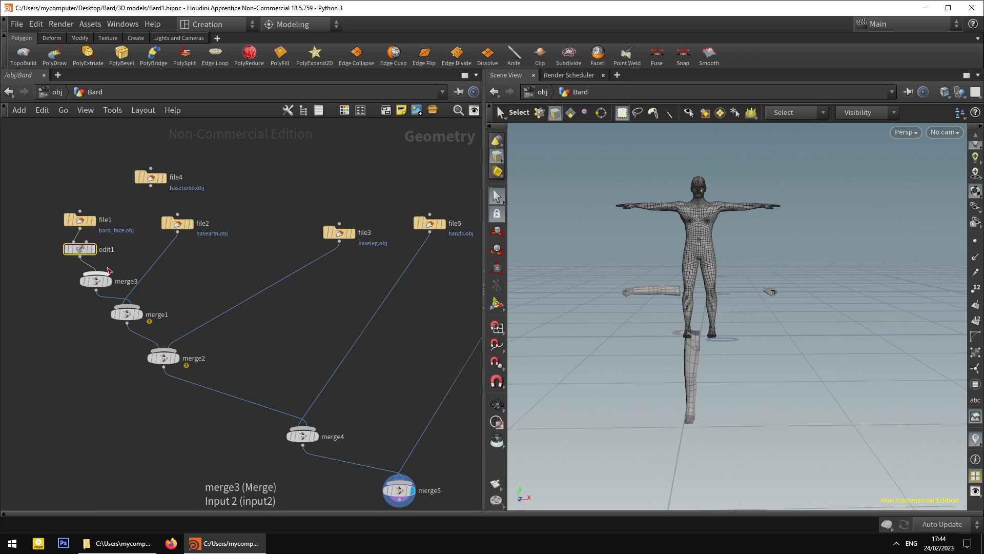
pyautogui.click(152, 187)
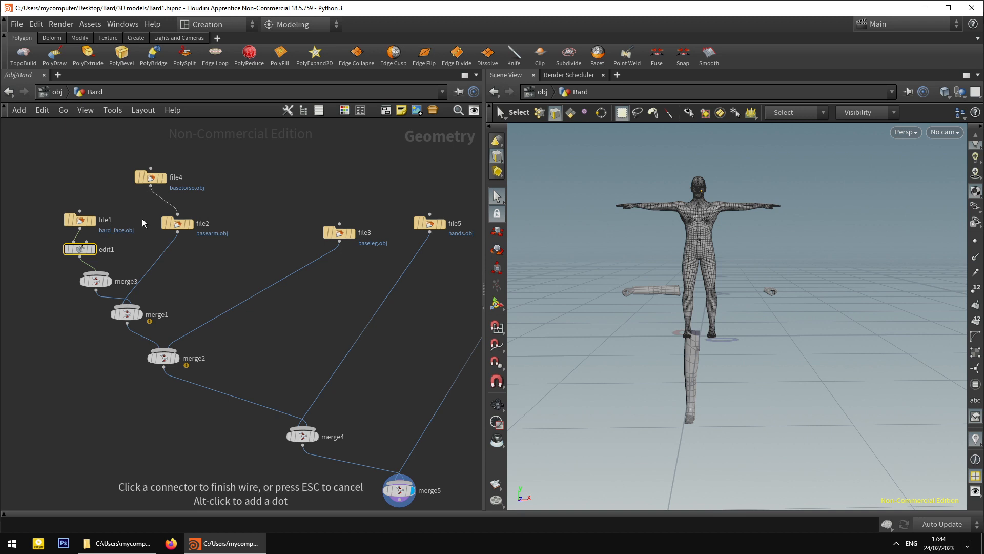
pyautogui.click(101, 275)
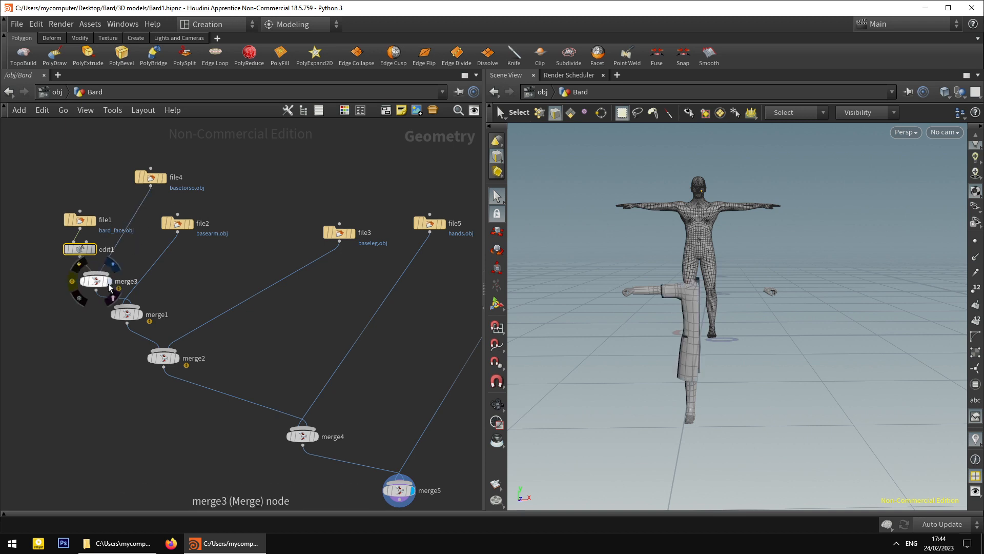
# Set merge3 as the displayed node and show its full UV layout in the UV view.
pyautogui.click(108, 283)
pyautogui.click(97, 284)
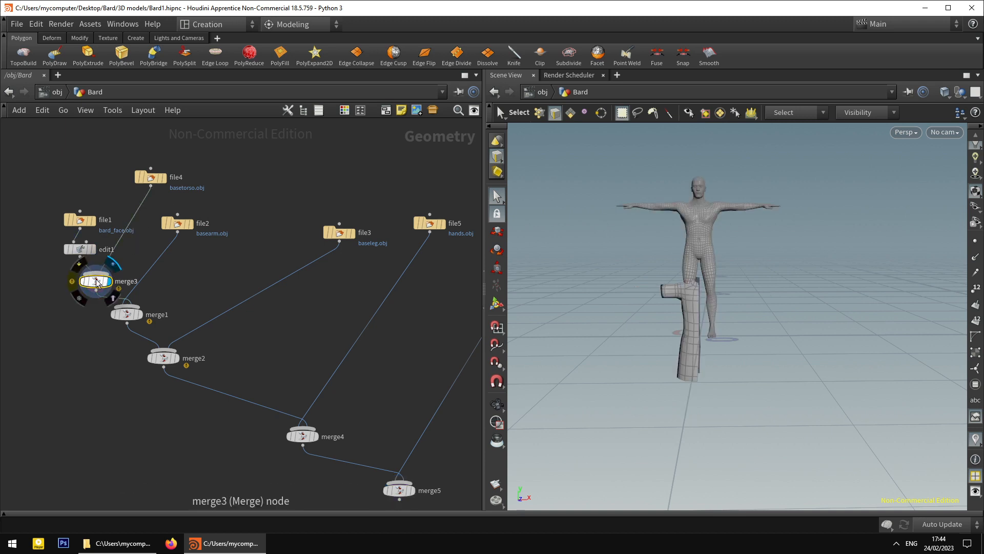
pyautogui.press('Escape')
pyautogui.hotkey('space', '5')
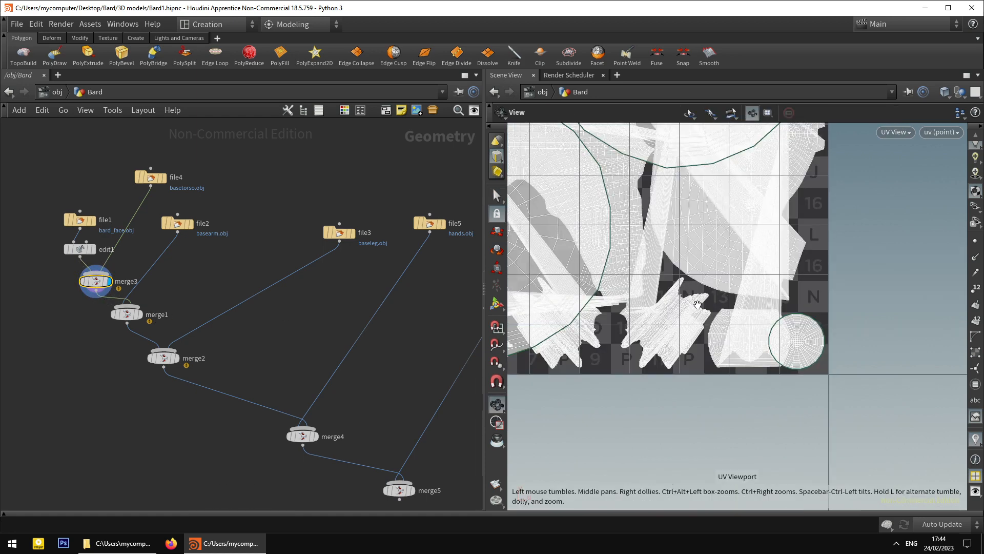
pyautogui.scroll(-3, 737, 327)
pyautogui.moveTo(732, 332); pyautogui.dragTo(781, 400, button='middle')
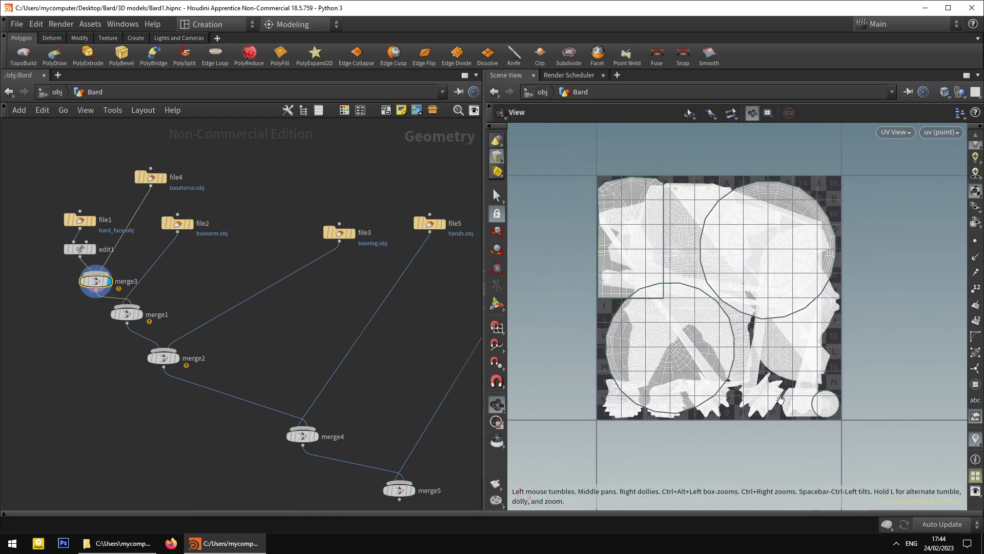
# Disconnect edit1 from merge3 and reconnect it after the basetorso.obj input.
pyautogui.scroll(4, 89, 302)
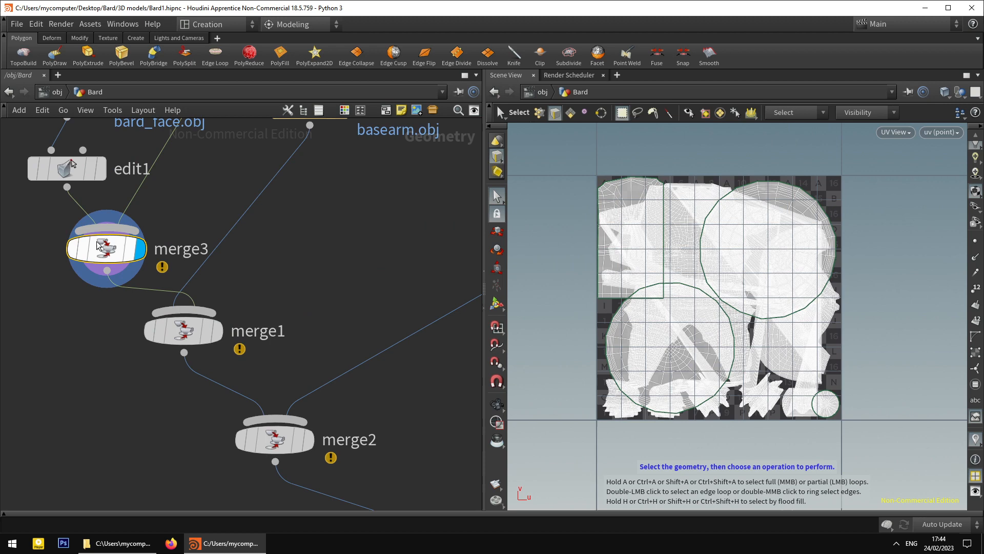
pyautogui.rightClick(80, 207)
pyautogui.click(121, 255)
pyautogui.click(105, 238)
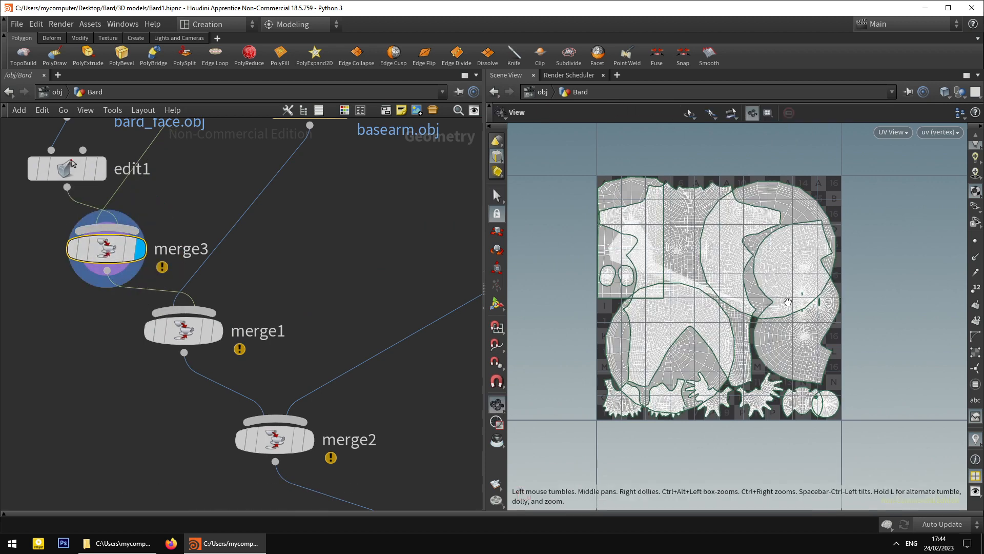
# Return to the perspective view to see the merged model in 3D.
pyautogui.hotkey('space', '1')
pyautogui.scroll(-6, 230, 321)
pyautogui.scroll(4, 210, 295)
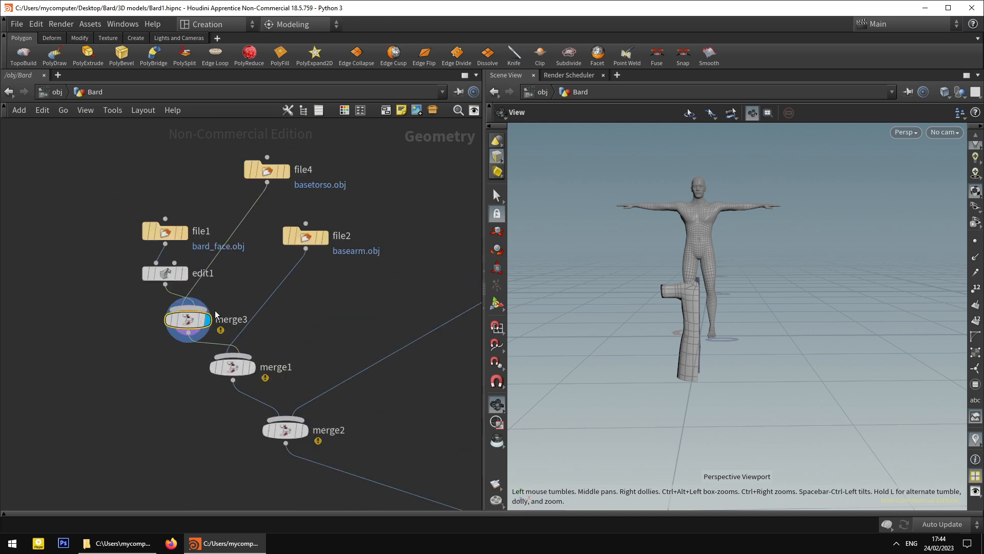
# Try an automatic layout of all nodes in the network and undo it.
pyautogui.press('space')
pyautogui.scroll(-6, 345, 325)
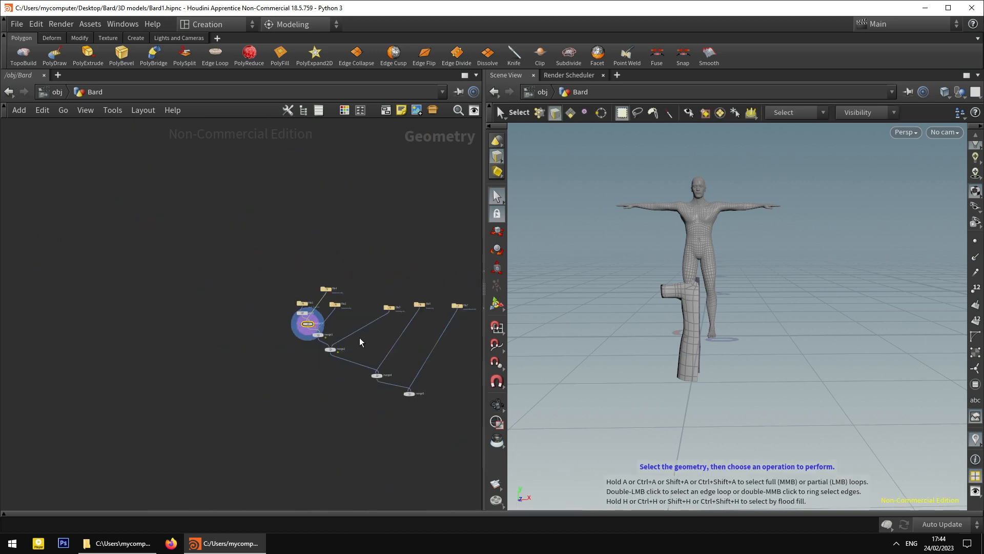
pyautogui.press('l')
pyautogui.scroll(5, 321, 323)
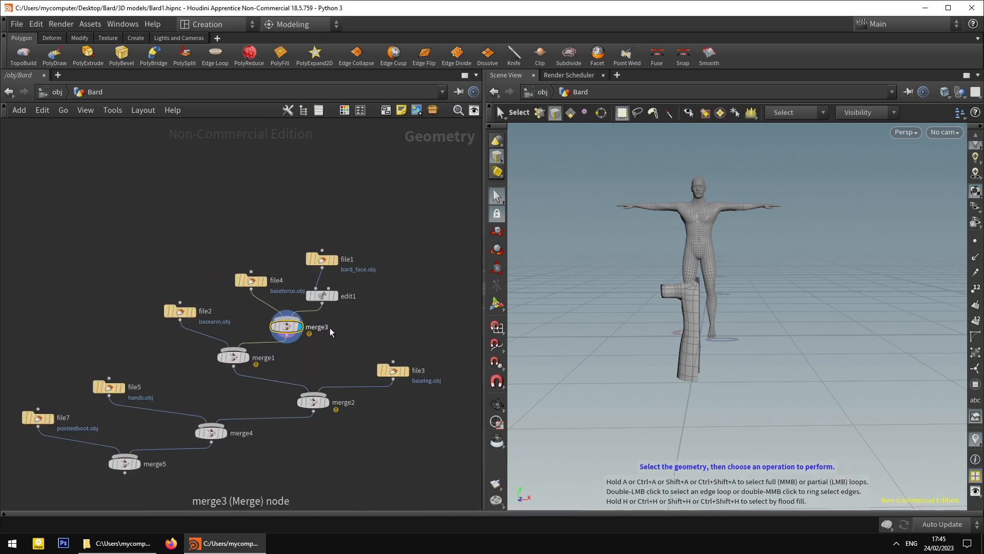
pyautogui.moveTo(335, 334); pyautogui.dragTo(381, 318, button='middle')
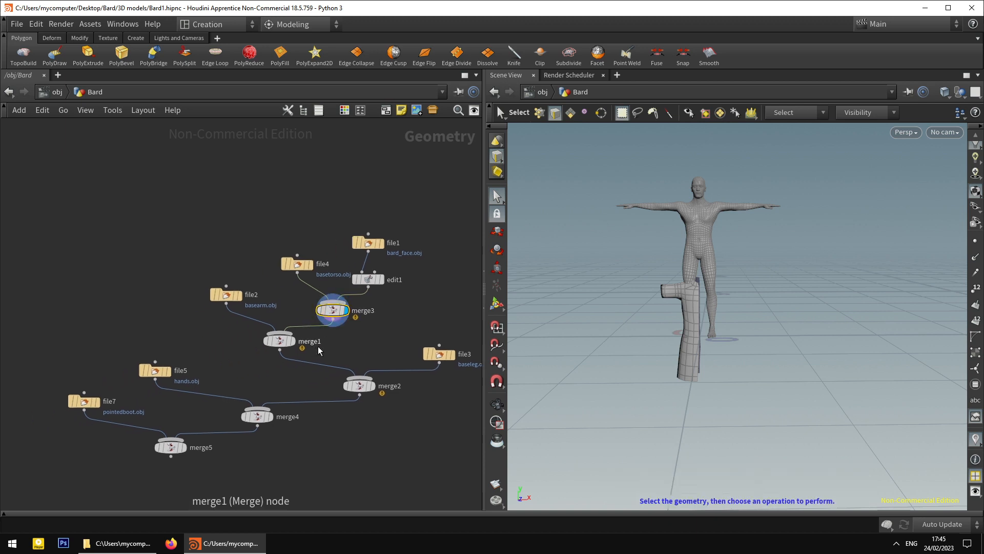
pyautogui.hotkey('ctrl', 'z')
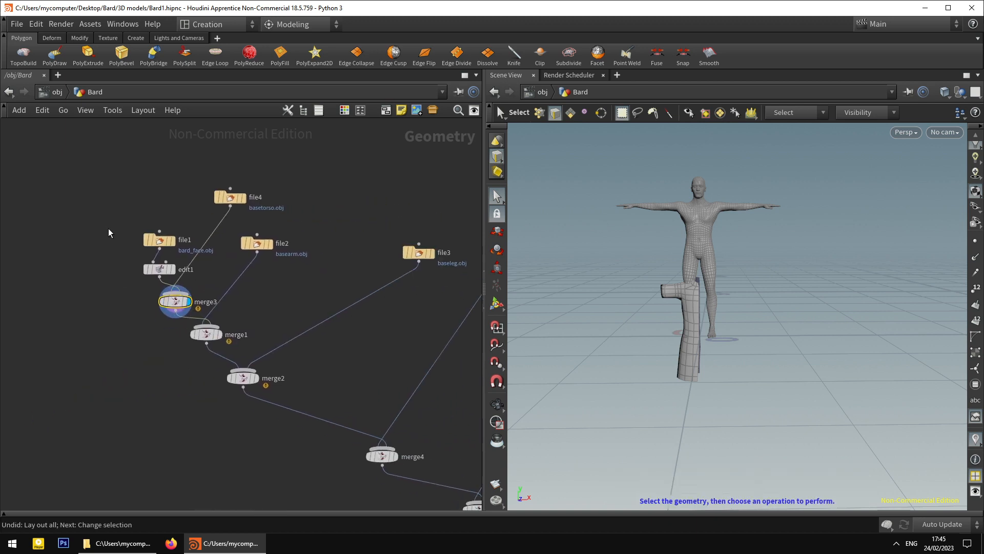
# Spread the input nodes above merge3 by moving bard_face.obj with edit1, basetorso.obj and basearm.obj apart.
pyautogui.moveTo(109, 233)
pyautogui.mouseDown()
pyautogui.moveTo(188, 287)
pyautogui.moveTo(102, 222)
pyautogui.mouseUp()
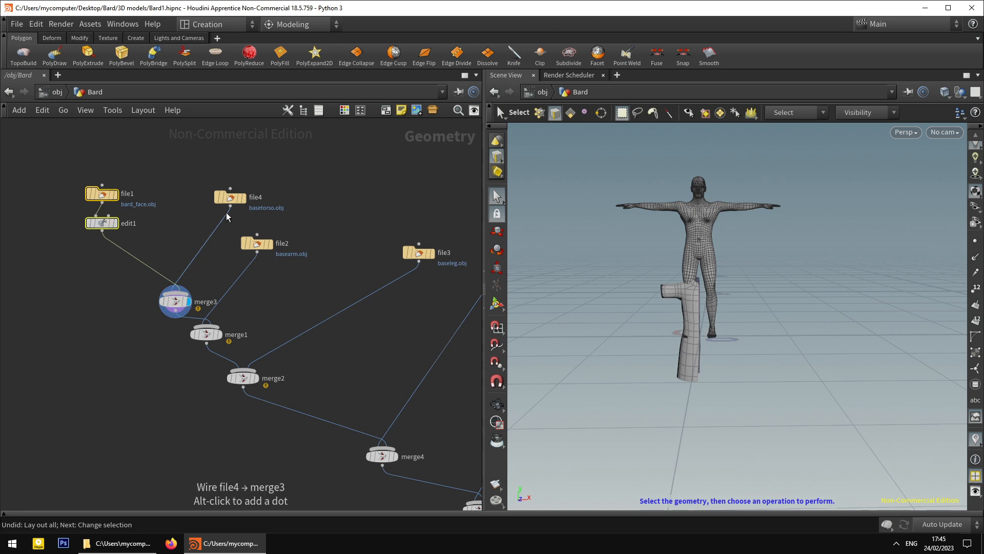
pyautogui.moveTo(230, 198); pyautogui.dragTo(199, 195)
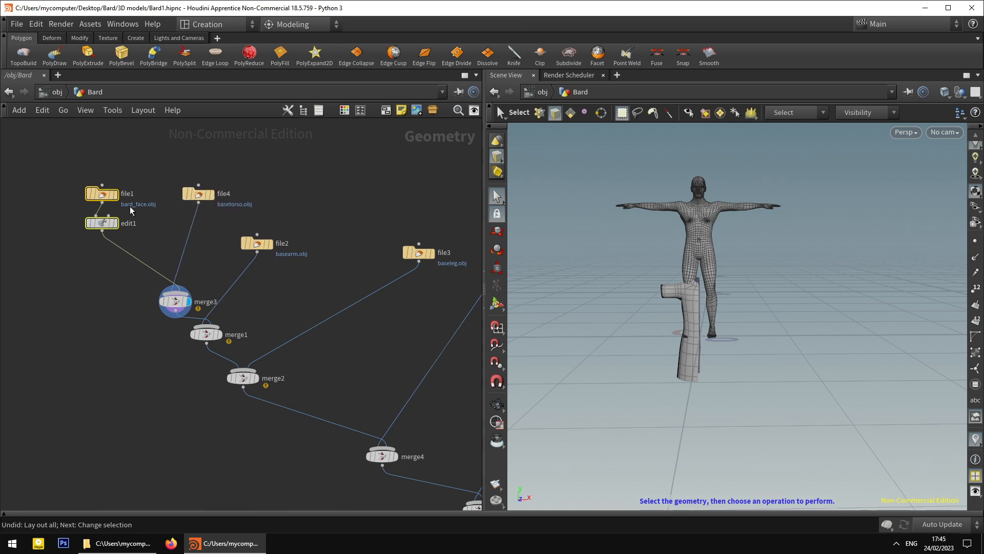
pyautogui.click(196, 302)
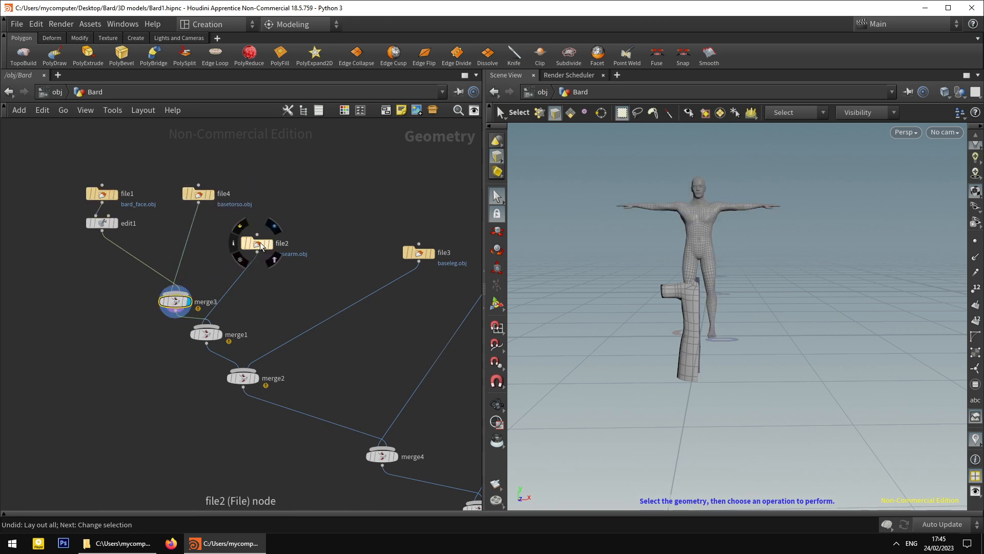
pyautogui.moveTo(255, 240); pyautogui.dragTo(309, 227)
# Move merge2 down beside merge4, raise the baseleg.obj node level with basearm.obj and shift merge4 away from merge2.
pyautogui.moveTo(398, 319); pyautogui.dragTo(282, 285, button='middle')
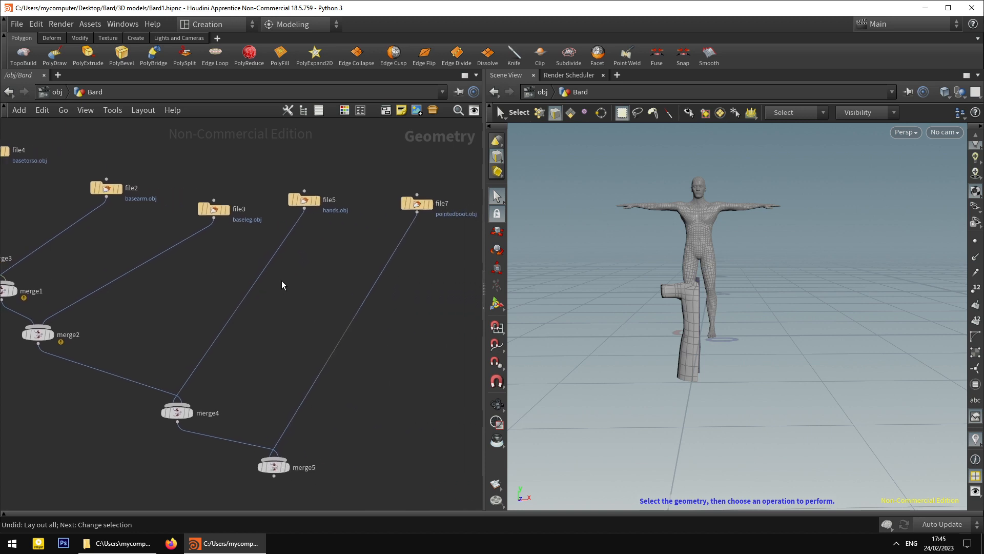
pyautogui.moveTo(56, 336)
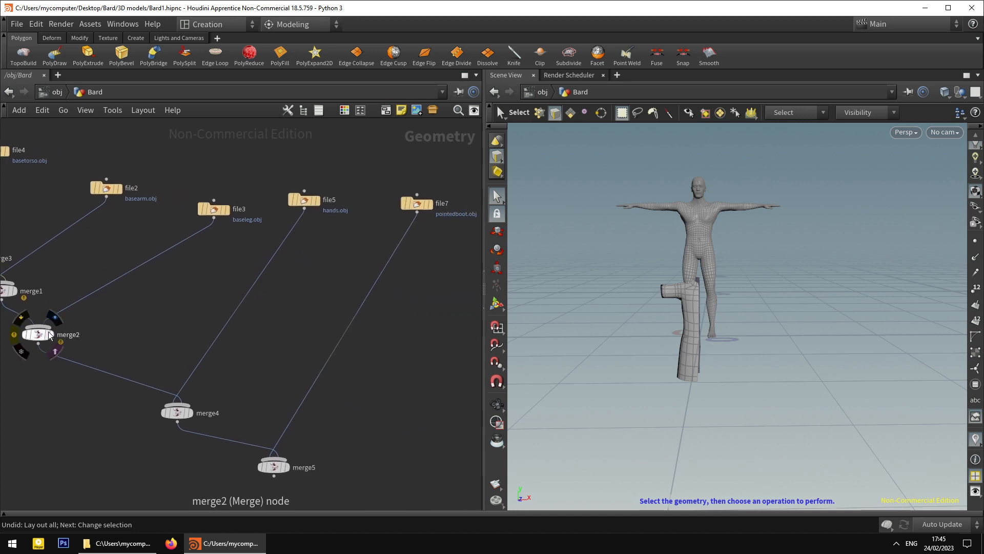
pyautogui.moveTo(50, 336); pyautogui.dragTo(110, 419)
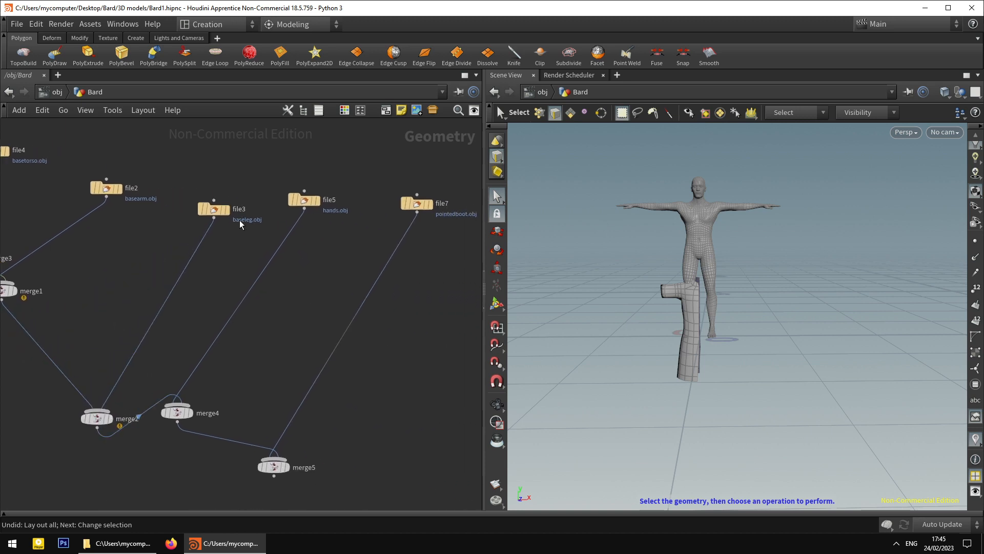
pyautogui.moveTo(241, 224); pyautogui.dragTo(253, 203)
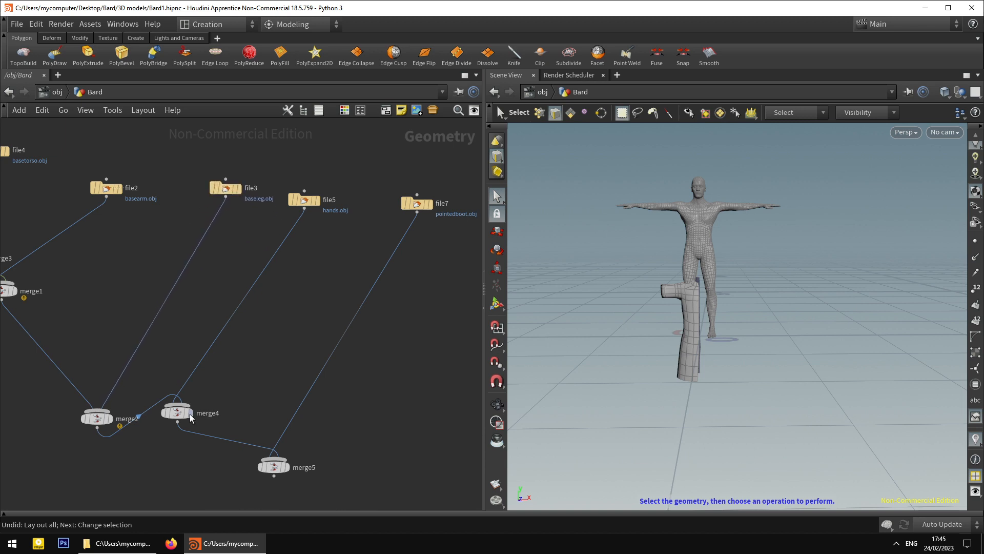
pyautogui.moveTo(177, 416); pyautogui.dragTo(220, 395)
# Disconnect merge4 from merge2 and merge5, and insert it between merge1 and merge2.
pyautogui.rightClick(159, 406)
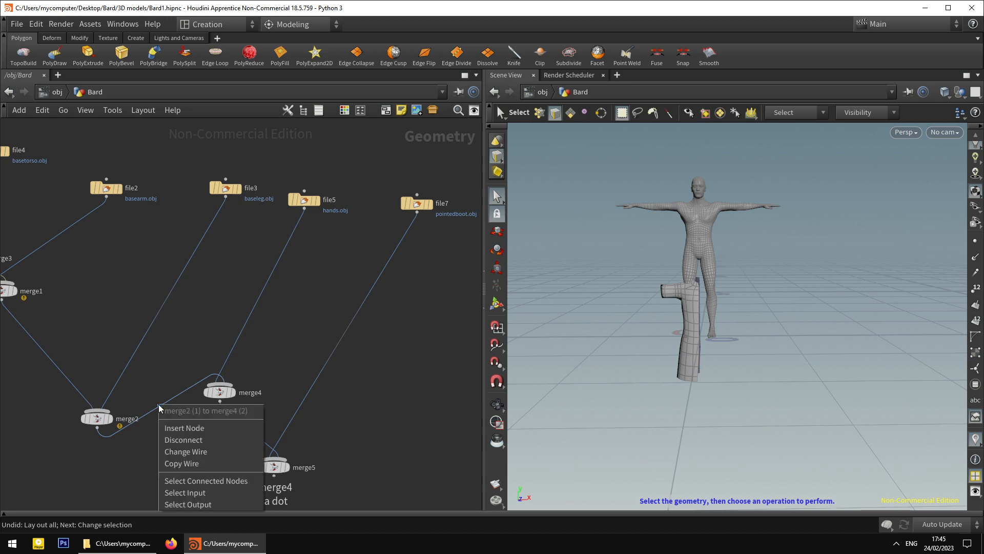
pyautogui.click(176, 440)
pyautogui.rightClick(229, 413)
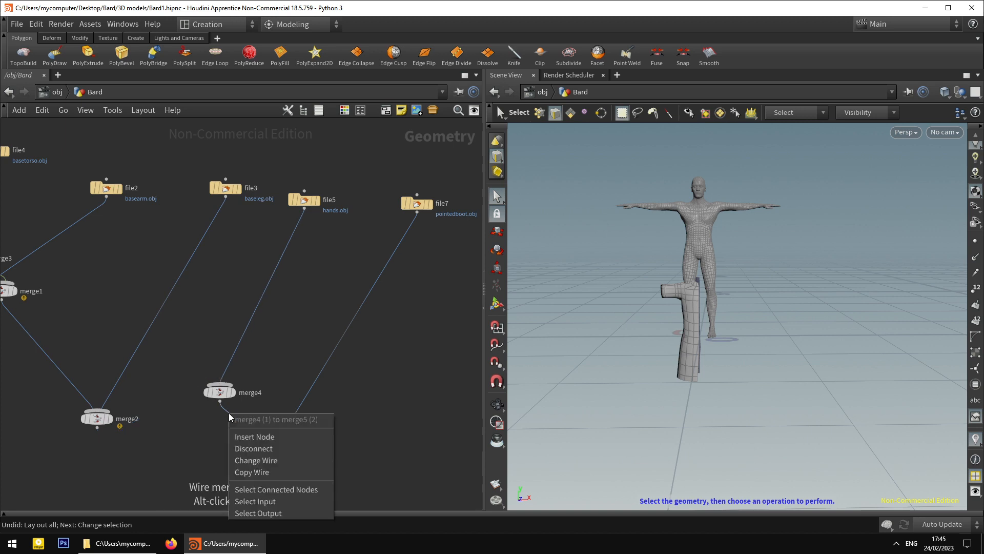
pyautogui.click(252, 448)
pyautogui.moveTo(216, 400); pyautogui.dragTo(52, 368)
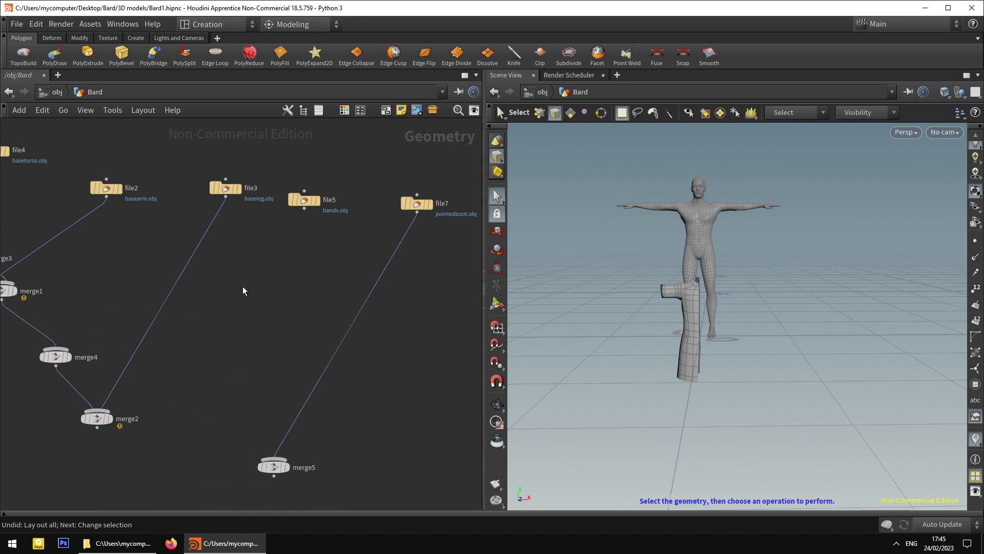
# Wire the hands.obj node into merge4, then disconnect merge1 from merge4 and reconnect it after the hands.obj input.
pyautogui.moveTo(301, 215); pyautogui.dragTo(55, 350)
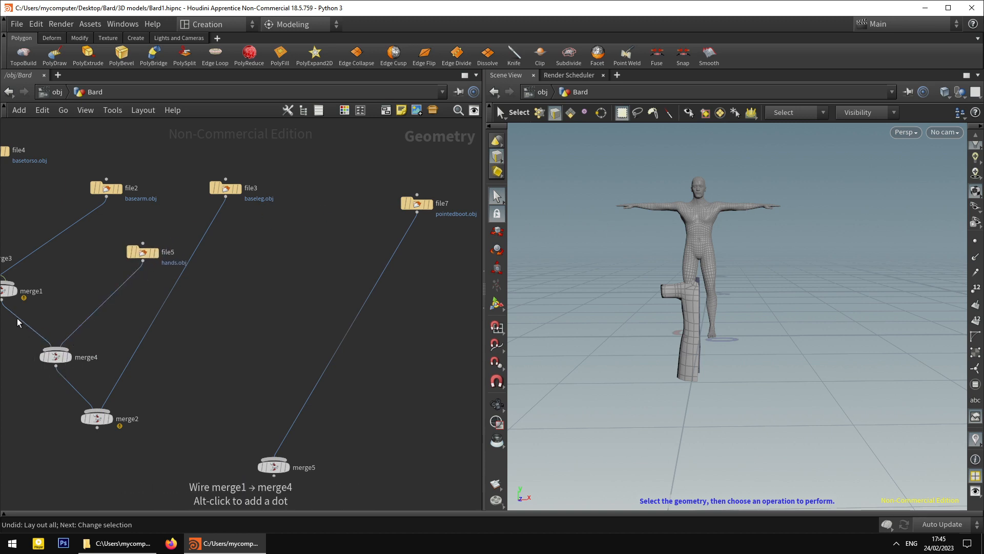
pyautogui.rightClick(18, 322)
pyautogui.click(28, 349)
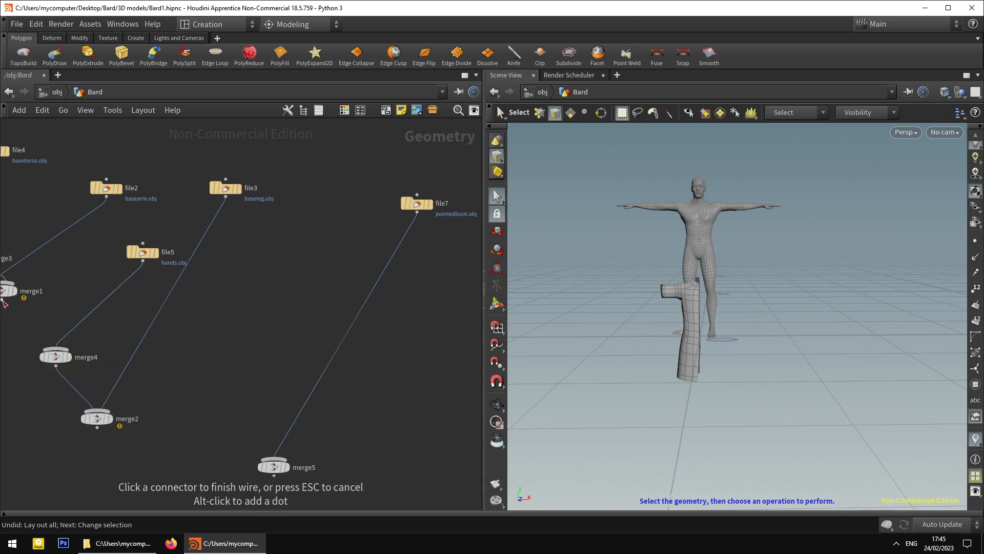
pyautogui.moveTo(4, 304); pyautogui.dragTo(58, 306, button='middle')
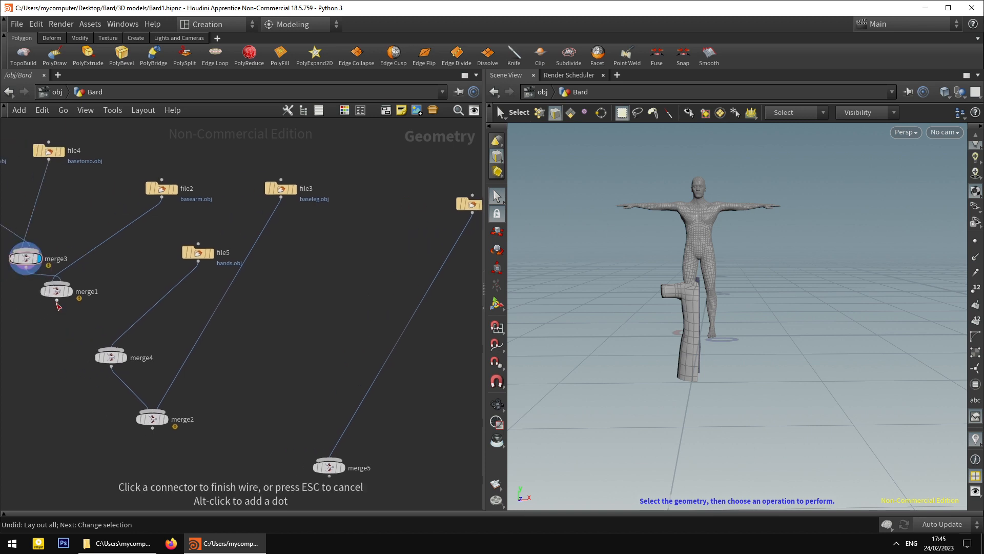
pyautogui.click(110, 346)
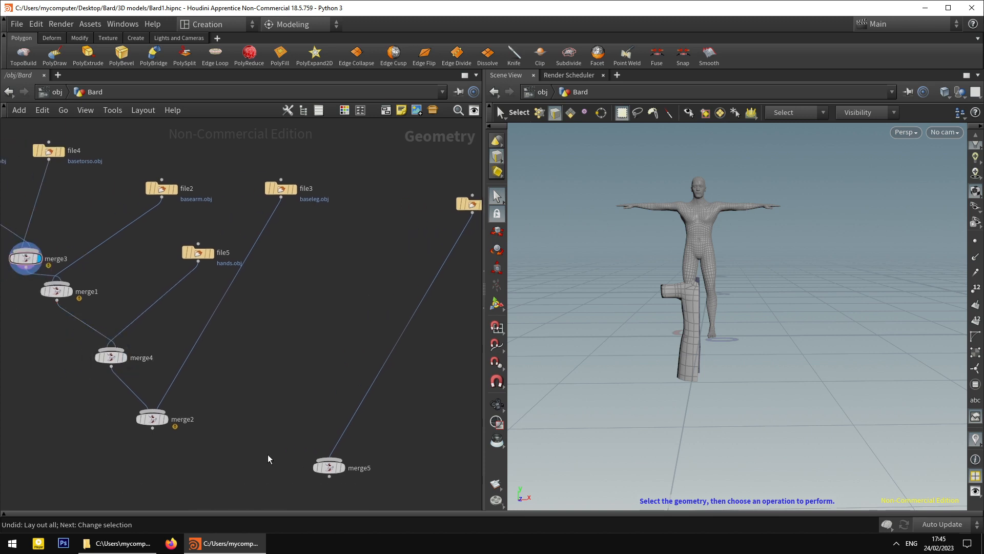
# Wire merge2 into merge5 and space out merge2 and the baseleg.obj and hands.obj nodes.
pyautogui.click(158, 429)
pyautogui.click(338, 470)
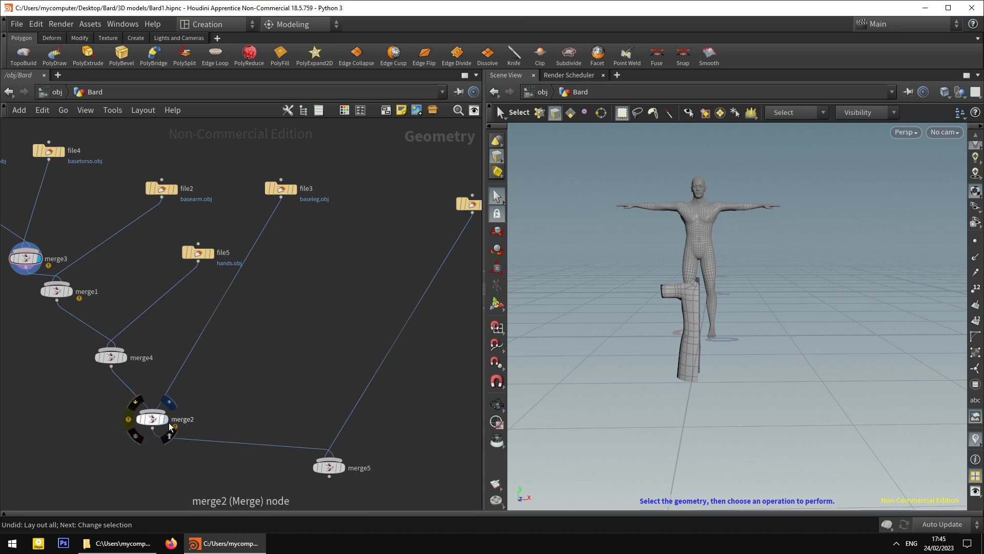
pyautogui.moveTo(155, 422); pyautogui.dragTo(196, 425)
pyautogui.moveTo(281, 179); pyautogui.dragTo(333, 248)
pyautogui.press('Escape')
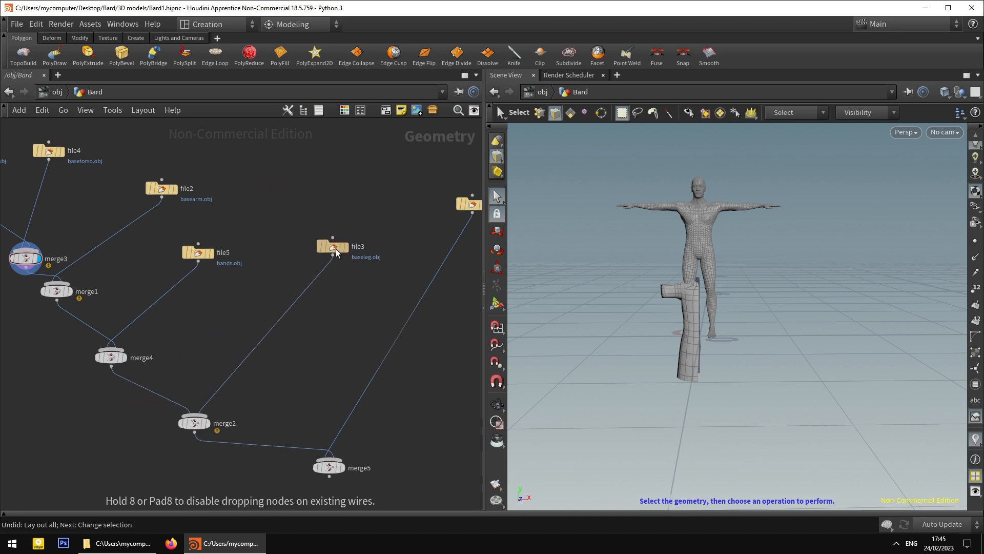
pyautogui.moveTo(198, 253); pyautogui.dragTo(244, 219)
pyautogui.press('h')
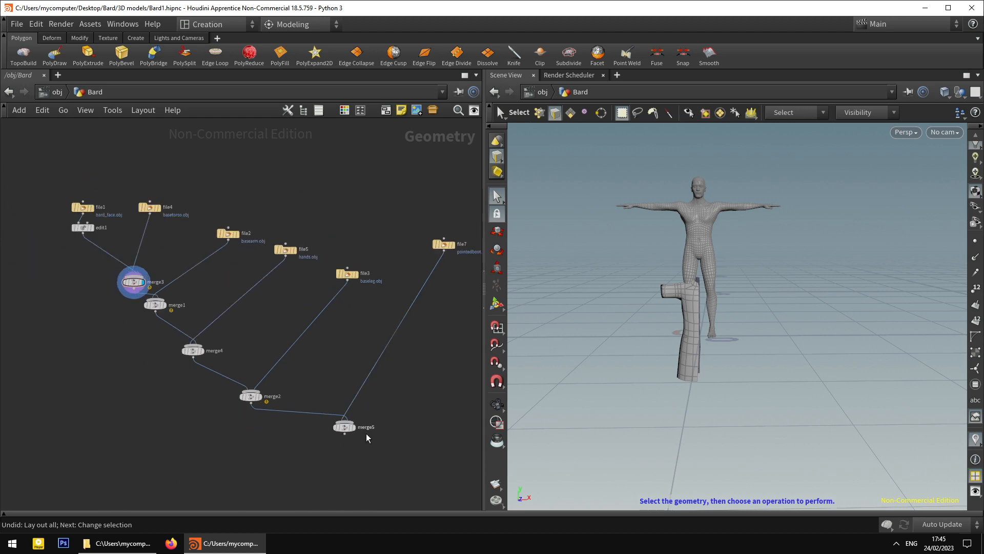
# Display merge5 in the UV view, then display merge2 to compare their UV layouts.
pyautogui.click(353, 427)
pyautogui.hotkey('space', '5')
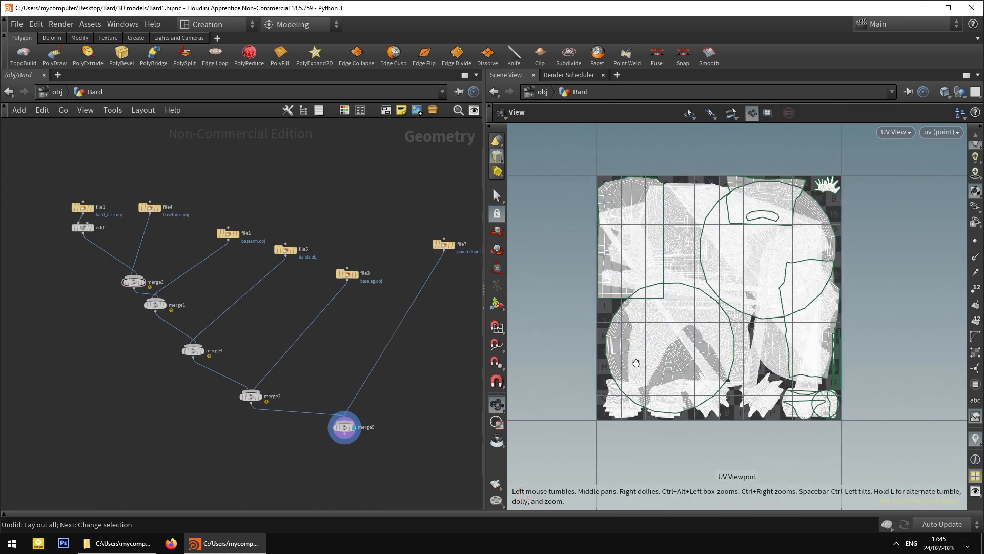
pyautogui.scroll(4, 430, 359)
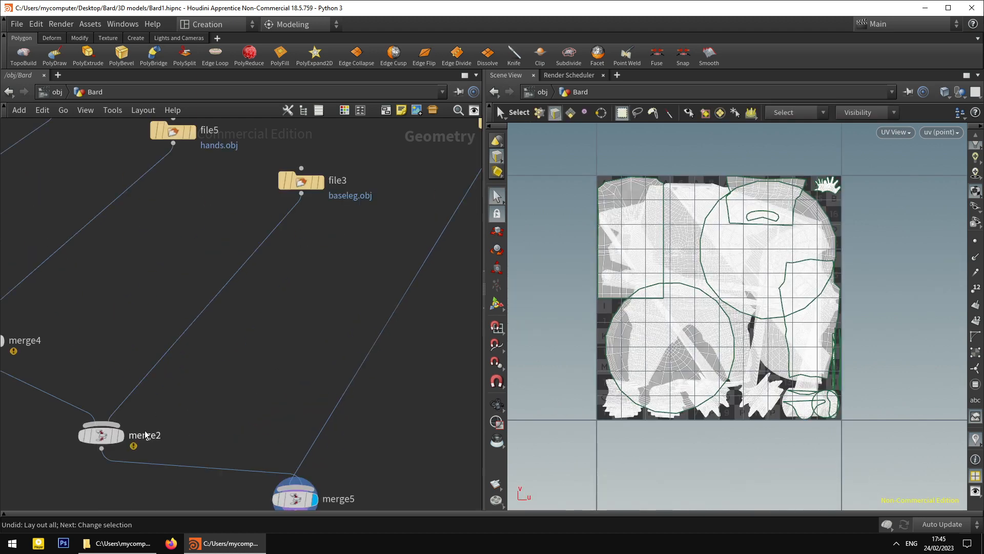
pyautogui.click(122, 436)
pyautogui.moveTo(122, 441); pyautogui.dragTo(169, 410, button='middle')
pyautogui.click(170, 410)
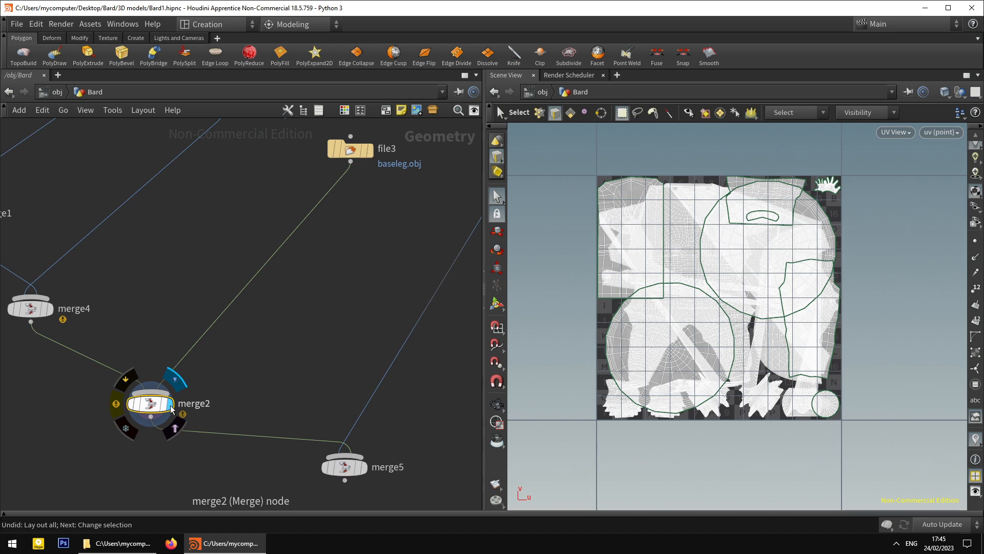
# Inspect merge4 and merge1 further up the chain and compare merge1's UV layout with merge2's.
pyautogui.click(31, 308)
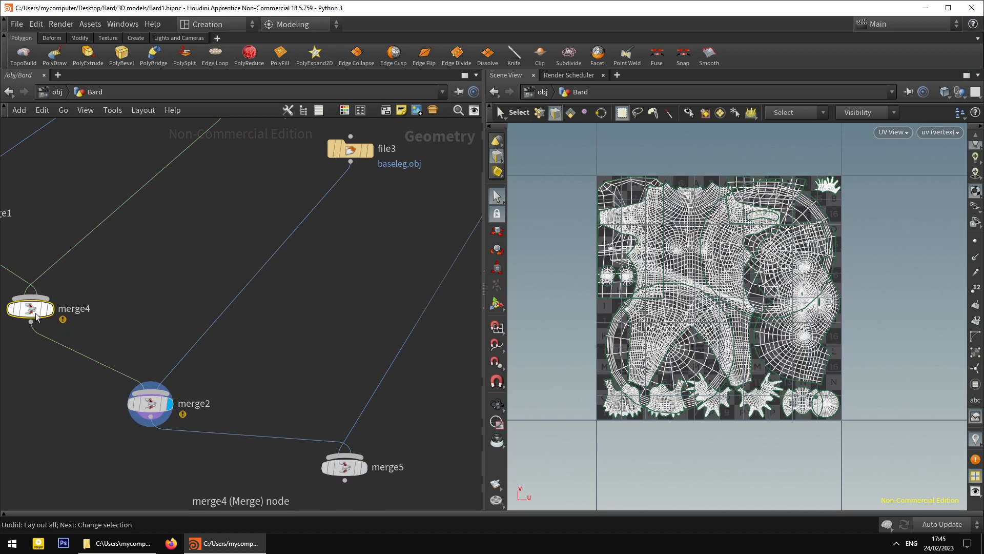
pyautogui.moveTo(64, 343); pyautogui.dragTo(201, 393, button='middle')
pyautogui.click(96, 271)
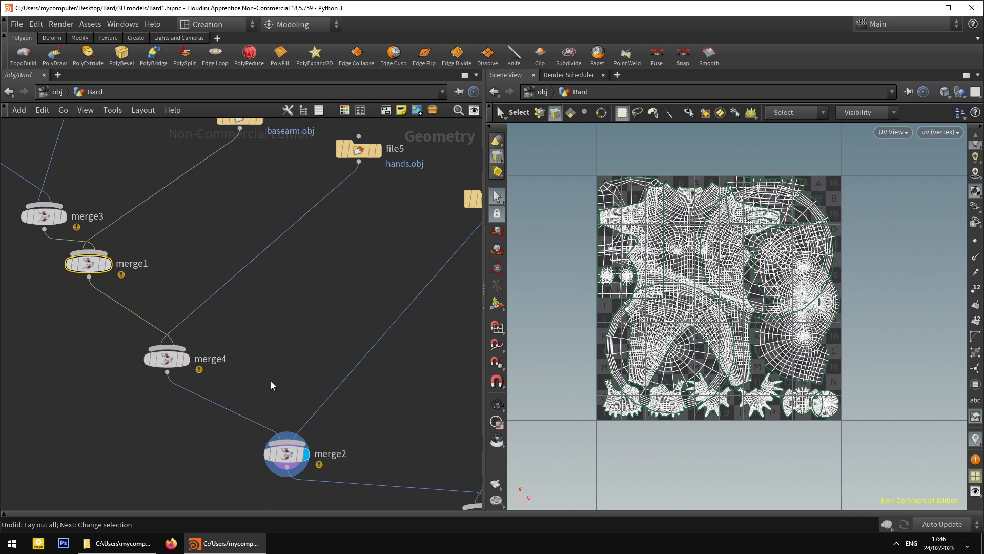
pyautogui.moveTo(272, 386); pyautogui.dragTo(176, 307, button='middle')
pyautogui.scroll(-2, 176, 308)
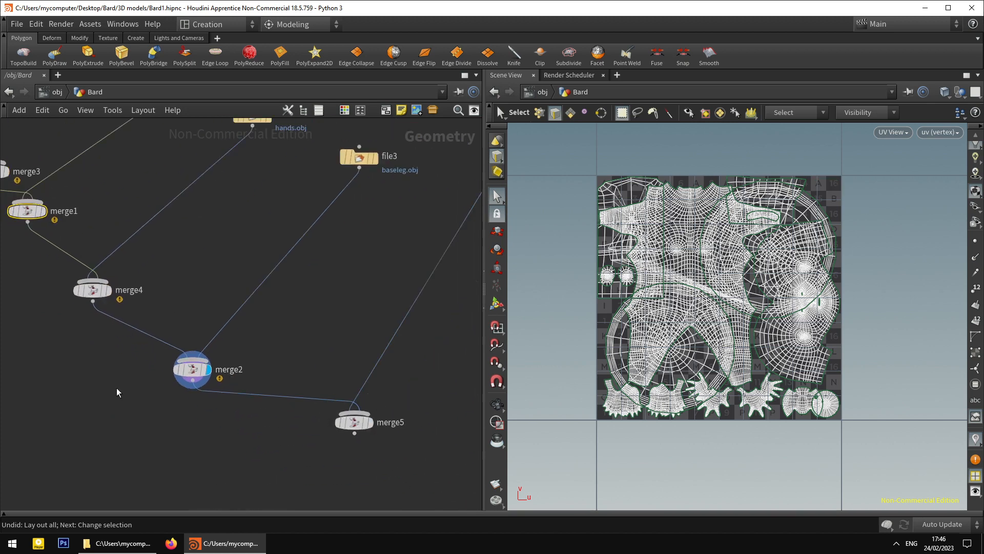
pyautogui.moveTo(117, 392); pyautogui.dragTo(154, 441, button='middle')
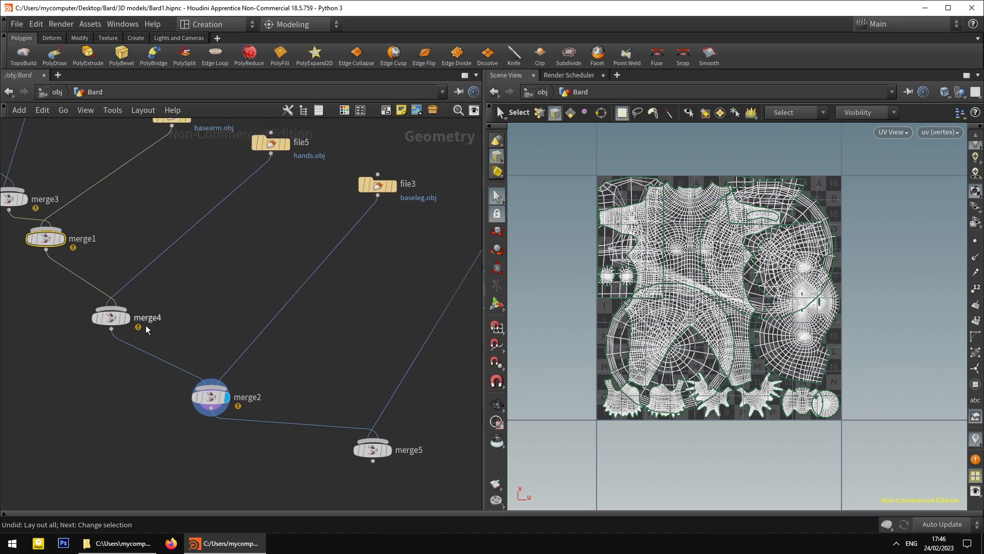
pyautogui.click(63, 239)
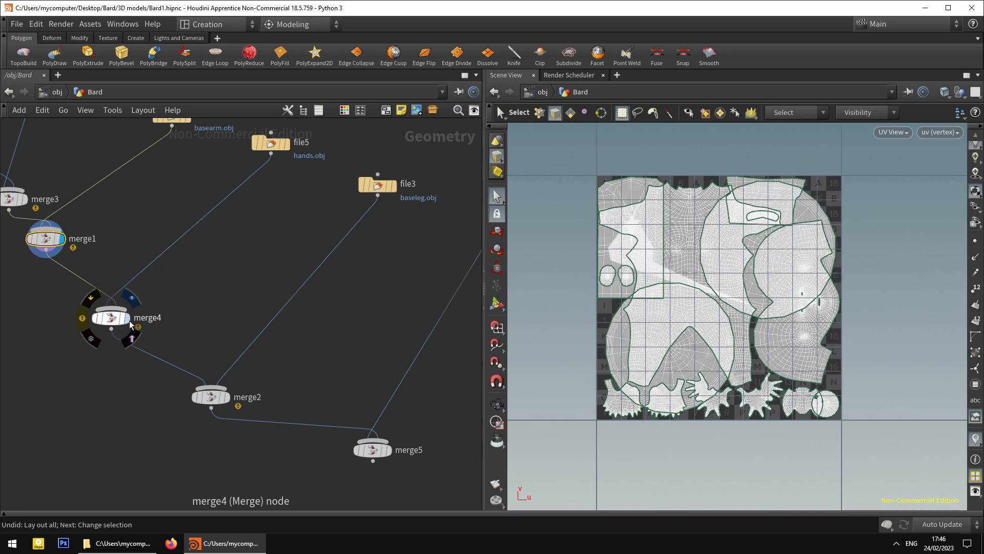
pyautogui.click(228, 399)
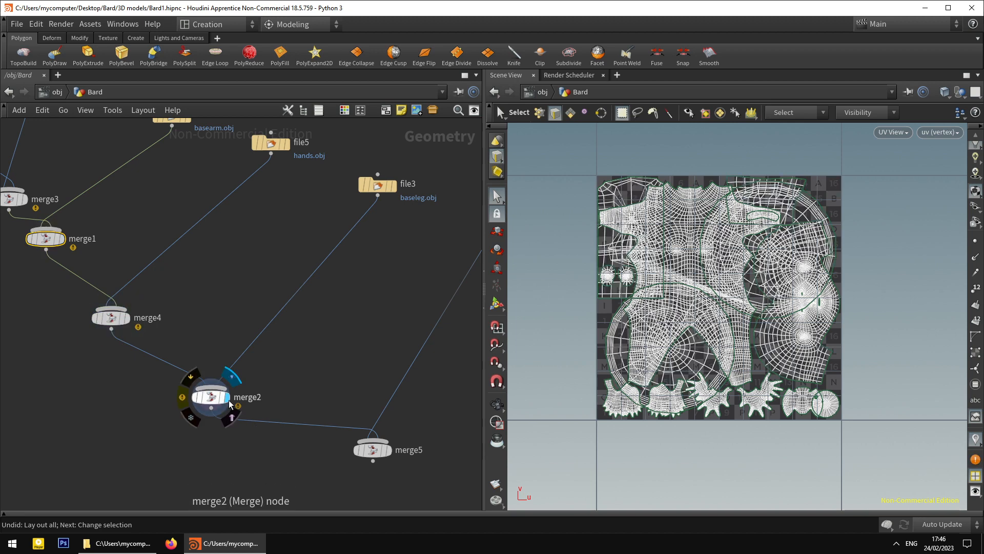
pyautogui.click(219, 401)
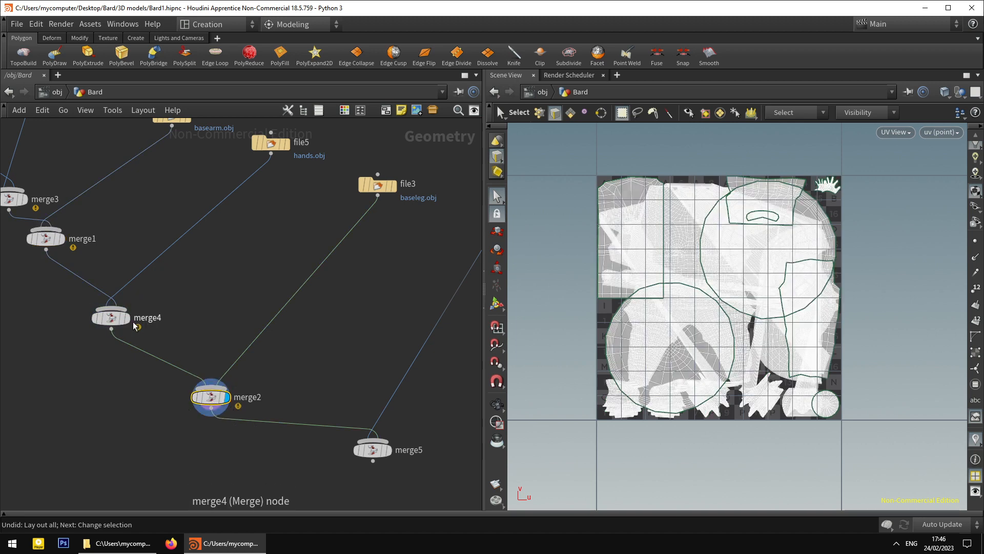
# Disconnect merge4 from merge2, reconnect it after the baseleg.obj input and display merge5's UV layout.
pyautogui.rightClick(168, 360)
pyautogui.click(189, 395)
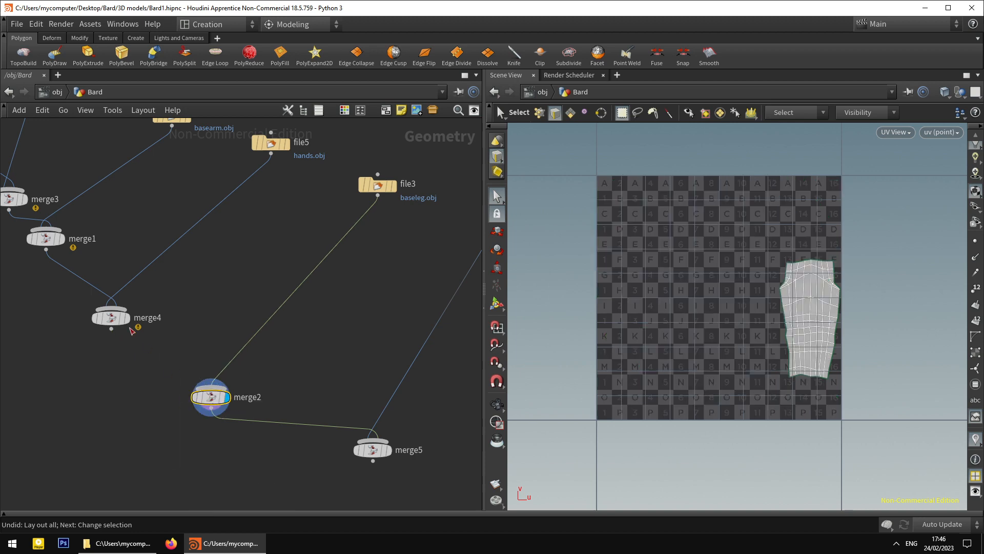
pyautogui.click(111, 330)
pyautogui.click(212, 405)
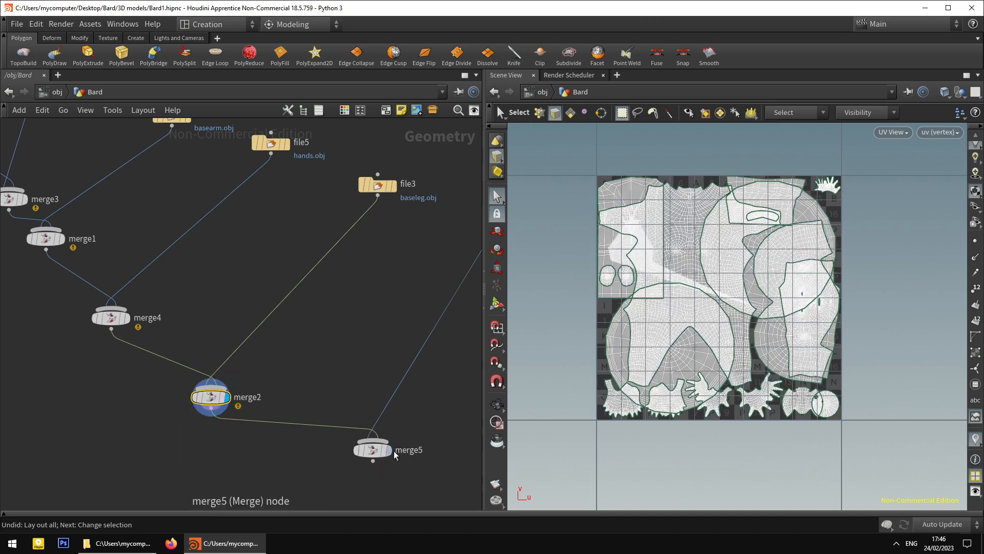
pyautogui.click(374, 454)
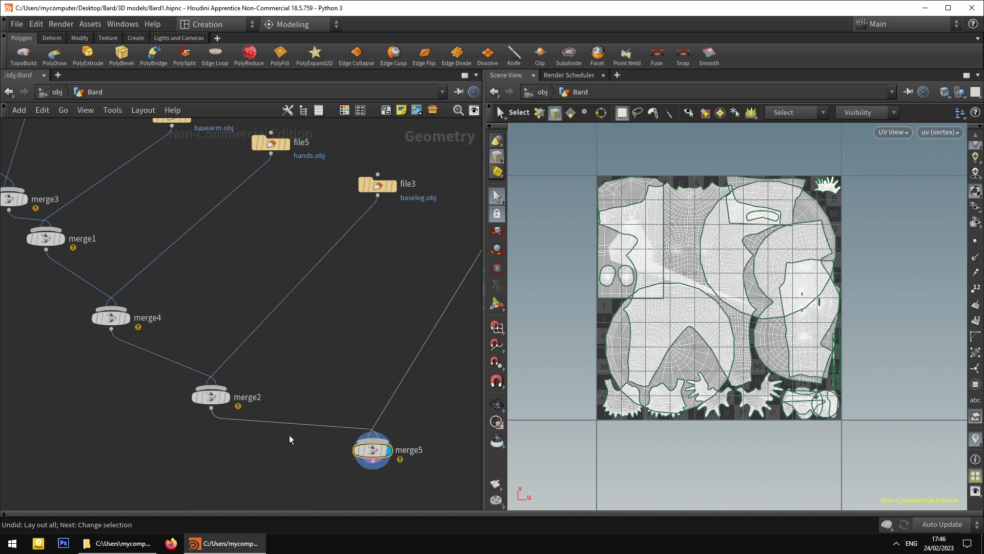
# Display merge2's UV layout, then display merge3 in the perspective view and examine how the body sits against the coat.
pyautogui.click(211, 397)
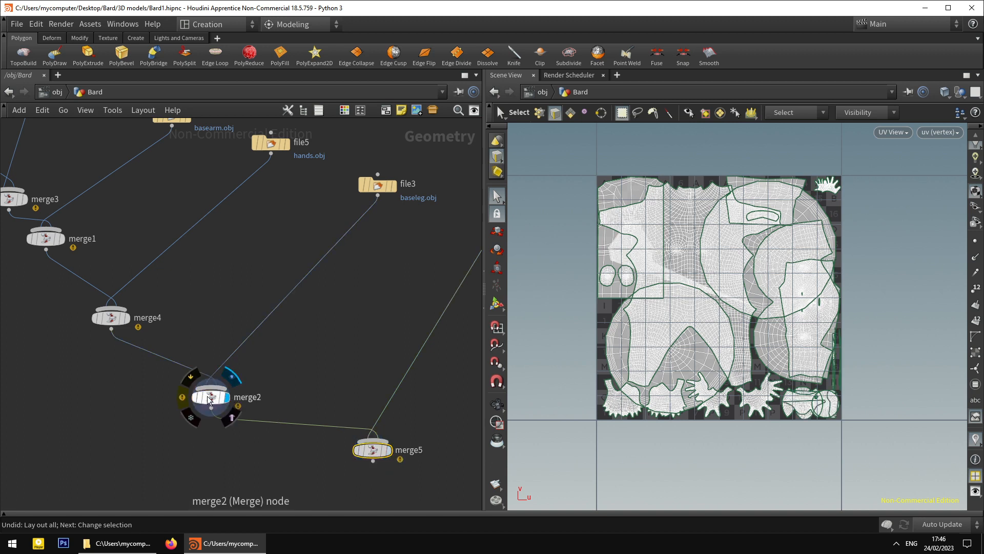
pyautogui.click(390, 449)
pyautogui.moveTo(198, 426); pyautogui.dragTo(330, 480, button='middle')
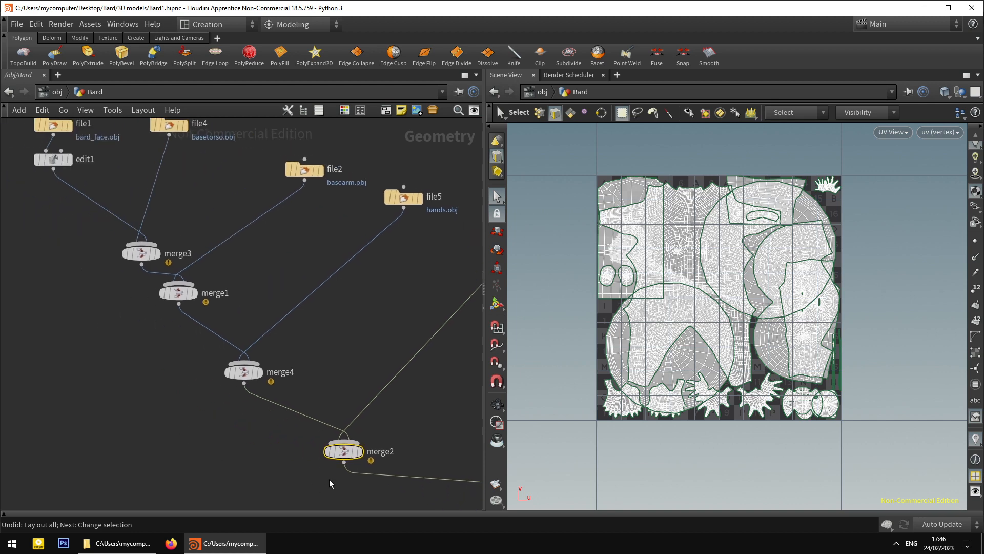
pyautogui.moveTo(101, 318); pyautogui.dragTo(161, 403, button='middle')
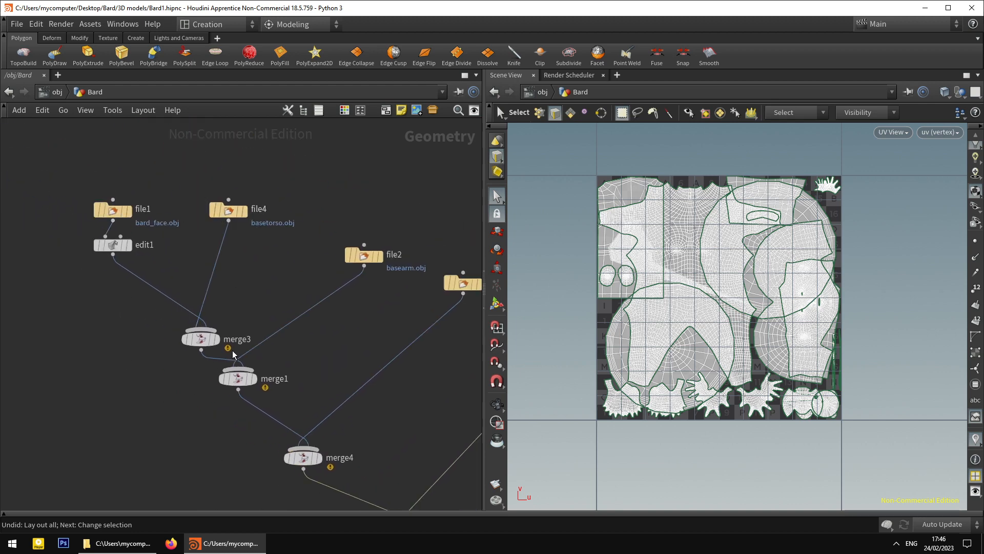
pyautogui.click(218, 342)
pyautogui.hotkey('space', '1')
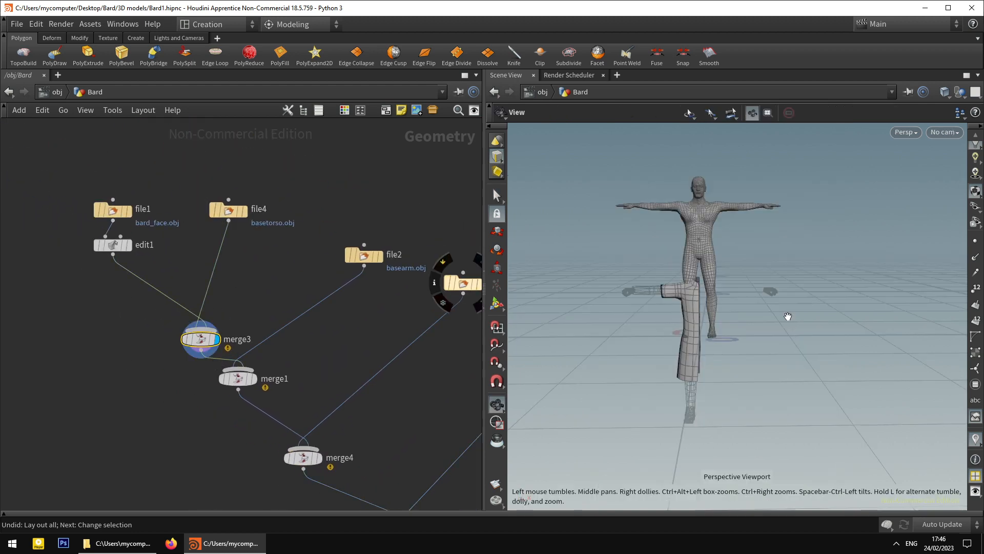
pyautogui.moveTo(757, 304); pyautogui.dragTo(667, 247, button='right')
pyautogui.moveTo(666, 246); pyautogui.dragTo(685, 294, button='middle')
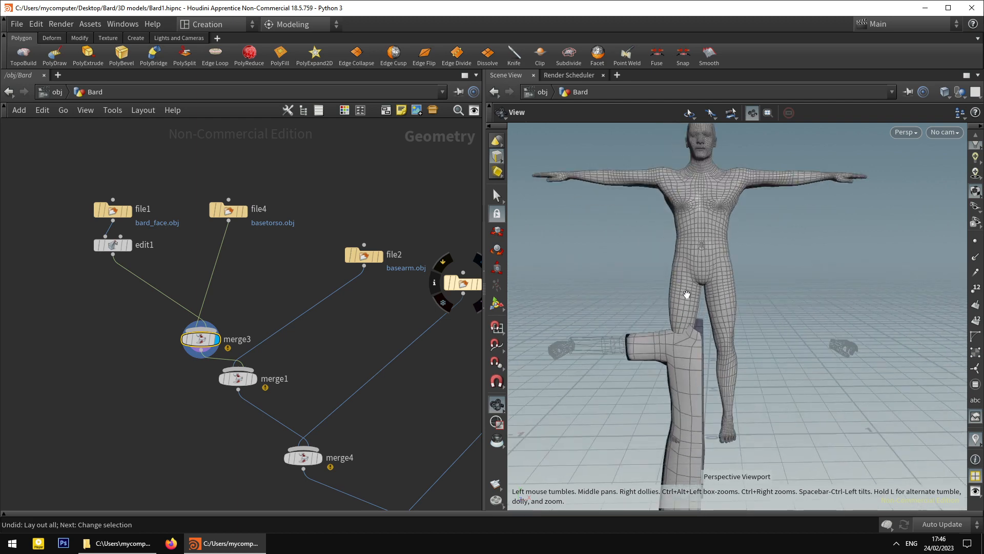
# Select the entire body geometry for edit1 and move it so it lines up inside the coat and sleeves.
pyautogui.click(112, 245)
pyautogui.scroll(-6, 610, 215)
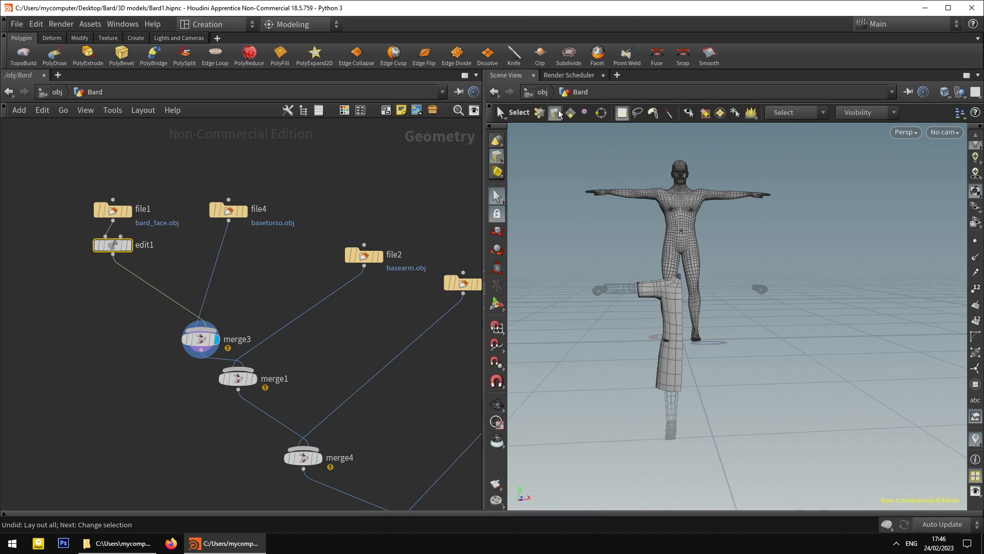
pyautogui.click(572, 114)
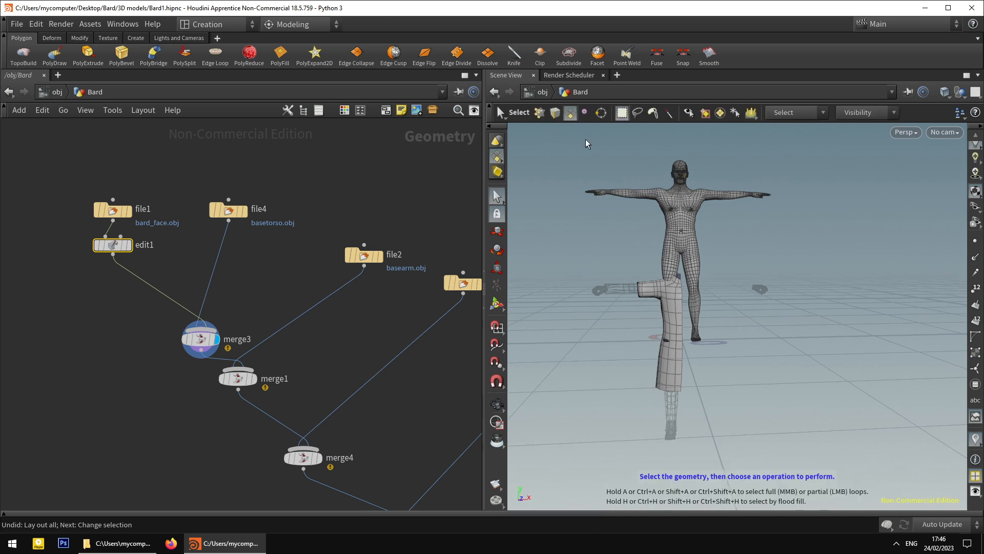
pyautogui.moveTo(559, 136); pyautogui.dragTo(894, 376)
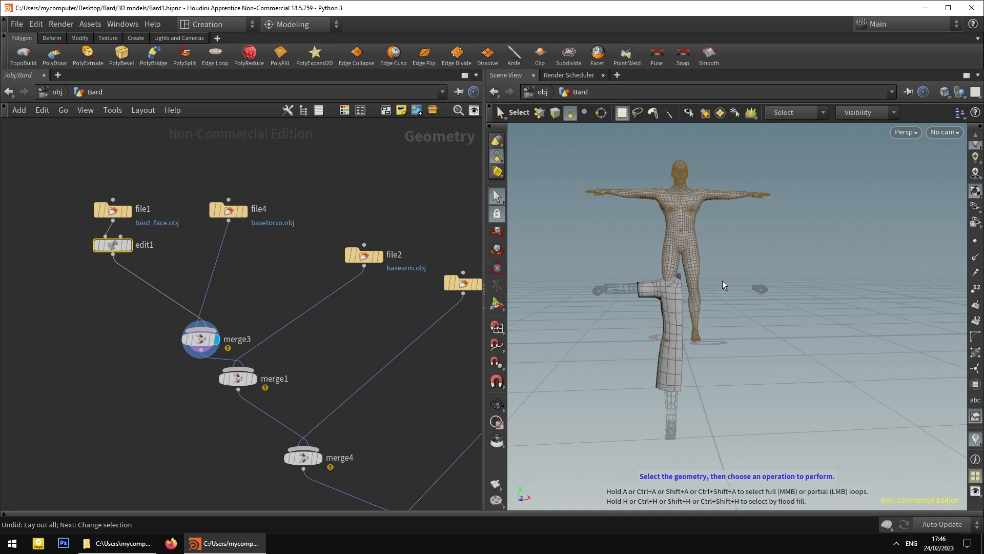
pyautogui.press('t')
pyautogui.keyDown('alt'); pyautogui.moveTo(711, 292); pyautogui.dragTo(716, 306, button='middle'); pyautogui.keyUp('alt')
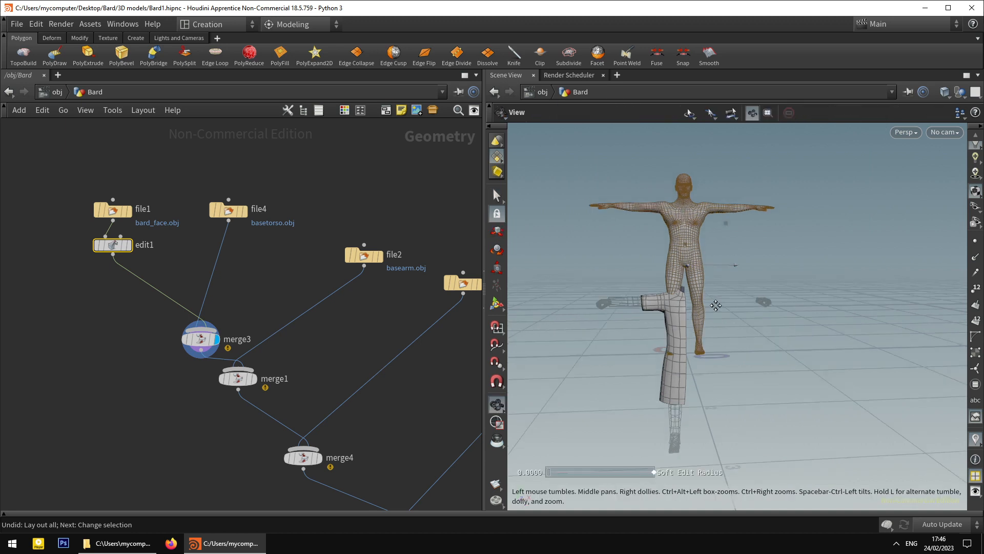
pyautogui.moveTo(687, 238); pyautogui.dragTo(754, 334)
pyautogui.keyDown('alt'); pyautogui.moveTo(696, 365); pyautogui.dragTo(695, 350, button='middle'); pyautogui.keyUp('alt')
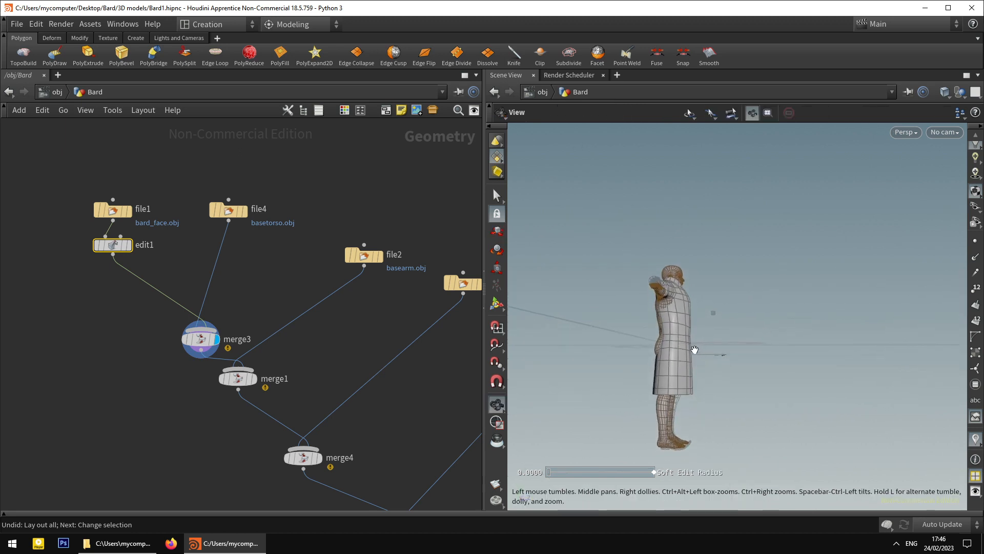
pyautogui.keyDown('alt'); pyautogui.moveTo(695, 350); pyautogui.dragTo(594, 354); pyautogui.keyUp('alt')
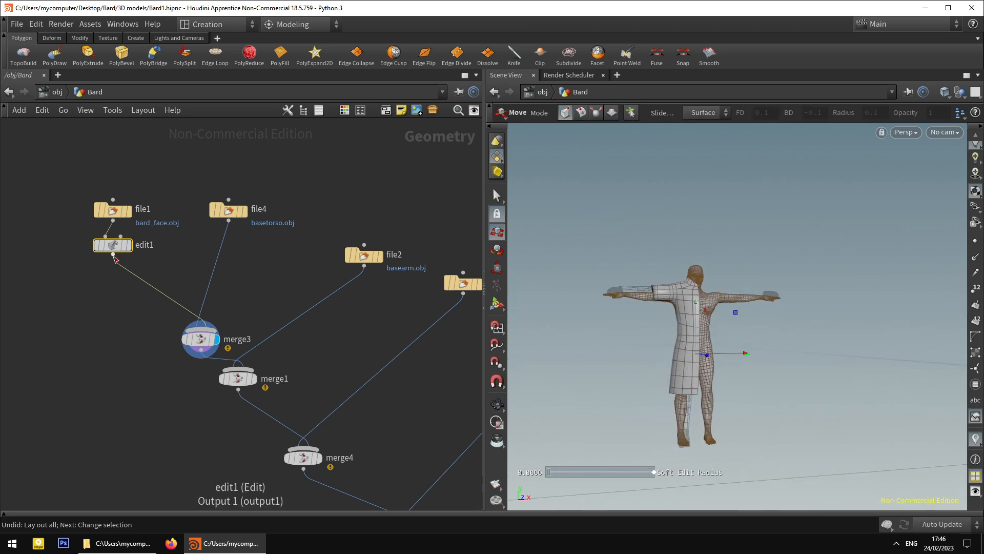
# Insert a Transform node between edit1 and merge3 and show its parameters.
pyautogui.rightClick(114, 256)
pyautogui.write('tran')
pyautogui.press('Return')
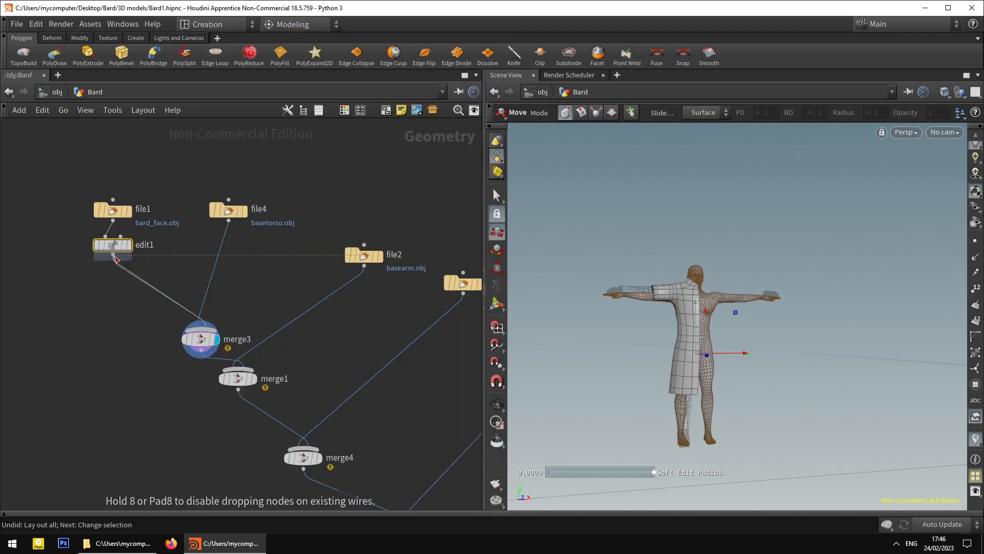
pyautogui.click(114, 281)
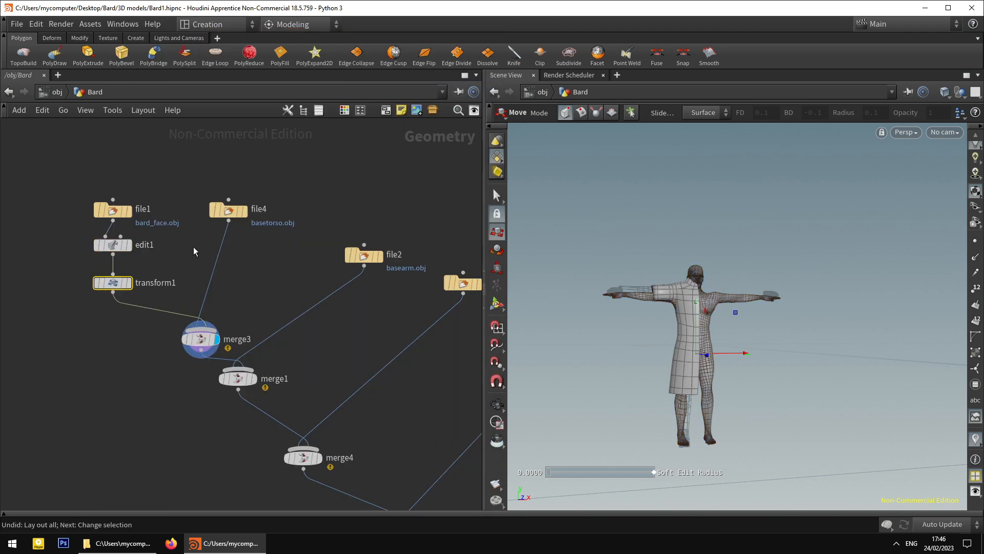
pyautogui.press('p')
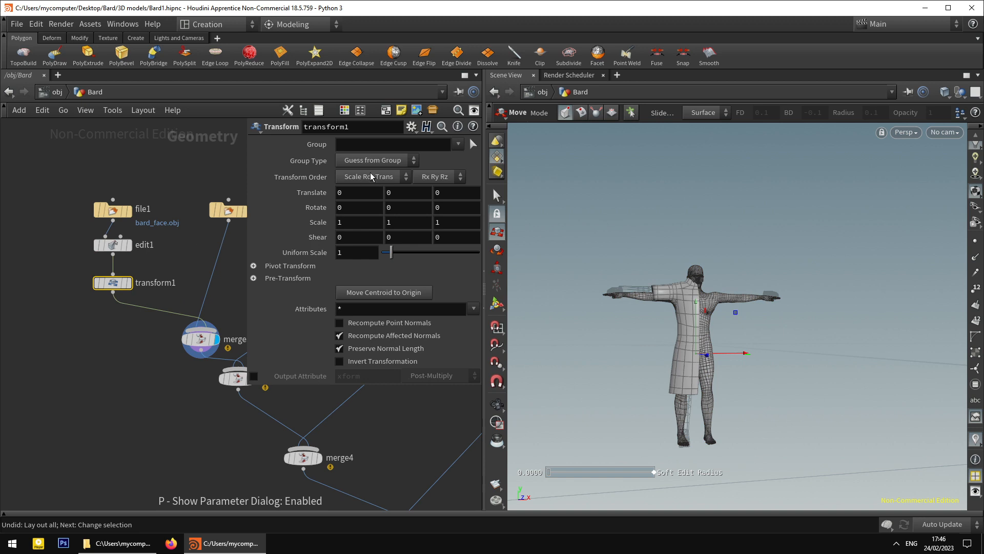
# Set transform1's uniform scale to 1.15 and check the body's fit against the coat.
pyautogui.click(353, 254)
pyautogui.write('.15.')
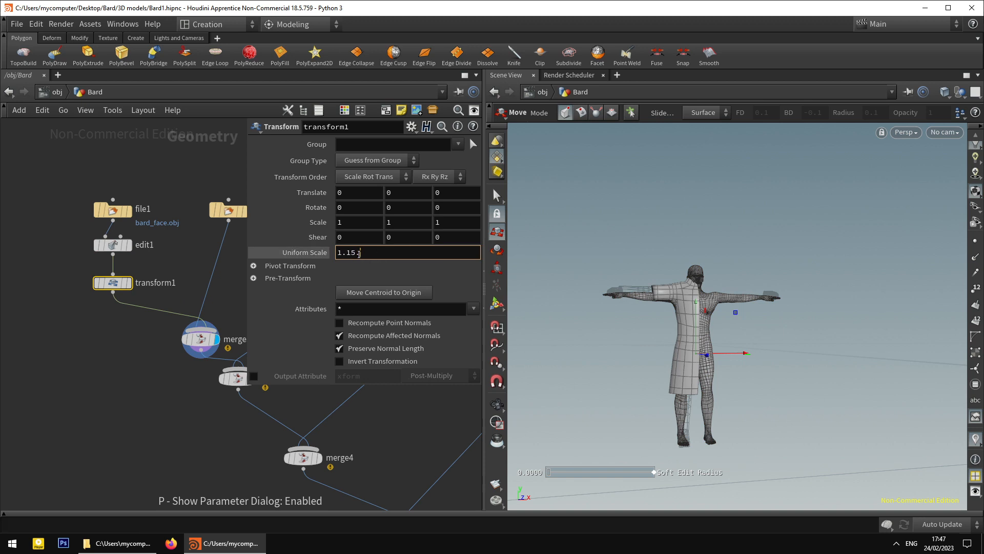
pyautogui.press('BackSpace')
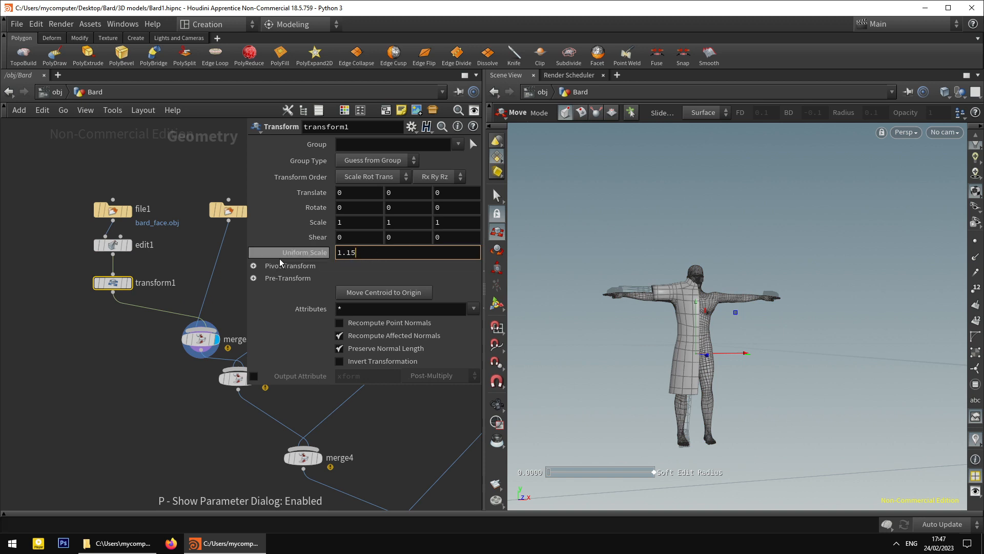
pyautogui.press('Return')
pyautogui.press('Escape')
pyautogui.scroll(2, 717, 340)
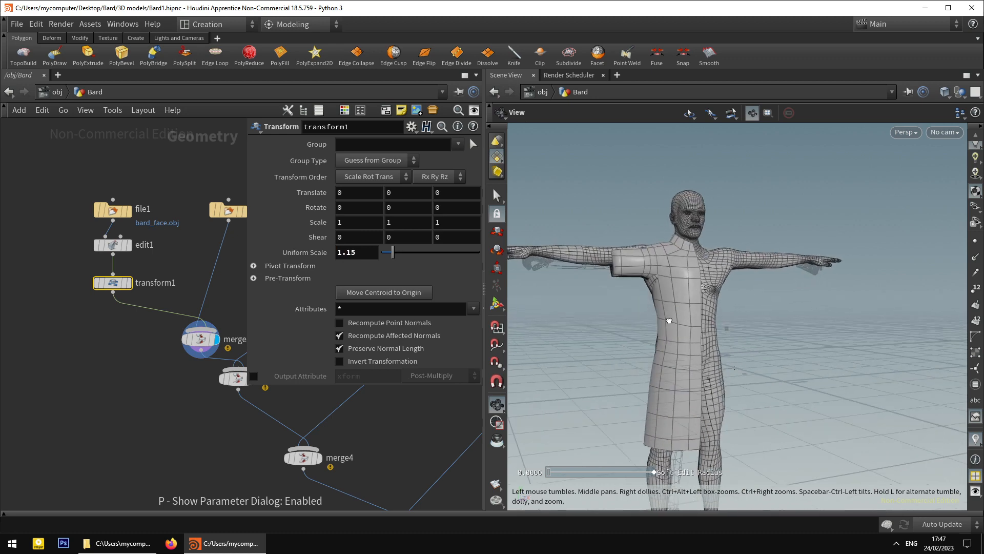
pyautogui.moveTo(648, 321); pyautogui.dragTo(671, 329)
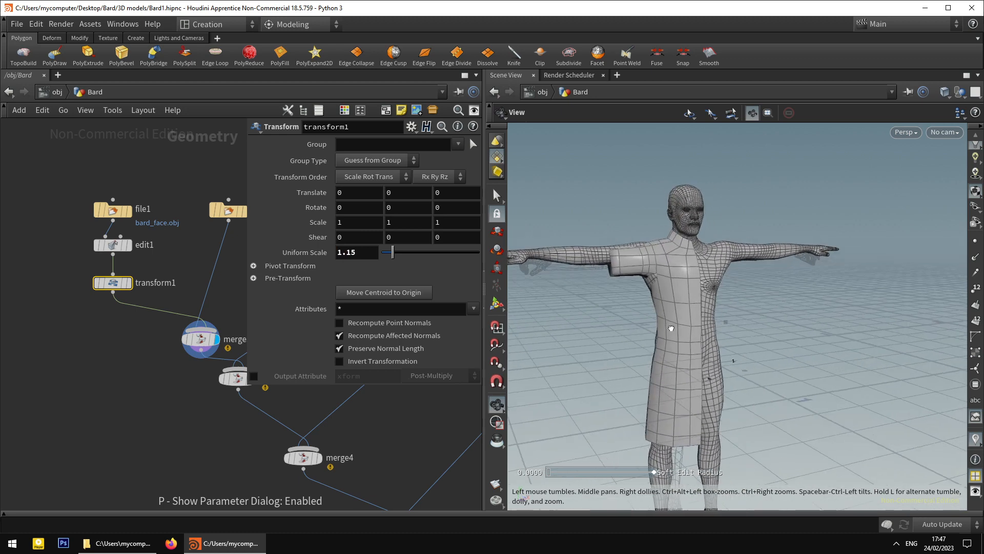
# Reduce transform1's uniform scale to 1.14 and compare the body with the coat.
pyautogui.moveTo(357, 256); pyautogui.dragTo(350, 256)
pyautogui.write('4')
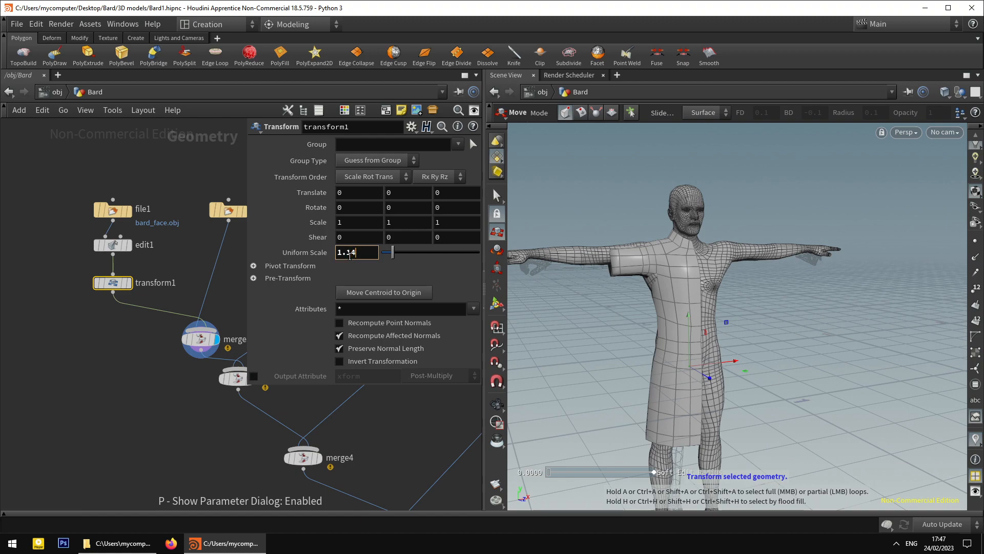
pyautogui.press('Return')
pyautogui.press('Escape')
pyautogui.moveTo(723, 322); pyautogui.dragTo(728, 291)
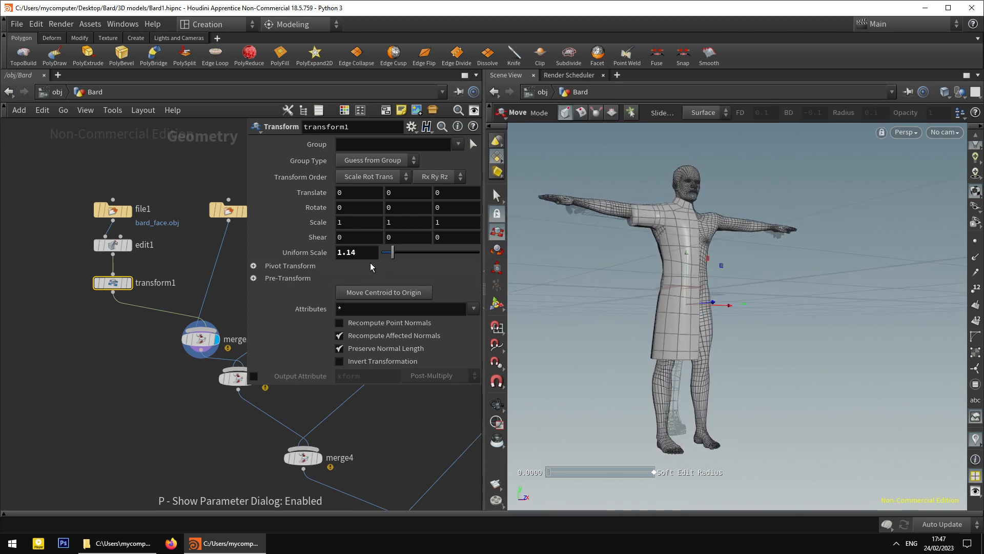
# Lower transform1's uniform scale to 1.12 and check the fit from the side.
pyautogui.moveTo(357, 254); pyautogui.dragTo(351, 253)
pyautogui.write('2')
pyautogui.press('Return')
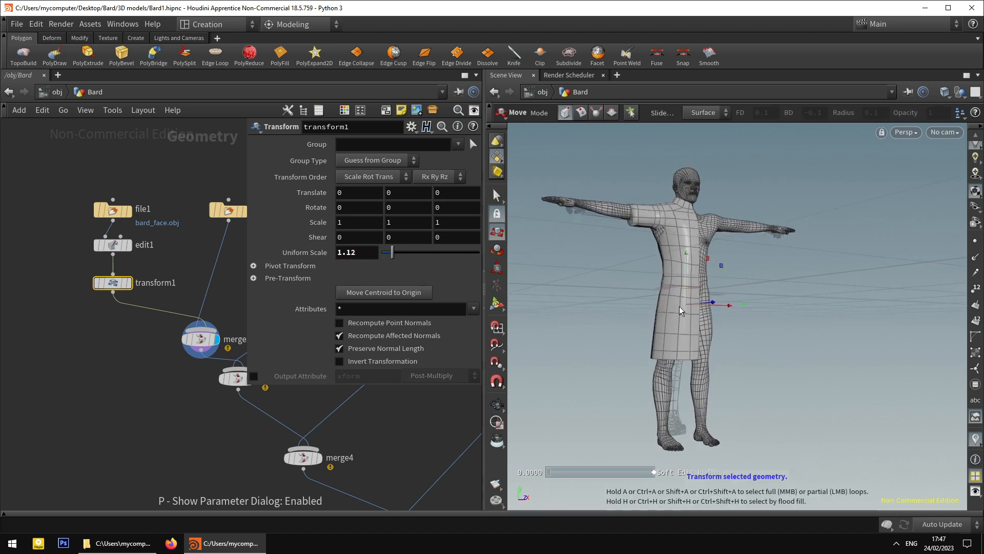
pyautogui.press('space')
pyautogui.moveTo(689, 289); pyautogui.dragTo(742, 307)
# Set transform1's uniform scale to 1.1 and review the body from several angles.
pyautogui.click(360, 265)
pyautogui.moveTo(359, 253); pyautogui.dragTo(348, 254)
pyautogui.write('1')
pyautogui.press('Return')
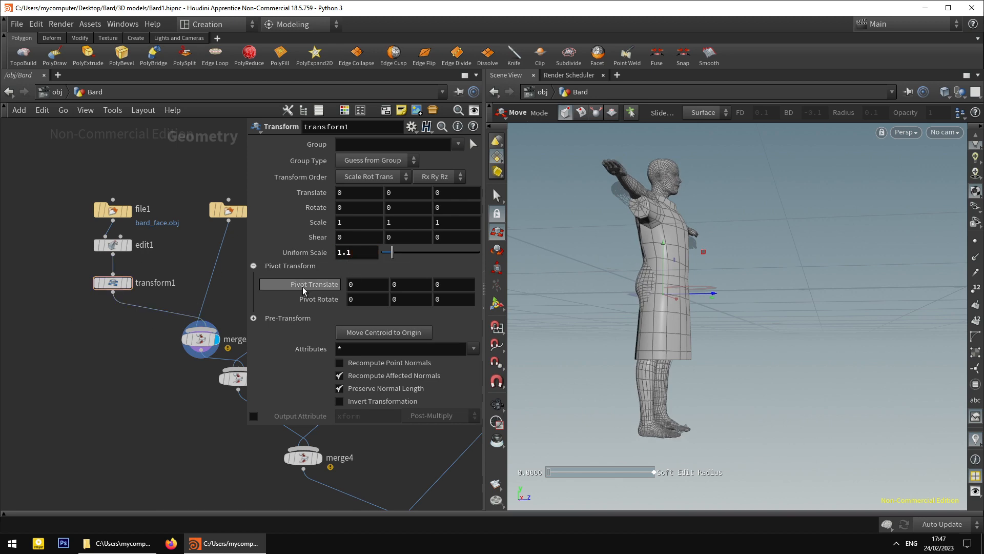
pyautogui.press('space')
pyautogui.moveTo(714, 281)
pyautogui.mouseDown()
pyautogui.moveTo(678, 286)
pyautogui.moveTo(690, 286)
pyautogui.moveTo(683, 305)
pyautogui.moveTo(752, 288)
pyautogui.moveTo(718, 290)
pyautogui.mouseUp()
pyautogui.click(253, 265)
pyautogui.scroll(1, 822, 347)
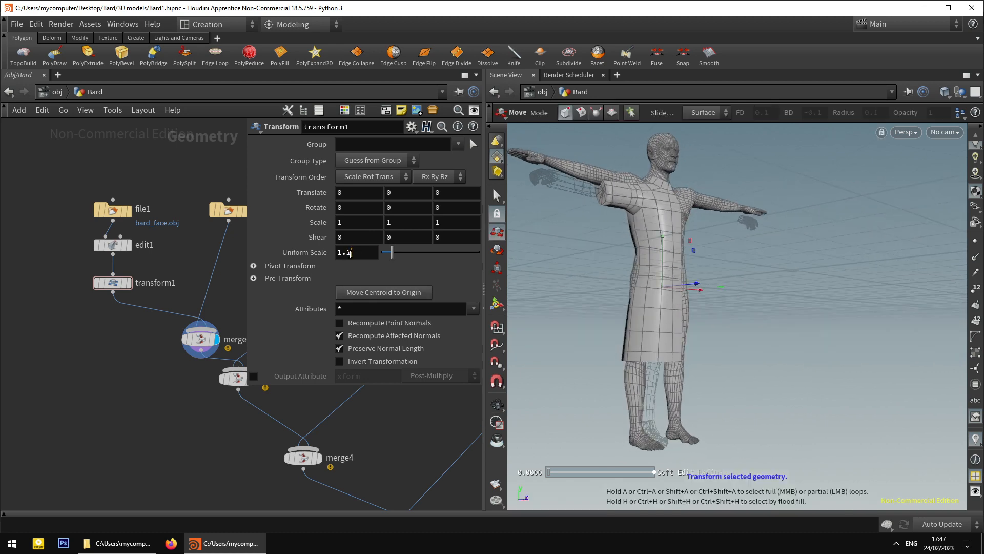
# Set transform1's uniform scale to 1.05 and shift the body vertically to line it up with the coat.
pyautogui.moveTo(352, 253); pyautogui.dragTo(346, 254)
pyautogui.write('05')
pyautogui.press('Return')
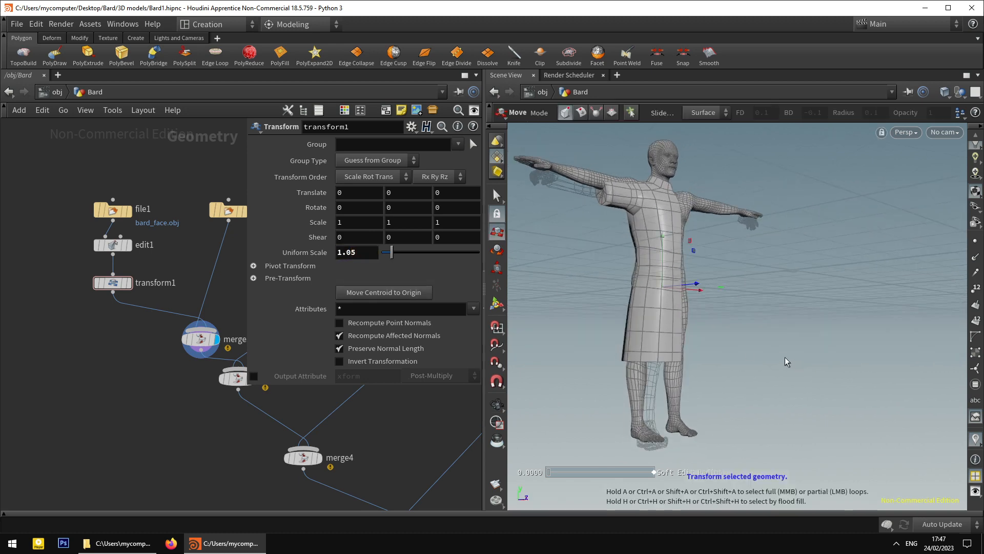
pyautogui.moveTo(787, 361); pyautogui.dragTo(639, 274)
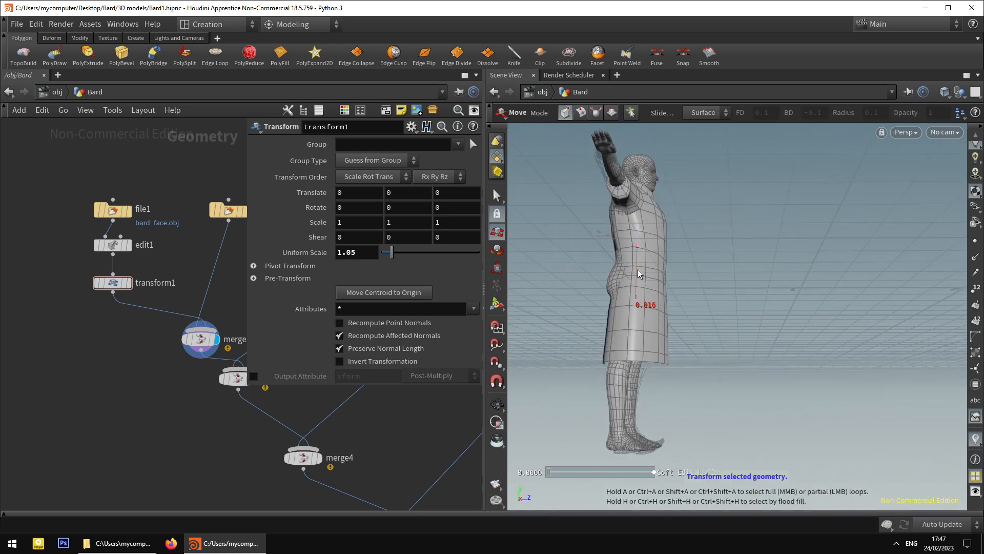
pyautogui.moveTo(702, 280); pyautogui.dragTo(531, 268)
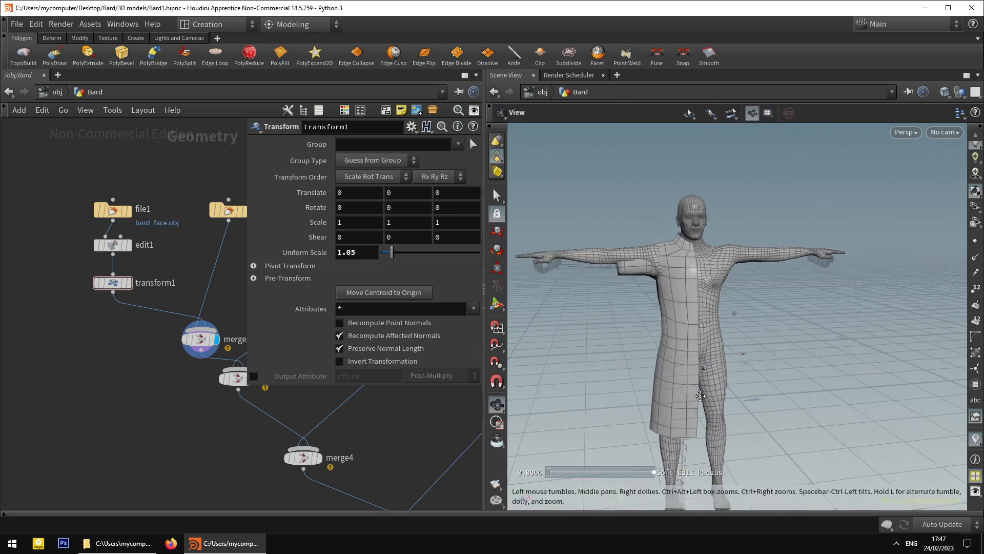
pyautogui.moveTo(641, 333); pyautogui.dragTo(652, 375)
pyautogui.moveTo(718, 308); pyautogui.dragTo(624, 306, button='right')
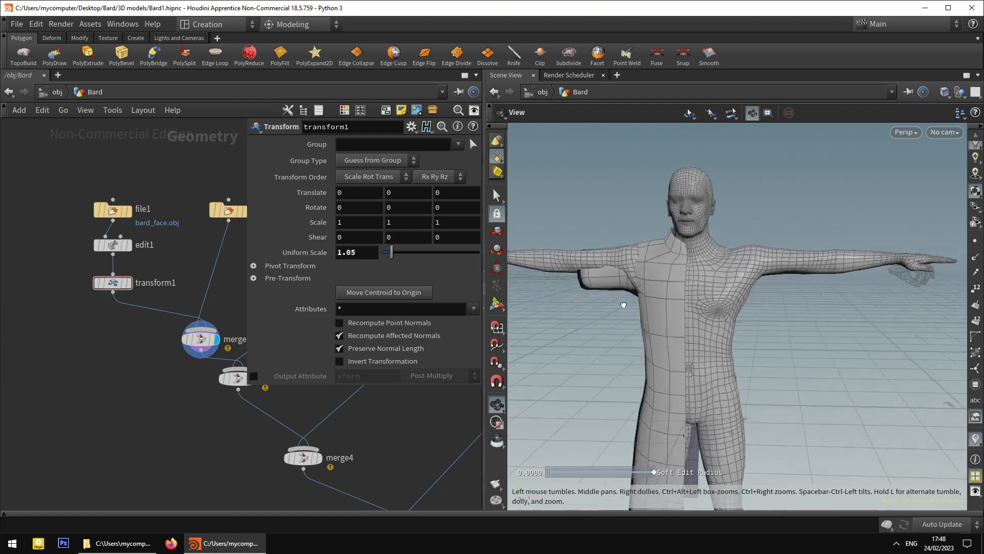
pyautogui.moveTo(624, 305); pyautogui.dragTo(661, 303)
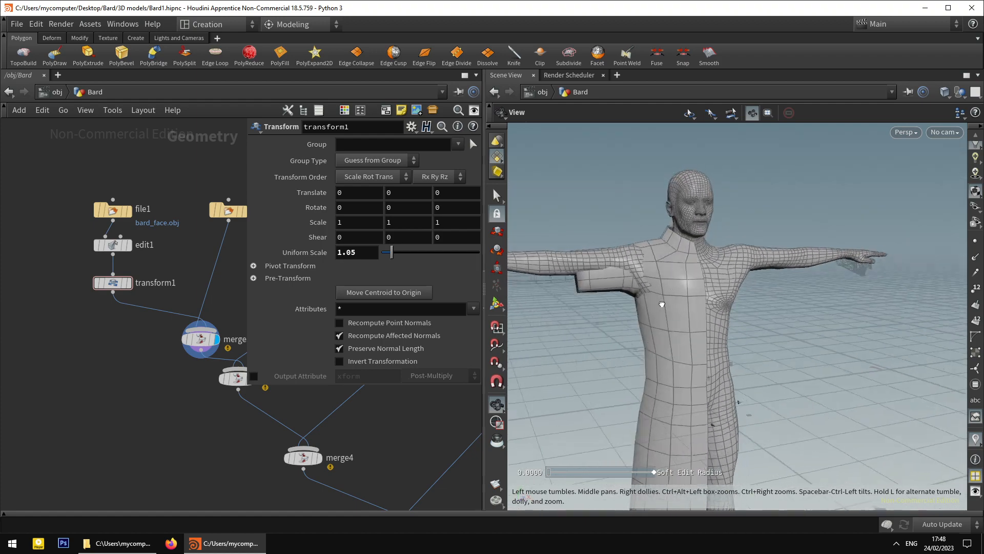
# Try a uniform scale of 1.06 on transform1 and check the shoulders and chest against the coat.
pyautogui.moveTo(358, 252); pyautogui.dragTo(350, 254)
pyautogui.write('6')
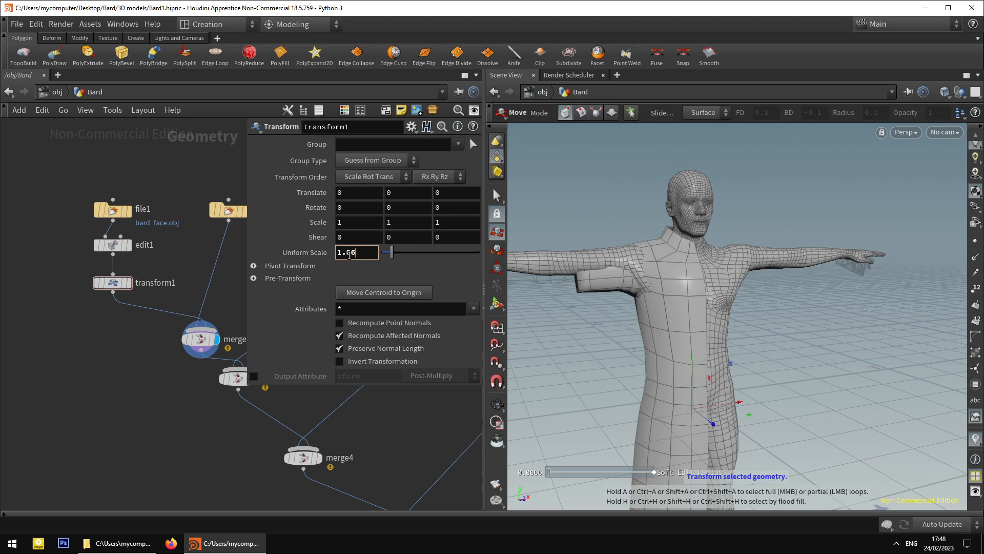
pyautogui.press('Return')
pyautogui.moveTo(690, 299)
pyautogui.mouseDown()
pyautogui.moveTo(656, 295)
pyautogui.moveTo(681, 303)
pyautogui.mouseUp()
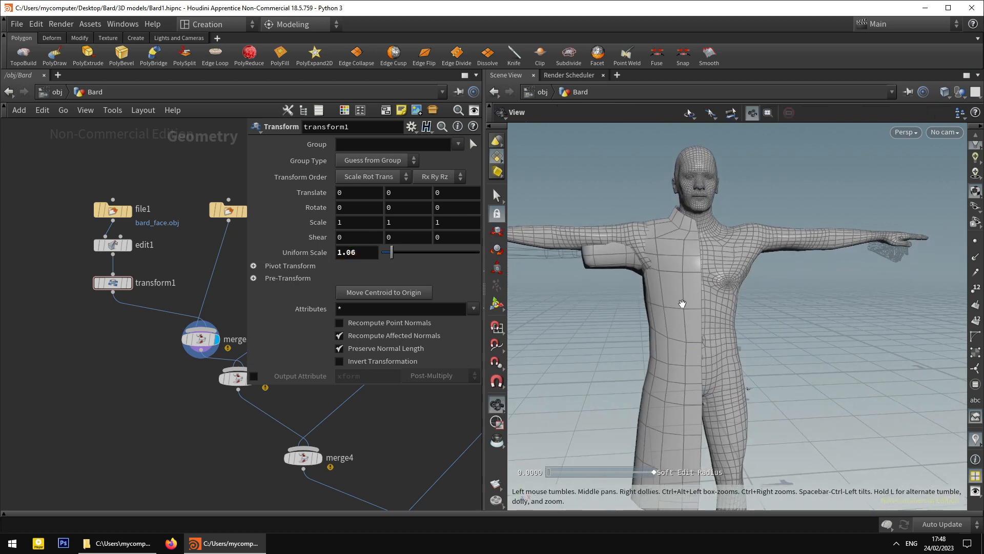
pyautogui.moveTo(697, 367); pyautogui.dragTo(655, 358)
# Try a uniform scale of 1.055 on transform1 and look over the body's fit.
pyautogui.moveTo(356, 253); pyautogui.dragTo(350, 253)
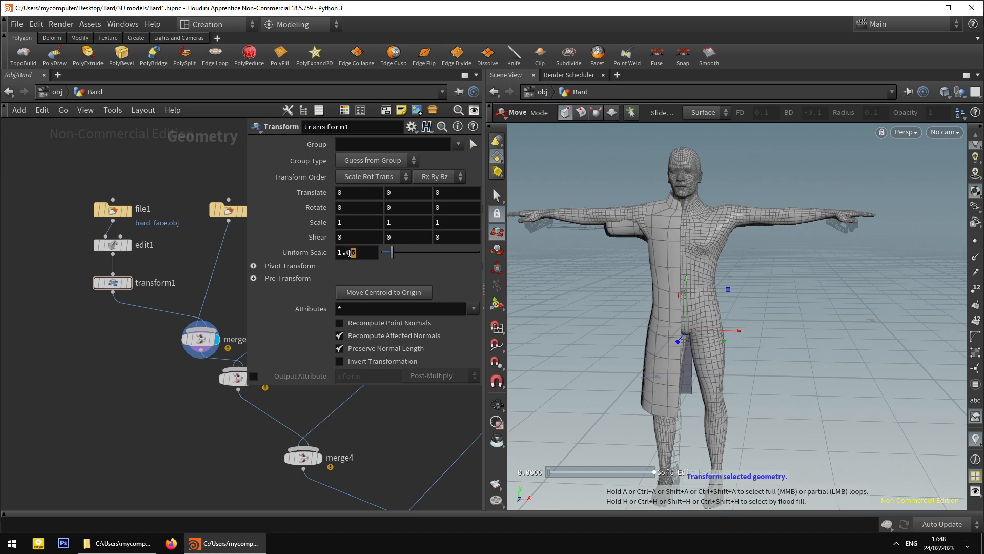
pyautogui.write('55')
pyautogui.press('Return')
pyautogui.press('space')
pyautogui.moveTo(748, 311); pyautogui.dragTo(710, 333)
pyautogui.moveTo(710, 334); pyautogui.dragTo(725, 303, button='right')
# Return transform1's uniform scale to 1.05 and check the whole figure from the front.
pyautogui.click(365, 252)
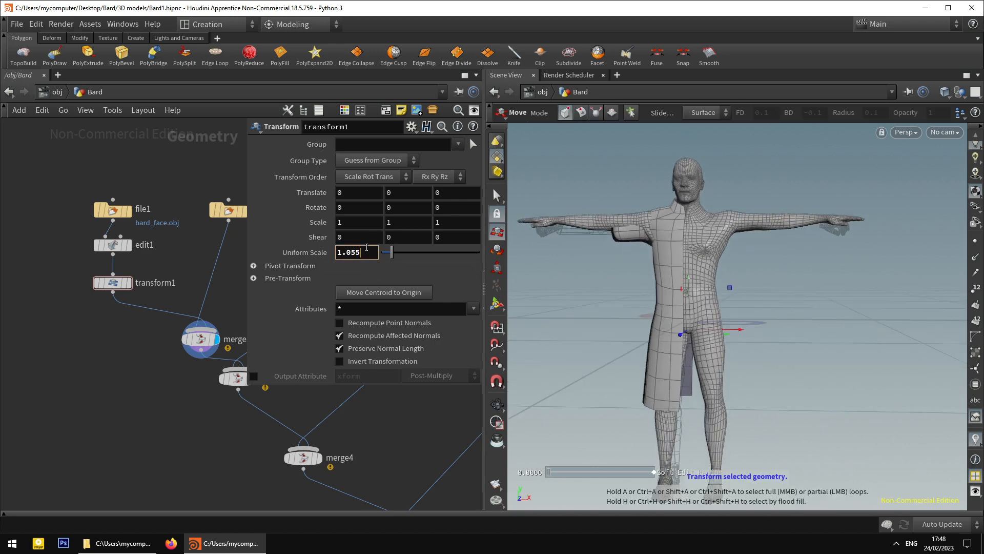
pyautogui.press('BackSpace')
pyautogui.press('Return')
pyautogui.press('space')
pyautogui.moveTo(700, 373); pyautogui.dragTo(673, 291)
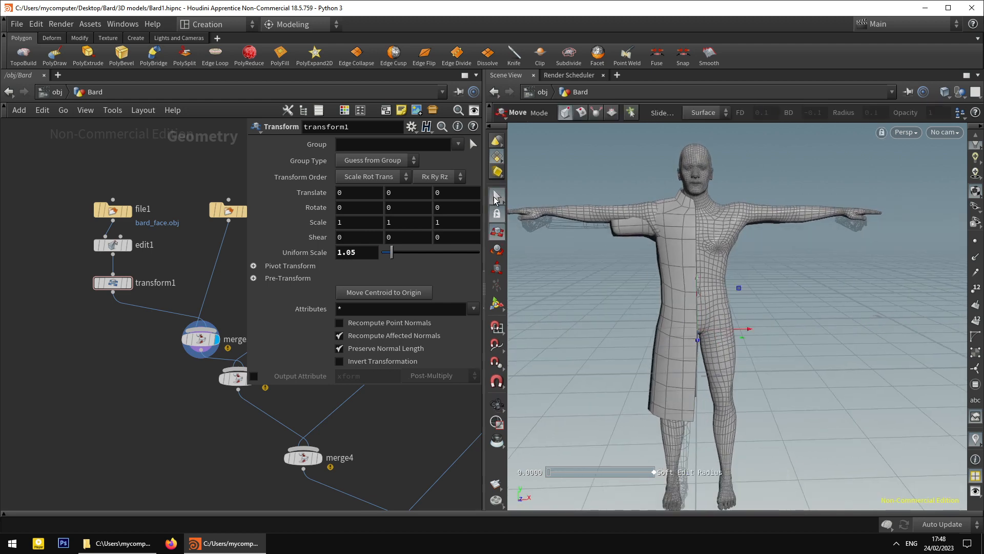
# Examine the face, neck and coat collar up close.
pyautogui.click(494, 196)
pyautogui.press('space')
pyautogui.press('space')
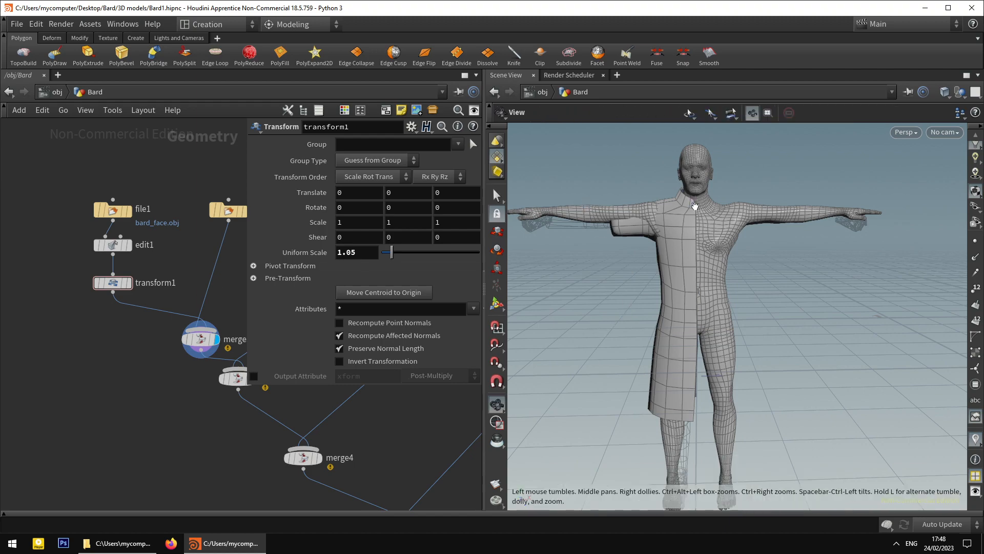
pyautogui.scroll(5, 699, 209)
pyautogui.moveTo(703, 210); pyautogui.dragTo(714, 315, button='middle')
pyautogui.scroll(6, 666, 230)
pyautogui.scroll(-4, 666, 223)
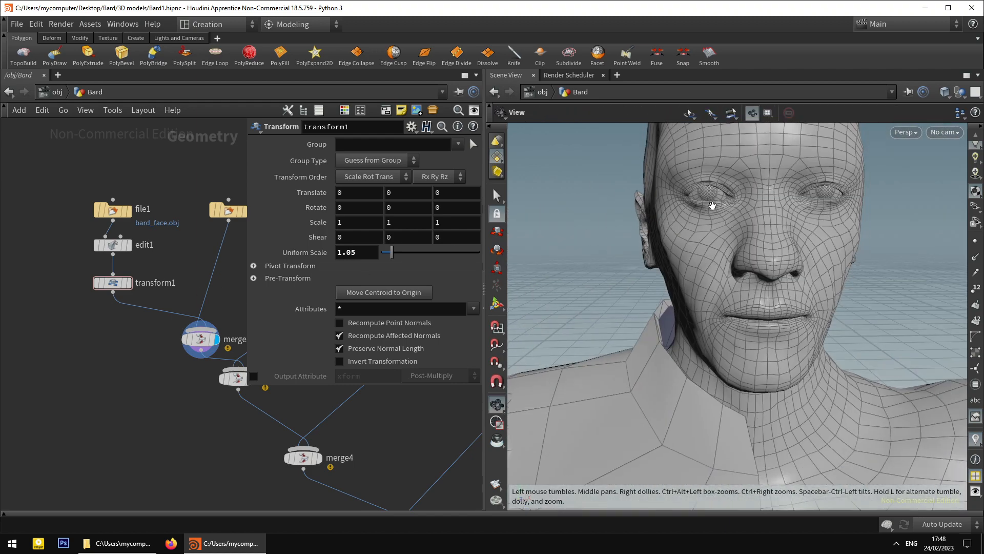
# Delete the eyeball surfaces filling both eye openings of the merged head and body mesh.
pyautogui.moveTo(713, 205); pyautogui.dragTo(822, 186)
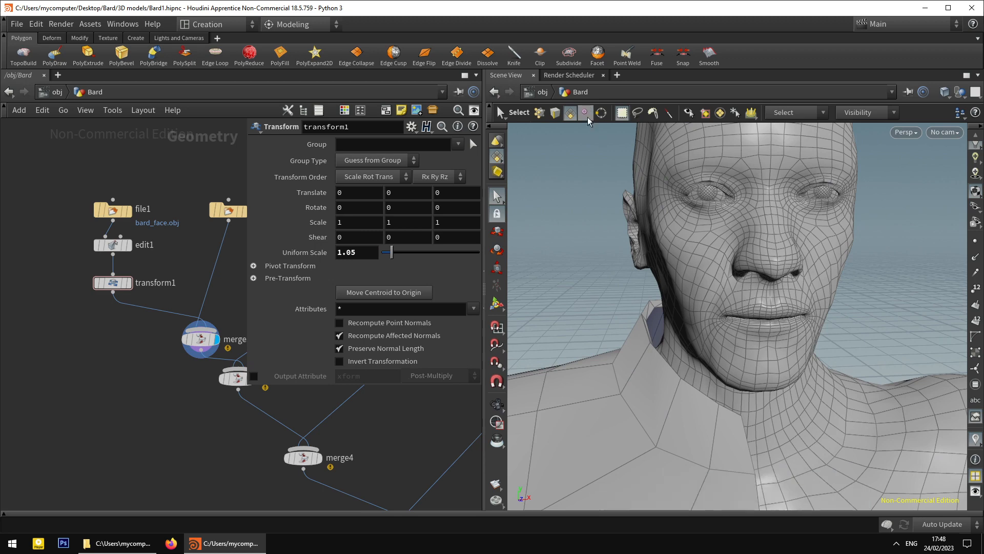
pyautogui.click(706, 196)
pyautogui.press('space')
pyautogui.moveTo(706, 196); pyautogui.dragTo(836, 229)
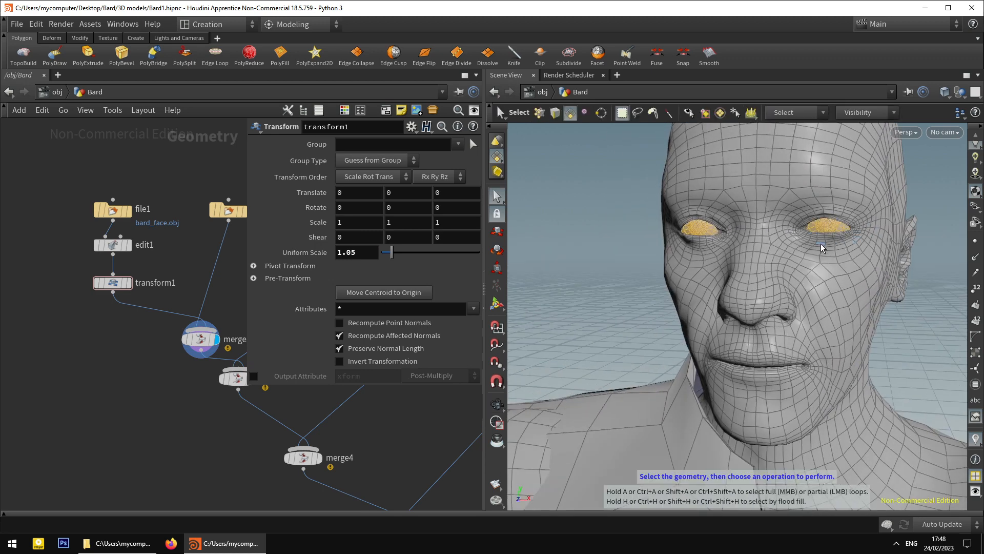
pyautogui.press('space')
pyautogui.moveTo(758, 243); pyautogui.dragTo(728, 269)
pyautogui.press('Delete')
# Switch the viewport to the UV view and display transform1's UV layout.
pyautogui.press('space')
pyautogui.hotkey('space', '5')
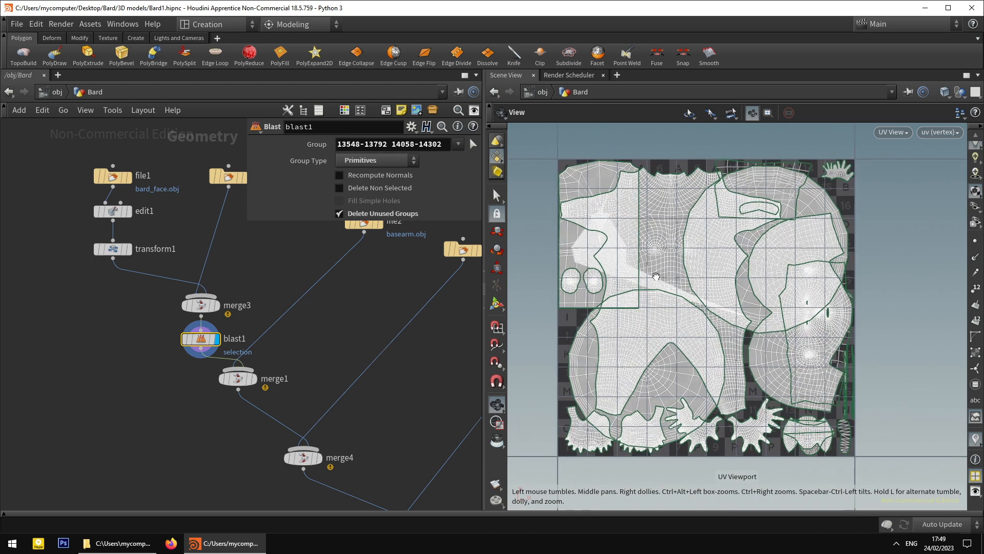
pyautogui.press('s')
pyautogui.click(125, 252)
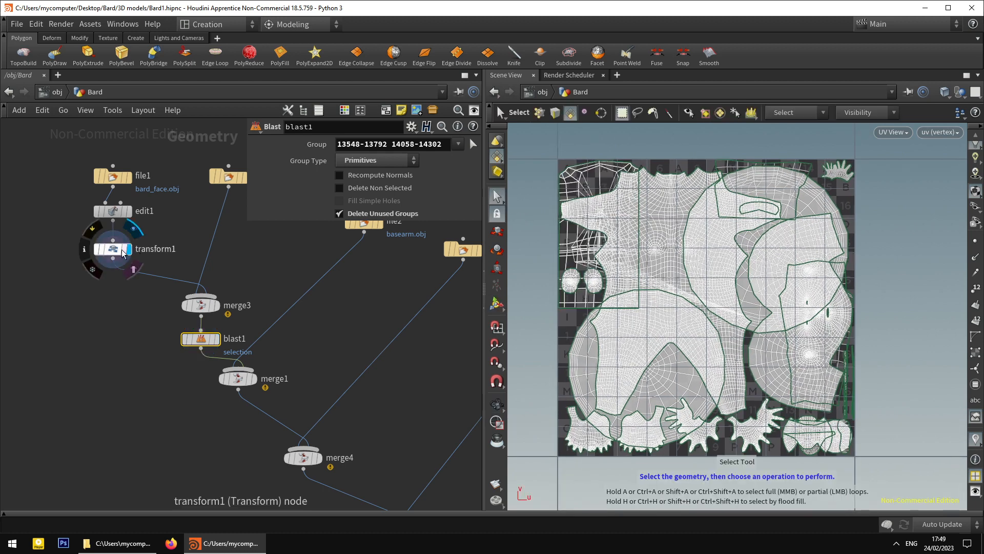
pyautogui.press('Escape')
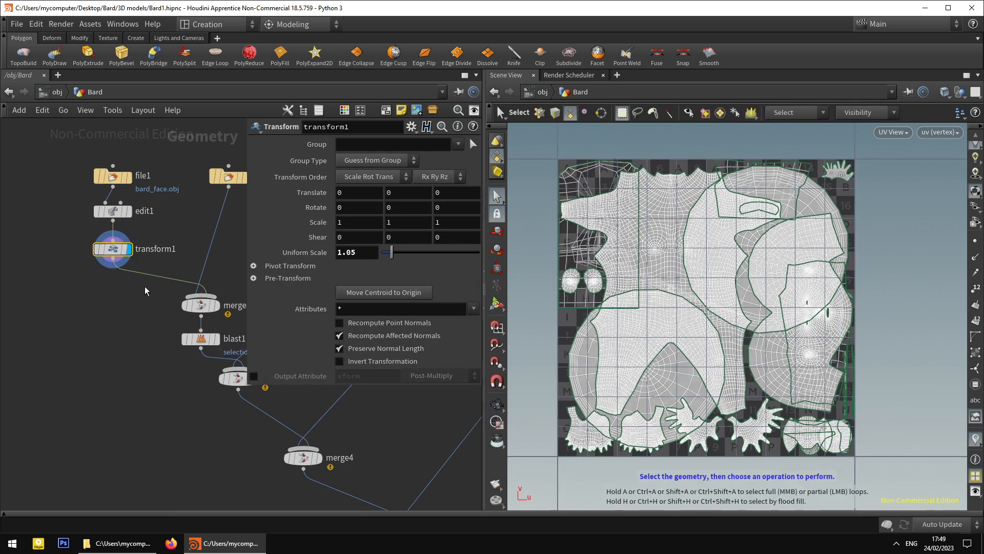
# Turn off the template display of merge5 so only transform1's UVs are drawn.
pyautogui.moveTo(145, 286); pyautogui.dragTo(8, 260, button='middle')
pyautogui.scroll(-5, 39, 305)
pyautogui.scroll(5, 190, 377)
pyautogui.scroll(1, 122, 365)
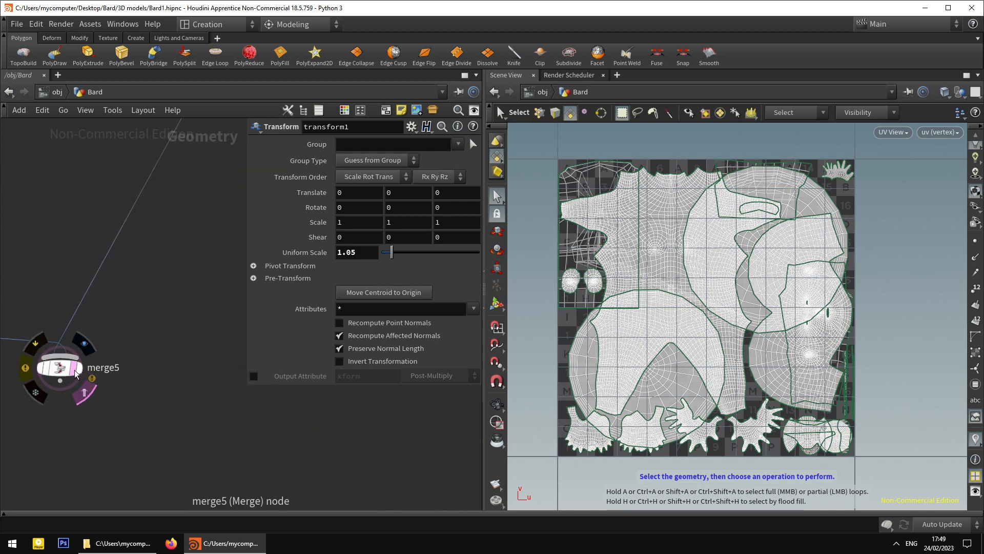
pyautogui.moveTo(76, 373)
pyautogui.mouseDown()
pyautogui.moveTo(60, 339)
pyautogui.moveTo(63, 373)
pyautogui.moveTo(82, 377)
pyautogui.mouseUp()
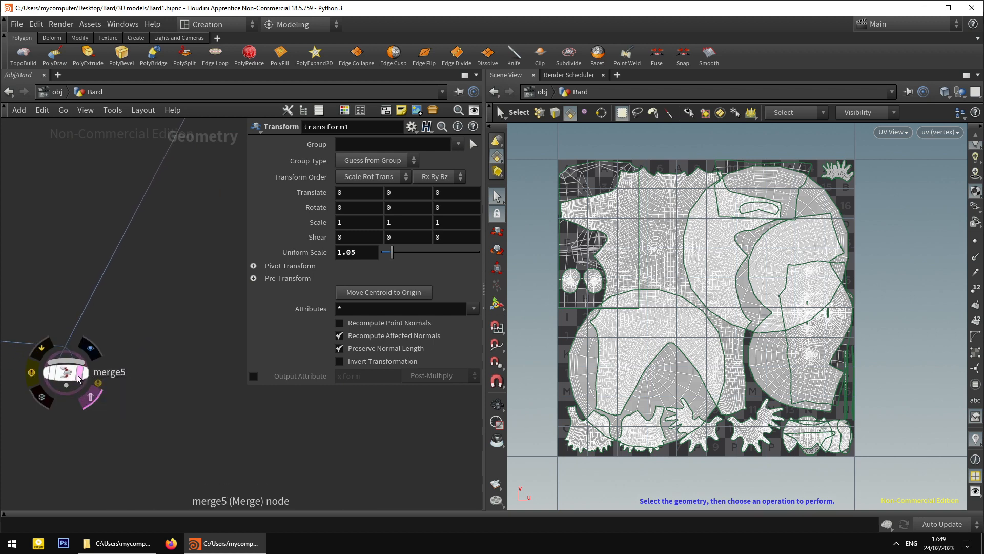
pyautogui.click(88, 405)
pyautogui.moveTo(109, 423); pyautogui.dragTo(261, 435, button='middle')
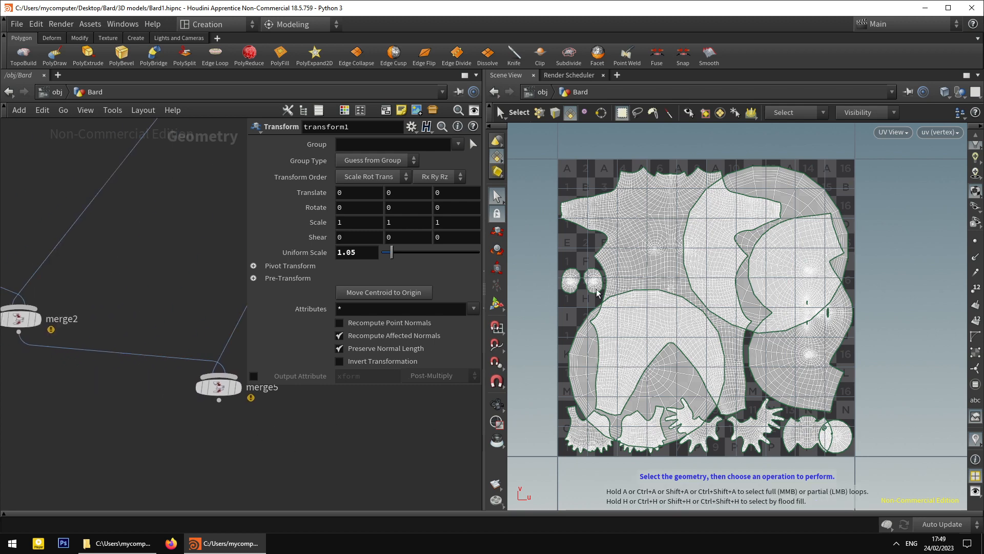
pyautogui.moveTo(108, 434); pyautogui.dragTo(347, 431, button='middle')
pyautogui.scroll(-8, 347, 432)
pyautogui.scroll(8, 200, 348)
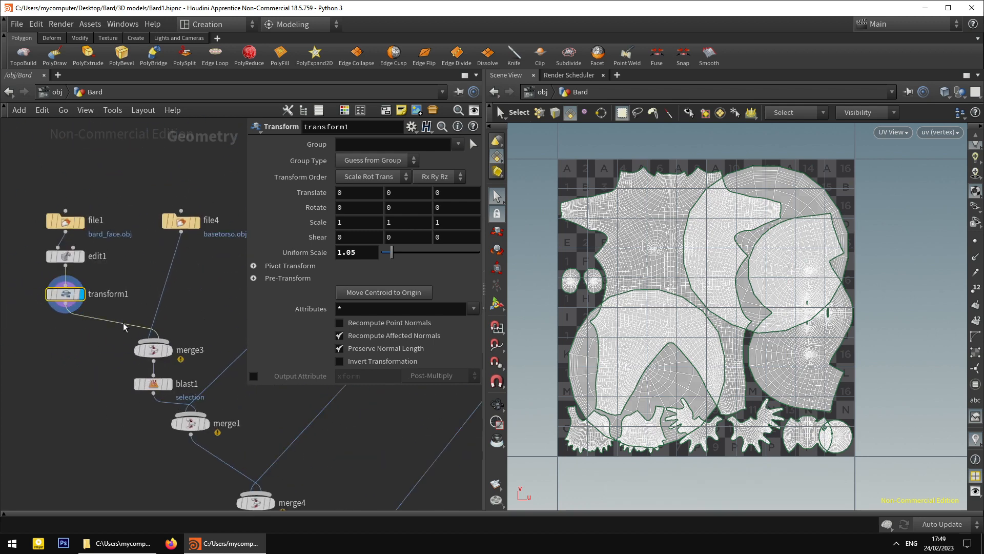
# Delete the small UV islands along the layout's lower edge and the two small ovals at its left edge from transform1's mesh.
pyautogui.press('Escape')
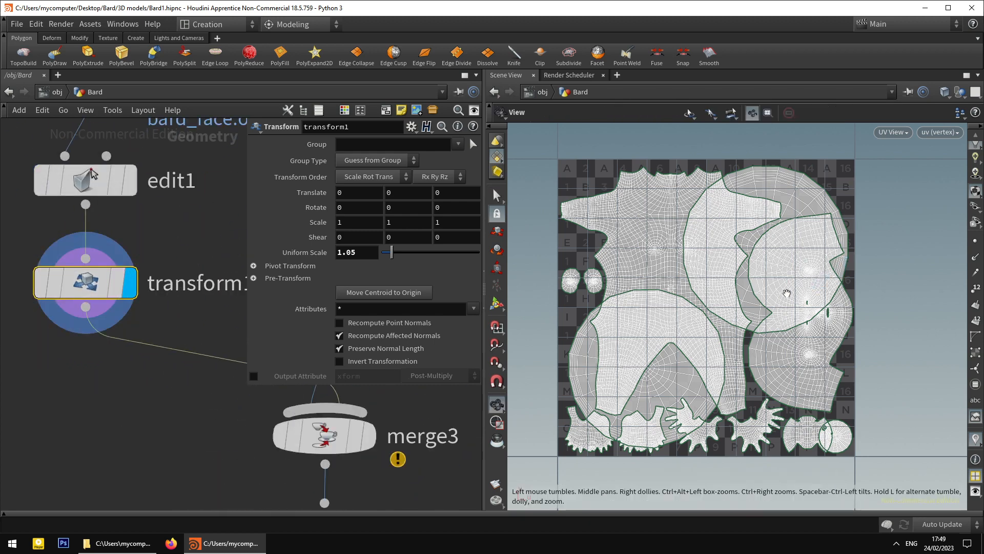
pyautogui.press('s')
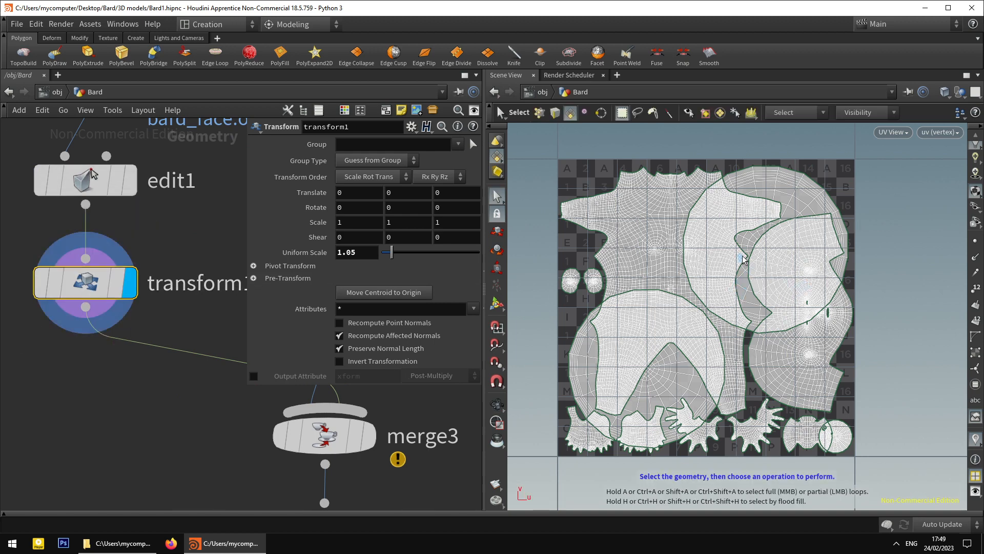
pyautogui.press('space')
pyautogui.scroll(2, 781, 188)
pyautogui.scroll(-3, 764, 215)
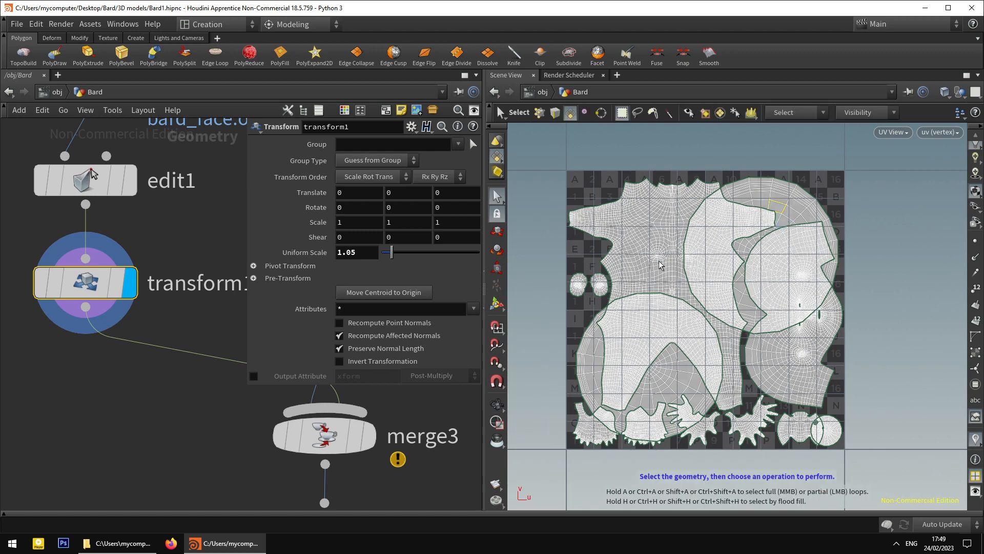
pyautogui.press('space')
pyautogui.scroll(2, 691, 310)
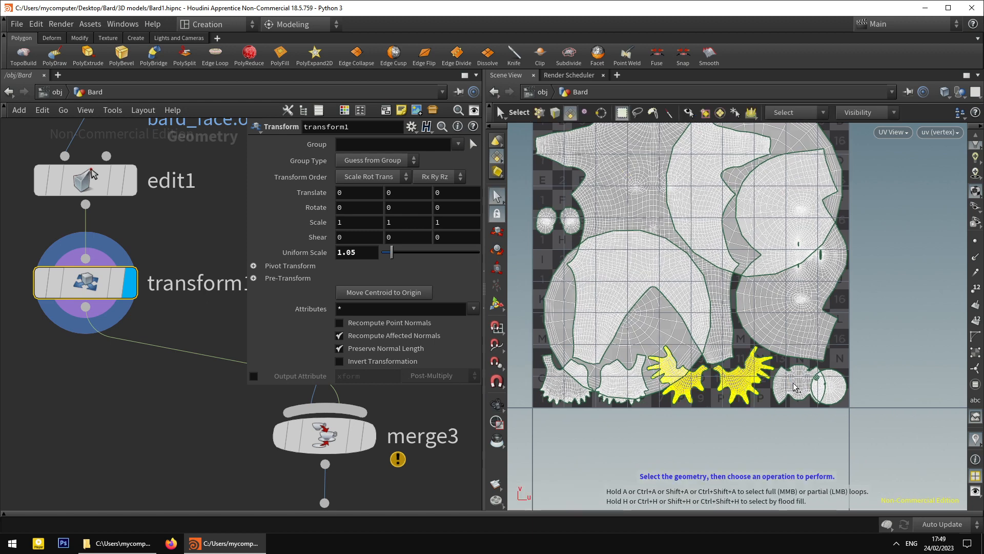
pyautogui.keyDown('shift'); pyautogui.click(837, 393); pyautogui.keyUp('shift')
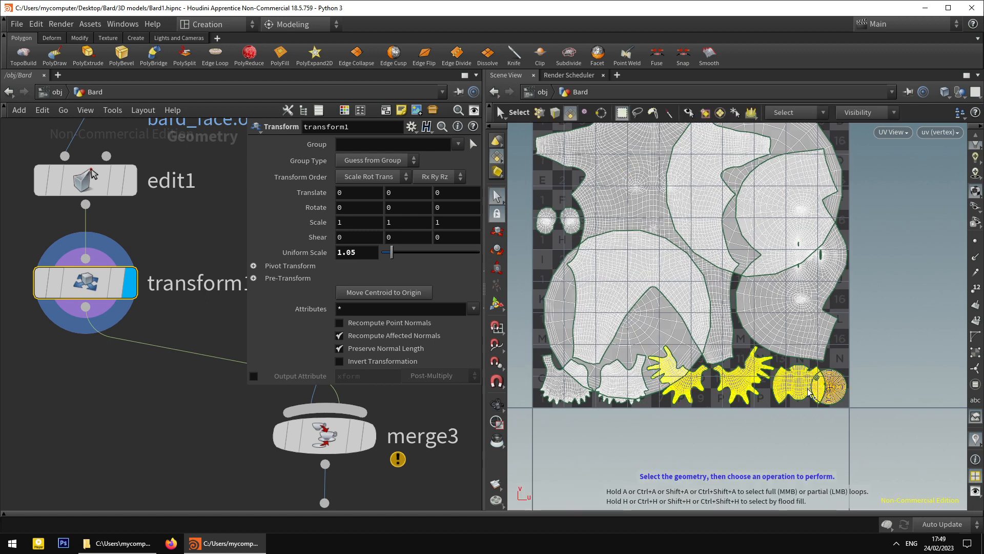
pyautogui.keyDown('shift'); pyautogui.click(571, 221); pyautogui.keyUp('shift')
pyautogui.keyDown('shift'); pyautogui.click(548, 224); pyautogui.keyUp('shift')
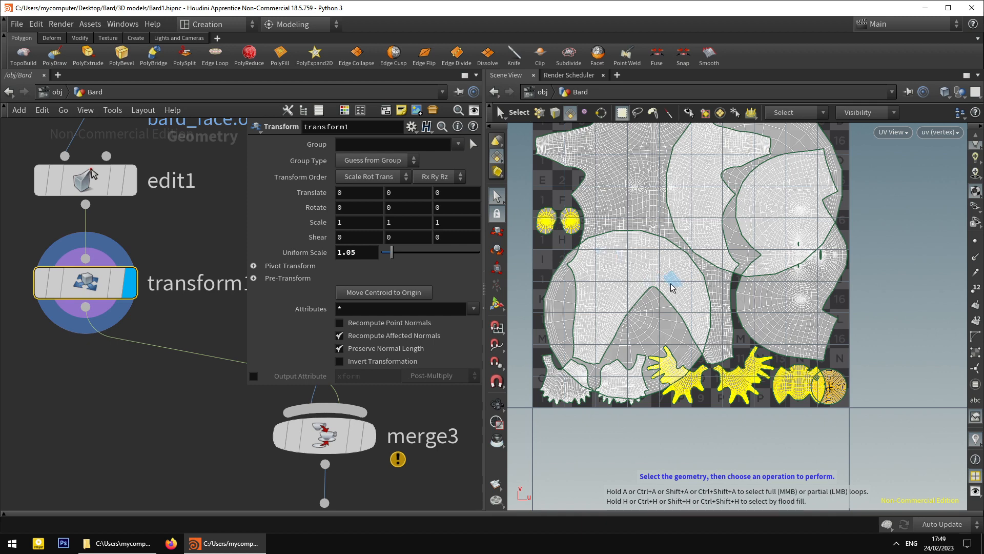
pyautogui.keyDown('alt'); pyautogui.moveTo(672, 285); pyautogui.dragTo(671, 294, button='middle'); pyautogui.keyUp('alt')
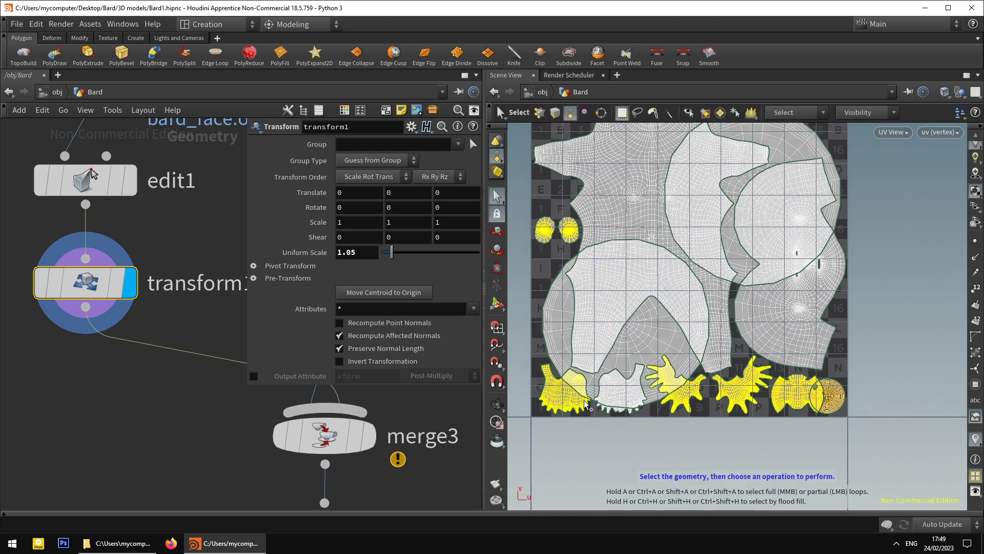
pyautogui.scroll(-2, 693, 379)
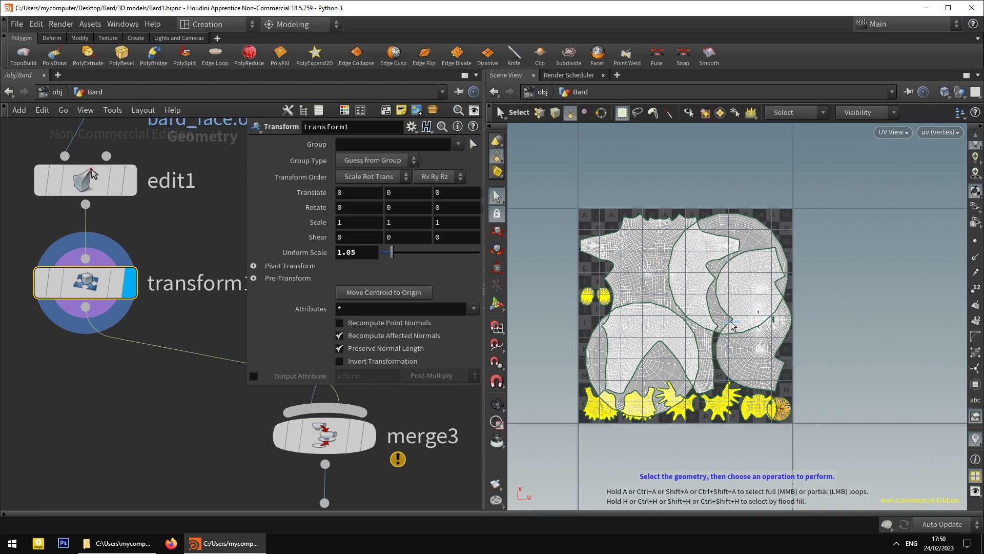
pyautogui.press('Delete')
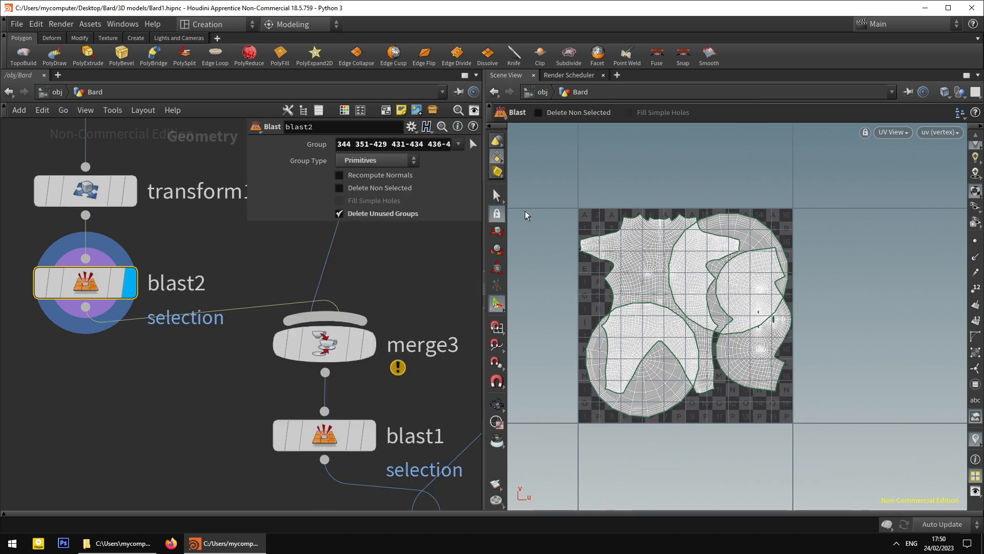
# Apply a UV Edit to all remaining islands, with the pivot at 0.5, 0.5 and a Z rotation of -90.
pyautogui.click(496, 195)
pyautogui.keyDown('alt'); pyautogui.moveTo(749, 346); pyautogui.dragTo(755, 364, button='right'); pyautogui.keyUp('alt')
pyautogui.doubleClick(753, 364)
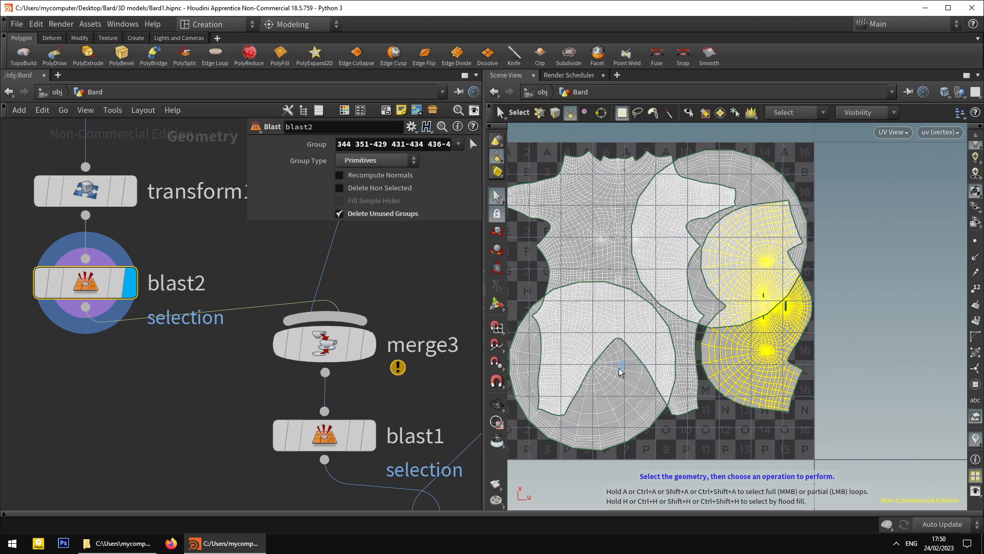
pyautogui.moveTo(627, 393); pyautogui.dragTo(700, 391)
pyautogui.keyDown('alt'); pyautogui.moveTo(693, 372); pyautogui.dragTo(672, 358, button='right'); pyautogui.keyUp('alt')
pyautogui.click(552, 213)
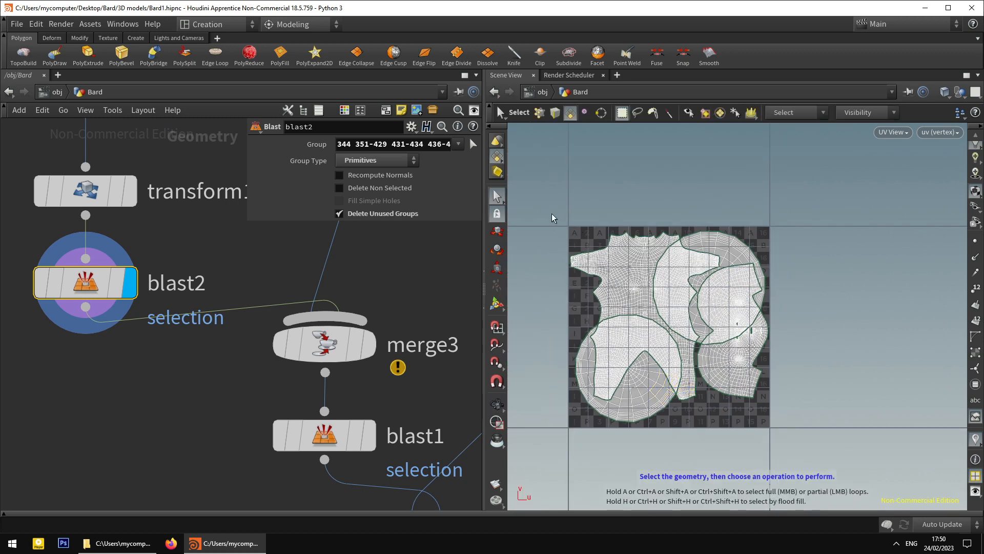
pyautogui.moveTo(552, 214); pyautogui.dragTo(826, 442)
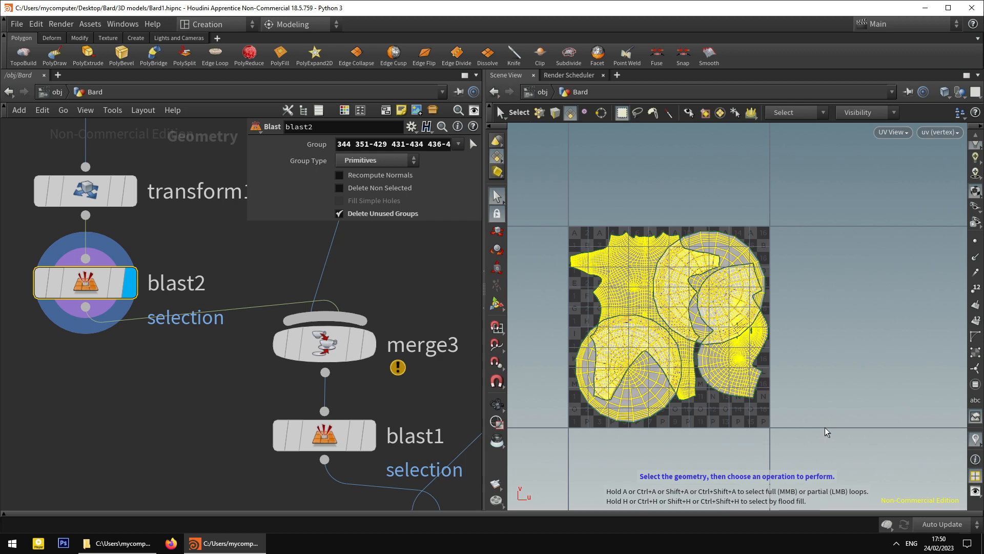
pyautogui.press('e')
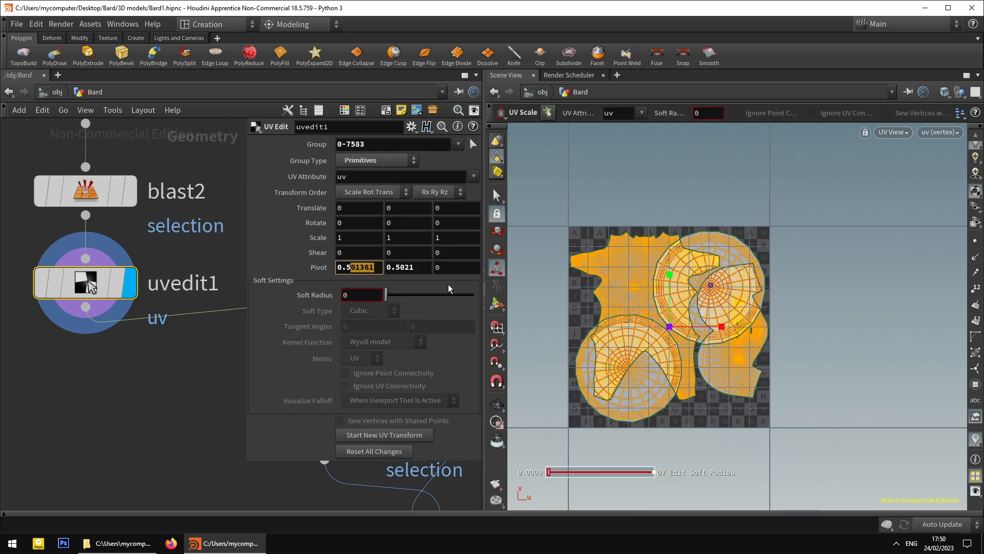
pyautogui.press('BackSpace')
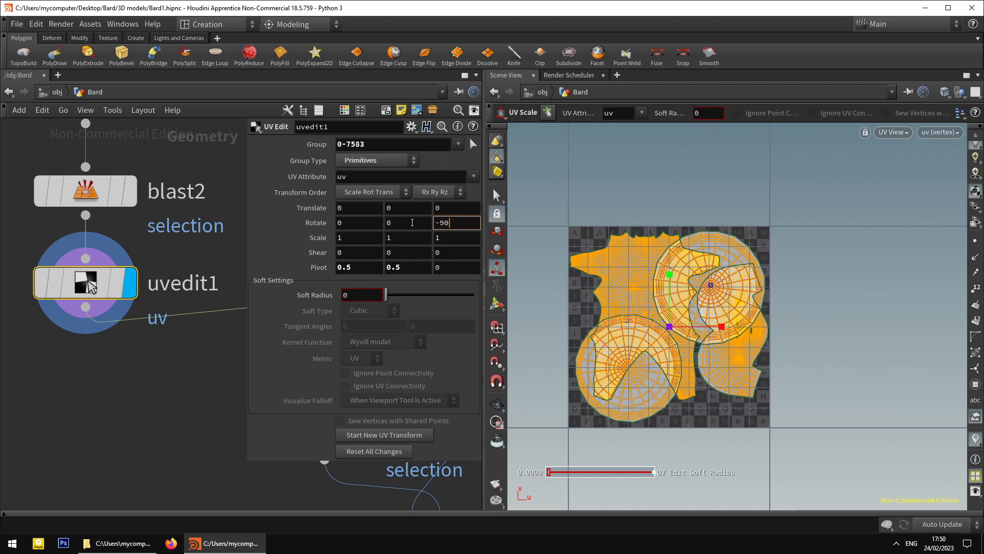
pyautogui.press('Return')
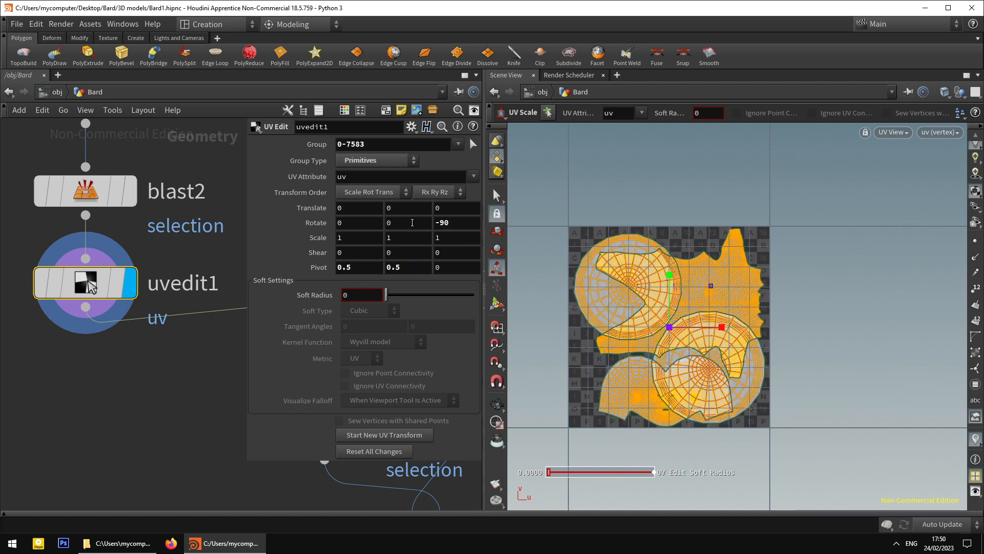
# Scale the two large circular UV islands to about 0.277 and move them by about -0.364, 0.167 beside the body island.
pyautogui.click(497, 197)
pyautogui.click(612, 204)
pyautogui.press('Escape')
pyautogui.scroll(3, 713, 346)
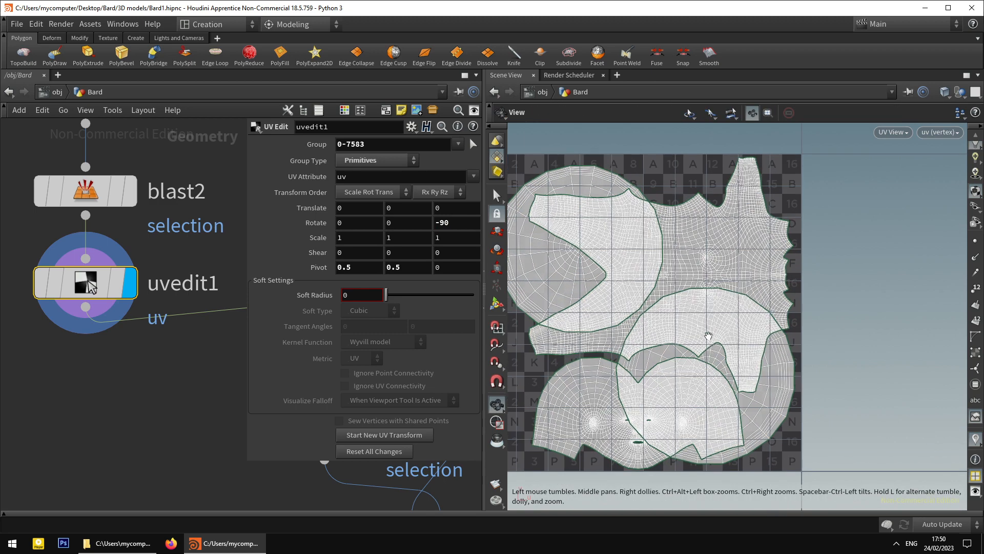
pyautogui.press('s')
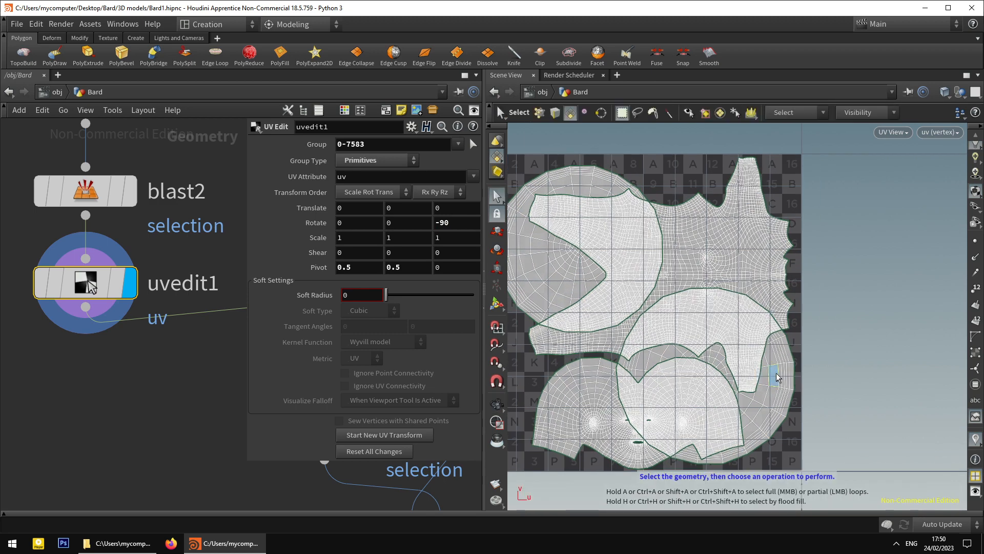
pyautogui.moveTo(641, 311); pyautogui.dragTo(689, 322, button='middle')
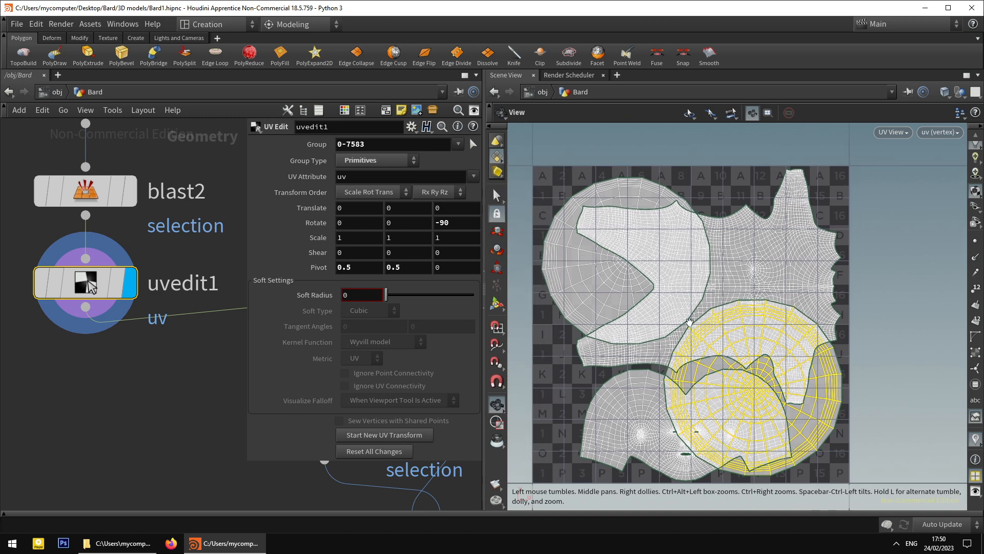
pyautogui.press('s')
pyautogui.click(617, 276)
pyautogui.doubleClick(622, 296)
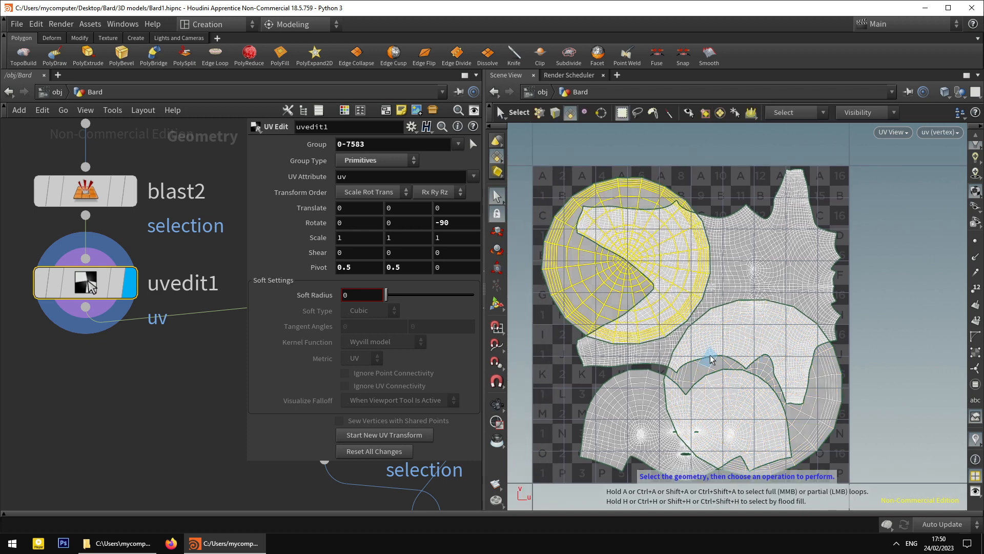
pyautogui.doubleClick(710, 358)
pyautogui.keyDown('shift'); pyautogui.doubleClick(613, 286); pyautogui.keyUp('shift')
pyautogui.press('e')
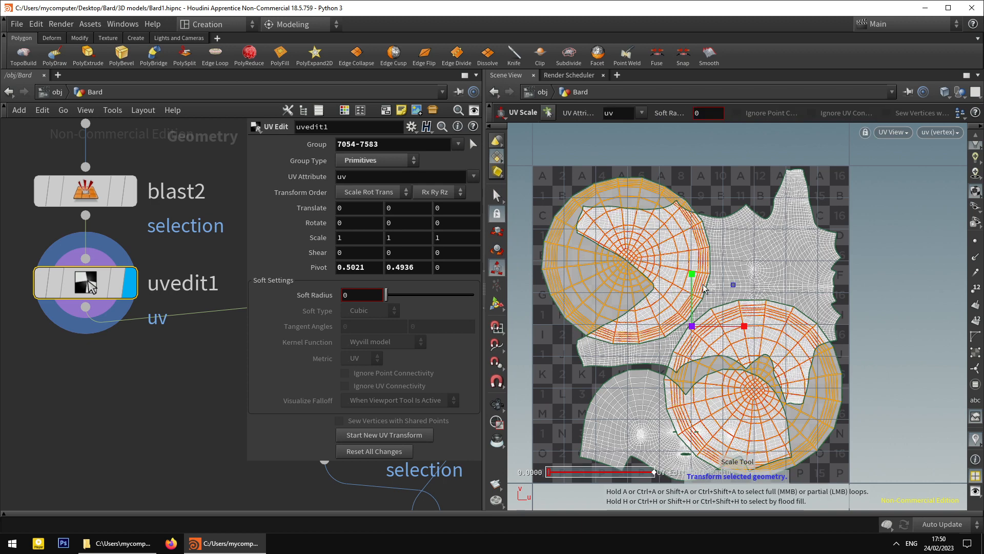
pyautogui.moveTo(734, 284); pyautogui.dragTo(579, 254)
pyautogui.press('w')
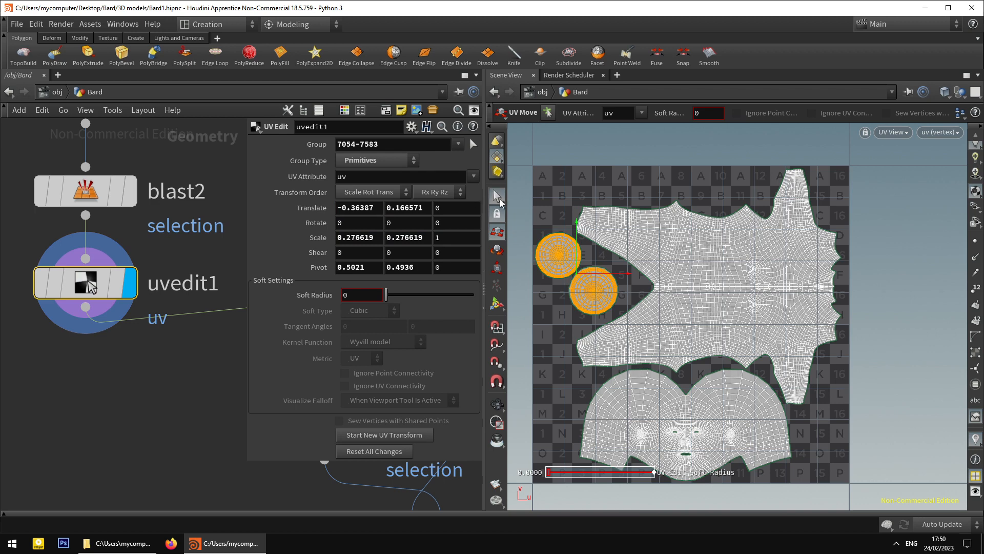
pyautogui.click(497, 196)
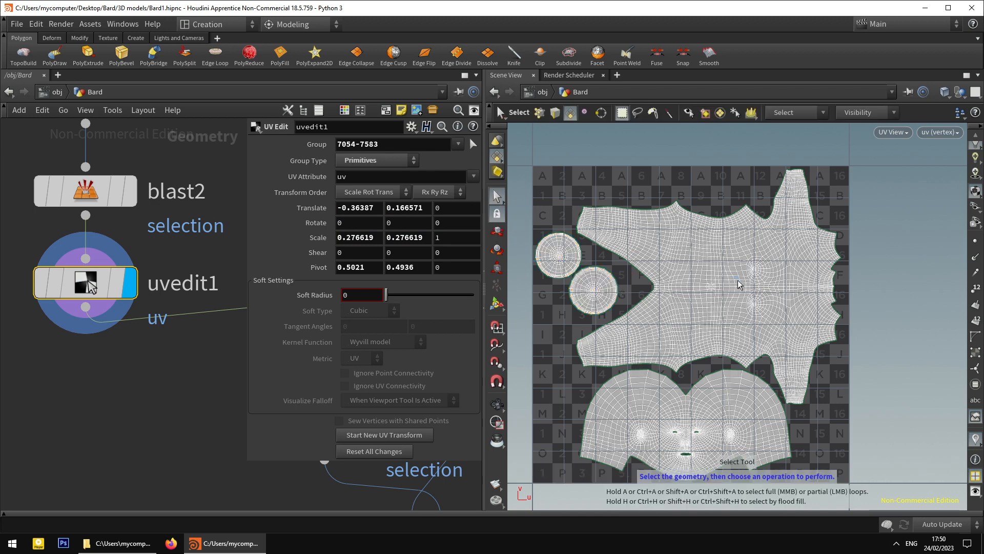
# Examine the two circular UV islands and their clearance from the body island up close.
pyautogui.press('Escape')
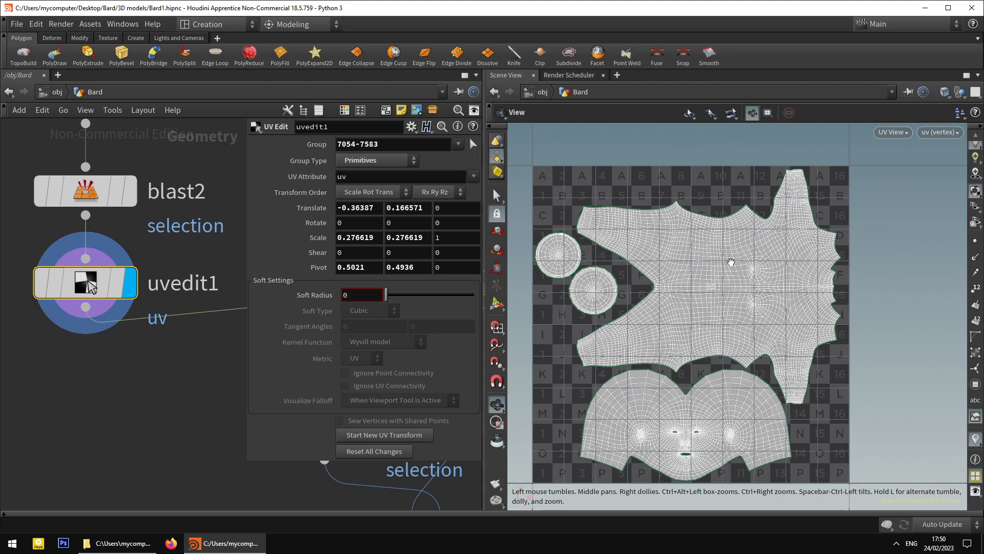
pyautogui.scroll(5, 652, 324)
pyautogui.moveTo(510, 263); pyautogui.dragTo(621, 325, button='middle')
pyautogui.scroll(3, 625, 308)
pyautogui.moveTo(733, 307); pyautogui.dragTo(760, 336, button='middle')
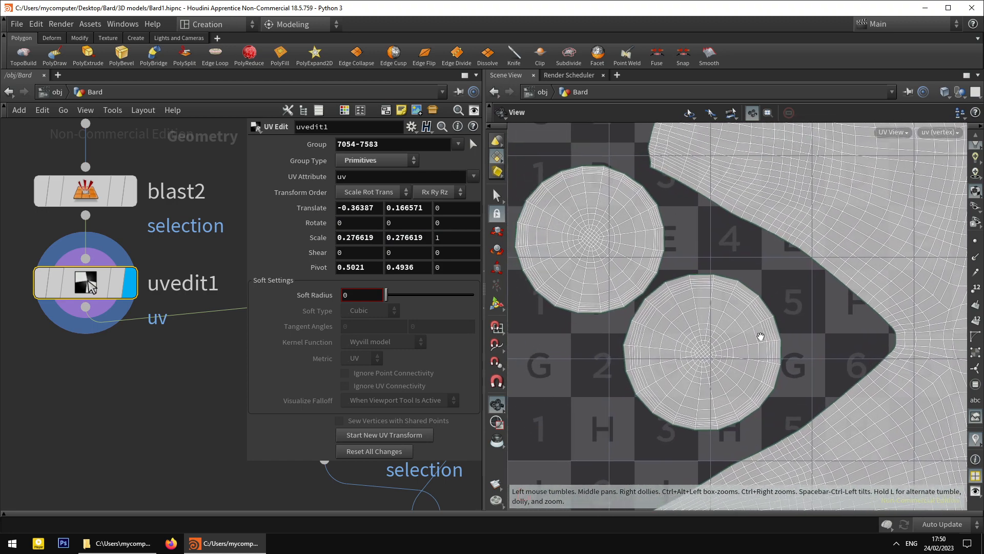
pyautogui.scroll(1, 599, 271)
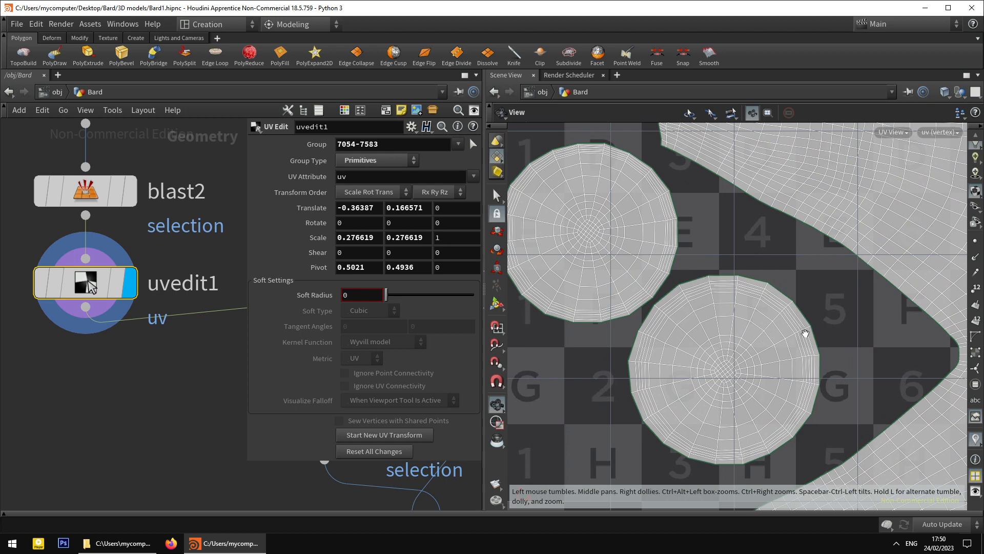
pyautogui.press('s')
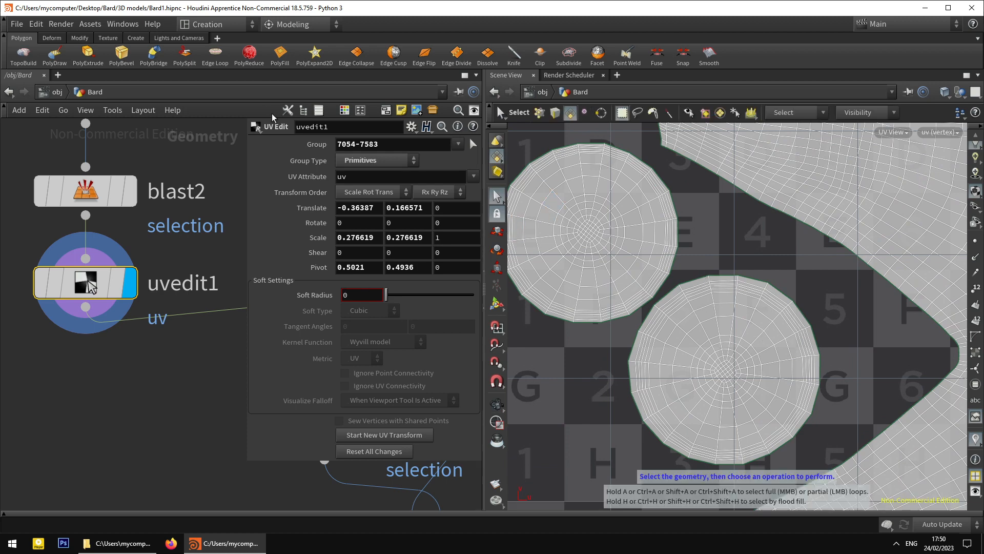
# Switch the selection mode to Brush Picking.
pyautogui.rightClick(498, 197)
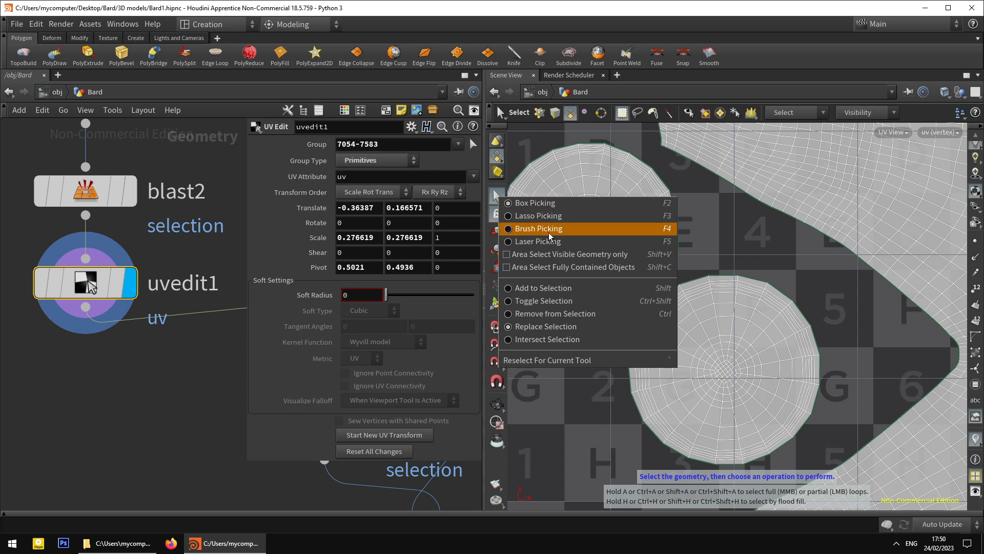
pyautogui.click(519, 207)
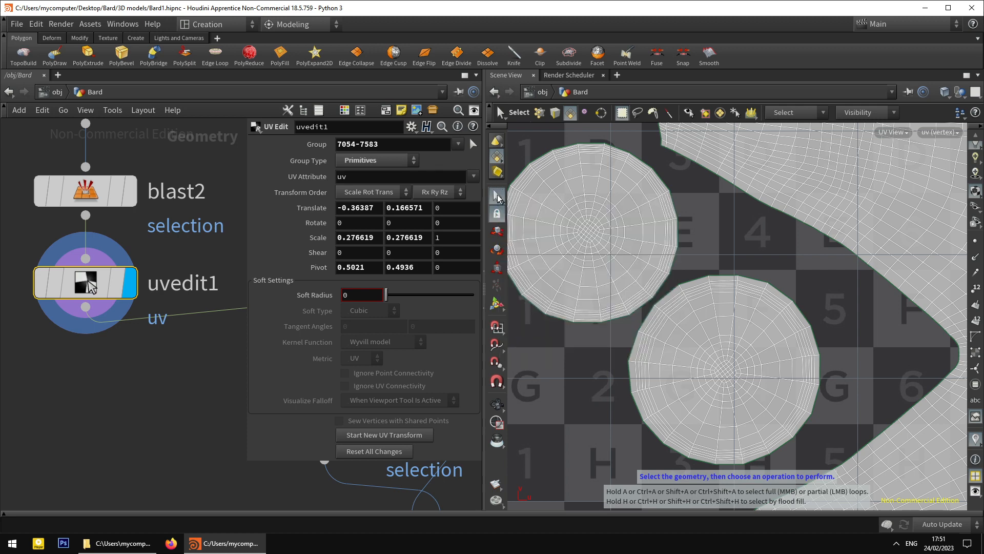
pyautogui.rightClick(497, 194)
pyautogui.click(498, 196)
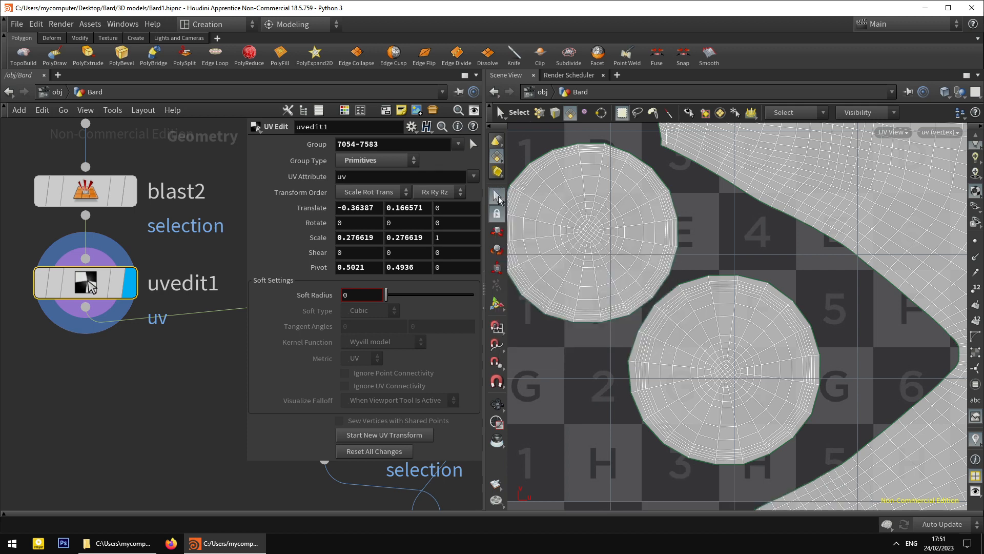
pyautogui.rightClick(498, 196)
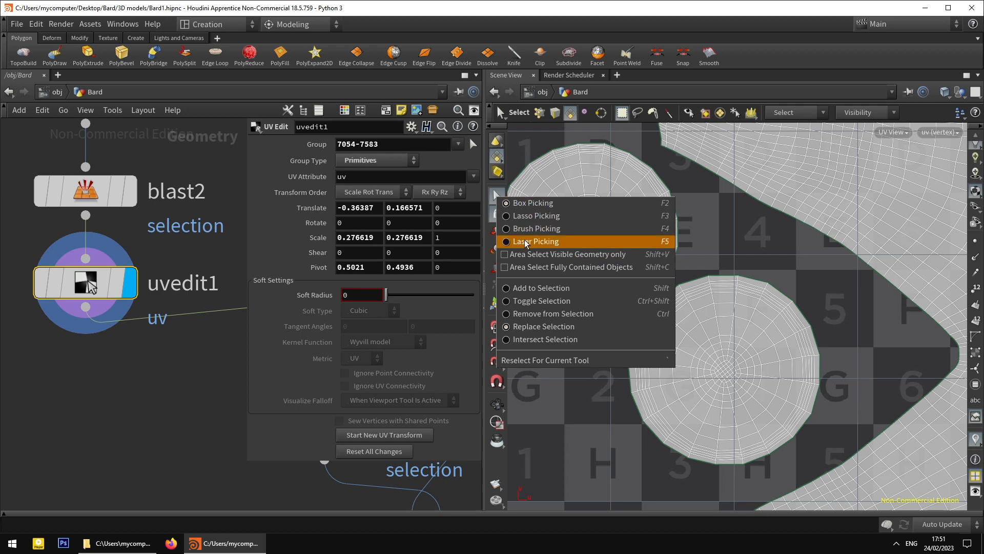
pyautogui.click(502, 199)
pyautogui.rightClick(500, 196)
pyautogui.click(498, 195)
pyautogui.rightClick(499, 197)
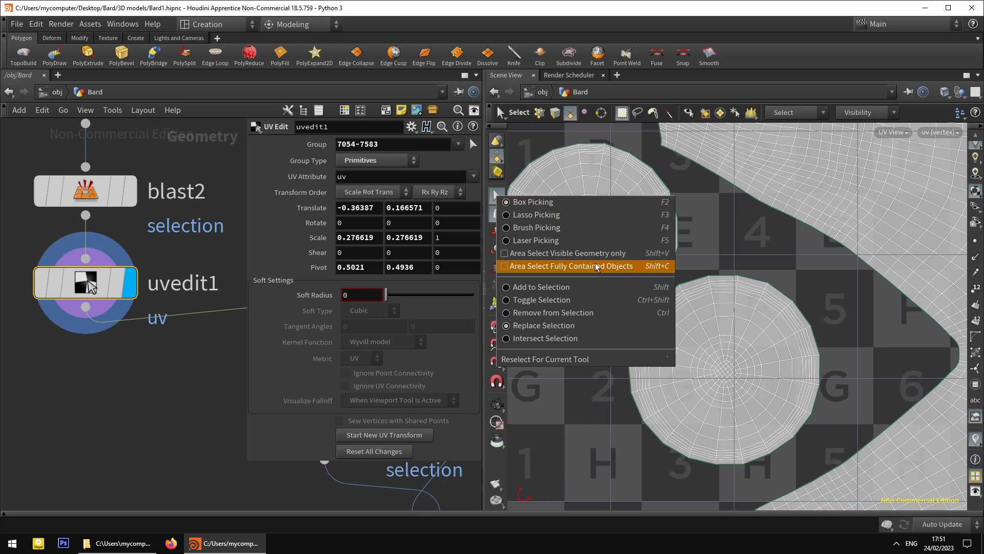
pyautogui.click(548, 230)
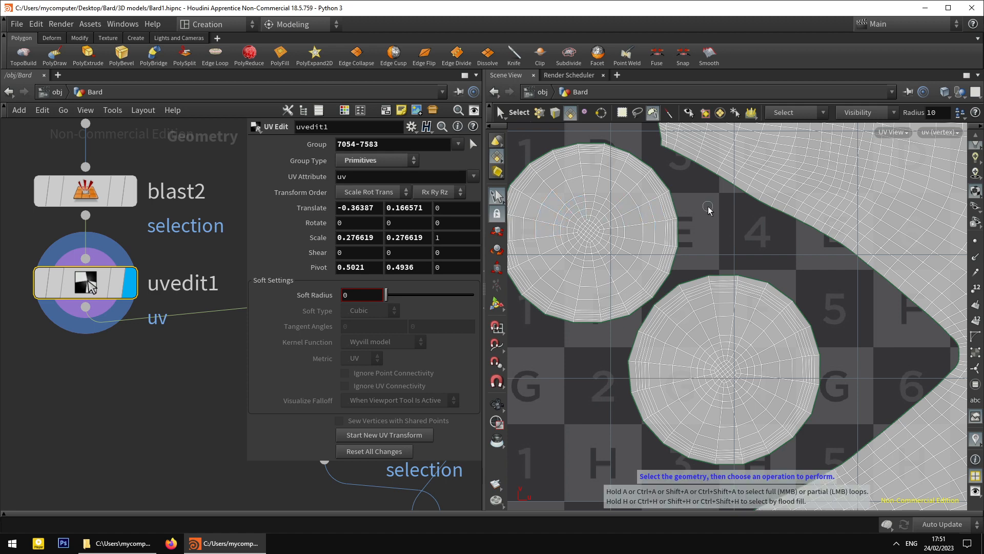
# Enlarge the brush to a radius of 136 and select the inner faces of the two circular UV islands.
pyautogui.scroll(-6, 708, 218)
pyautogui.scroll(5, 582, 229)
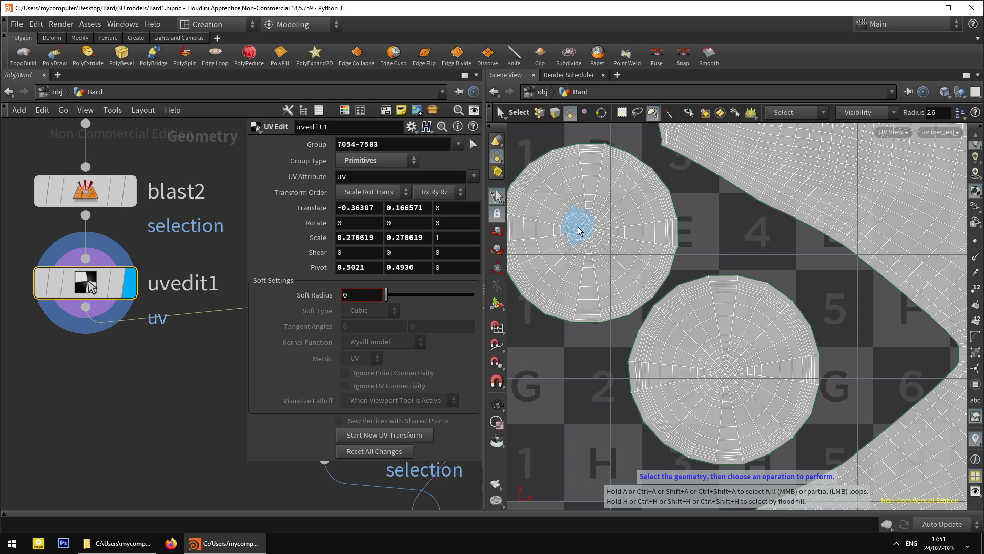
pyautogui.scroll(7, 577, 227)
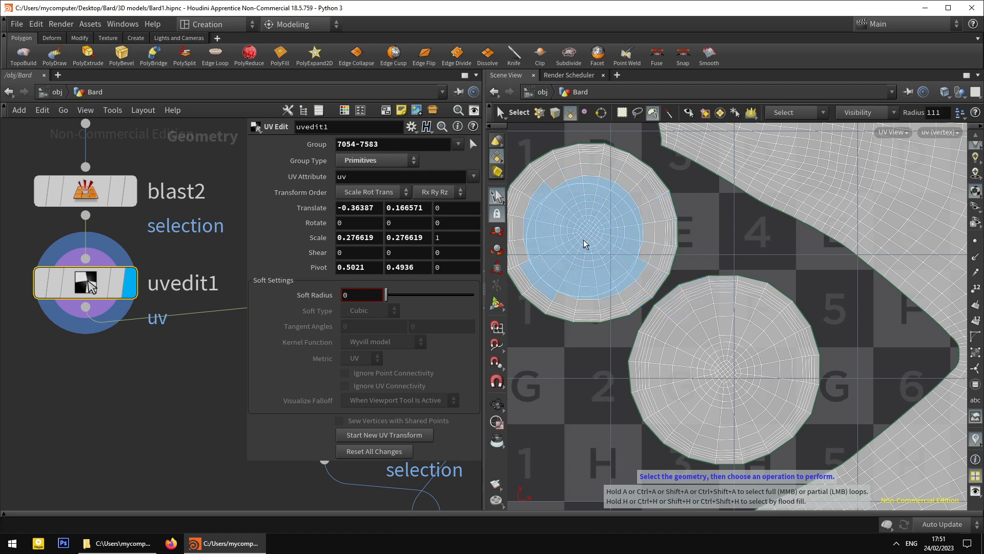
pyautogui.scroll(2, 587, 240)
pyautogui.scroll(2, 592, 238)
pyautogui.click(592, 237)
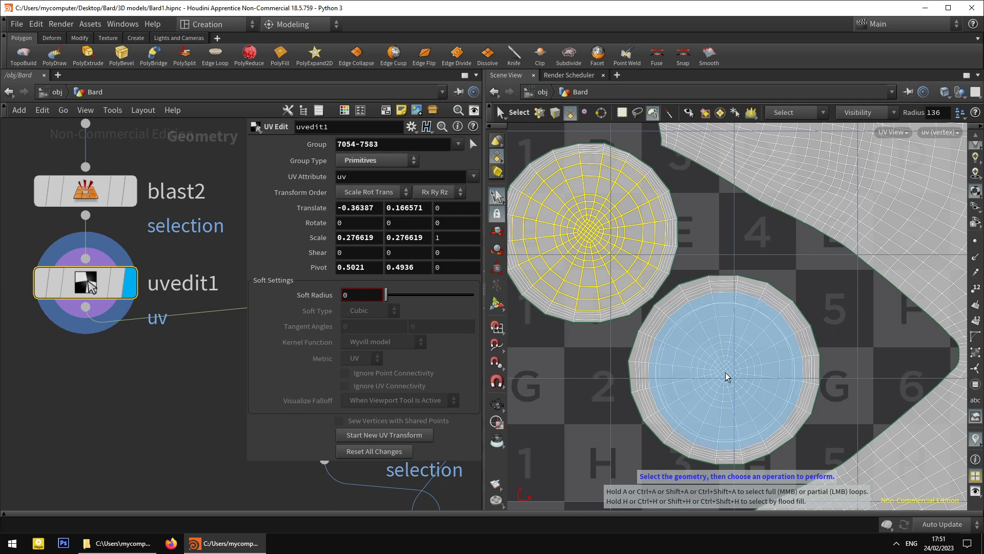
pyautogui.click(754, 363)
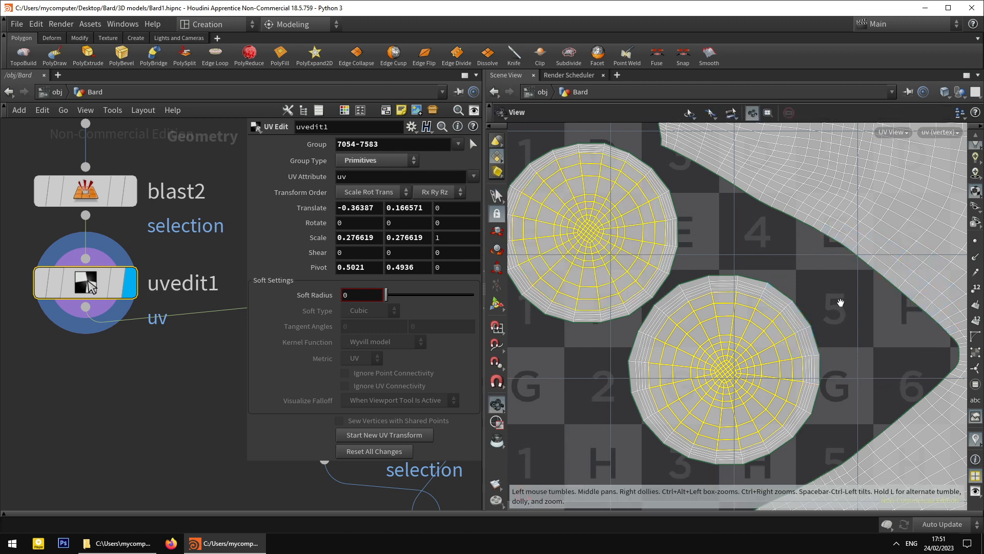
# Select both complete circular UV islands with Box Picking and apply a Visibility node to them.
pyautogui.keyDown('alt'); pyautogui.moveTo(841, 303); pyautogui.dragTo(812, 309, button='right'); pyautogui.keyUp('alt')
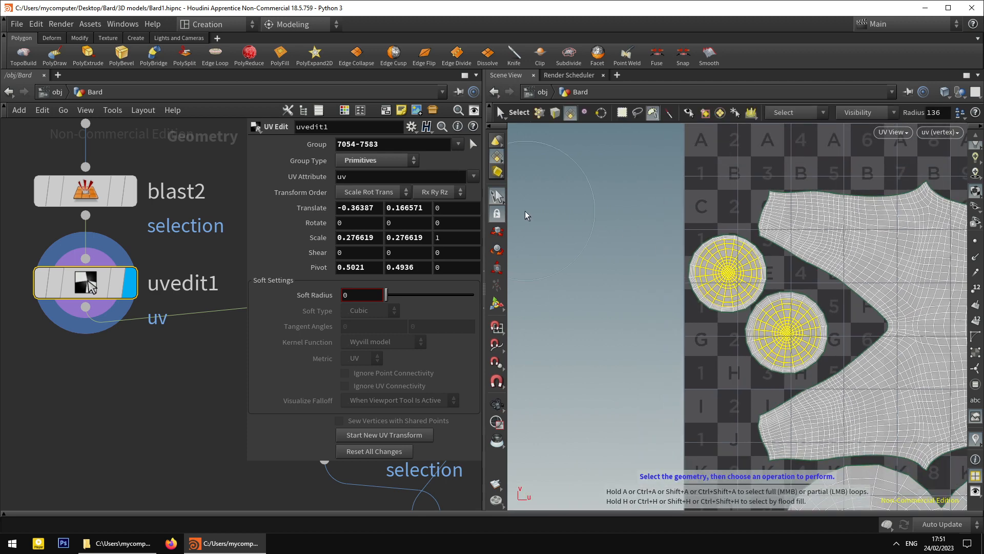
pyautogui.rightClick(498, 200)
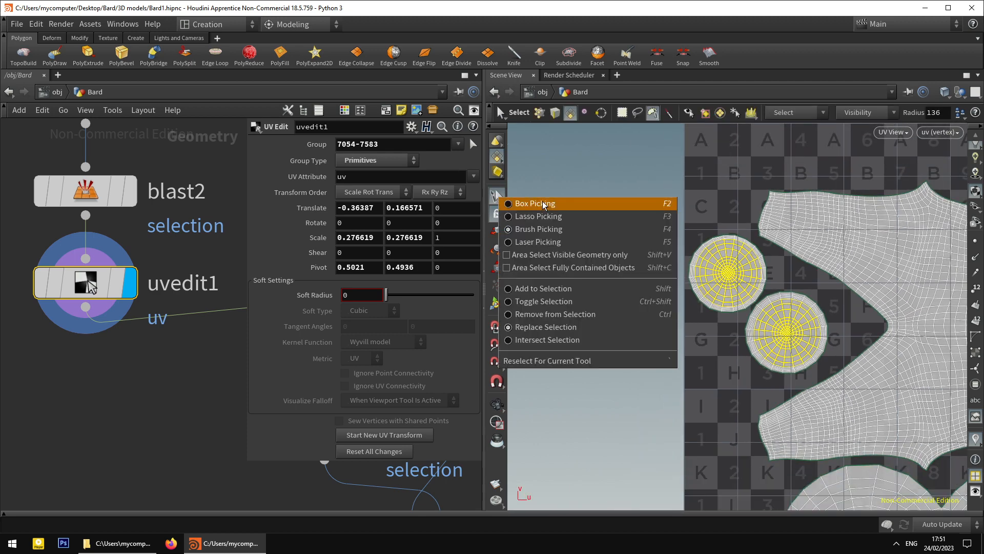
pyautogui.click(544, 205)
pyautogui.click(733, 261)
pyautogui.click(734, 268)
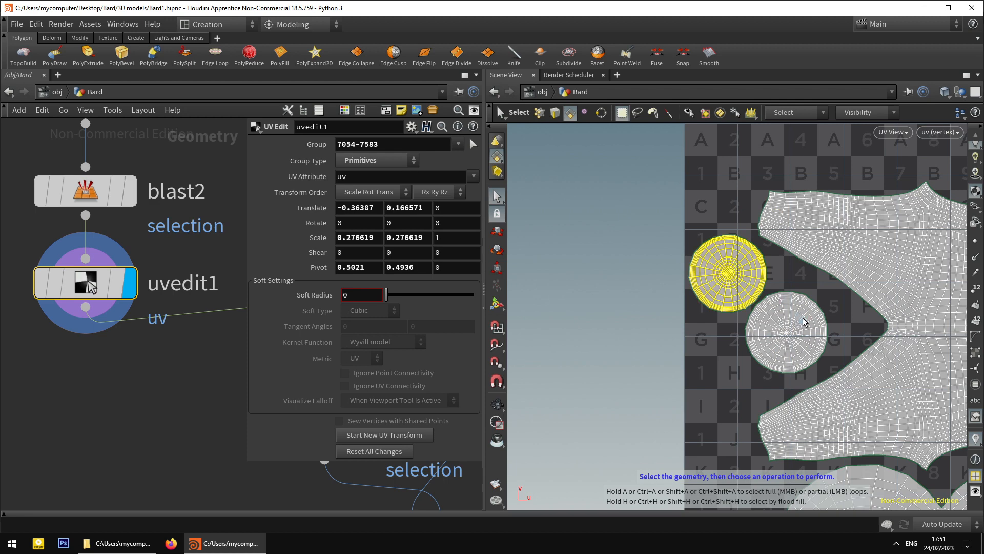
pyautogui.keyDown('shift'); pyautogui.click(802, 323); pyautogui.keyUp('shift')
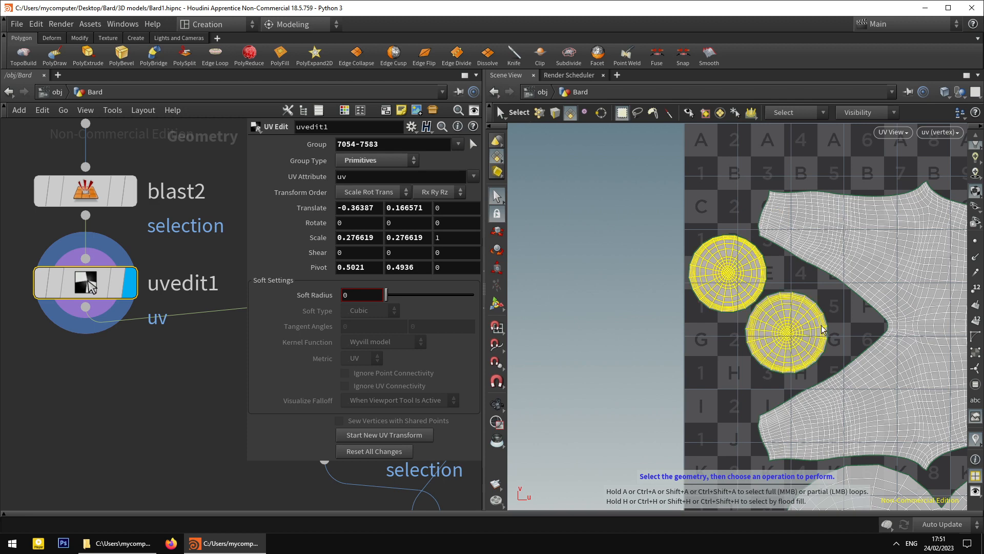
pyautogui.press('Tab')
pyautogui.write('visi')
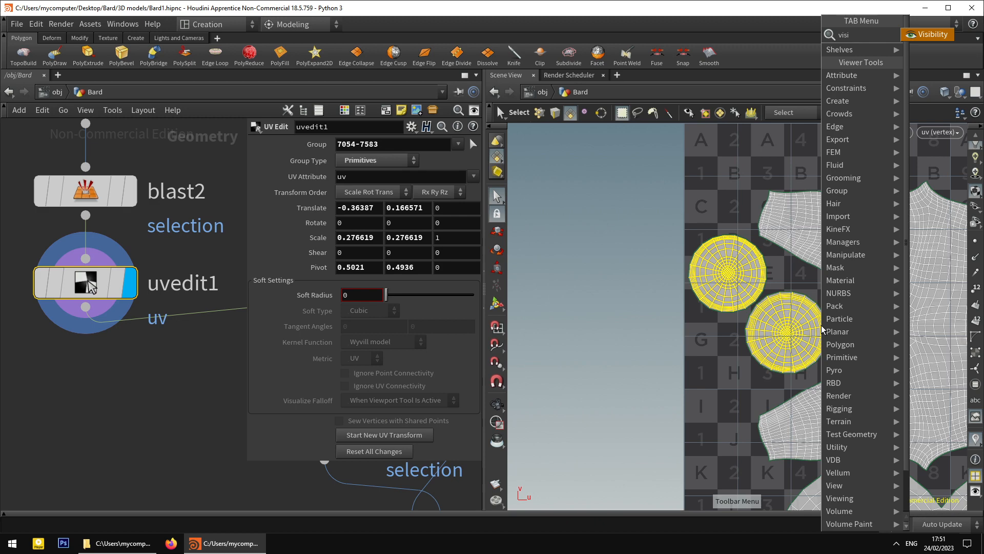
pyautogui.press('Return')
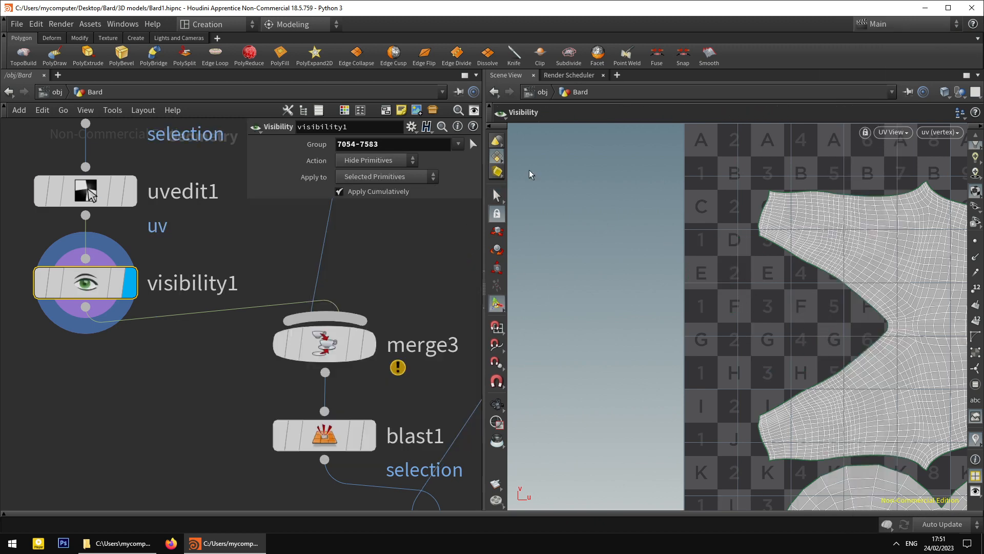
# Apply visibility1's Hide Primitives action to Non-Selected Primitives so only the circular islands are displayed.
pyautogui.click(402, 177)
pyautogui.click(401, 176)
pyautogui.click(401, 176)
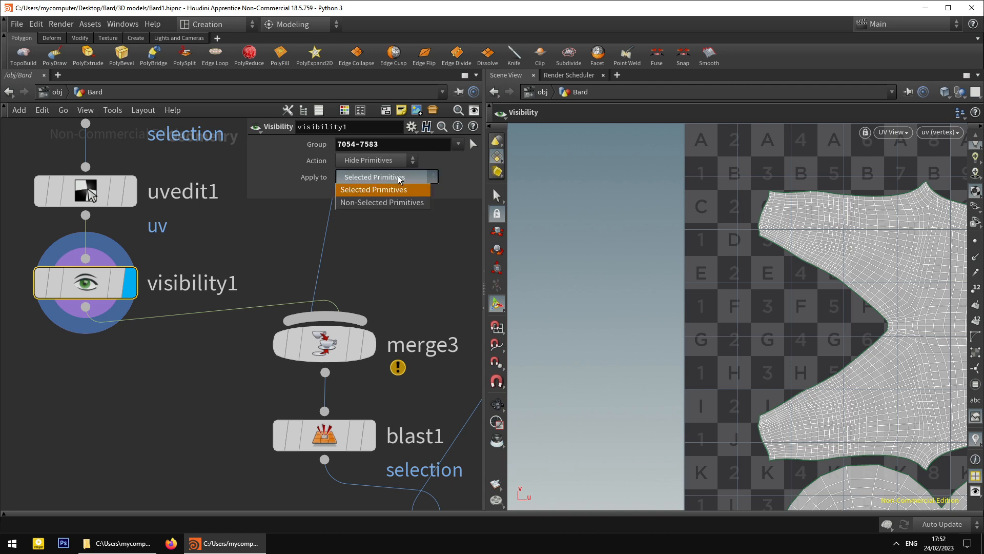
pyautogui.click(379, 202)
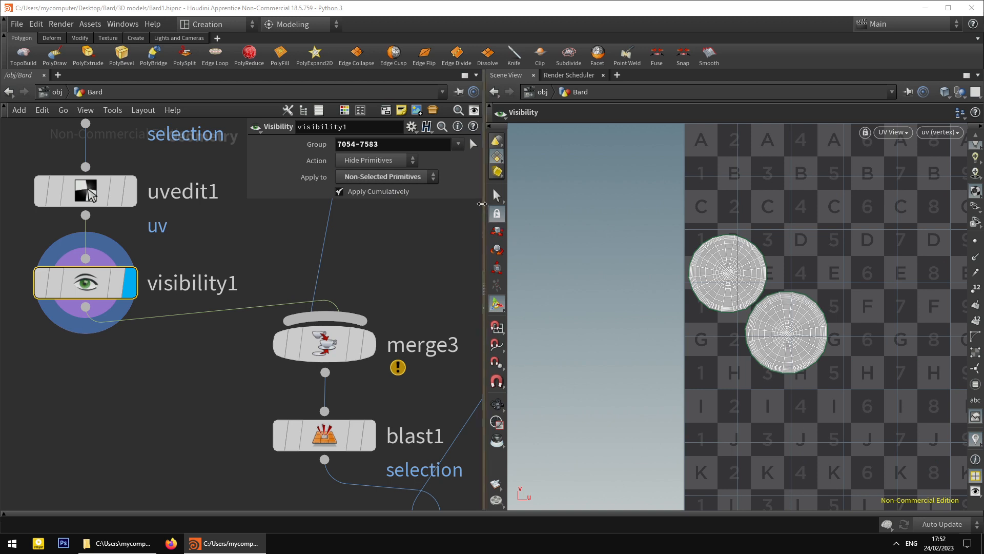
# Brush-select the inner faces of both circular islands with a radius of 122 and blast all non-selected primitives.
pyautogui.press('s')
pyautogui.scroll(2, 854, 321)
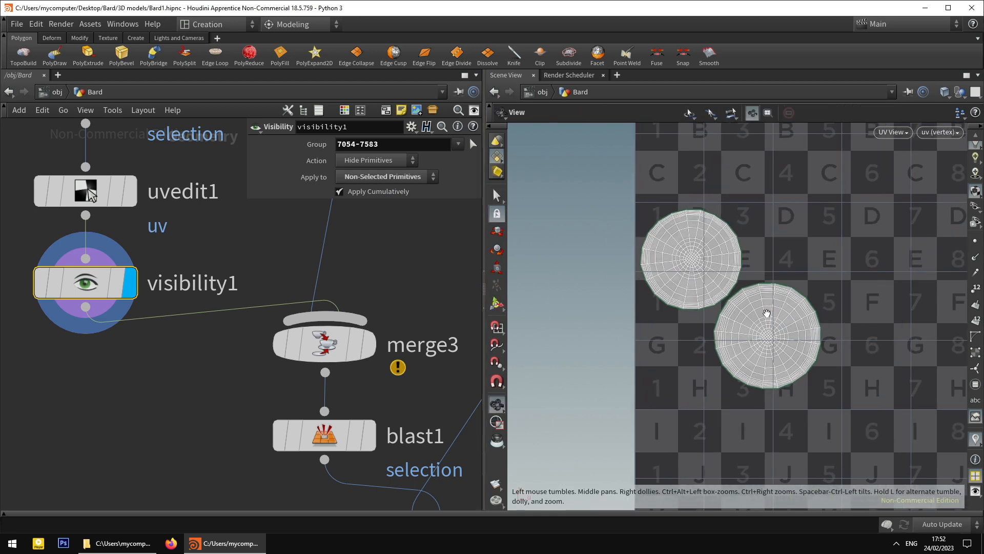
pyautogui.rightClick(500, 199)
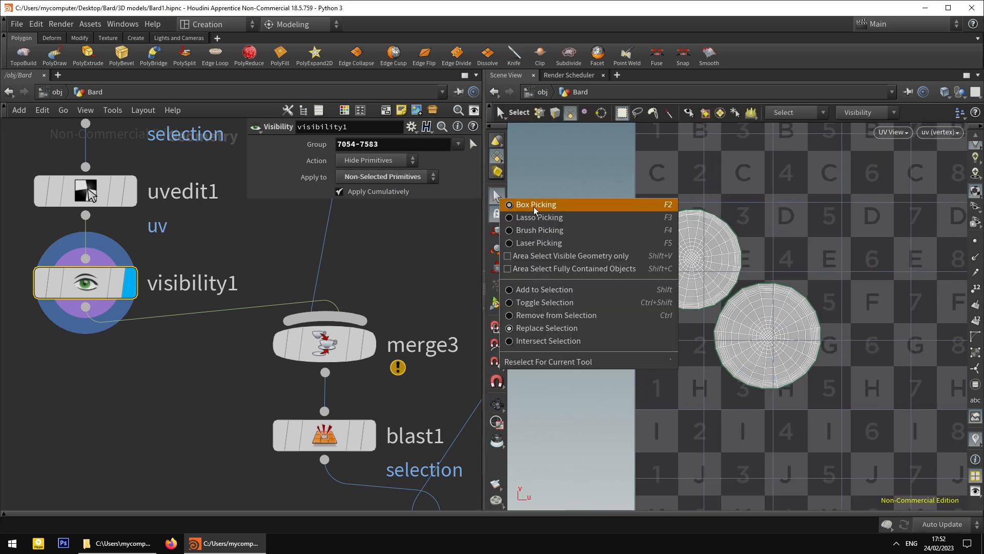
pyautogui.click(533, 231)
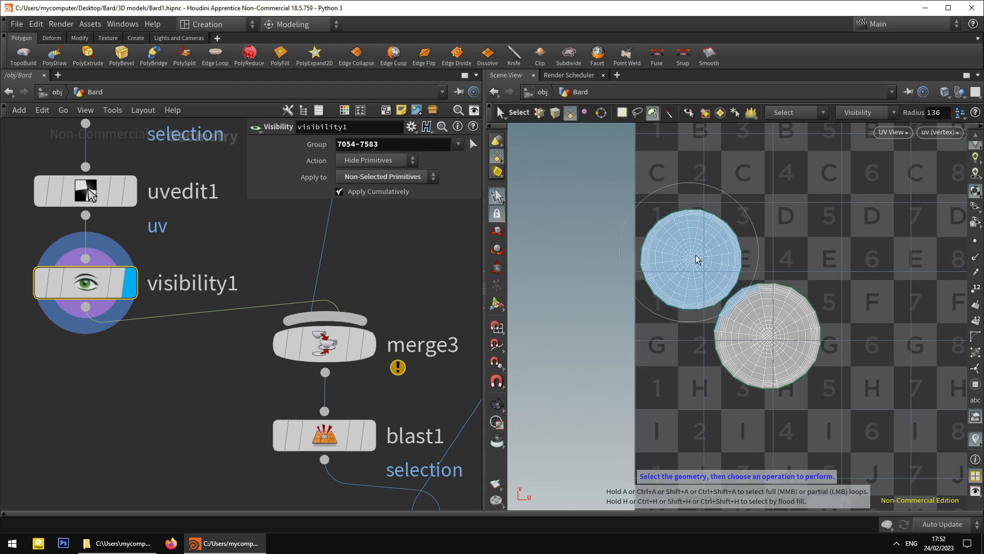
pyautogui.scroll(1, 696, 259)
pyautogui.scroll(1, 690, 259)
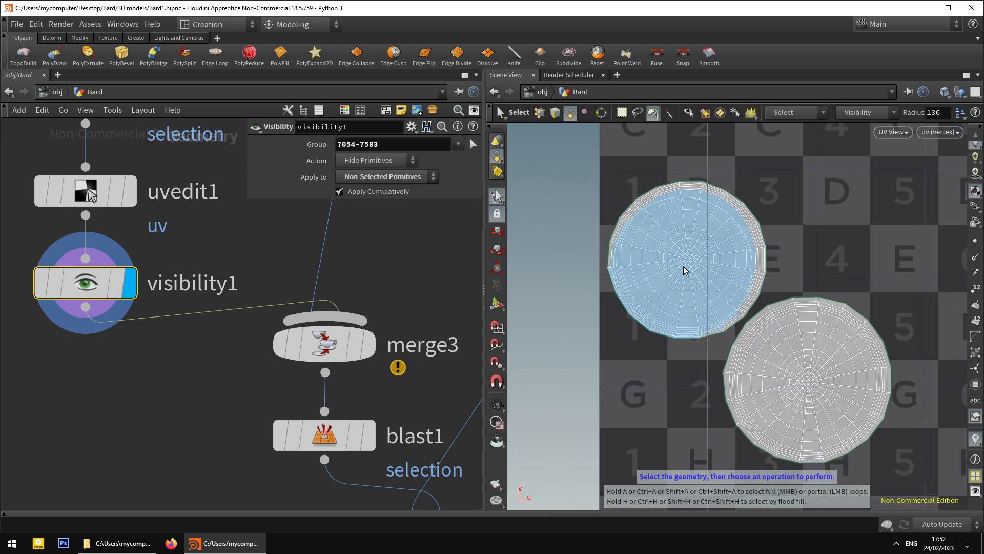
pyautogui.scroll(-4, 688, 260)
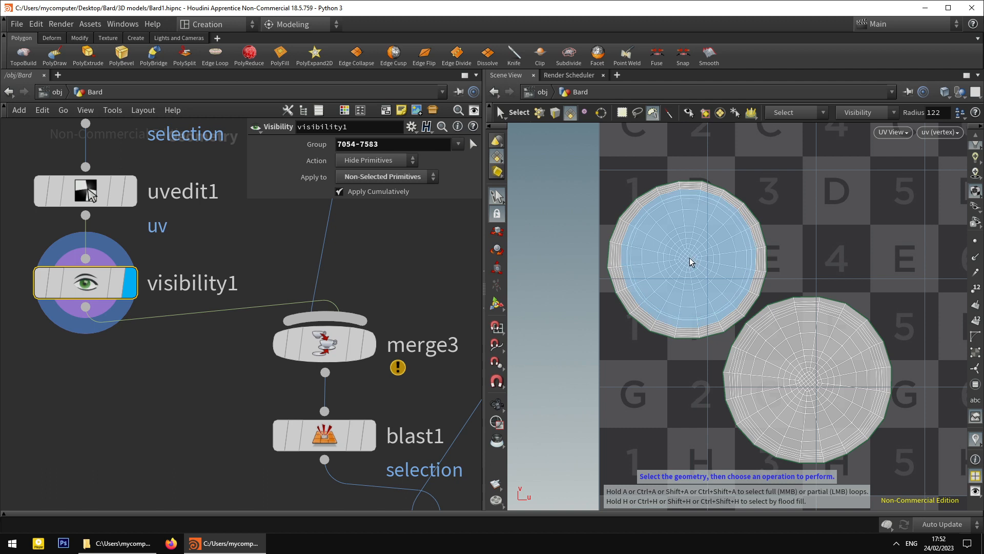
pyautogui.click(690, 261)
pyautogui.click(811, 382)
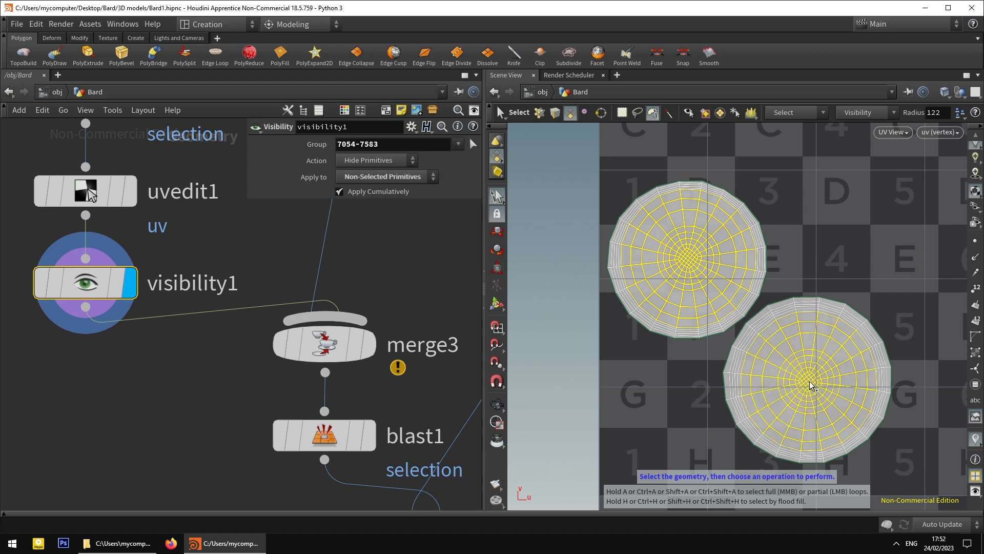
pyautogui.press('Delete')
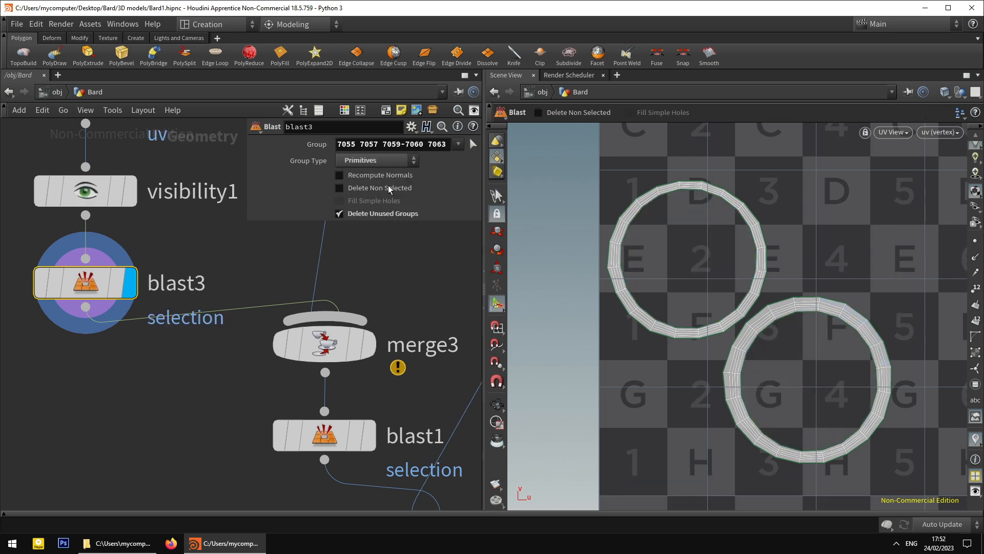
pyautogui.click(339, 187)
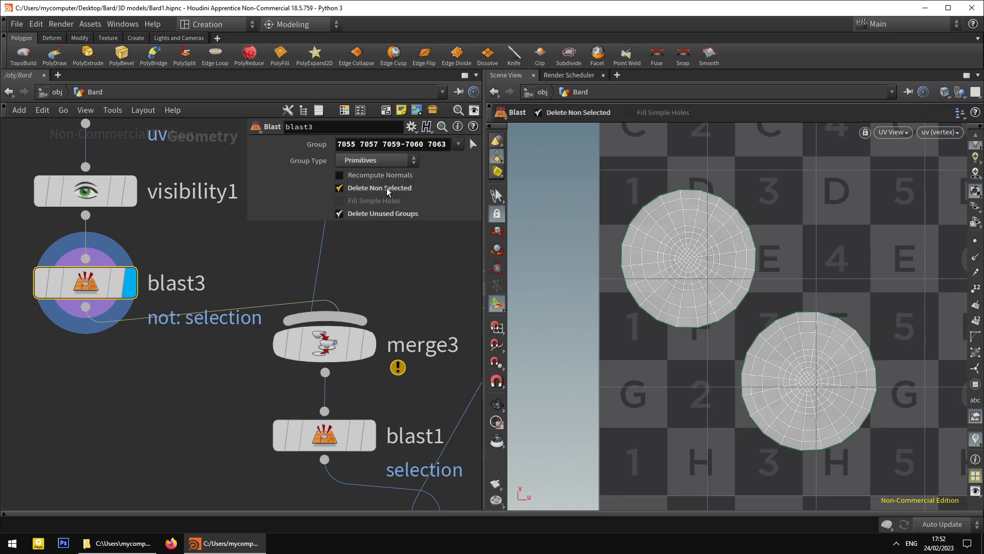
# Bypass the visibility1 node and examine the two trimmed circular islands in the UV layout.
pyautogui.click(42, 191)
pyautogui.moveTo(804, 313); pyautogui.dragTo(814, 328, button='right')
pyautogui.scroll(-3, 815, 328)
pyautogui.moveTo(814, 328); pyautogui.dragTo(668, 292, button='middle')
pyautogui.scroll(-3, 585, 265)
pyautogui.scroll(4, 604, 270)
pyautogui.scroll(1, 585, 268)
pyautogui.scroll(4, 668, 288)
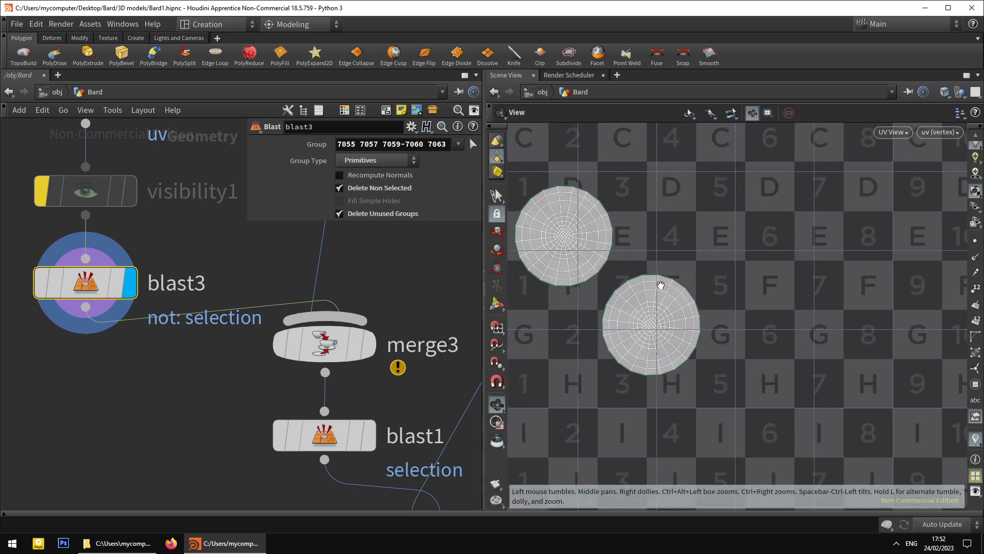
pyautogui.scroll(-4, 658, 283)
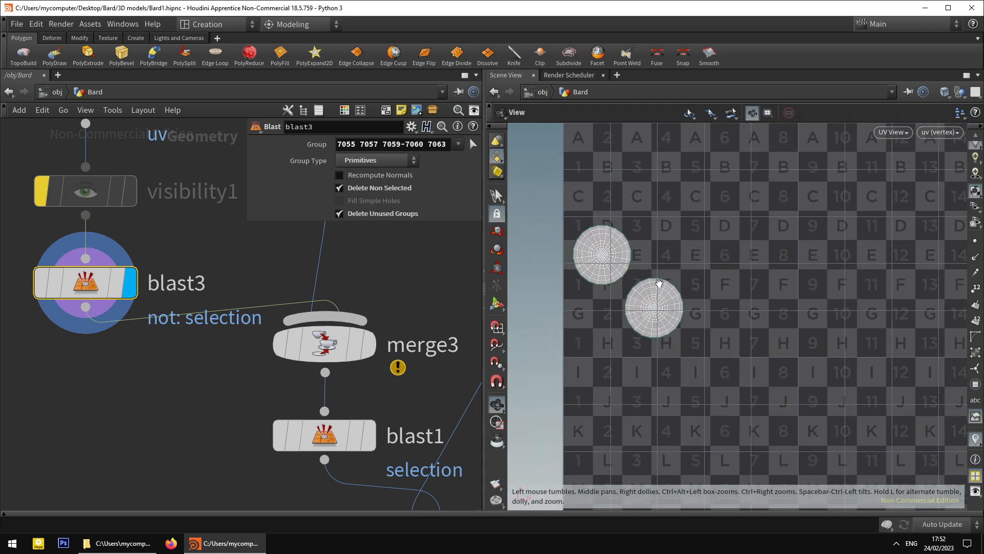
pyautogui.scroll(3, 646, 279)
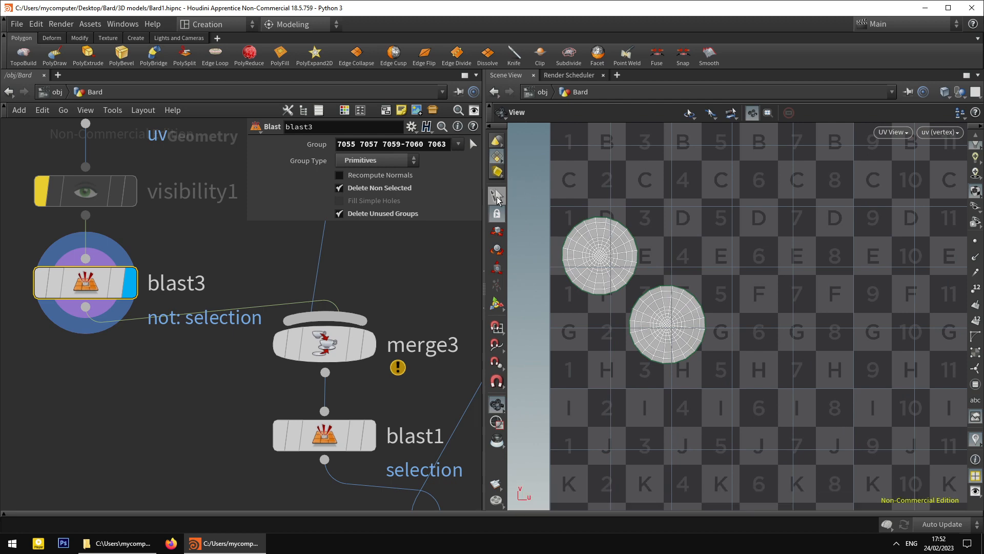
pyautogui.scroll(-2, 708, 291)
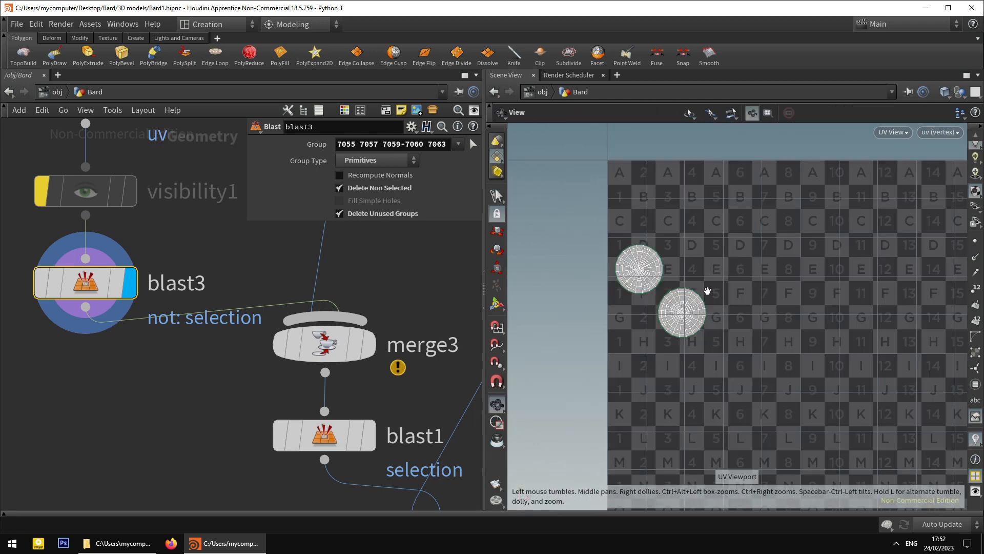
pyautogui.scroll(2, 708, 291)
pyautogui.scroll(3, 681, 314)
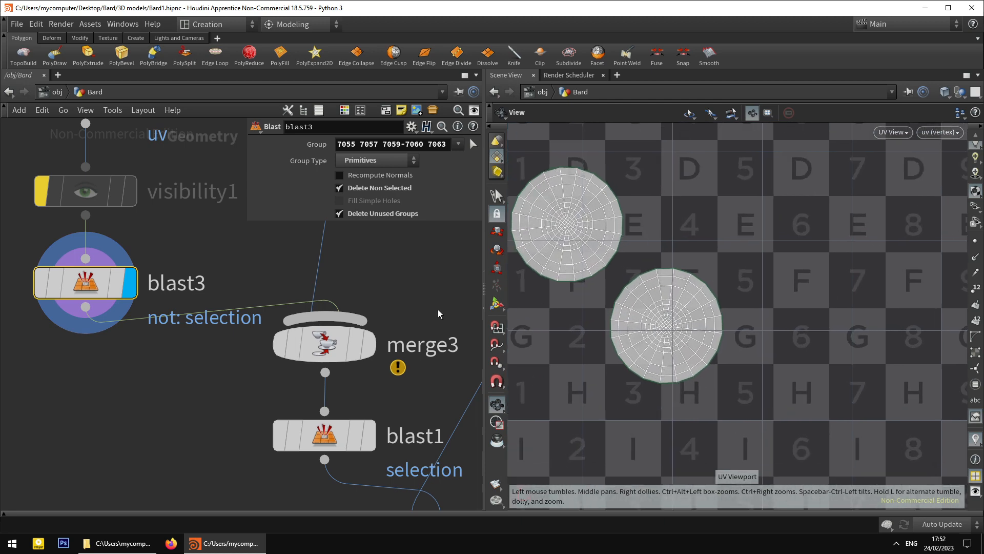
pyautogui.scroll(-2, 600, 292)
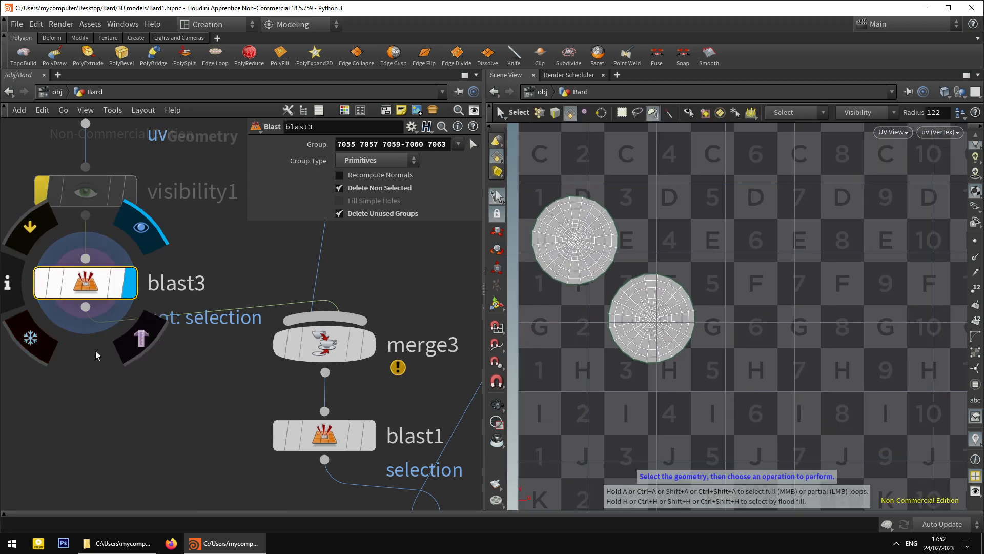
pyautogui.moveTo(195, 404); pyautogui.dragTo(289, 420, button='middle')
pyautogui.press('space')
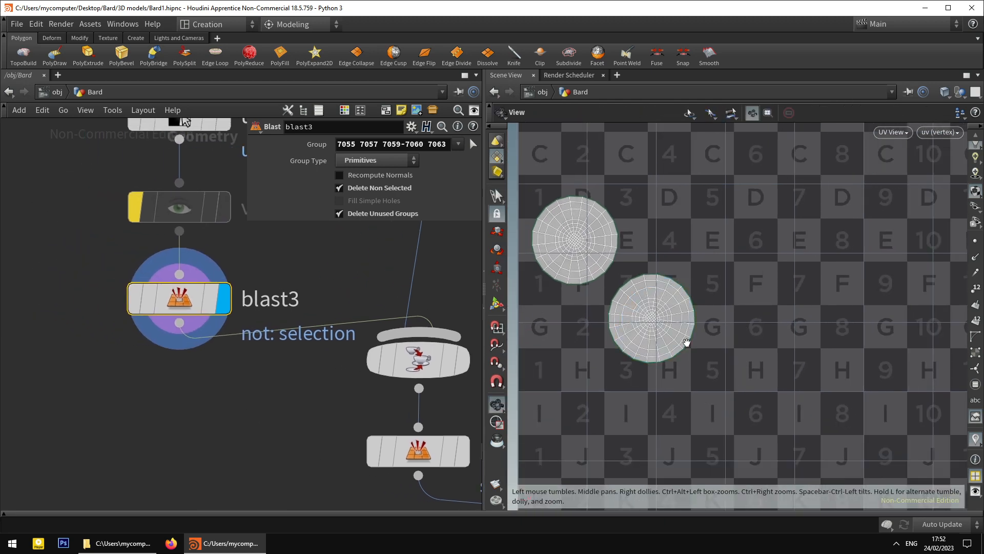
pyautogui.scroll(-3, 685, 342)
pyautogui.scroll(3, 682, 341)
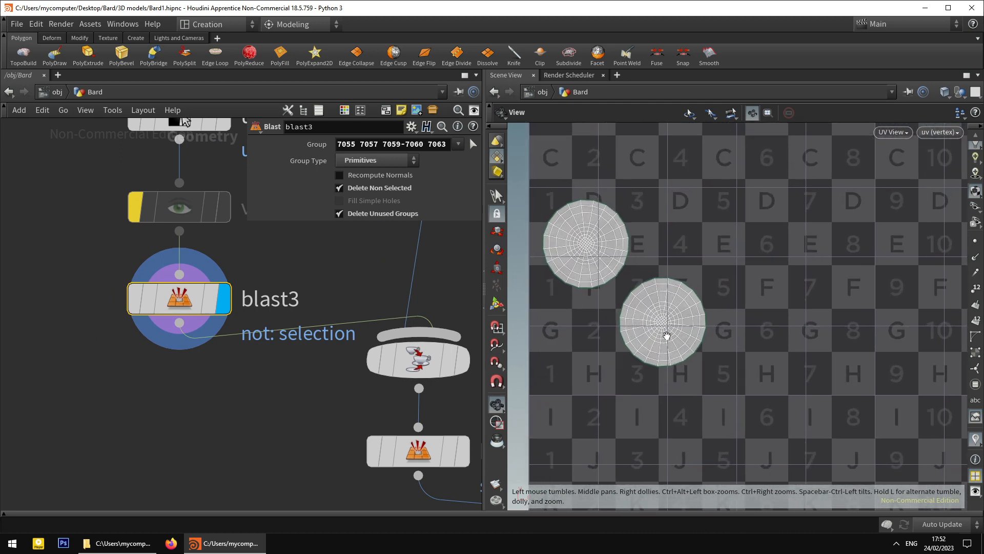
# Delete the blast3 node below visibility1.
pyautogui.click(178, 303)
pyautogui.press('Delete')
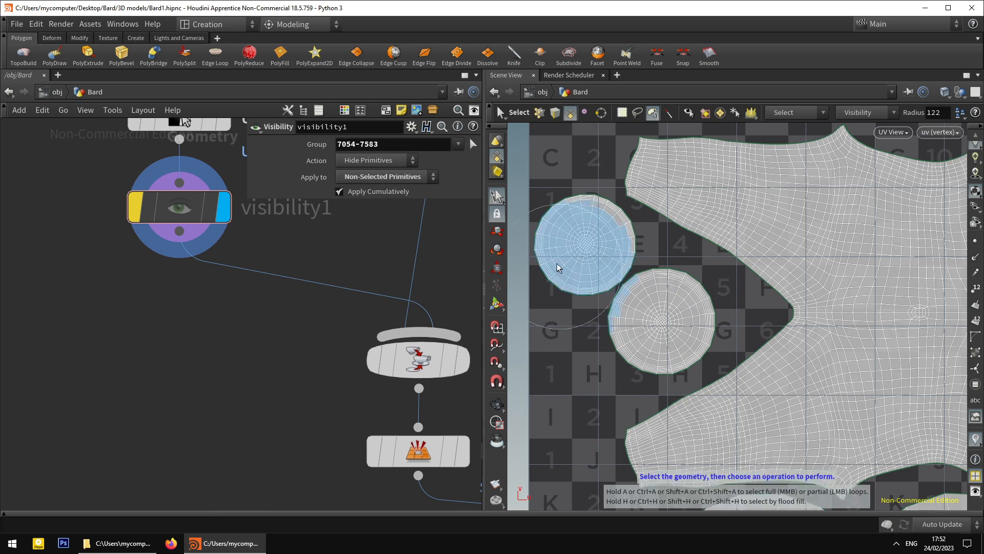
# Brush-select the inner faces of both circular UV islands with a radius of 122 and duplicate them with the Duplicate tool.
pyautogui.scroll(2, 582, 246)
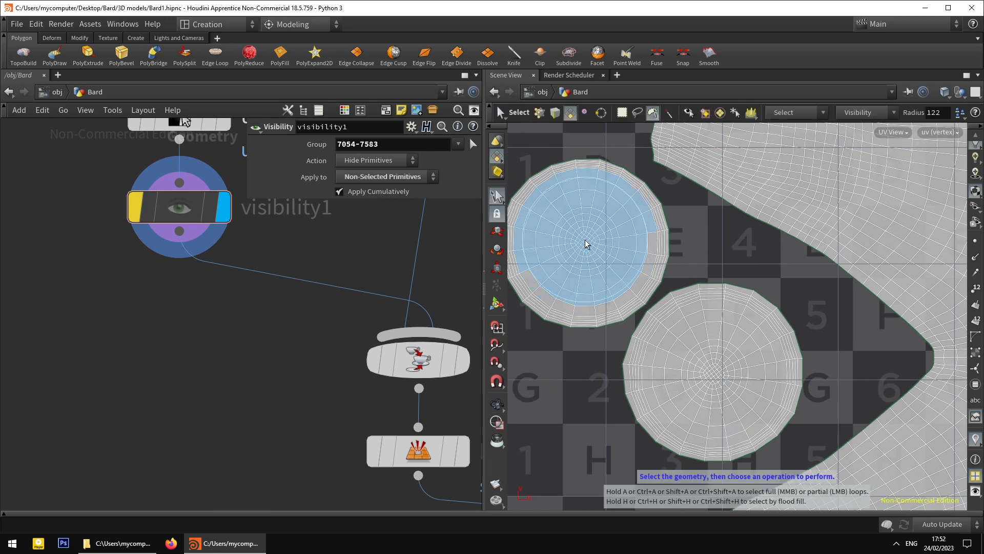
pyautogui.scroll(1, 585, 243)
pyautogui.click(586, 248)
pyautogui.keyDown('shift'); pyautogui.click(717, 378); pyautogui.keyUp('shift')
pyautogui.press('Tab')
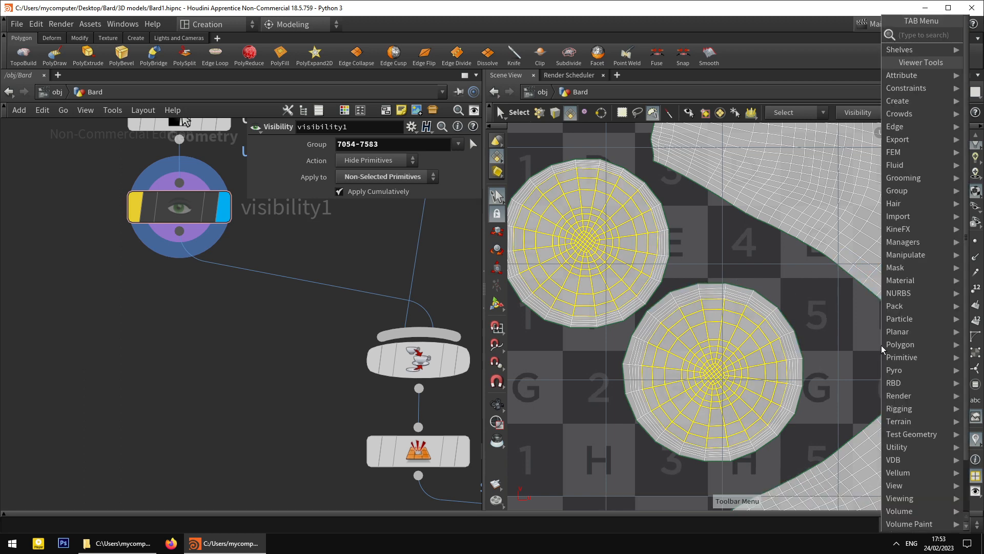
pyautogui.write('duplica')
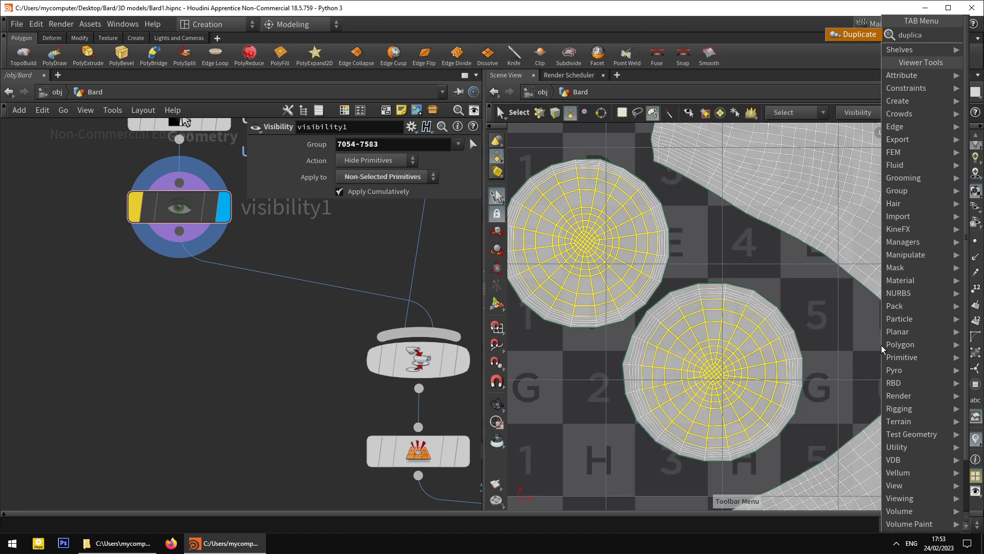
pyautogui.press('Return')
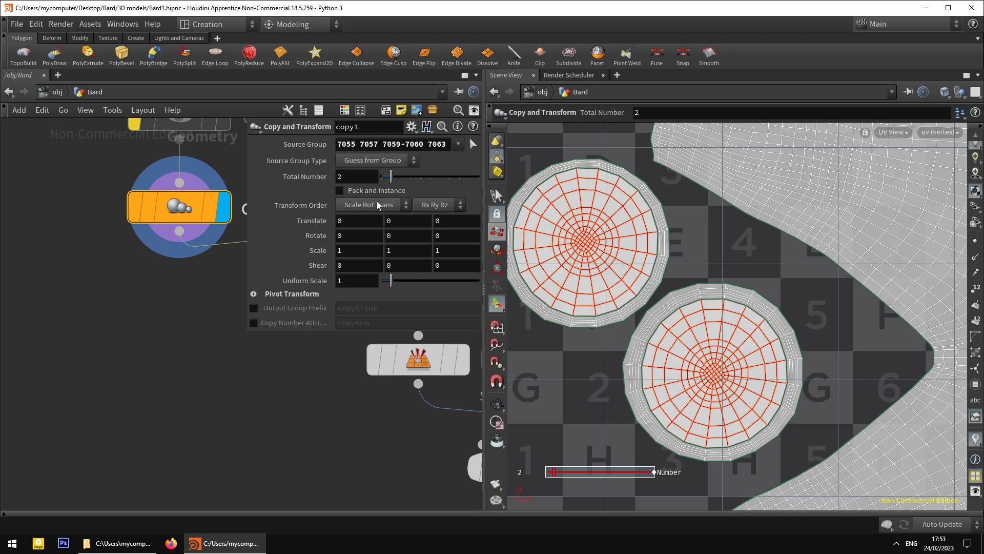
# Try to delete both full circular islands using box picking, and undo the deletion.
pyautogui.rightClick(507, 201)
pyautogui.click(533, 203)
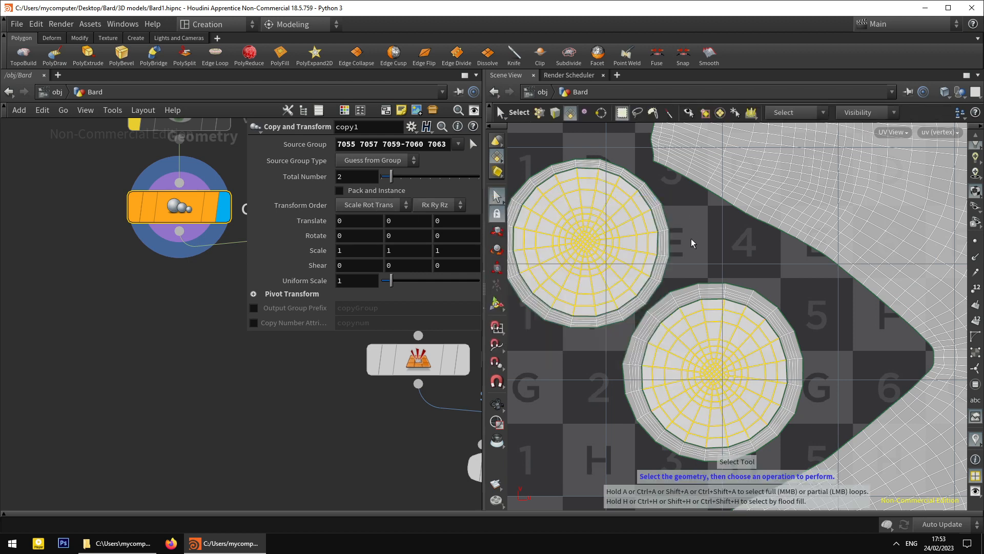
pyautogui.click(692, 241)
pyautogui.doubleClick(651, 204)
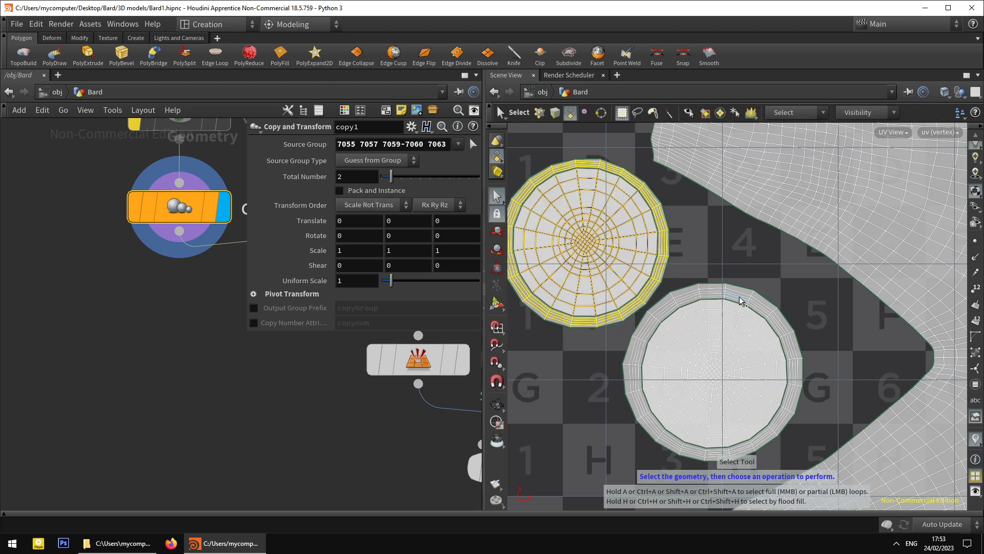
pyautogui.keyDown('shift'); pyautogui.doubleClick(746, 299); pyautogui.keyUp('shift')
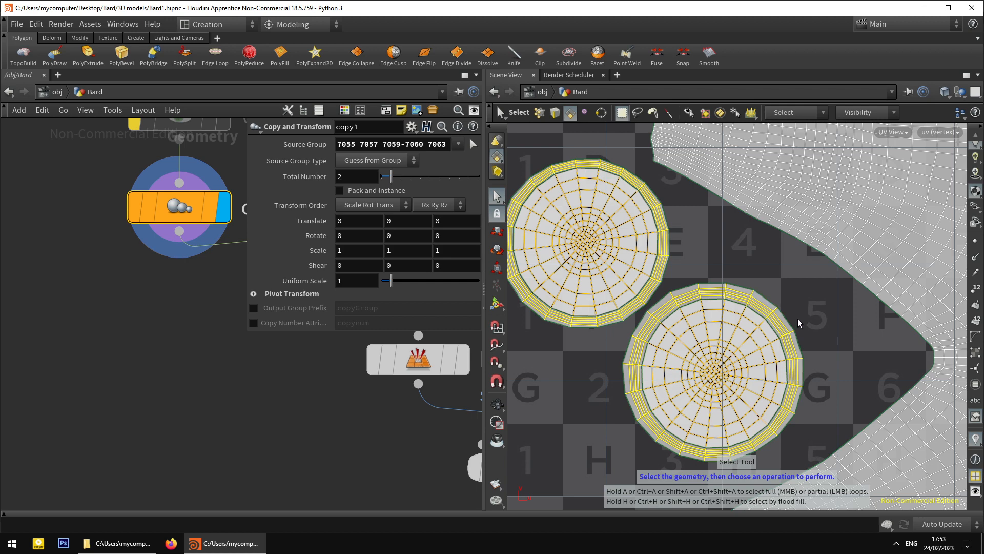
pyautogui.press('Delete')
pyautogui.hotkey('ctrl', 'z')
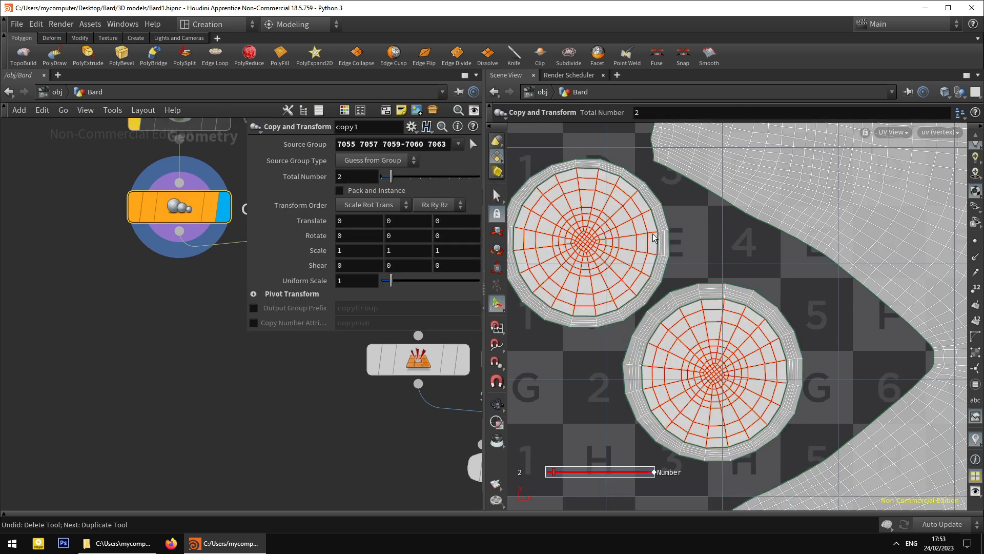
# Move the duplicated circular islands clear of the originals in the UV layout, with a translation of 0.155539, 0.343777.
pyautogui.scroll(-5, 723, 341)
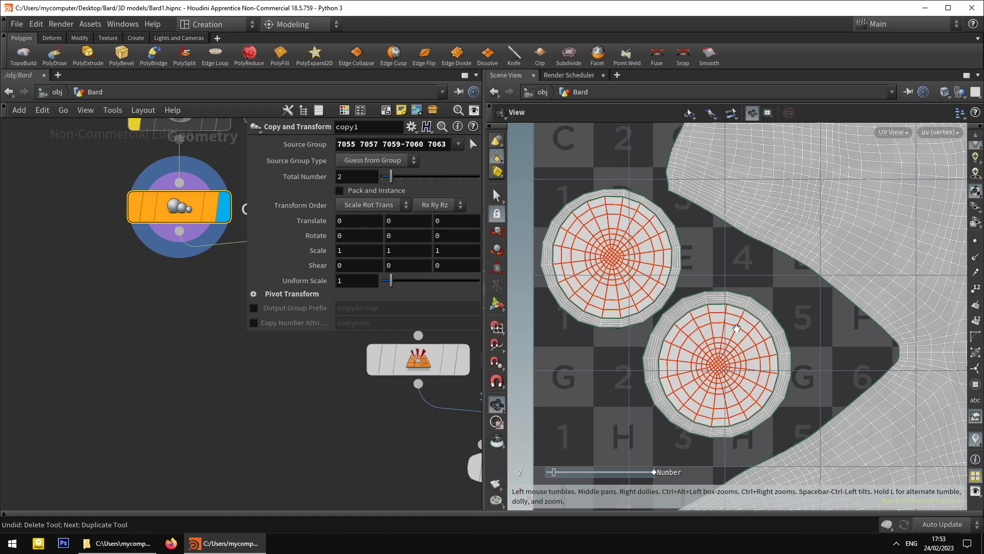
pyautogui.press('Escape')
pyautogui.hotkey('space', '1')
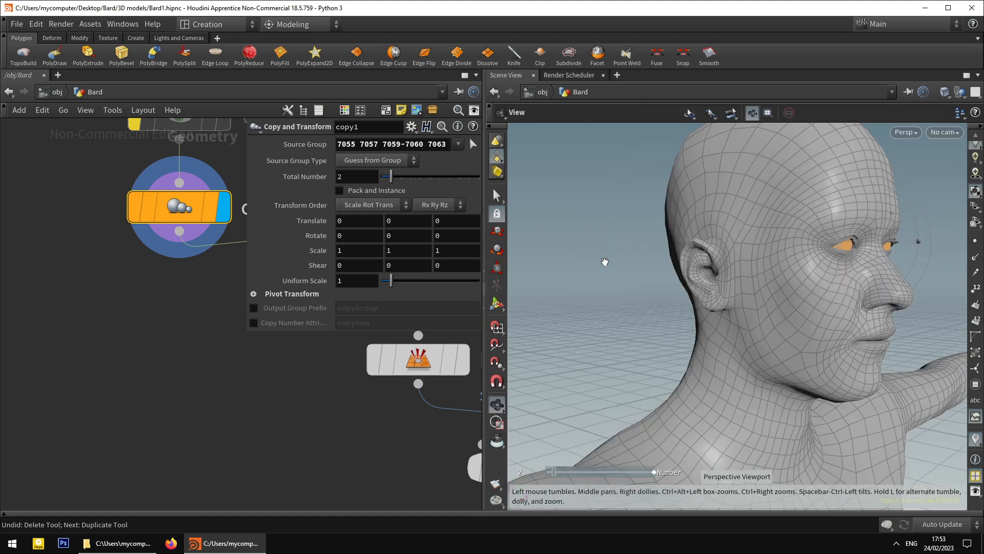
pyautogui.moveTo(614, 277)
pyautogui.mouseDown()
pyautogui.moveTo(808, 302)
pyautogui.moveTo(693, 313)
pyautogui.mouseUp()
pyautogui.hotkey('space', '5')
pyautogui.press('Return')
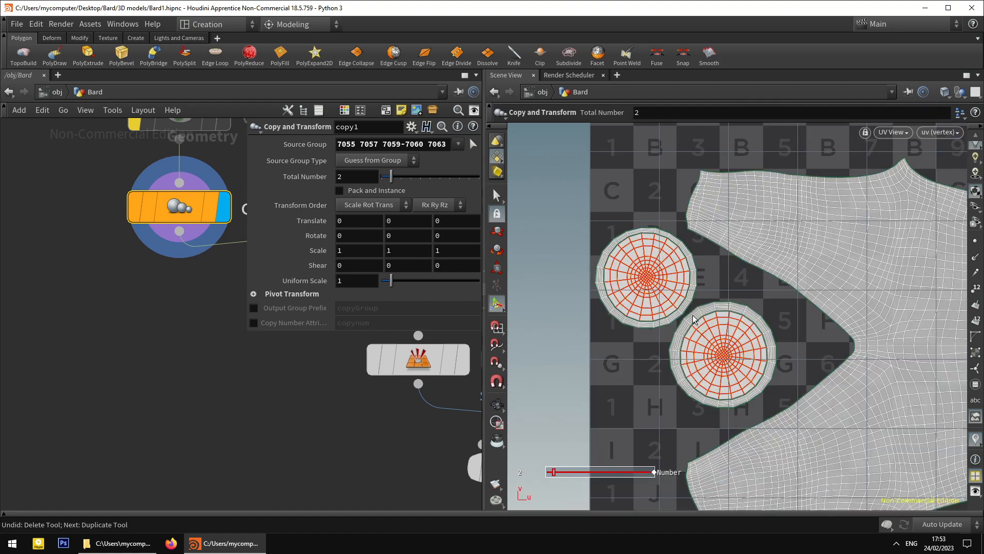
pyautogui.press('t')
pyautogui.moveTo(724, 317); pyautogui.dragTo(789, 154)
pyautogui.scroll(-2, 825, 311)
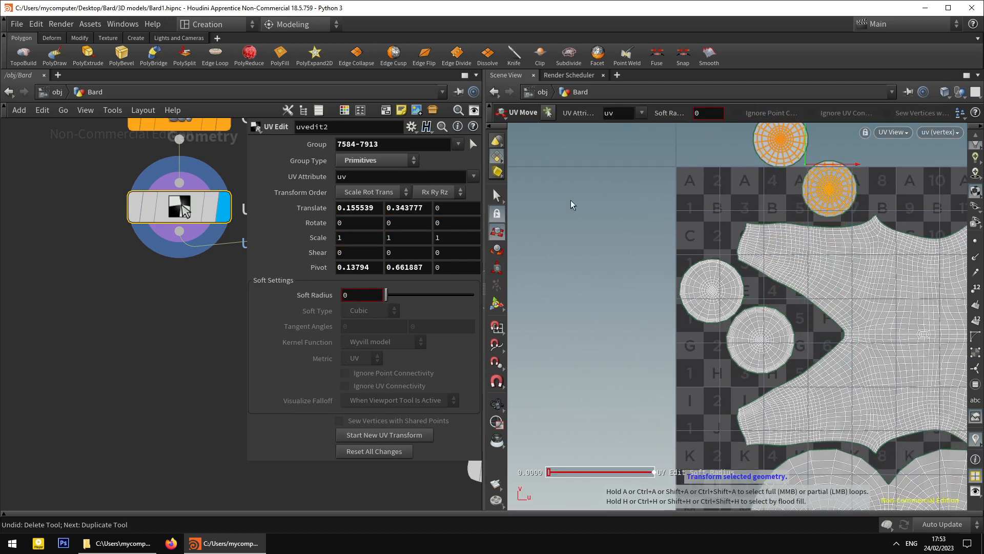
# Select both original circular islands in the UV layout and delete them.
pyautogui.press('s')
pyautogui.click(730, 289)
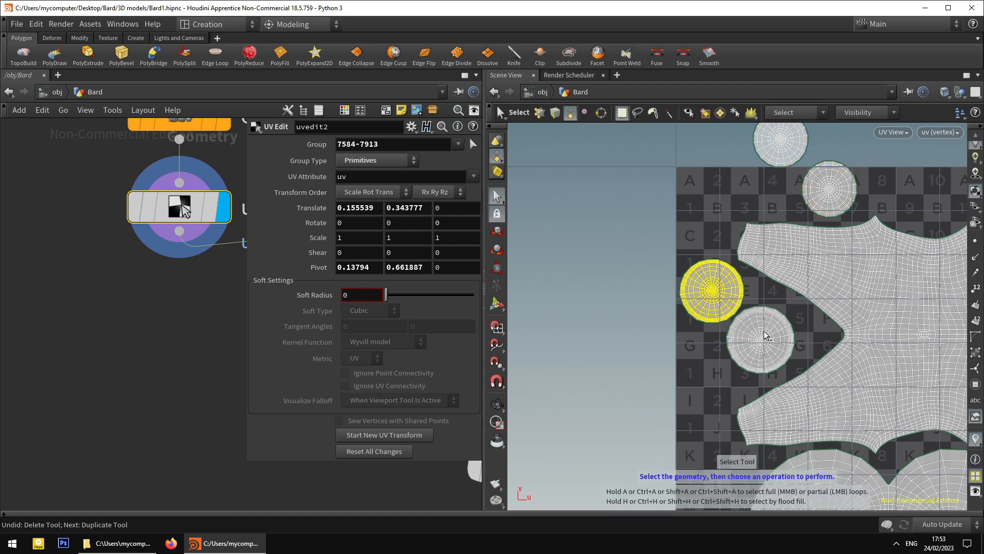
pyautogui.keyDown('shift'); pyautogui.click(768, 336); pyautogui.keyUp('shift')
pyautogui.press('Delete')
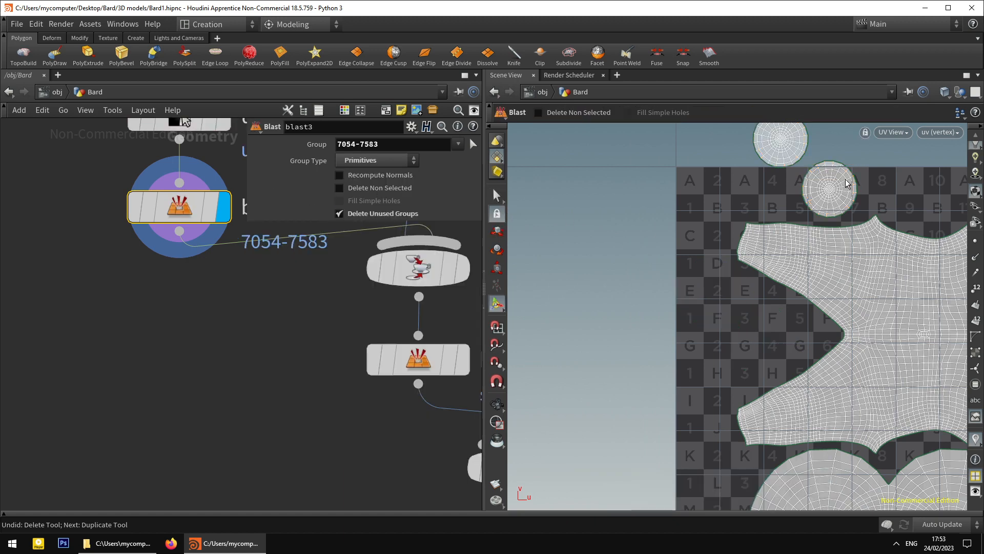
# Move the two duplicated circular islands back beside the body island, with a UV translation of -0.145668, -0.344943.
pyautogui.press('s')
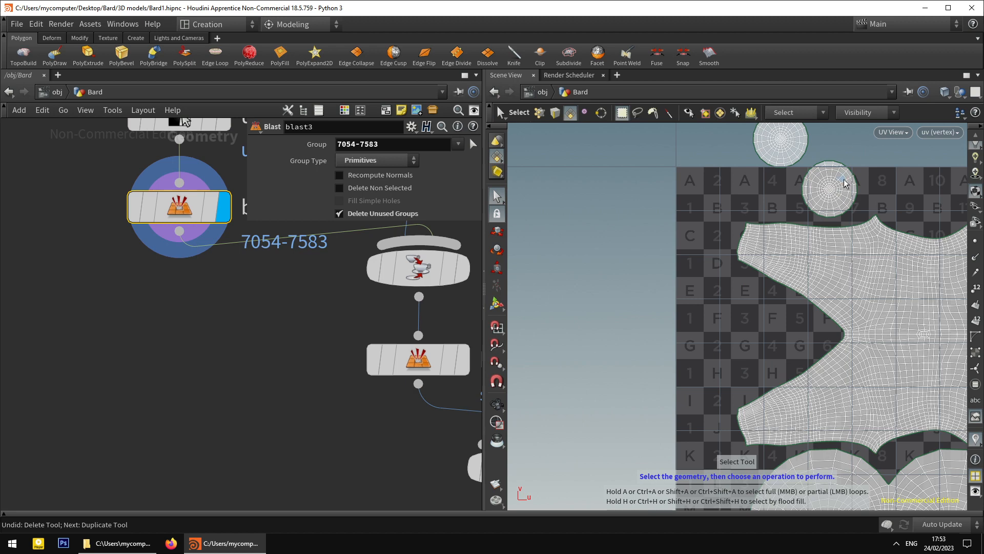
pyautogui.press('t')
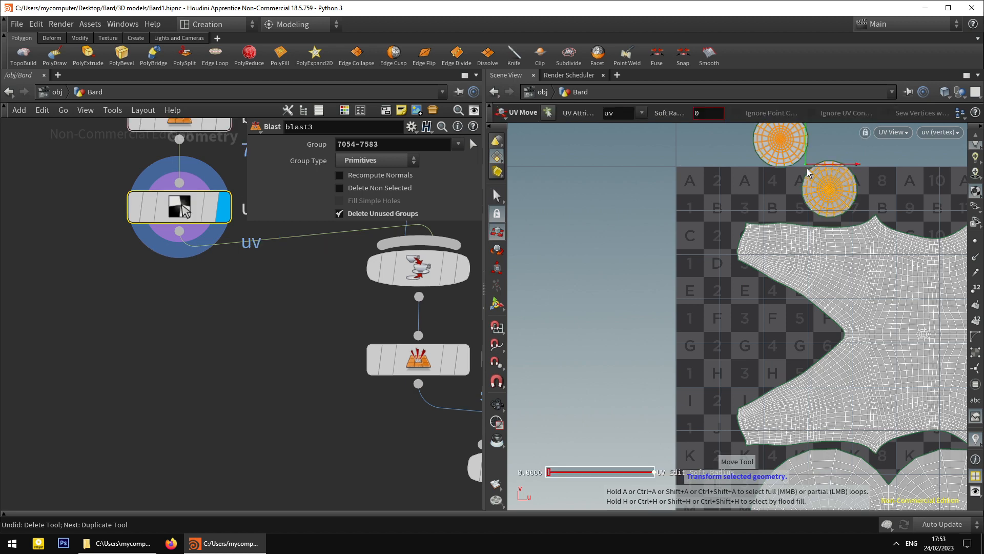
pyautogui.moveTo(814, 156); pyautogui.dragTo(745, 294)
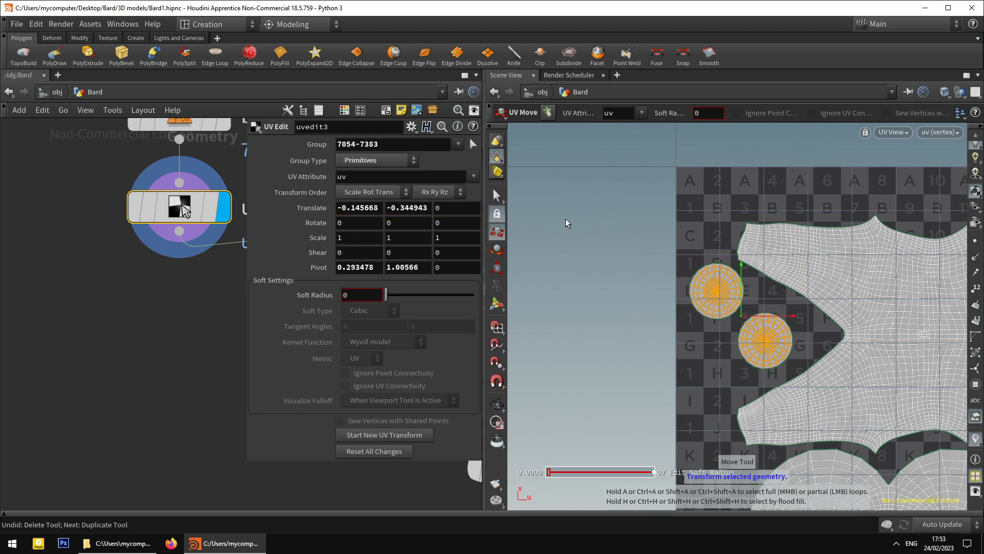
pyautogui.press('s')
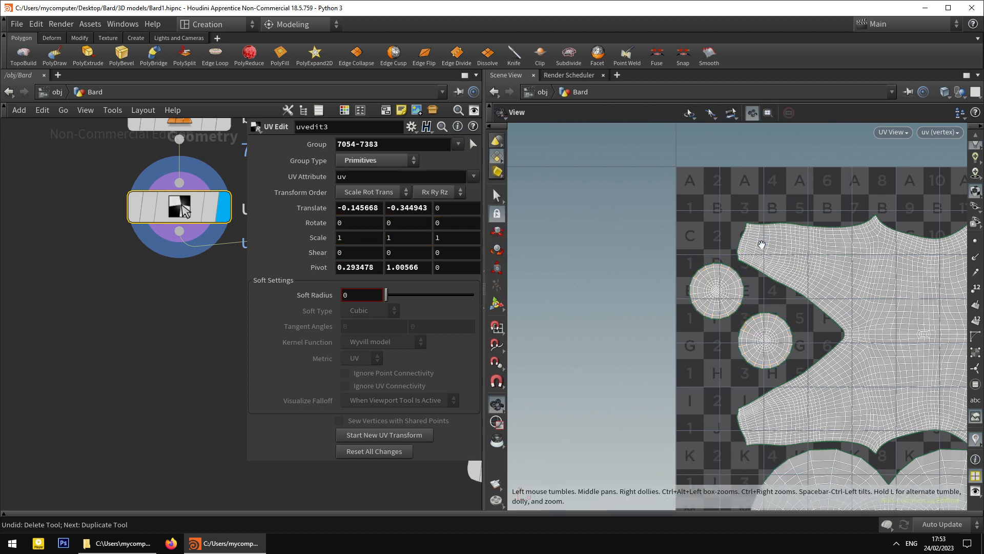
# Examine the model's eyes, face and upper body in the perspective view.
pyautogui.hotkey('space', '1')
pyautogui.scroll(8, 758, 261)
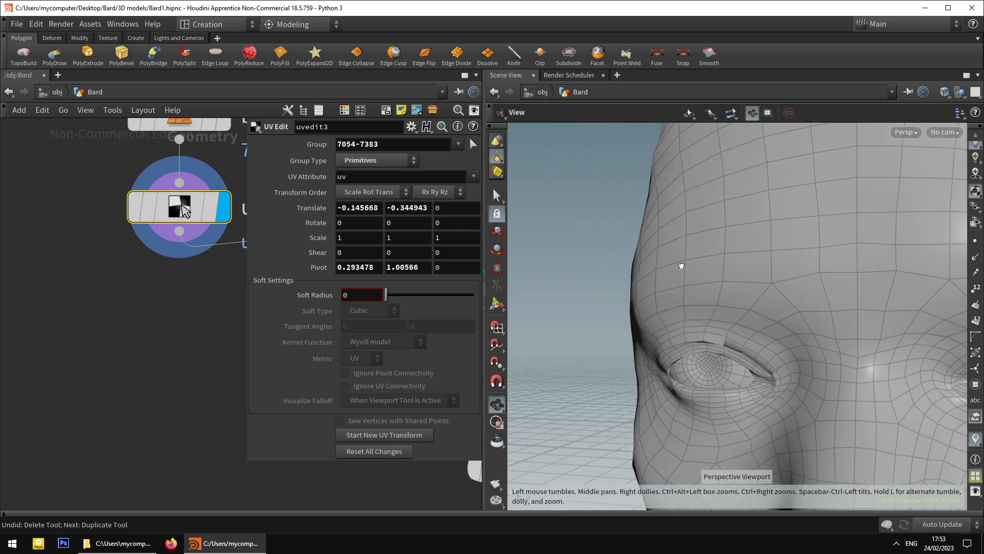
pyautogui.moveTo(681, 266); pyautogui.dragTo(752, 267)
pyautogui.moveTo(752, 266); pyautogui.dragTo(690, 226, button='middle')
pyautogui.moveTo(690, 225); pyautogui.dragTo(660, 224)
pyautogui.moveTo(700, 288); pyautogui.dragTo(680, 224, button='middle')
pyautogui.moveTo(680, 223); pyautogui.dragTo(682, 275, button='right')
pyautogui.moveTo(681, 275); pyautogui.dragTo(682, 297)
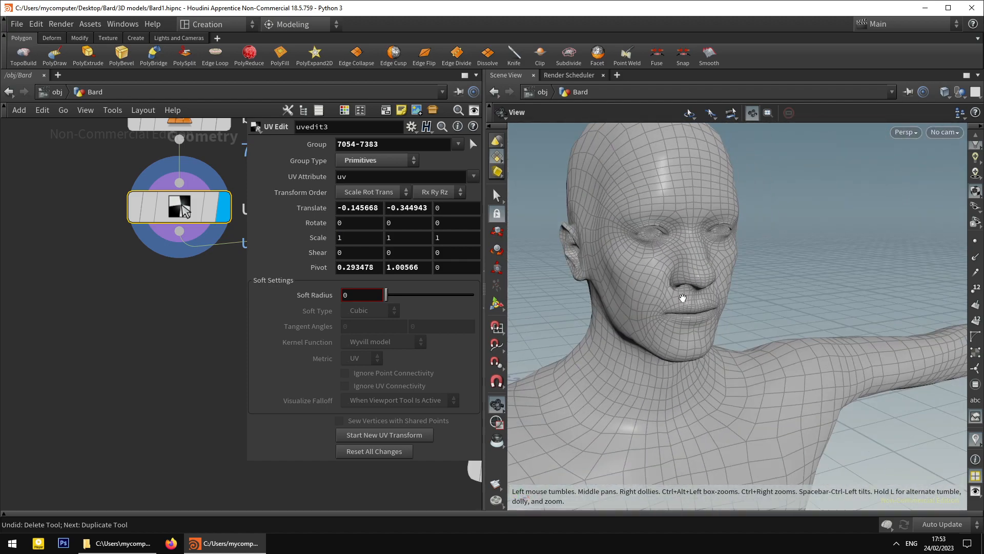
pyautogui.moveTo(681, 297); pyautogui.dragTo(707, 226, button='middle')
pyautogui.moveTo(708, 227); pyautogui.dragTo(668, 271)
pyautogui.moveTo(668, 271); pyautogui.dragTo(655, 246, button='middle')
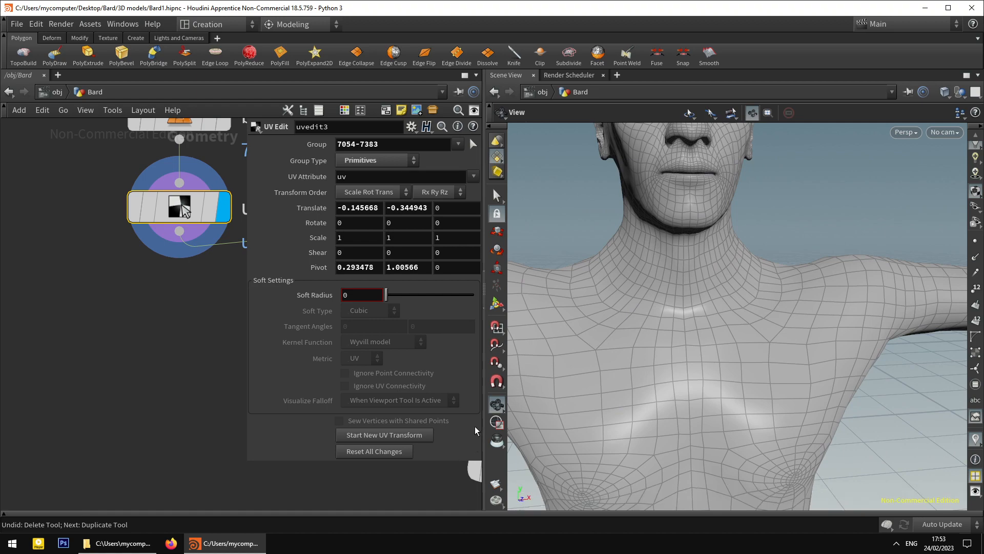
pyautogui.press('space')
pyautogui.moveTo(670, 324); pyautogui.dragTo(643, 374, button='right')
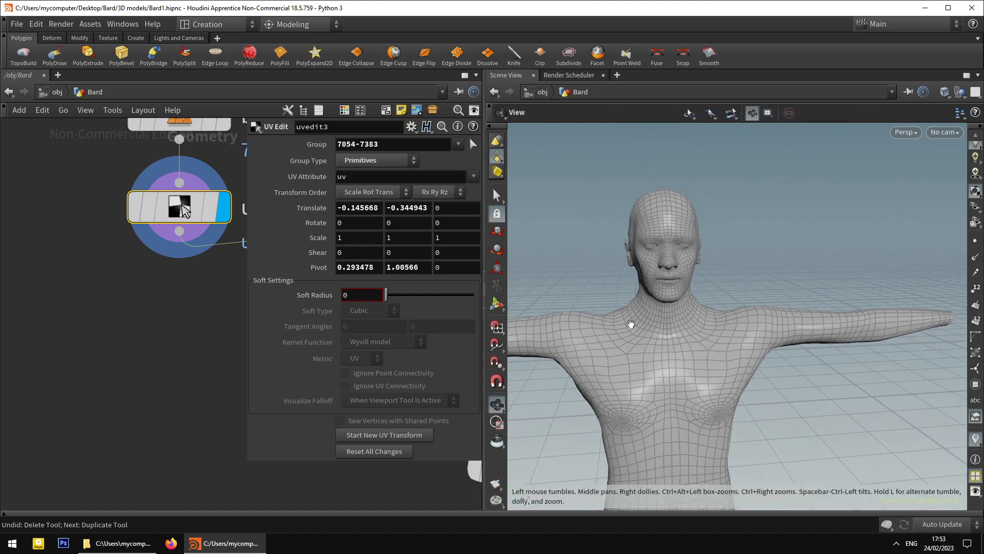
pyautogui.moveTo(631, 324); pyautogui.dragTo(615, 300, button='right')
pyautogui.moveTo(616, 300)
pyautogui.mouseDown()
pyautogui.moveTo(710, 316)
pyautogui.moveTo(657, 287)
pyautogui.moveTo(610, 305)
pyautogui.mouseUp()
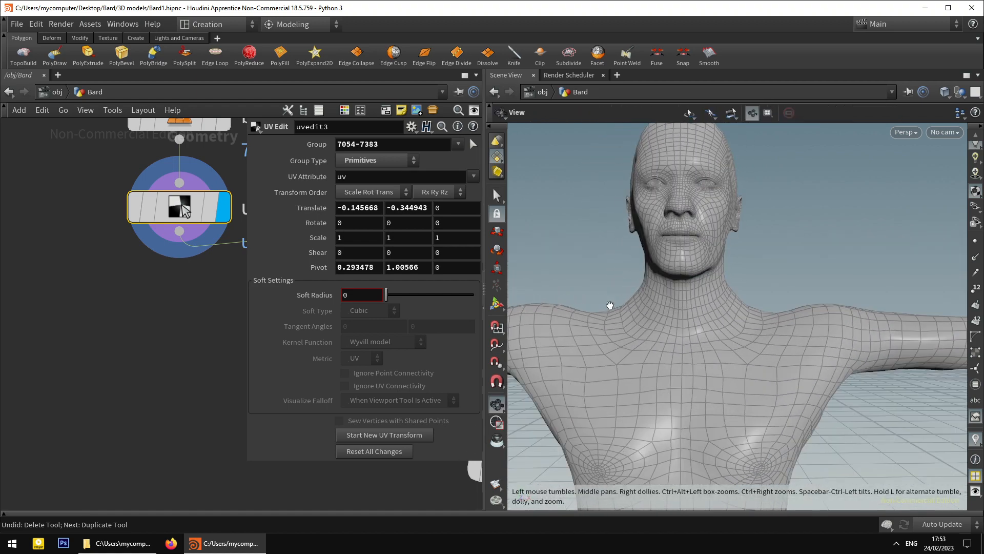
pyautogui.press('space')
pyautogui.moveTo(609, 258); pyautogui.dragTo(612, 288, button='middle')
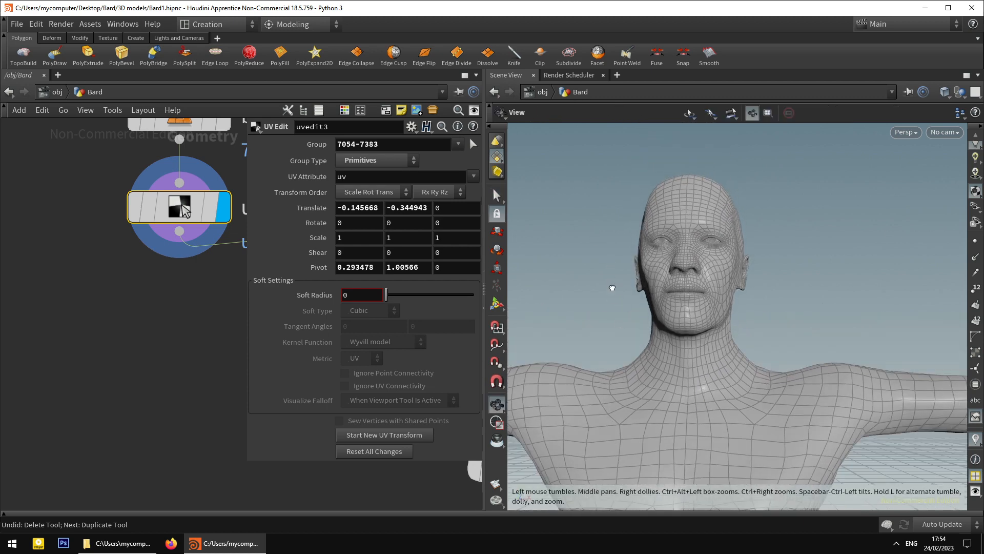
# Try to select the head's faces with a box, adding the neck faces with a brush radius of 22.
pyautogui.moveTo(574, 149); pyautogui.dragTo(767, 341)
pyautogui.press('space')
pyautogui.moveTo(637, 328); pyautogui.dragTo(766, 342)
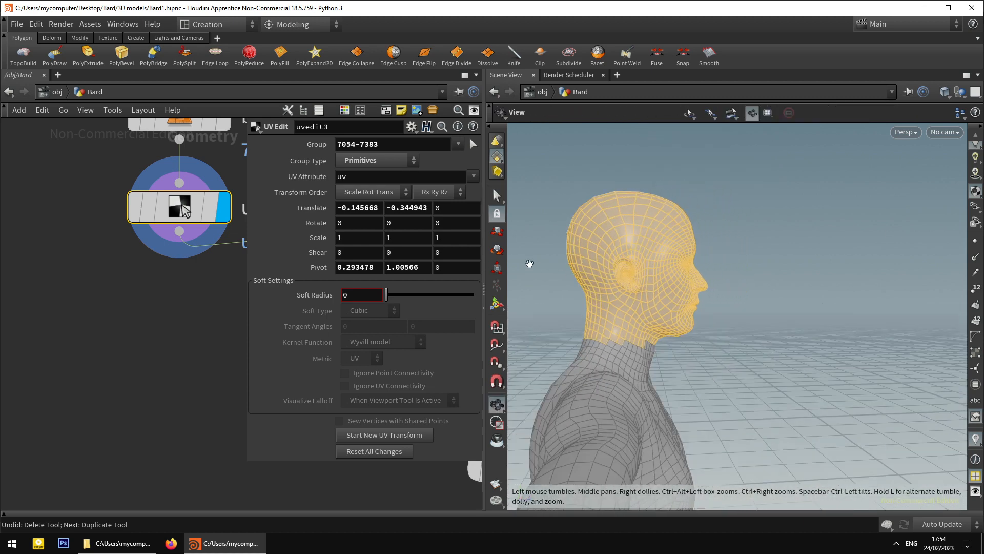
pyautogui.rightClick(497, 197)
pyautogui.click(537, 230)
pyautogui.press('space')
pyautogui.scroll(2, 641, 333)
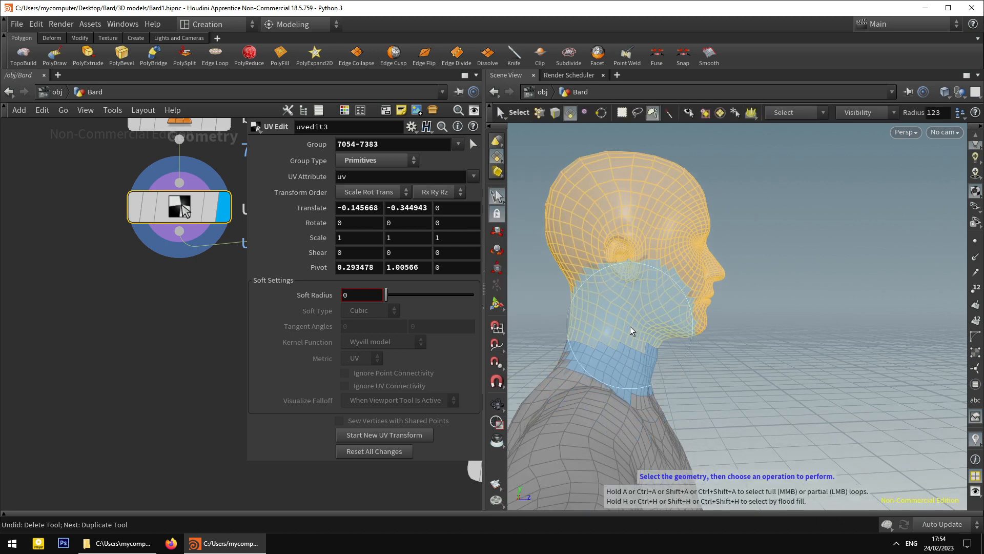
pyautogui.scroll(-7, 630, 326)
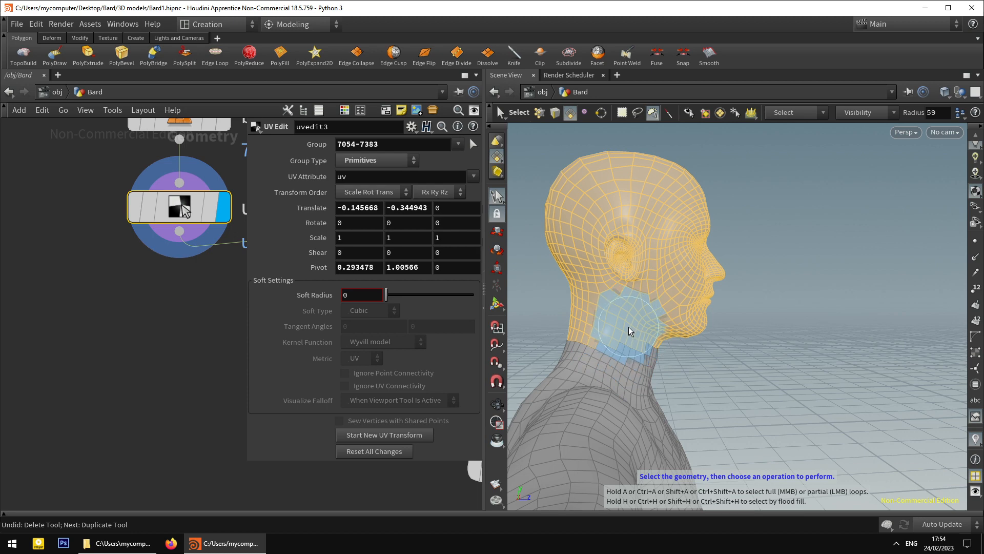
pyautogui.scroll(-8, 629, 331)
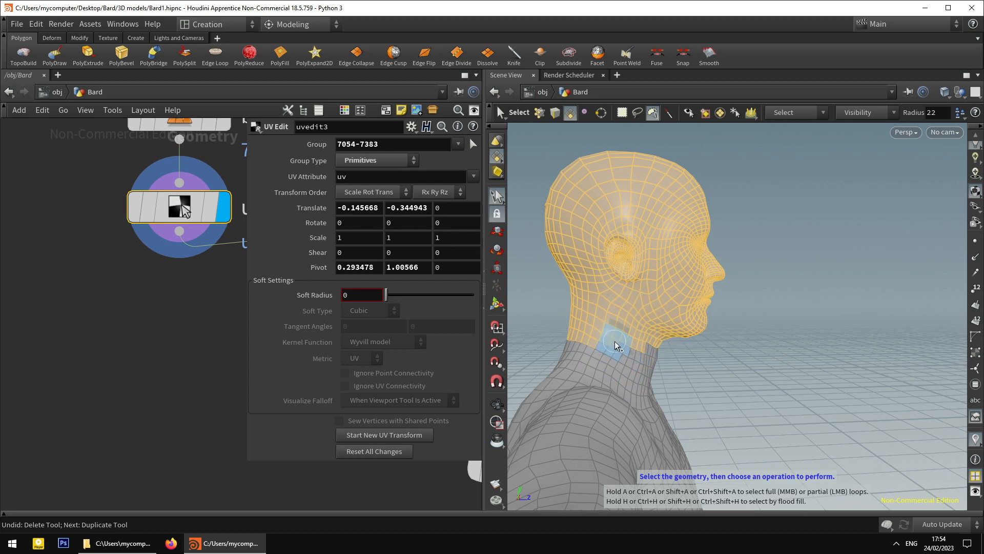
pyautogui.moveTo(616, 346)
pyautogui.mouseDown()
pyautogui.moveTo(660, 357)
pyautogui.moveTo(622, 325)
pyautogui.moveTo(631, 329)
pyautogui.moveTo(603, 358)
pyautogui.moveTo(621, 380)
pyautogui.moveTo(667, 387)
pyautogui.mouseUp()
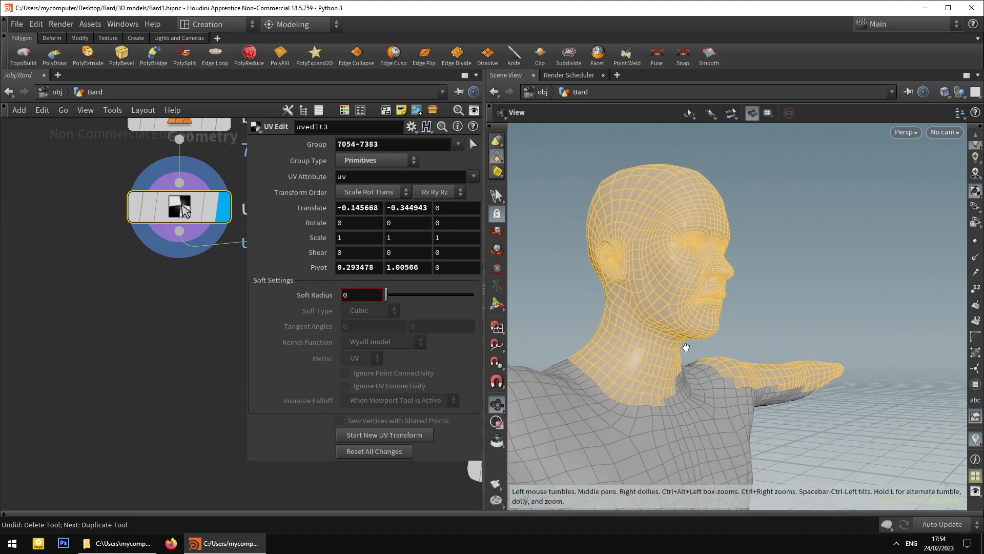
# Inspect the head and neck selection from behind and clear it.
pyautogui.moveTo(685, 345)
pyautogui.keyDown('alt'); pyautogui.mouseDown()
pyautogui.moveTo(631, 365)
pyautogui.moveTo(646, 396)
pyautogui.mouseUp(); pyautogui.keyUp('alt')
pyautogui.moveTo(647, 396)
pyautogui.keyDown('alt'); pyautogui.mouseDown(button='middle')
pyautogui.moveTo(617, 351)
pyautogui.moveTo(609, 369)
pyautogui.moveTo(635, 346)
pyautogui.mouseUp(button='middle'); pyautogui.keyUp('alt')
pyautogui.keyDown('alt'); pyautogui.scroll(-3, 587, 349); pyautogui.keyUp('alt')
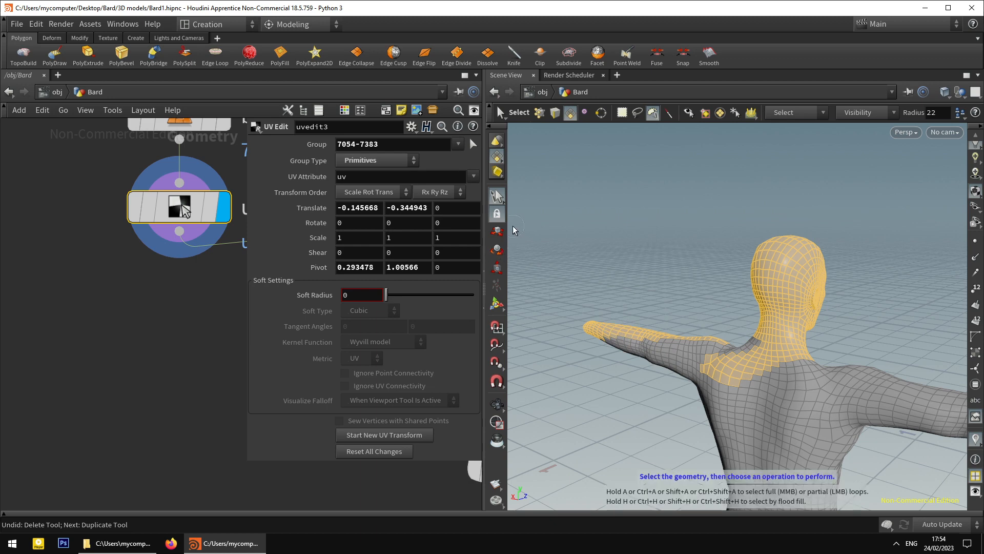
pyautogui.scroll(1, 697, 324)
pyautogui.click(551, 205)
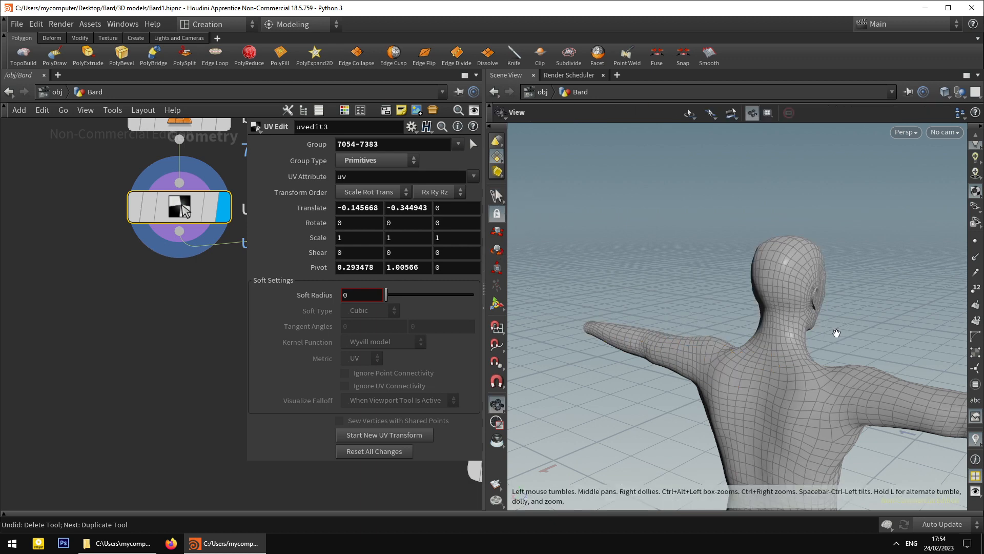
# Select the head and neck faces down to the collar line in the front view, brushing with a radius of 57.
pyautogui.keyDown('alt'); pyautogui.moveTo(835, 333); pyautogui.dragTo(780, 333); pyautogui.keyUp('alt')
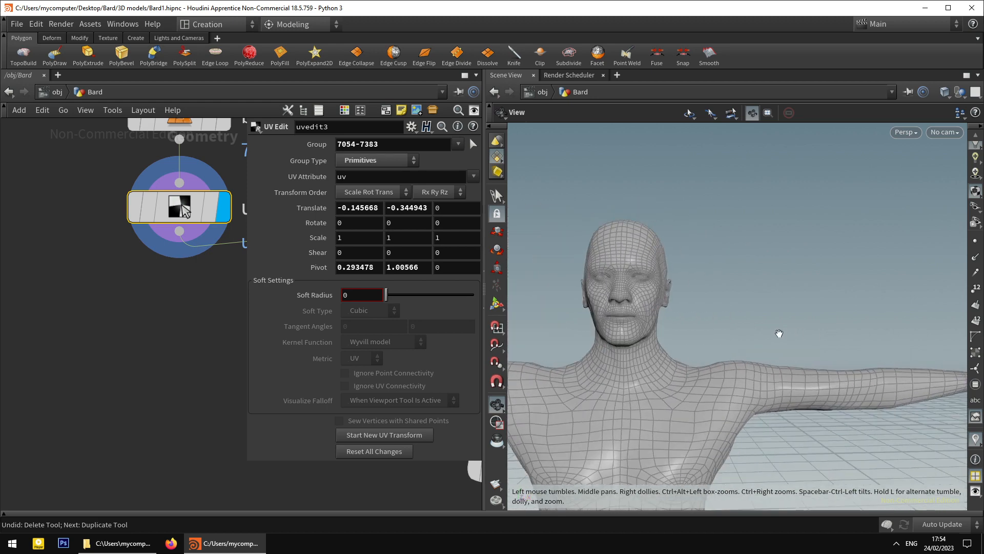
pyautogui.hotkey('space', '3')
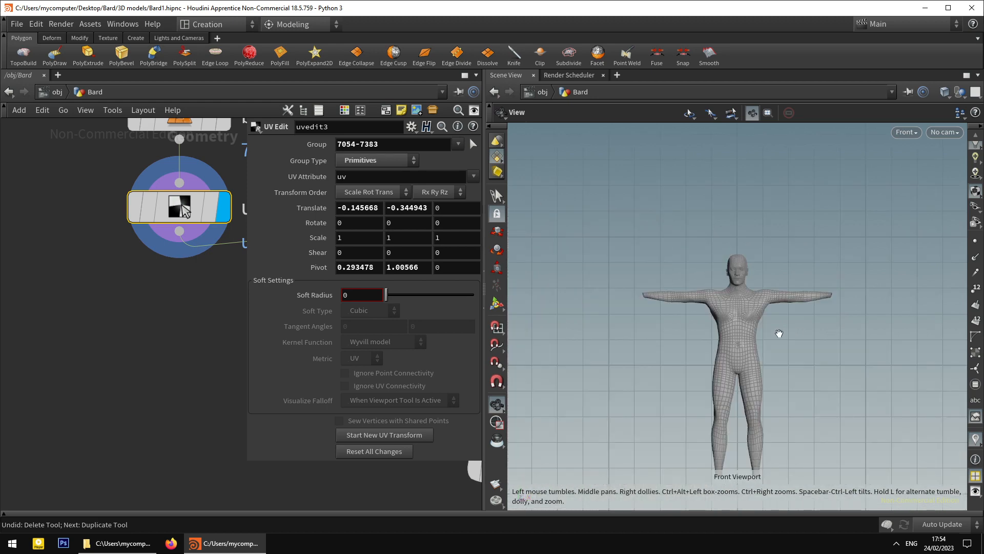
pyautogui.scroll(8, 780, 333)
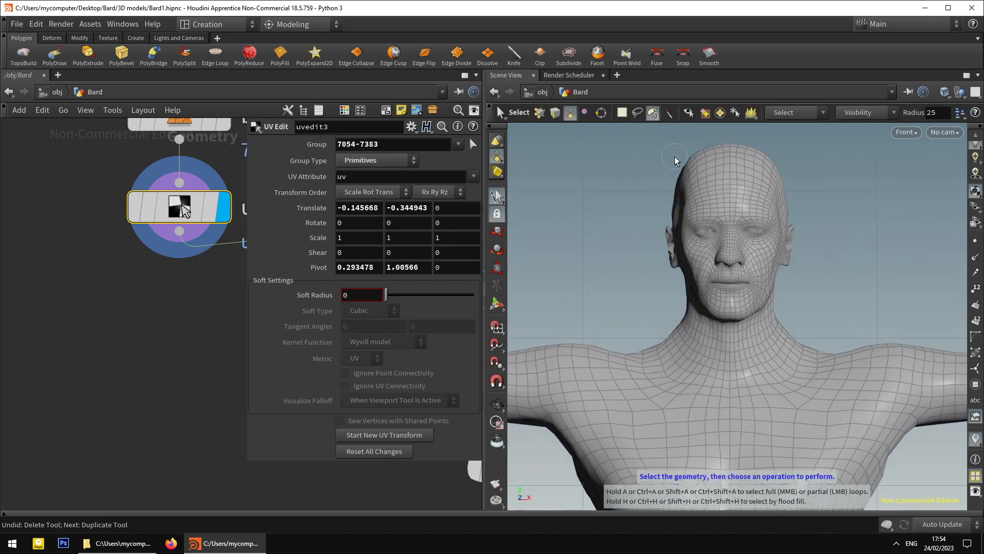
pyautogui.scroll(5, 666, 165)
pyautogui.moveTo(652, 168)
pyautogui.mouseDown()
pyautogui.moveTo(763, 185)
pyautogui.moveTo(707, 226)
pyautogui.moveTo(772, 259)
pyautogui.moveTo(731, 266)
pyautogui.moveTo(688, 295)
pyautogui.mouseUp()
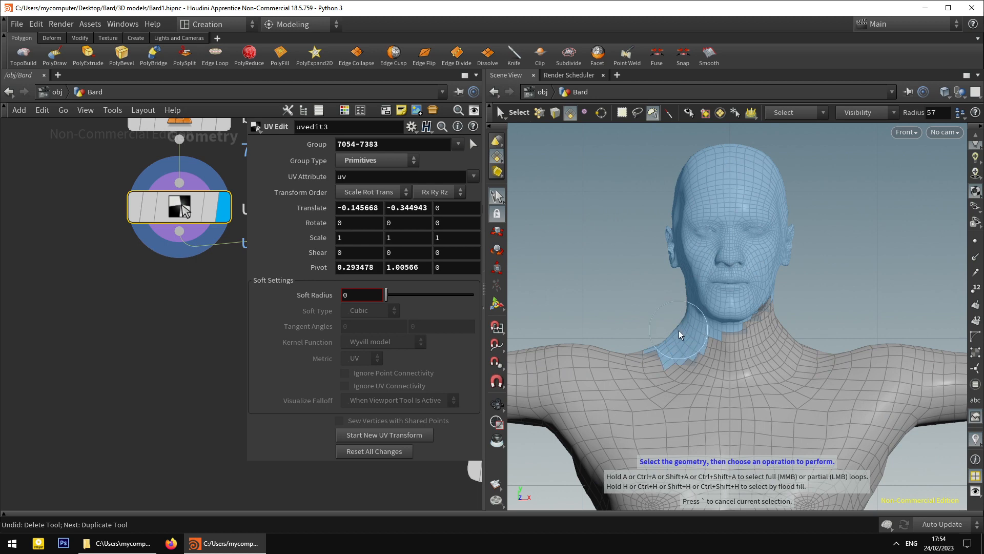
pyautogui.moveTo(689, 356)
pyautogui.mouseDown()
pyautogui.moveTo(724, 359)
pyautogui.moveTo(764, 332)
pyautogui.moveTo(755, 293)
pyautogui.mouseUp()
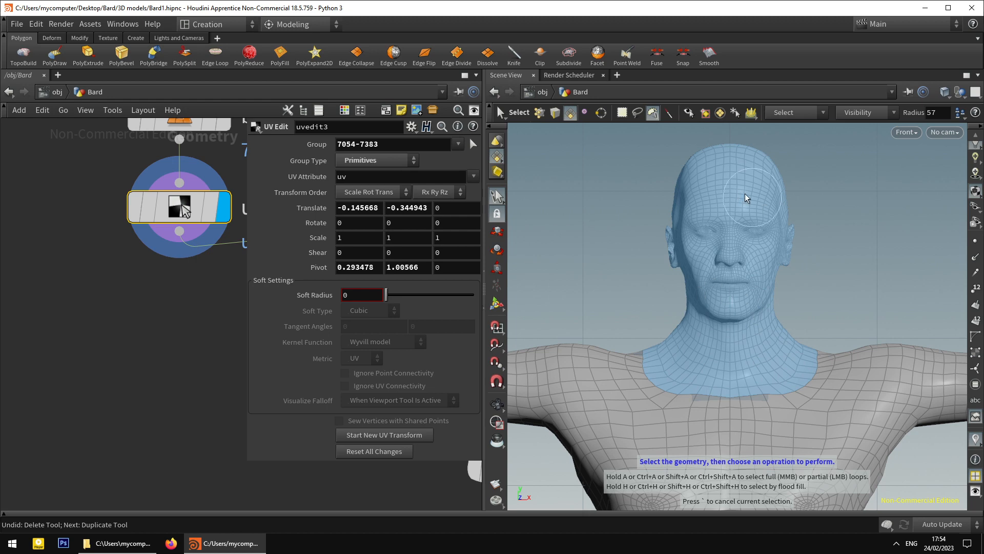
pyautogui.moveTo(746, 193); pyautogui.dragTo(837, 280)
pyautogui.press('Escape')
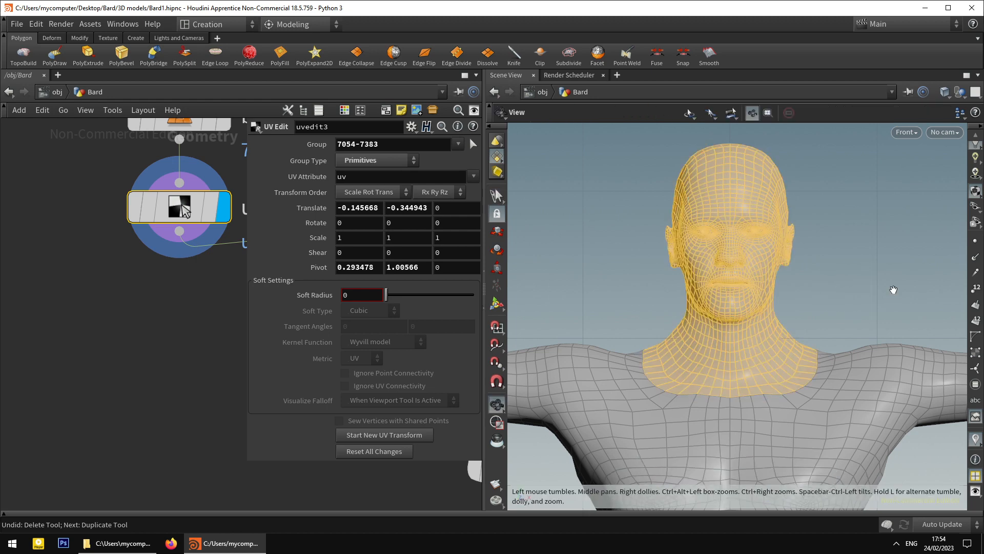
# Clean up the selection at the back of the neck, removing the jagged upper-back faces with a brush radius of 28.
pyautogui.hotkey('space', '1')
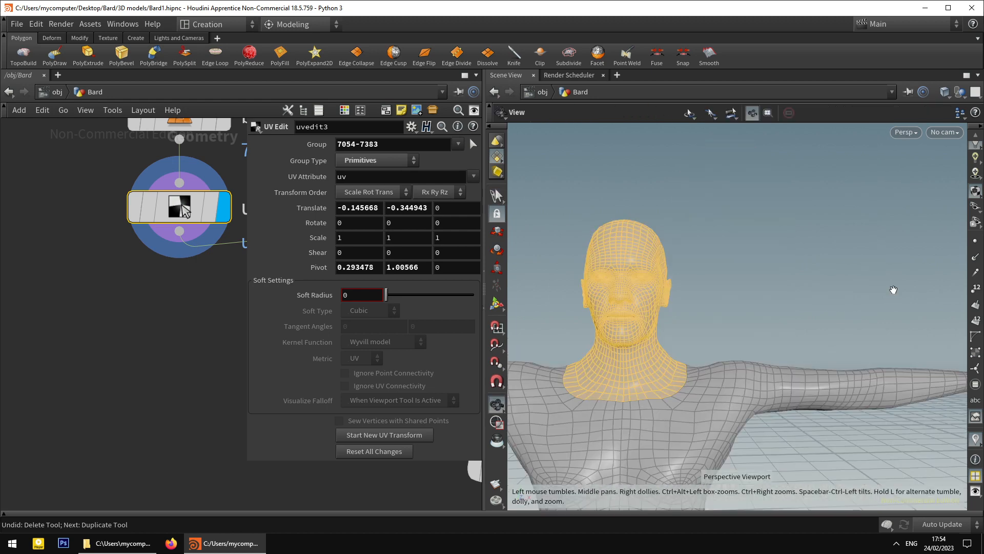
pyautogui.moveTo(766, 349); pyautogui.dragTo(857, 379)
pyautogui.scroll(3, 716, 365)
pyautogui.press('s')
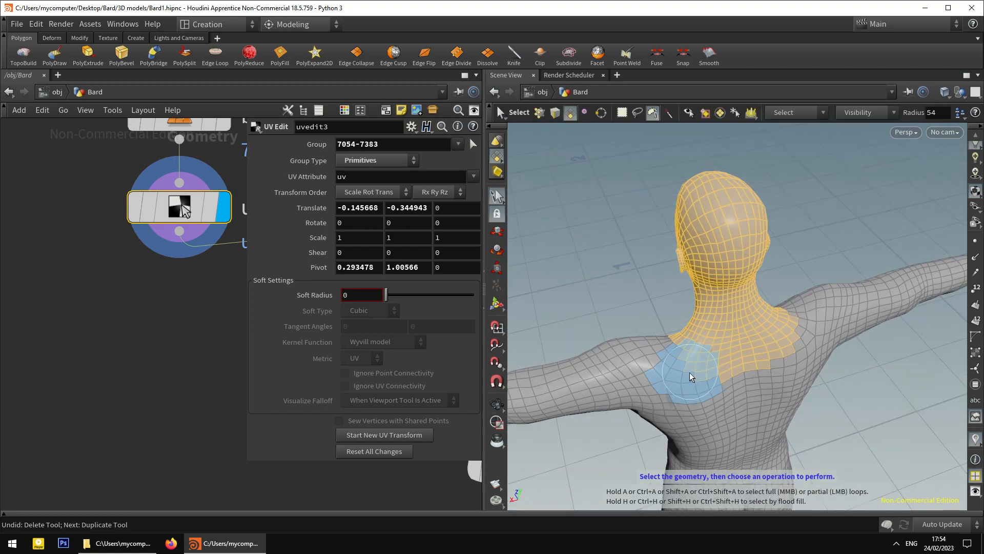
pyautogui.scroll(-3, 688, 382)
pyautogui.scroll(-2, 740, 380)
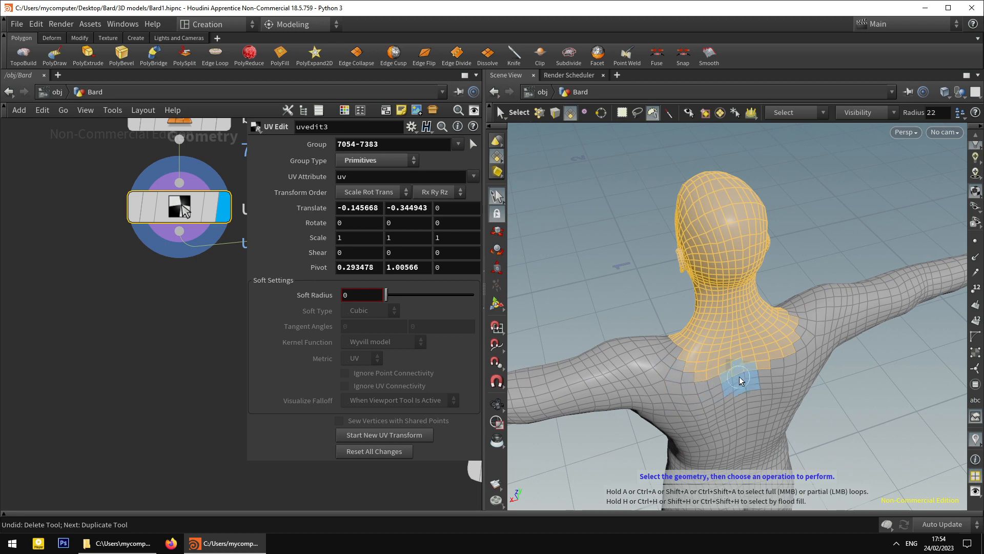
pyautogui.scroll(4, 735, 381)
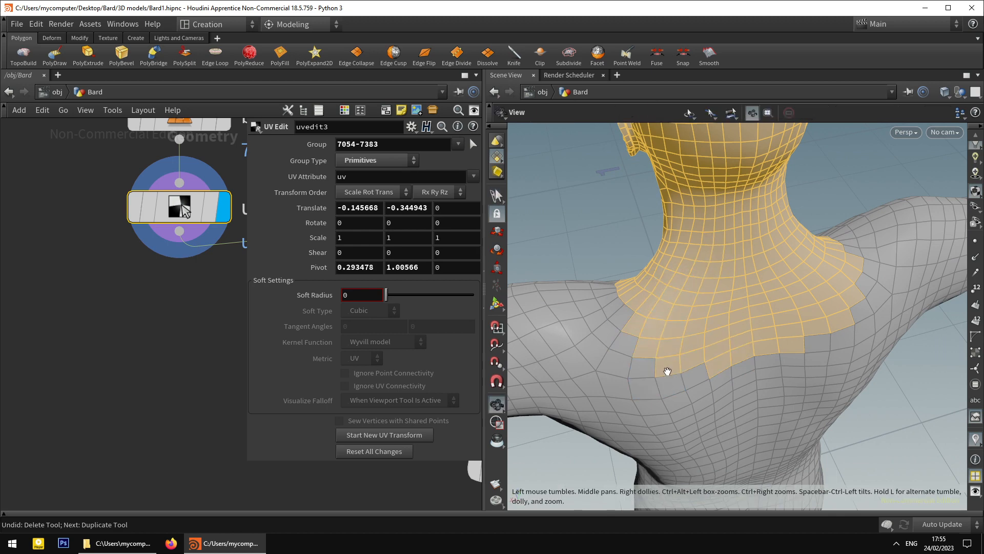
pyautogui.keyDown('alt'); pyautogui.moveTo(667, 371); pyautogui.dragTo(660, 369); pyautogui.keyUp('alt')
pyautogui.moveTo(660, 369); pyautogui.dragTo(634, 362, button='middle')
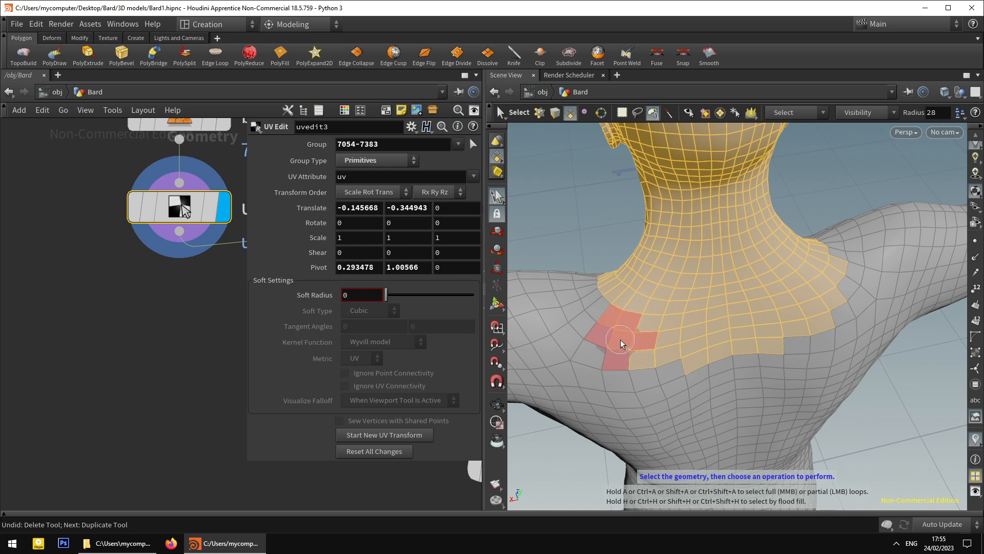
pyautogui.moveTo(618, 341)
pyautogui.keyDown('ctrl'); pyautogui.mouseDown()
pyautogui.moveTo(704, 345)
pyautogui.moveTo(692, 344)
pyautogui.moveTo(813, 311)
pyautogui.moveTo(852, 285)
pyautogui.mouseUp(); pyautogui.keyUp('ctrl')
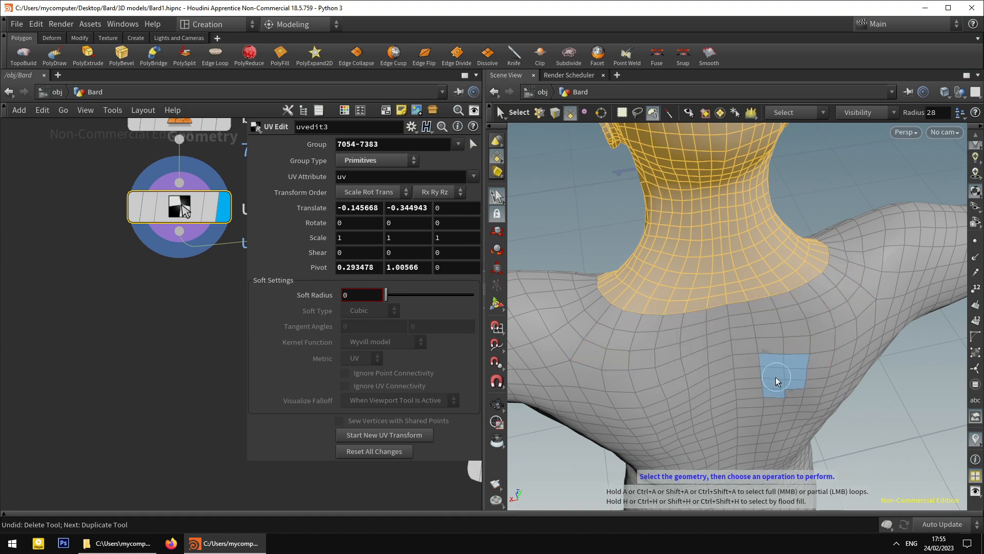
# Blast the head and neck selection with Delete Non Selected enabled, keeping only those faces.
pyautogui.moveTo(758, 371)
pyautogui.keyDown('alt'); pyautogui.mouseDown()
pyautogui.moveTo(630, 349)
pyautogui.moveTo(655, 352)
pyautogui.moveTo(539, 365)
pyautogui.moveTo(687, 363)
pyautogui.moveTo(711, 358)
pyautogui.moveTo(666, 354)
pyautogui.moveTo(795, 334)
pyautogui.mouseUp(); pyautogui.keyUp('alt')
pyautogui.scroll(-3, 653, 359)
pyautogui.scroll(-3, 653, 361)
pyautogui.scroll(3, 711, 359)
pyautogui.press('s')
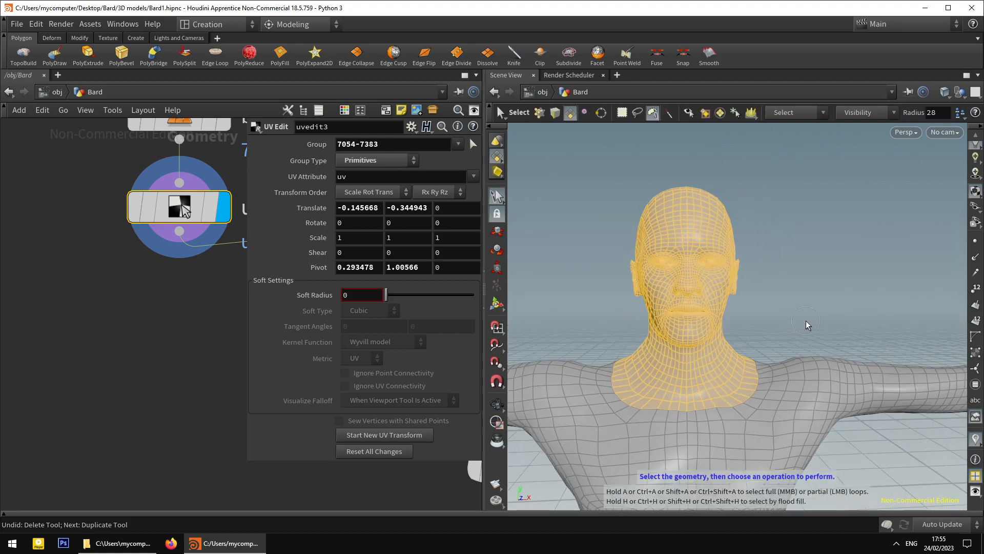
pyautogui.press('Delete')
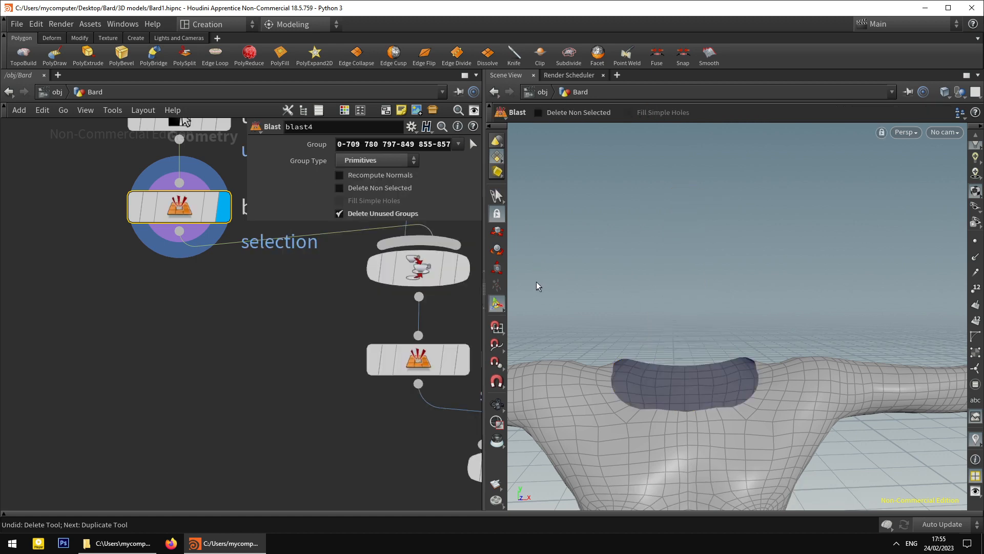
pyautogui.click(340, 188)
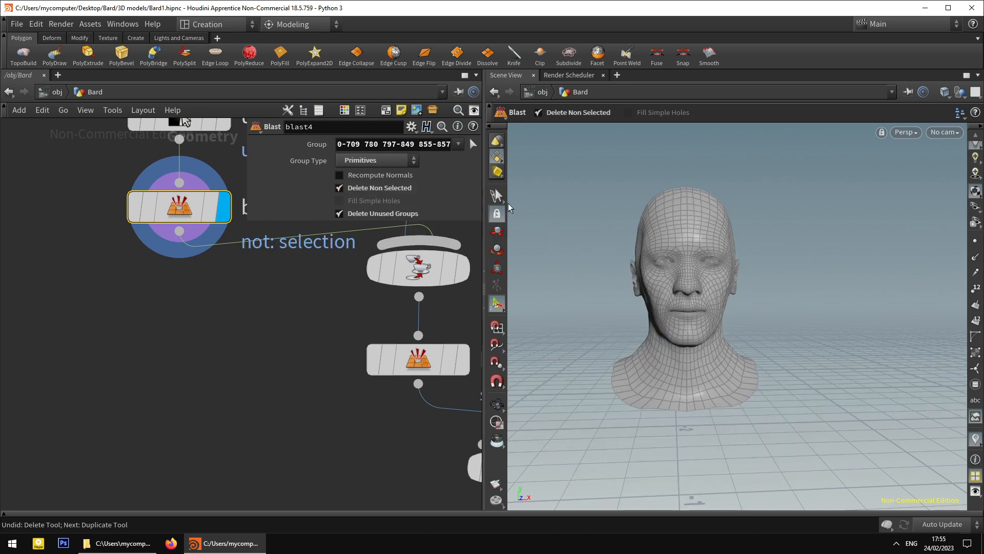
# Inspect the isolated head from the side and its islands in the UV view.
pyautogui.click(501, 200)
pyautogui.keyDown('alt'); pyautogui.scroll(3, 594, 219); pyautogui.keyUp('alt')
pyautogui.keyDown('alt'); pyautogui.moveTo(593, 219); pyautogui.dragTo(699, 257); pyautogui.keyUp('alt')
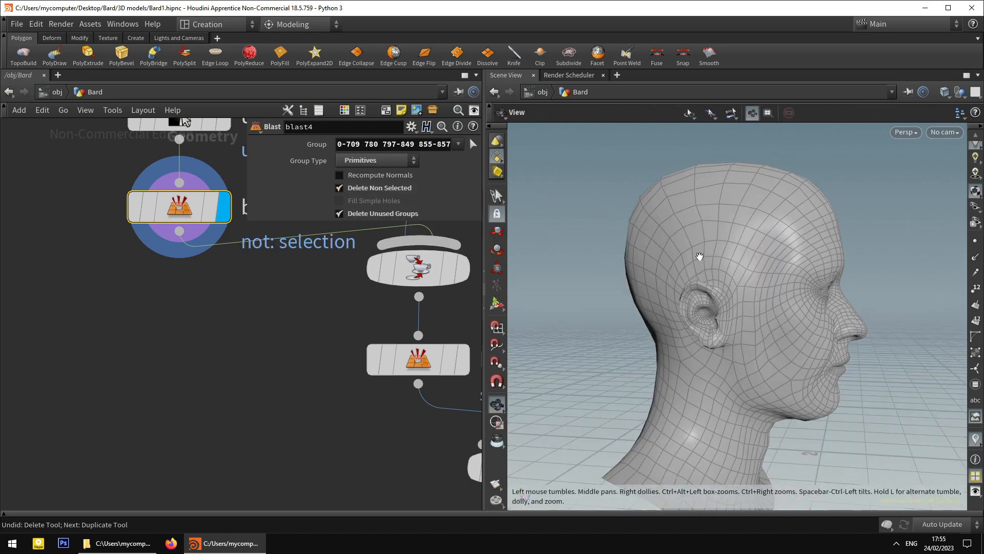
pyautogui.hotkey('space', '5')
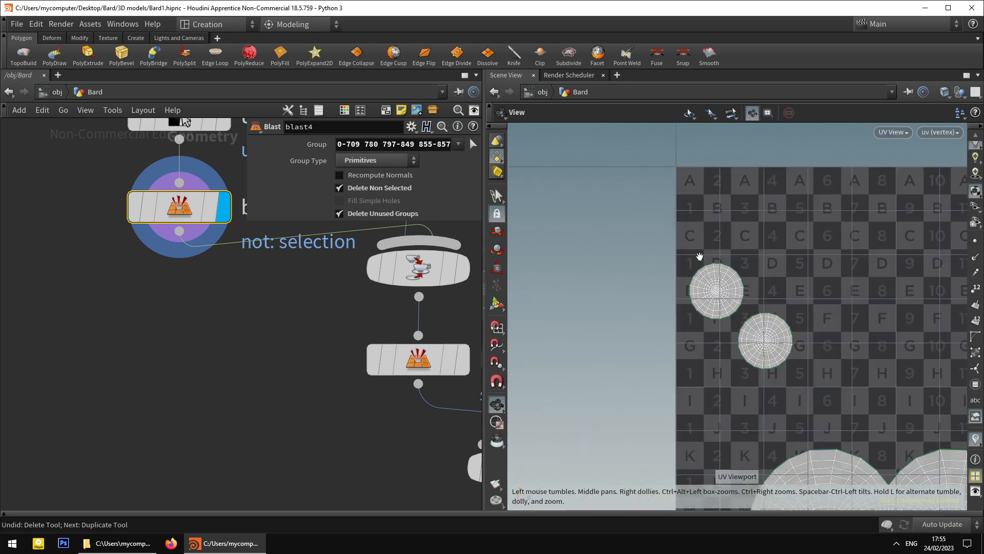
pyautogui.scroll(-4, 779, 289)
pyautogui.moveTo(813, 321); pyautogui.dragTo(653, 262, button='middle')
pyautogui.scroll(3, 742, 259)
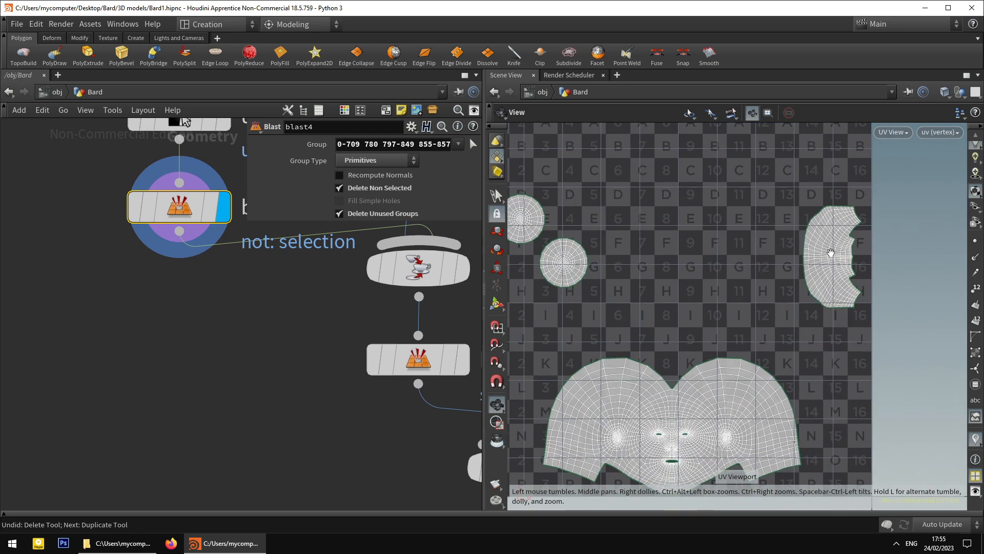
# Switch the selection mode to Box Picking and view the head's complete UV layout.
pyautogui.click(494, 198)
pyautogui.rightClick(493, 197)
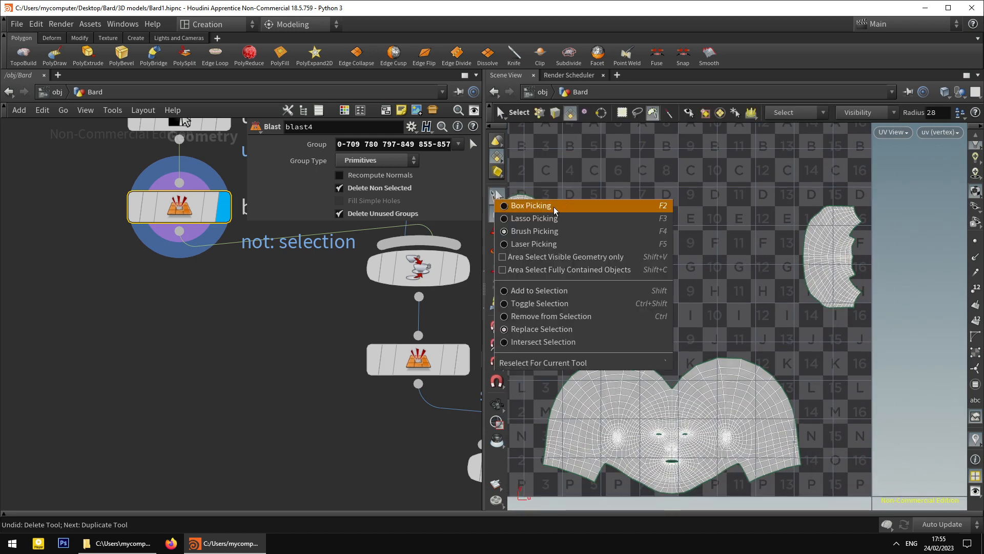
pyautogui.click(554, 208)
pyautogui.press('space')
pyautogui.scroll(4, 827, 284)
pyautogui.scroll(-6, 754, 290)
pyautogui.moveTo(754, 290); pyautogui.dragTo(780, 257, button='middle')
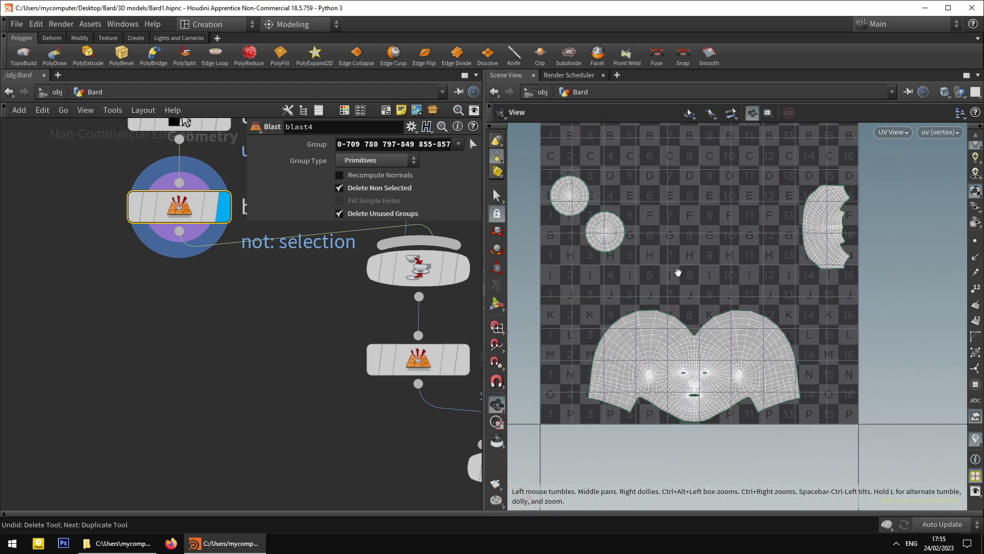
# Examine the isolated head's ears, eyes, face and scalp from several angles in the perspective view.
pyautogui.hotkey('space', '1')
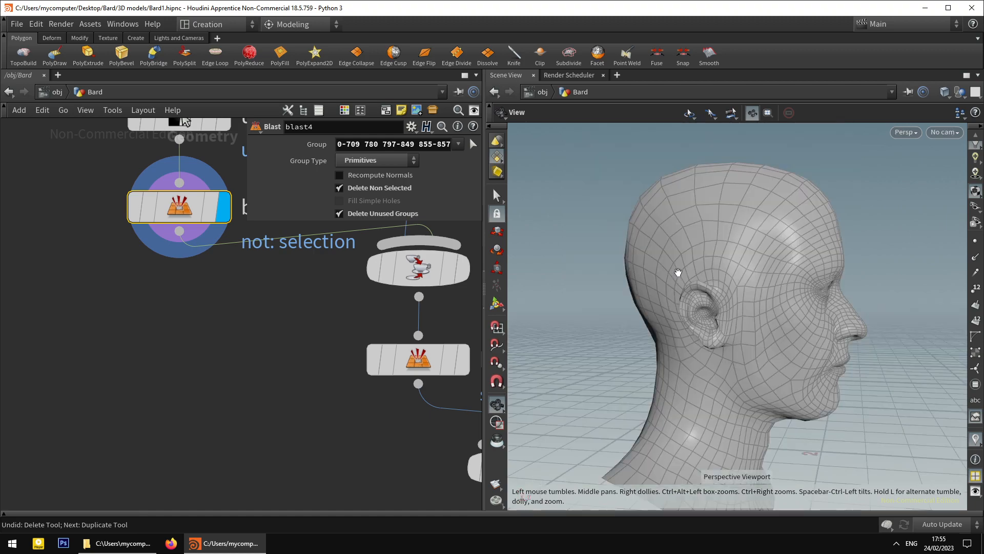
pyautogui.moveTo(671, 269); pyautogui.dragTo(721, 310)
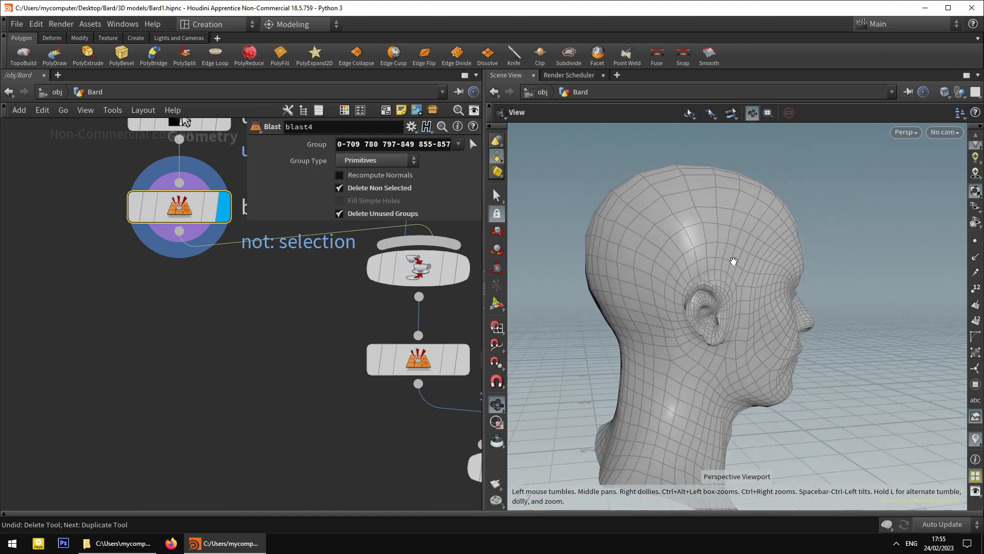
pyautogui.moveTo(733, 262); pyautogui.dragTo(674, 259)
pyautogui.moveTo(675, 259); pyautogui.dragTo(680, 294, button='middle')
pyautogui.moveTo(680, 294); pyautogui.dragTo(661, 319)
pyautogui.moveTo(661, 319); pyautogui.dragTo(755, 301, button='right')
pyautogui.moveTo(756, 301); pyautogui.dragTo(727, 312)
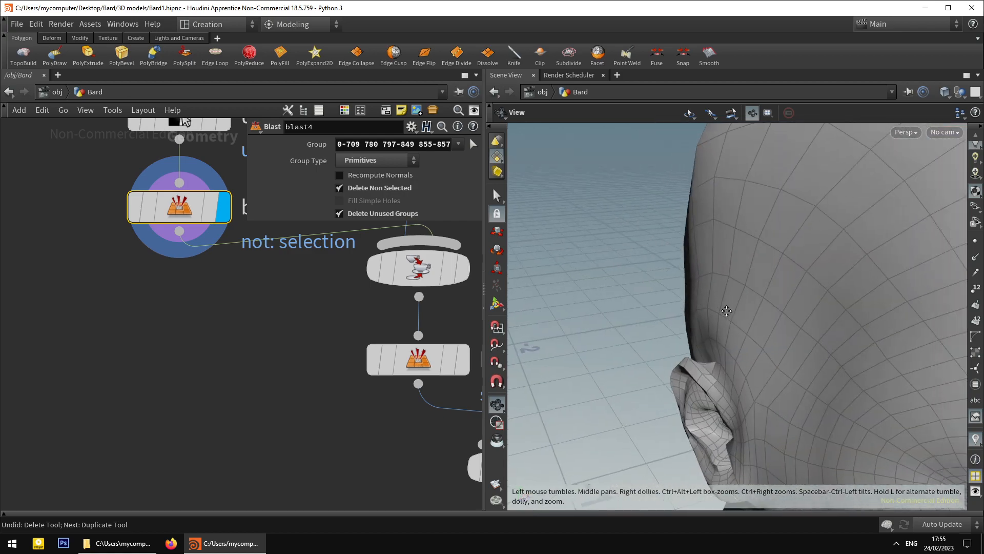
pyautogui.moveTo(728, 313); pyautogui.dragTo(644, 328, button='right')
pyautogui.moveTo(644, 327); pyautogui.dragTo(598, 306)
pyautogui.moveTo(598, 305); pyautogui.dragTo(700, 306, button='right')
pyautogui.moveTo(701, 306); pyautogui.dragTo(608, 282)
pyautogui.moveTo(870, 336); pyautogui.dragTo(767, 317)
pyautogui.moveTo(767, 316); pyautogui.dragTo(671, 273, button='middle')
pyautogui.moveTo(820, 431); pyautogui.dragTo(915, 426)
pyautogui.moveTo(763, 394); pyautogui.dragTo(672, 386)
pyautogui.moveTo(672, 387); pyautogui.dragTo(756, 416, button='right')
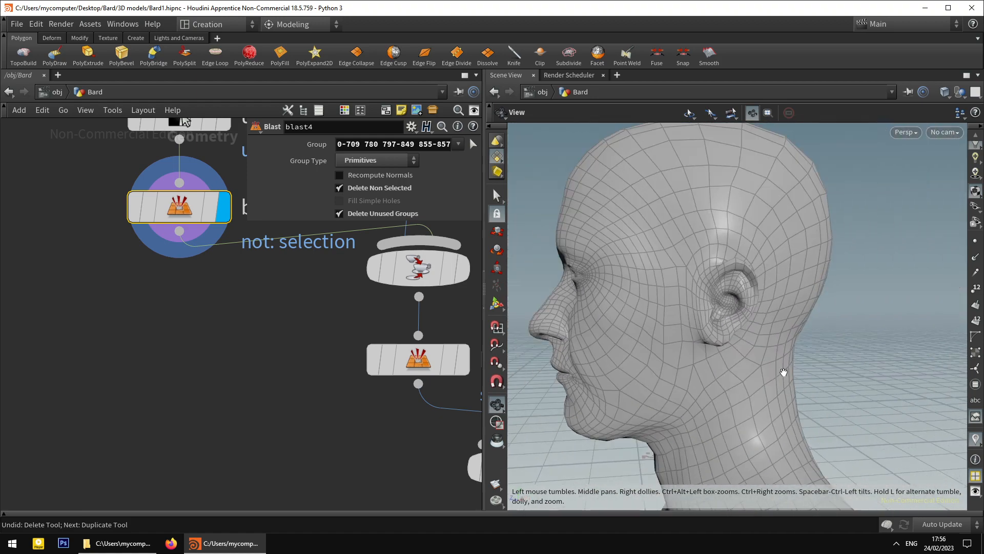
pyautogui.moveTo(652, 352); pyautogui.dragTo(841, 352)
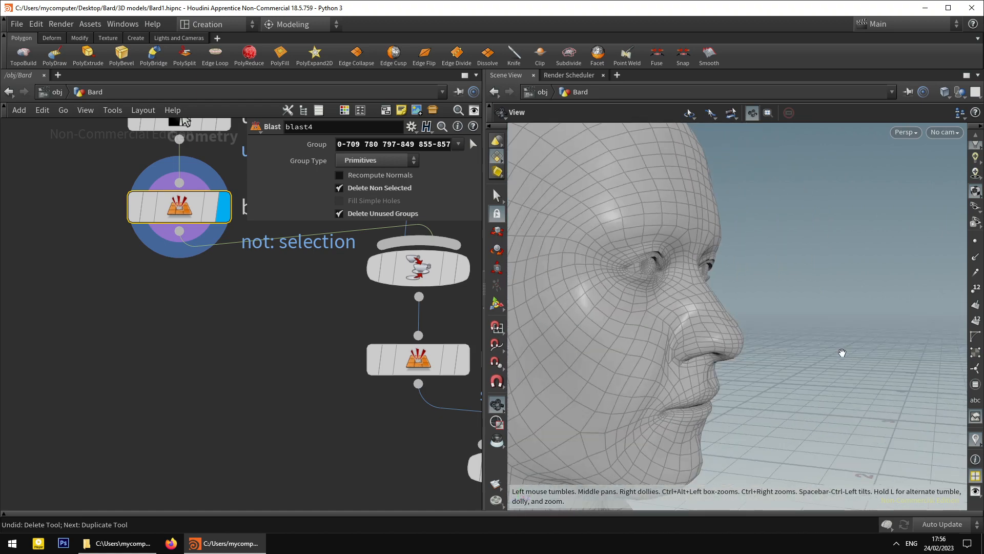
pyautogui.moveTo(729, 352); pyautogui.dragTo(691, 361)
pyautogui.moveTo(690, 361); pyautogui.dragTo(696, 404, button='middle')
pyautogui.moveTo(696, 404); pyautogui.dragTo(684, 401)
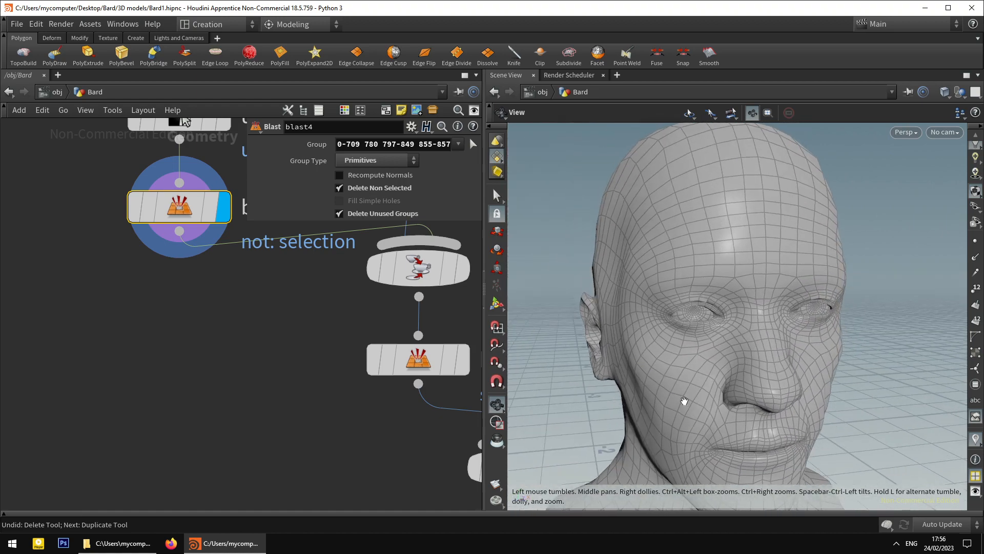
pyautogui.moveTo(678, 345); pyautogui.dragTo(663, 408, button='middle')
pyautogui.moveTo(663, 408); pyautogui.dragTo(728, 402)
pyautogui.press('s')
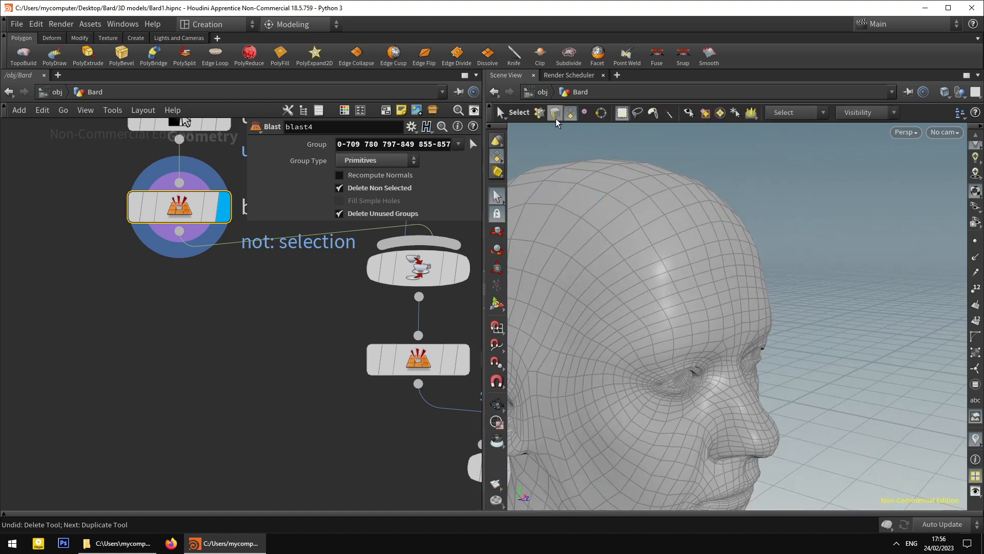
# Switch to File Explorer and open the first portrait reference image in the Bard project's Concept folder.
pyautogui.click(126, 544)
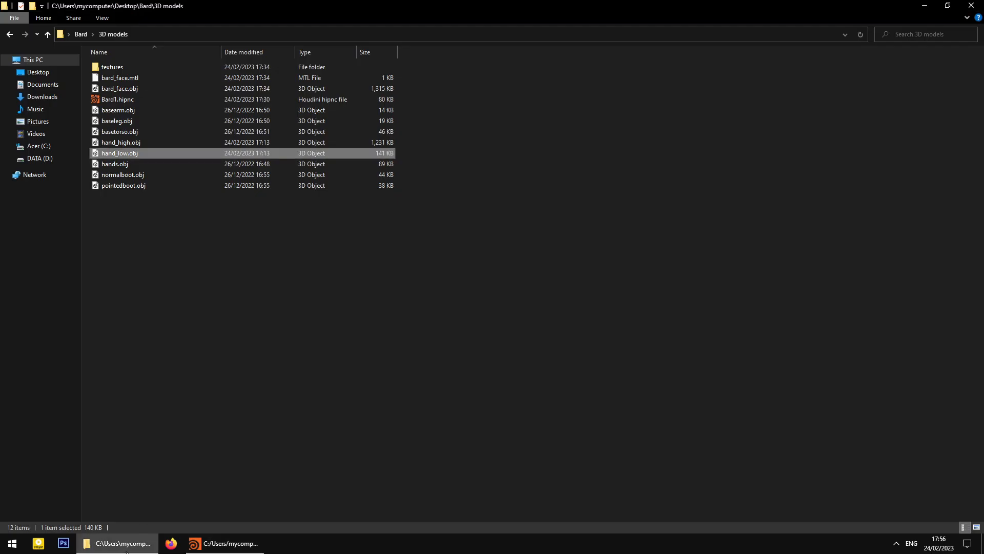
pyautogui.click(51, 36)
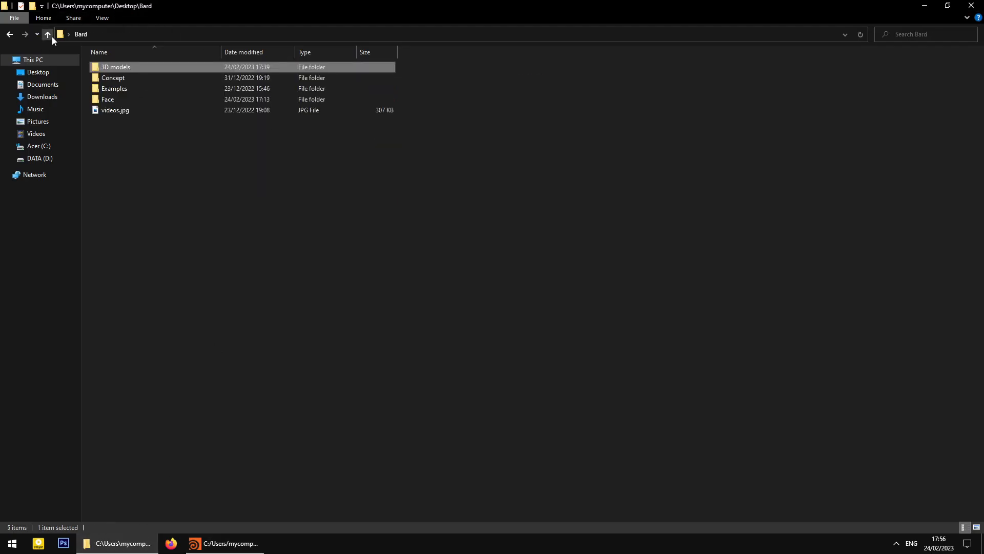
pyautogui.doubleClick(121, 79)
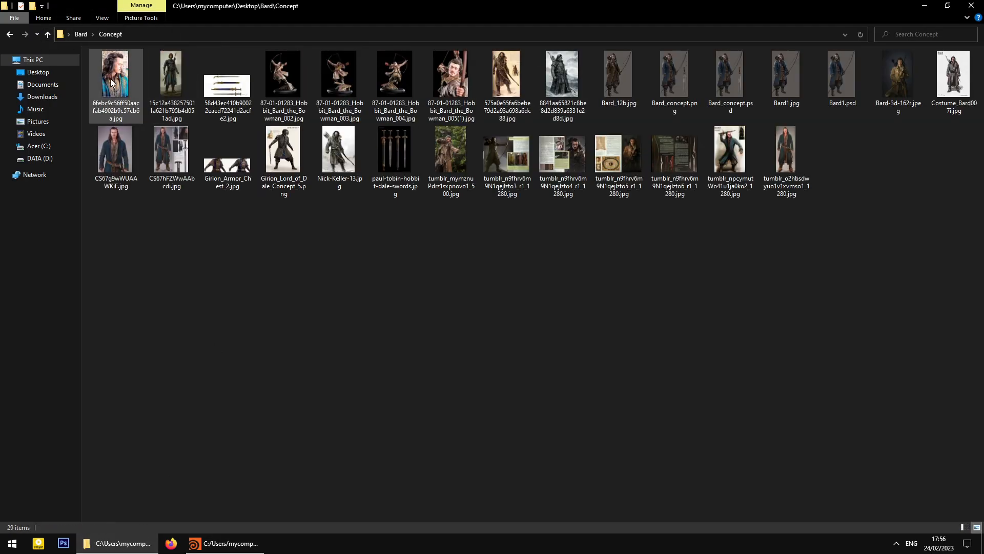
pyautogui.doubleClick(114, 82)
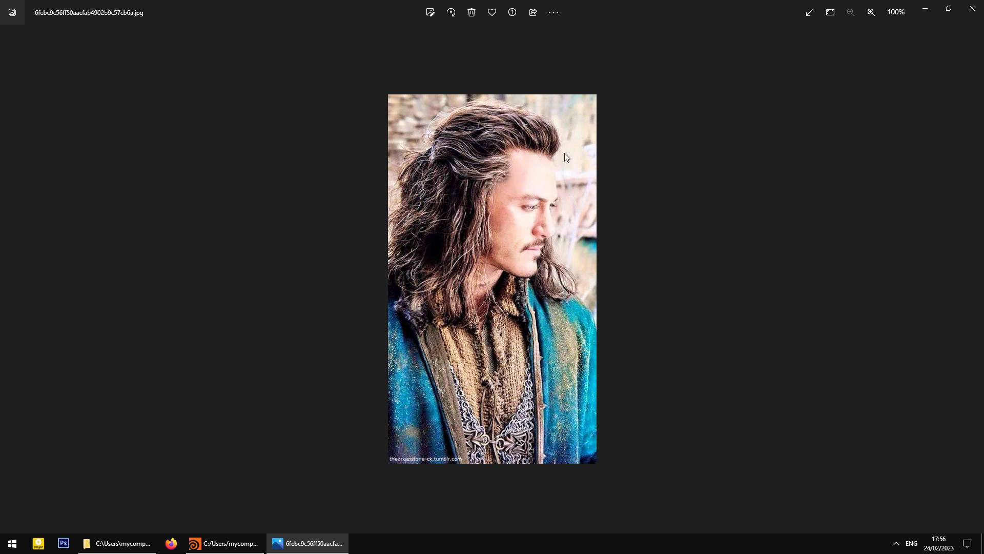
# Compare the portrait reference with the head model by switching between the photo viewer and Houdini.
pyautogui.click(218, 547)
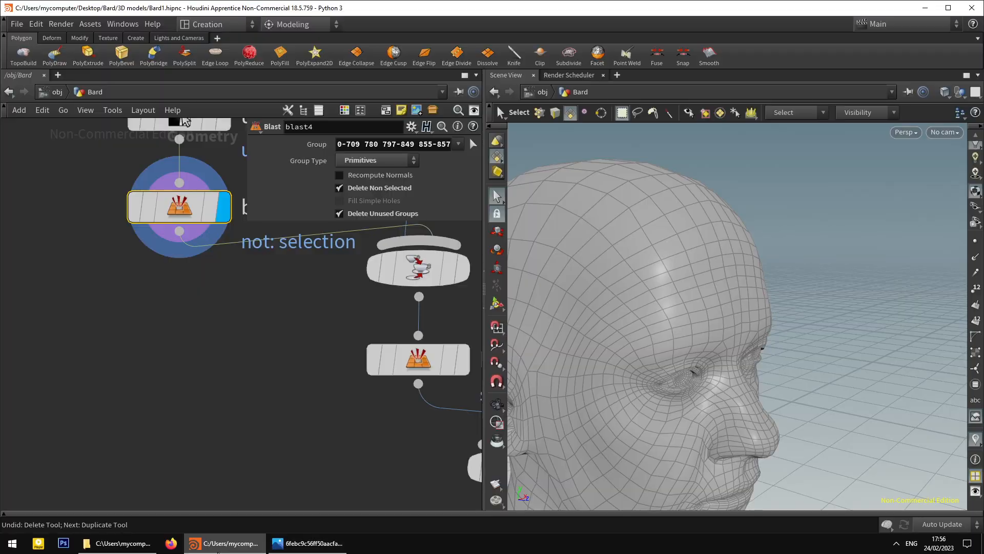
pyautogui.click(326, 547)
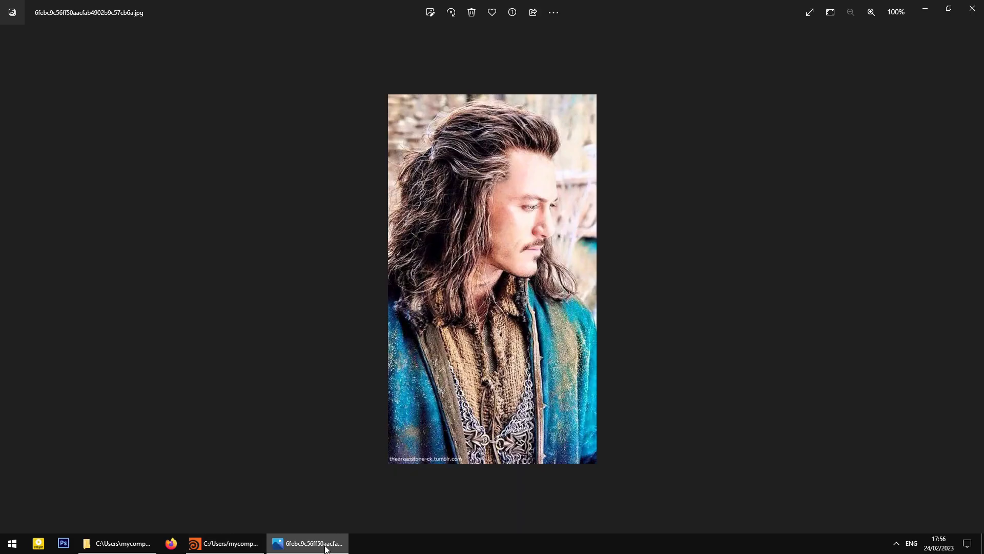
pyautogui.click(326, 546)
pyautogui.click(327, 547)
pyautogui.click(329, 545)
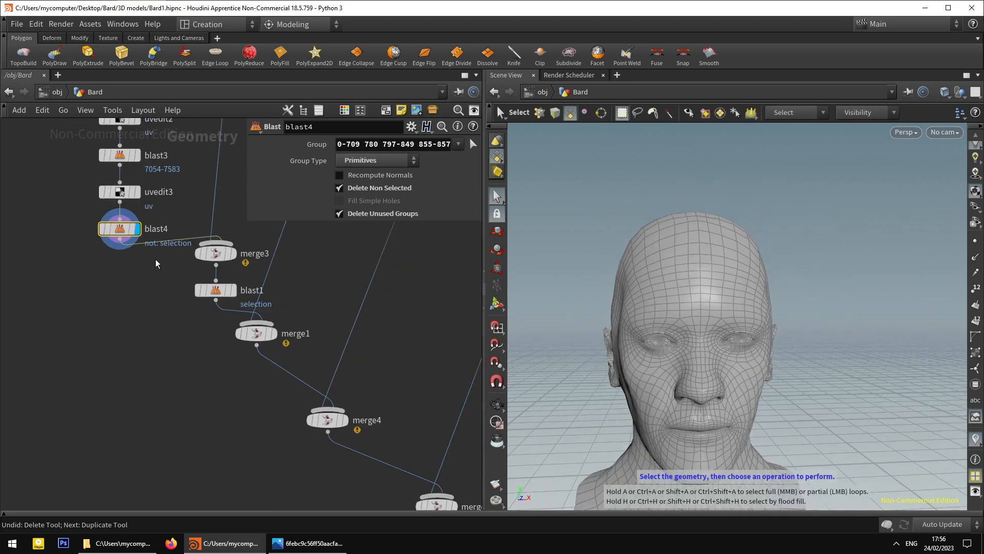
# Delete the visibility1 node between uvedit1 and copy1 in the head's node chain.
pyautogui.scroll(-4, 156, 259)
pyautogui.moveTo(343, 359); pyautogui.dragTo(293, 388, button='middle')
pyautogui.scroll(2, 279, 394)
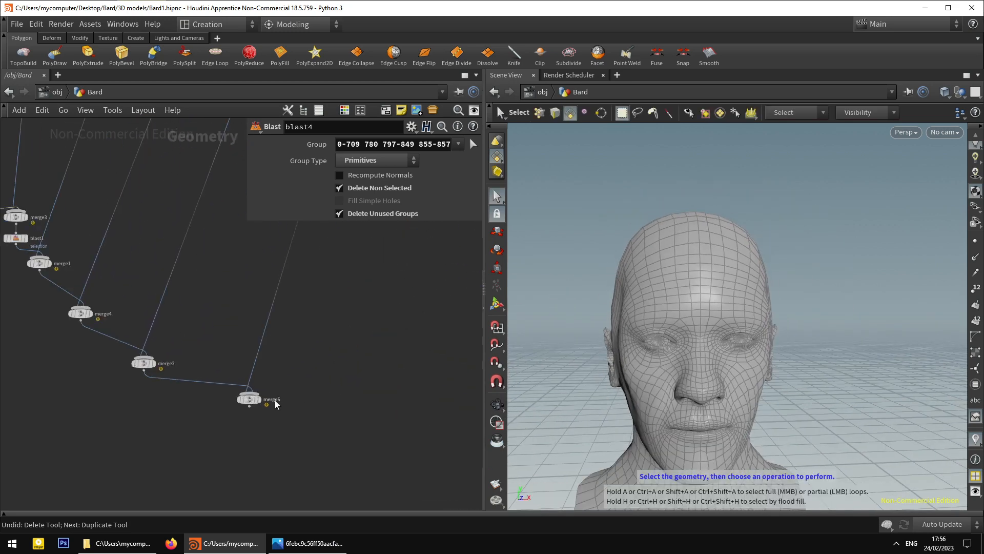
pyautogui.scroll(6, 41, 317)
pyautogui.click(107, 202)
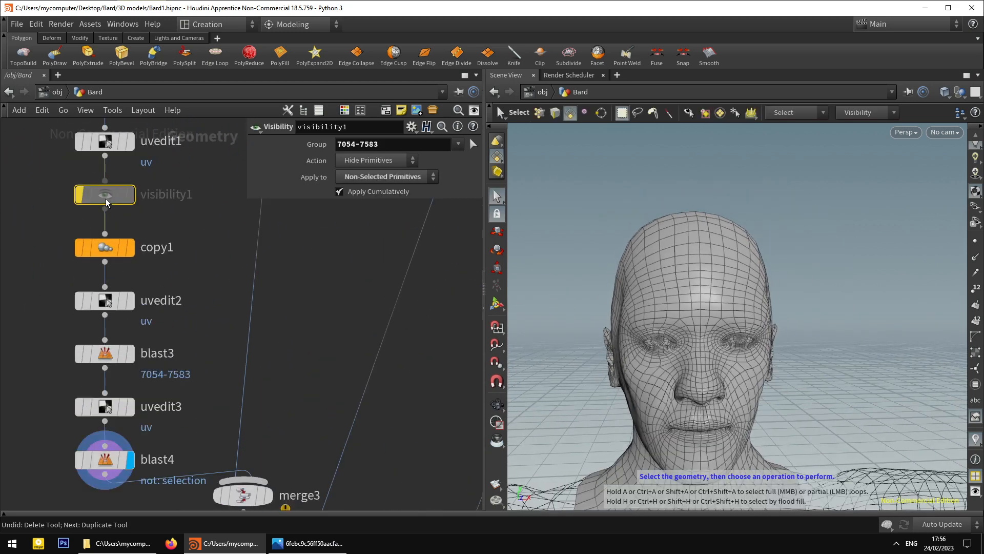
pyautogui.press('Delete')
# Select the final merge5 node and display its merged character geometry.
pyautogui.scroll(-5, 214, 281)
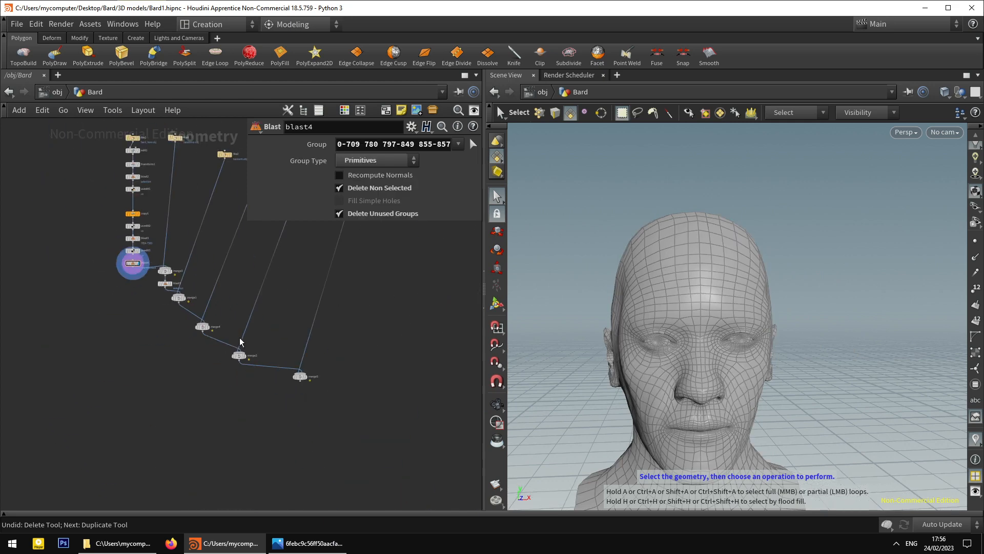
pyautogui.scroll(4, 310, 373)
pyautogui.click(281, 373)
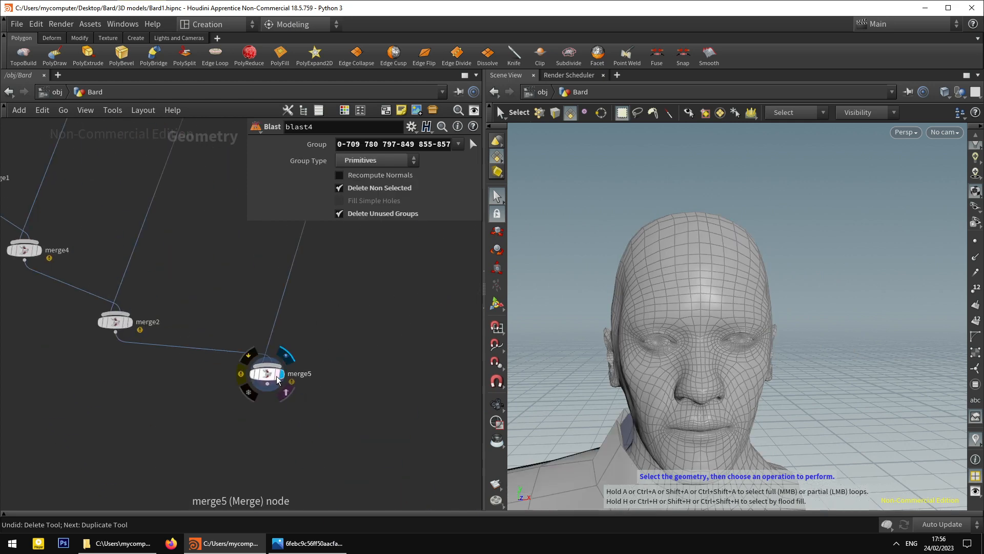
pyautogui.click(267, 373)
# Examine how the head, neck, coat collar, sleeve and hands fit together on the merged character from several angles.
pyautogui.scroll(-4, 748, 384)
pyautogui.keyDown('alt'); pyautogui.moveTo(747, 381); pyautogui.dragTo(727, 270, button='middle'); pyautogui.keyUp('alt')
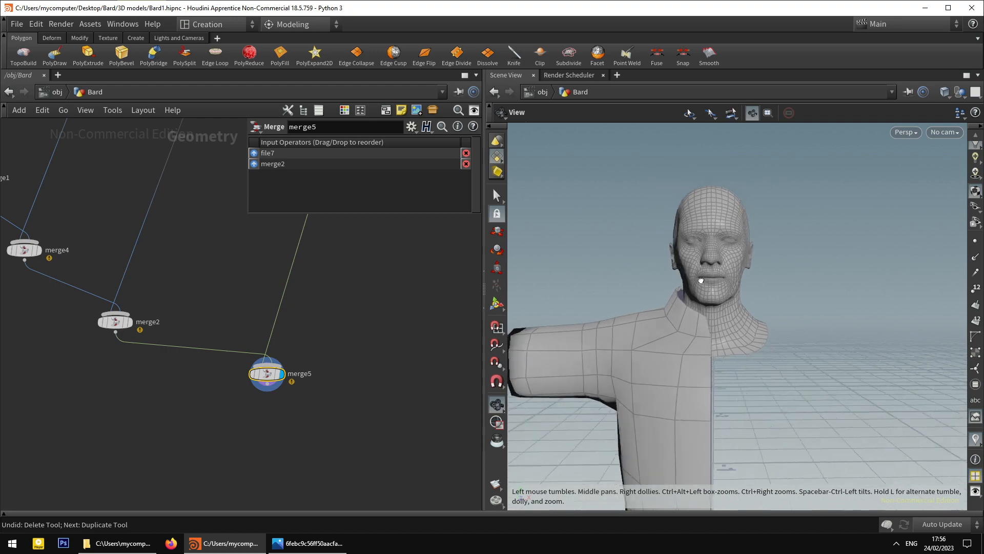
pyautogui.keyDown('alt'); pyautogui.moveTo(701, 282); pyautogui.dragTo(686, 333); pyautogui.keyUp('alt')
pyautogui.moveTo(687, 333); pyautogui.dragTo(653, 271, button='right')
pyautogui.moveTo(728, 464); pyautogui.dragTo(721, 465)
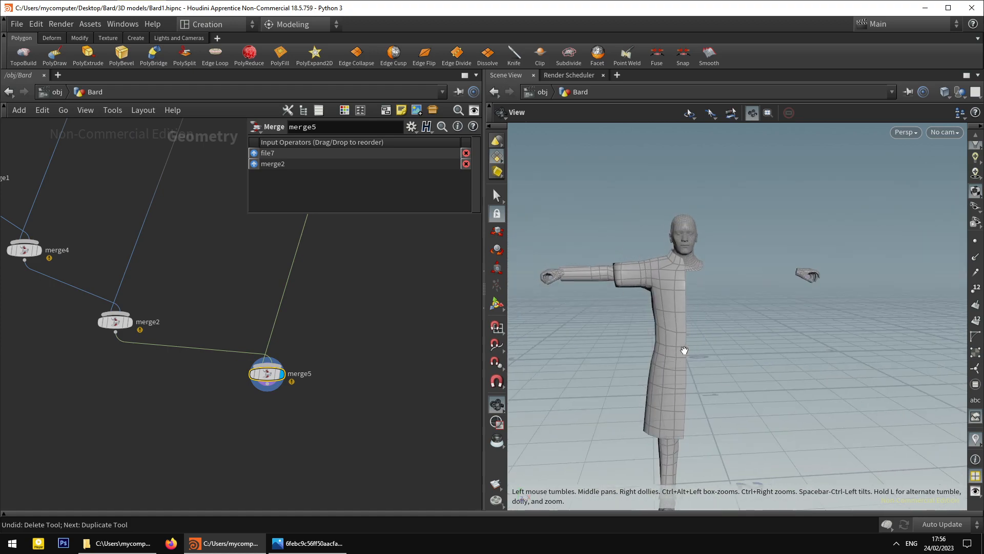
pyautogui.moveTo(653, 374); pyautogui.dragTo(647, 328)
pyautogui.moveTo(647, 328); pyautogui.dragTo(626, 332, button='right')
pyautogui.moveTo(626, 332); pyautogui.dragTo(663, 277)
pyautogui.moveTo(663, 278); pyautogui.dragTo(651, 336, button='middle')
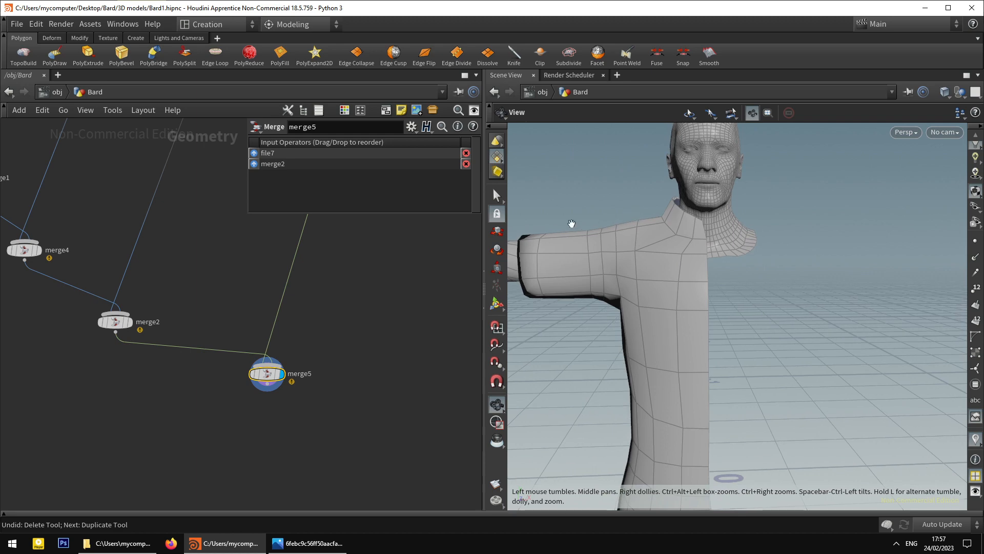
pyautogui.moveTo(633, 246); pyautogui.dragTo(688, 193)
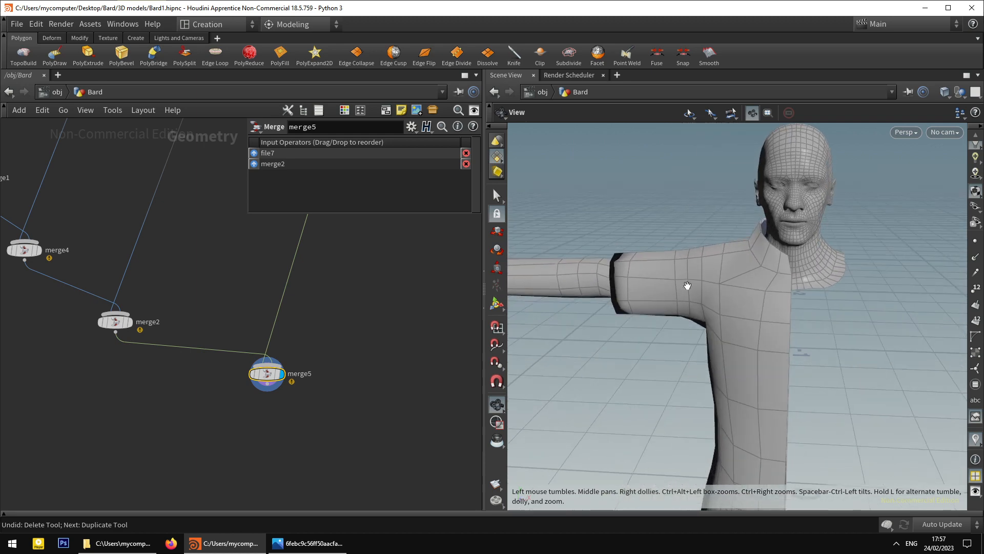
pyautogui.moveTo(688, 286); pyautogui.dragTo(686, 277)
pyautogui.press('s')
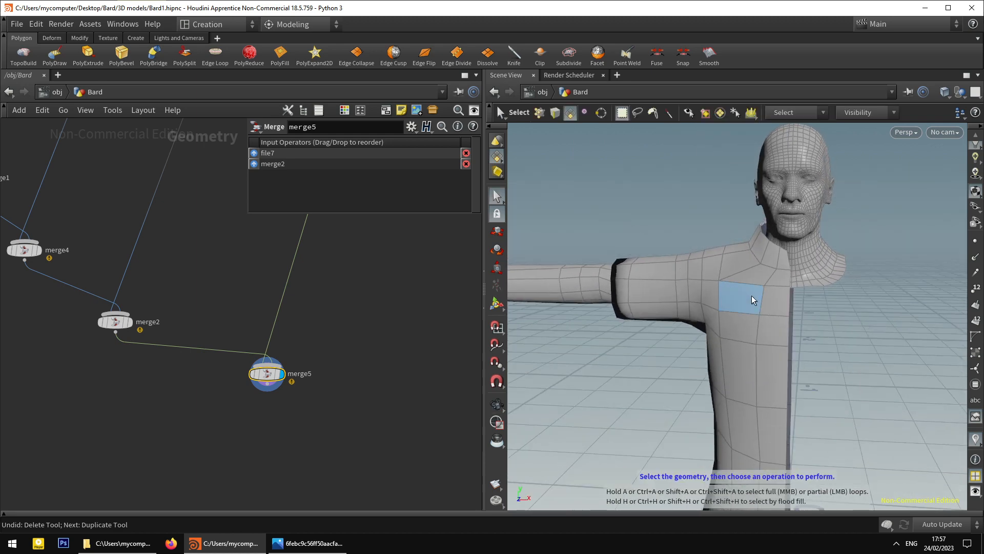
pyautogui.press('Escape')
pyautogui.moveTo(751, 295); pyautogui.dragTo(671, 254)
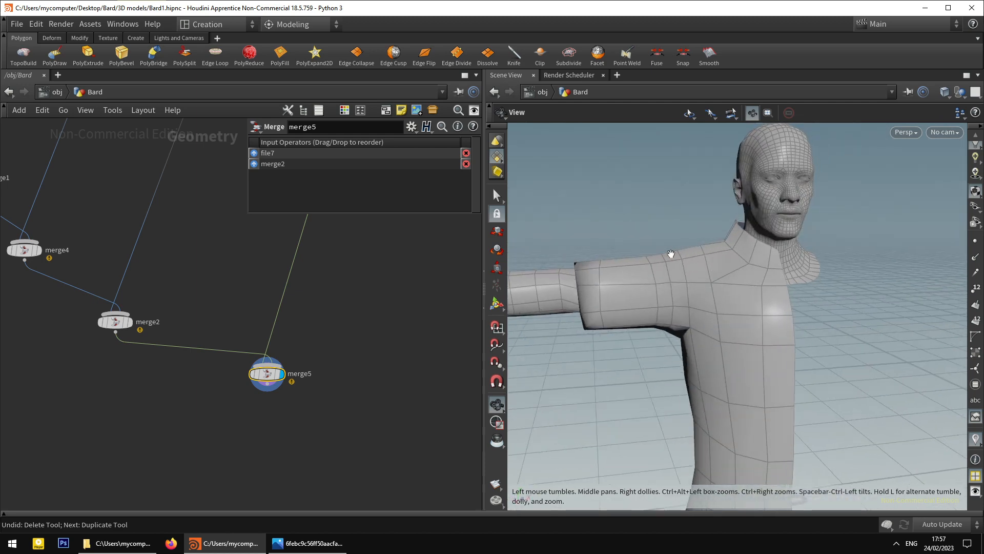
pyautogui.moveTo(826, 331); pyautogui.dragTo(865, 350)
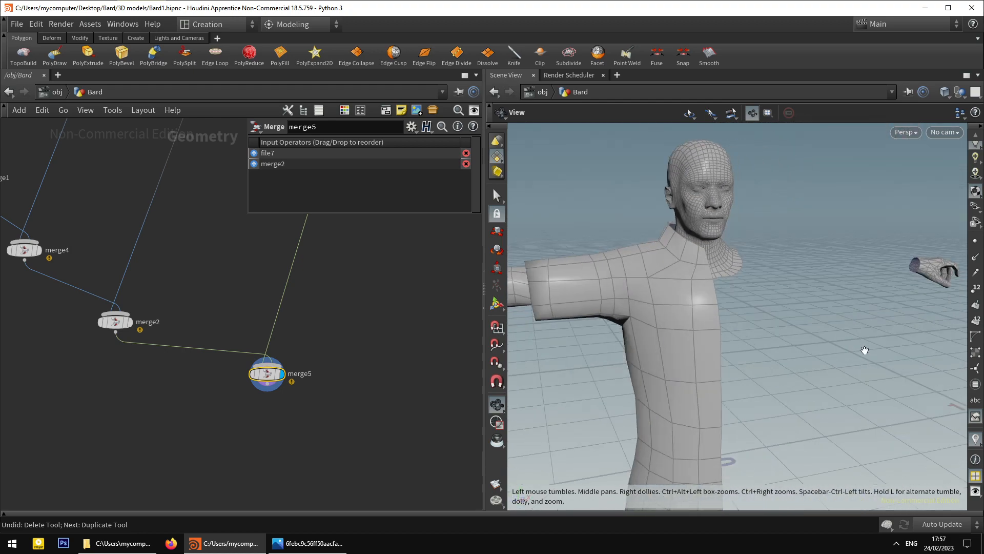
pyautogui.press('s')
pyautogui.press('Escape')
pyautogui.moveTo(677, 336); pyautogui.dragTo(707, 192)
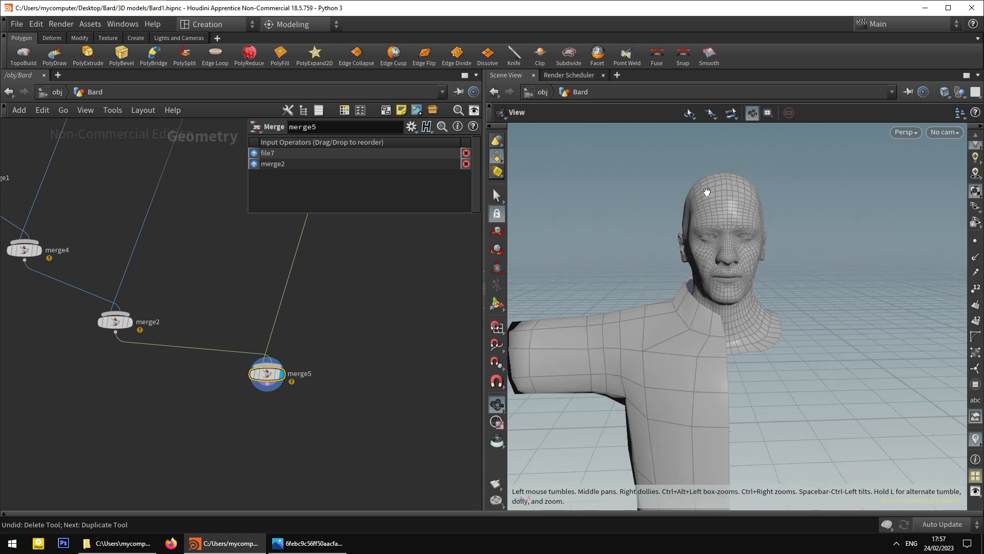
pyautogui.press('s')
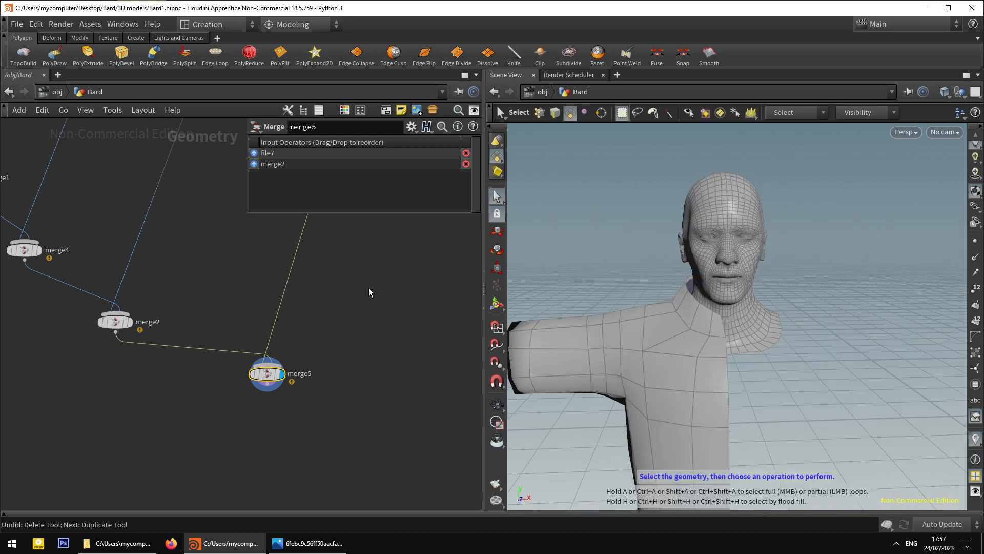
# Select and display the blast4 node to show only the isolated head and neck.
pyautogui.scroll(-5, 369, 290)
pyautogui.scroll(4, 117, 287)
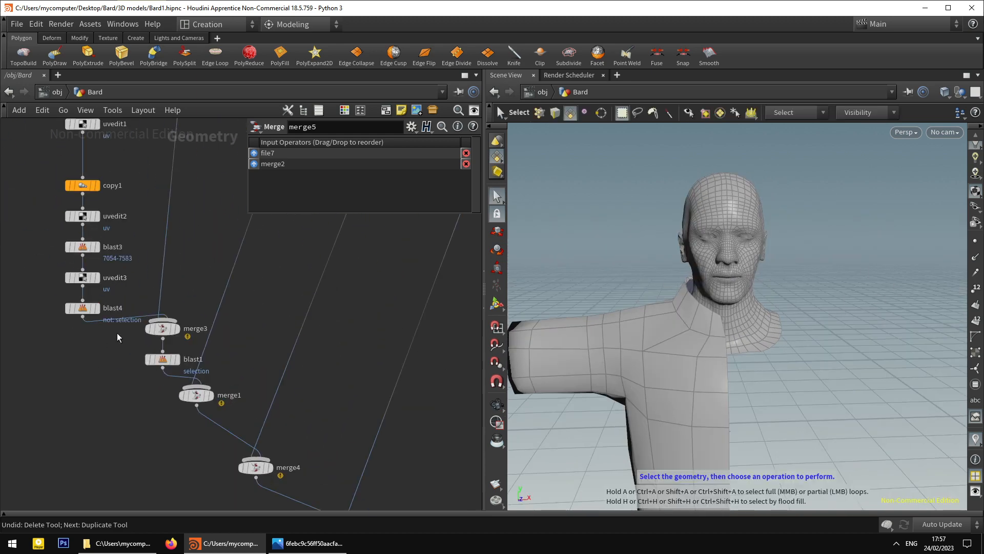
pyautogui.click(95, 308)
pyautogui.press('Escape')
pyautogui.scroll(5, 687, 267)
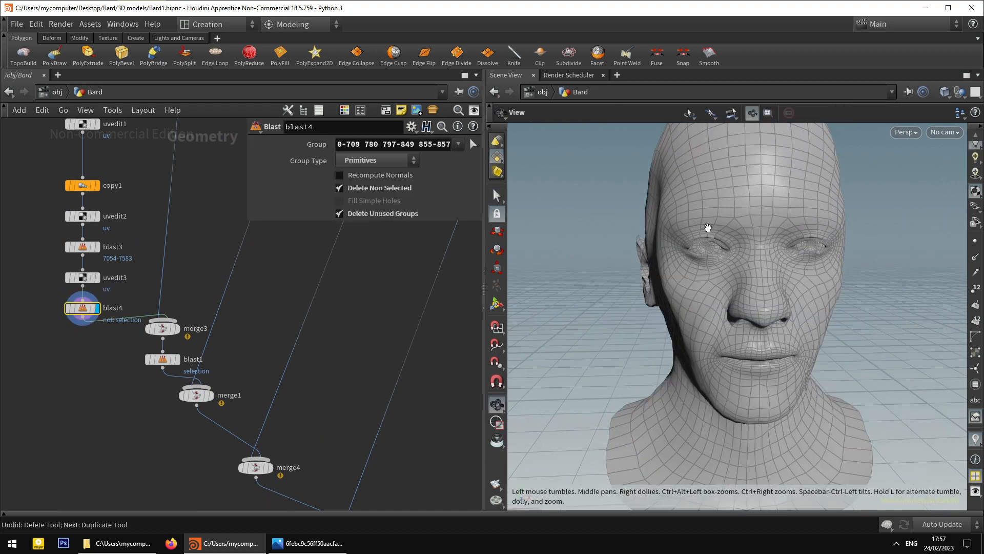
# Select a short strip of four adjacent polygons across the head's upper forehead.
pyautogui.moveTo(694, 279); pyautogui.dragTo(754, 204)
pyautogui.press('s')
pyautogui.click(724, 220)
pyautogui.press('Escape')
pyautogui.press('s')
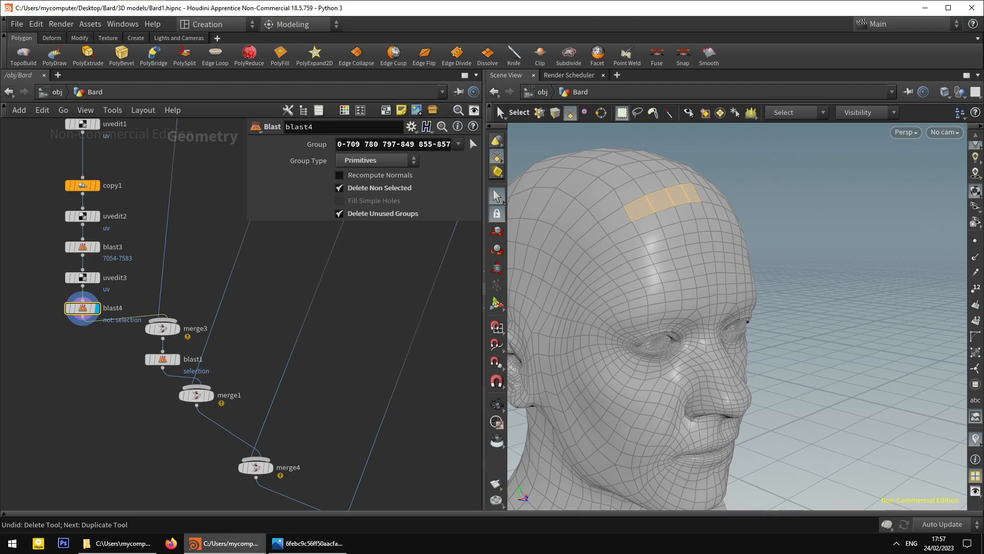
# Compare the head's forehead and scalp area with the portrait reference in the photo viewer.
pyautogui.click(303, 549)
pyautogui.click(304, 551)
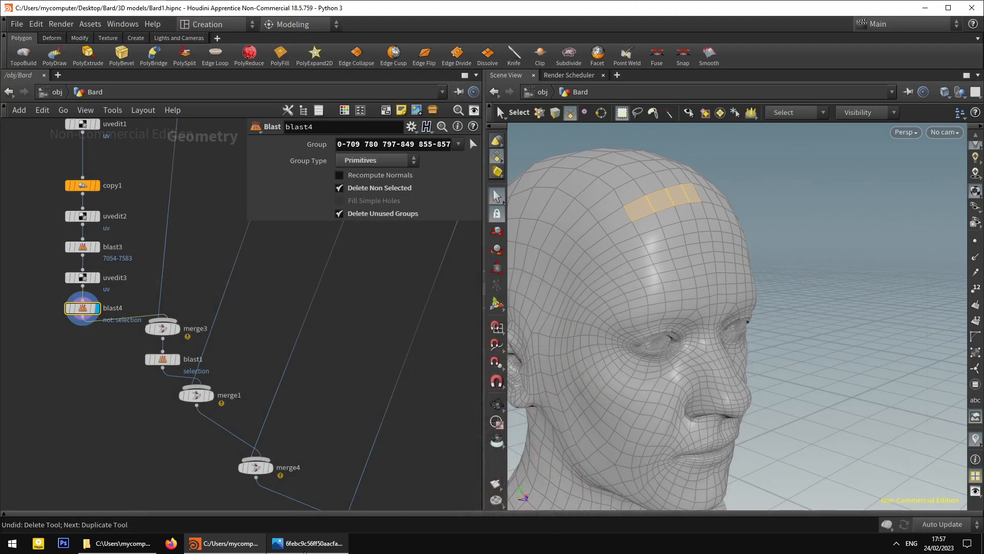
pyautogui.click(304, 550)
pyautogui.click(304, 547)
pyautogui.press('Escape')
pyautogui.moveTo(597, 351); pyautogui.dragTo(662, 307)
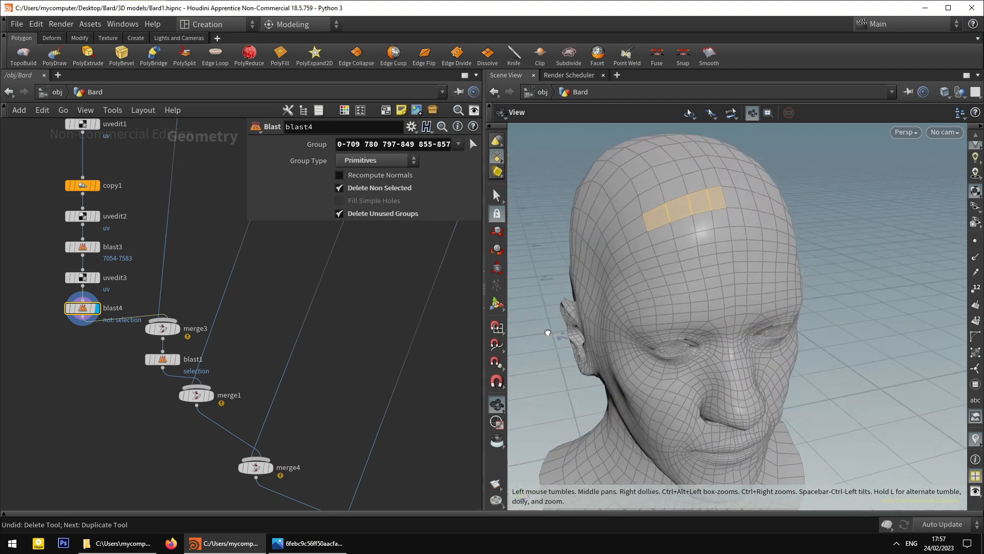
# Reduce the upper forehead selection to three adjacent polygons.
pyautogui.press('s')
pyautogui.press('Escape')
pyautogui.moveTo(644, 351); pyautogui.dragTo(673, 372)
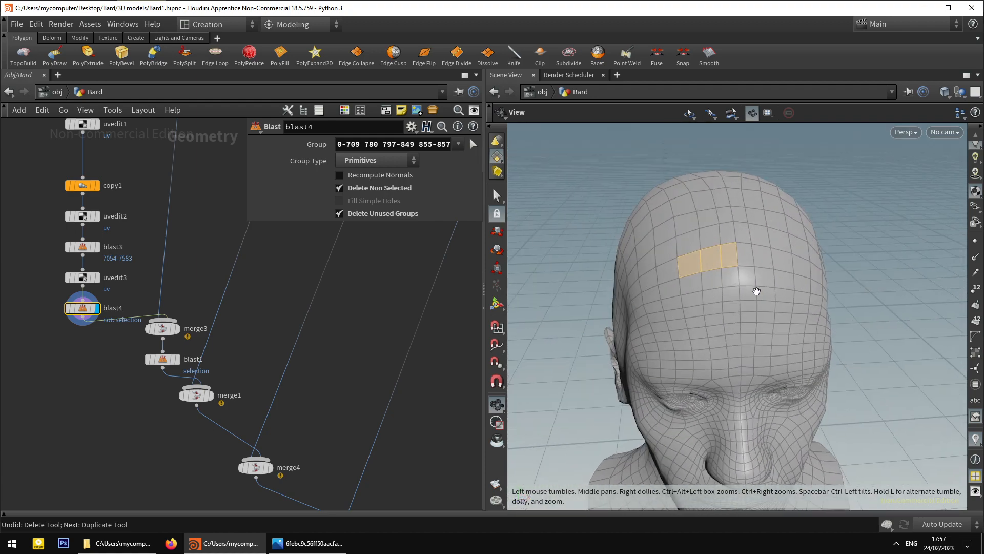
pyautogui.press('s')
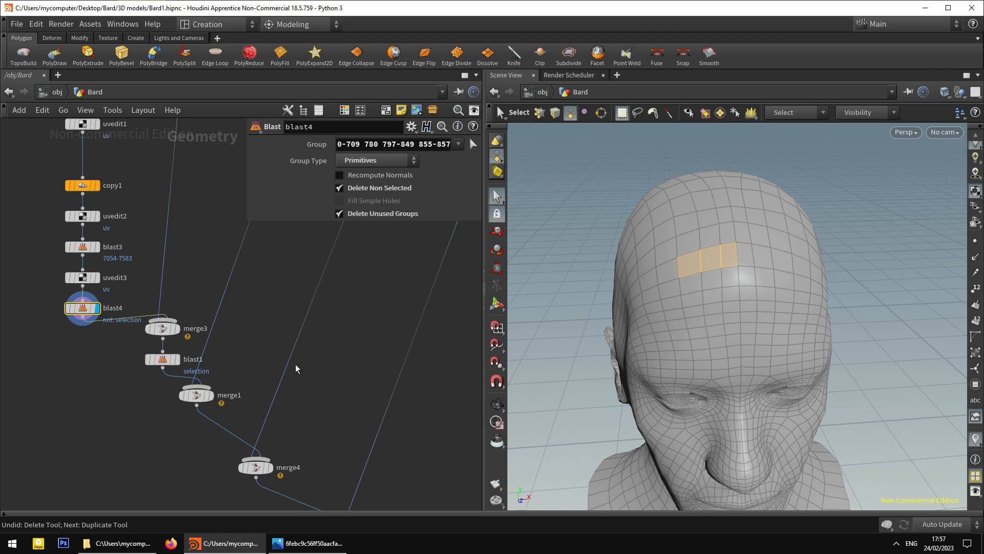
# Delete the blast1 node between merge3 and merge1 in the merge chain.
pyautogui.click(164, 363)
pyautogui.press('Delete')
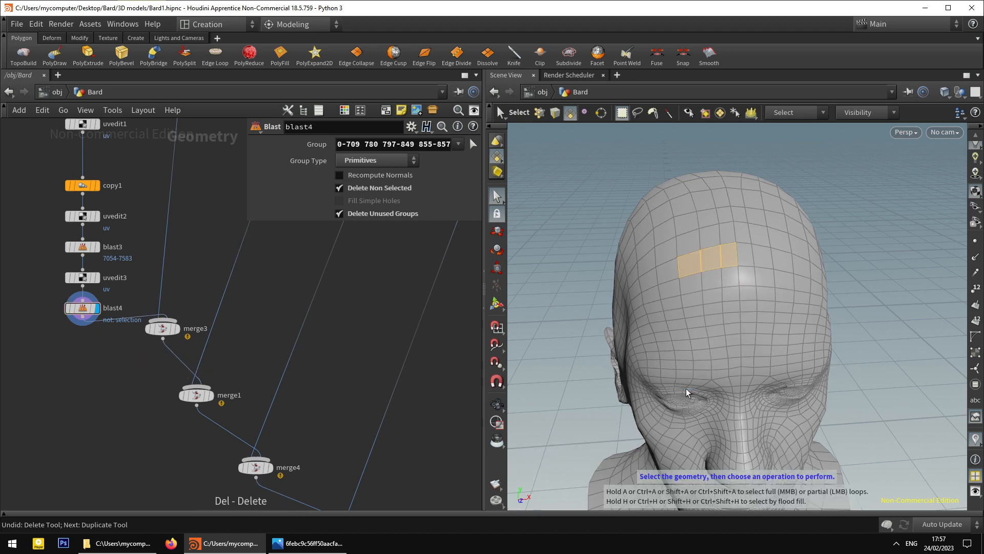
pyautogui.scroll(-5, 173, 327)
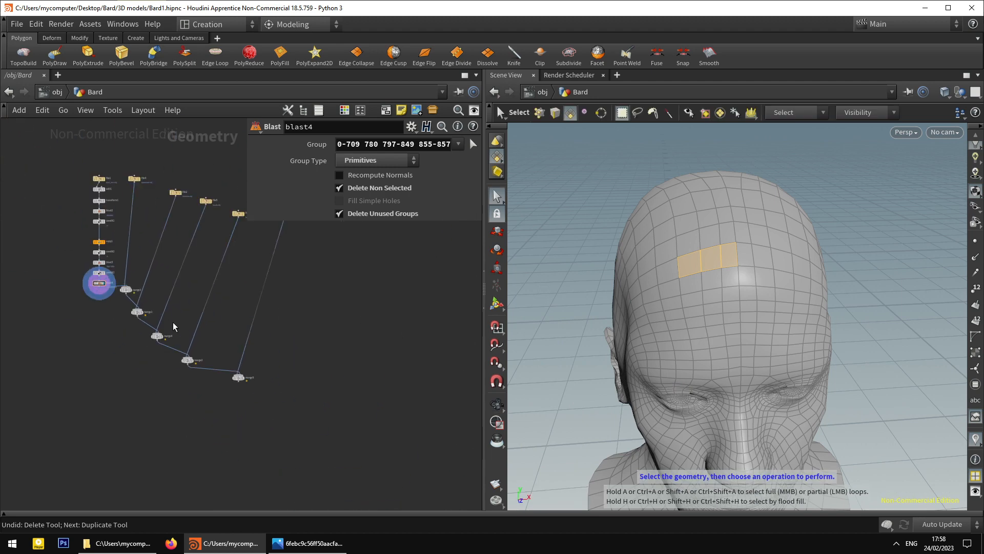
pyautogui.scroll(5, 138, 310)
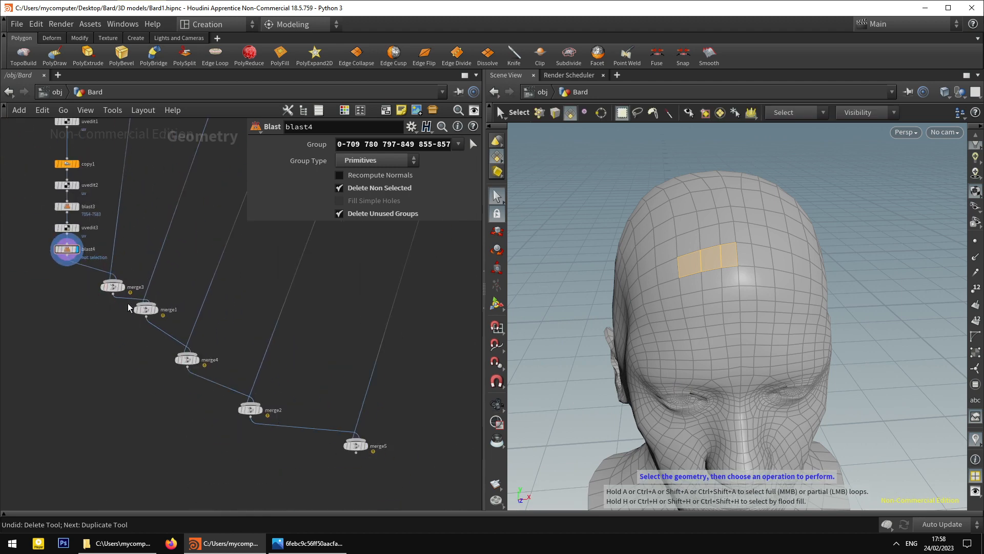
pyautogui.moveTo(134, 422); pyautogui.dragTo(190, 459, button='middle')
pyautogui.moveTo(122, 331); pyautogui.dragTo(137, 415, button='middle')
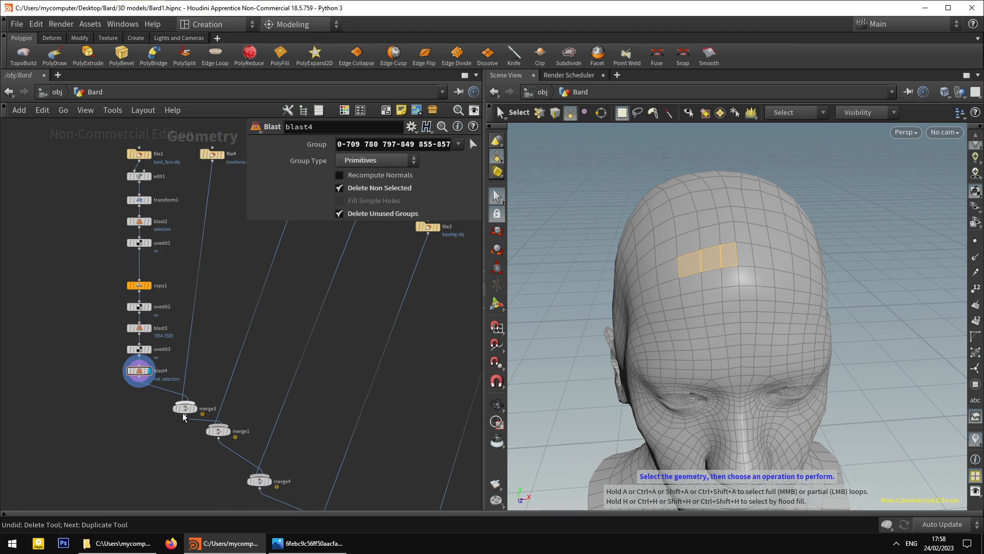
# Duplicate the three selected forehead polygons of the head with the Duplicate tool.
pyautogui.keyDown('alt'); pyautogui.scroll(2, 657, 329); pyautogui.keyUp('alt')
pyautogui.keyDown('alt'); pyautogui.moveTo(655, 328); pyautogui.dragTo(717, 316); pyautogui.keyUp('alt')
pyautogui.keyDown('alt'); pyautogui.moveTo(667, 329); pyautogui.dragTo(656, 364, button='middle'); pyautogui.keyUp('alt')
pyautogui.keyDown('alt'); pyautogui.moveTo(657, 365); pyautogui.dragTo(607, 357); pyautogui.keyUp('alt')
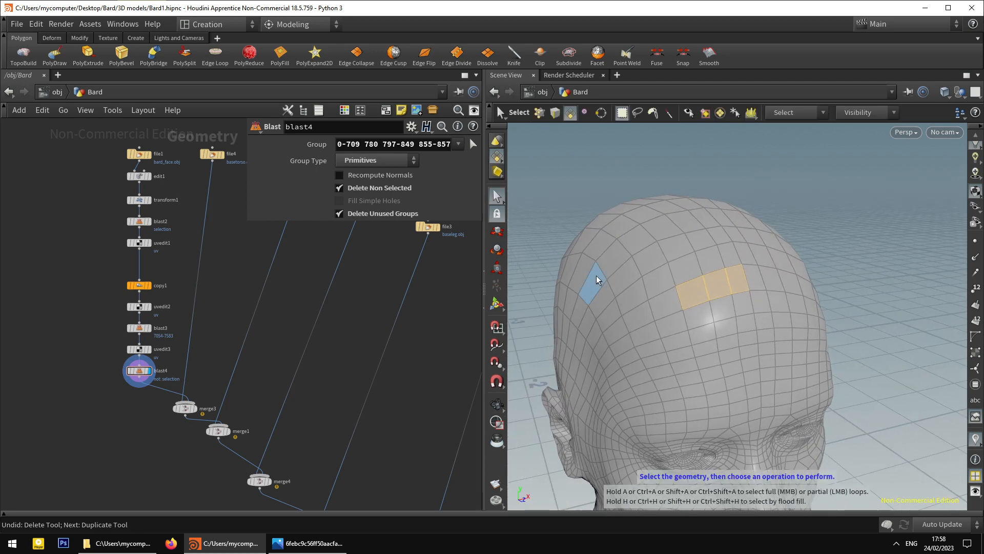
pyautogui.keyDown('alt'); pyautogui.moveTo(690, 298); pyautogui.dragTo(660, 299); pyautogui.keyUp('alt')
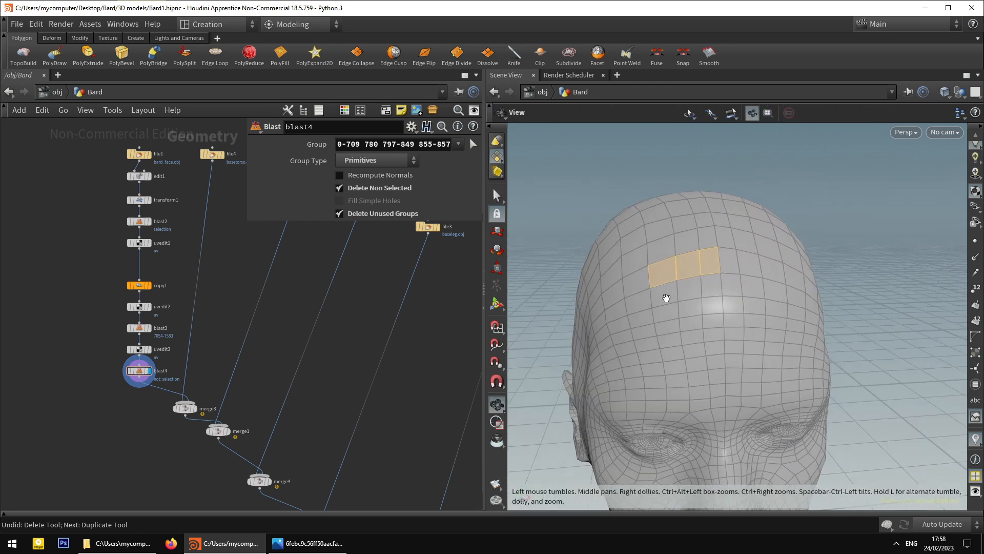
pyautogui.press('Tab')
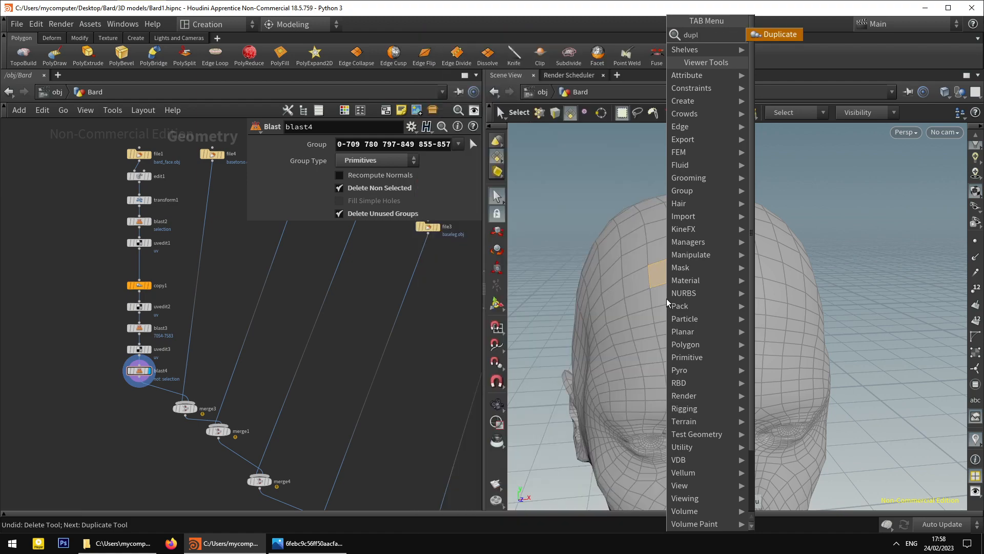
pyautogui.press('Return')
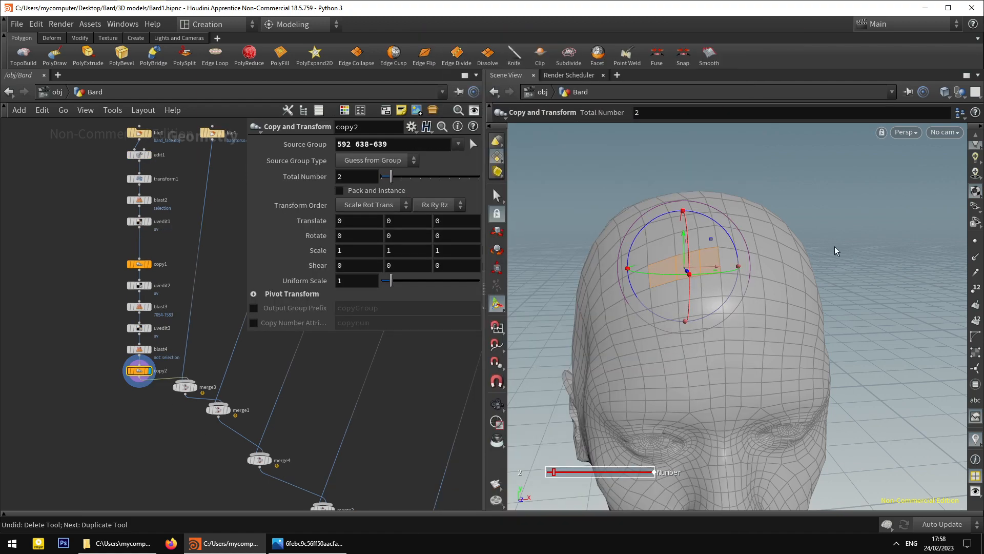
pyautogui.keyDown('alt'); pyautogui.moveTo(834, 250); pyautogui.dragTo(735, 277); pyautogui.keyUp('alt')
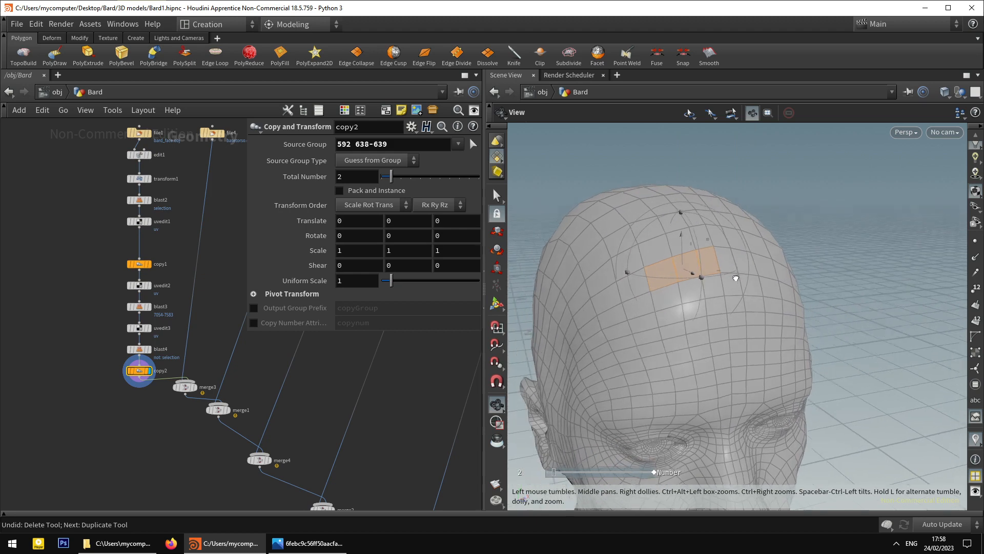
# Move the copy2 node aside as its own branch from blast4 and wire blast4 directly into merge3.
pyautogui.moveTo(140, 378)
pyautogui.mouseDown()
pyautogui.moveTo(64, 417)
pyautogui.moveTo(131, 395)
pyautogui.moveTo(76, 428)
pyautogui.moveTo(139, 381)
pyautogui.mouseUp()
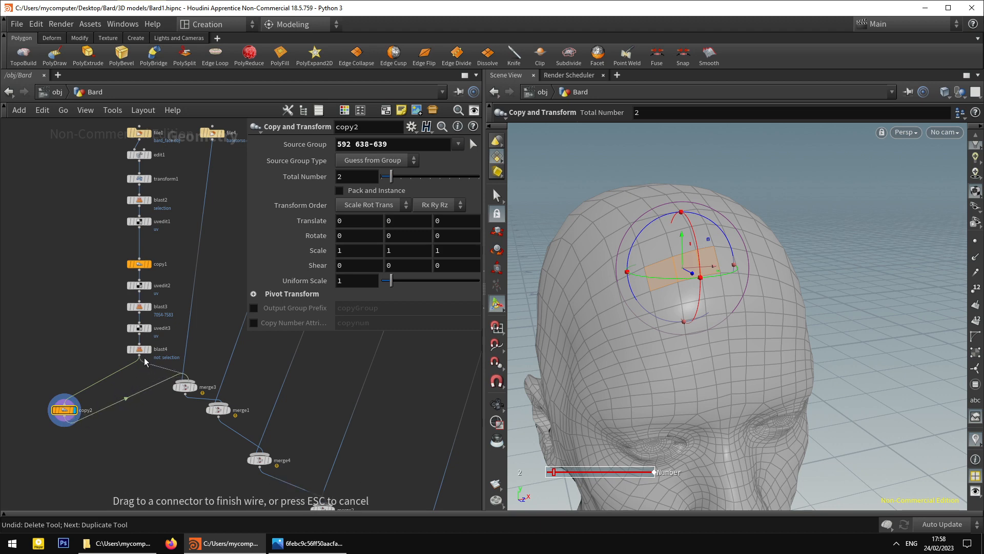
pyautogui.moveTo(143, 361); pyautogui.dragTo(144, 361)
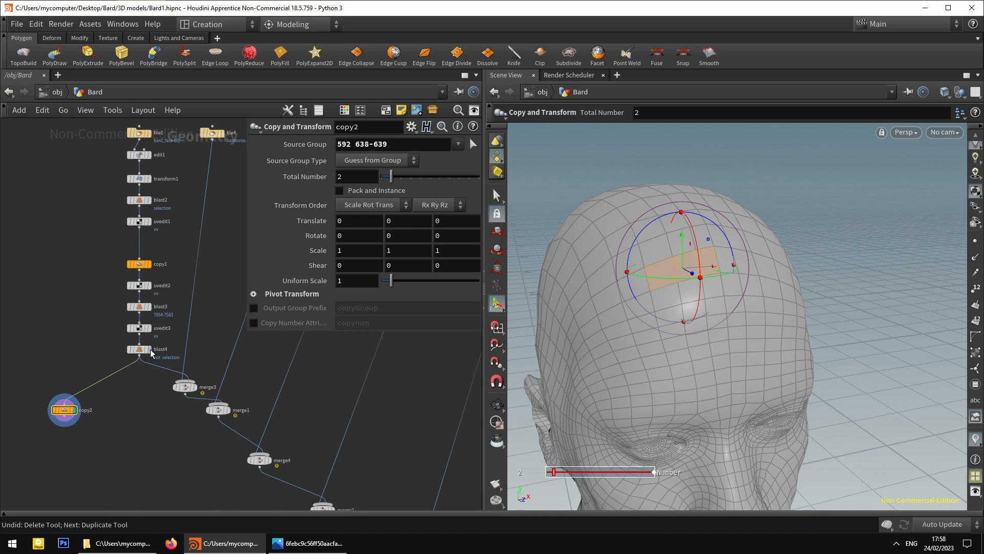
pyautogui.keyDown('alt'); pyautogui.moveTo(635, 319); pyautogui.dragTo(654, 290); pyautogui.keyUp('alt')
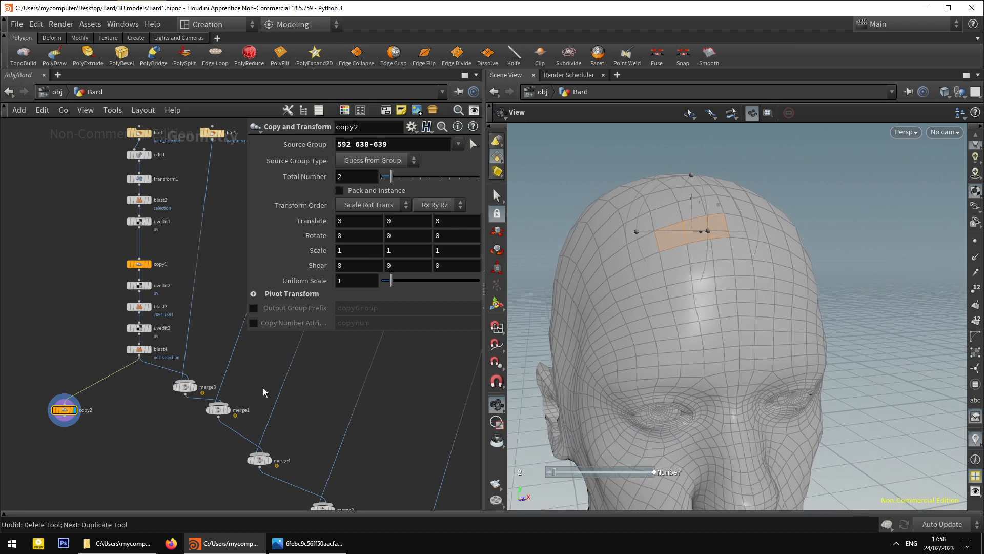
# Move the merge1 and merge4 nodes down in the network to space out the merge chain.
pyautogui.moveTo(155, 441); pyautogui.dragTo(179, 392, button='middle')
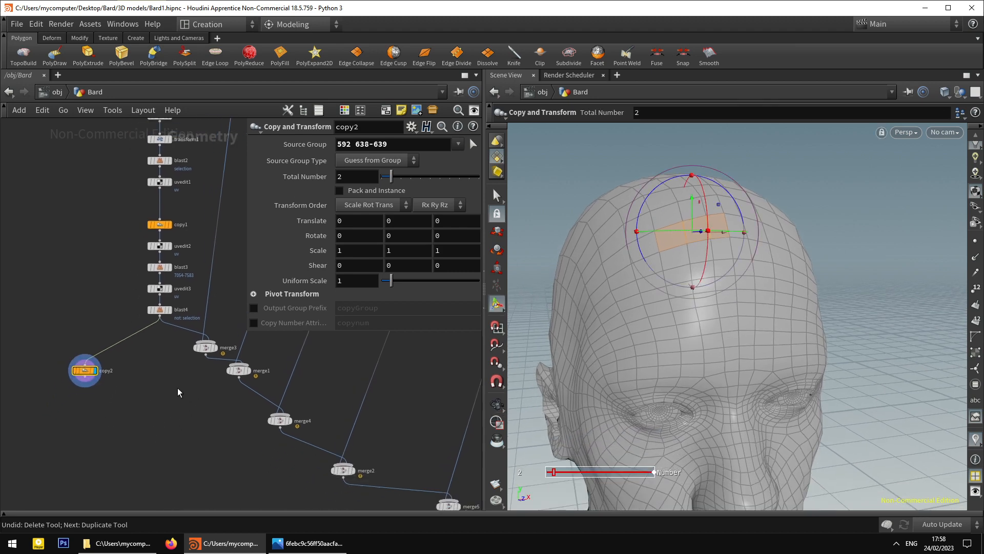
pyautogui.moveTo(238, 369); pyautogui.dragTo(236, 395)
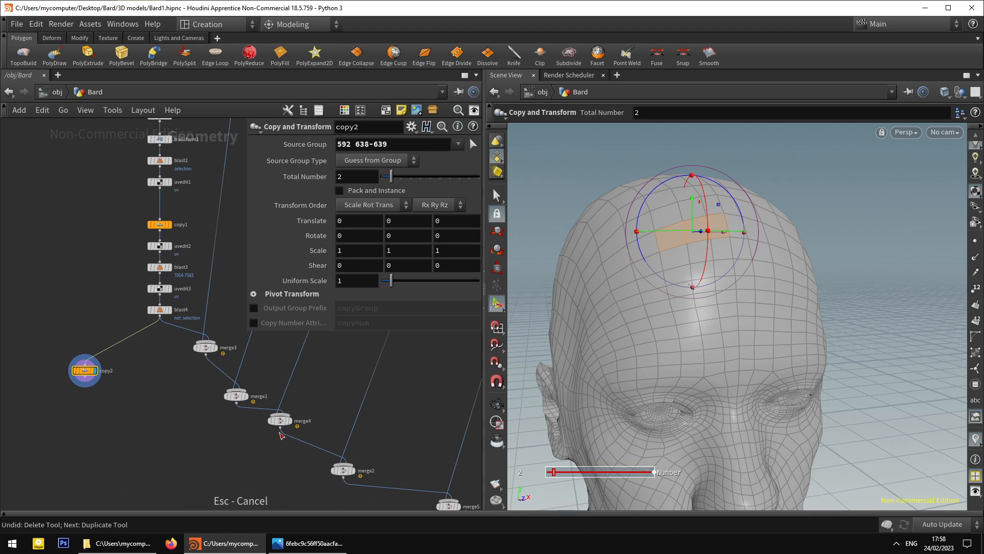
pyautogui.moveTo(280, 428); pyautogui.dragTo(295, 444)
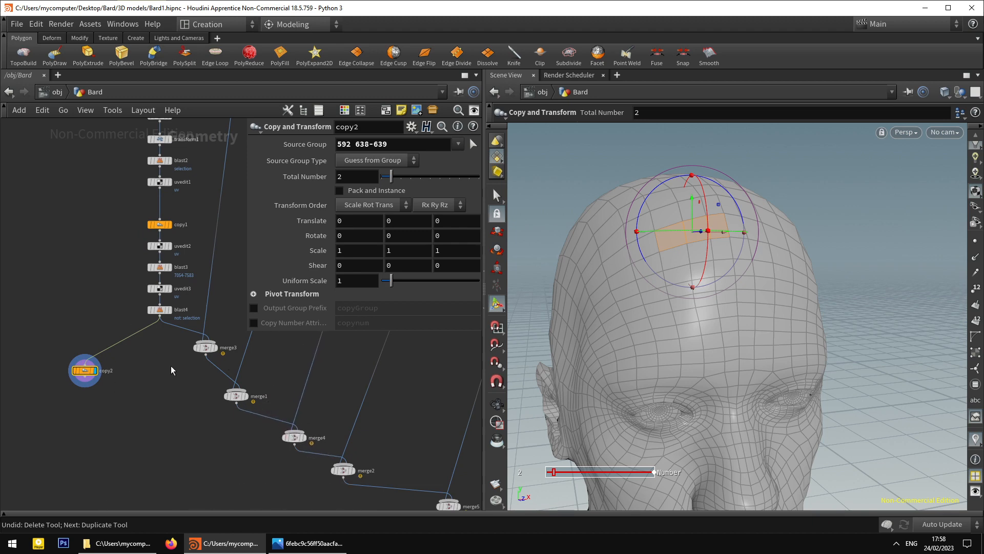
# Select the three duplicated polygons in a row on the upper forehead.
pyautogui.click(495, 194)
pyautogui.click(570, 181)
pyautogui.press('space')
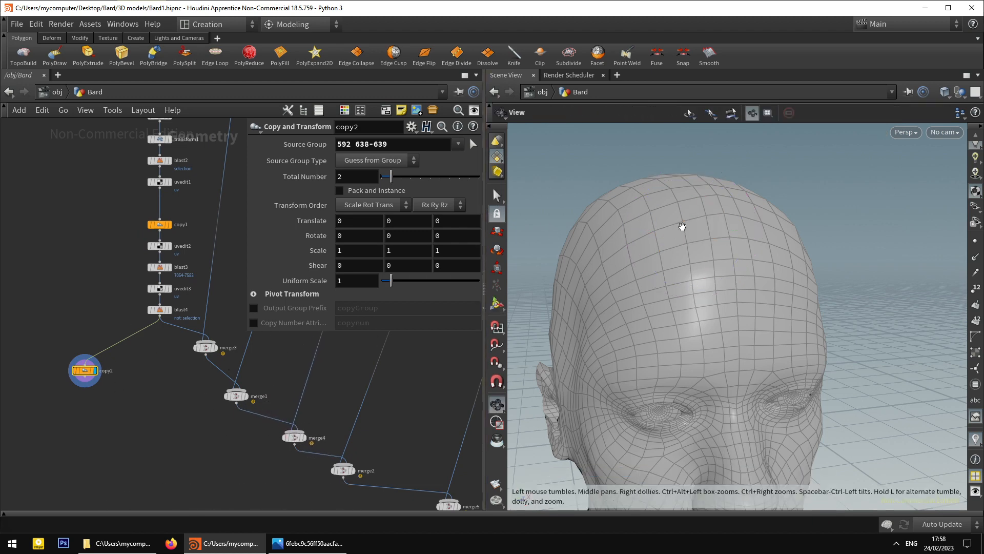
pyautogui.moveTo(682, 226)
pyautogui.mouseDown(button='right')
pyautogui.moveTo(692, 255)
pyautogui.moveTo(677, 245)
pyautogui.mouseUp(button='right')
pyautogui.doubleClick(688, 239)
pyautogui.press('space')
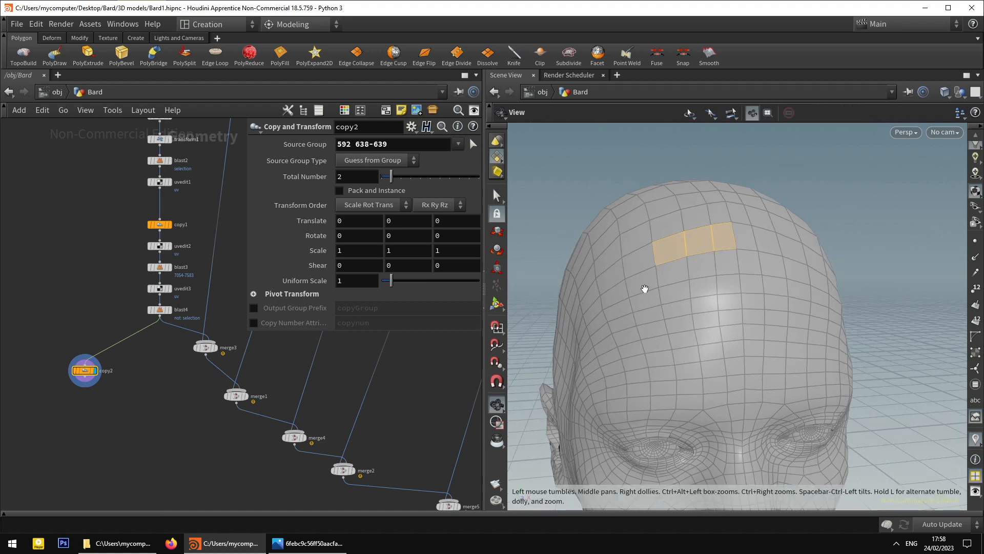
pyautogui.press('space')
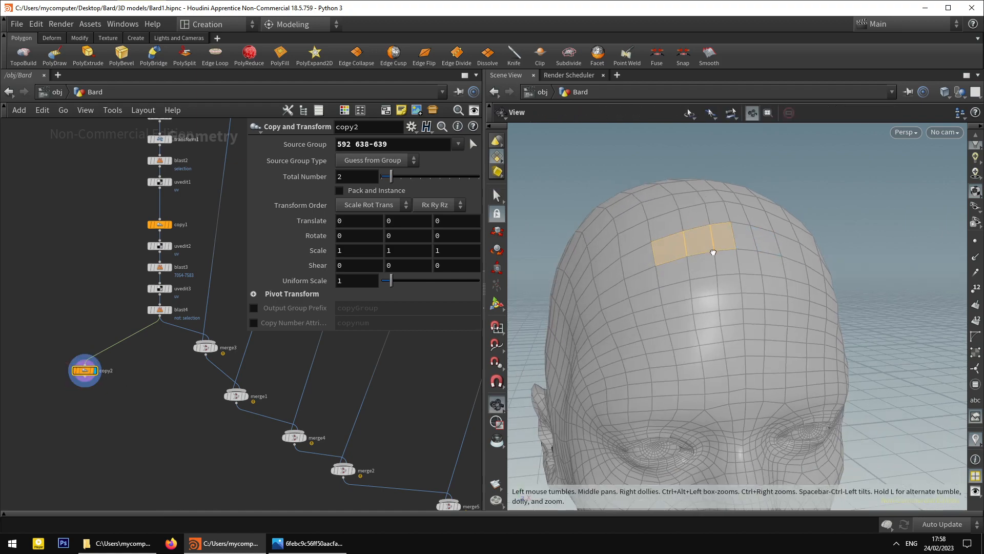
pyautogui.moveTo(714, 251); pyautogui.dragTo(636, 251)
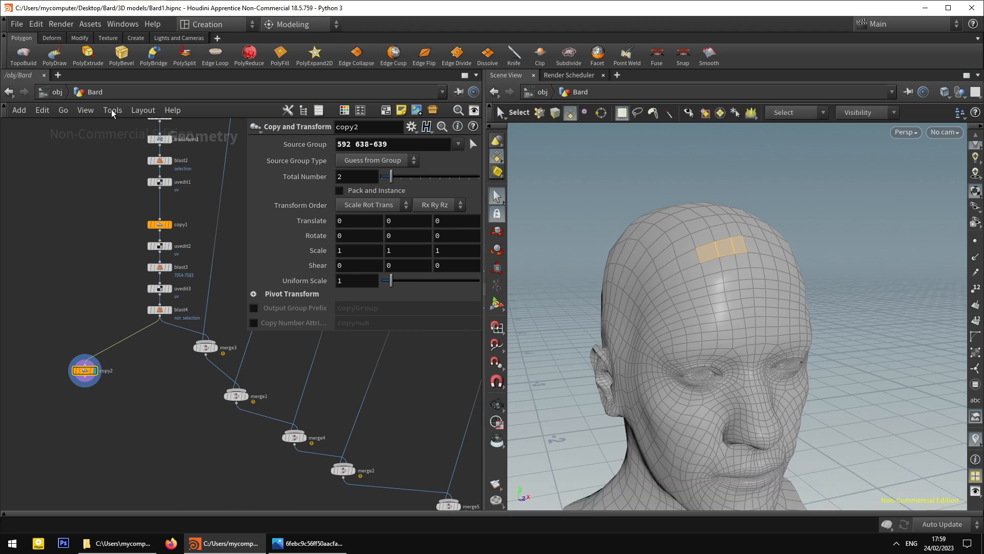
# PolyExtrude the three forehead polygons with Transform Extruded Front enabled, moving the front outward to a translate of about 0.0038, 0.0148, 0.0077.
pyautogui.click(88, 53)
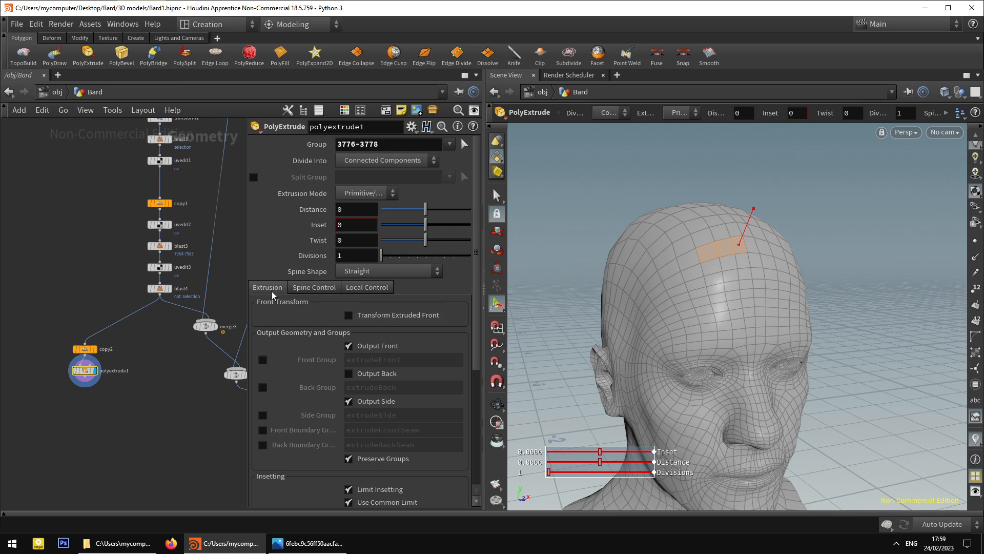
pyautogui.click(349, 315)
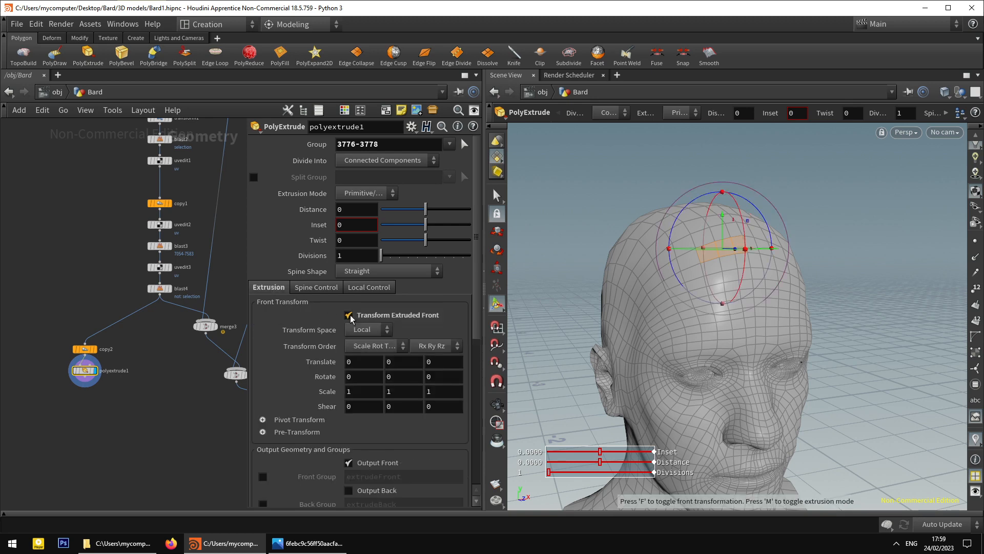
pyautogui.keyDown('alt'); pyautogui.moveTo(711, 271); pyautogui.dragTo(789, 275); pyautogui.keyUp('alt')
pyautogui.scroll(2, 722, 229)
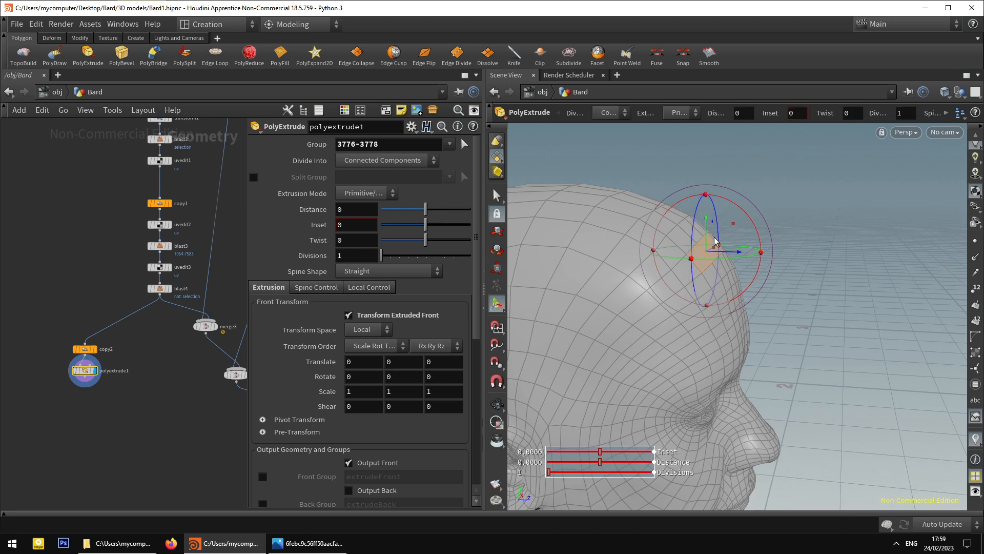
pyautogui.press('t')
pyautogui.moveTo(716, 241)
pyautogui.keyDown('alt'); pyautogui.mouseDown()
pyautogui.moveTo(700, 237)
pyautogui.moveTo(705, 221)
pyautogui.moveTo(784, 235)
pyautogui.moveTo(716, 227)
pyautogui.moveTo(735, 229)
pyautogui.moveTo(719, 227)
pyautogui.moveTo(724, 233)
pyautogui.mouseUp(); pyautogui.keyUp('alt')
pyautogui.moveTo(692, 204); pyautogui.dragTo(620, 196)
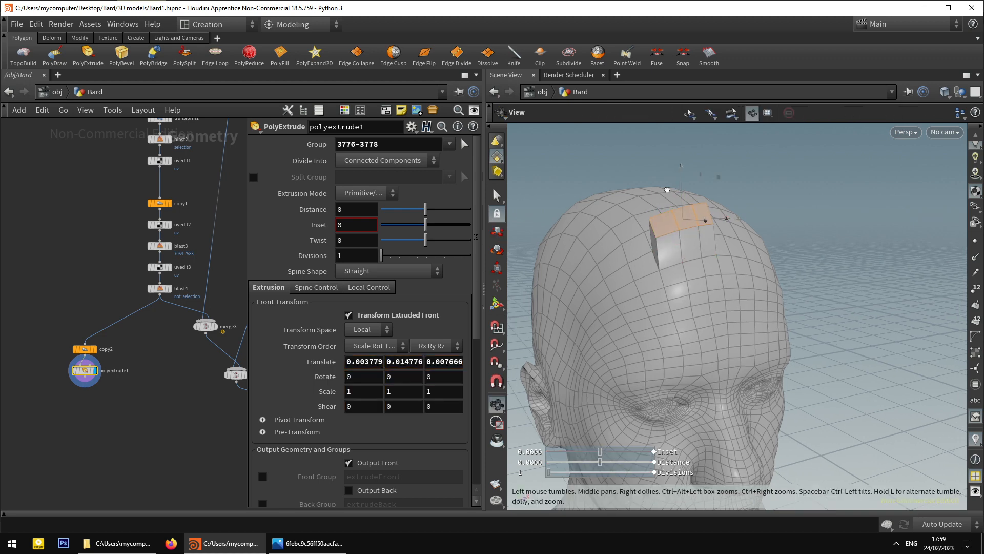
# Examine the extruded forehead block from the side and front, and compare it with the unextruded head at blast4.
pyautogui.keyDown('alt'); pyautogui.moveTo(677, 189); pyautogui.dragTo(553, 205); pyautogui.keyUp('alt')
pyautogui.click(498, 195)
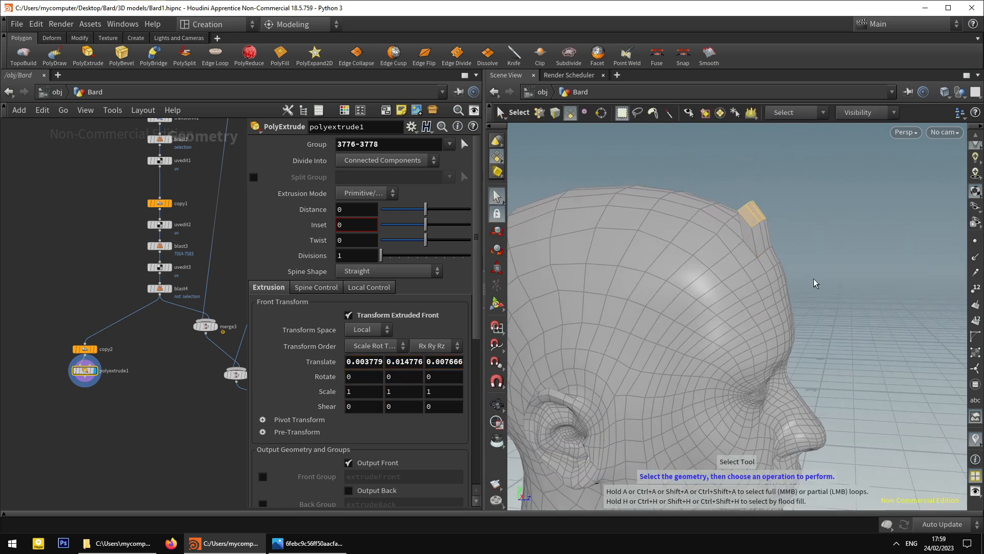
pyautogui.keyDown('alt'); pyautogui.moveTo(815, 281); pyautogui.dragTo(805, 275); pyautogui.keyUp('alt')
pyautogui.keyDown('alt'); pyautogui.moveTo(764, 248); pyautogui.dragTo(664, 260); pyautogui.keyUp('alt')
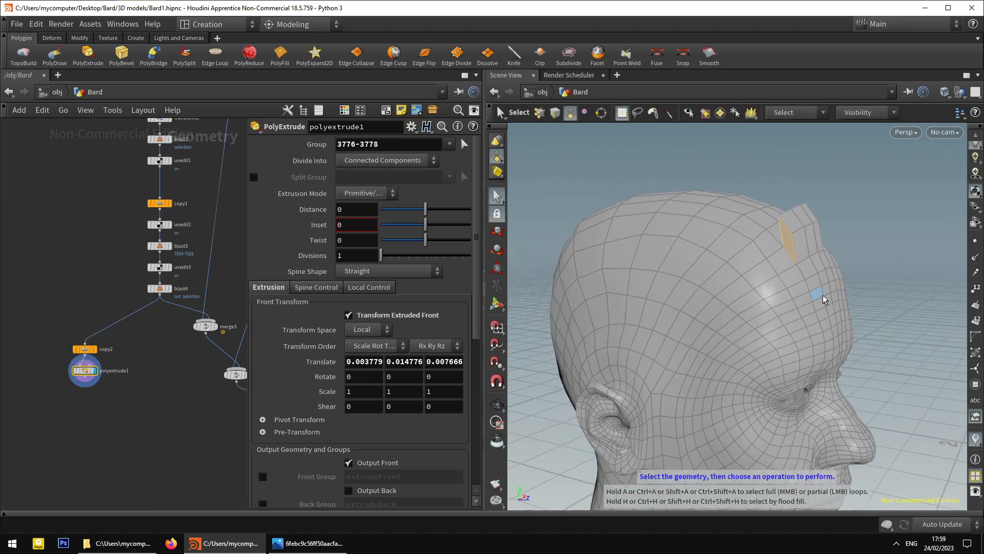
pyautogui.keyDown('alt'); pyautogui.moveTo(827, 368); pyautogui.dragTo(813, 253); pyautogui.keyUp('alt')
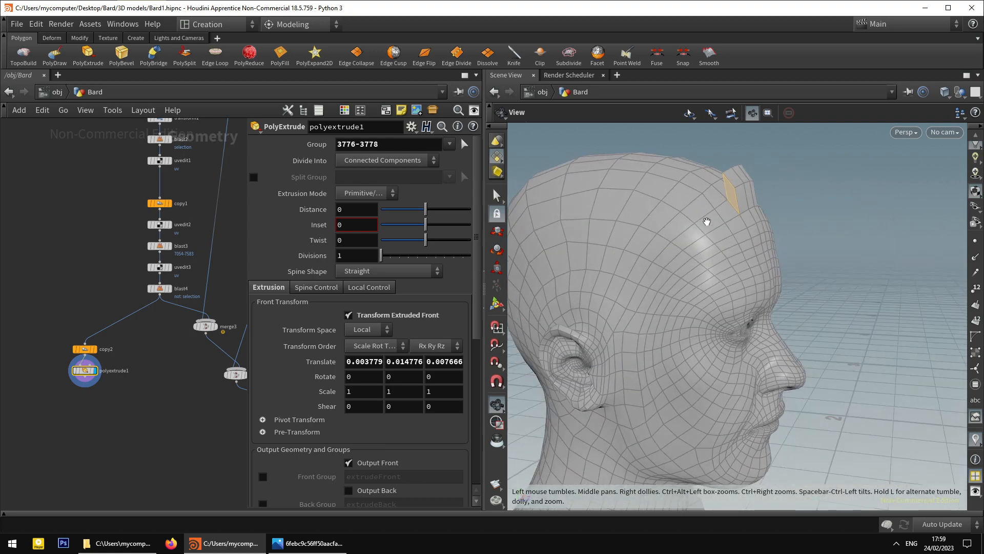
pyautogui.keyDown('alt'); pyautogui.scroll(3, 744, 297); pyautogui.keyUp('alt')
pyautogui.keyDown('alt'); pyautogui.moveTo(743, 298); pyautogui.dragTo(685, 285); pyautogui.keyUp('alt')
pyautogui.keyDown('alt'); pyautogui.scroll(-3, 686, 285); pyautogui.keyUp('alt')
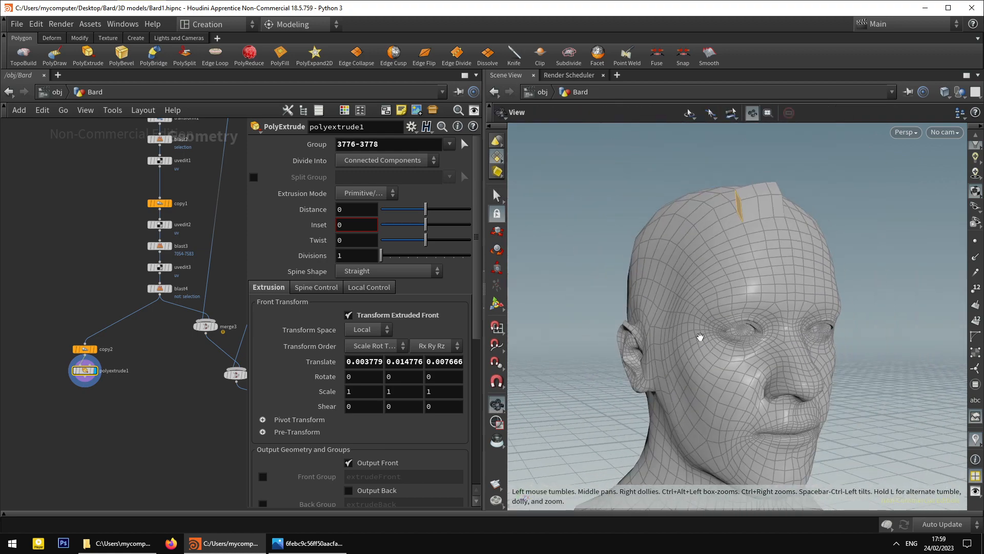
pyautogui.click(169, 289)
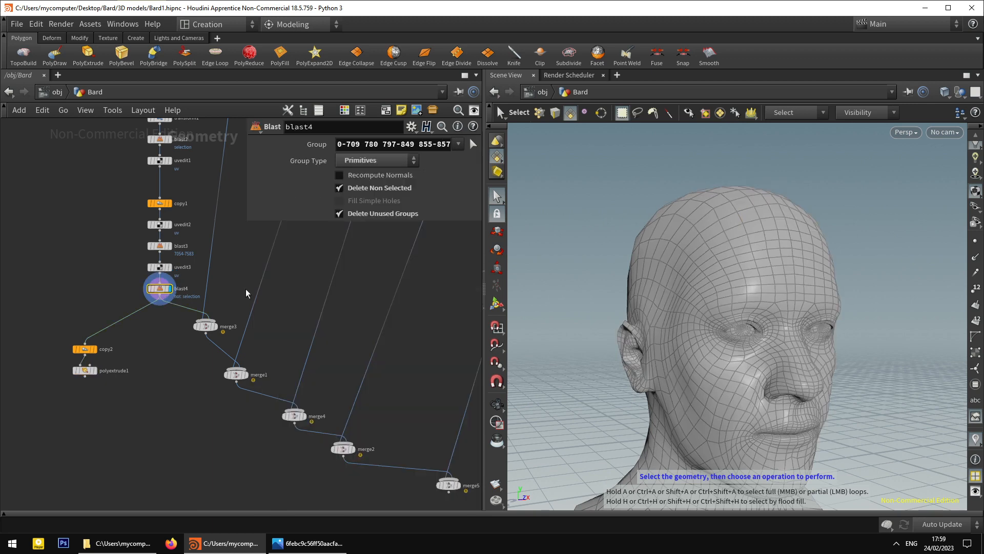
pyautogui.click(95, 371)
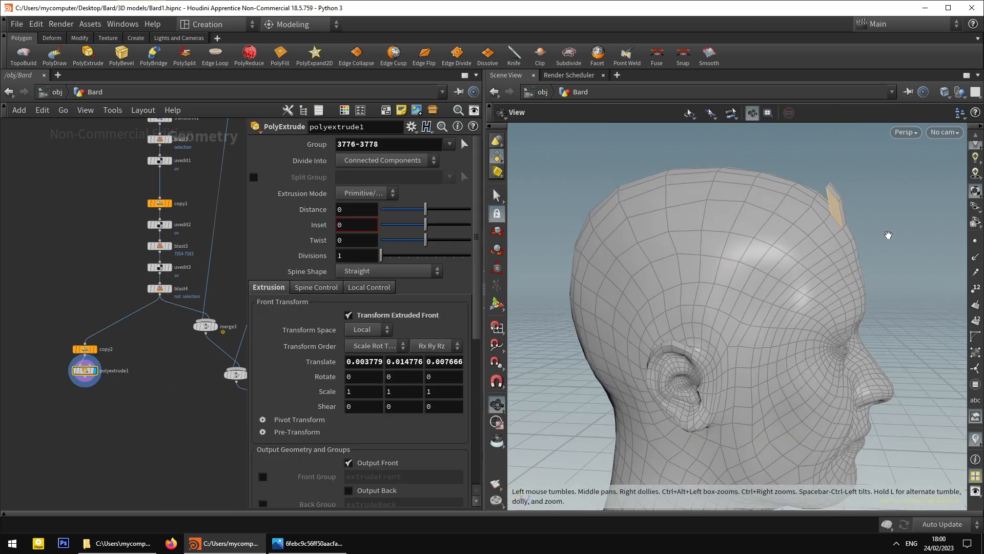
# Inspect the rear and side faces of the polyextrude1 block up close where they meet the scalp.
pyautogui.keyDown('alt'); pyautogui.moveTo(875, 231); pyautogui.dragTo(837, 246); pyautogui.keyUp('alt')
pyautogui.keyDown('alt'); pyautogui.scroll(3, 831, 242); pyautogui.keyUp('alt')
pyautogui.keyDown('alt'); pyautogui.moveTo(791, 222); pyautogui.dragTo(895, 240); pyautogui.keyUp('alt')
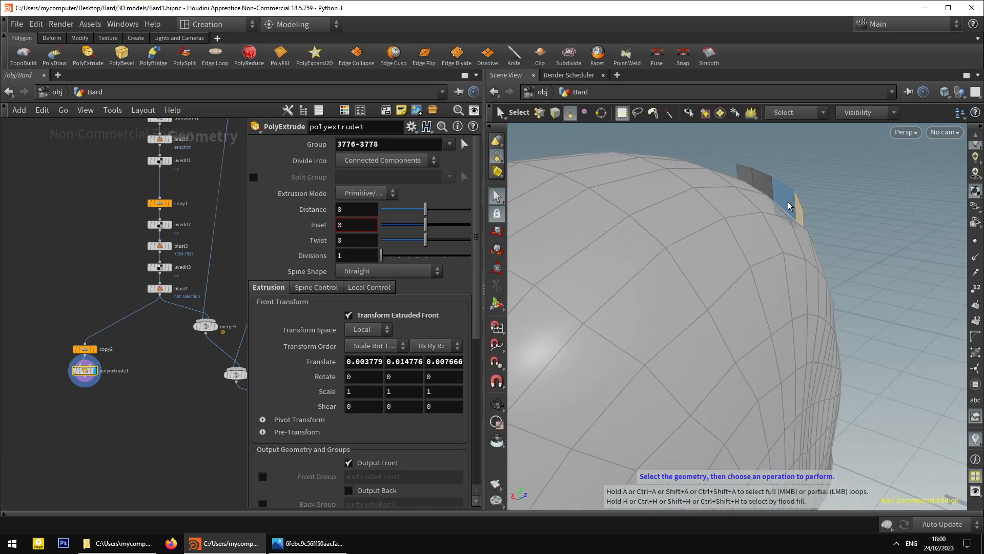
pyautogui.moveTo(788, 206)
pyautogui.keyDown('alt'); pyautogui.mouseDown()
pyautogui.moveTo(764, 193)
pyautogui.moveTo(710, 192)
pyautogui.moveTo(699, 201)
pyautogui.moveTo(716, 185)
pyautogui.moveTo(812, 189)
pyautogui.moveTo(788, 214)
pyautogui.mouseUp(); pyautogui.keyUp('alt')
pyautogui.keyDown('alt'); pyautogui.moveTo(788, 214); pyautogui.dragTo(763, 246, button='right'); pyautogui.keyUp('alt')
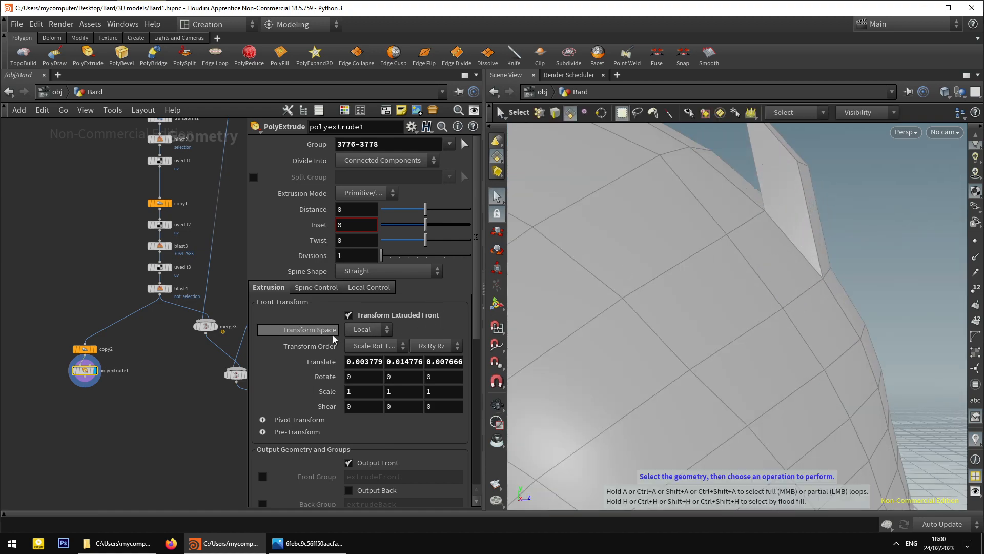
pyautogui.keyDown('alt'); pyautogui.moveTo(771, 282); pyautogui.dragTo(753, 261); pyautogui.keyUp('alt')
pyautogui.keyDown('alt'); pyautogui.moveTo(752, 261); pyautogui.dragTo(746, 286, button='right'); pyautogui.keyUp('alt')
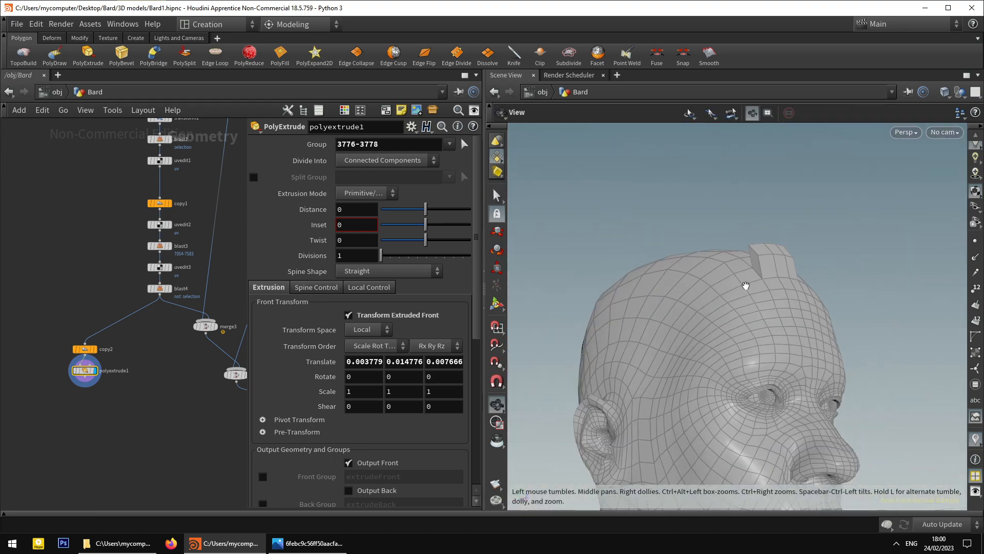
pyautogui.keyDown('alt'); pyautogui.moveTo(753, 306); pyautogui.dragTo(724, 298); pyautogui.keyUp('alt')
pyautogui.keyDown('alt'); pyautogui.moveTo(750, 259); pyautogui.dragTo(799, 269, button='right'); pyautogui.keyUp('alt')
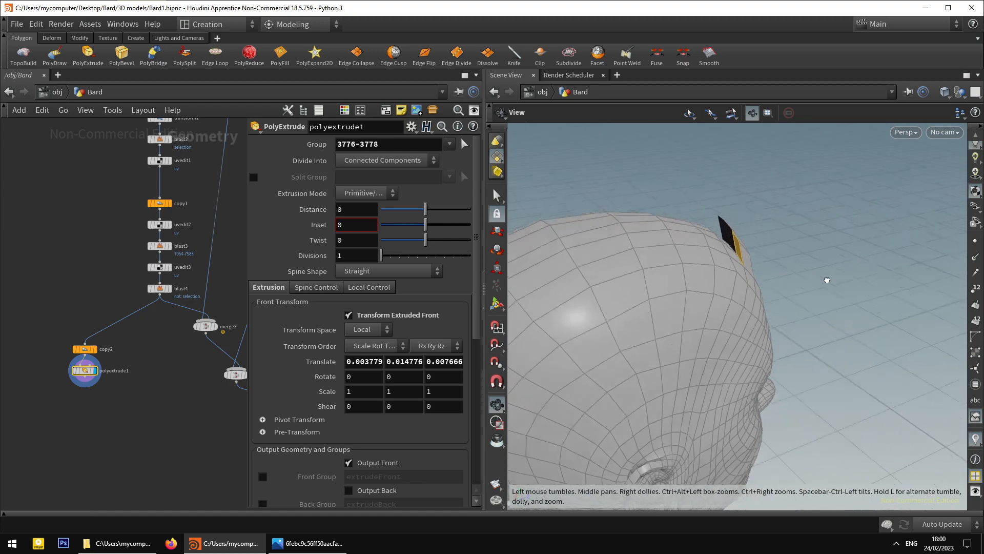
pyautogui.keyDown('alt'); pyautogui.moveTo(827, 280); pyautogui.dragTo(789, 289); pyautogui.keyUp('alt')
pyautogui.keyDown('alt'); pyautogui.moveTo(761, 274); pyautogui.dragTo(780, 279, button='right'); pyautogui.keyUp('alt')
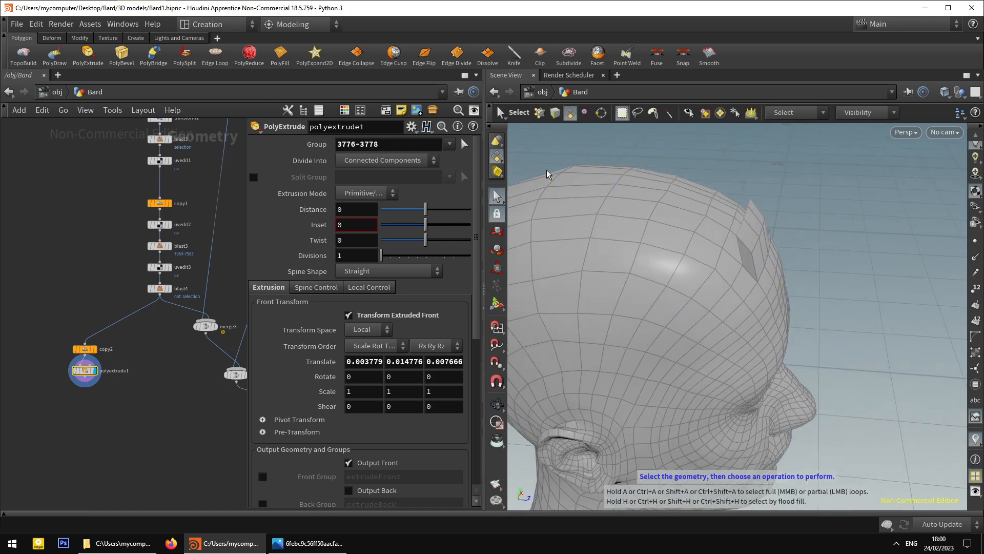
# Move the rear side edge of the extruded block by about -0.0074, -0.0018, -0.0024 to widen its back.
pyautogui.click(555, 113)
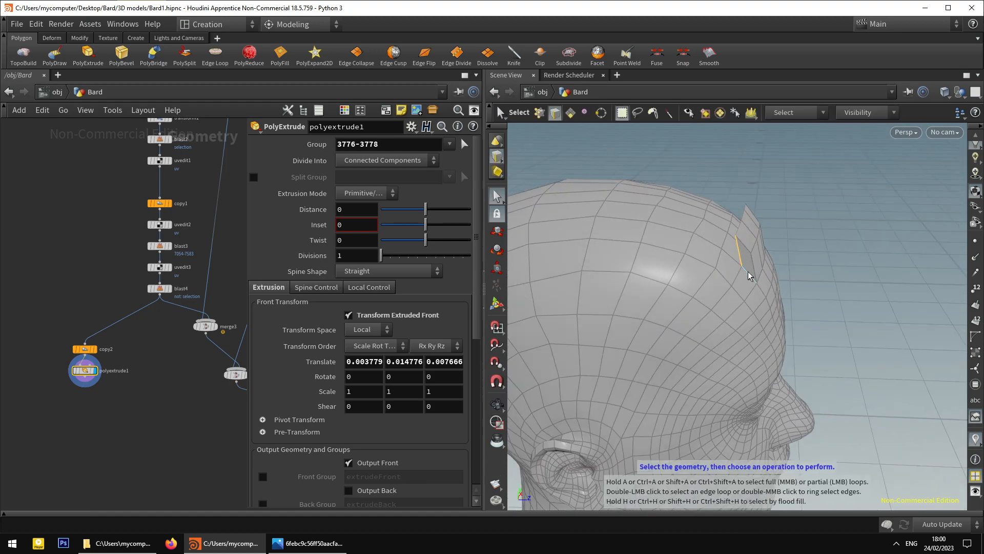
pyautogui.press('t')
pyautogui.moveTo(749, 256)
pyautogui.keyDown('alt'); pyautogui.mouseDown()
pyautogui.moveTo(739, 287)
pyautogui.moveTo(753, 236)
pyautogui.moveTo(750, 245)
pyautogui.mouseUp(); pyautogui.keyUp('alt')
pyautogui.keyDown('alt'); pyautogui.moveTo(750, 245); pyautogui.dragTo(789, 244); pyautogui.keyUp('alt')
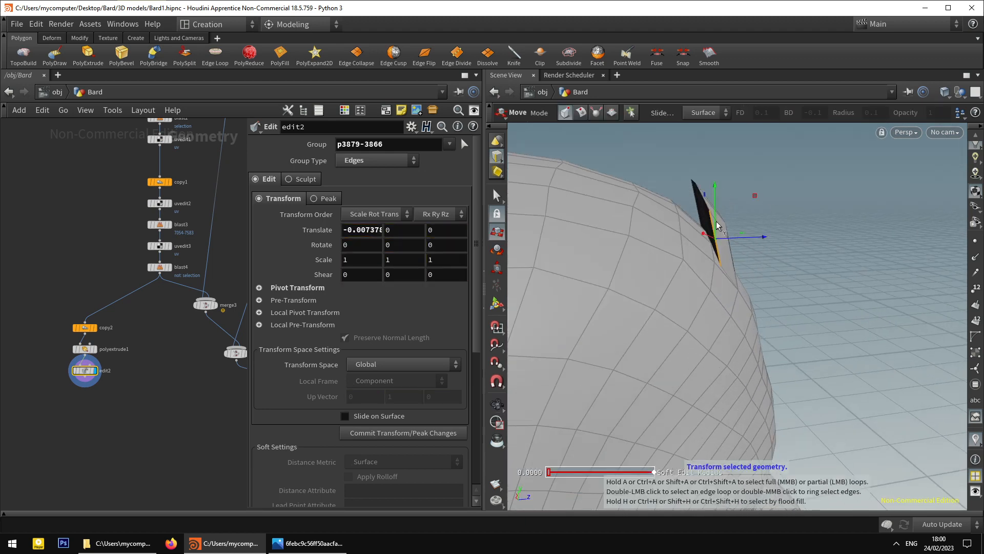
pyautogui.moveTo(717, 226); pyautogui.dragTo(622, 181)
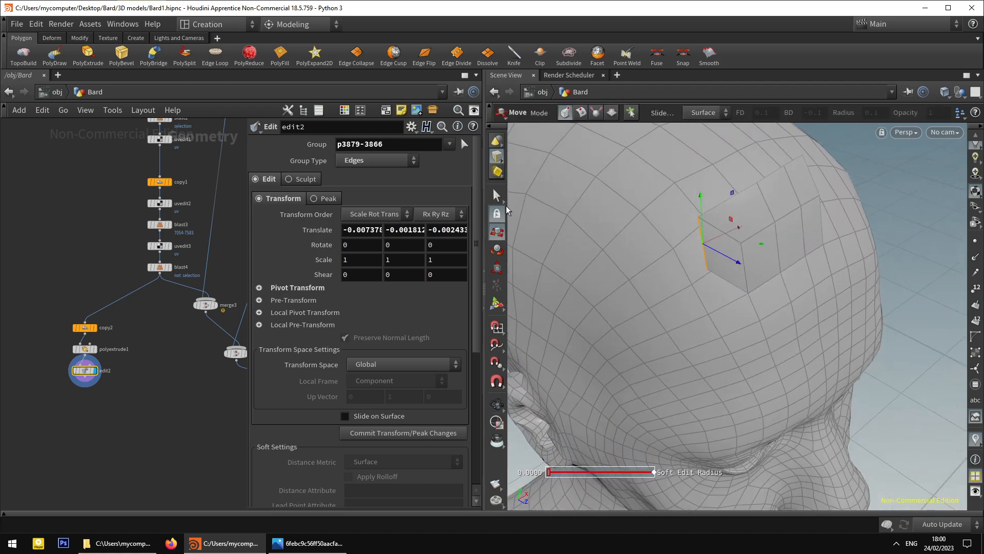
pyautogui.keyDown('alt'); pyautogui.moveTo(650, 225); pyautogui.dragTo(650, 195); pyautogui.keyUp('alt')
# Select the three rear-facing polygons of the extruded forehead block.
pyautogui.press('s')
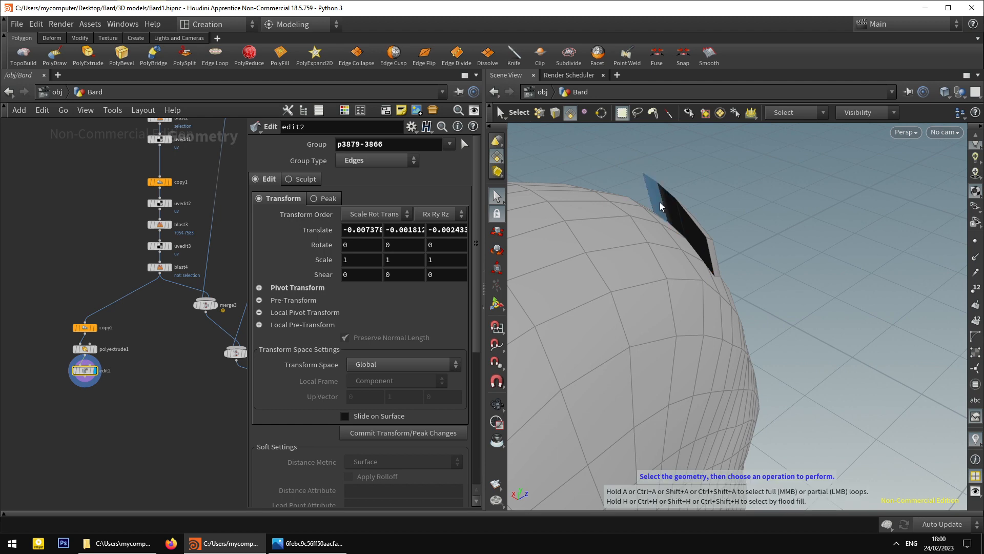
pyautogui.keyDown('shift'); pyautogui.click(676, 219); pyautogui.keyUp('shift')
pyautogui.keyDown('shift'); pyautogui.click(703, 251); pyautogui.keyUp('shift')
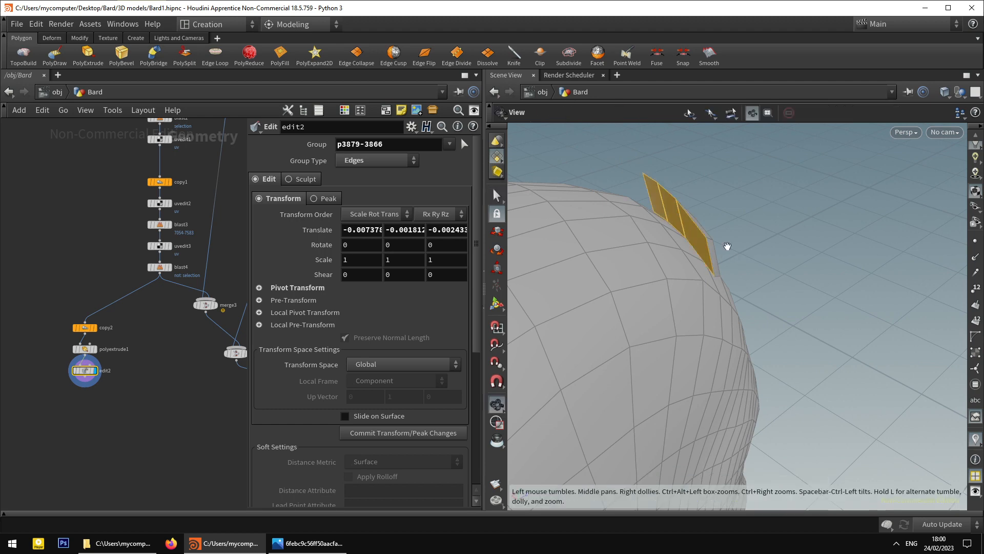
pyautogui.keyDown('alt'); pyautogui.moveTo(725, 247); pyautogui.dragTo(642, 216); pyautogui.keyUp('alt')
pyautogui.keyDown('alt'); pyautogui.moveTo(642, 216); pyautogui.dragTo(515, 455, button='right'); pyautogui.keyUp('alt')
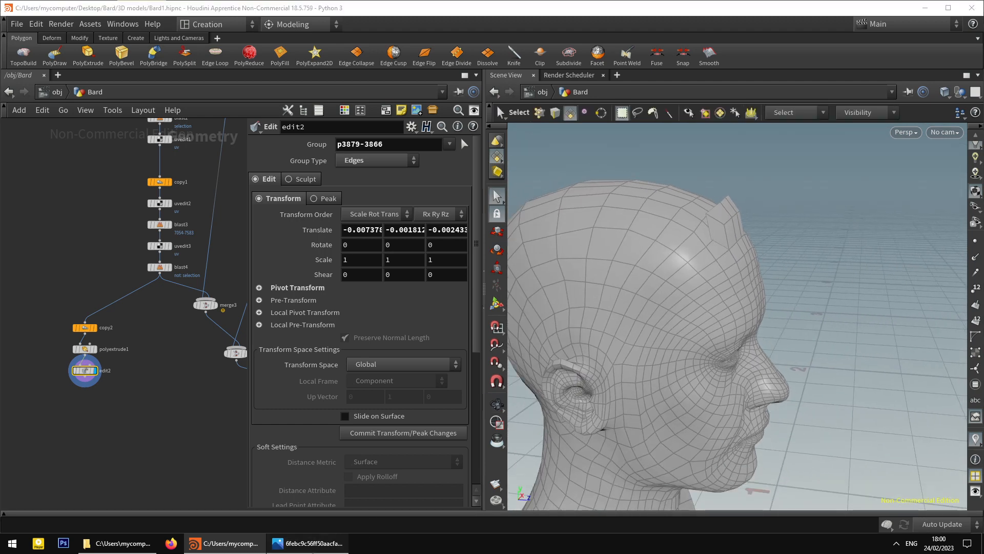
# Check the character's hairstyle in the reference photo in the image viewer, and return to the Houdini head model.
pyautogui.click(307, 543)
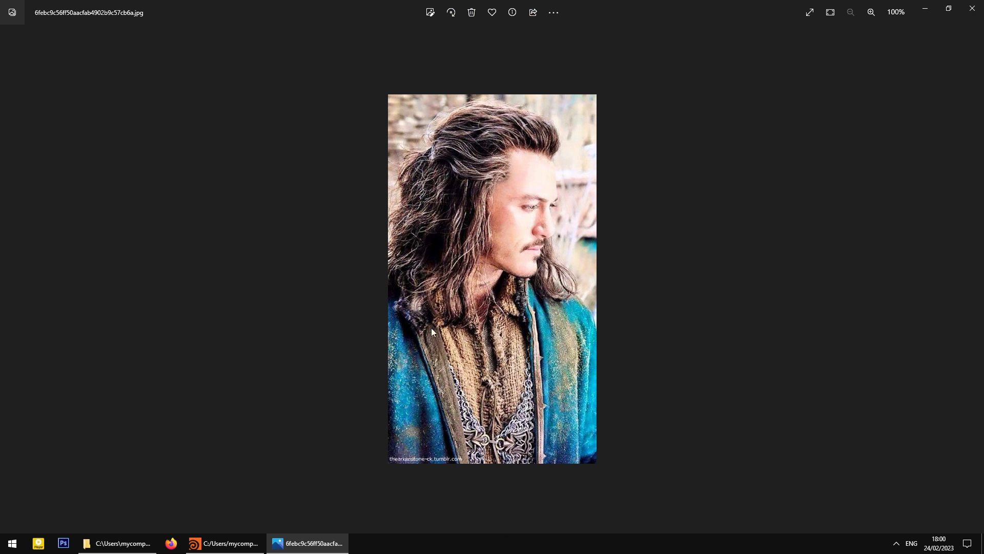
pyautogui.click(225, 543)
pyautogui.keyDown('alt'); pyautogui.moveTo(588, 307); pyautogui.dragTo(632, 314); pyautogui.keyUp('alt')
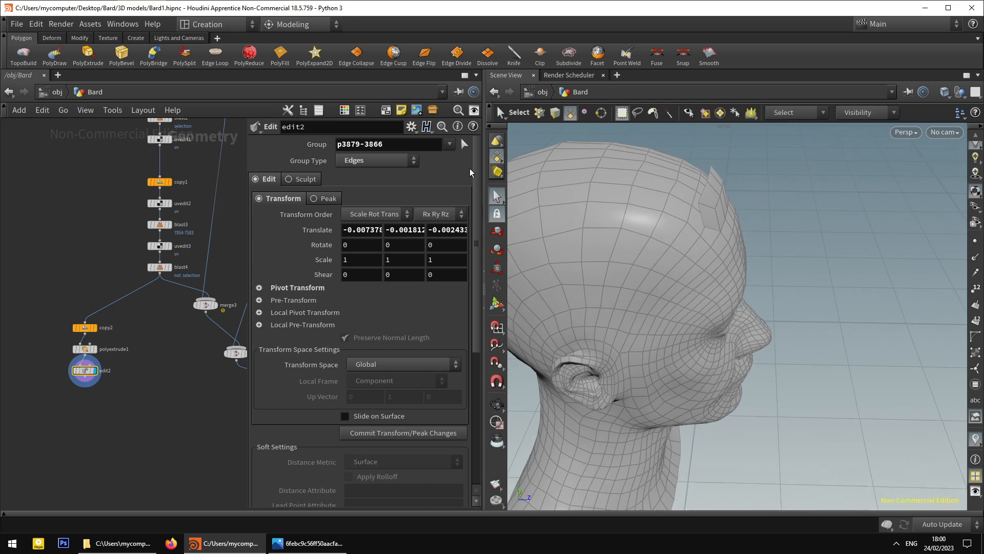
# PolyExtrude the rear polygons back over the scalp with Transform Extruded Front, 2 divisions and a Curved spine, translated about -0.0017, -0.0267, 0.0393.
pyautogui.click(89, 60)
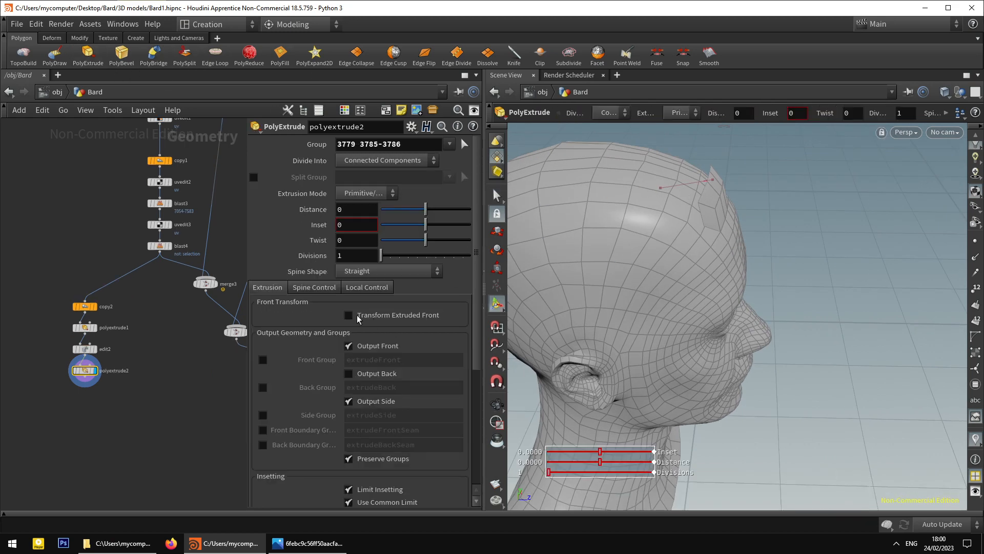
pyautogui.click(349, 315)
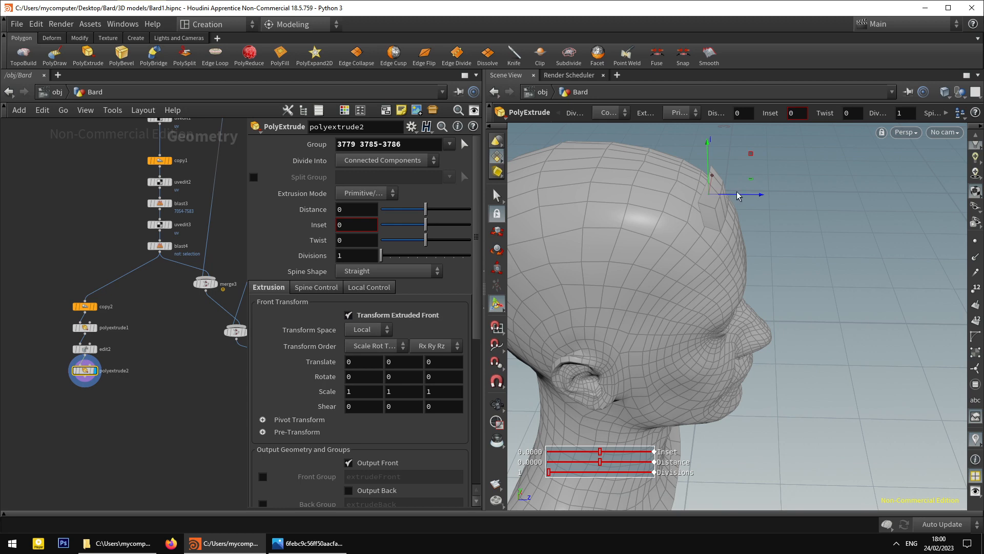
pyautogui.moveTo(740, 196); pyautogui.dragTo(676, 175)
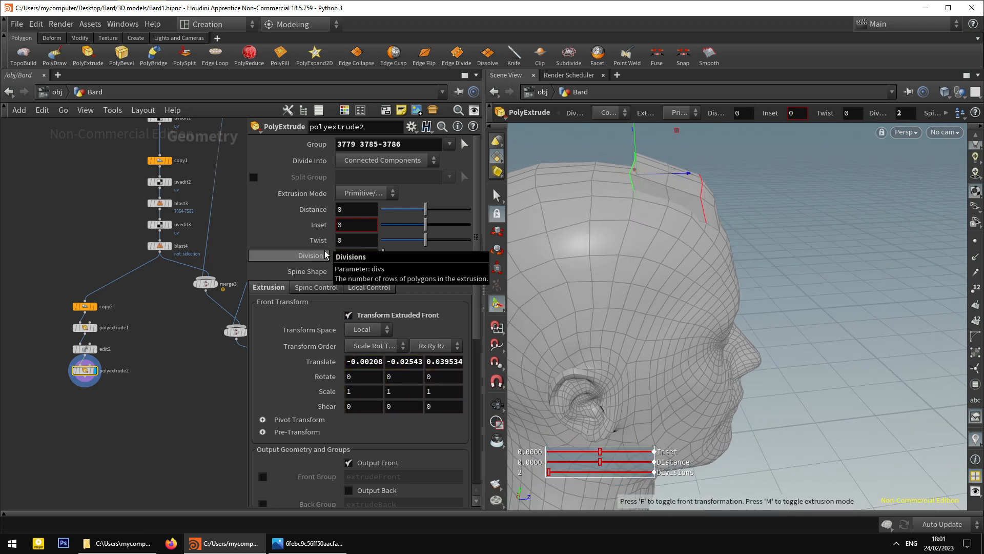
pyautogui.scroll(1, 325, 250)
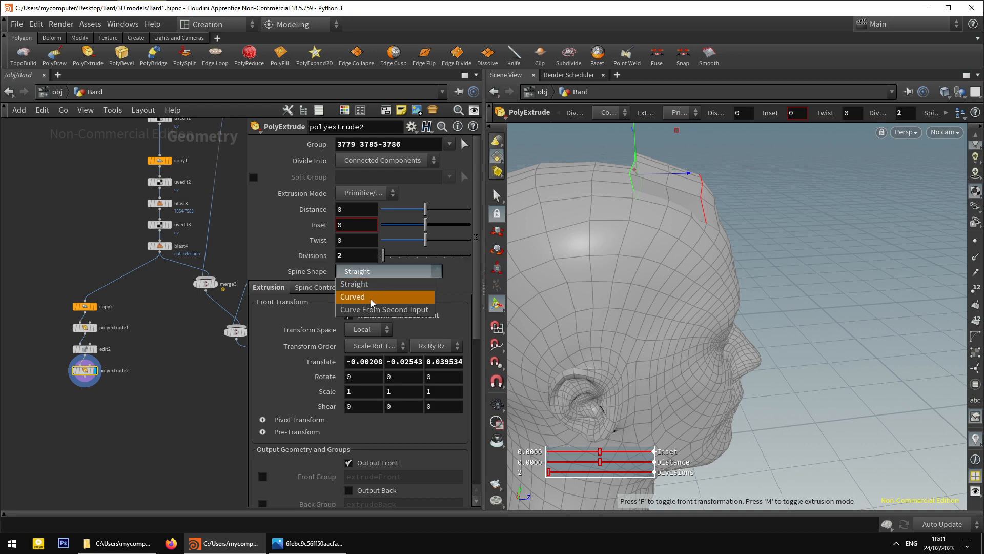
pyautogui.click(370, 300)
pyautogui.moveTo(712, 257); pyautogui.dragTo(716, 211)
pyautogui.moveTo(675, 180); pyautogui.dragTo(680, 212, button='middle')
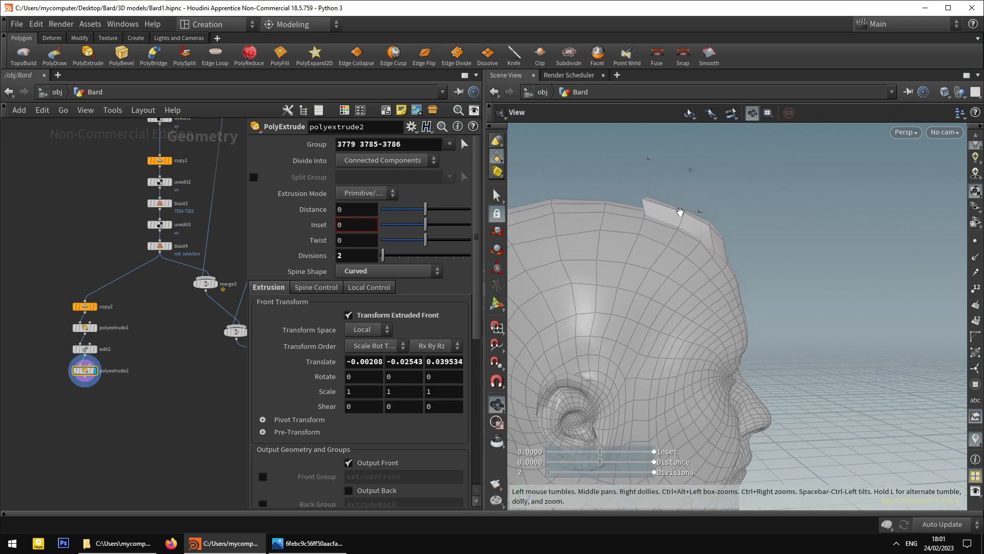
pyautogui.moveTo(650, 178); pyautogui.dragTo(650, 176)
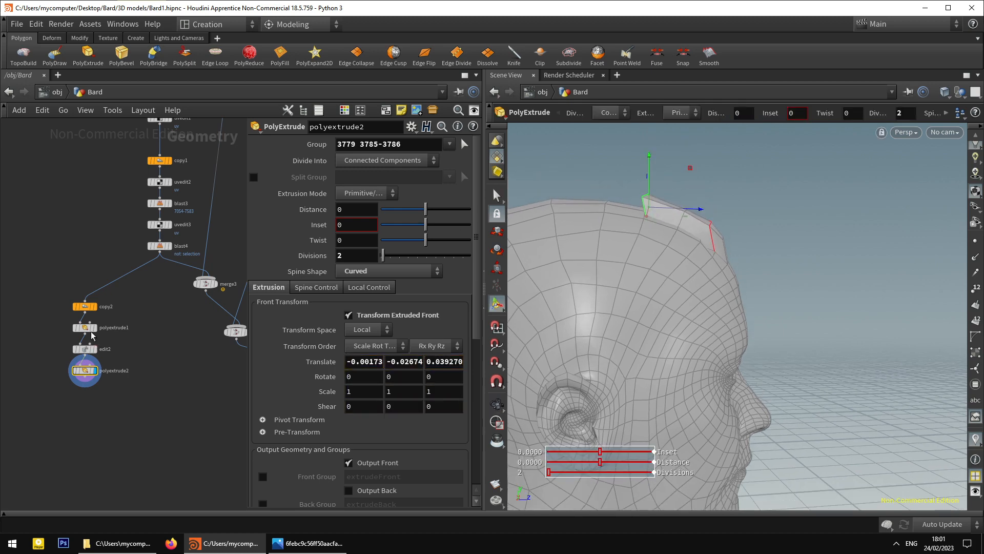
# Raise the first extrusion's front to a translate of about 0.0048, 0.0181, 0.0103 and the second's to about -0.0013, -0.0285, 0.0390.
pyautogui.scroll(3, 119, 337)
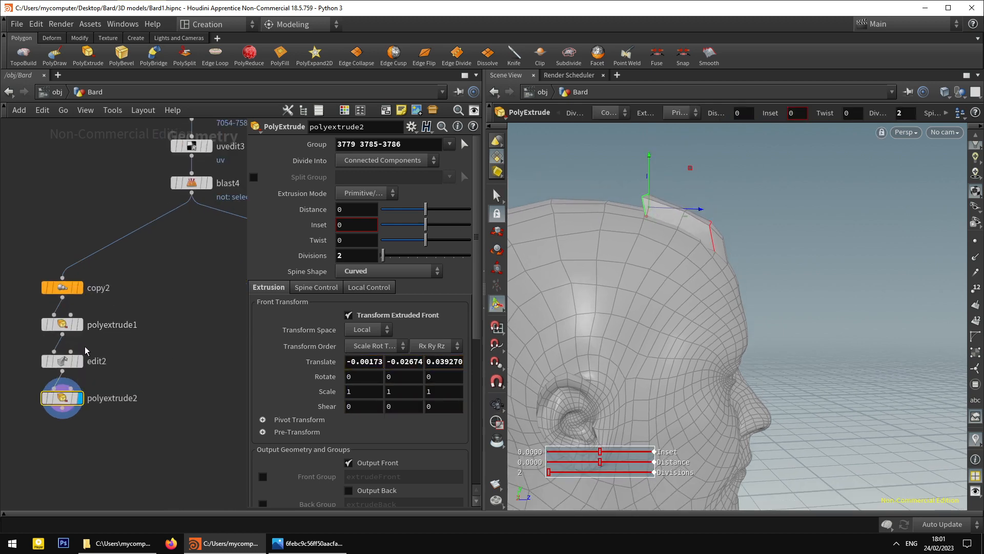
pyautogui.click(49, 326)
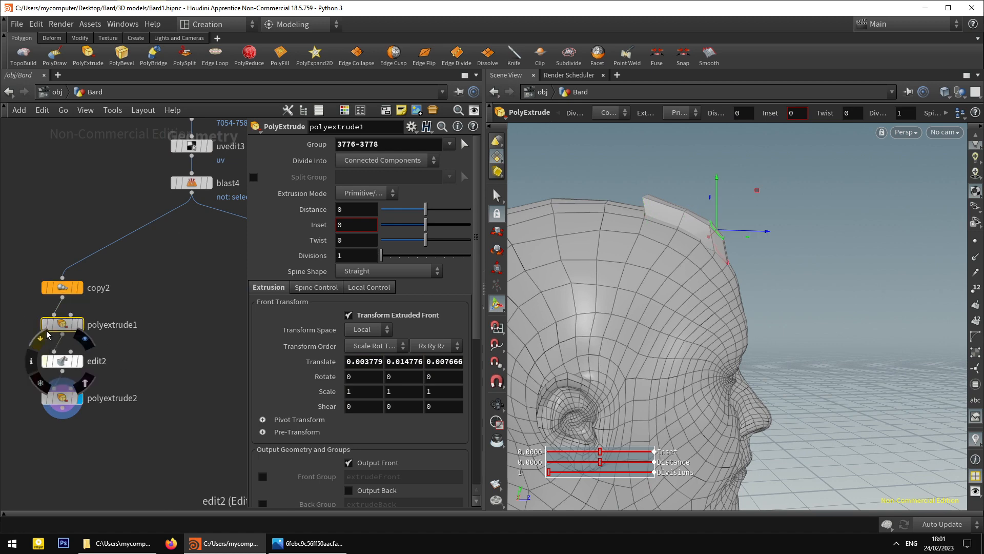
pyautogui.moveTo(708, 202); pyautogui.dragTo(720, 186)
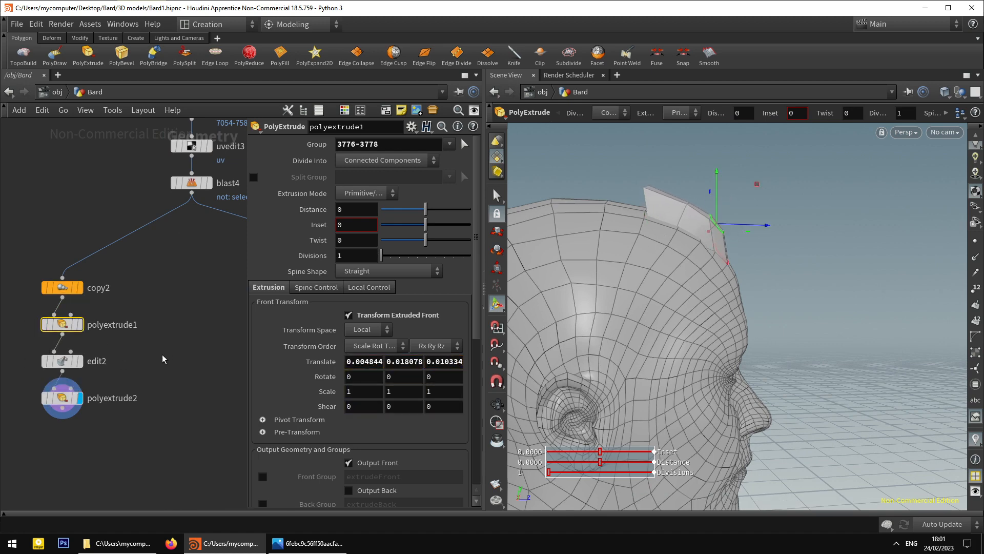
pyautogui.click(55, 406)
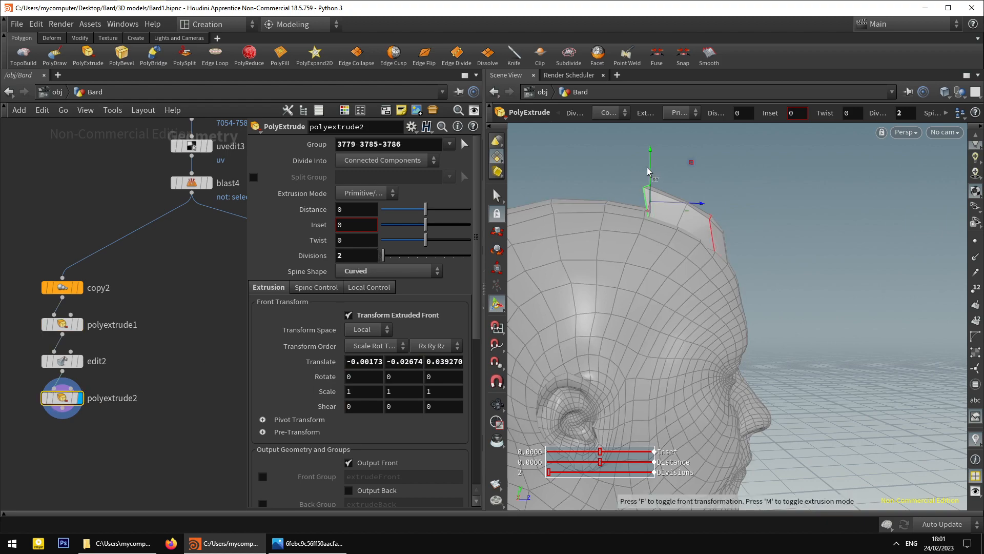
pyautogui.moveTo(648, 171); pyautogui.dragTo(652, 164)
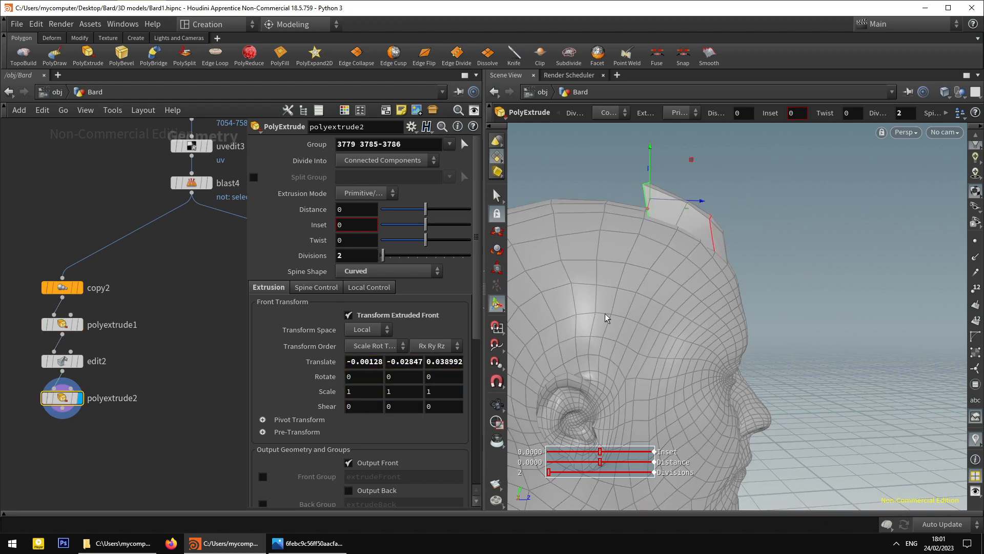
# Widen the rear end of the second extrusion by scaling its front to about 1.185, 1.008, 1.005.
pyautogui.press('Escape')
pyautogui.moveTo(605, 318); pyautogui.dragTo(774, 204)
pyautogui.press('e')
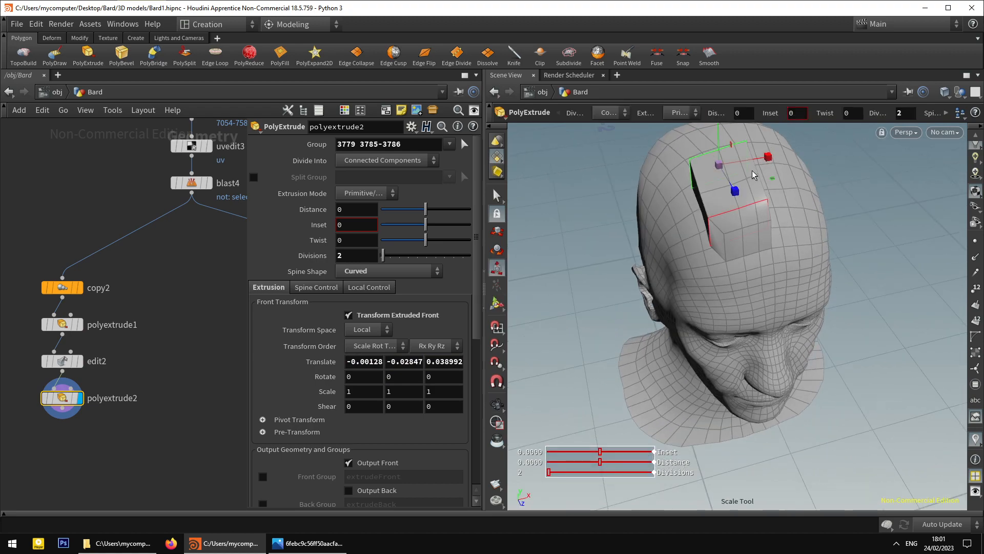
pyautogui.press('Escape')
pyautogui.moveTo(772, 161); pyautogui.dragTo(746, 160)
pyautogui.keyDown('alt'); pyautogui.moveTo(738, 163); pyautogui.dragTo(690, 192); pyautogui.keyUp('alt')
pyautogui.press('r')
pyautogui.press('t')
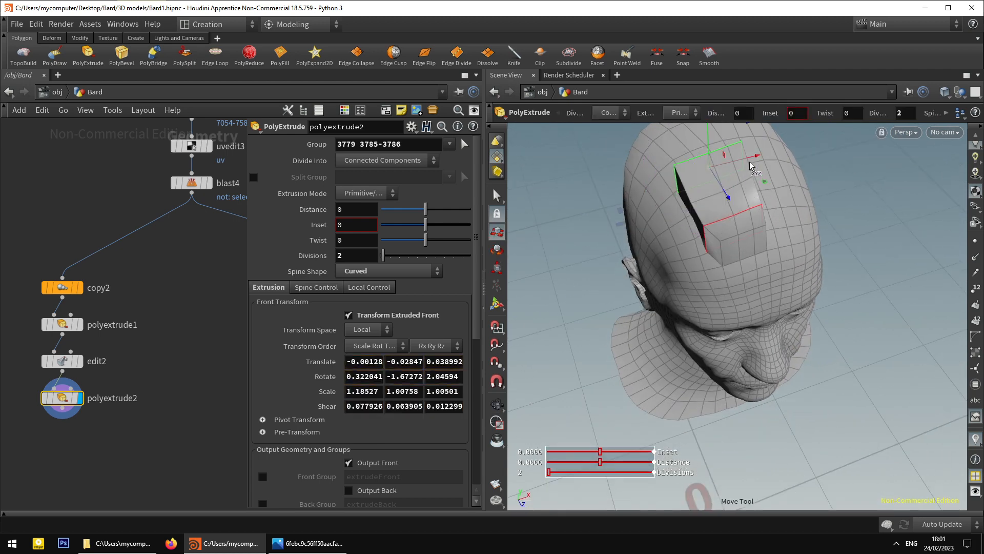
# Move the second extrusion's rear end to a translate of about -0.0044, -0.0279, 0.0387 and scale it to about 1.226, 0.976, 1.005.
pyautogui.keyDown('alt'); pyautogui.moveTo(749, 162); pyautogui.dragTo(747, 183, button='middle'); pyautogui.keyUp('alt')
pyautogui.scroll(3, 747, 184)
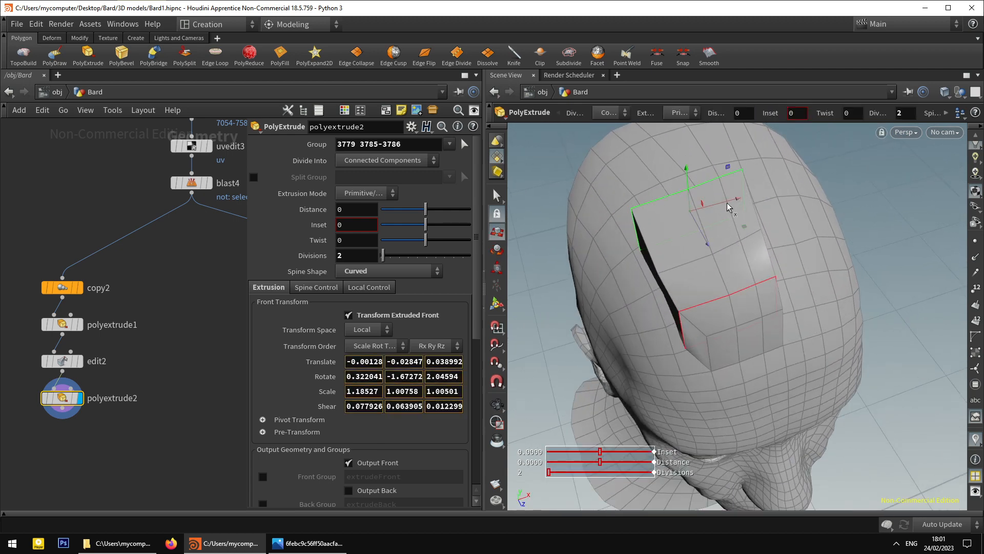
pyautogui.press('Escape')
pyautogui.moveTo(740, 198); pyautogui.dragTo(781, 154)
pyautogui.press('e')
pyautogui.press('Escape')
pyautogui.moveTo(694, 256); pyautogui.dragTo(800, 228)
pyautogui.press('r')
pyautogui.press('t')
pyautogui.press('Return')
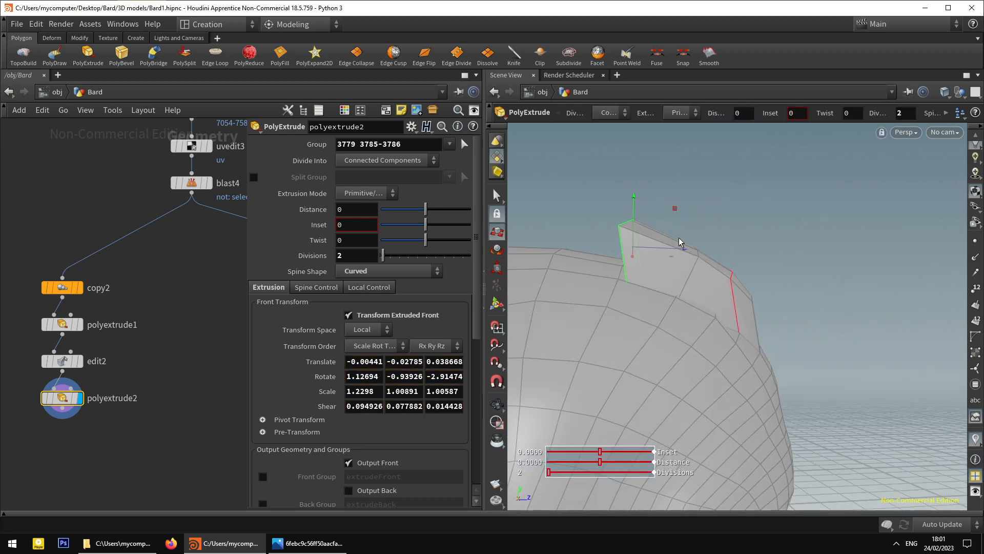
pyautogui.press('e')
pyautogui.moveTo(640, 201); pyautogui.dragTo(558, 221)
# Select the three polygons along the other side of the extruded hair strip, from the forehead to its rear end.
pyautogui.keyDown('alt'); pyautogui.moveTo(610, 248); pyautogui.dragTo(735, 244); pyautogui.keyUp('alt')
pyautogui.press('s')
pyautogui.click(727, 273)
pyautogui.press('Escape')
pyautogui.press('s')
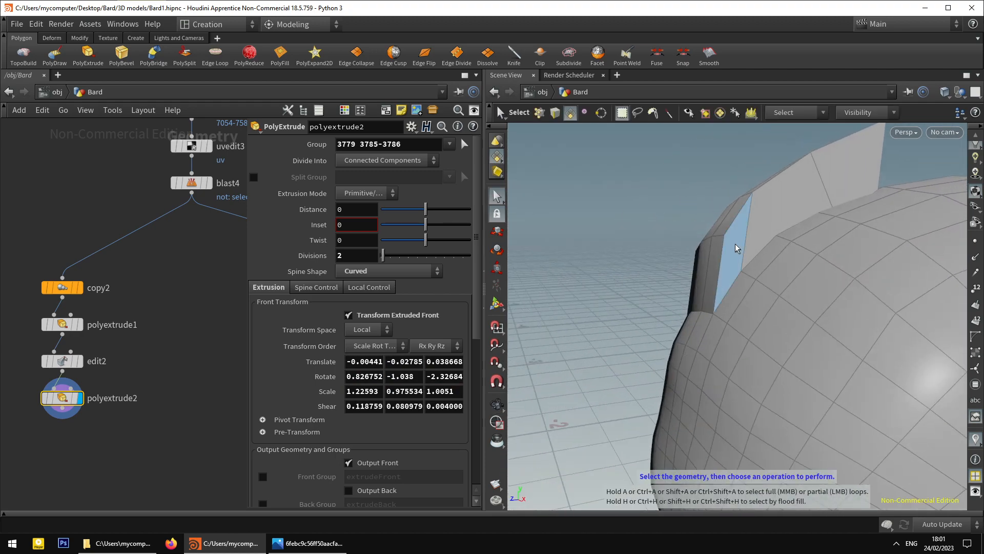
pyautogui.keyDown('shift'); pyautogui.click(777, 226); pyautogui.keyUp('shift')
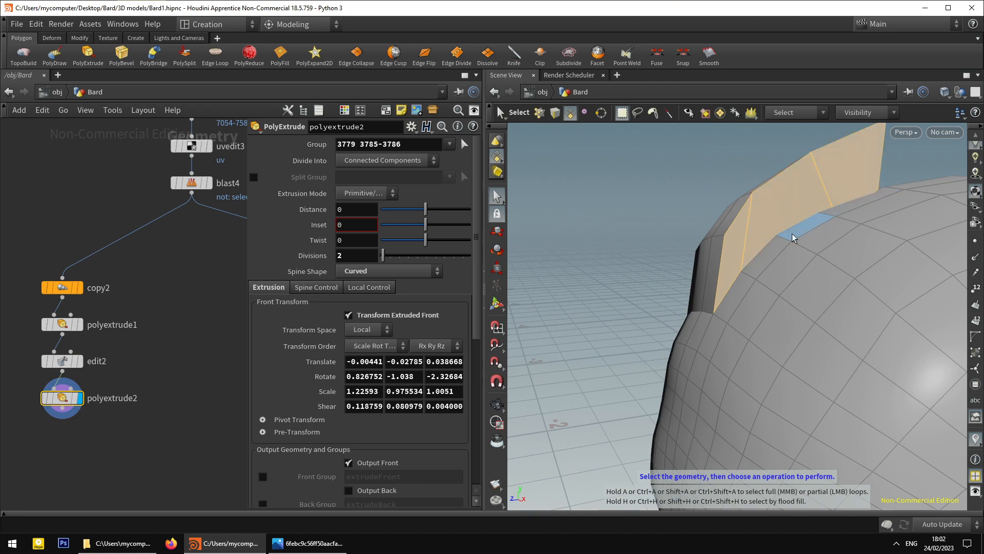
# Delete the three selected inner faces along the underside of the extruded strip on top of the head.
pyautogui.press('Delete')
pyautogui.press('Escape')
pyautogui.moveTo(782, 240); pyautogui.dragTo(715, 255)
pyautogui.press('Return')
pyautogui.press('Escape')
pyautogui.keyDown('alt'); pyautogui.moveTo(786, 189); pyautogui.dragTo(684, 302); pyautogui.keyUp('alt')
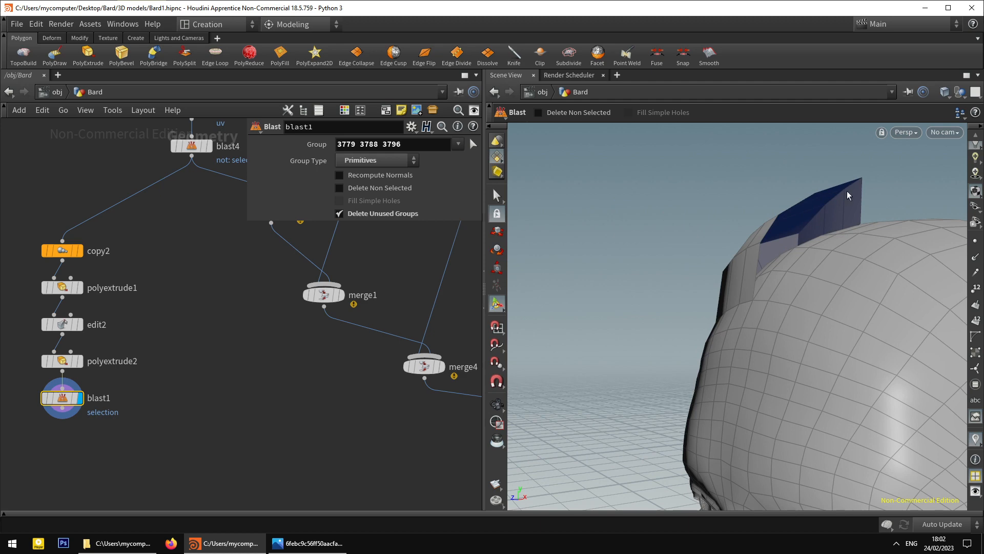
pyautogui.keyDown('alt'); pyautogui.moveTo(755, 243); pyautogui.dragTo(820, 239); pyautogui.keyUp('alt')
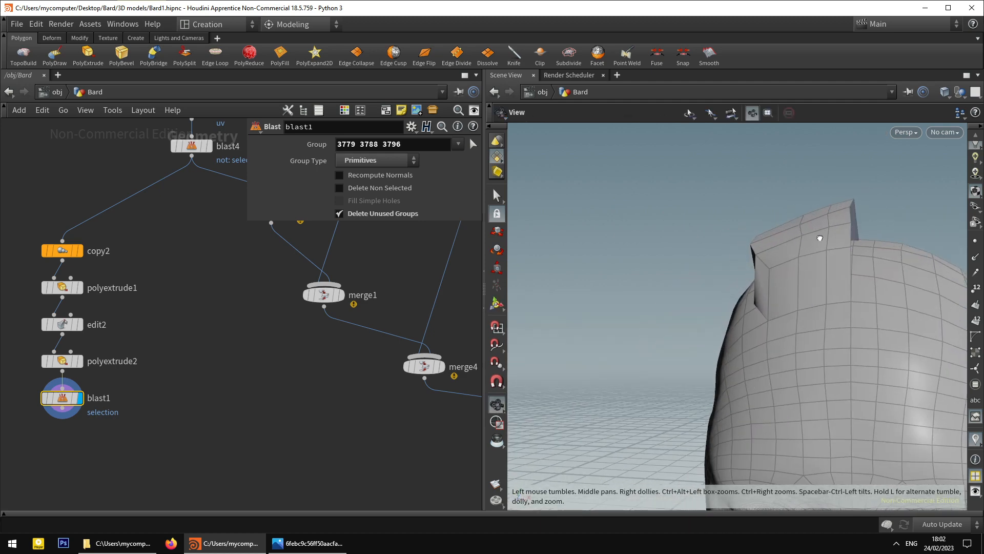
pyautogui.press('Return')
pyautogui.click(495, 196)
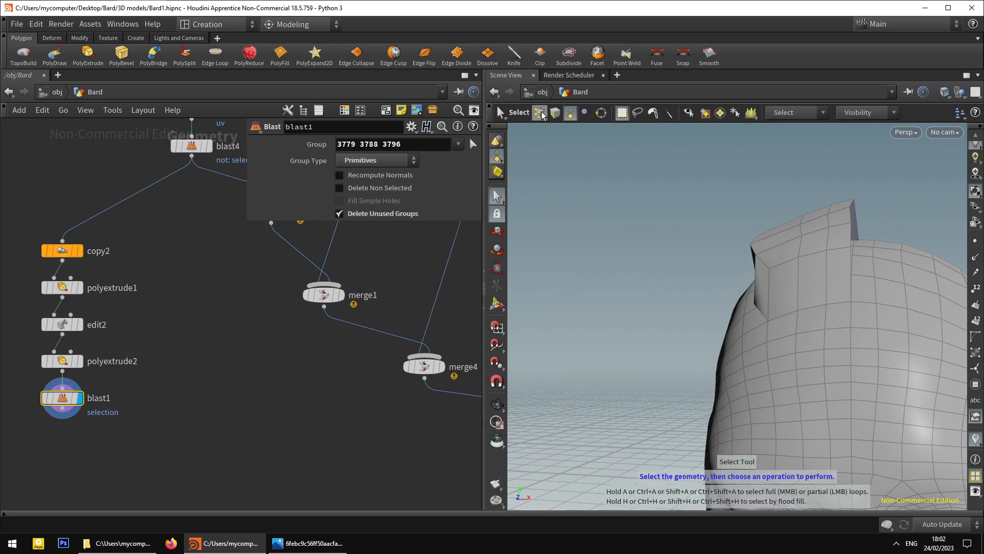
# Switch to the photo viewer and examine the hair shape in the Bard reference images, including the statue close-up.
pyautogui.click(308, 544)
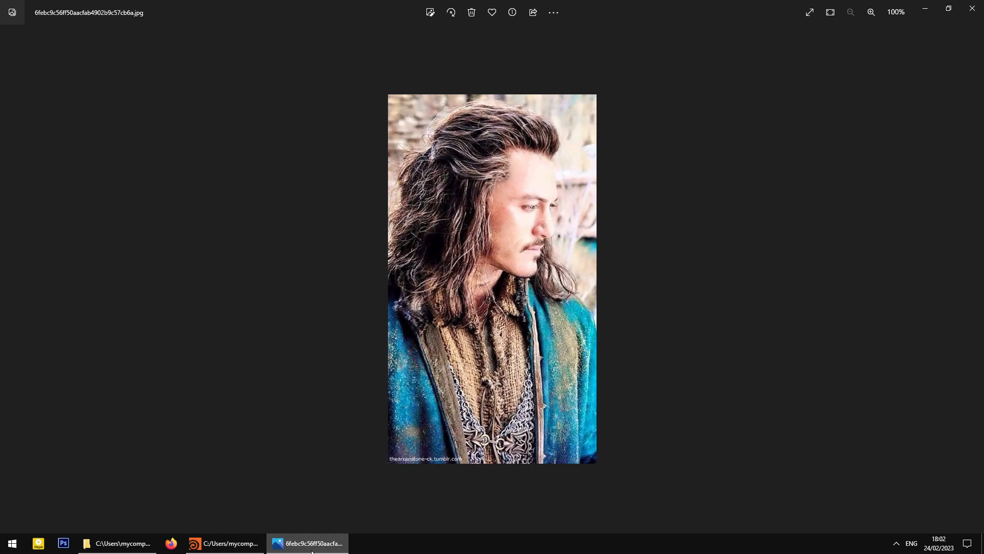
pyautogui.click(974, 279)
pyautogui.press('Right')
pyautogui.press('Right')
pyautogui.press('Right')
pyautogui.press('Right')
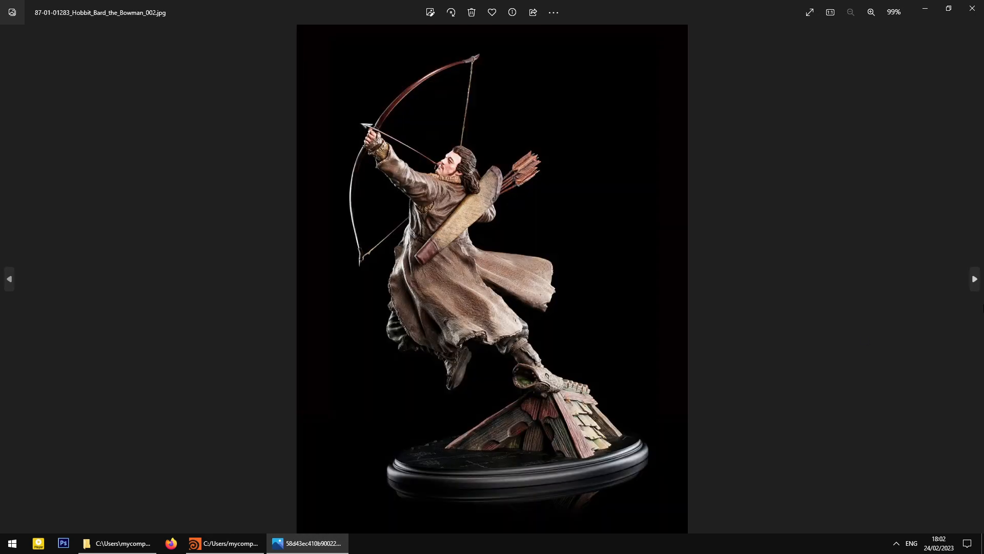
pyautogui.press('Right')
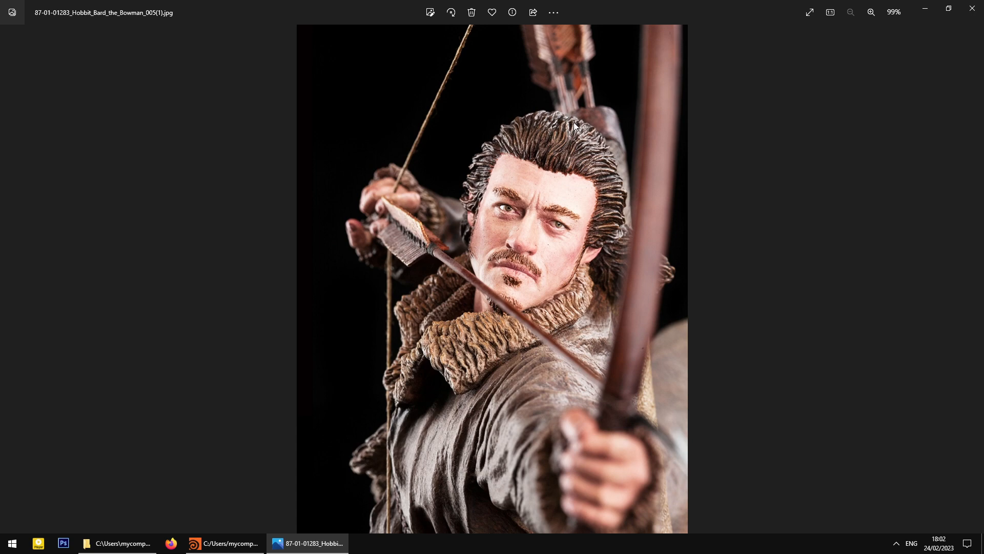
pyautogui.click(972, 8)
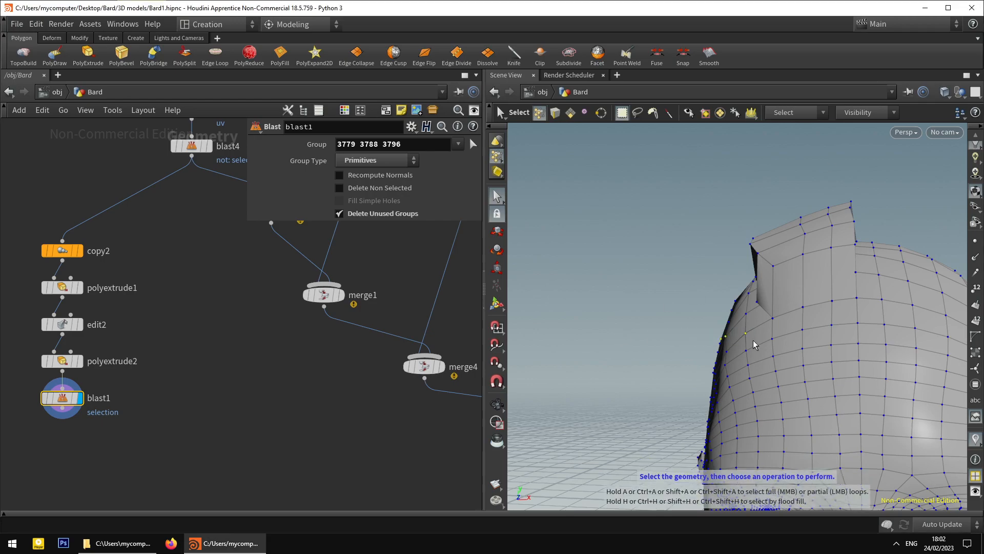
# Reopen the first portrait image from the Concept folder, check it, and return to Houdini.
pyautogui.keyDown('alt'); pyautogui.moveTo(752, 343); pyautogui.dragTo(809, 332); pyautogui.keyUp('alt')
pyautogui.click(148, 545)
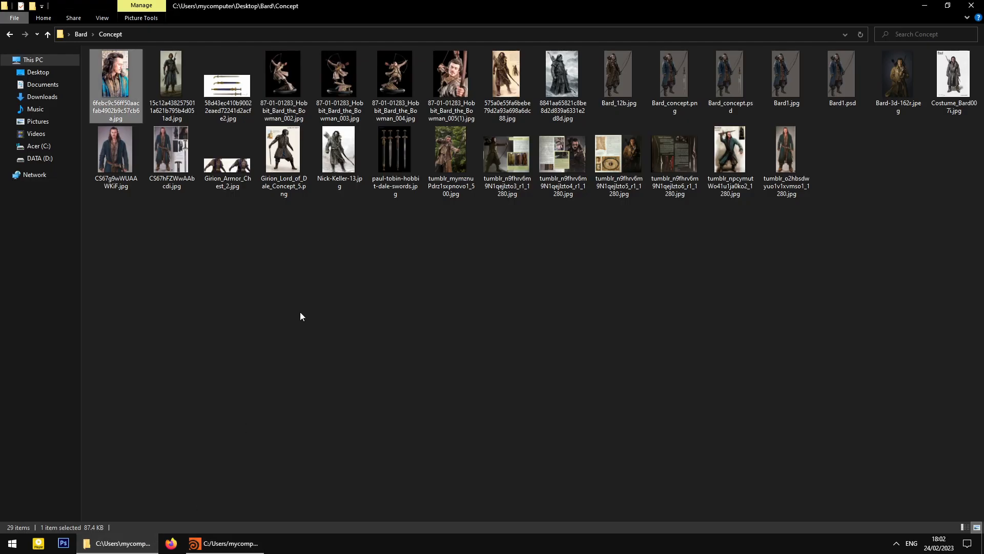
pyautogui.doubleClick(124, 88)
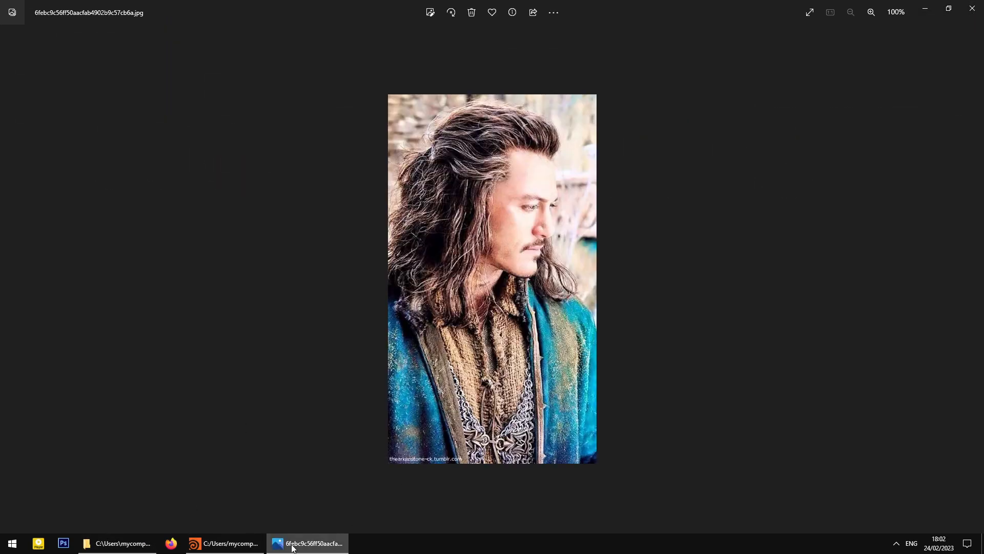
pyautogui.click(224, 543)
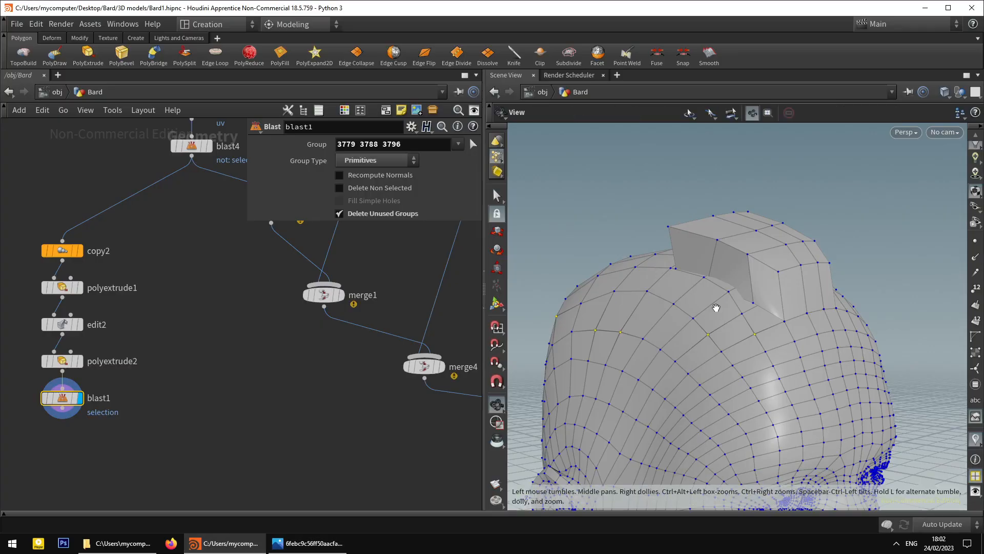
# Apply PolyExtrude to the two side end faces of the raised hair block with the extruded front transform enabled.
pyautogui.keyDown('alt'); pyautogui.moveTo(716, 307); pyautogui.dragTo(692, 300); pyautogui.keyUp('alt')
pyautogui.click(569, 112)
pyautogui.keyDown('alt'); pyautogui.moveTo(679, 214); pyautogui.dragTo(504, 203); pyautogui.keyUp('alt')
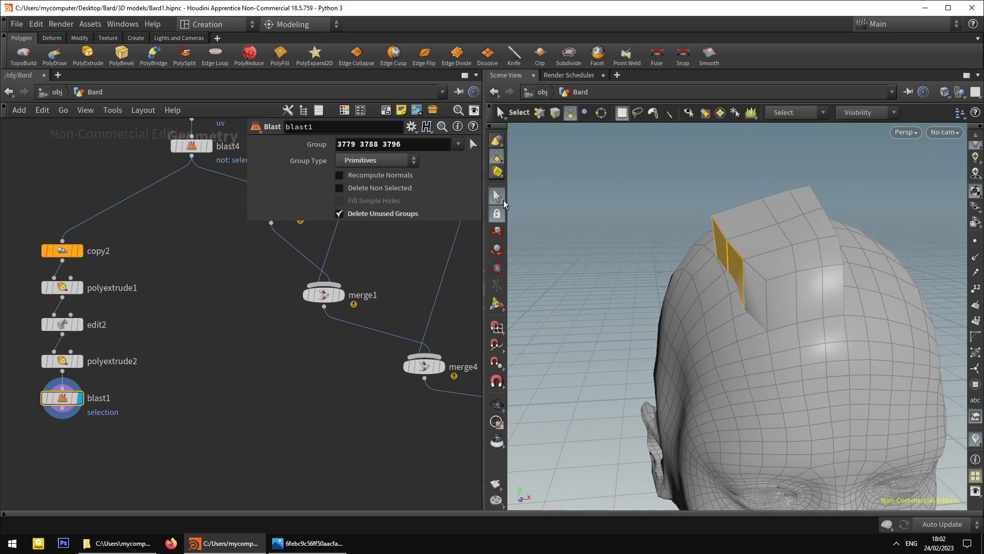
pyautogui.click(86, 57)
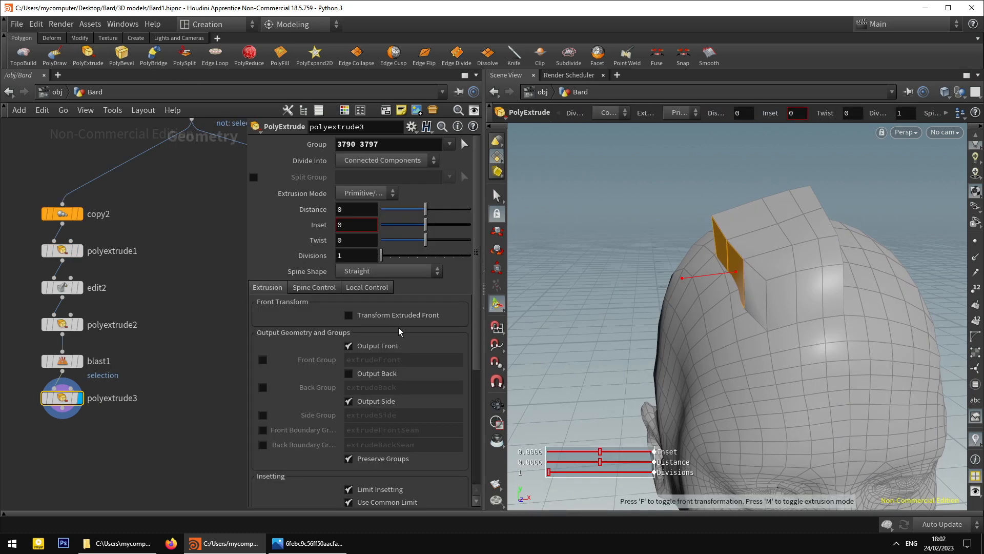
pyautogui.press('f')
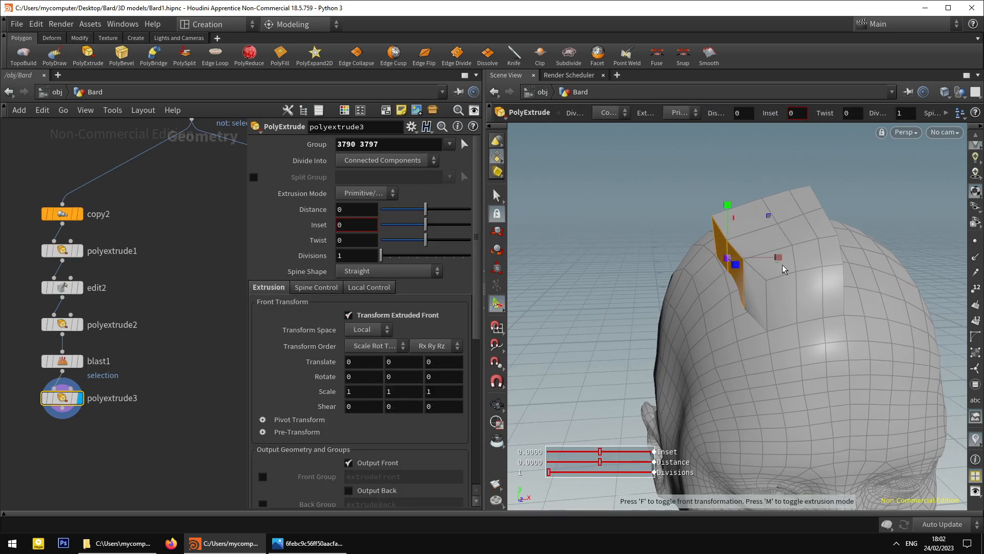
# Pull the extruded front outward and down toward the temple, rotating and scaling it to follow the side of the head.
pyautogui.press('t')
pyautogui.moveTo(763, 261); pyautogui.dragTo(657, 290)
pyautogui.keyDown('alt'); pyautogui.moveTo(692, 290); pyautogui.dragTo(660, 243); pyautogui.keyUp('alt')
pyautogui.press('e')
pyautogui.press('r')
pyautogui.keyDown('alt'); pyautogui.moveTo(660, 243); pyautogui.dragTo(660, 327); pyautogui.keyUp('alt')
pyautogui.press('t')
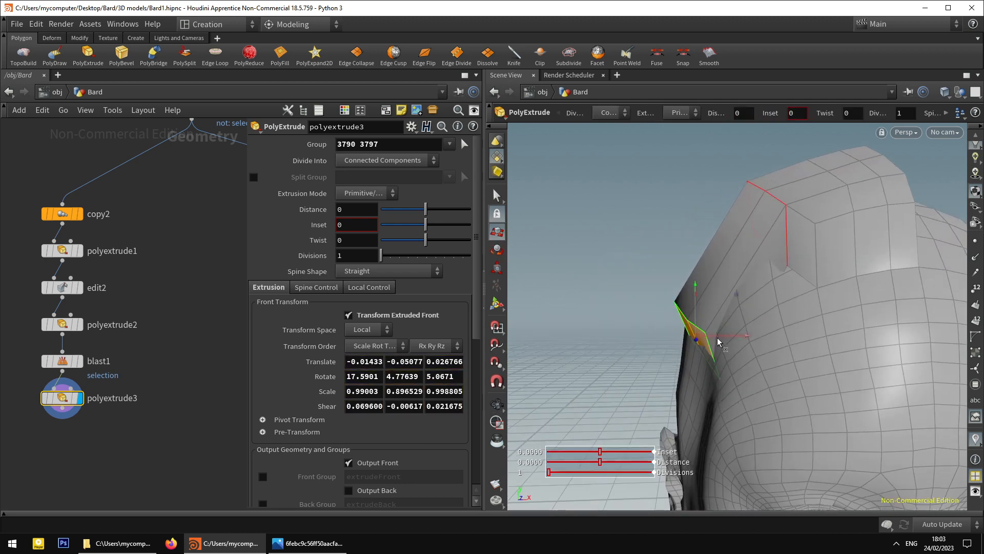
pyautogui.moveTo(718, 337); pyautogui.dragTo(700, 336)
# Examine the hair at the temple and side of the head in the reference photo and the zoomed-in statue image.
pyautogui.click(307, 543)
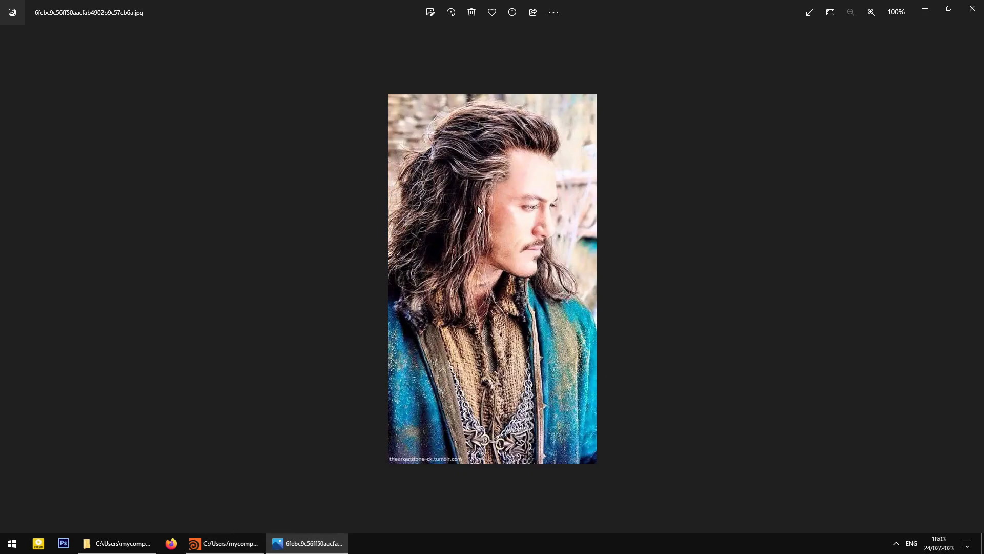
pyautogui.press('Right')
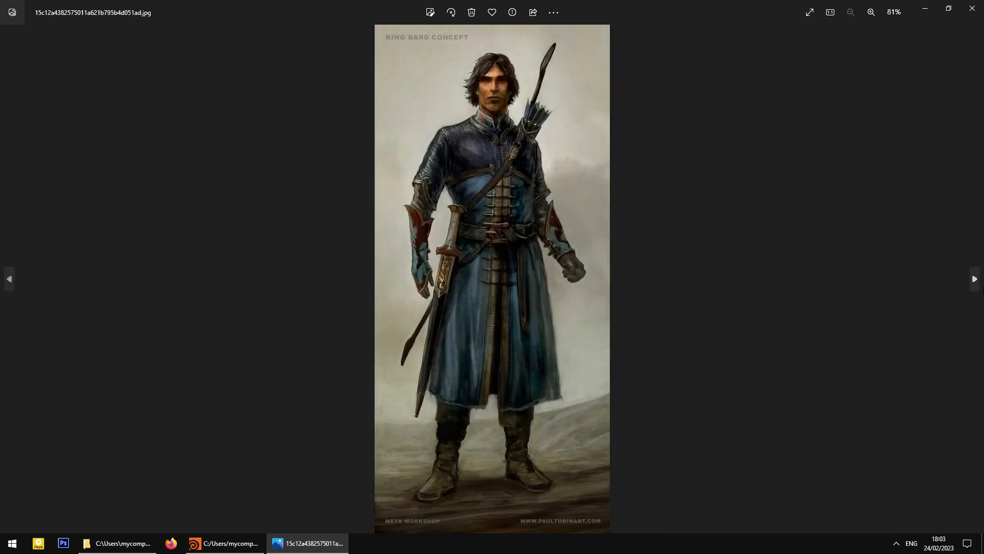
pyautogui.press('Right')
pyautogui.scroll(5, 410, 148)
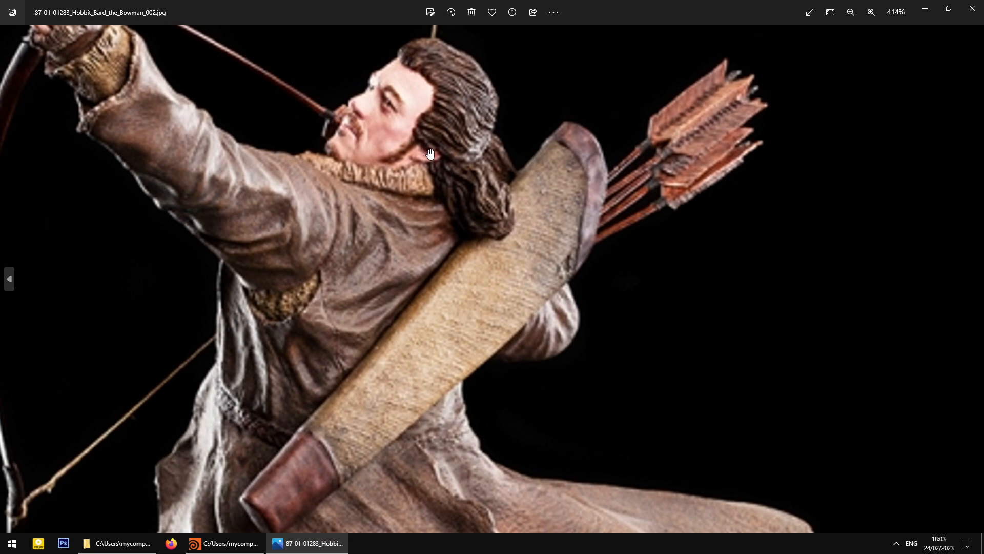
pyautogui.click(973, 14)
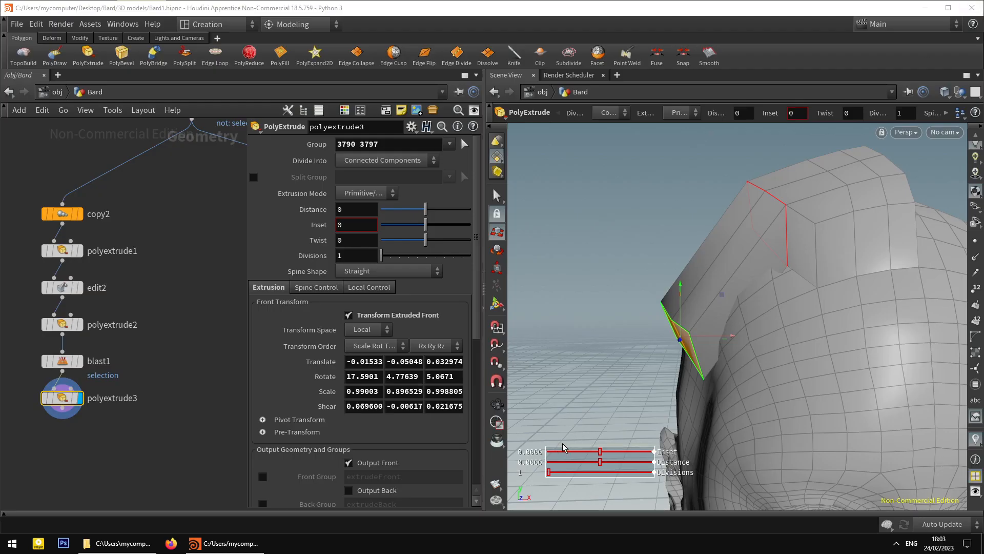
# Raise the extruded front slightly along its local vertical axis, undoing the unwanted handle changes.
pyautogui.moveTo(671, 411); pyautogui.dragTo(718, 382, button='middle')
pyautogui.press('space')
pyautogui.hotkey('ctrl', 'z')
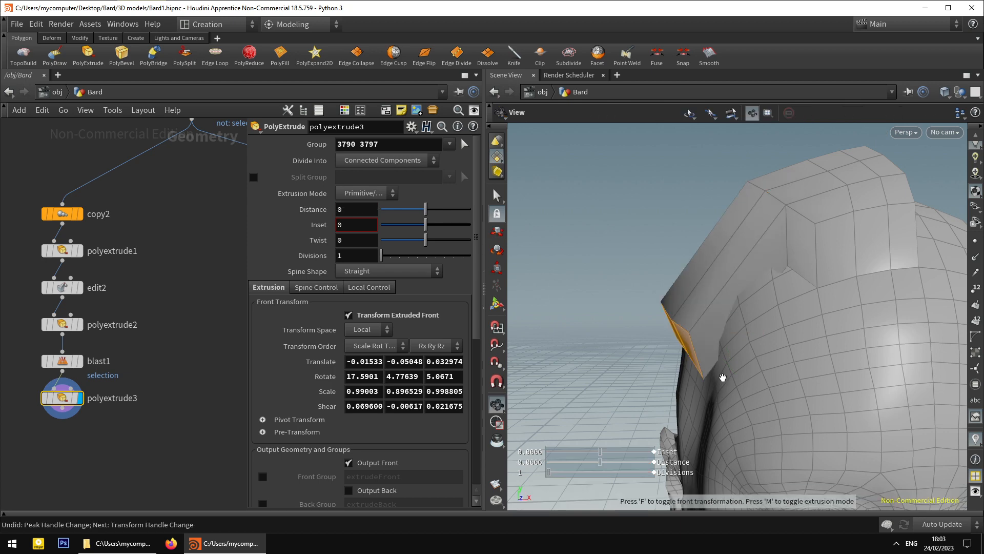
pyautogui.moveTo(721, 378); pyautogui.dragTo(806, 312)
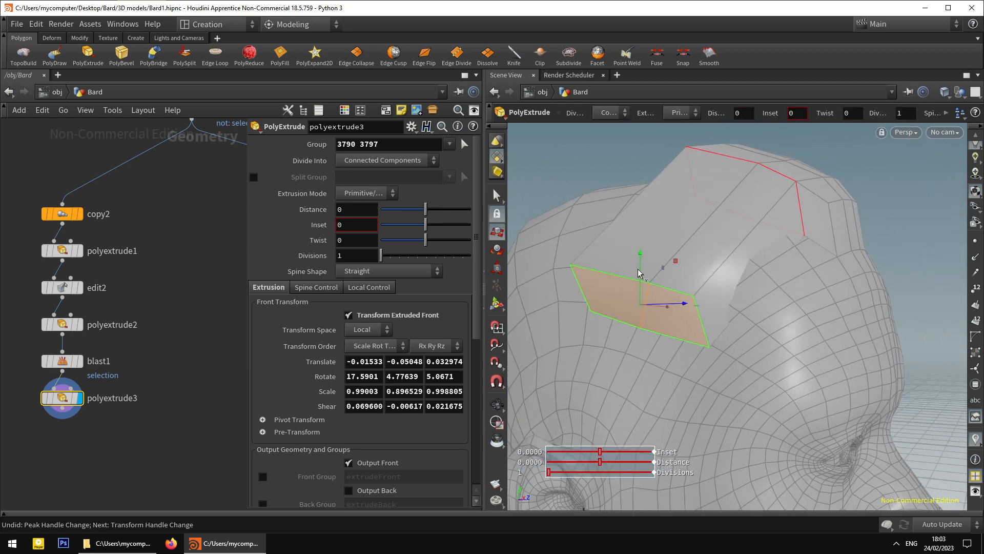
pyautogui.moveTo(638, 272); pyautogui.dragTo(640, 249)
pyautogui.hotkey('ctrl', 'z')
# Set the extrusion's spine shape to Curved and its divisions to 3.
pyautogui.click(367, 275)
pyautogui.click(365, 296)
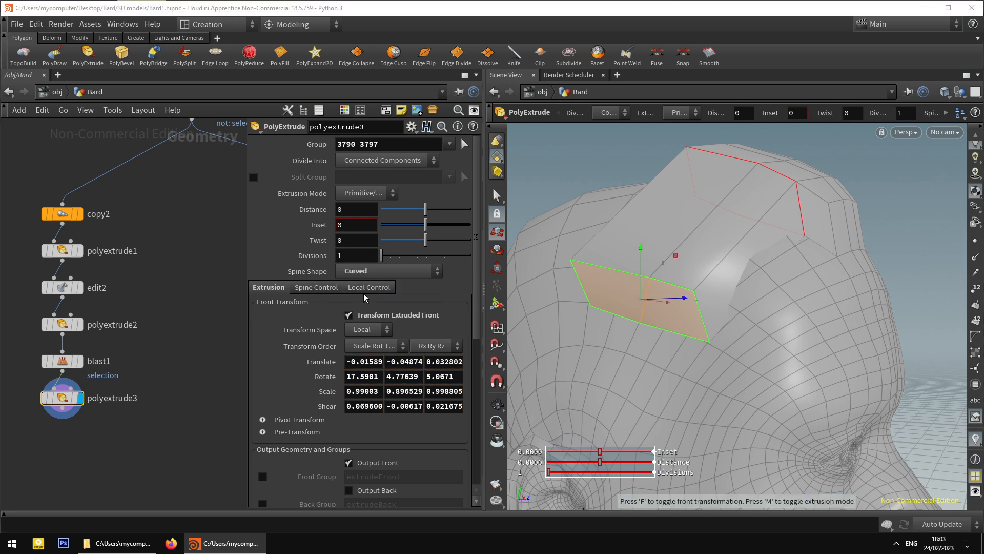
pyautogui.click(355, 256)
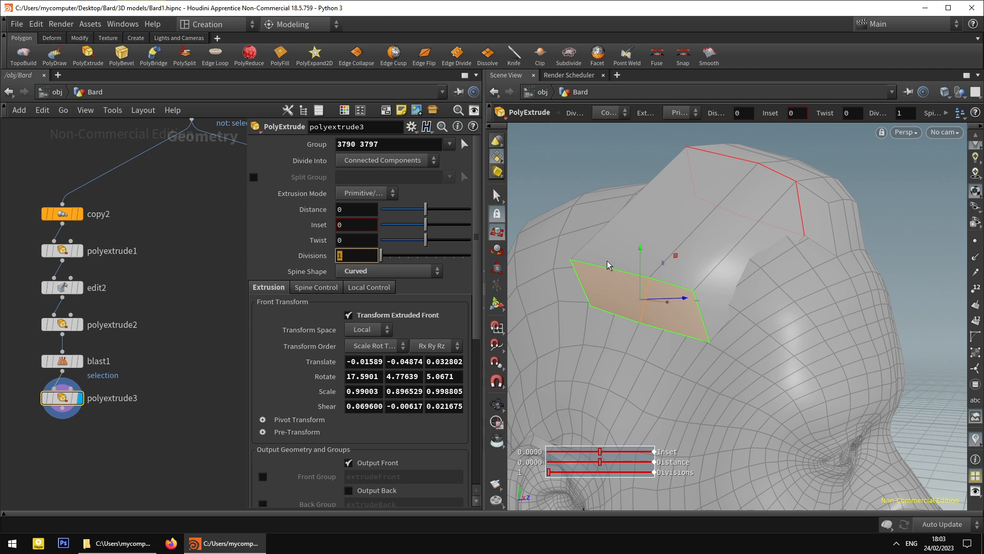
pyautogui.press('Return')
# Rotate the extruded front to about 46, -9 and 9 degrees and shift it closer to the head.
pyautogui.keyDown('alt'); pyautogui.moveTo(776, 258); pyautogui.dragTo(839, 325); pyautogui.keyUp('alt')
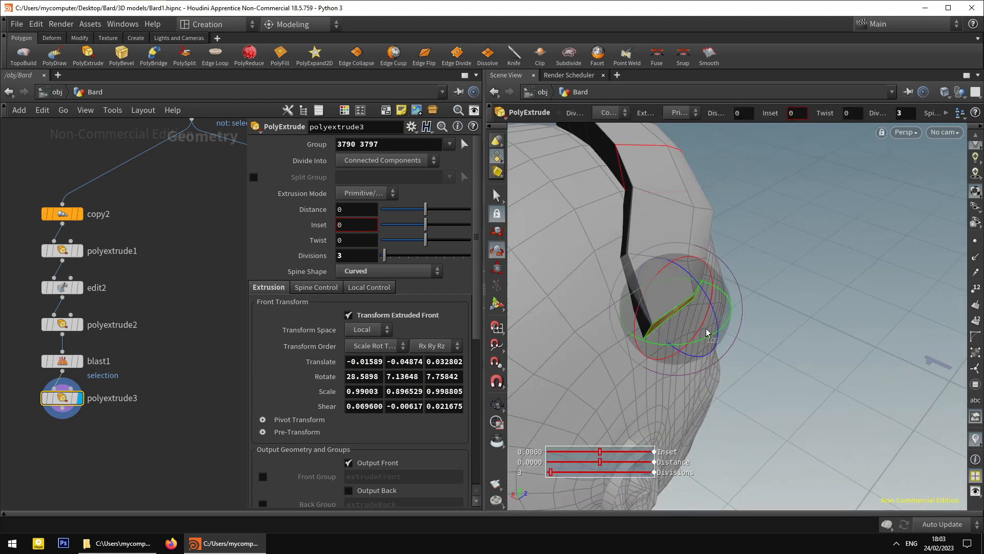
pyautogui.moveTo(702, 341); pyautogui.dragTo(529, 277)
pyautogui.moveTo(679, 226); pyautogui.dragTo(667, 227)
pyautogui.press('t')
pyautogui.moveTo(688, 277); pyautogui.dragTo(565, 257)
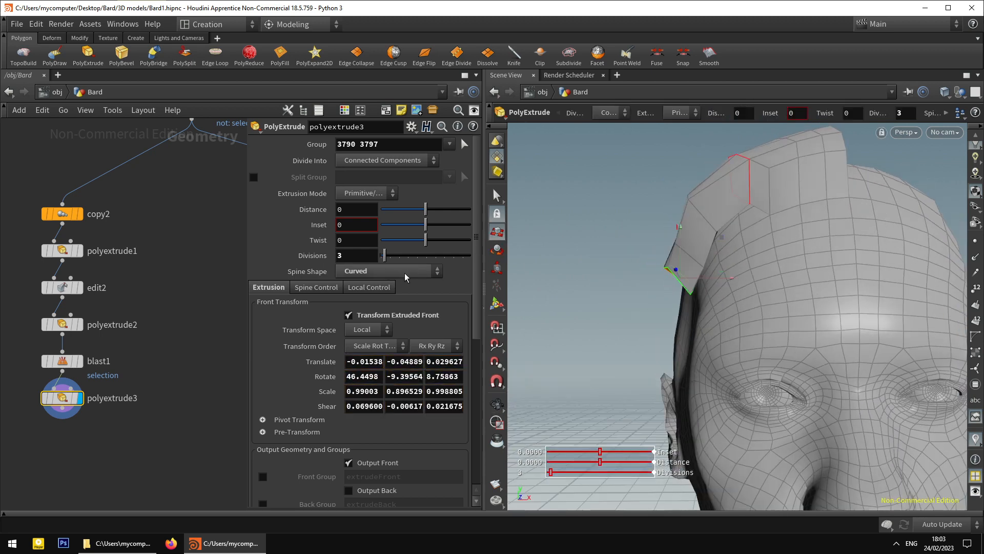
# Scale the extruded front to about 0.99, 0.81 and 0.91, nudge it sideways, and rotate it to about 39, 1 and 8 degrees.
pyautogui.click(359, 256)
pyautogui.keyDown('alt'); pyautogui.moveTo(690, 246); pyautogui.dragTo(701, 269); pyautogui.keyUp('alt')
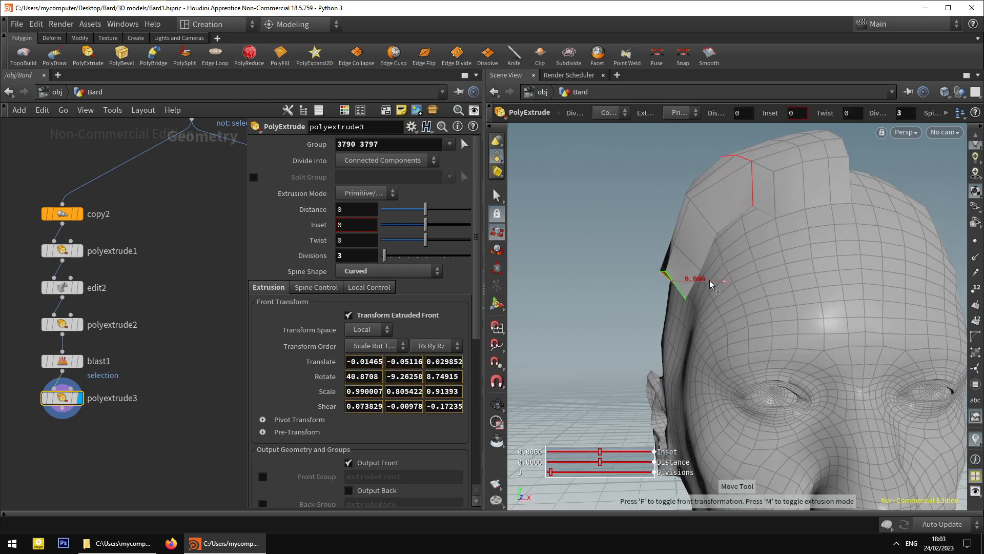
pyautogui.keyDown('alt'); pyautogui.moveTo(708, 284); pyautogui.dragTo(713, 263); pyautogui.keyUp('alt')
pyautogui.keyDown('alt'); pyautogui.moveTo(713, 264); pyautogui.dragTo(767, 223); pyautogui.keyUp('alt')
pyautogui.press('r')
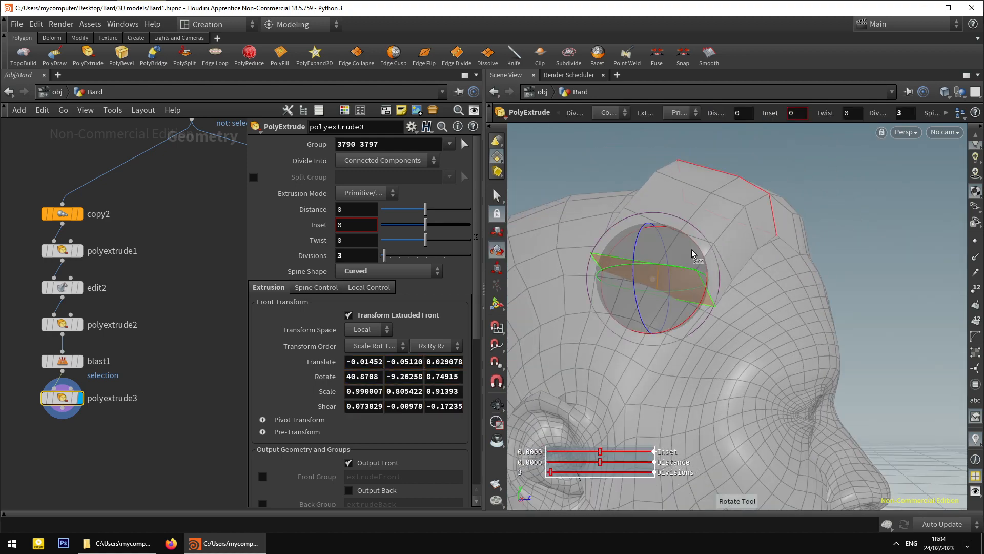
pyautogui.moveTo(689, 274); pyautogui.dragTo(624, 277)
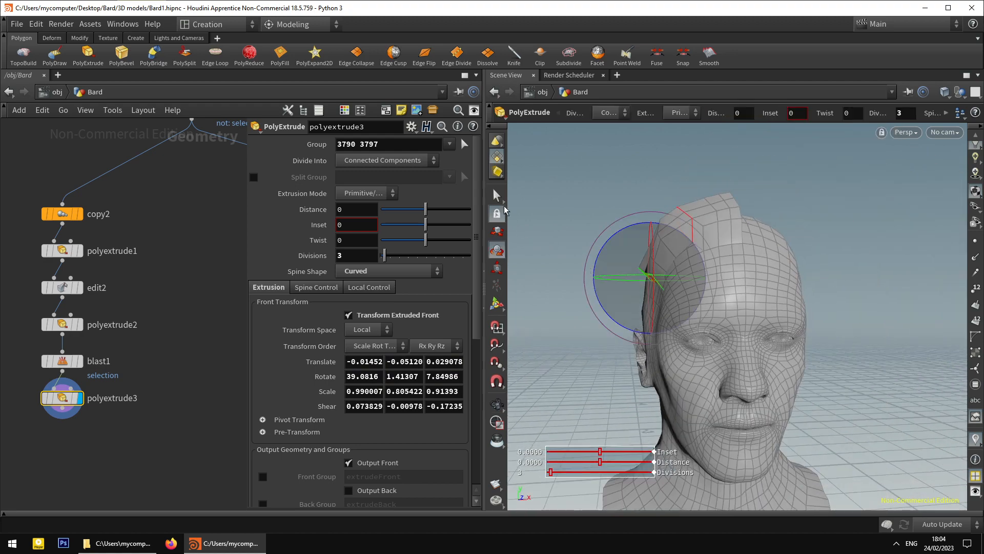
# Select the edit2 node and display its geometry for editing.
pyautogui.click(497, 195)
pyautogui.keyDown('alt'); pyautogui.moveTo(681, 230); pyautogui.dragTo(646, 270); pyautogui.keyUp('alt')
pyautogui.scroll(3, 693, 285)
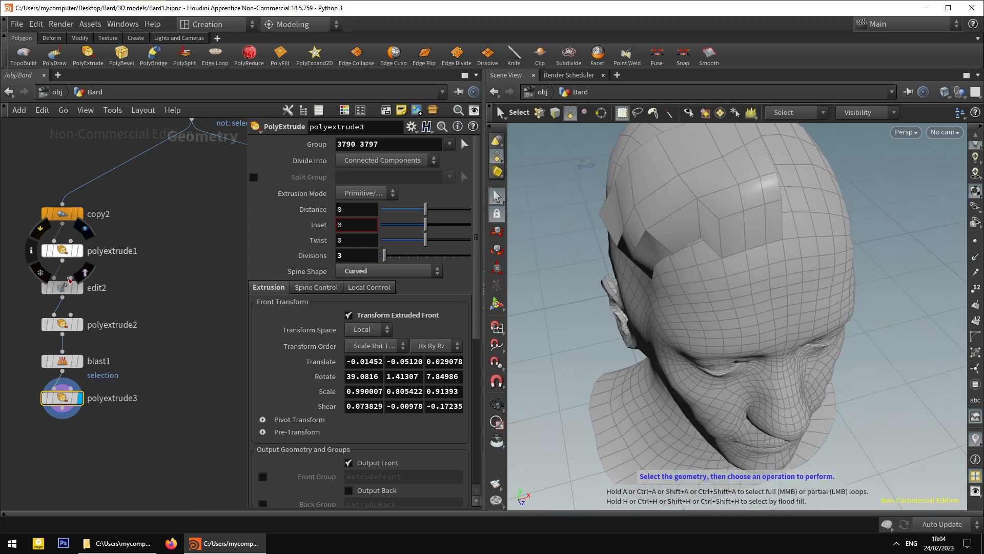
pyautogui.click(68, 291)
pyautogui.click(62, 251)
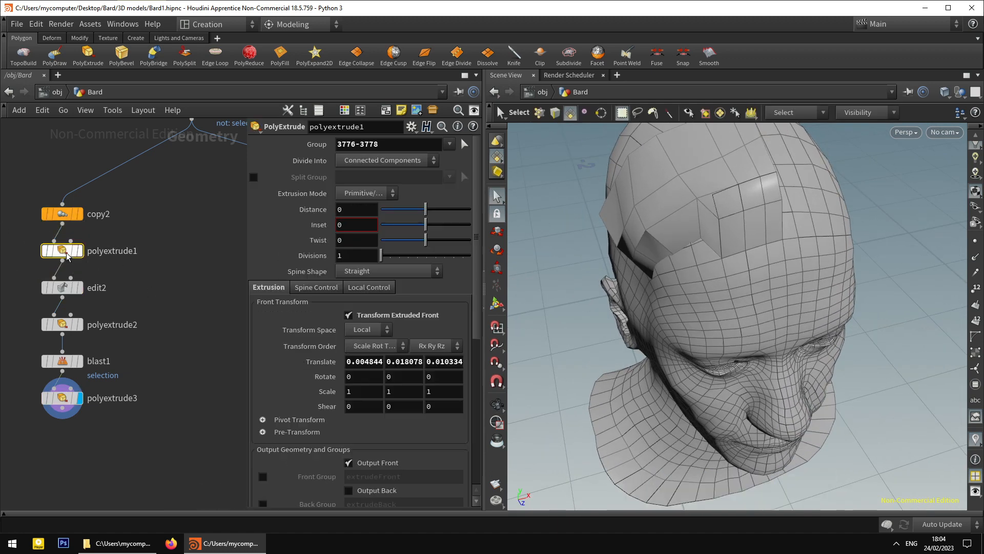
pyautogui.press('r')
pyautogui.click(62, 288)
pyautogui.press('r')
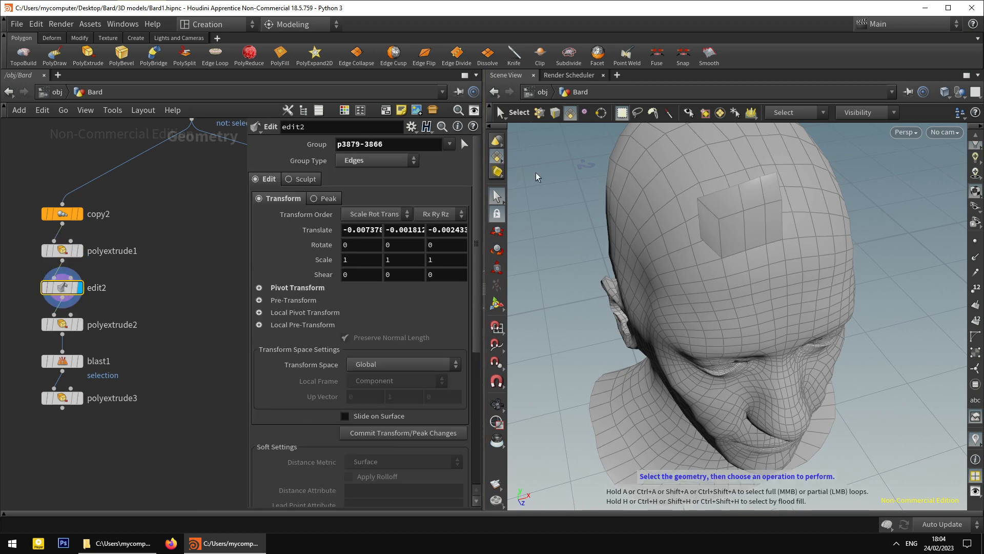
# Display the polyextrude3 result and move the raised block's two side corner points about -0.0013 along X in edit2.
pyautogui.press('1')
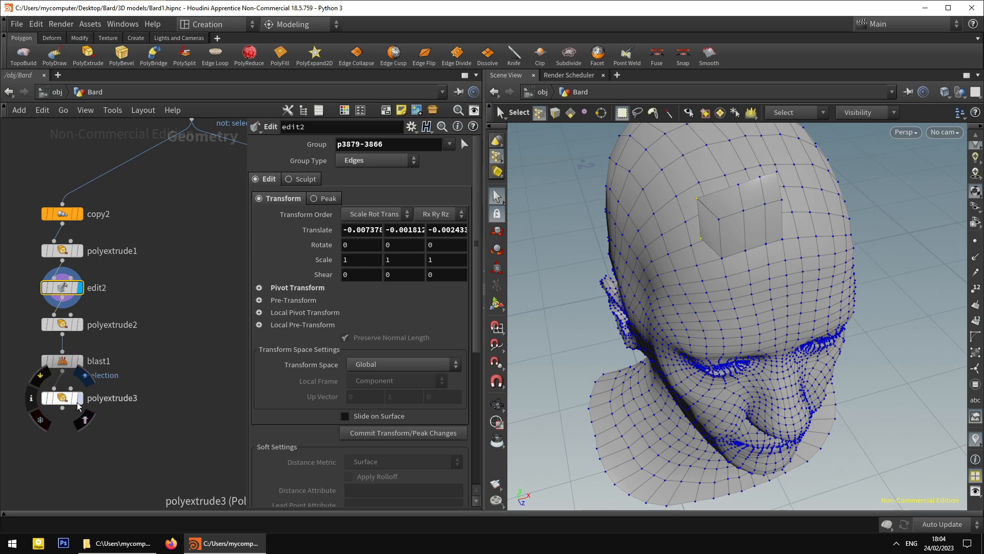
pyautogui.click(84, 376)
pyautogui.press('t')
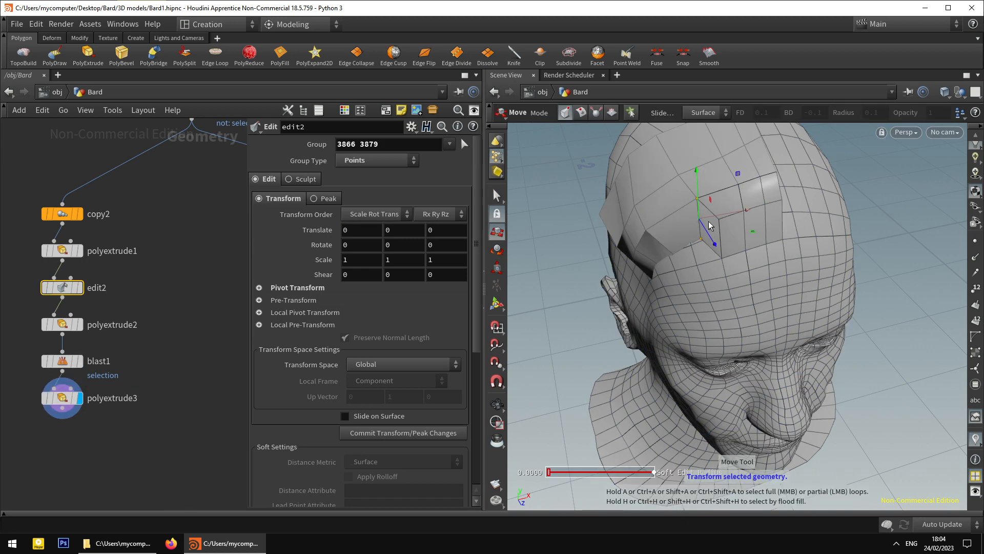
pyautogui.moveTo(712, 223); pyautogui.dragTo(690, 197)
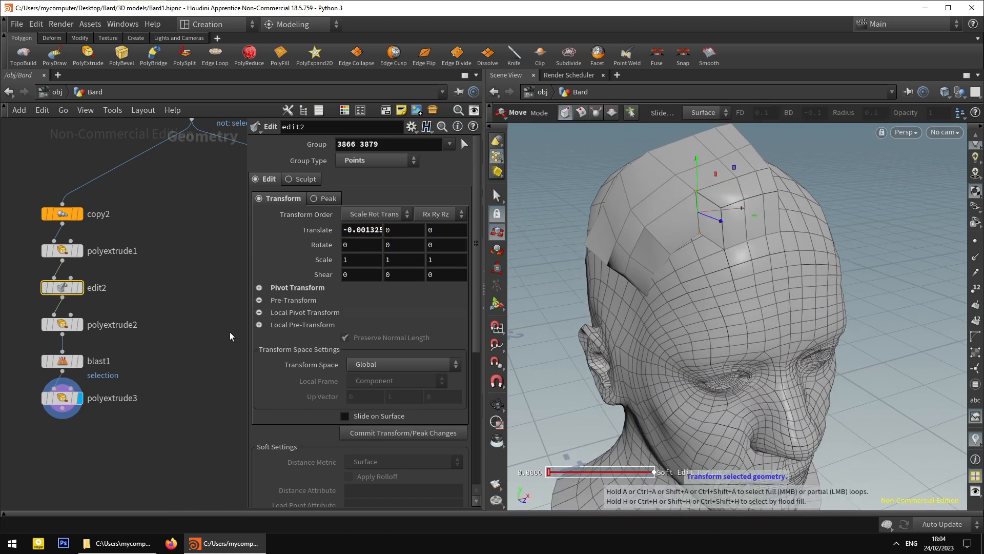
# Shift the polyextrude3 extruded front to a translation of about -0.023, -0.054 and 0.028.
pyautogui.click(63, 402)
pyautogui.keyDown('alt'); pyautogui.moveTo(754, 260); pyautogui.dragTo(776, 266); pyautogui.keyUp('alt')
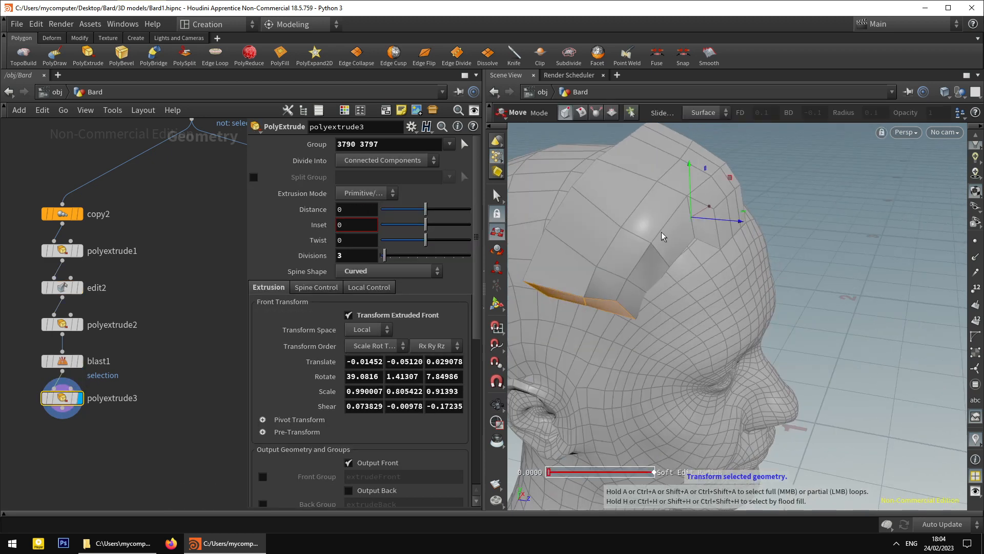
pyautogui.click(496, 303)
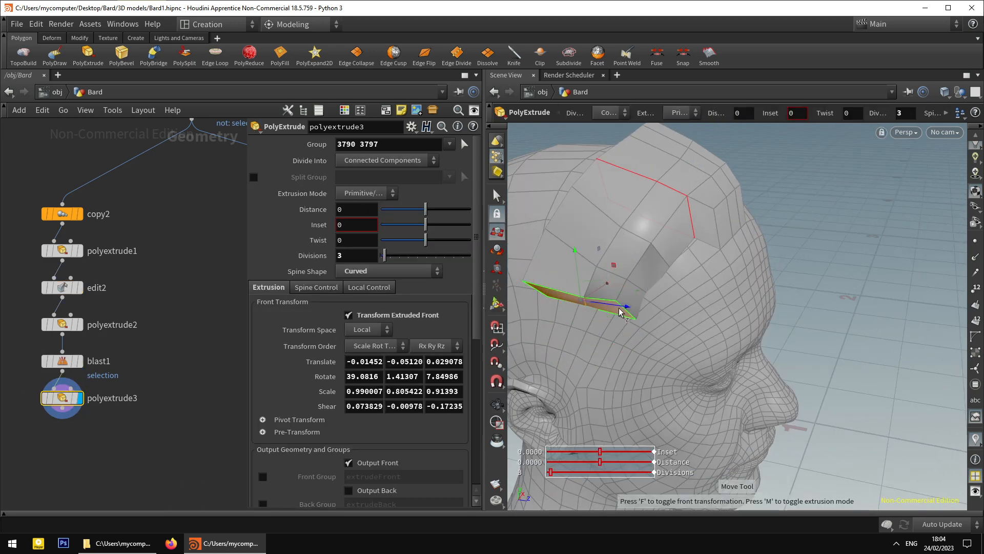
pyautogui.moveTo(602, 305); pyautogui.dragTo(657, 291)
# Open the first portrait reference image from the Concept folder to check the hair, and return to Houdini.
pyautogui.click(209, 542)
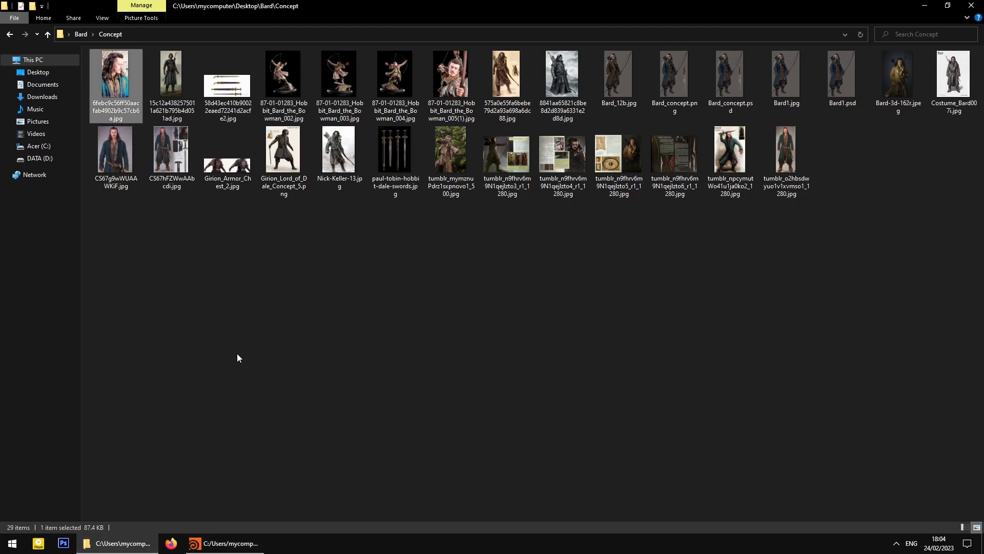
pyautogui.doubleClick(123, 63)
pyautogui.click(308, 543)
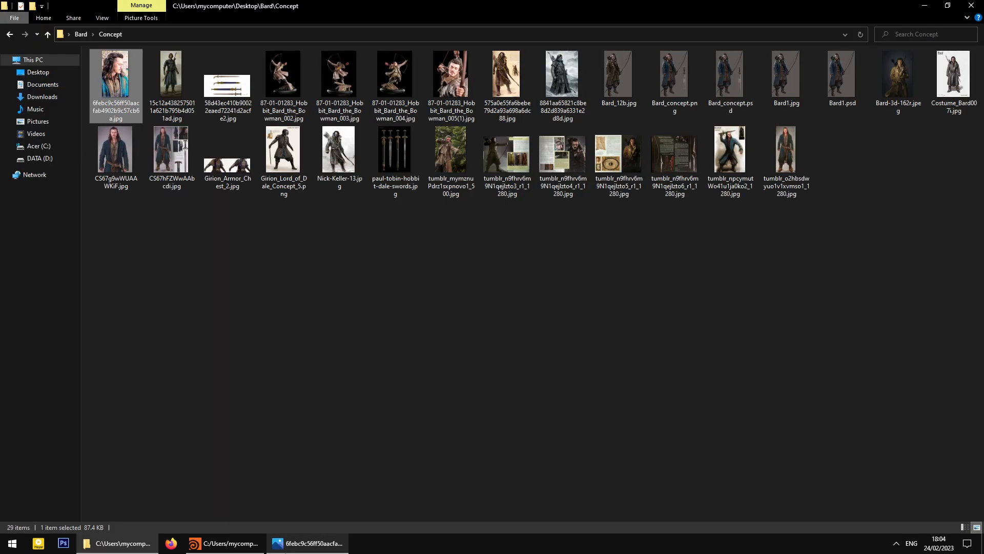
pyautogui.click(238, 546)
# Move two points on the side edge of the polyextrude3 hair strip about -0.0043 along Z in a new edit node.
pyautogui.keyDown('alt'); pyautogui.moveTo(658, 375); pyautogui.dragTo(643, 359); pyautogui.keyUp('alt')
pyautogui.click(69, 326)
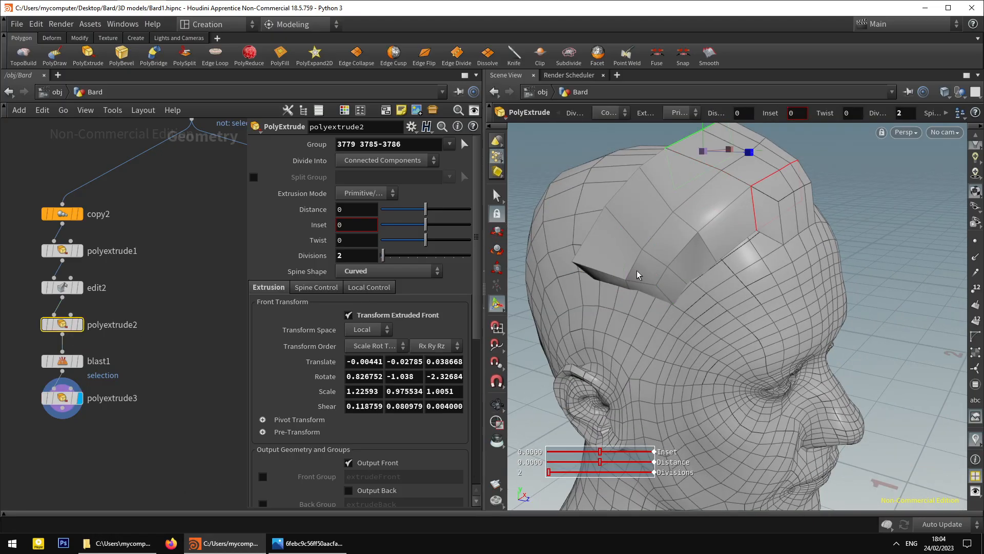
pyautogui.click(64, 399)
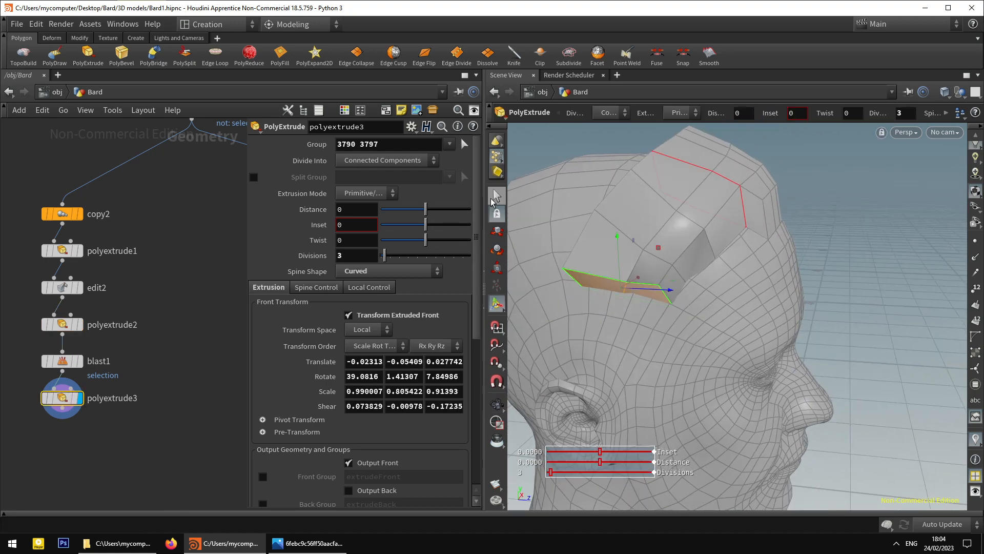
pyautogui.click(494, 197)
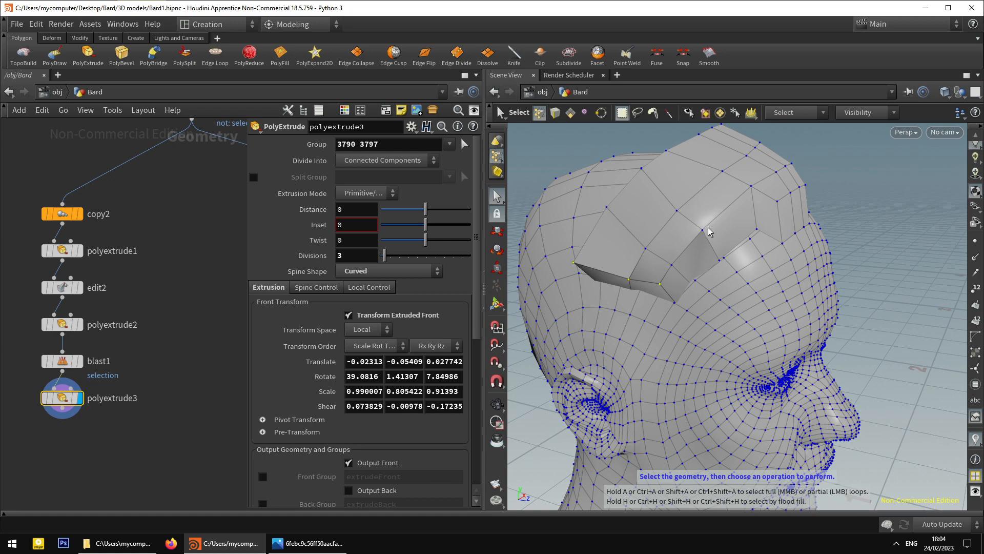
pyautogui.keyDown('alt'); pyautogui.moveTo(723, 262); pyautogui.dragTo(747, 292); pyautogui.keyUp('alt')
pyautogui.press('t')
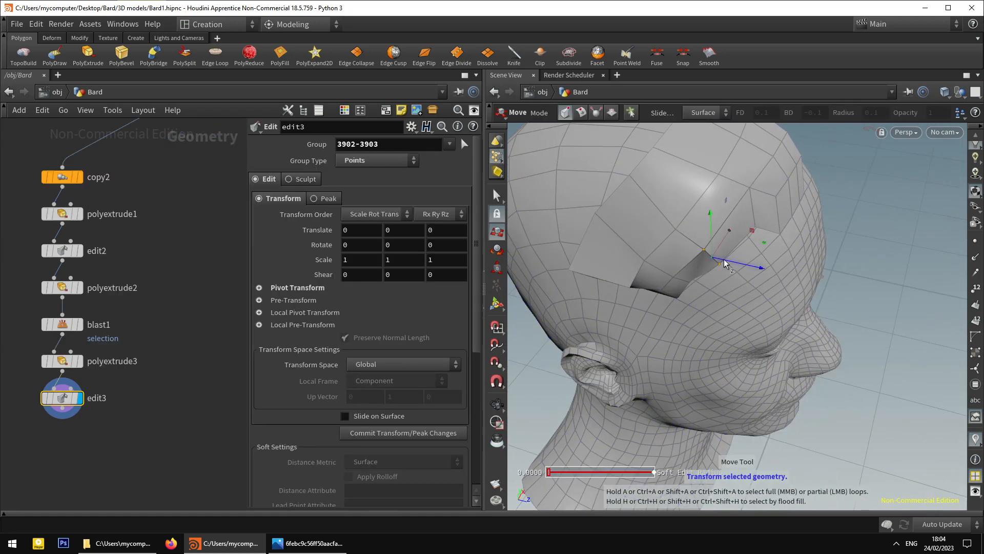
pyautogui.moveTo(719, 261); pyautogui.dragTo(686, 241)
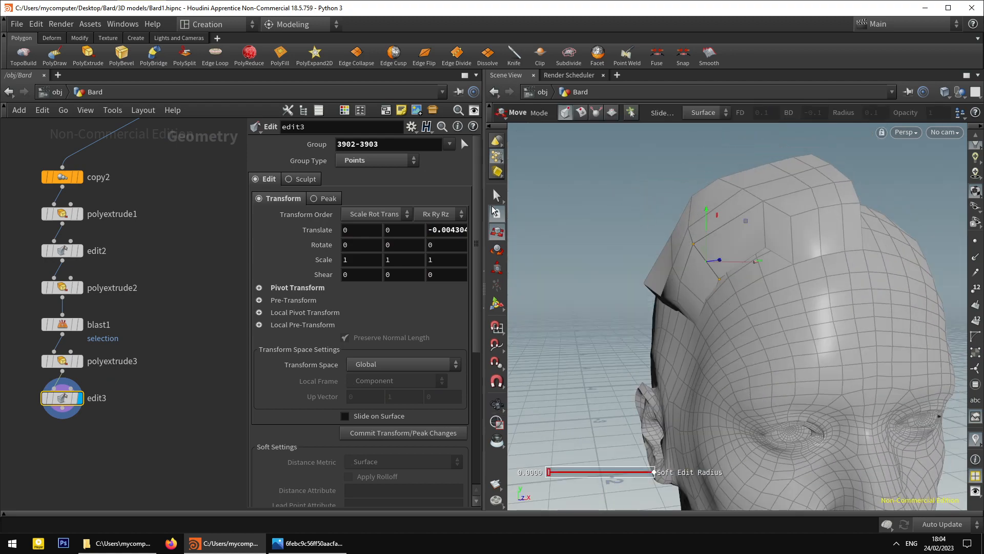
# Move the strip's upper side-edge point about 0.0025 along X and its outer lower corner point about 0.0041 along X.
pyautogui.press('s')
pyautogui.click(692, 246)
pyautogui.press('t')
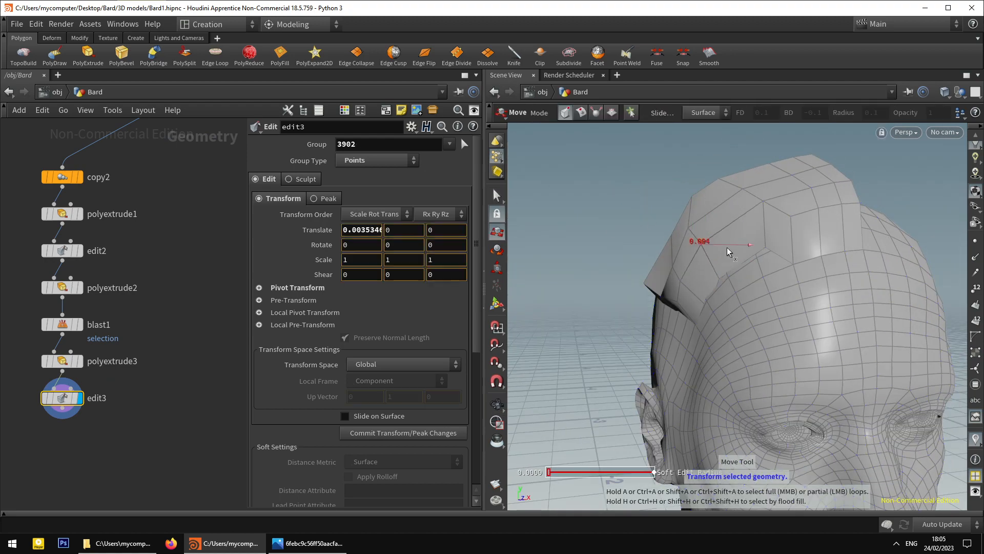
pyautogui.moveTo(727, 247); pyautogui.dragTo(724, 246)
pyautogui.click(497, 195)
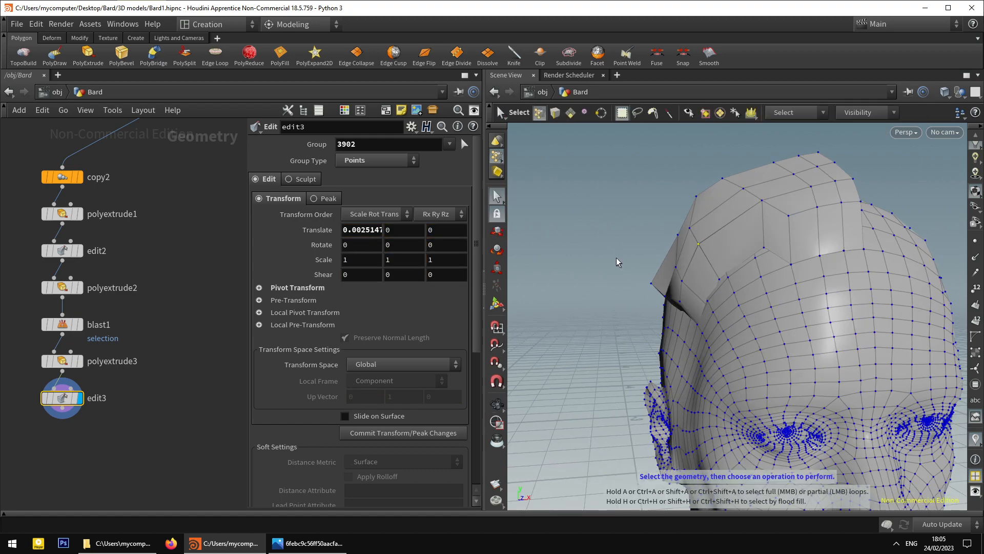
pyautogui.press('t')
pyautogui.moveTo(667, 287); pyautogui.dragTo(736, 284)
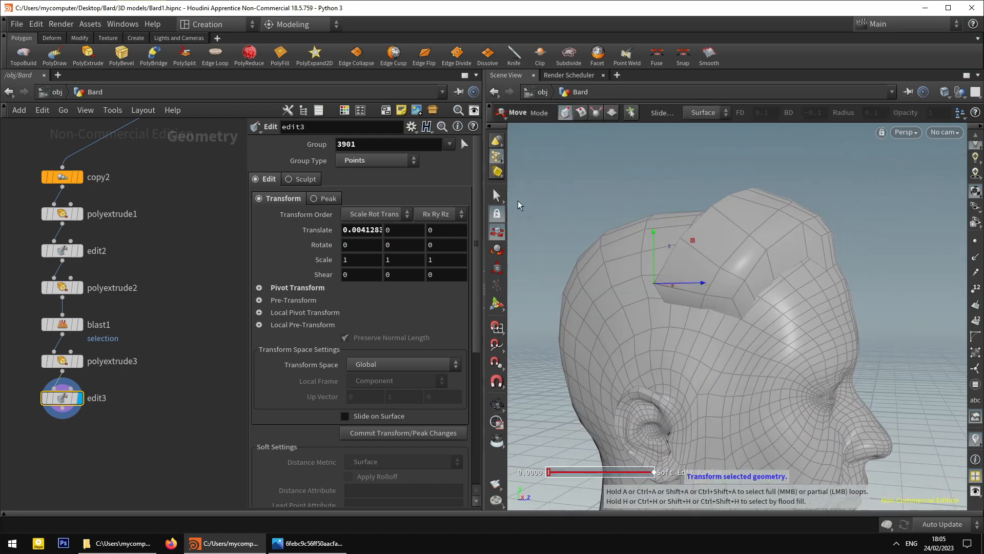
# PolyExtrude the two end faces of the hair strip with Transform Extruded Front enabled.
pyautogui.click(497, 195)
pyautogui.click(570, 112)
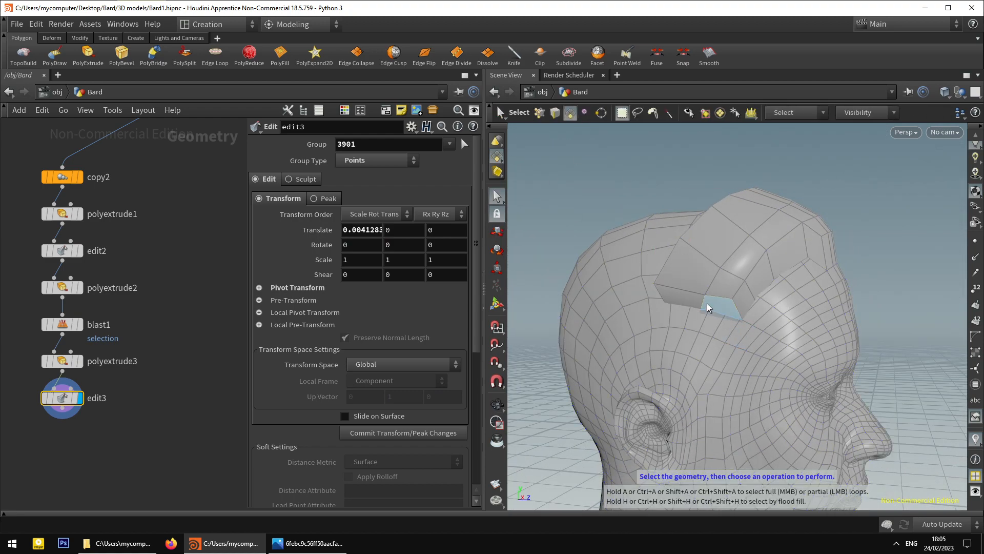
pyautogui.moveTo(642, 315)
pyautogui.keyDown('alt'); pyautogui.mouseDown()
pyautogui.moveTo(728, 314)
pyautogui.moveTo(728, 323)
pyautogui.moveTo(639, 323)
pyautogui.mouseUp(); pyautogui.keyUp('alt')
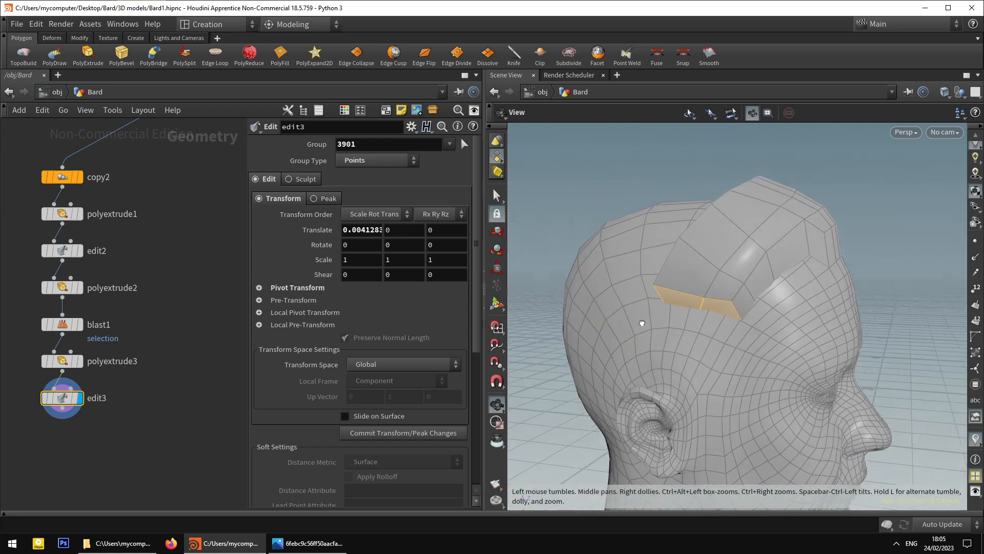
pyautogui.click(87, 55)
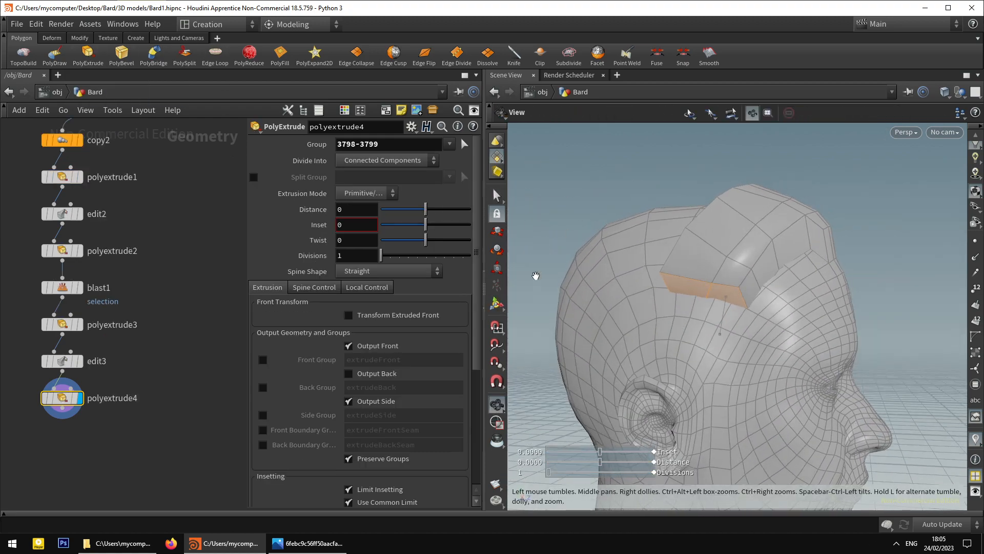
pyautogui.click(348, 315)
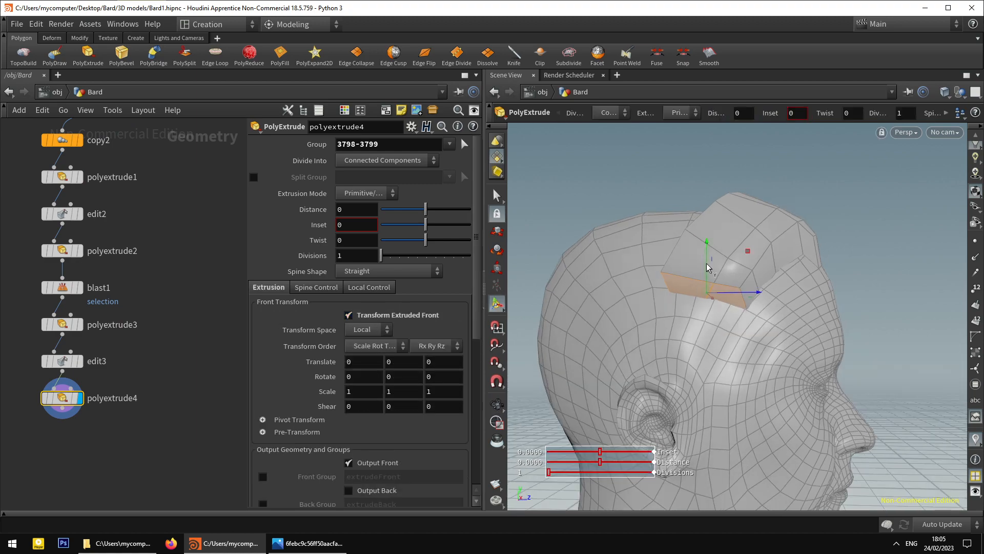
# Pull the extruded front down to the ear with a translation of about -0.007, -0.046 and 0.049.
pyautogui.moveTo(711, 272); pyautogui.dragTo(705, 322)
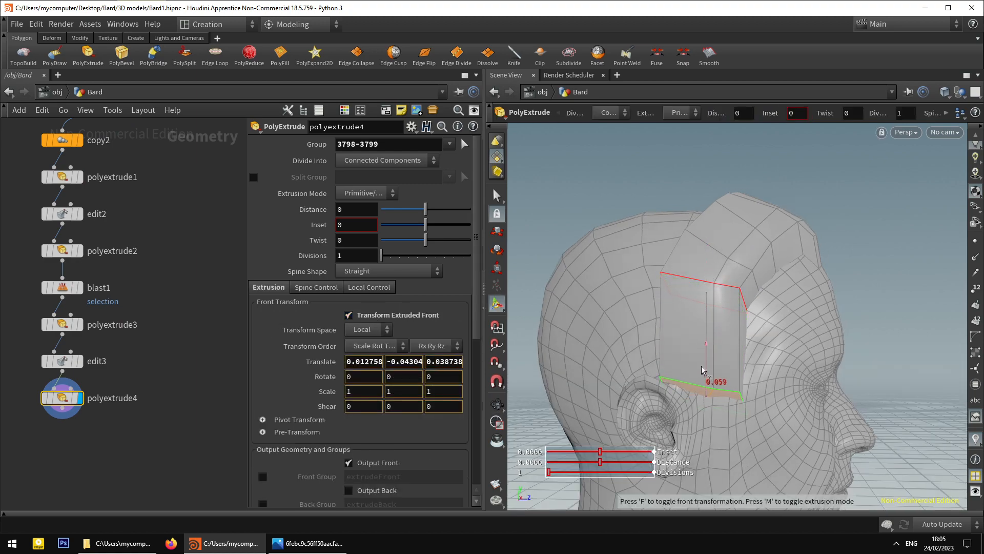
pyautogui.moveTo(702, 366); pyautogui.dragTo(710, 385)
pyautogui.keyDown('alt'); pyautogui.moveTo(710, 384); pyautogui.dragTo(689, 359); pyautogui.keyUp('alt')
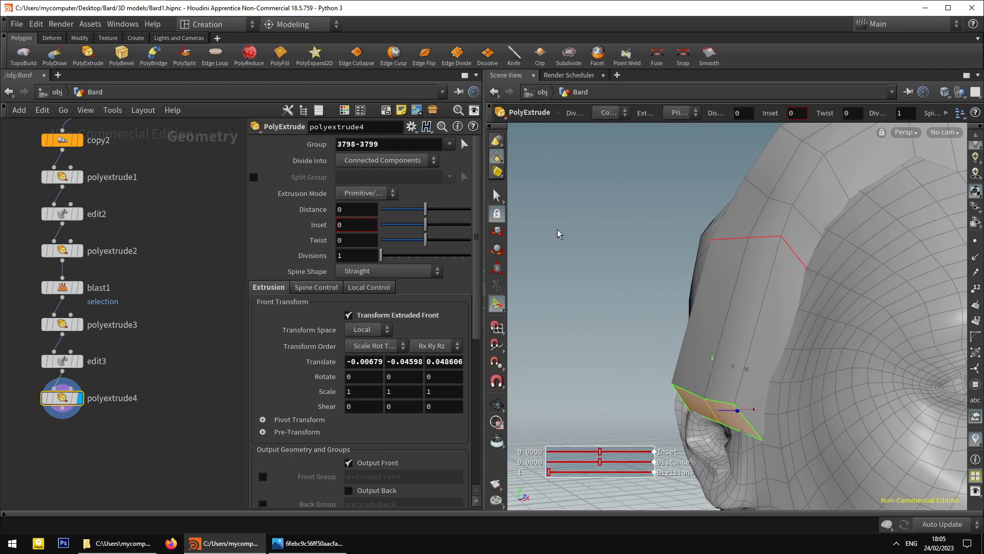
# Set the polyextrude4 extrusion to 4 divisions with a curved spine shape.
pyautogui.click(494, 200)
pyautogui.keyDown('alt'); pyautogui.moveTo(703, 317); pyautogui.dragTo(743, 338); pyautogui.keyUp('alt')
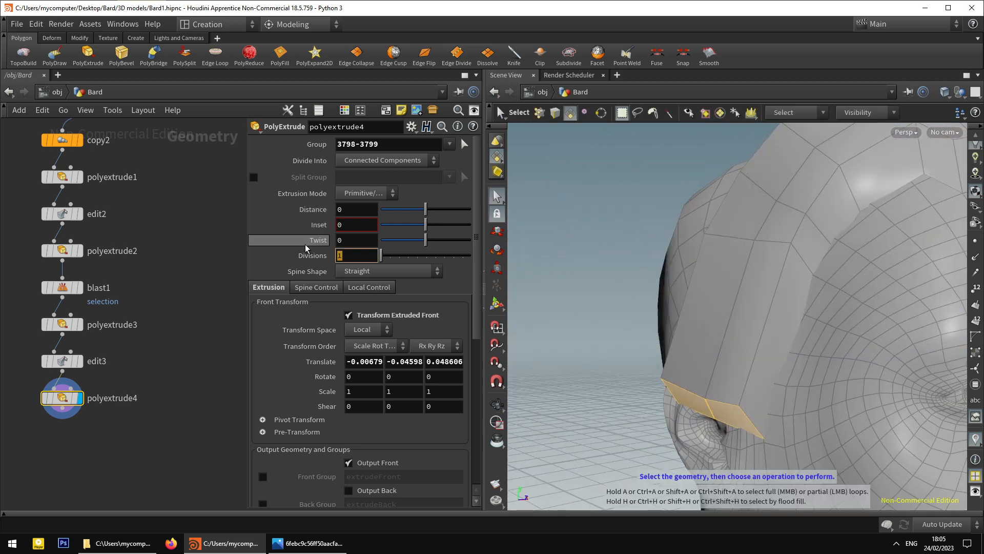
pyautogui.press('Return')
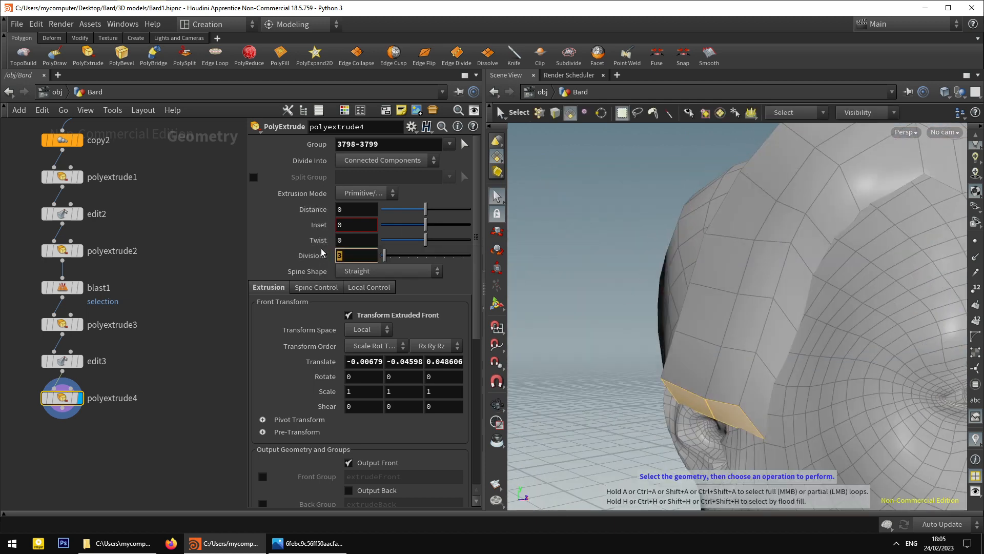
pyautogui.click(407, 273)
pyautogui.click(370, 293)
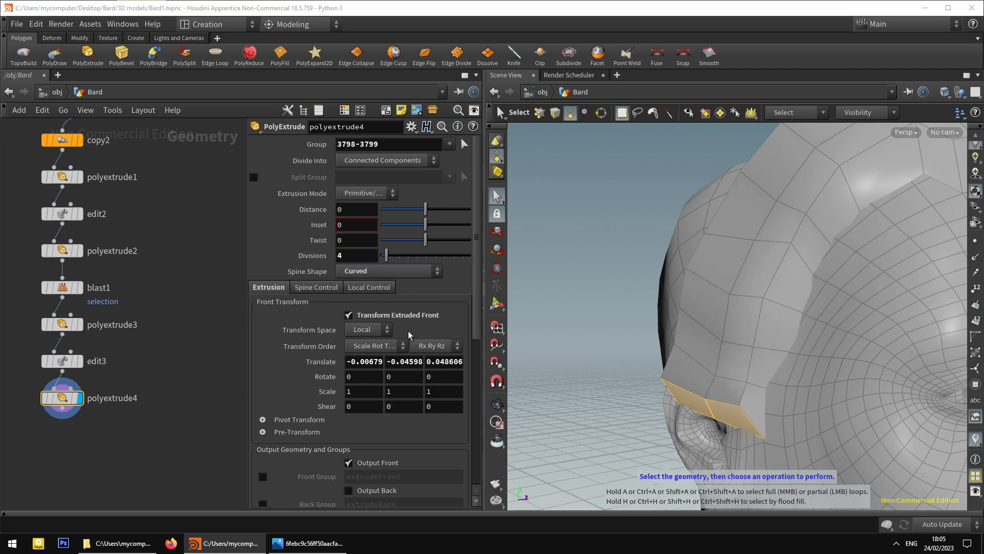
# Rotate the extruded front above the ear to about 28, 8 and 2 degrees and shift it slightly.
pyautogui.click(503, 307)
pyautogui.moveTo(712, 345)
pyautogui.keyDown('alt'); pyautogui.mouseDown()
pyautogui.moveTo(730, 361)
pyautogui.moveTo(714, 362)
pyautogui.mouseUp(); pyautogui.keyUp('alt')
pyautogui.press('r')
pyautogui.keyDown('alt'); pyautogui.moveTo(714, 362); pyautogui.dragTo(725, 371); pyautogui.keyUp('alt')
pyautogui.press('t')
pyautogui.moveTo(754, 407); pyautogui.dragTo(843, 386)
pyautogui.press('Return')
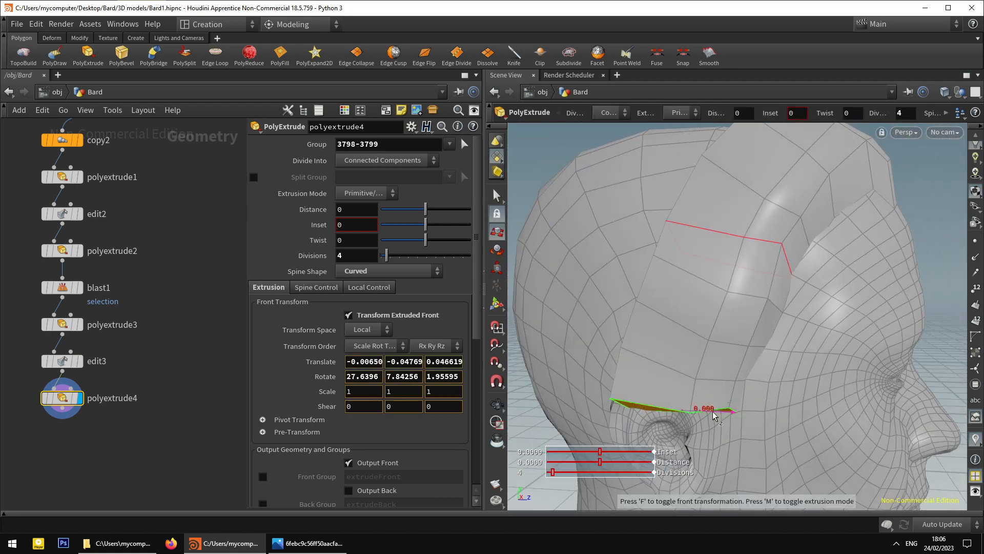
# Refine the extruded front's position to about -0.0088, -0.048 and 0.047, rotation to 27, 9 and 2 degrees, and X scale to 0.95.
pyautogui.moveTo(728, 412); pyautogui.dragTo(732, 410)
pyautogui.press('r')
pyautogui.moveTo(721, 371); pyautogui.dragTo(719, 374)
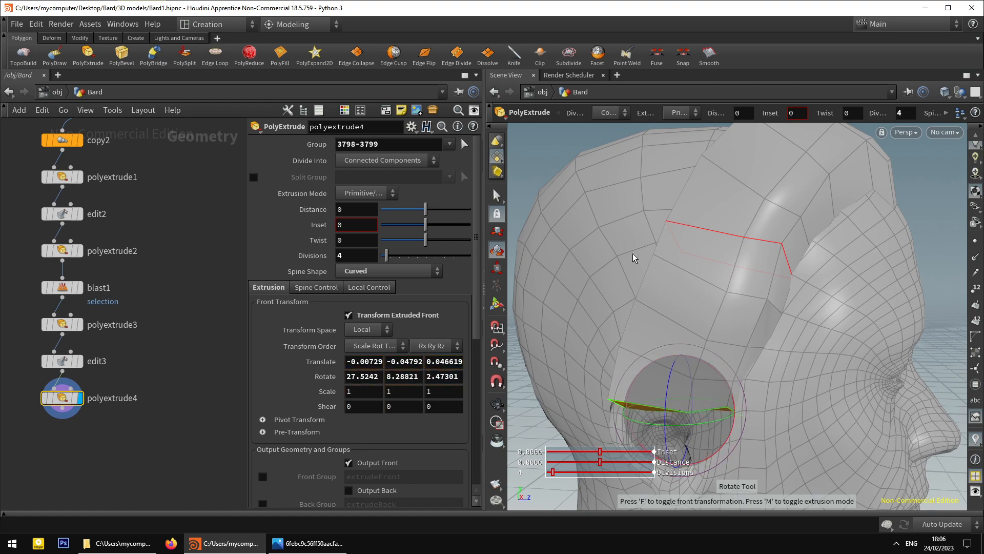
pyautogui.press('Escape')
pyautogui.moveTo(575, 306); pyautogui.dragTo(626, 329)
pyautogui.press('e')
pyautogui.press('Escape')
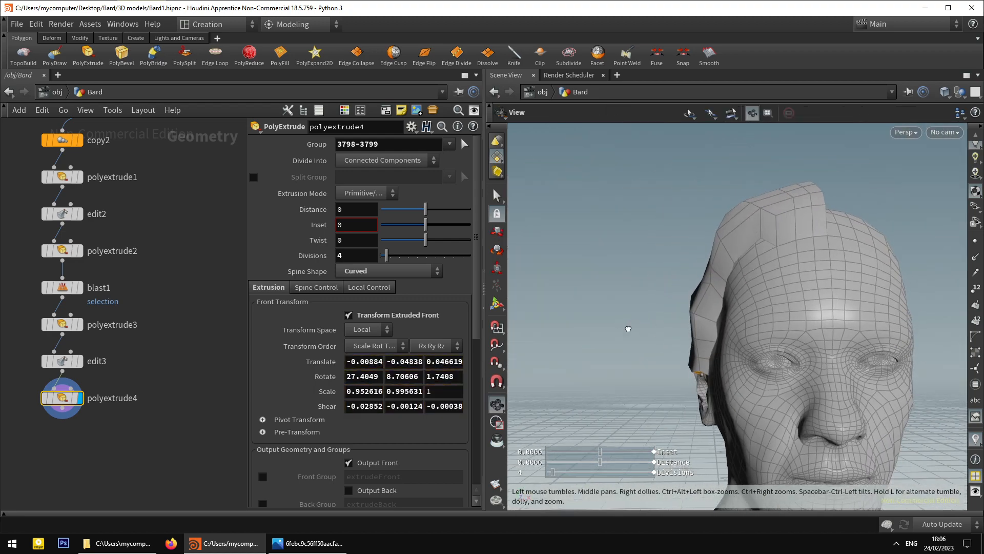
# Select three points across the new strip section beside the temple and move them about 0.0023 along X in a new edit node.
pyautogui.moveTo(626, 329); pyautogui.dragTo(560, 254, button='right')
pyautogui.click(500, 199)
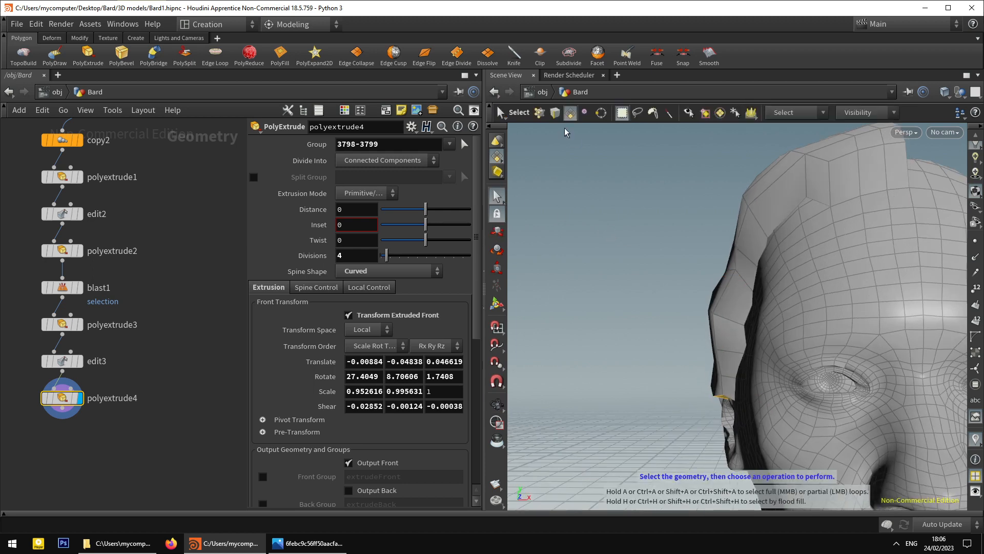
pyautogui.click(538, 114)
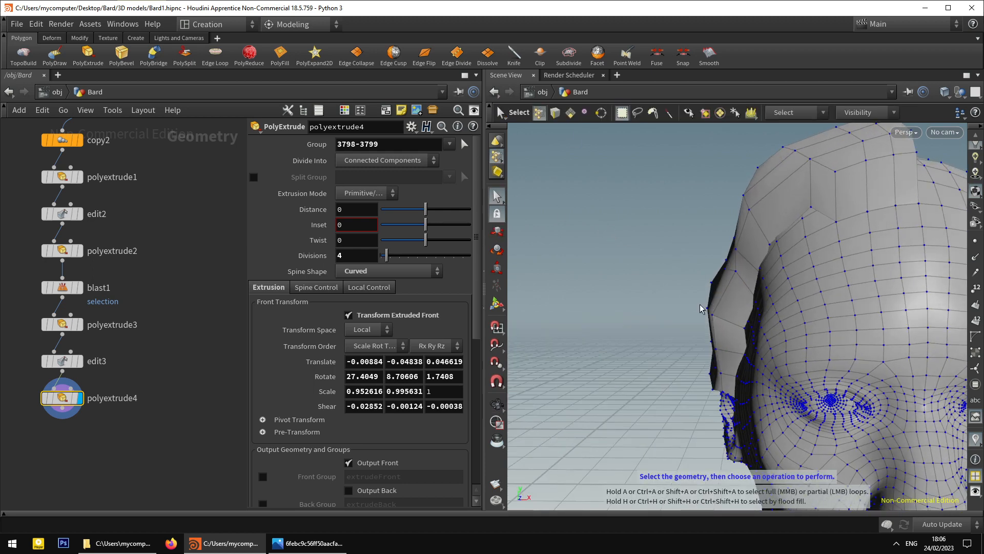
pyautogui.press('t')
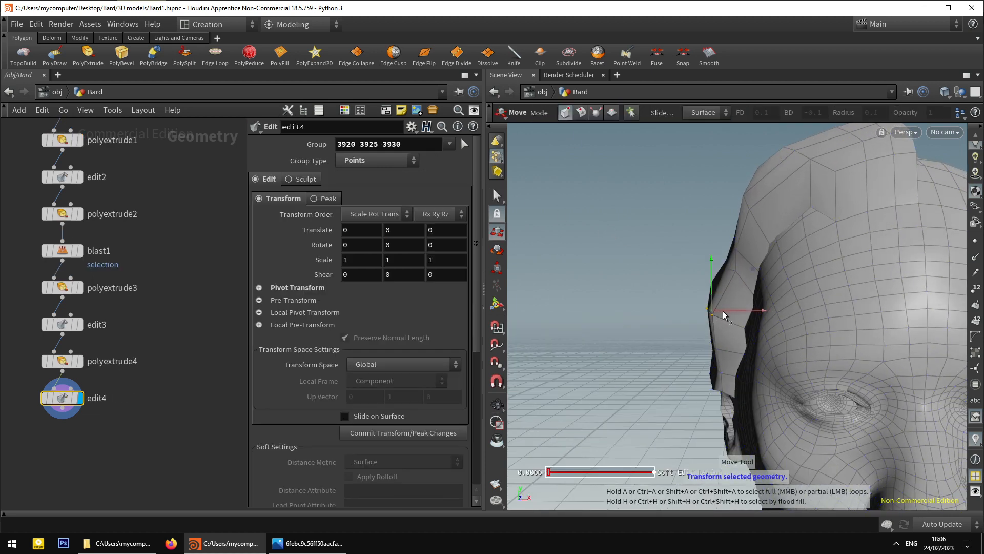
pyautogui.moveTo(723, 310)
pyautogui.mouseDown()
pyautogui.moveTo(731, 312)
pyautogui.moveTo(720, 324)
pyautogui.mouseUp()
# Move the single point on the strip's outer edge above the ear about 0.0025 along X.
pyautogui.click(498, 197)
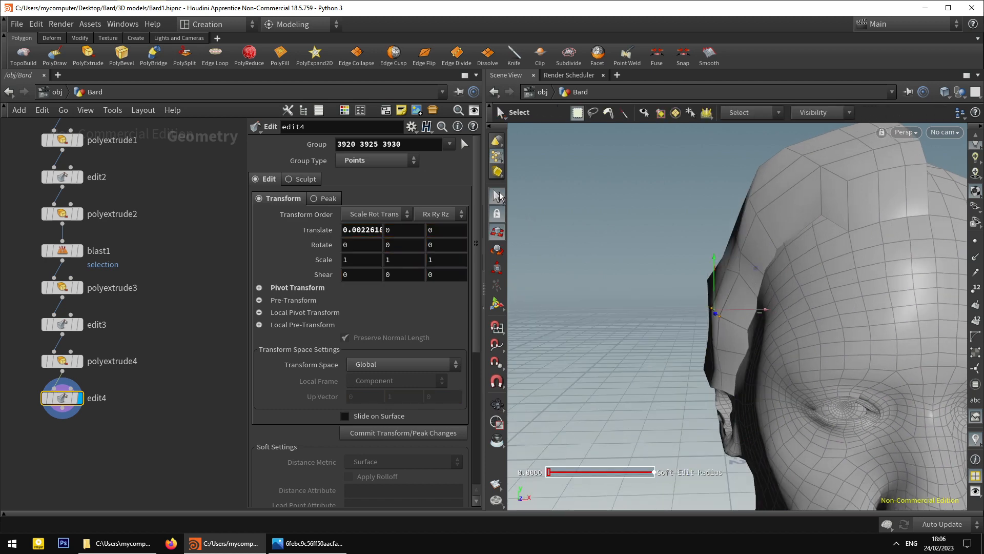
pyautogui.keyDown('alt'); pyautogui.moveTo(672, 269); pyautogui.dragTo(676, 289); pyautogui.keyUp('alt')
pyautogui.click(701, 278)
pyautogui.press('t')
# Move two neighbouring points on the strip's outer side about -0.0007 along X and -0.0019 along Z.
pyautogui.click(497, 196)
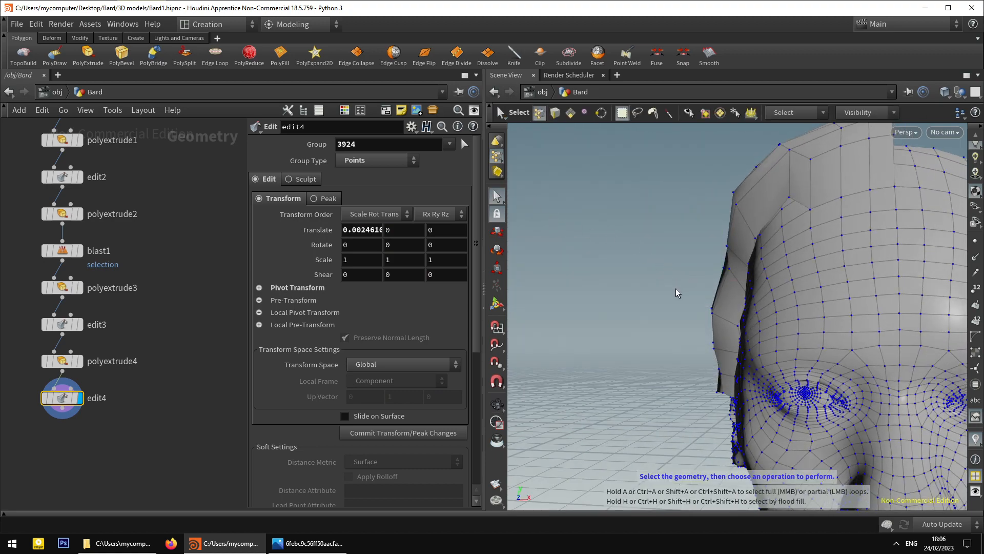
pyautogui.press('t')
pyautogui.moveTo(733, 309); pyautogui.dragTo(728, 308)
pyautogui.keyDown('alt'); pyautogui.moveTo(728, 308); pyautogui.dragTo(754, 215); pyautogui.keyUp('alt')
# Move the back-edge point at the upper part of the strip about -0.0021 along X.
pyautogui.click(495, 194)
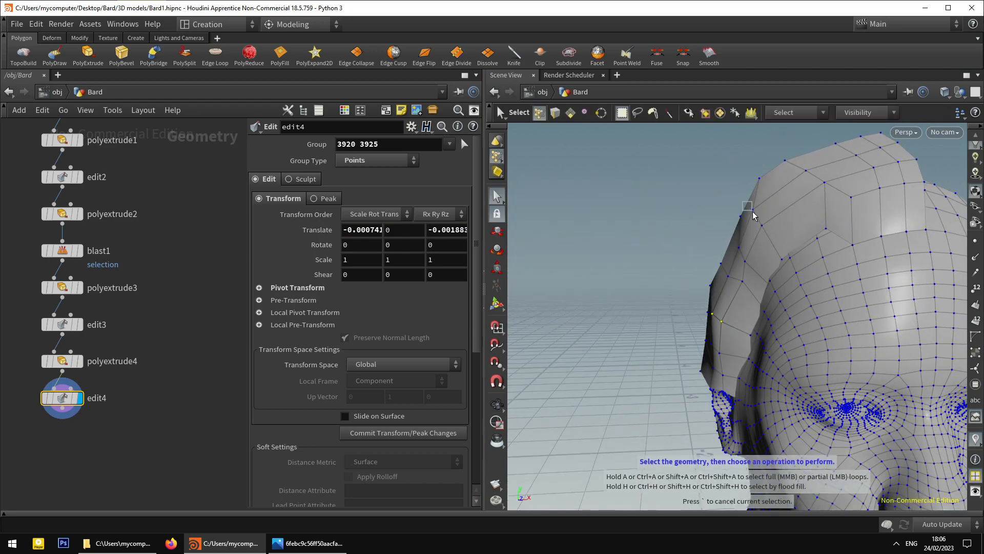
pyautogui.click(753, 210)
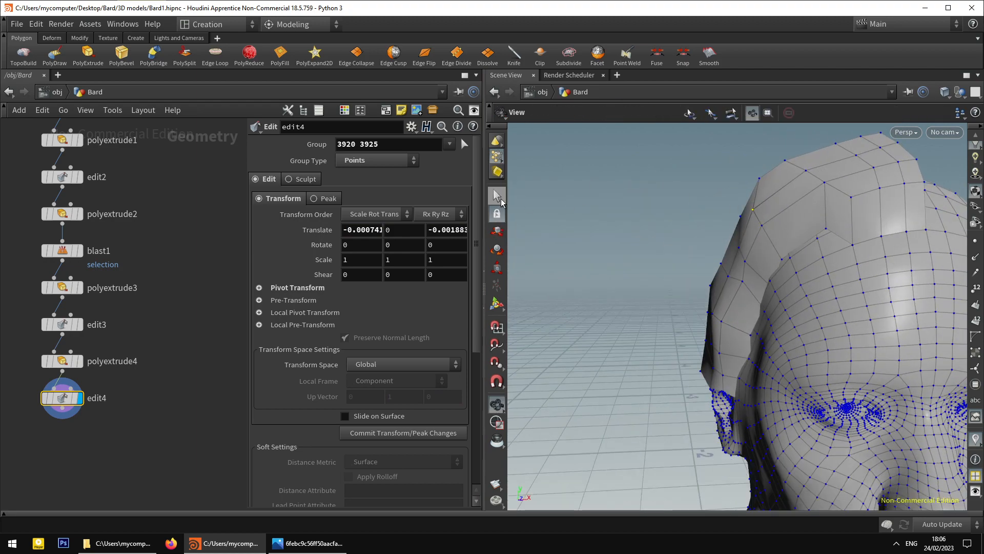
pyautogui.click(501, 198)
pyautogui.keyDown('alt'); pyautogui.moveTo(783, 242); pyautogui.dragTo(767, 270); pyautogui.keyUp('alt')
pyautogui.keyDown('alt'); pyautogui.moveTo(767, 270); pyautogui.dragTo(779, 215, button='right'); pyautogui.keyUp('alt')
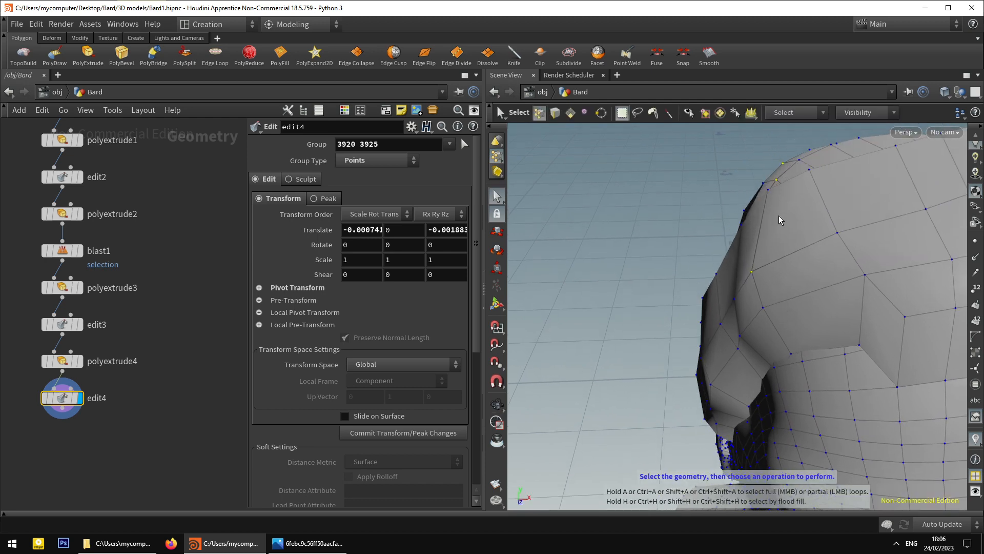
pyautogui.press('t')
pyautogui.moveTo(787, 191); pyautogui.dragTo(800, 259)
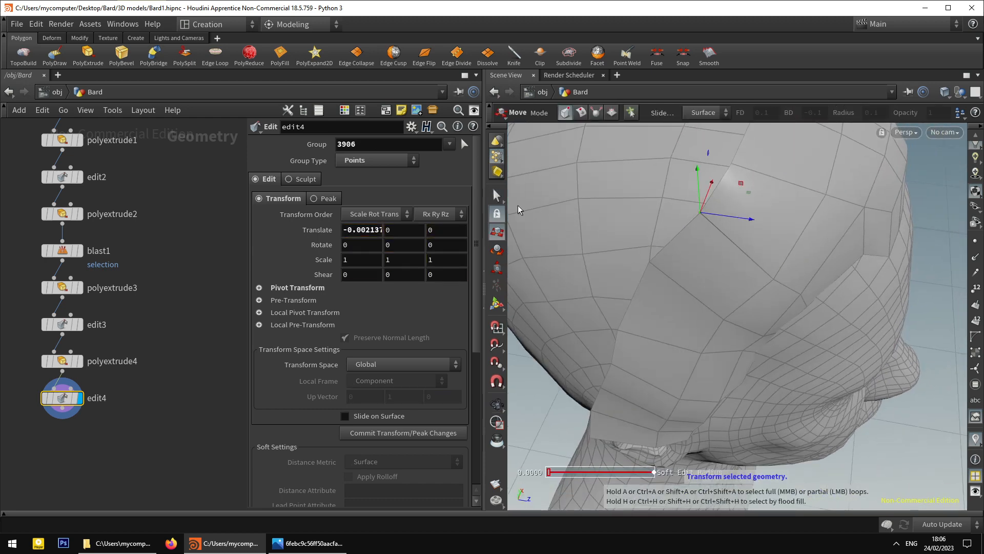
# Select the next point down the strip's back edge and shift it to smooth the outline.
pyautogui.click(499, 197)
pyautogui.click(649, 262)
pyautogui.press('t')
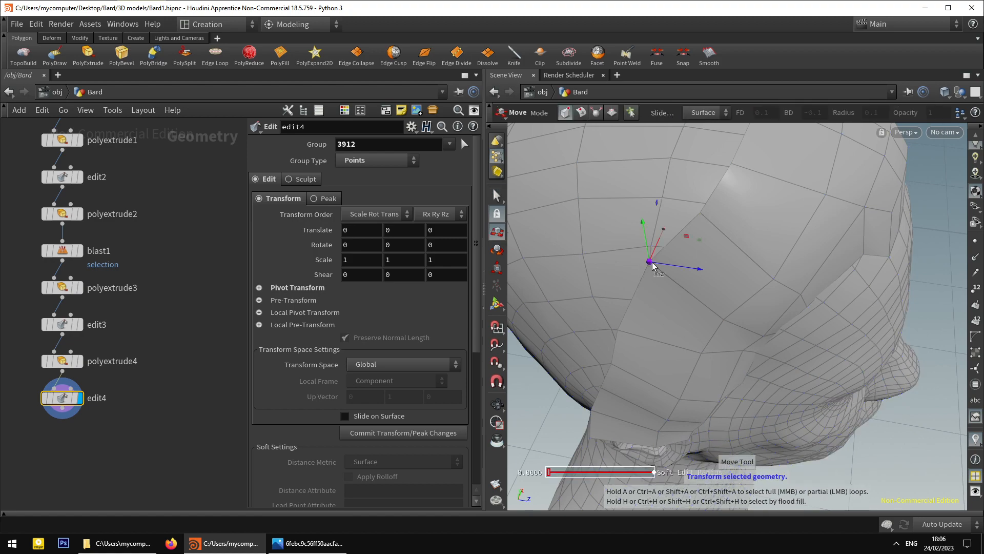
pyautogui.moveTo(657, 244)
pyautogui.mouseDown()
pyautogui.moveTo(657, 260)
pyautogui.moveTo(650, 234)
pyautogui.moveTo(632, 266)
pyautogui.moveTo(595, 266)
pyautogui.moveTo(663, 266)
pyautogui.moveTo(636, 246)
pyautogui.moveTo(647, 212)
pyautogui.moveTo(706, 207)
pyautogui.moveTo(699, 205)
pyautogui.mouseUp()
pyautogui.scroll(-4, 650, 234)
pyautogui.scroll(4, 671, 262)
# Move the upper back-edge point of the strip about -0.0036 along Y and -0.0049 along Z.
pyautogui.click(498, 197)
pyautogui.click(699, 205)
pyautogui.press('t')
pyautogui.keyDown('alt'); pyautogui.moveTo(702, 204); pyautogui.dragTo(734, 214); pyautogui.keyUp('alt')
pyautogui.moveTo(734, 214); pyautogui.dragTo(666, 210)
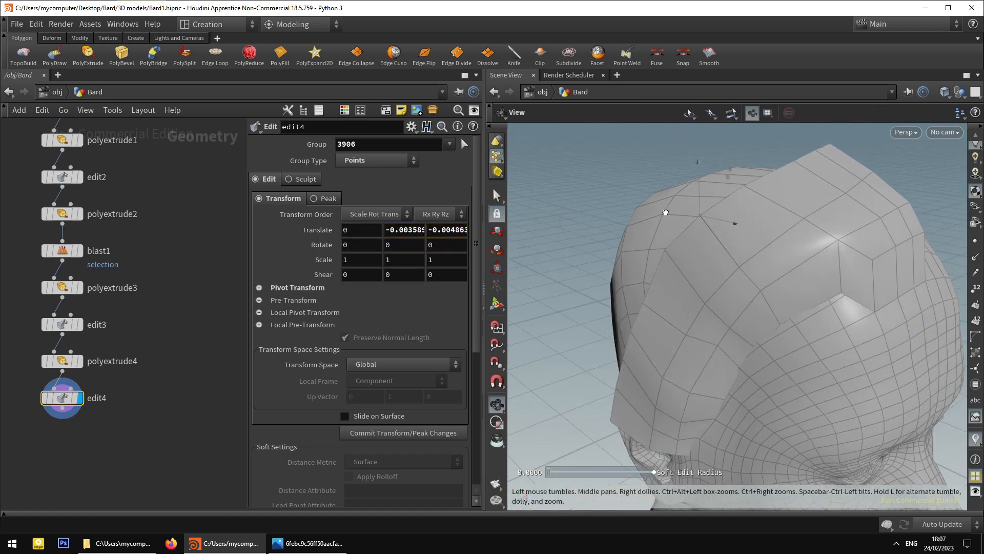
# Move the front ridge point on the upper strip about -0.0015 along X, -0.0011 along Y and 0.0004 along Z, and shift the neighbouring point above it.
pyautogui.keyDown('alt'); pyautogui.moveTo(666, 211); pyautogui.dragTo(681, 260, button='right'); pyautogui.keyUp('alt')
pyautogui.moveTo(682, 259)
pyautogui.keyDown('alt'); pyautogui.mouseDown()
pyautogui.moveTo(639, 245)
pyautogui.moveTo(674, 271)
pyautogui.mouseUp(); pyautogui.keyUp('alt')
pyautogui.keyDown('alt'); pyautogui.moveTo(674, 270); pyautogui.dragTo(773, 264, button='right'); pyautogui.keyUp('alt')
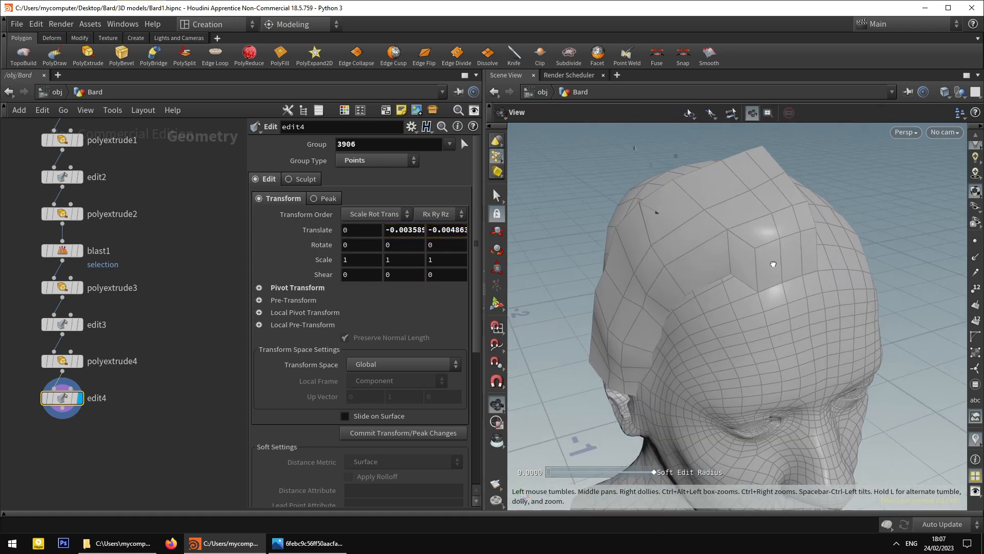
pyautogui.keyDown('alt'); pyautogui.moveTo(774, 263); pyautogui.dragTo(754, 251); pyautogui.keyUp('alt')
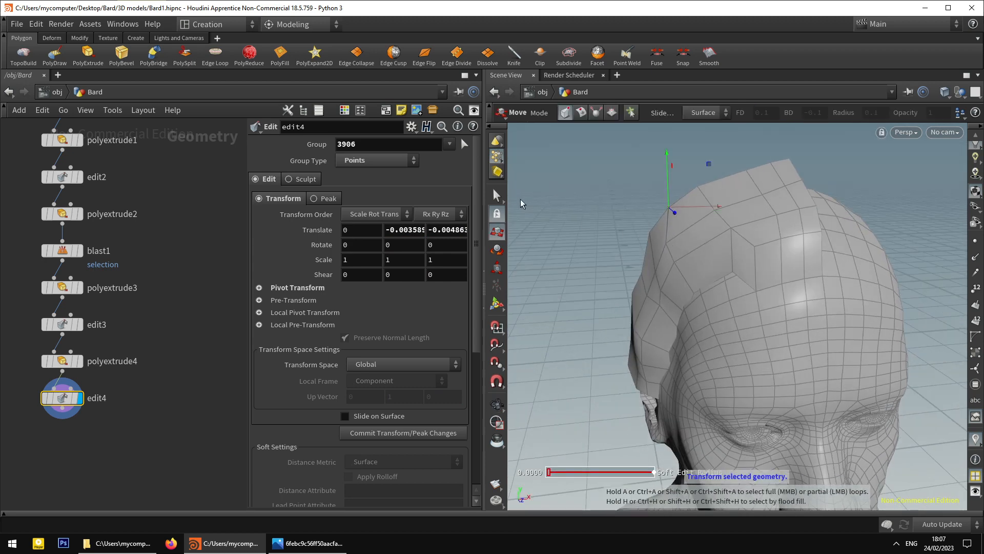
pyautogui.click(496, 196)
pyautogui.press('t')
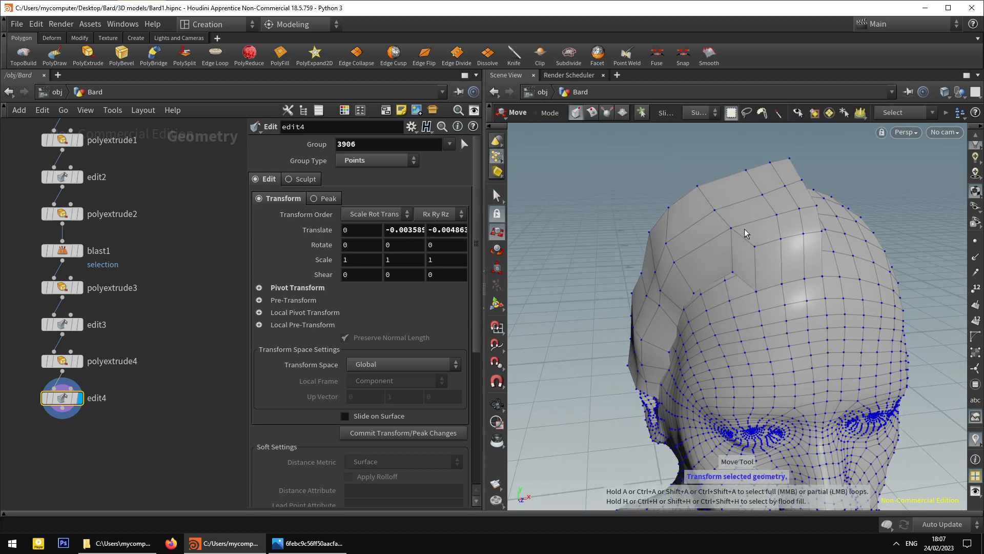
pyautogui.click(739, 230)
pyautogui.moveTo(750, 232); pyautogui.dragTo(747, 235)
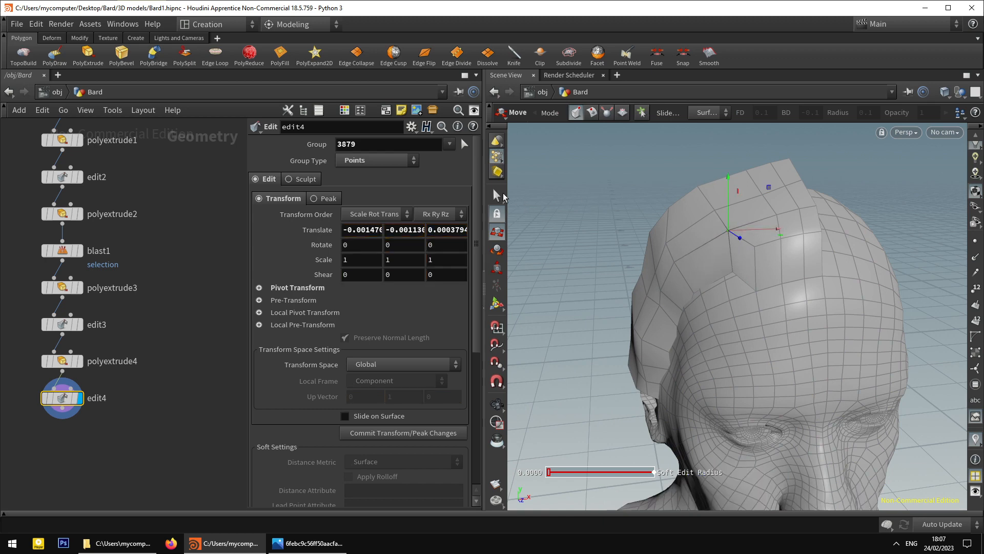
pyautogui.click(715, 211)
pyautogui.moveTo(731, 213); pyautogui.dragTo(757, 262)
# Move the point at the strip's front inner edge about -0.0034 along X, -0.0050 along Y and -0.0019 along Z.
pyautogui.click(503, 201)
pyautogui.click(734, 278)
pyautogui.keyDown('alt'); pyautogui.moveTo(756, 262); pyautogui.dragTo(760, 274, button='right'); pyautogui.keyUp('alt')
pyautogui.press('t')
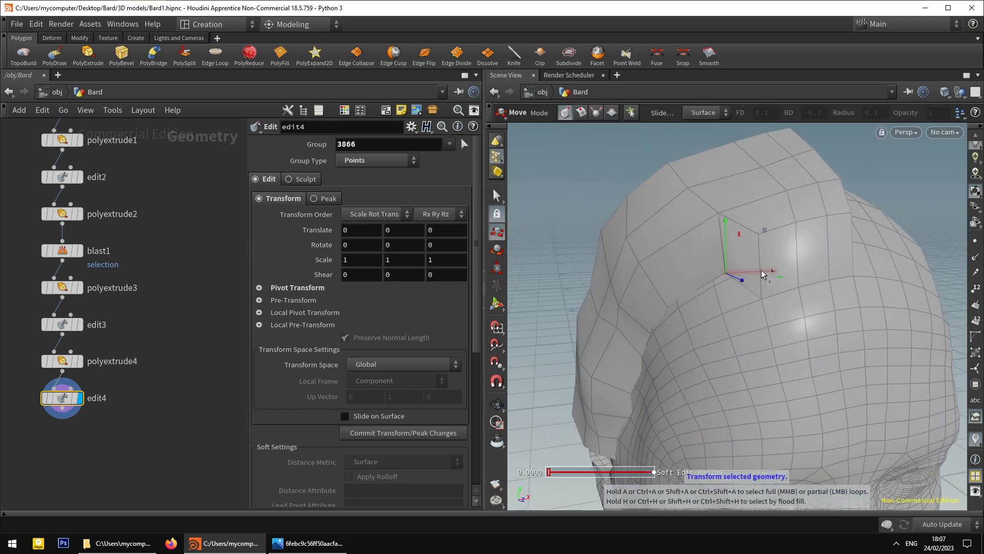
pyautogui.moveTo(761, 269); pyautogui.dragTo(734, 281)
pyautogui.hotkey('ctrl', 'z')
pyautogui.moveTo(710, 249); pyautogui.dragTo(742, 286)
pyautogui.keyDown('alt'); pyautogui.moveTo(743, 285); pyautogui.dragTo(604, 232); pyautogui.keyUp('alt')
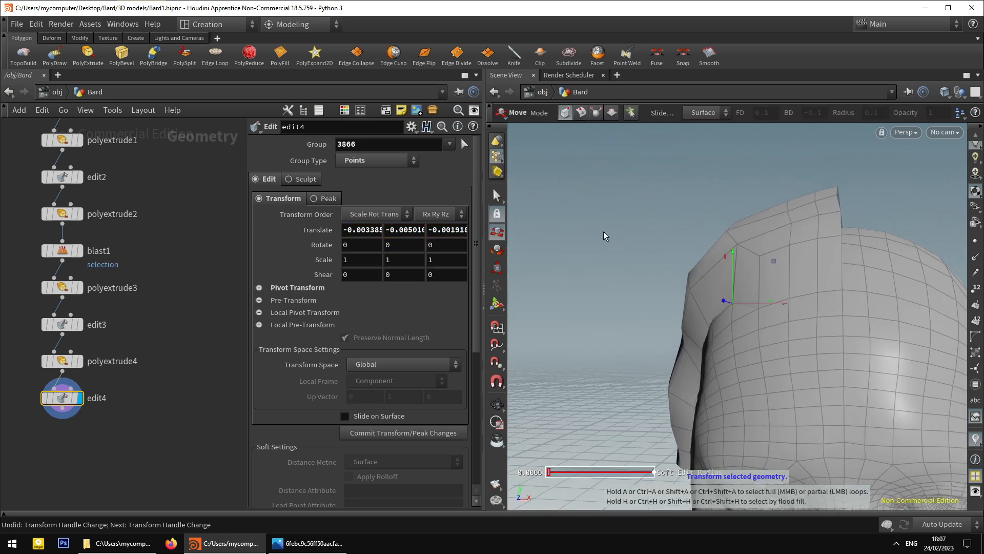
# Move two neighbouring points near the top of the strip about 0.0003 along X.
pyautogui.click(496, 197)
pyautogui.press('t')
pyautogui.moveTo(740, 236); pyautogui.dragTo(653, 236)
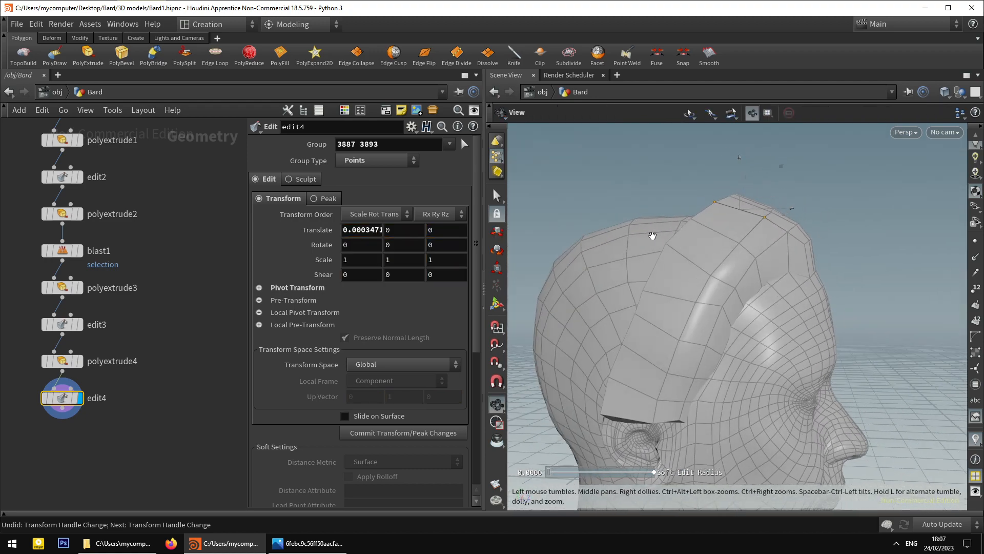
# Raise the point on the upper back edge of the strip about 0.0026 along Y.
pyautogui.press('t')
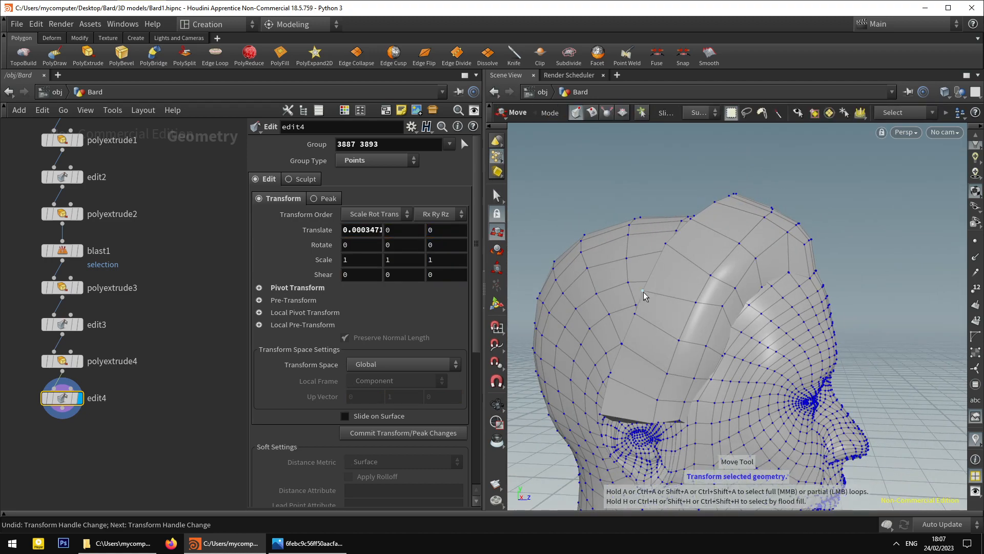
pyautogui.click(644, 290)
pyautogui.moveTo(642, 277); pyautogui.dragTo(736, 301)
pyautogui.scroll(4, 718, 323)
pyautogui.keyDown('alt'); pyautogui.moveTo(703, 336); pyautogui.dragTo(551, 253); pyautogui.keyUp('alt')
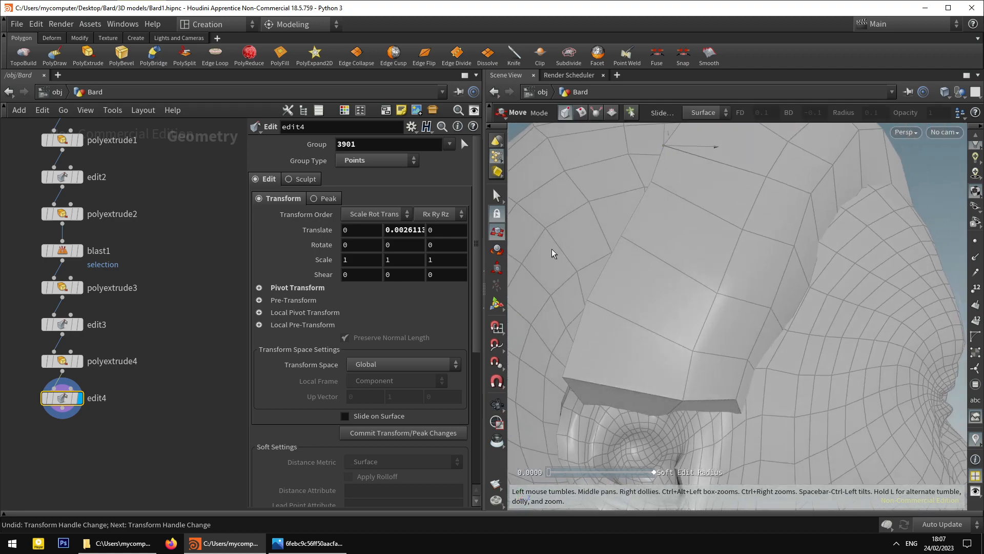
# Select the two end faces of the strip above the ear and scale them to about 0.616 along X.
pyautogui.keyDown('alt'); pyautogui.moveTo(519, 212); pyautogui.dragTo(668, 341); pyautogui.keyUp('alt')
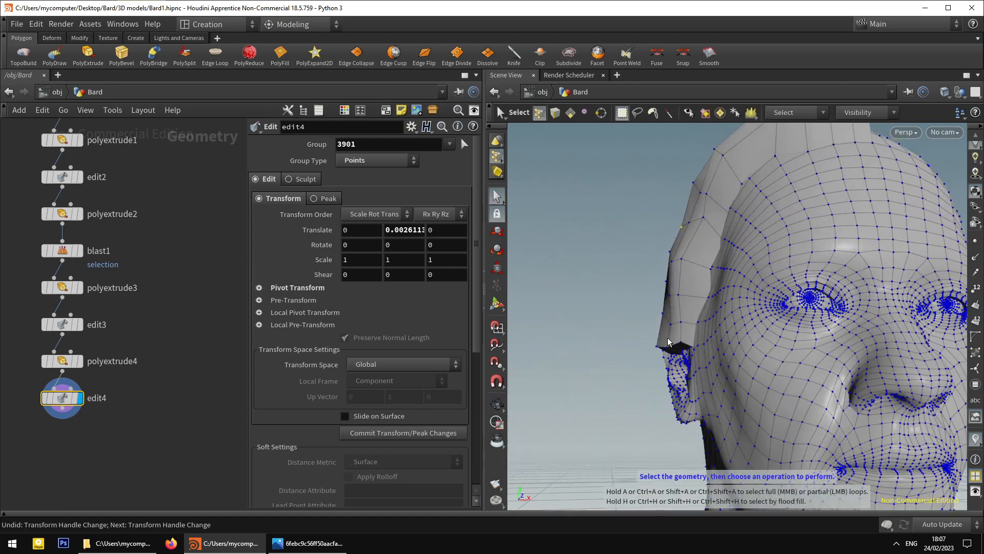
pyautogui.click(571, 112)
pyautogui.scroll(5, 666, 308)
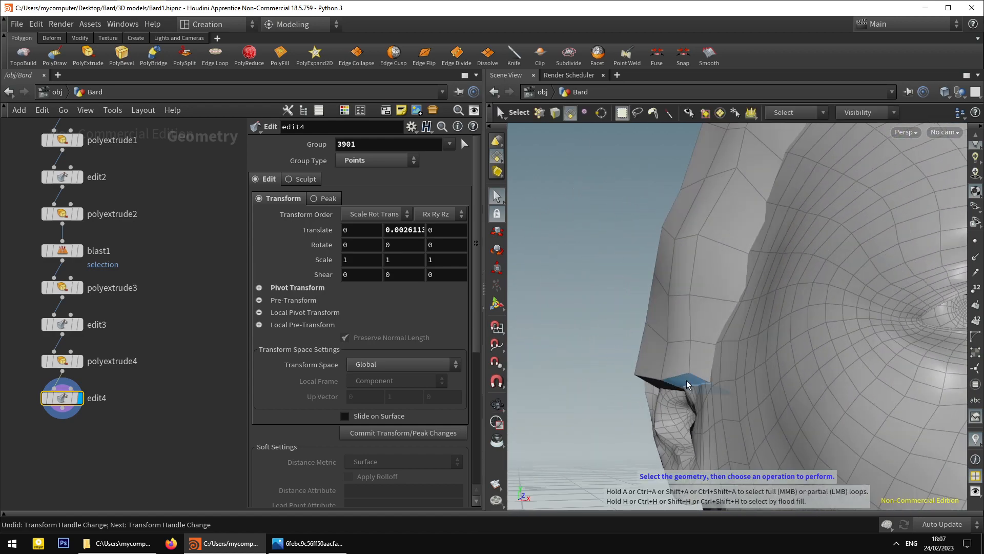
pyautogui.keyDown('alt'); pyautogui.moveTo(668, 379); pyautogui.dragTo(605, 388); pyautogui.keyUp('alt')
pyautogui.press('e')
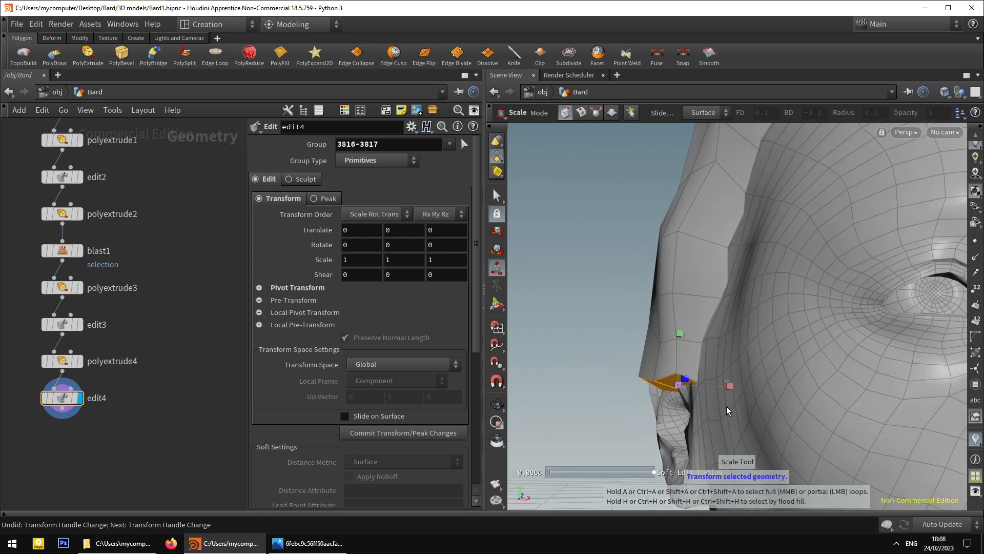
pyautogui.click(61, 362)
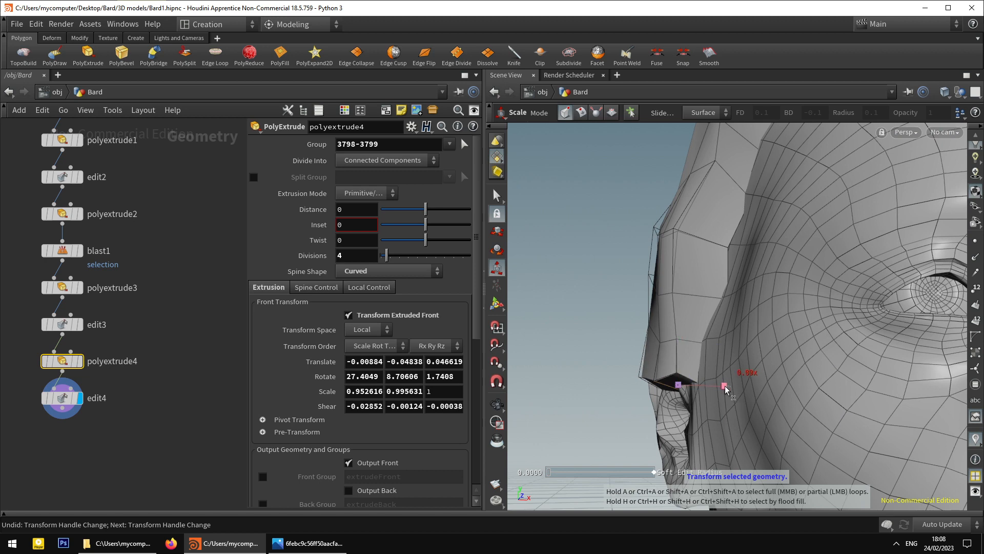
pyautogui.moveTo(726, 390); pyautogui.dragTo(686, 387)
pyautogui.hotkey('ctrl', 'z')
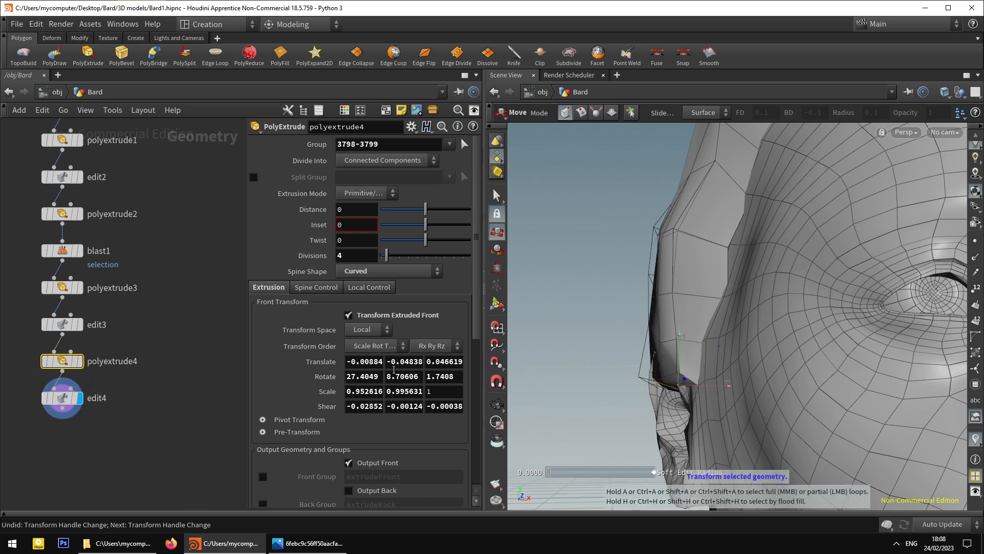
pyautogui.moveTo(70, 365)
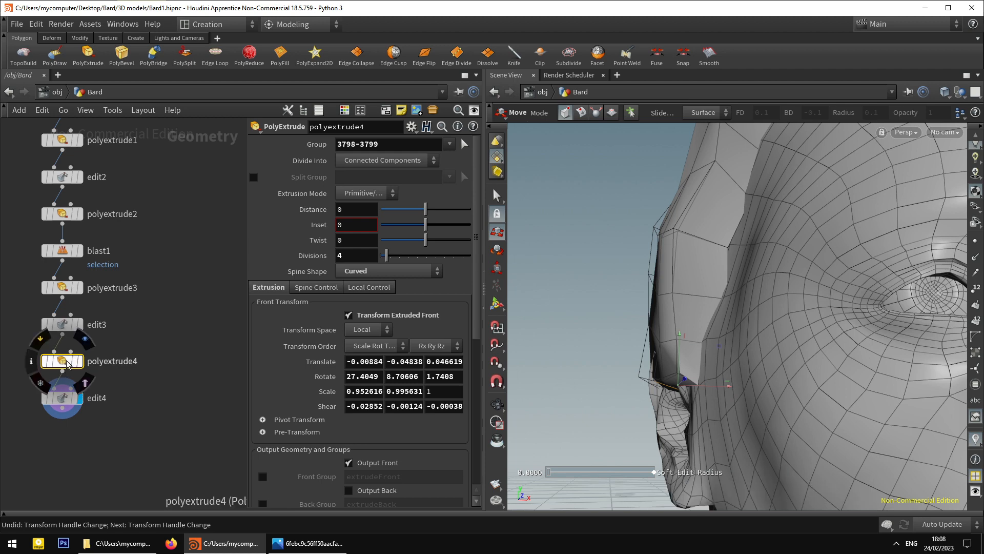
pyautogui.click(85, 381)
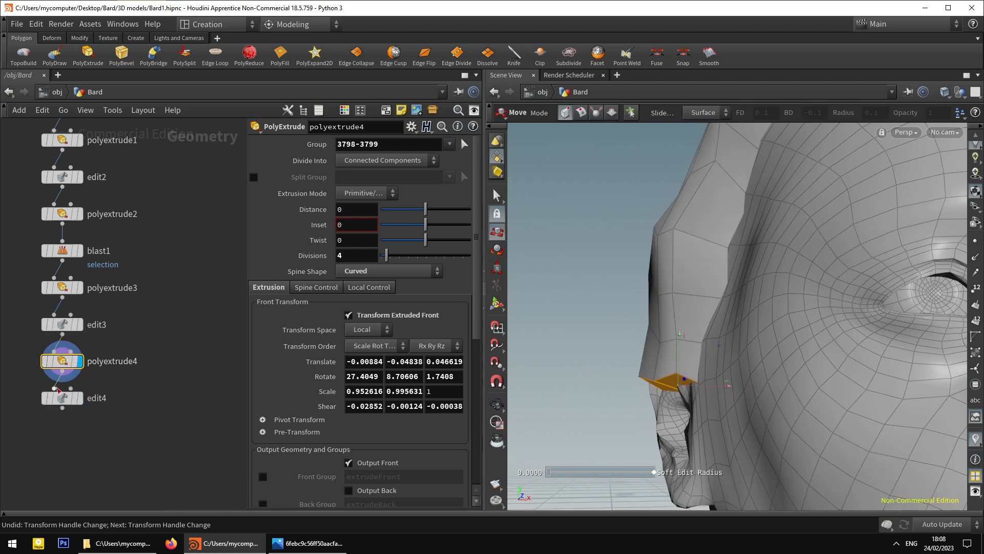
pyautogui.click(66, 401)
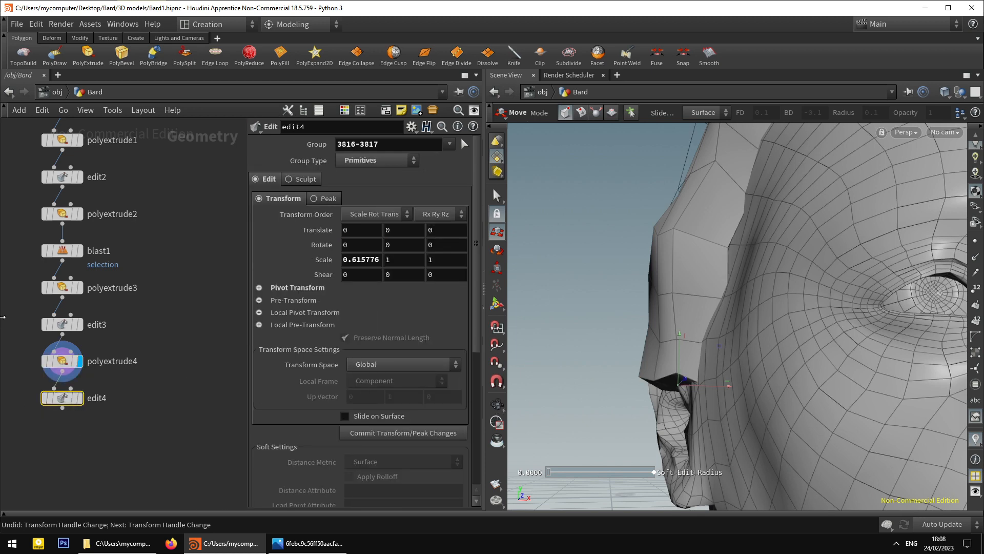
pyautogui.click(80, 401)
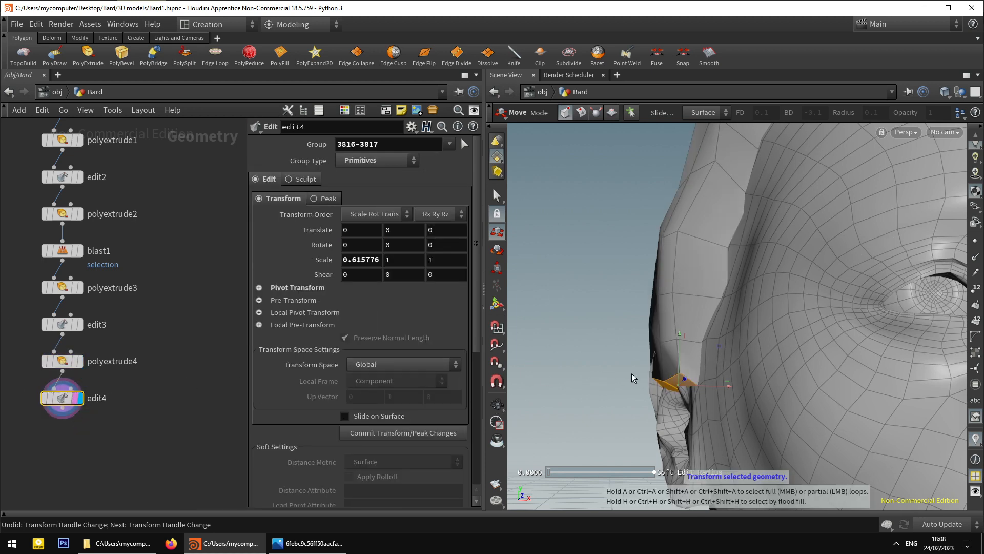
pyautogui.hotkey('ctrl', 'z')
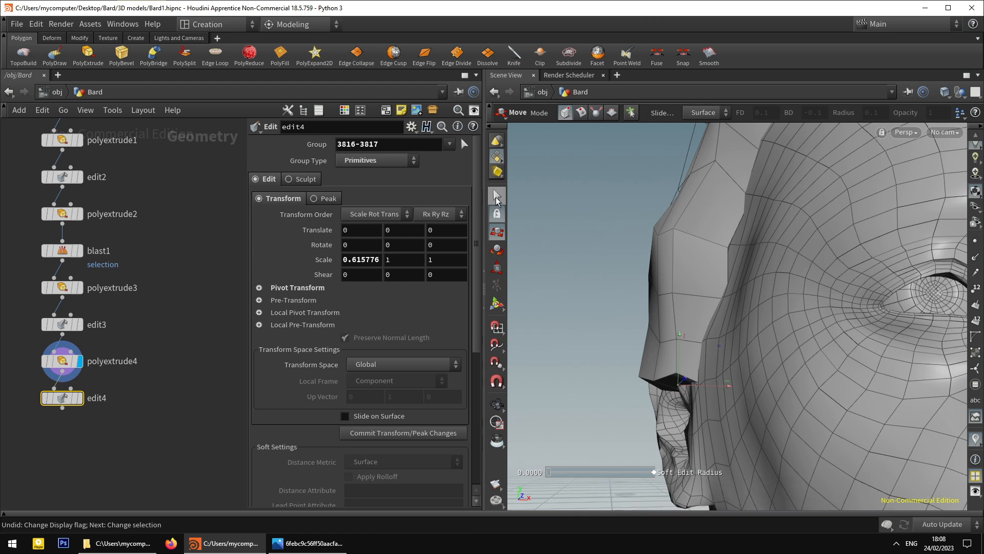
pyautogui.click(70, 366)
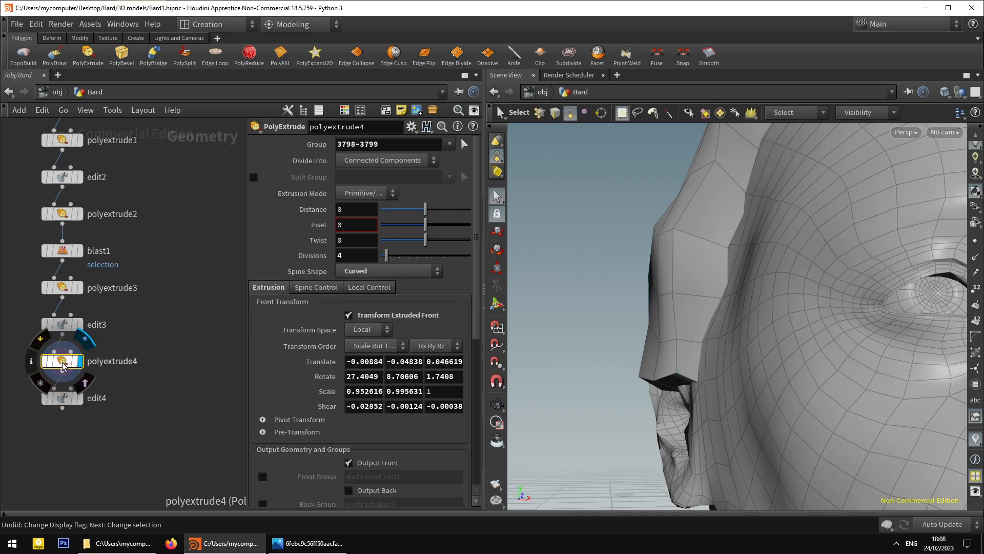
pyautogui.click(497, 305)
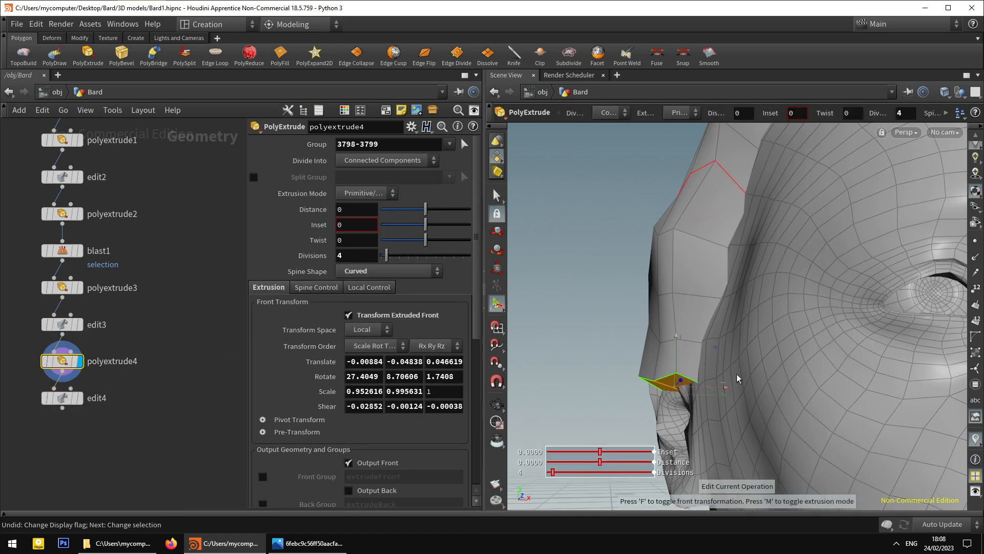
pyautogui.moveTo(723, 393); pyautogui.dragTo(703, 392)
pyautogui.keyDown('alt'); pyautogui.moveTo(704, 392); pyautogui.dragTo(718, 350); pyautogui.keyUp('alt')
pyautogui.press('r')
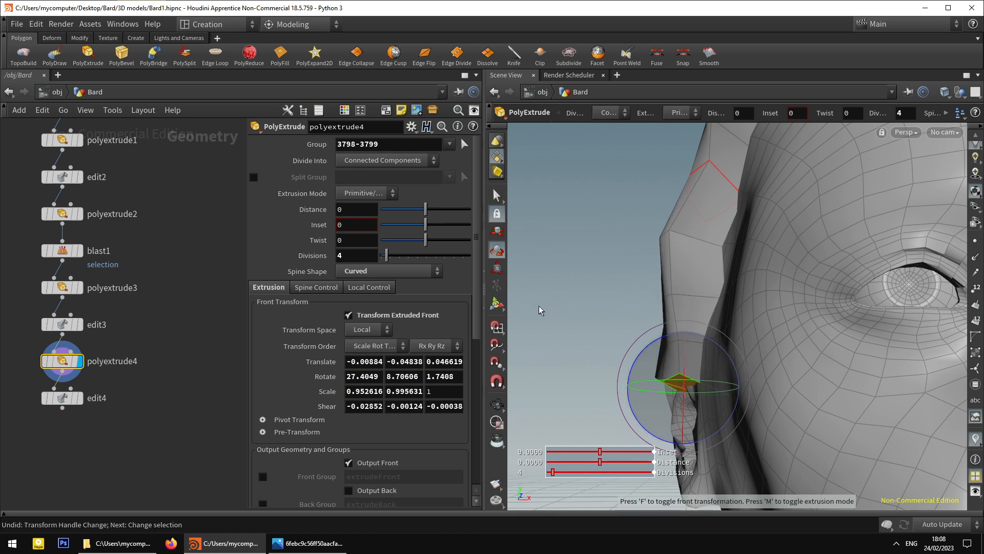
pyautogui.click(497, 195)
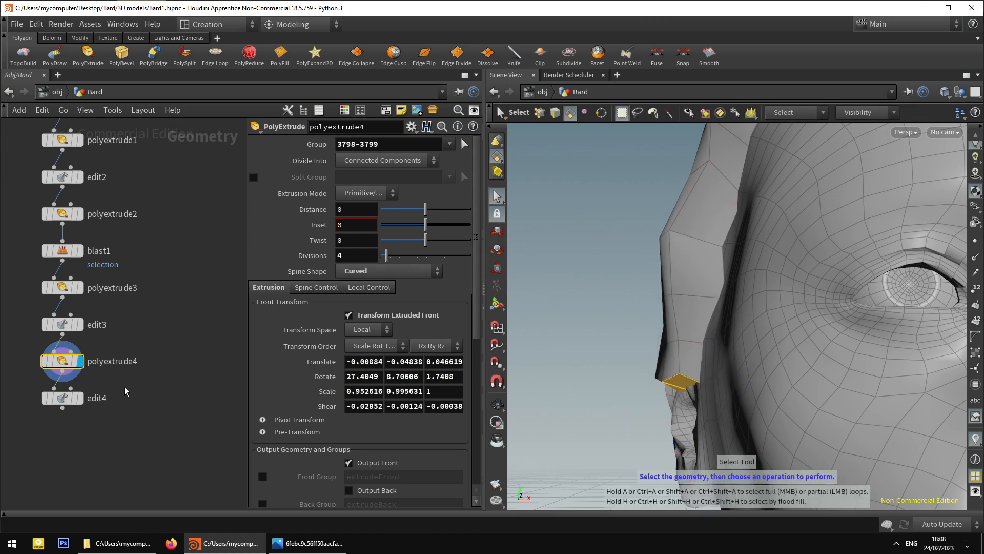
pyautogui.click(82, 401)
# Move the front-edge point on the lower part of the strip about 0.0035 along X.
pyautogui.click(539, 112)
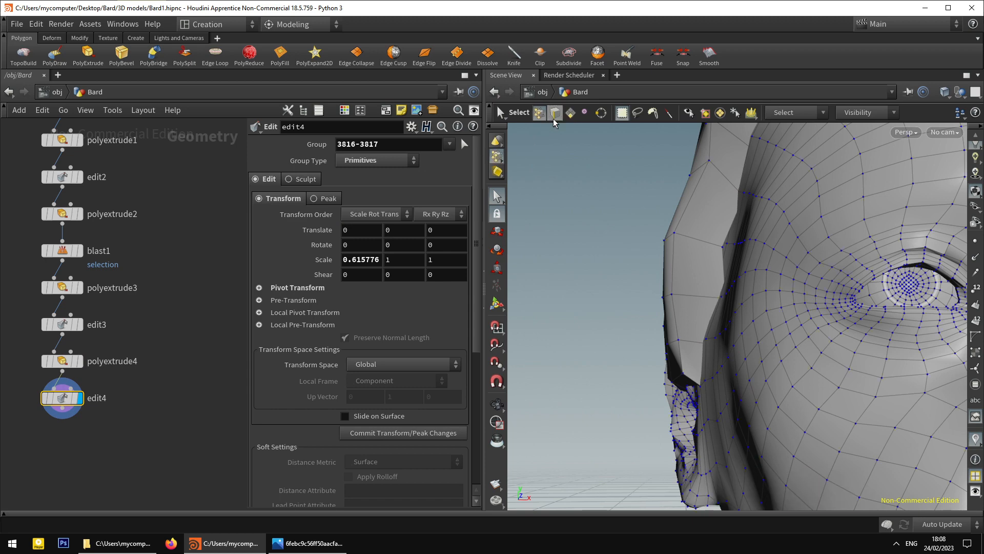
pyautogui.keyDown('alt'); pyautogui.moveTo(716, 252); pyautogui.dragTo(747, 251); pyautogui.keyUp('alt')
pyautogui.click(724, 249)
pyautogui.press('t')
pyautogui.keyDown('alt'); pyautogui.moveTo(589, 185); pyautogui.dragTo(571, 196); pyautogui.keyUp('alt')
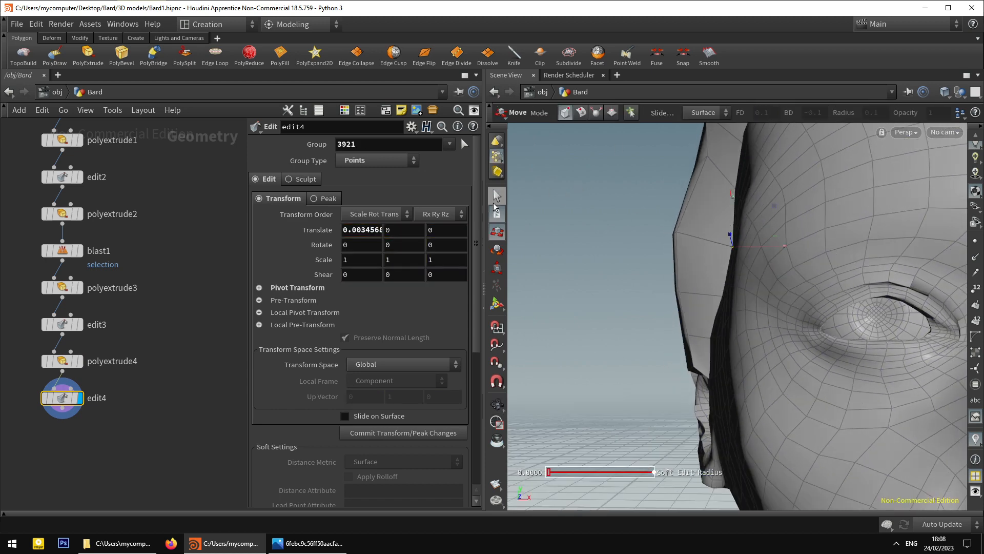
# Select two neighbouring points on the lower strip and move them about 0.0012 along X.
pyautogui.press('s')
pyautogui.moveTo(644, 229); pyautogui.dragTo(711, 233)
pyautogui.press('Escape')
pyautogui.moveTo(615, 293); pyautogui.dragTo(596, 241)
# Move the row of points just above the strip's lower end about -0.0016 along X.
pyautogui.press('s')
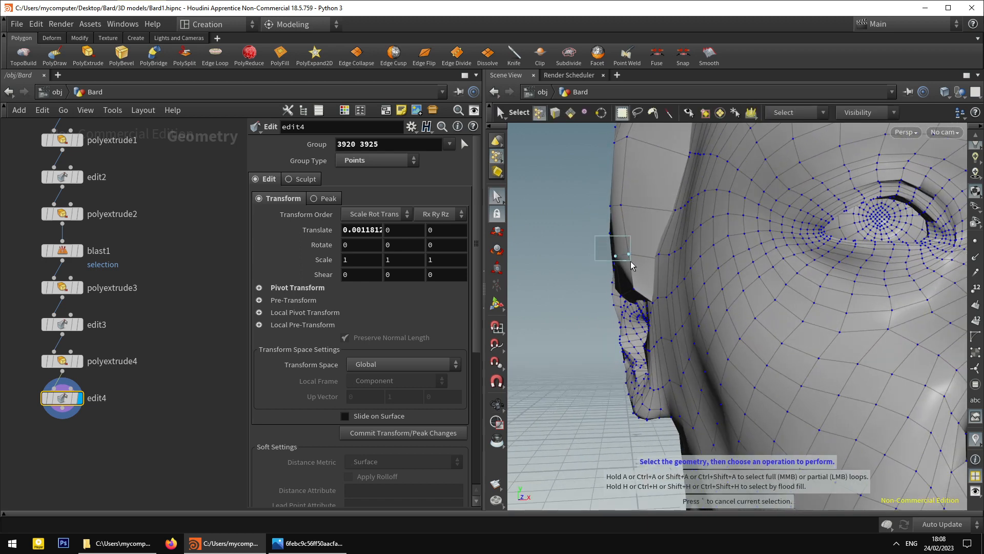
pyautogui.press('t')
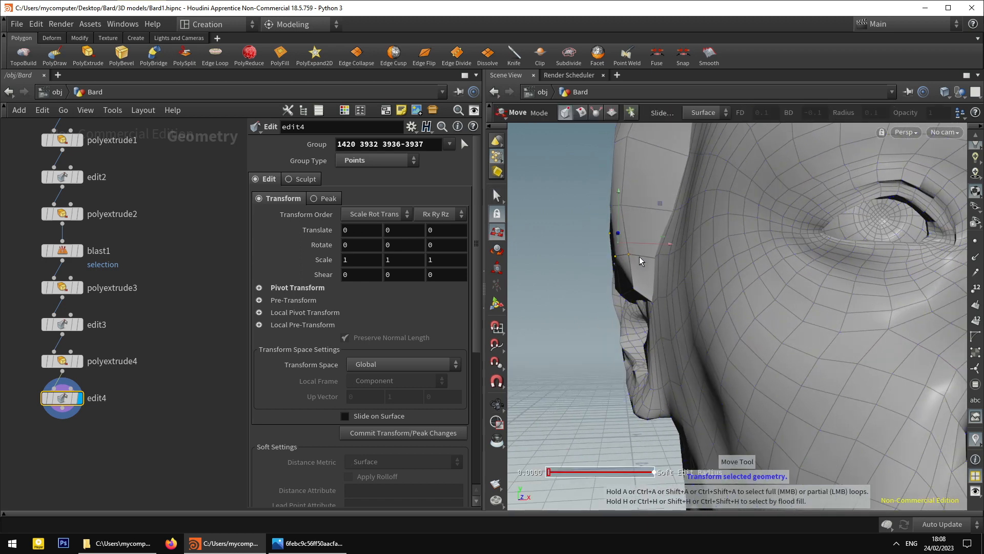
pyautogui.moveTo(638, 244); pyautogui.dragTo(697, 263)
pyautogui.press('space')
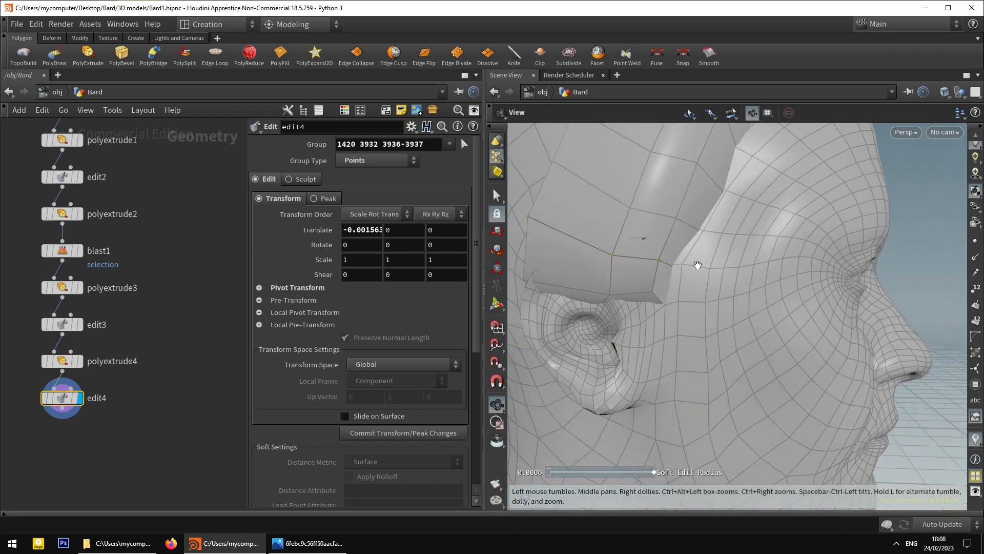
# Move the outer corner point at the strip's lower end above the ear about -0.0030 along X.
pyautogui.press('s')
pyautogui.moveTo(523, 217); pyautogui.dragTo(665, 359)
pyautogui.press('t')
pyautogui.press('space')
pyautogui.press('space')
pyautogui.scroll(3, 672, 363)
pyautogui.press('t')
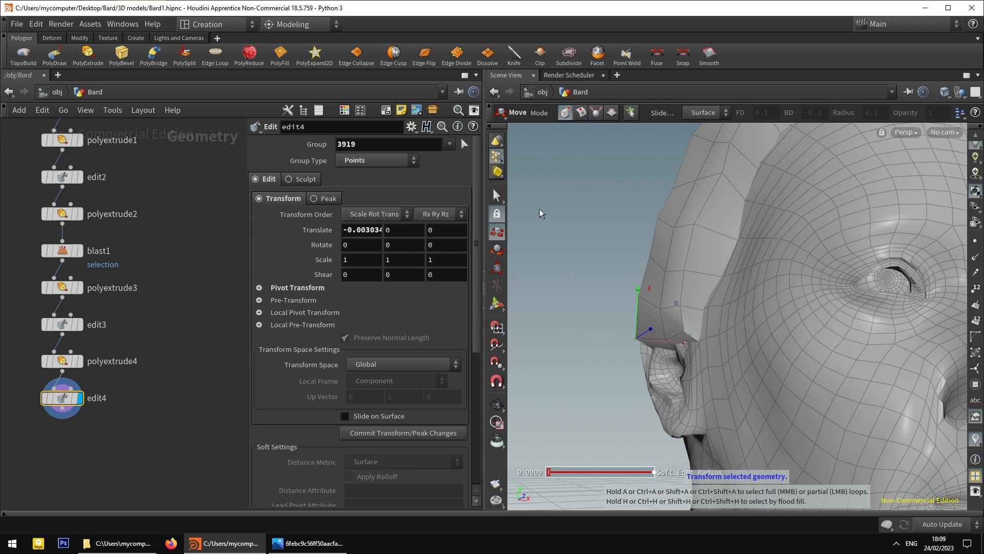
# Shift the polyextrude4 front to a translation of about -0.0076, -0.0526, 0.0504 to lengthen the strip, and return to edit4.
pyautogui.click(496, 197)
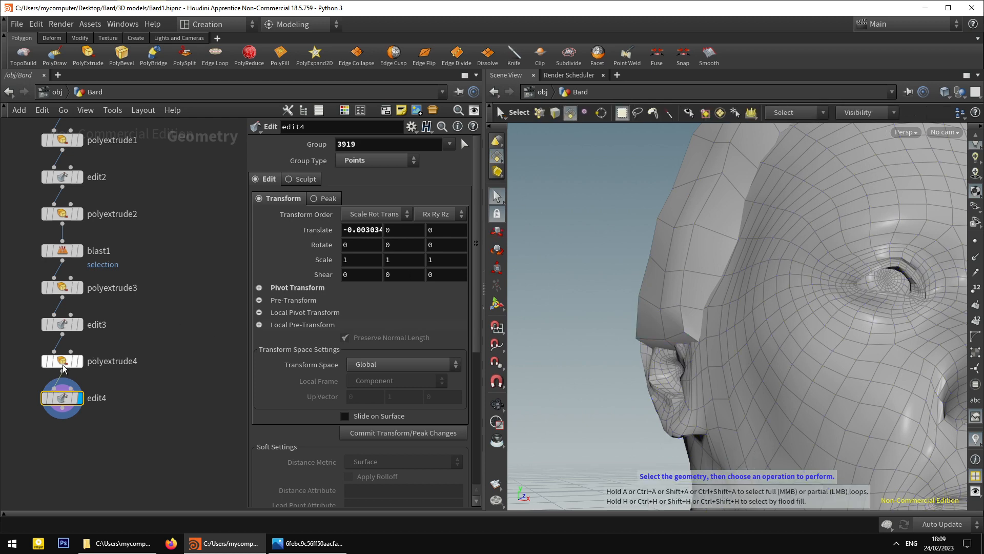
pyautogui.click(63, 365)
pyautogui.click(504, 307)
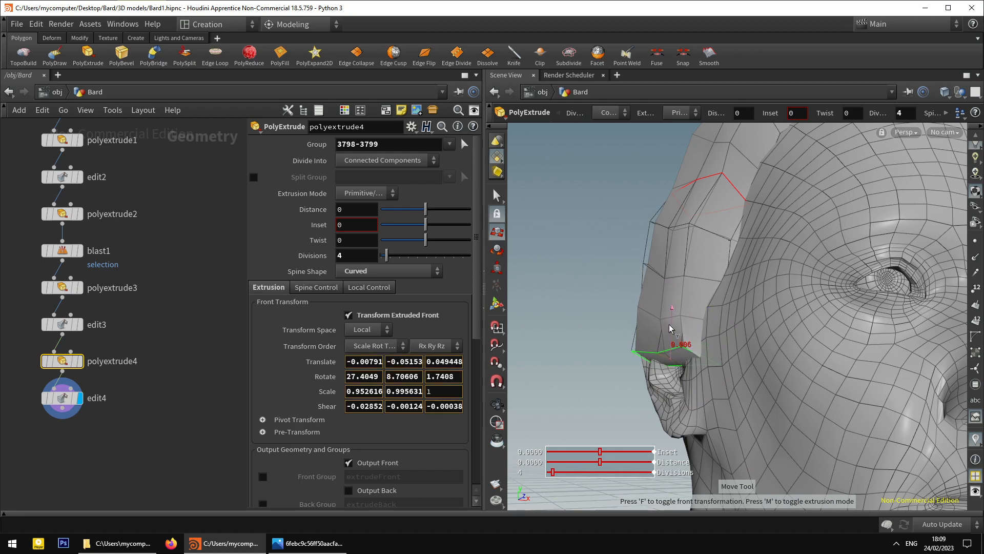
pyautogui.moveTo(669, 321); pyautogui.dragTo(657, 338)
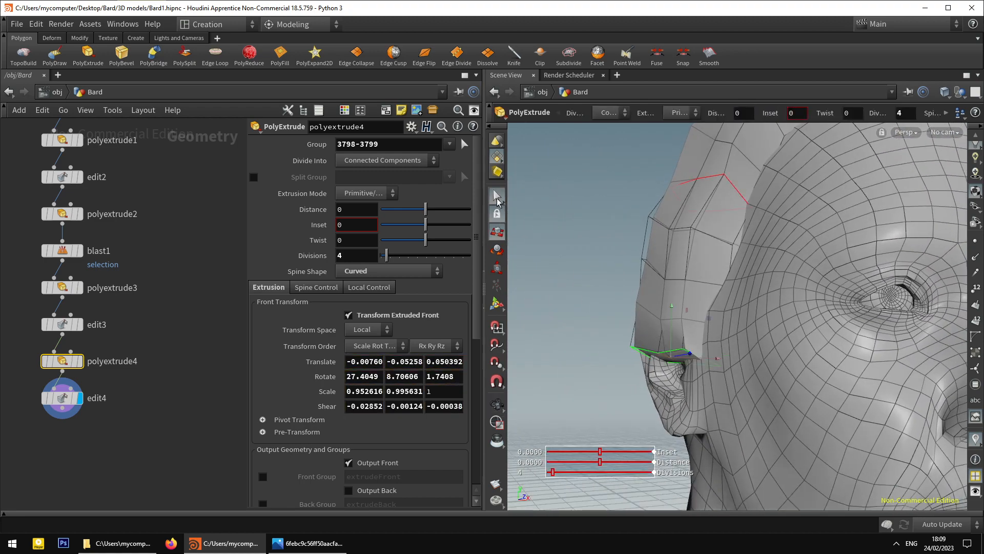
pyautogui.click(497, 197)
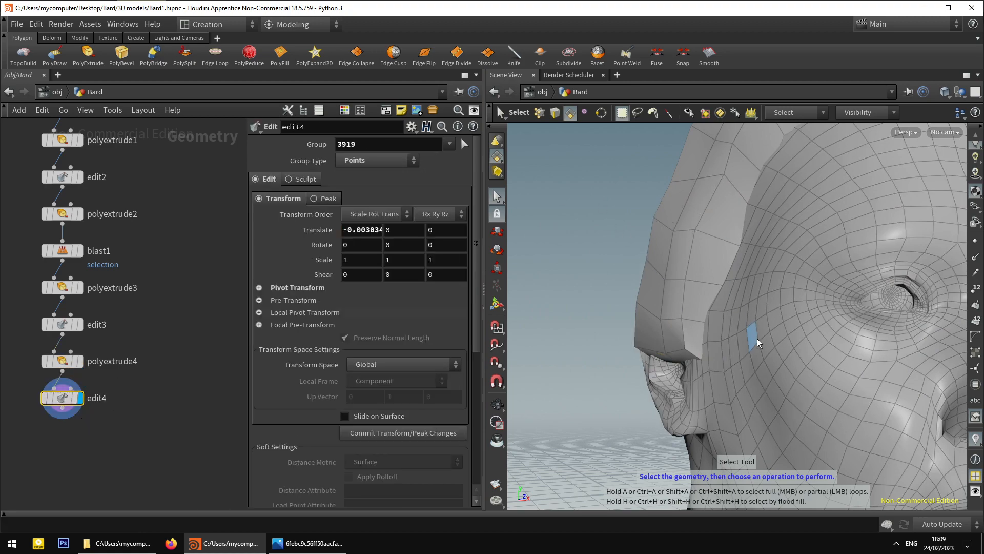
# Insert an edge loop around the hair strip just above its lower end over the ear, at about 0.70 along the edge.
pyautogui.keyDown('alt'); pyautogui.moveTo(758, 338); pyautogui.dragTo(781, 346); pyautogui.keyUp('alt')
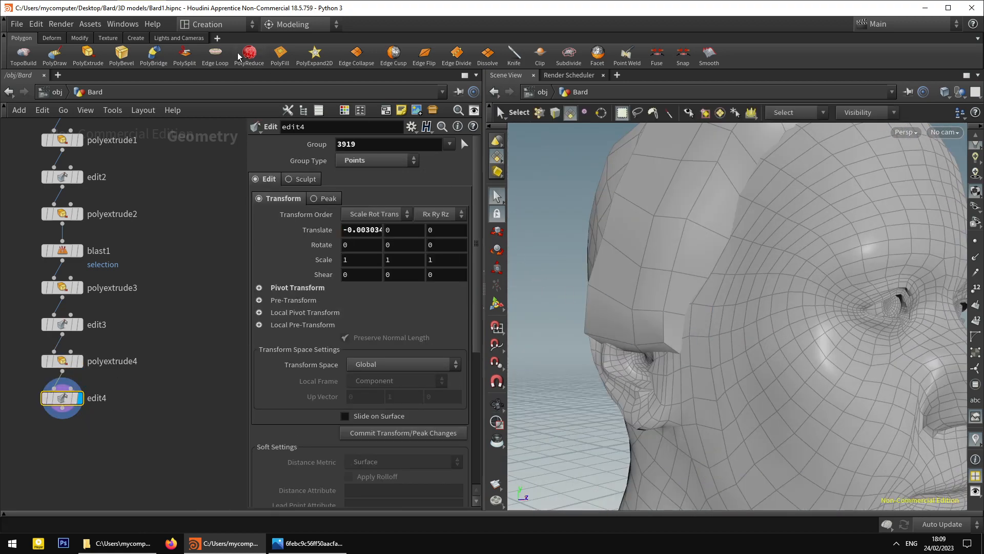
pyautogui.click(216, 59)
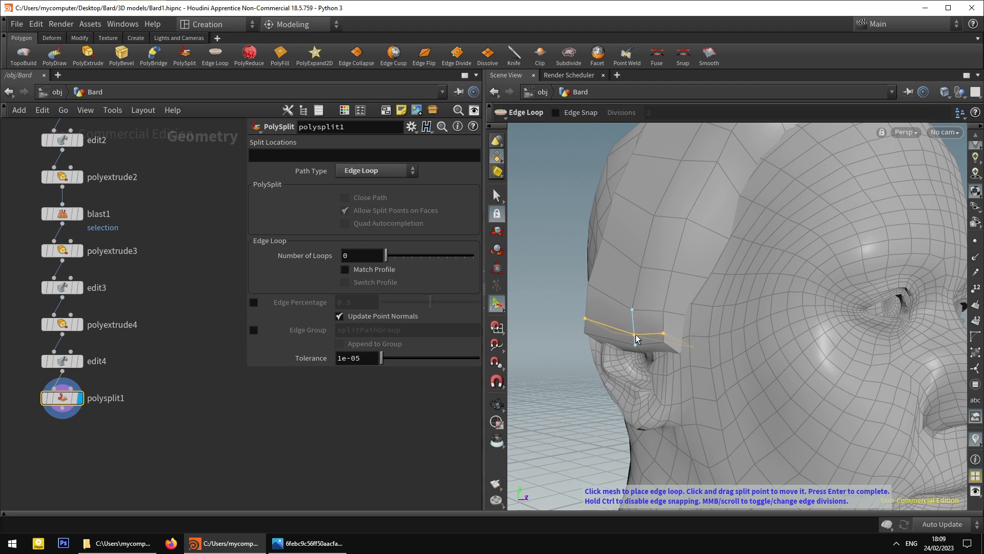
pyautogui.click(635, 339)
pyautogui.keyDown('alt'); pyautogui.moveTo(636, 338); pyautogui.dragTo(584, 334); pyautogui.keyUp('alt')
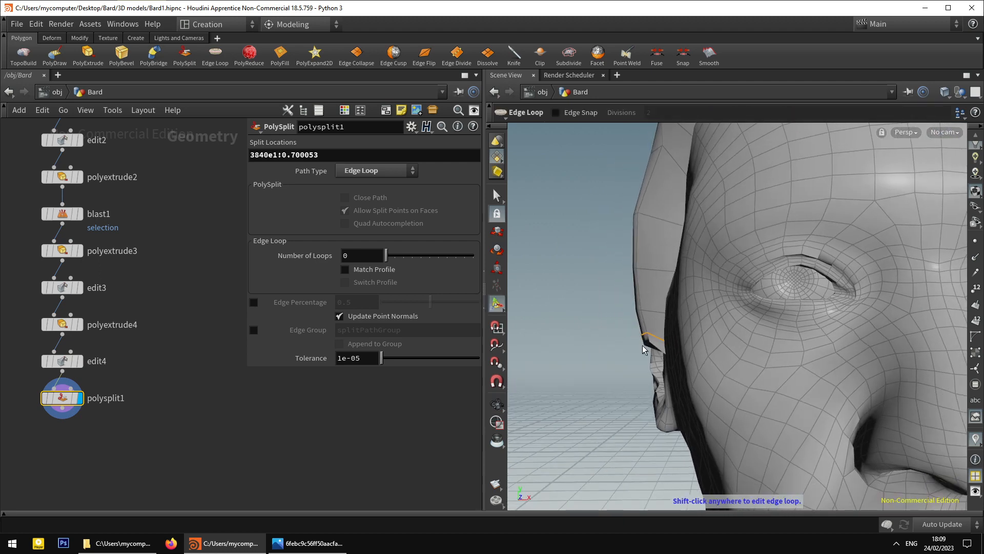
pyautogui.keyDown('alt'); pyautogui.moveTo(645, 349); pyautogui.dragTo(656, 345); pyautogui.keyUp('alt')
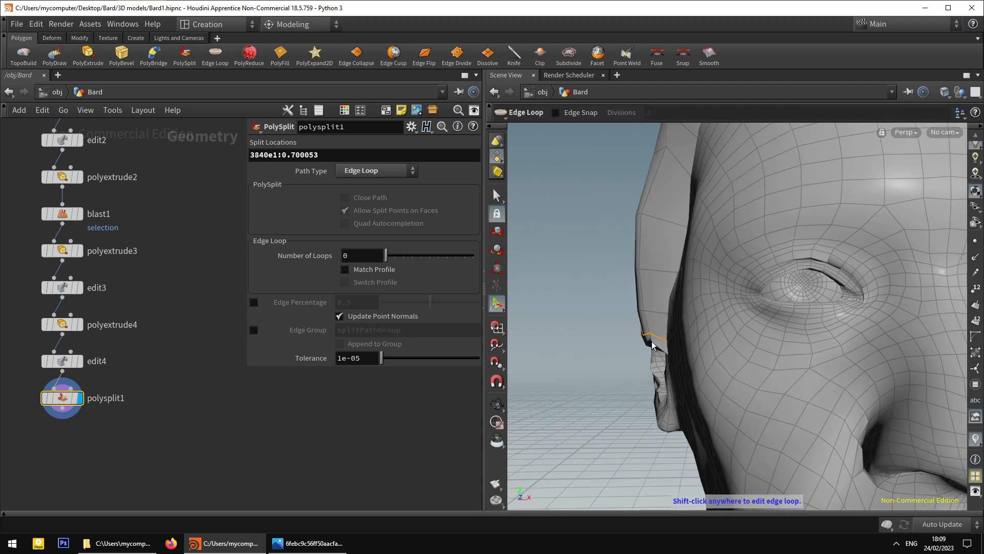
pyautogui.press('e')
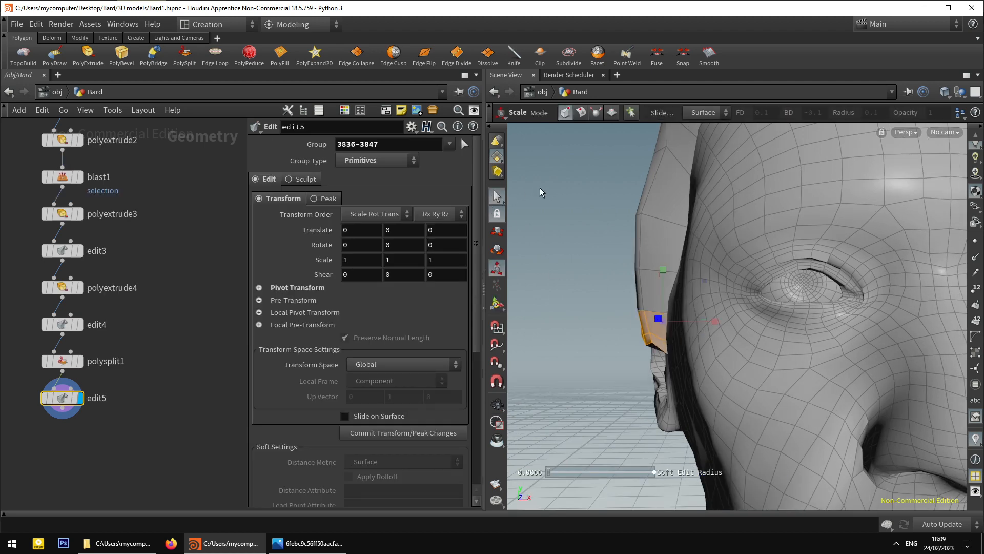
pyautogui.hotkey('ctrl', 'z')
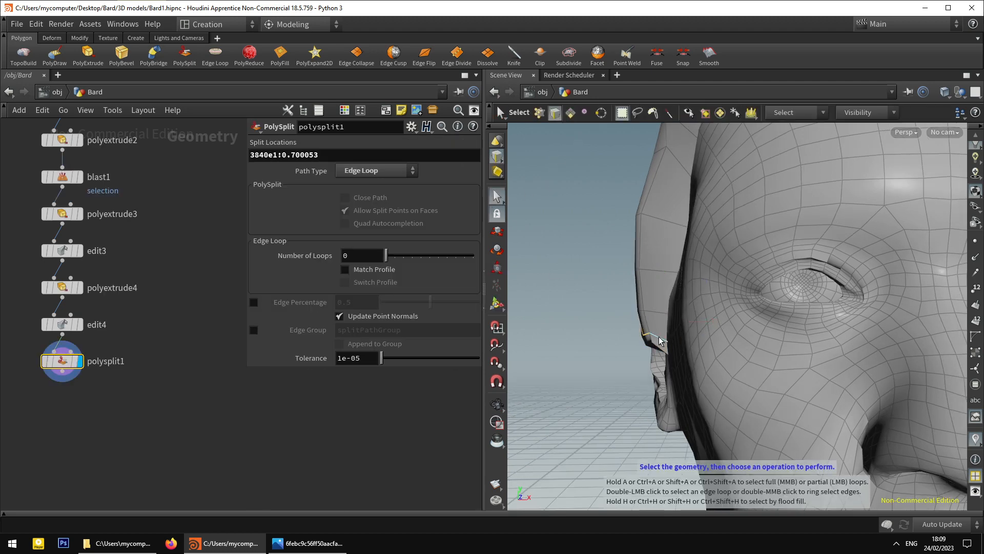
pyautogui.press('e')
pyautogui.keyDown('alt'); pyautogui.moveTo(667, 342); pyautogui.dragTo(687, 340); pyautogui.keyUp('alt')
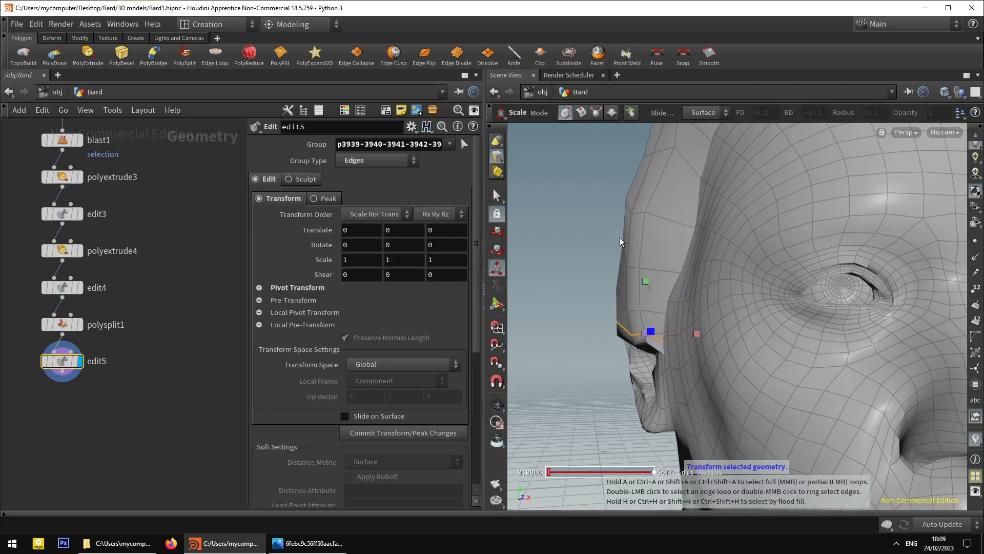
pyautogui.click(496, 193)
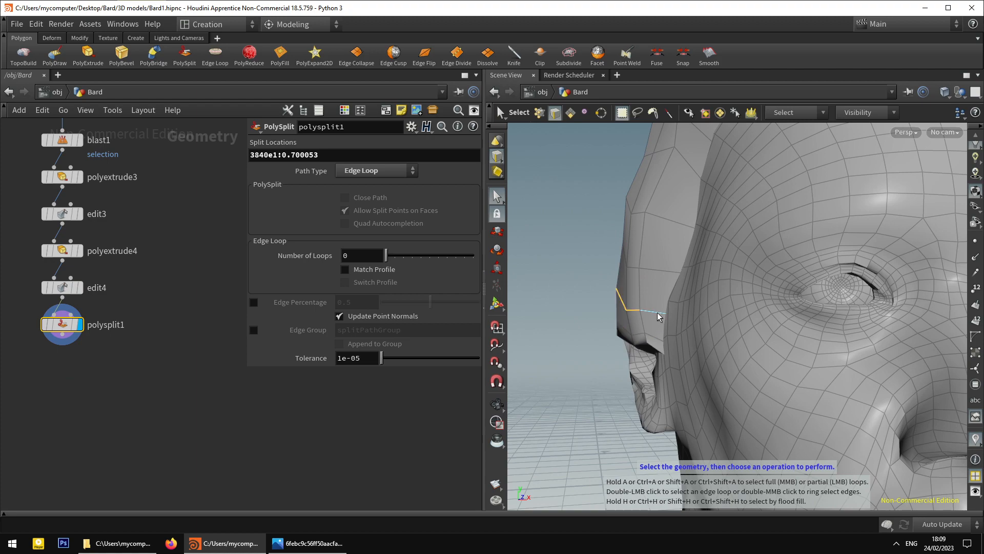
pyautogui.keyDown('alt'); pyautogui.moveTo(658, 313); pyautogui.dragTo(680, 338); pyautogui.keyUp('alt')
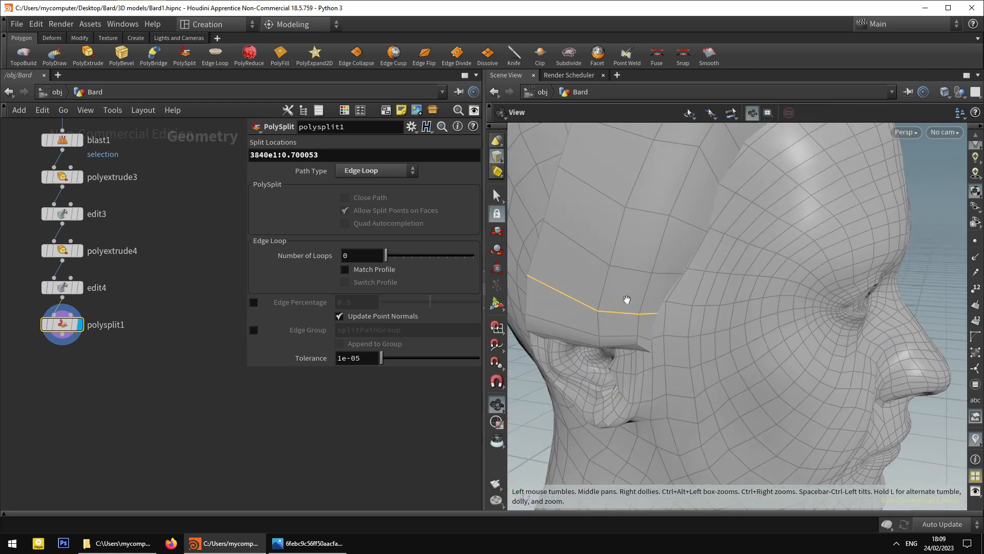
pyautogui.keyDown('alt'); pyautogui.moveTo(627, 299); pyautogui.dragTo(641, 311); pyautogui.keyUp('alt')
pyautogui.press('e')
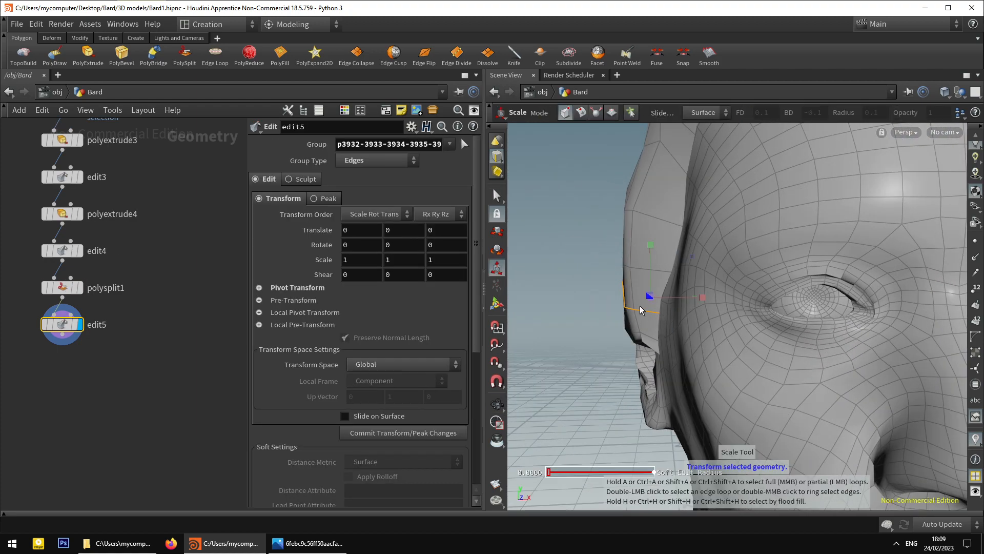
pyautogui.press('s')
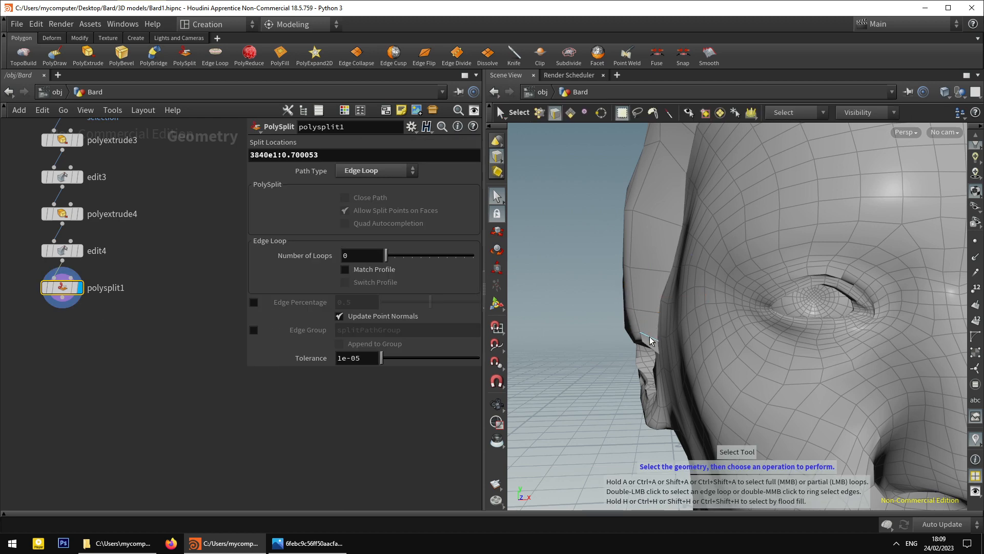
# Select the new edge loop above the ear, scale it about 1.109 in X, and move it about -0.0017 along X.
pyautogui.doubleClick(650, 340)
pyautogui.press('e')
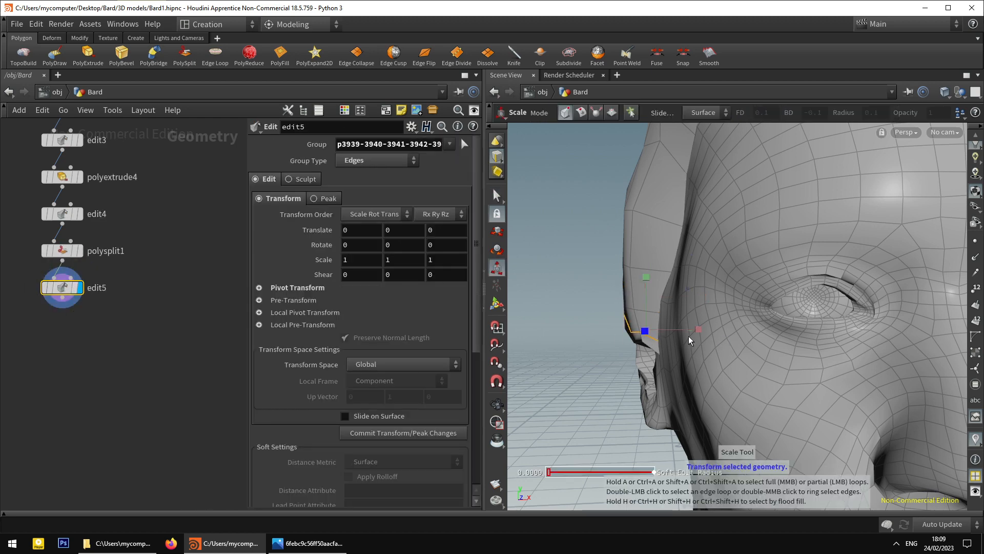
pyautogui.moveTo(697, 330); pyautogui.dragTo(649, 338)
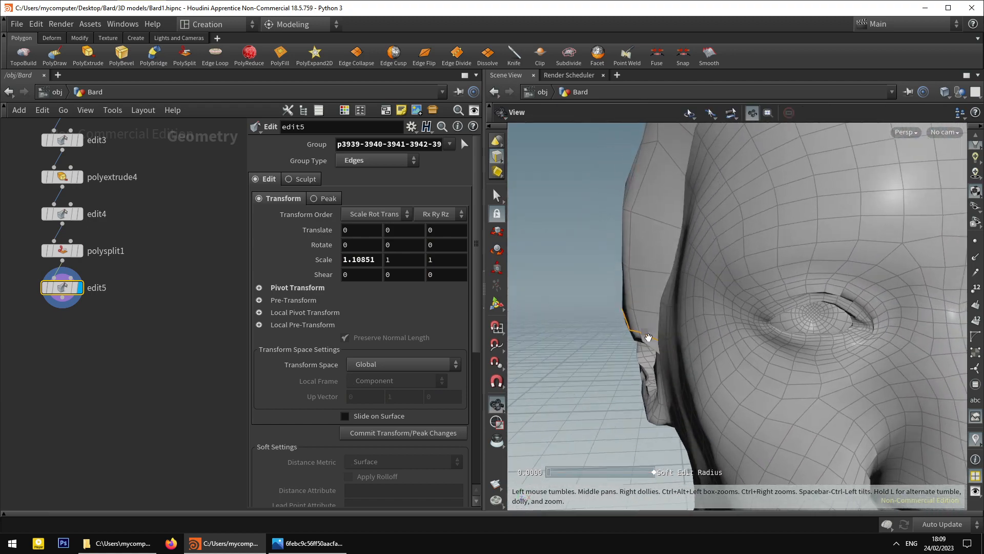
pyautogui.press('s')
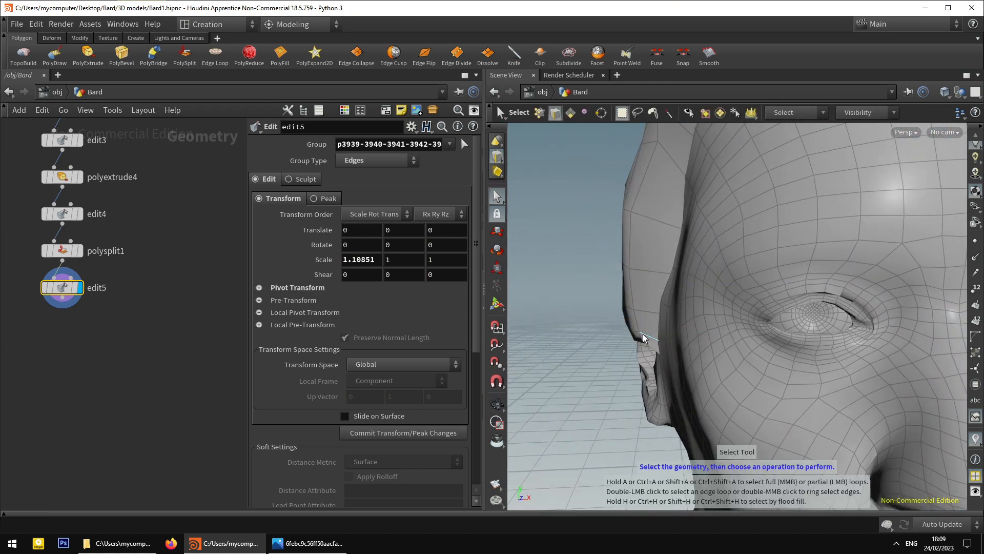
pyautogui.press('t')
pyautogui.moveTo(679, 328)
pyautogui.mouseDown()
pyautogui.moveTo(772, 342)
pyautogui.moveTo(641, 323)
pyautogui.moveTo(677, 328)
pyautogui.mouseUp()
pyautogui.keyDown('alt'); pyautogui.scroll(-4, 580, 272); pyautogui.keyUp('alt')
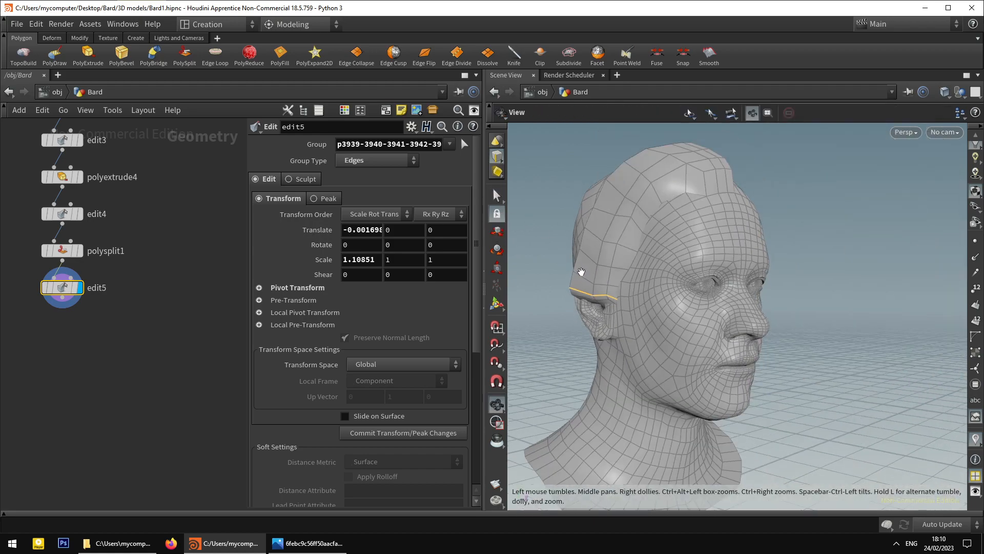
# Select the faces along the hair strip's rear side, from above the ear up to the crown.
pyautogui.keyDown('alt'); pyautogui.moveTo(580, 273); pyautogui.dragTo(616, 241); pyautogui.keyUp('alt')
pyautogui.press('s')
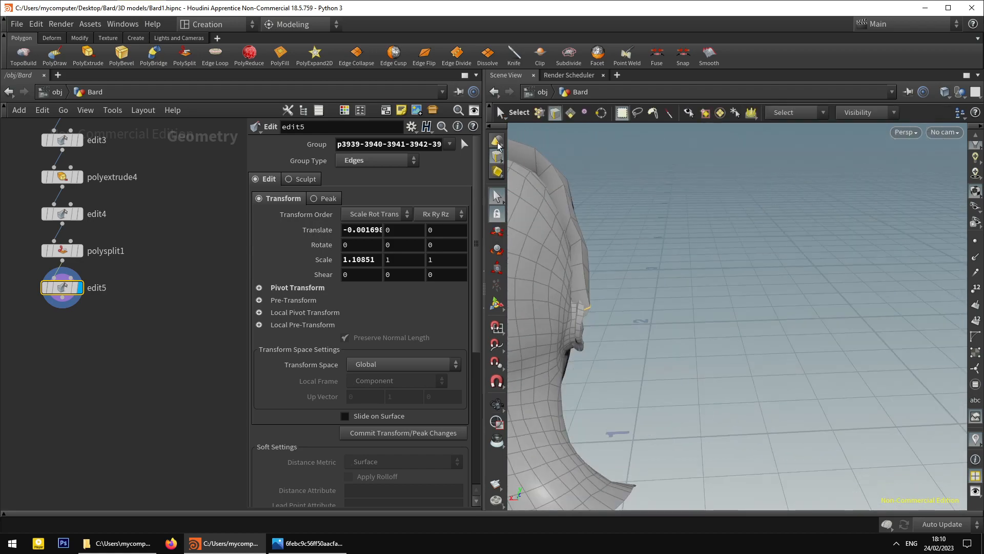
pyautogui.click(567, 112)
pyautogui.click(577, 294)
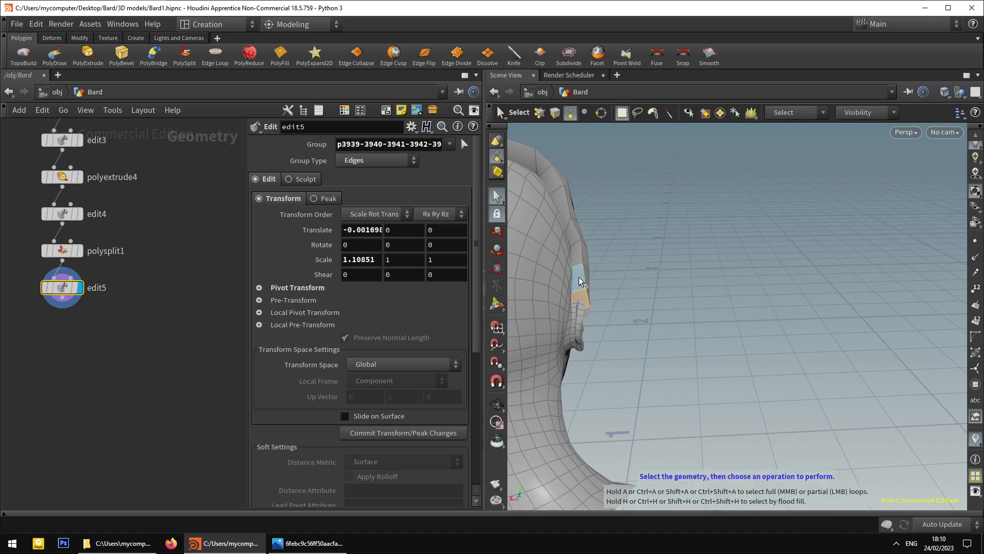
pyautogui.keyDown('shift'); pyautogui.click(576, 275); pyautogui.keyUp('shift')
pyautogui.keyDown('shift'); pyautogui.click(573, 252); pyautogui.keyUp('shift')
pyautogui.keyDown('shift'); pyautogui.click(570, 229); pyautogui.keyUp('shift')
pyautogui.keyDown('shift'); pyautogui.click(559, 201); pyautogui.keyUp('shift')
pyautogui.keyDown('shift'); pyautogui.click(549, 179); pyautogui.keyUp('shift')
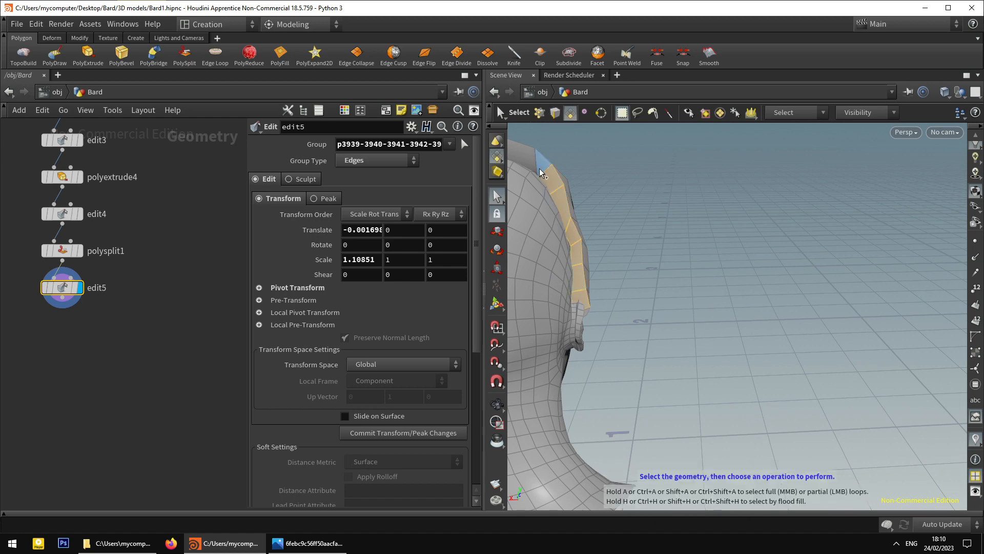
pyautogui.keyDown('shift'); pyautogui.click(541, 168); pyautogui.keyUp('shift')
pyautogui.keyDown('shift'); pyautogui.click(524, 162); pyautogui.keyUp('shift')
pyautogui.keyDown('alt'); pyautogui.moveTo(547, 195); pyautogui.dragTo(607, 262, button='middle'); pyautogui.keyUp('alt')
pyautogui.keyDown('alt'); pyautogui.moveTo(608, 263); pyautogui.dragTo(589, 233); pyautogui.keyUp('alt')
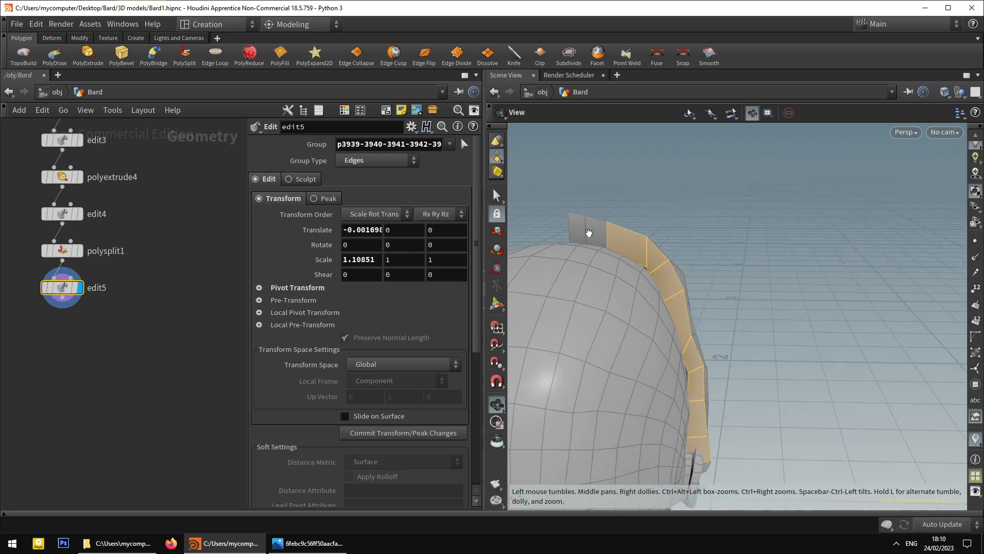
# Move the inner point on the strip's rear edge near the crown about 0.0086 along X and 0.0010 along Z.
pyautogui.click(539, 112)
pyautogui.keyDown('alt'); pyautogui.moveTo(633, 264); pyautogui.dragTo(677, 291, button='right'); pyautogui.keyUp('alt')
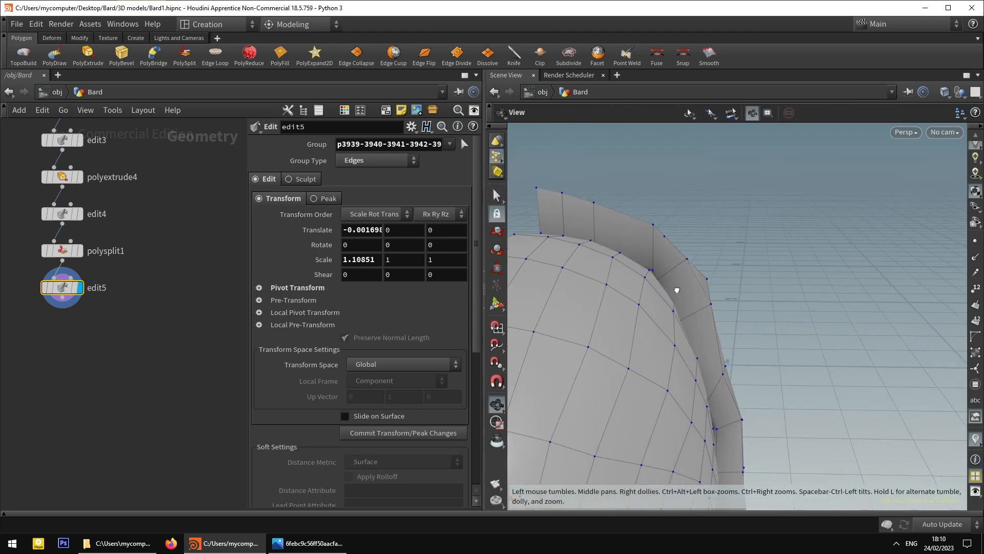
pyautogui.click(651, 271)
pyautogui.moveTo(646, 275); pyautogui.dragTo(591, 289)
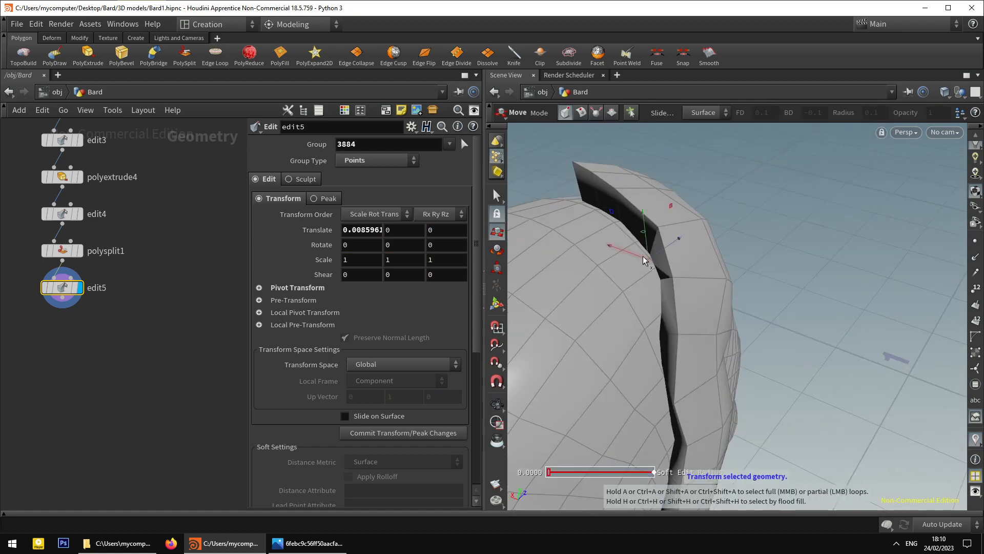
pyautogui.moveTo(643, 256); pyautogui.dragTo(589, 323)
pyautogui.click(497, 196)
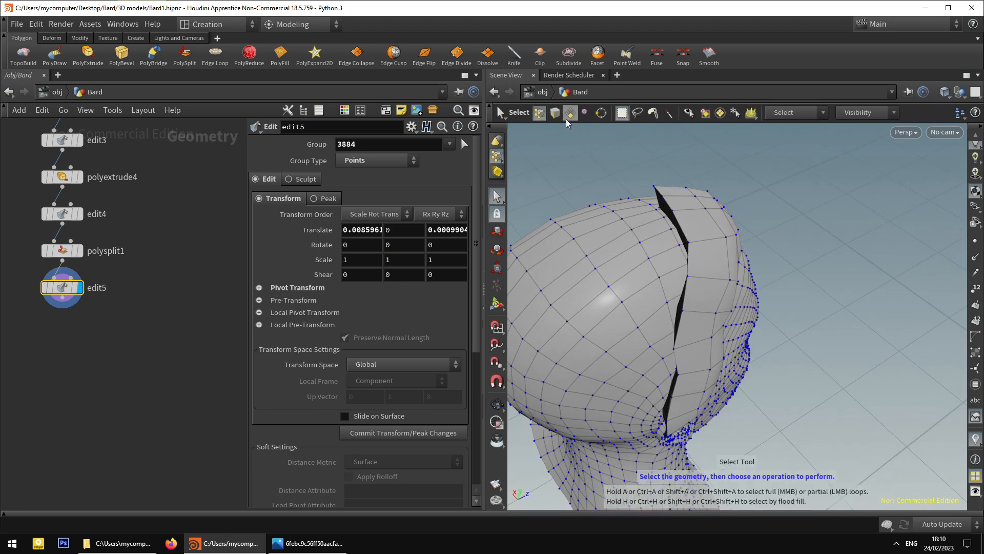
# Select all rear-side faces of the hair strip from the top of the head down to the ear.
pyautogui.click(569, 114)
pyautogui.moveTo(659, 234)
pyautogui.keyDown('alt'); pyautogui.mouseDown()
pyautogui.moveTo(652, 214)
pyautogui.moveTo(669, 224)
pyautogui.mouseUp(); pyautogui.keyUp('alt')
pyautogui.click(652, 218)
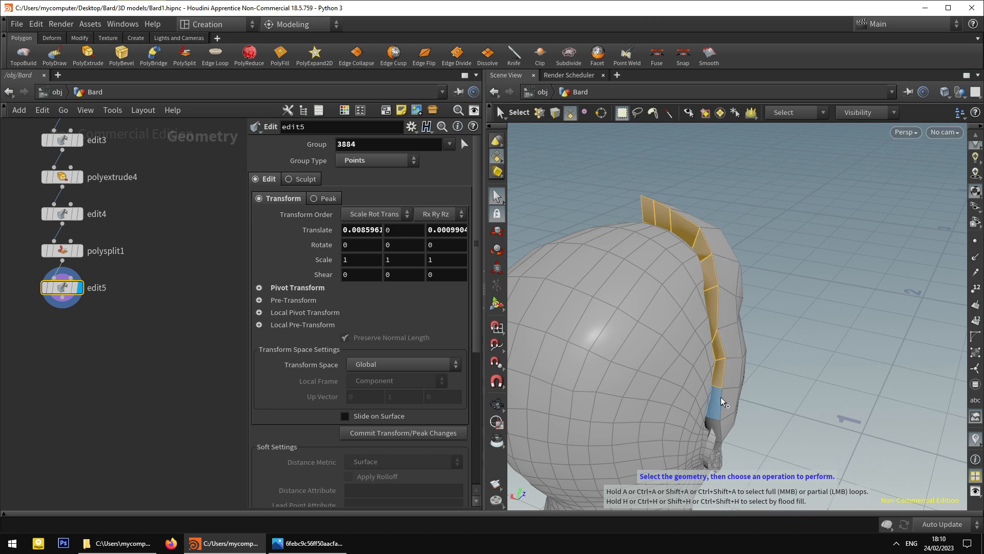
pyautogui.press('Escape')
pyautogui.moveTo(720, 426); pyautogui.dragTo(690, 260)
pyautogui.press('Escape')
pyautogui.moveTo(738, 402)
pyautogui.mouseDown()
pyautogui.moveTo(687, 404)
pyautogui.moveTo(657, 392)
pyautogui.moveTo(720, 418)
pyautogui.moveTo(648, 400)
pyautogui.moveTo(761, 402)
pyautogui.moveTo(680, 404)
pyautogui.mouseUp()
# Inspect the selected rear faces near the ear in wireframe, Wireframe Ghost and Hidden Line Invisible display, and return to shaded view.
pyautogui.press('w')
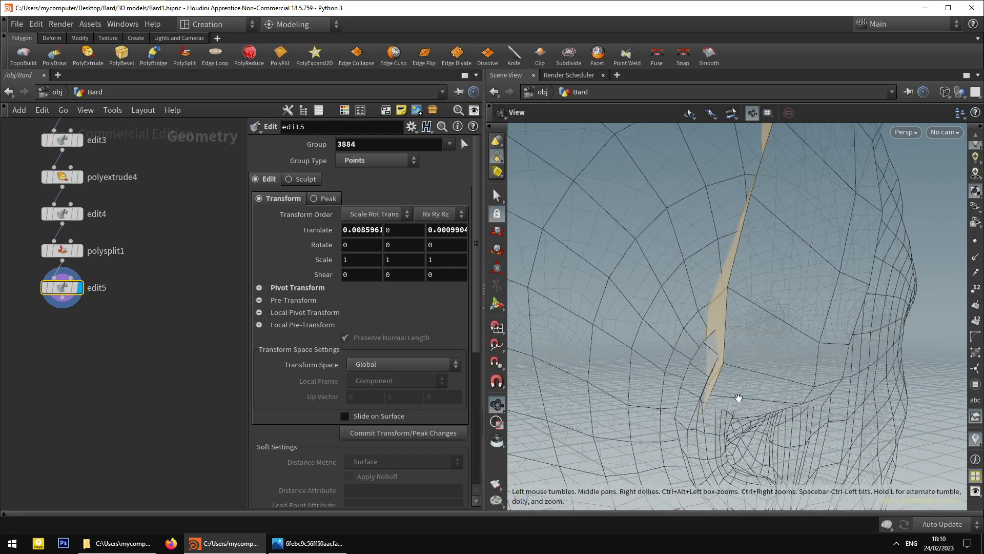
pyautogui.moveTo(739, 398); pyautogui.dragTo(665, 404)
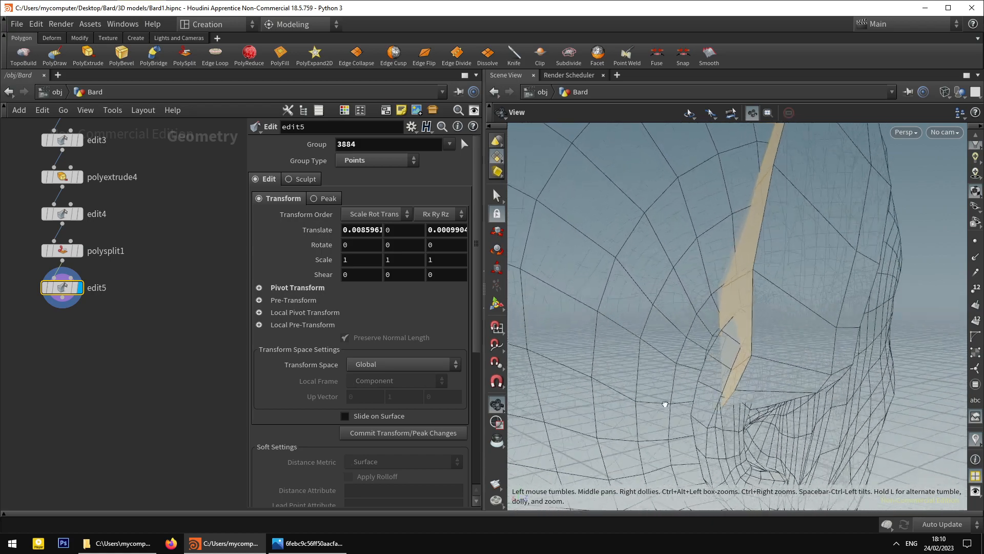
pyautogui.scroll(3, 730, 397)
pyautogui.moveTo(730, 391); pyautogui.dragTo(749, 405)
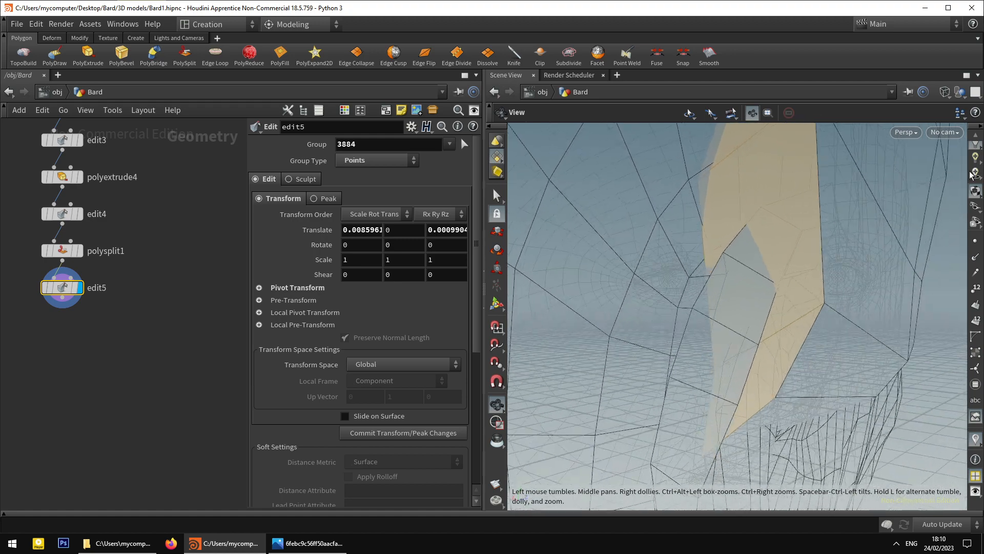
pyautogui.click(946, 92)
pyautogui.click(946, 94)
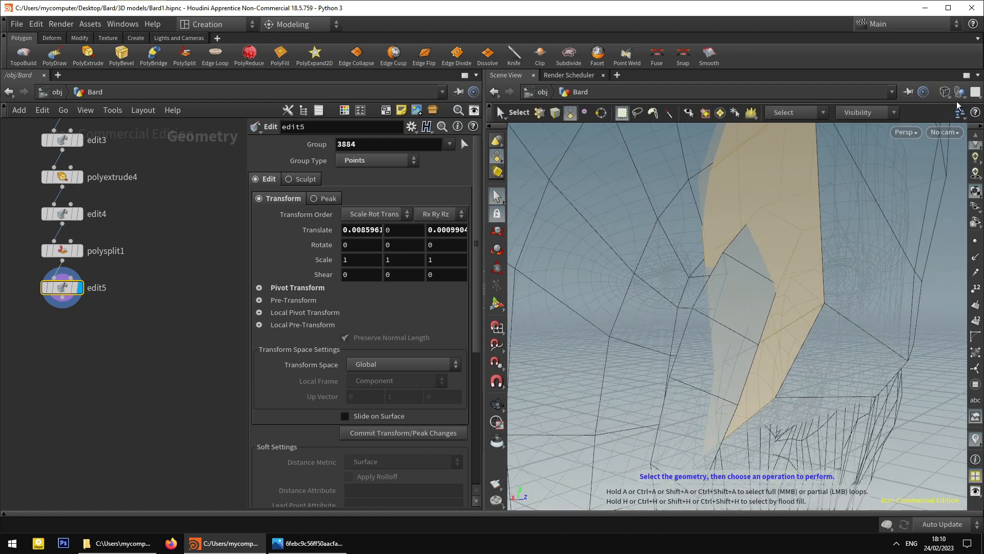
pyautogui.click(944, 93)
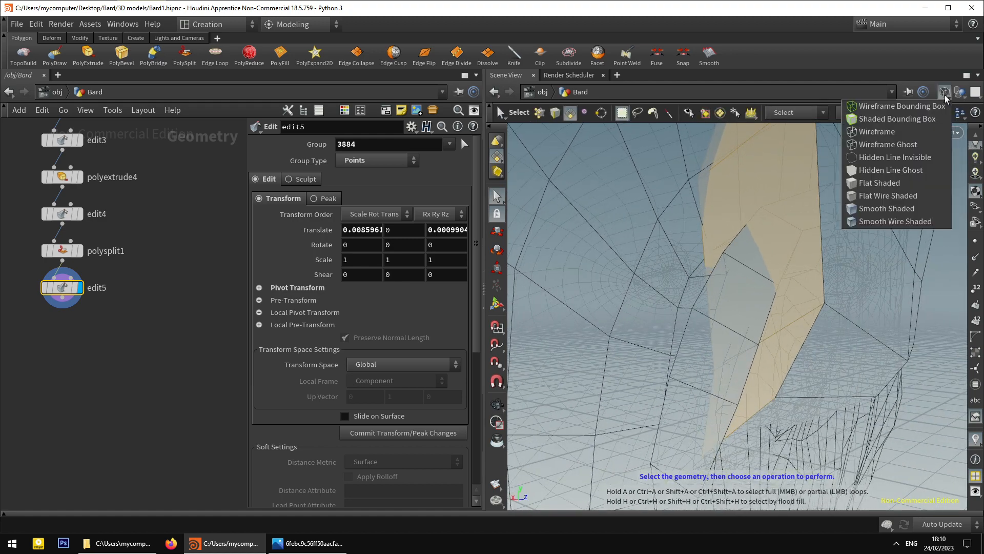
pyautogui.click(883, 149)
pyautogui.click(943, 94)
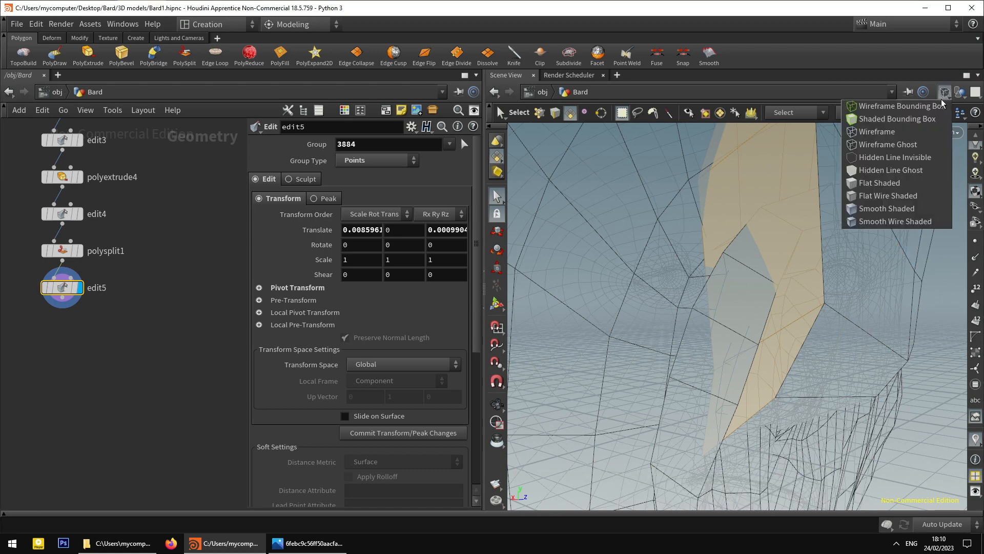
pyautogui.click(883, 156)
pyautogui.keyDown('alt'); pyautogui.moveTo(792, 251); pyautogui.dragTo(739, 246); pyautogui.keyUp('alt')
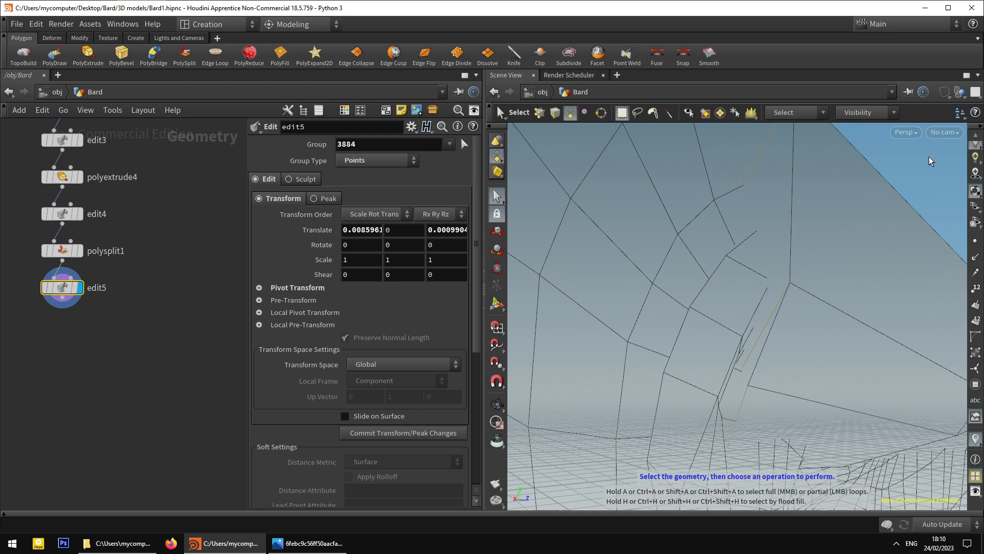
pyautogui.click(943, 93)
pyautogui.click(892, 133)
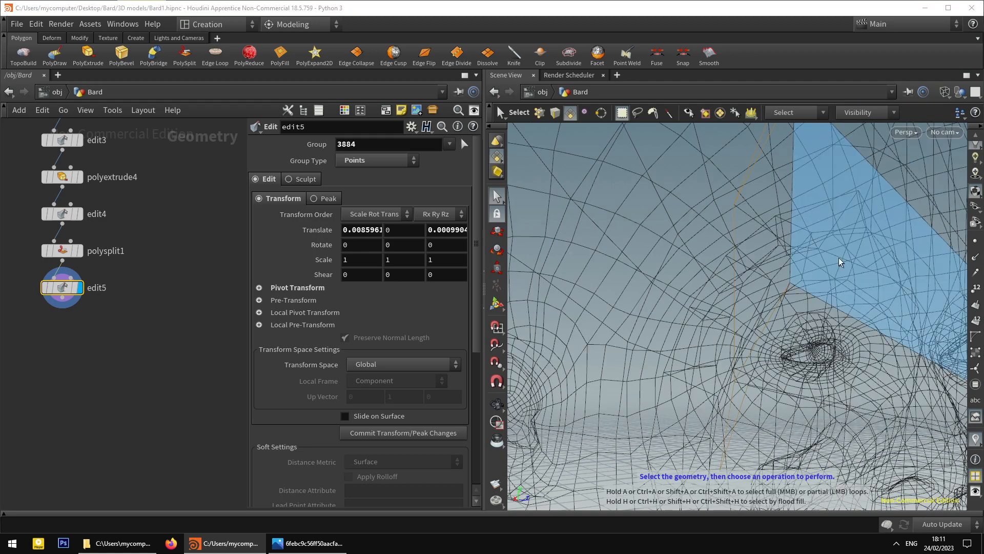
pyautogui.keyDown('alt'); pyautogui.moveTo(931, 158); pyautogui.dragTo(913, 183); pyautogui.keyUp('alt')
pyautogui.click(944, 93)
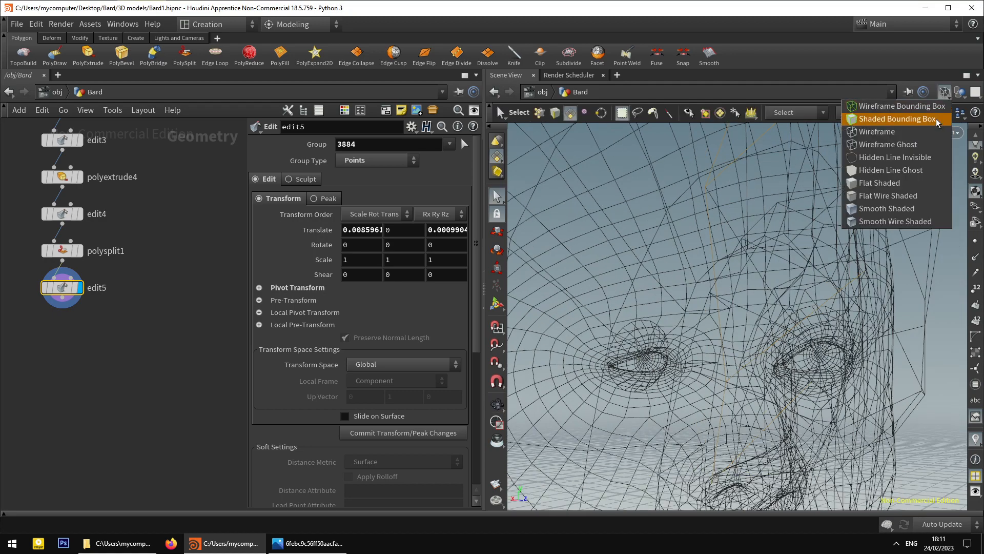
pyautogui.click(908, 145)
pyautogui.moveTo(781, 261)
pyautogui.keyDown('alt'); pyautogui.mouseDown()
pyautogui.moveTo(813, 270)
pyautogui.moveTo(712, 301)
pyautogui.moveTo(749, 317)
pyautogui.moveTo(751, 279)
pyautogui.moveTo(825, 295)
pyautogui.moveTo(825, 274)
pyautogui.mouseUp(); pyautogui.keyUp('alt')
pyautogui.press('w')
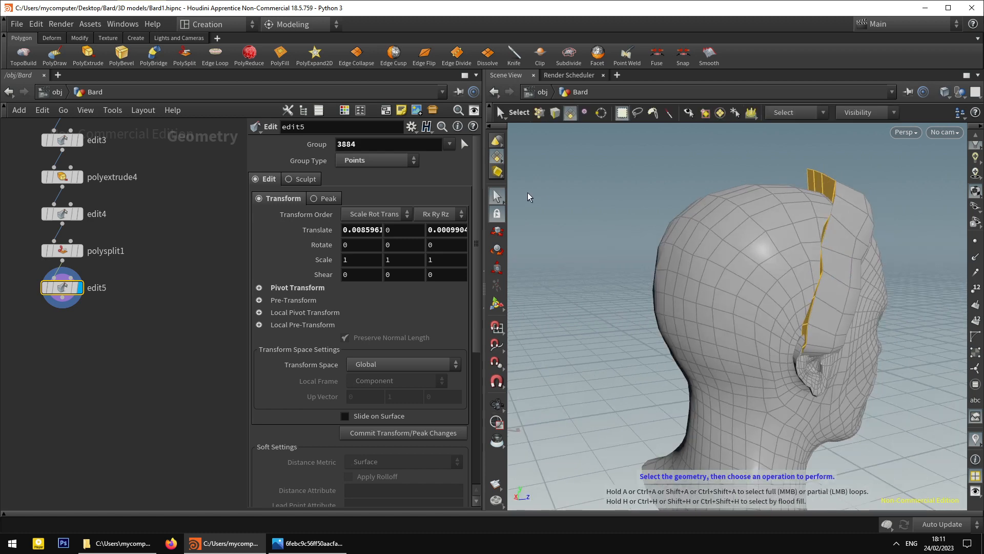
# PolyExtrude the selected rear faces with Transform Extruded Front enabled, moving the front by about -0.0238, -0.0228, 0.0710 towards the back of the head.
pyautogui.click(89, 56)
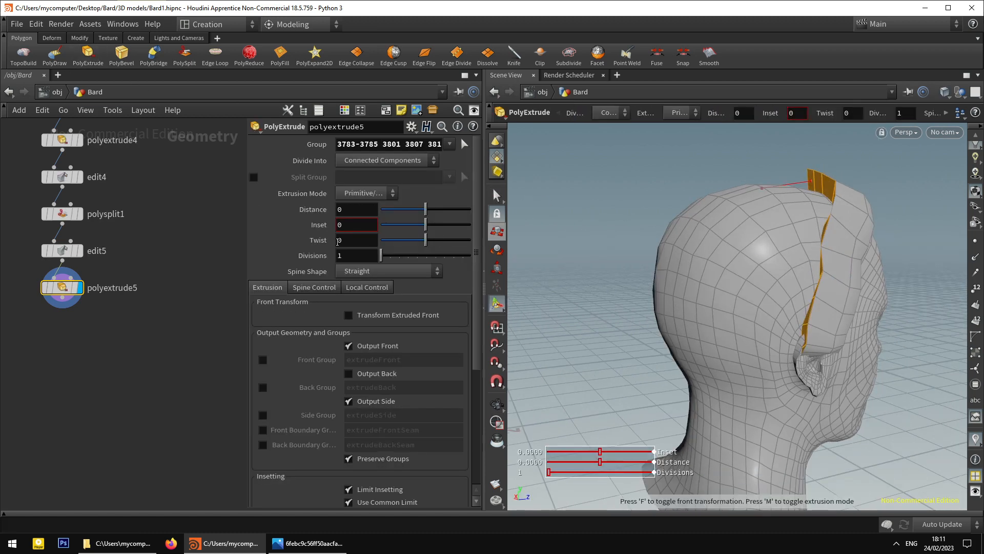
pyautogui.click(352, 314)
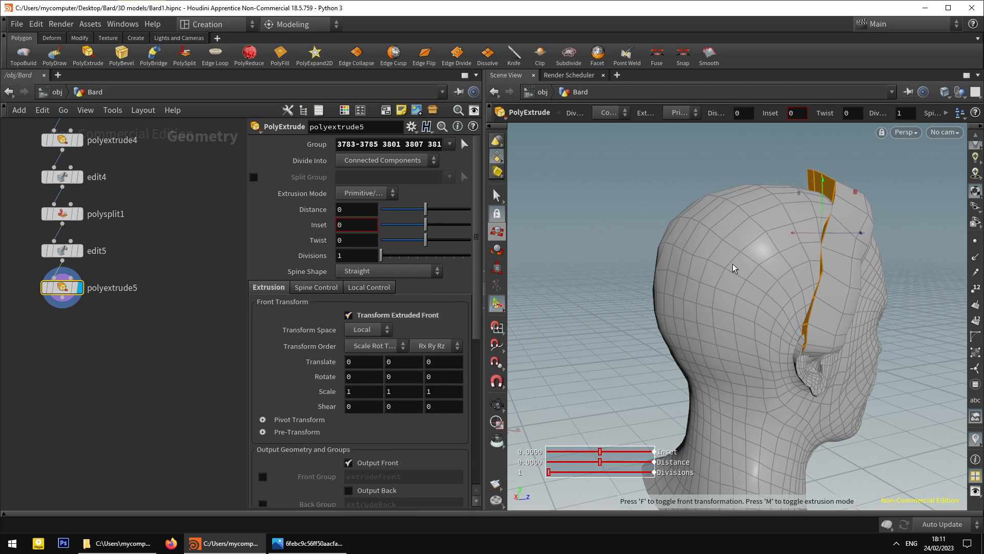
pyautogui.keyDown('alt'); pyautogui.moveTo(746, 248); pyautogui.dragTo(679, 236); pyautogui.keyUp('alt')
pyautogui.moveTo(865, 237); pyautogui.dragTo(821, 231)
# Rotate the extruded front to about -11.78, -25.78, -10.09 and set the extrusion's divisions to 5.
pyautogui.press('Escape')
pyautogui.press('e')
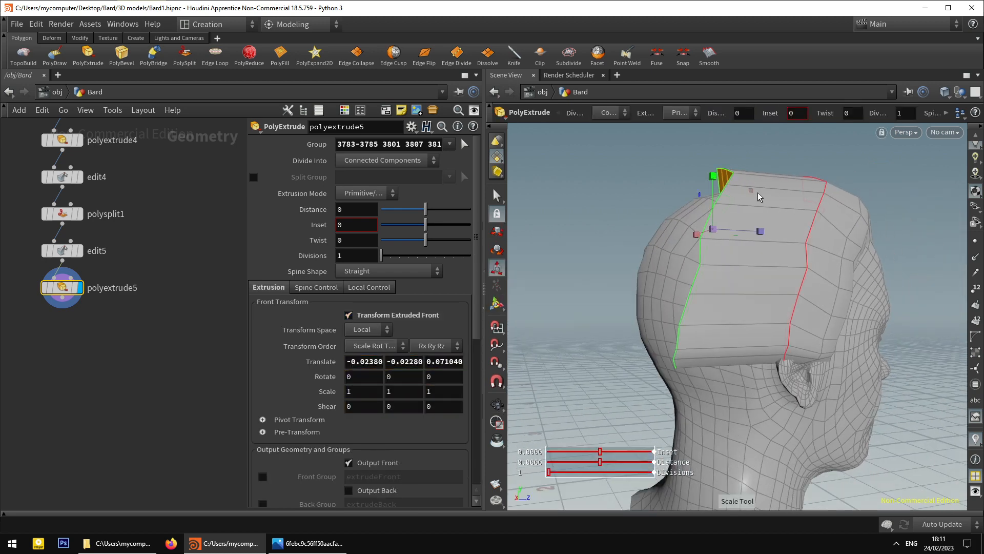
pyautogui.press('r')
pyautogui.moveTo(757, 201); pyautogui.dragTo(727, 197)
pyautogui.press('w')
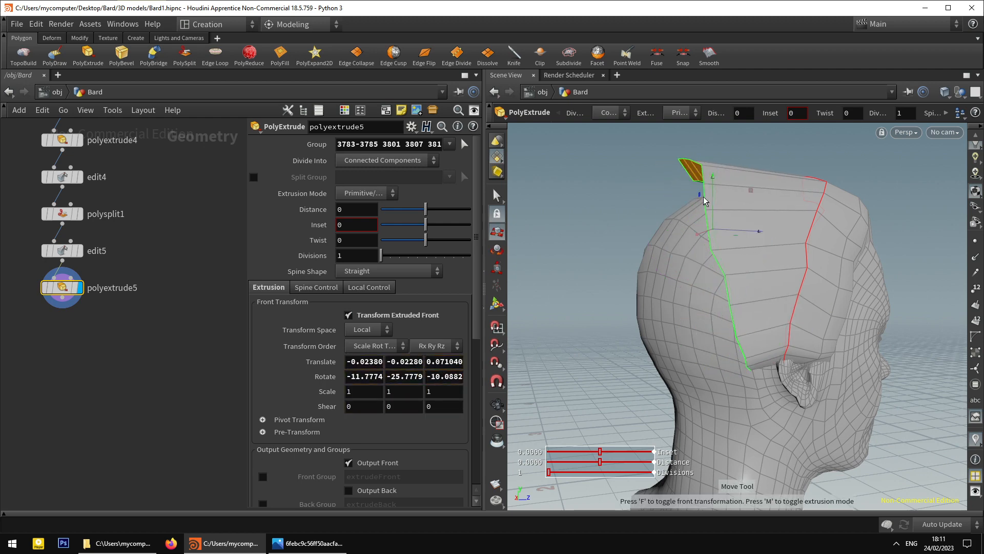
pyautogui.write('5')
pyautogui.press('Return')
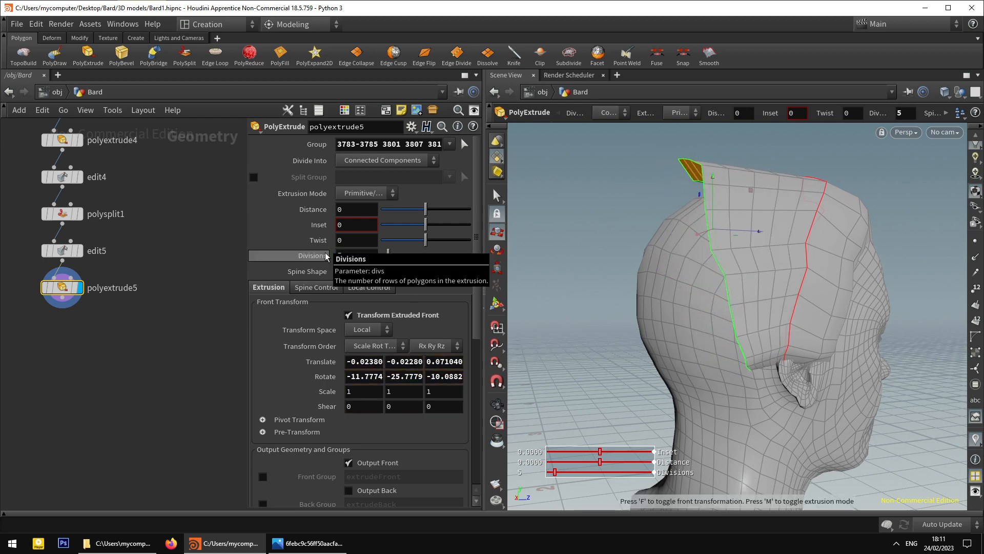
# Scale the extruded front to about 0.894, 0.985, 0.977 and set the spine shape to Curved.
pyautogui.press('e')
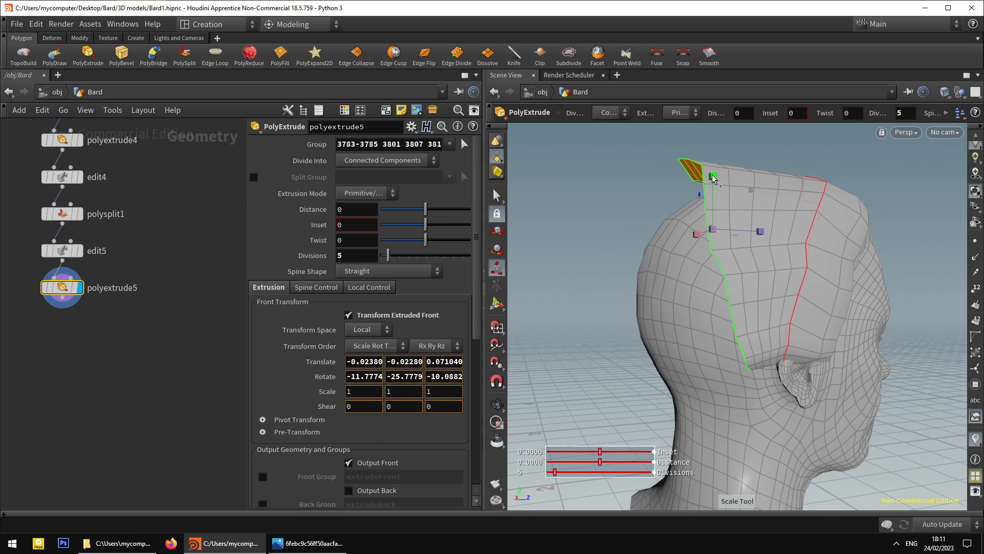
pyautogui.moveTo(712, 178); pyautogui.dragTo(718, 233)
pyautogui.press('w')
pyautogui.click(388, 271)
pyautogui.click(369, 283)
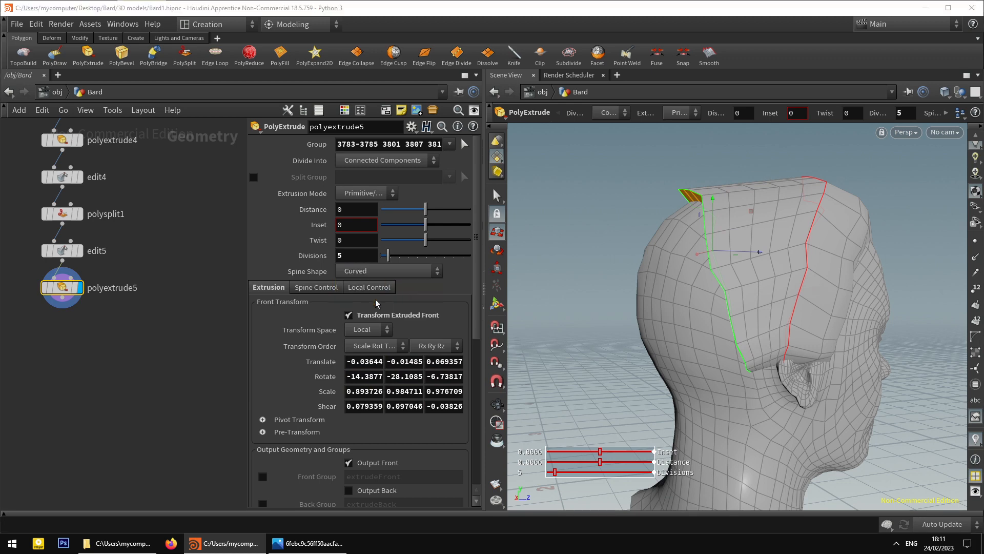
# Try scaling the curved extrusion's front to about 0.856, 0.875, 0.942 and moving it to about -0.0305, -0.0055, 0.0688.
pyautogui.keyDown('alt'); pyautogui.moveTo(712, 231); pyautogui.dragTo(704, 279); pyautogui.keyUp('alt')
pyautogui.press('e')
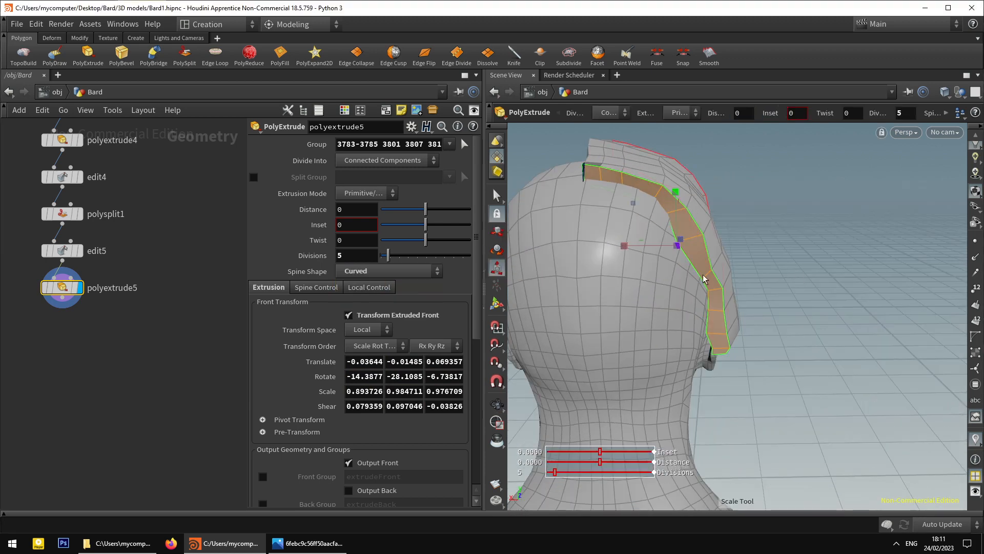
pyautogui.moveTo(633, 255); pyautogui.dragTo(614, 233)
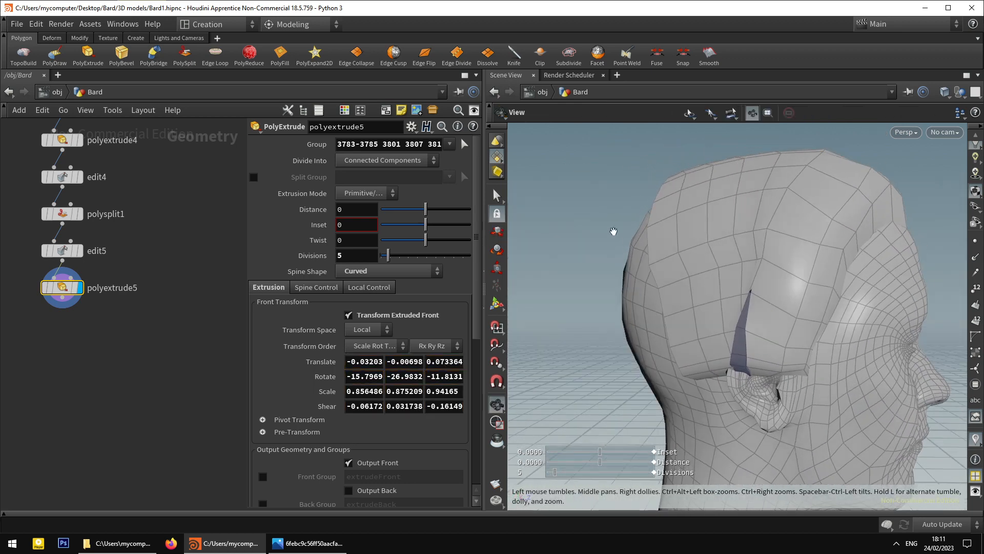
pyautogui.moveTo(675, 243); pyautogui.dragTo(697, 239)
pyautogui.moveTo(630, 238)
pyautogui.keyDown('alt'); pyautogui.mouseDown()
pyautogui.moveTo(710, 239)
pyautogui.moveTo(642, 237)
pyautogui.moveTo(631, 247)
pyautogui.mouseUp(); pyautogui.keyUp('alt')
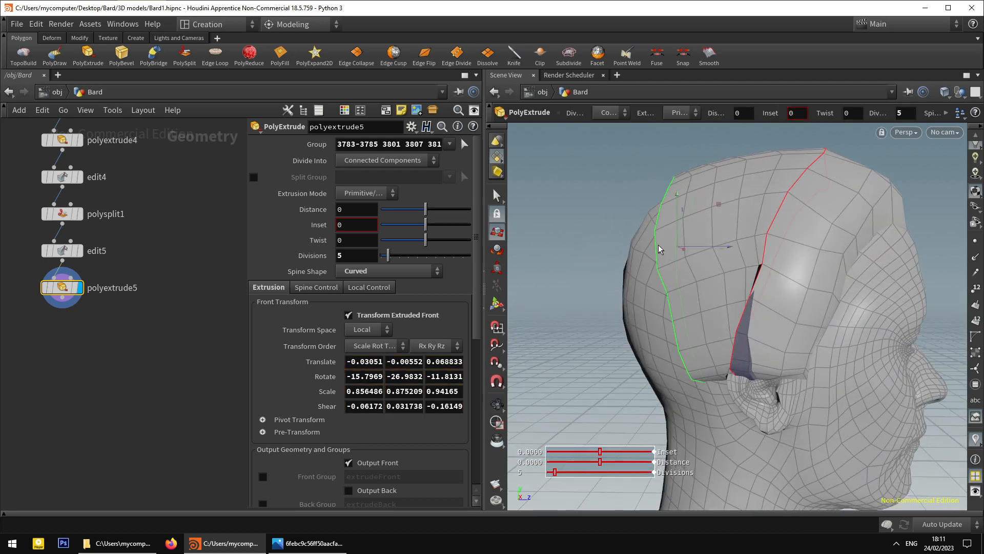
# Undo the last transforms of the extruded front and the Curved spine shape.
pyautogui.hotkey('ctrl', 'z')
pyautogui.hotkey('ctrl', 'z')
pyautogui.hotkey('ctrl', 'z')
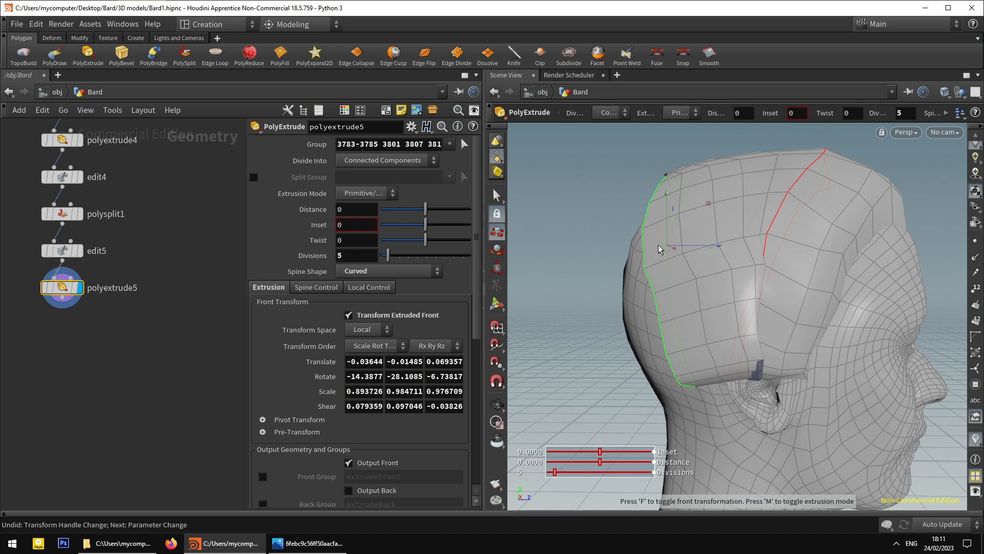
pyautogui.hotkey('ctrl', 'z')
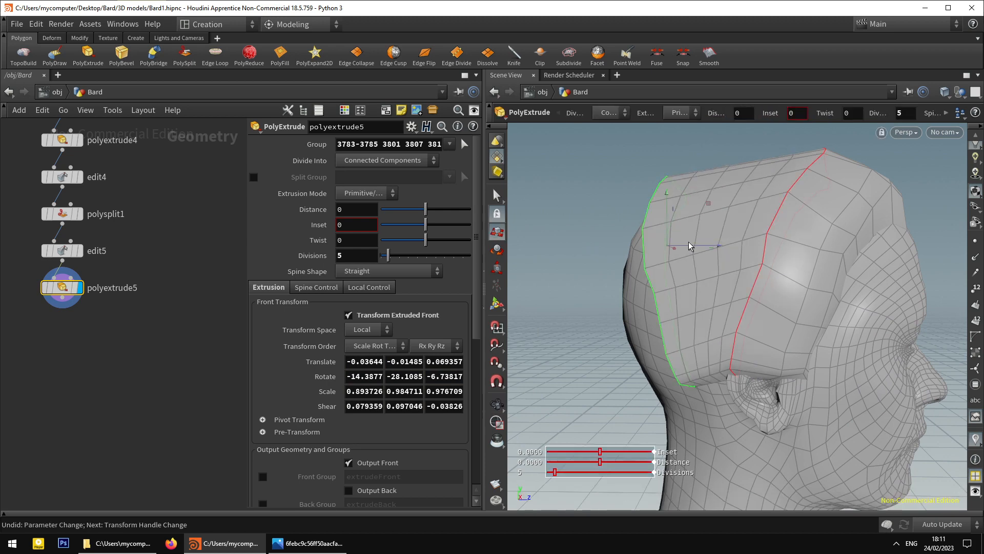
# Adjust the extruded front to a translation of about -0.0330, -0.0116, 0.0591, rotation -8.84, -16.72, -3.30 and distance 0.0185.
pyautogui.moveTo(690, 245)
pyautogui.mouseDown()
pyautogui.moveTo(671, 238)
pyautogui.moveTo(766, 245)
pyautogui.moveTo(648, 244)
pyautogui.moveTo(692, 247)
pyautogui.mouseUp()
pyautogui.press('r')
pyautogui.hotkey('ctrl', 'z')
pyautogui.press('t')
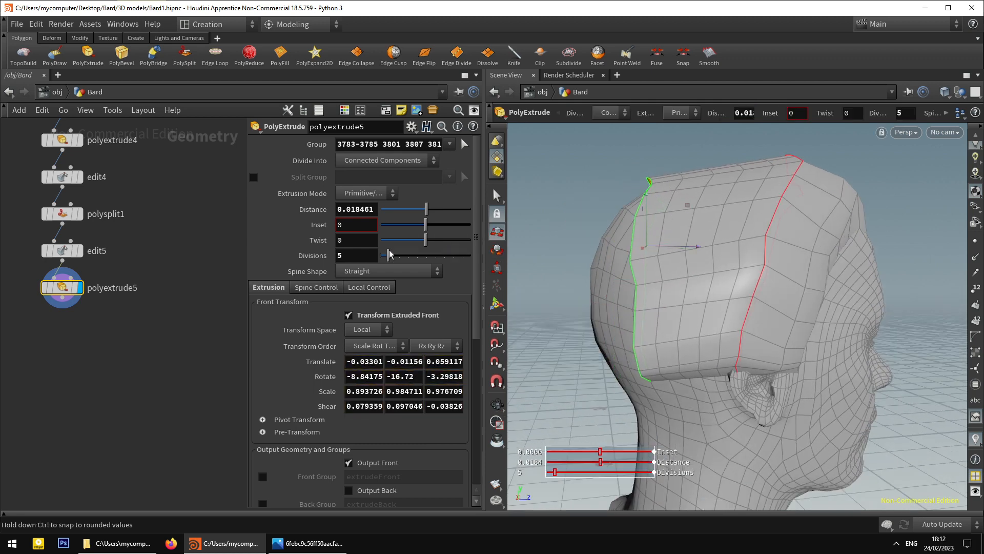
# Set the extrusion's divisions to 4 and its spine shape to Curved.
pyautogui.write('14')
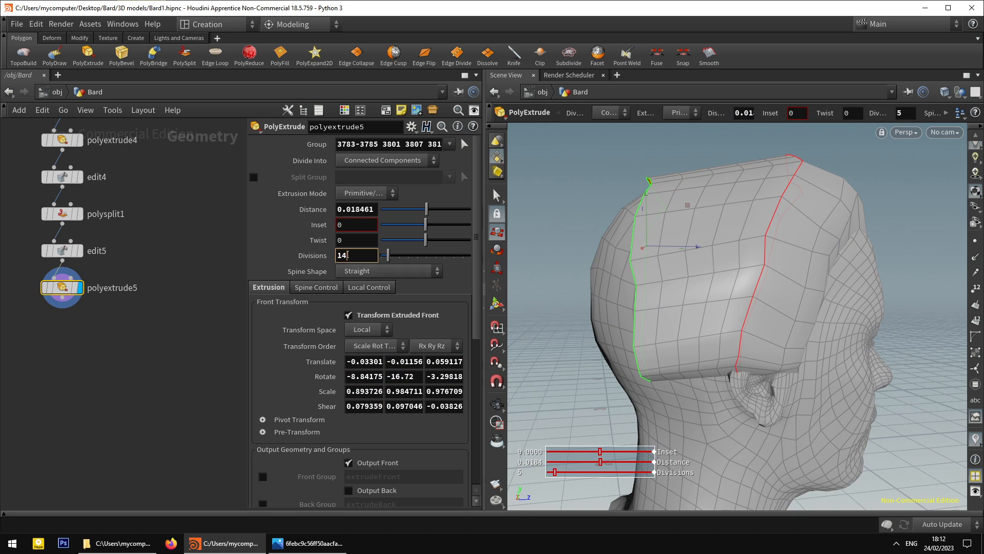
pyautogui.click(388, 271)
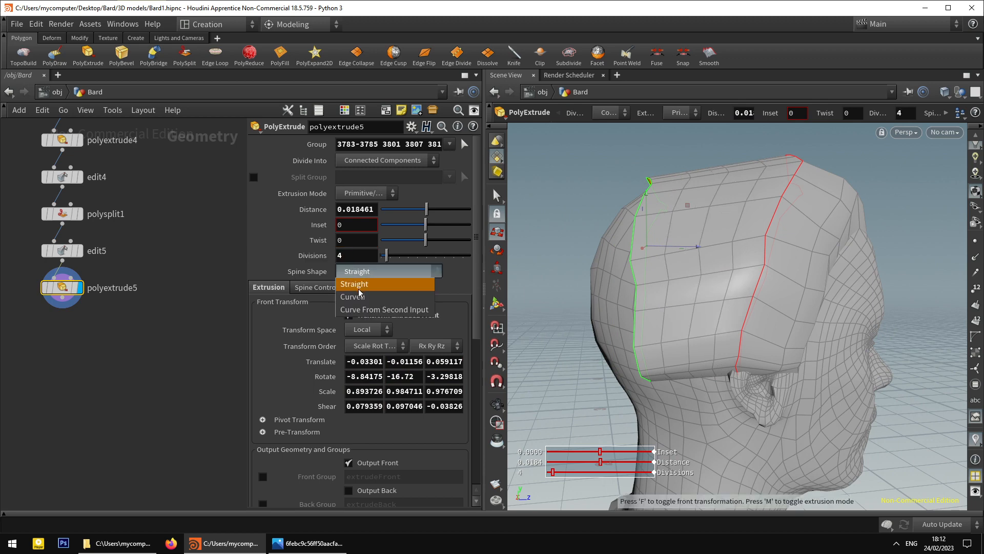
pyautogui.click(359, 284)
pyautogui.press('space')
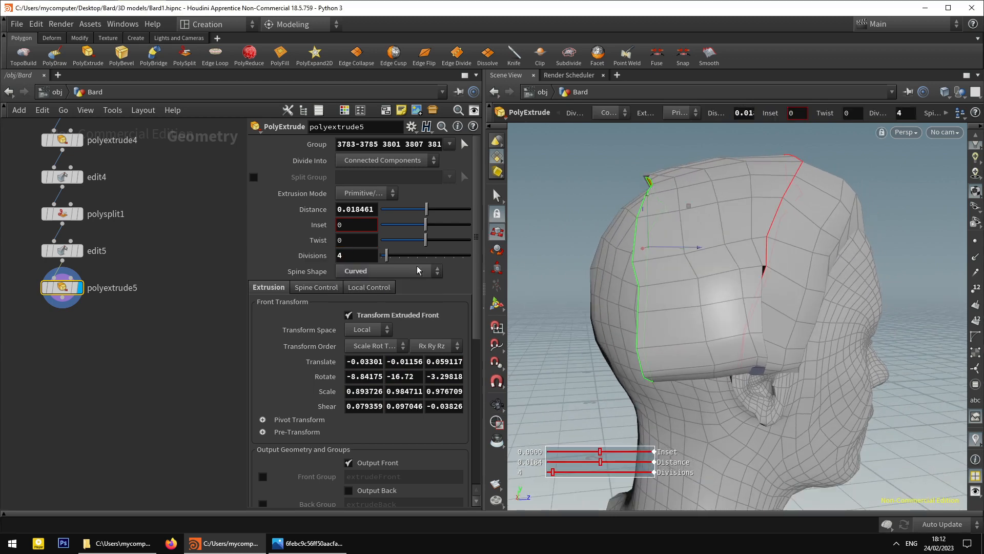
# Pull the extruded front further back to about -0.0494, -0.0109, 0.0759, rotated about -8.9, -32.2, -4.0, with a distance of about 0.0199.
pyautogui.moveTo(710, 227); pyautogui.dragTo(648, 234)
pyautogui.press('t')
pyautogui.moveTo(701, 266); pyautogui.dragTo(640, 263)
pyautogui.moveTo(610, 234); pyautogui.dragTo(658, 273)
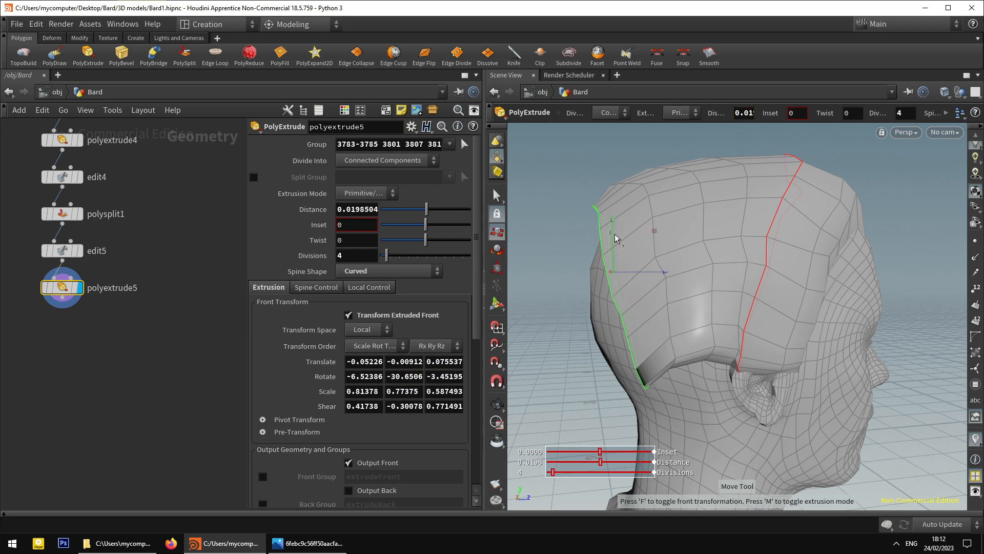
pyautogui.moveTo(615, 238); pyautogui.dragTo(615, 228)
pyautogui.press('w')
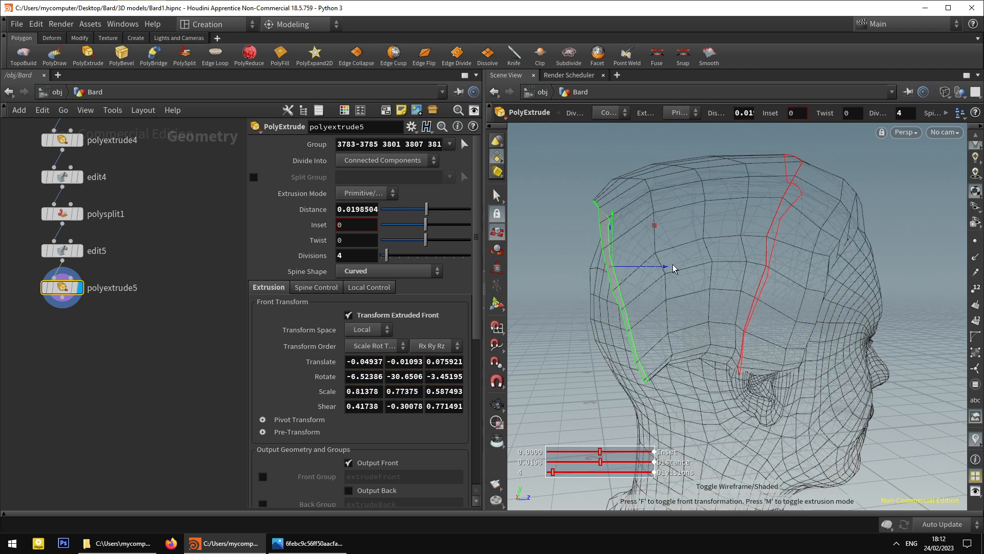
pyautogui.press('w')
pyautogui.moveTo(665, 270)
pyautogui.mouseDown()
pyautogui.moveTo(661, 253)
pyautogui.moveTo(673, 267)
pyautogui.mouseUp()
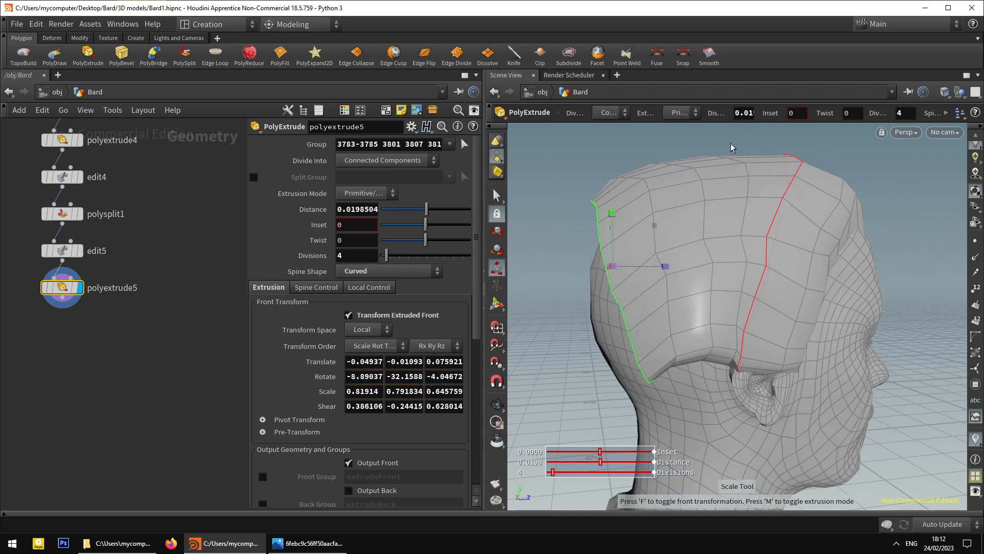
# Scale the extruded front to about 0.650, 0.639, 0.597 and shift it to about -0.0453, -0.0037, 0.0796.
pyautogui.press('Escape')
pyautogui.moveTo(687, 192); pyautogui.dragTo(772, 195)
pyautogui.press('e')
pyautogui.moveTo(609, 270); pyautogui.dragTo(534, 213)
pyautogui.press('space')
pyautogui.press('e')
pyautogui.moveTo(617, 218); pyautogui.dragTo(619, 227)
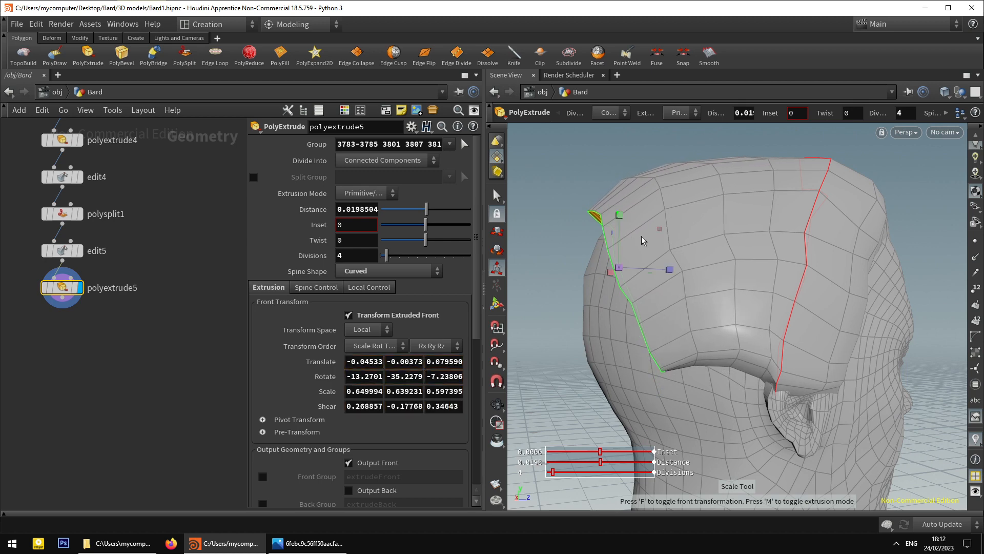
# Fine-tune the extruded front to a translation of about -0.0426, -0.0055, 0.0800 and a rotation of about -10.25, -30.26, -7.45.
pyautogui.moveTo(661, 231); pyautogui.dragTo(613, 251)
pyautogui.moveTo(613, 251); pyautogui.dragTo(661, 253, button='right')
pyautogui.moveTo(661, 253); pyautogui.dragTo(646, 198)
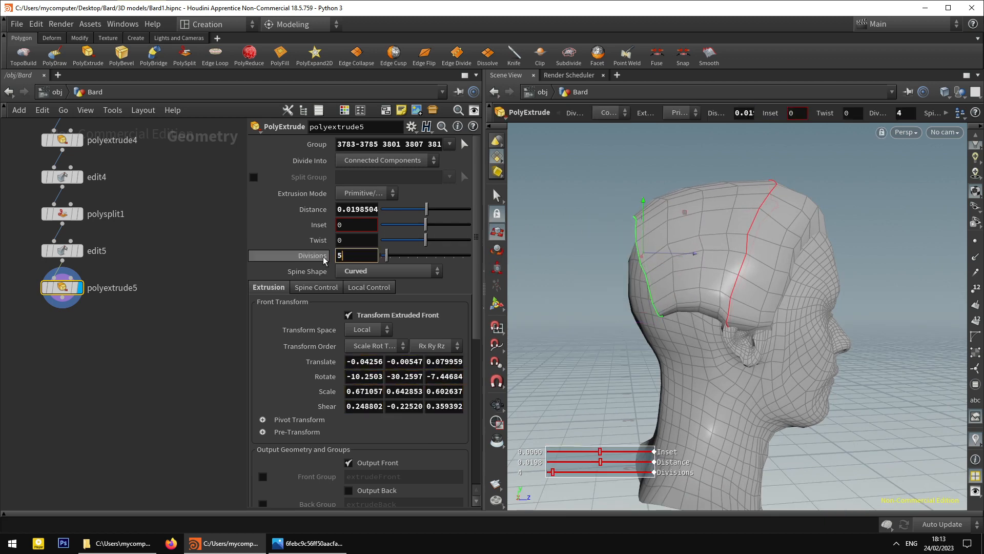
# Set the extrusion's divisions back to 4 and check the strip from the side and rear.
pyautogui.moveTo(615, 323); pyautogui.dragTo(579, 323)
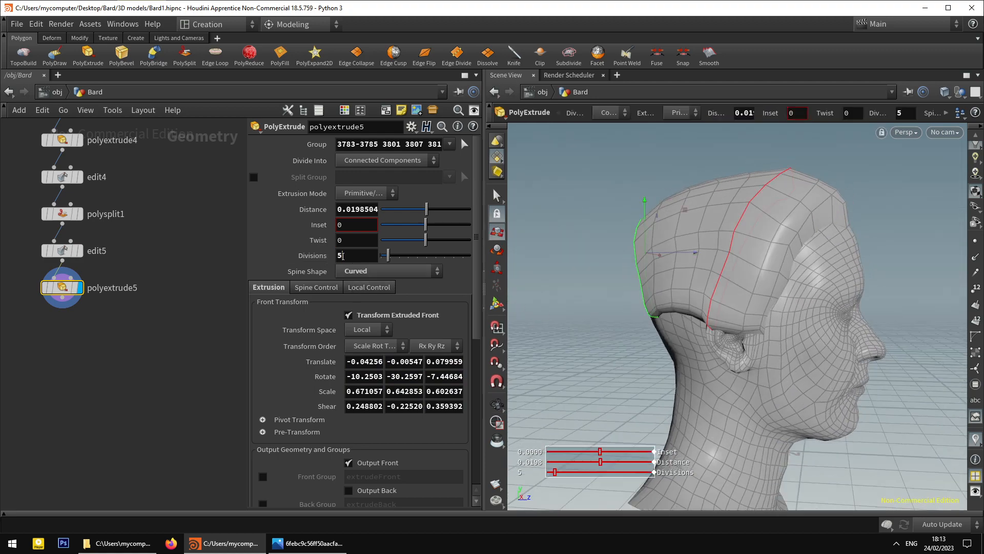
pyautogui.write('4')
pyautogui.press('Return')
pyautogui.moveTo(696, 340)
pyautogui.mouseDown()
pyautogui.moveTo(699, 329)
pyautogui.moveTo(728, 347)
pyautogui.moveTo(702, 341)
pyautogui.mouseUp()
pyautogui.moveTo(574, 246); pyautogui.dragTo(707, 226)
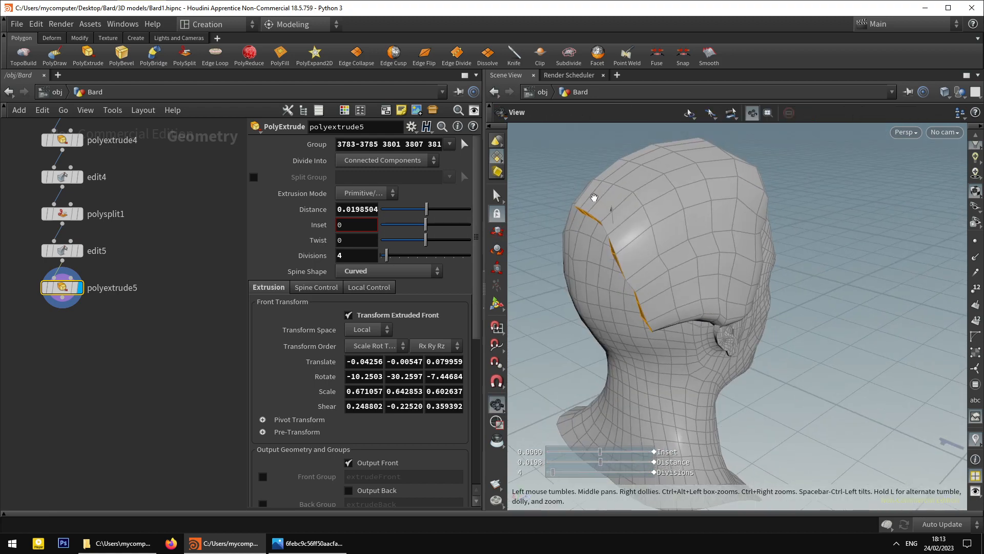
# Examine the new hair strip's lower edge behind the ear up close with its points shown.
pyautogui.moveTo(593, 198); pyautogui.dragTo(644, 328)
pyautogui.press('s')
pyautogui.press('s')
pyautogui.press('Escape')
pyautogui.press('s')
pyautogui.click(539, 118)
pyautogui.keyDown('alt'); pyautogui.moveTo(644, 328); pyautogui.dragTo(700, 332, button='right'); pyautogui.keyUp('alt')
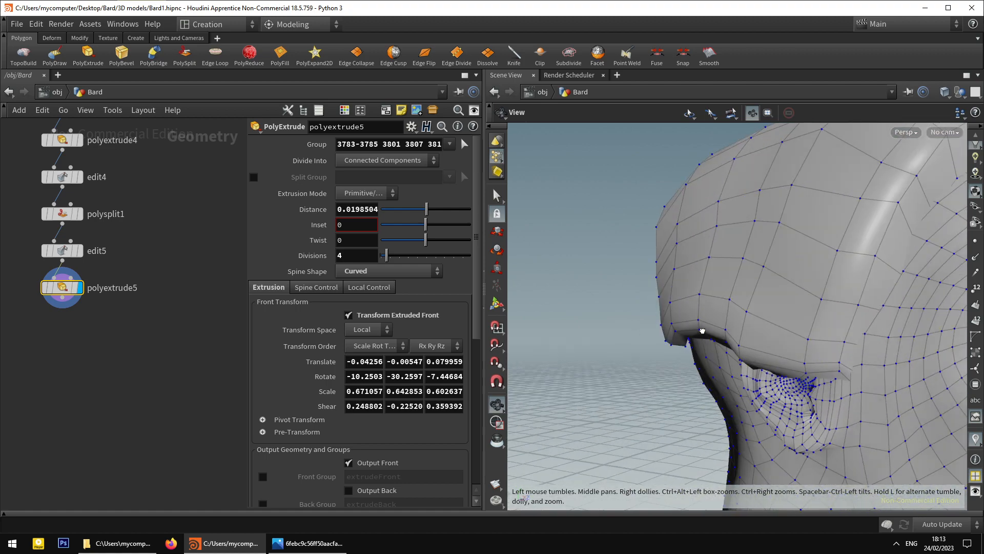
pyautogui.keyDown('alt'); pyautogui.moveTo(701, 332); pyautogui.dragTo(734, 350); pyautogui.keyUp('alt')
# Select the middle face on the strip's underside behind the ear and move it about -0.0028 along Y.
pyautogui.click(576, 115)
pyautogui.keyDown('alt'); pyautogui.moveTo(655, 297); pyautogui.dragTo(700, 337); pyautogui.keyUp('alt')
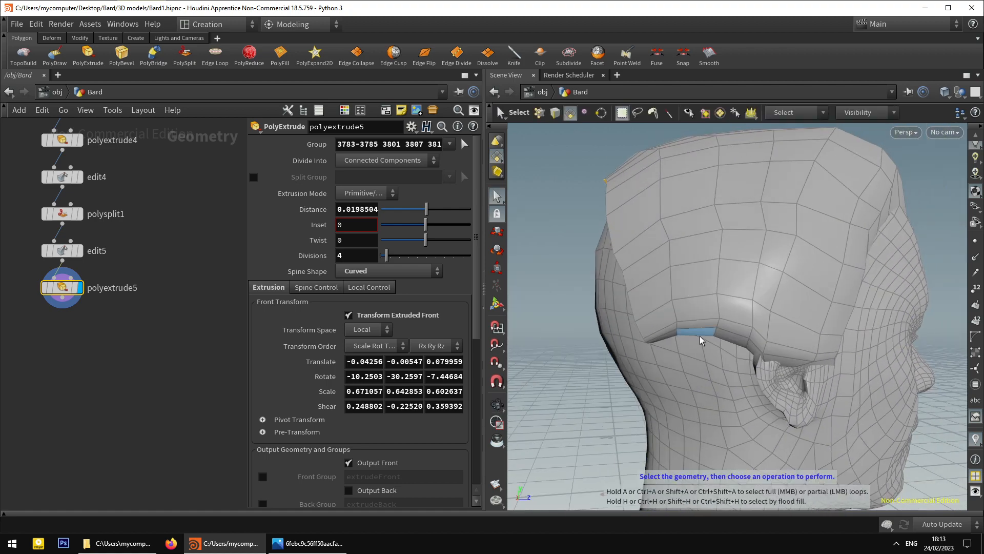
pyautogui.press('t')
pyautogui.moveTo(691, 294); pyautogui.dragTo(696, 300)
pyautogui.click(499, 196)
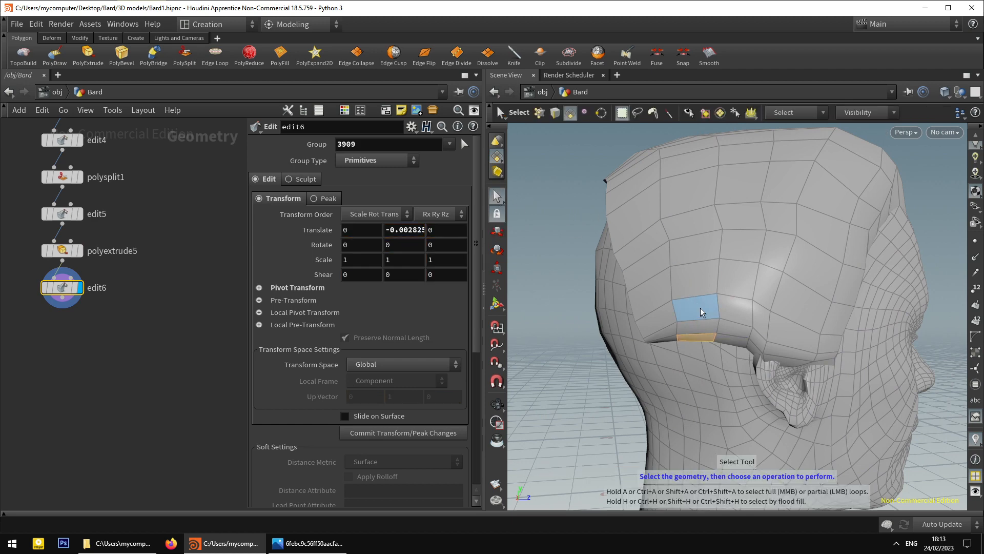
# Add the neighbouring underside faces behind the ear to the selection and move them about -0.0025 along Y.
pyautogui.keyDown('shift'); pyautogui.click(672, 337); pyautogui.keyUp('shift')
pyautogui.keyDown('alt'); pyautogui.moveTo(677, 334); pyautogui.dragTo(787, 246); pyautogui.keyUp('alt')
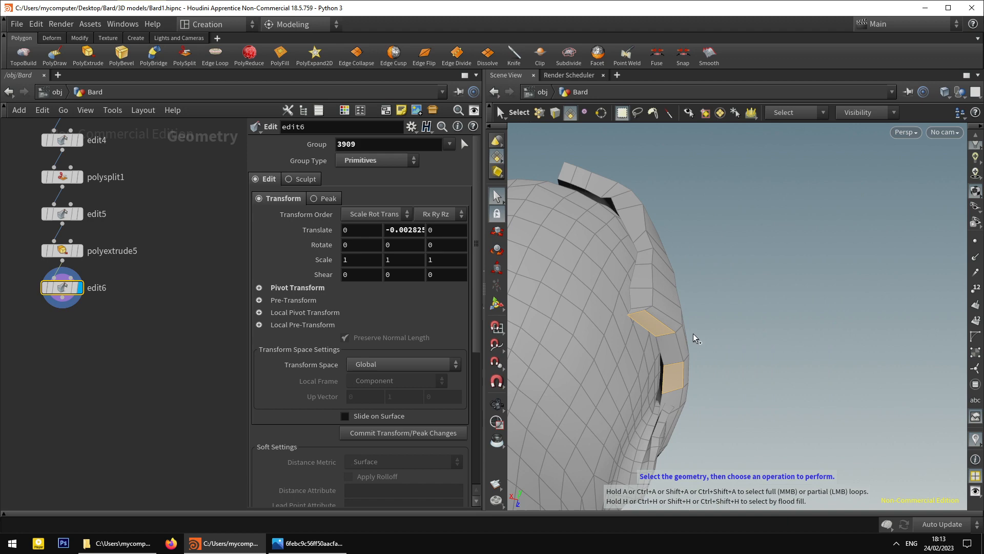
pyautogui.keyDown('shift'); pyautogui.click(670, 352); pyautogui.keyUp('shift')
pyautogui.keyDown('alt'); pyautogui.moveTo(670, 351); pyautogui.dragTo(705, 331); pyautogui.keyUp('alt')
pyautogui.keyDown('shift'); pyautogui.click(672, 316); pyautogui.keyUp('shift')
pyautogui.press('t')
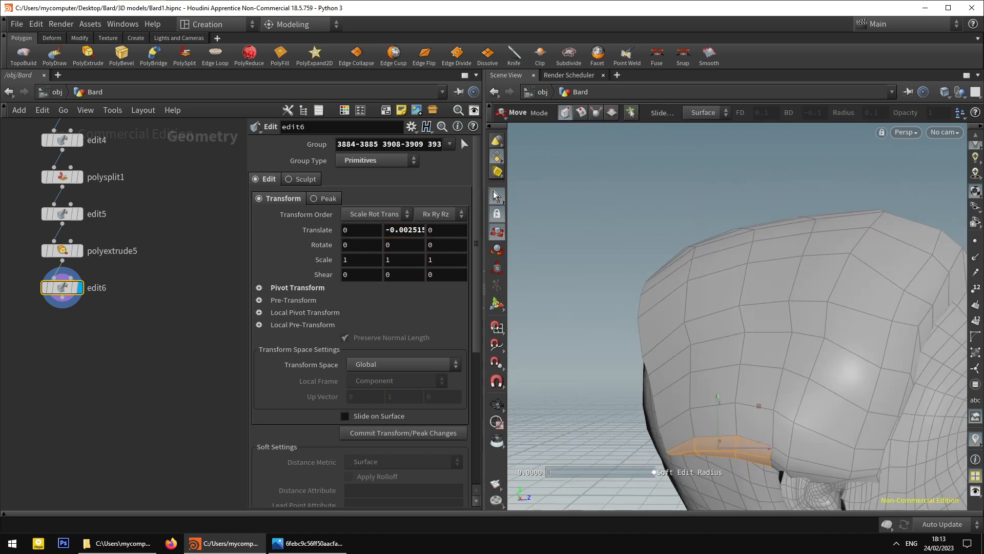
# In wireframe, select the two middle point rows of the strip's top edge and raise them about 0.0023 along Y.
pyautogui.press('s')
pyautogui.press('w')
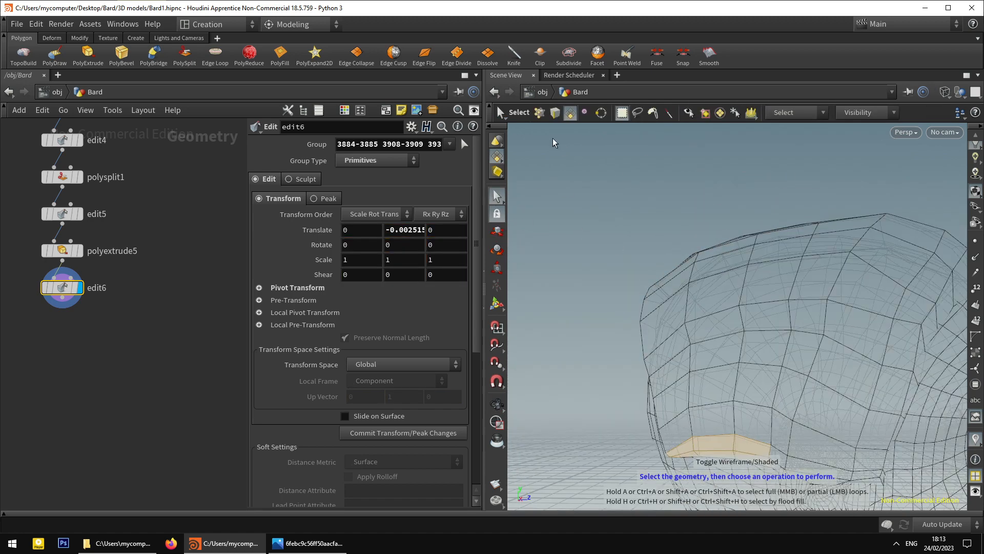
pyautogui.click(539, 112)
pyautogui.moveTo(637, 178); pyautogui.dragTo(759, 245)
pyautogui.press('t')
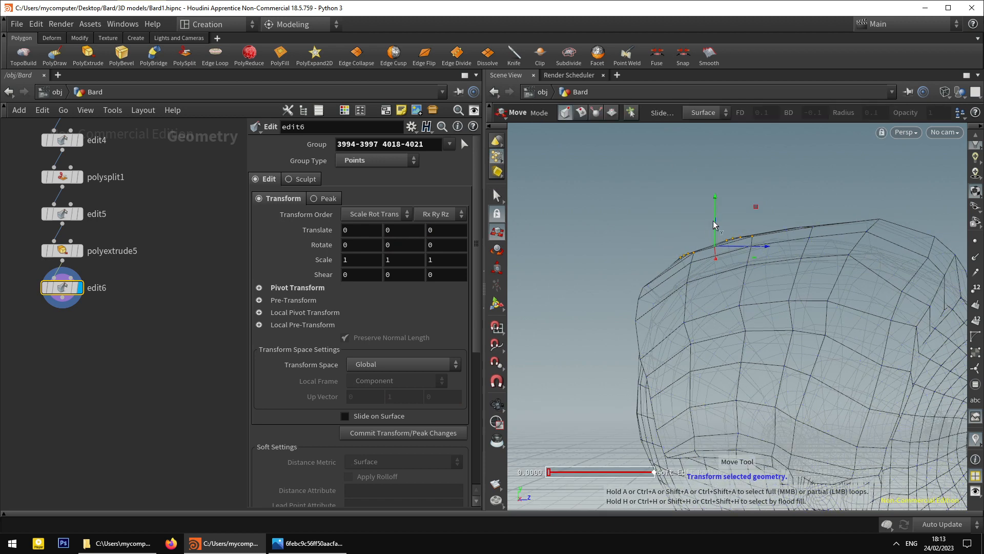
pyautogui.moveTo(714, 224); pyautogui.dragTo(715, 217)
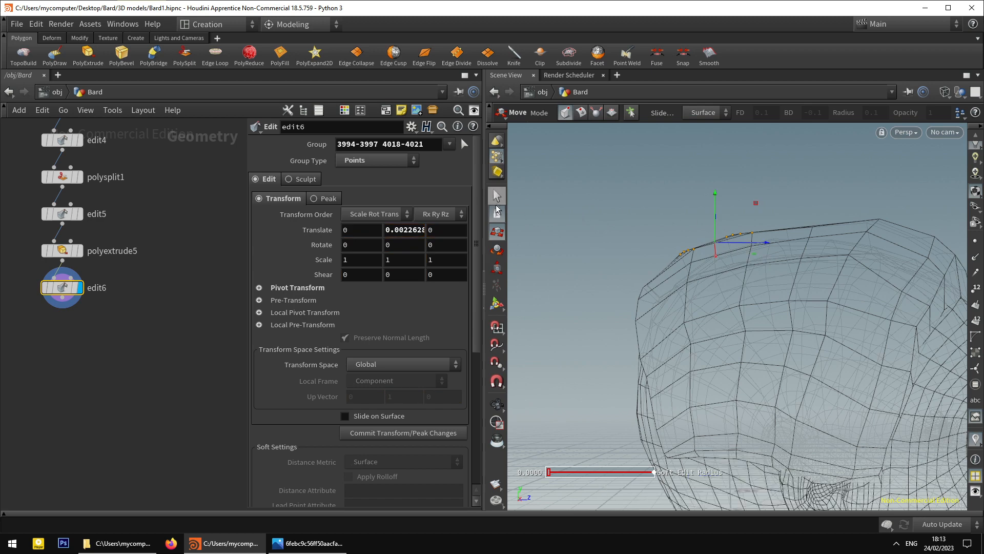
# Select the next point row towards the front on the strip's top edge and raise it about 0.0023 along Y.
pyautogui.click(497, 204)
pyautogui.click(803, 227)
pyautogui.press('t')
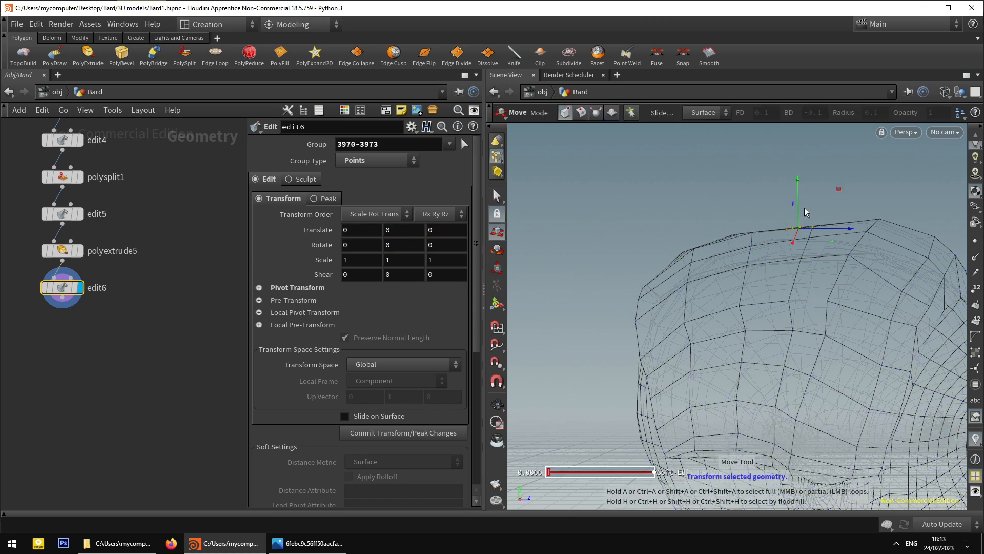
pyautogui.moveTo(803, 218); pyautogui.dragTo(803, 207)
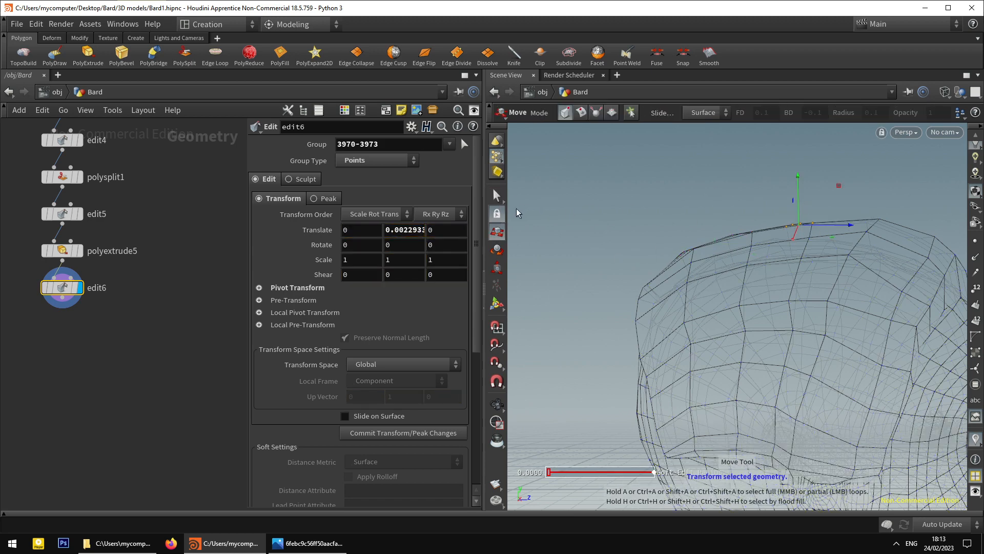
# Select the faces along the hair strip's rear side from crown to ear and PolyExtrude them with Transform Extruded Front enabled.
pyautogui.click(496, 195)
pyautogui.keyDown('alt'); pyautogui.moveTo(554, 215); pyautogui.dragTo(684, 208); pyautogui.keyUp('alt')
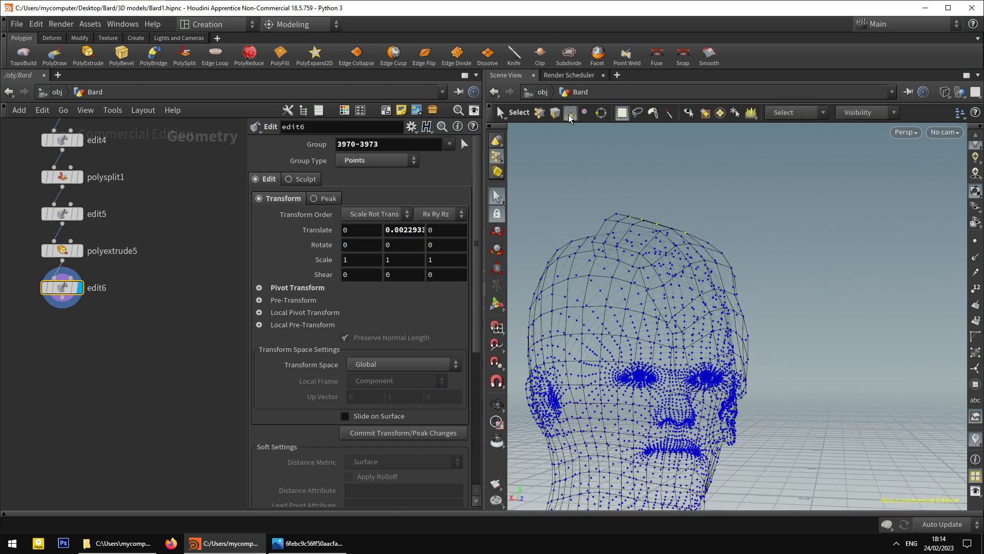
pyautogui.click(570, 113)
pyautogui.keyDown('alt'); pyautogui.moveTo(623, 238); pyautogui.dragTo(654, 277); pyautogui.keyUp('alt')
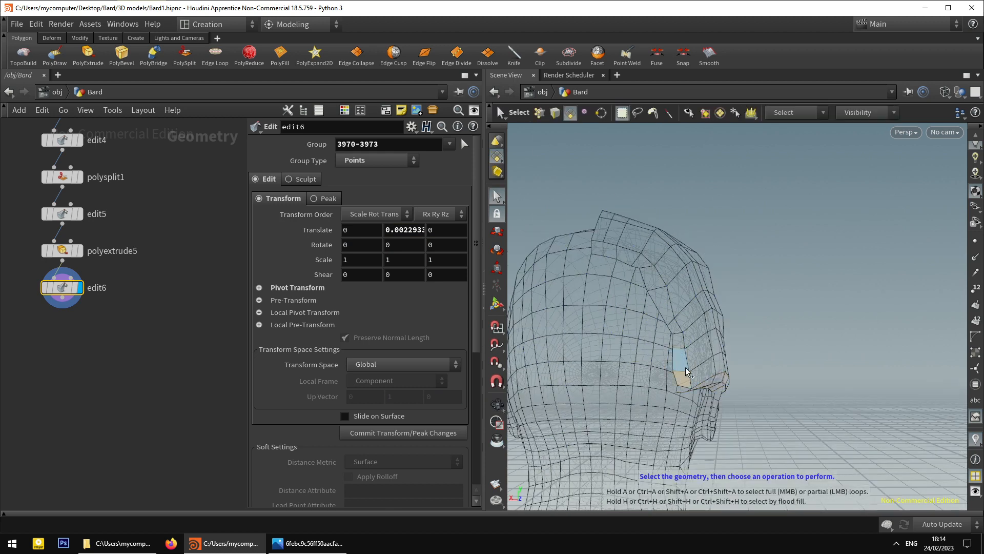
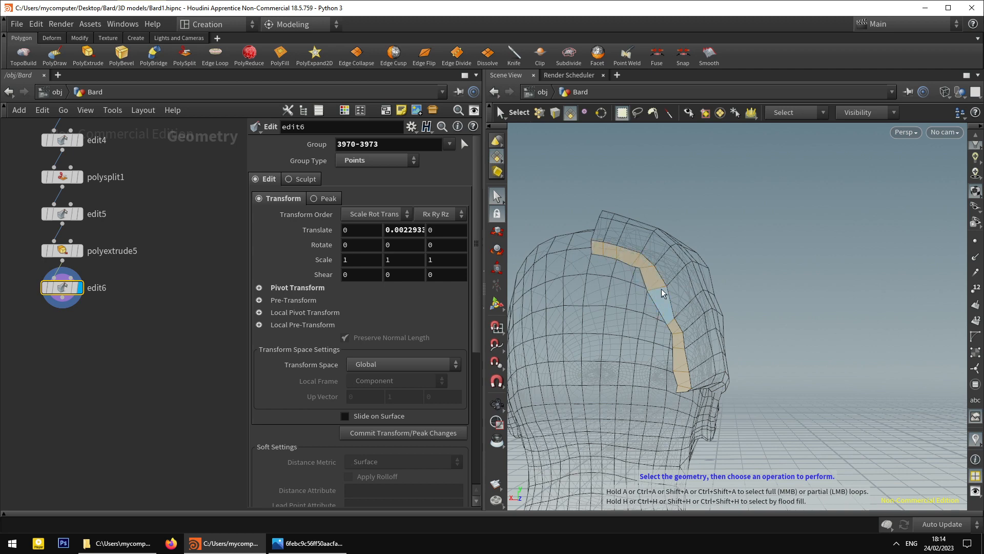
pyautogui.press('Escape')
pyautogui.moveTo(662, 293); pyautogui.dragTo(532, 333)
pyautogui.moveTo(592, 345); pyautogui.dragTo(687, 353)
pyautogui.press('s')
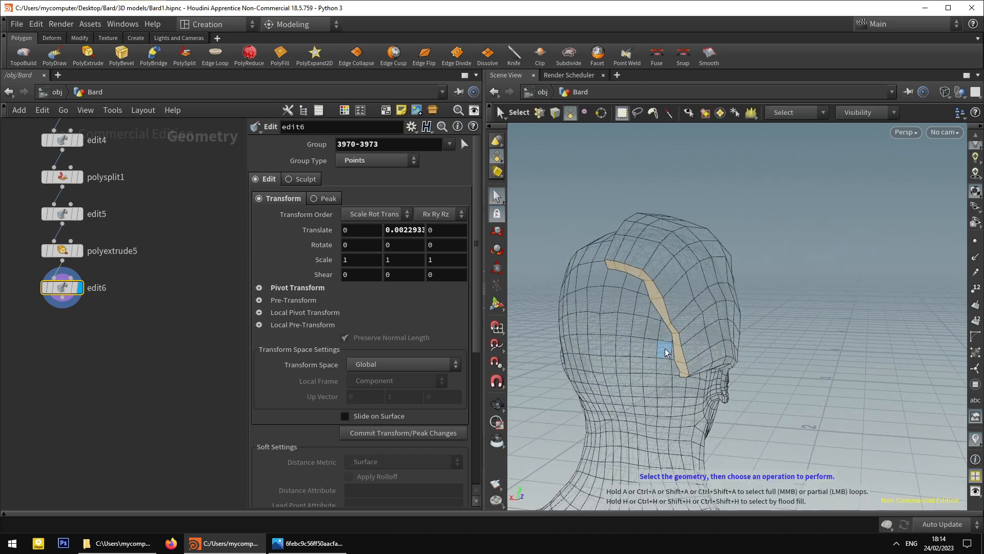
pyautogui.click(88, 57)
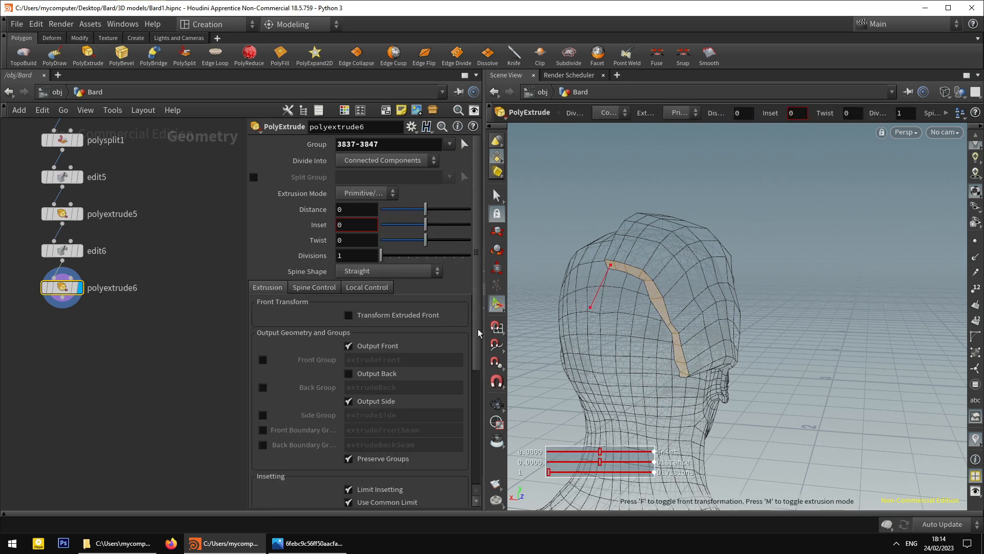
pyautogui.click(386, 315)
# Move the extruded front towards the back of the head and rotate it about -23.5, -33.6 and -7.7 degrees.
pyautogui.moveTo(688, 372); pyautogui.dragTo(588, 290)
pyautogui.press('Return')
pyautogui.press('r')
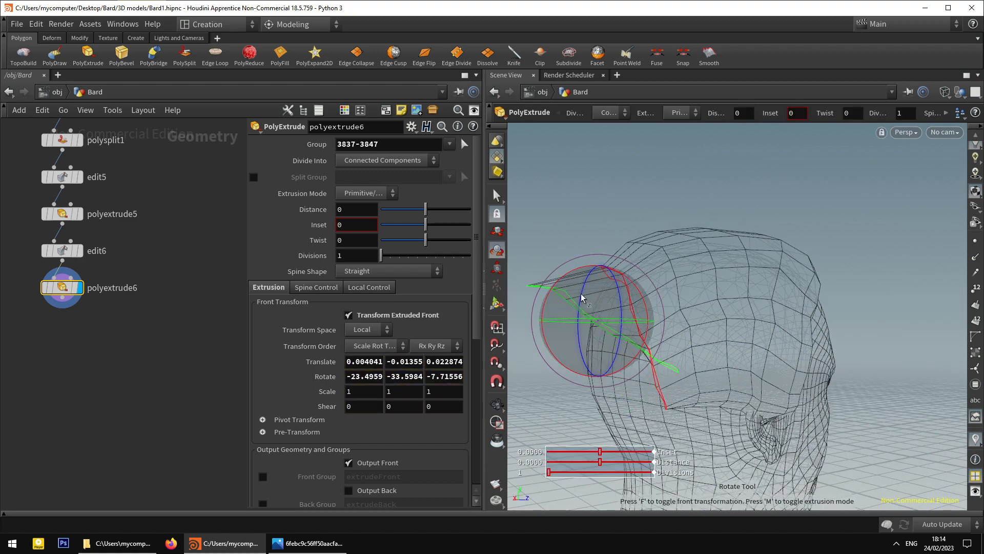
# Set the extrusion's Divisions to 3 and its Spine Shape to Curved.
pyautogui.click(331, 258)
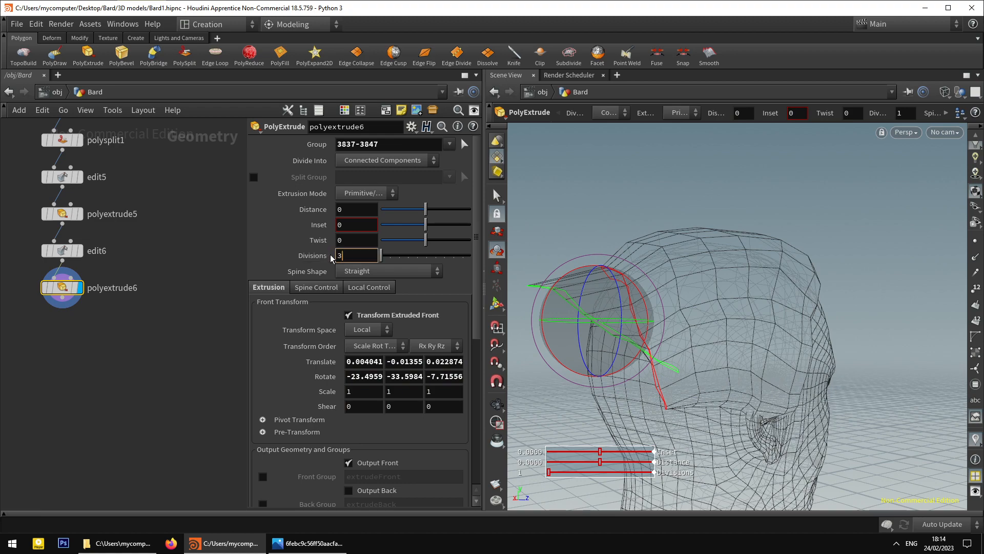
pyautogui.press('Return')
pyautogui.click(410, 271)
pyautogui.click(380, 286)
pyautogui.press('Escape')
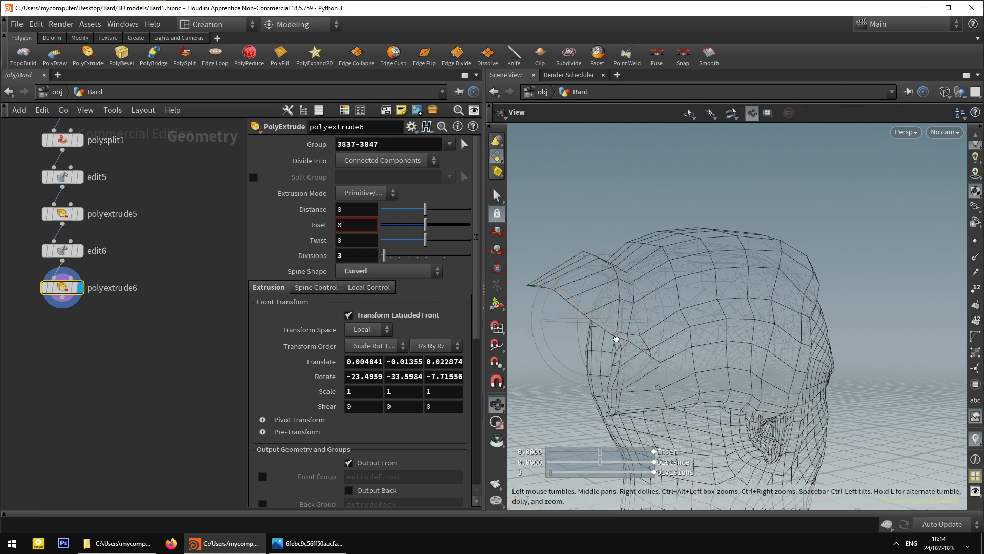
# Rotate the extruded front against the back of the head and scale it down to about 0.30, 0.51, 0.59.
pyautogui.keyDown('alt'); pyautogui.moveTo(616, 338); pyautogui.dragTo(569, 352); pyautogui.keyUp('alt')
pyautogui.press('e')
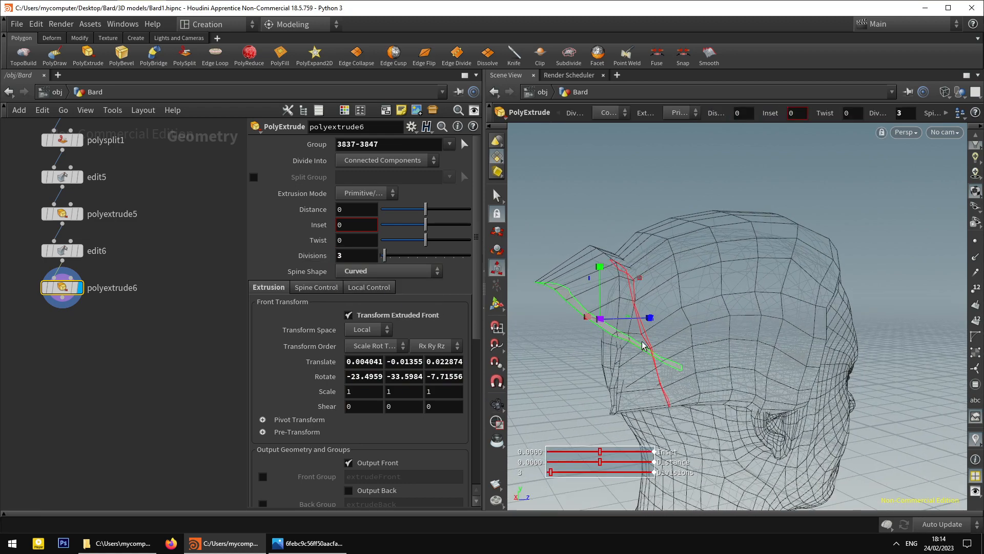
pyautogui.press('r')
pyautogui.moveTo(661, 292); pyautogui.dragTo(681, 334)
pyautogui.keyDown('alt'); pyautogui.moveTo(610, 307); pyautogui.dragTo(679, 299); pyautogui.keyUp('alt')
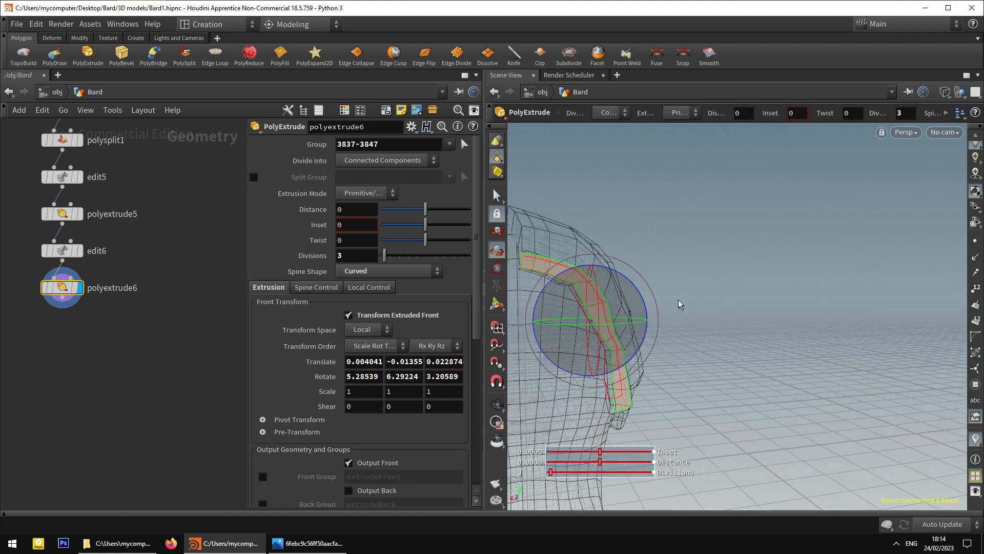
pyautogui.press('e')
pyautogui.moveTo(556, 278); pyautogui.dragTo(493, 306)
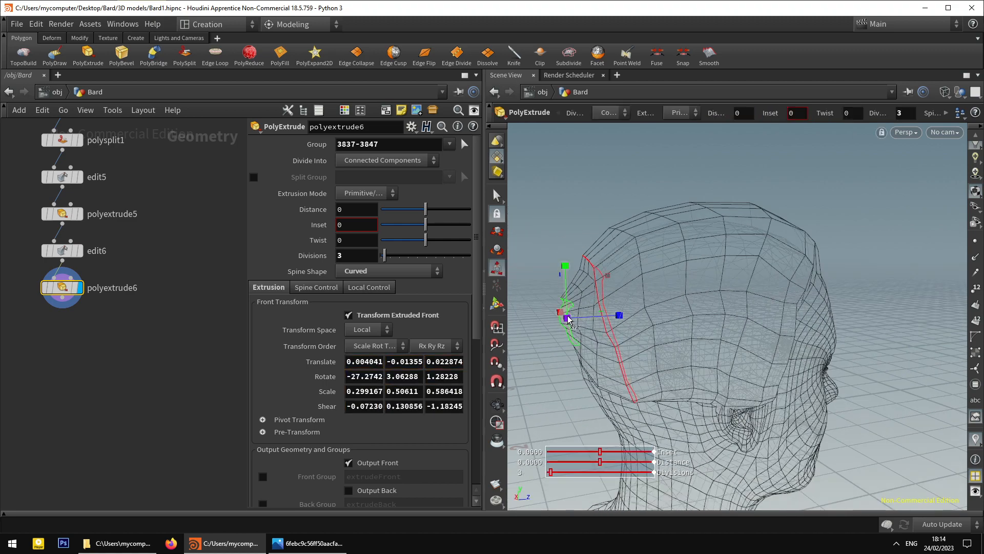
# Move the extruded front to about 0.0053, 0.0098, 0.0365 and rotate it about -35, -7 and -3 degrees.
pyautogui.press('t')
pyautogui.moveTo(580, 318); pyautogui.dragTo(650, 299)
pyautogui.hotkey('ctrl', 'z')
pyautogui.moveTo(567, 290); pyautogui.dragTo(600, 304)
pyautogui.press('r')
pyautogui.keyDown('alt'); pyautogui.moveTo(592, 325); pyautogui.dragTo(627, 293, button='right'); pyautogui.keyUp('alt')
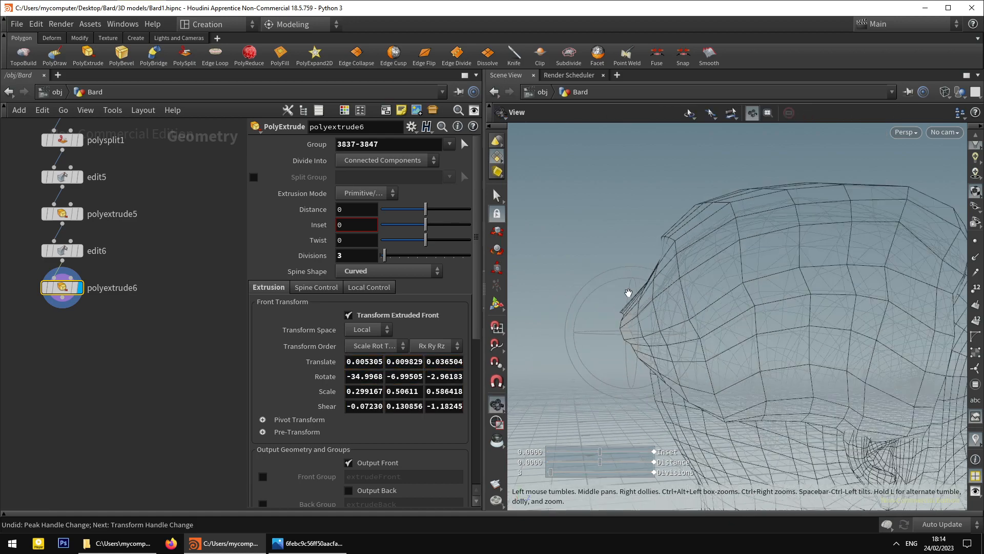
pyautogui.keyDown('alt'); pyautogui.moveTo(627, 292); pyautogui.dragTo(791, 319); pyautogui.keyUp('alt')
pyautogui.moveTo(533, 288)
pyautogui.keyDown('alt'); pyautogui.mouseDown()
pyautogui.moveTo(688, 284)
pyautogui.moveTo(685, 297)
pyautogui.mouseUp(); pyautogui.keyUp('alt')
pyautogui.press('w')
pyautogui.press('w')
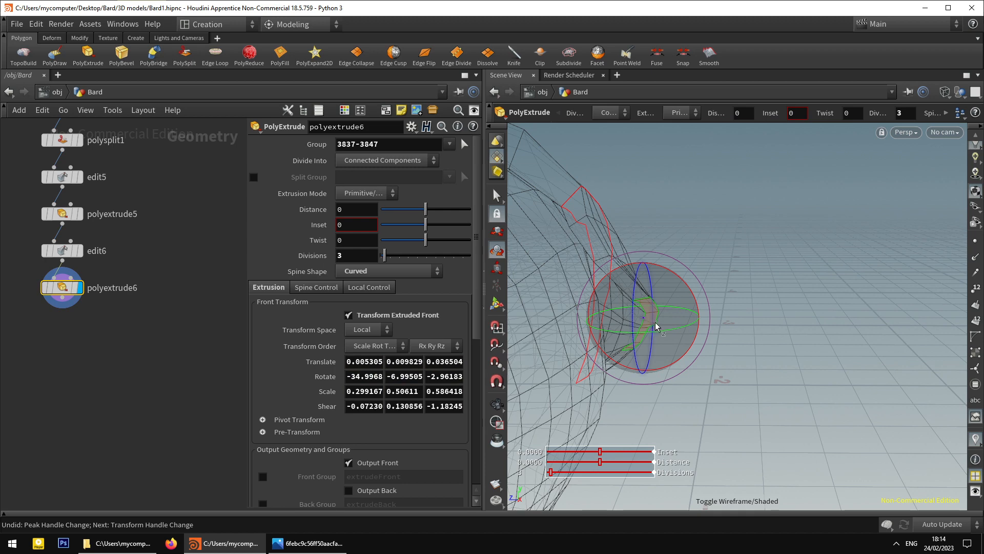
# Scale the extruded front to about 0.29, 0.32, 0.50 and move it to about 0.0045, 0.0144, 0.0299.
pyautogui.press('e')
pyautogui.moveTo(592, 322); pyautogui.dragTo(529, 316)
pyautogui.press('t')
pyautogui.moveTo(580, 286)
pyautogui.keyDown('alt'); pyautogui.mouseDown()
pyautogui.moveTo(636, 300)
pyautogui.moveTo(603, 319)
pyautogui.moveTo(638, 269)
pyautogui.moveTo(570, 272)
pyautogui.moveTo(647, 272)
pyautogui.moveTo(577, 274)
pyautogui.moveTo(619, 277)
pyautogui.moveTo(578, 268)
pyautogui.moveTo(626, 261)
pyautogui.moveTo(628, 269)
pyautogui.mouseUp(); pyautogui.keyUp('alt')
pyautogui.press('r')
pyautogui.press('w')
pyautogui.press('w')
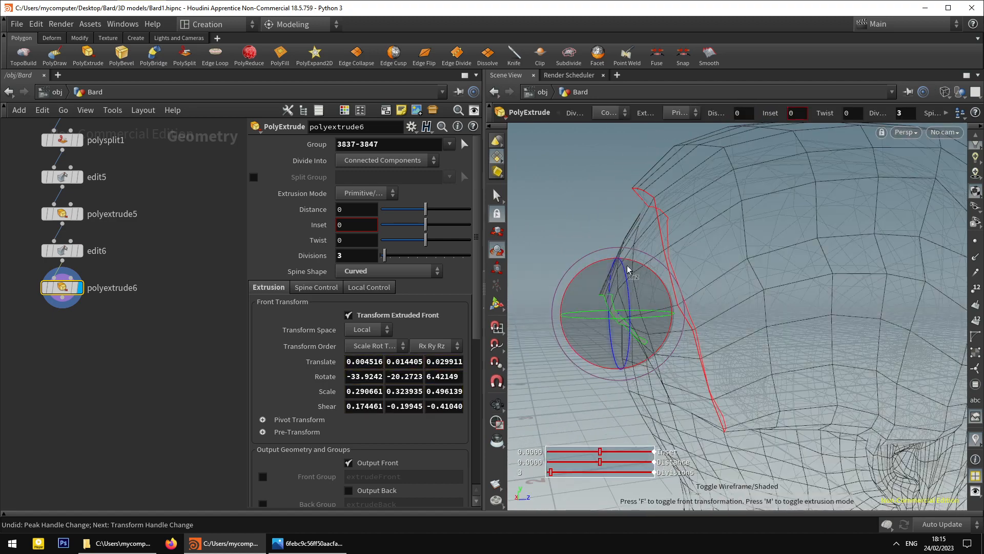
# In shaded view, scale the extruded front to about 0.22, 0.05, 0.09 and rotate it about 41 degrees around Z.
pyautogui.press('w')
pyautogui.press('e')
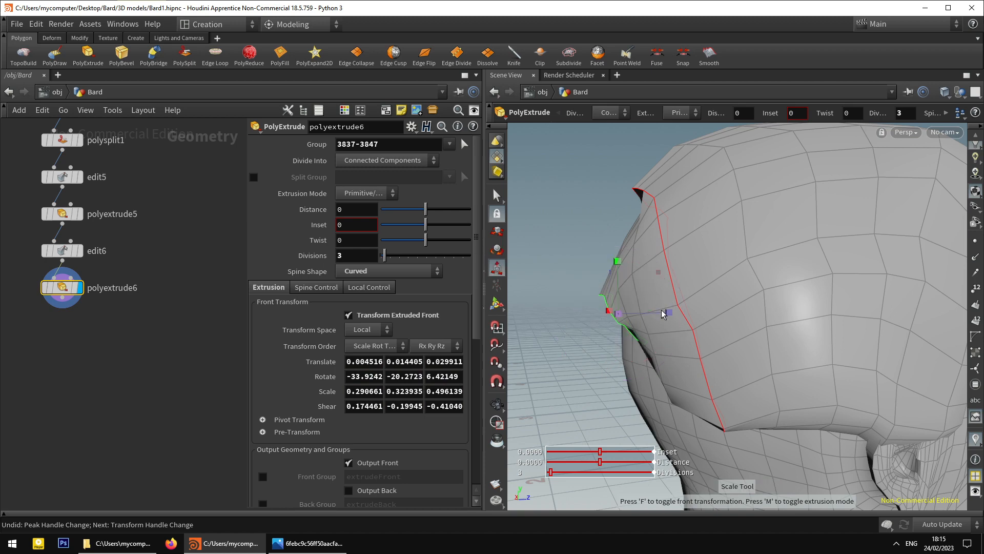
pyautogui.moveTo(664, 314); pyautogui.dragTo(593, 311)
pyautogui.press('t')
pyautogui.press('r')
pyautogui.moveTo(601, 273); pyautogui.dragTo(574, 306)
pyautogui.press('e')
pyautogui.press('r')
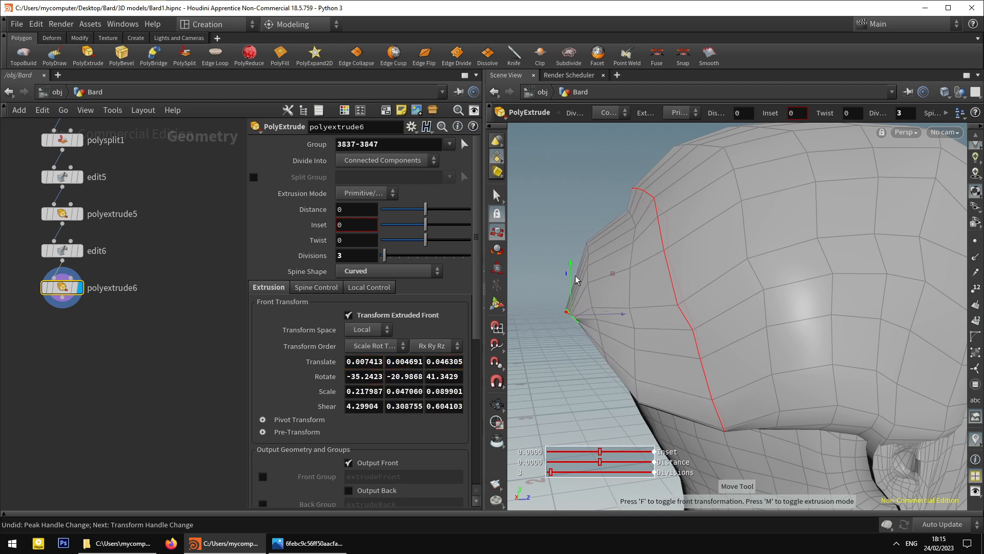
# Move the extruded front to about 0.0017, 0.0079, 0.0492 and set the extrusion's Divisions to 4.
pyautogui.moveTo(604, 268); pyautogui.dragTo(573, 311)
pyautogui.press('t')
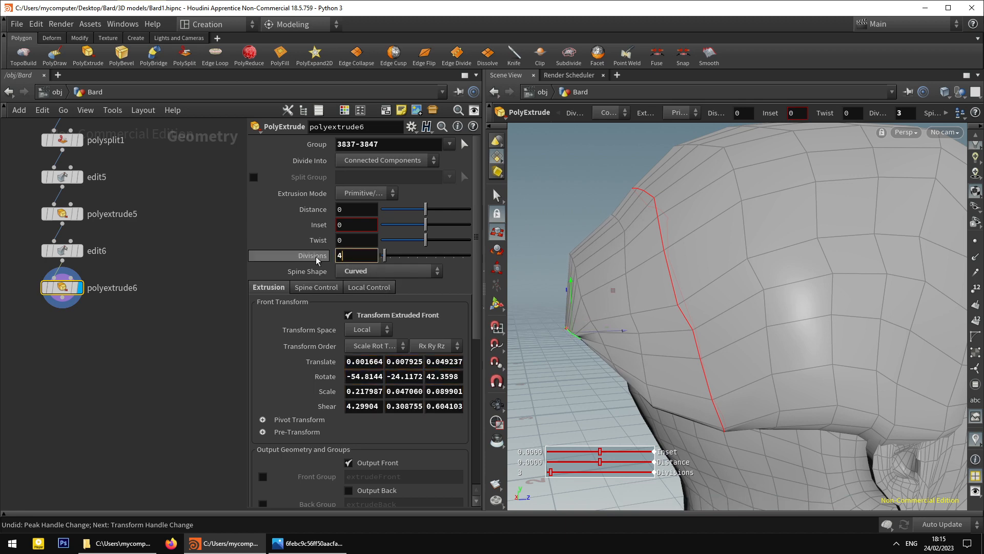
pyautogui.write('4')
pyautogui.press('Return')
# Try to move and rescale the extruded front further at the back of the head, and undo the change.
pyautogui.moveTo(607, 328); pyautogui.dragTo(587, 321)
pyautogui.press('e')
pyautogui.moveTo(583, 283); pyautogui.dragTo(607, 312)
pyautogui.hotkey('ctrl', 'z')
pyautogui.press('Escape')
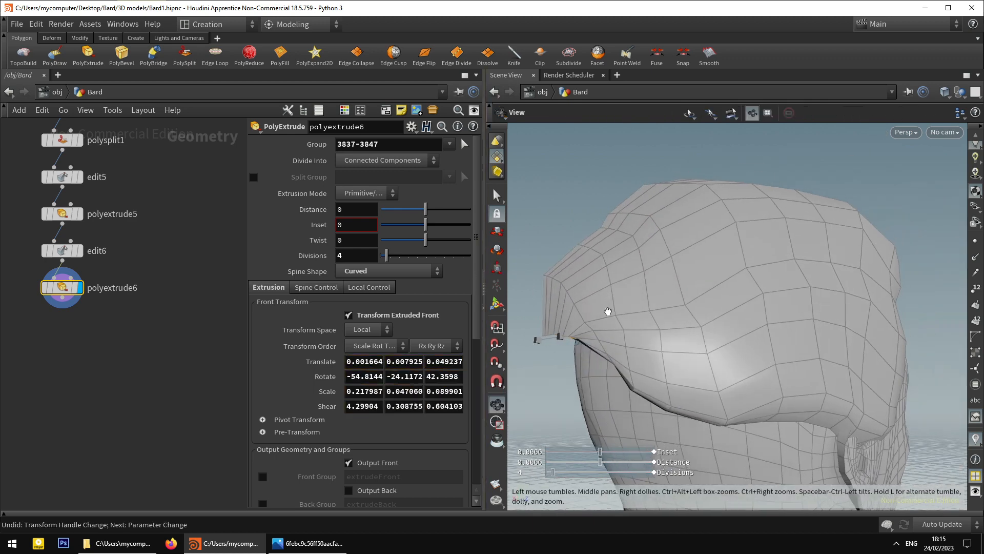
# Delete the polyextrude6 node from the network, undoing the accidental Blast of the strip's faces.
pyautogui.click(62, 290)
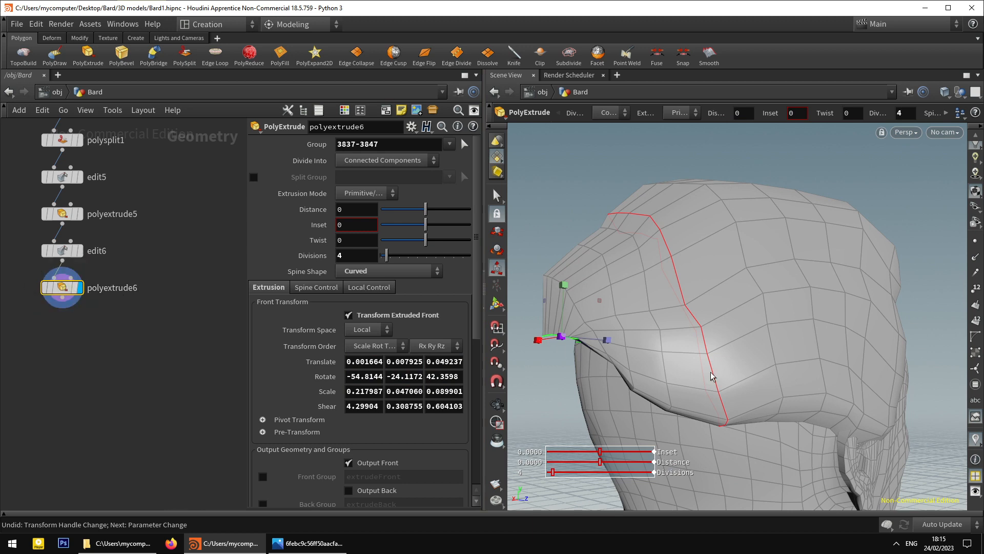
pyautogui.press('Delete')
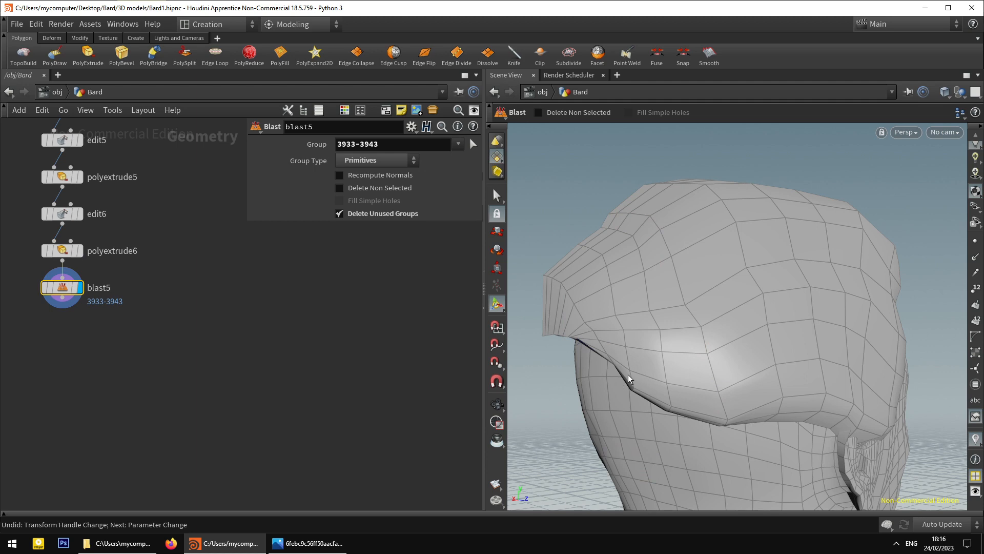
pyautogui.hotkey('ctrl', 'z')
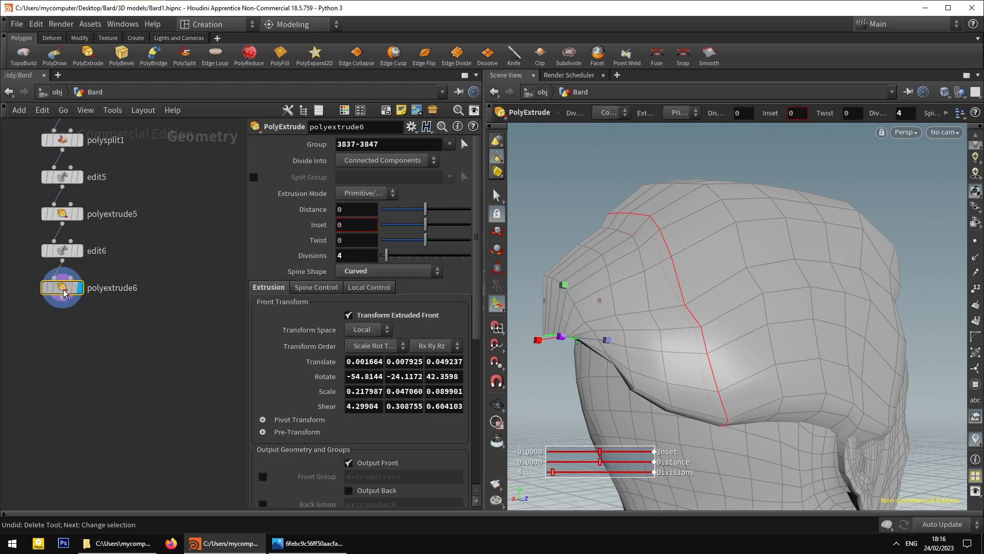
pyautogui.press('Delete')
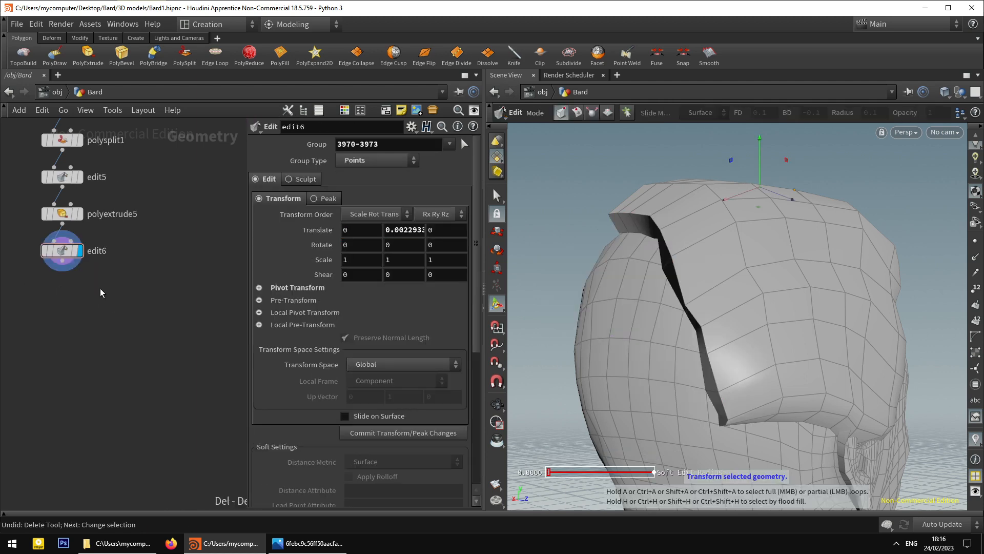
# Reselect the strip's rear side faces and PolyExtrude them with a transformed front moved about 0.0034, -0.0115, 0.0194.
pyautogui.click(493, 196)
pyautogui.keyDown('alt'); pyautogui.moveTo(780, 288); pyautogui.dragTo(692, 297); pyautogui.keyUp('alt')
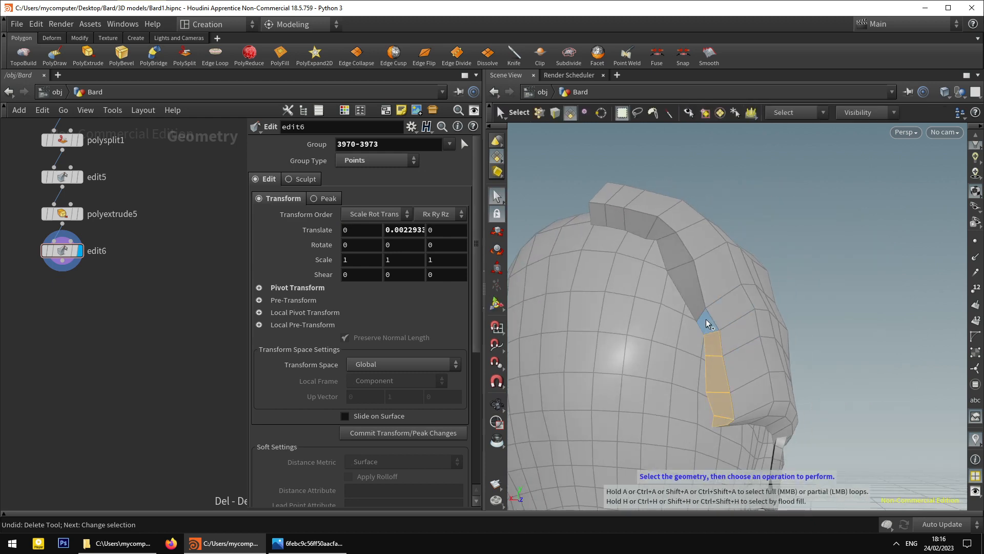
pyautogui.keyDown('shift'); pyautogui.click(653, 229); pyautogui.keyUp('shift')
pyautogui.keyDown('shift'); pyautogui.click(637, 224); pyautogui.keyUp('shift')
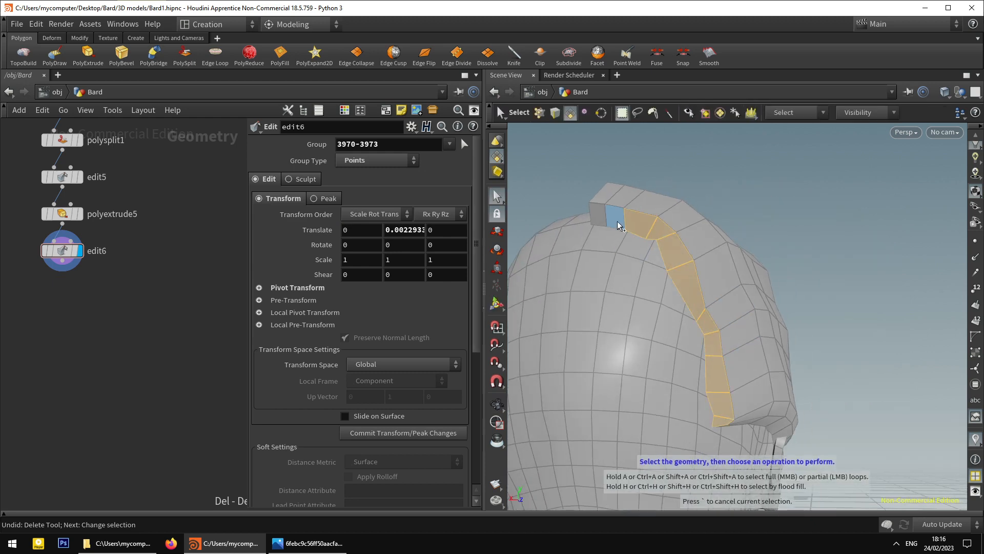
pyautogui.keyDown('shift'); pyautogui.click(617, 221); pyautogui.keyUp('shift')
pyautogui.keyDown('shift'); pyautogui.click(600, 221); pyautogui.keyUp('shift')
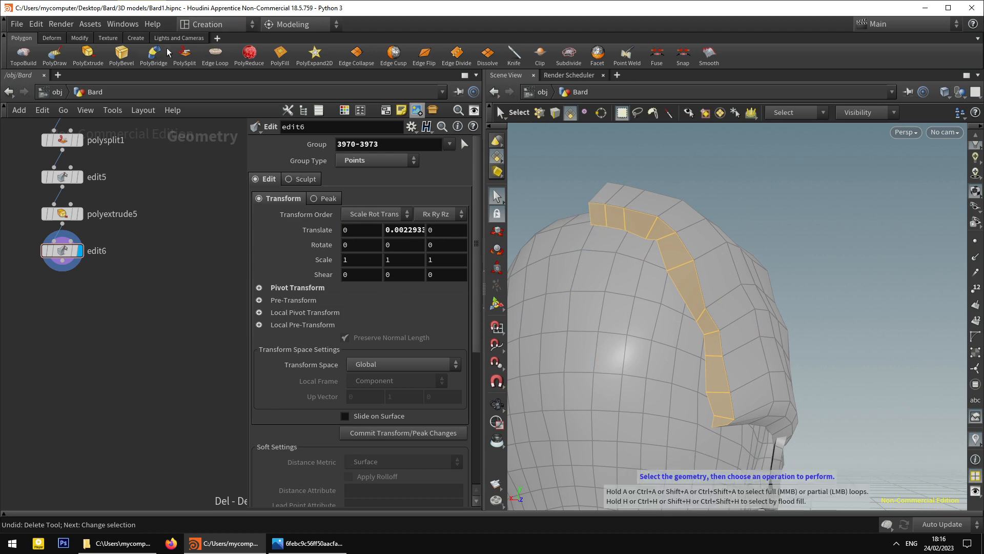
pyautogui.click(81, 56)
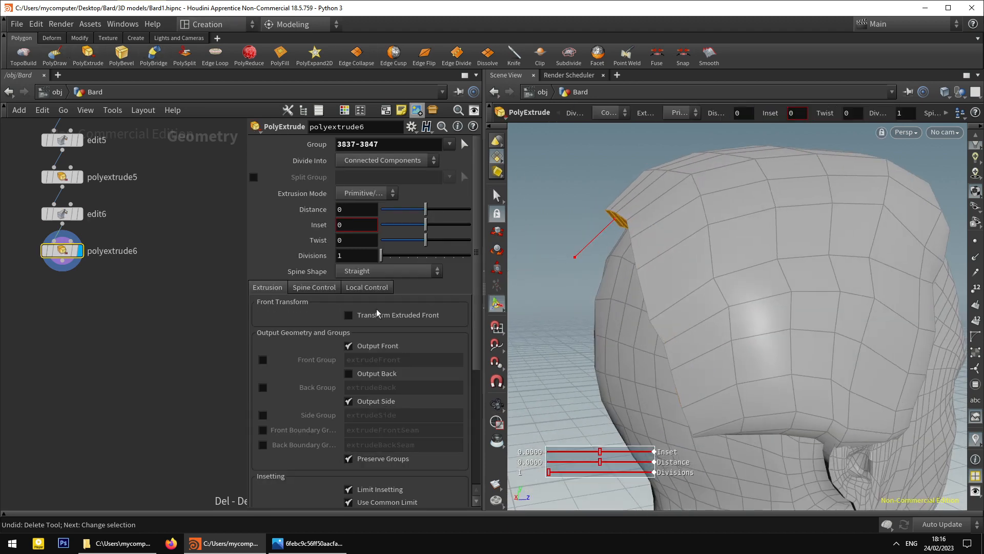
pyautogui.keyDown('alt'); pyautogui.moveTo(585, 292); pyautogui.dragTo(562, 296); pyautogui.keyUp('alt')
pyautogui.press('t')
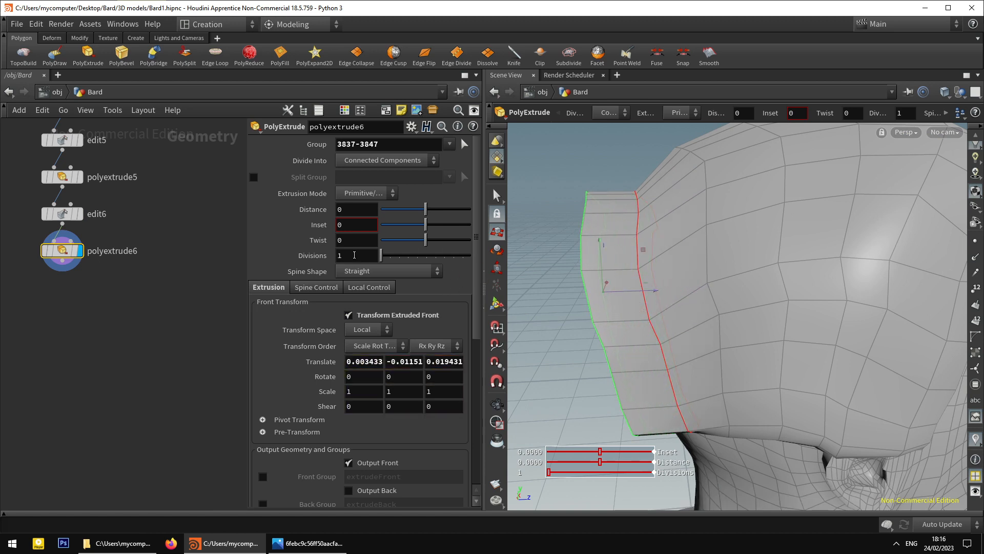
# Set the new extrusion's Divisions to 4 and its Spine Shape to Curved.
pyautogui.press('Return')
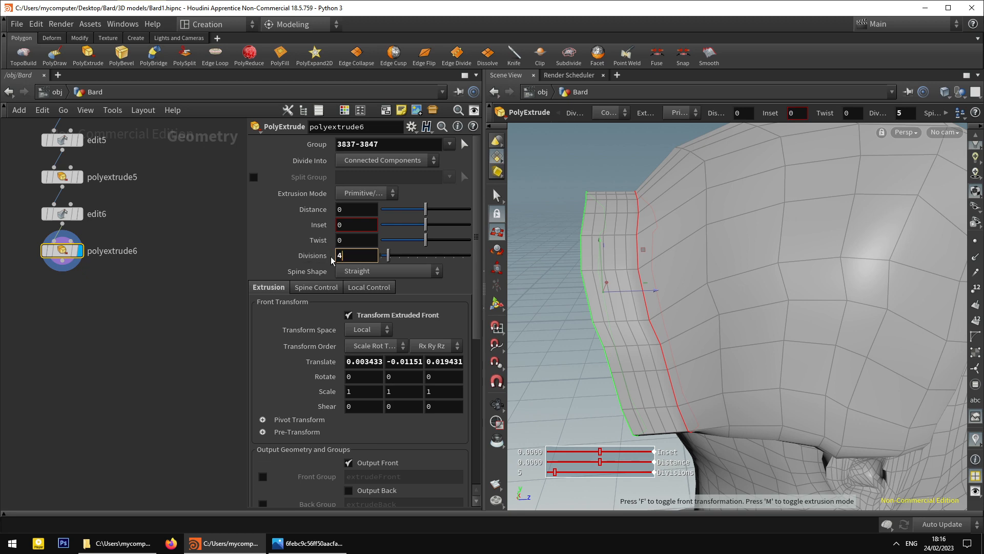
pyautogui.click(369, 272)
pyautogui.click(359, 284)
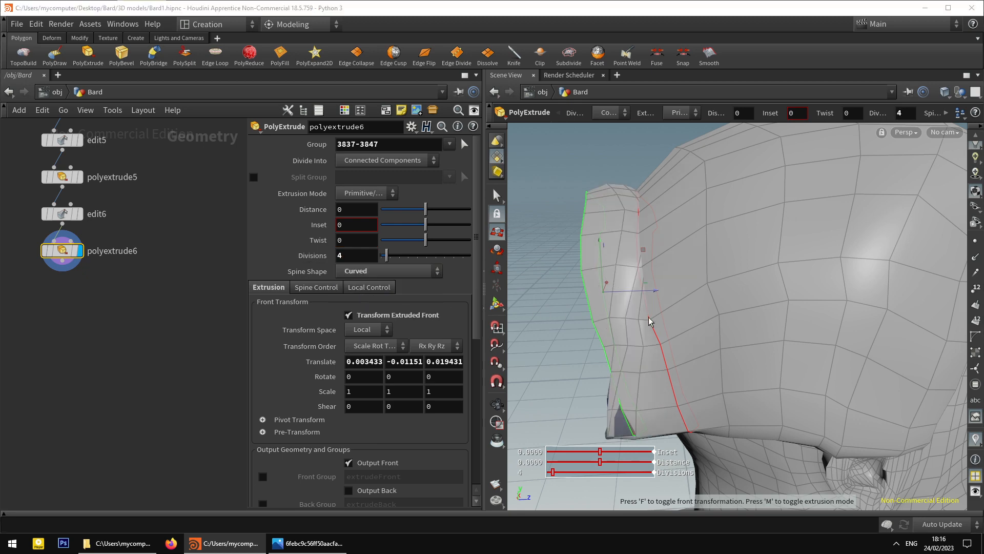
pyautogui.press('Escape')
# Rotate the extruded front about -16 degrees around X, scale it to about 0.56, 0.68, 0.78, and reposition it behind the head.
pyautogui.moveTo(626, 297); pyautogui.dragTo(647, 271)
pyautogui.keyDown('alt'); pyautogui.moveTo(647, 270); pyautogui.dragTo(733, 238, button='middle'); pyautogui.keyUp('alt')
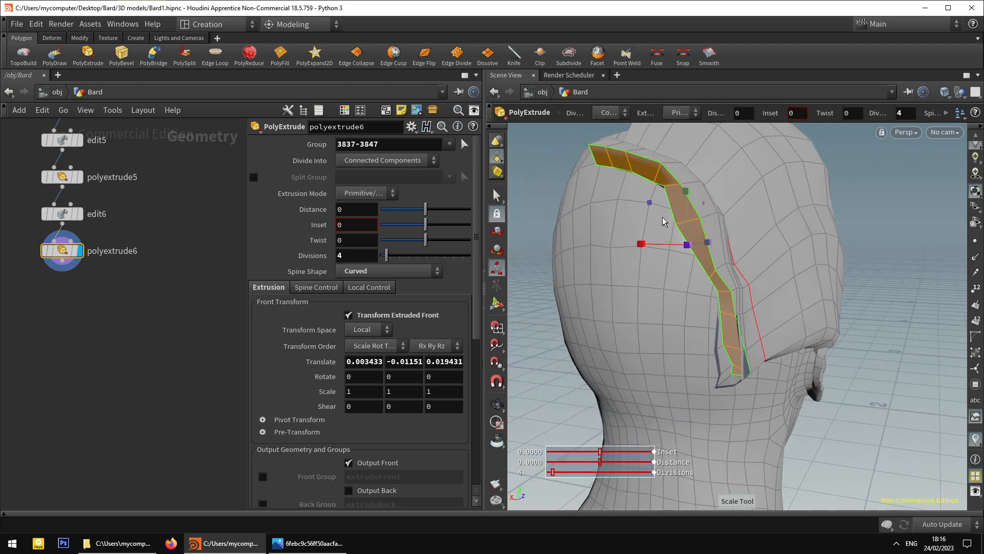
pyautogui.moveTo(663, 222); pyautogui.dragTo(641, 254)
pyautogui.press('t')
pyautogui.keyDown('alt'); pyautogui.moveTo(640, 254); pyautogui.dragTo(605, 245); pyautogui.keyUp('alt')
# Change the extrusion's Spine Shape to Straight and resume positioning its front at the back of the head.
pyautogui.click(388, 269)
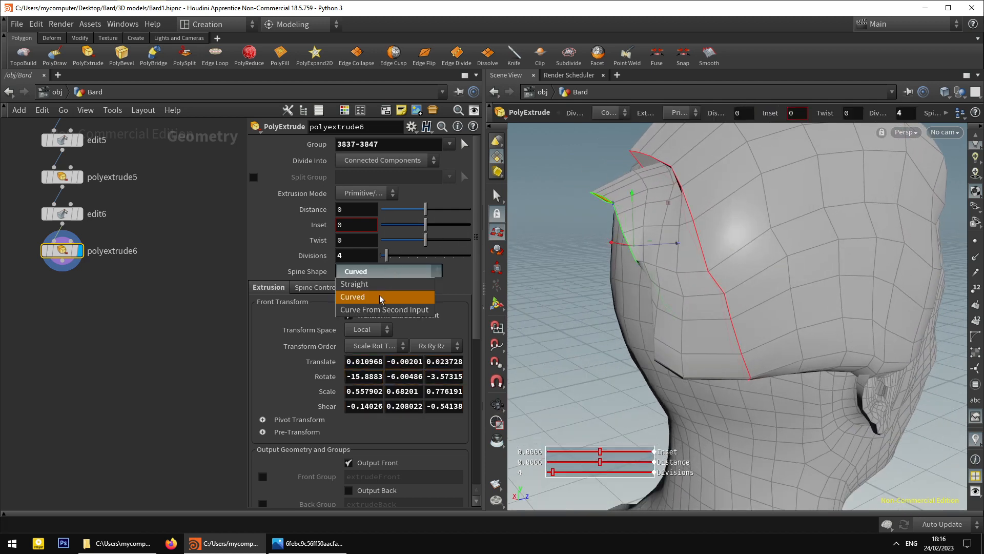
pyautogui.click(382, 284)
pyautogui.keyDown('alt'); pyautogui.moveTo(667, 278); pyautogui.dragTo(541, 272); pyautogui.keyUp('alt')
pyautogui.press('t')
pyautogui.moveTo(573, 273)
pyautogui.keyDown('alt'); pyautogui.mouseDown()
pyautogui.moveTo(605, 272)
pyautogui.moveTo(568, 278)
pyautogui.mouseUp(); pyautogui.keyUp('alt')
# Switch to the image viewer and examine the gathered hair at the back of the head in Bard the Bowman statue images 002 and 003.
pyautogui.click(324, 540)
pyautogui.press('Right')
pyautogui.press('Right')
pyautogui.press('Right')
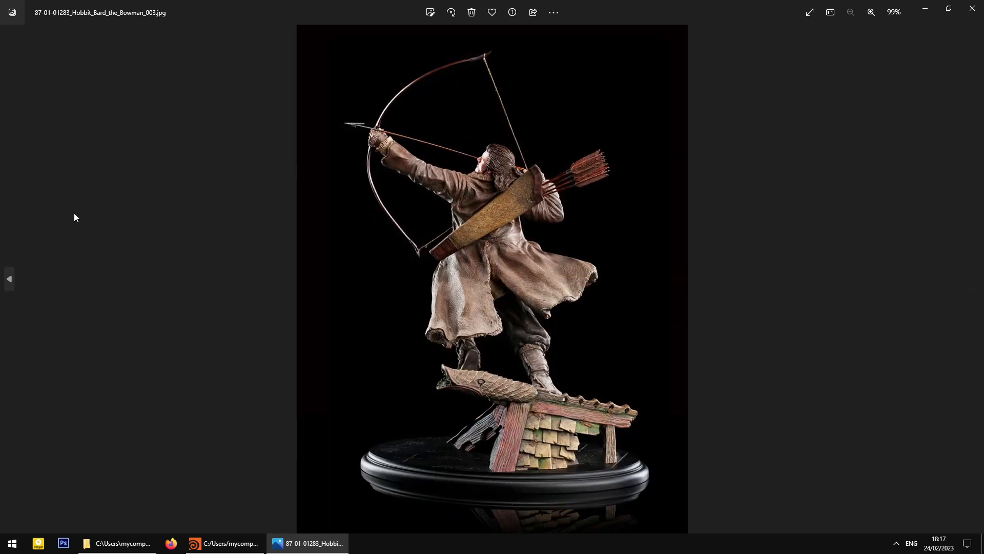
pyautogui.click(9, 278)
pyautogui.scroll(6, 503, 189)
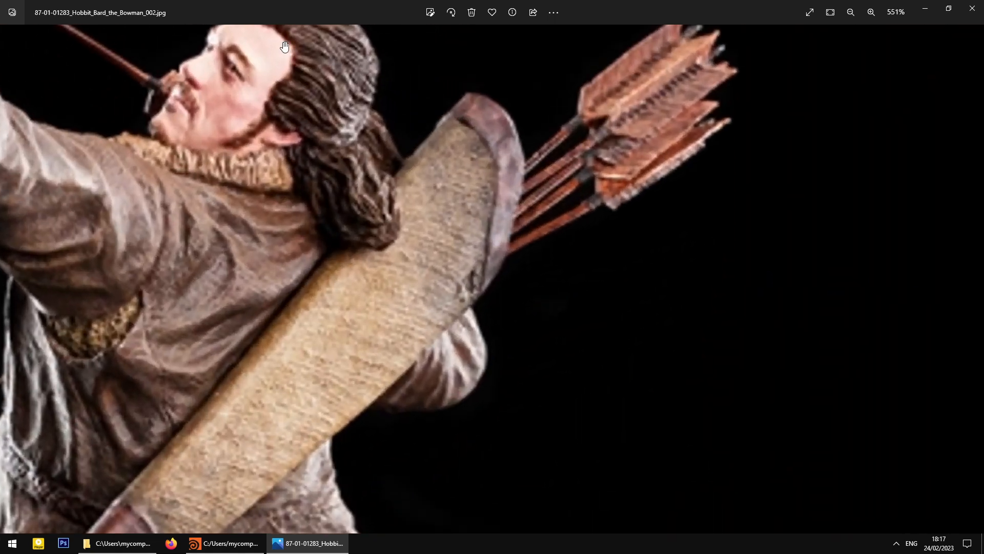
pyautogui.scroll(-6, 953, 293)
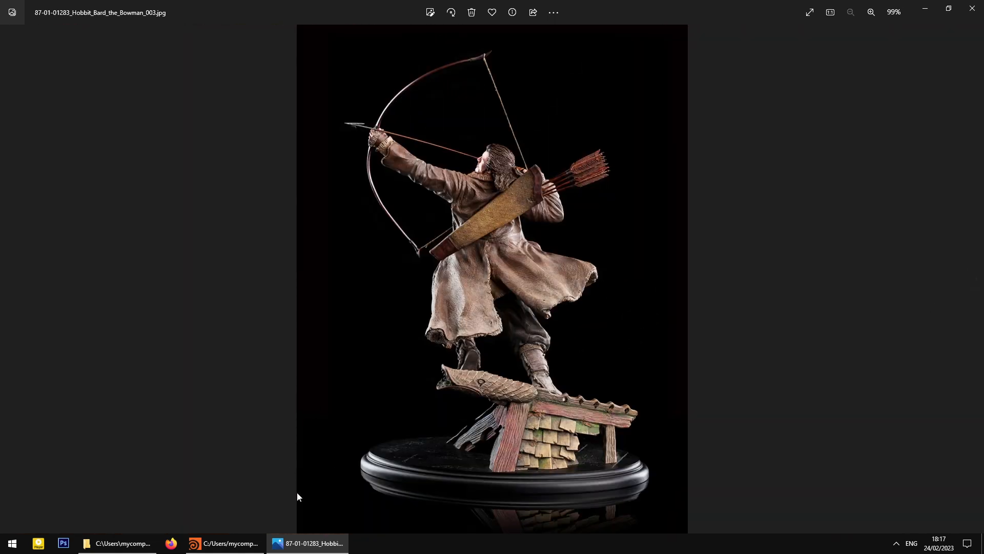
pyautogui.press('Right')
pyautogui.scroll(5, 503, 302)
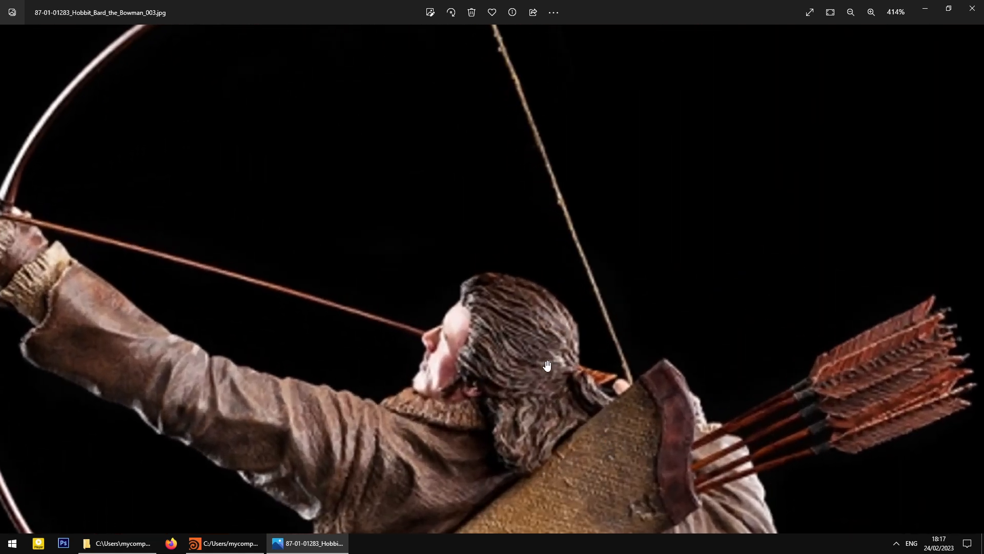
# Switch back to Houdini and rotate the extruded front behind the head to about -21.7, -11.2, -3.1 degrees.
pyautogui.click(231, 544)
pyautogui.keyDown('alt'); pyautogui.moveTo(540, 341); pyautogui.dragTo(523, 333); pyautogui.keyUp('alt')
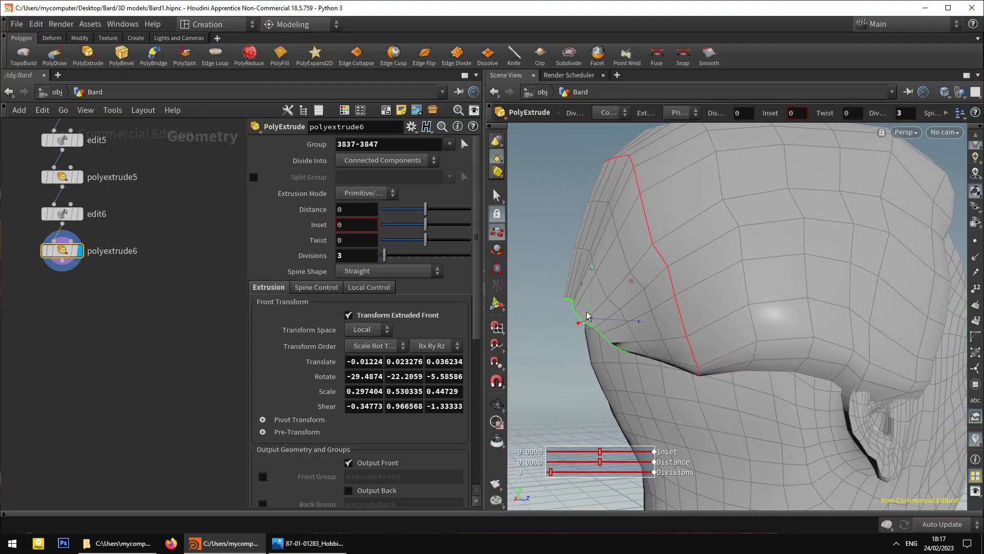
pyautogui.keyDown('alt'); pyautogui.moveTo(587, 297); pyautogui.dragTo(558, 294); pyautogui.keyUp('alt')
pyautogui.press('r')
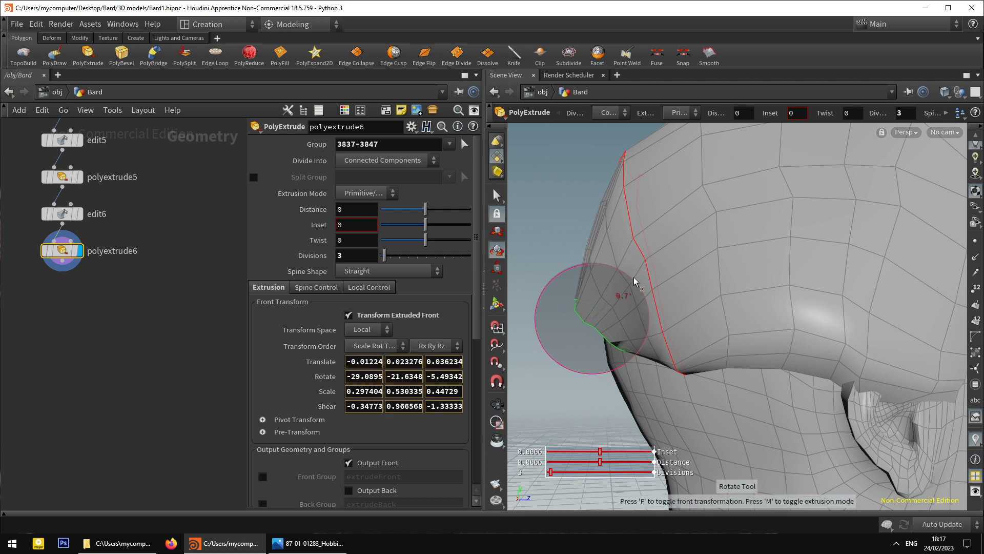
pyautogui.moveTo(636, 282); pyautogui.dragTo(686, 313)
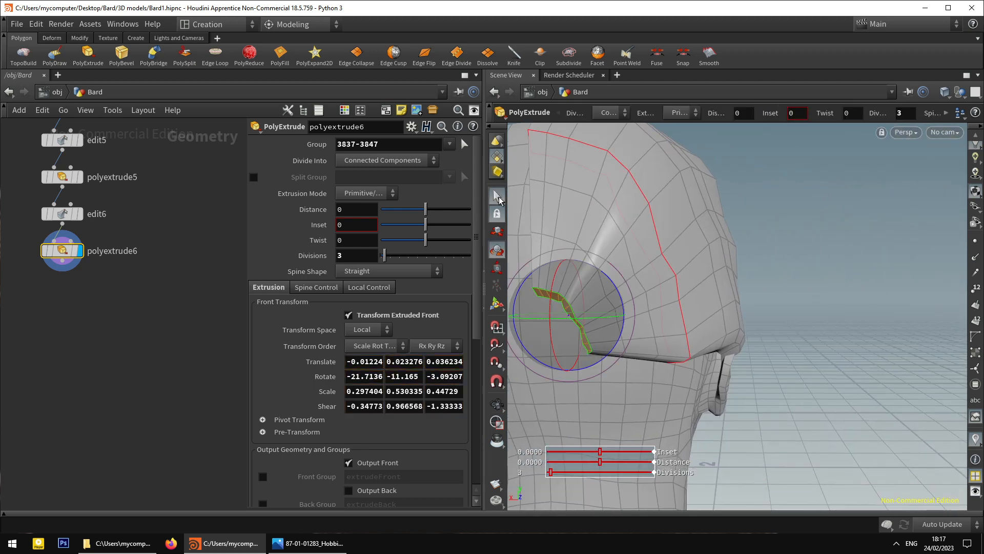
# Delete the narrow strip of end faces that closes the tip of the extruded hair at the back of the head.
pyautogui.click(498, 197)
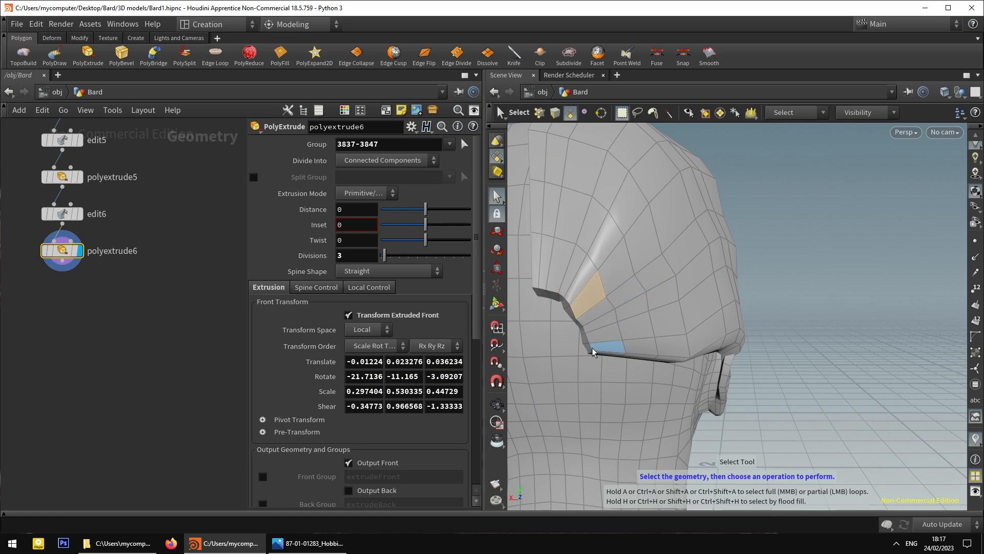
pyautogui.keyDown('alt'); pyautogui.moveTo(594, 353); pyautogui.dragTo(551, 354); pyautogui.keyUp('alt')
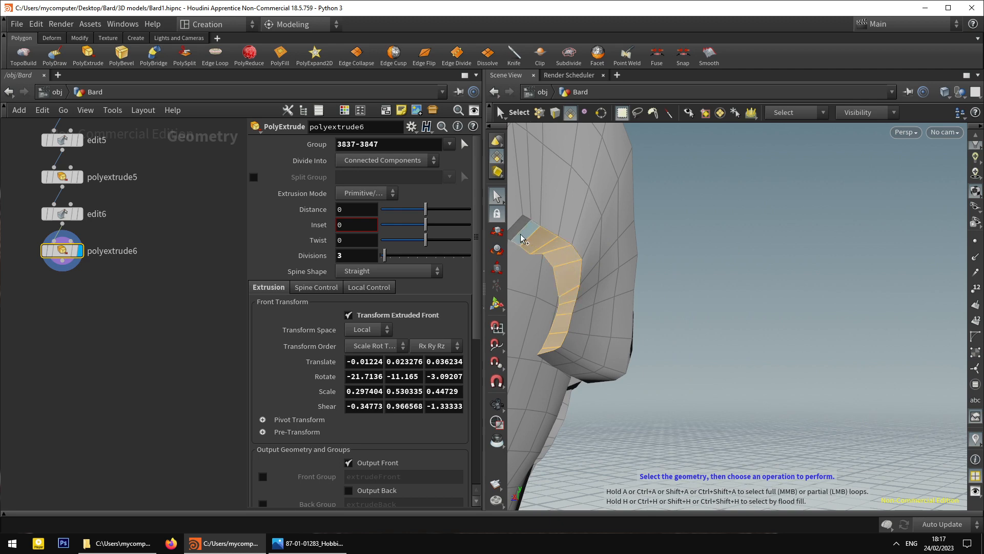
pyautogui.keyDown('alt'); pyautogui.moveTo(547, 253); pyautogui.dragTo(626, 348); pyautogui.keyUp('alt')
pyautogui.press('Delete')
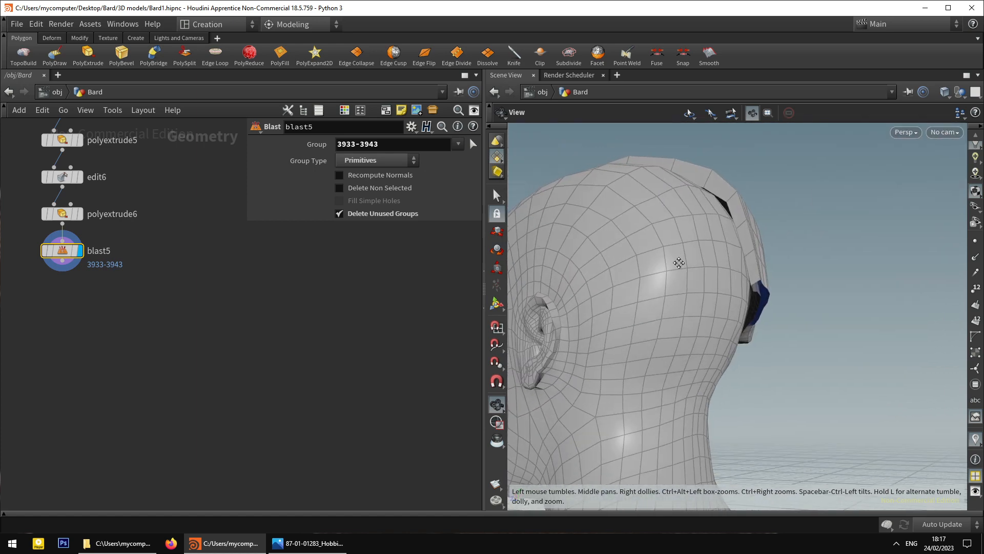
# Isolate the whole connected hair piece with a Visibility node that hides the non-selected primitives.
pyautogui.keyDown('alt'); pyautogui.moveTo(679, 263); pyautogui.dragTo(718, 332, button='right'); pyautogui.keyUp('alt')
pyautogui.keyDown('alt'); pyautogui.moveTo(718, 332); pyautogui.dragTo(889, 394, button='middle'); pyautogui.keyUp('alt')
pyautogui.keyDown('alt'); pyautogui.moveTo(889, 394); pyautogui.dragTo(722, 319, button='right'); pyautogui.keyUp('alt')
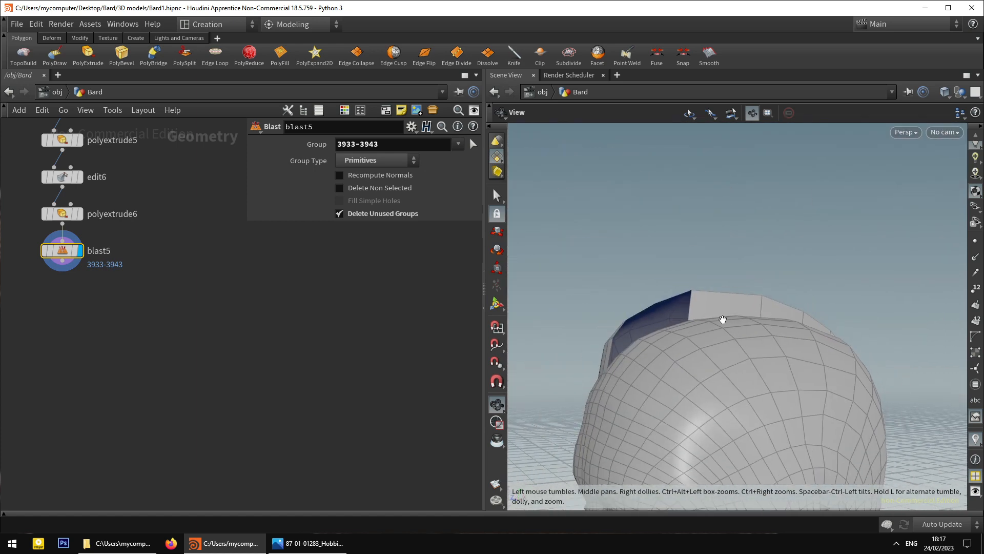
pyautogui.scroll(4, 721, 320)
pyautogui.moveTo(661, 334)
pyautogui.keyDown('alt'); pyautogui.mouseDown()
pyautogui.moveTo(710, 336)
pyautogui.moveTo(661, 333)
pyautogui.mouseUp(); pyautogui.keyUp('alt')
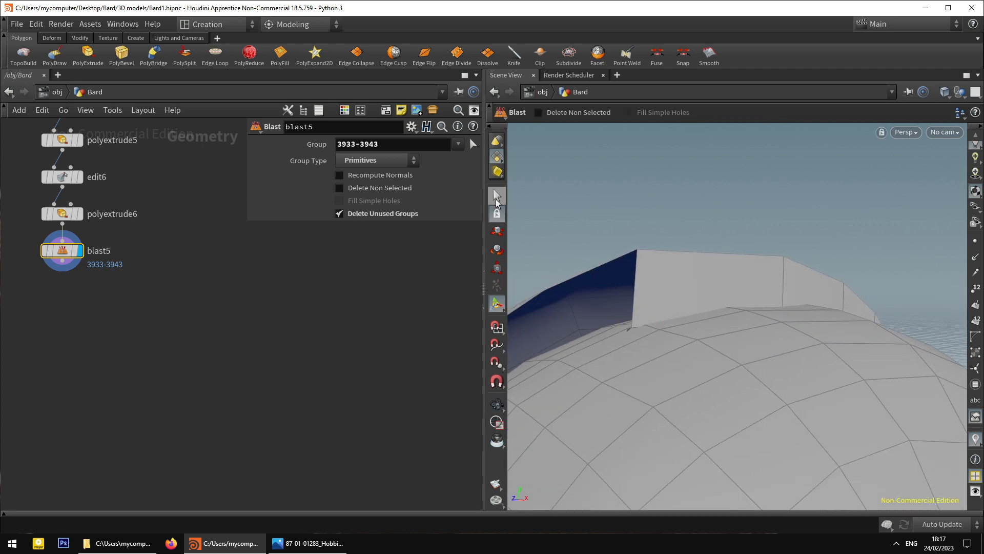
pyautogui.click(497, 198)
pyautogui.scroll(-4, 636, 250)
pyautogui.keyDown('alt'); pyautogui.moveTo(636, 249); pyautogui.dragTo(572, 308); pyautogui.keyUp('alt')
pyautogui.click(661, 266)
pyautogui.moveTo(192, 290); pyautogui.dragTo(191, 331, button='middle')
pyautogui.doubleClick(736, 281)
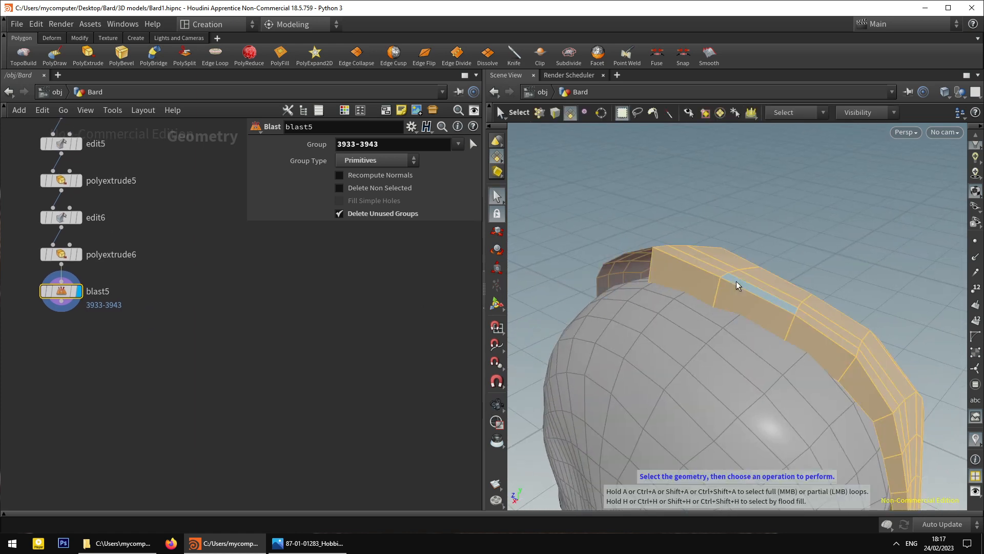
pyautogui.press('Tab')
pyautogui.write('vis')
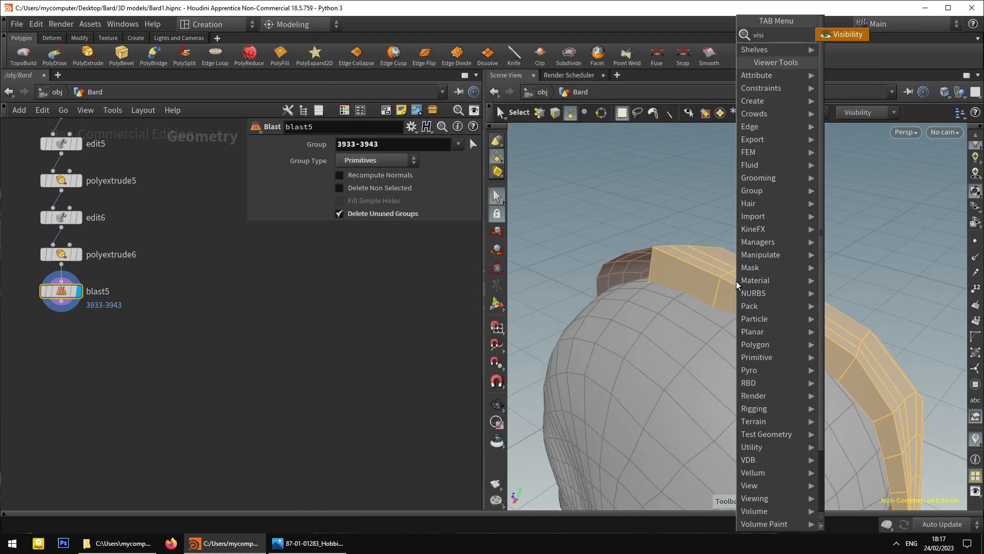
pyautogui.press('Return')
pyautogui.click(390, 177)
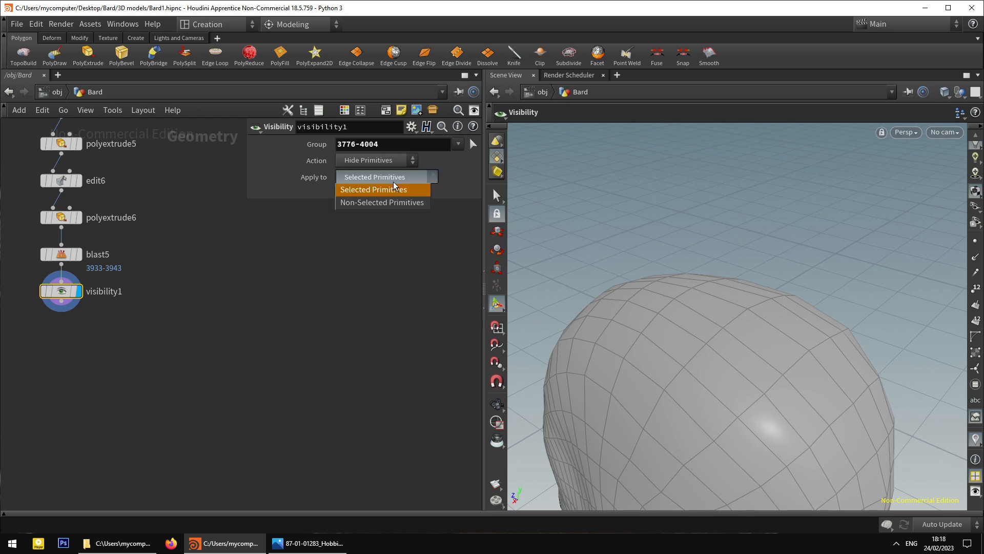
pyautogui.click(401, 189)
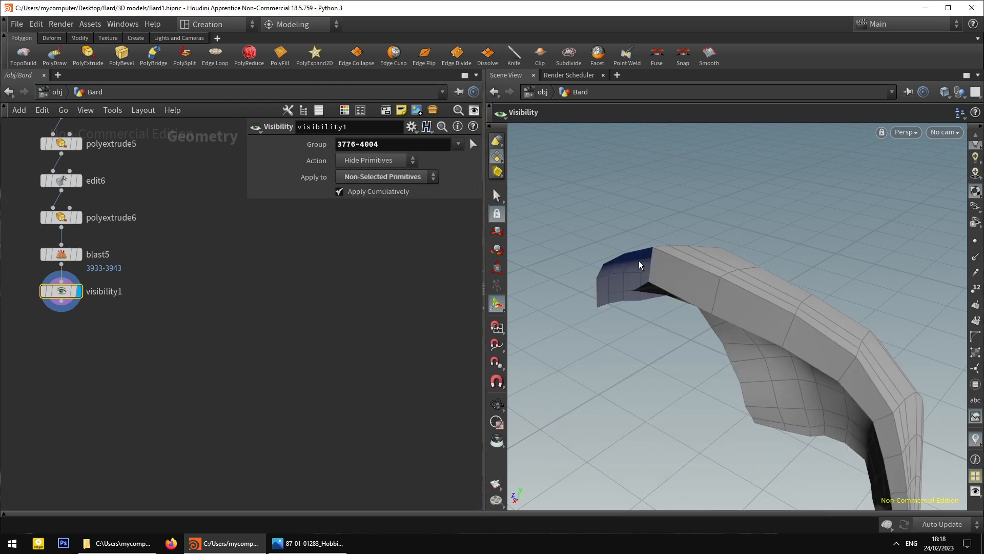
# Examine the inner and outer faces of the isolated hair piece from several angles.
pyautogui.press('space')
pyautogui.moveTo(639, 263); pyautogui.dragTo(809, 293)
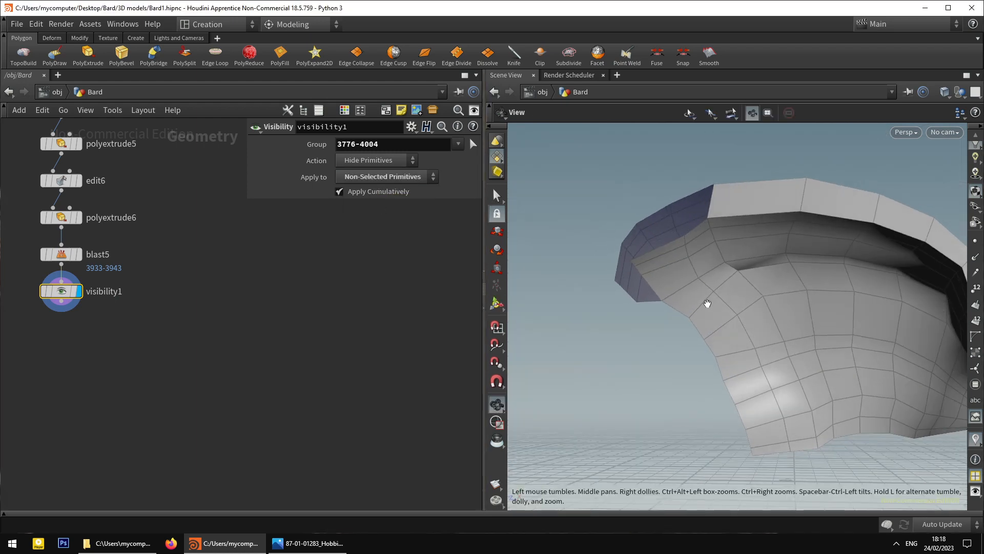
pyautogui.moveTo(708, 303); pyautogui.dragTo(567, 206)
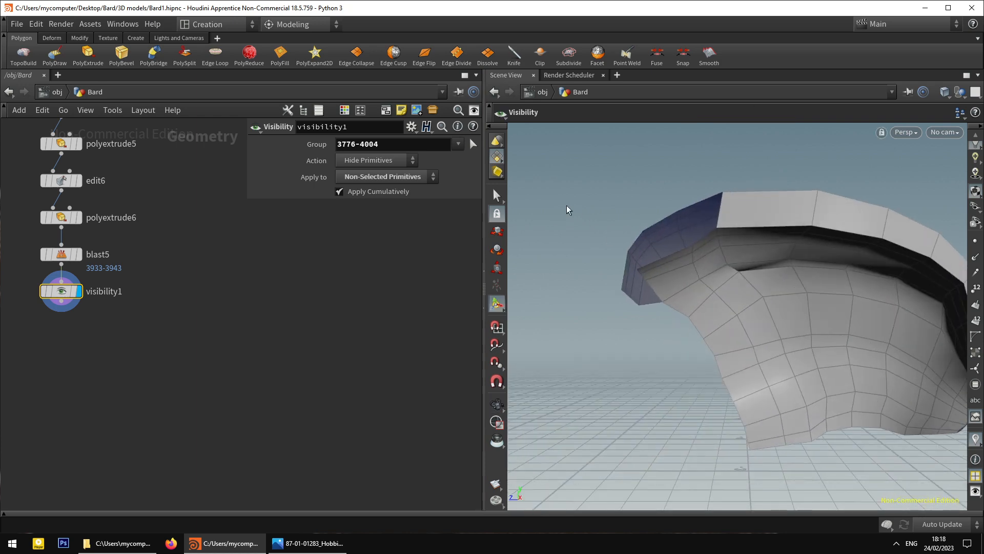
pyautogui.click(495, 198)
pyautogui.press('n')
pyautogui.press('space')
pyautogui.moveTo(731, 249); pyautogui.dragTo(706, 262)
pyautogui.click(760, 236)
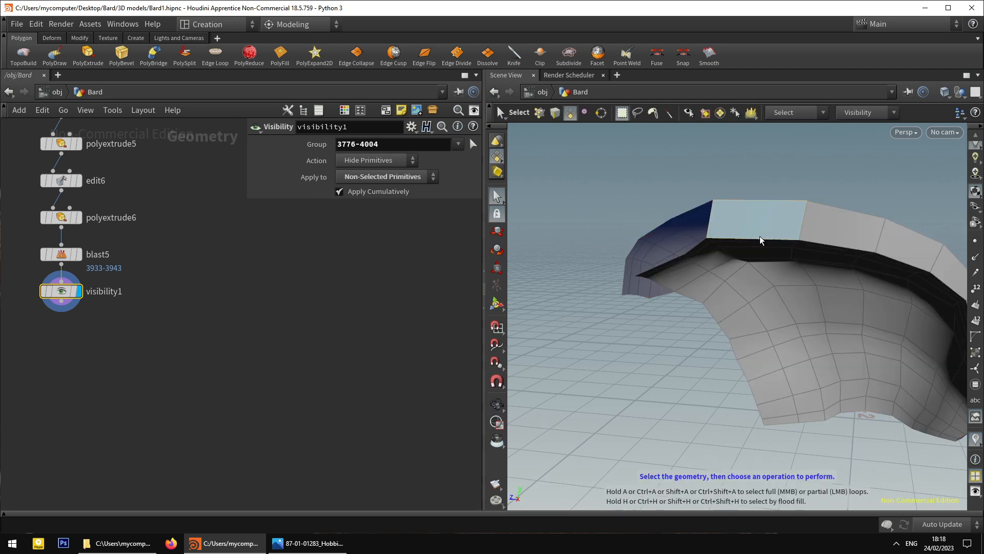
pyautogui.click(760, 235)
pyautogui.press('space')
pyautogui.moveTo(760, 236); pyautogui.dragTo(610, 268)
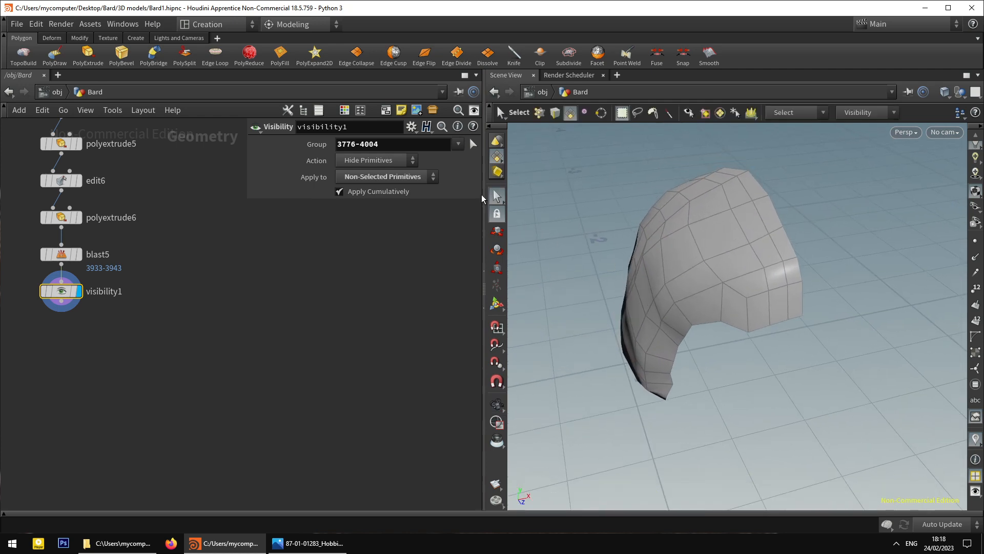
# Switch the selection mode to Brush Picking and limit area selection to visible geometry only.
pyautogui.rightClick(495, 196)
pyautogui.click(540, 229)
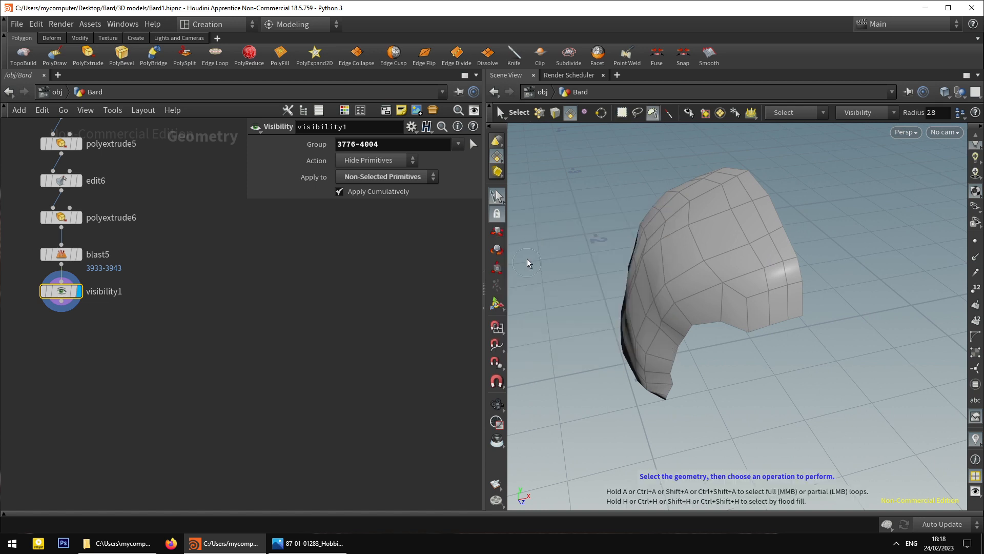
pyautogui.rightClick(497, 200)
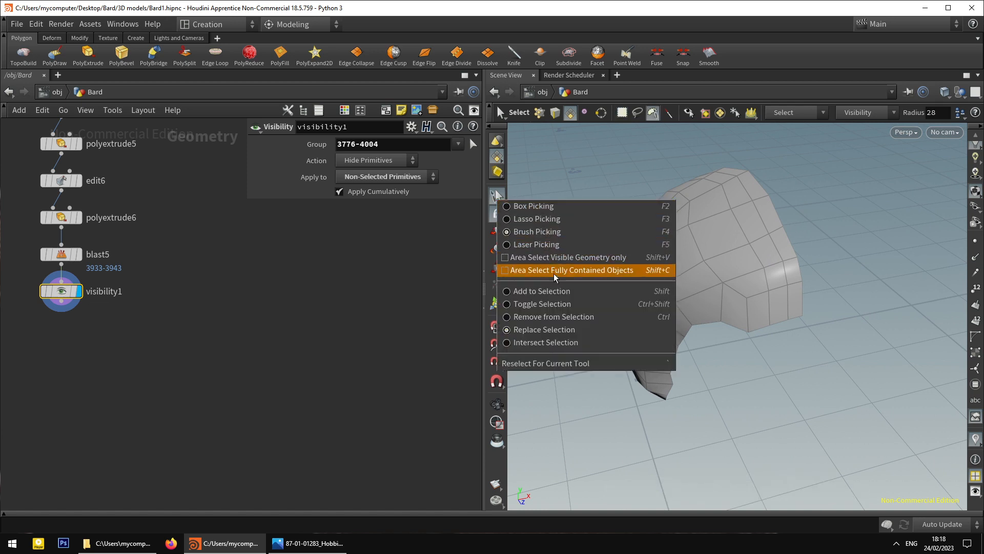
pyautogui.click(557, 262)
pyautogui.moveTo(733, 236); pyautogui.dragTo(757, 258)
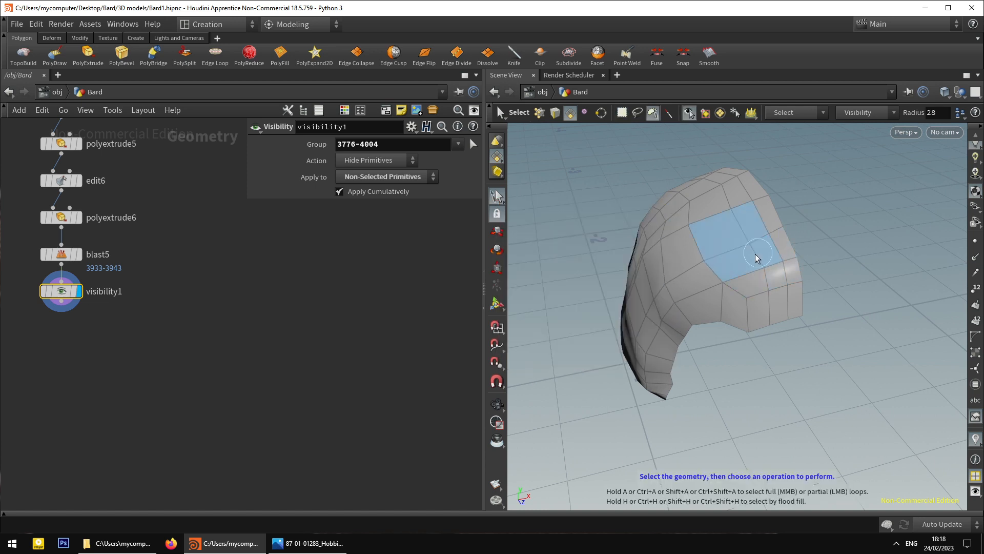
pyautogui.scroll(6, 744, 252)
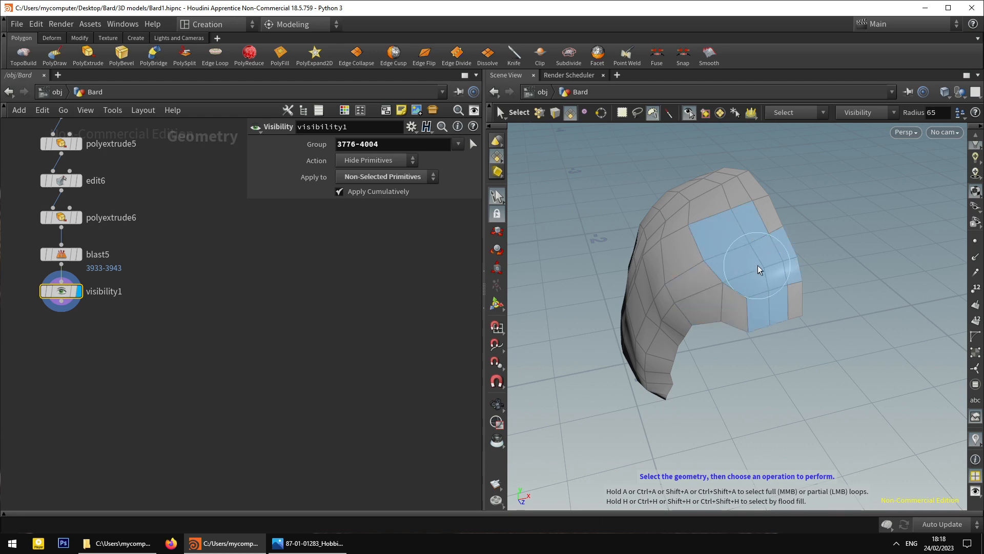
pyautogui.moveTo(771, 294)
pyautogui.mouseDown()
pyautogui.moveTo(739, 231)
pyautogui.moveTo(651, 365)
pyautogui.moveTo(620, 237)
pyautogui.moveTo(578, 246)
pyautogui.mouseUp()
pyautogui.moveTo(809, 297)
pyautogui.keyDown('alt'); pyautogui.mouseDown(button='middle')
pyautogui.moveTo(761, 332)
pyautogui.moveTo(688, 284)
pyautogui.mouseUp(button='middle'); pyautogui.keyUp('alt')
pyautogui.keyDown('alt'); pyautogui.moveTo(687, 283); pyautogui.dragTo(669, 301); pyautogui.keyUp('alt')
pyautogui.moveTo(716, 256); pyautogui.dragTo(719, 255)
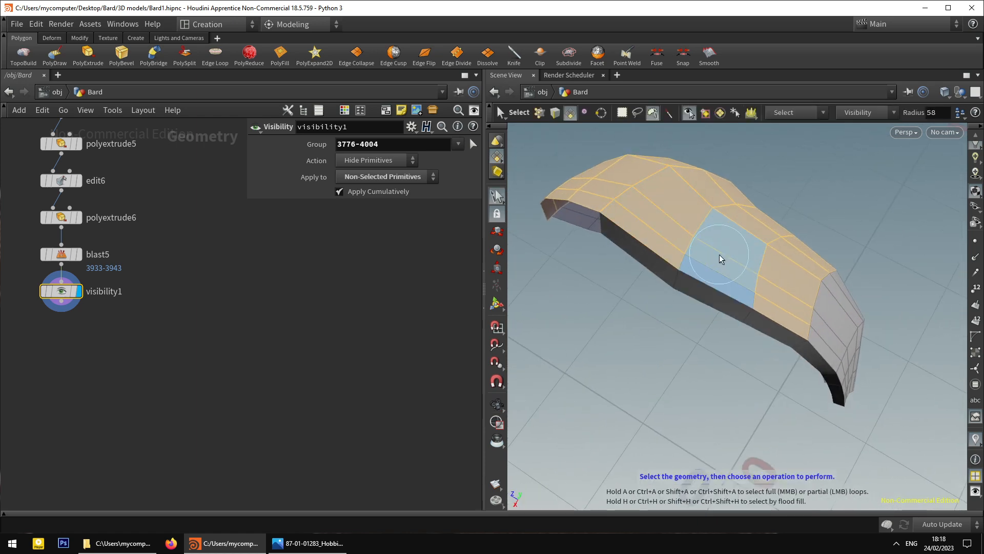
pyautogui.moveTo(824, 278)
pyautogui.keyDown('alt'); pyautogui.mouseDown()
pyautogui.moveTo(758, 270)
pyautogui.moveTo(720, 252)
pyautogui.moveTo(709, 264)
pyautogui.mouseUp(); pyautogui.keyUp('alt')
# Brush-select the inner faces and side rim of the hair piece, deselect the stray outer faces, and delete the selection.
pyautogui.keyDown('alt'); pyautogui.moveTo(642, 245); pyautogui.dragTo(738, 194); pyautogui.keyUp('alt')
pyautogui.keyDown('alt'); pyautogui.moveTo(738, 193); pyautogui.dragTo(733, 263, button='middle'); pyautogui.keyUp('alt')
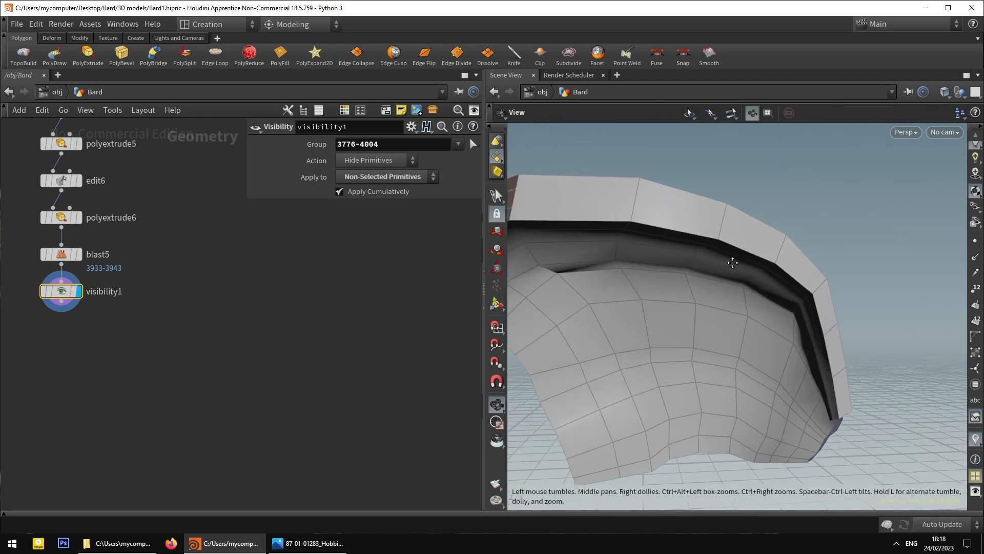
pyautogui.keyDown('alt'); pyautogui.moveTo(732, 262); pyautogui.dragTo(586, 225); pyautogui.keyUp('alt')
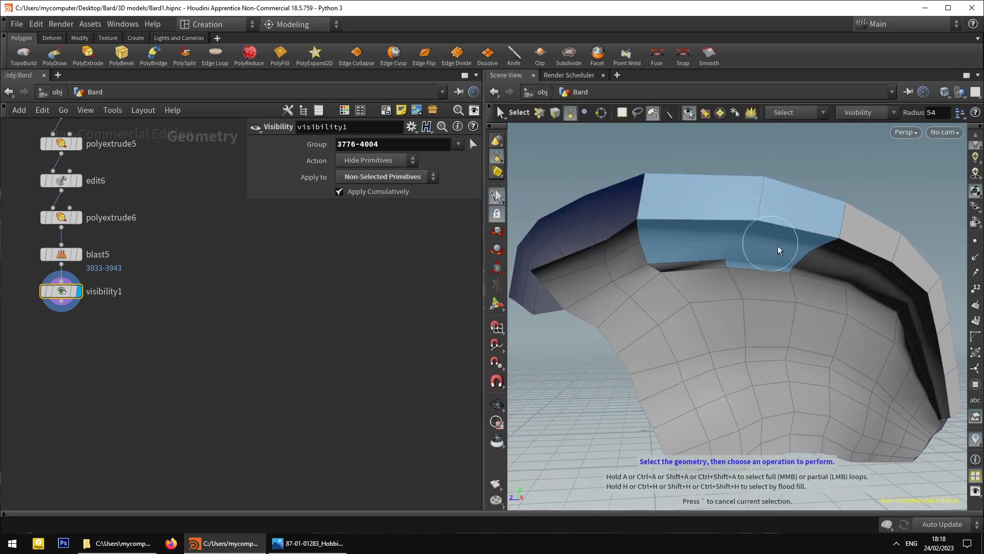
pyautogui.moveTo(777, 250)
pyautogui.mouseDown()
pyautogui.moveTo(869, 291)
pyautogui.moveTo(918, 331)
pyautogui.moveTo(921, 391)
pyautogui.moveTo(898, 412)
pyautogui.moveTo(894, 436)
pyautogui.mouseUp()
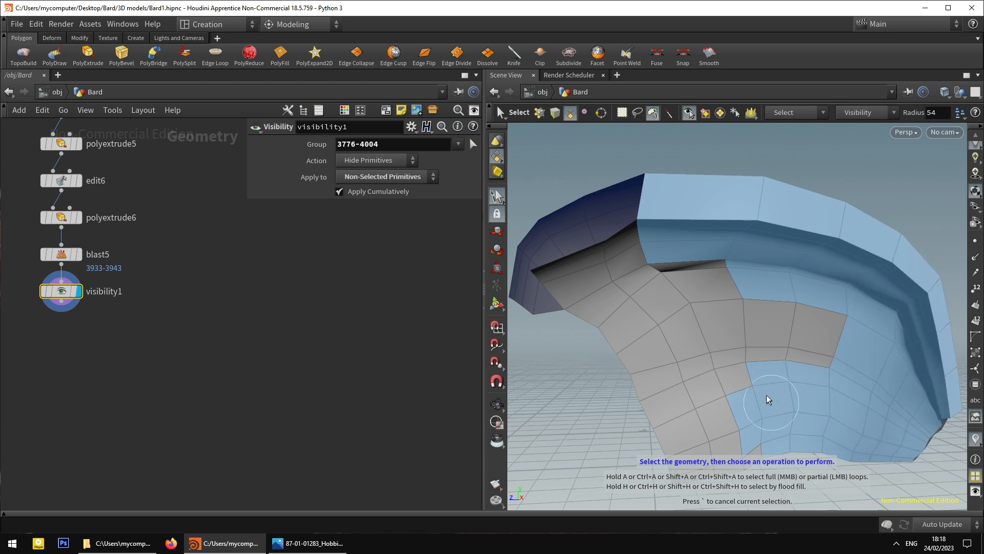
pyautogui.moveTo(767, 399)
pyautogui.mouseDown()
pyautogui.moveTo(685, 285)
pyautogui.moveTo(630, 293)
pyautogui.mouseUp()
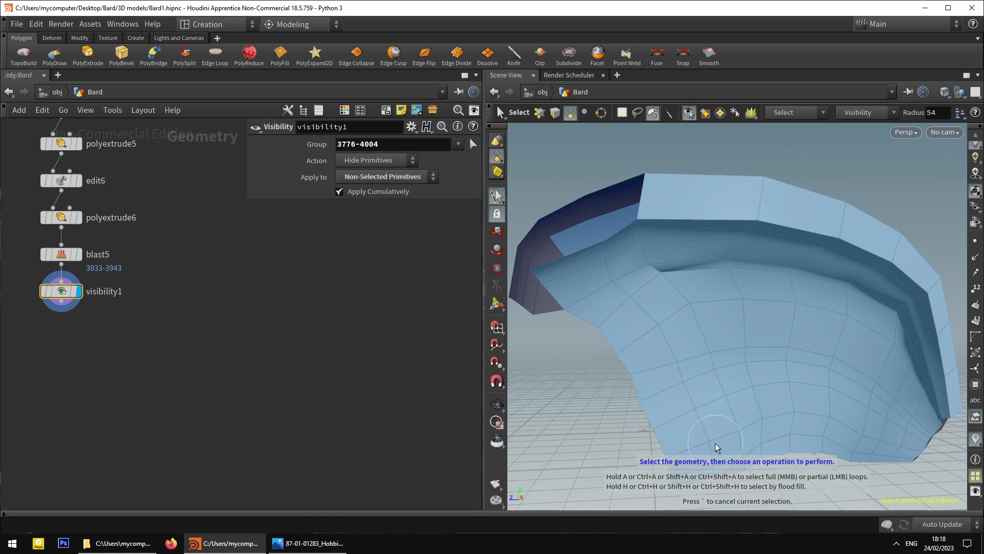
pyautogui.moveTo(716, 447); pyautogui.dragTo(744, 452)
pyautogui.moveTo(555, 213)
pyautogui.keyDown('alt'); pyautogui.mouseDown()
pyautogui.moveTo(635, 266)
pyautogui.moveTo(641, 237)
pyautogui.mouseUp(); pyautogui.keyUp('alt')
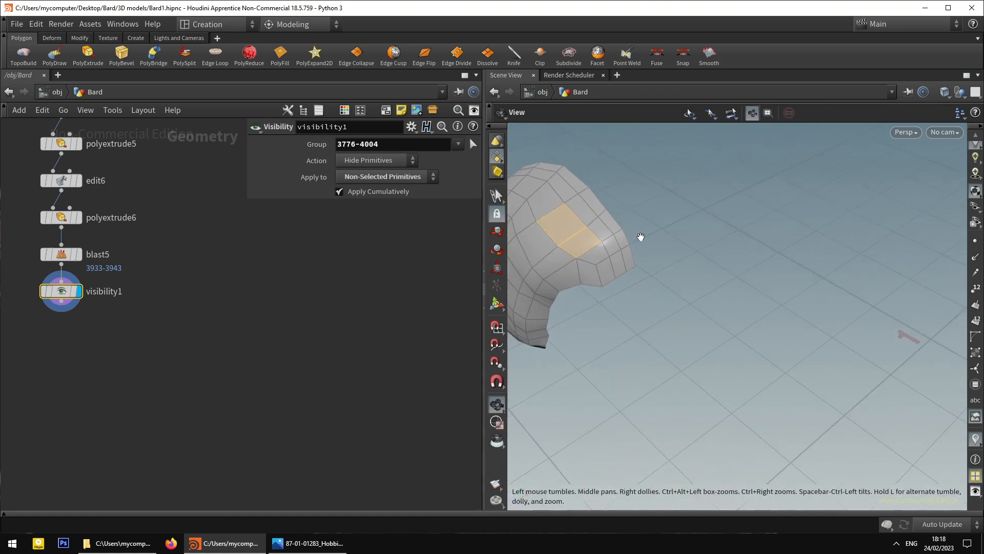
pyautogui.keyDown('ctrl'); pyautogui.moveTo(576, 256); pyautogui.dragTo(559, 232); pyautogui.keyUp('ctrl')
pyautogui.moveTo(688, 266)
pyautogui.keyDown('alt'); pyautogui.mouseDown()
pyautogui.moveTo(576, 209)
pyautogui.moveTo(701, 305)
pyautogui.moveTo(593, 310)
pyautogui.moveTo(699, 325)
pyautogui.moveTo(695, 292)
pyautogui.mouseUp(); pyautogui.keyUp('alt')
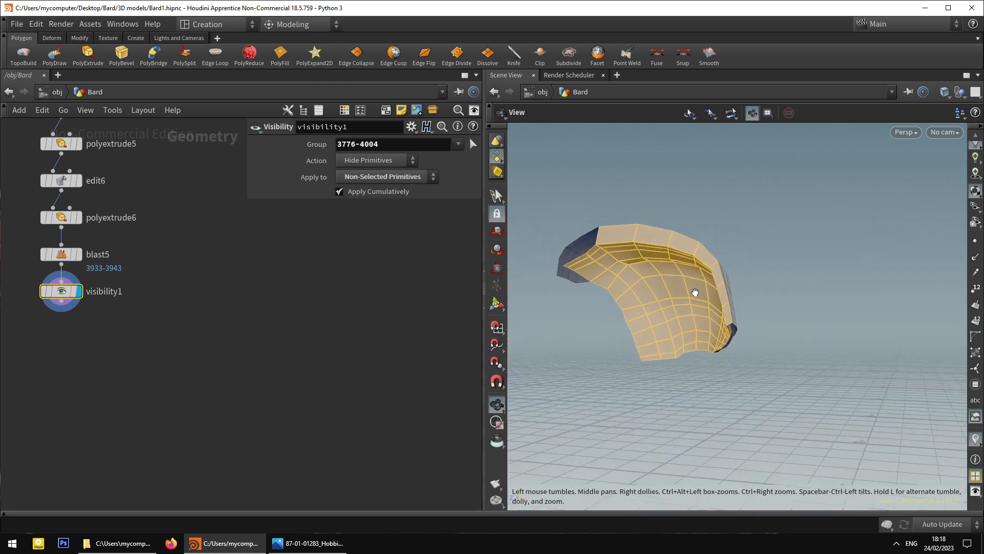
pyautogui.press('Delete')
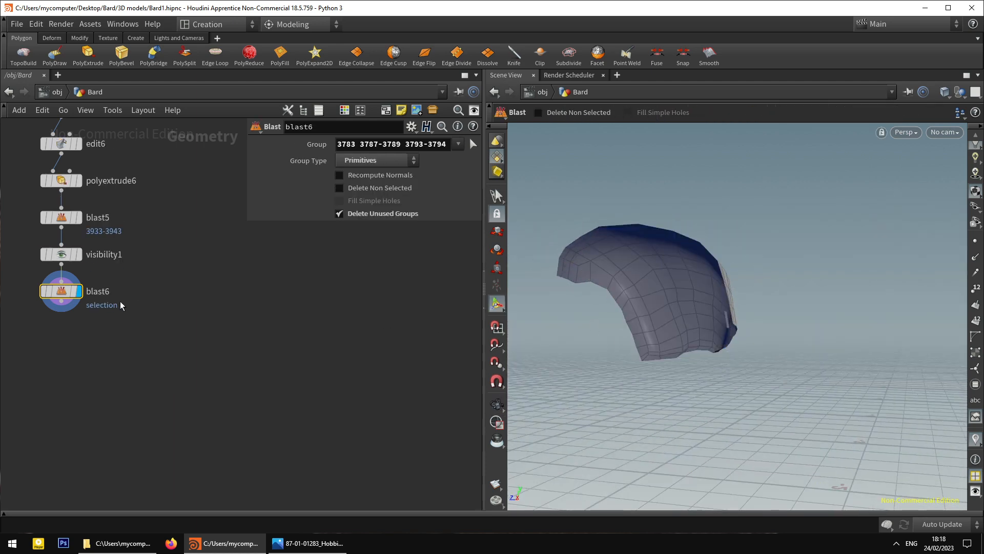
# Delete the single leftover inner face near the lower back corner of the hair shell.
pyautogui.scroll(5, 747, 340)
pyautogui.keyDown('alt'); pyautogui.moveTo(755, 340); pyautogui.dragTo(617, 273); pyautogui.keyUp('alt')
pyautogui.click(496, 196)
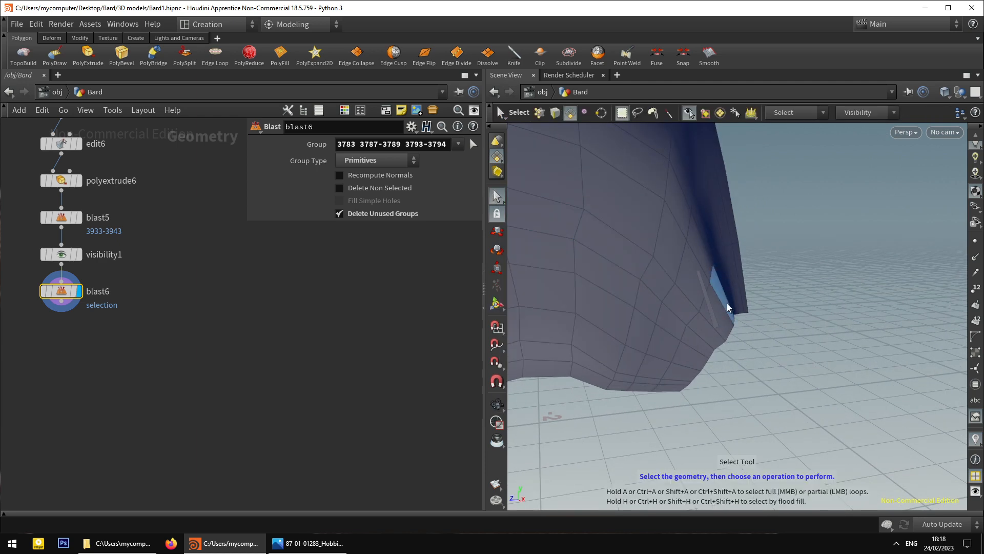
pyautogui.click(704, 288)
pyautogui.press('Delete')
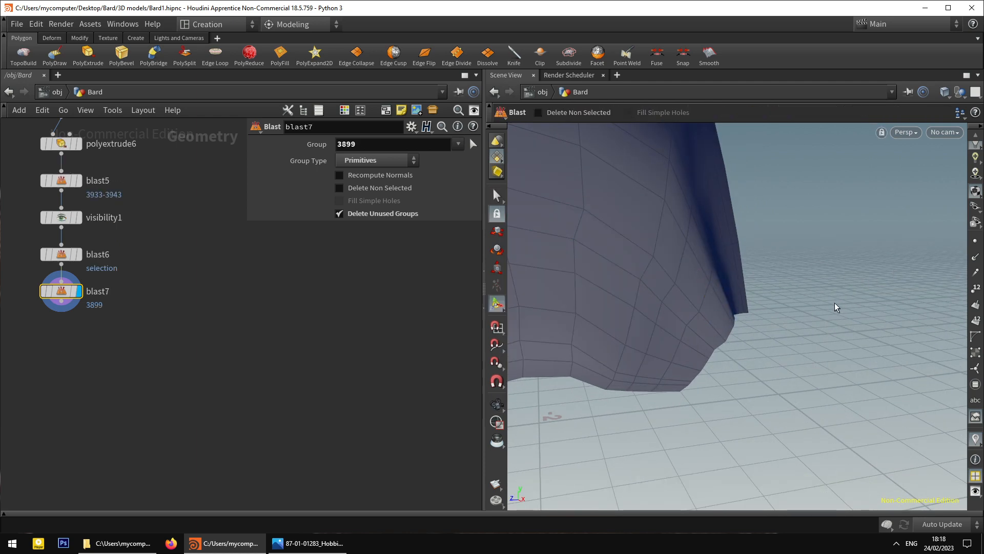
# Remove the visibility1 node from the network to bring the head back into view.
pyautogui.keyDown('alt'); pyautogui.moveTo(835, 303); pyautogui.dragTo(508, 288); pyautogui.keyUp('alt')
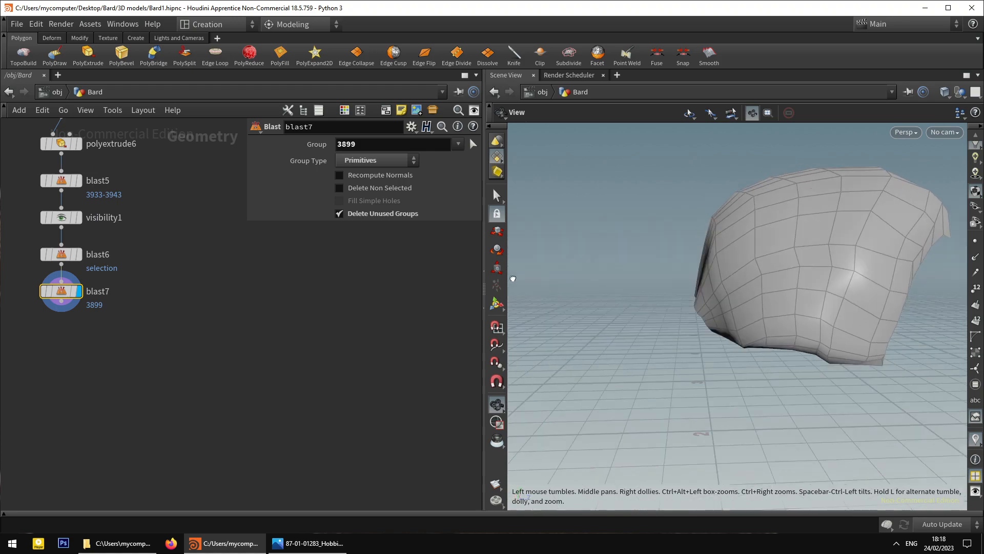
pyautogui.click(60, 217)
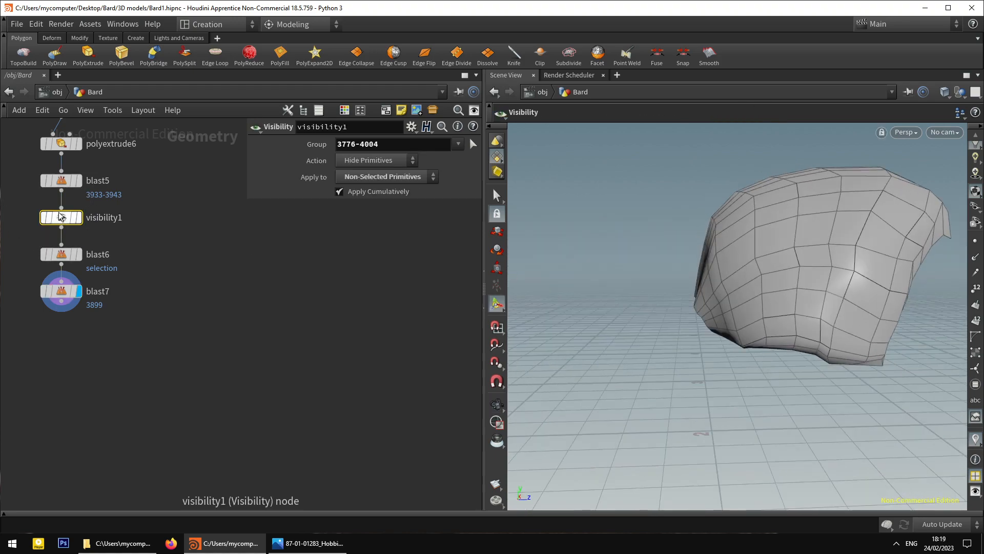
pyautogui.press('Delete')
pyautogui.keyDown('alt'); pyautogui.moveTo(739, 345); pyautogui.dragTo(512, 279); pyautogui.keyUp('alt')
pyautogui.click(496, 195)
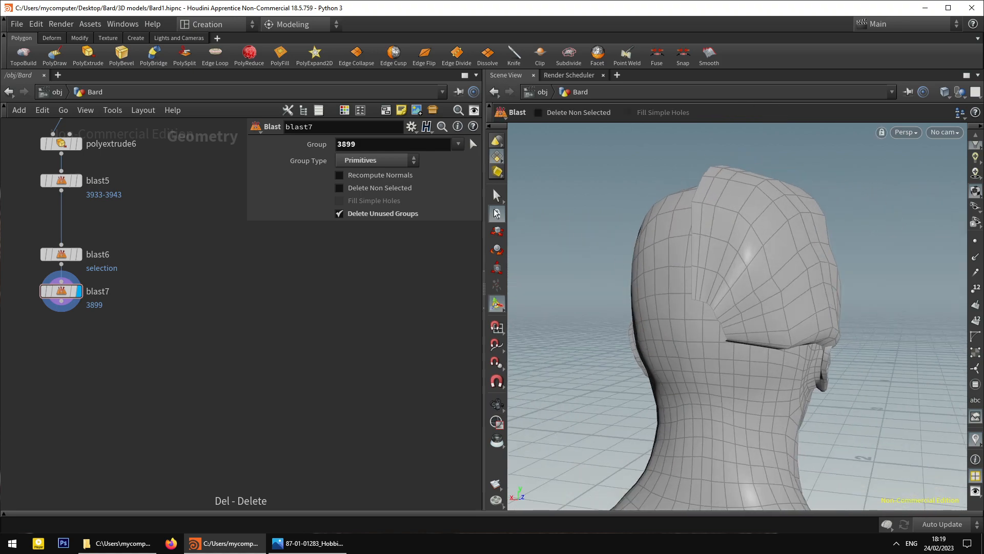
pyautogui.press('4')
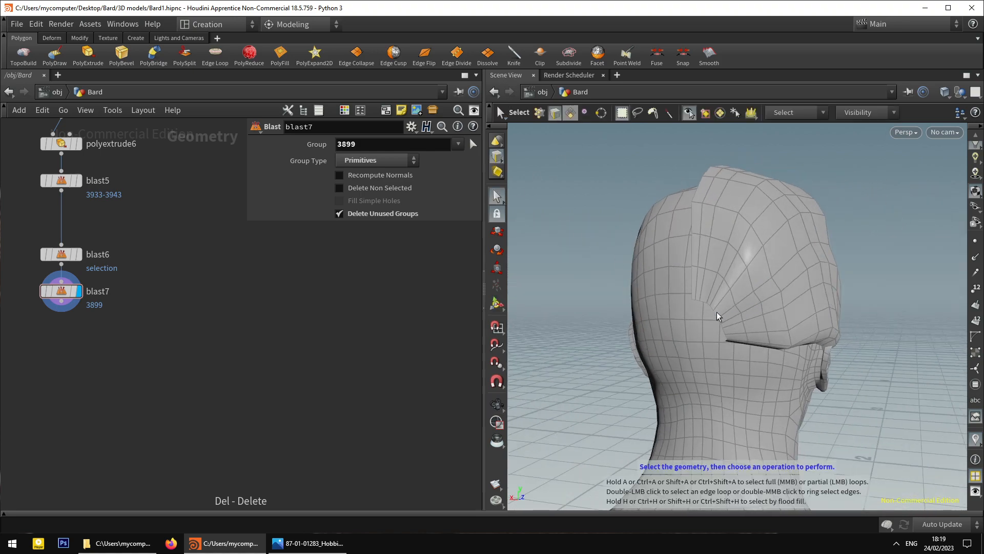
pyautogui.doubleClick(716, 316)
pyautogui.keyDown('alt'); pyautogui.moveTo(721, 318); pyautogui.dragTo(693, 302, button='right'); pyautogui.keyUp('alt')
pyautogui.keyDown('alt'); pyautogui.moveTo(692, 302); pyautogui.dragTo(718, 302); pyautogui.keyUp('alt')
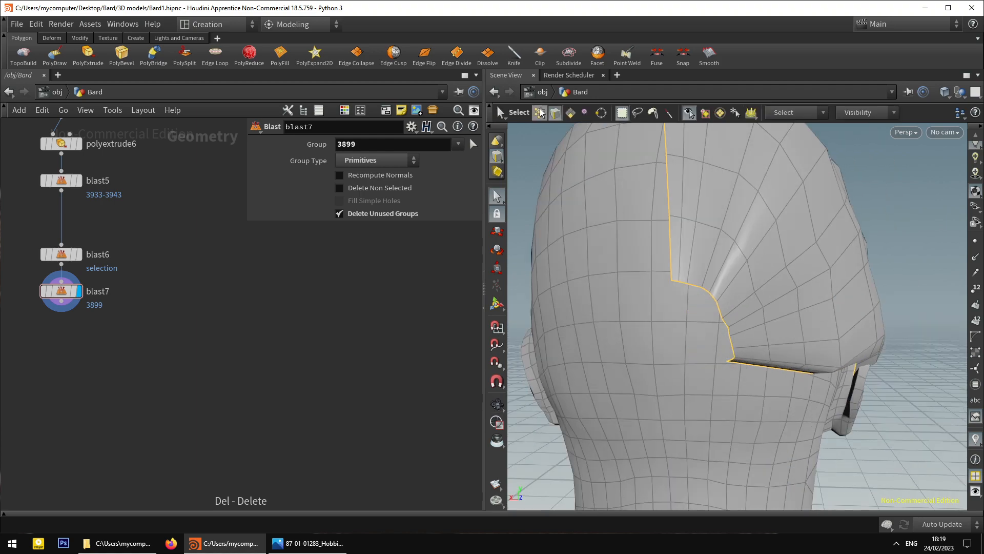
# Select the four upper points on the hair shell's rear lower border and shift them about -0.003 in Z, against the head.
pyautogui.press('Escape')
pyautogui.moveTo(720, 266)
pyautogui.mouseDown()
pyautogui.moveTo(677, 281)
pyautogui.moveTo(607, 282)
pyautogui.moveTo(633, 279)
pyautogui.moveTo(658, 319)
pyautogui.moveTo(660, 272)
pyautogui.moveTo(697, 299)
pyautogui.moveTo(692, 288)
pyautogui.moveTo(715, 276)
pyautogui.mouseUp()
pyautogui.press('s')
pyautogui.press('t')
pyautogui.press('Escape')
pyautogui.press('s')
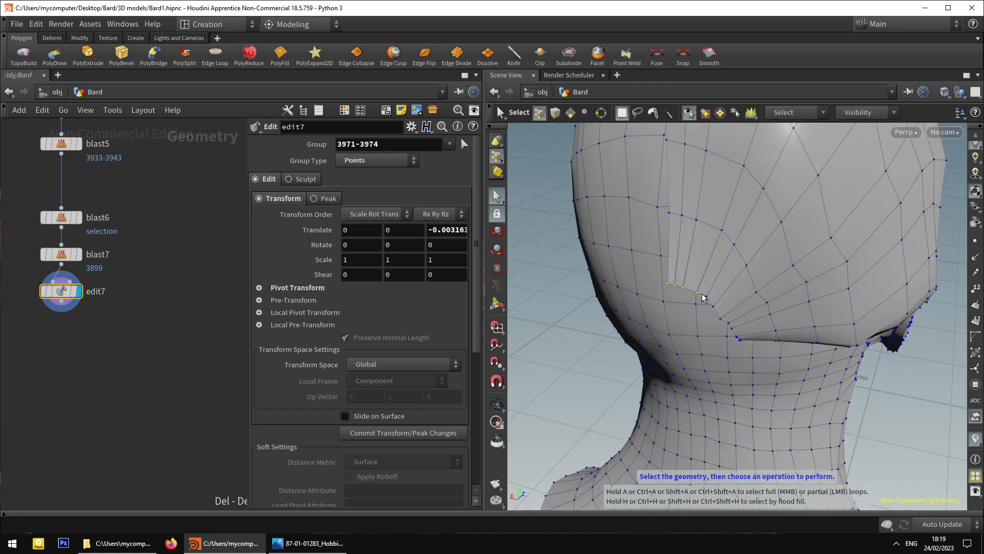
# Adjust the next point along the hair shell's curved rear border, lowering it slightly in Y.
pyautogui.click(704, 295)
pyautogui.press('Escape')
pyautogui.press('t')
pyautogui.moveTo(715, 311); pyautogui.dragTo(617, 242)
pyautogui.press('Escape')
pyautogui.press('t')
pyautogui.press('s')
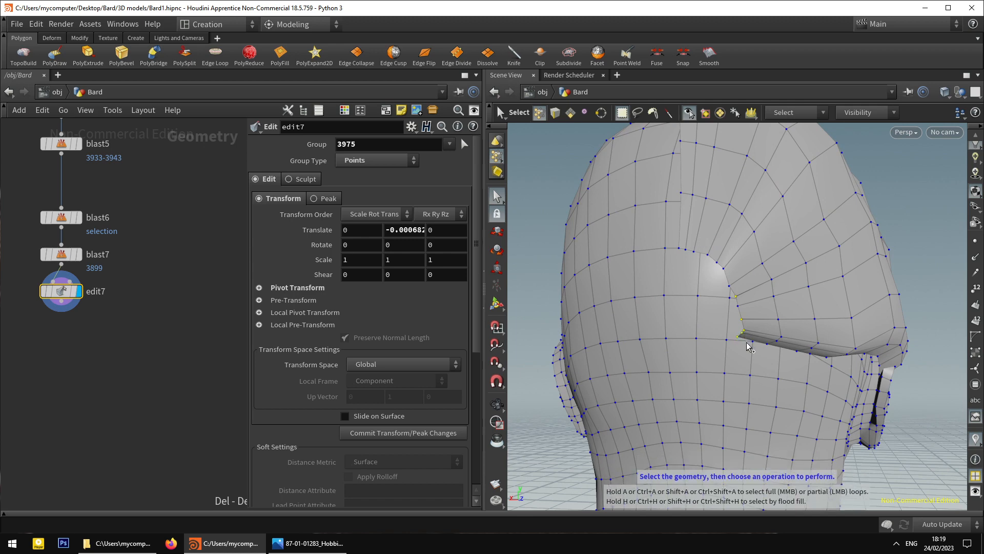
# Select the lower corner points of the hair shell's rear border for moving.
pyautogui.press('t')
pyautogui.moveTo(754, 340)
pyautogui.mouseDown()
pyautogui.moveTo(741, 332)
pyautogui.moveTo(713, 359)
pyautogui.moveTo(779, 354)
pyautogui.moveTo(755, 336)
pyautogui.mouseUp()
pyautogui.moveTo(756, 336); pyautogui.dragTo(670, 298, button='right')
pyautogui.press('s')
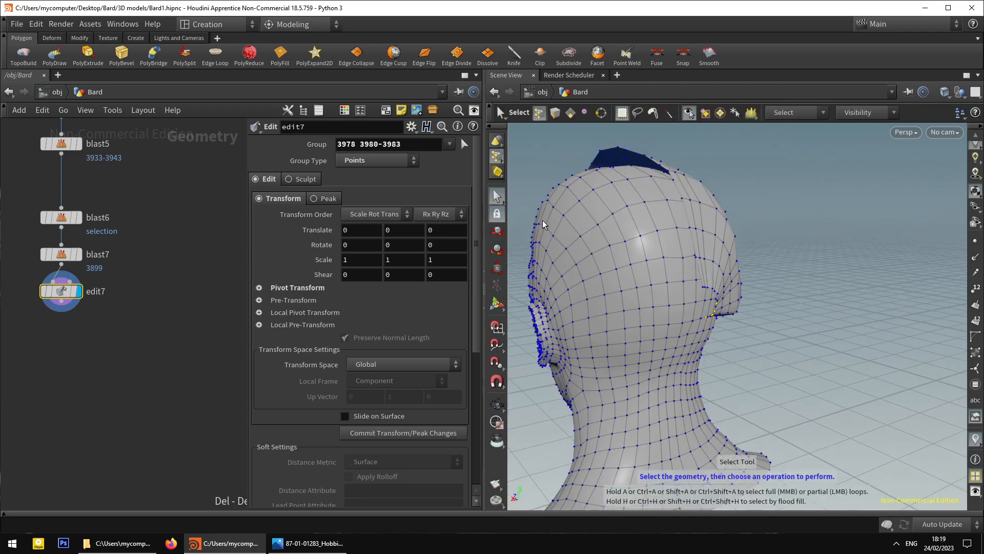
# Examine how the hair shell sits on the head from the front, side and back.
pyautogui.keyDown('alt'); pyautogui.moveTo(768, 226); pyautogui.dragTo(529, 272); pyautogui.keyUp('alt')
pyautogui.scroll(-3, 792, 349)
pyautogui.keyDown('alt'); pyautogui.moveTo(774, 349); pyautogui.dragTo(613, 360); pyautogui.keyUp('alt')
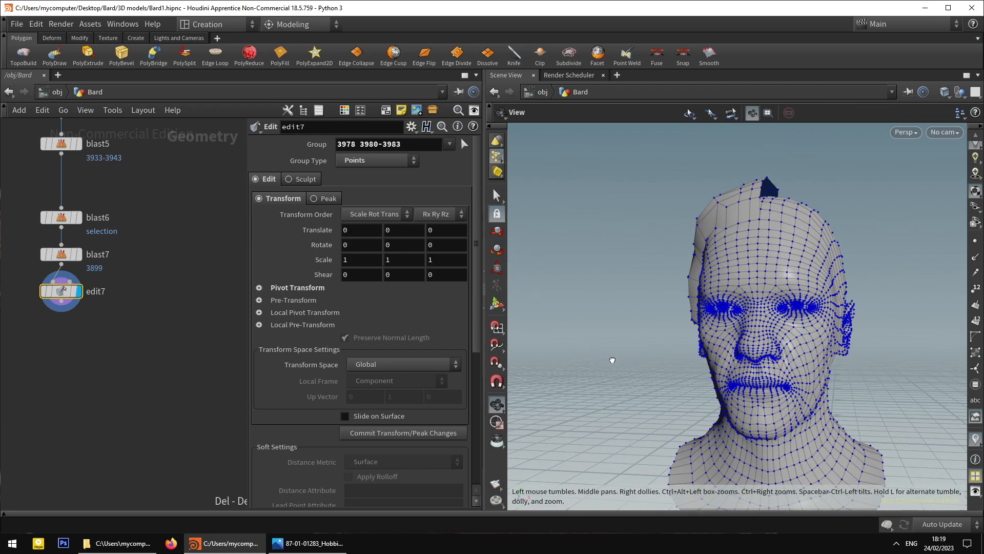
pyautogui.press('w')
pyautogui.moveTo(676, 355)
pyautogui.keyDown('alt'); pyautogui.mouseDown()
pyautogui.moveTo(710, 351)
pyautogui.moveTo(675, 356)
pyautogui.moveTo(665, 383)
pyautogui.moveTo(853, 356)
pyautogui.mouseUp(); pyautogui.keyUp('alt')
pyautogui.scroll(3, 571, 316)
pyautogui.keyDown('alt'); pyautogui.moveTo(571, 316); pyautogui.dragTo(668, 314); pyautogui.keyUp('alt')
pyautogui.press('w')
pyautogui.moveTo(597, 303)
pyautogui.keyDown('alt'); pyautogui.mouseDown()
pyautogui.moveTo(655, 311)
pyautogui.moveTo(670, 297)
pyautogui.mouseUp(); pyautogui.keyUp('alt')
pyautogui.keyDown('alt'); pyautogui.moveTo(670, 297); pyautogui.dragTo(578, 255, button='right'); pyautogui.keyUp('alt')
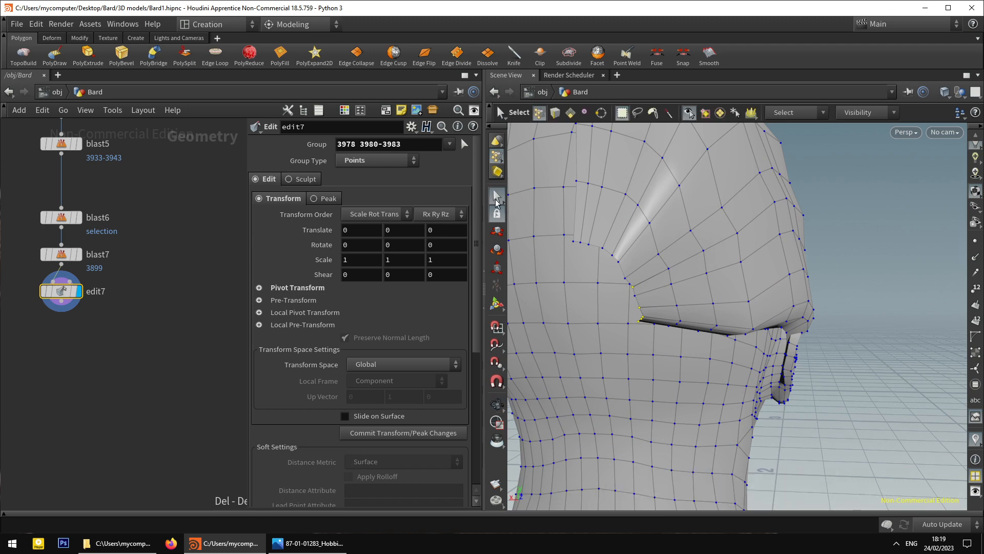
# Straighten the rear border's lower corner points: rotate about 23° around Z, scale to about 0.38 in Z, and shift them in X and Z.
pyautogui.keyDown('alt'); pyautogui.moveTo(695, 292); pyautogui.dragTo(605, 309); pyautogui.keyUp('alt')
pyautogui.press('t')
pyautogui.press('e')
pyautogui.press('t')
pyautogui.press('r')
pyautogui.press('t')
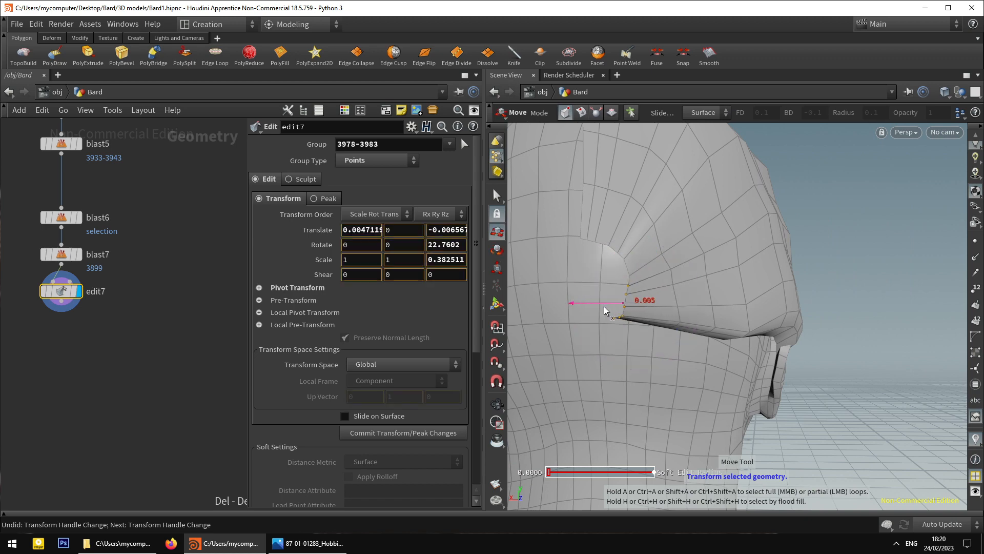
# Select the two middle points above the hair's lower rear corner and shift them about -0.001 in X.
pyautogui.click(499, 199)
pyautogui.moveTo(607, 272)
pyautogui.keyDown('alt'); pyautogui.mouseDown()
pyautogui.moveTo(633, 228)
pyautogui.moveTo(577, 259)
pyautogui.moveTo(600, 277)
pyautogui.mouseUp(); pyautogui.keyUp('alt')
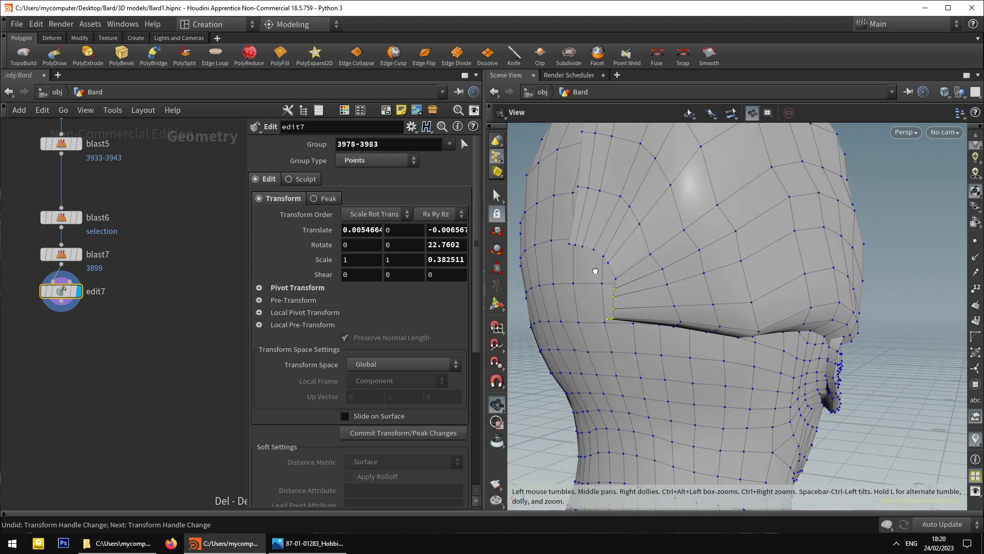
pyautogui.click(614, 303)
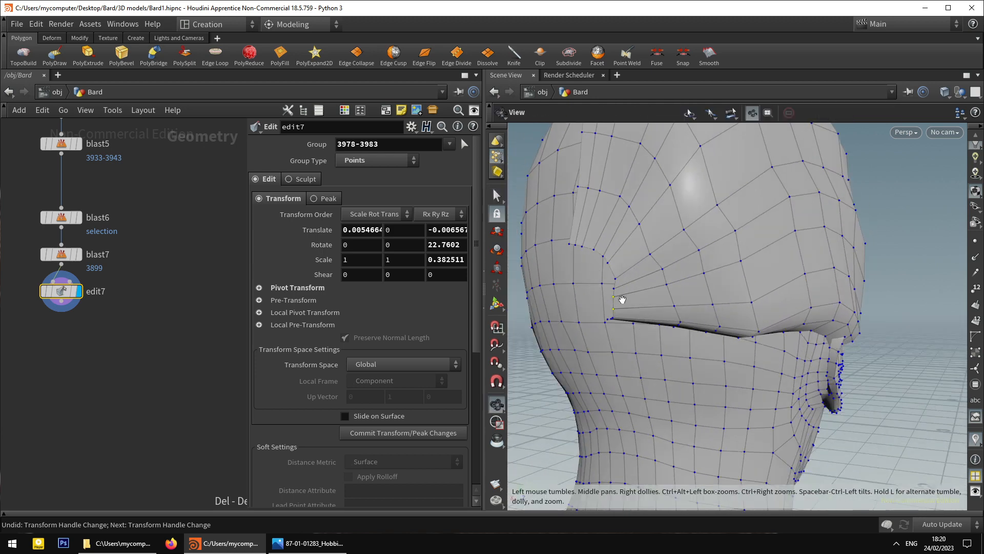
pyautogui.press('t')
pyautogui.moveTo(598, 307); pyautogui.dragTo(602, 308)
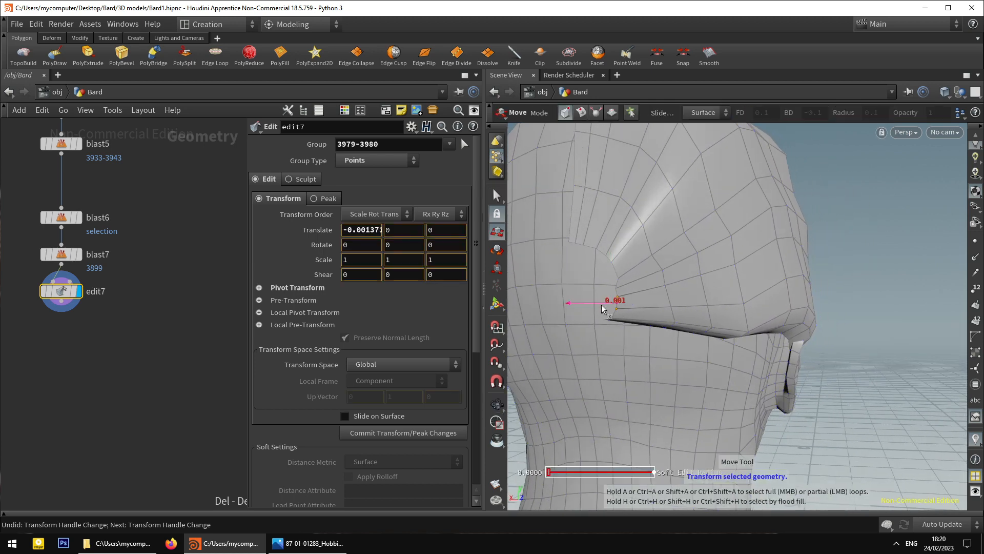
pyautogui.press('s')
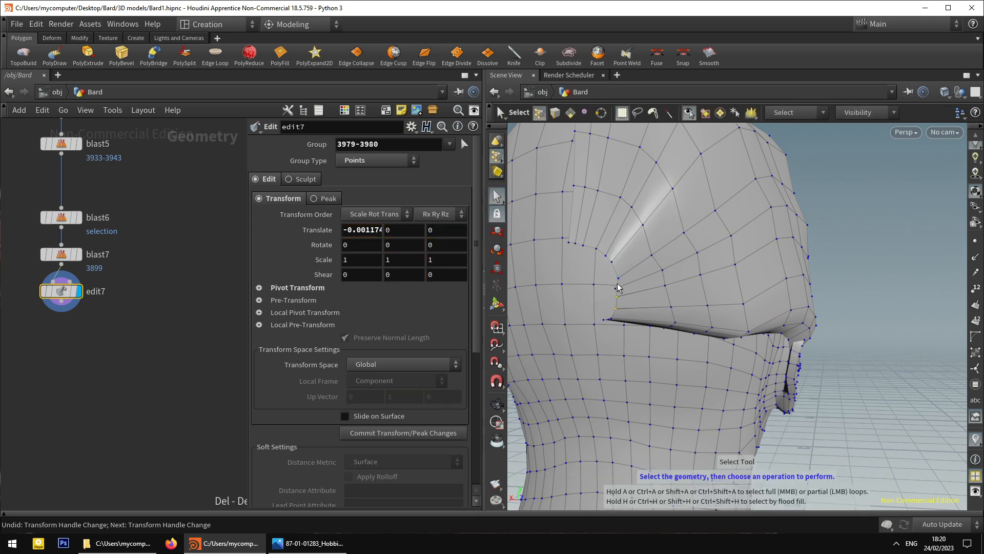
# Shift the single border point just above those two about -0.0015 in X to smooth the hair's rear edge.
pyautogui.click(616, 293)
pyautogui.press('t')
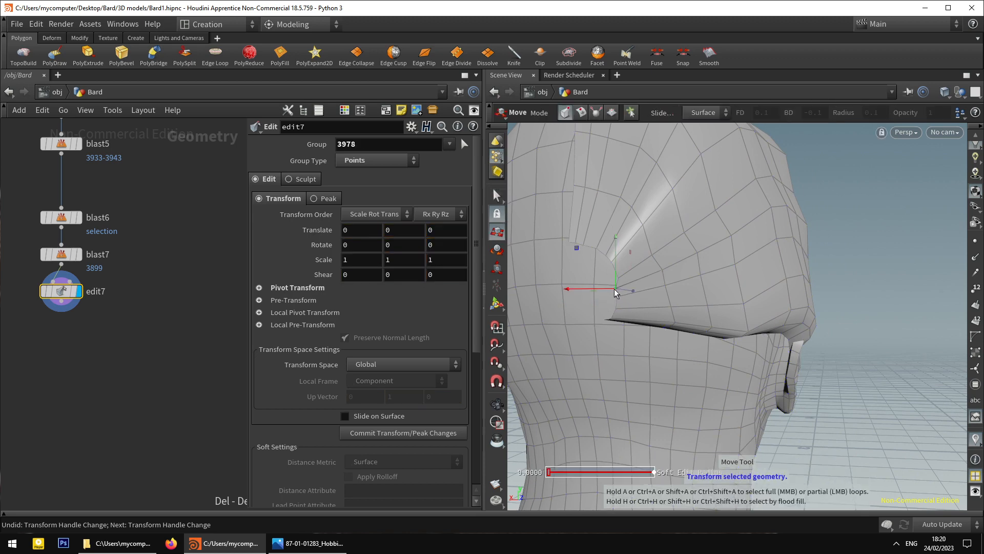
pyautogui.moveTo(615, 291); pyautogui.dragTo(612, 289)
pyautogui.moveTo(613, 288)
pyautogui.keyDown('alt'); pyautogui.mouseDown()
pyautogui.moveTo(620, 266)
pyautogui.moveTo(638, 270)
pyautogui.moveTo(614, 294)
pyautogui.mouseUp(); pyautogui.keyUp('alt')
pyautogui.click(493, 197)
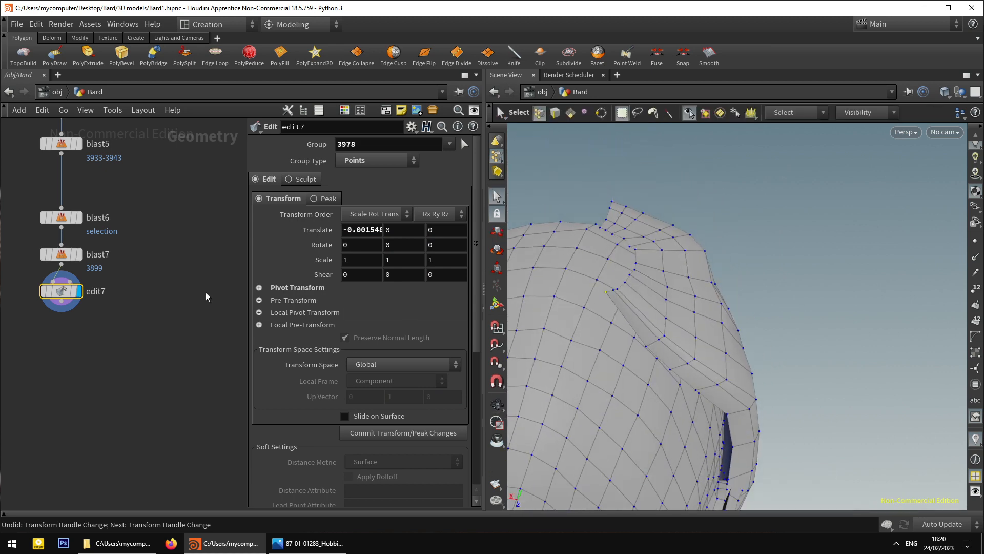
# Add another Edit node below edit7 and make it the displayed node.
pyautogui.moveTo(69, 292); pyautogui.dragTo(102, 328, button='middle')
pyautogui.moveTo(90, 335)
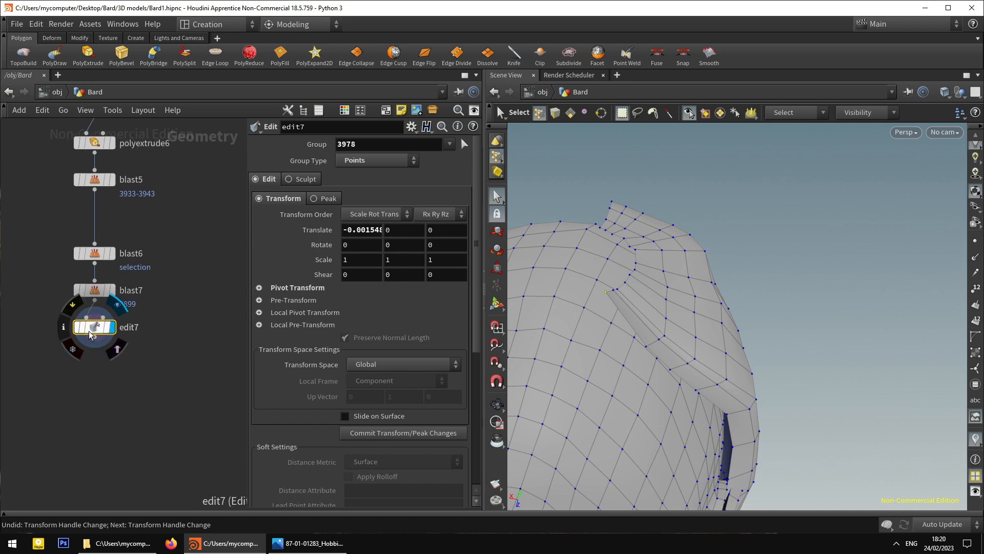
pyautogui.press('Tab')
pyautogui.write('edit')
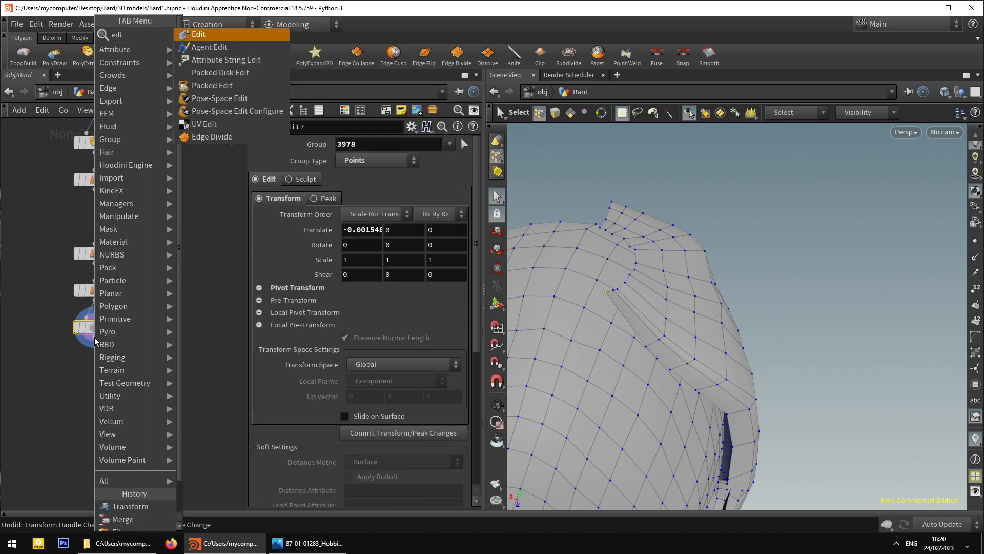
pyautogui.press('Return')
pyautogui.click(93, 367)
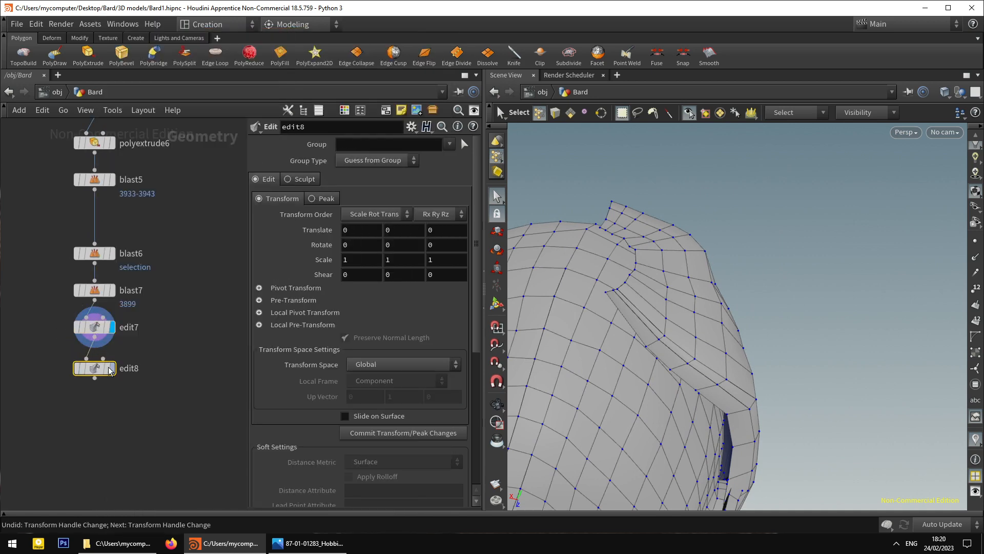
pyautogui.click(114, 371)
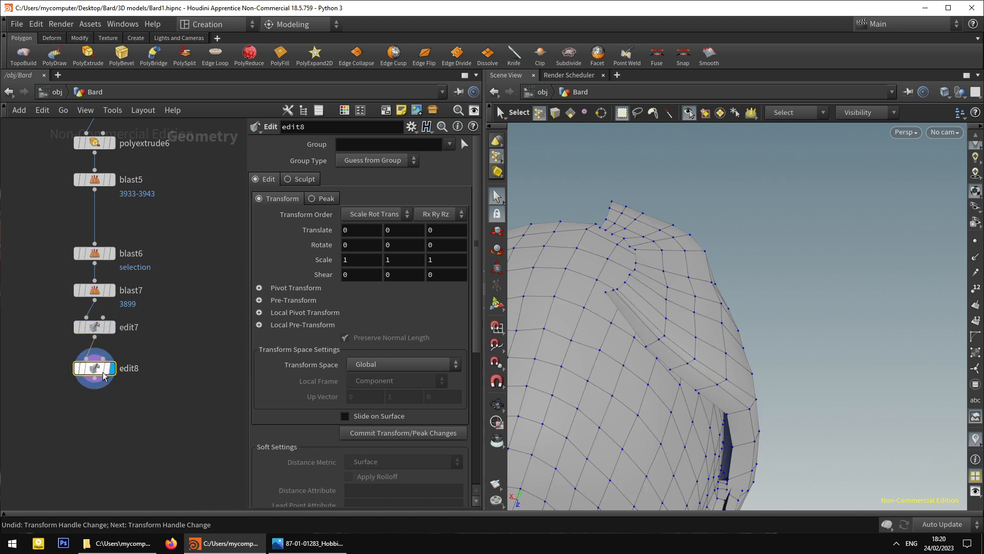
# Select the hair shell's lower rear corner point for moving and set the soft radius to 0.05.
pyautogui.click(629, 305)
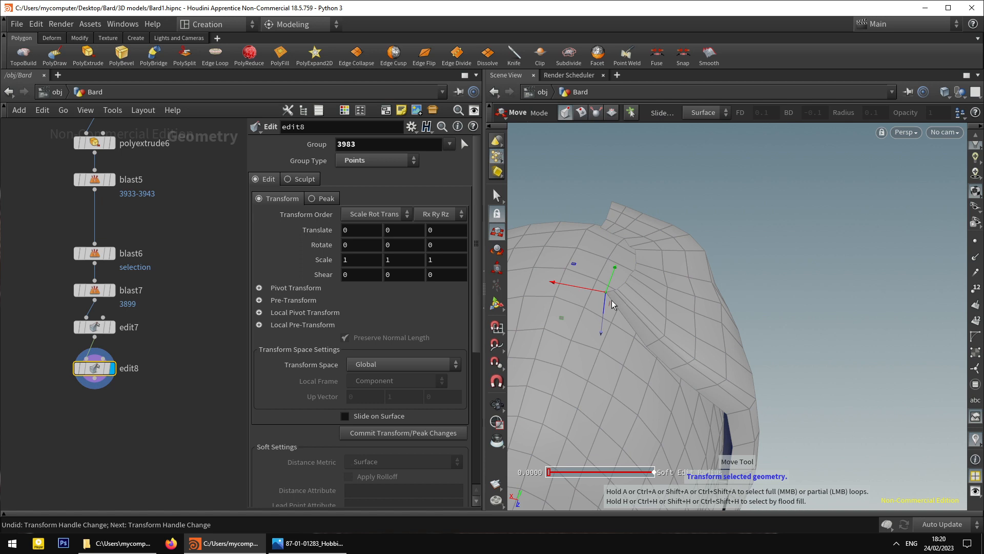
pyautogui.scroll(-3, 367, 410)
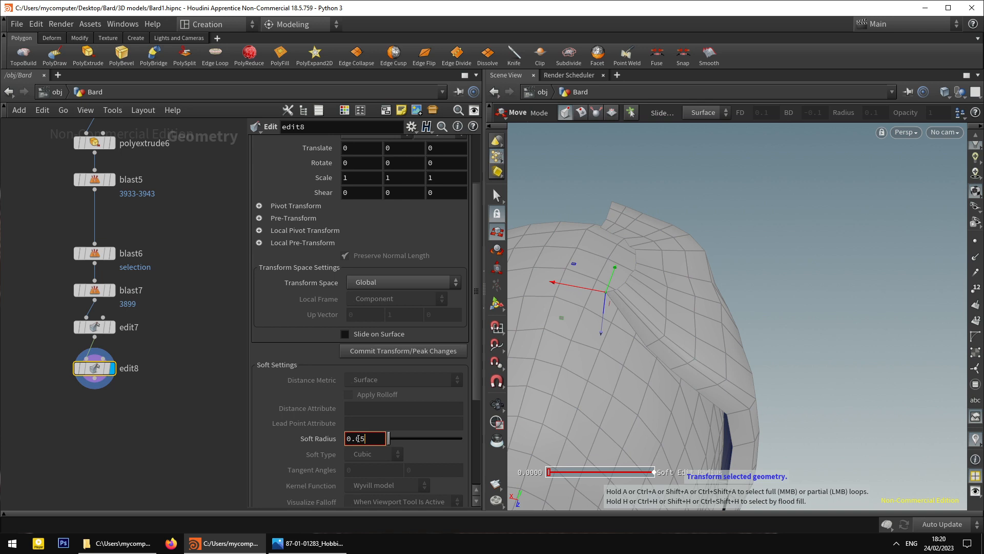
pyautogui.press('Return')
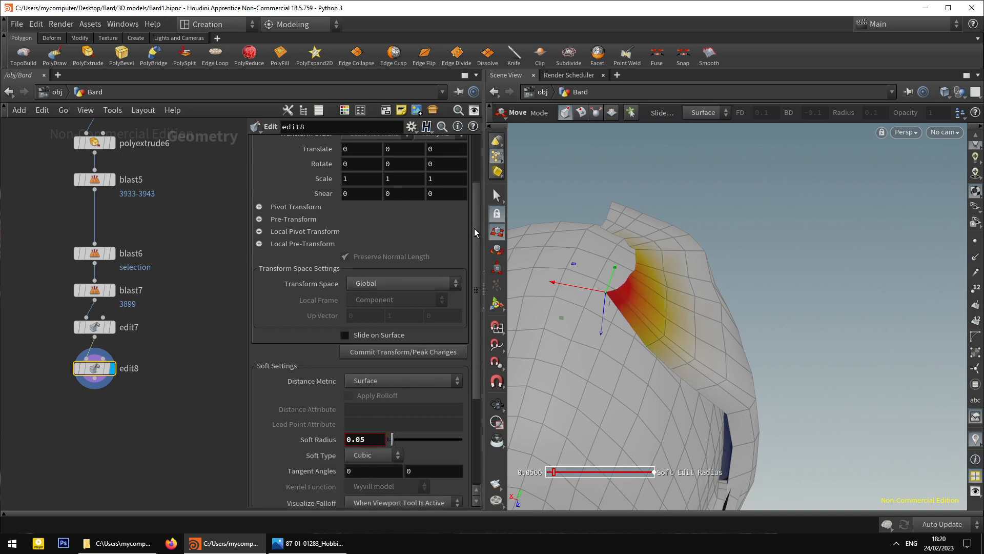
pyautogui.moveTo(475, 228); pyautogui.dragTo(475, 287)
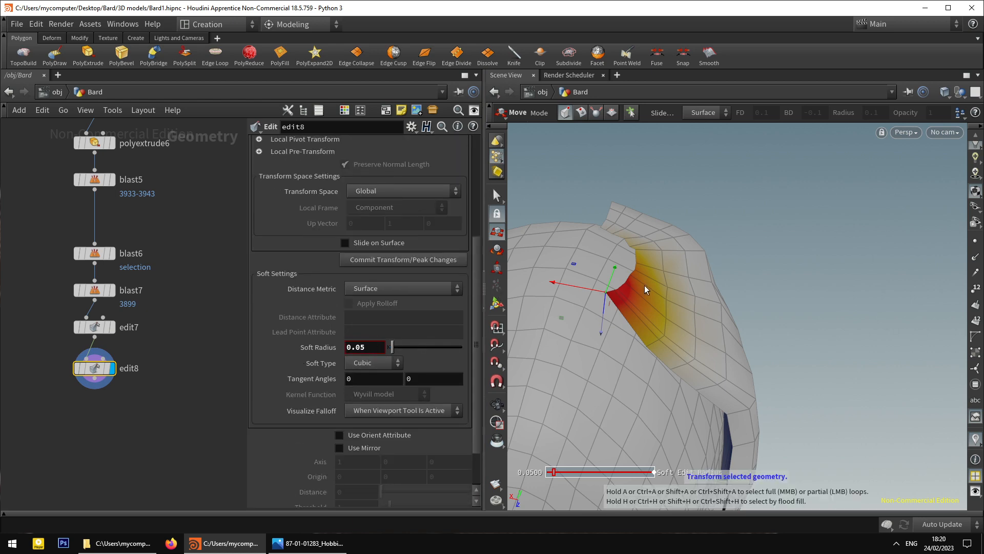
# Pull the hair's lower rear corner about 0.006 along X with the soft falloff.
pyautogui.keyDown('alt'); pyautogui.moveTo(681, 290); pyautogui.dragTo(614, 275); pyautogui.keyUp('alt')
pyautogui.keyDown('alt'); pyautogui.moveTo(585, 336); pyautogui.dragTo(660, 401); pyautogui.keyUp('alt')
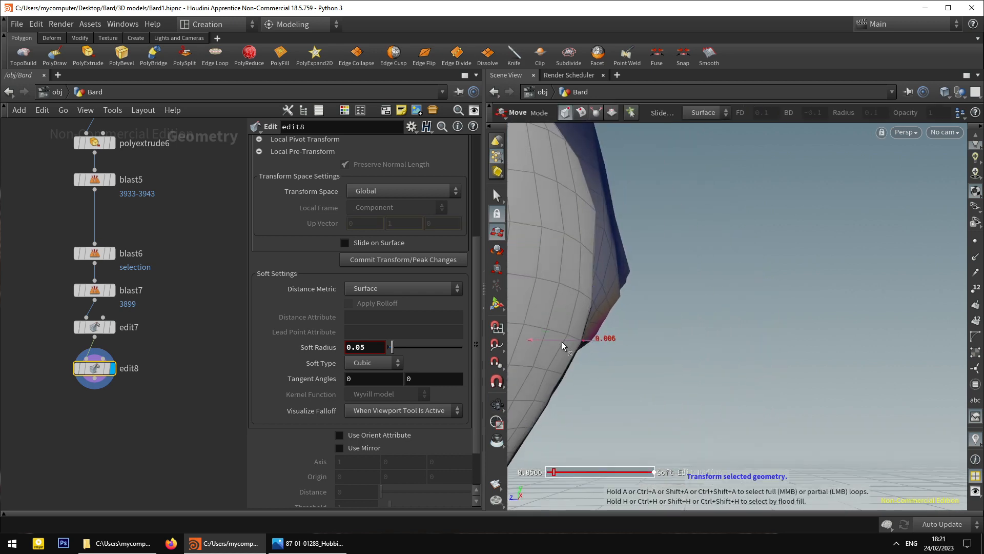
pyautogui.moveTo(562, 341)
pyautogui.keyDown('alt'); pyautogui.mouseDown()
pyautogui.moveTo(471, 331)
pyautogui.moveTo(542, 341)
pyautogui.mouseUp(); pyautogui.keyUp('alt')
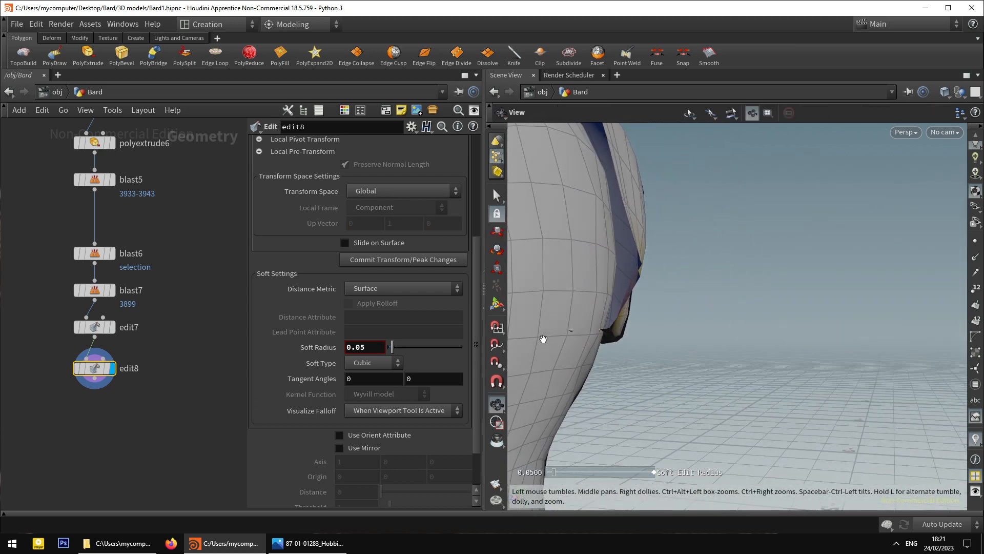
# Select the points along the hair's lower rear border and adjust them against the head with the soft falloff.
pyautogui.press('s')
pyautogui.keyDown('alt'); pyautogui.moveTo(604, 288); pyautogui.dragTo(654, 308); pyautogui.keyUp('alt')
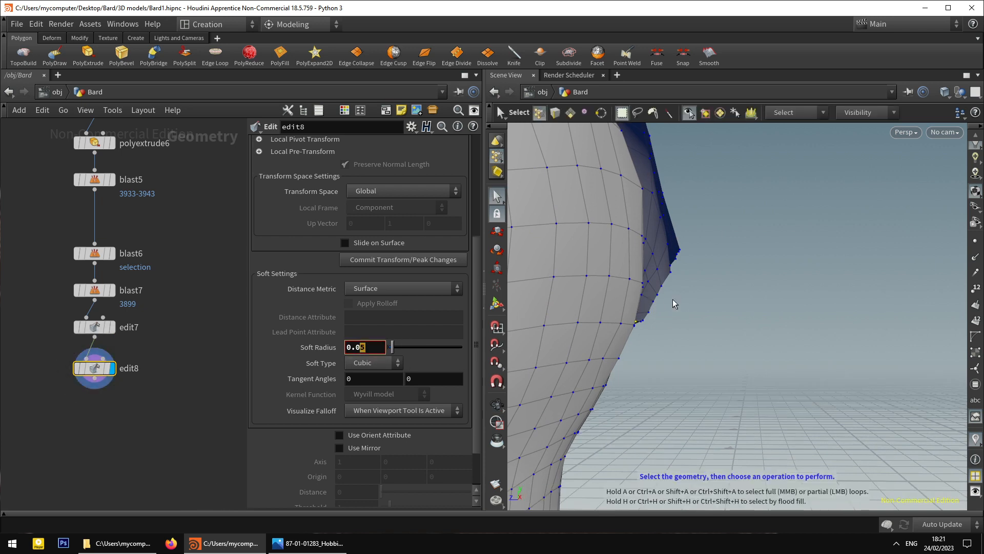
pyautogui.press('t')
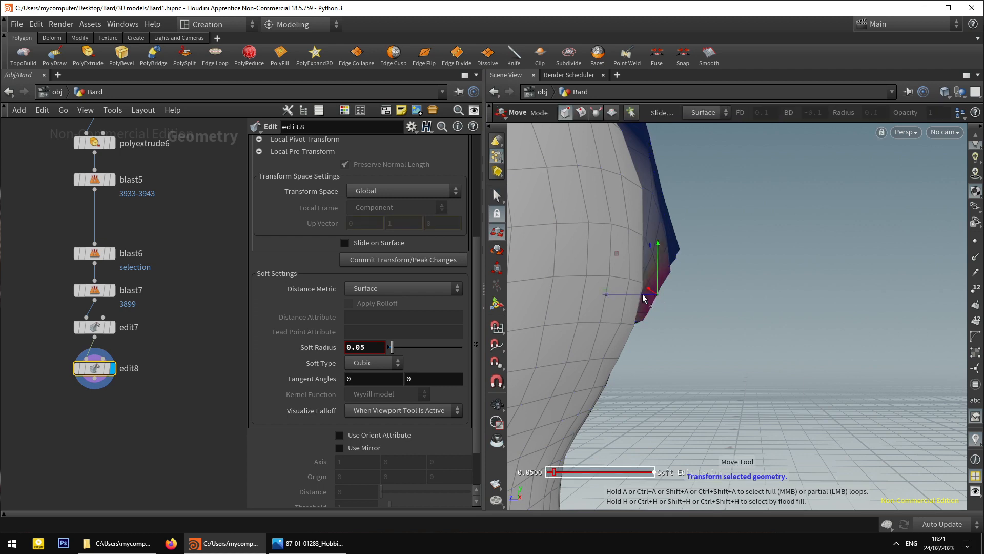
pyautogui.keyDown('alt'); pyautogui.moveTo(641, 322); pyautogui.dragTo(502, 310); pyautogui.keyUp('alt')
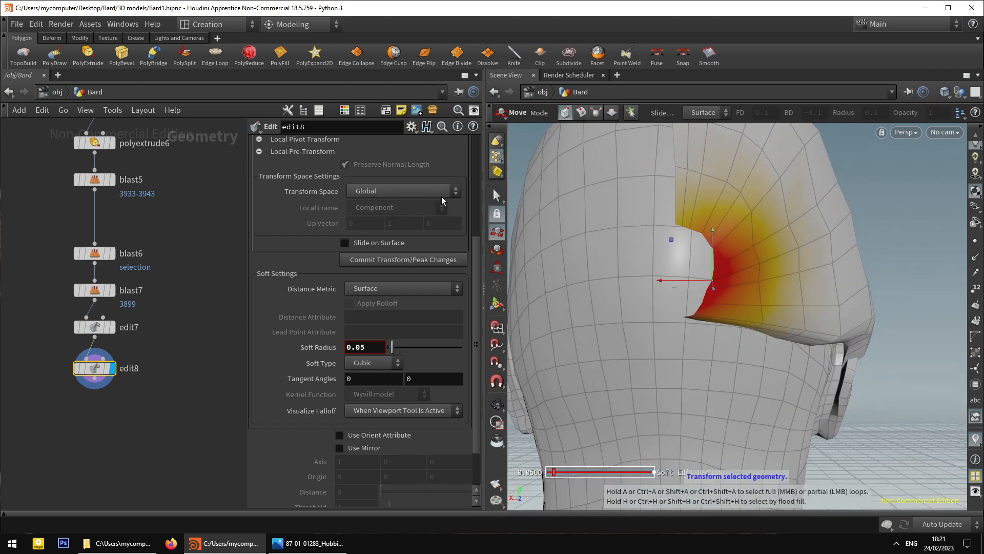
pyautogui.click(495, 196)
pyautogui.keyDown('alt'); pyautogui.moveTo(687, 308); pyautogui.dragTo(799, 329); pyautogui.keyUp('alt')
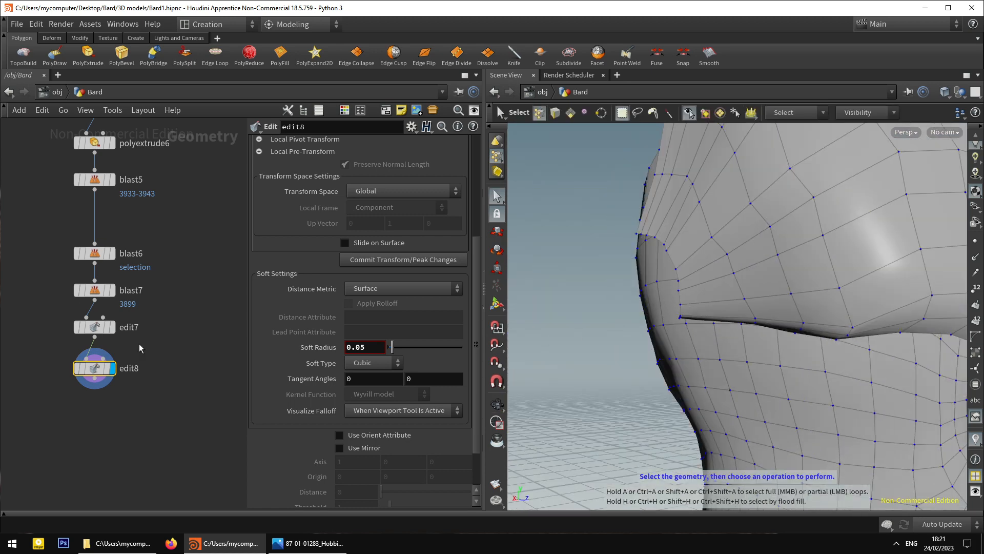
# Compare the hair's rear corner in edit7 with its shape in edit8.
pyautogui.click(90, 330)
pyautogui.click(113, 330)
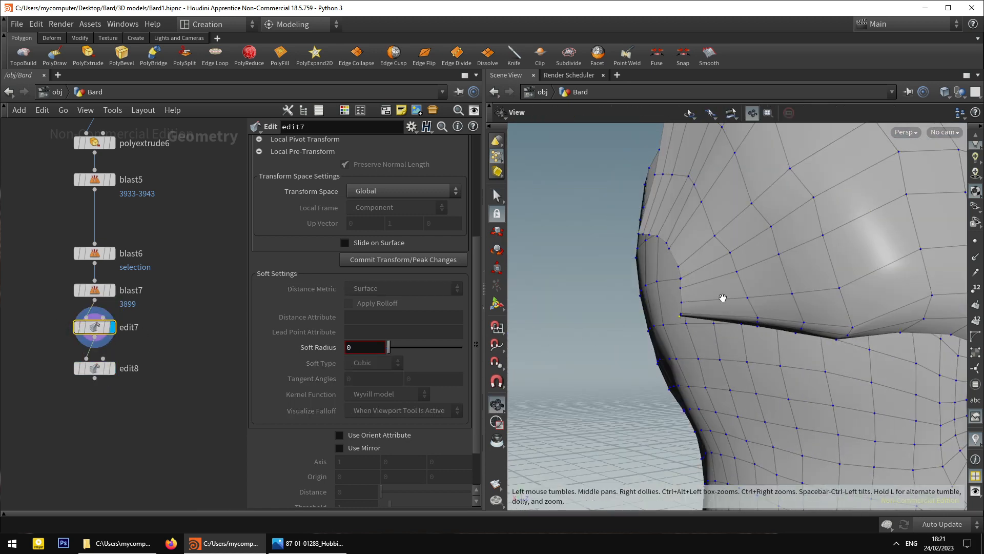
pyautogui.keyDown('alt'); pyautogui.moveTo(723, 299); pyautogui.dragTo(795, 295); pyautogui.keyUp('alt')
pyautogui.click(113, 368)
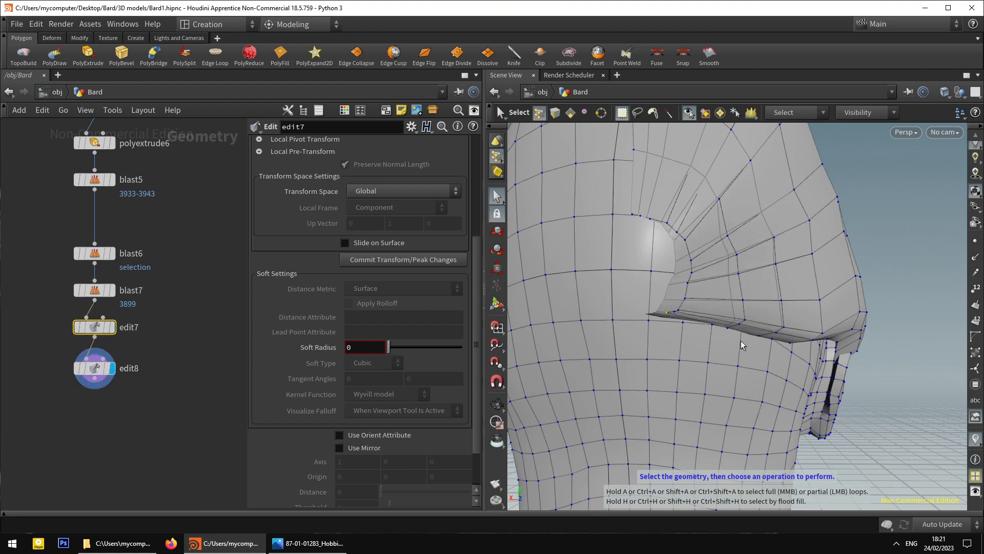
pyautogui.keyDown('alt'); pyautogui.moveTo(743, 343); pyautogui.dragTo(774, 300); pyautogui.keyUp('alt')
pyautogui.press('t')
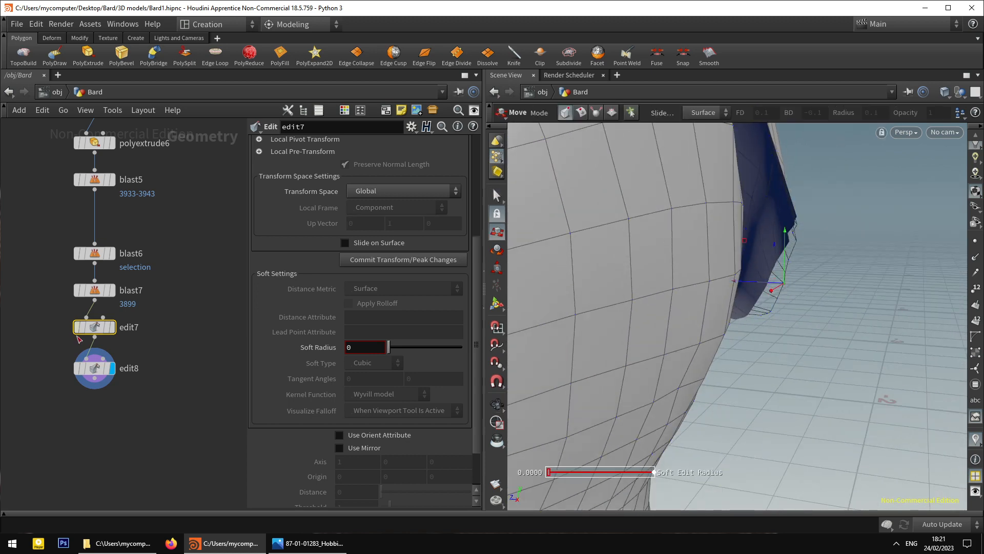
# In edit8, select the hair's rear corner points, set the soft radius to 0.02, and move them toward the head along Z.
pyautogui.click(95, 368)
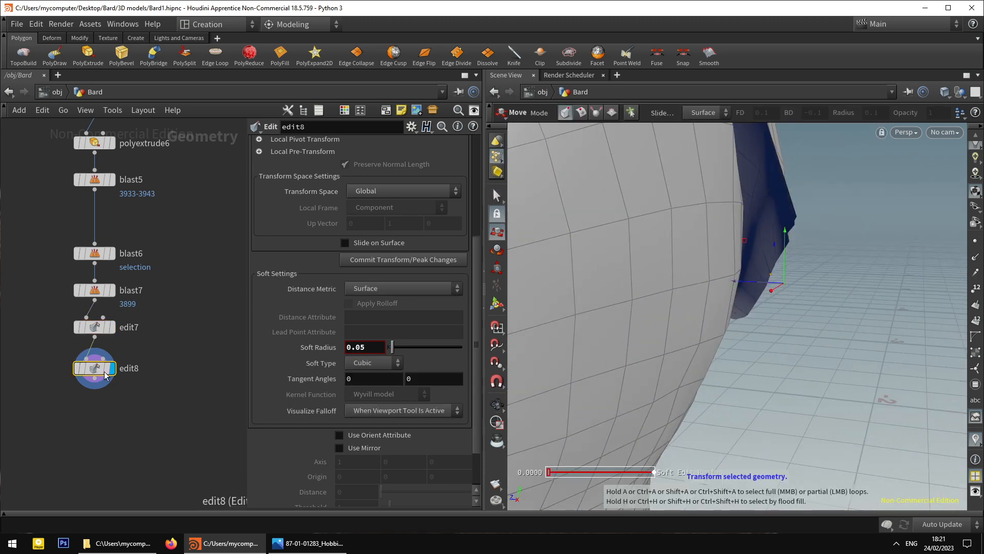
pyautogui.keyDown('alt'); pyautogui.moveTo(741, 311); pyautogui.dragTo(536, 290); pyautogui.keyUp('alt')
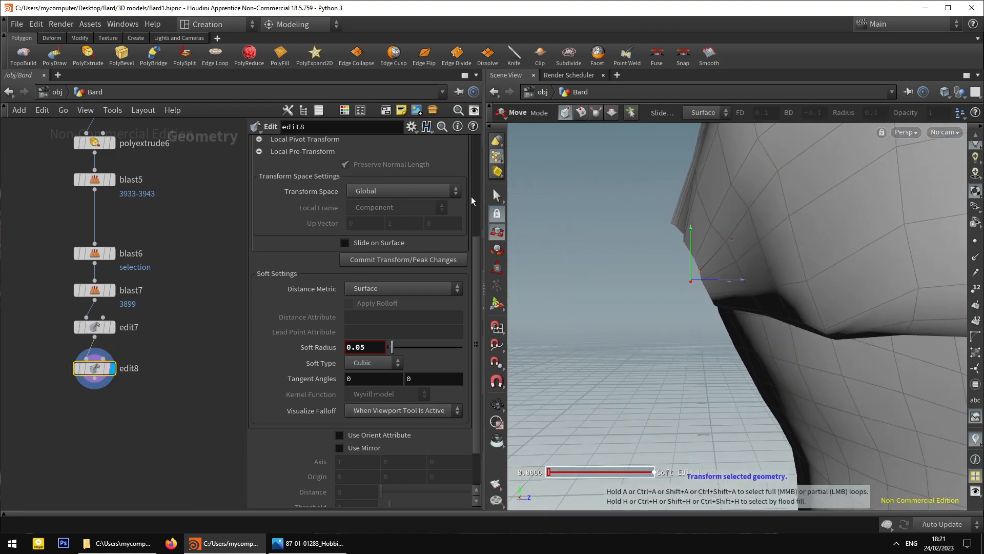
pyautogui.keyDown('alt'); pyautogui.moveTo(662, 253); pyautogui.dragTo(654, 206); pyautogui.keyUp('alt')
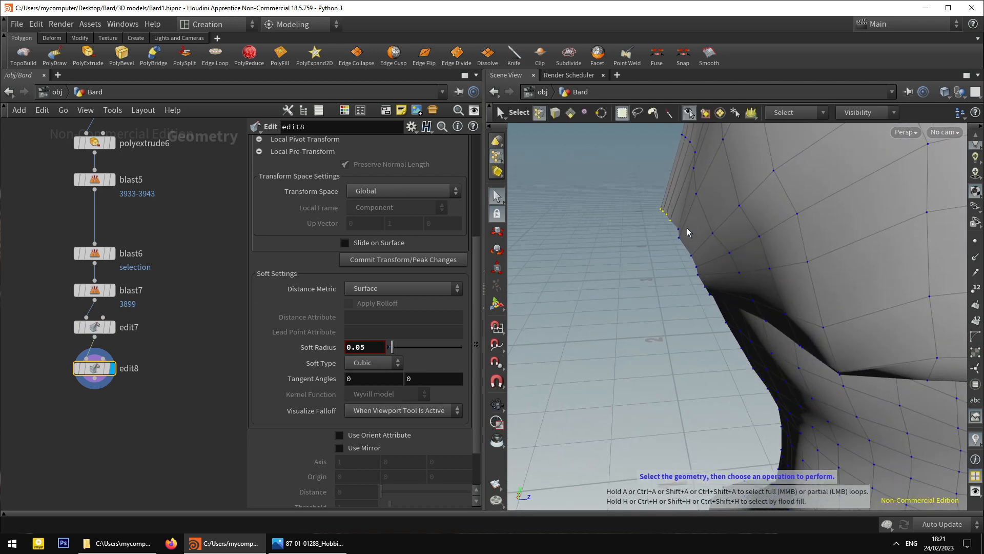
pyautogui.press('r')
pyautogui.press('s')
pyautogui.press('t')
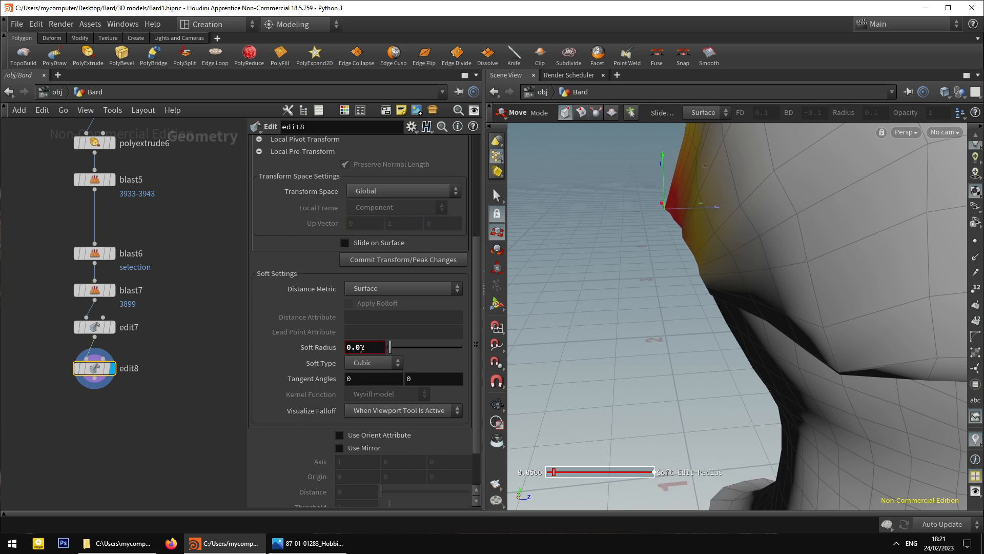
pyautogui.press('Return')
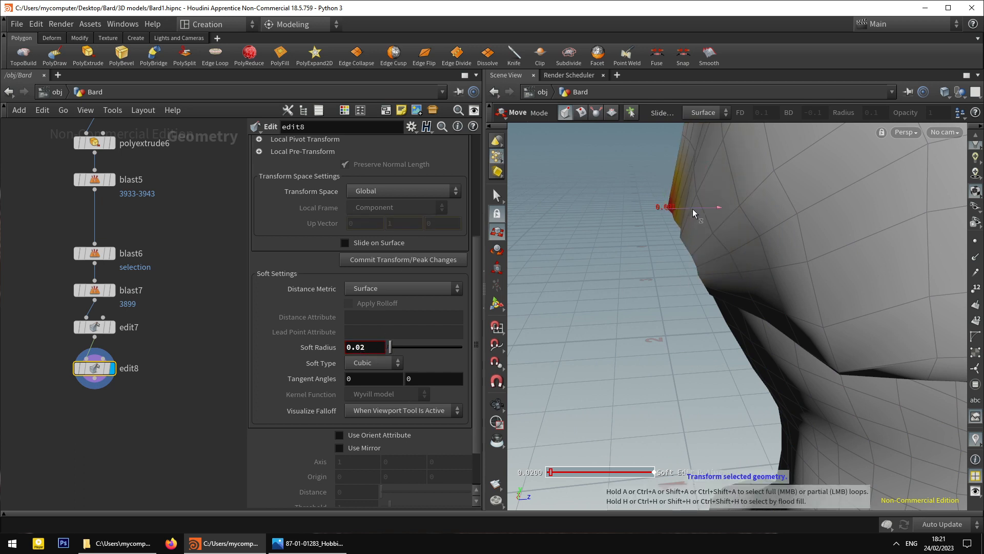
pyautogui.keyDown('alt'); pyautogui.moveTo(693, 208); pyautogui.dragTo(519, 214); pyautogui.keyUp('alt')
# Reposition individual points around the hair's rear notch with the soft falloff so its border follows the head.
pyautogui.press('s')
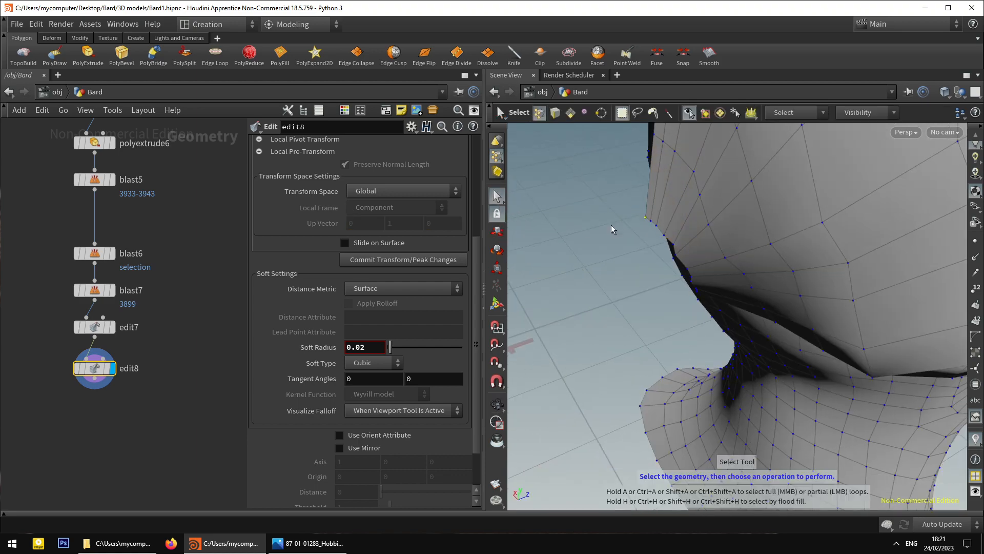
pyautogui.keyDown('alt'); pyautogui.moveTo(683, 249); pyautogui.dragTo(567, 240); pyautogui.keyUp('alt')
pyautogui.click(667, 245)
pyautogui.press('t')
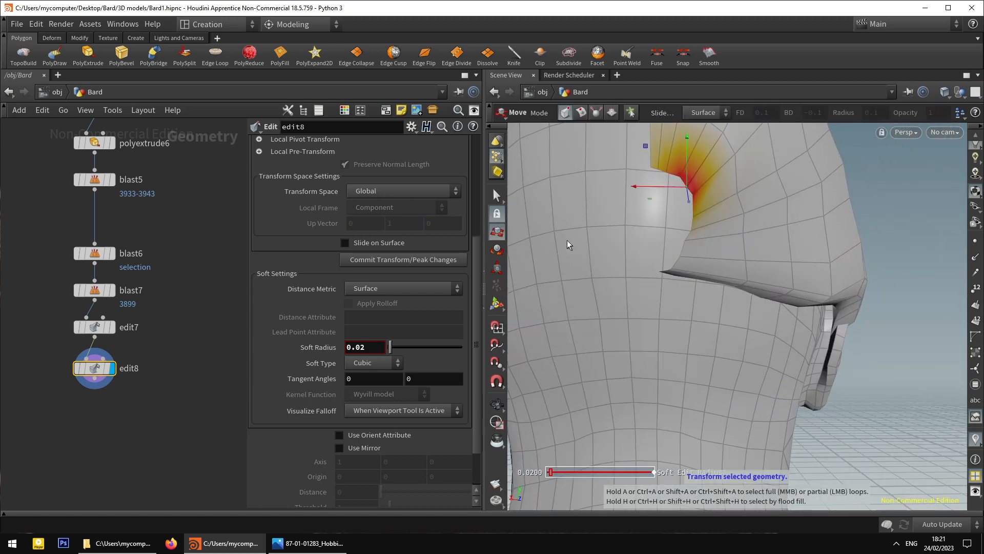
pyautogui.click(497, 195)
pyautogui.click(679, 264)
pyautogui.press('t')
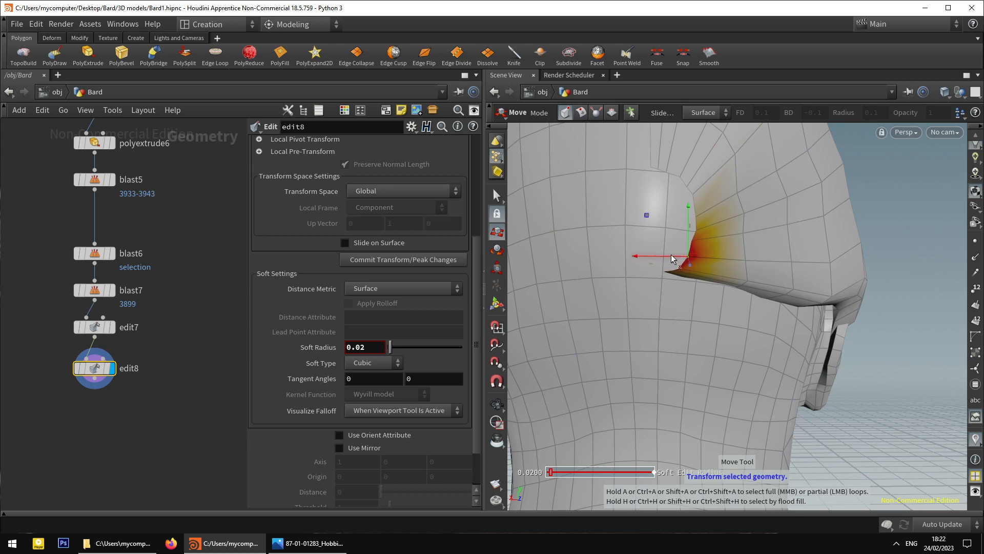
pyautogui.press('s')
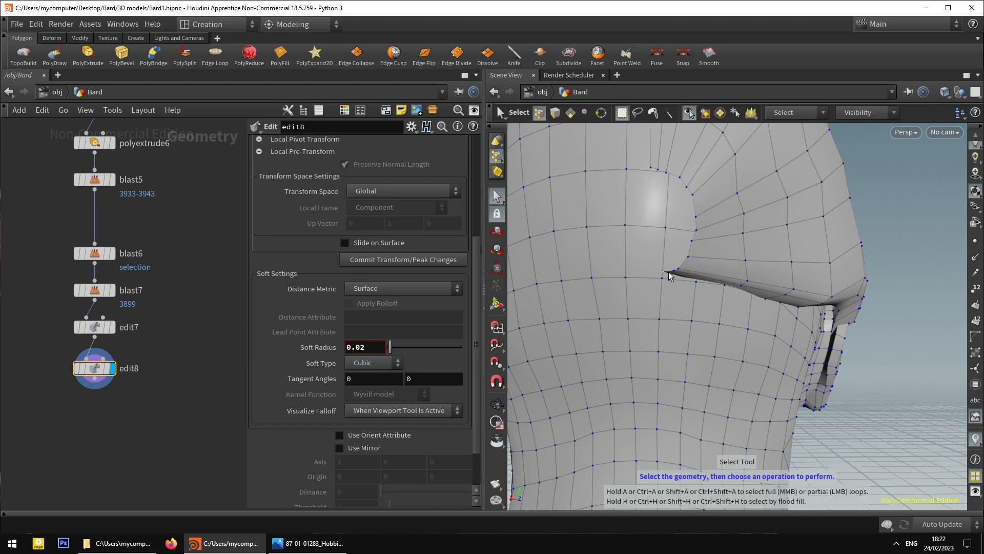
pyautogui.press('t')
pyautogui.press('Escape')
pyautogui.moveTo(658, 278); pyautogui.dragTo(651, 341)
# Move the hair's rear seam points above the notch along X onto the head's centre line.
pyautogui.press('s')
pyautogui.rightClick(496, 195)
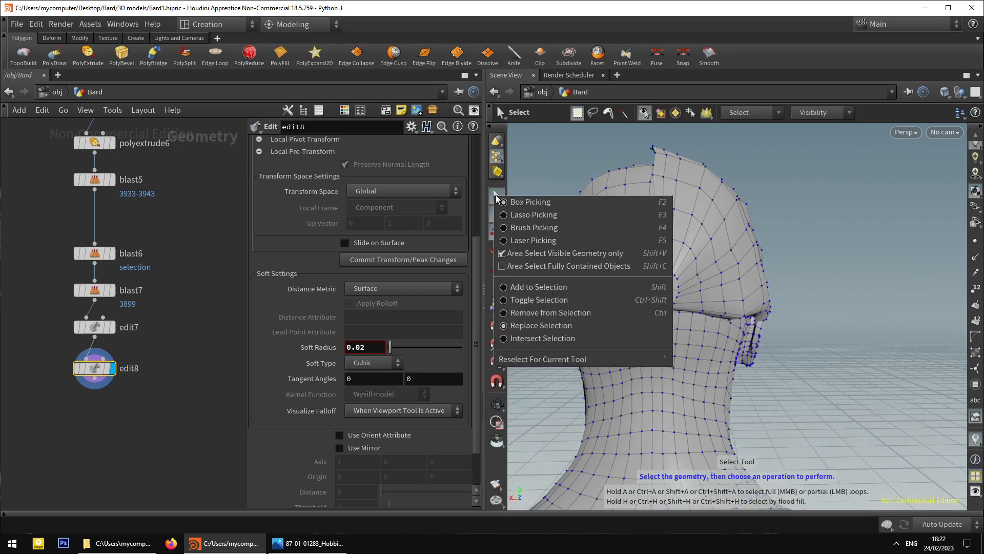
pyautogui.click(660, 182)
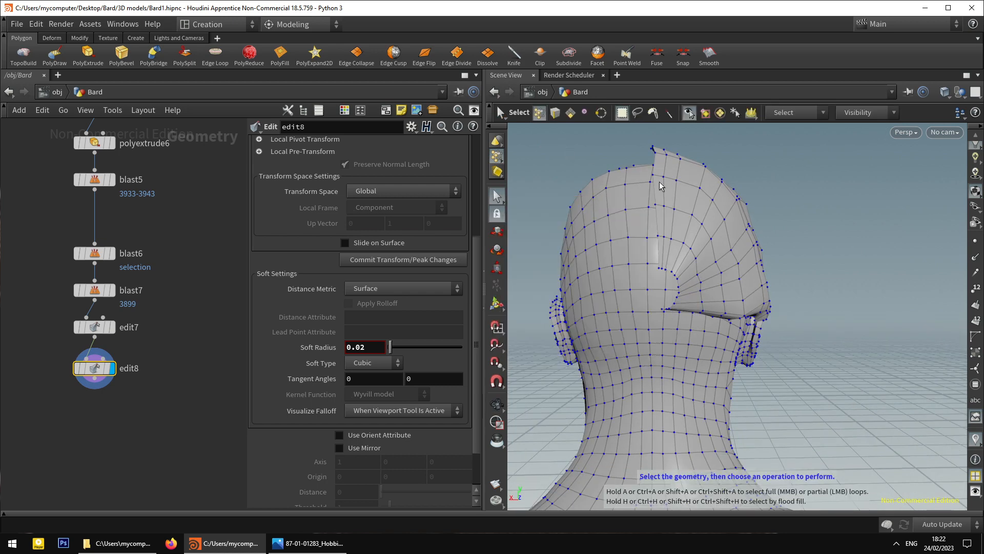
pyautogui.click(661, 208)
pyautogui.press('t')
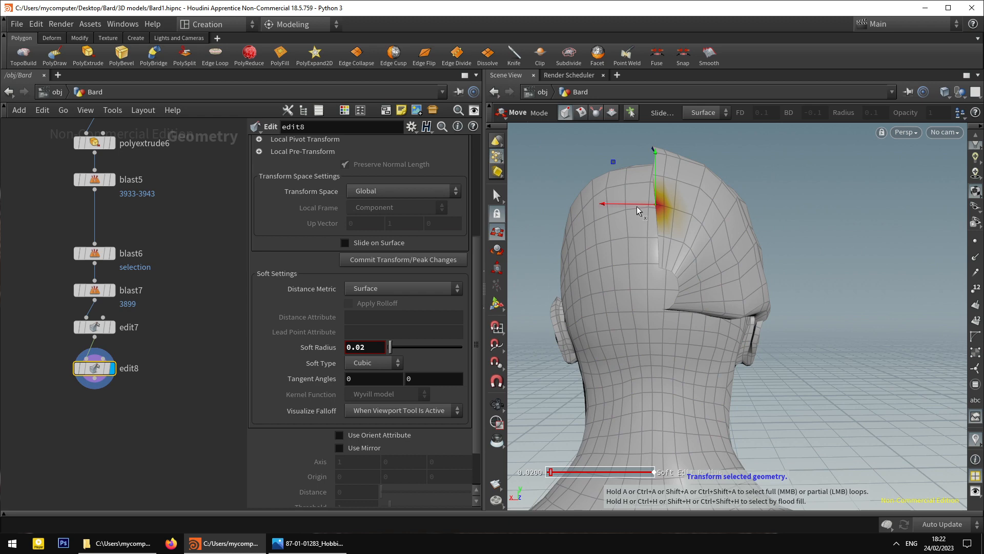
pyautogui.click(496, 196)
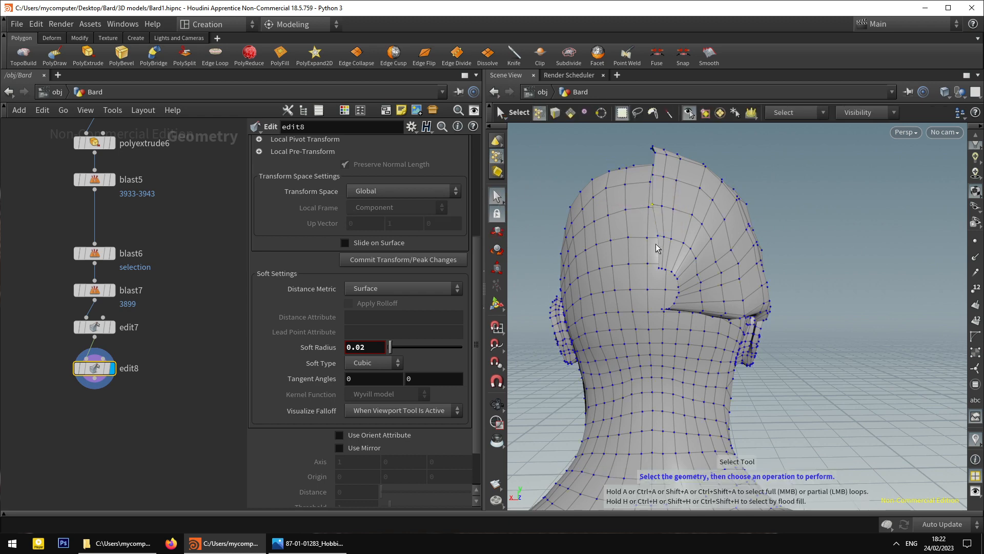
pyautogui.click(658, 238)
pyautogui.press('t')
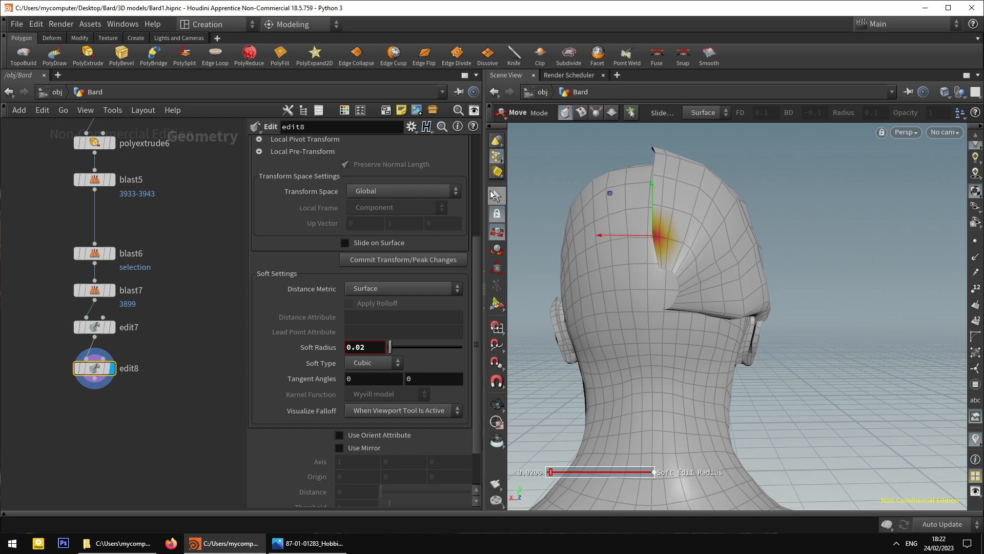
pyautogui.press('s')
pyautogui.click(660, 268)
pyautogui.press('t')
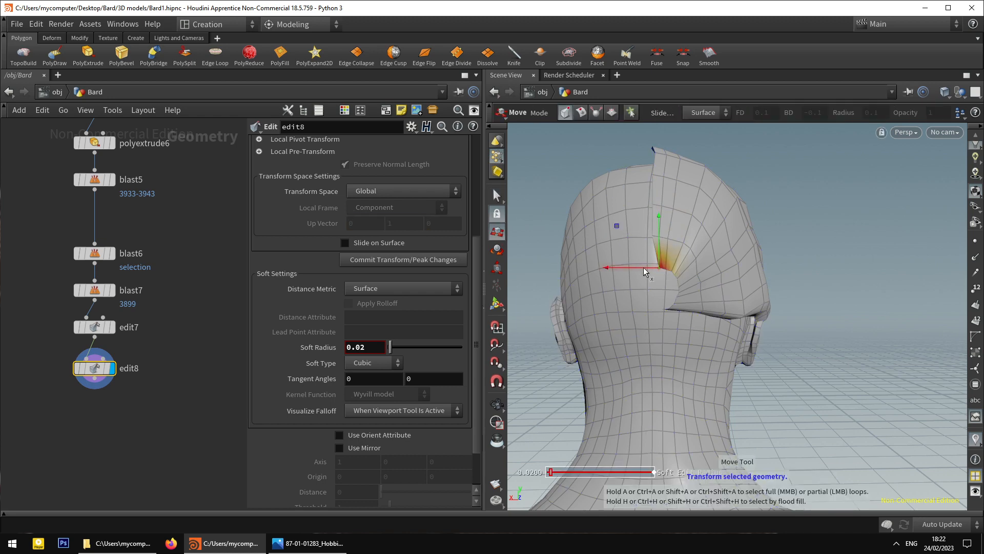
pyautogui.press('Escape')
# Move the lowest rear seam point at the notch toward the head along Z with the soft falloff.
pyautogui.scroll(3, 658, 313)
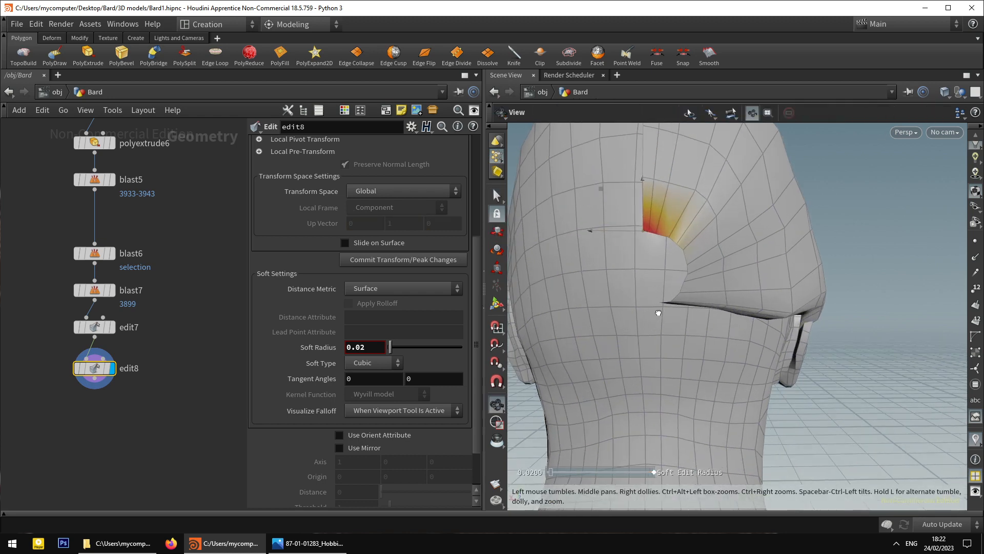
pyautogui.moveTo(658, 313); pyautogui.dragTo(576, 285)
pyautogui.press('t')
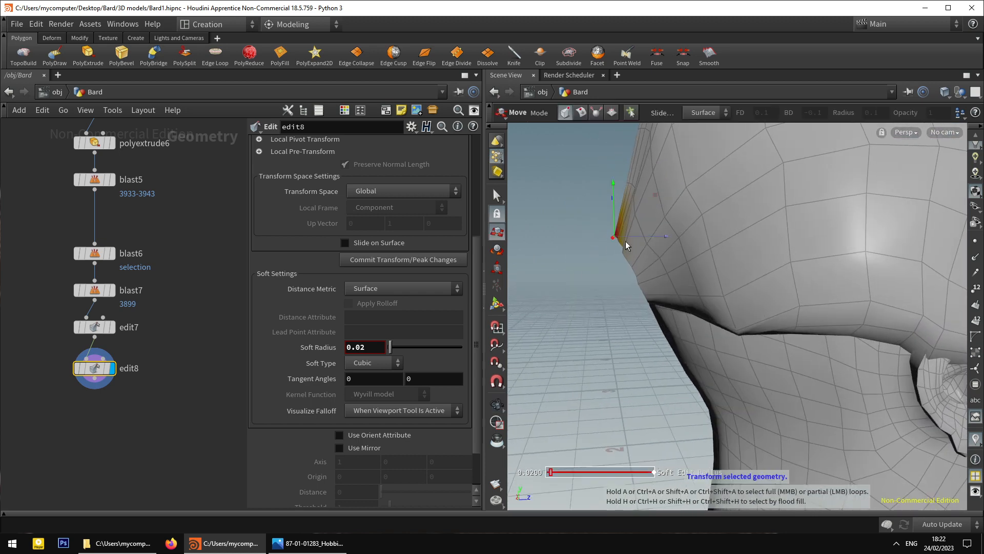
pyautogui.moveTo(635, 241); pyautogui.dragTo(639, 237)
pyautogui.click(498, 198)
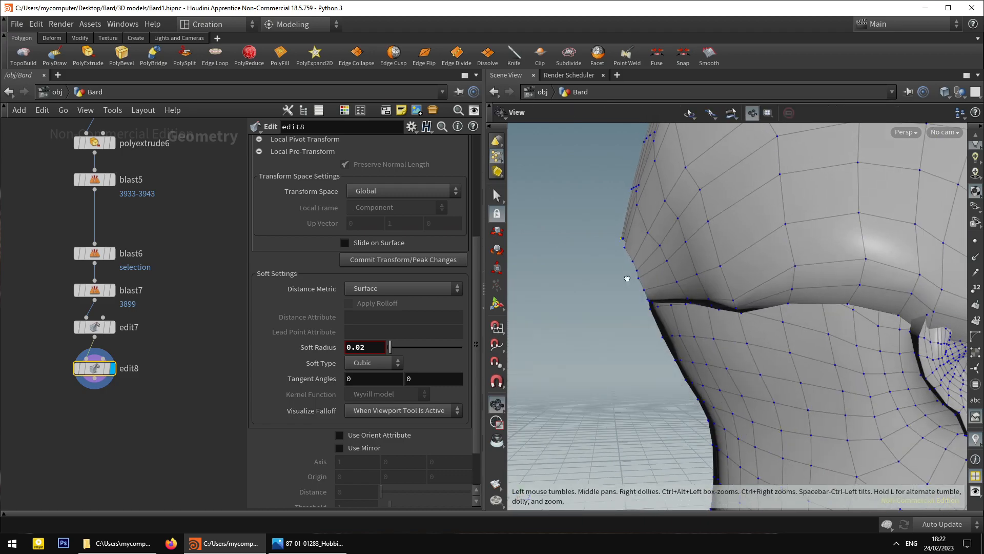
# Compare the hair's rear notch with the gathered ponytail in the statue reference image.
pyautogui.click(314, 545)
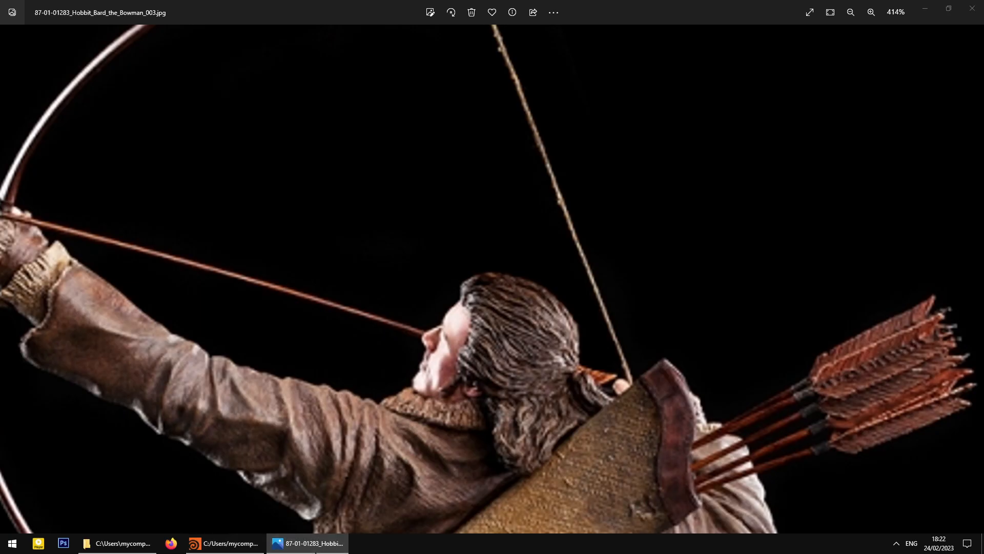
pyautogui.click(314, 544)
pyautogui.press('Escape')
pyautogui.moveTo(650, 317); pyautogui.dragTo(682, 315)
# Select the hair shell's border edge loop and deselect its edges along the rear seam and above the ear.
pyautogui.press('s')
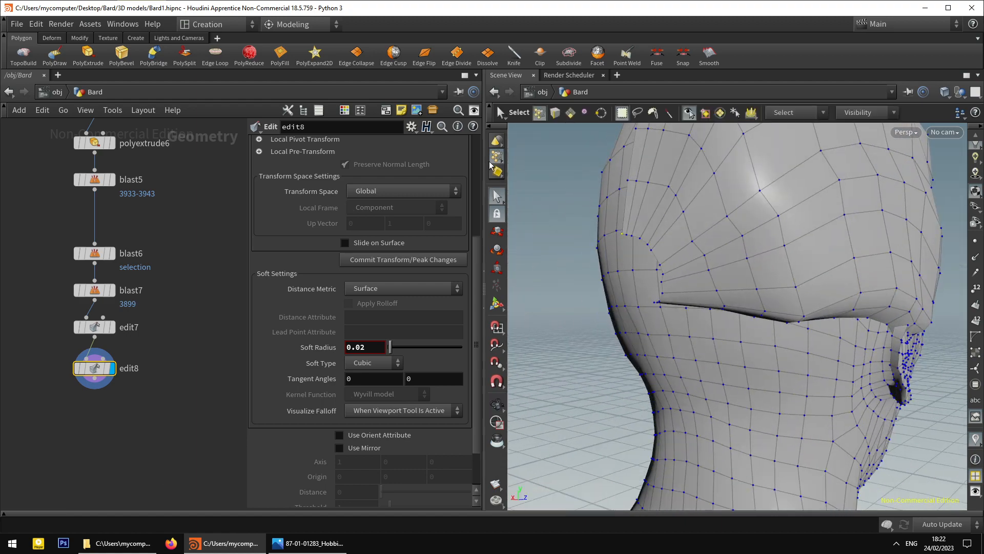
pyautogui.click(555, 112)
pyautogui.keyDown('alt'); pyautogui.moveTo(661, 269); pyautogui.dragTo(737, 252); pyautogui.keyUp('alt')
pyautogui.doubleClick(658, 254)
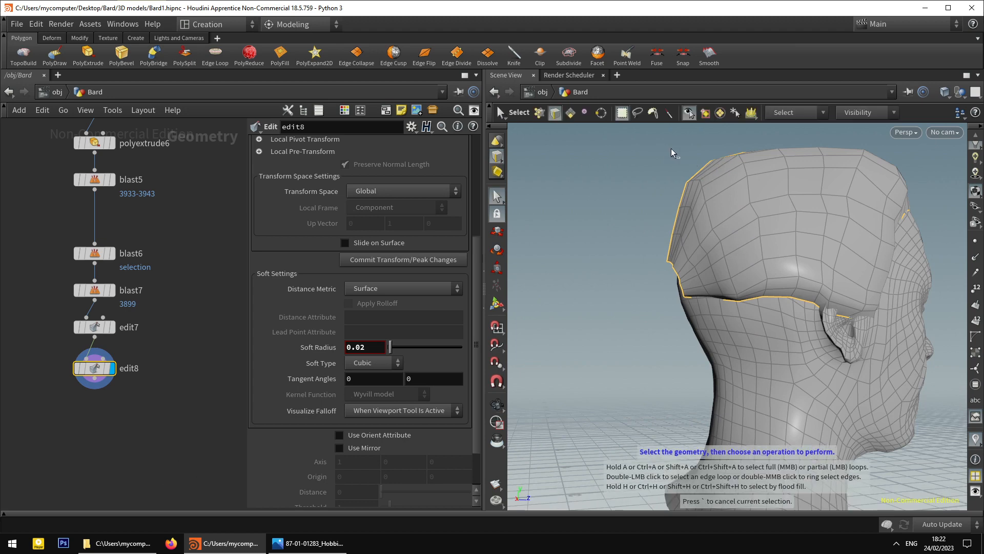
pyautogui.keyDown('ctrl'); pyautogui.moveTo(656, 139); pyautogui.dragTo(923, 241); pyautogui.keyUp('ctrl')
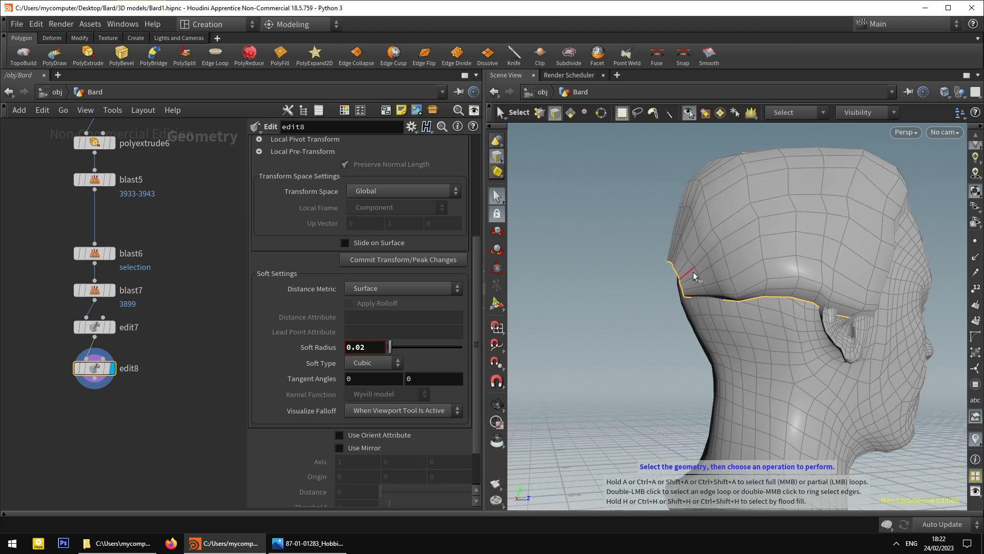
pyautogui.keyDown('ctrl'); pyautogui.moveTo(693, 272); pyautogui.dragTo(894, 365); pyautogui.keyUp('ctrl')
# In wireframe display, turn off visible-only area selection and deselect the remaining border edges except the rear notch arc.
pyautogui.press('w')
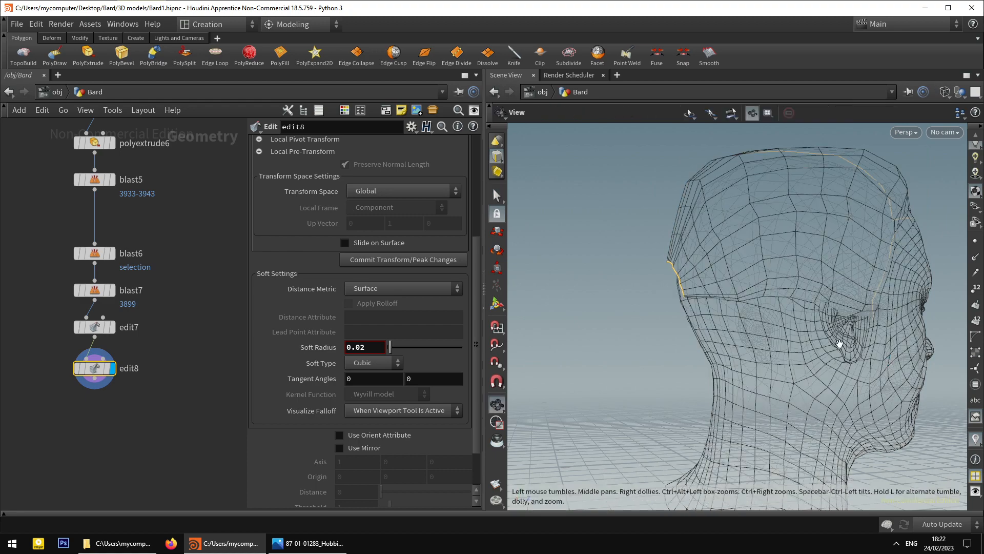
pyautogui.moveTo(839, 344); pyautogui.dragTo(725, 176)
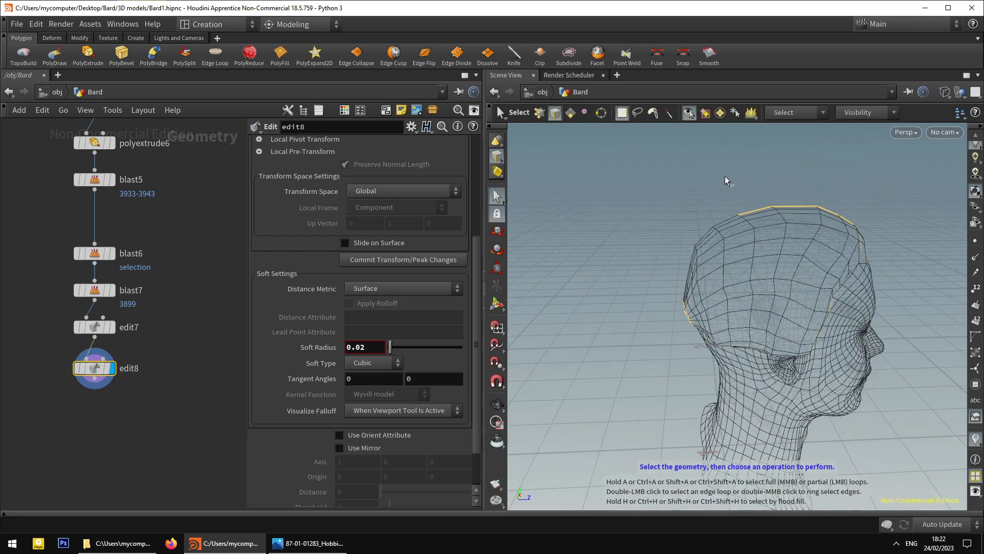
pyautogui.rightClick(497, 195)
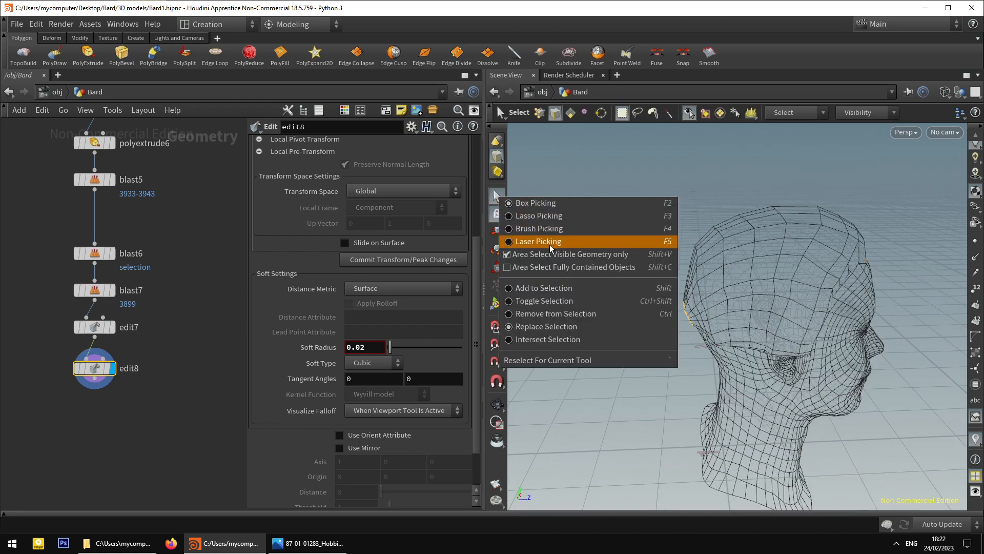
pyautogui.click(550, 245)
pyautogui.moveTo(703, 192); pyautogui.dragTo(926, 406)
pyautogui.moveTo(749, 349); pyautogui.dragTo(615, 318)
pyautogui.keyDown('ctrl'); pyautogui.moveTo(710, 210); pyautogui.dragTo(878, 378); pyautogui.keyUp('ctrl')
pyautogui.moveTo(784, 322); pyautogui.dragTo(719, 337)
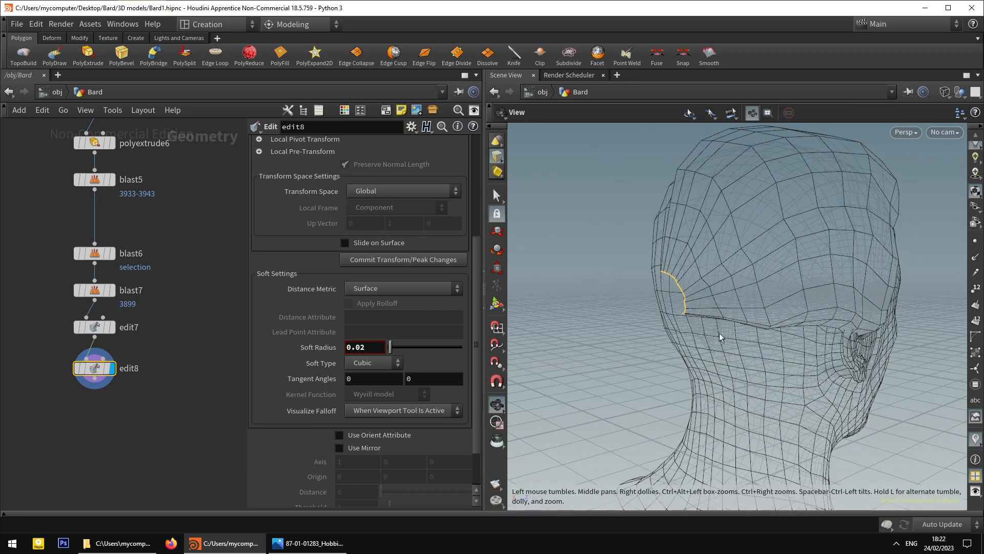
# Add a PolyExtrude to the selected rear notch edges after edit8.
pyautogui.press('s')
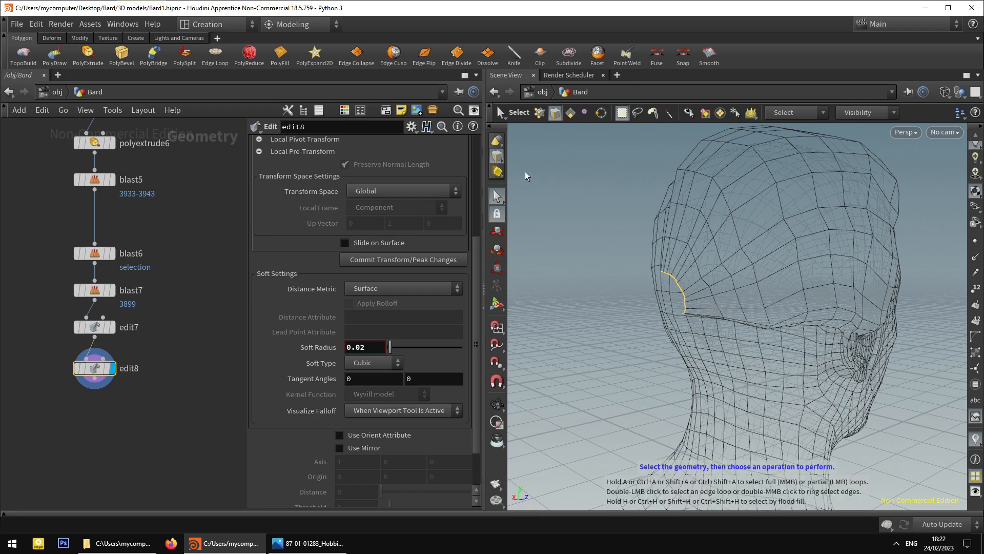
pyautogui.press('space')
pyautogui.scroll(2, 710, 333)
pyautogui.moveTo(710, 334); pyautogui.dragTo(695, 306)
pyautogui.scroll(2, 704, 307)
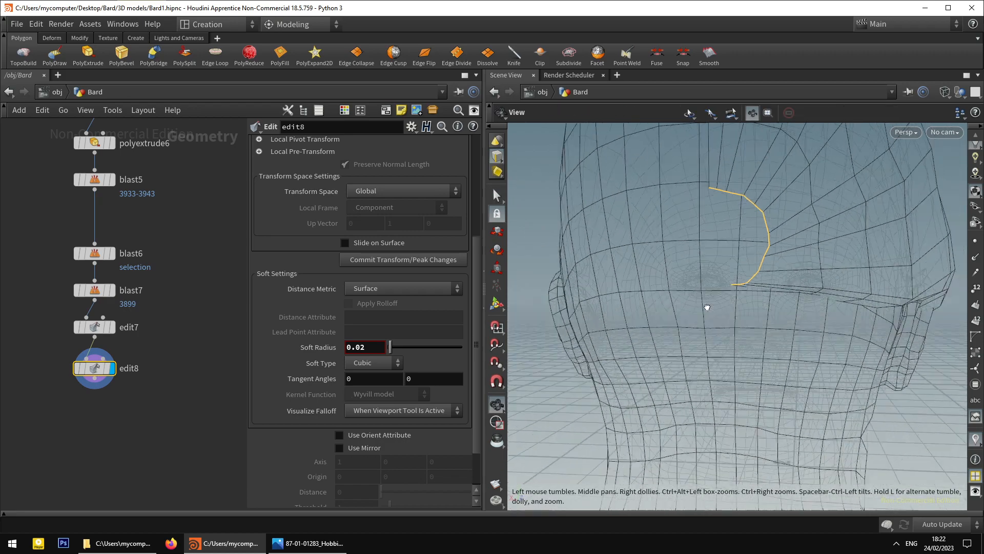
pyautogui.scroll(-6, 707, 307)
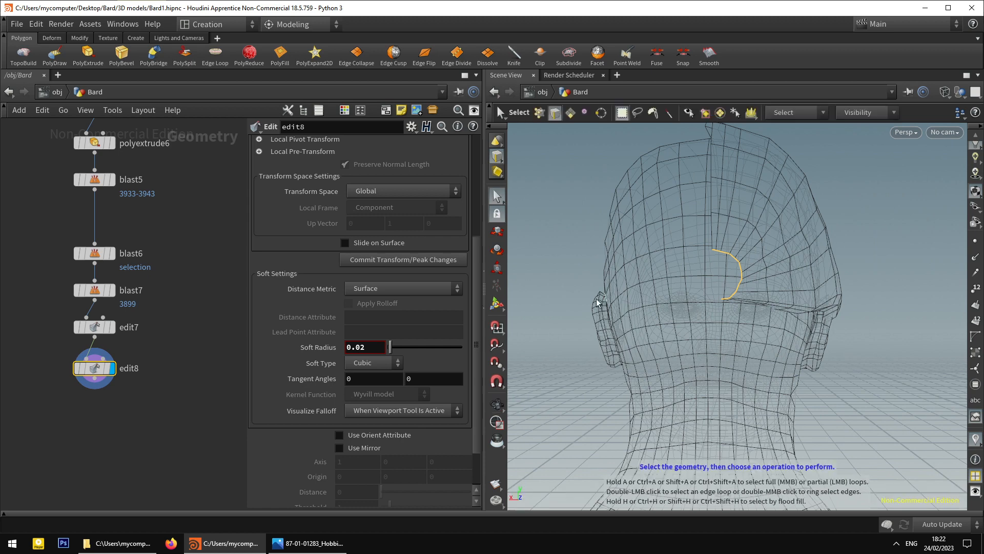
pyautogui.moveTo(84, 334)
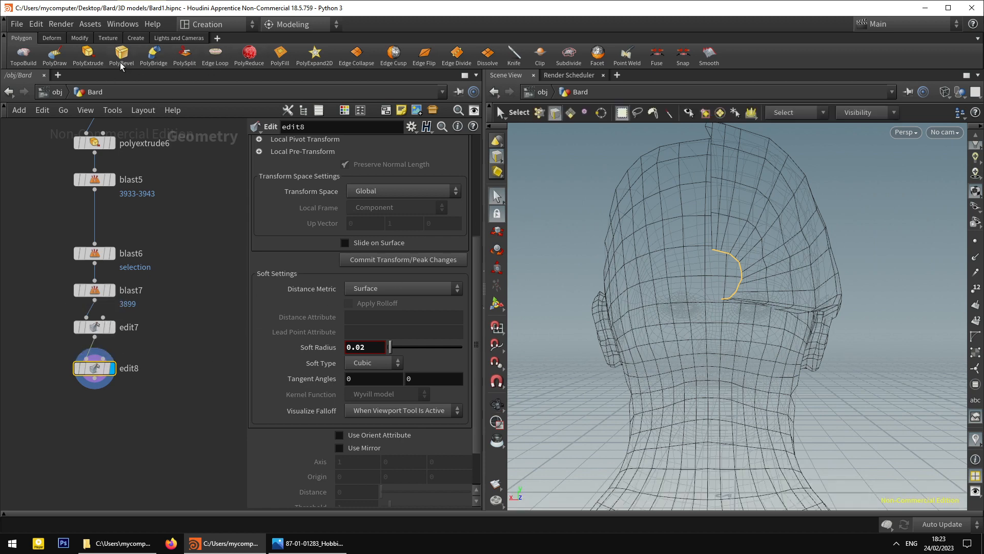
pyautogui.click(90, 59)
pyautogui.keyDown('alt'); pyautogui.moveTo(710, 262); pyautogui.dragTo(615, 274); pyautogui.keyUp('alt')
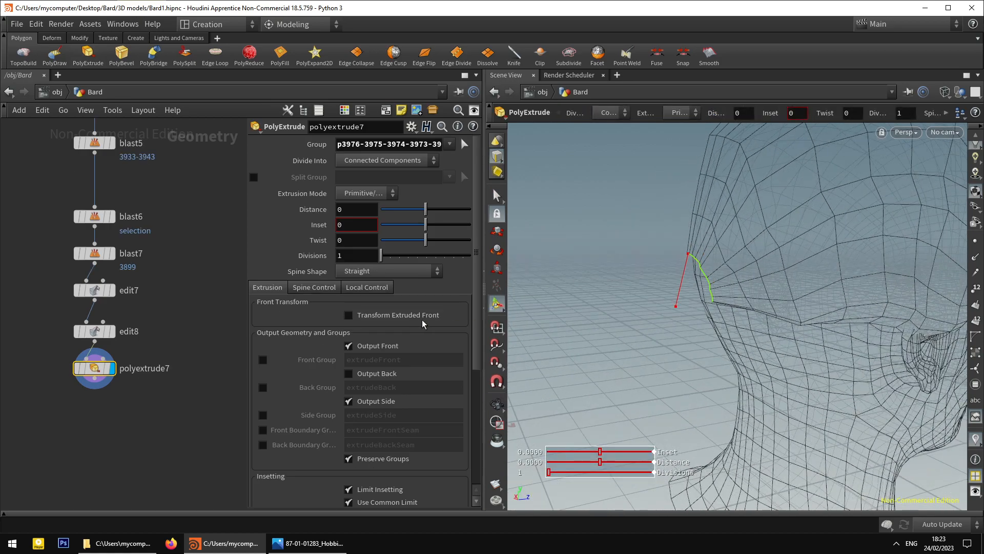
# Enable Transform Extruded Front and pull the notch edges out from the back of the head, undoing the last handle change.
pyautogui.click(401, 315)
pyautogui.press('t')
pyautogui.moveTo(725, 276); pyautogui.dragTo(658, 329)
pyautogui.hotkey('ctrl', 'z')
# Check the ponytail in the statue reference and scale down the extruded front edges along Z.
pyautogui.click(321, 549)
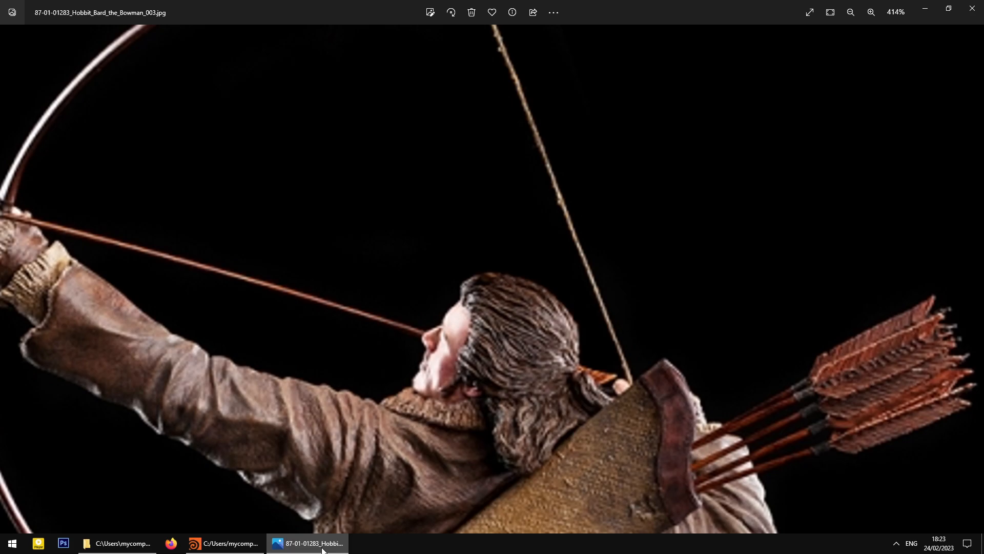
pyautogui.click(322, 549)
pyautogui.press('e')
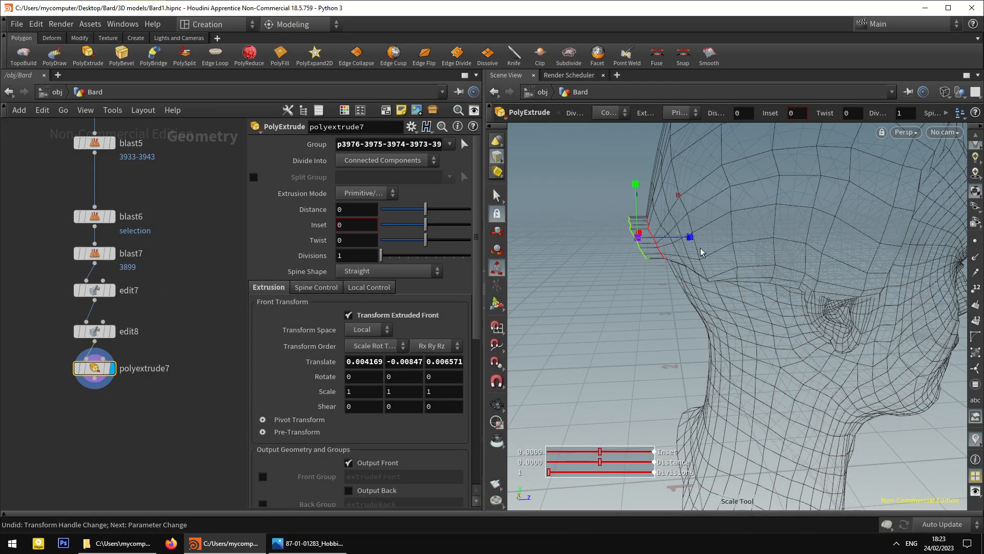
pyautogui.moveTo(691, 238); pyautogui.dragTo(669, 239)
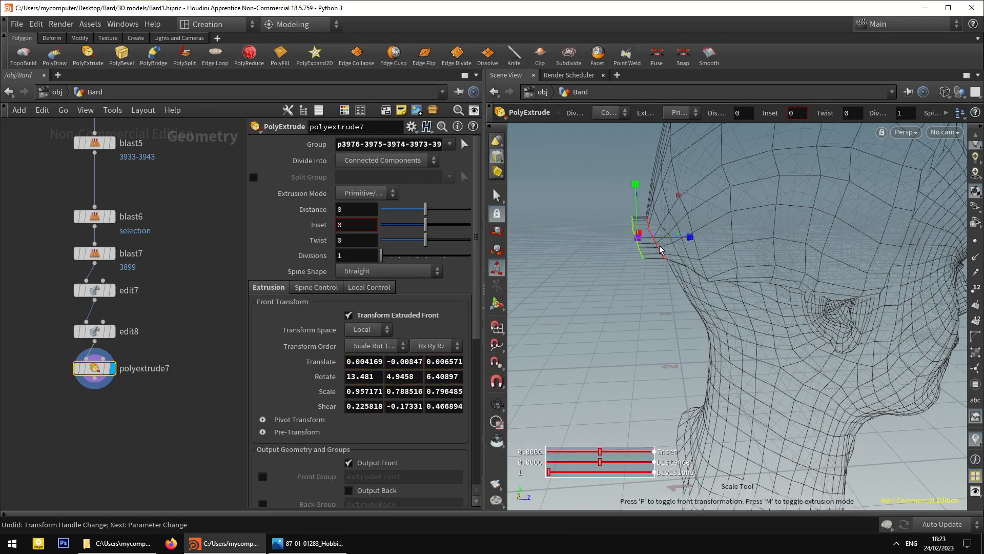
# In edit8, select the lower corner point of the rear notch and move it along X toward the head's centreline.
pyautogui.click(497, 197)
pyautogui.click(95, 331)
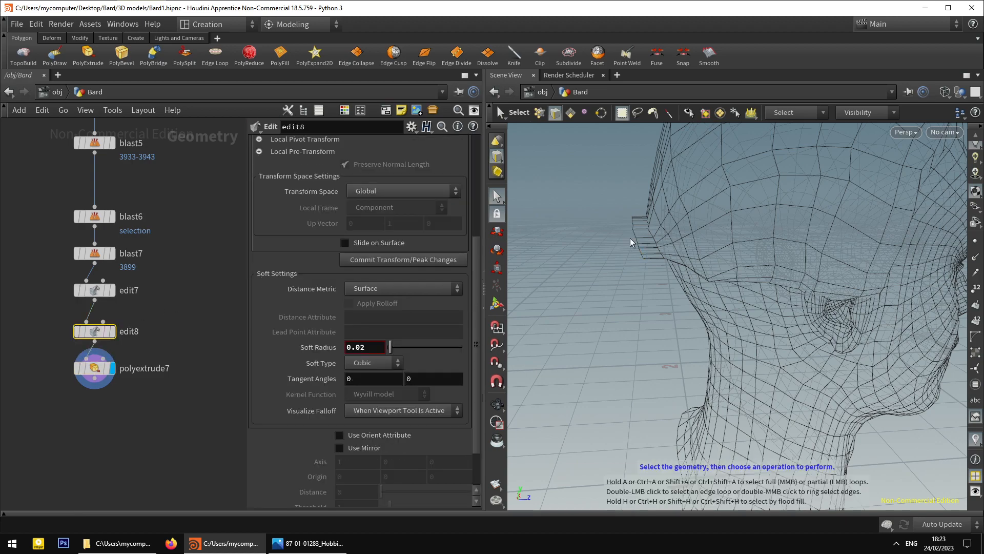
pyautogui.press('Escape')
pyautogui.moveTo(633, 242); pyautogui.dragTo(593, 266)
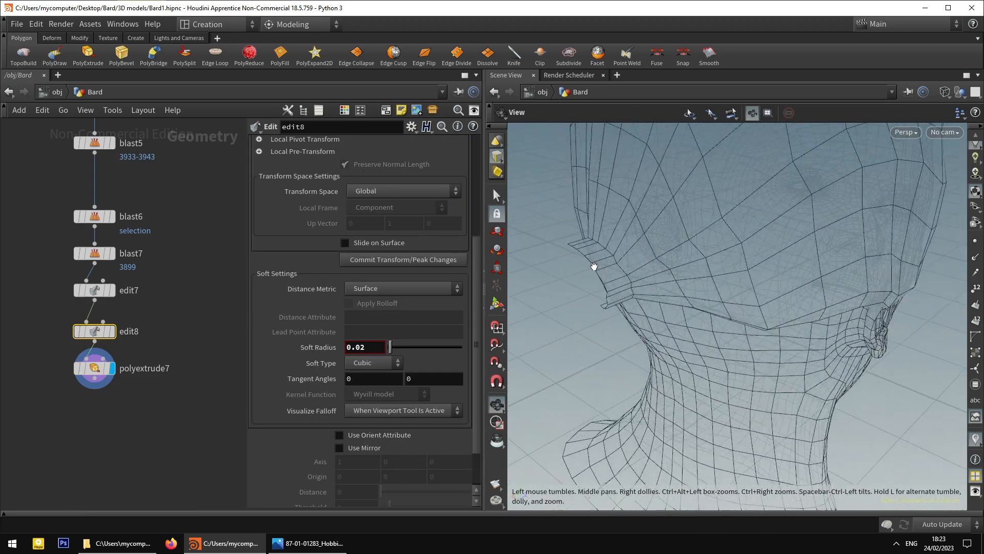
pyautogui.press('2')
pyautogui.moveTo(632, 239); pyautogui.dragTo(631, 260, button='right')
pyautogui.moveTo(623, 259); pyautogui.dragTo(576, 362)
pyautogui.press('s')
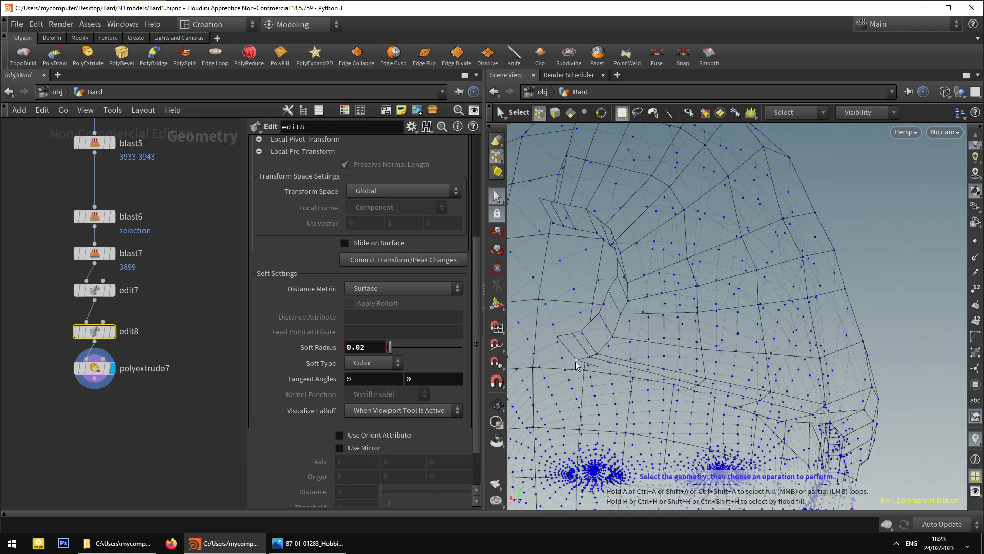
pyautogui.click(577, 361)
pyautogui.press('t')
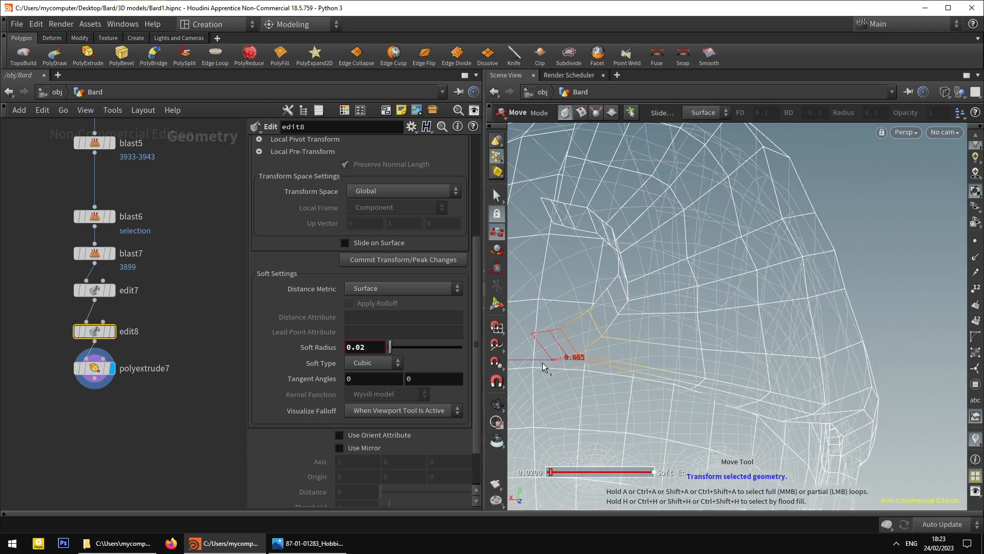
# Move the notch's upper centreline point along X toward the middle of the head, undoing the first handle change.
pyautogui.press('Escape')
pyautogui.moveTo(542, 362); pyautogui.dragTo(650, 344)
pyautogui.press('t')
pyautogui.click(500, 198)
pyautogui.press('Escape')
pyautogui.scroll(4, 608, 308)
pyautogui.press('s')
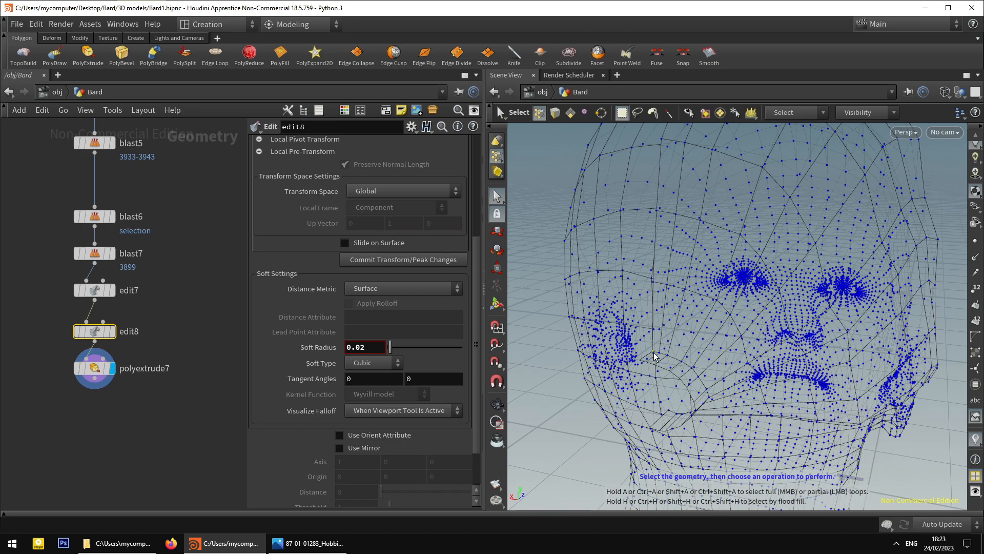
pyautogui.click(665, 367)
pyautogui.press('t')
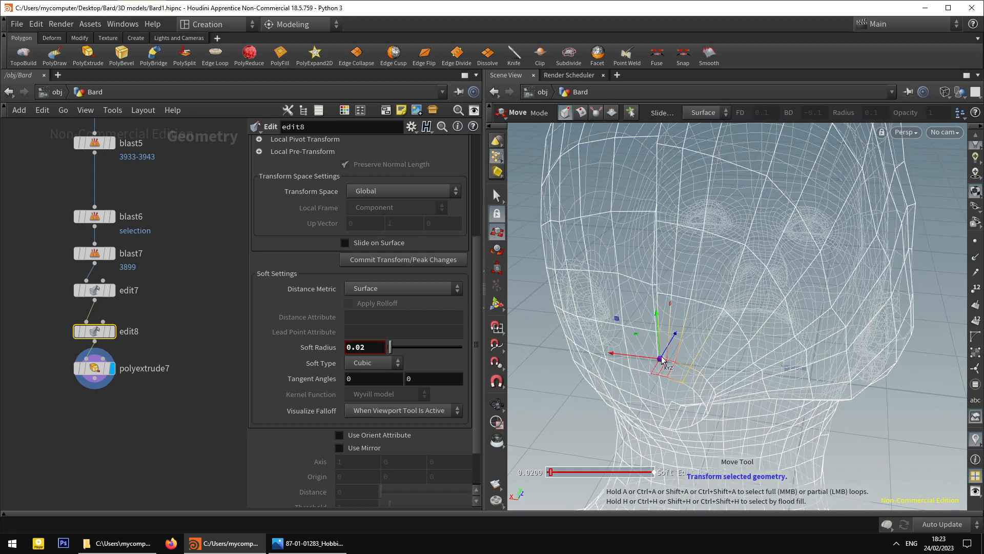
pyautogui.moveTo(647, 359); pyautogui.dragTo(676, 313)
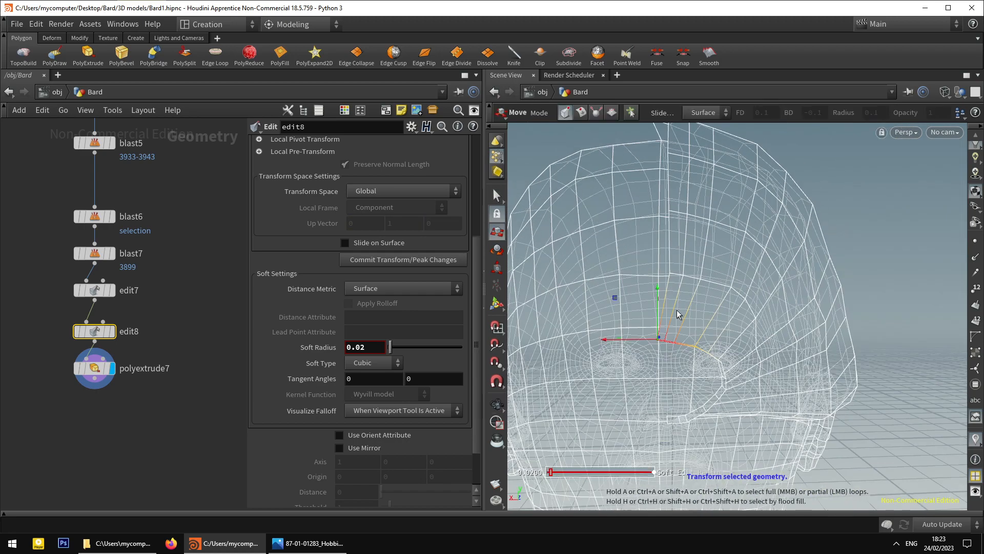
pyautogui.hotkey('ctrl', 'z')
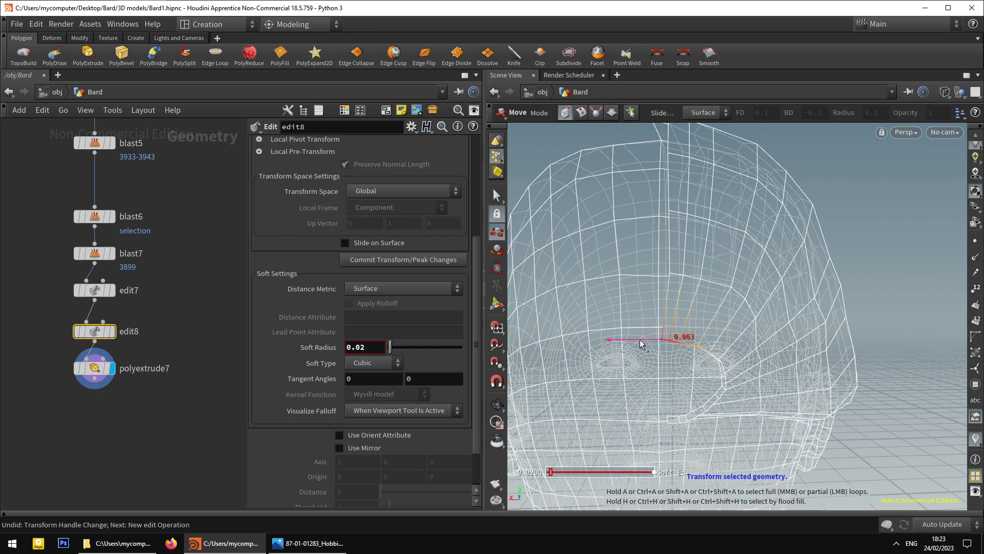
# Shift the border points above the notch slightly along X toward the head's centreline.
pyautogui.press('s')
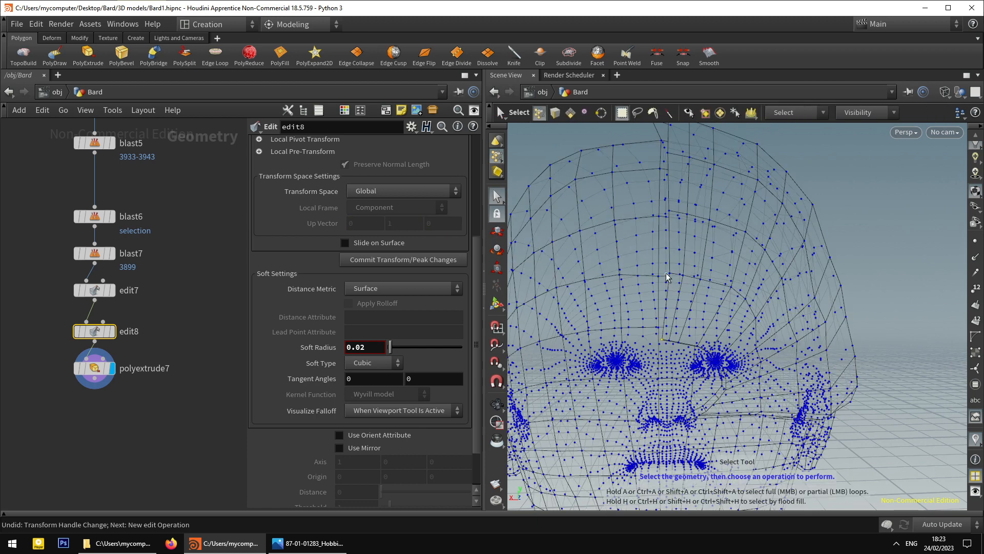
pyautogui.moveTo(652, 272); pyautogui.dragTo(644, 273)
pyautogui.click(497, 198)
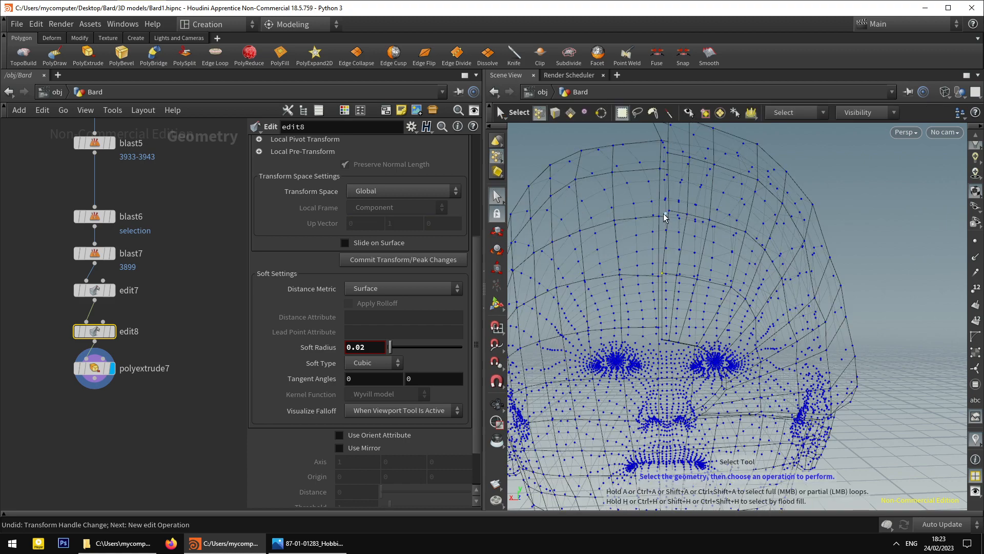
pyautogui.click(665, 211)
pyautogui.press('t')
pyautogui.moveTo(650, 210); pyautogui.dragTo(644, 208)
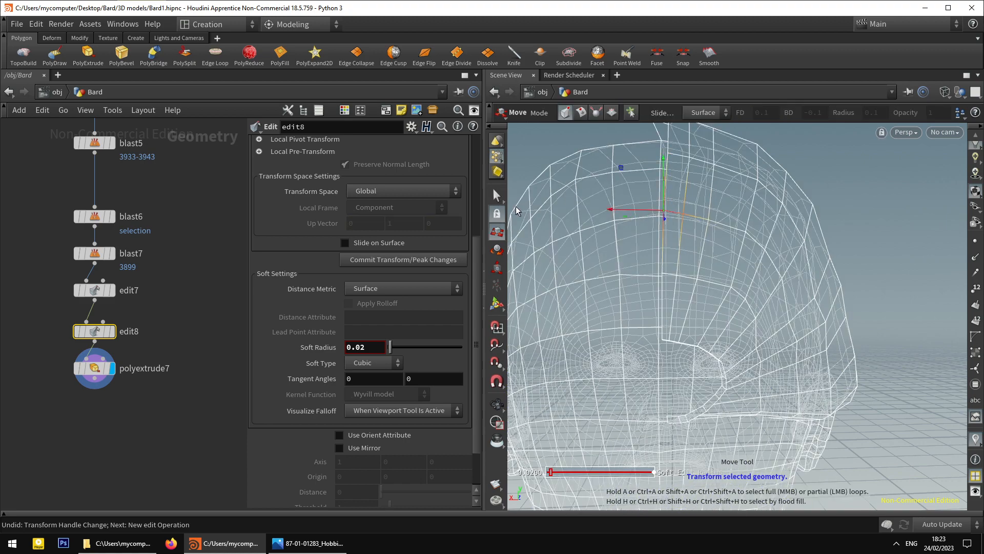
pyautogui.press('space')
pyautogui.moveTo(687, 308); pyautogui.dragTo(604, 261)
pyautogui.press('space')
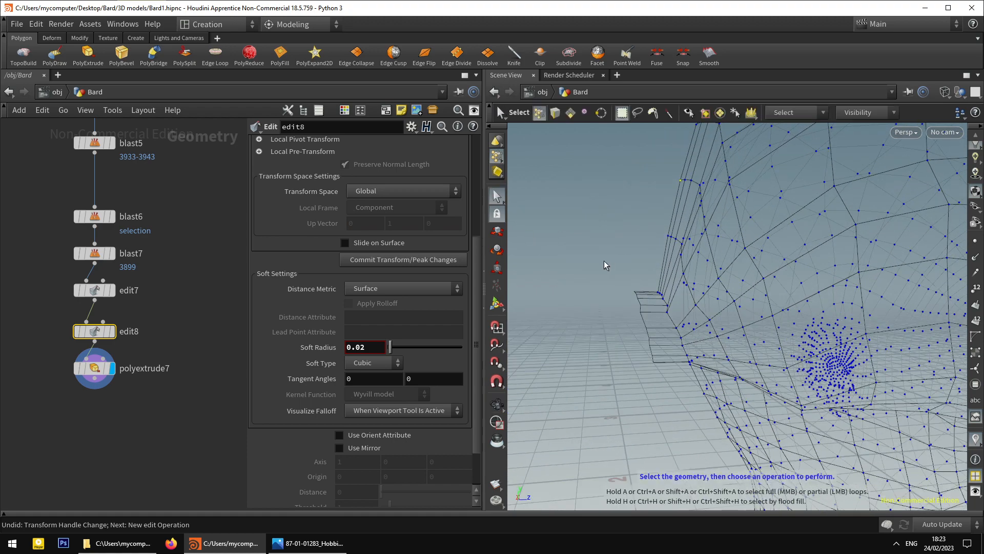
pyautogui.click(557, 117)
pyautogui.click(104, 370)
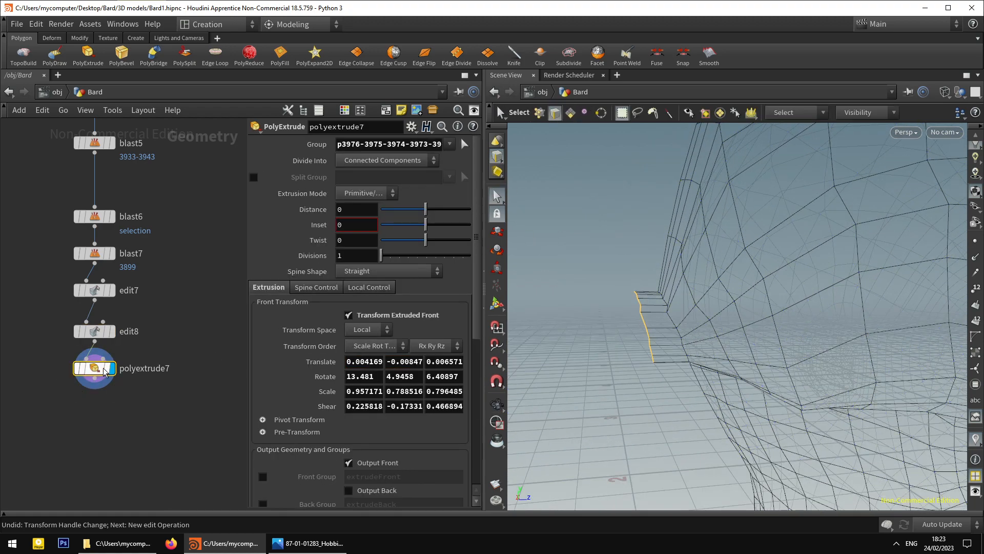
pyautogui.click(494, 301)
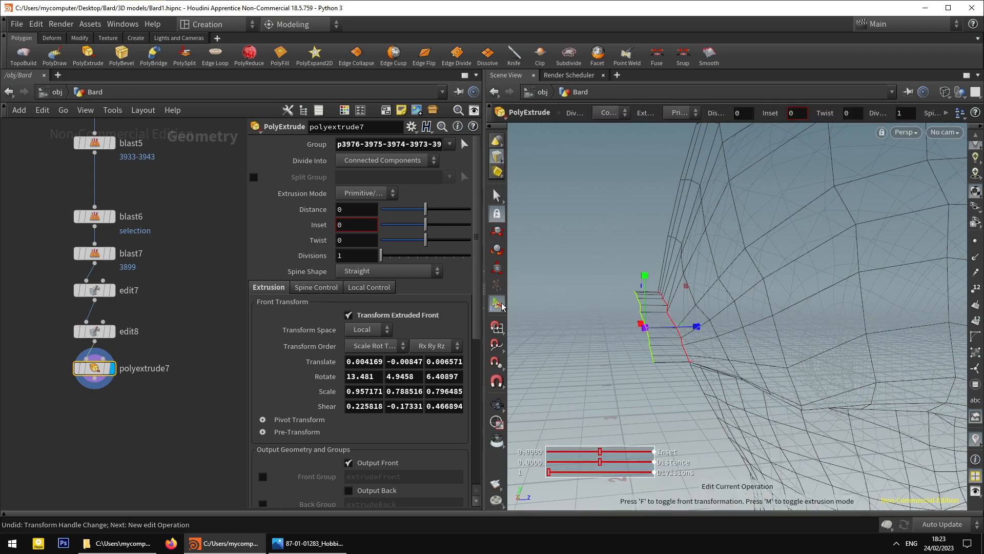
pyautogui.press('space')
pyautogui.moveTo(660, 369); pyautogui.dragTo(578, 266)
# Display edit8, select the points of the rear notch arc and scale them down along X.
pyautogui.click(95, 331)
pyautogui.press('space')
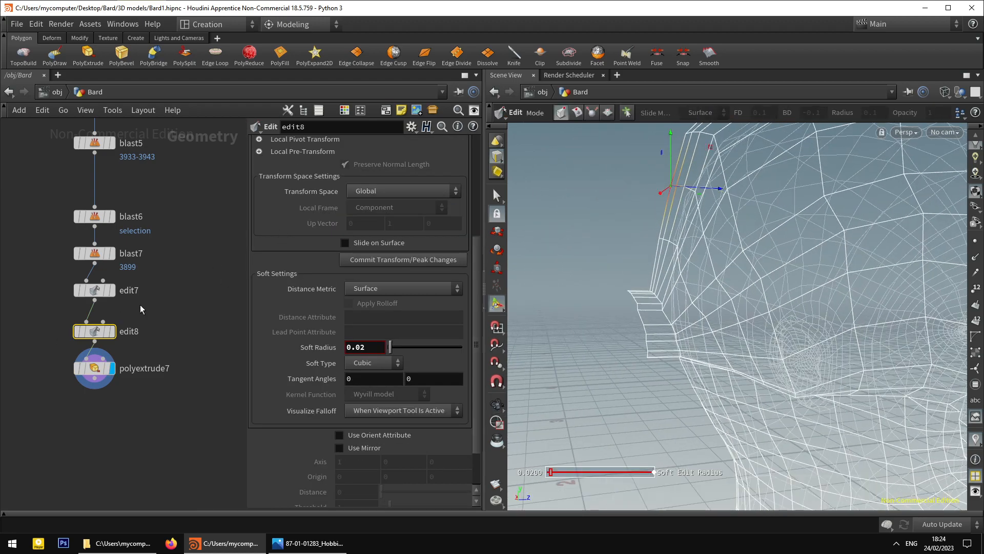
pyautogui.click(112, 331)
pyautogui.click(496, 196)
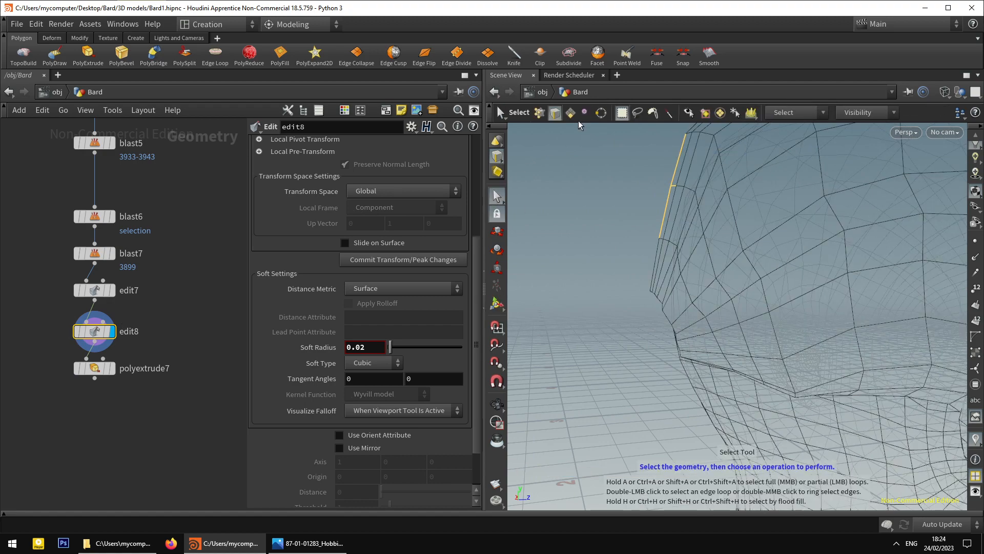
pyautogui.click(539, 113)
pyautogui.press('space')
pyautogui.moveTo(733, 264); pyautogui.dragTo(820, 359)
pyautogui.press('space')
pyautogui.press('space')
pyautogui.scroll(-3, 708, 368)
pyautogui.press('e')
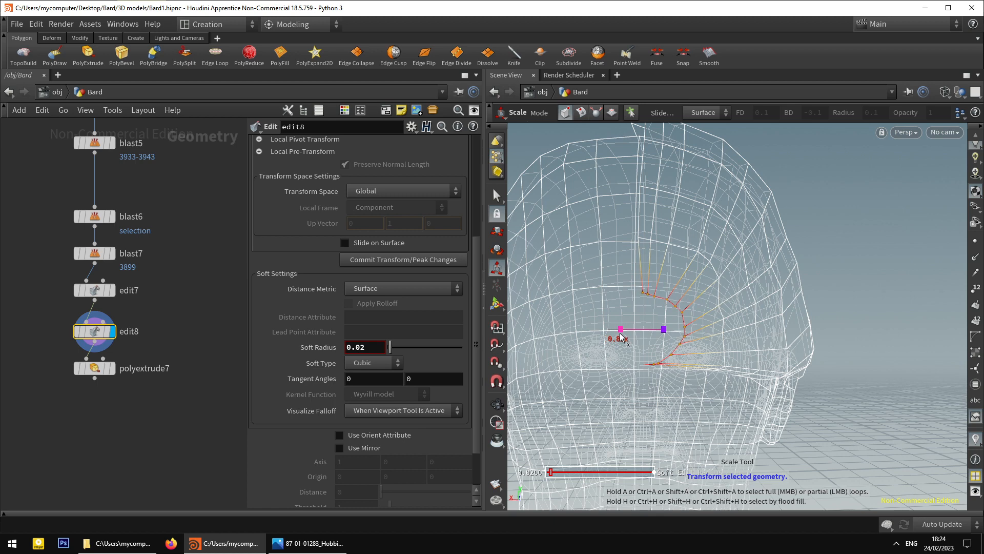
# Move the notch arc points along X toward the head's centreline and display polyextrude7 again.
pyautogui.press('t')
pyautogui.moveTo(641, 336); pyautogui.dragTo(636, 337)
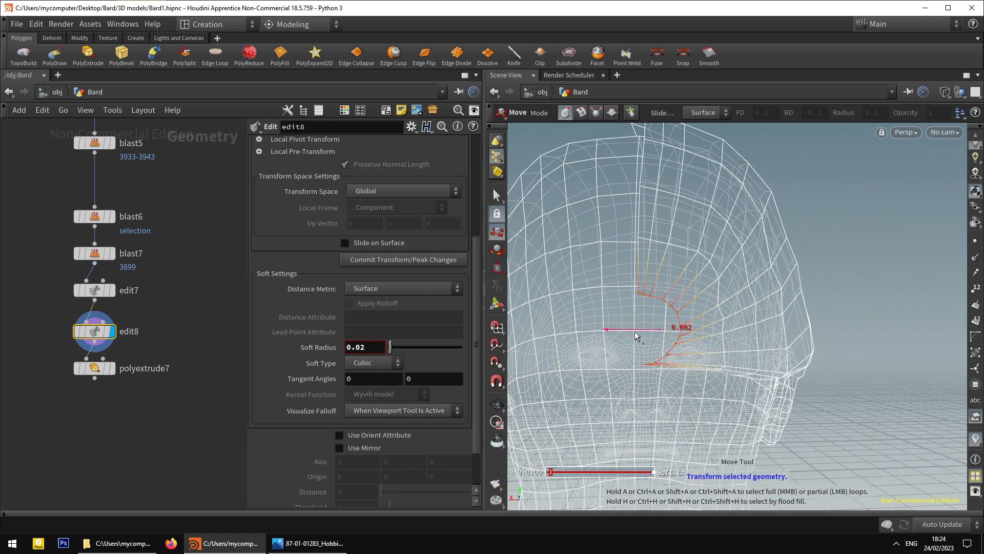
pyautogui.press('e')
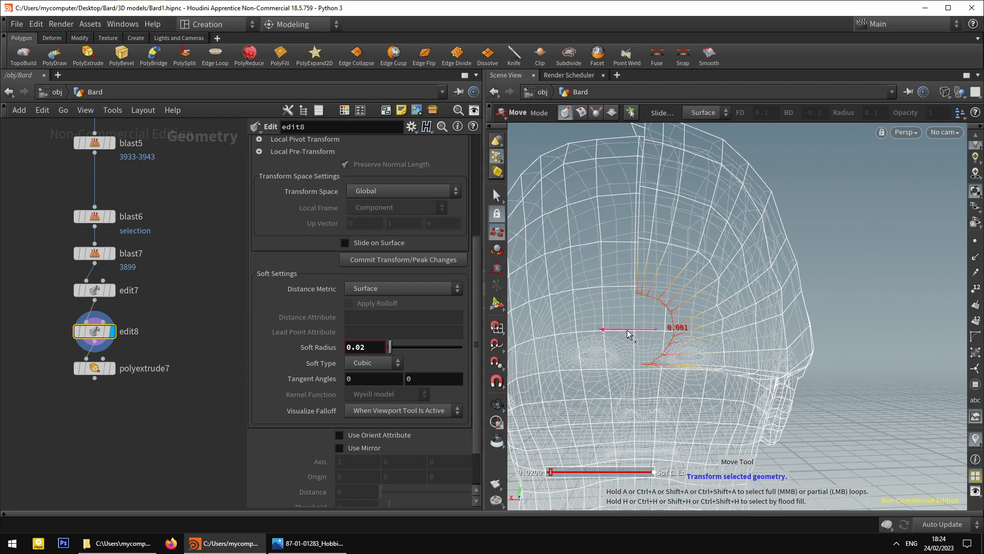
pyautogui.press('t')
pyautogui.click(112, 367)
pyautogui.click(106, 368)
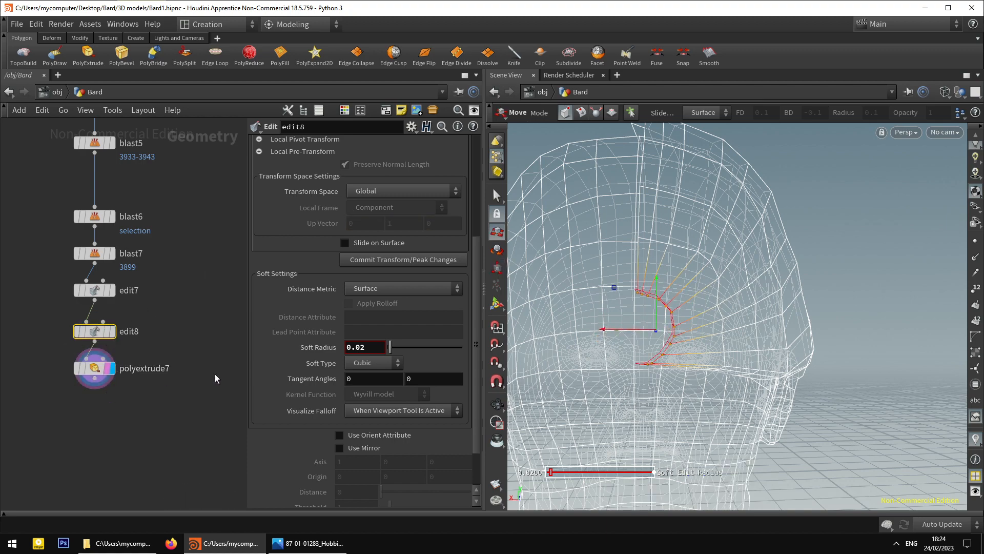
# Try to move a point on the side of the notch arc along X, and undo the handle change.
pyautogui.keyDown('alt'); pyautogui.moveTo(619, 307); pyautogui.dragTo(510, 309); pyautogui.keyUp('alt')
pyautogui.press('s')
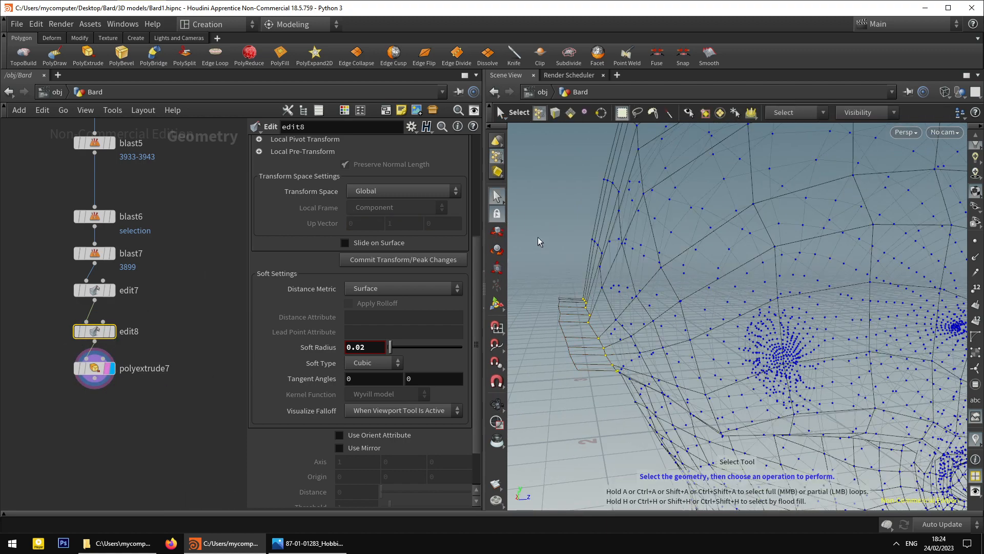
pyautogui.keyDown('alt'); pyautogui.moveTo(580, 268); pyautogui.dragTo(592, 325); pyautogui.keyUp('alt')
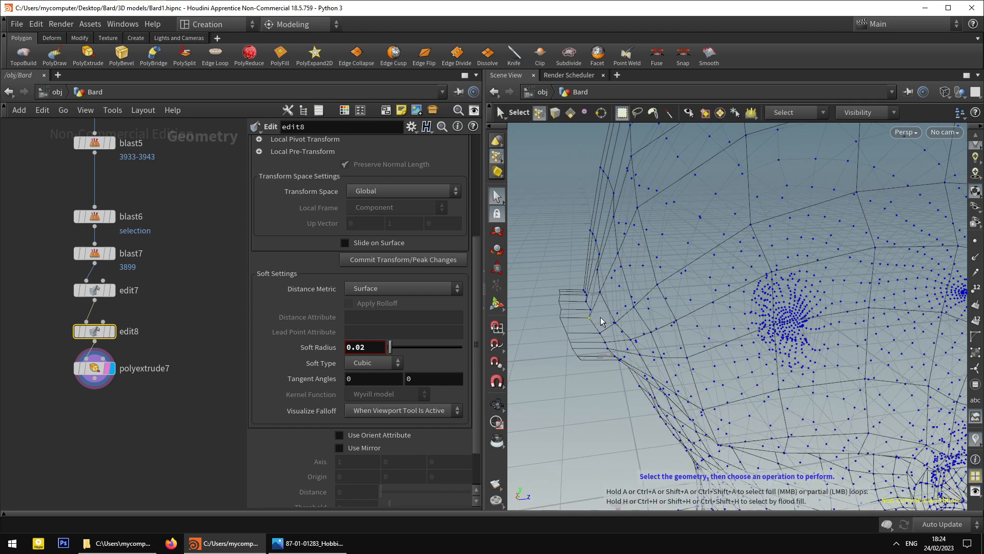
pyautogui.press('t')
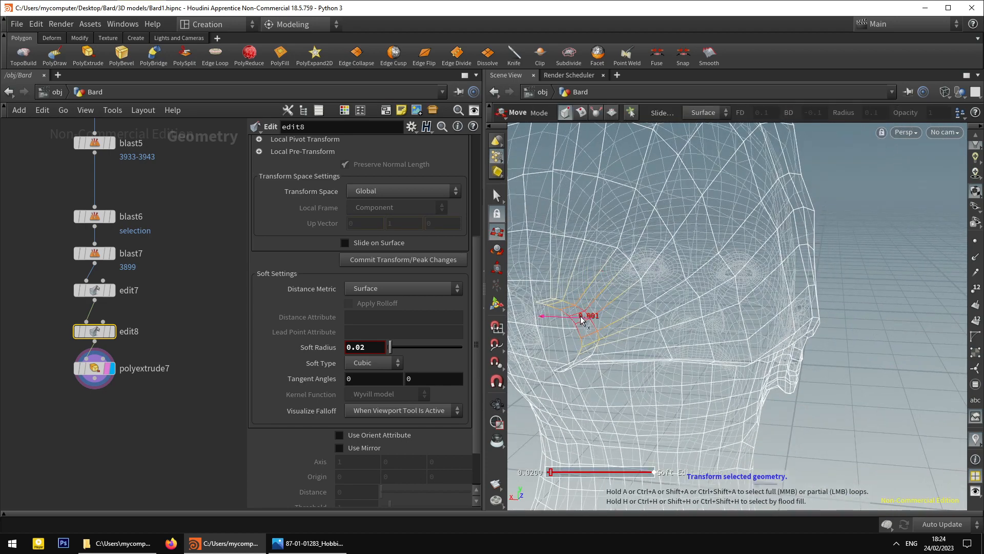
pyautogui.hotkey('ctrl', 'z')
pyautogui.press('Escape')
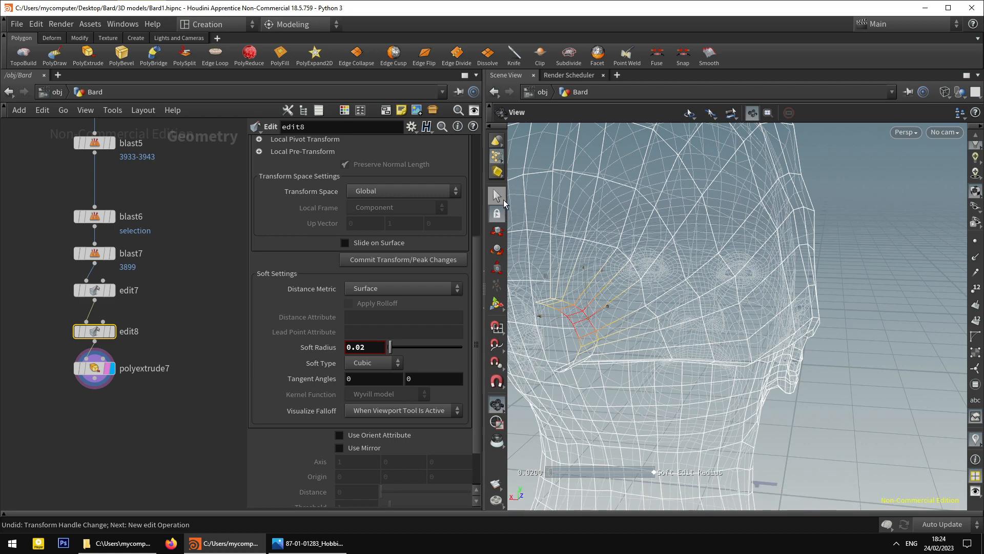
# Add another PolyExtrude to the outer edges of polyextrude7 and enable Transform Extruded Front.
pyautogui.moveTo(528, 260); pyautogui.dragTo(577, 231)
pyautogui.press('s')
pyautogui.click(555, 112)
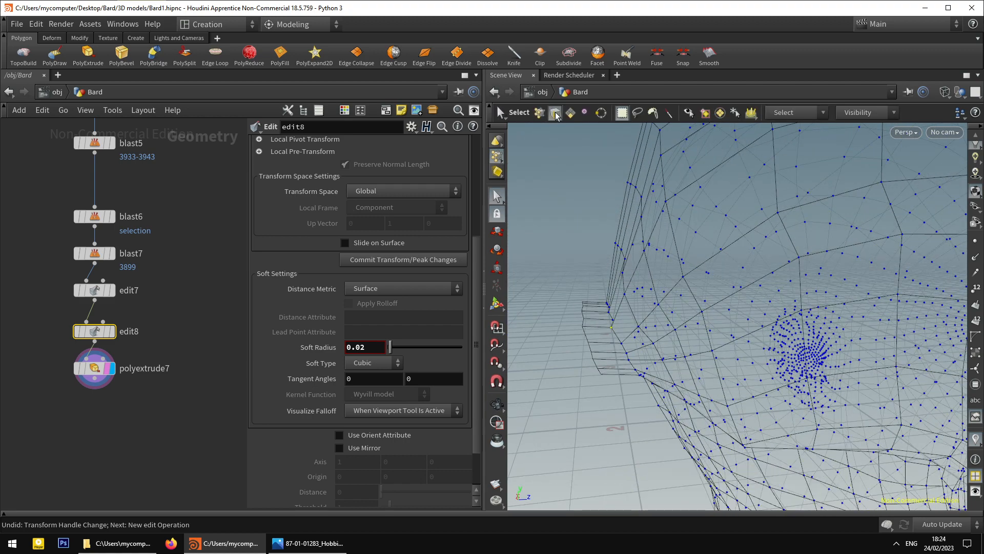
pyautogui.click(112, 376)
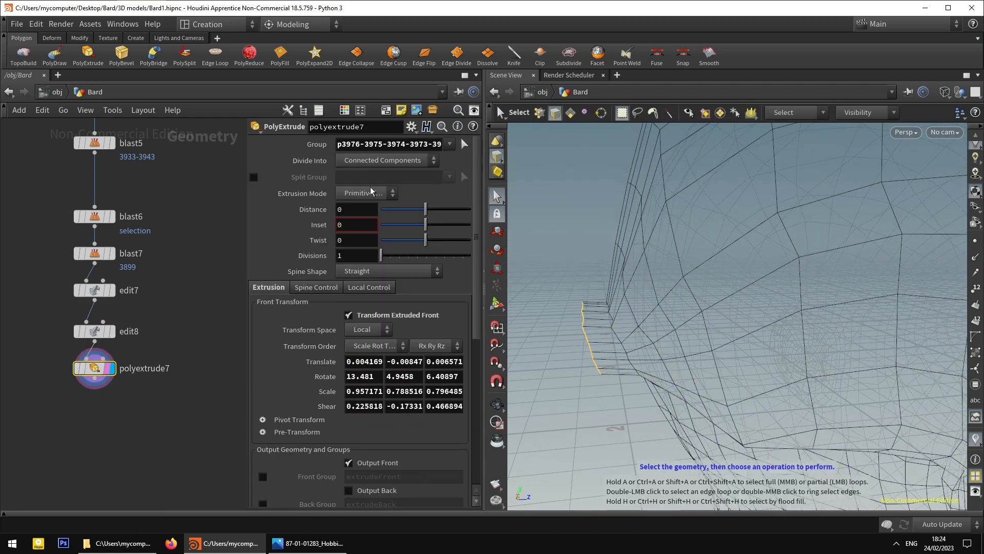
pyautogui.click(88, 54)
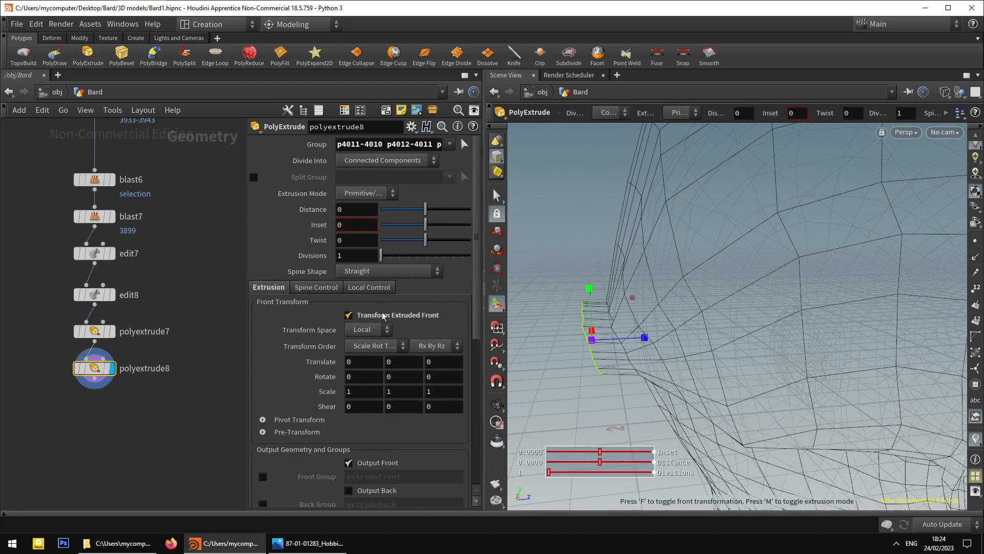
# Pull the new extruded front edges out behind the head to lengthen the ponytail base.
pyautogui.keyDown('alt'); pyautogui.moveTo(628, 325); pyautogui.dragTo(662, 322, button='middle'); pyautogui.keyUp('alt')
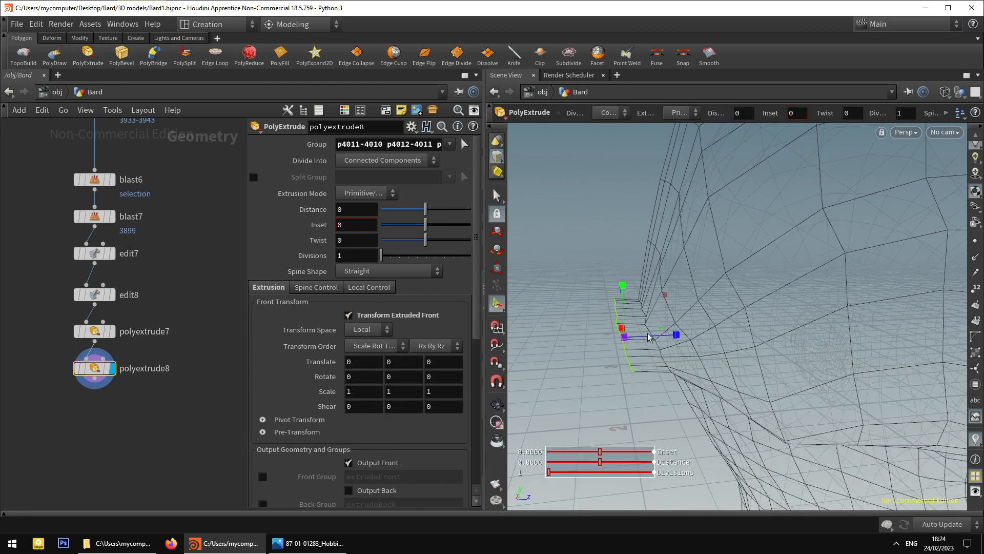
pyautogui.press('t')
pyautogui.keyDown('alt'); pyautogui.moveTo(650, 334); pyautogui.dragTo(658, 315); pyautogui.keyUp('alt')
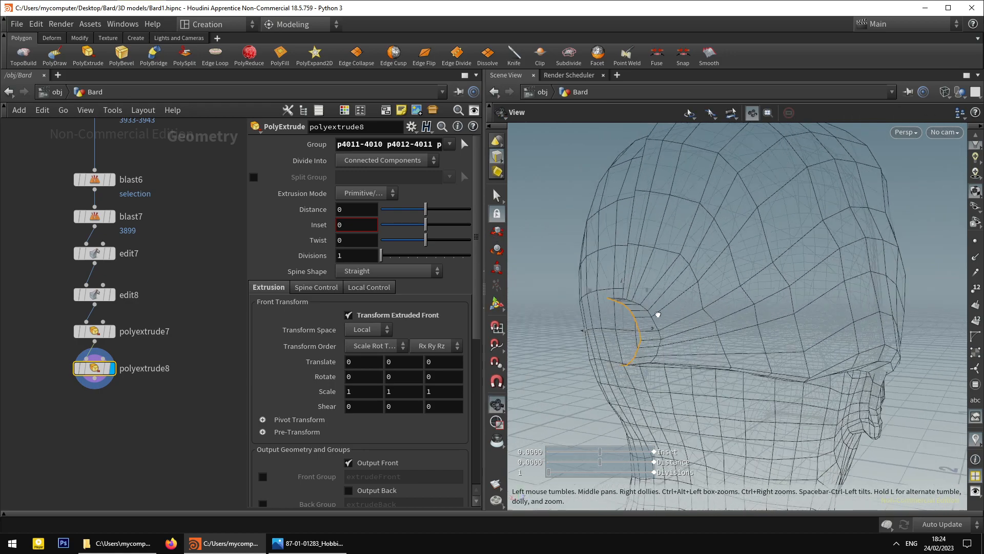
pyautogui.scroll(5, 658, 314)
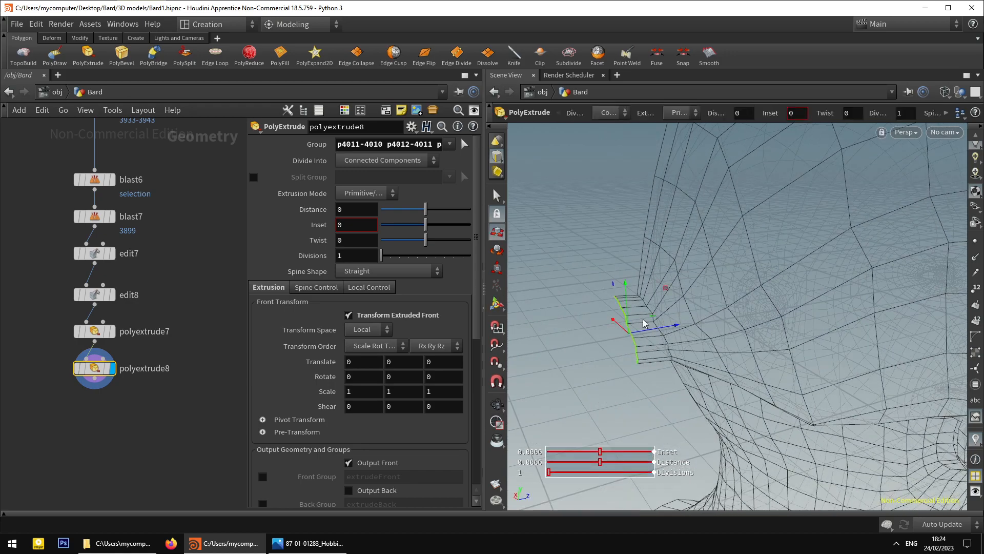
pyautogui.moveTo(631, 325)
pyautogui.keyDown('alt'); pyautogui.mouseDown()
pyautogui.moveTo(616, 309)
pyautogui.moveTo(628, 304)
pyautogui.moveTo(616, 321)
pyautogui.moveTo(599, 322)
pyautogui.moveTo(610, 310)
pyautogui.moveTo(644, 320)
pyautogui.moveTo(598, 322)
pyautogui.moveTo(660, 315)
pyautogui.moveTo(633, 313)
pyautogui.mouseUp(); pyautogui.keyUp('alt')
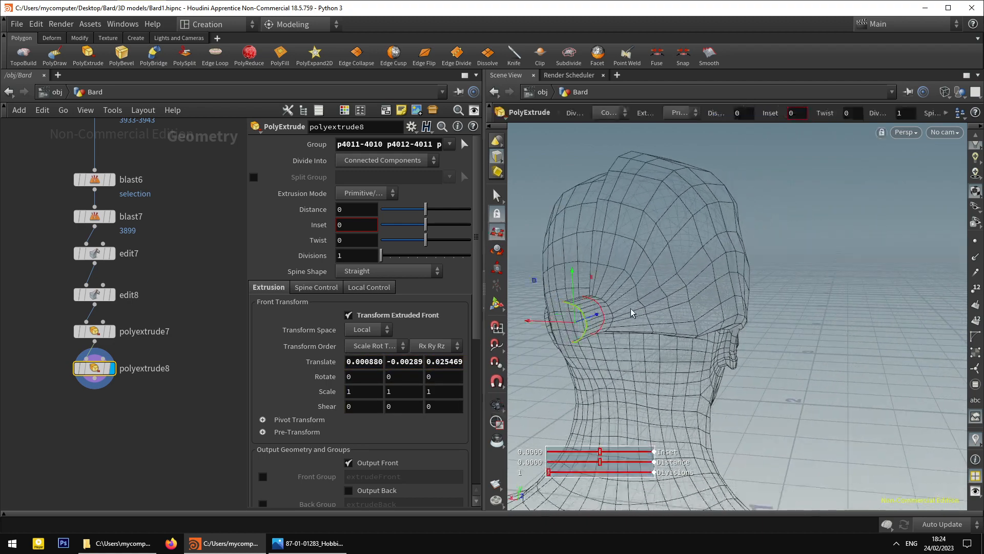
# Scale the extruded front to about 1.45 along X and Y, and move it slightly back toward the head.
pyautogui.press('e')
pyautogui.moveTo(535, 281); pyautogui.dragTo(509, 266)
pyautogui.keyDown('alt'); pyautogui.moveTo(511, 267); pyautogui.dragTo(527, 279); pyautogui.keyUp('alt')
pyautogui.keyDown('alt'); pyautogui.moveTo(572, 302); pyautogui.dragTo(563, 295); pyautogui.keyUp('alt')
pyautogui.keyDown('alt'); pyautogui.moveTo(563, 294); pyautogui.dragTo(583, 296, button='middle'); pyautogui.keyUp('alt')
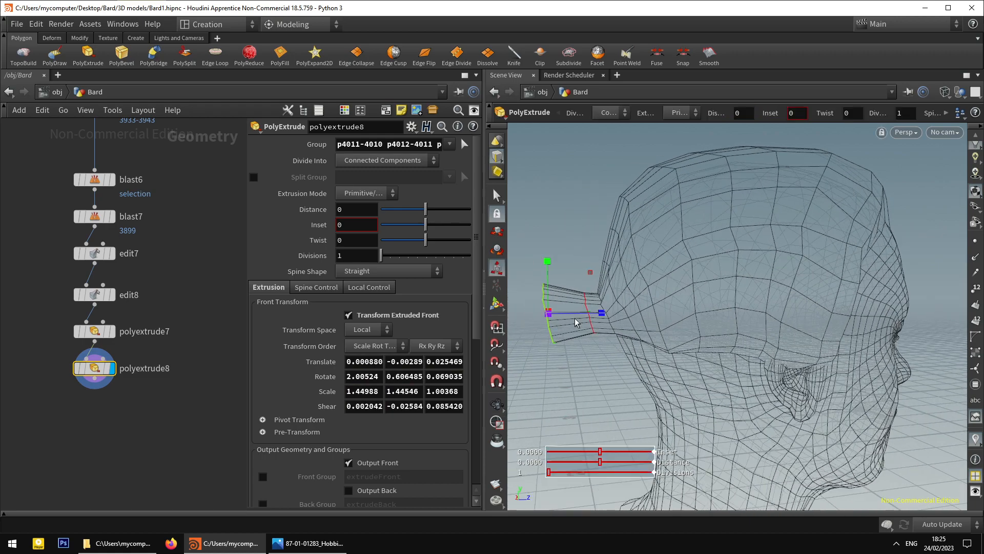
pyautogui.press('t')
pyautogui.moveTo(577, 316); pyautogui.dragTo(562, 343)
# Set the ponytail extrusion to 2 divisions with a Curved spine shape.
pyautogui.moveTo(344, 255); pyautogui.dragTo(329, 250)
pyautogui.write('2')
pyautogui.press('Return')
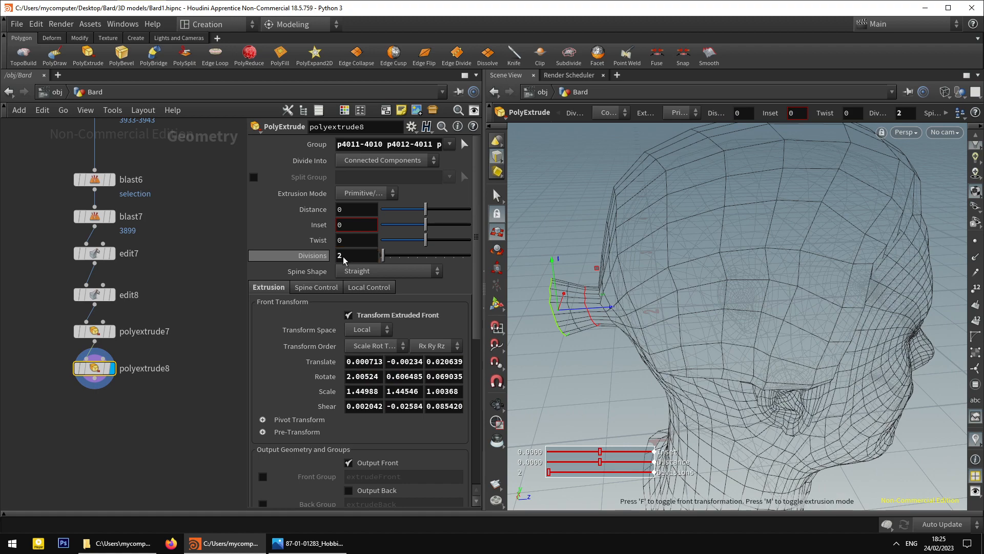
pyautogui.click(388, 270)
pyautogui.click(371, 293)
pyautogui.keyDown('alt'); pyautogui.moveTo(577, 267); pyautogui.dragTo(578, 245); pyautogui.keyUp('alt')
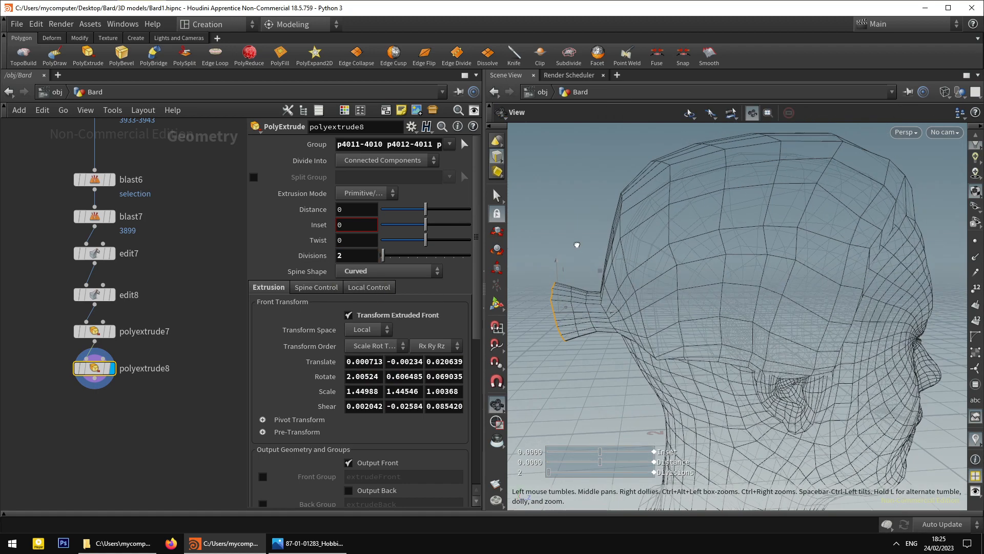
# Compare the ponytail with the statue reference photo and lower polyextrude8's extruded front edge slightly.
pyautogui.hotkey('alt', 'Tab')
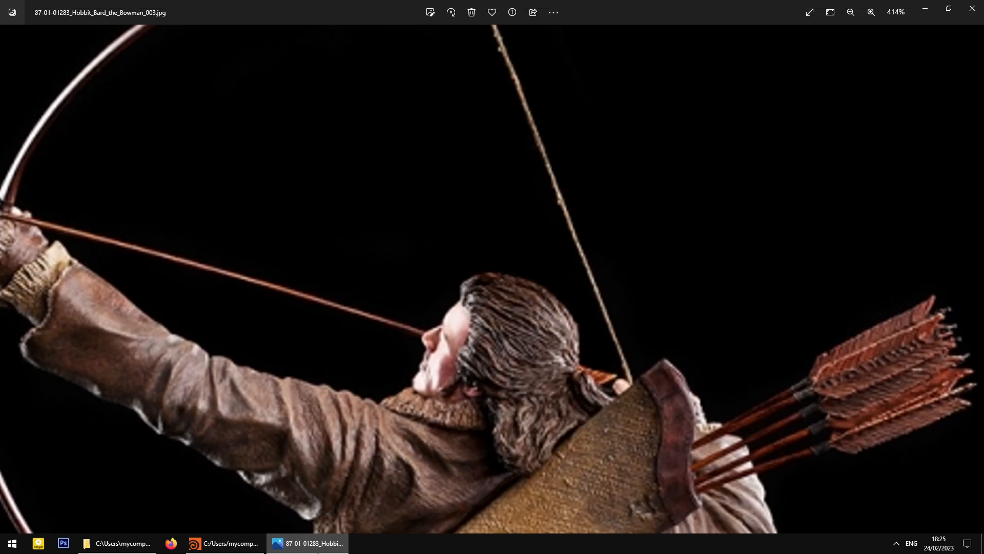
pyautogui.hotkey('alt', 'Tab')
pyautogui.keyDown('alt'); pyautogui.moveTo(598, 311); pyautogui.dragTo(687, 410); pyautogui.keyUp('alt')
pyautogui.moveTo(601, 306); pyautogui.dragTo(596, 312)
pyautogui.keyDown('alt'); pyautogui.moveTo(633, 282); pyautogui.dragTo(571, 239); pyautogui.keyUp('alt')
pyautogui.keyDown('alt'); pyautogui.moveTo(571, 239); pyautogui.dragTo(610, 325, button='middle'); pyautogui.keyUp('alt')
pyautogui.keyDown('alt'); pyautogui.moveTo(611, 325); pyautogui.dragTo(588, 222); pyautogui.keyUp('alt')
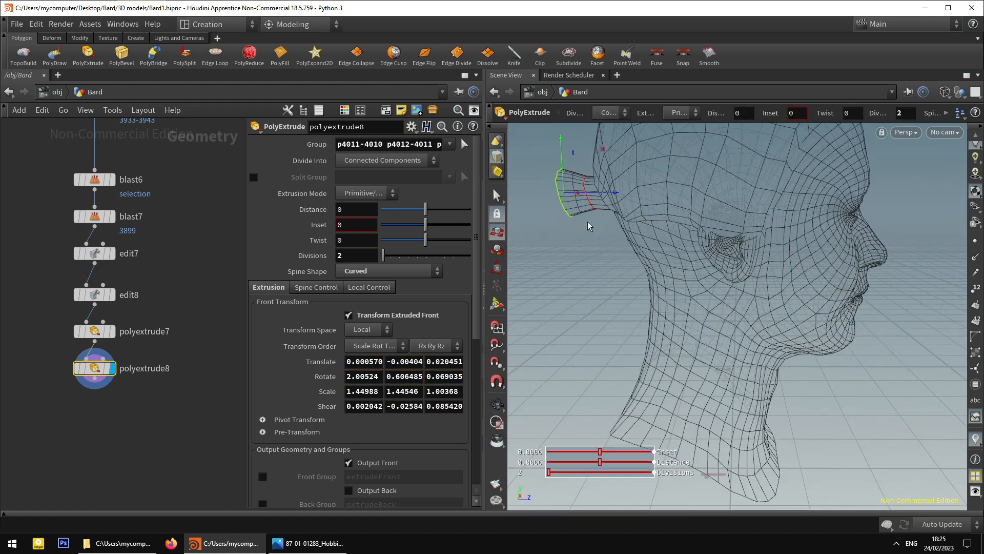
# Rotate polyextrude8's extruded front to about -7.7 degrees around Y and shift it slightly to angle the ponytail base.
pyautogui.press('r')
pyautogui.moveTo(600, 156); pyautogui.dragTo(624, 196)
pyautogui.press('t')
pyautogui.keyDown('alt'); pyautogui.moveTo(623, 196); pyautogui.dragTo(655, 208, button='middle'); pyautogui.keyUp('alt')
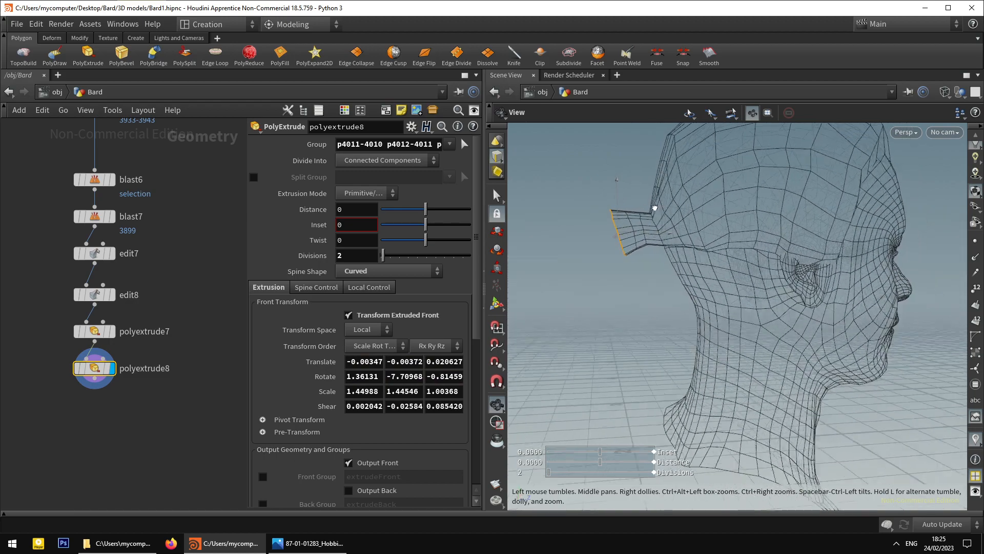
pyautogui.moveTo(655, 207)
pyautogui.mouseDown()
pyautogui.moveTo(742, 222)
pyautogui.moveTo(675, 229)
pyautogui.moveTo(642, 211)
pyautogui.mouseUp()
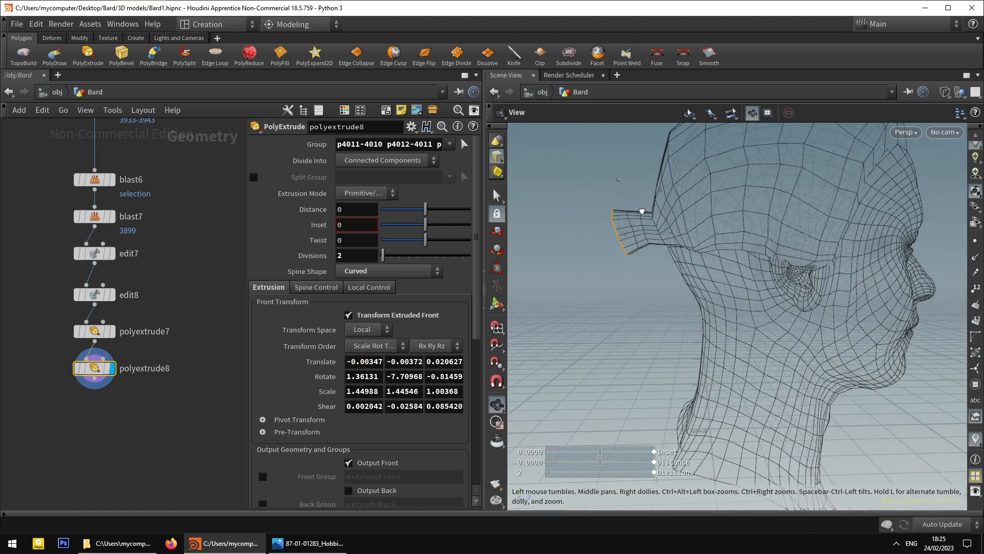
pyautogui.press('Return')
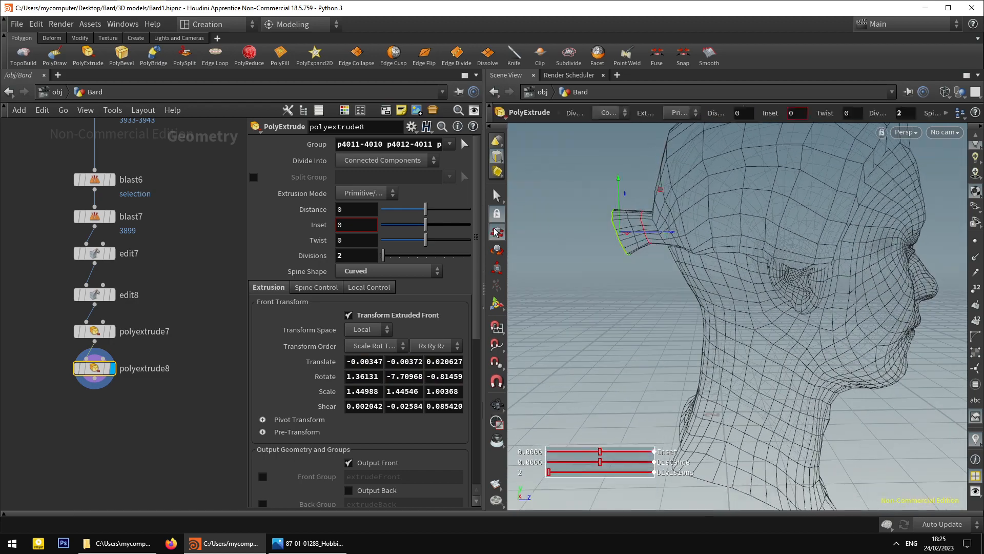
# Add another PolyExtrude to the ponytail's end edges with Transform Extruded Front enabled, pulling the front backward and down.
pyautogui.click(87, 54)
pyautogui.click(349, 315)
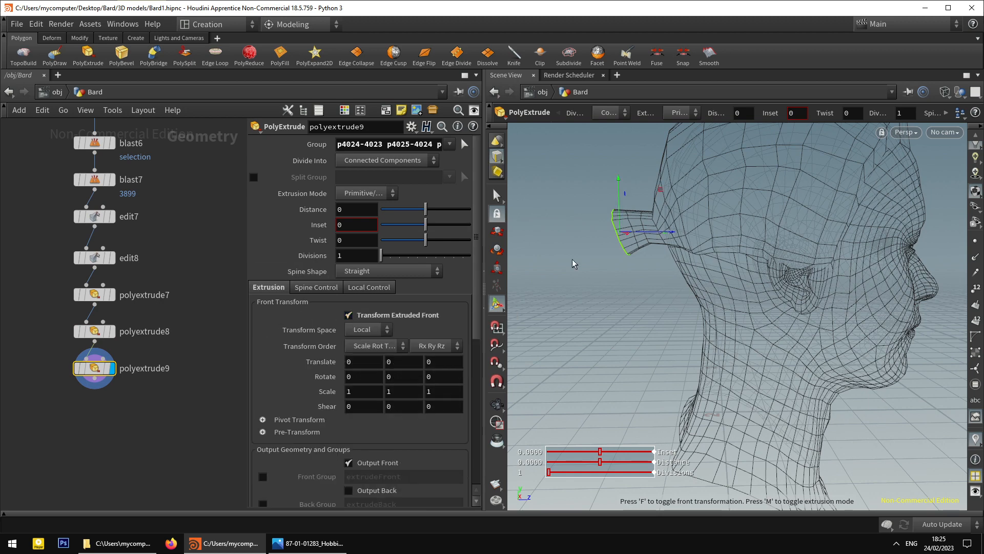
pyautogui.moveTo(641, 229); pyautogui.dragTo(593, 228)
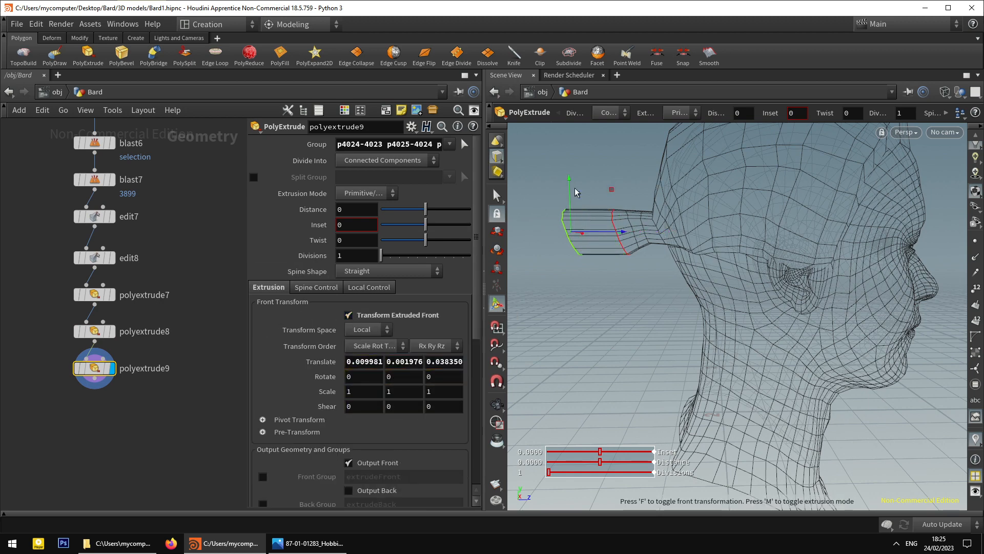
pyautogui.moveTo(570, 194); pyautogui.dragTo(566, 235)
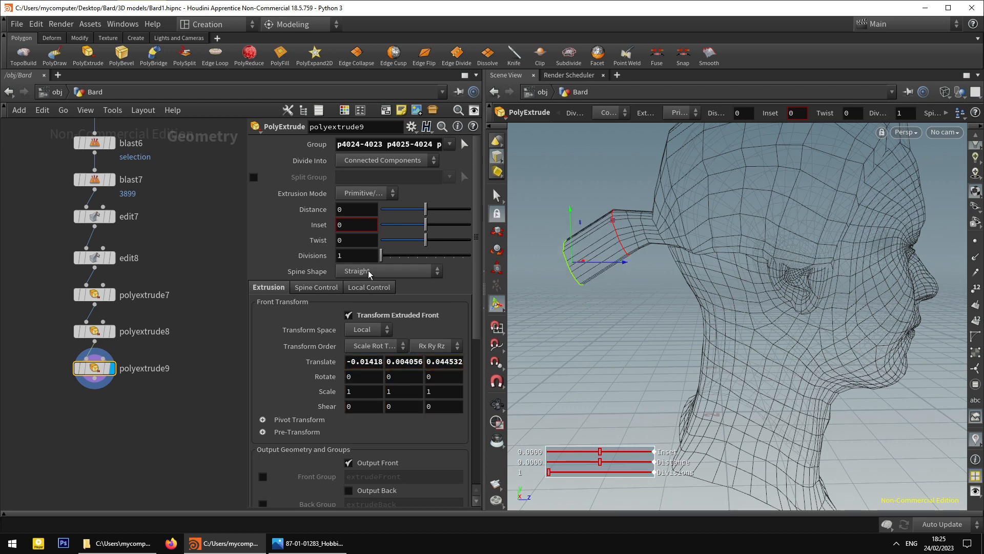
# Set the new ponytail extrusion to 3 divisions with a Curved spine shape.
pyautogui.moveTo(354, 256); pyautogui.dragTo(302, 262)
pyautogui.write('3')
pyautogui.press('Return')
pyautogui.keyDown('alt'); pyautogui.moveTo(561, 253); pyautogui.dragTo(687, 253); pyautogui.keyUp('alt')
pyautogui.click(393, 273)
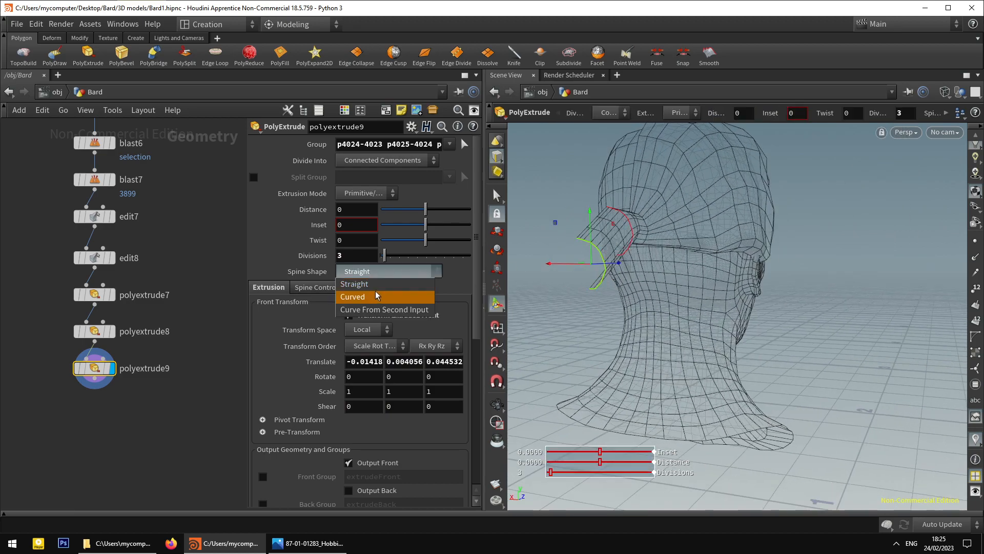
pyautogui.click(384, 293)
pyautogui.moveTo(513, 267); pyautogui.dragTo(554, 260)
# Narrow polyextrude9's extruded front to about 0.44 along X and 0.66 along Z, and set its divisions to 4.
pyautogui.press('e')
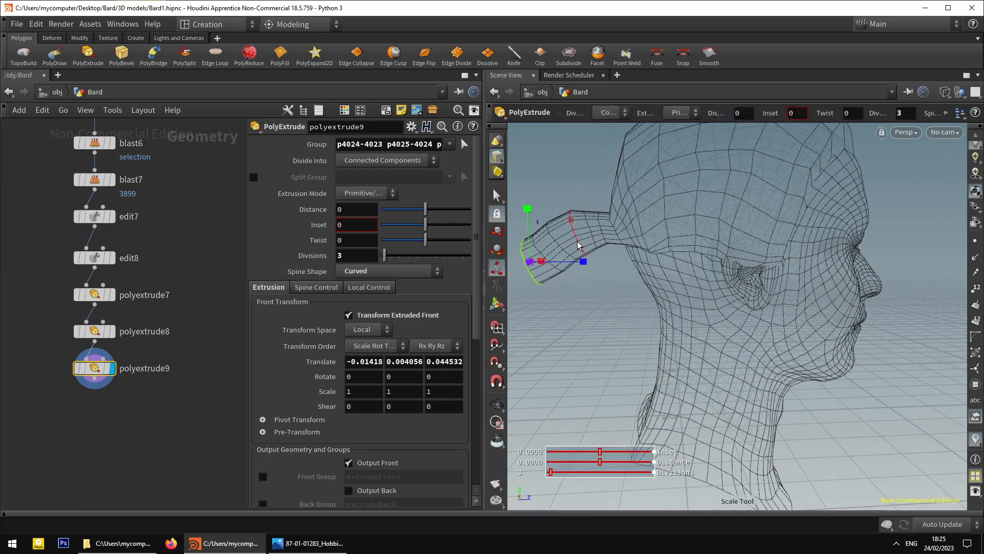
pyautogui.moveTo(530, 209); pyautogui.dragTo(545, 261)
pyautogui.press('t')
pyautogui.moveTo(352, 255); pyautogui.dragTo(331, 257)
pyautogui.write('4')
pyautogui.press('space')
pyautogui.moveTo(587, 259); pyautogui.dragTo(648, 242, button='middle')
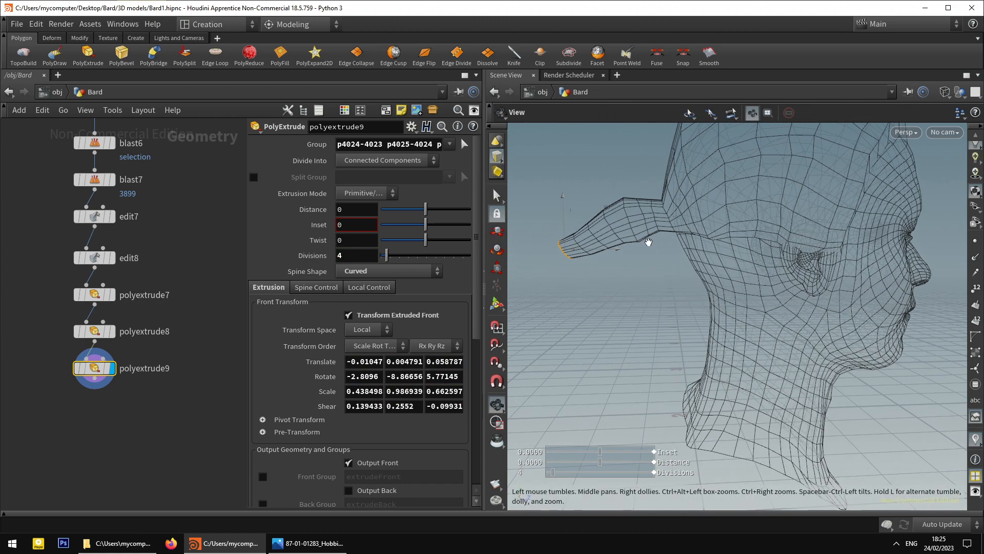
# Move polyextrude9's extruded front farther down and away from the head, and display the model shaded.
pyautogui.moveTo(564, 224); pyautogui.dragTo(703, 286)
pyautogui.press('space')
pyautogui.press('w')
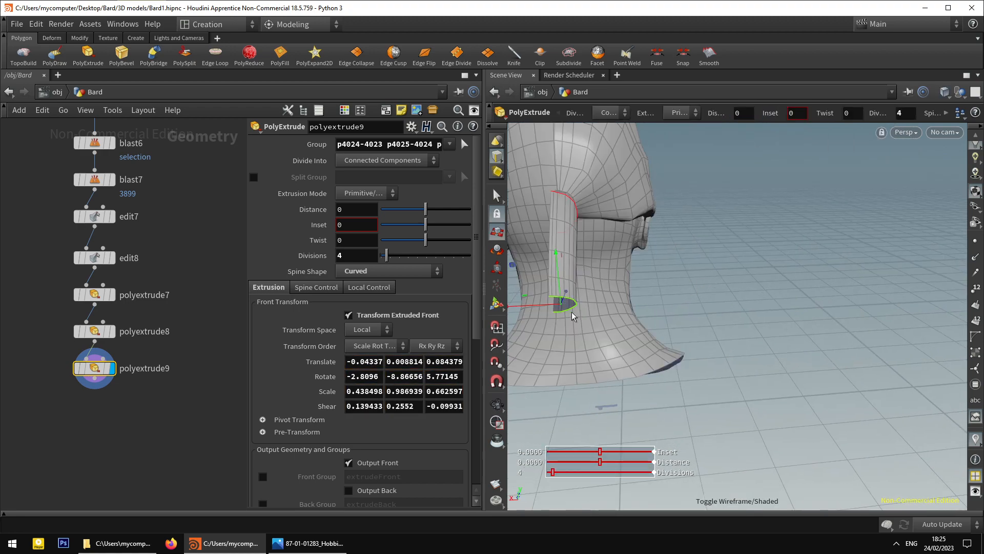
pyautogui.press('w')
pyautogui.press('space')
pyautogui.moveTo(549, 311); pyautogui.dragTo(615, 330, button='middle')
pyautogui.press('w')
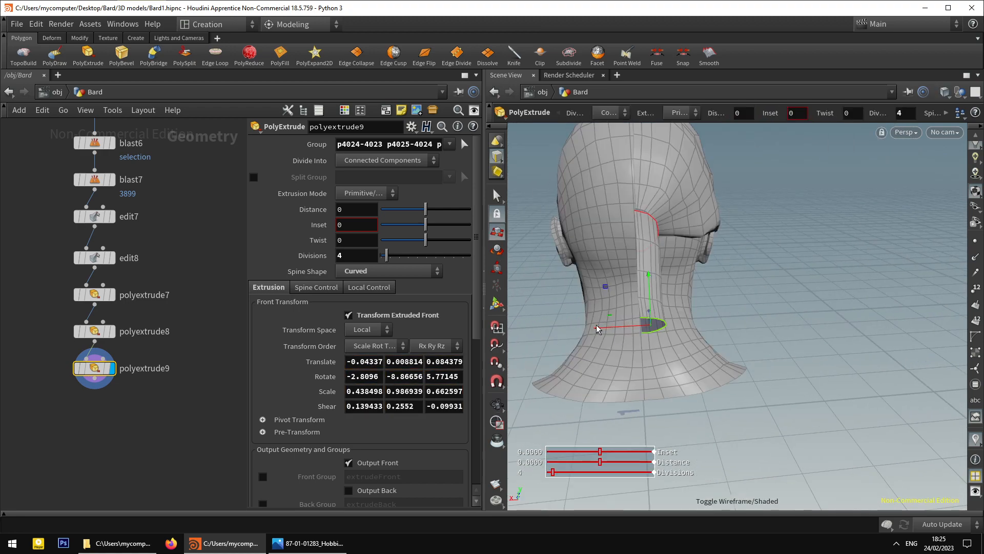
# Scale polyextrude9's front to about 0.38, 0.42 and 0.64, and shift it sideways to taper the ponytail.
pyautogui.press('e')
pyautogui.moveTo(599, 327); pyautogui.dragTo(538, 287)
pyautogui.press('t')
pyautogui.press('space')
pyautogui.press('e')
pyautogui.moveTo(621, 272); pyautogui.dragTo(600, 283)
# Set polyextrude9's divisions to 5 for a smoother ponytail bend.
pyautogui.press('space')
pyautogui.click(347, 258)
pyautogui.press('BackSpace')
pyautogui.write('5')
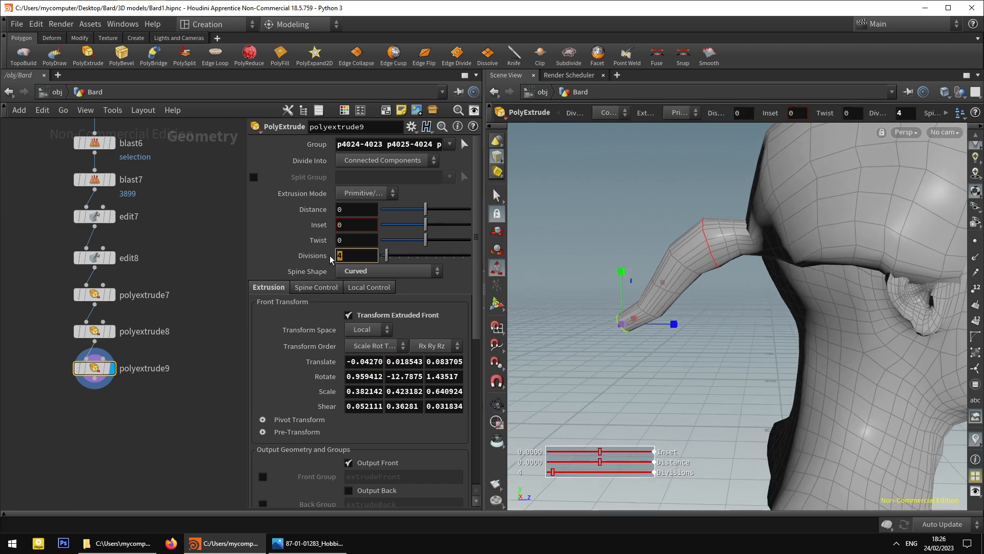
pyautogui.press('Return')
pyautogui.press('space')
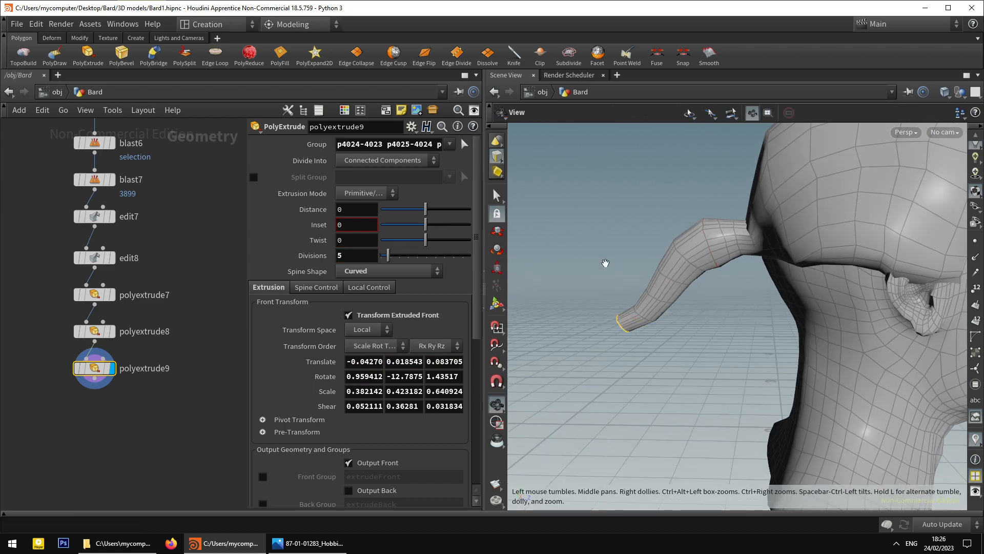
pyautogui.moveTo(605, 263); pyautogui.dragTo(555, 281)
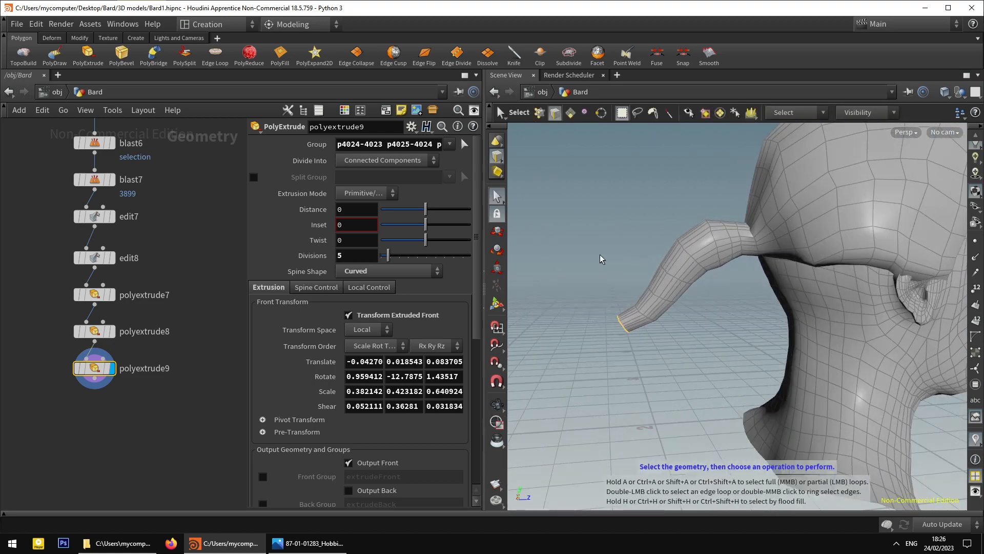
# Add a PolyExtrude to the ponytail's end edges, enable Transform Extruded Front and pull the new front outward.
pyautogui.press('q')
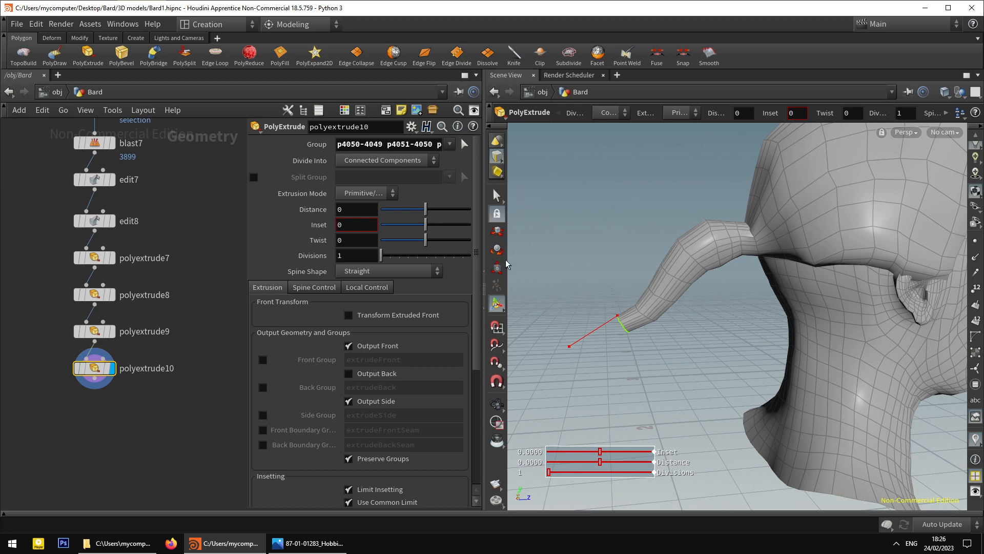
pyautogui.click(87, 53)
pyautogui.click(358, 314)
pyautogui.keyDown('alt'); pyautogui.moveTo(612, 308); pyautogui.dragTo(684, 325); pyautogui.keyUp('alt')
pyautogui.press('t')
pyautogui.press('r')
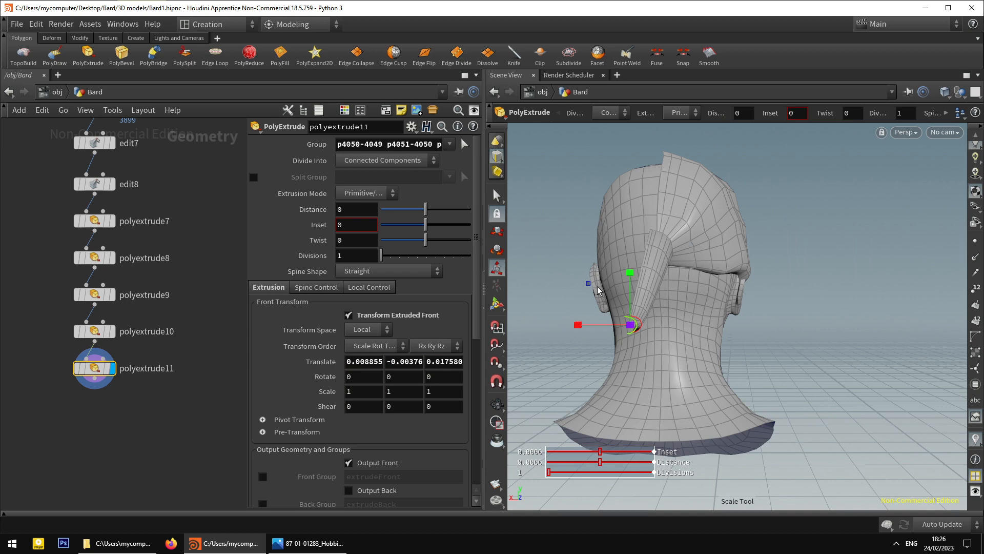
# Scale the tip's extruded front to about 0.51, 0.29 and 0.51, and move it down in line with the ponytail.
pyautogui.moveTo(589, 284); pyautogui.dragTo(561, 314)
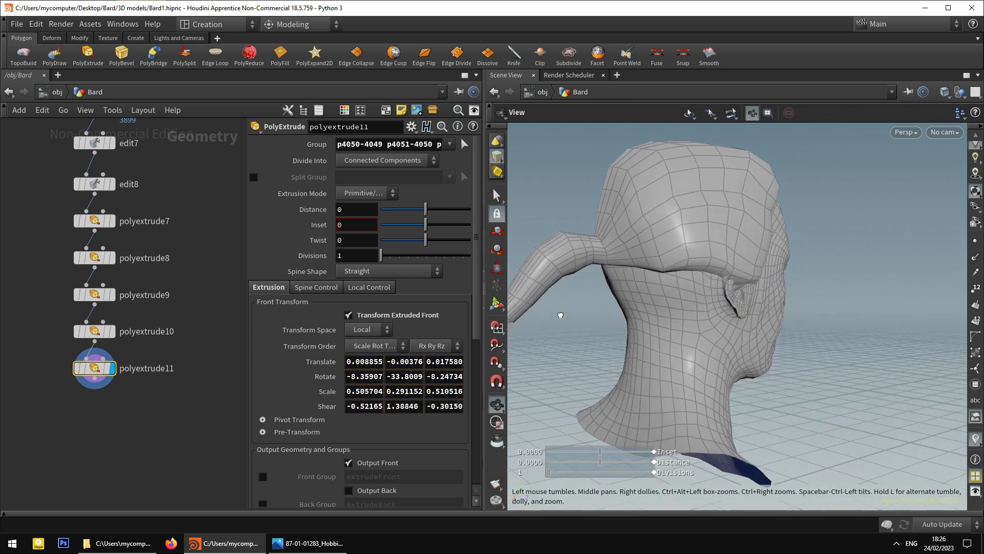
pyautogui.keyDown('alt'); pyautogui.moveTo(560, 315); pyautogui.dragTo(618, 318, button='middle'); pyautogui.keyUp('alt')
pyautogui.keyDown('alt'); pyautogui.moveTo(617, 318); pyautogui.dragTo(577, 309); pyautogui.keyUp('alt')
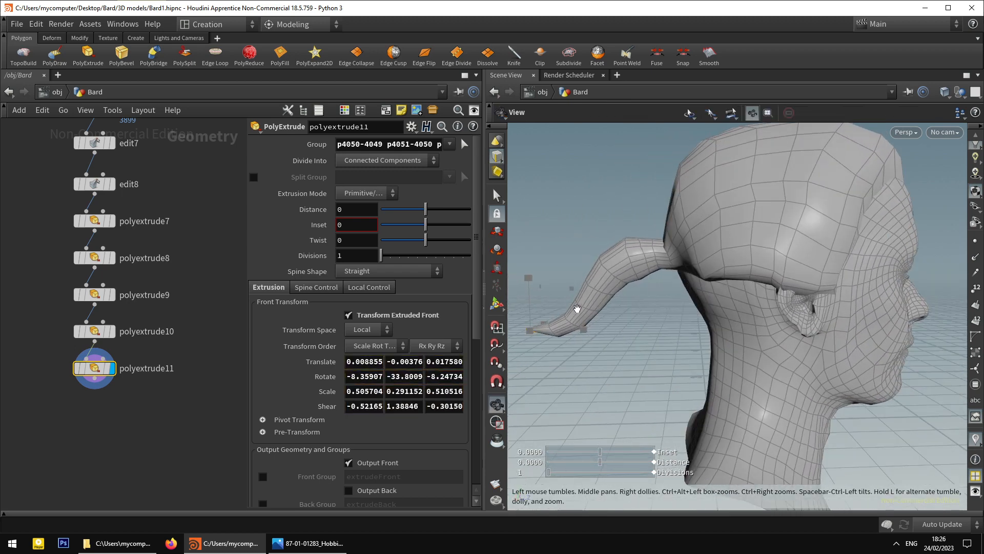
pyautogui.keyDown('alt'); pyautogui.moveTo(588, 307); pyautogui.dragTo(626, 295, button='middle'); pyautogui.keyUp('alt')
pyautogui.press('t')
pyautogui.moveTo(575, 283); pyautogui.dragTo(575, 310)
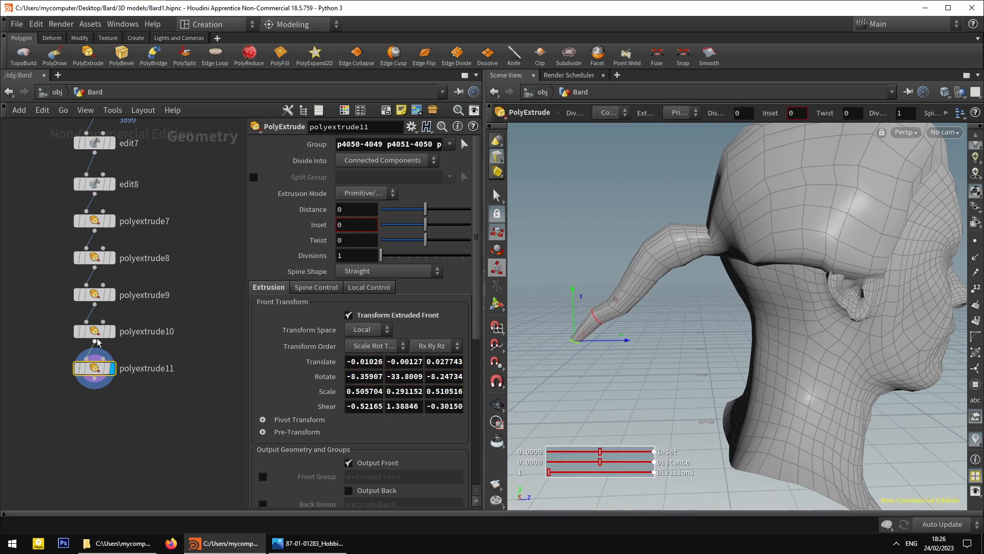
# Undo the new Edit node and delete the redundant polyextrude10 node.
pyautogui.click(138, 332)
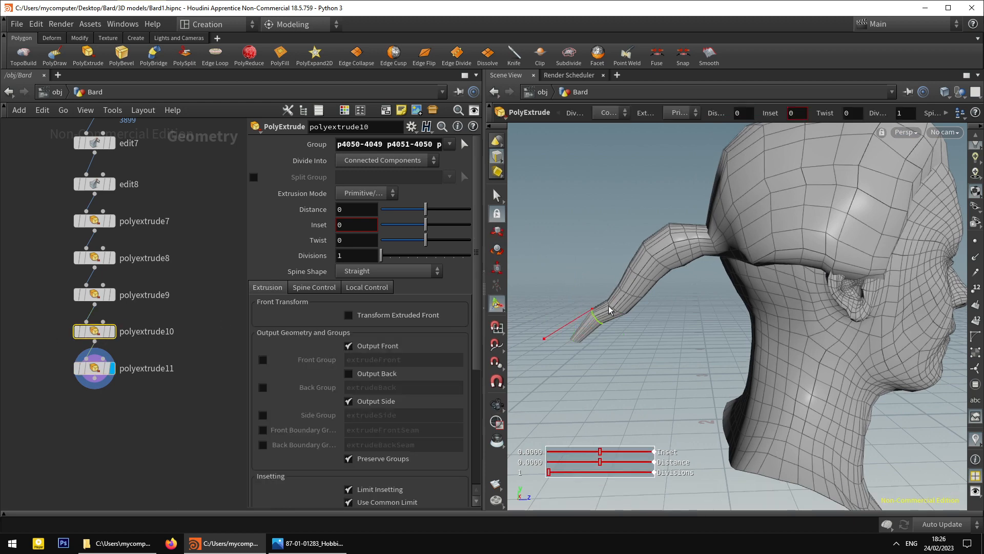
pyautogui.press('r')
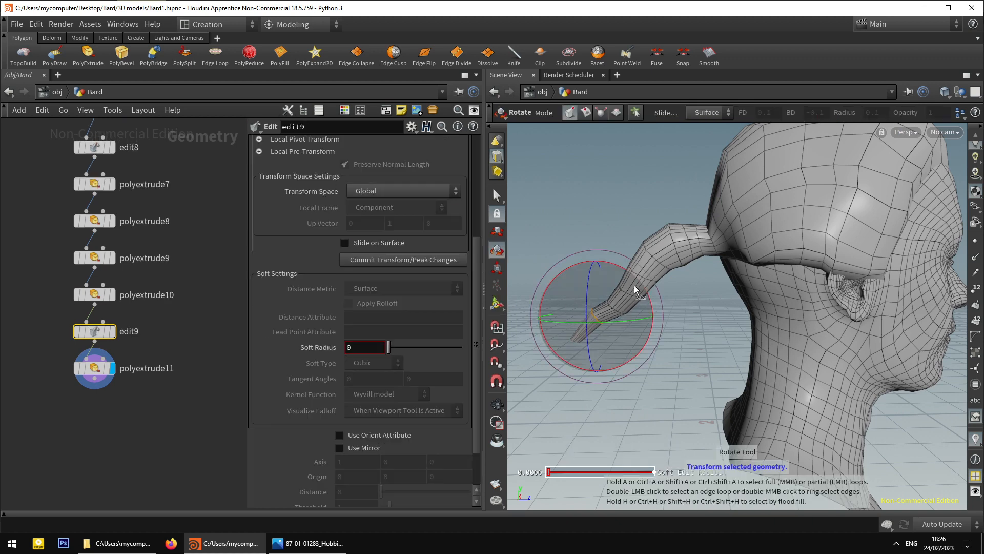
pyautogui.hotkey('ctrl', 'z')
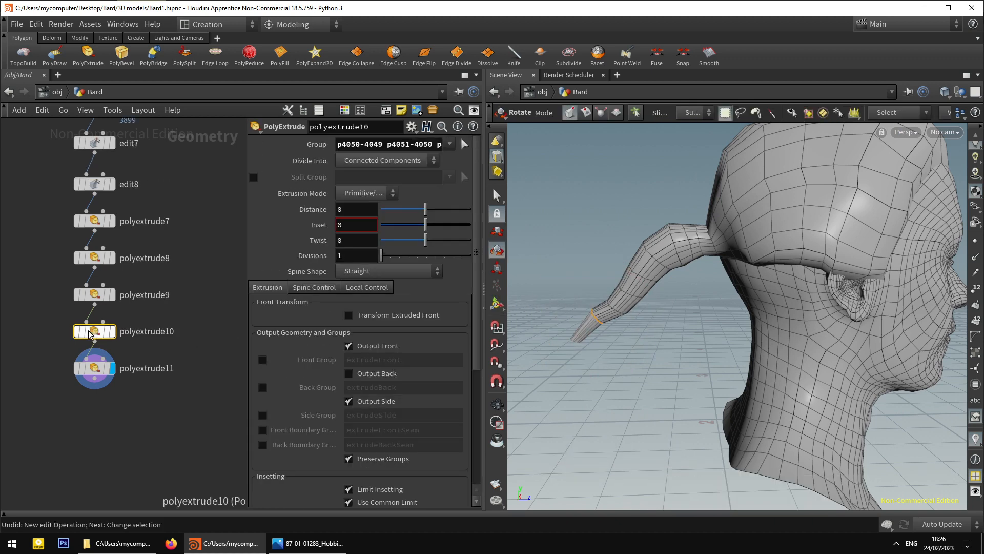
pyautogui.moveTo(98, 335)
pyautogui.click(349, 315)
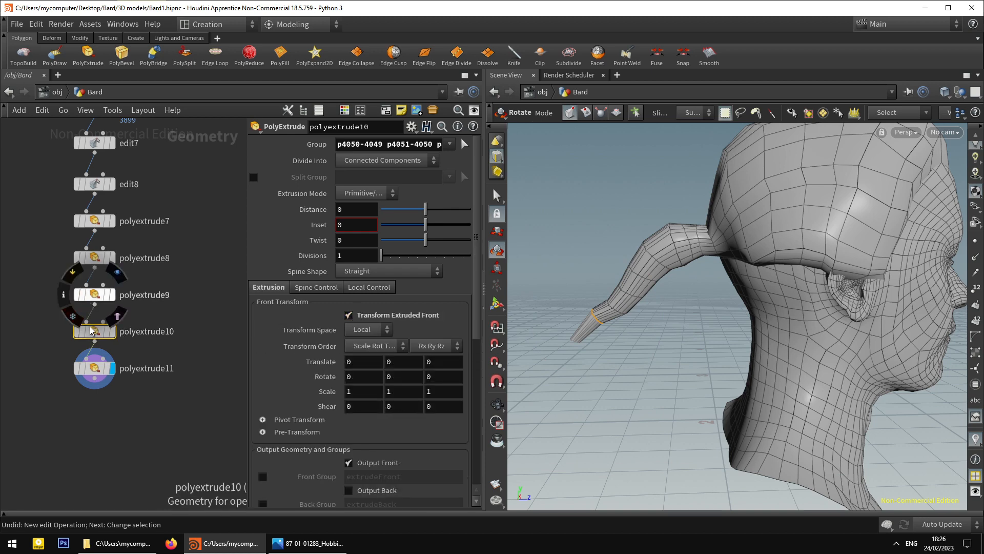
pyautogui.press('Delete')
# Rotate and reposition polyextrude9's extruded front to smooth the ponytail's lower curve.
pyautogui.click(94, 297)
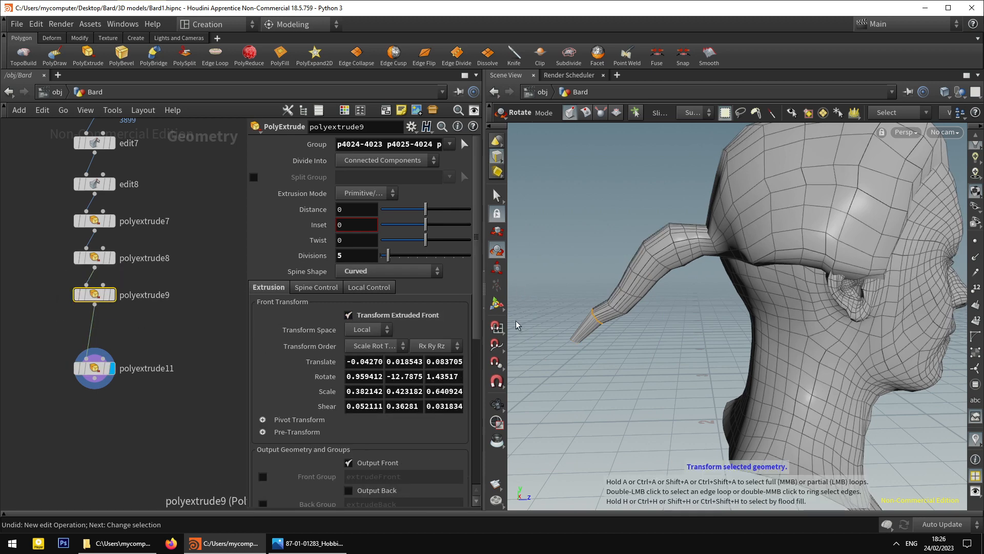
pyautogui.click(492, 305)
pyautogui.press('r')
pyautogui.moveTo(636, 281); pyautogui.dragTo(612, 273)
pyautogui.press('t')
pyautogui.moveTo(621, 315); pyautogui.dragTo(623, 317)
pyautogui.keyDown('alt'); pyautogui.moveTo(622, 317); pyautogui.dragTo(629, 311); pyautogui.keyUp('alt')
# Shorten polyextrude11's tip extrusion and scale its front to about 0.32, 0.29 and 0.50.
pyautogui.click(94, 367)
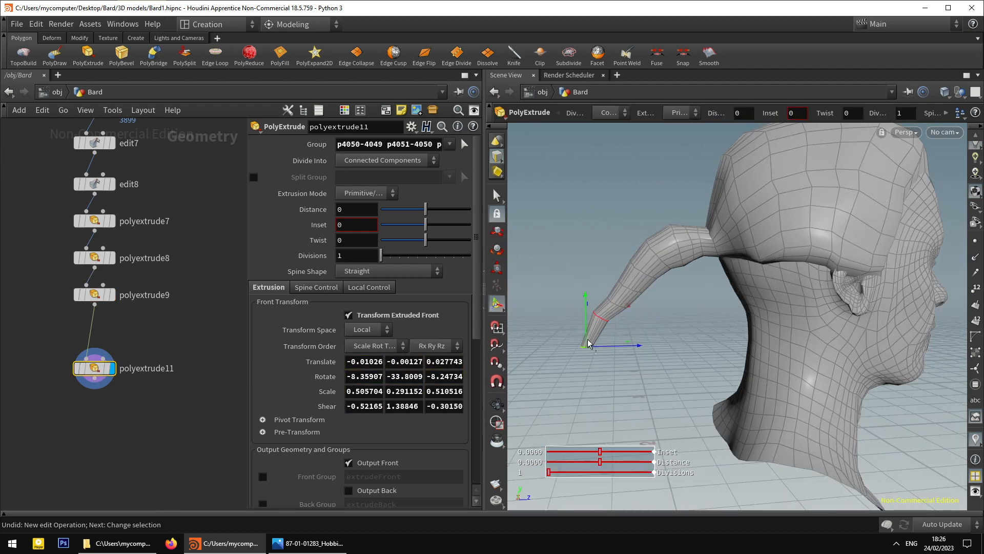
pyautogui.moveTo(605, 345); pyautogui.dragTo(580, 315)
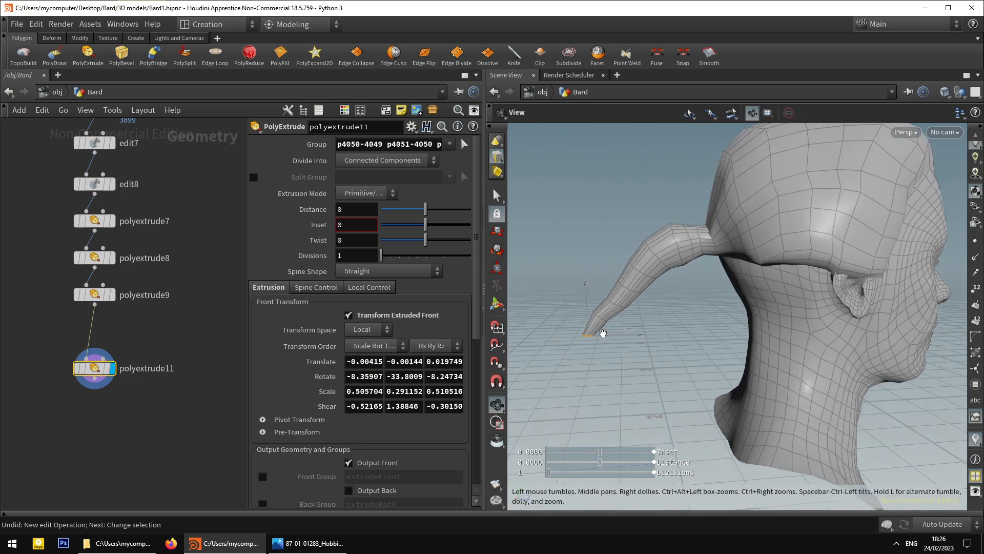
pyautogui.press('e')
pyautogui.moveTo(641, 335); pyautogui.dragTo(620, 336)
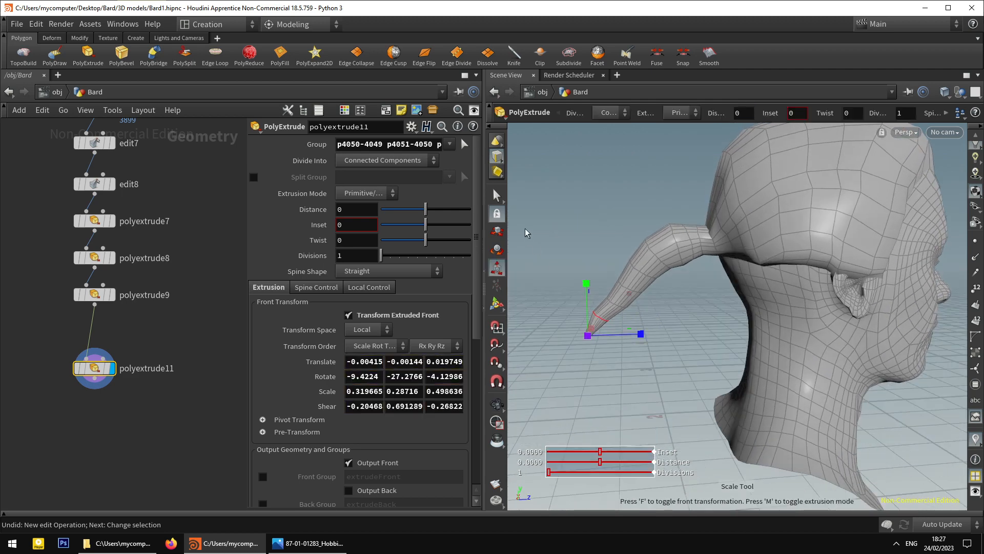
# Fuse the ponytail's tip points into a single point with a Snap Distance of 1.
pyautogui.click(498, 196)
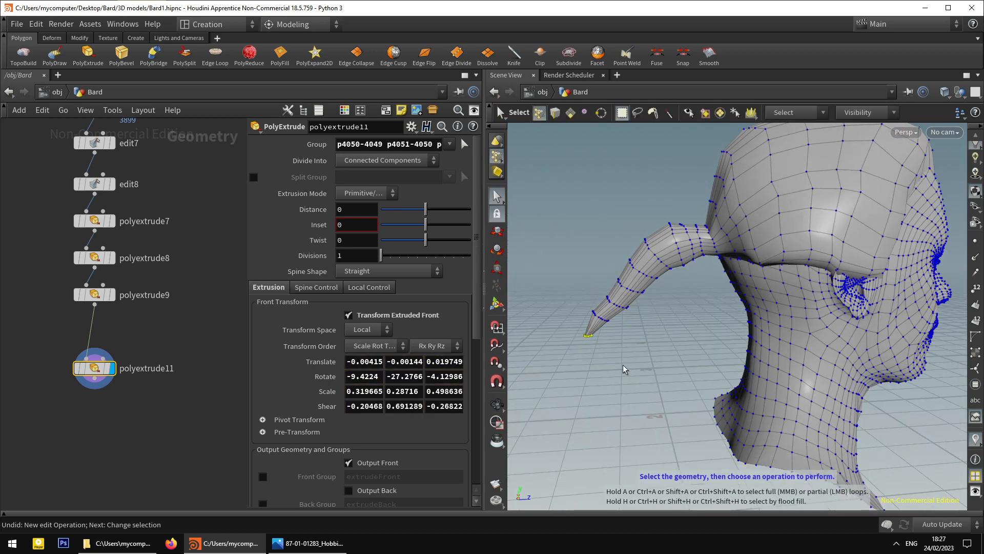
pyautogui.press('Tab')
pyautogui.write('fuse')
pyautogui.press('Return')
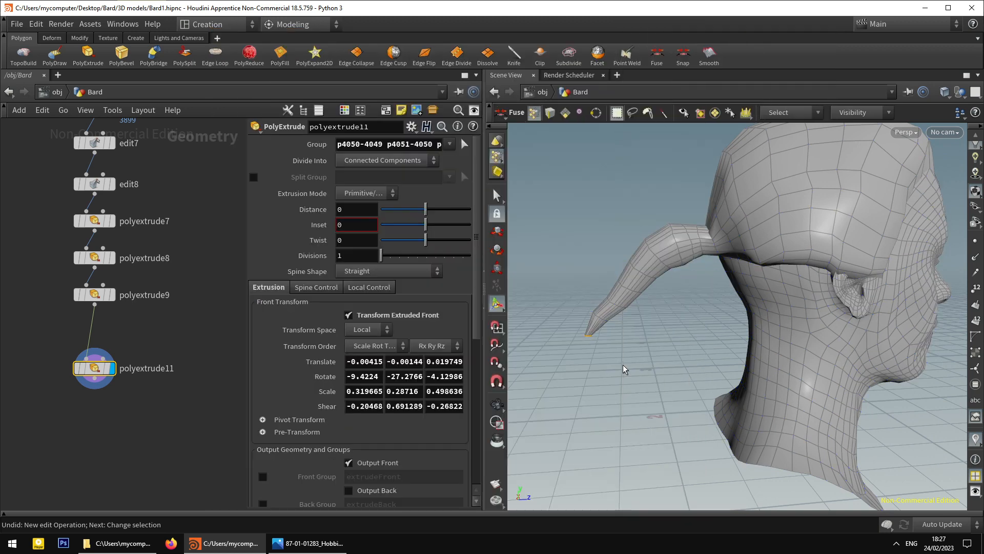
pyautogui.click(635, 115)
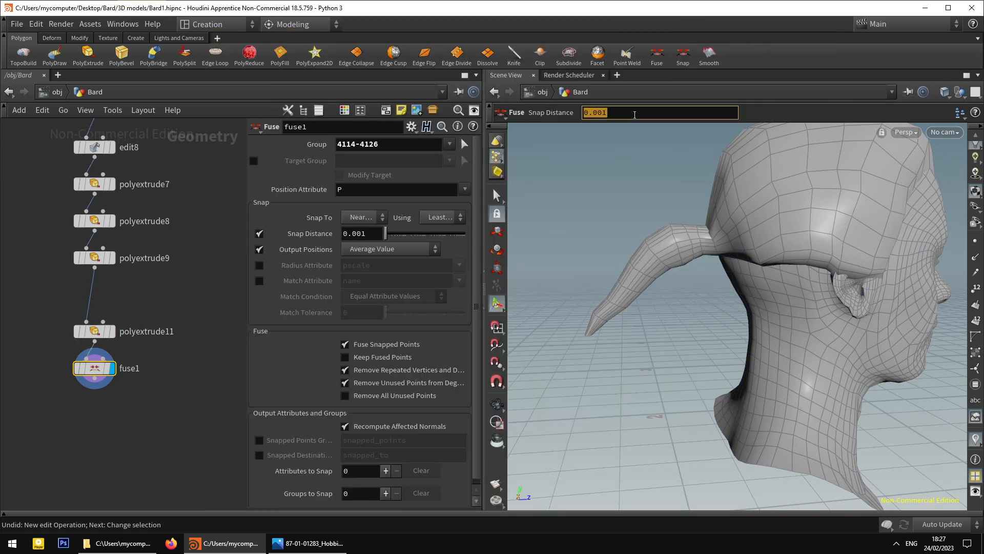
pyautogui.press('Return')
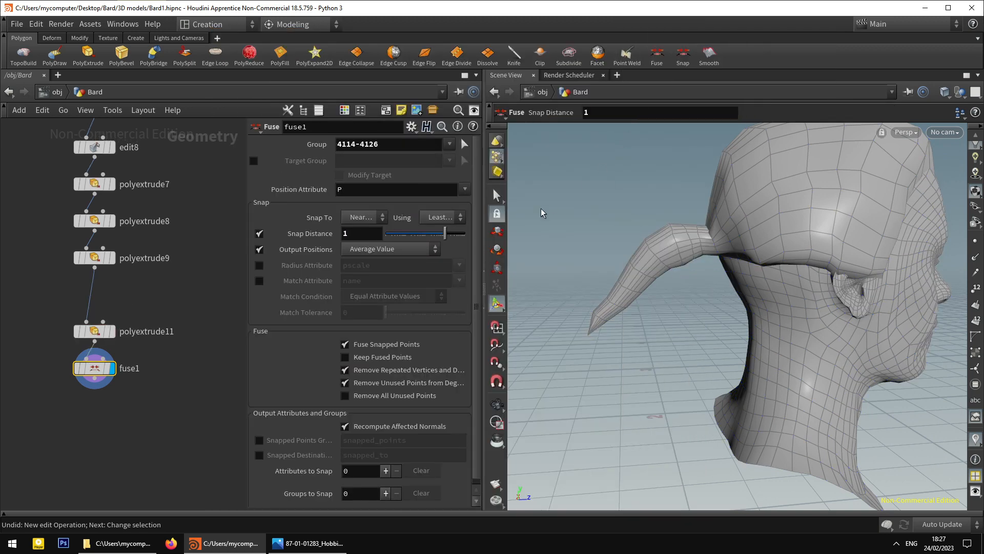
pyautogui.click(497, 197)
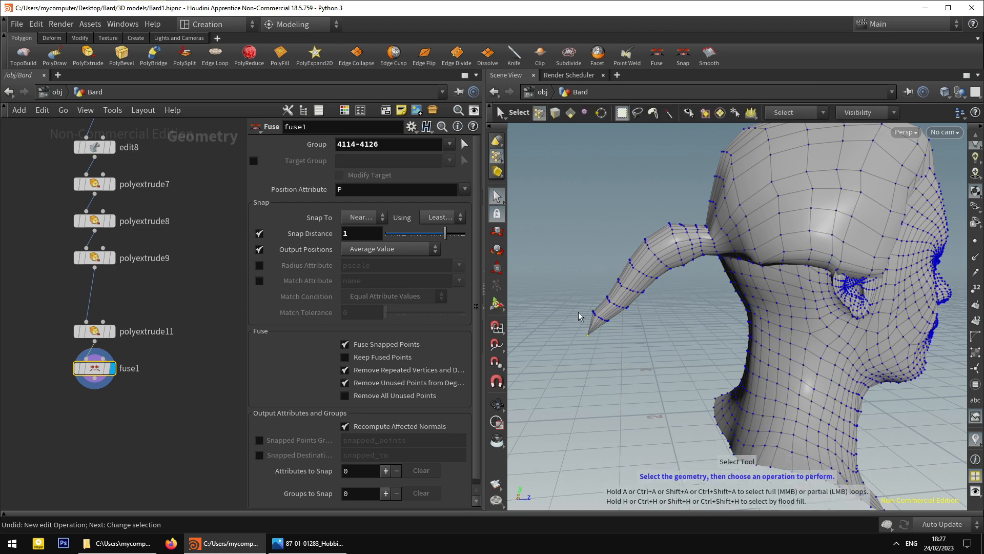
pyautogui.click(94, 331)
pyautogui.click(92, 260)
pyautogui.press('e')
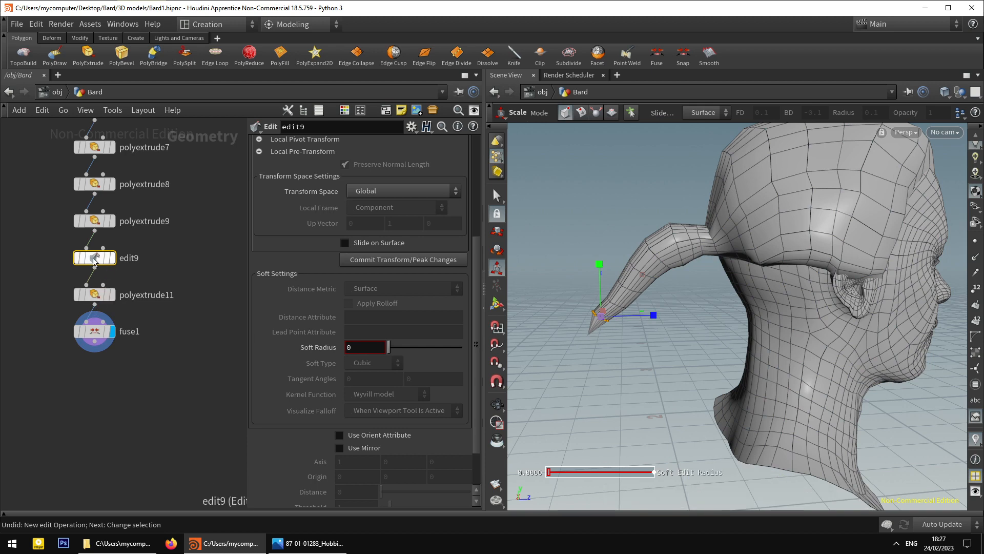
pyautogui.press('Delete')
# Scale polyextrude9's extruded front to about 0.28, 0.42 and 0.48 to slim the ponytail's lower end.
pyautogui.click(94, 221)
pyautogui.click(498, 305)
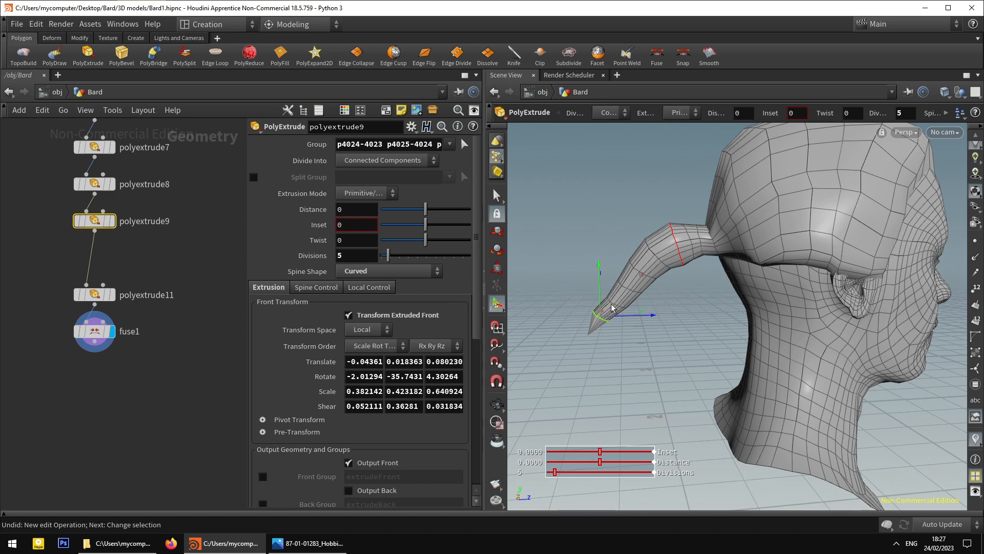
pyautogui.press('e')
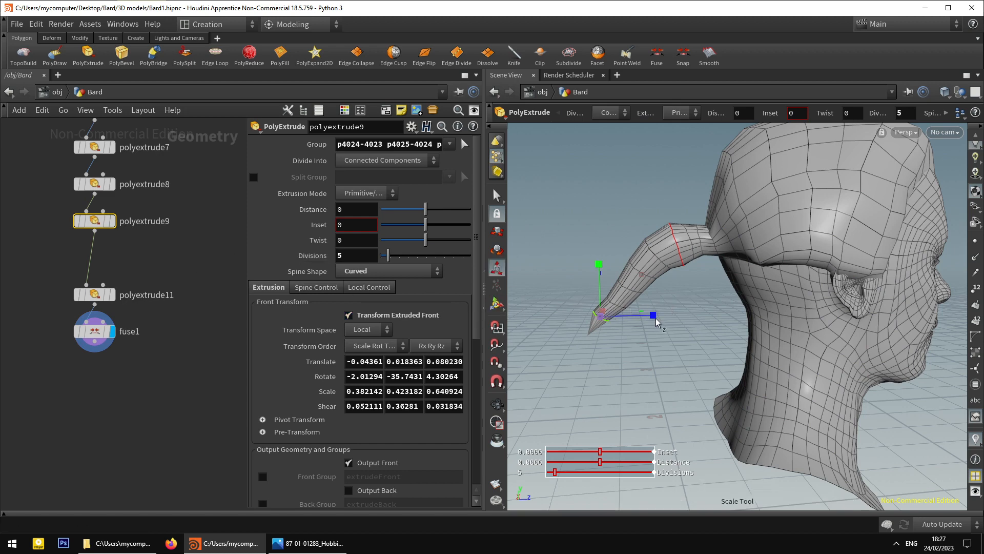
pyautogui.moveTo(656, 321); pyautogui.dragTo(634, 318)
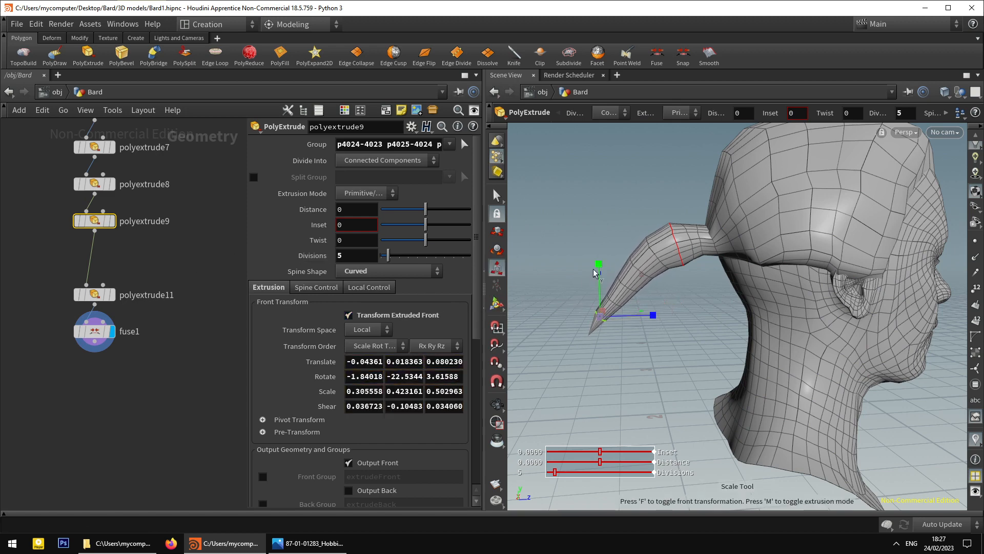
pyautogui.moveTo(597, 270); pyautogui.dragTo(719, 253)
pyautogui.click(497, 196)
pyautogui.keyDown('alt'); pyautogui.moveTo(749, 288); pyautogui.dragTo(756, 335, button='middle'); pyautogui.keyUp('alt')
pyautogui.keyDown('alt'); pyautogui.moveTo(755, 334); pyautogui.dragTo(627, 338); pyautogui.keyUp('alt')
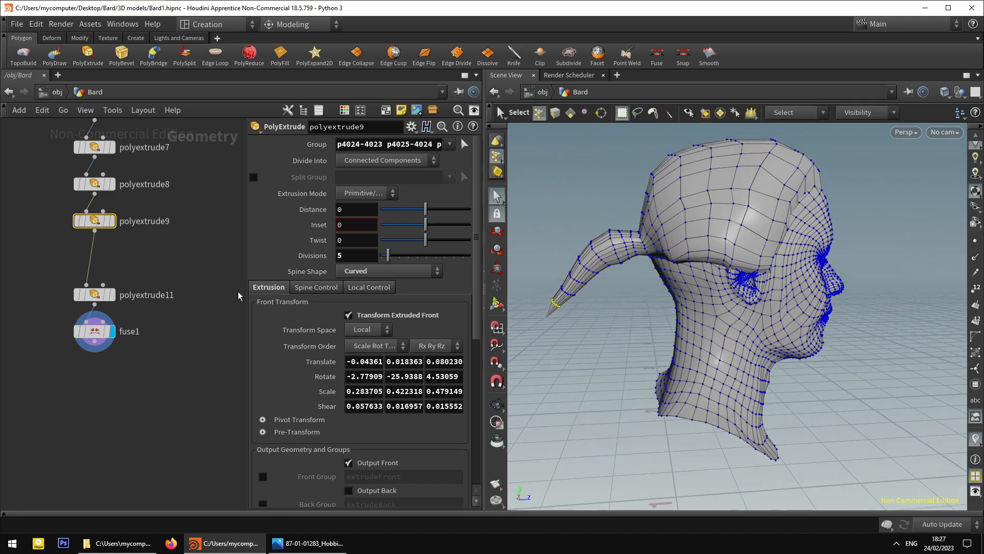
# Rotate polyextrude8's extruded front to about 0.47, -22.17 and -2.04 to bend the ponytail further downward.
pyautogui.moveTo(157, 265); pyautogui.dragTo(166, 295, button='middle')
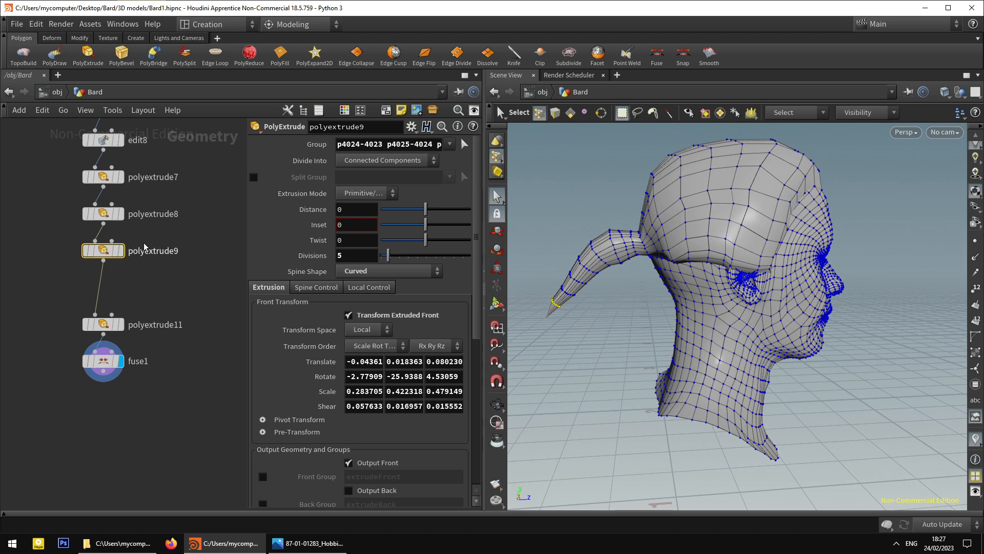
pyautogui.click(103, 220)
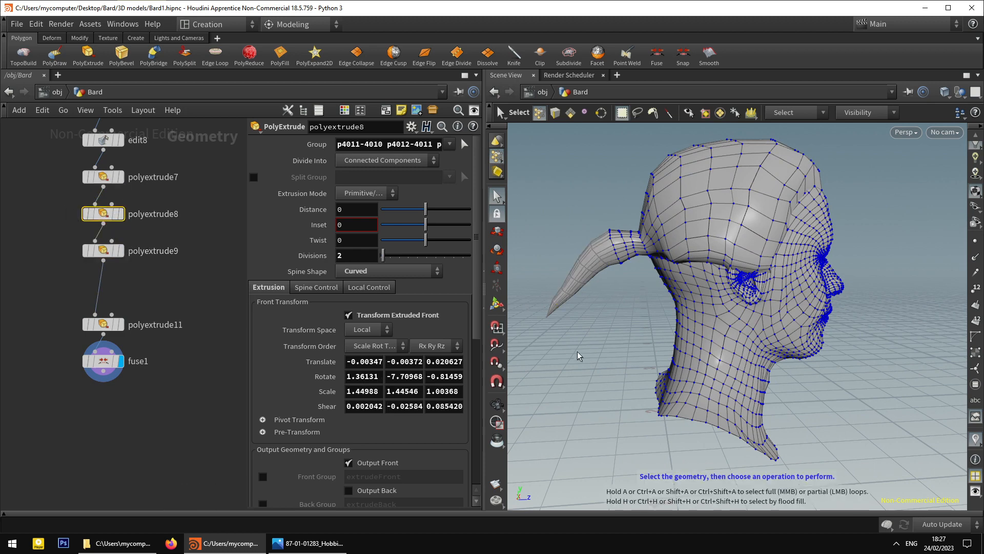
pyautogui.click(494, 302)
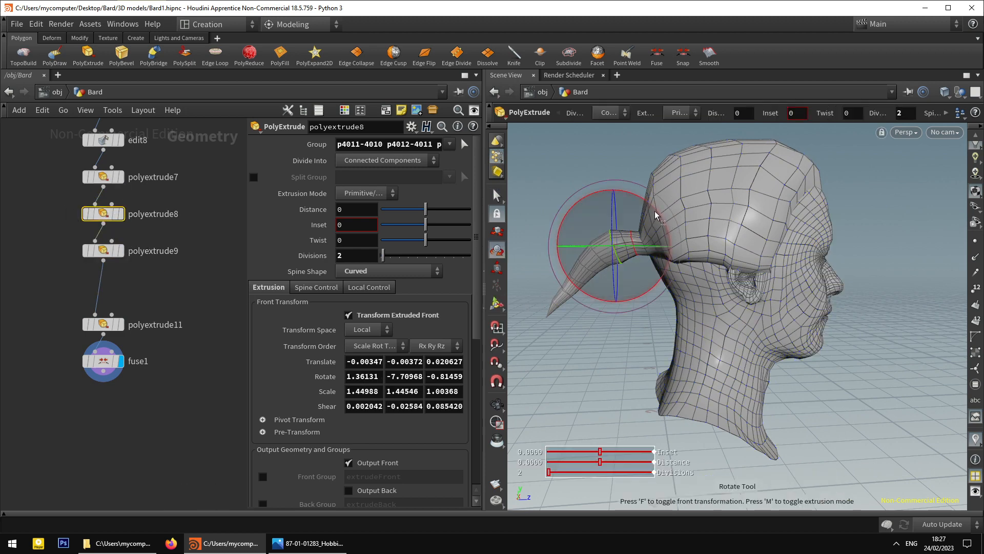
pyautogui.moveTo(655, 214); pyautogui.dragTo(614, 198)
pyautogui.press('t')
pyautogui.press('e')
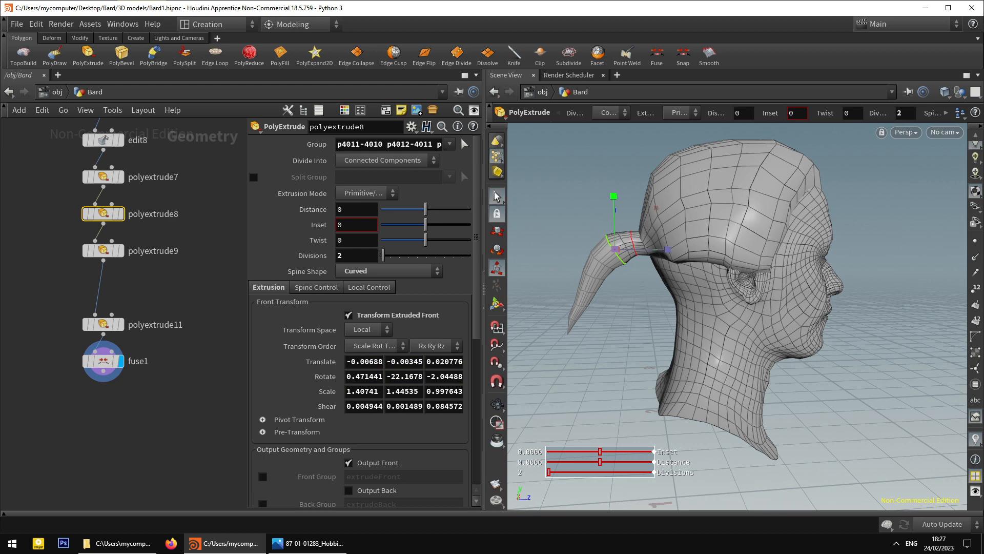
pyautogui.press('s')
# Add an Edit after fuse1 and slightly widen the edge loop around the ponytail's bend along Z.
pyautogui.click(554, 114)
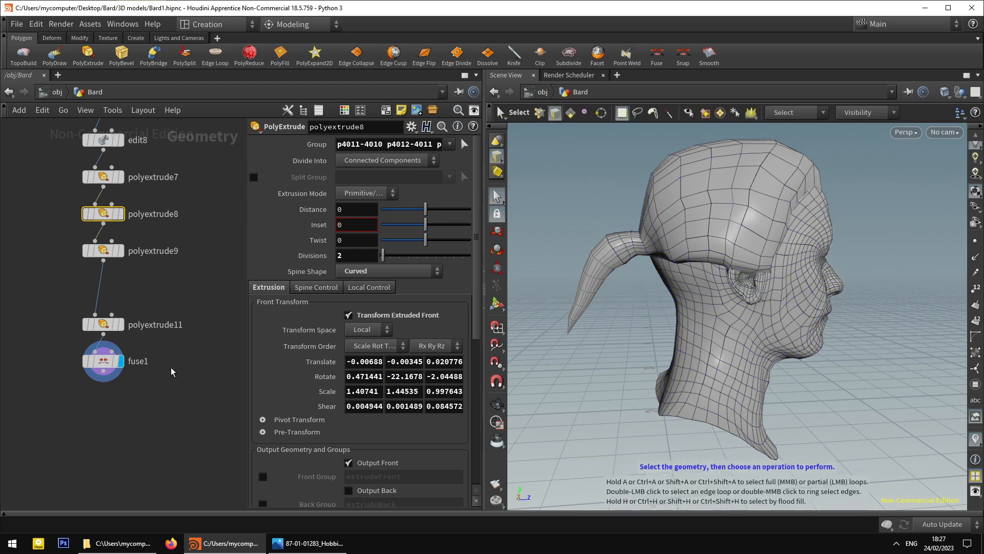
pyautogui.click(107, 367)
pyautogui.scroll(3, 611, 267)
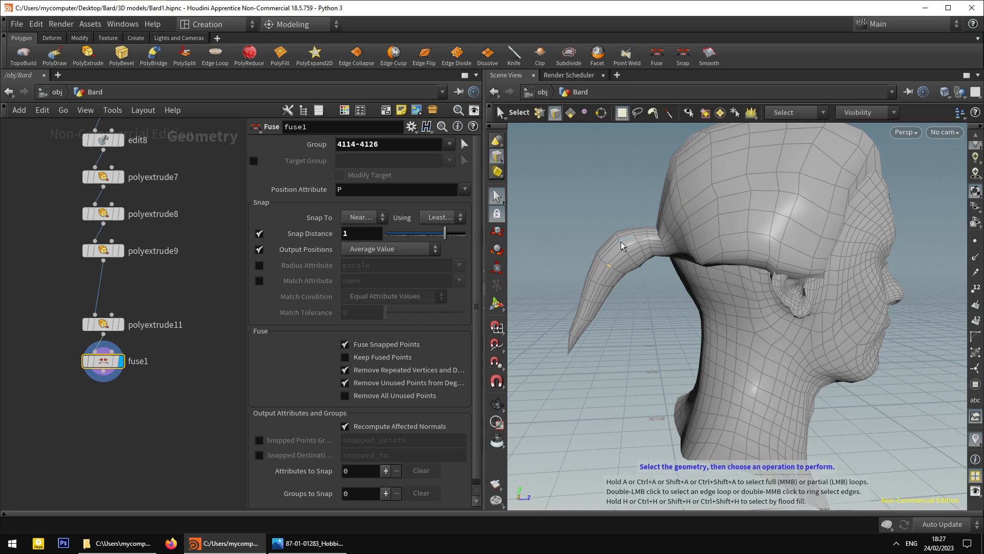
pyautogui.doubleClick(609, 269)
pyautogui.doubleClick(612, 266)
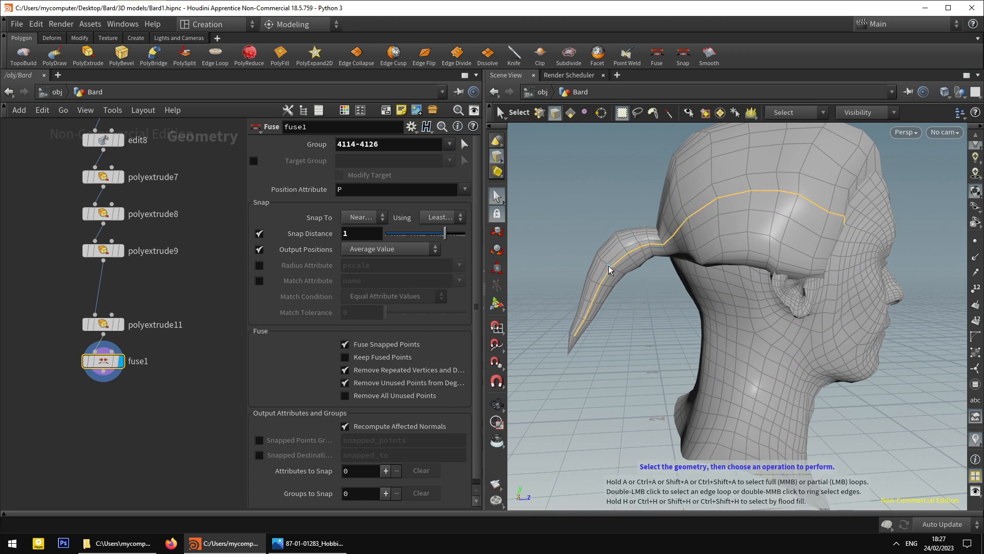
pyautogui.doubleClick(608, 265)
pyautogui.press('e')
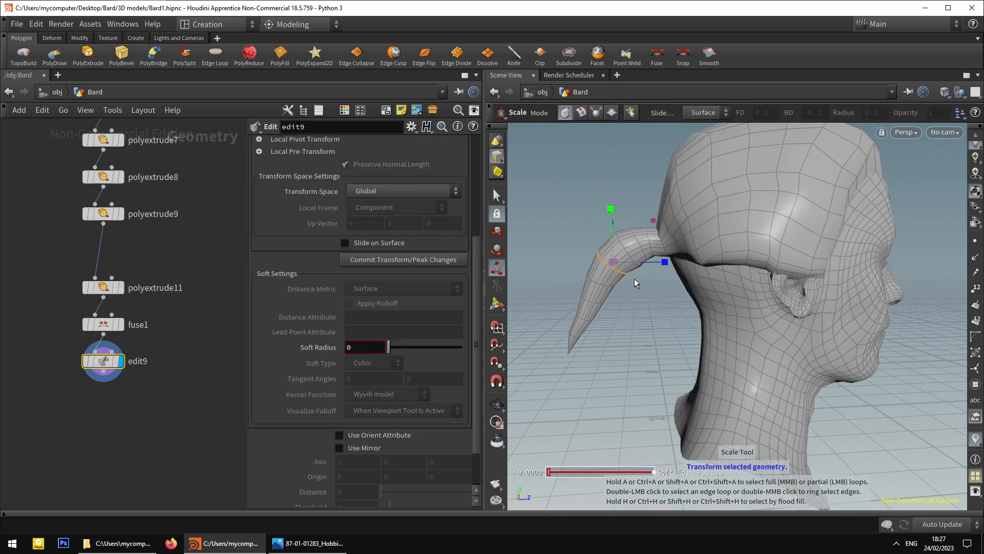
pyautogui.moveTo(666, 266); pyautogui.dragTo(669, 267)
pyautogui.press('s')
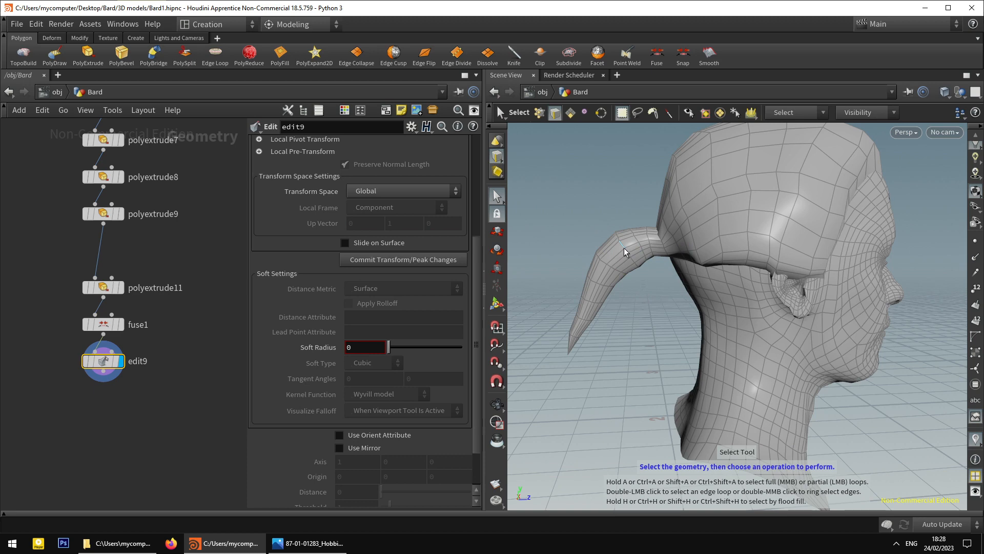
# Select the next edge loop toward the head and nudge it slightly to smooth the ponytail's upper curve.
pyautogui.doubleClick(624, 248)
pyautogui.press('r')
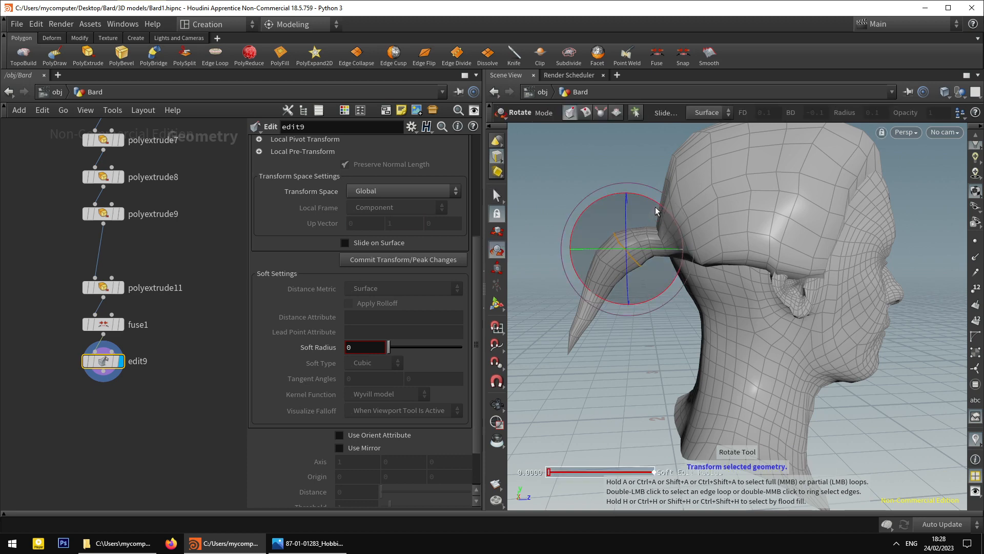
pyautogui.press('t')
pyautogui.moveTo(651, 249); pyautogui.dragTo(648, 250)
pyautogui.press('Escape')
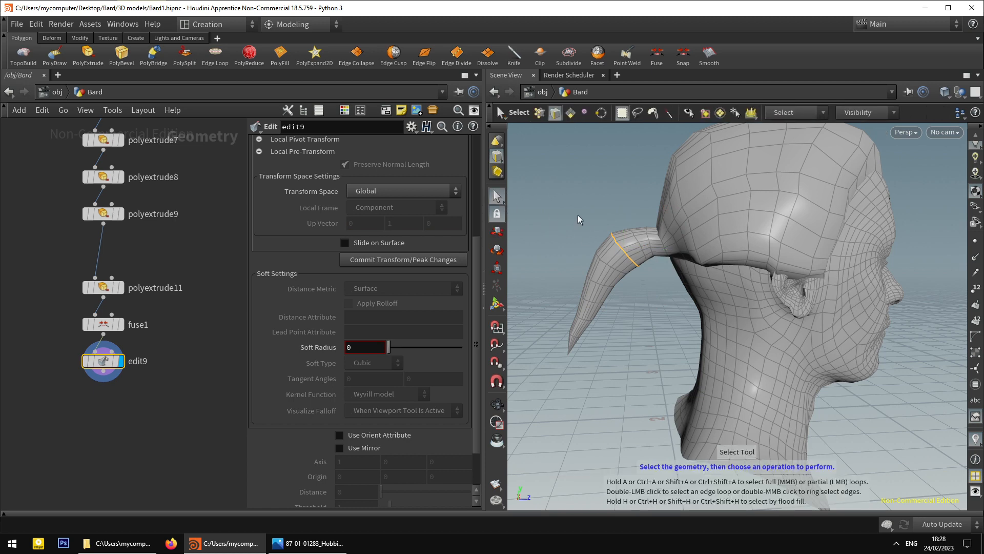
pyautogui.moveTo(577, 214); pyautogui.dragTo(641, 239)
# Scale the edge loop near the ponytail's base slightly taller along Y.
pyautogui.press('s')
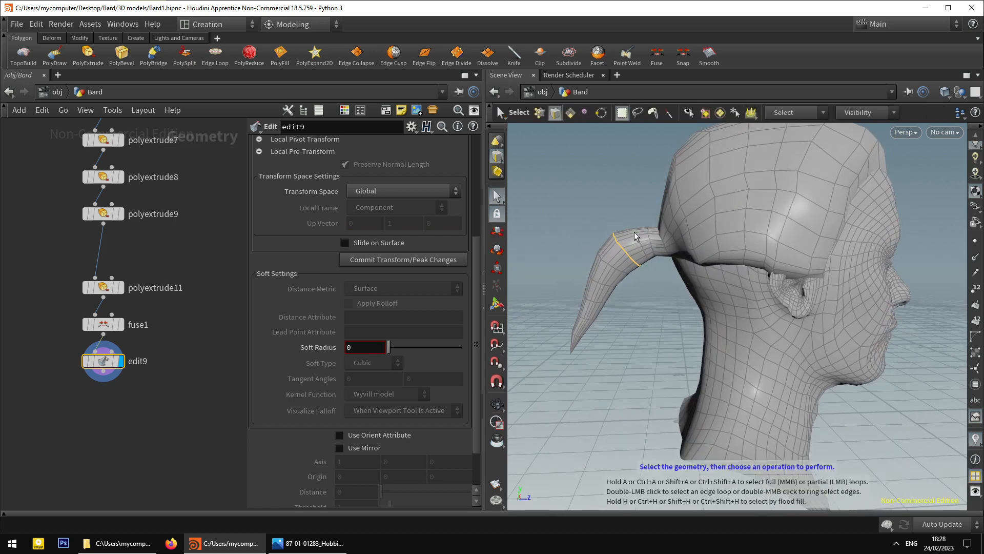
pyautogui.press('w')
pyautogui.press('w')
pyautogui.press('e')
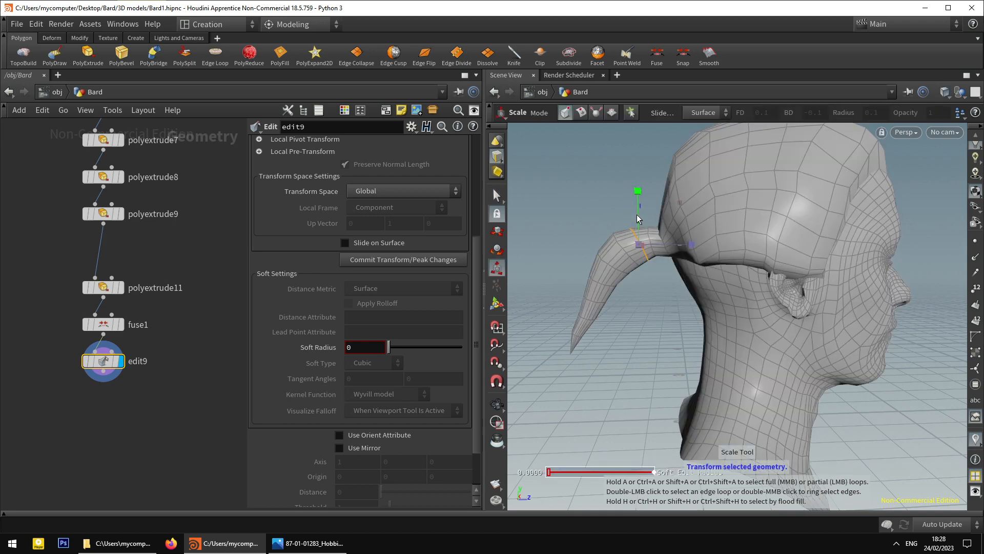
pyautogui.moveTo(637, 198); pyautogui.dragTo(639, 194)
pyautogui.click(496, 197)
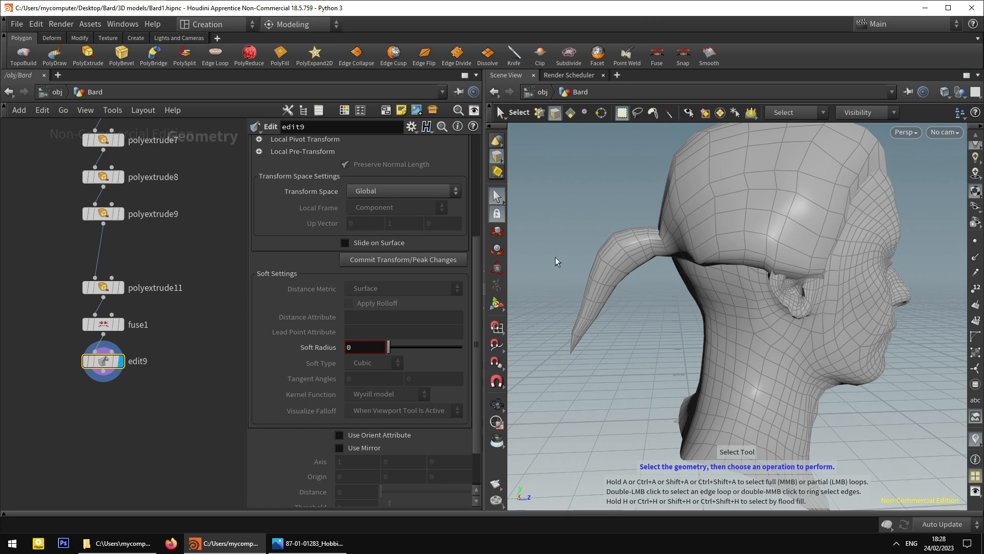
# Select the ring of polygons at the ponytail's base where it joins the back of the hair.
pyautogui.click(570, 112)
pyautogui.moveTo(528, 207); pyautogui.dragTo(641, 419)
pyautogui.click(666, 263)
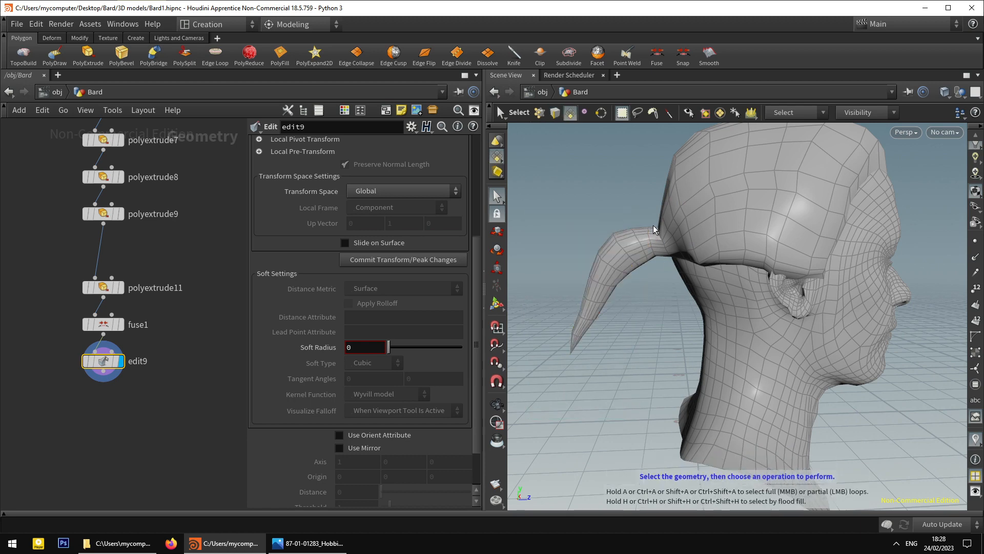
pyautogui.moveTo(654, 226); pyautogui.dragTo(556, 177)
pyautogui.press('Escape')
pyautogui.scroll(6, 707, 260)
pyautogui.scroll(3, 684, 260)
pyautogui.press('s')
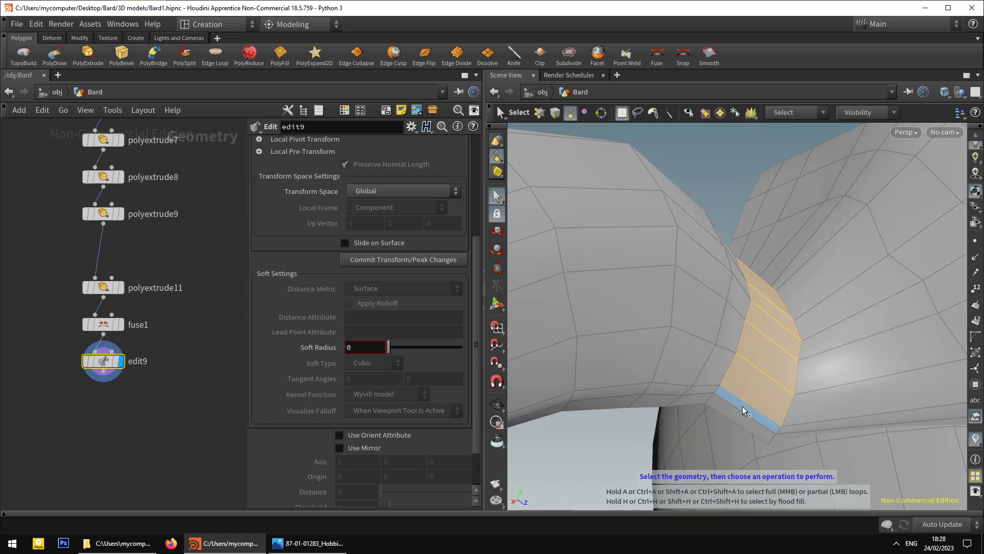
# Select the band of faces where the ponytail meets the hair and adjust it with the Move tool.
pyautogui.keyDown('shift'); pyautogui.click(743, 411); pyautogui.keyUp('shift')
pyautogui.keyDown('shift'); pyautogui.click(731, 417); pyautogui.keyUp('shift')
pyautogui.press('Escape')
pyautogui.moveTo(733, 346); pyautogui.dragTo(679, 359)
pyautogui.scroll(-6, 679, 360)
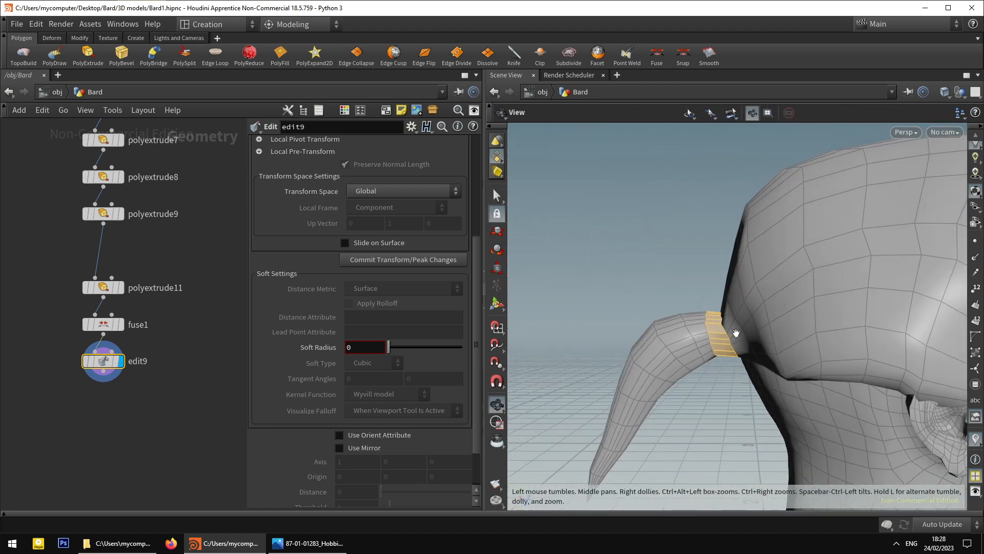
pyautogui.press('r')
pyautogui.press('t')
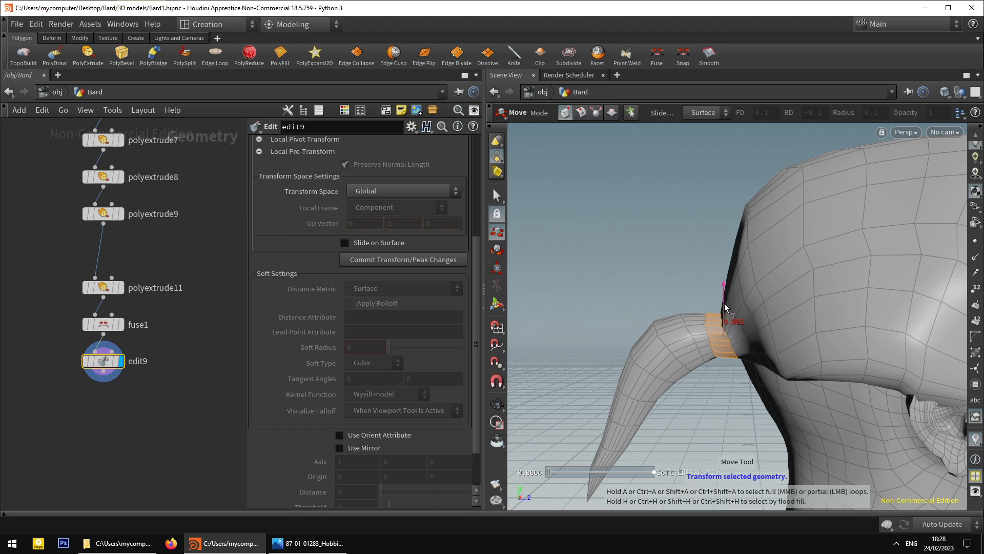
pyautogui.moveTo(724, 305); pyautogui.dragTo(814, 405)
pyautogui.press('e')
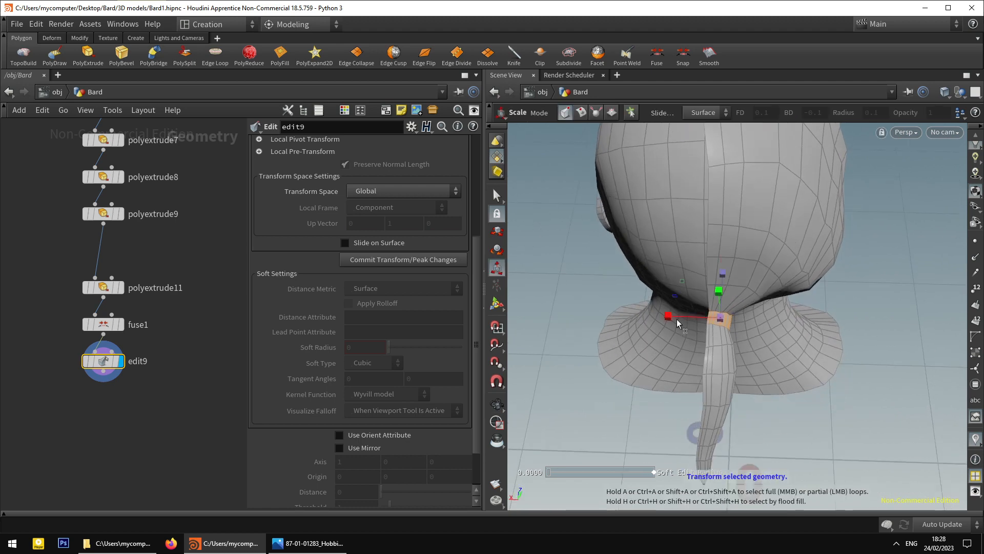
pyautogui.press('t')
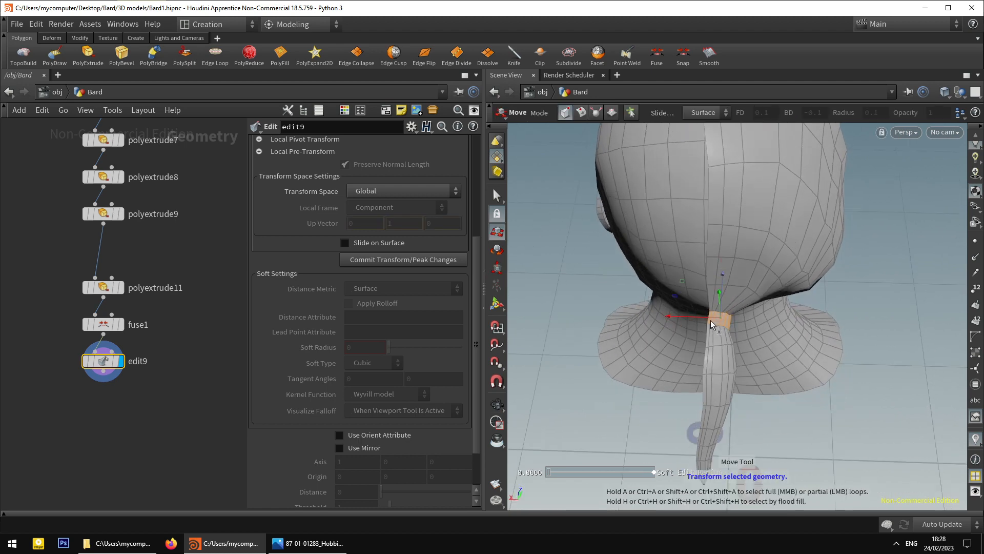
pyautogui.keyDown('alt'); pyautogui.moveTo(710, 320); pyautogui.dragTo(534, 266); pyautogui.keyUp('alt')
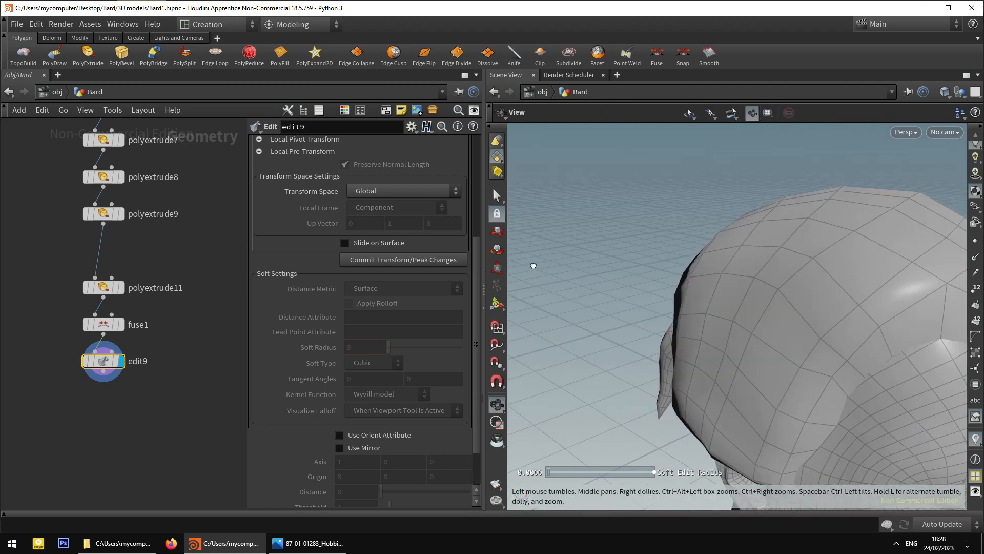
# Select the edge loop running down the back of the hair, just ahead of the ponytail, and reposition it.
pyautogui.scroll(-3, 615, 304)
pyautogui.keyDown('alt'); pyautogui.moveTo(644, 312); pyautogui.dragTo(670, 295); pyautogui.keyUp('alt')
pyautogui.press('s')
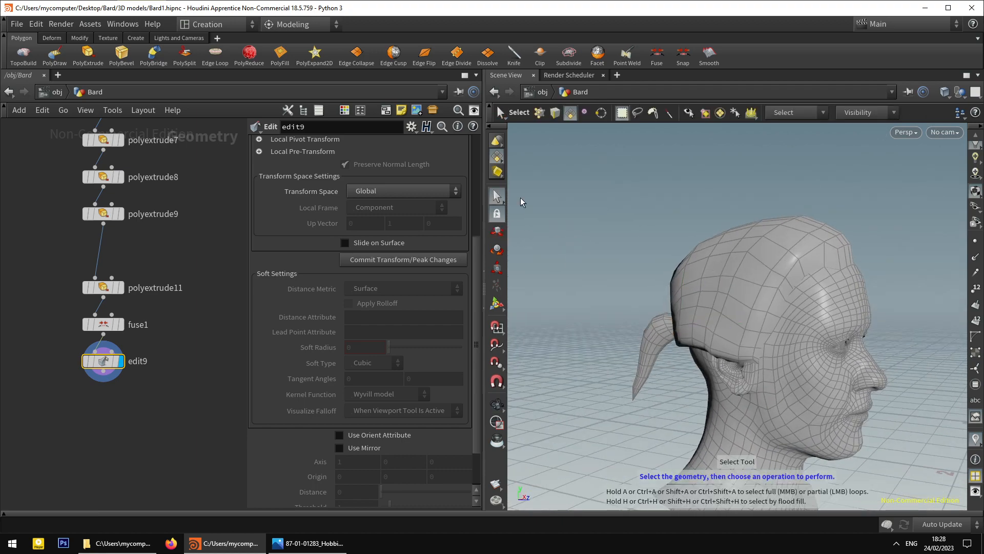
pyautogui.keyDown('alt'); pyautogui.moveTo(610, 276); pyautogui.dragTo(657, 279); pyautogui.keyUp('alt')
pyautogui.keyDown('alt'); pyautogui.moveTo(656, 279); pyautogui.dragTo(675, 272, button='right'); pyautogui.keyUp('alt')
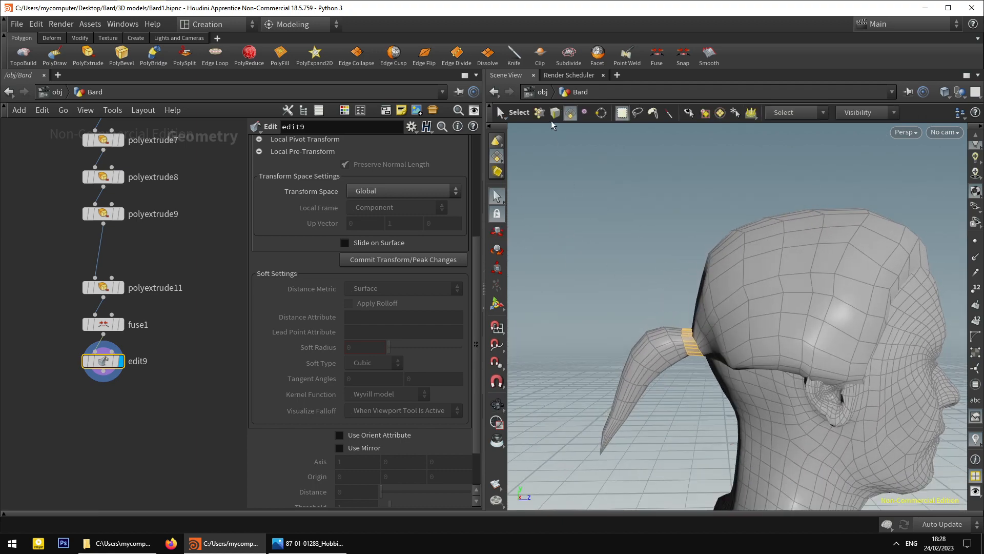
pyautogui.click(554, 113)
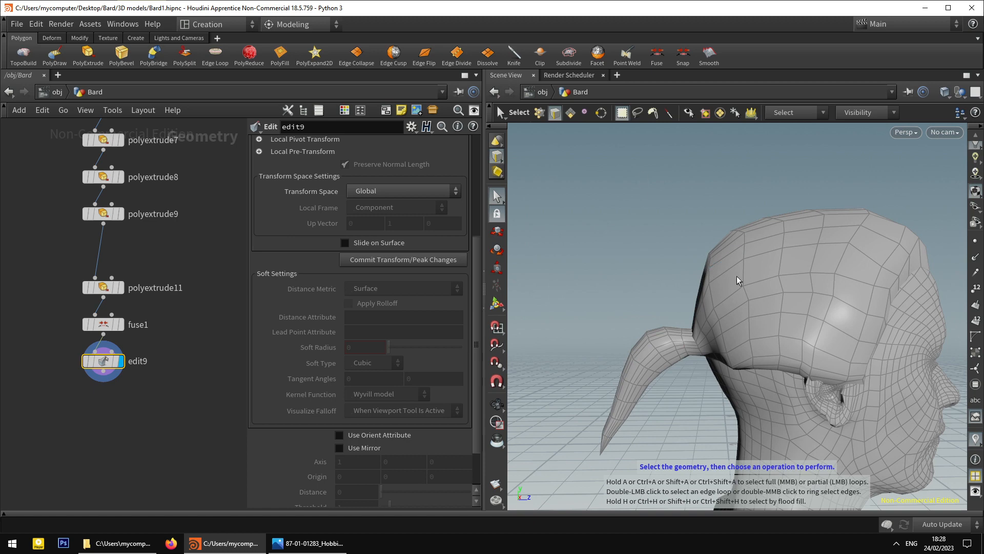
pyautogui.doubleClick(713, 293)
pyautogui.press('t')
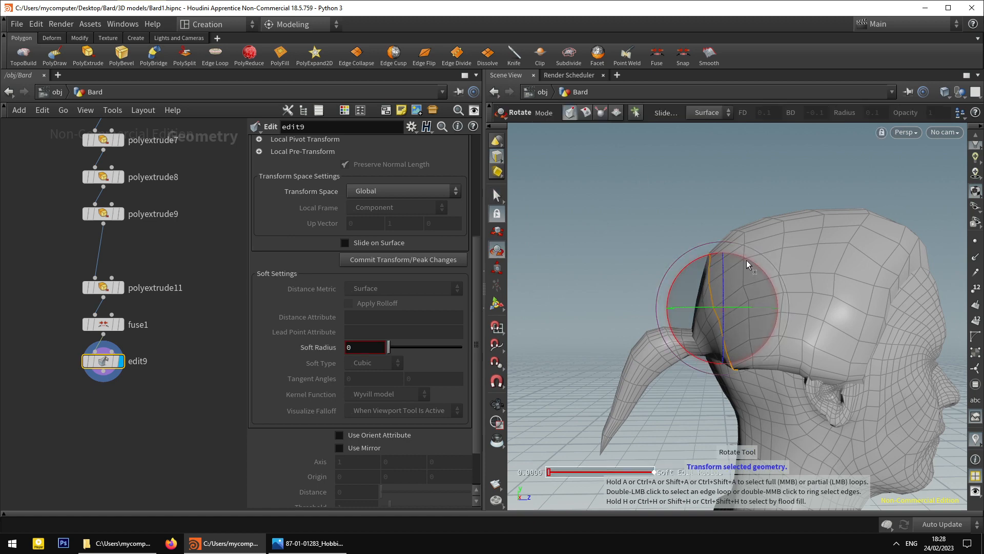
pyautogui.moveTo(742, 306); pyautogui.dragTo(688, 239)
pyautogui.press('space')
pyautogui.moveTo(687, 239); pyautogui.dragTo(749, 284, button='right')
pyautogui.moveTo(749, 284); pyautogui.dragTo(840, 254)
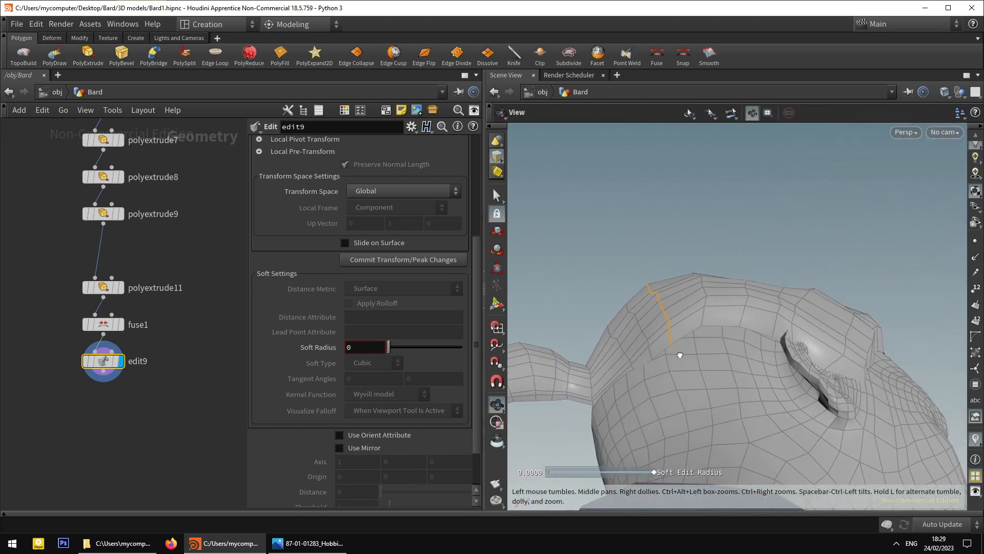
pyautogui.moveTo(680, 355); pyautogui.dragTo(655, 413)
pyautogui.scroll(4, 622, 365)
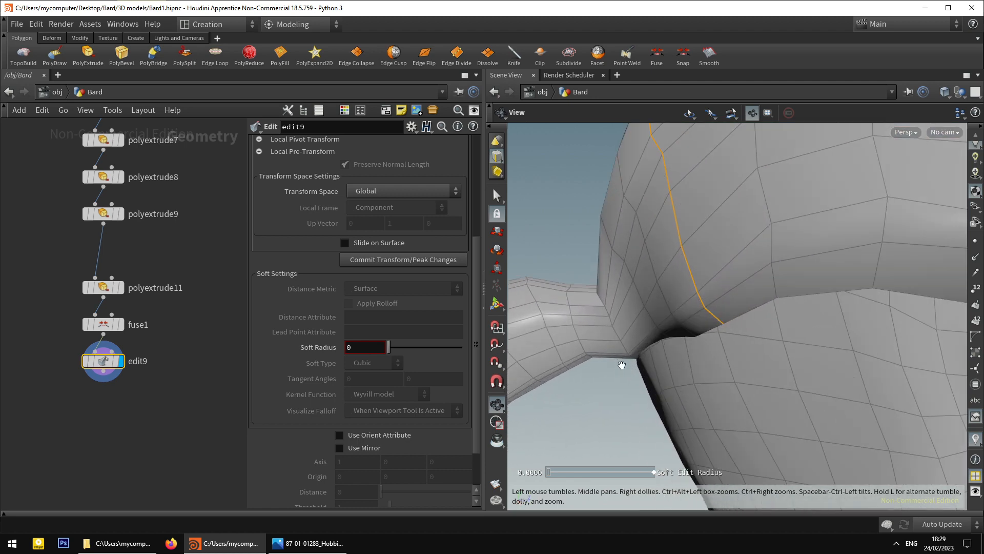
pyautogui.press('t')
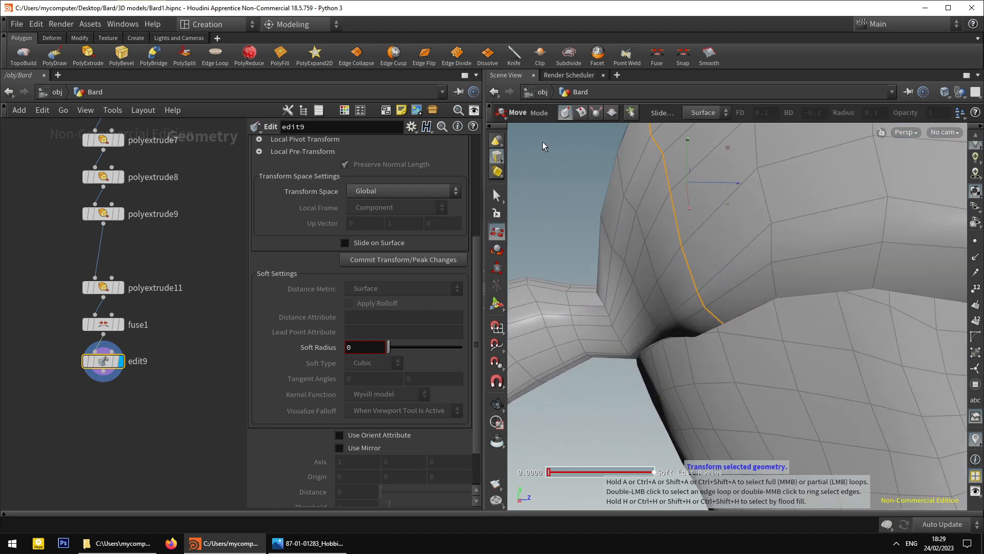
# Select the row of points where the ponytail joins the head and reposition it with the Move tool.
pyautogui.press('s')
pyautogui.click(536, 114)
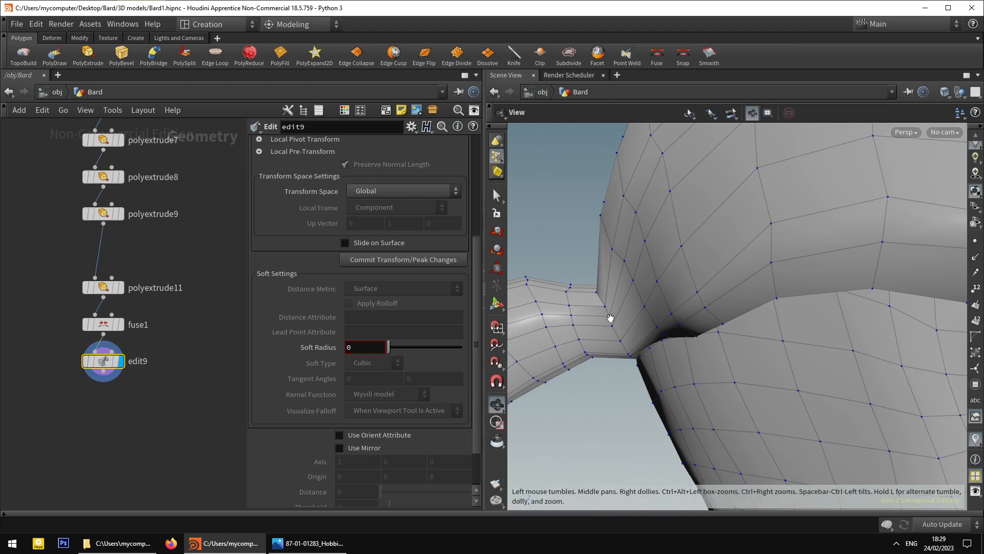
pyautogui.keyDown('alt'); pyautogui.moveTo(609, 318); pyautogui.dragTo(623, 351); pyautogui.keyUp('alt')
pyautogui.click(595, 282)
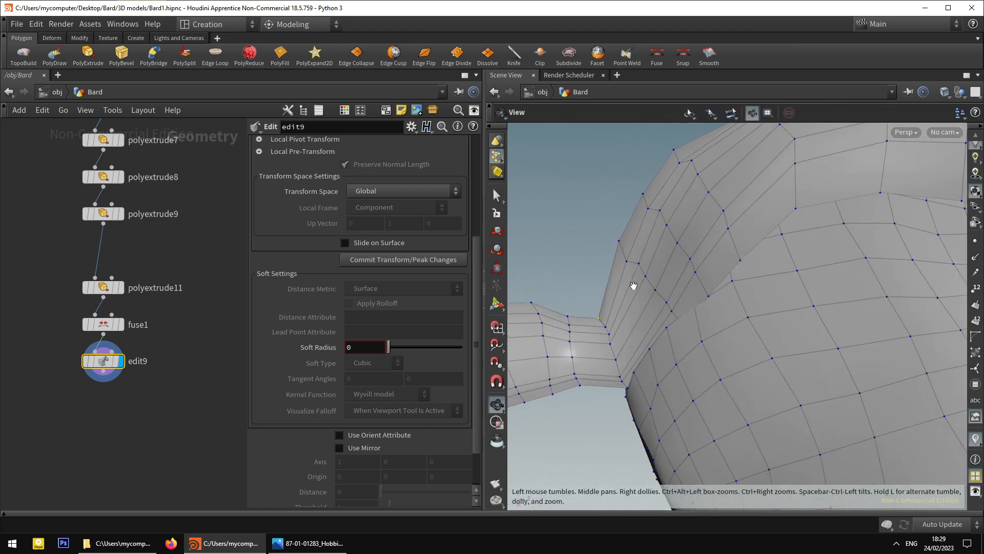
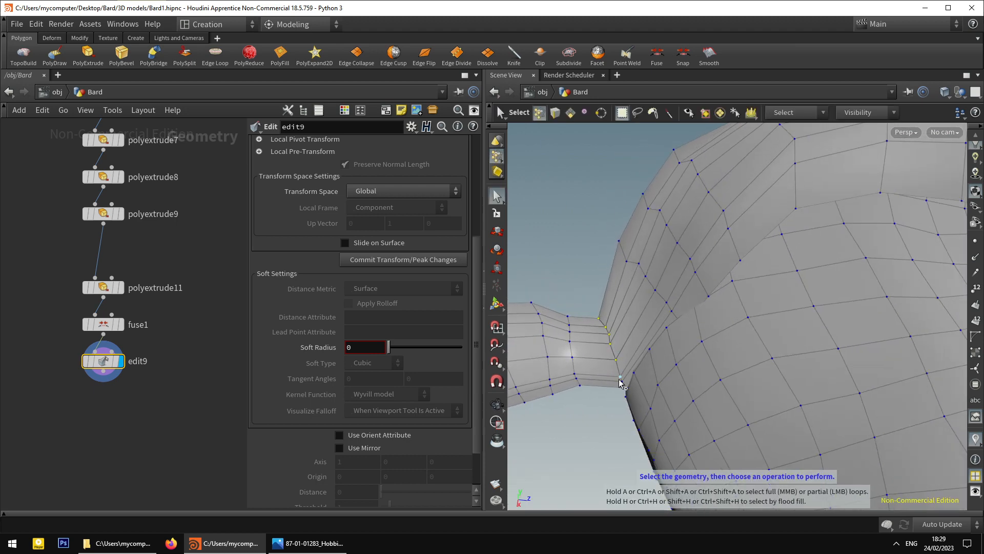
pyautogui.moveTo(630, 393)
pyautogui.keyDown('alt'); pyautogui.mouseDown()
pyautogui.moveTo(634, 357)
pyautogui.moveTo(618, 403)
pyautogui.moveTo(597, 396)
pyautogui.moveTo(554, 411)
pyautogui.moveTo(553, 385)
pyautogui.moveTo(595, 411)
pyautogui.moveTo(593, 432)
pyautogui.moveTo(617, 401)
pyautogui.mouseUp(); pyautogui.keyUp('alt')
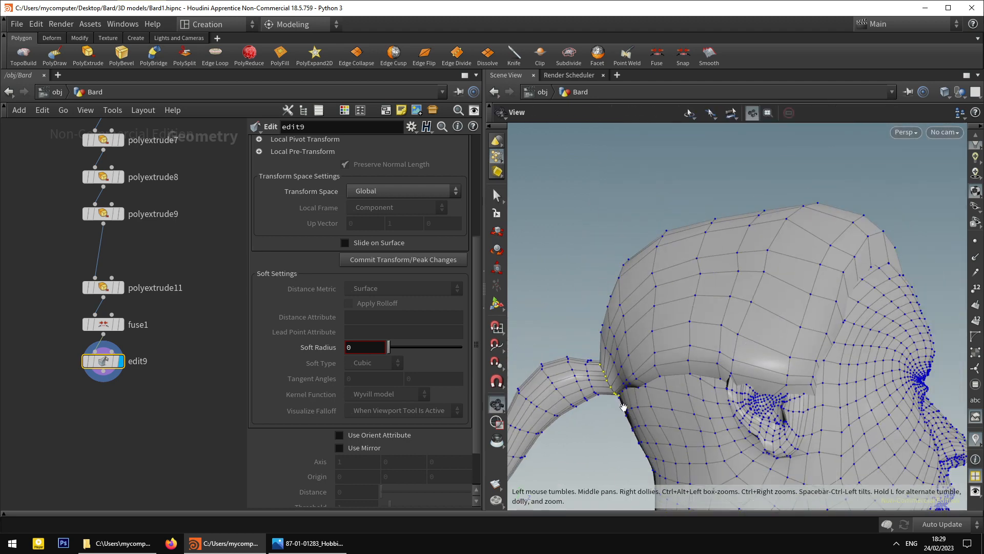
pyautogui.keyDown('alt'); pyautogui.scroll(5, 624, 407); pyautogui.keyUp('alt')
pyautogui.moveTo(645, 348); pyautogui.dragTo(629, 321)
pyautogui.press('t')
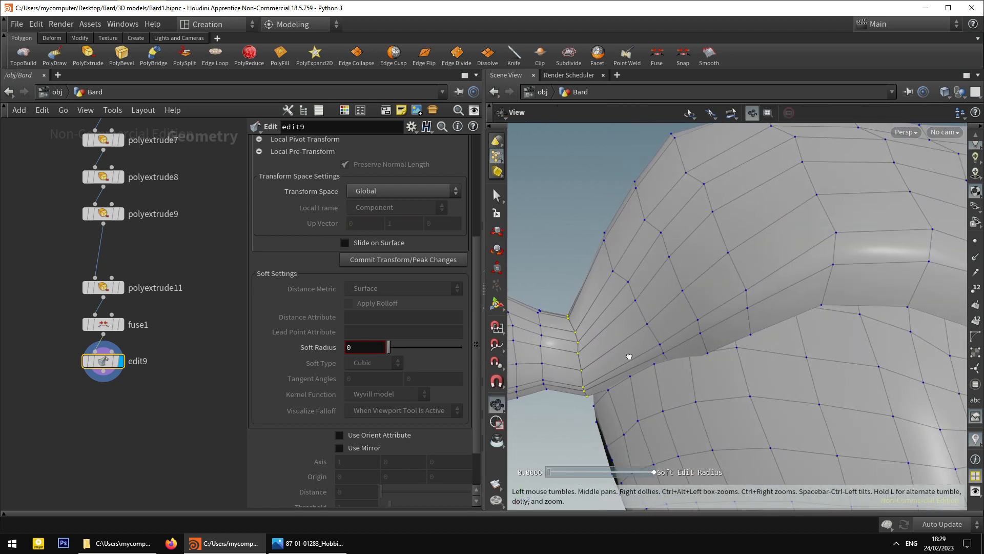
# Select the points on the hair's lower back corner near the ponytail and adjust them with the Move tool.
pyautogui.keyDown('alt'); pyautogui.moveTo(629, 357); pyautogui.dragTo(683, 391); pyautogui.keyUp('alt')
pyautogui.click(496, 196)
pyautogui.click(669, 365)
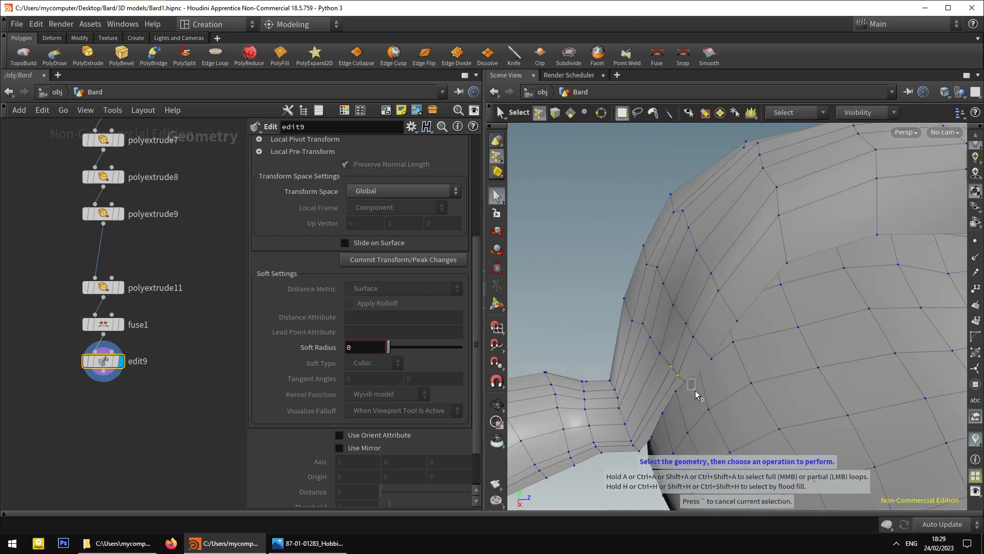
pyautogui.keyDown('shift'); pyautogui.click(678, 375); pyautogui.keyUp('shift')
pyautogui.keyDown('alt'); pyautogui.moveTo(673, 372); pyautogui.dragTo(730, 400); pyautogui.keyUp('alt')
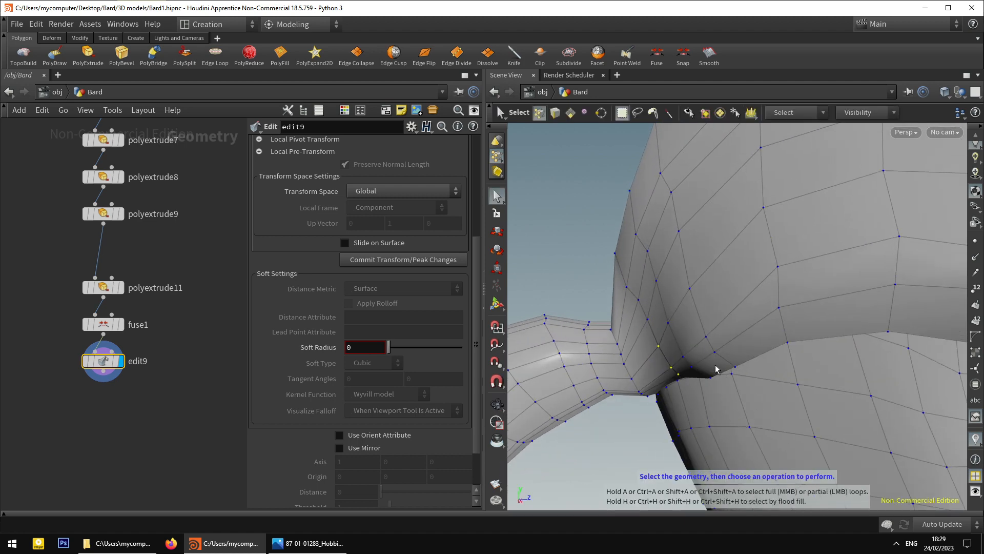
pyautogui.press('t')
# Reselect the points beside the ponytail's base, switch to wireframe display and adjust their position.
pyautogui.click(497, 196)
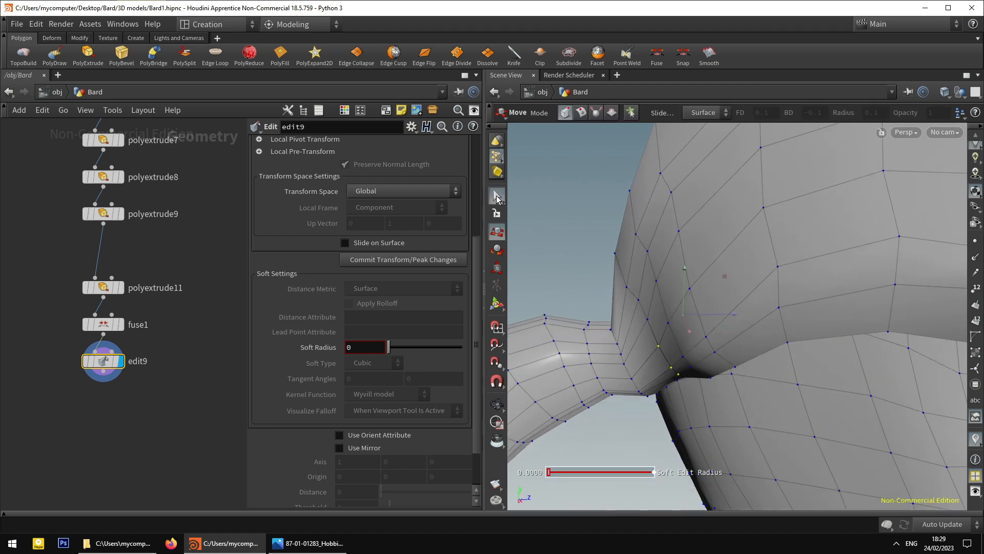
pyautogui.keyDown('alt'); pyautogui.moveTo(692, 367); pyautogui.dragTo(670, 385); pyautogui.keyUp('alt')
pyautogui.click(663, 350)
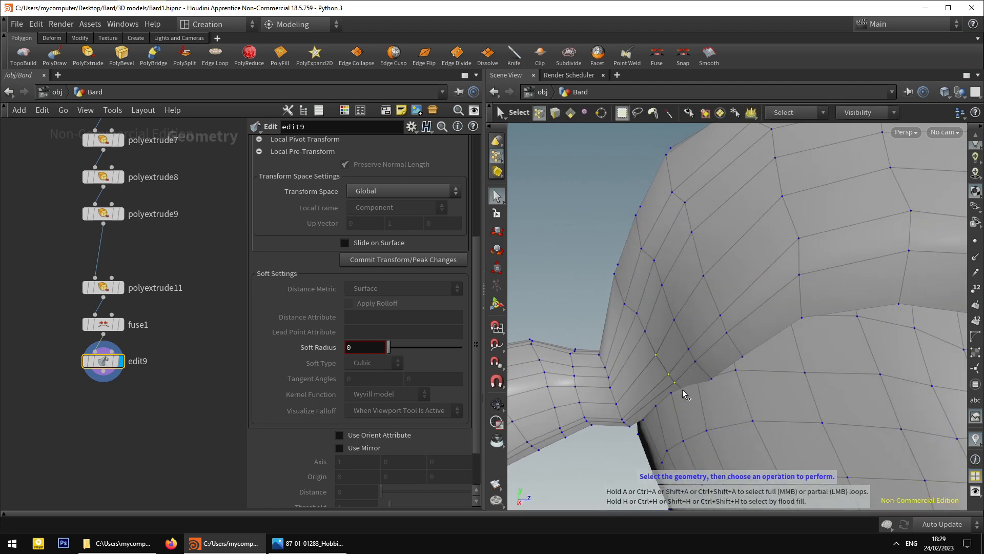
pyautogui.press('w')
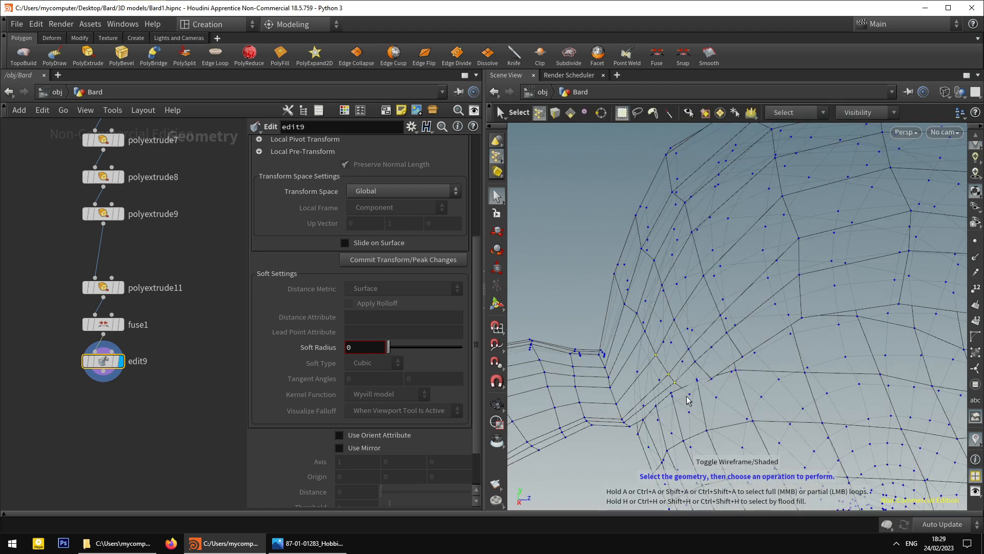
pyautogui.moveTo(684, 395)
pyautogui.keyDown('alt'); pyautogui.mouseDown()
pyautogui.moveTo(697, 370)
pyautogui.moveTo(687, 395)
pyautogui.moveTo(703, 413)
pyautogui.mouseUp(); pyautogui.keyUp('alt')
pyautogui.press('t')
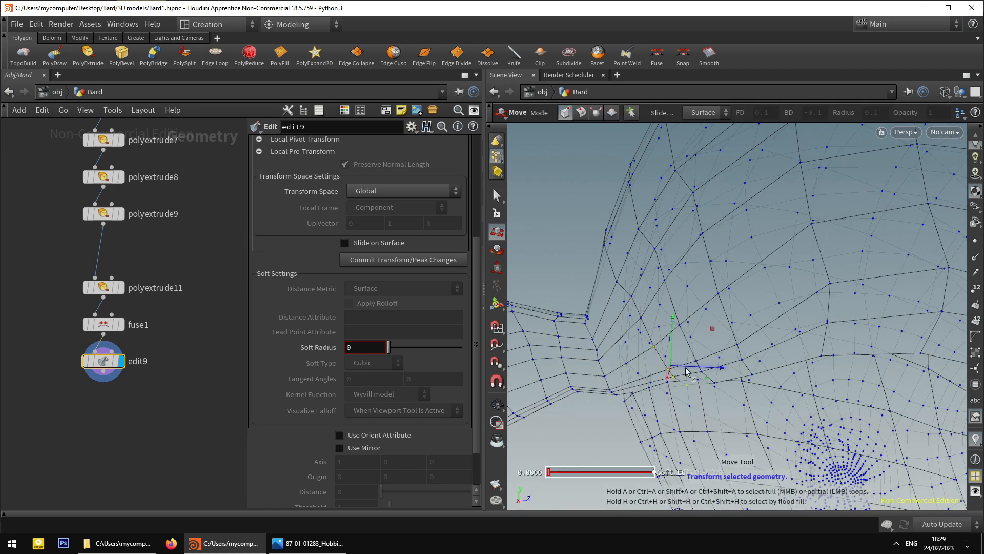
pyautogui.keyDown('alt'); pyautogui.moveTo(699, 374); pyautogui.dragTo(644, 323); pyautogui.keyUp('alt')
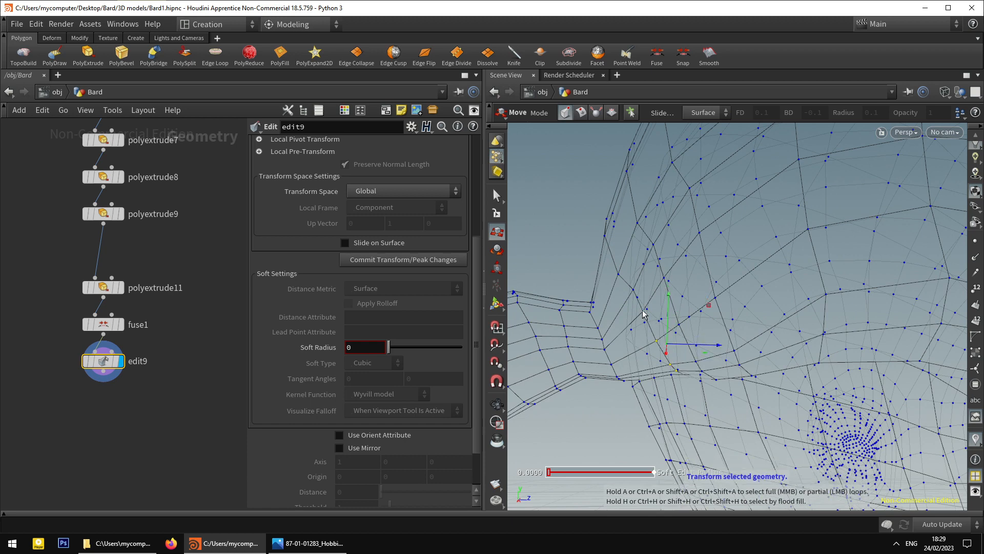
pyautogui.keyDown('alt'); pyautogui.moveTo(644, 314); pyautogui.dragTo(672, 287); pyautogui.keyUp('alt')
pyautogui.keyDown('alt'); pyautogui.moveTo(699, 338); pyautogui.dragTo(672, 299); pyautogui.keyUp('alt')
pyautogui.keyDown('alt'); pyautogui.moveTo(785, 336); pyautogui.dragTo(774, 455, button='right'); pyautogui.keyUp('alt')
pyautogui.keyDown('alt'); pyautogui.moveTo(774, 454); pyautogui.dragTo(748, 408, button='middle'); pyautogui.keyUp('alt')
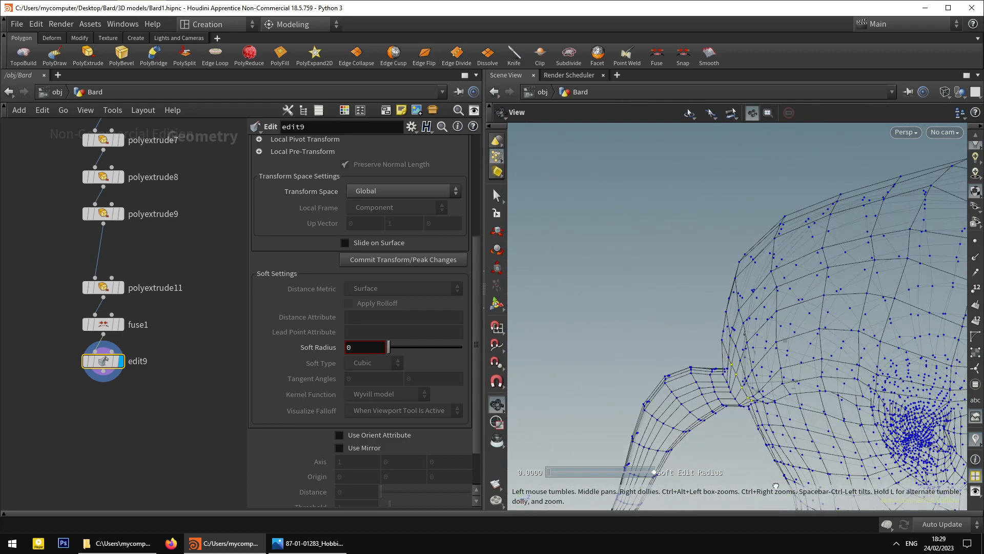
pyautogui.keyDown('alt'); pyautogui.moveTo(748, 409); pyautogui.dragTo(745, 415); pyautogui.keyUp('alt')
pyautogui.keyDown('alt'); pyautogui.moveTo(743, 412); pyautogui.dragTo(747, 384, button='middle'); pyautogui.keyUp('alt')
pyautogui.keyDown('alt'); pyautogui.moveTo(747, 384); pyautogui.dragTo(692, 367); pyautogui.keyUp('alt')
pyautogui.keyDown('alt'); pyautogui.moveTo(708, 402); pyautogui.dragTo(720, 422, button='right'); pyautogui.keyUp('alt')
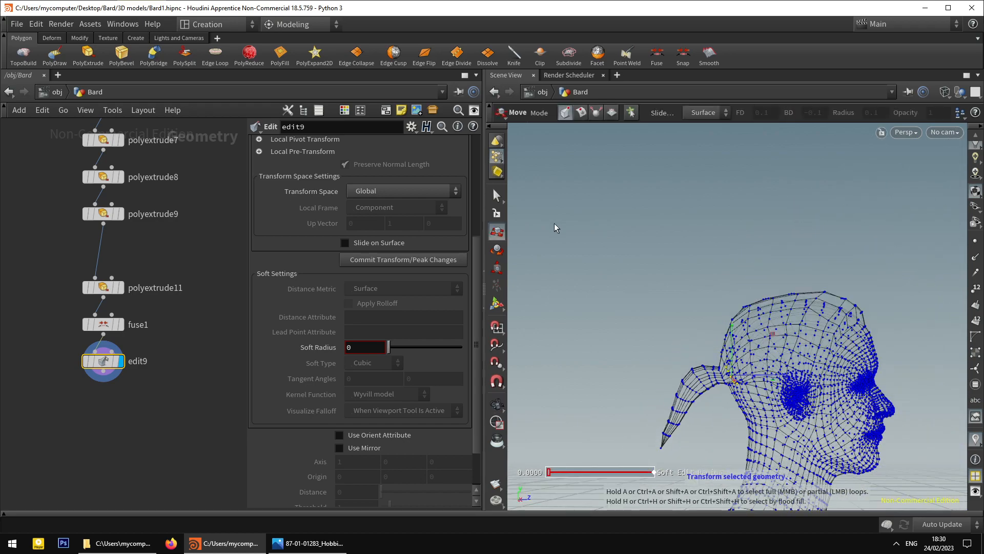
# Box-select all the ponytail's points in wireframe and shift the ponytail slightly along the Z axis.
pyautogui.click(497, 196)
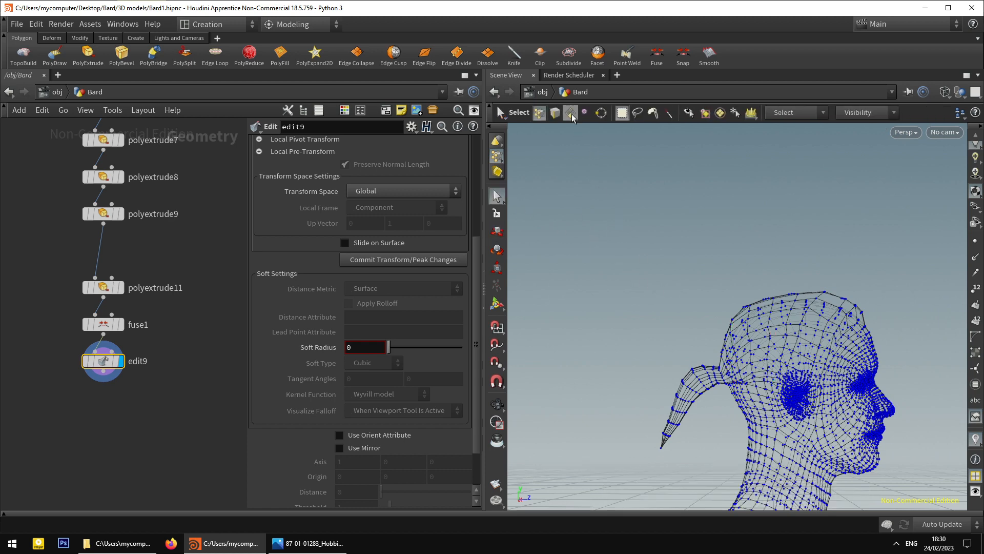
pyautogui.click(571, 114)
pyautogui.click(103, 361)
pyautogui.keyDown('alt'); pyautogui.moveTo(686, 364); pyautogui.dragTo(663, 350, button='right'); pyautogui.keyUp('alt')
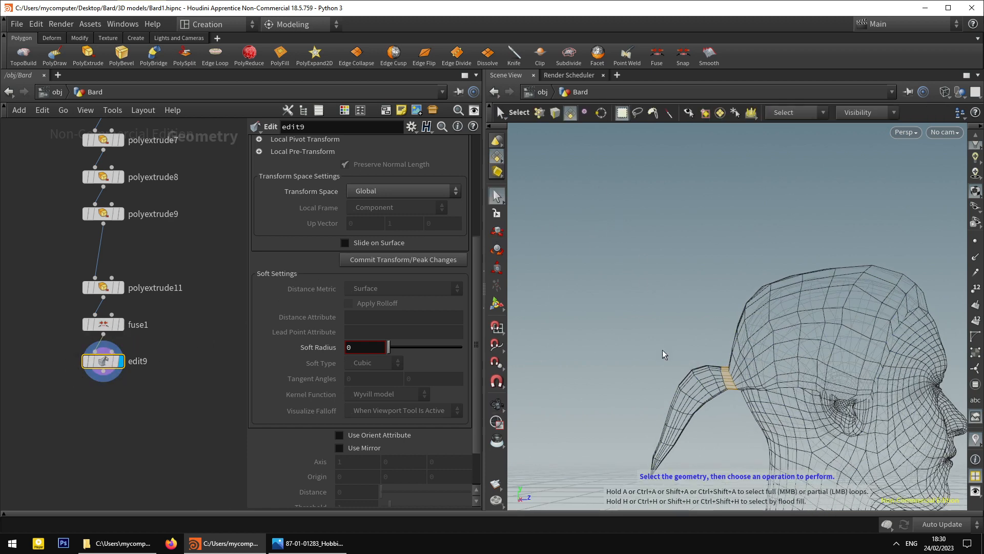
pyautogui.click(539, 113)
pyautogui.moveTo(595, 341); pyautogui.dragTo(729, 474)
pyautogui.keyDown('alt'); pyautogui.moveTo(730, 368); pyautogui.dragTo(725, 314, button='right'); pyautogui.keyUp('alt')
pyautogui.keyDown('ctrl'); pyautogui.moveTo(718, 297); pyautogui.dragTo(755, 346); pyautogui.keyUp('ctrl')
pyautogui.keyDown('alt'); pyautogui.moveTo(749, 395); pyautogui.dragTo(723, 372, button='right'); pyautogui.keyUp('alt')
pyautogui.keyDown('shift'); pyautogui.moveTo(678, 311); pyautogui.dragTo(712, 388); pyautogui.keyUp('shift')
pyautogui.keyDown('alt'); pyautogui.moveTo(712, 388); pyautogui.dragTo(699, 405, button='right'); pyautogui.keyUp('alt')
pyautogui.press('e')
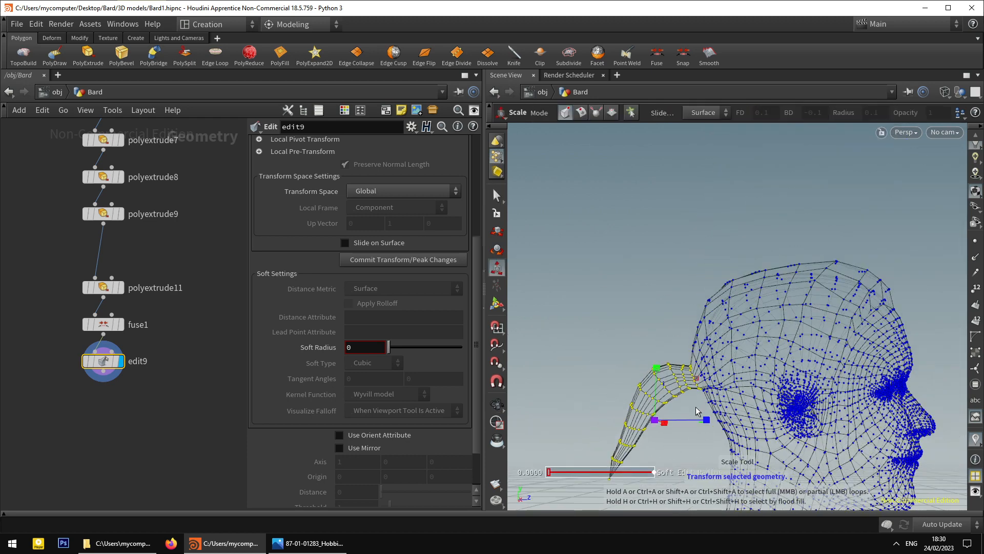
pyautogui.press('w')
pyautogui.moveTo(684, 422); pyautogui.dragTo(681, 421)
pyautogui.keyDown('alt'); pyautogui.moveTo(692, 414); pyautogui.dragTo(672, 426, button='right'); pyautogui.keyUp('alt')
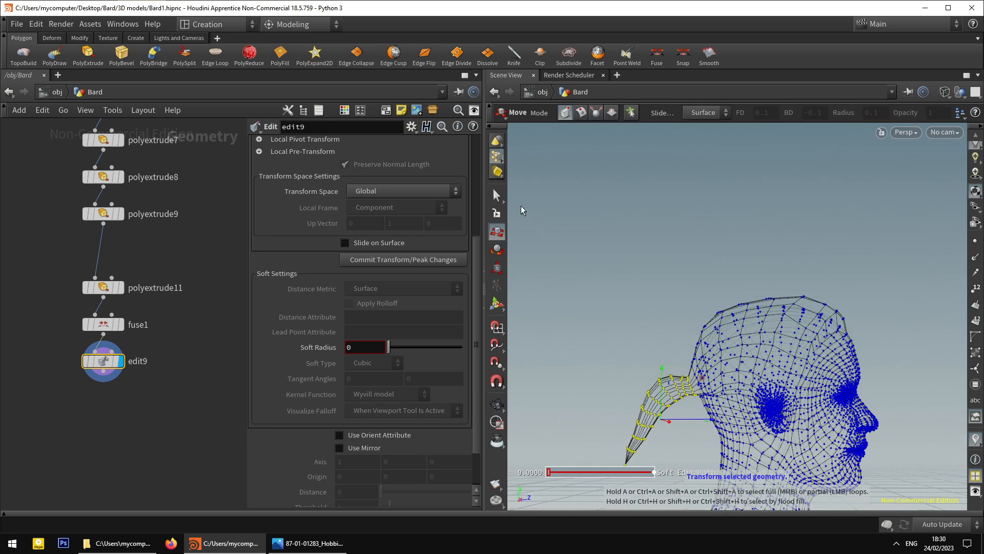
# Select the points on the back of the hair just above the ponytail and adjust them with the Move tool.
pyautogui.click(500, 196)
pyautogui.scroll(2, 786, 391)
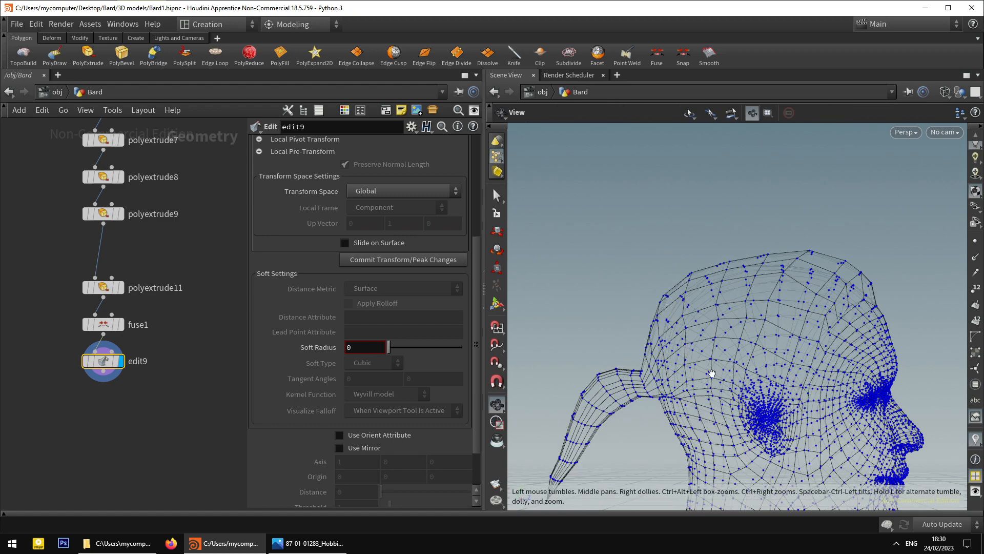
pyautogui.keyDown('alt'); pyautogui.moveTo(712, 374); pyautogui.dragTo(620, 339); pyautogui.keyUp('alt')
pyautogui.scroll(2, 645, 349)
pyautogui.press('t')
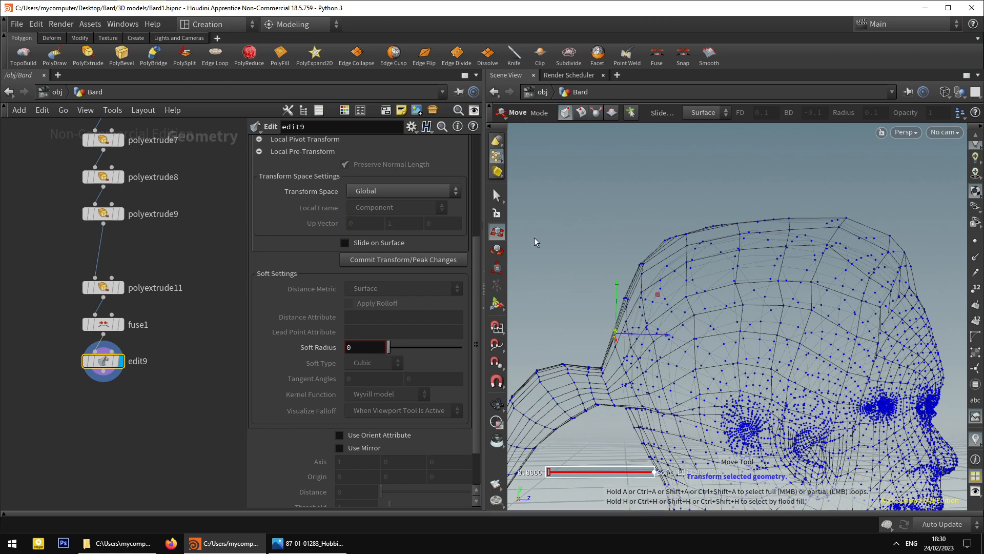
pyautogui.click(497, 196)
pyautogui.scroll(5, 738, 388)
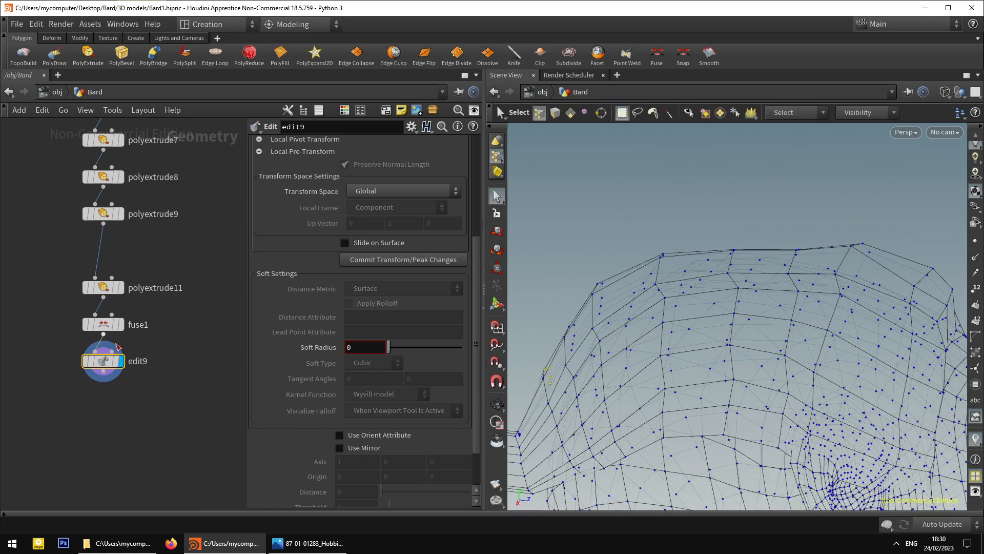
# Return to shaded display and select the strip of faces along the hair's lower edge from above the ear to the ponytail.
pyautogui.press('w')
pyautogui.moveTo(708, 359)
pyautogui.keyDown('alt'); pyautogui.mouseDown()
pyautogui.moveTo(666, 298)
pyautogui.moveTo(710, 281)
pyautogui.moveTo(733, 310)
pyautogui.moveTo(793, 318)
pyautogui.mouseUp(); pyautogui.keyUp('alt')
pyautogui.click(570, 117)
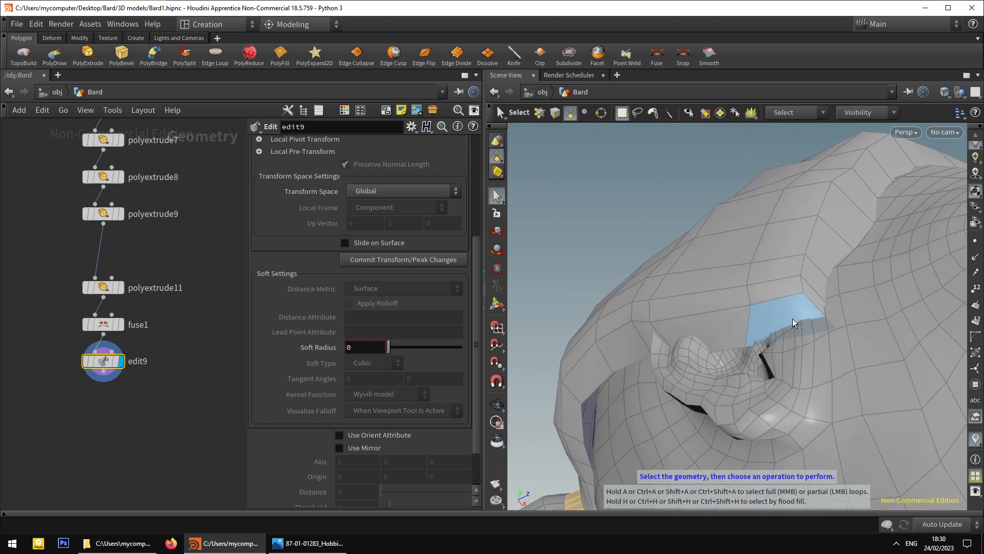
pyautogui.click(793, 319)
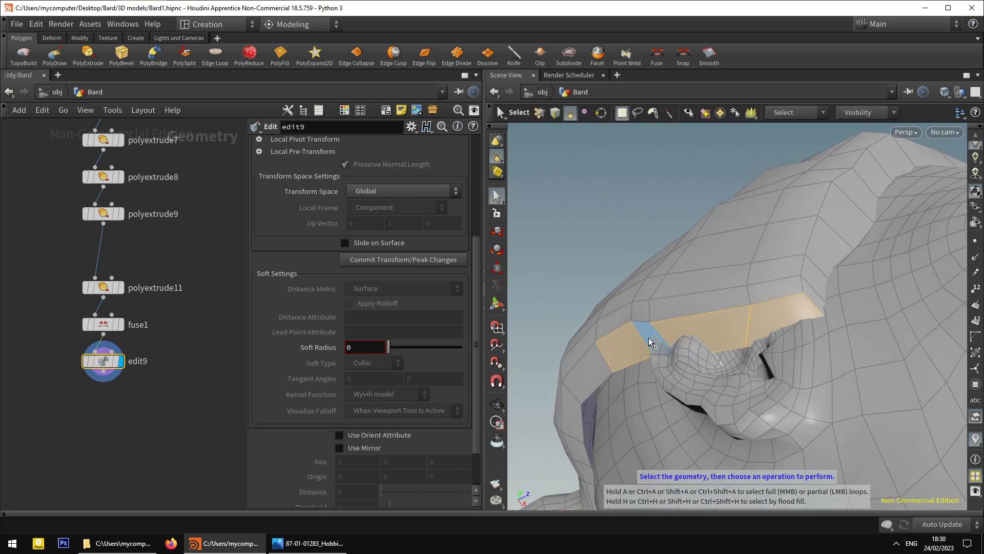
pyautogui.keyDown('alt'); pyautogui.moveTo(648, 337); pyautogui.dragTo(692, 345); pyautogui.keyUp('alt')
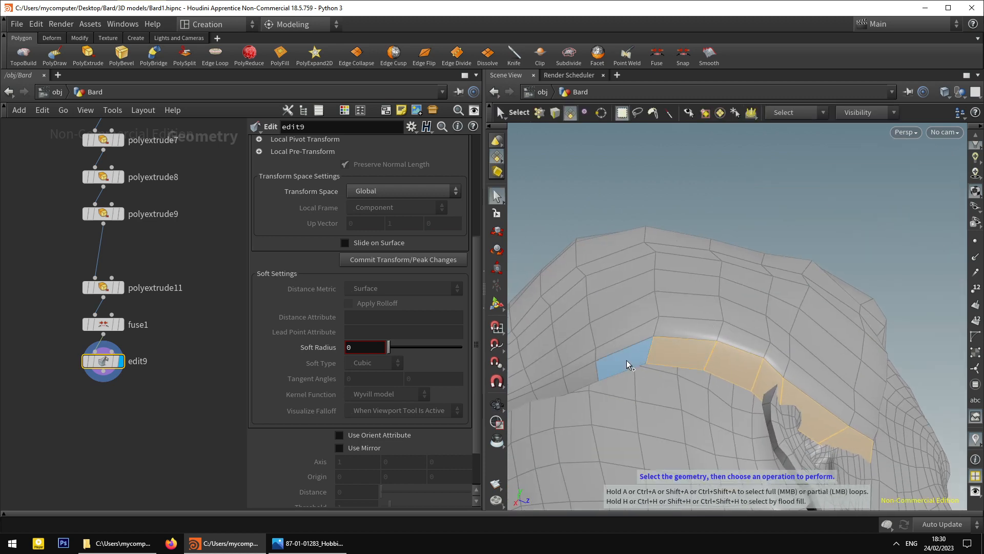
pyautogui.keyDown('alt'); pyautogui.moveTo(627, 360); pyautogui.dragTo(715, 322); pyautogui.keyUp('alt')
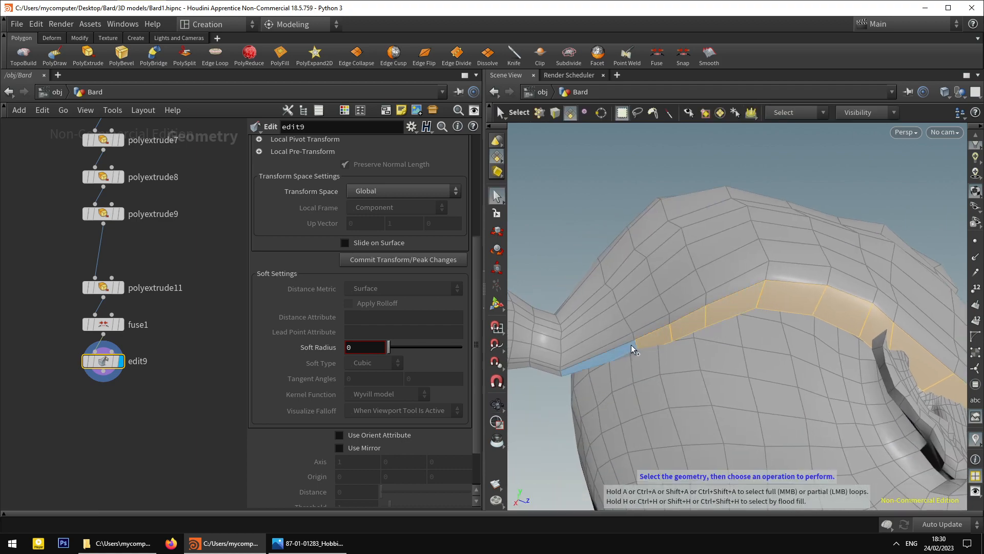
pyautogui.moveTo(630, 334)
pyautogui.keyDown('alt'); pyautogui.mouseDown()
pyautogui.moveTo(552, 346)
pyautogui.moveTo(659, 374)
pyautogui.moveTo(647, 332)
pyautogui.moveTo(635, 319)
pyautogui.moveTo(635, 342)
pyautogui.moveTo(619, 312)
pyautogui.moveTo(659, 292)
pyautogui.moveTo(640, 348)
pyautogui.mouseUp(); pyautogui.keyUp('alt')
# Select the points on the hair's lower edge near the ponytail's base and adjust them with the Move tool.
pyautogui.scroll(-5, 632, 351)
pyautogui.click(542, 114)
pyautogui.scroll(3, 640, 348)
pyautogui.scroll(4, 640, 348)
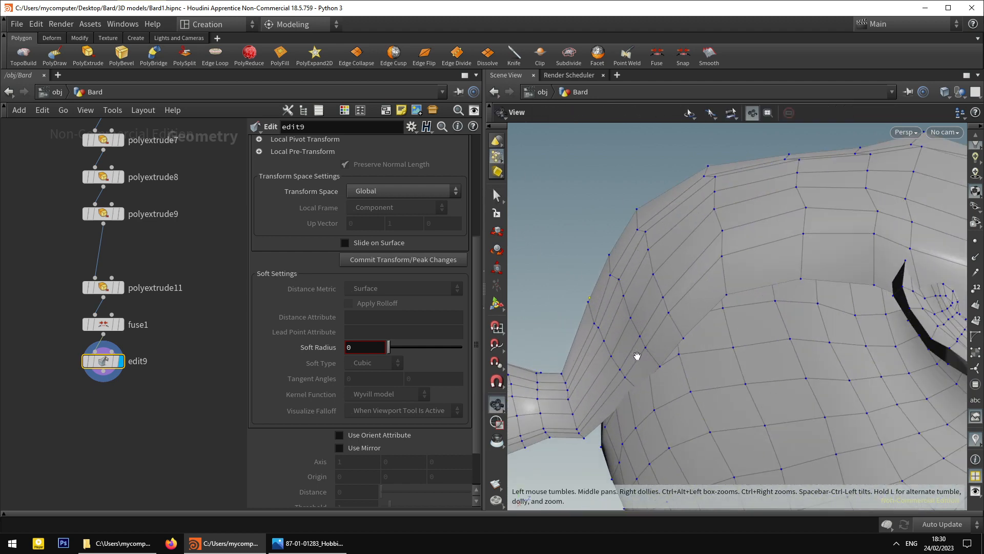
pyautogui.click(625, 373)
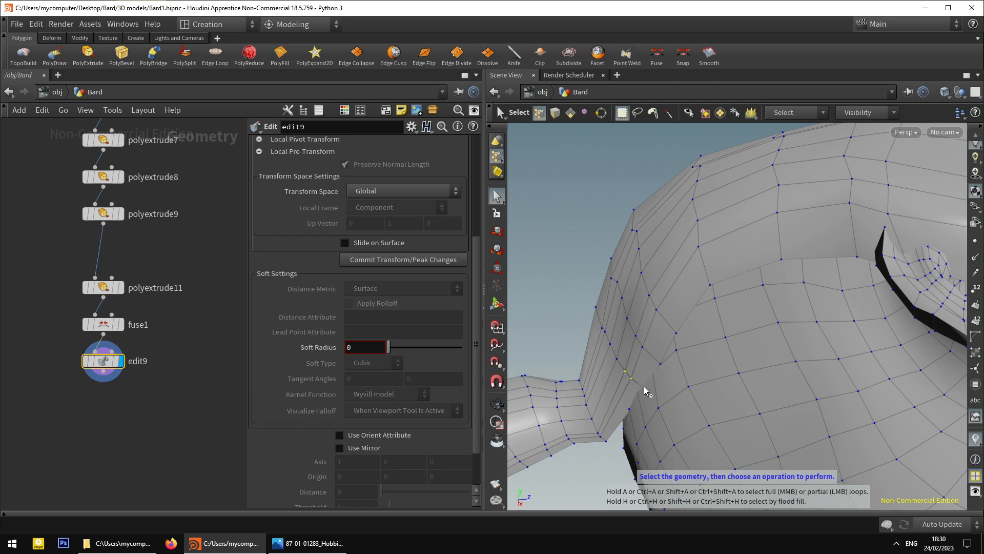
pyautogui.press('t')
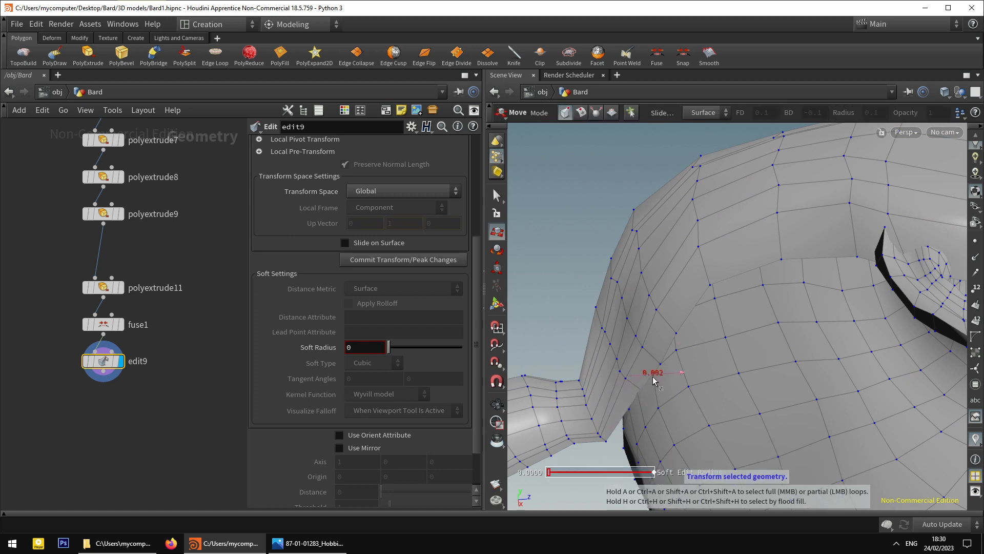
pyautogui.click(497, 196)
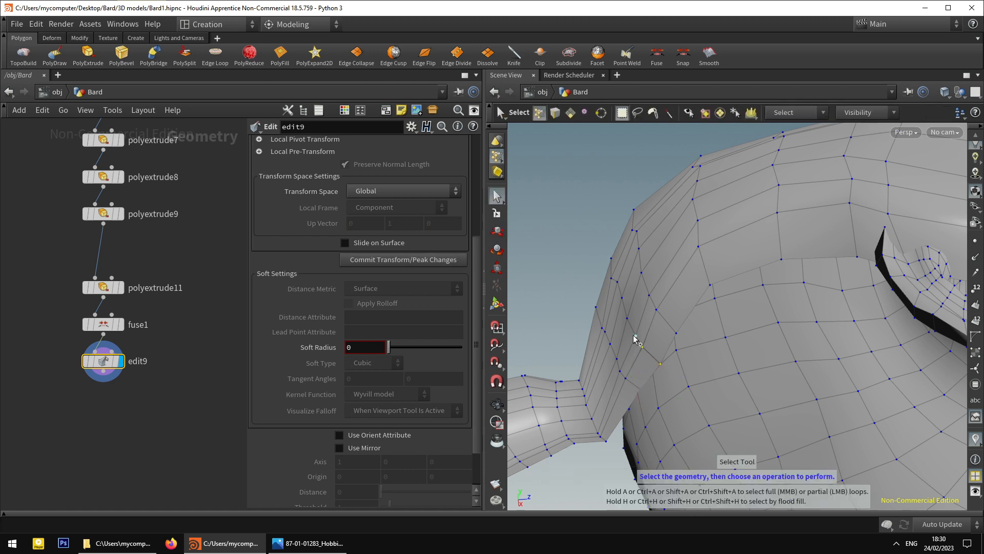
pyautogui.press('t')
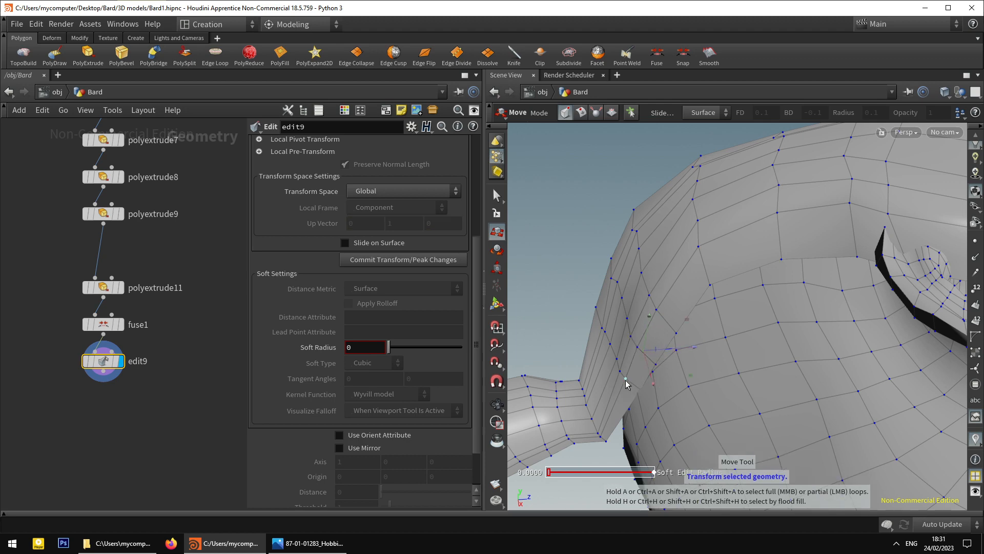
pyautogui.scroll(-4, 647, 386)
pyautogui.keyDown('alt'); pyautogui.moveTo(647, 386); pyautogui.dragTo(629, 365); pyautogui.keyUp('alt')
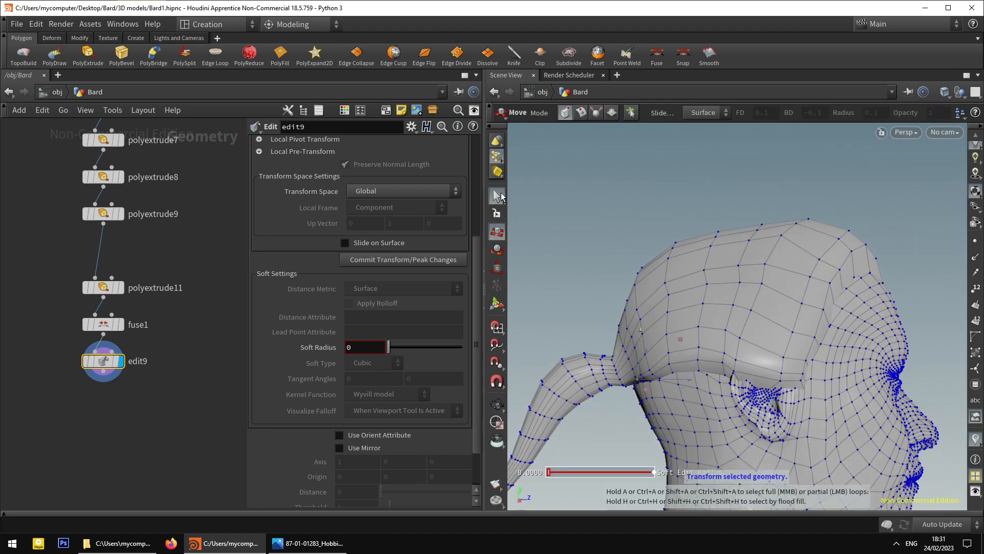
# PolyExtrude the face strip along the hair's lower edge with Transform Extruded Front enabled, pulling it down past the ear.
pyautogui.click(497, 196)
pyautogui.click(571, 113)
pyautogui.keyDown('alt'); pyautogui.moveTo(694, 326); pyautogui.dragTo(747, 316); pyautogui.keyUp('alt')
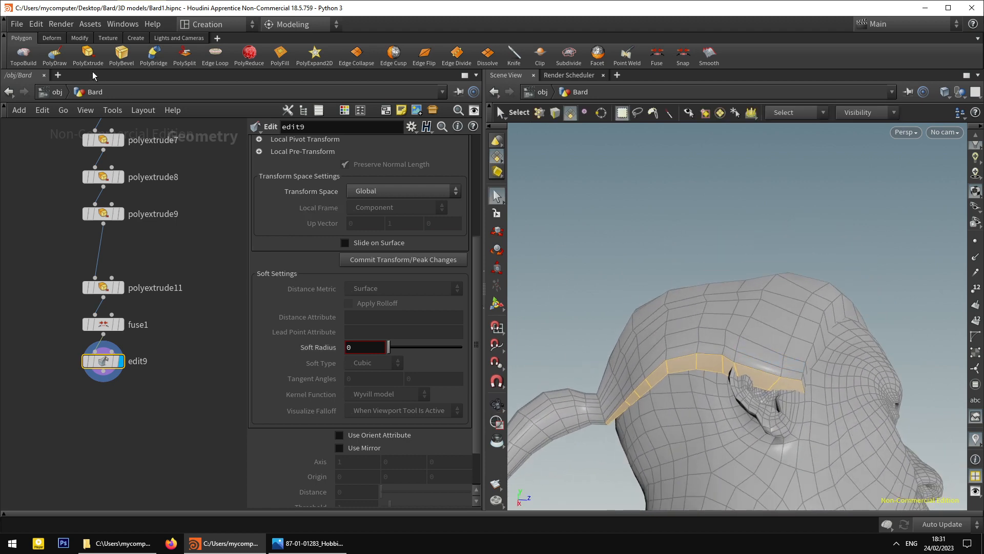
pyautogui.click(92, 54)
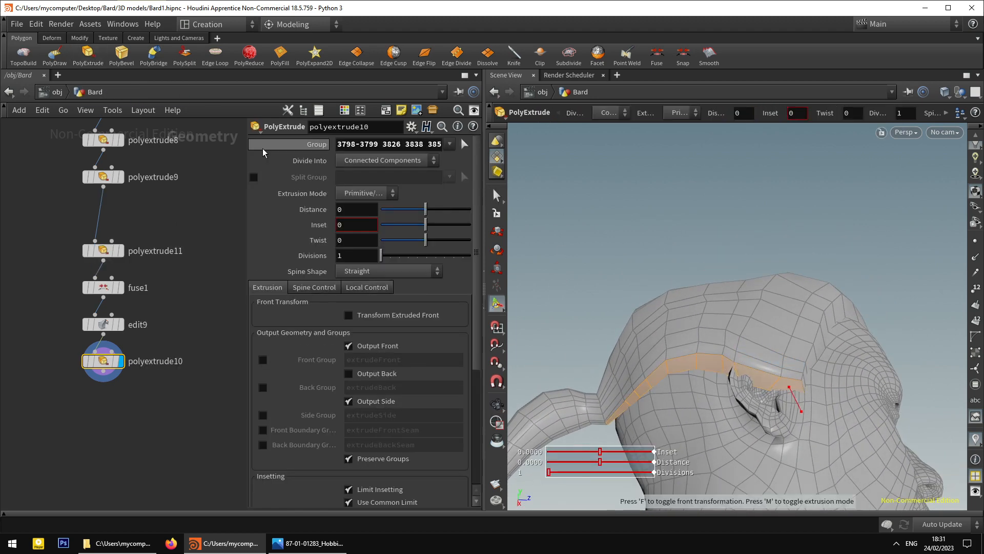
pyautogui.click(358, 315)
pyautogui.keyDown('alt'); pyautogui.moveTo(653, 344); pyautogui.dragTo(703, 449); pyautogui.keyUp('alt')
pyautogui.keyDown('alt'); pyautogui.moveTo(687, 395); pyautogui.dragTo(580, 264, button='middle'); pyautogui.keyUp('alt')
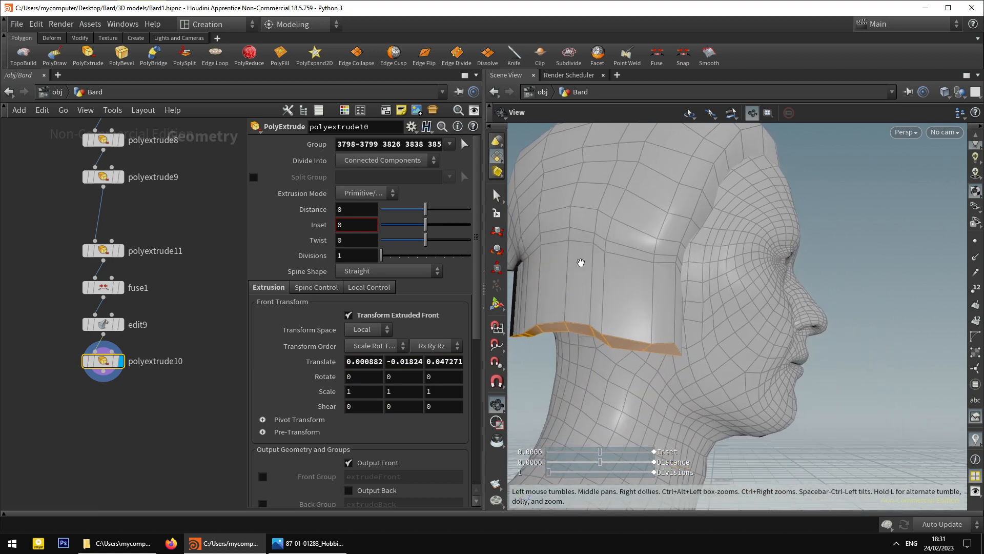
pyautogui.keyDown('alt'); pyautogui.moveTo(580, 264); pyautogui.dragTo(534, 273); pyautogui.keyUp('alt')
pyautogui.keyDown('alt'); pyautogui.moveTo(621, 259); pyautogui.dragTo(693, 270); pyautogui.keyUp('alt')
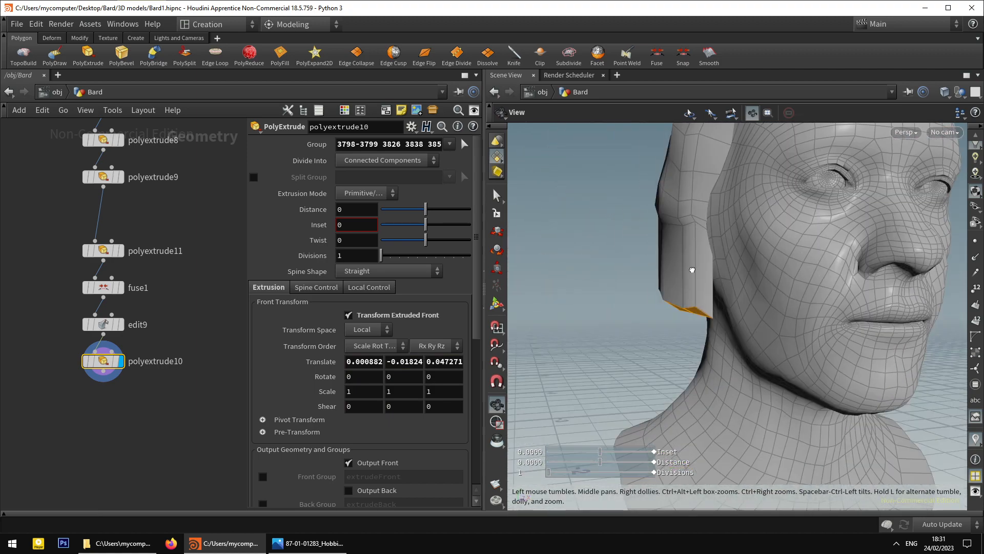
# Switch to the photo viewer, examine the character's loose side hair in the portrait reference, and return to Houdini.
pyautogui.click(320, 548)
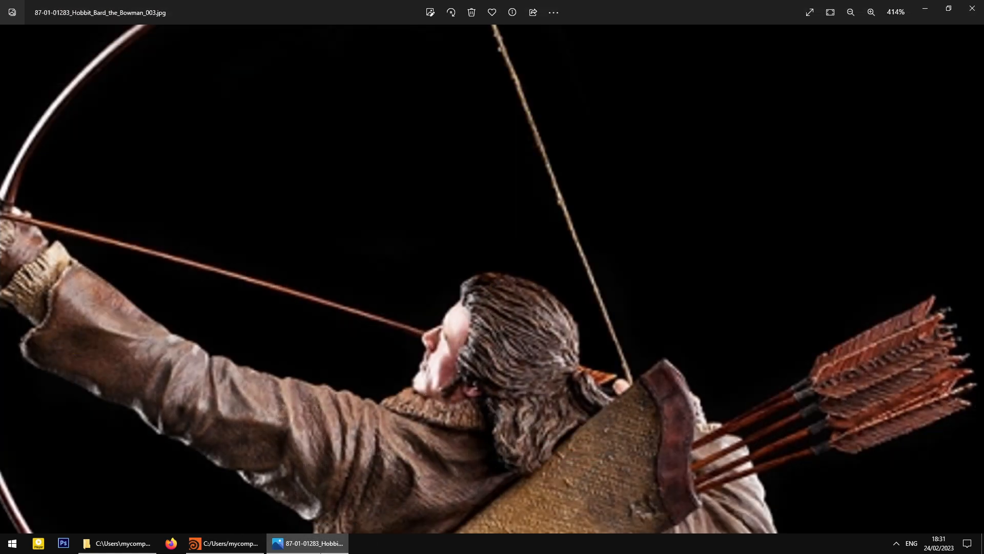
pyautogui.click(9, 279)
pyautogui.click(11, 284)
pyautogui.click(14, 288)
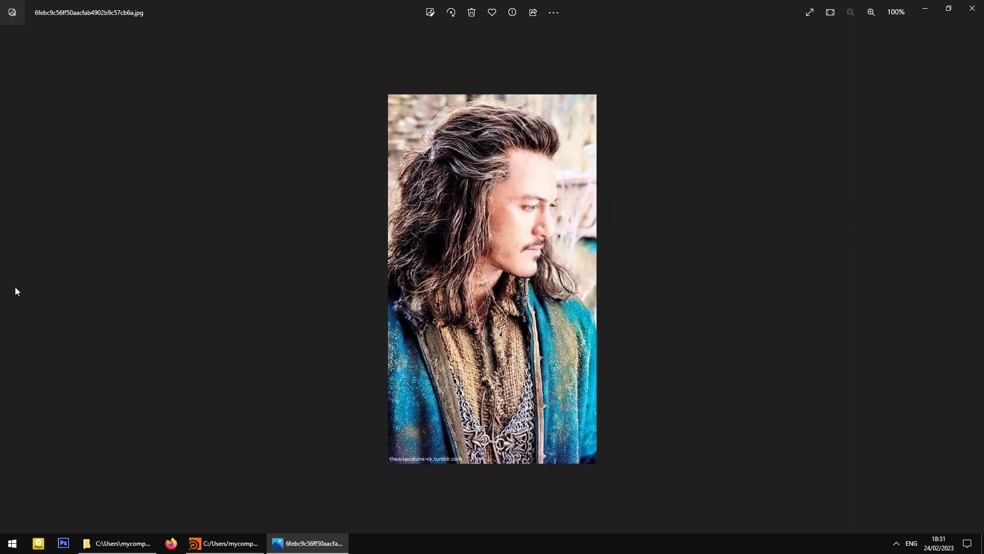
pyautogui.click(310, 545)
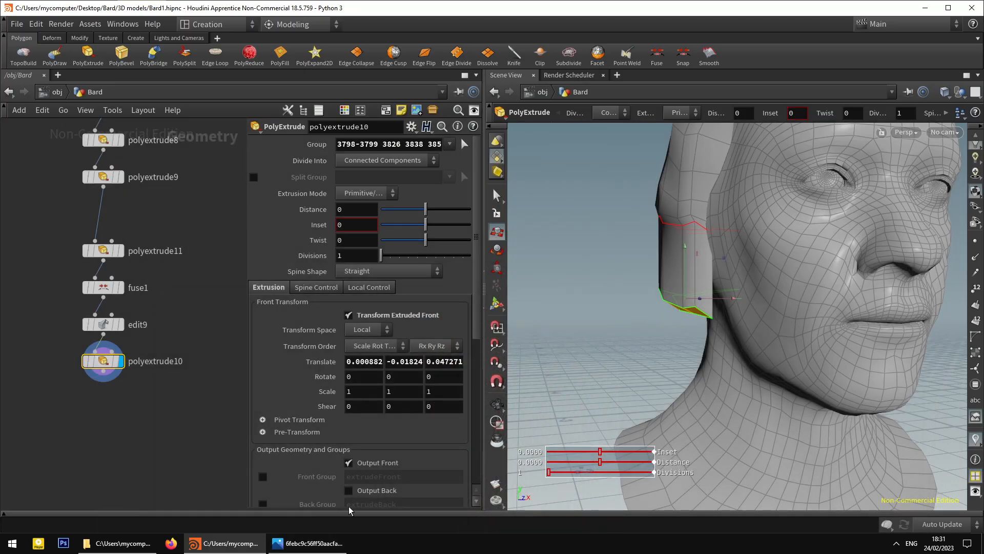
# Rotate the extruded hair front slightly, about 7 degrees around X, and set the extrusion to 3 divisions.
pyautogui.keyDown('alt'); pyautogui.moveTo(692, 285); pyautogui.dragTo(680, 275); pyautogui.keyUp('alt')
pyautogui.keyDown('alt'); pyautogui.moveTo(680, 274); pyautogui.dragTo(671, 278, button='middle'); pyautogui.keyUp('alt')
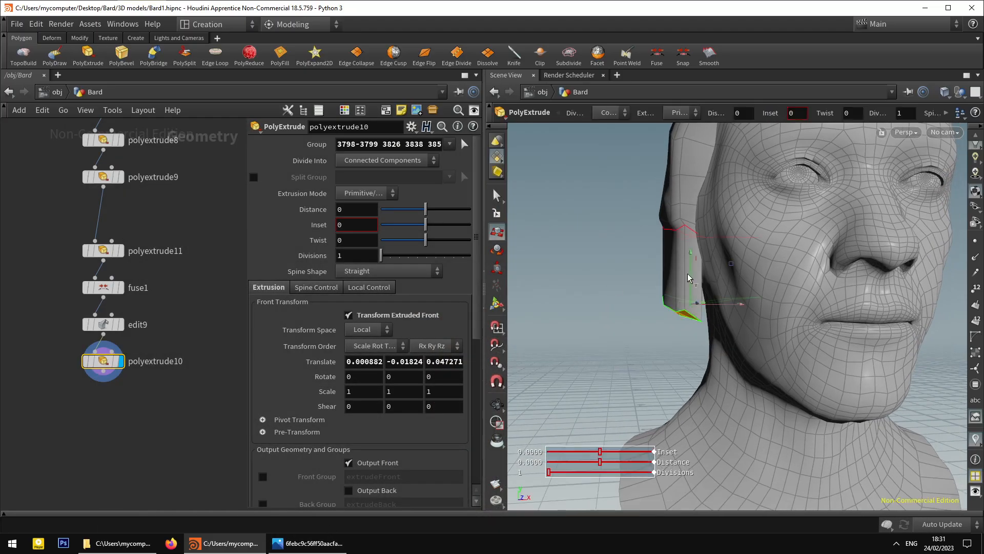
pyautogui.press('r')
pyautogui.moveTo(706, 254); pyautogui.dragTo(700, 254)
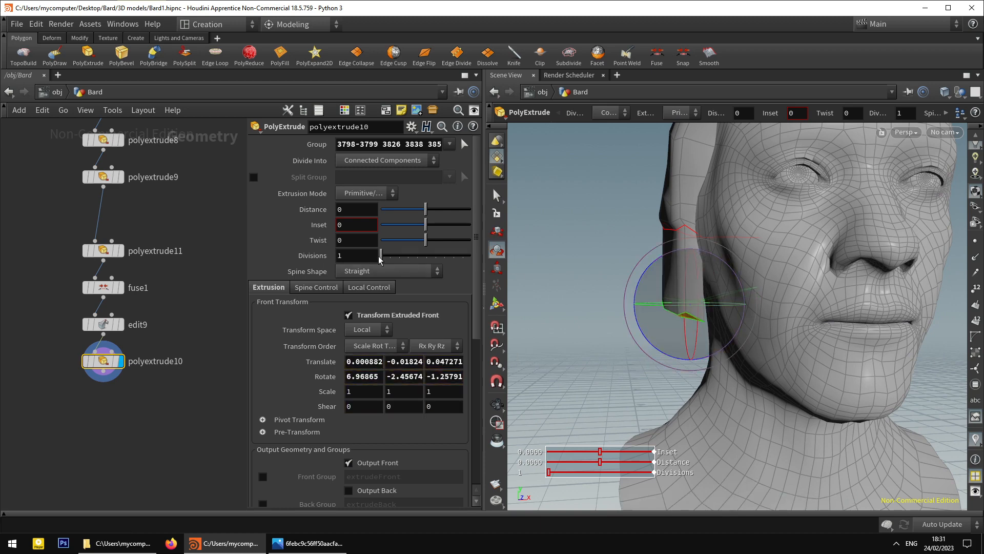
pyautogui.write('3')
pyautogui.press('Return')
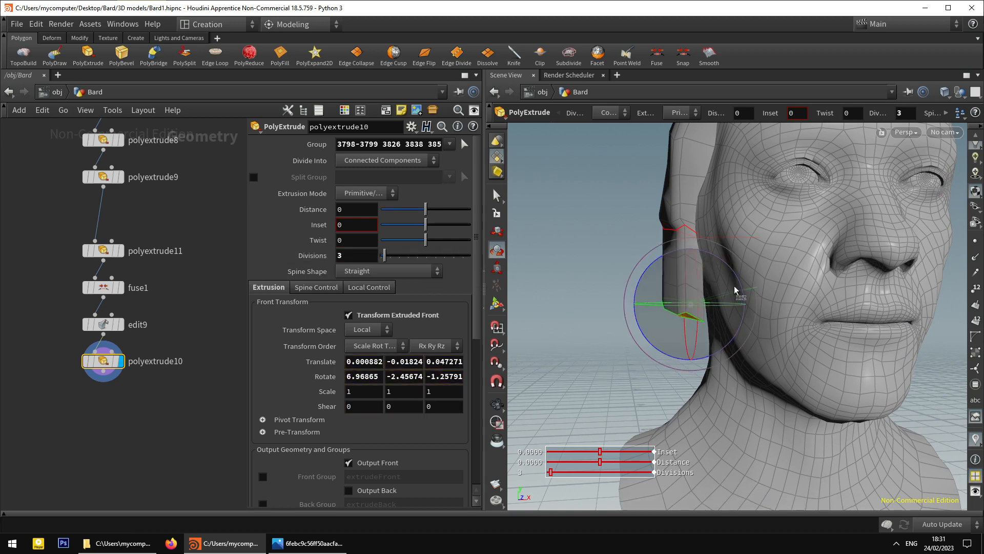
# Undo the trial rotation, set the spine shape to Curved, and rotate the extruded front to about 31 degrees around X.
pyautogui.moveTo(716, 262); pyautogui.dragTo(705, 284)
pyautogui.hotkey('ctrl', 'z')
pyautogui.click(389, 271)
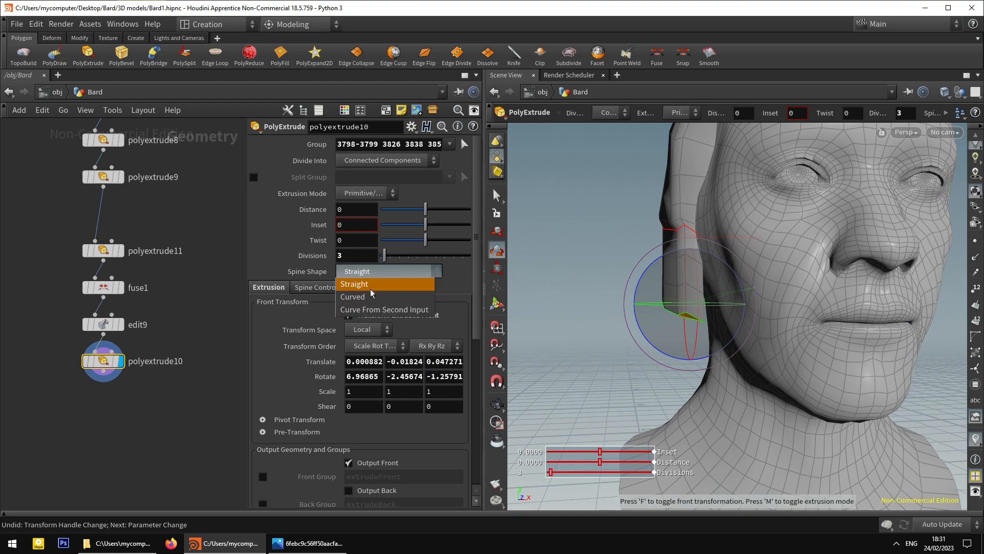
pyautogui.click(361, 294)
pyautogui.keyDown('alt'); pyautogui.moveTo(573, 302); pyautogui.dragTo(713, 309); pyautogui.keyUp('alt')
pyautogui.moveTo(737, 267); pyautogui.dragTo(661, 293)
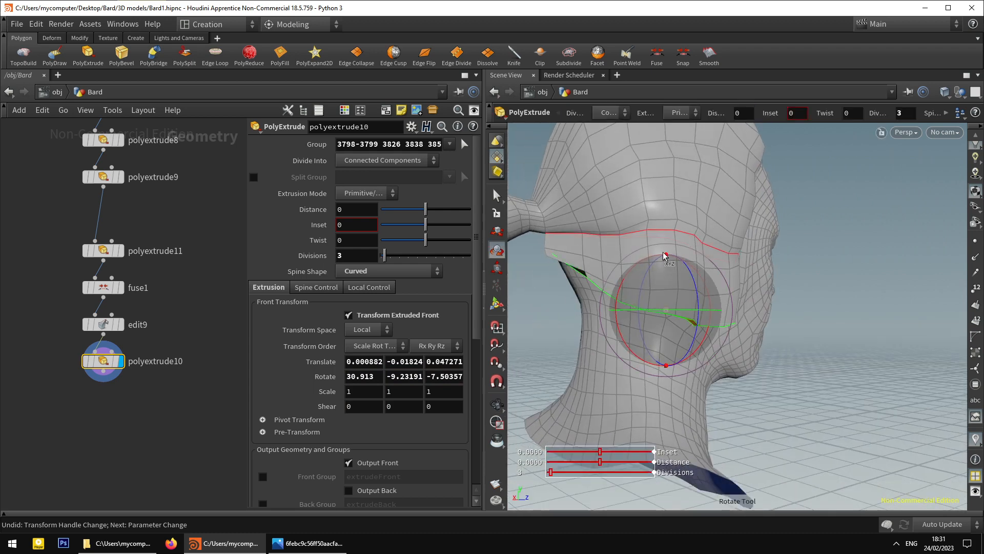
# Scale and rotate the extruded front so the hair's lower edge narrows to about 0.74 scale along Z.
pyautogui.press('e')
pyautogui.moveTo(666, 255); pyautogui.dragTo(485, 282)
pyautogui.press('r')
pyautogui.keyDown('alt'); pyautogui.moveTo(642, 320); pyautogui.dragTo(660, 288); pyautogui.keyUp('alt')
pyautogui.press('r')
pyautogui.press('Return')
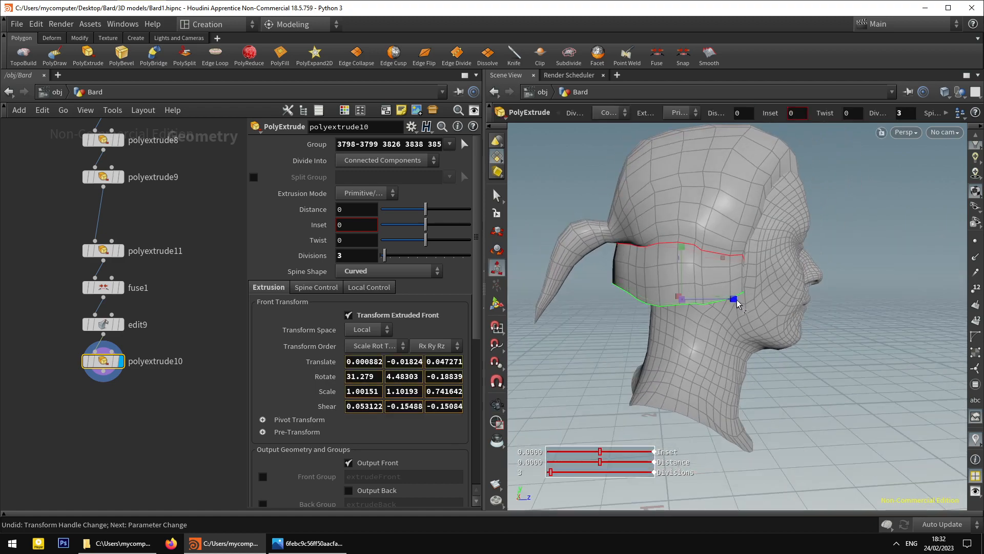
# Reposition the extruded hair front with the Move tool, fitting it around the side of the neck.
pyautogui.press('t')
pyautogui.moveTo(740, 304); pyautogui.dragTo(589, 282)
pyautogui.keyDown('alt'); pyautogui.moveTo(686, 285); pyautogui.dragTo(727, 305, button='middle'); pyautogui.keyUp('alt')
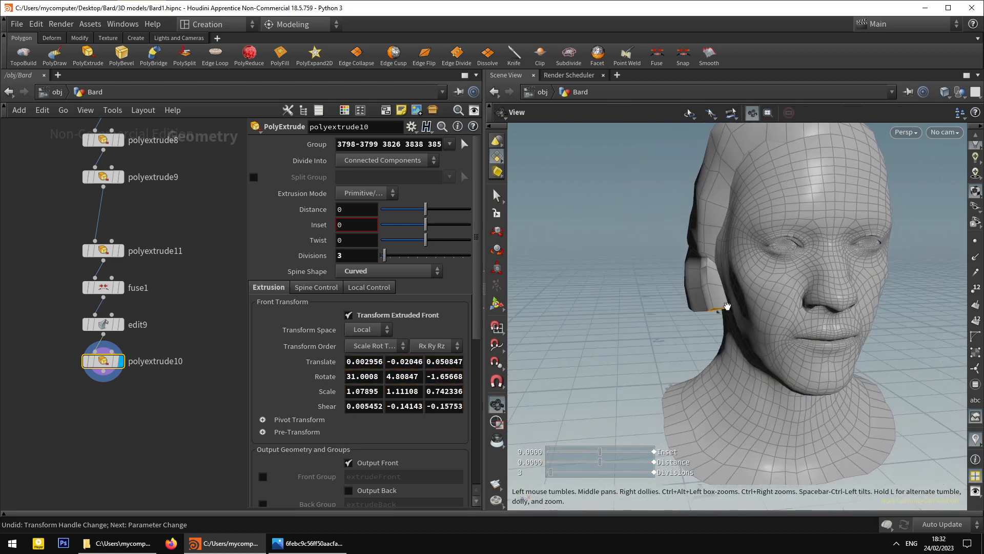
pyautogui.press('t')
pyautogui.moveTo(727, 306); pyautogui.dragTo(705, 297)
# Rescale the extruded front to about 1.08, 1.14 and 0.74, and check its shape in wireframe display.
pyautogui.press('e')
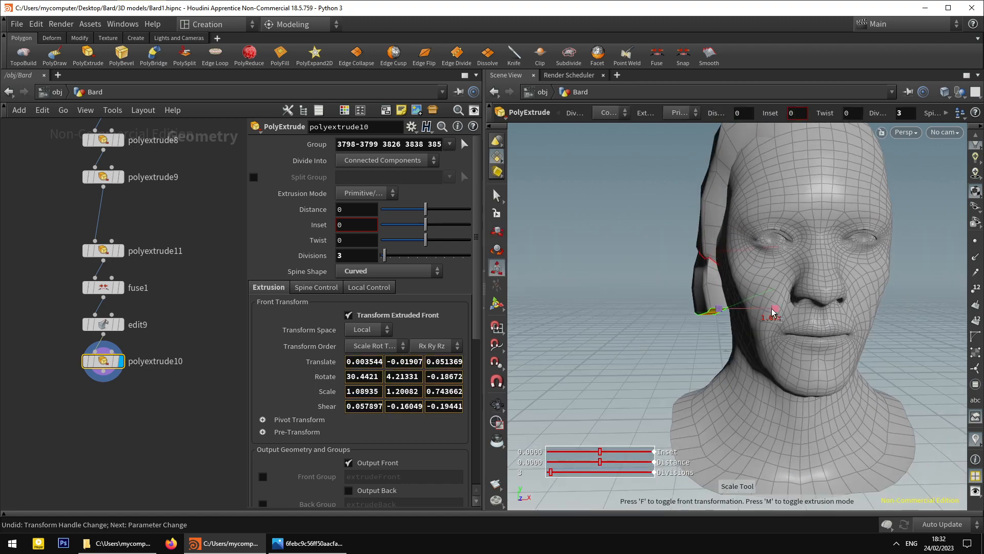
pyautogui.moveTo(772, 310); pyautogui.dragTo(837, 314)
pyautogui.keyDown('alt'); pyautogui.moveTo(732, 291); pyautogui.dragTo(772, 291); pyautogui.keyUp('alt')
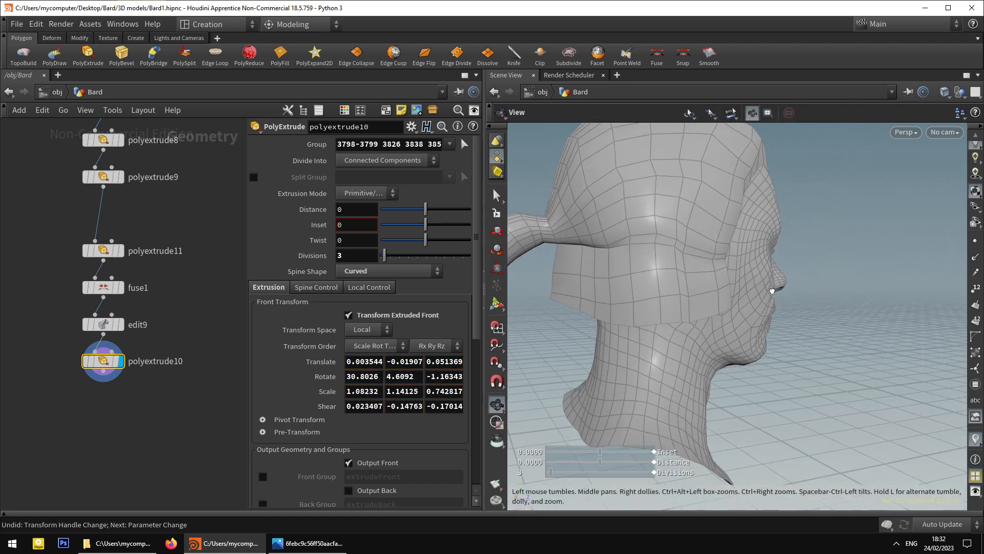
pyautogui.press('t')
pyautogui.press('w')
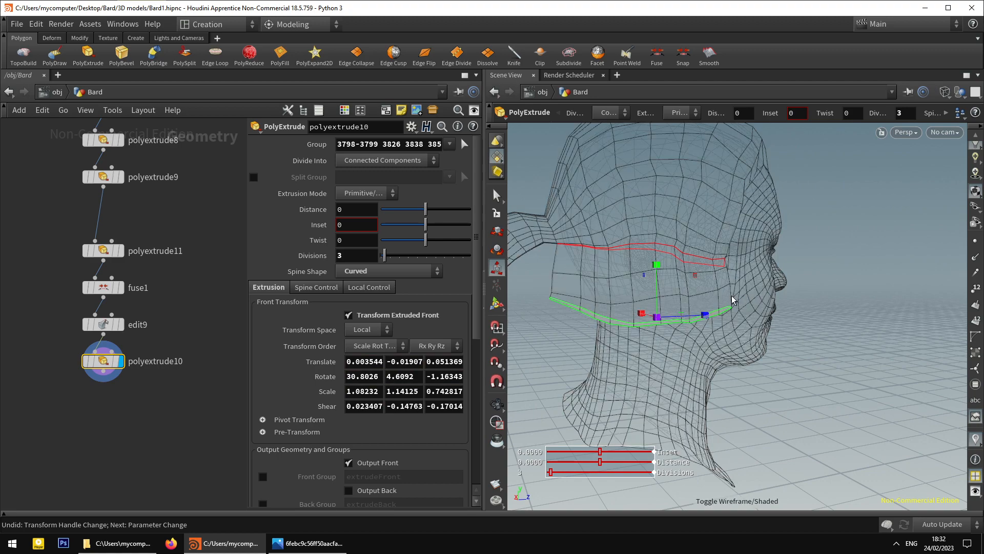
pyautogui.press('w')
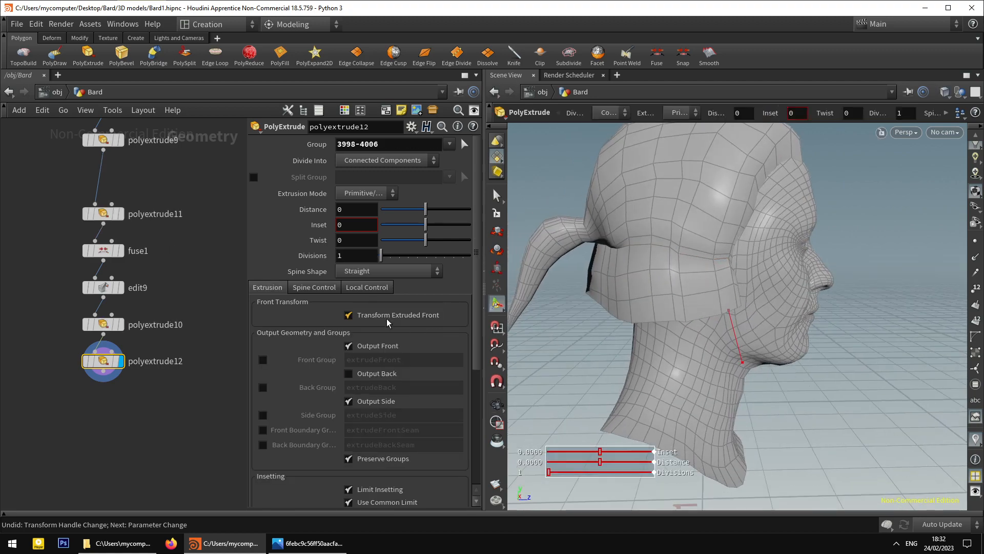
# Extrude the hair's bottom faces again with a second PolyExtrude, enabling Transform Extruded Front and pulling the front down toward the jaw.
pyautogui.click(387, 319)
pyautogui.keyDown('alt'); pyautogui.moveTo(743, 306); pyautogui.dragTo(609, 295); pyautogui.keyUp('alt')
pyautogui.keyDown('alt'); pyautogui.moveTo(723, 287); pyautogui.dragTo(675, 279); pyautogui.keyUp('alt')
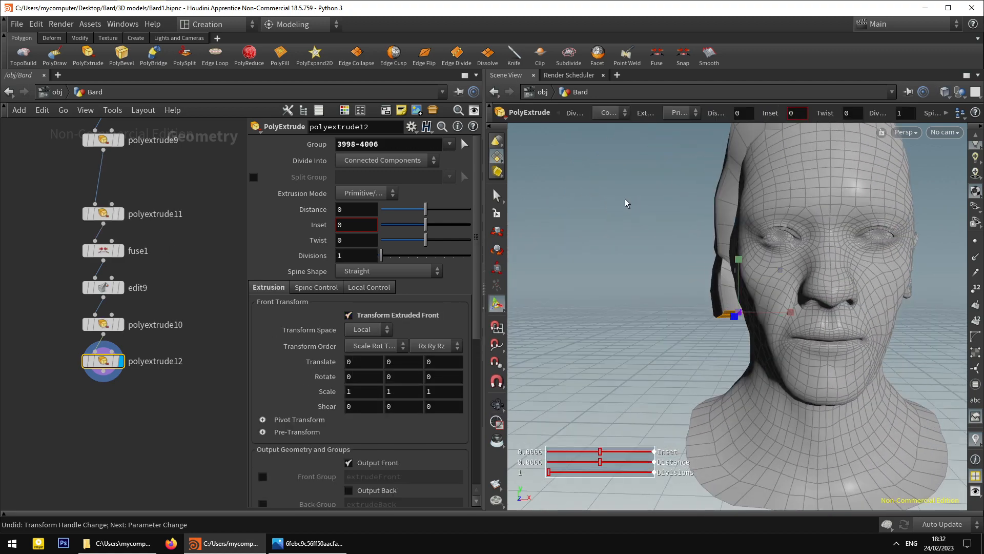
pyautogui.click(497, 195)
pyautogui.keyDown('alt'); pyautogui.moveTo(676, 267); pyautogui.dragTo(666, 229, button='middle'); pyautogui.keyUp('alt')
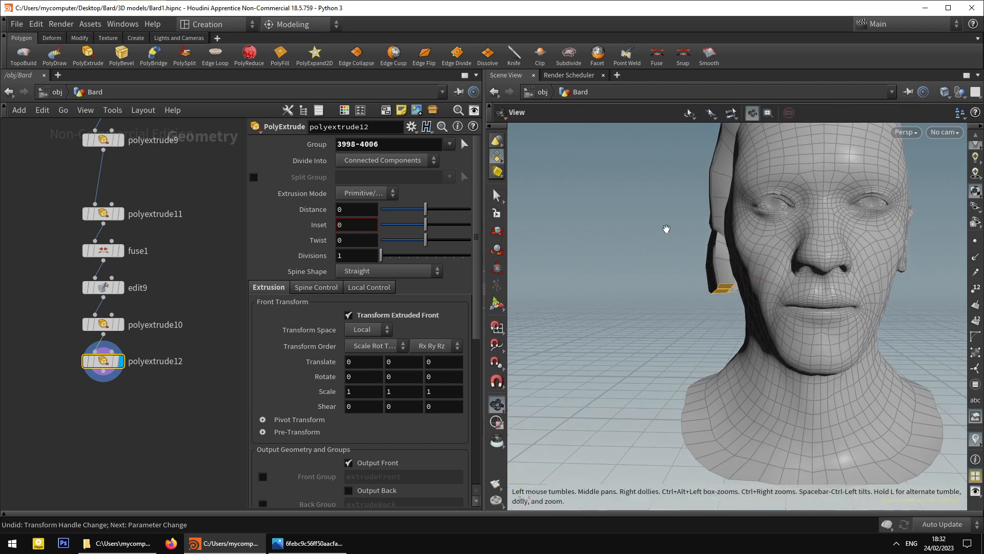
pyautogui.keyDown('alt'); pyautogui.moveTo(666, 228); pyautogui.dragTo(685, 248); pyautogui.keyUp('alt')
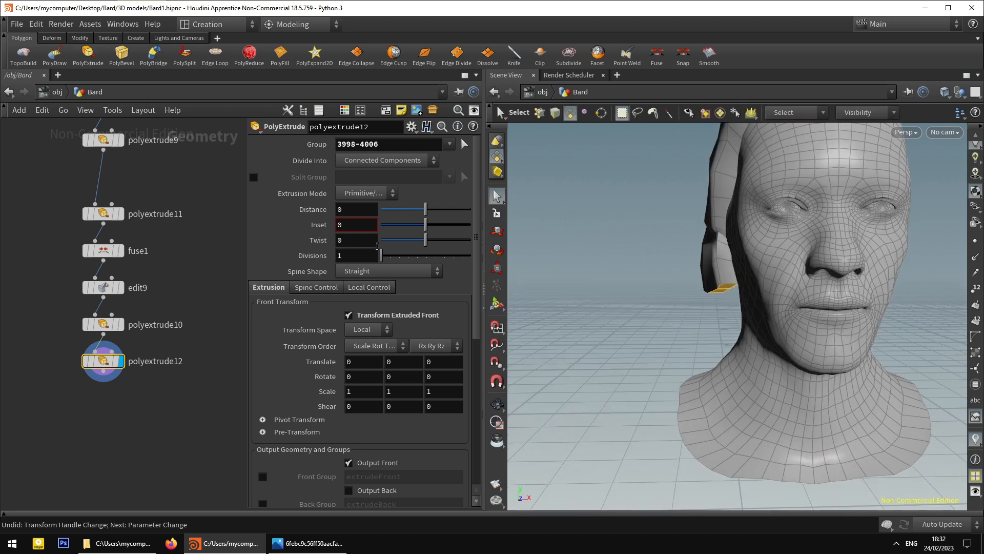
pyautogui.click(495, 304)
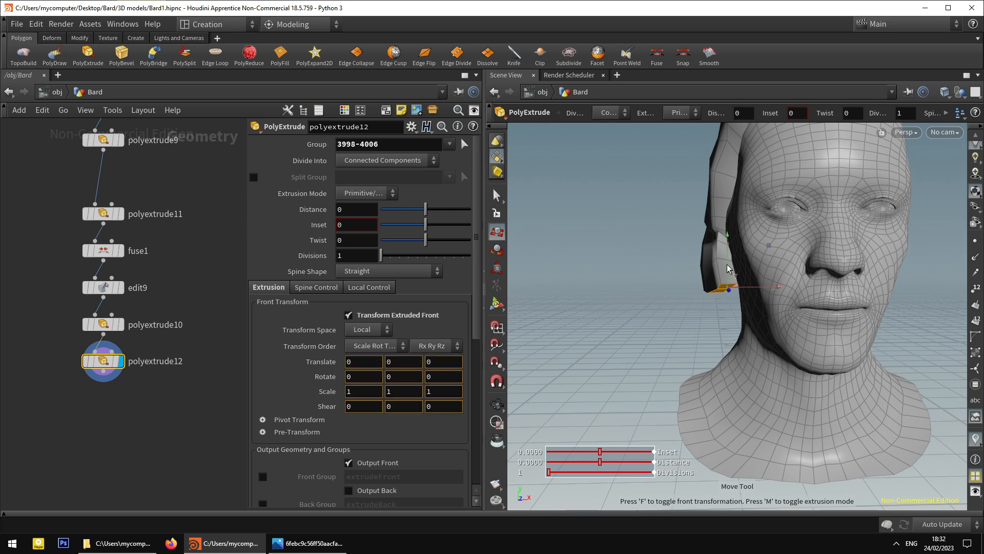
pyautogui.moveTo(728, 268); pyautogui.dragTo(656, 306)
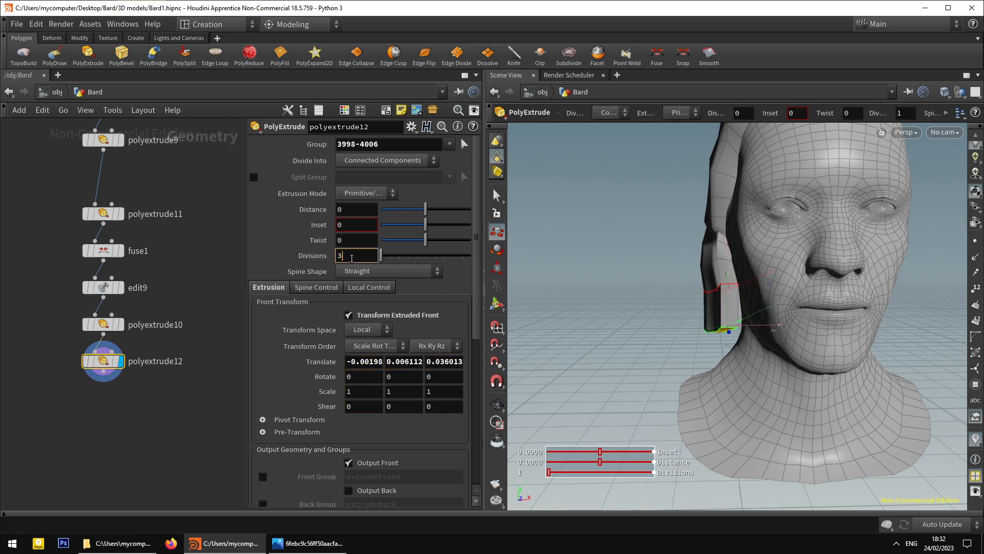
# Set the second extrusion to 3 divisions with a Curved spine and rotate its front about -6.6 degrees around X.
pyautogui.click(395, 275)
pyautogui.click(380, 298)
pyautogui.keyDown('alt'); pyautogui.moveTo(733, 342); pyautogui.dragTo(737, 327, button='middle'); pyautogui.keyUp('alt')
pyautogui.scroll(5, 737, 326)
pyautogui.press('r')
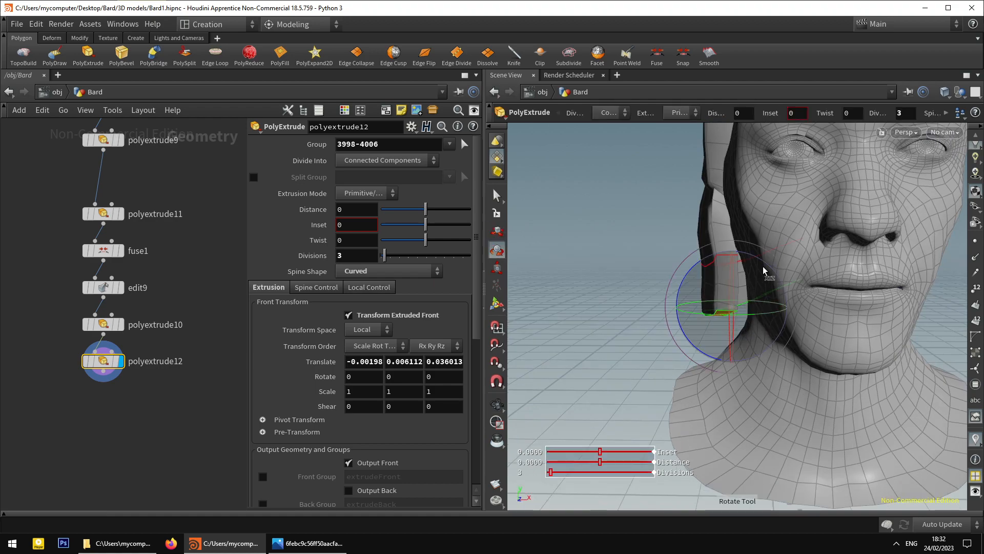
pyautogui.moveTo(764, 267); pyautogui.dragTo(771, 272)
pyautogui.keyDown('alt'); pyautogui.moveTo(710, 309); pyautogui.dragTo(716, 299); pyautogui.keyUp('alt')
pyautogui.keyDown('alt'); pyautogui.moveTo(717, 308); pyautogui.dragTo(728, 303, button='middle'); pyautogui.keyUp('alt')
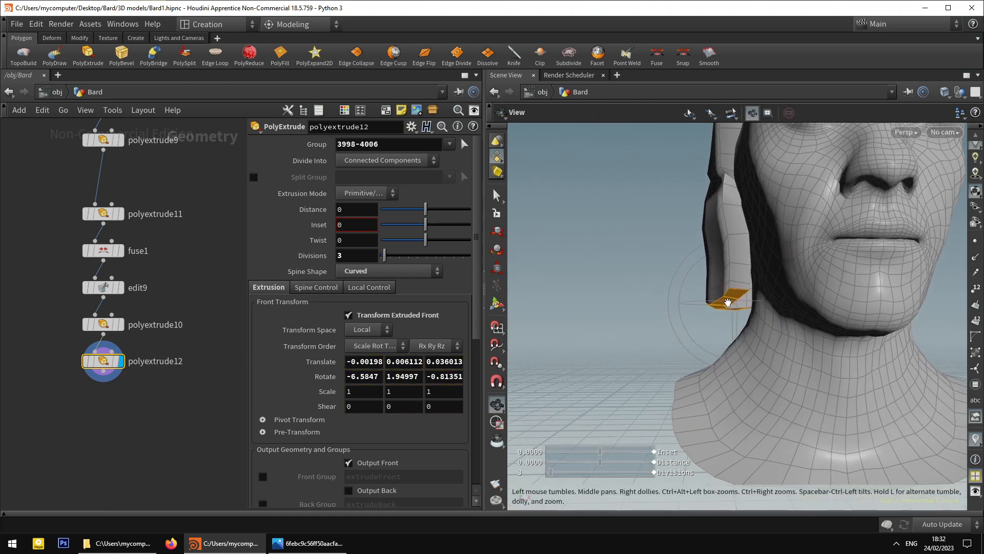
# Rotate the second extrusion's front about -13 degrees around X and rescale it to about 1.10, 1.03 and 1.00.
pyautogui.keyDown('alt'); pyautogui.moveTo(728, 302); pyautogui.dragTo(705, 326); pyautogui.keyUp('alt')
pyautogui.press('r')
pyautogui.press('t')
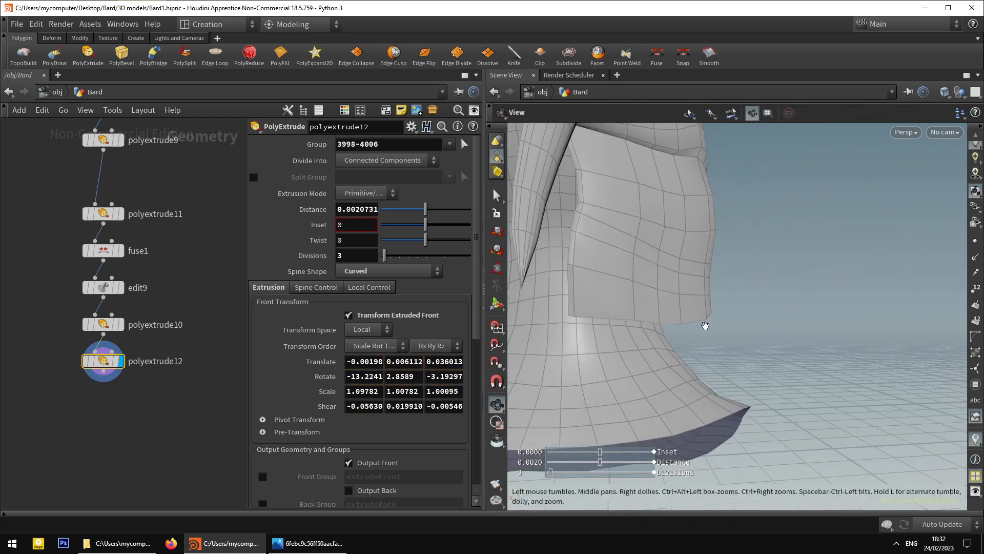
pyautogui.keyDown('alt'); pyautogui.moveTo(645, 335); pyautogui.dragTo(626, 333, button='right'); pyautogui.keyUp('alt')
pyautogui.moveTo(611, 323); pyautogui.dragTo(625, 326)
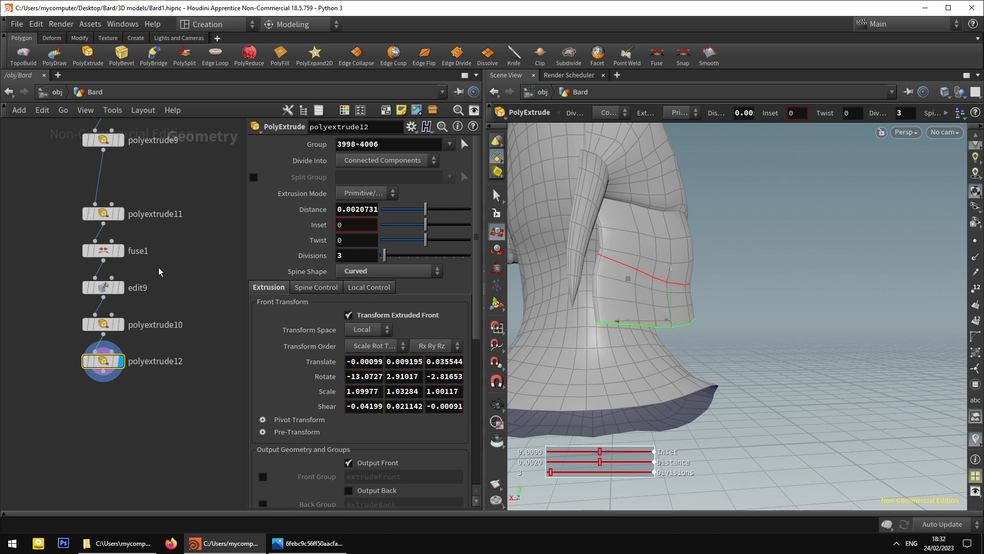
# Adjust the first downward hair extrusion, polyextrude10, rescaling its front to about 1.09, 1.19 and 0.74.
pyautogui.click(108, 325)
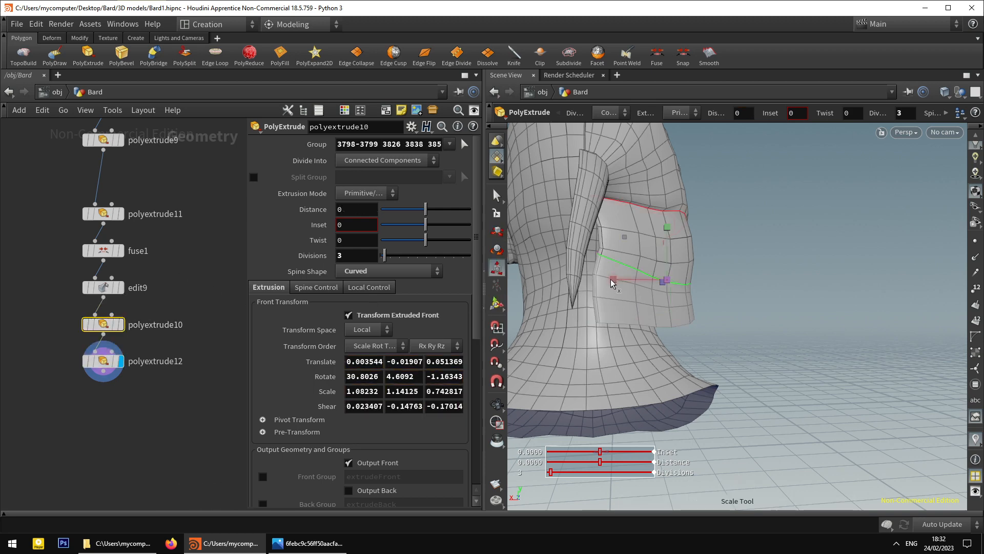
pyautogui.moveTo(612, 282); pyautogui.dragTo(350, 267)
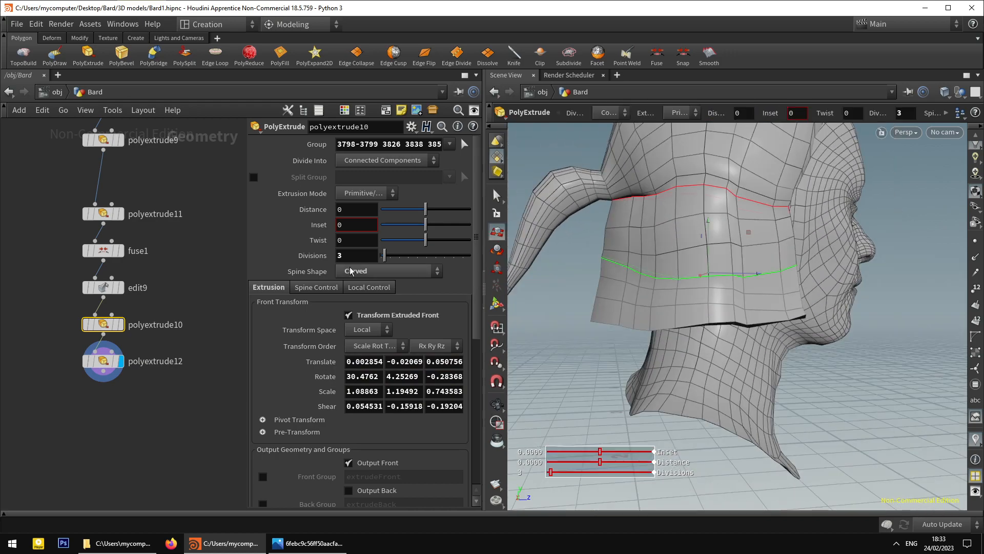
# Move polyextrude12's front slightly and rotate it to about -13.9, -0.2 and -4.2 degrees so the hair follows the neck.
pyautogui.click(109, 364)
pyautogui.keyDown('alt'); pyautogui.moveTo(705, 343); pyautogui.dragTo(670, 330); pyautogui.keyUp('alt')
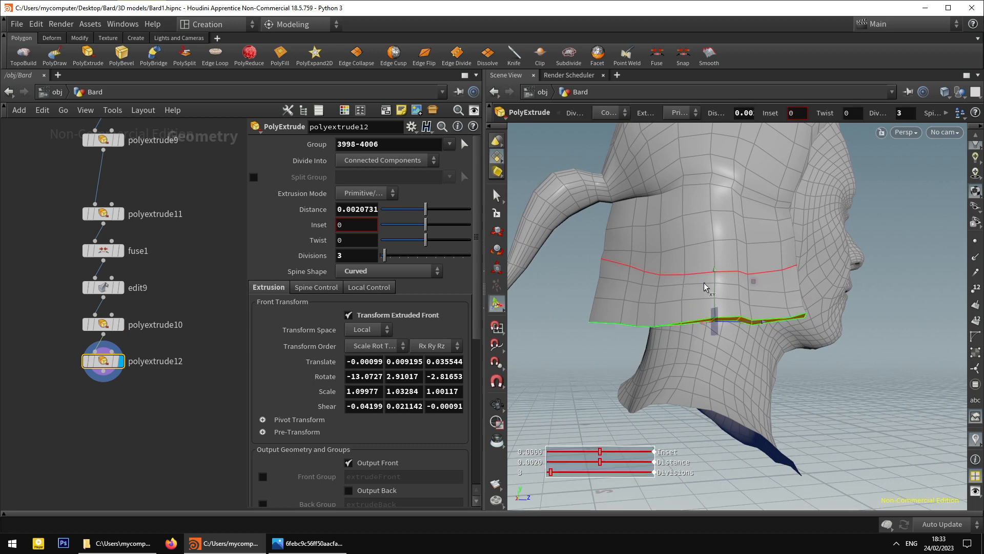
pyautogui.keyDown('alt'); pyautogui.moveTo(725, 290); pyautogui.dragTo(697, 299); pyautogui.keyUp('alt')
pyautogui.press('r')
pyautogui.moveTo(762, 281); pyautogui.dragTo(723, 292)
pyautogui.press('t')
pyautogui.keyDown('alt'); pyautogui.moveTo(726, 295); pyautogui.dragTo(760, 308); pyautogui.keyUp('alt')
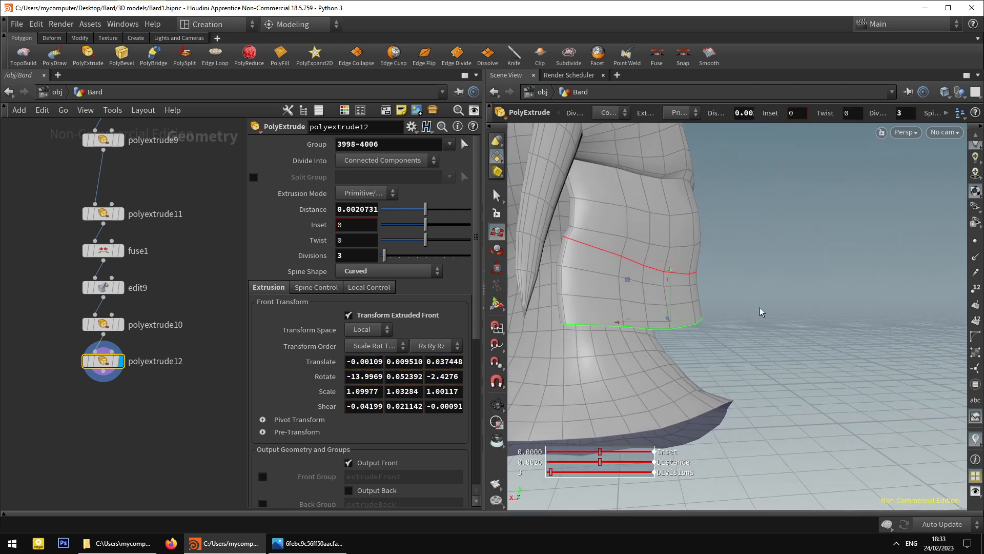
pyautogui.press('r')
pyautogui.moveTo(706, 326); pyautogui.dragTo(537, 305)
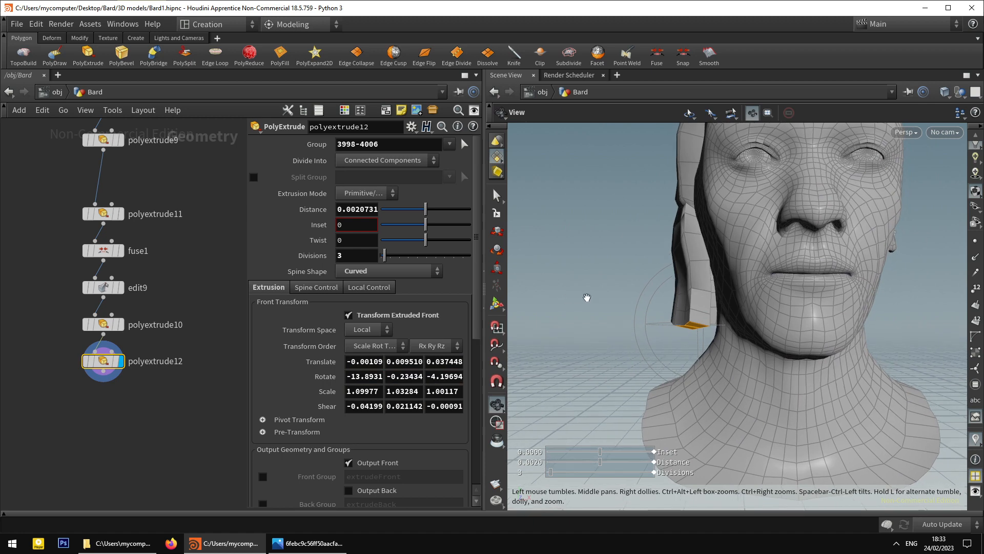
# Extrude the hair's bottom faces with a third PolyExtrude, enabling Transform Extruded Front with a Curved spine and pulling the front down about 0.025.
pyautogui.press('q')
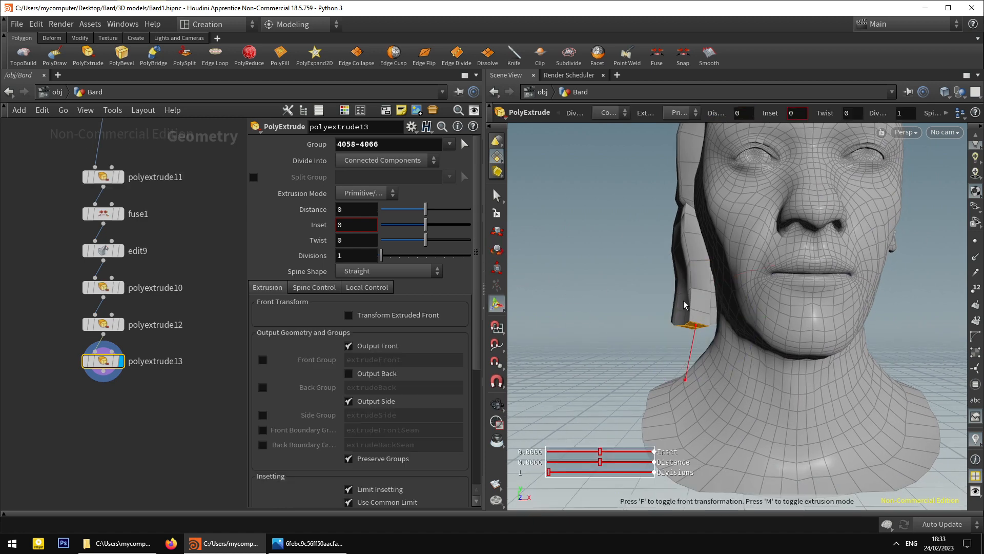
pyautogui.click(361, 316)
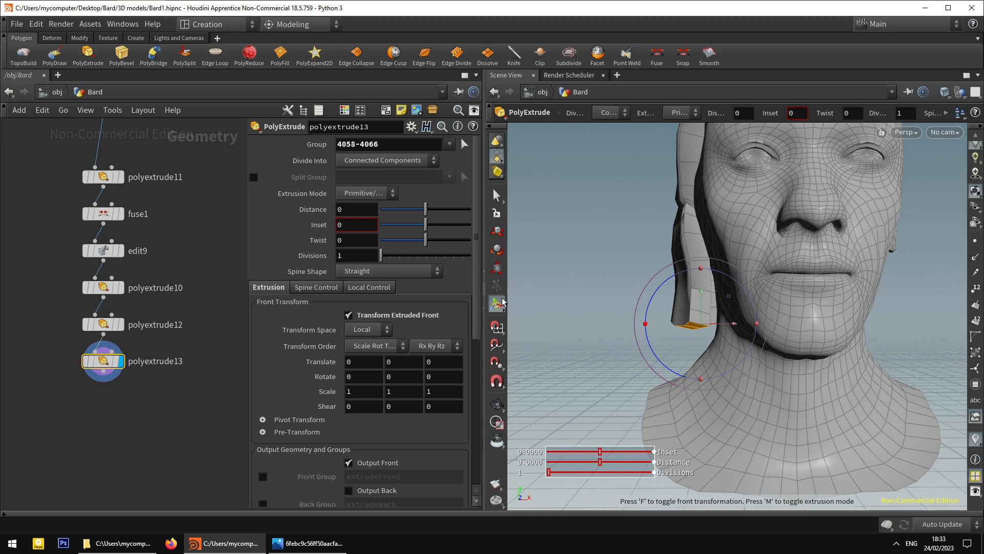
pyautogui.click(357, 268)
pyautogui.click(363, 296)
pyautogui.keyDown('alt'); pyautogui.moveTo(729, 315); pyautogui.dragTo(723, 288, button='middle'); pyautogui.keyUp('alt')
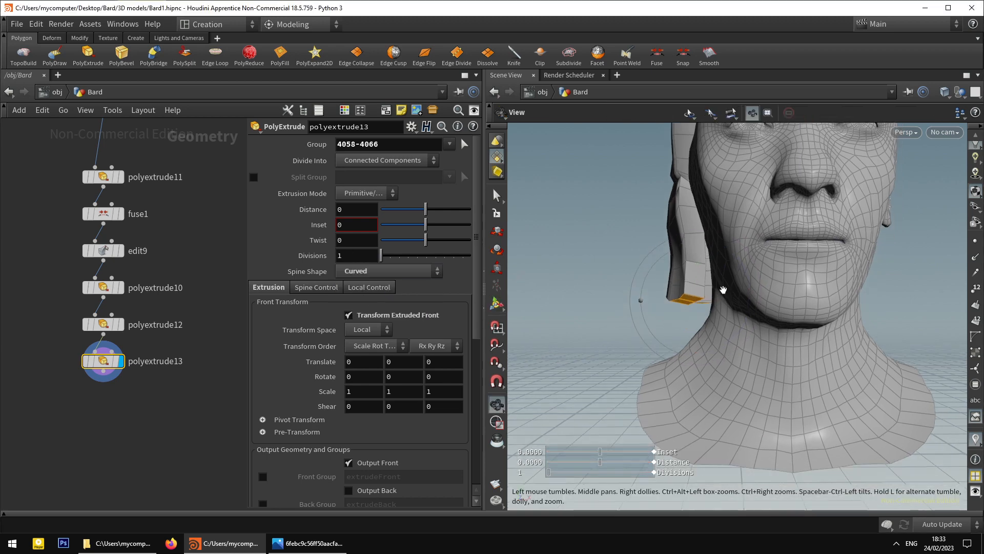
pyautogui.press('t')
pyautogui.moveTo(696, 281); pyautogui.dragTo(696, 302)
pyautogui.moveTo(698, 295)
pyautogui.keyDown('alt'); pyautogui.mouseDown()
pyautogui.moveTo(703, 270)
pyautogui.moveTo(692, 268)
pyautogui.moveTo(725, 276)
pyautogui.moveTo(698, 297)
pyautogui.mouseUp(); pyautogui.keyUp('alt')
# Set the third extrusion to 3 divisions and rotate its front about 3.8 degrees around X.
pyautogui.press('Return')
pyautogui.keyDown('alt'); pyautogui.moveTo(699, 296); pyautogui.dragTo(692, 301); pyautogui.keyUp('alt')
pyautogui.press('r')
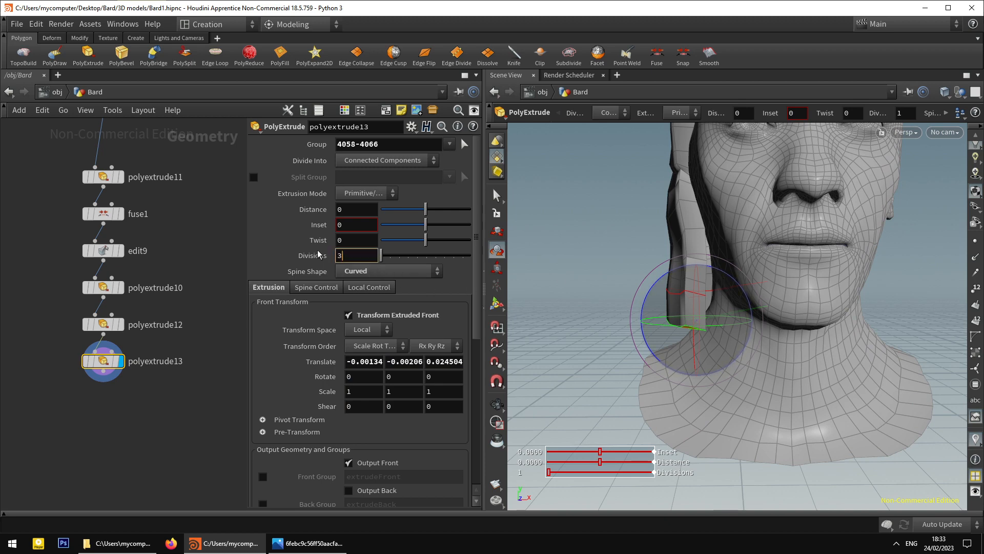
pyautogui.moveTo(739, 287); pyautogui.dragTo(729, 307)
pyautogui.press('t')
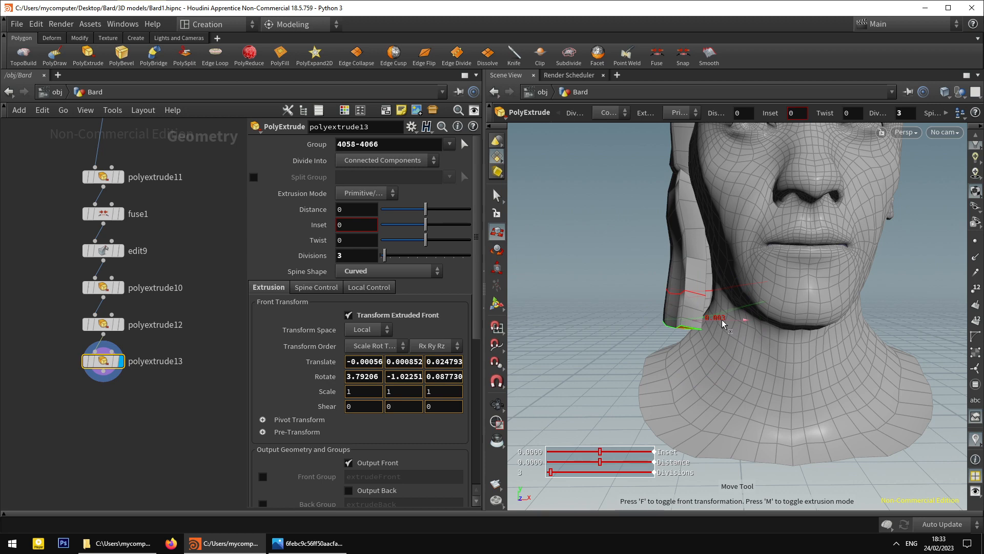
pyautogui.click(103, 326)
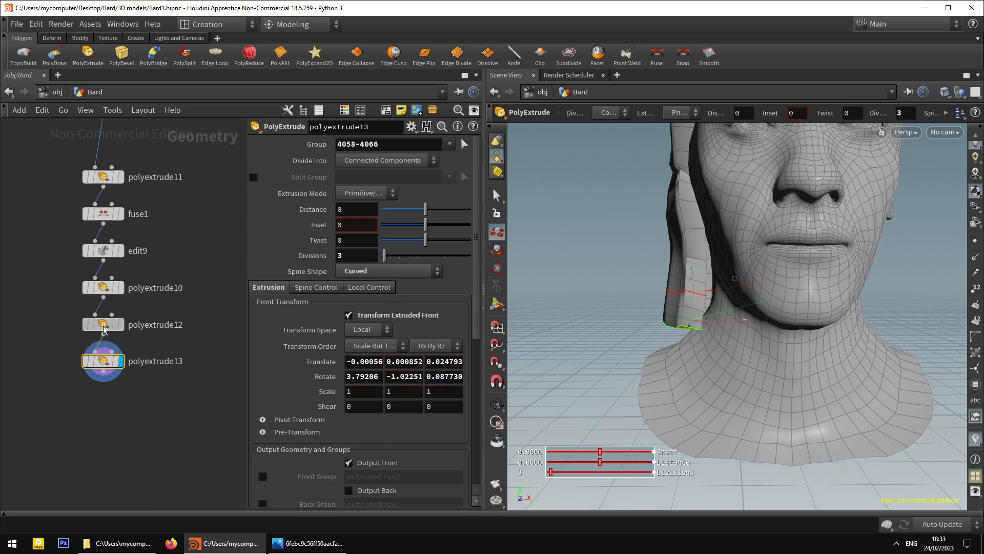
pyautogui.click(103, 361)
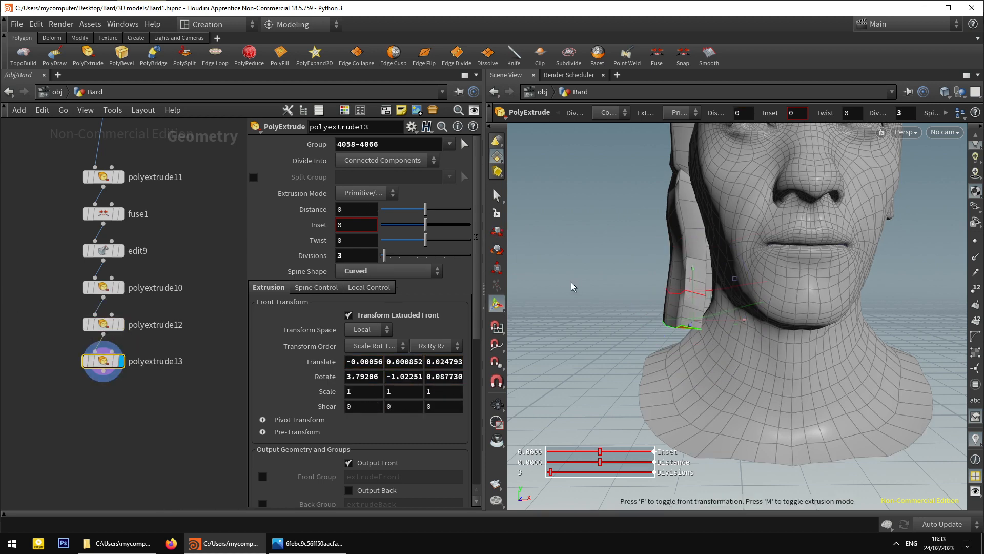
pyautogui.moveTo(743, 320); pyautogui.dragTo(752, 324)
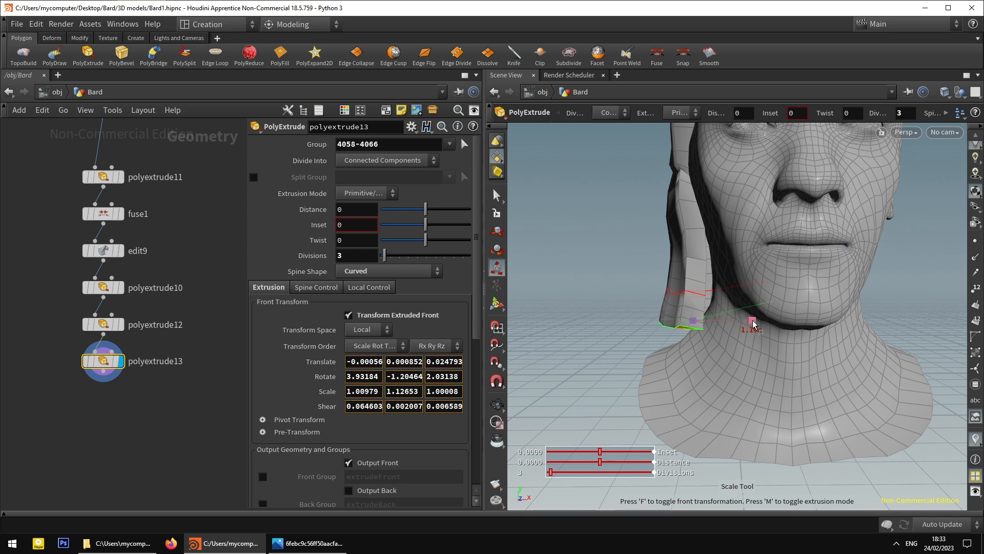
pyautogui.hotkey('ctrl', 'z')
pyautogui.hotkey('ctrl', 'z')
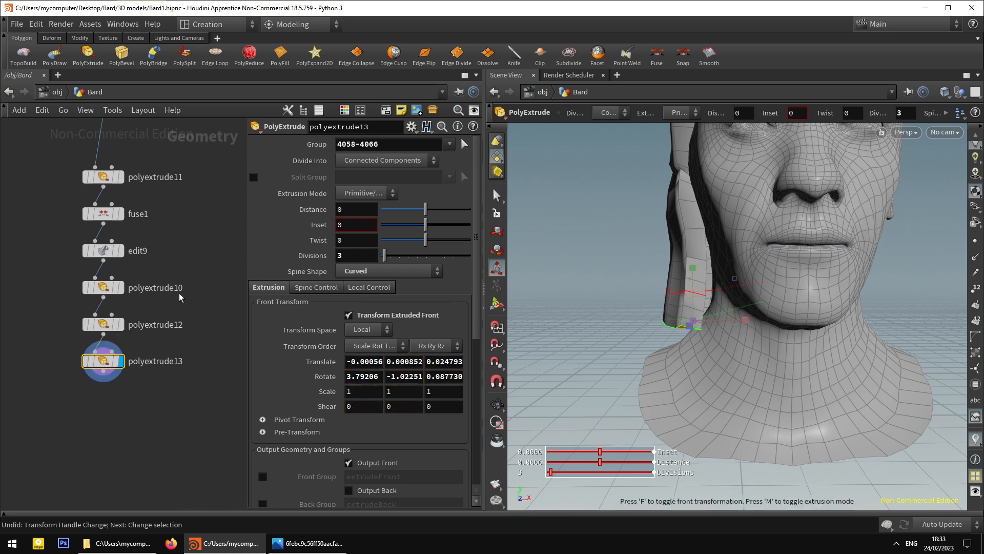
# Rescale the front of polyextrude12 to about 1.10, 1.07 and 1.00, and reselect the third extrusion's node.
pyautogui.click(103, 324)
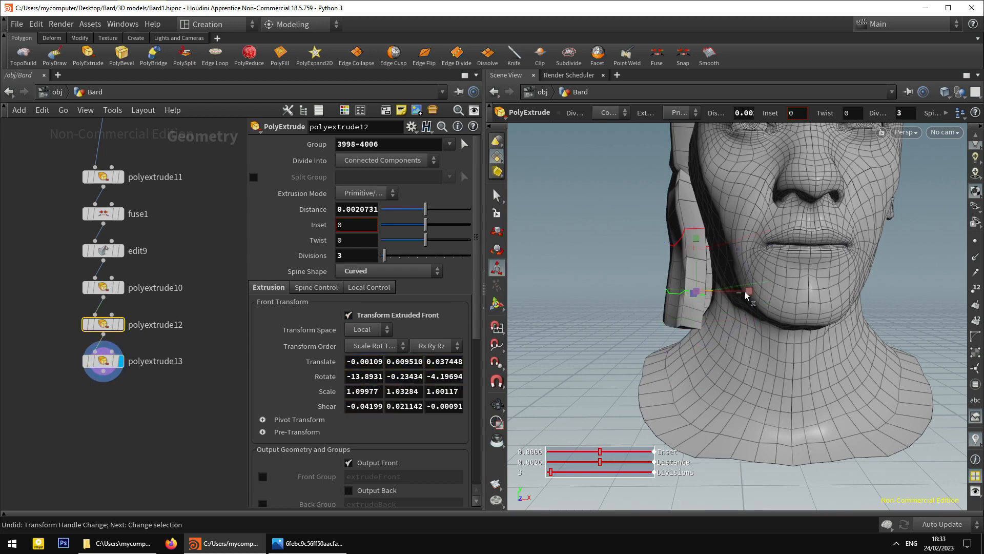
pyautogui.moveTo(745, 293); pyautogui.dragTo(752, 293)
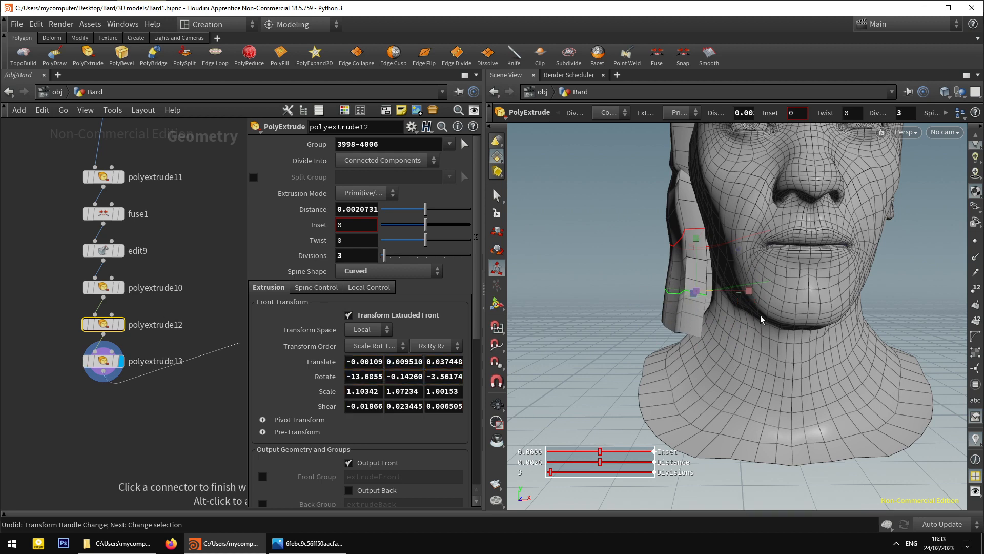
pyautogui.click(163, 375)
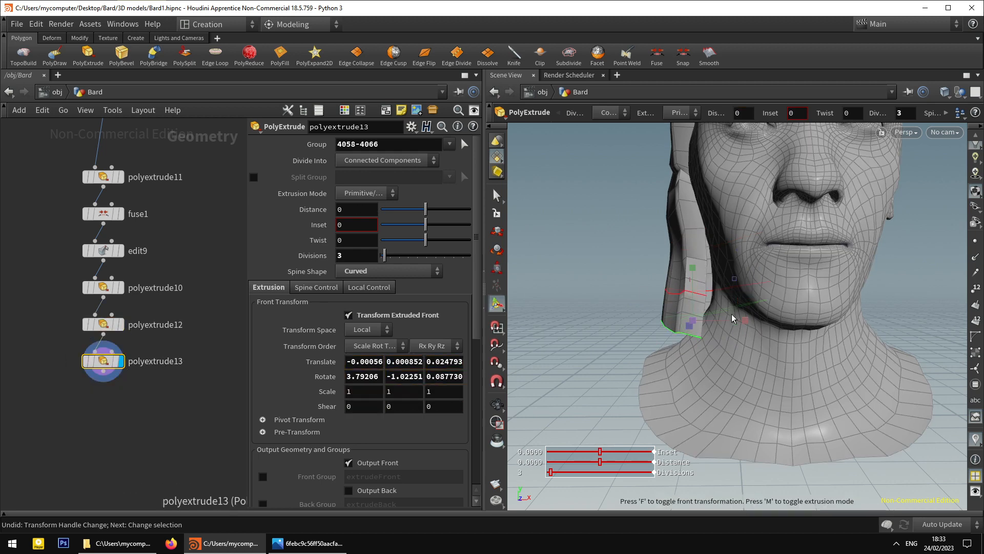
# Widen the third extrusion's front by scaling it to about 1.09, 1.06 and 1.00.
pyautogui.moveTo(745, 320); pyautogui.dragTo(752, 324)
pyautogui.hotkey('ctrl', 'z')
pyautogui.press('t')
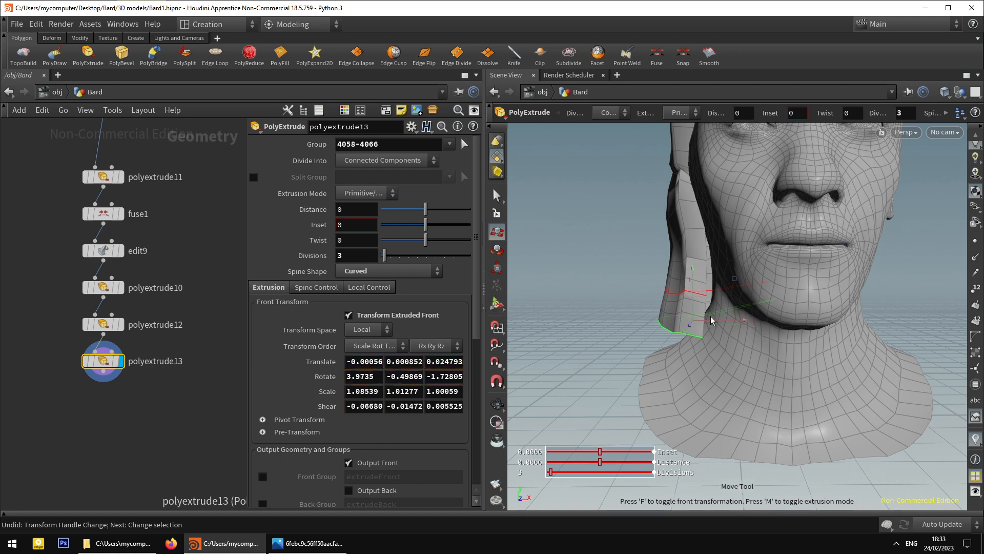
pyautogui.moveTo(696, 304); pyautogui.dragTo(724, 316)
pyautogui.press('space')
pyautogui.hotkey('ctrl', 'z')
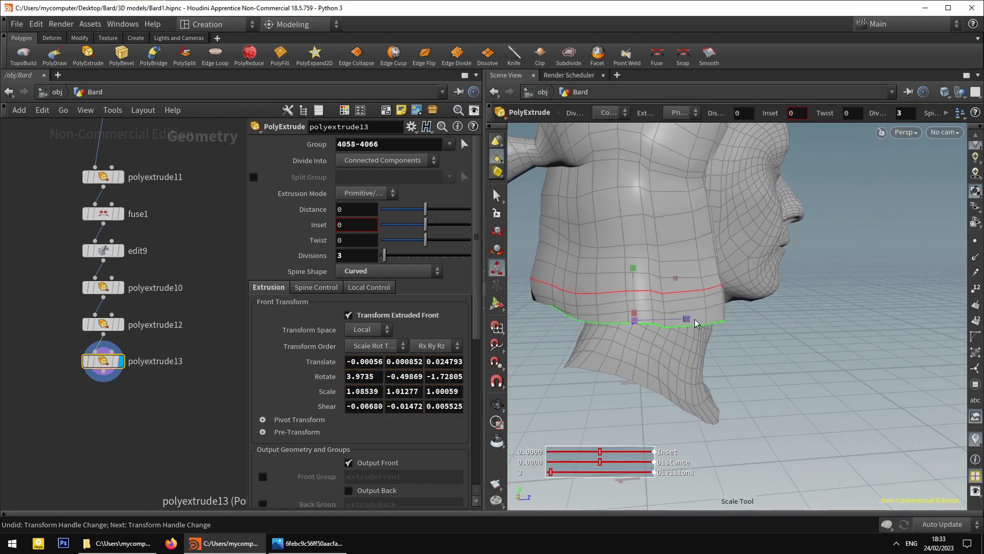
pyautogui.hotkey('ctrl', 'z')
pyautogui.press('t')
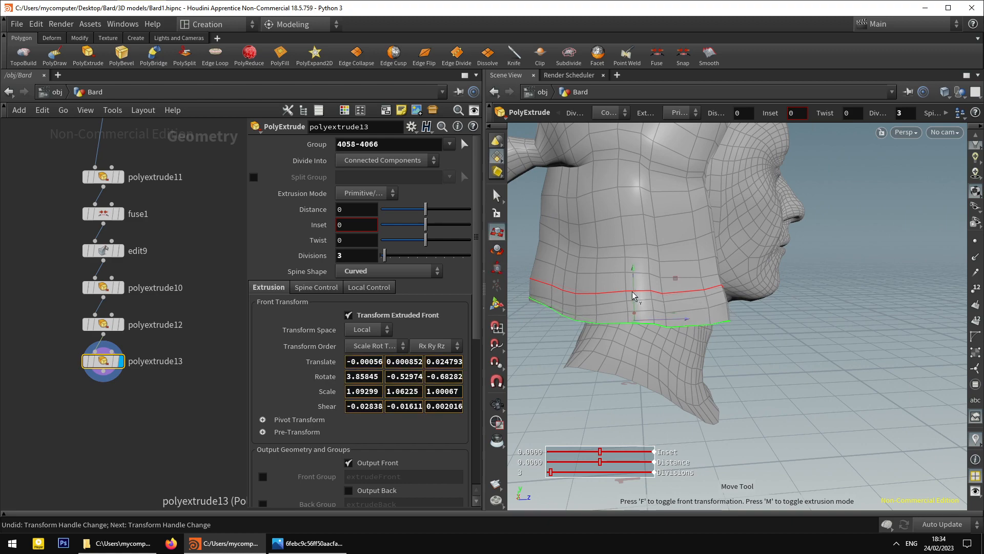
# Pull the third extrusion's front down to about 0.037 and rescale it to about 1.15, 1.07 and 1.00.
pyautogui.moveTo(633, 291)
pyautogui.mouseDown()
pyautogui.moveTo(633, 300)
pyautogui.moveTo(633, 282)
pyautogui.mouseUp()
pyautogui.keyDown('alt'); pyautogui.moveTo(633, 282); pyautogui.dragTo(577, 280); pyautogui.keyUp('alt')
pyautogui.keyDown('alt'); pyautogui.moveTo(625, 281); pyautogui.dragTo(666, 250, button='middle'); pyautogui.keyUp('alt')
pyautogui.moveTo(669, 256); pyautogui.dragTo(668, 280)
pyautogui.keyDown('alt'); pyautogui.moveTo(668, 280); pyautogui.dragTo(645, 267); pyautogui.keyUp('alt')
pyautogui.moveTo(574, 299); pyautogui.dragTo(652, 264)
pyautogui.press('t')
pyautogui.press('r')
pyautogui.press('t')
pyautogui.moveTo(613, 297); pyautogui.dragTo(381, 275)
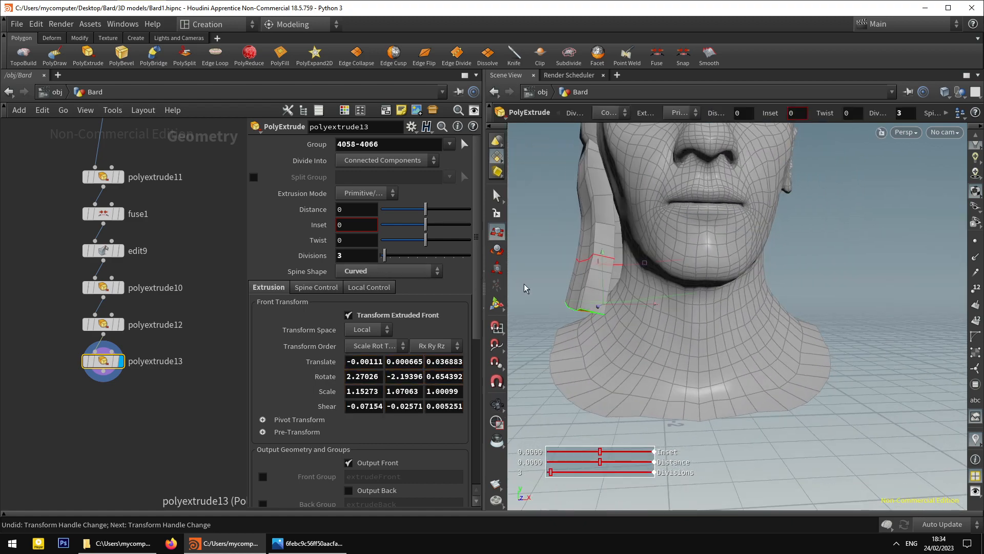
pyautogui.hotkey('ctrl', 'z')
pyautogui.hotkey('ctrl', 'z')
# Rotate the third extrusion's front to about 1.5, -6.5 and -1.3 degrees, lower it to about 0.043, and rescale it to about 1.16, 1.10 and 1.00.
pyautogui.moveTo(610, 309)
pyautogui.keyDown('alt'); pyautogui.mouseDown()
pyautogui.moveTo(603, 314)
pyautogui.moveTo(615, 292)
pyautogui.mouseUp(); pyautogui.keyUp('alt')
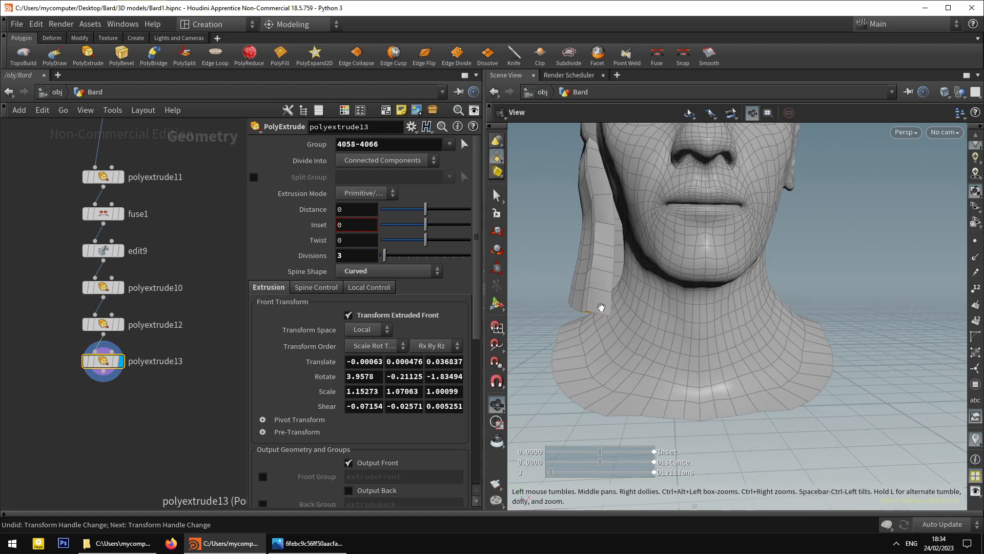
pyautogui.press('e')
pyautogui.moveTo(631, 254); pyautogui.dragTo(628, 253)
pyautogui.keyDown('alt'); pyautogui.moveTo(556, 277); pyautogui.dragTo(756, 280); pyautogui.keyUp('alt')
pyautogui.keyDown('alt'); pyautogui.moveTo(576, 290); pyautogui.dragTo(704, 282); pyautogui.keyUp('alt')
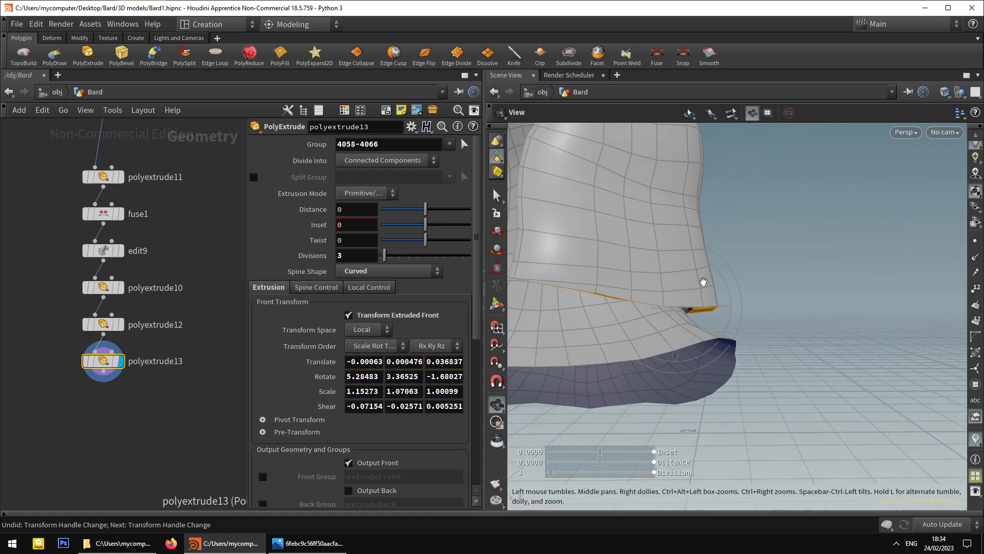
pyautogui.keyDown('alt'); pyautogui.moveTo(631, 290); pyautogui.dragTo(612, 289); pyautogui.keyUp('alt')
pyautogui.keyDown('alt'); pyautogui.moveTo(703, 276); pyautogui.dragTo(655, 283); pyautogui.keyUp('alt')
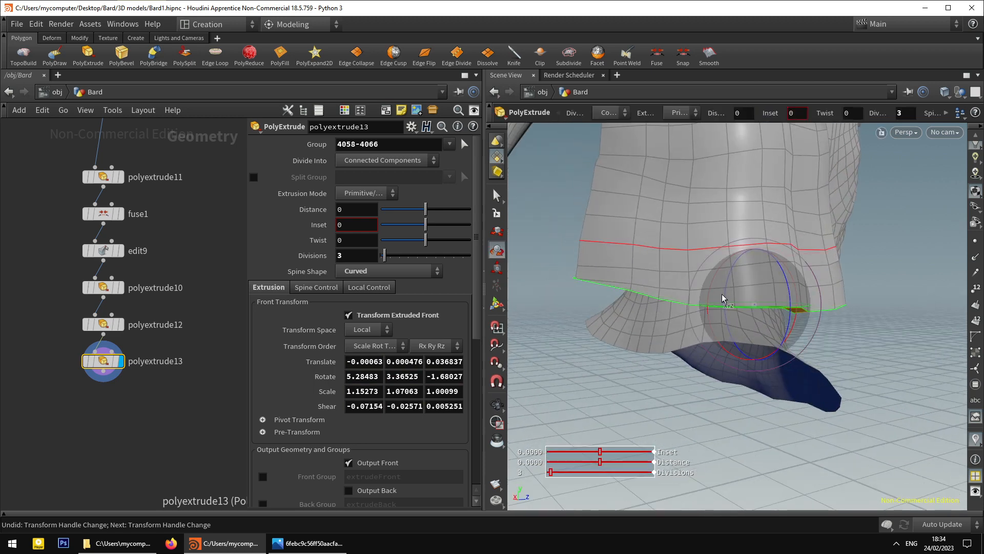
pyautogui.moveTo(722, 293); pyautogui.dragTo(820, 306)
pyautogui.press('t')
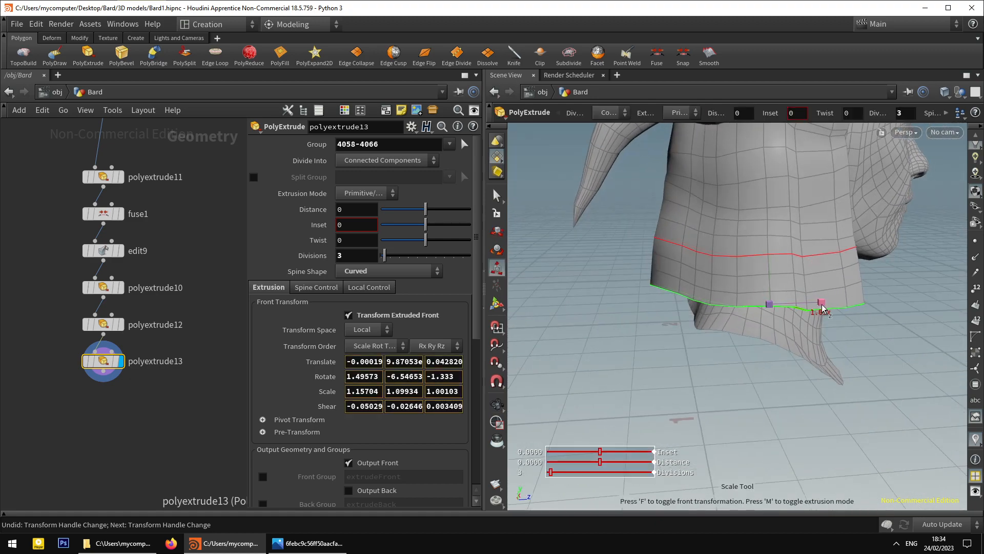
# Extrude the hair's bottom faces with a fourth PolyExtrude, enabling Transform Extruded Front and pulling the front down about 0.030 toward the shoulder.
pyautogui.keyDown('alt'); pyautogui.moveTo(769, 277); pyautogui.dragTo(646, 262); pyautogui.keyUp('alt')
pyautogui.scroll(-3, 739, 272)
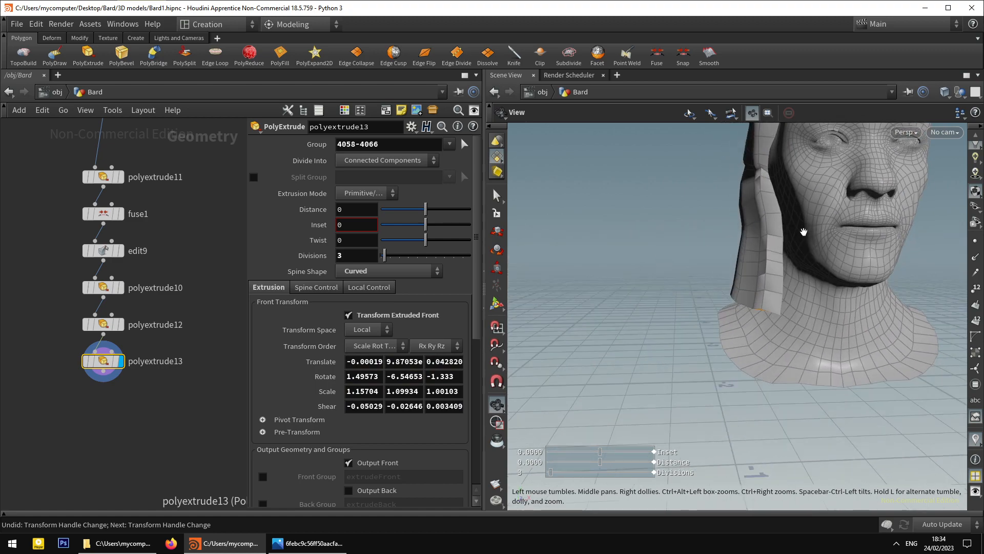
pyautogui.keyDown('alt'); pyautogui.moveTo(804, 231); pyautogui.dragTo(749, 310); pyautogui.keyUp('alt')
pyautogui.hotkey('ctrl', 'z')
pyautogui.press('q')
pyautogui.press('Return')
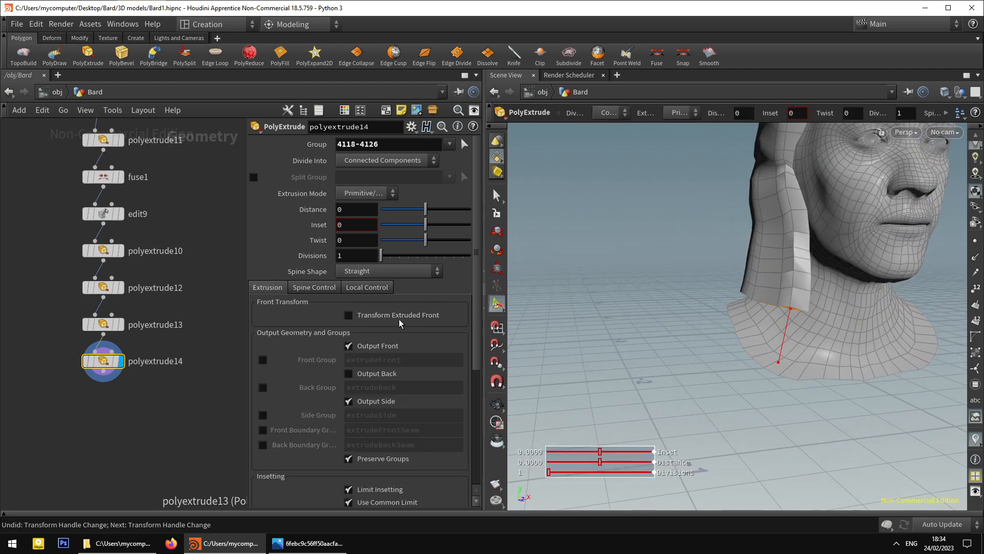
pyautogui.click(398, 316)
pyautogui.keyDown('alt'); pyautogui.moveTo(817, 305); pyautogui.dragTo(788, 303); pyautogui.keyUp('alt')
pyautogui.keyDown('alt'); pyautogui.moveTo(753, 277); pyautogui.dragTo(820, 269); pyautogui.keyUp('alt')
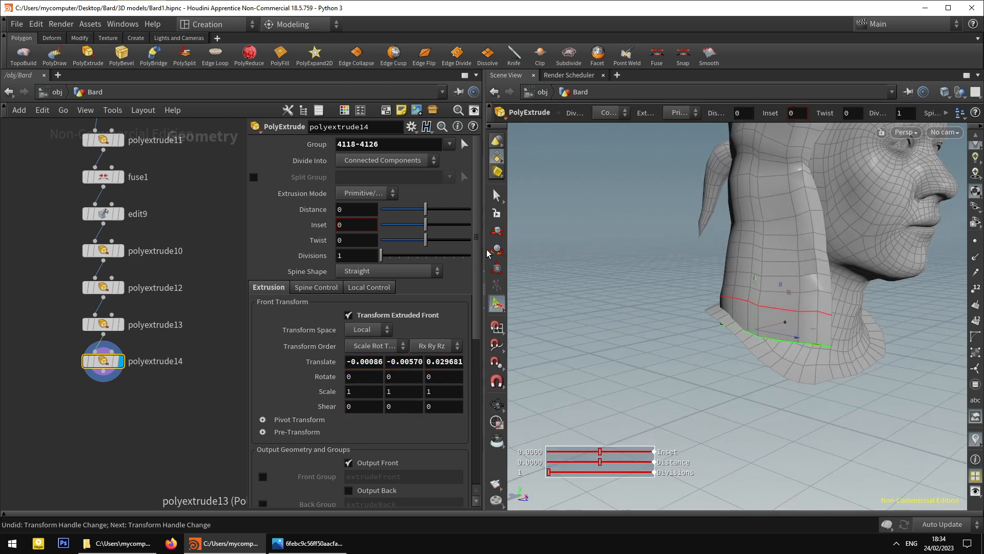
# Set the fourth extrusion to 3 divisions with a Curved spine and lower its front to about 0.031.
pyautogui.moveTo(355, 256); pyautogui.dragTo(334, 260)
pyautogui.write('3')
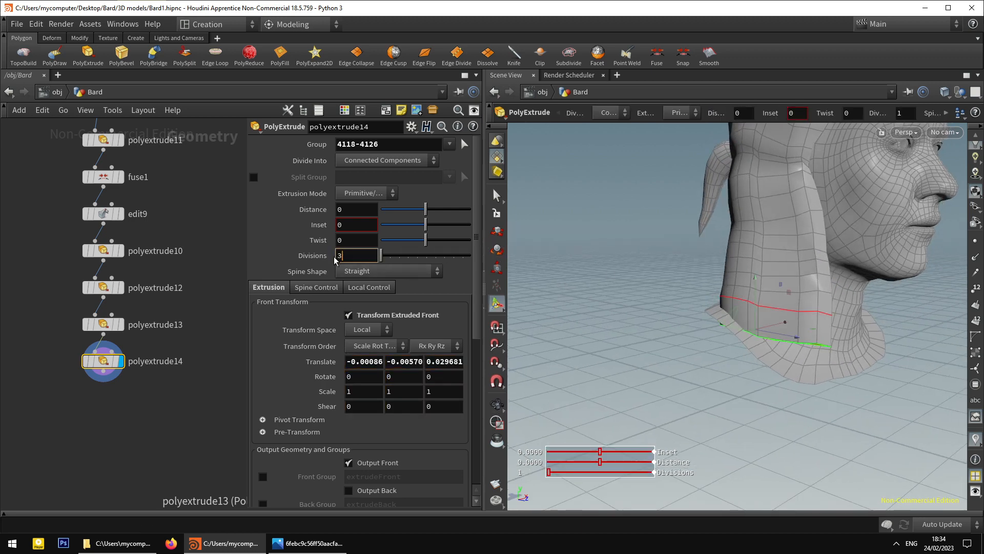
pyautogui.press('Return')
pyautogui.click(407, 270)
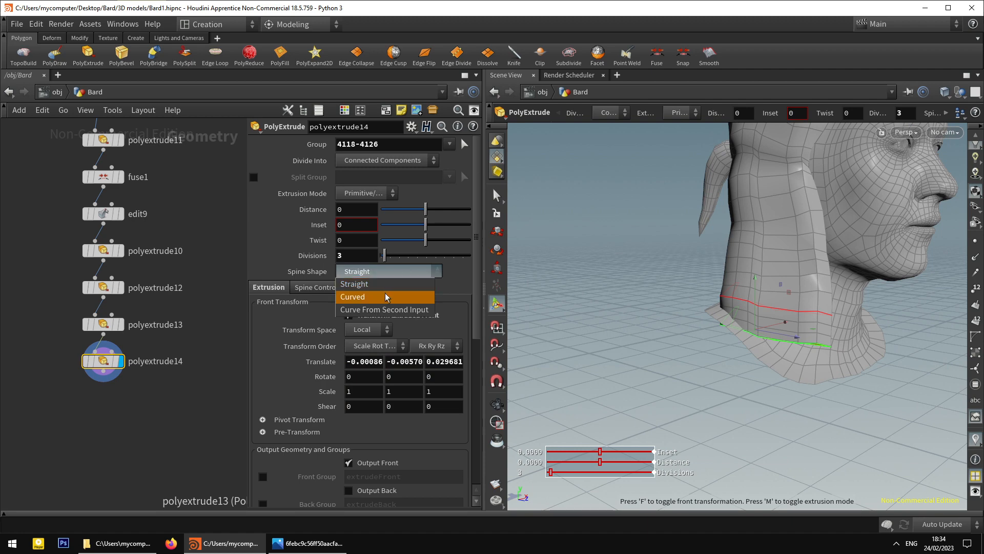
pyautogui.click(386, 293)
pyautogui.moveTo(743, 345); pyautogui.dragTo(771, 335)
pyautogui.press('space')
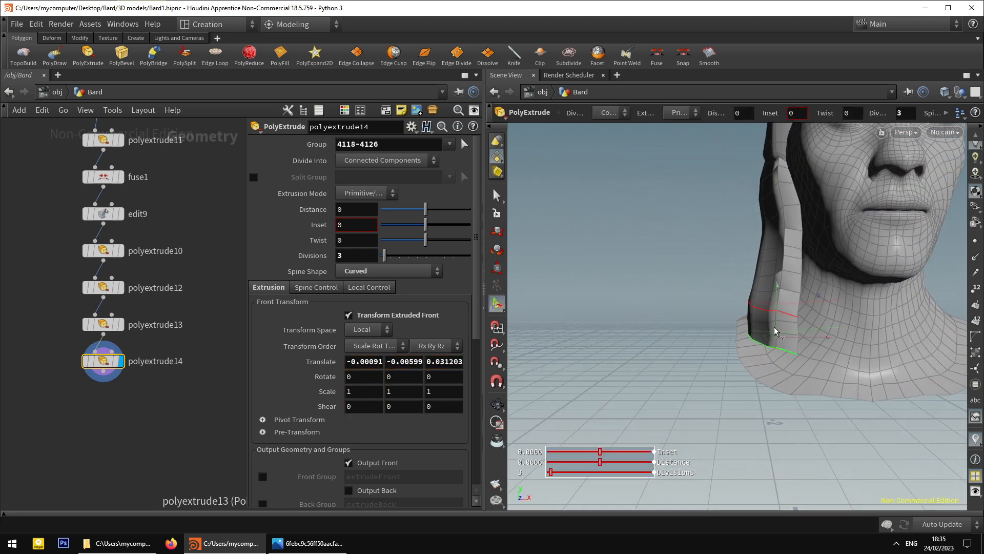
# Check the reference photo of the long-haired man and compare the hair length and shape with the model.
pyautogui.click(337, 547)
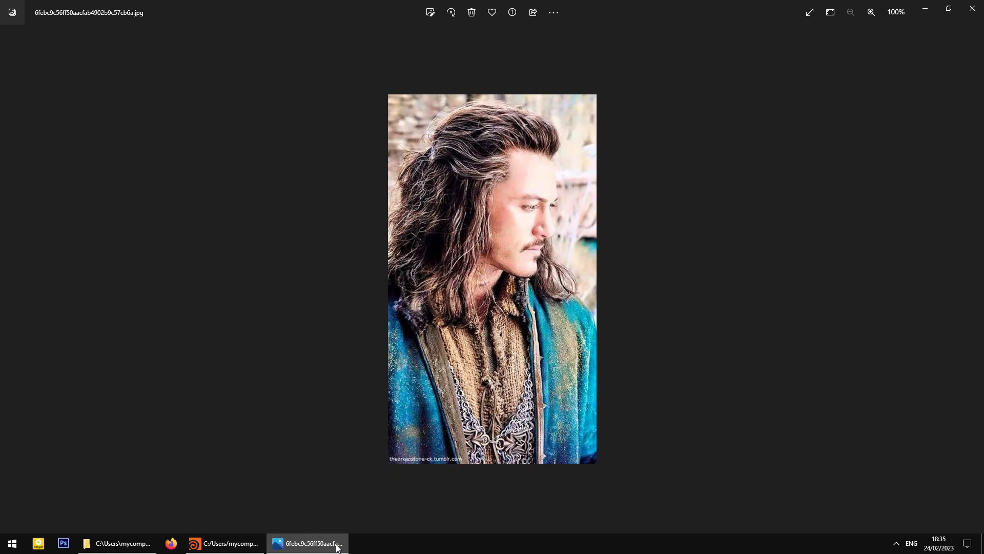
pyautogui.click(336, 546)
pyautogui.press('space')
pyautogui.moveTo(647, 370); pyautogui.dragTo(665, 364)
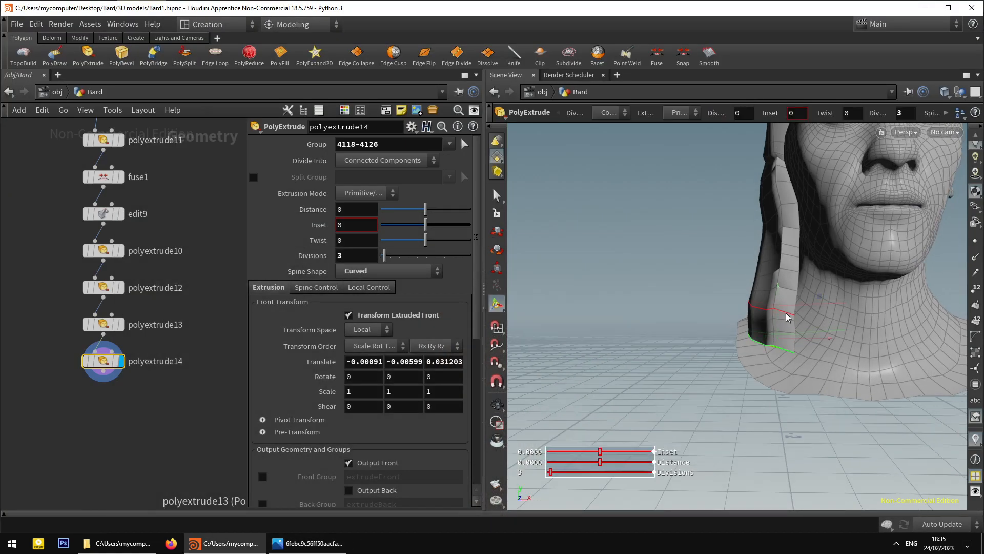
# Rotate the fourth extrusion's front to about -1.7, 0.65 and 2.4 degrees, lower it to about 0.035, and scale it to about 1.01, 1.11 and 1.01.
pyautogui.press('r')
pyautogui.moveTo(789, 286); pyautogui.dragTo(701, 319)
pyautogui.press('t')
pyautogui.press('e')
pyautogui.press('space')
pyautogui.press('space')
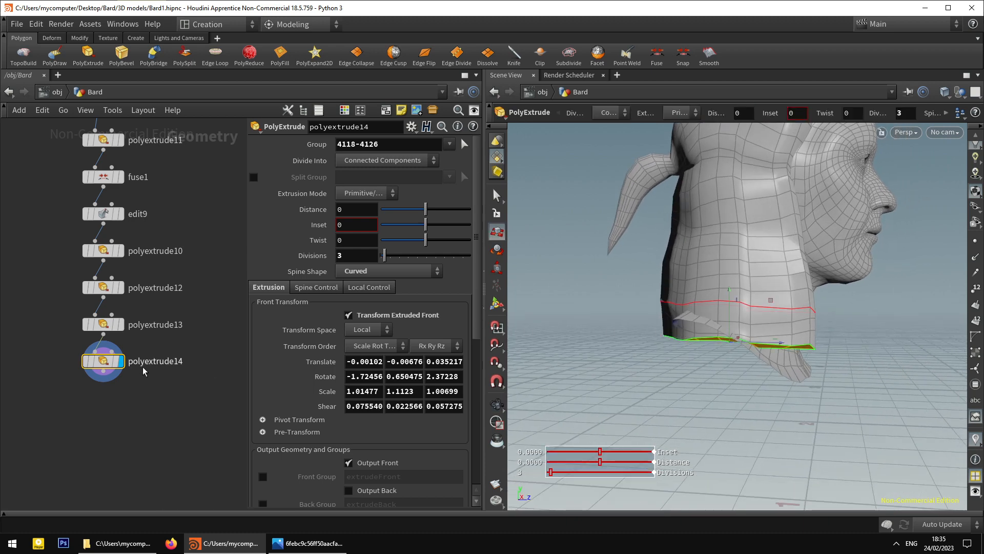
# Delete the fourth extrusion and lower the third extrusion's front to about 0.050 to lengthen the hair.
pyautogui.press('Delete')
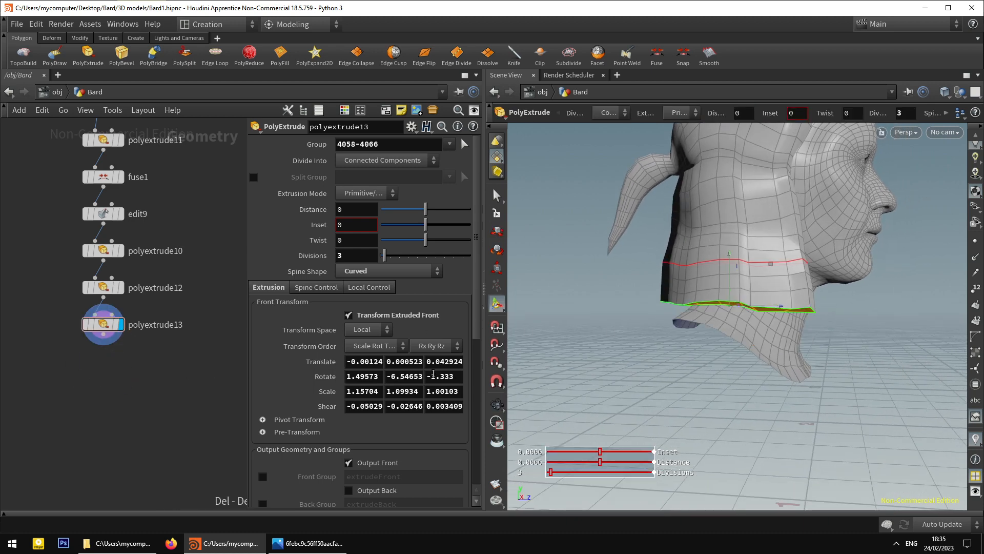
pyautogui.moveTo(608, 373); pyautogui.dragTo(670, 358)
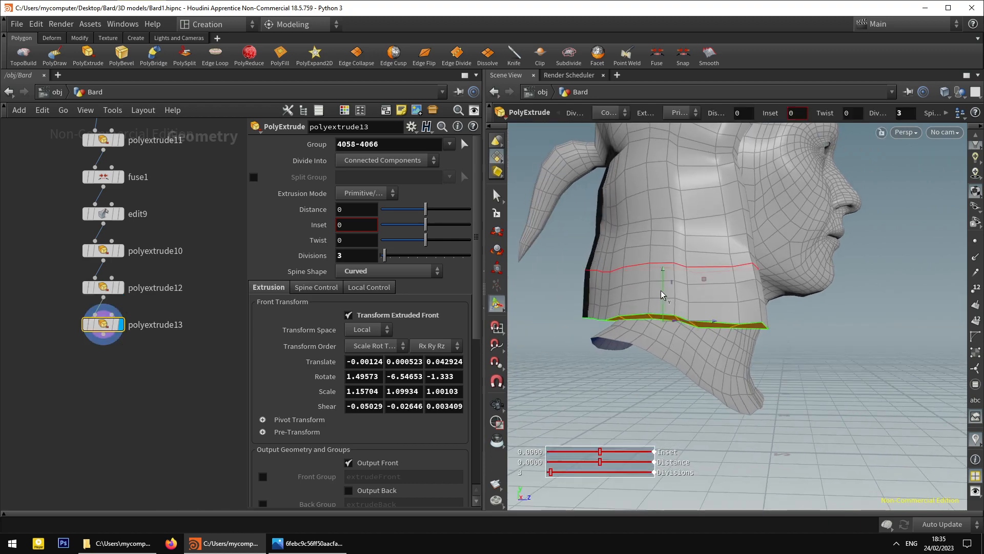
pyautogui.moveTo(660, 290); pyautogui.dragTo(664, 303)
pyautogui.moveTo(663, 305); pyautogui.dragTo(632, 306)
pyautogui.click(495, 199)
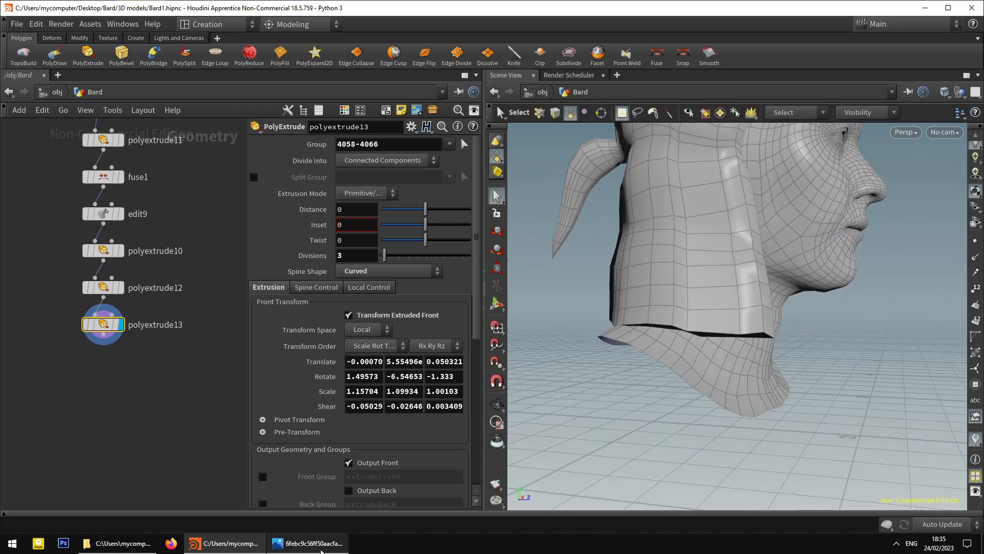
# Compare the hair length with the reference photo and inspect the inner side of the extruded hair behind the neck.
pyautogui.click(314, 544)
pyautogui.click(315, 549)
pyautogui.keyDown('alt'); pyautogui.moveTo(777, 395); pyautogui.dragTo(804, 177); pyautogui.keyUp('alt')
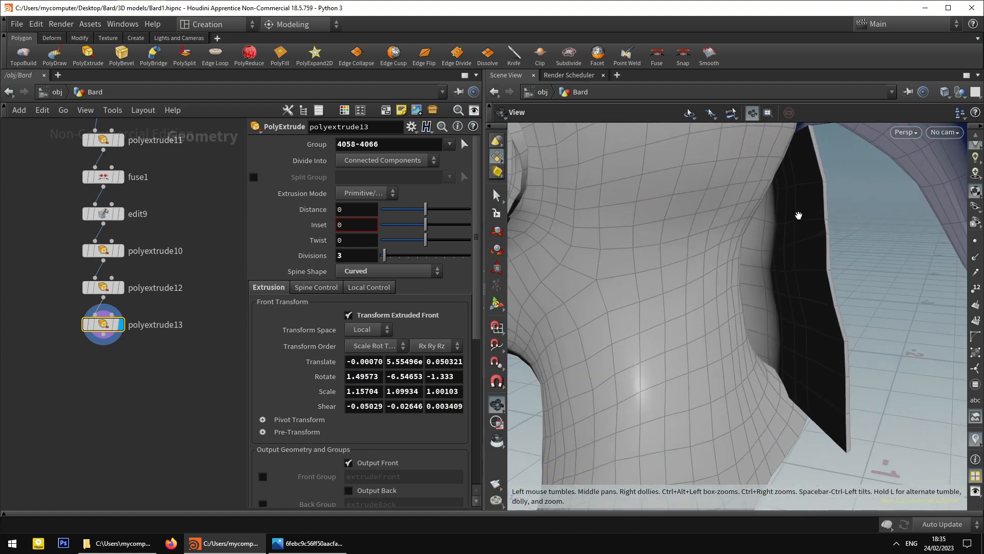
pyautogui.keyDown('alt'); pyautogui.moveTo(798, 215); pyautogui.dragTo(772, 277); pyautogui.keyUp('alt')
pyautogui.moveTo(179, 201); pyautogui.dragTo(198, 358, button='middle')
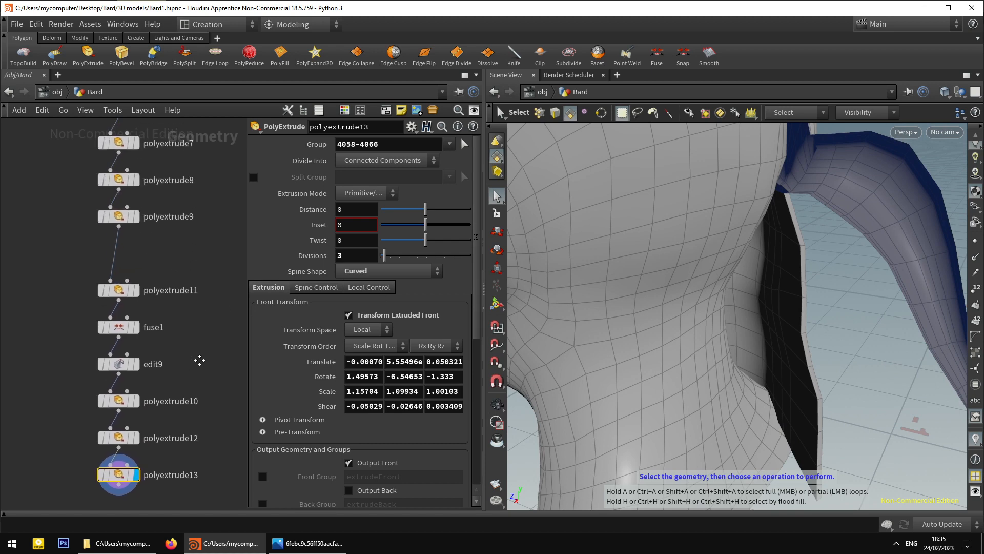
pyautogui.keyDown('alt'); pyautogui.moveTo(771, 220); pyautogui.dragTo(761, 237); pyautogui.keyUp('alt')
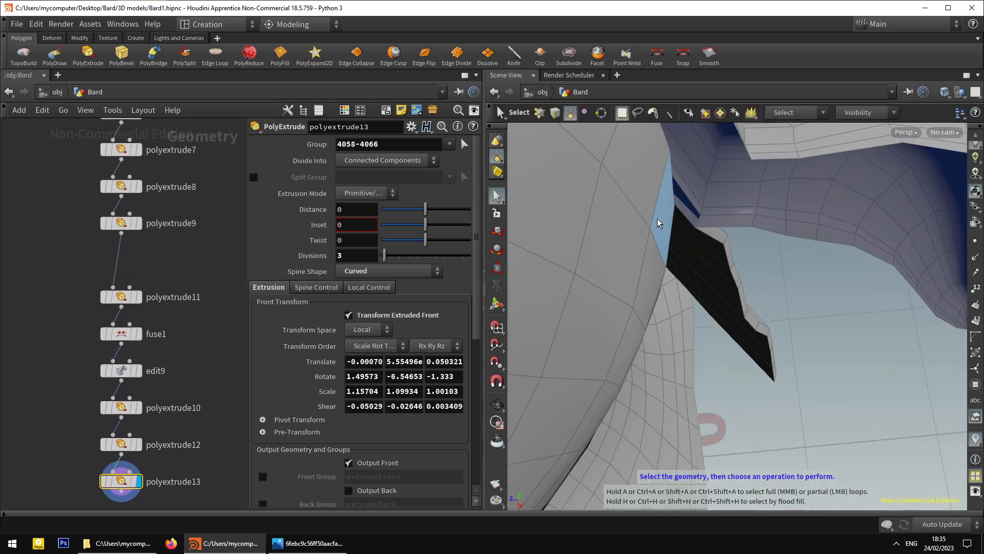
# Try to move the lower corner point at the base of the back lock in edit9, checking it with polyextrude13 displayed.
pyautogui.click(132, 228)
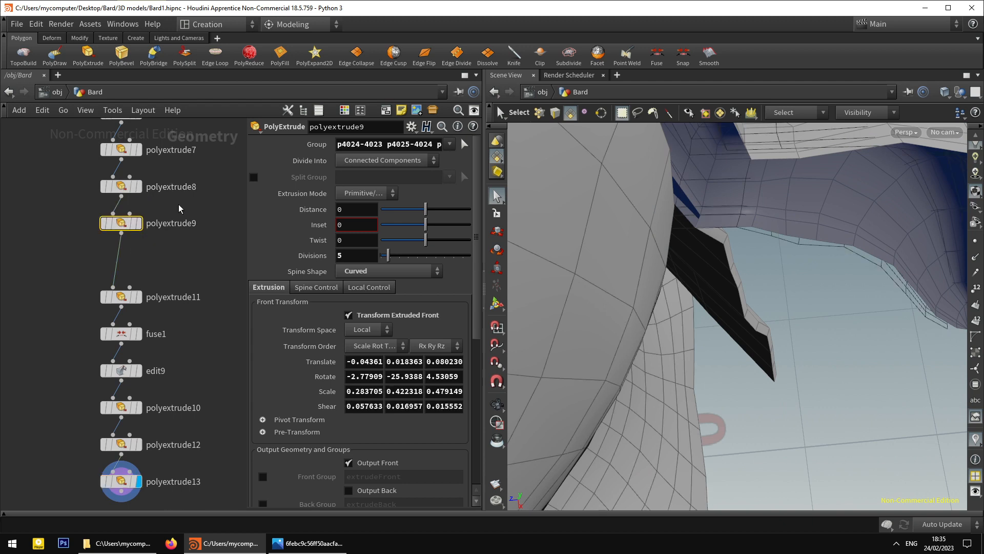
pyautogui.click(151, 373)
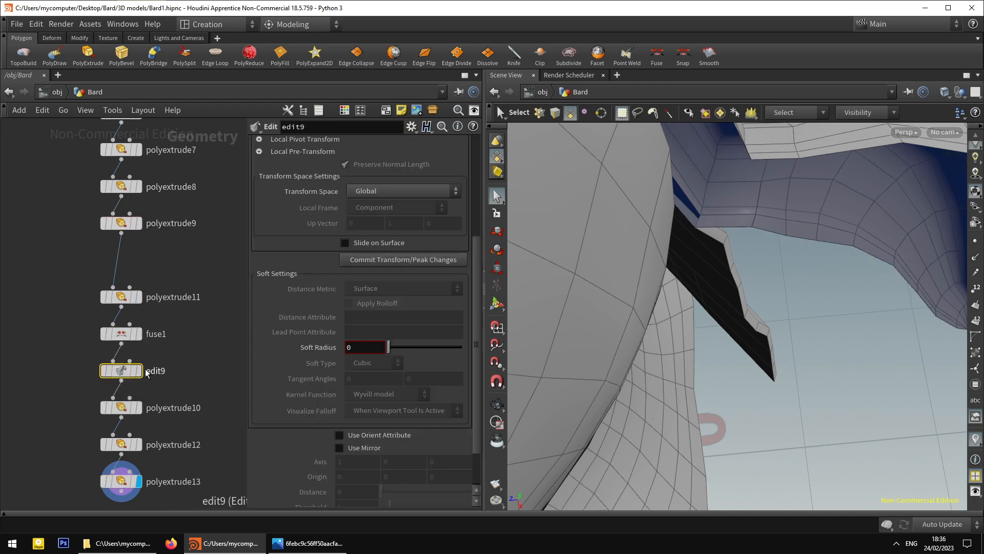
pyautogui.click(137, 370)
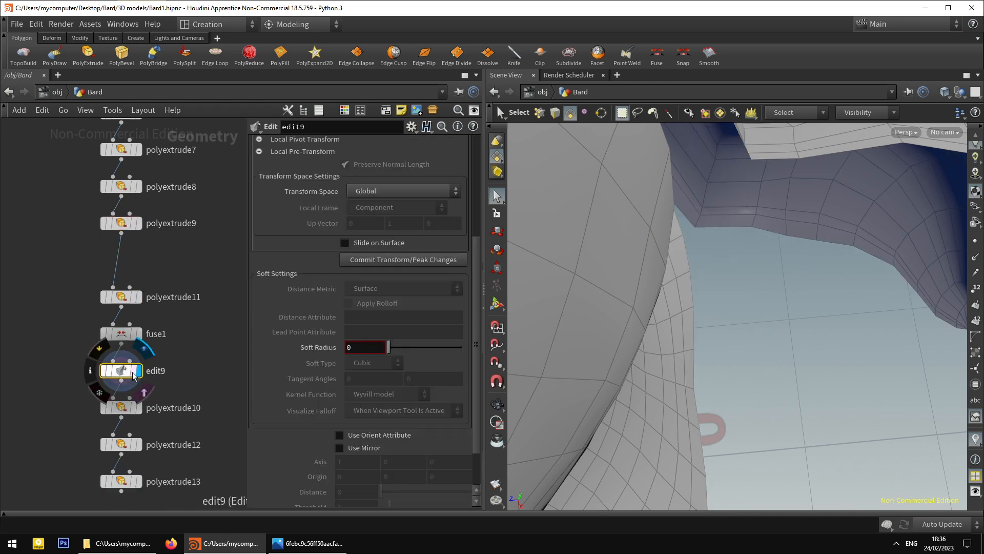
pyautogui.click(538, 113)
pyautogui.click(695, 228)
pyautogui.press('t')
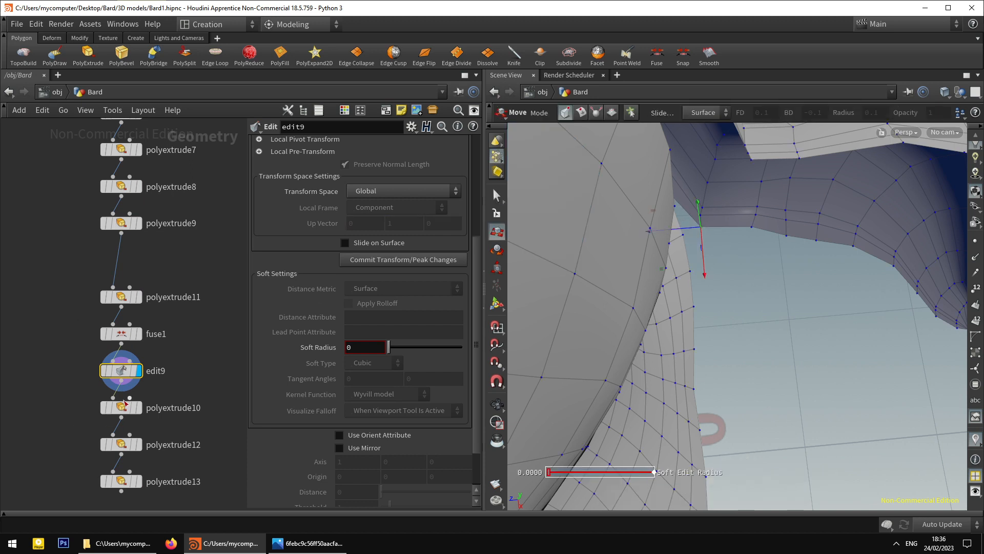
pyautogui.moveTo(206, 372); pyautogui.dragTo(151, 214, button='middle')
pyautogui.scroll(-1, 151, 215)
pyautogui.click(94, 305)
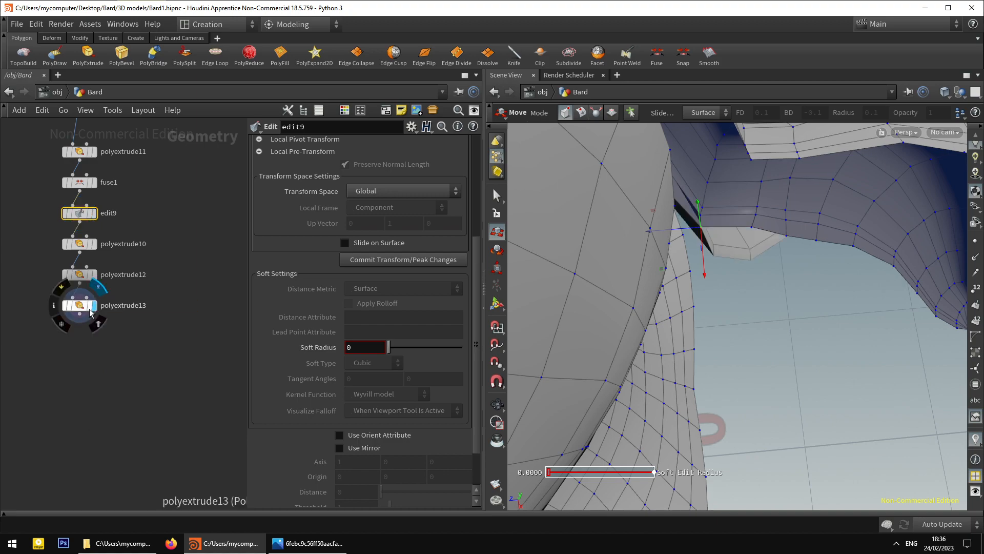
# Undo the corner point move in edit9 and display polyextrude13 again.
pyautogui.keyDown('alt'); pyautogui.moveTo(642, 352); pyautogui.dragTo(640, 314); pyautogui.keyUp('alt')
pyautogui.press('t')
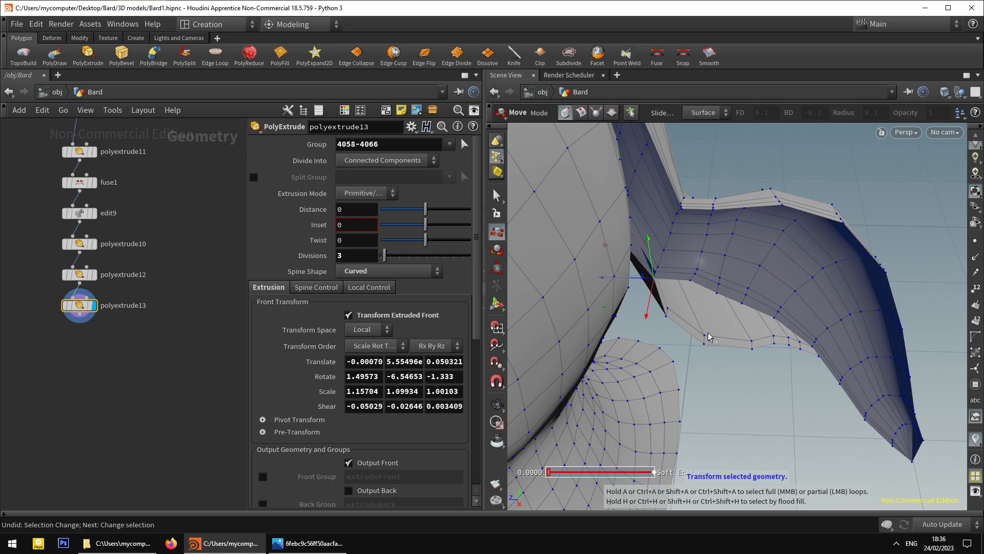
pyautogui.hotkey('ctrl', 'z')
pyautogui.hotkey('ctrl', 'z')
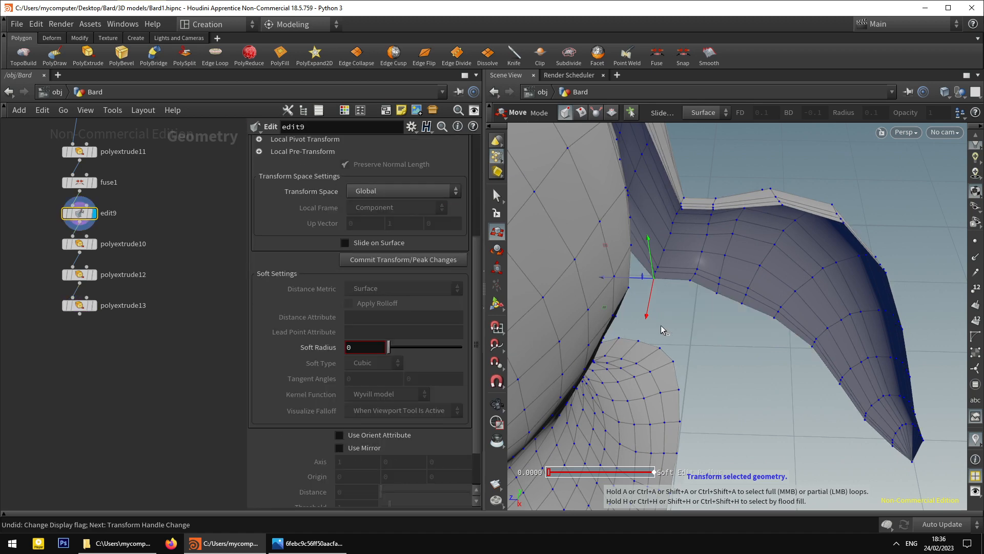
pyautogui.hotkey('ctrl', 'z')
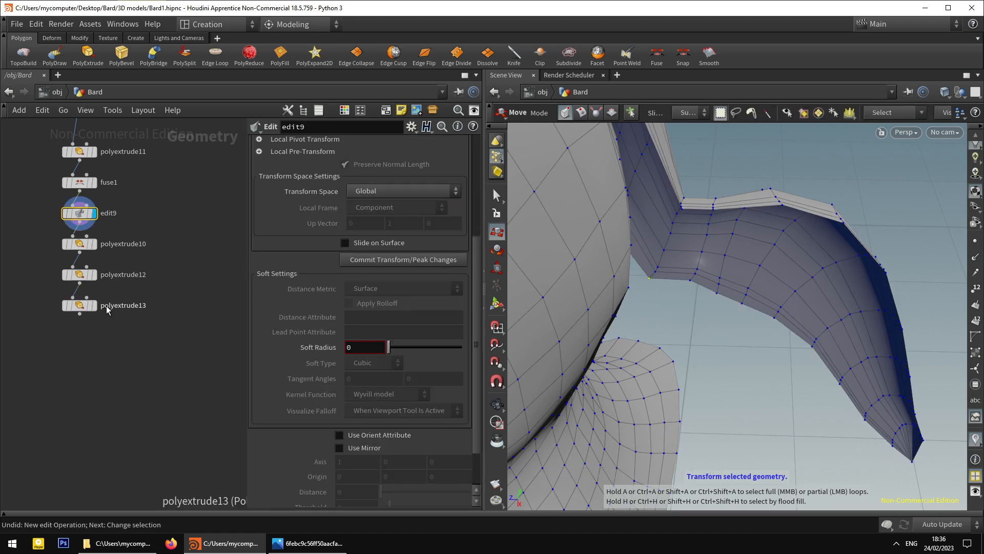
pyautogui.click(107, 307)
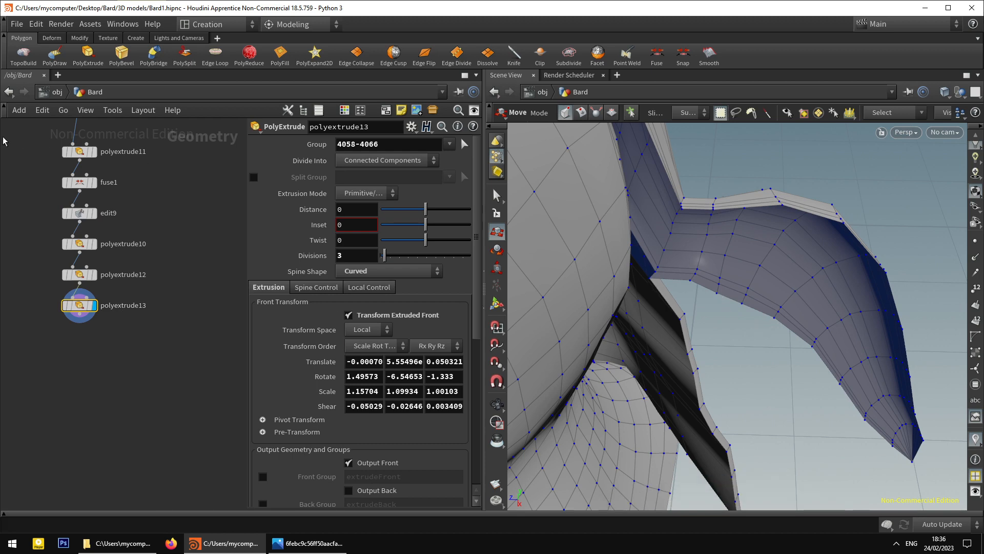
# Try to shift the same corner point in edit9 while polyextrude13 stays displayed, and undo the move.
pyautogui.click(78, 212)
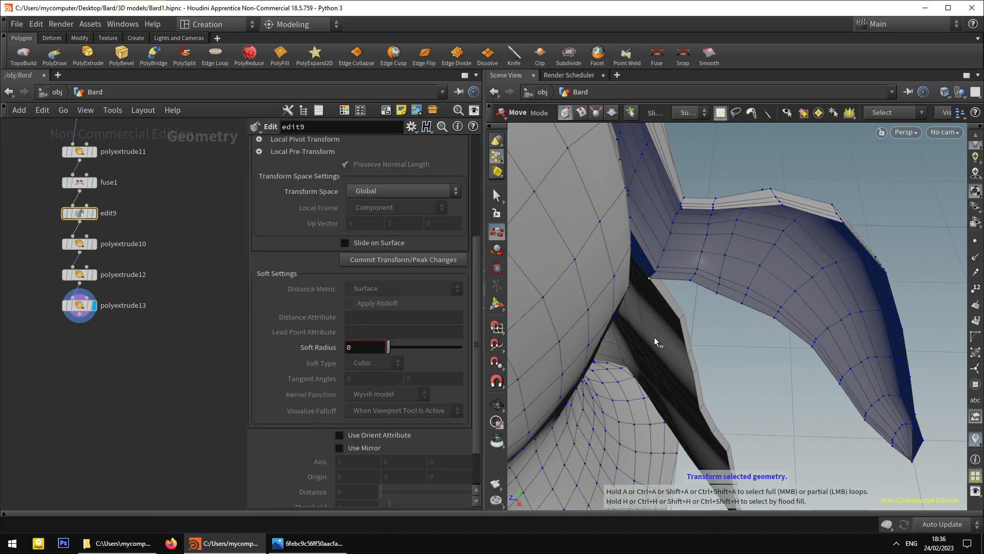
pyautogui.click(652, 281)
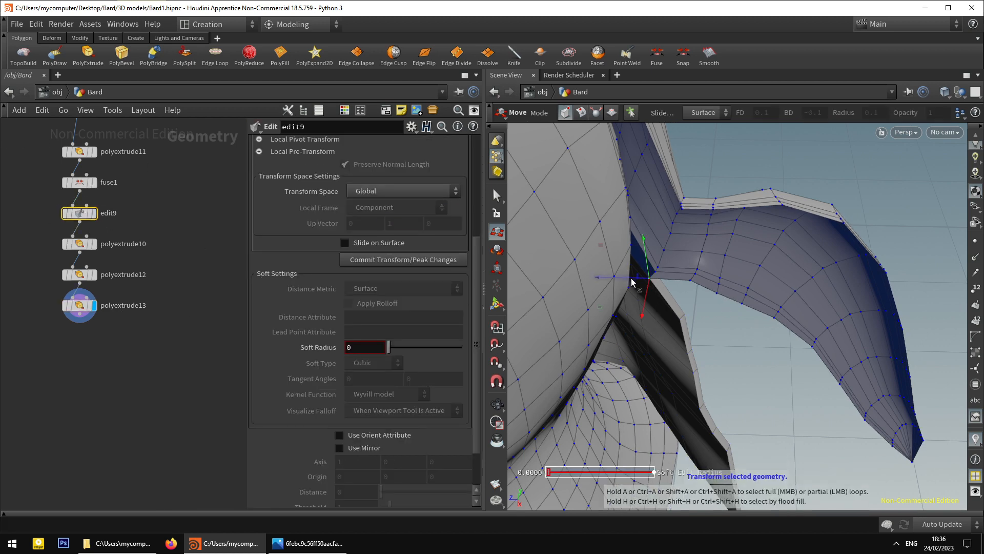
pyautogui.moveTo(632, 282); pyautogui.dragTo(634, 283)
pyautogui.hotkey('ctrl', 'z')
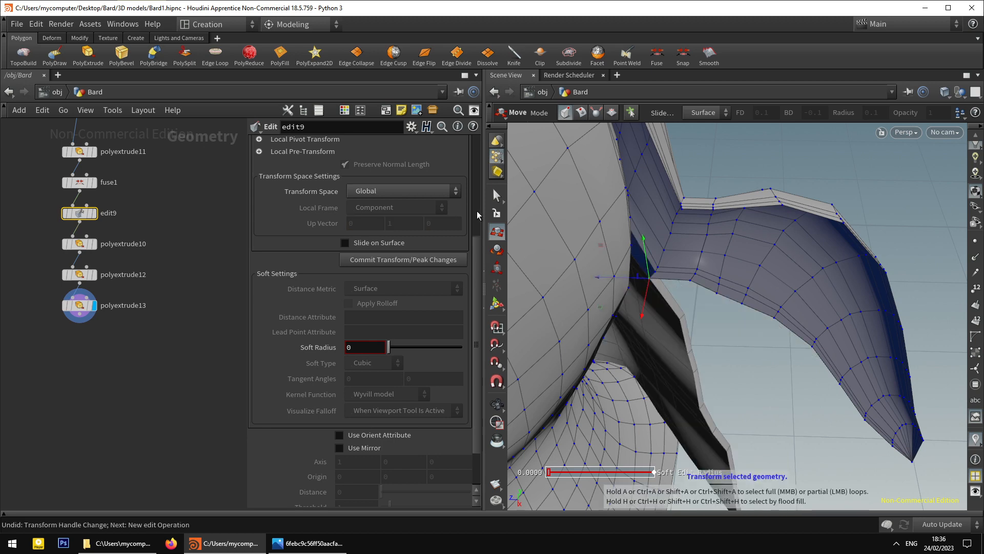
# Switch to point selection and make polyextrude13 the current node for editing the hair's rear edge beneath the back lock.
pyautogui.click(500, 200)
pyautogui.keyDown('alt'); pyautogui.moveTo(631, 225); pyautogui.dragTo(655, 304); pyautogui.keyUp('alt')
pyautogui.click(555, 112)
pyautogui.click(540, 113)
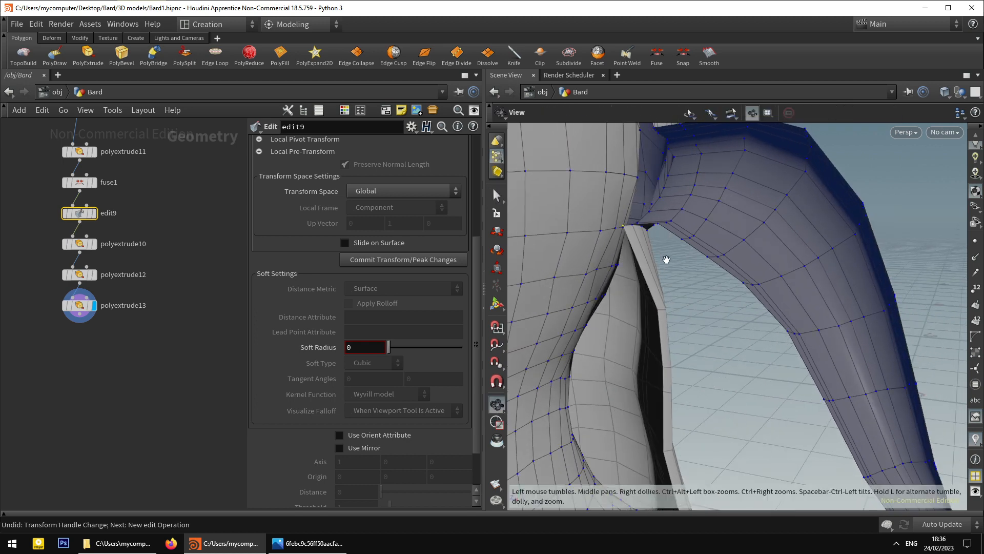
pyautogui.keyDown('alt'); pyautogui.moveTo(666, 259); pyautogui.dragTo(681, 352); pyautogui.keyUp('alt')
pyautogui.keyDown('alt'); pyautogui.moveTo(630, 264); pyautogui.dragTo(689, 215); pyautogui.keyUp('alt')
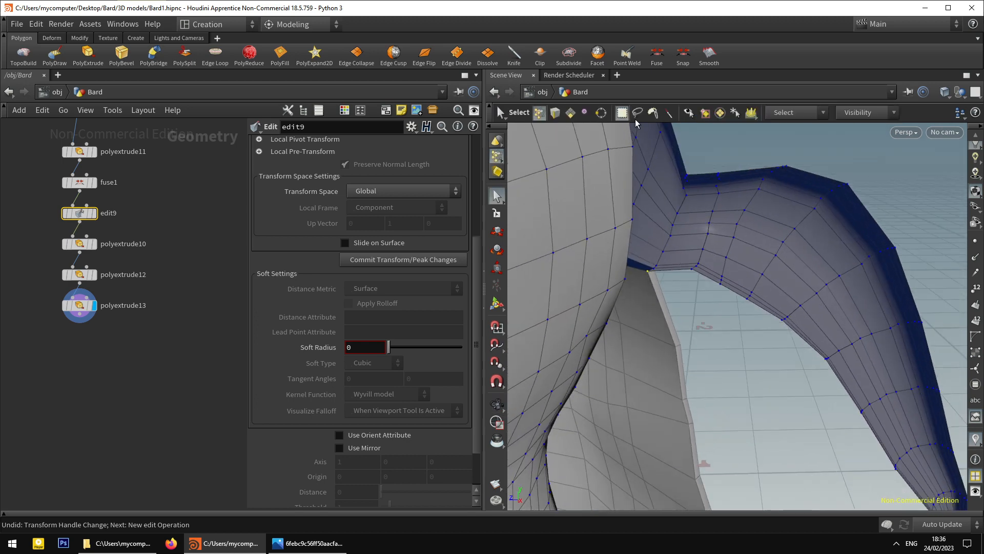
pyautogui.keyDown('alt'); pyautogui.moveTo(574, 145); pyautogui.dragTo(568, 152); pyautogui.keyUp('alt')
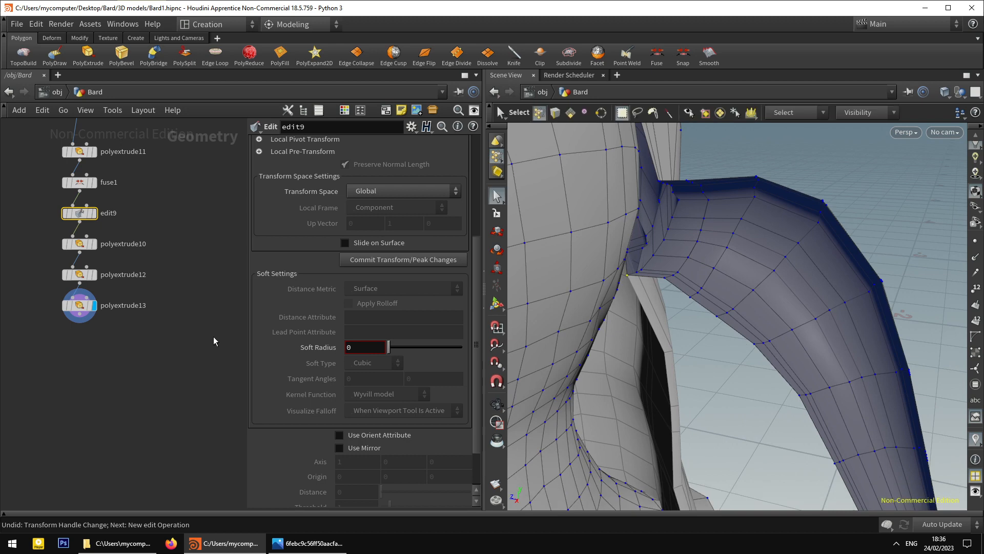
pyautogui.click(83, 307)
pyautogui.keyDown('alt'); pyautogui.moveTo(640, 308); pyautogui.dragTo(659, 333); pyautogui.keyUp('alt')
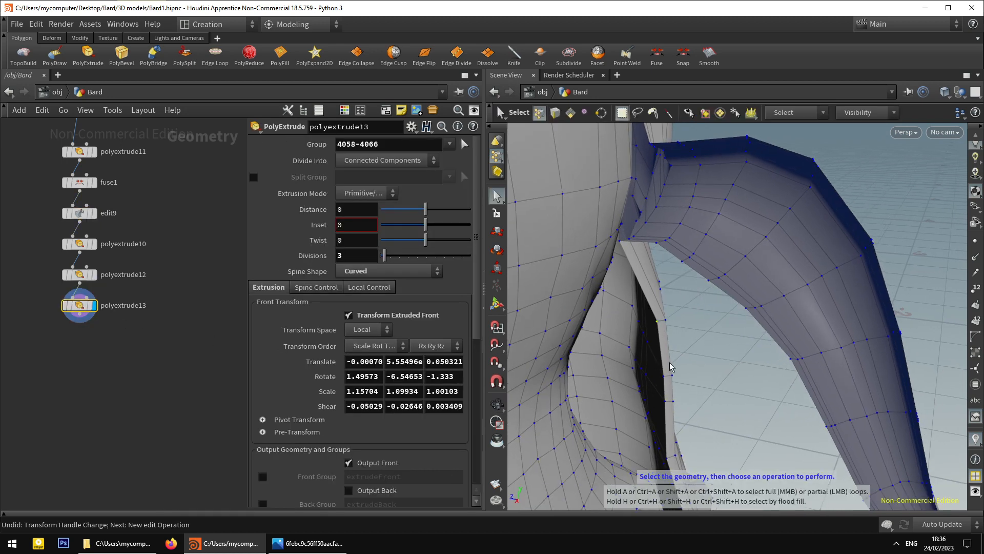
pyautogui.keyDown('alt'); pyautogui.moveTo(670, 366); pyautogui.dragTo(677, 208); pyautogui.keyUp('alt')
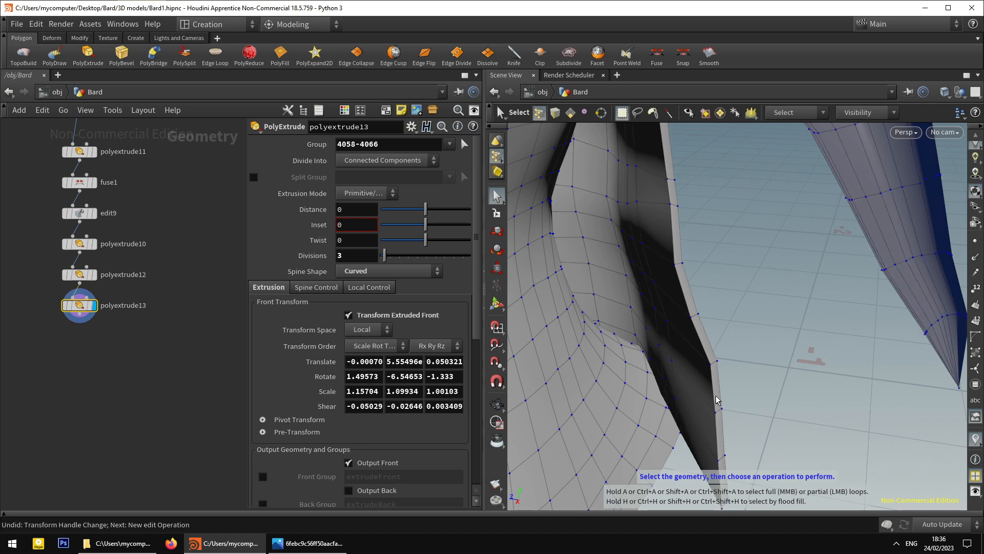
# Select the points down the extruded hair's rear edge beneath the back lock and shift them with a new Edit operation.
pyautogui.keyDown('shift'); pyautogui.click(674, 264); pyautogui.keyUp('shift')
pyautogui.keyDown('alt'); pyautogui.moveTo(677, 259); pyautogui.dragTo(698, 306, button='middle'); pyautogui.keyUp('alt')
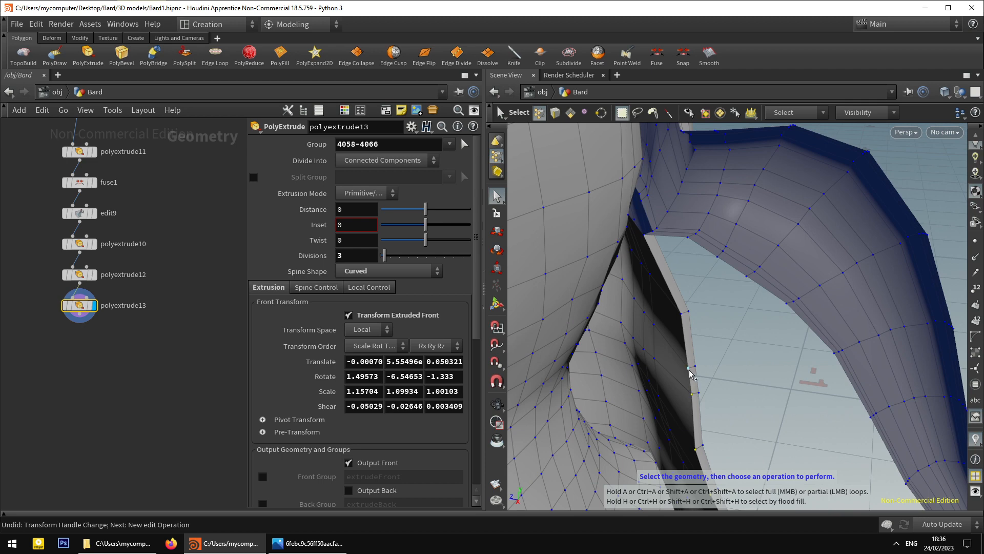
pyautogui.keyDown('alt'); pyautogui.moveTo(722, 335); pyautogui.dragTo(671, 209, button='middle'); pyautogui.keyUp('alt')
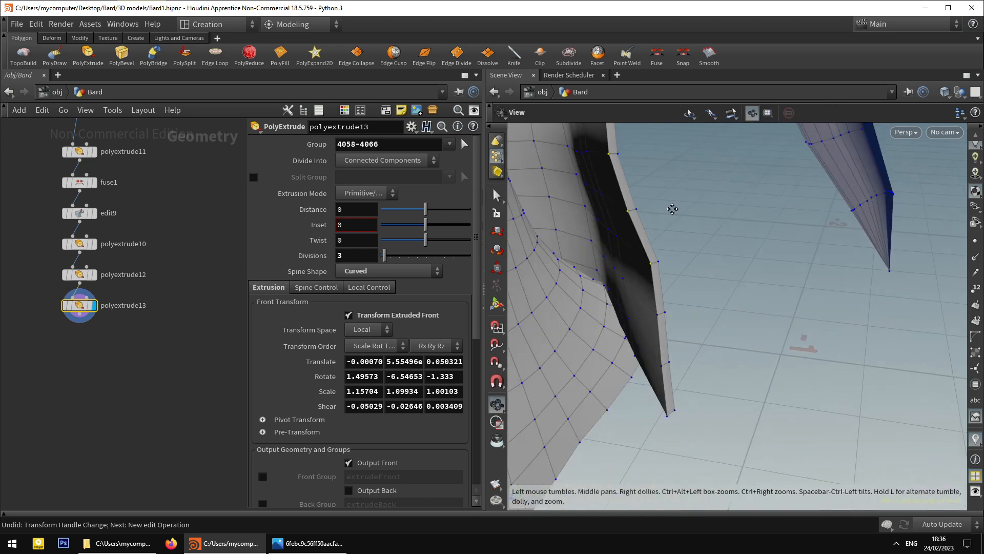
pyautogui.keyDown('alt'); pyautogui.moveTo(671, 209); pyautogui.dragTo(688, 286); pyautogui.keyUp('alt')
pyautogui.keyDown('shift'); pyautogui.click(651, 258); pyautogui.keyUp('shift')
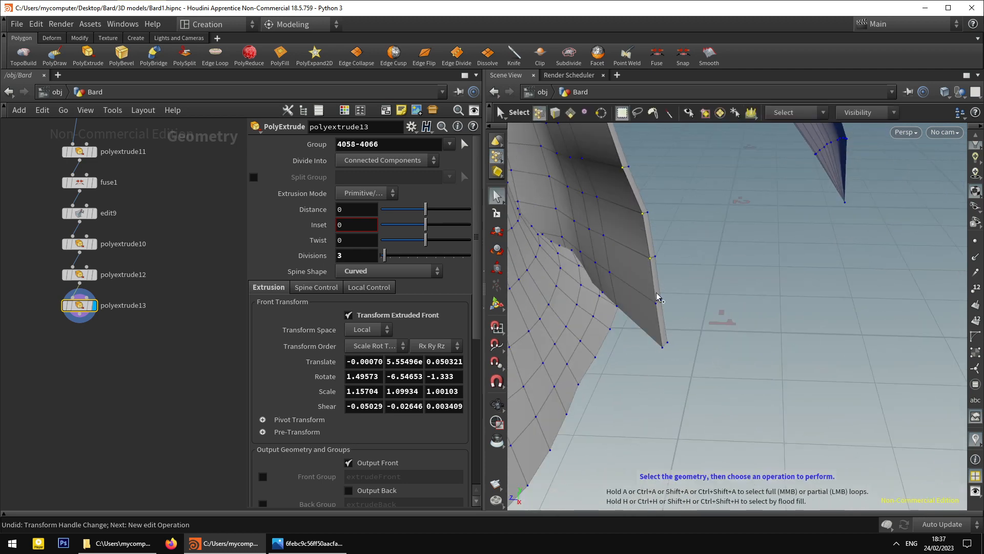
pyautogui.keyDown('shift'); pyautogui.click(656, 303); pyautogui.keyUp('shift')
pyautogui.keyDown('shift'); pyautogui.click(666, 343); pyautogui.keyUp('shift')
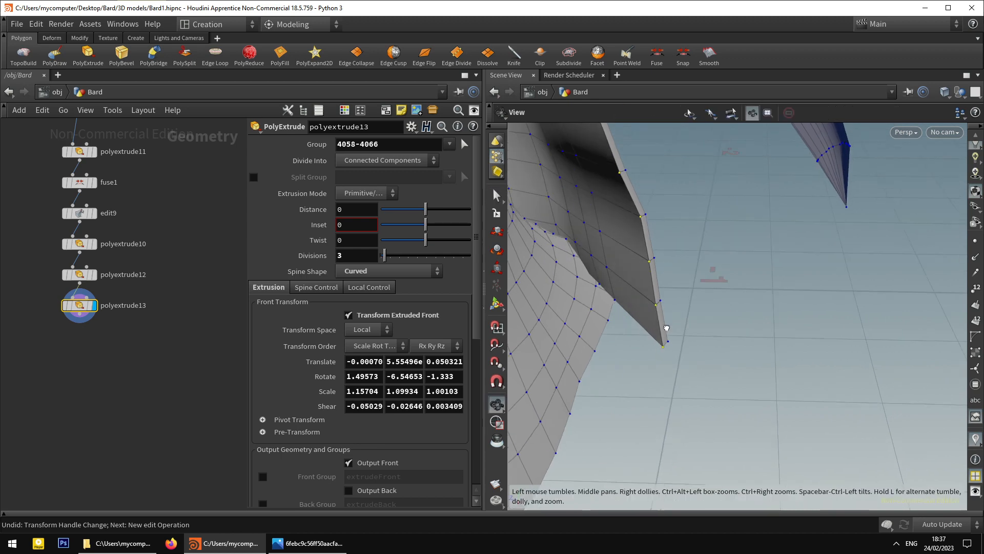
pyautogui.press('t')
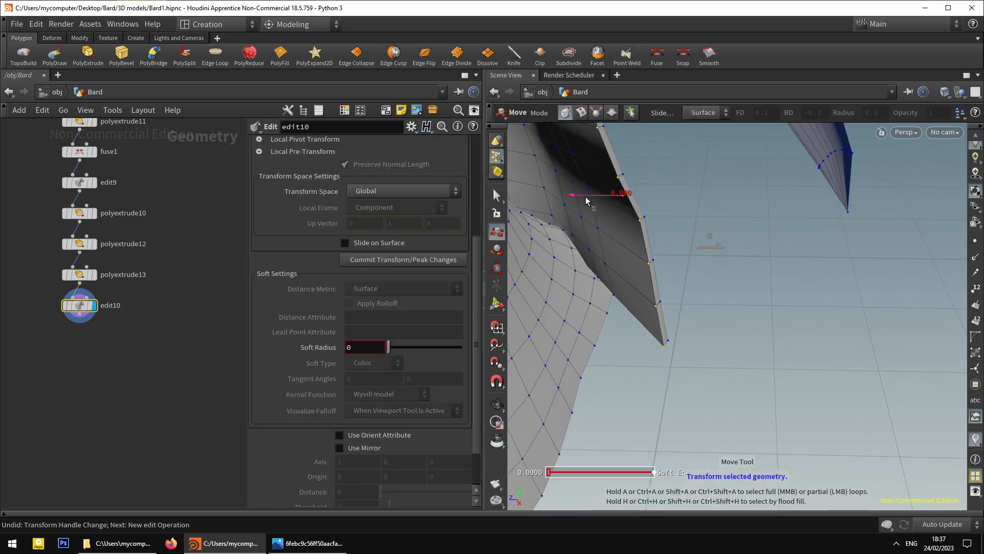
pyautogui.keyDown('alt'); pyautogui.moveTo(585, 199); pyautogui.dragTo(566, 196); pyautogui.keyUp('alt')
pyautogui.moveTo(588, 225); pyautogui.dragTo(644, 255, button='middle')
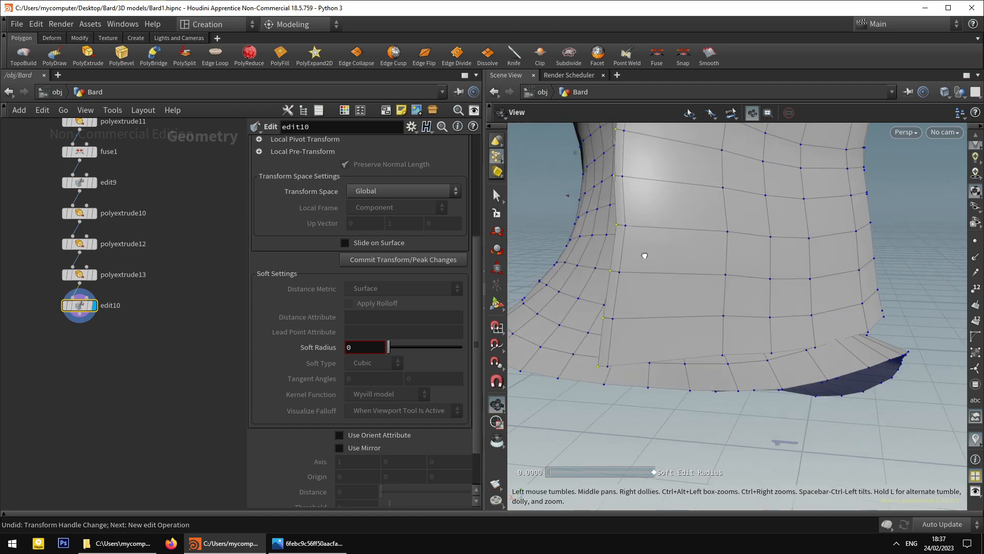
# Examine the shifted rear edge and the overall hair silhouette from several sides.
pyautogui.moveTo(644, 255); pyautogui.dragTo(574, 254)
pyautogui.moveTo(644, 282); pyautogui.dragTo(662, 351, button='middle')
pyautogui.moveTo(663, 351); pyautogui.dragTo(637, 334)
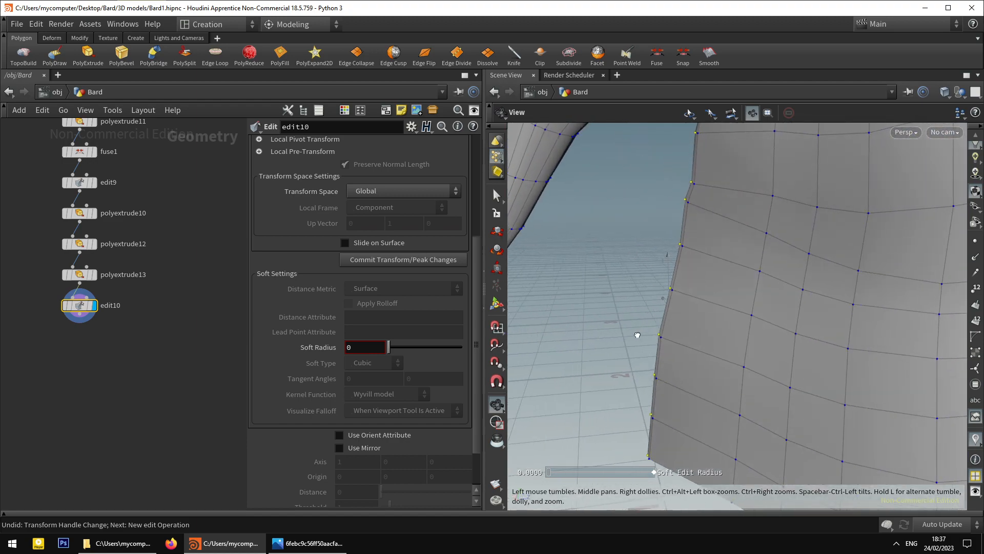
pyautogui.moveTo(637, 334); pyautogui.dragTo(699, 264, button='right')
pyautogui.moveTo(699, 264); pyautogui.dragTo(723, 191)
pyautogui.moveTo(722, 190); pyautogui.dragTo(692, 220, button='right')
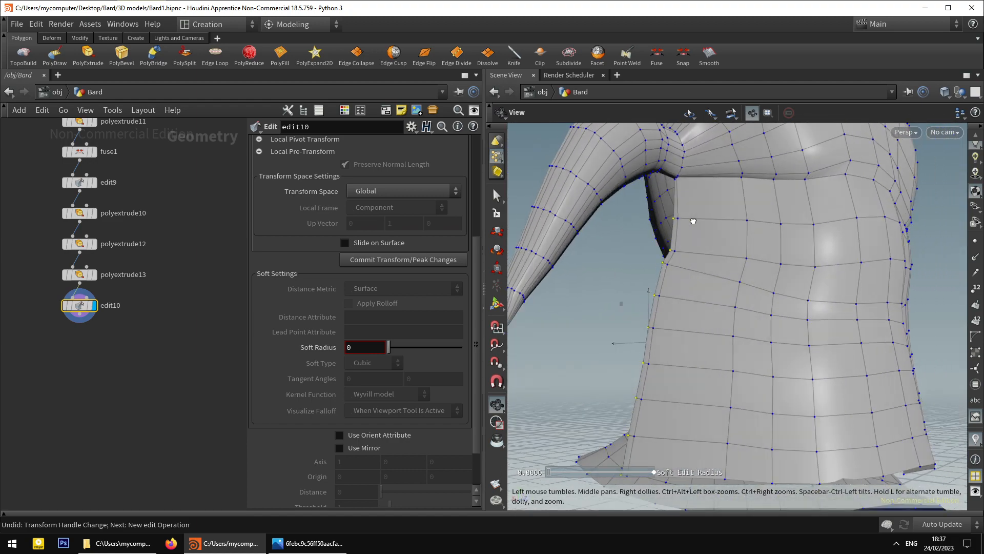
pyautogui.moveTo(692, 220); pyautogui.dragTo(685, 184)
pyautogui.moveTo(686, 184); pyautogui.dragTo(667, 191, button='right')
pyautogui.moveTo(667, 191); pyautogui.dragTo(671, 197, button='middle')
pyautogui.moveTo(672, 197); pyautogui.dragTo(655, 242)
pyautogui.press('t')
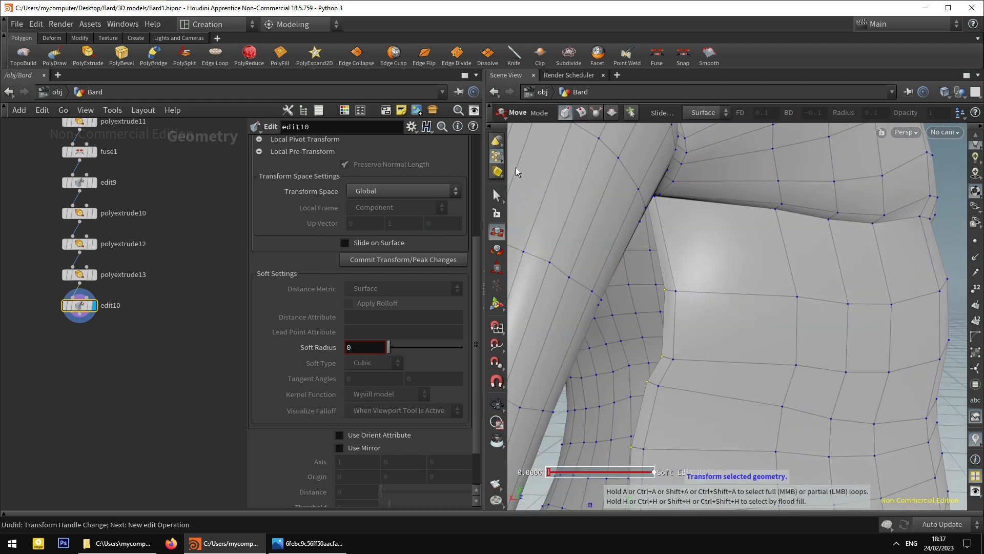
pyautogui.click(497, 196)
pyautogui.moveTo(605, 241); pyautogui.dragTo(710, 277, button='right')
pyautogui.moveTo(710, 277); pyautogui.dragTo(685, 309)
pyautogui.moveTo(685, 310); pyautogui.dragTo(779, 311, button='right')
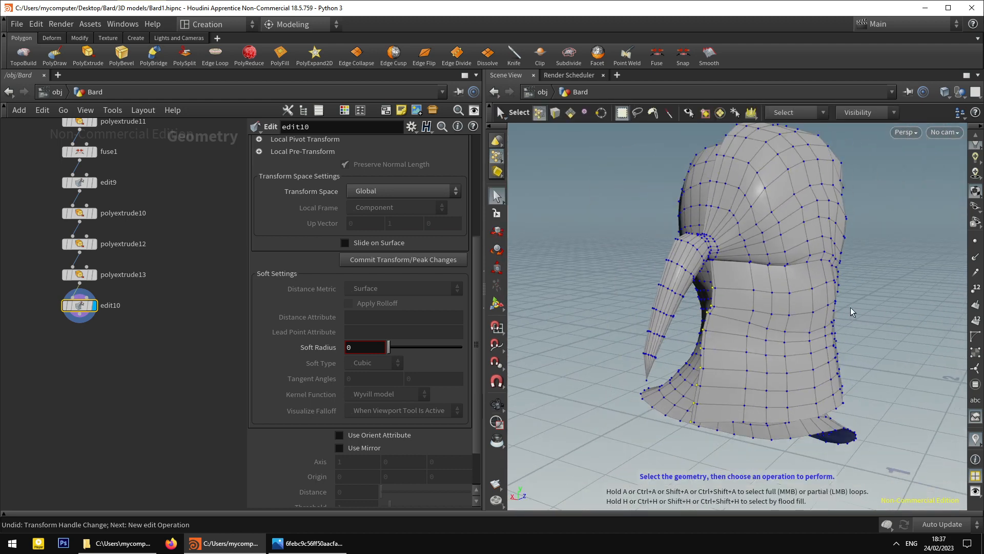
pyautogui.moveTo(853, 312); pyautogui.dragTo(789, 271)
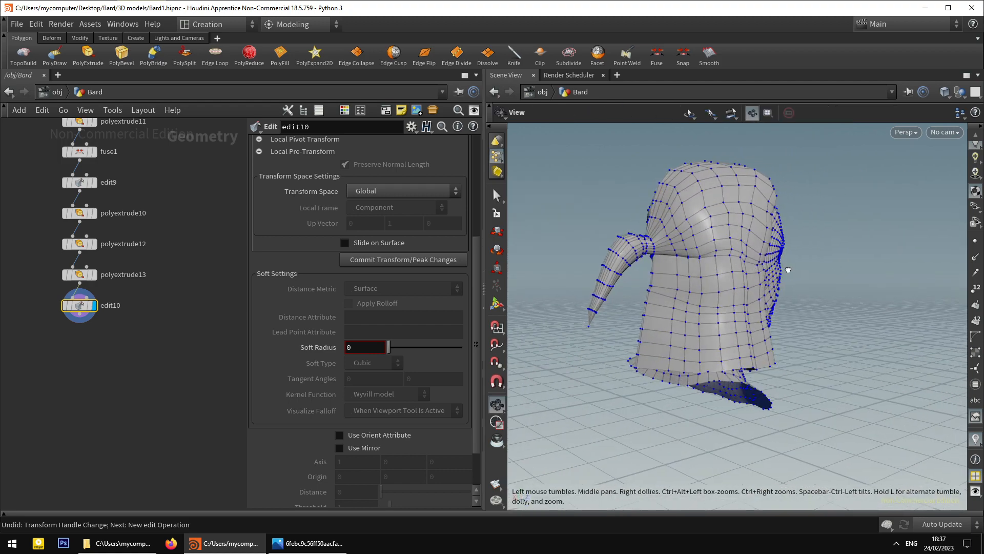
# Insert a vertical edge loop down the hair beside the back lock and adjust its points with a new Edit operation.
pyautogui.moveTo(789, 270); pyautogui.dragTo(629, 268, button='right')
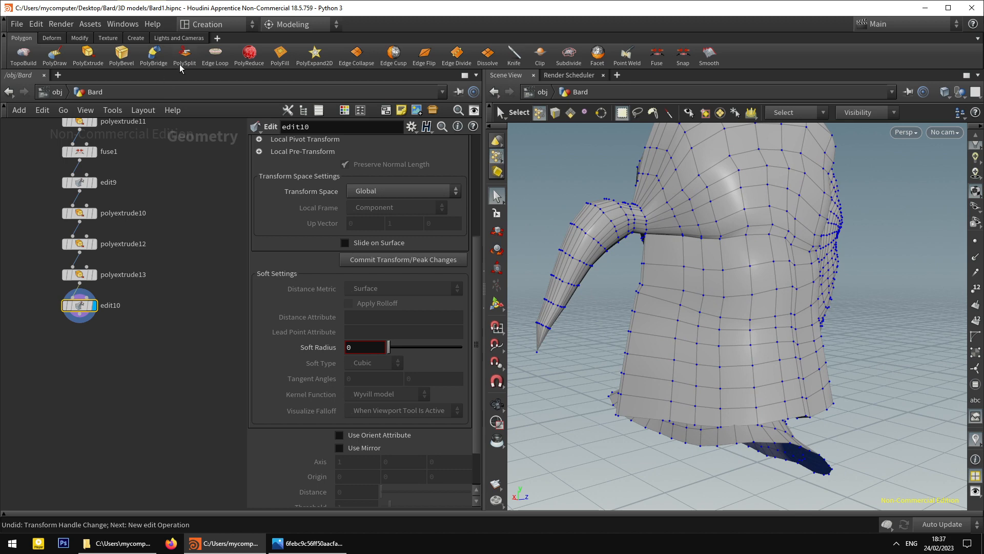
pyautogui.click(216, 53)
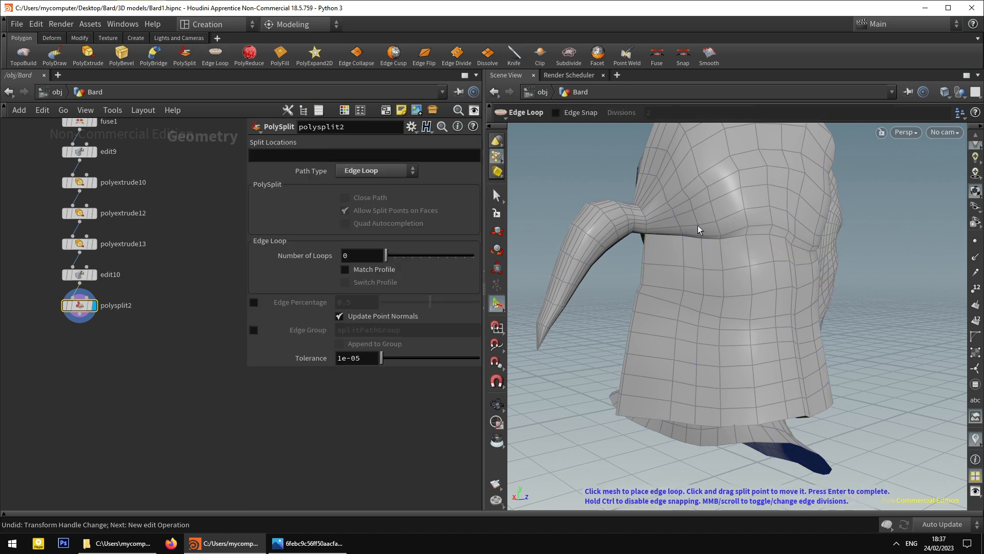
pyautogui.click(658, 210)
pyautogui.moveTo(657, 210)
pyautogui.keyDown('alt'); pyautogui.mouseDown()
pyautogui.moveTo(627, 209)
pyautogui.moveTo(666, 208)
pyautogui.mouseUp(); pyautogui.keyUp('alt')
pyautogui.press('e')
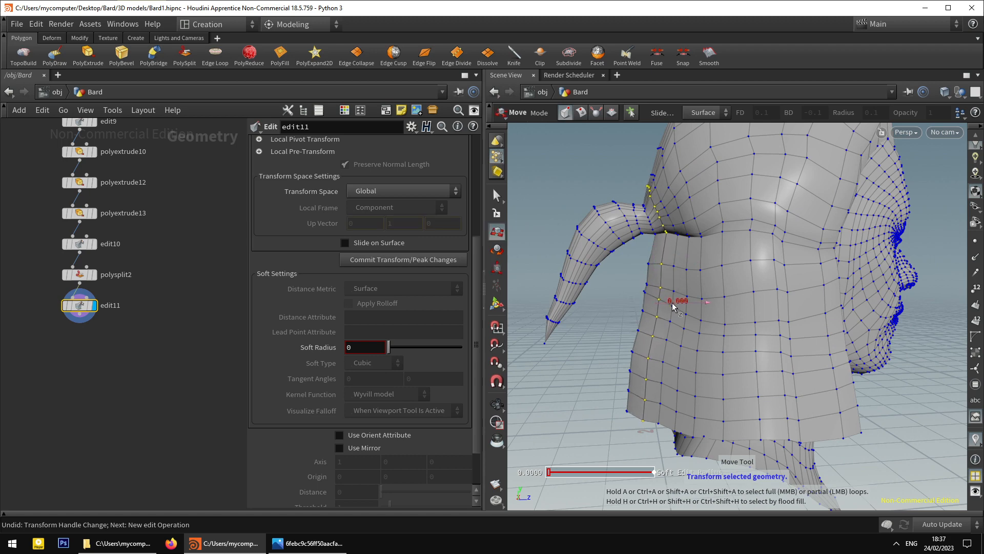
pyautogui.click(497, 196)
# Examine the hair's lower edge from several sides and compare it with the bard concept and statue reference images.
pyautogui.keyDown('alt'); pyautogui.moveTo(569, 230); pyautogui.dragTo(632, 238); pyautogui.keyUp('alt')
pyautogui.scroll(-2, 687, 261)
pyautogui.keyDown('alt'); pyautogui.moveTo(689, 261); pyautogui.dragTo(583, 246); pyautogui.keyUp('alt')
pyautogui.keyDown('alt'); pyautogui.moveTo(677, 253); pyautogui.dragTo(589, 220, button='middle'); pyautogui.keyUp('alt')
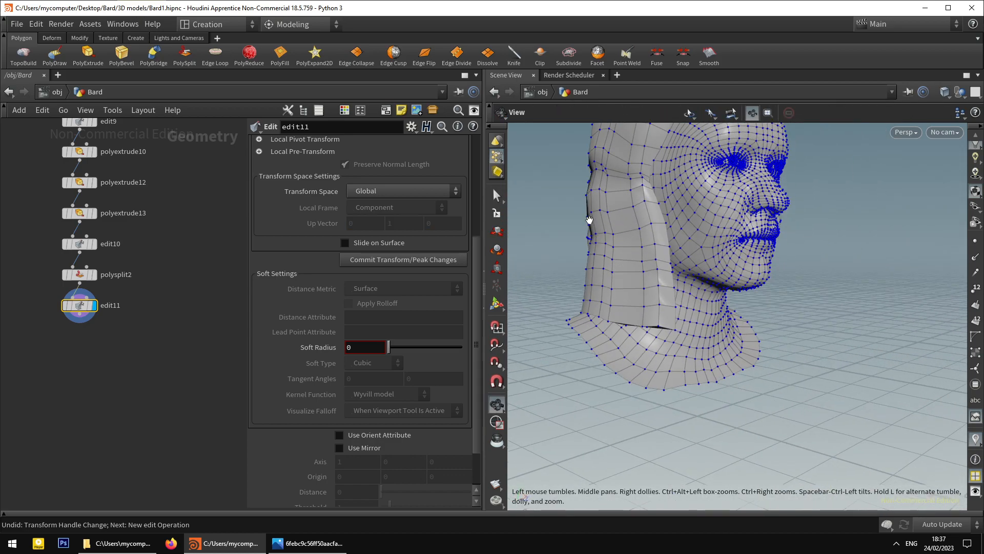
pyautogui.keyDown('alt'); pyautogui.moveTo(589, 220); pyautogui.dragTo(723, 231); pyautogui.keyUp('alt')
pyautogui.keyDown('alt'); pyautogui.moveTo(723, 230); pyautogui.dragTo(632, 276, button='middle'); pyautogui.keyUp('alt')
pyautogui.keyDown('alt'); pyautogui.moveTo(633, 276); pyautogui.dragTo(820, 329); pyautogui.keyUp('alt')
pyautogui.click(327, 552)
pyautogui.press('Right')
pyautogui.press('Right')
pyautogui.press('Right')
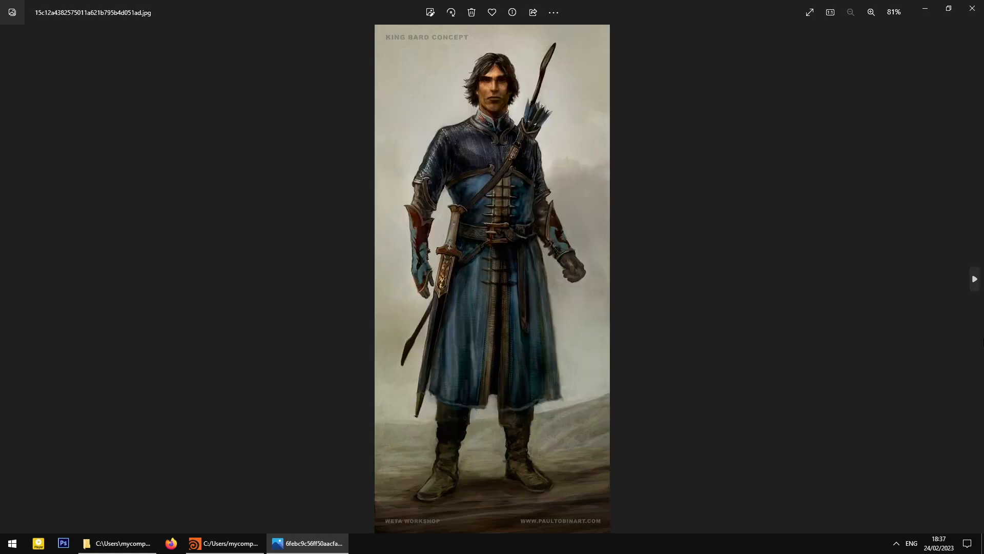
pyautogui.press('Right')
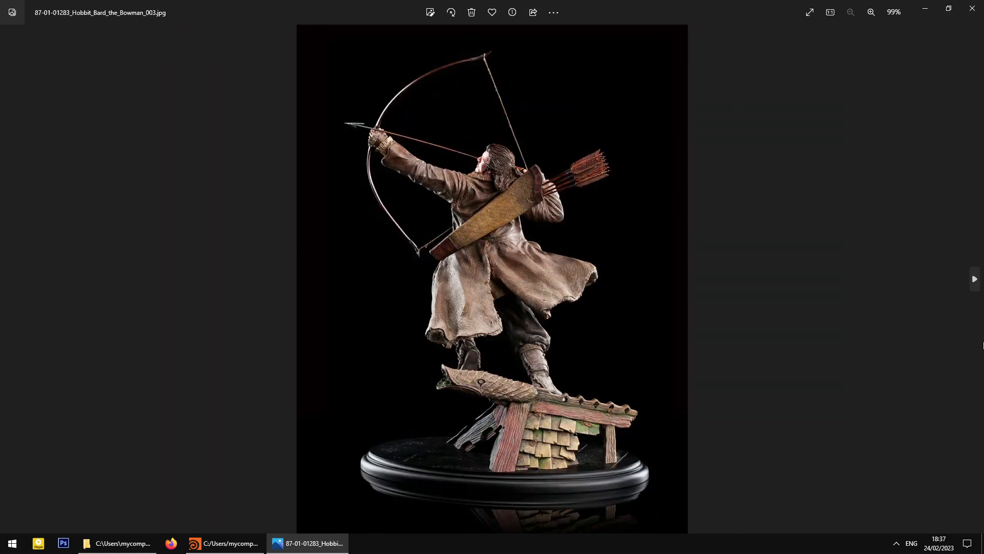
pyautogui.click(311, 544)
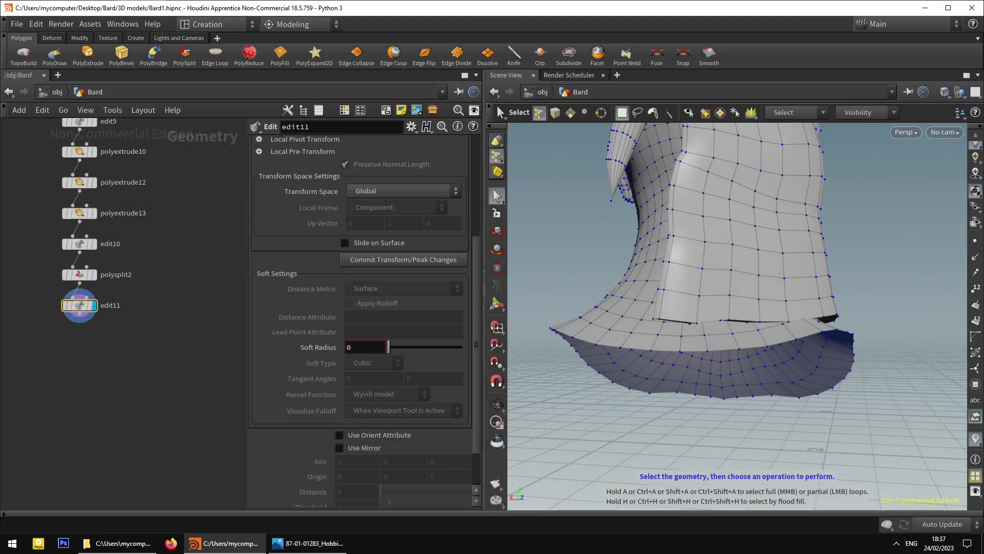
# Select the three bottom faces at the hair's rear lower corner and lower them slightly within the current Edit operation.
pyautogui.moveTo(788, 298); pyautogui.dragTo(635, 279)
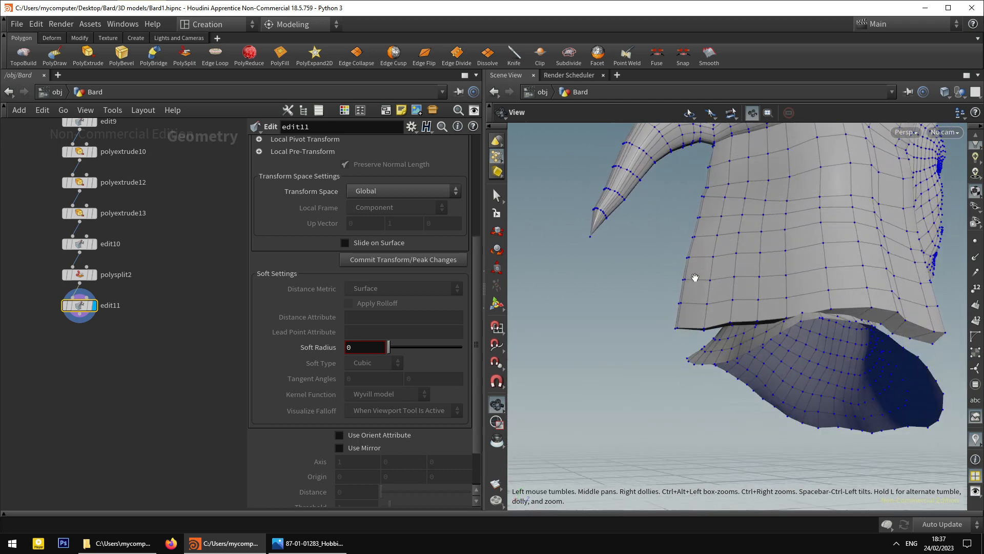
pyautogui.press('s')
pyautogui.click(570, 113)
pyautogui.moveTo(779, 340); pyautogui.dragTo(766, 285)
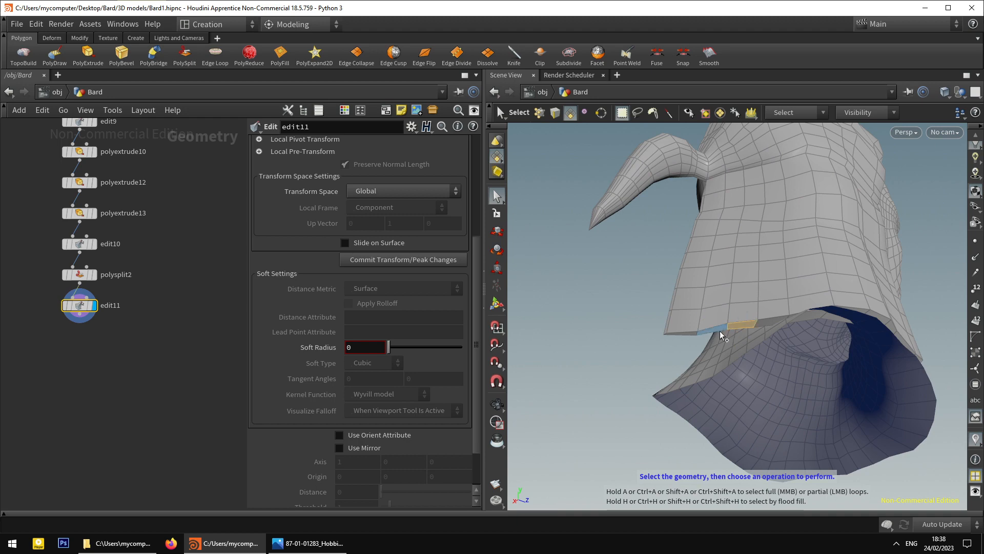
pyautogui.keyDown('shift'); pyautogui.click(684, 334); pyautogui.keyUp('shift')
pyautogui.press('space')
pyautogui.moveTo(769, 295); pyautogui.dragTo(776, 347)
pyautogui.press('space')
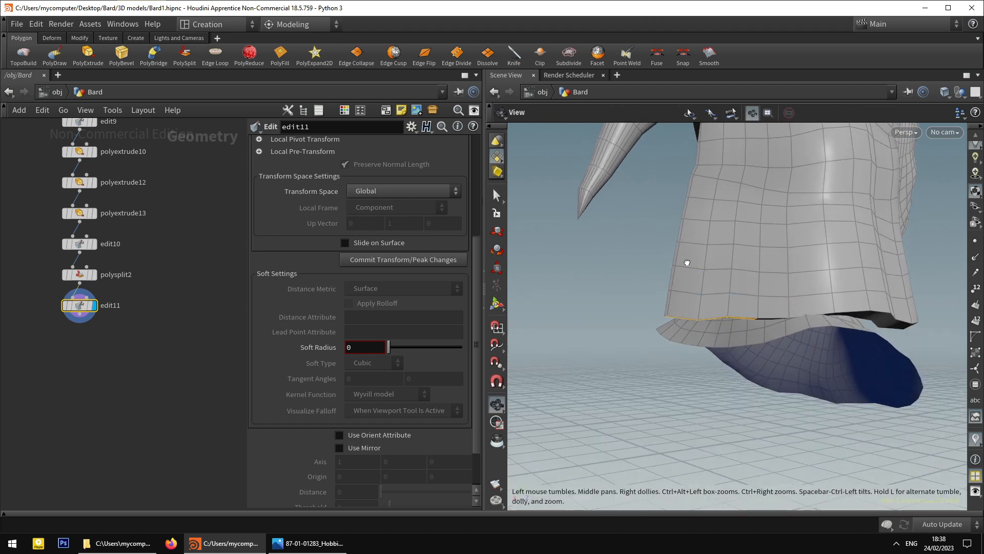
pyautogui.moveTo(686, 262); pyautogui.dragTo(708, 248)
pyautogui.press('space')
pyautogui.moveTo(764, 279); pyautogui.dragTo(721, 295)
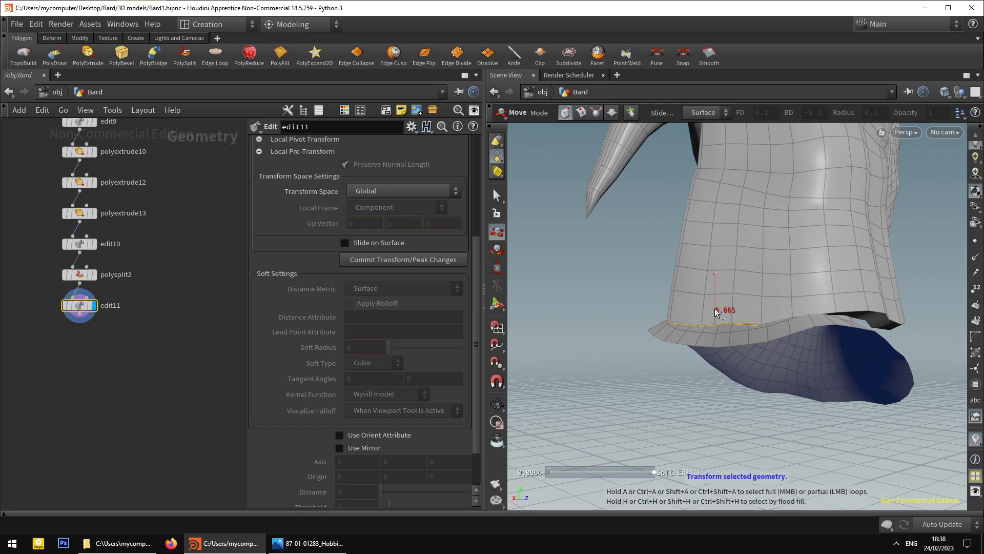
# Extrude the three rear corner faces downward by about 0.025 with the extruded front transformed, and scale that front narrower.
pyautogui.press('space')
pyautogui.moveTo(720, 320); pyautogui.dragTo(646, 272)
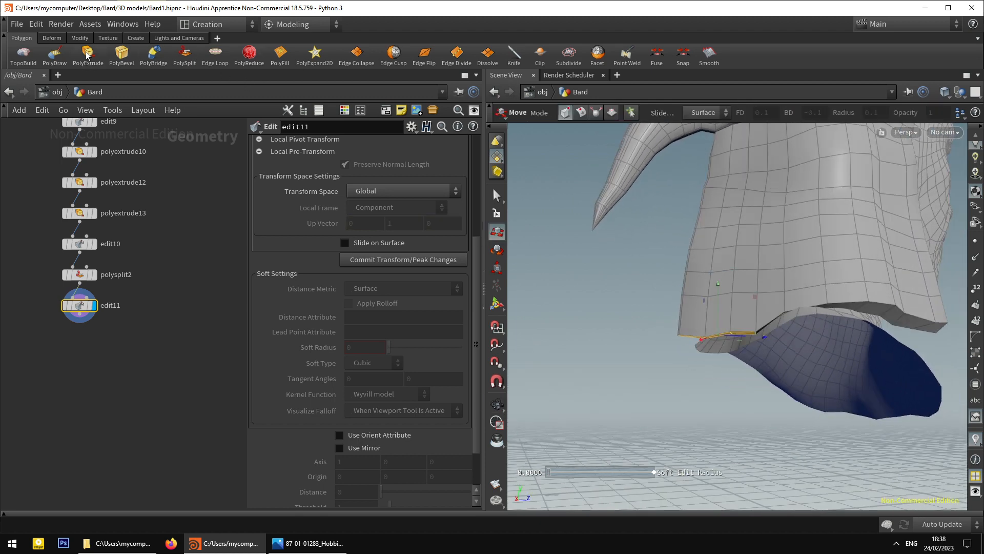
pyautogui.click(87, 53)
pyautogui.click(362, 316)
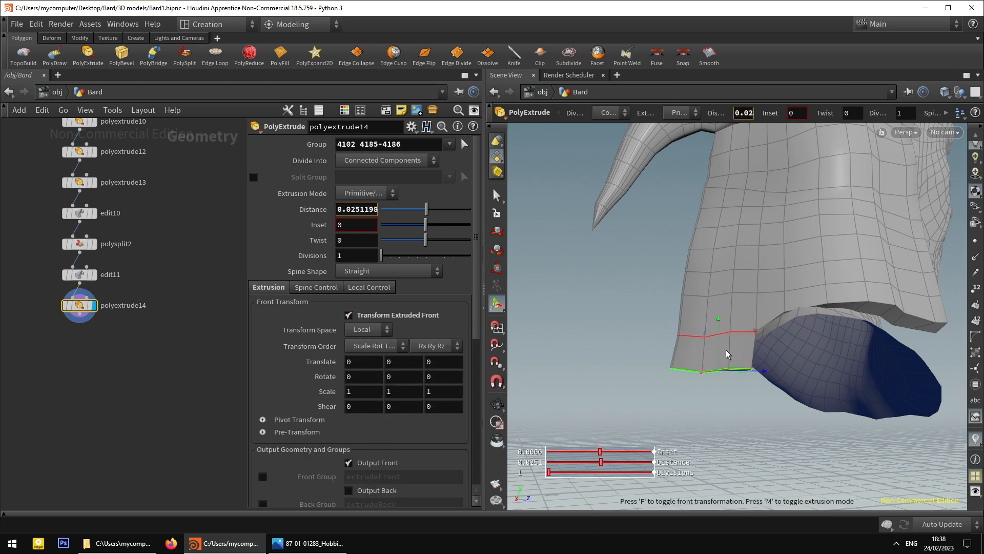
pyautogui.keyDown('alt'); pyautogui.moveTo(726, 354); pyautogui.dragTo(807, 354); pyautogui.keyUp('alt')
pyautogui.press('e')
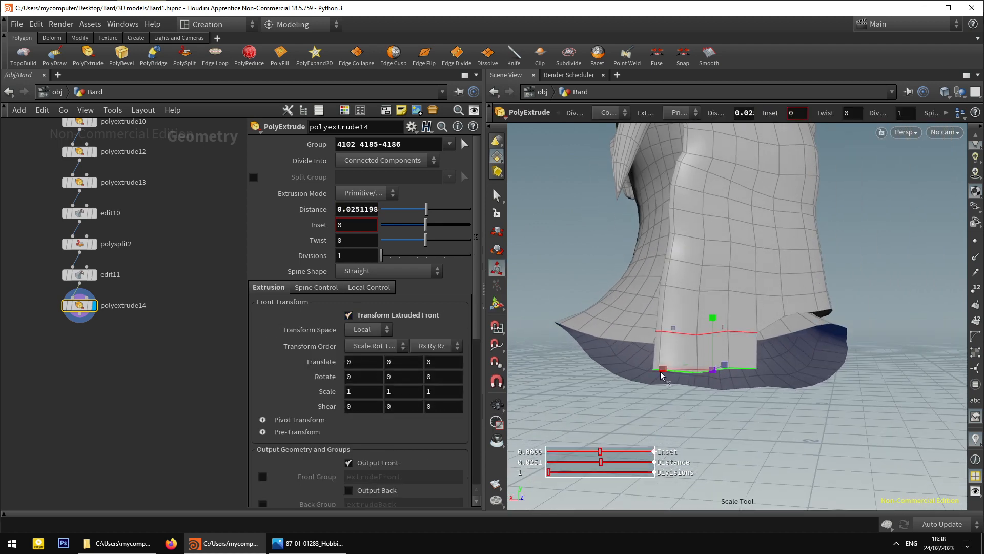
pyautogui.moveTo(662, 368); pyautogui.dragTo(682, 374)
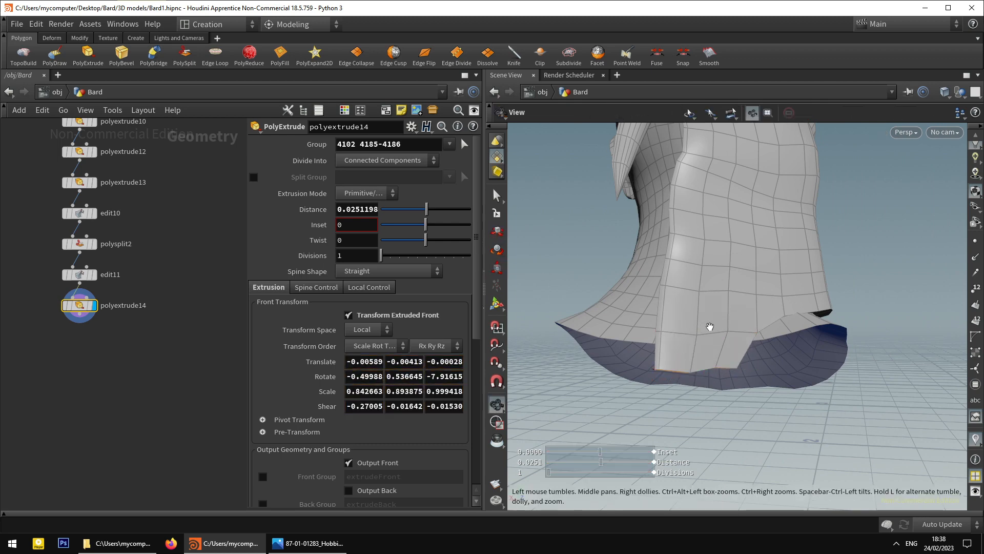
# Rotate and shift the extruded front of the rear corner to shape it into a slanted tip.
pyautogui.keyDown('alt'); pyautogui.moveTo(710, 328); pyautogui.dragTo(654, 325); pyautogui.keyUp('alt')
pyautogui.press('r')
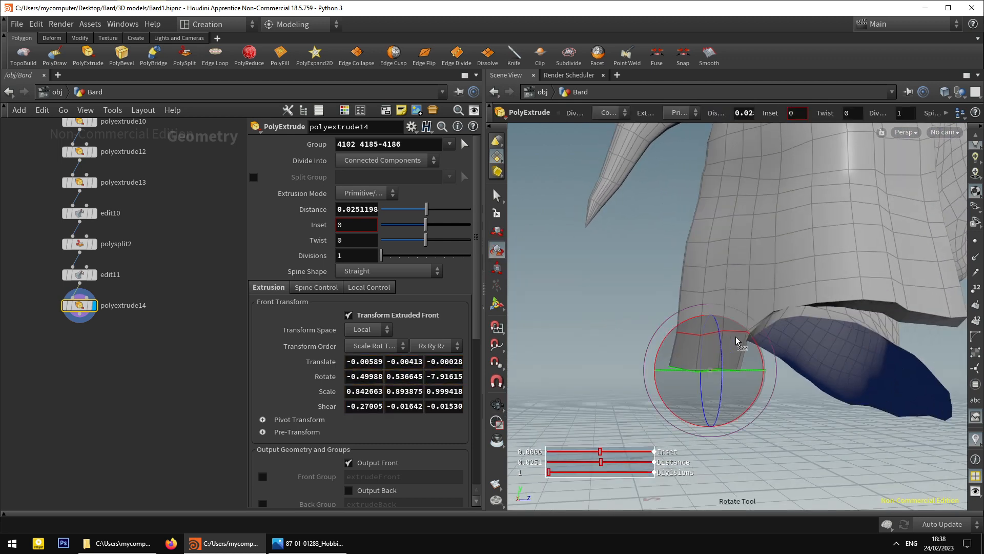
pyautogui.moveTo(739, 332); pyautogui.dragTo(733, 359)
pyautogui.press('t')
pyautogui.keyDown('alt'); pyautogui.moveTo(734, 359); pyautogui.dragTo(719, 316); pyautogui.keyUp('alt')
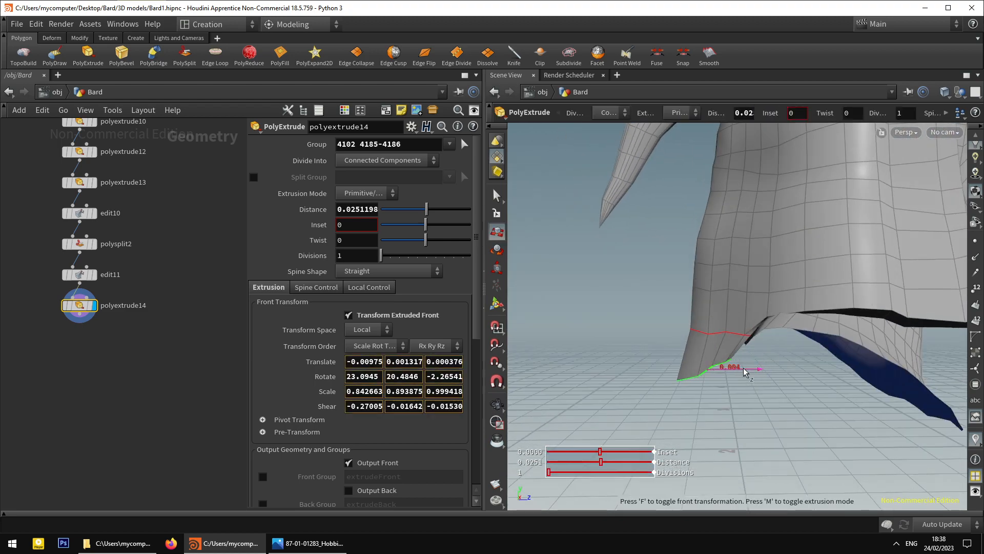
pyautogui.moveTo(743, 372); pyautogui.dragTo(735, 365)
# Lower the bottom faces along the hair's front side with a new Edit, dropping the rearmost face from the selection before the last move.
pyautogui.keyDown('alt'); pyautogui.moveTo(758, 345); pyautogui.dragTo(775, 317, button='right'); pyautogui.keyUp('alt')
pyautogui.keyDown('alt'); pyautogui.moveTo(775, 318); pyautogui.dragTo(636, 334); pyautogui.keyUp('alt')
pyautogui.click(497, 196)
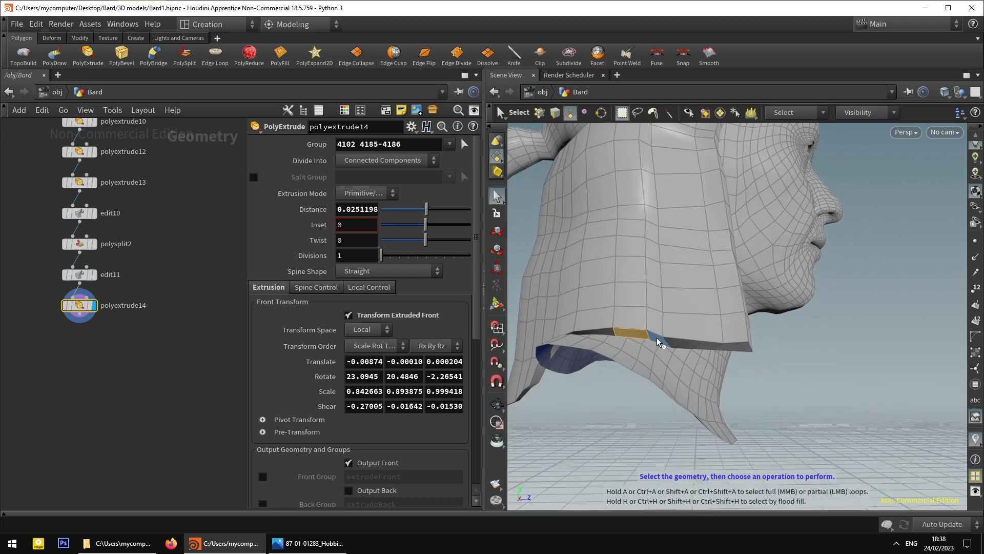
pyautogui.keyDown('shift'); pyautogui.click(657, 338); pyautogui.keyUp('shift')
pyautogui.keyDown('shift'); pyautogui.click(706, 347); pyautogui.keyUp('shift')
pyautogui.keyDown('shift'); pyautogui.click(724, 346); pyautogui.keyUp('shift')
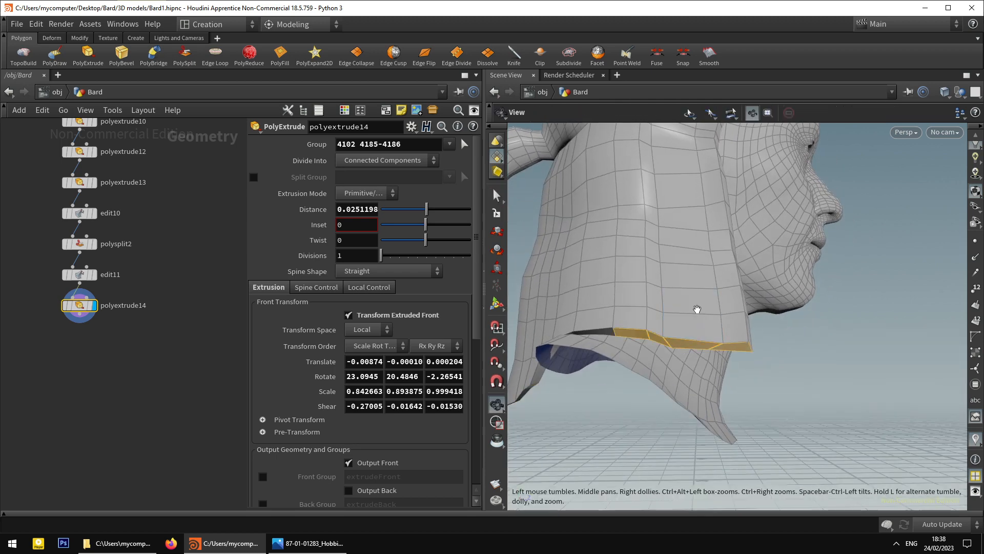
pyautogui.keyDown('alt'); pyautogui.moveTo(697, 310); pyautogui.dragTo(677, 287); pyautogui.keyUp('alt')
pyautogui.click(672, 282)
pyautogui.press('t')
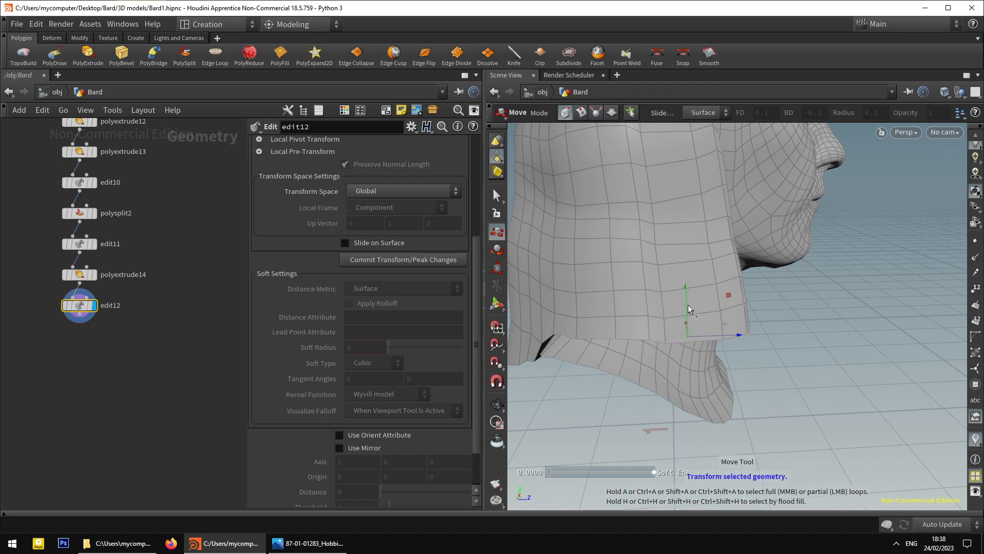
pyautogui.keyDown('alt'); pyautogui.moveTo(690, 327); pyautogui.dragTo(659, 279); pyautogui.keyUp('alt')
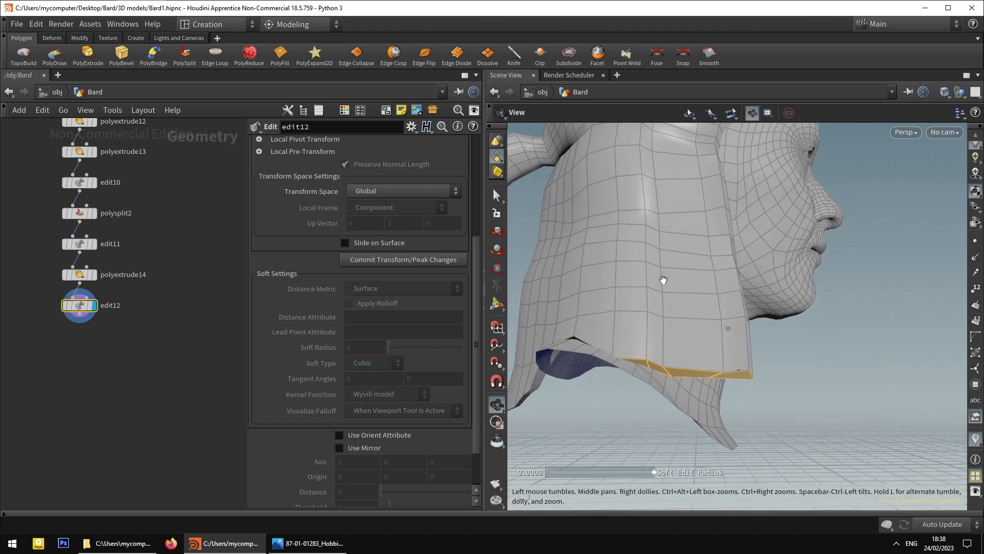
pyautogui.moveTo(687, 353); pyautogui.dragTo(687, 347)
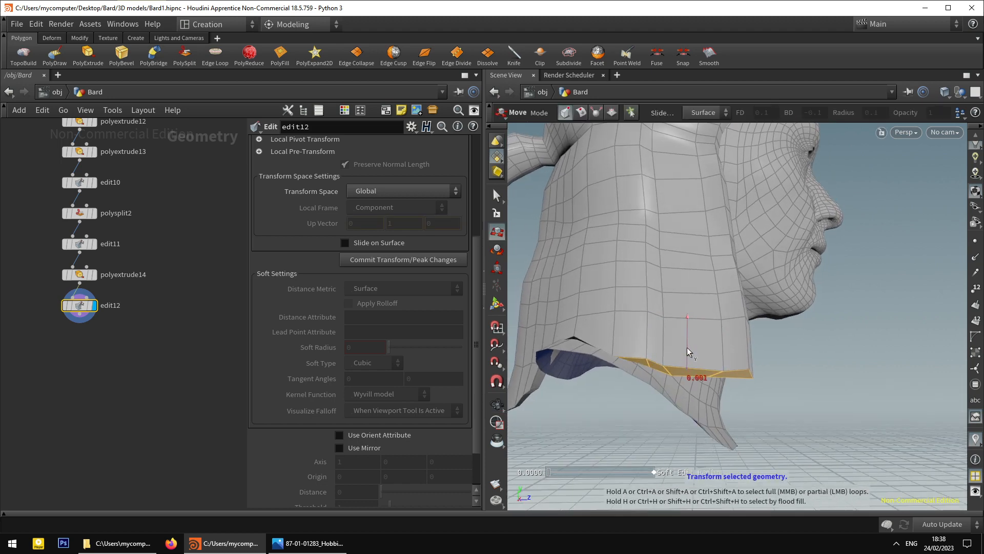
pyautogui.keyDown('ctrl'); pyautogui.click(642, 361); pyautogui.keyUp('ctrl')
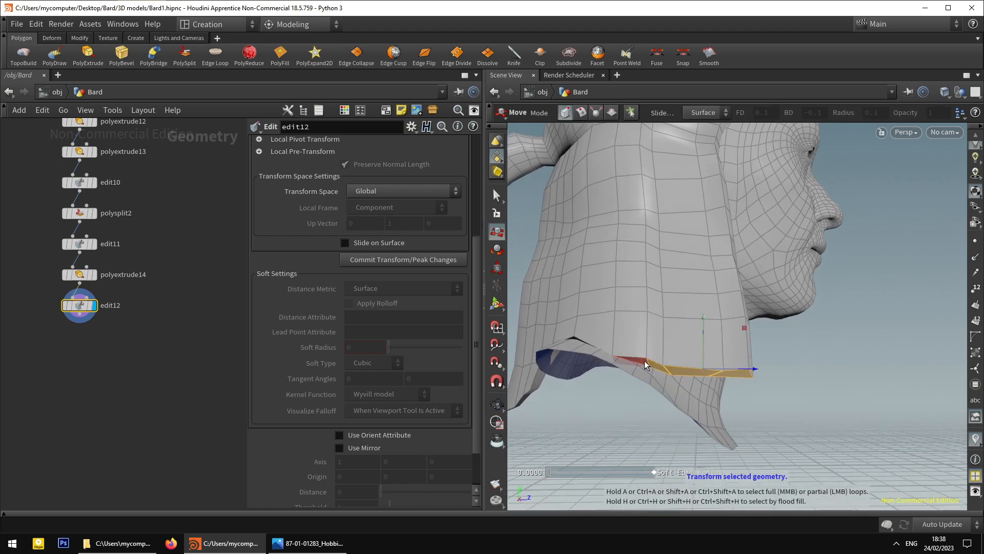
pyautogui.moveTo(705, 334); pyautogui.dragTo(685, 363)
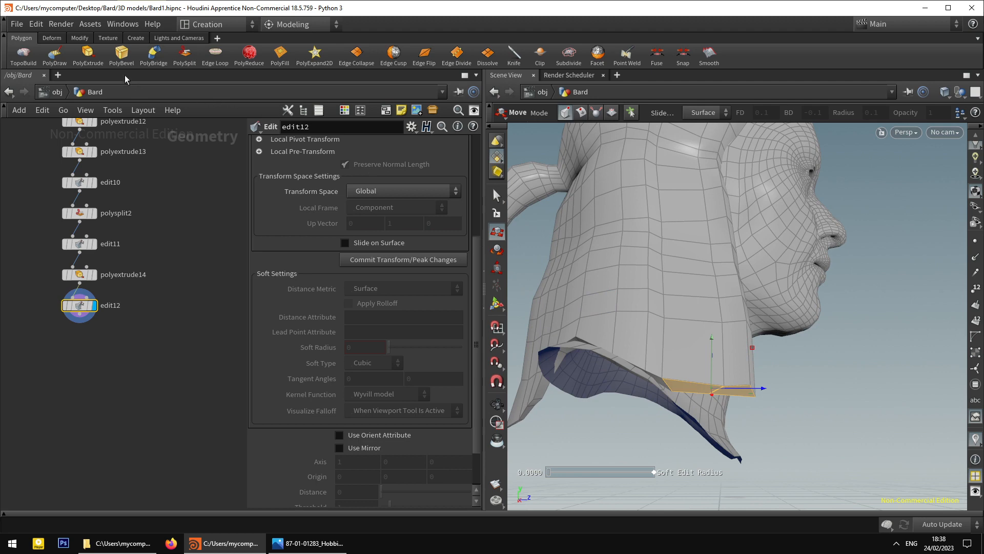
# Extrude the two front bottom faces with the extruded front transformed, pulling it downward, rotating it and scaling it into a tapered tip.
pyautogui.click(94, 61)
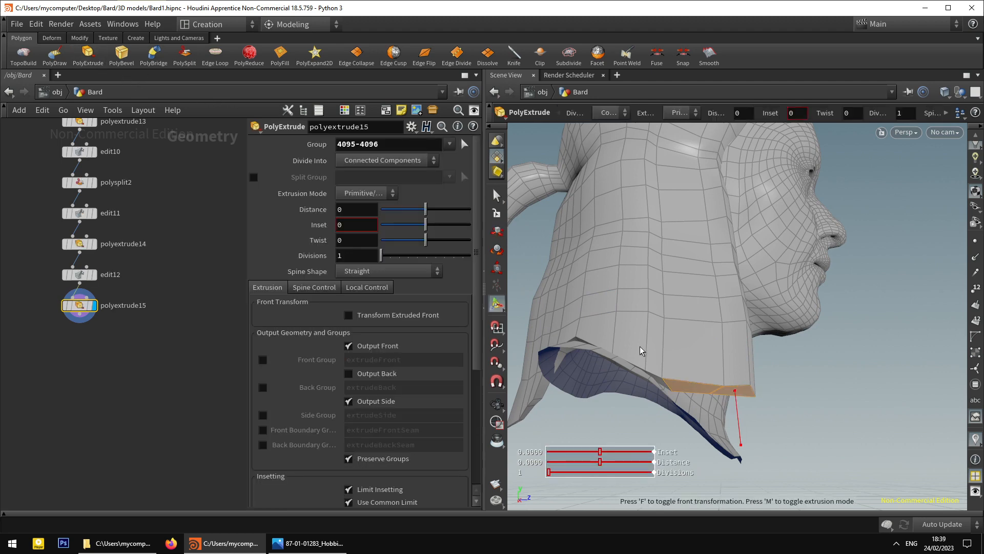
pyautogui.click(382, 315)
pyautogui.moveTo(717, 366); pyautogui.dragTo(768, 429)
pyautogui.press('t')
pyautogui.press('r')
pyautogui.press('e')
pyautogui.keyDown('alt'); pyautogui.moveTo(744, 428); pyautogui.dragTo(839, 413); pyautogui.keyUp('alt')
pyautogui.keyDown('alt'); pyautogui.moveTo(839, 413); pyautogui.dragTo(763, 376, button='middle'); pyautogui.keyUp('alt')
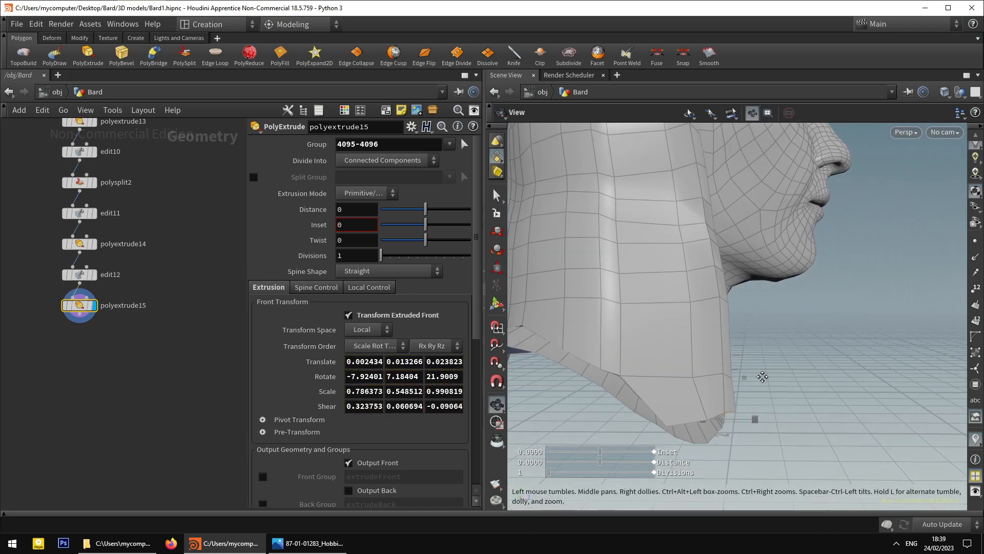
# Adjust the front tip's sideways position and rotation so it follows the neck.
pyautogui.keyDown('alt'); pyautogui.moveTo(752, 413); pyautogui.dragTo(699, 409); pyautogui.keyUp('alt')
pyautogui.press('t')
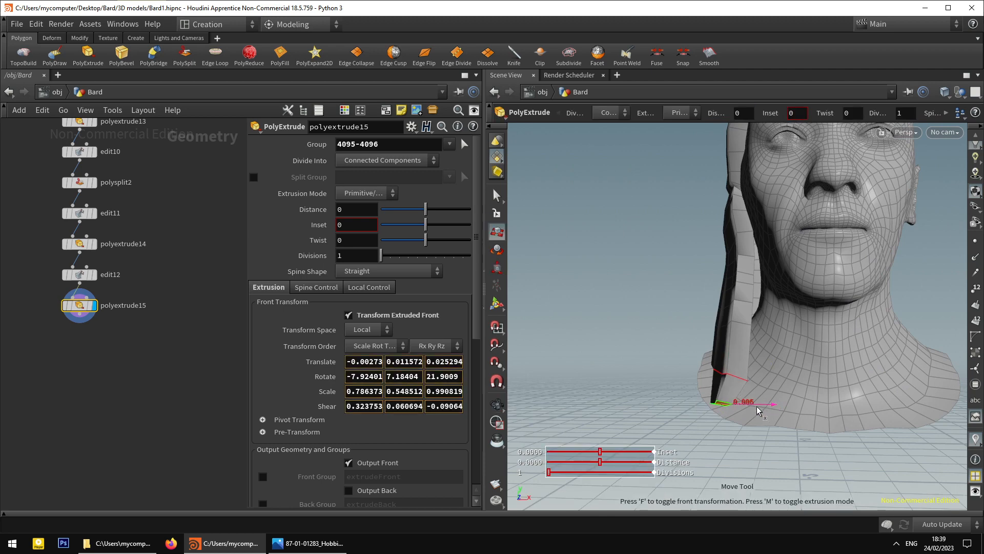
pyautogui.moveTo(771, 381); pyautogui.dragTo(771, 383)
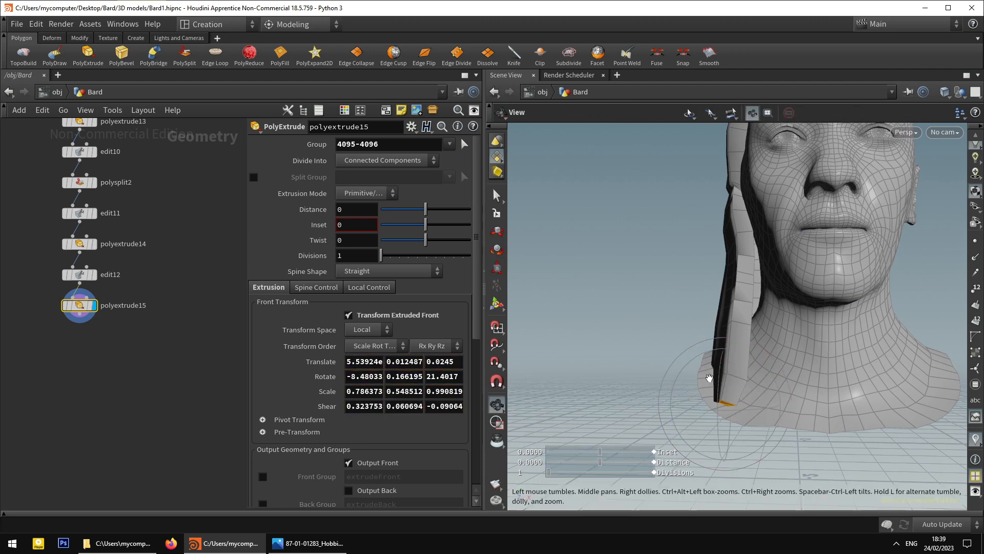
pyautogui.keyDown('alt'); pyautogui.moveTo(707, 378); pyautogui.dragTo(820, 385); pyautogui.keyUp('alt')
pyautogui.keyDown('alt'); pyautogui.moveTo(819, 385); pyautogui.dragTo(747, 364, button='right'); pyautogui.keyUp('alt')
pyautogui.moveTo(747, 365)
pyautogui.keyDown('alt'); pyautogui.mouseDown()
pyautogui.moveTo(813, 378)
pyautogui.moveTo(759, 366)
pyautogui.mouseUp(); pyautogui.keyUp('alt')
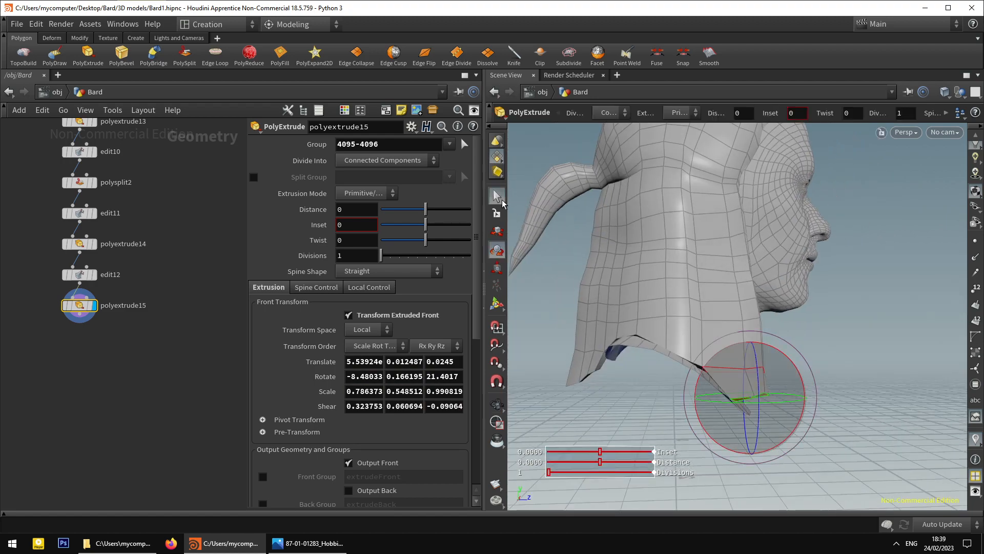
# Select three neighbouring points along the horizontal crease on the hair's side and start a new Edit operation on them.
pyautogui.click(502, 204)
pyautogui.keyDown('alt'); pyautogui.moveTo(722, 259); pyautogui.dragTo(718, 309, button='right'); pyautogui.keyUp('alt')
pyautogui.keyDown('alt'); pyautogui.moveTo(634, 312); pyautogui.dragTo(736, 301); pyautogui.keyUp('alt')
pyautogui.keyDown('alt'); pyautogui.moveTo(736, 301); pyautogui.dragTo(725, 321, button='right'); pyautogui.keyUp('alt')
pyautogui.keyDown('alt'); pyautogui.moveTo(725, 321); pyautogui.dragTo(742, 313); pyautogui.keyUp('alt')
pyautogui.keyDown('alt'); pyautogui.moveTo(742, 312); pyautogui.dragTo(681, 244, button='right'); pyautogui.keyUp('alt')
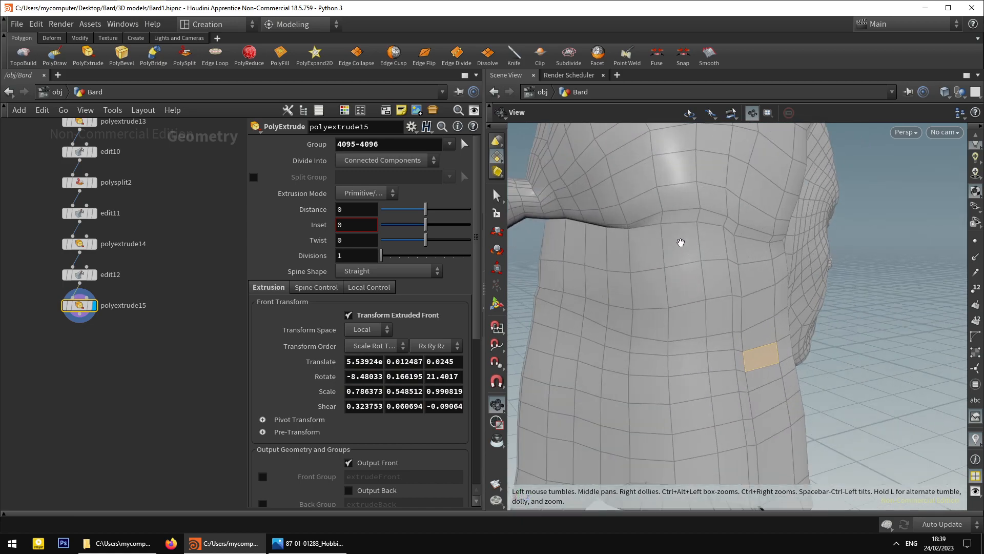
pyautogui.keyDown('alt'); pyautogui.moveTo(682, 244); pyautogui.dragTo(659, 235); pyautogui.keyUp('alt')
pyautogui.press('s')
pyautogui.click(539, 112)
pyautogui.keyDown('alt'); pyautogui.moveTo(692, 219); pyautogui.dragTo(663, 222, button='right'); pyautogui.keyUp('alt')
pyautogui.moveTo(595, 226)
pyautogui.keyDown('alt'); pyautogui.mouseDown()
pyautogui.moveTo(613, 206)
pyautogui.moveTo(601, 212)
pyautogui.mouseUp(); pyautogui.keyUp('alt')
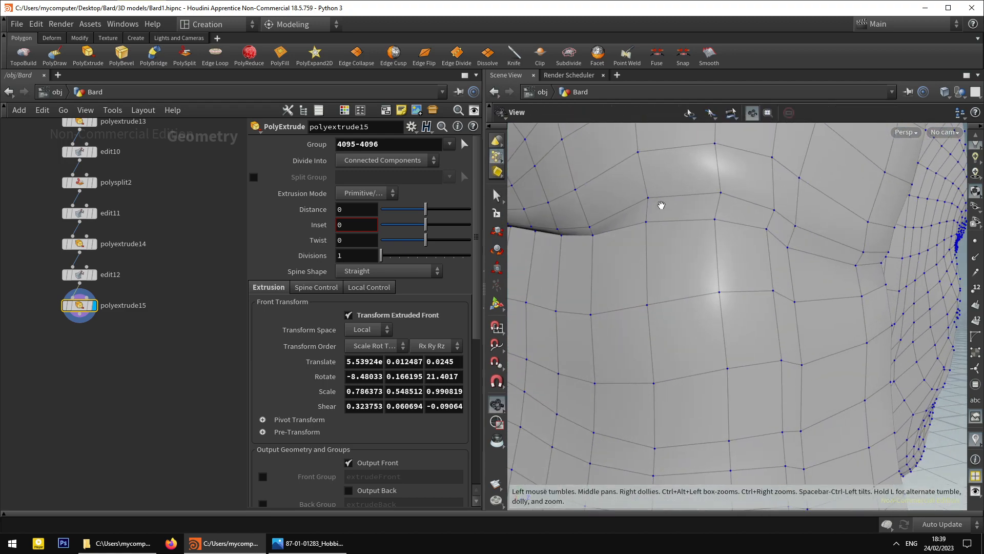
pyautogui.keyDown('alt'); pyautogui.moveTo(661, 205); pyautogui.dragTo(653, 220, button='right'); pyautogui.keyUp('alt')
pyautogui.moveTo(708, 223)
pyautogui.keyDown('alt'); pyautogui.mouseDown()
pyautogui.moveTo(686, 226)
pyautogui.moveTo(695, 220)
pyautogui.mouseUp(); pyautogui.keyUp('alt')
pyautogui.keyDown('shift'); pyautogui.click(739, 226); pyautogui.keyUp('shift')
pyautogui.press('t')
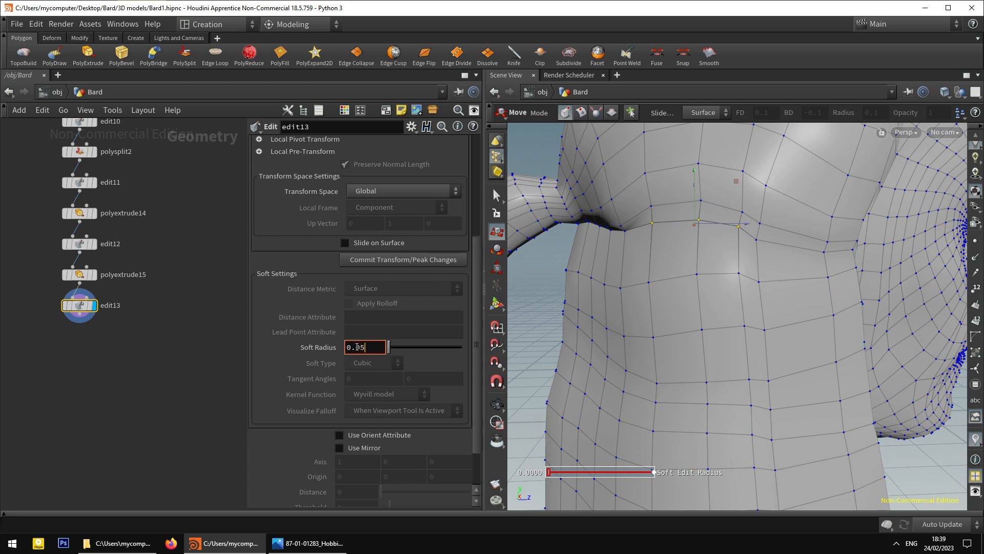
# Try lowering the crease points with a soft radius of 0.05, and undo the move.
pyautogui.press('Return')
pyautogui.moveTo(695, 202); pyautogui.dragTo(694, 207)
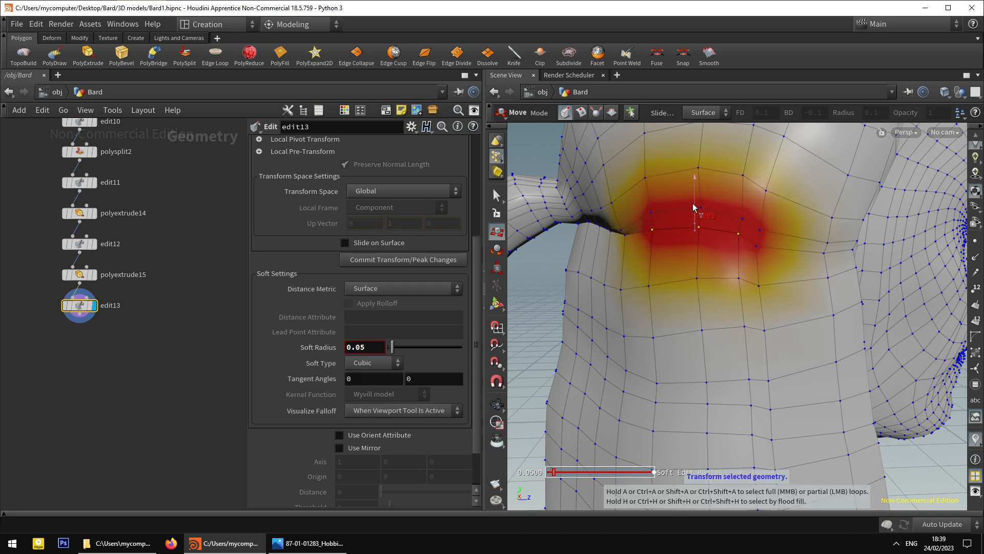
pyautogui.hotkey('ctrl', 'z')
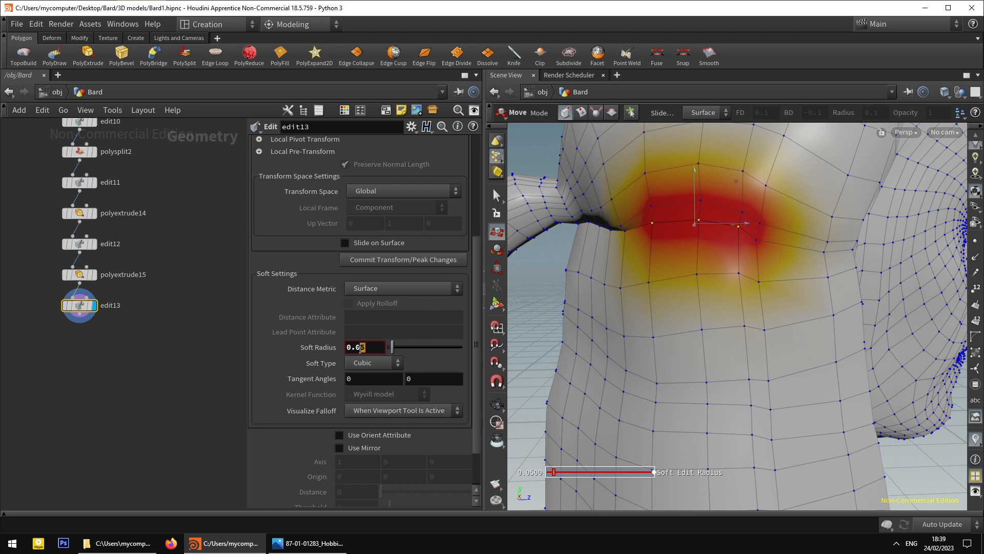
# Set the soft radius to 0.02 and lower the selected crease points slightly.
pyautogui.write('2')
pyautogui.press('Return')
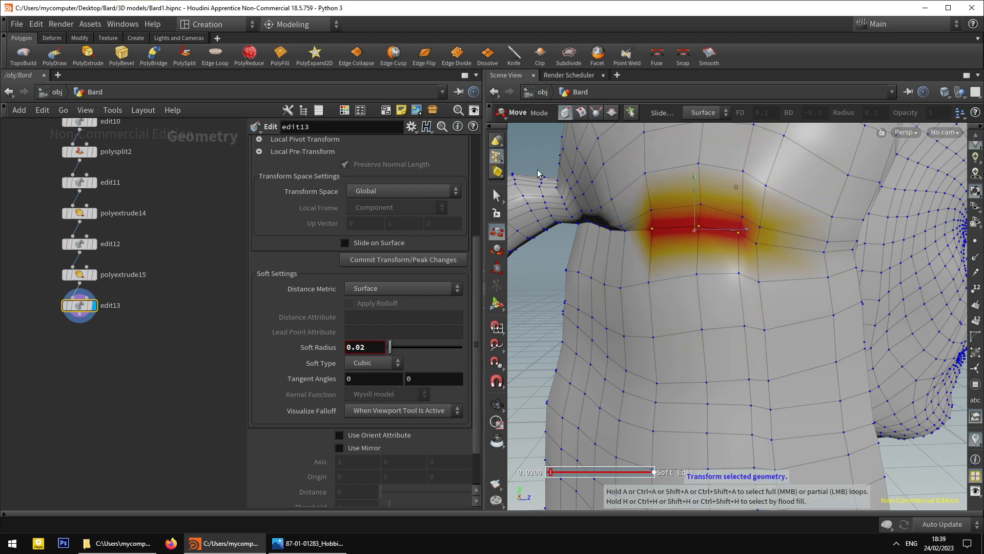
# Adjust the height of individual points along the crease on the hair's side, keeping the 0.02 soft falloff.
pyautogui.click(497, 195)
pyautogui.click(759, 250)
pyautogui.press('t')
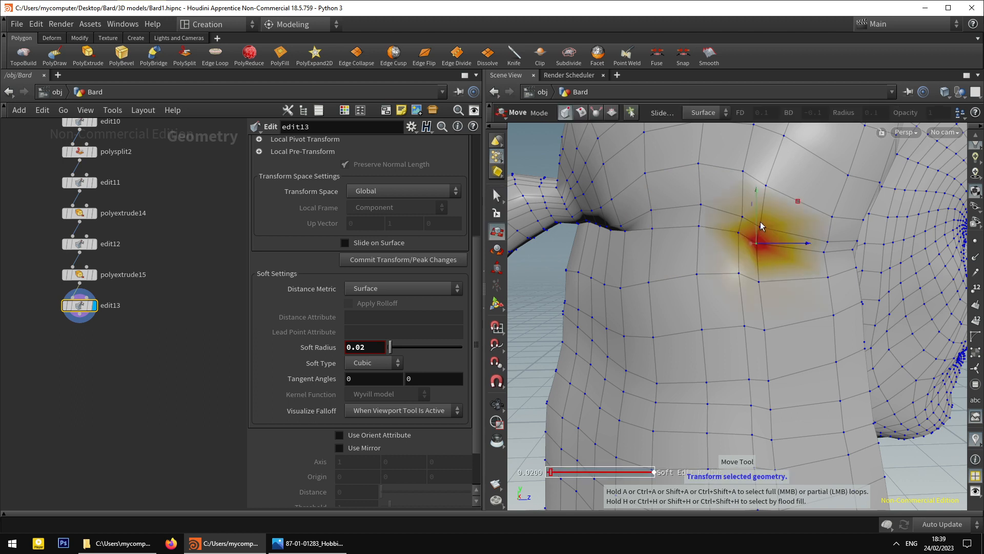
pyautogui.click(702, 206)
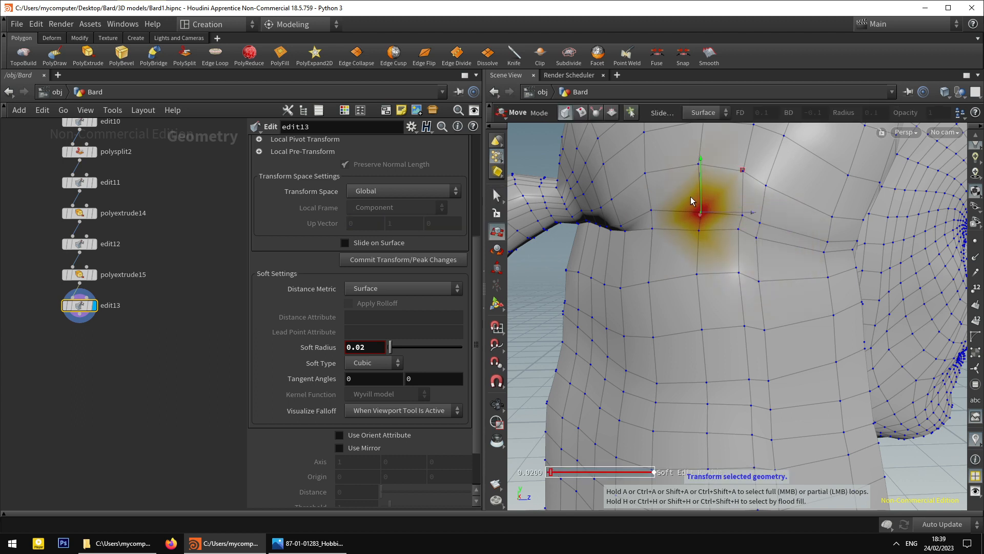
pyautogui.press('s')
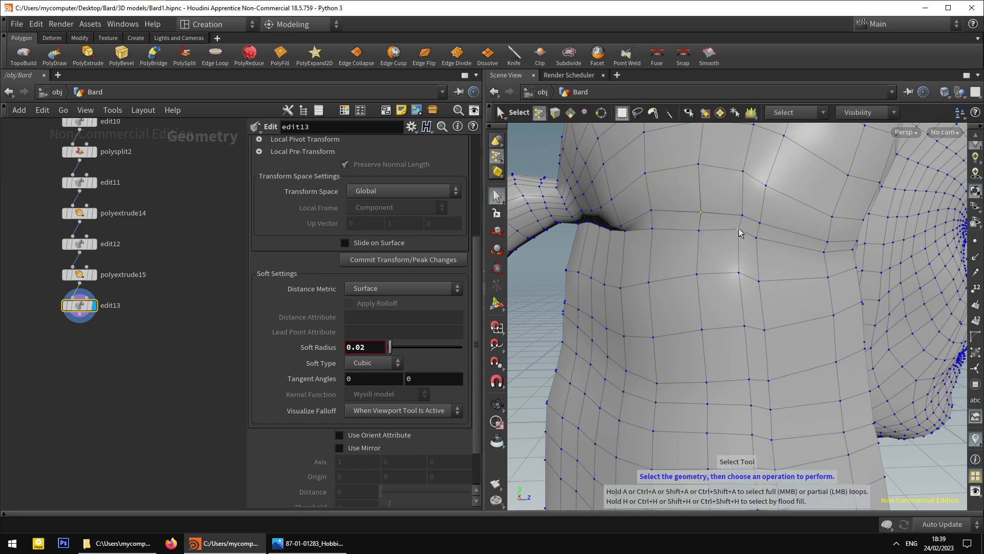
# Isolate the hair by selecting its connected primitives and applying a Blast with Delete Non Selected enabled.
pyautogui.press('Escape')
pyautogui.moveTo(710, 301); pyautogui.dragTo(795, 312, button='right')
pyautogui.moveTo(795, 312); pyautogui.dragTo(691, 322)
pyautogui.press('s')
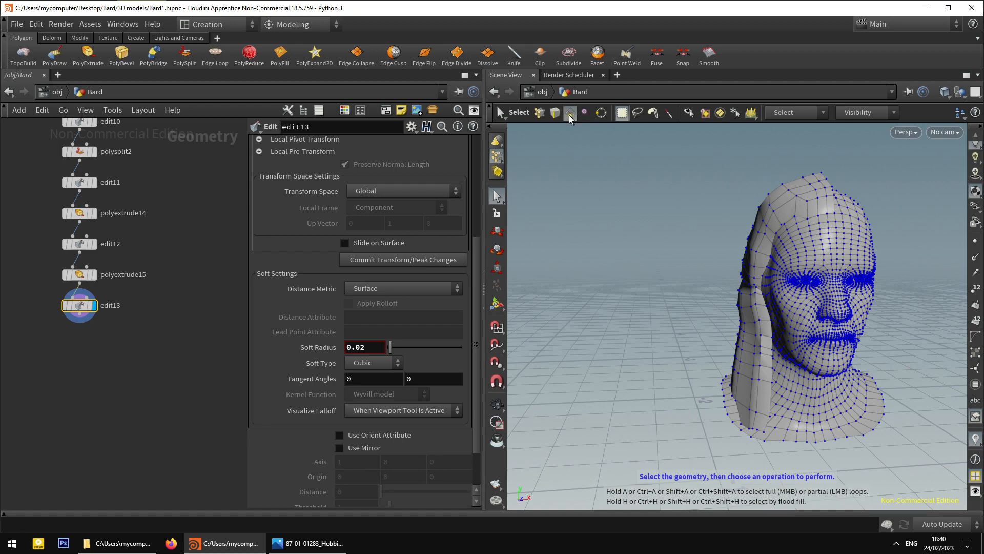
pyautogui.doubleClick(754, 238)
pyautogui.keyDown('alt'); pyautogui.moveTo(728, 290); pyautogui.dragTo(783, 280); pyautogui.keyUp('alt')
pyautogui.press('Delete')
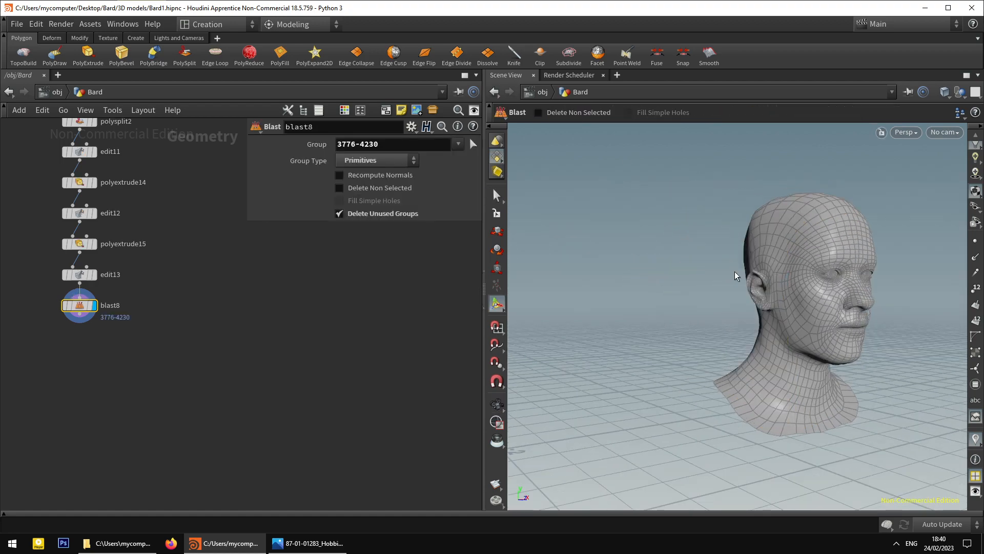
pyautogui.click(402, 189)
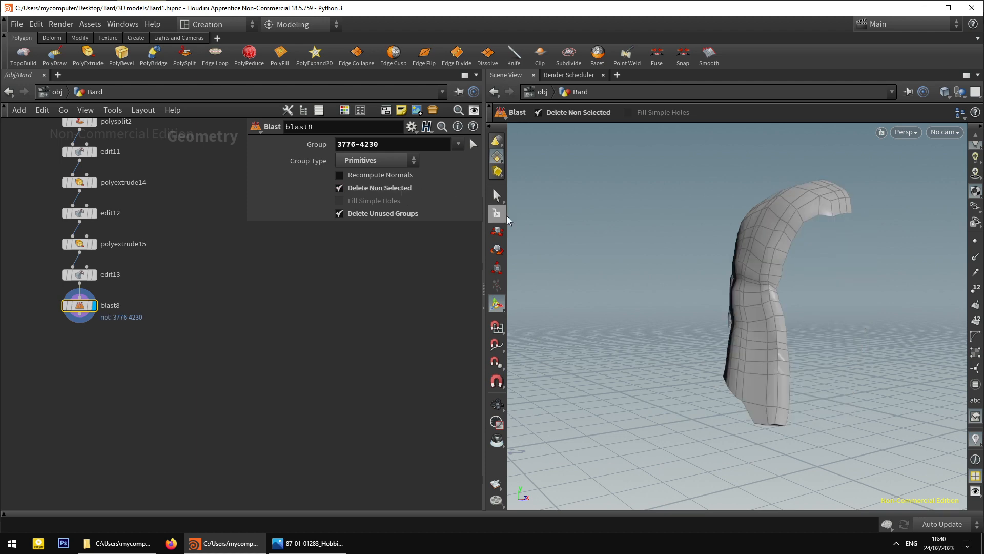
pyautogui.keyDown('alt'); pyautogui.moveTo(721, 309); pyautogui.dragTo(831, 310); pyautogui.keyUp('alt')
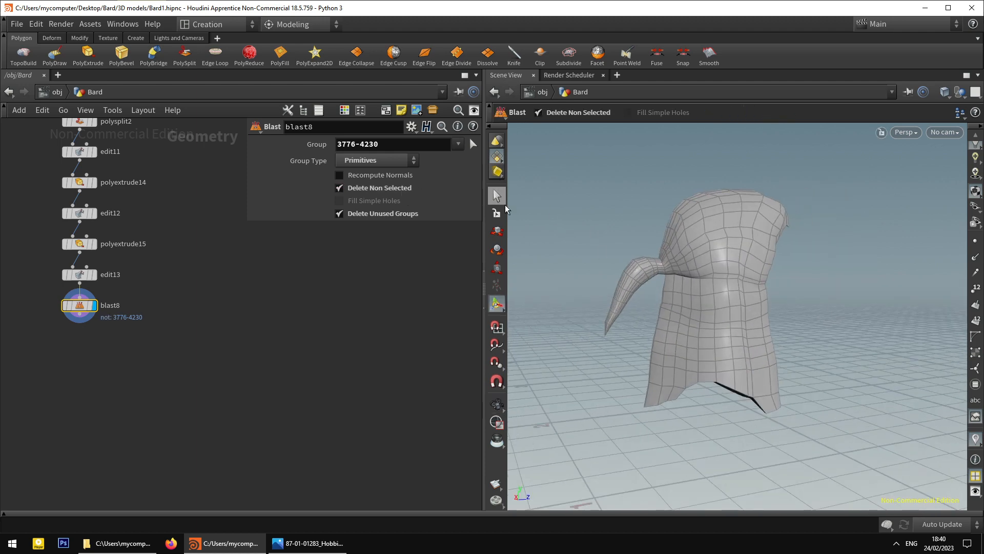
# Start a new Edit operation on a point at the front part of the side crease with a soft radius of 0.02.
pyautogui.press('Escape')
pyautogui.moveTo(749, 354); pyautogui.dragTo(733, 298)
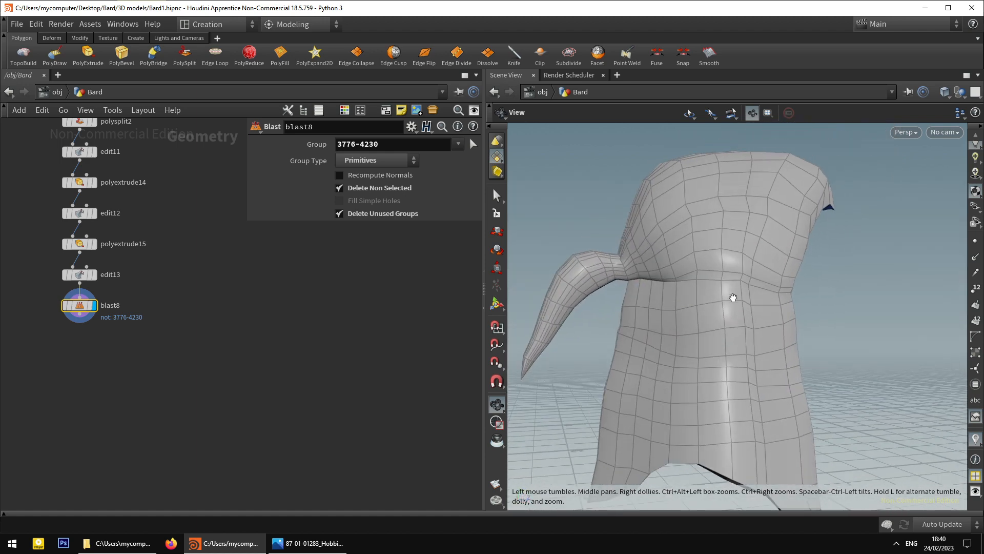
pyautogui.scroll(4, 710, 248)
pyautogui.press('s')
pyautogui.click(554, 112)
pyautogui.press('Escape')
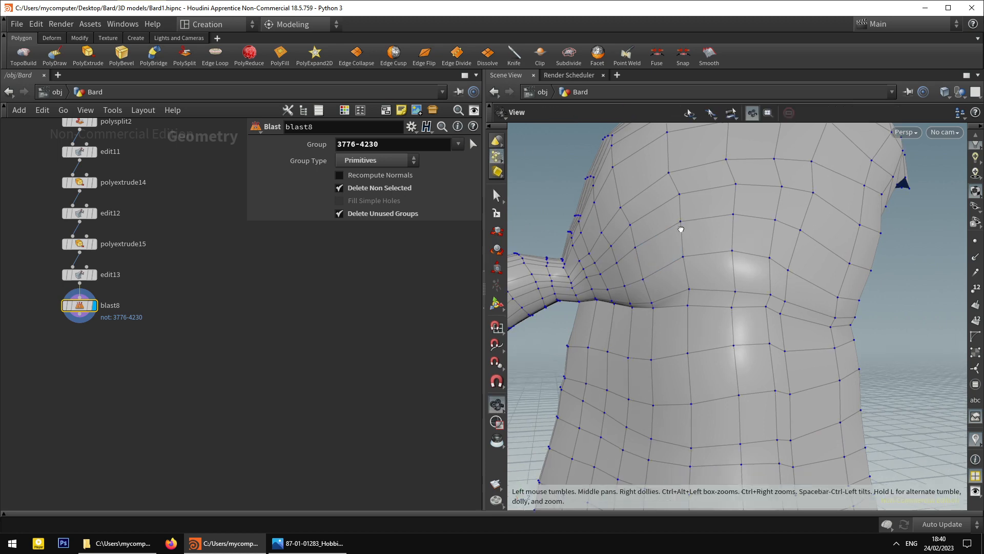
pyautogui.moveTo(681, 230); pyautogui.dragTo(693, 283)
pyautogui.press('s')
pyautogui.press('t')
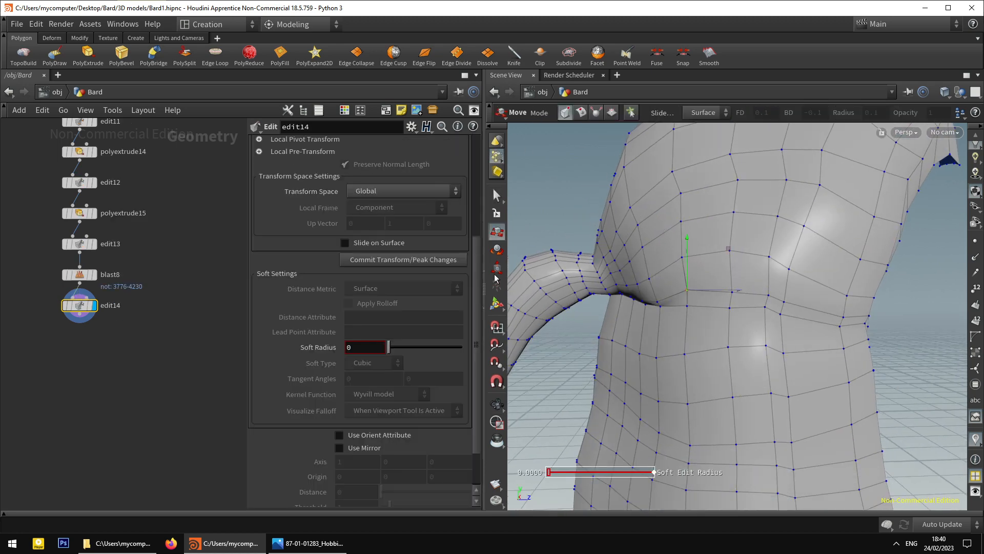
pyautogui.click(374, 349)
pyautogui.write('.02')
pyautogui.press('Return')
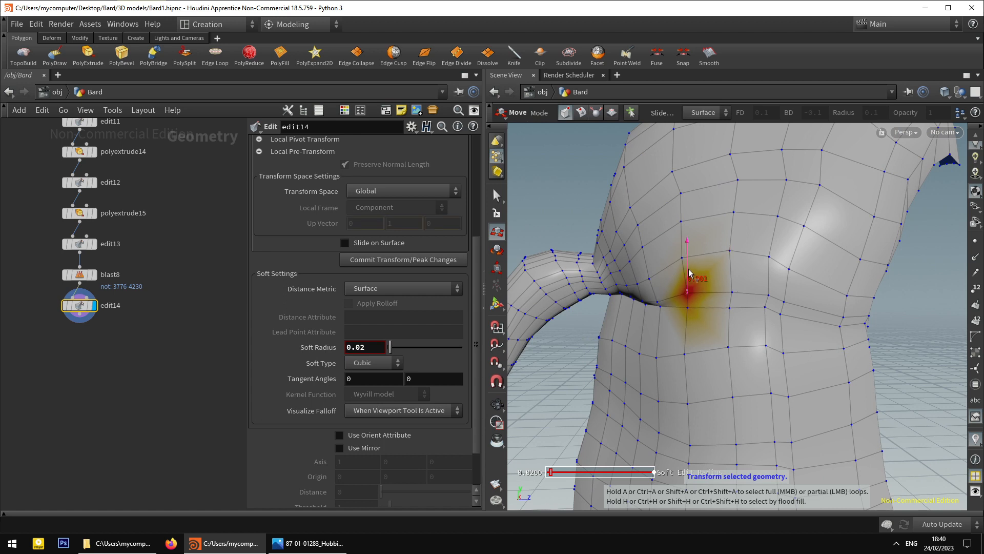
# Shift individual points along the horizontal side crease slightly up or down to even out the fold.
pyautogui.click(730, 289)
pyautogui.click(687, 294)
pyautogui.press('s')
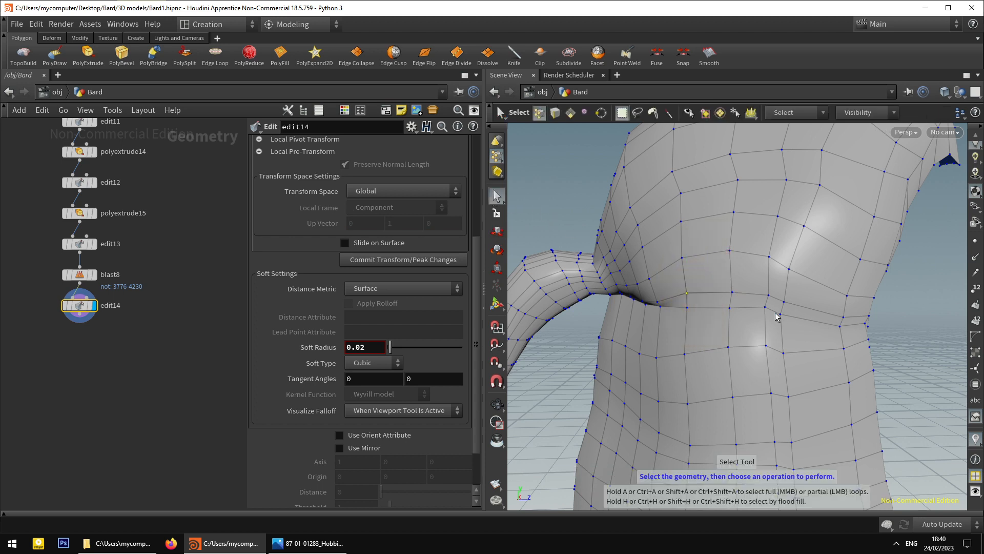
pyautogui.press('t')
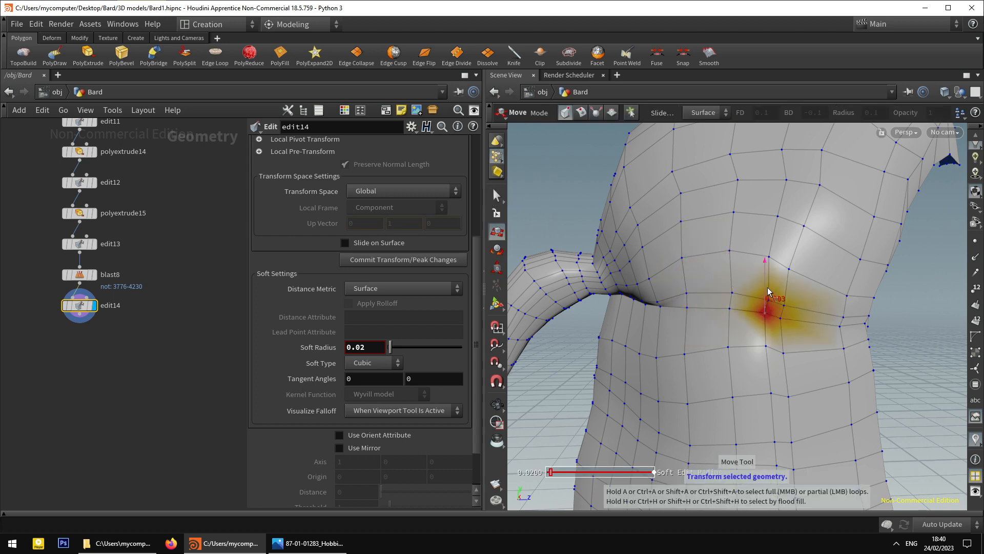
pyautogui.click(730, 310)
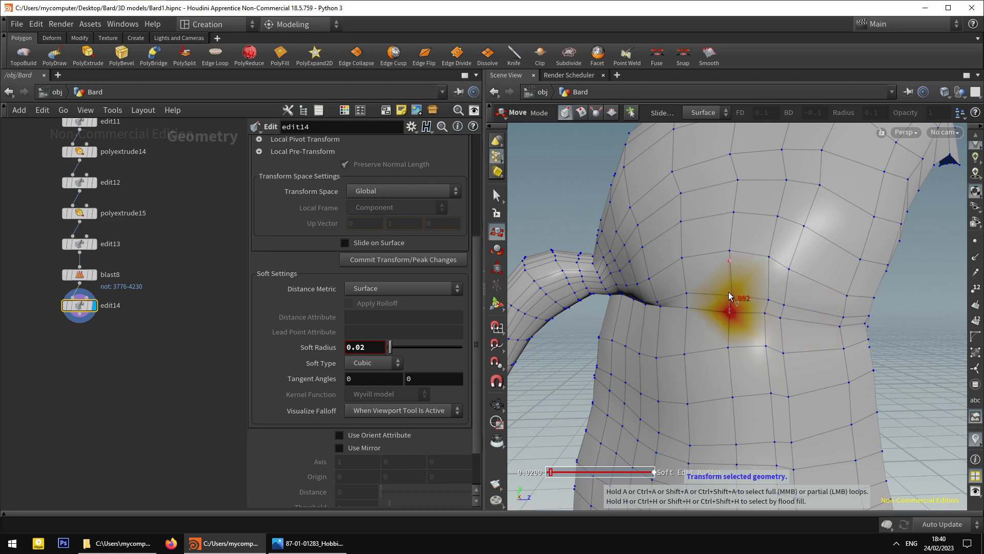
pyautogui.moveTo(729, 296); pyautogui.dragTo(730, 298)
# Reposition the points just behind and above the base of the front lock to soften its transition into the side.
pyautogui.scroll(-3, 671, 320)
pyautogui.keyDown('alt'); pyautogui.moveTo(670, 321); pyautogui.dragTo(744, 329); pyautogui.keyUp('alt')
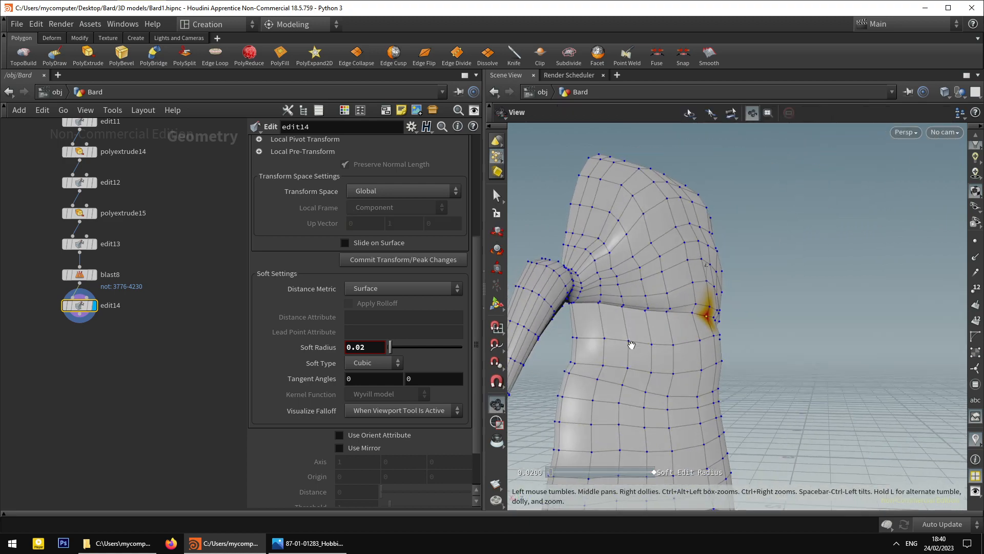
pyautogui.moveTo(631, 345); pyautogui.dragTo(652, 269)
pyautogui.press('t')
pyautogui.click(622, 307)
pyautogui.click(632, 307)
pyautogui.keyDown('alt'); pyautogui.moveTo(631, 306); pyautogui.dragTo(606, 292); pyautogui.keyUp('alt')
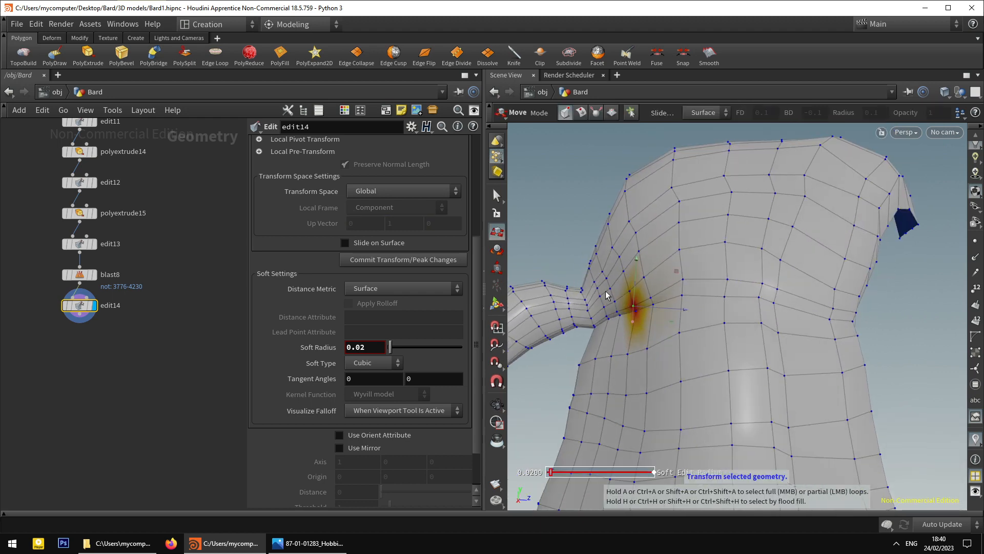
pyautogui.click(610, 290)
pyautogui.click(631, 281)
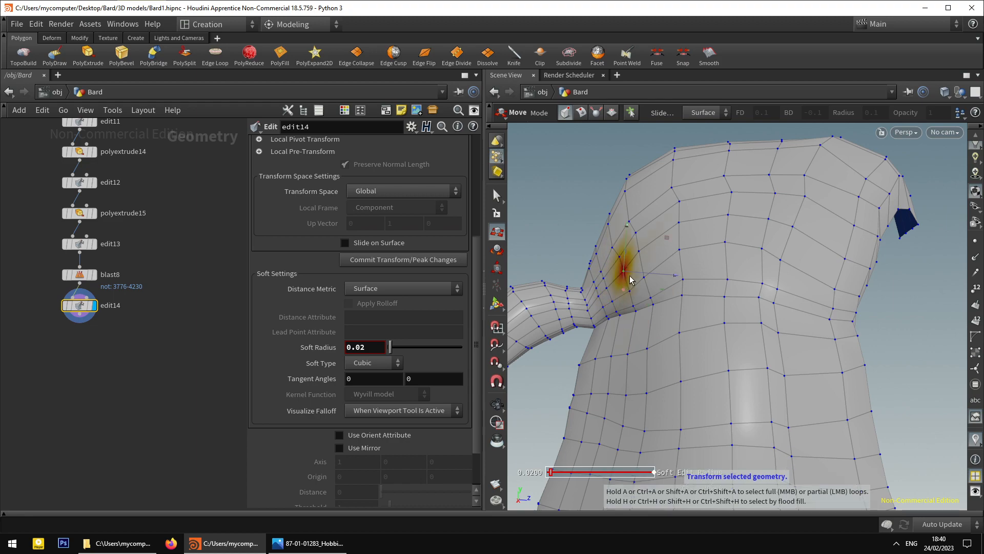
pyautogui.keyDown('alt'); pyautogui.moveTo(633, 277); pyautogui.dragTo(728, 276); pyautogui.keyUp('alt')
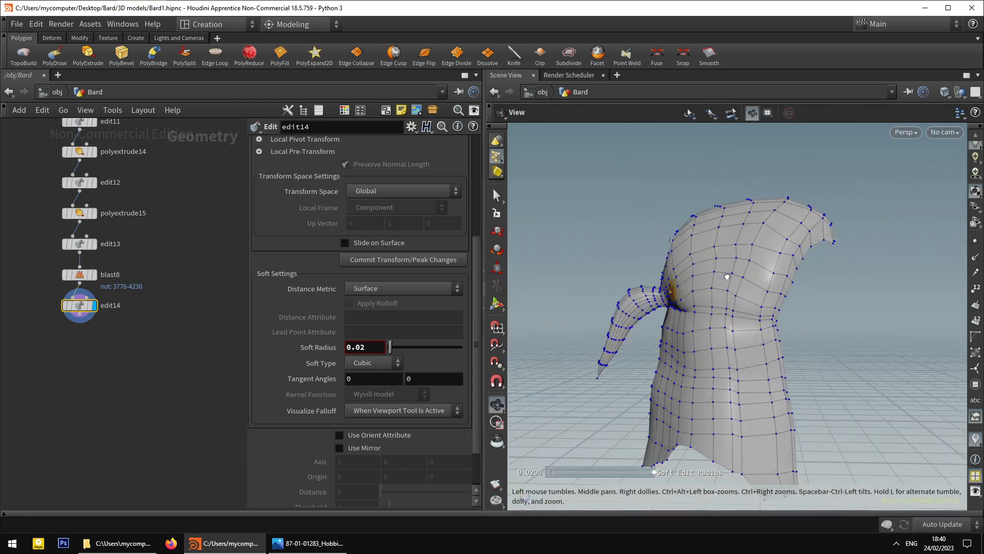
# Fine-tune the height of neighbouring points along the middle and rear of the side crease.
pyautogui.keyDown('alt'); pyautogui.moveTo(728, 276); pyautogui.dragTo(664, 312, button='right'); pyautogui.keyUp('alt')
pyautogui.keyDown('alt'); pyautogui.moveTo(664, 312); pyautogui.dragTo(702, 292); pyautogui.keyUp('alt')
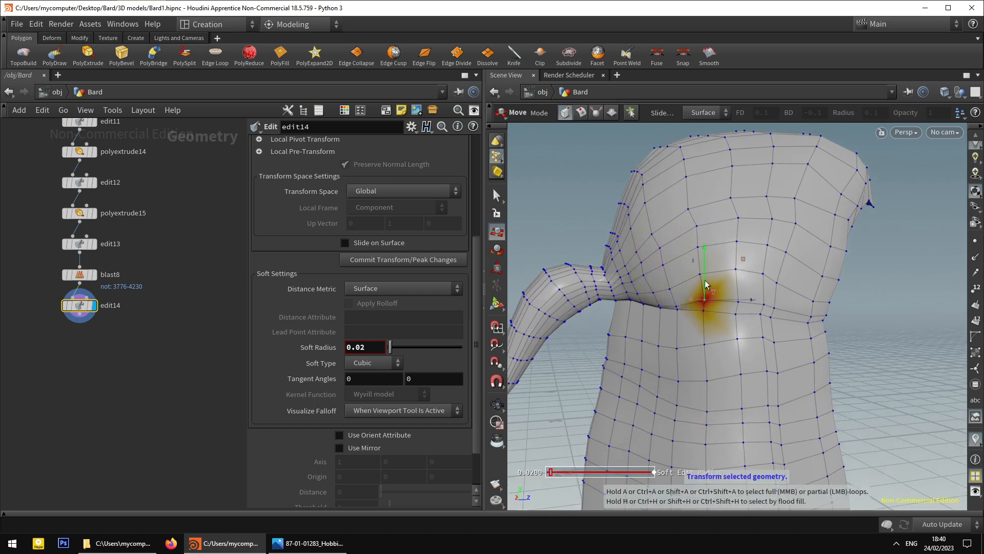
pyautogui.click(739, 302)
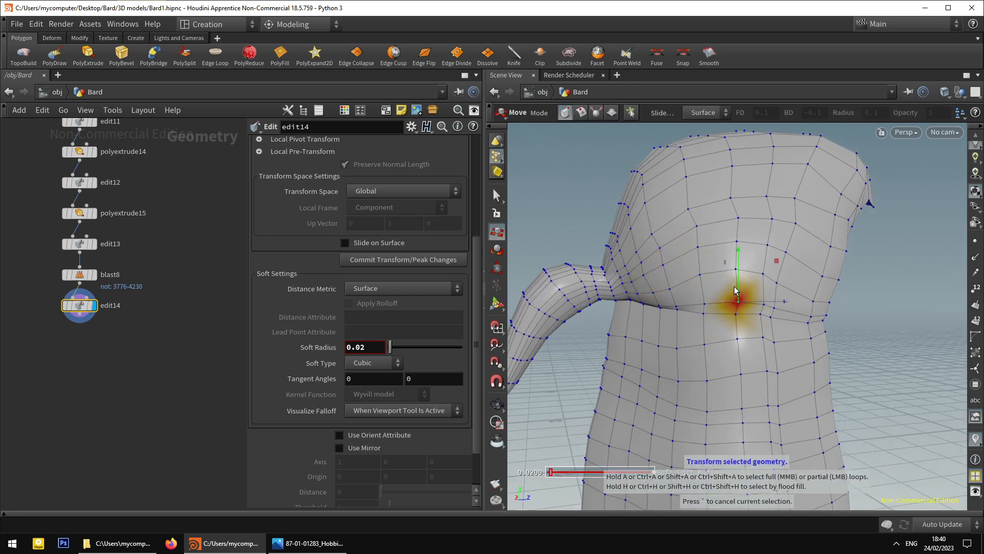
pyautogui.click(765, 305)
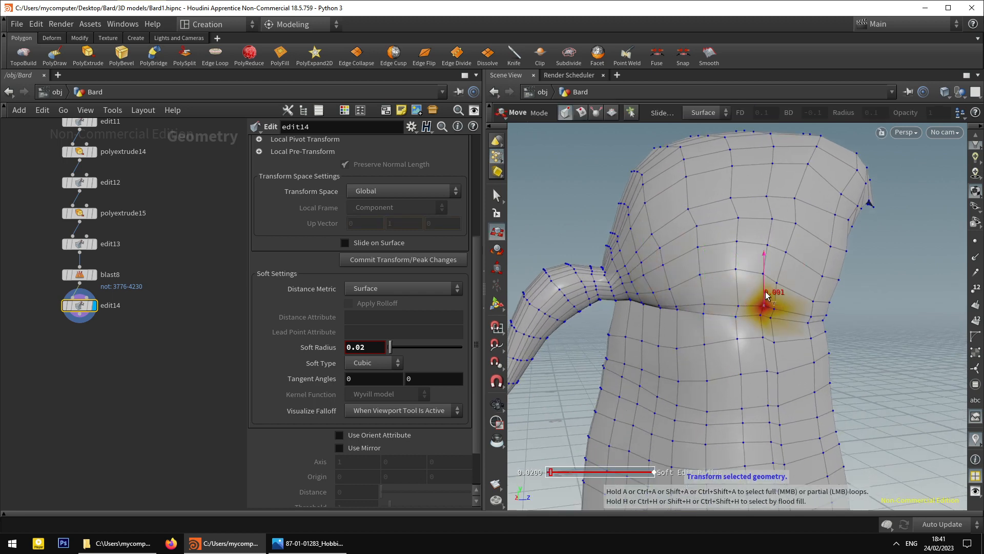
pyautogui.keyDown('alt'); pyautogui.moveTo(795, 307); pyautogui.dragTo(659, 319); pyautogui.keyUp('alt')
pyautogui.click(733, 316)
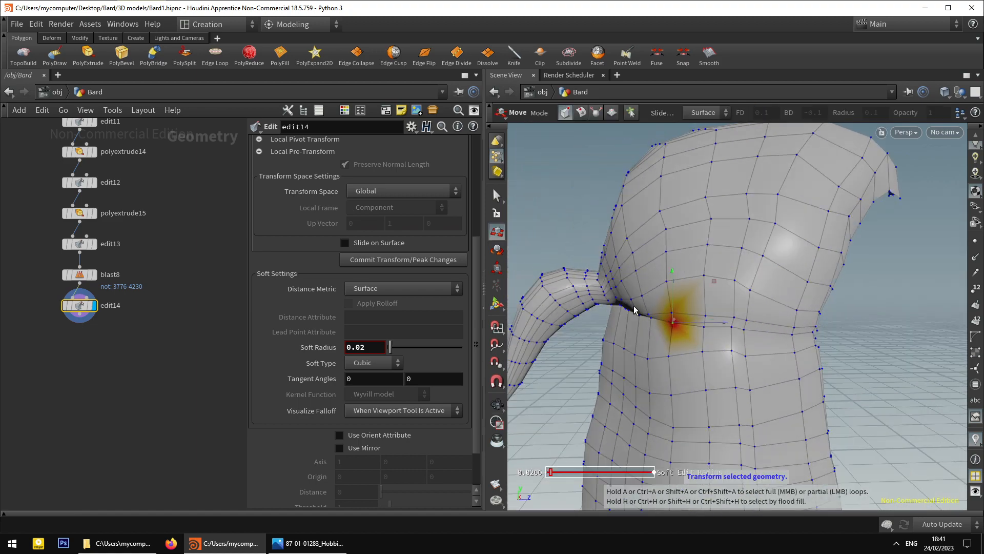
# Adjust single points in the fold where the front lock meets the side hair, working from side and front views.
pyautogui.click(634, 304)
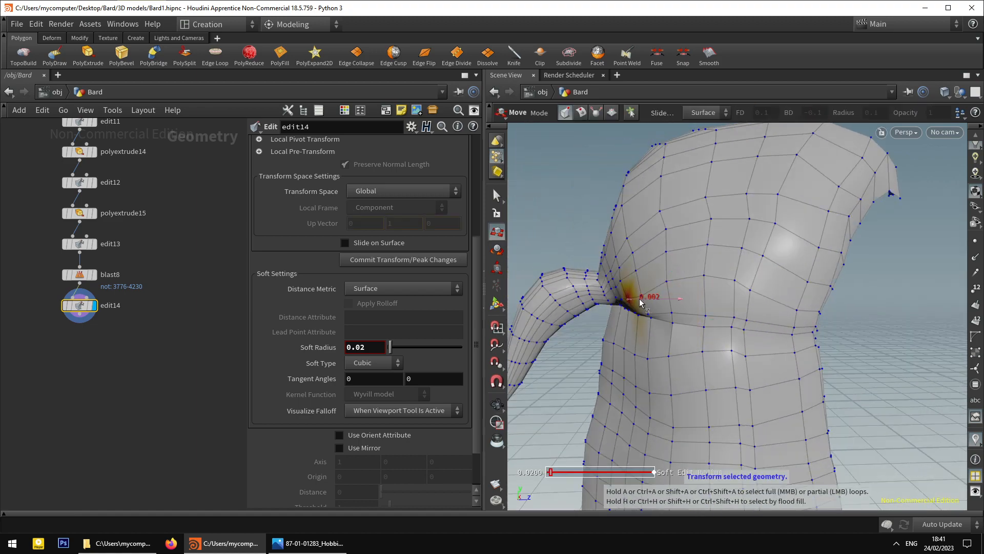
pyautogui.moveTo(641, 300); pyautogui.dragTo(638, 299)
pyautogui.keyDown('alt'); pyautogui.moveTo(638, 300); pyautogui.dragTo(755, 318); pyautogui.keyUp('alt')
pyautogui.click(643, 305)
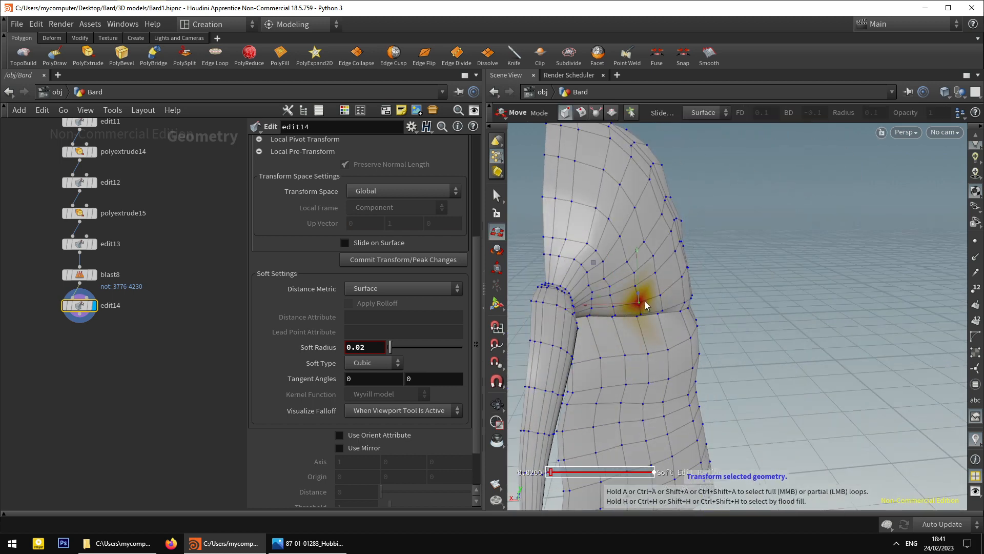
pyautogui.click(609, 304)
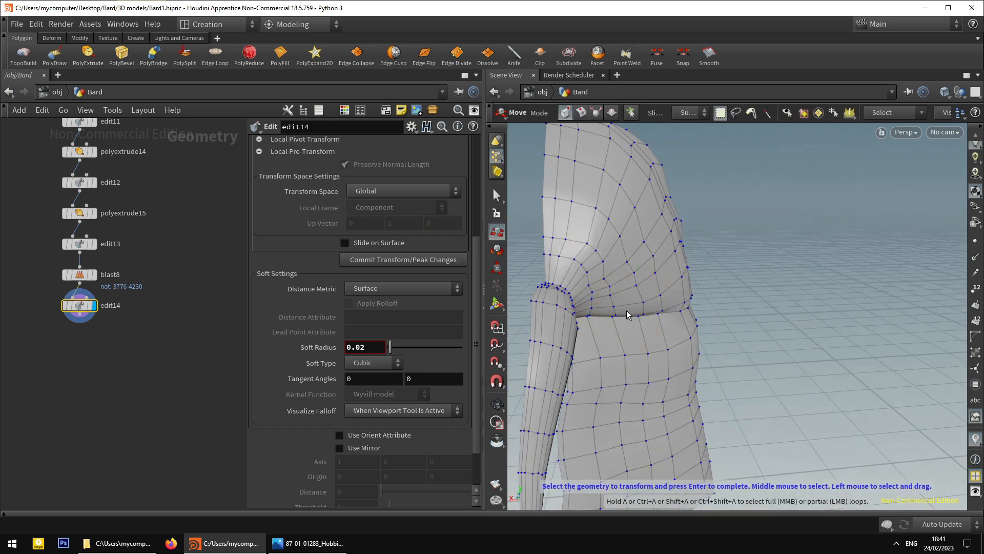
pyautogui.moveTo(627, 315)
pyautogui.keyDown('alt'); pyautogui.mouseDown()
pyautogui.moveTo(615, 298)
pyautogui.moveTo(615, 323)
pyautogui.mouseUp(); pyautogui.keyUp('alt')
pyautogui.click(612, 315)
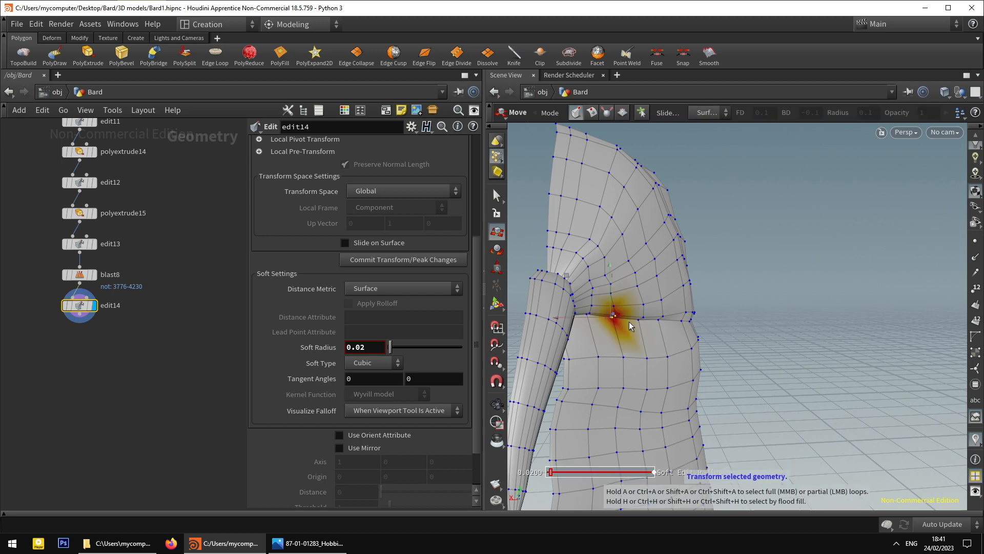
pyautogui.click(606, 301)
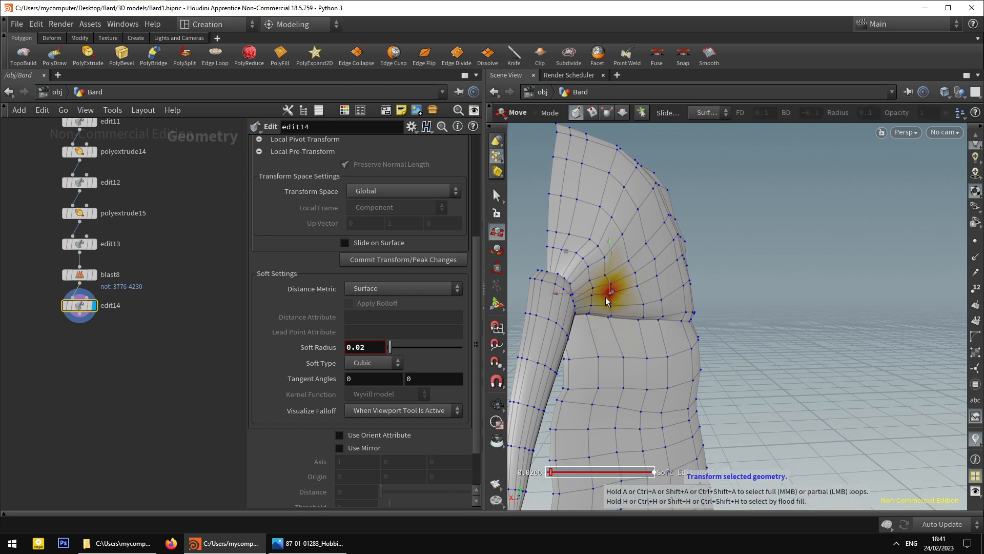
# Try moving points along the hair's upper front edge above the lock, and undo the moves.
pyautogui.keyDown('alt'); pyautogui.moveTo(603, 294); pyautogui.dragTo(575, 275); pyautogui.keyUp('alt')
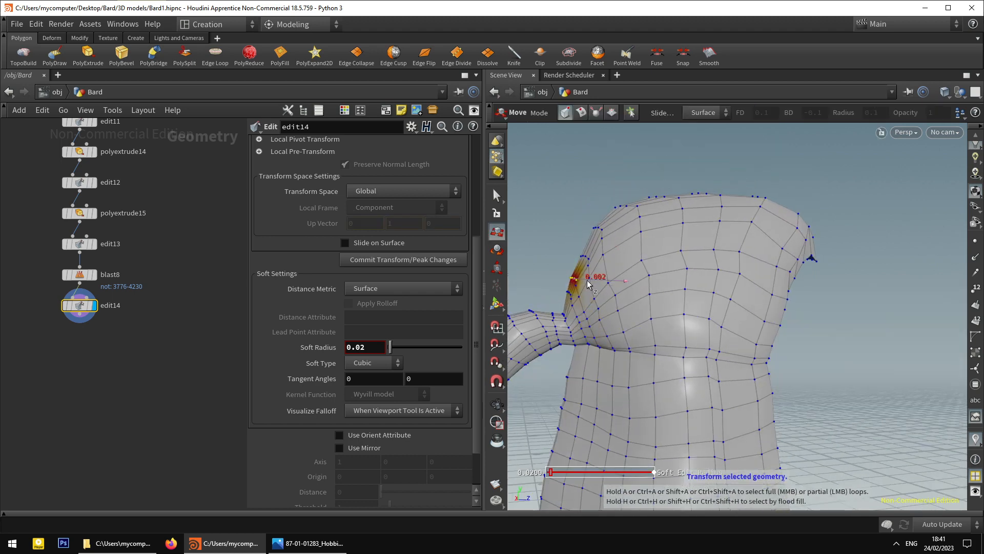
pyautogui.keyDown('alt'); pyautogui.moveTo(589, 285); pyautogui.dragTo(579, 252); pyautogui.keyUp('alt')
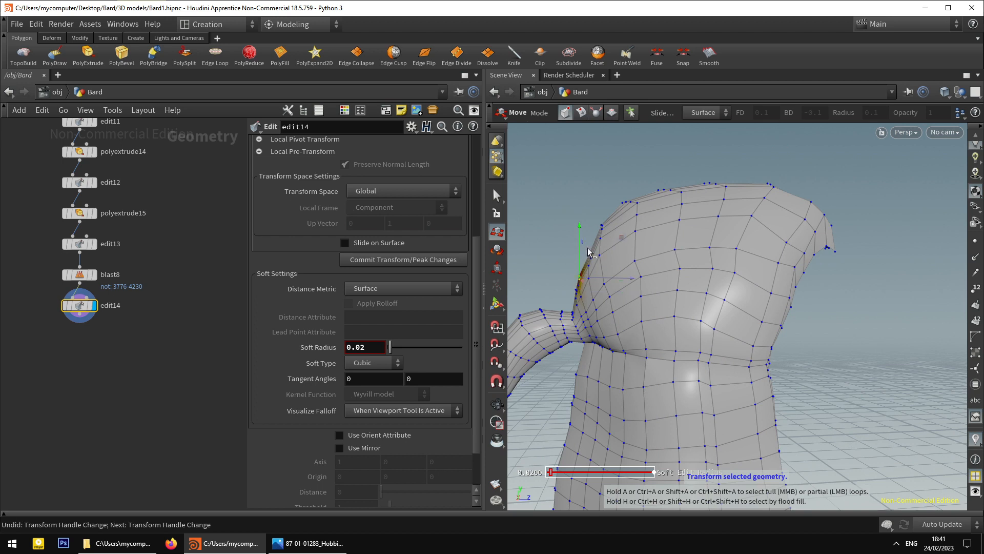
pyautogui.press('s')
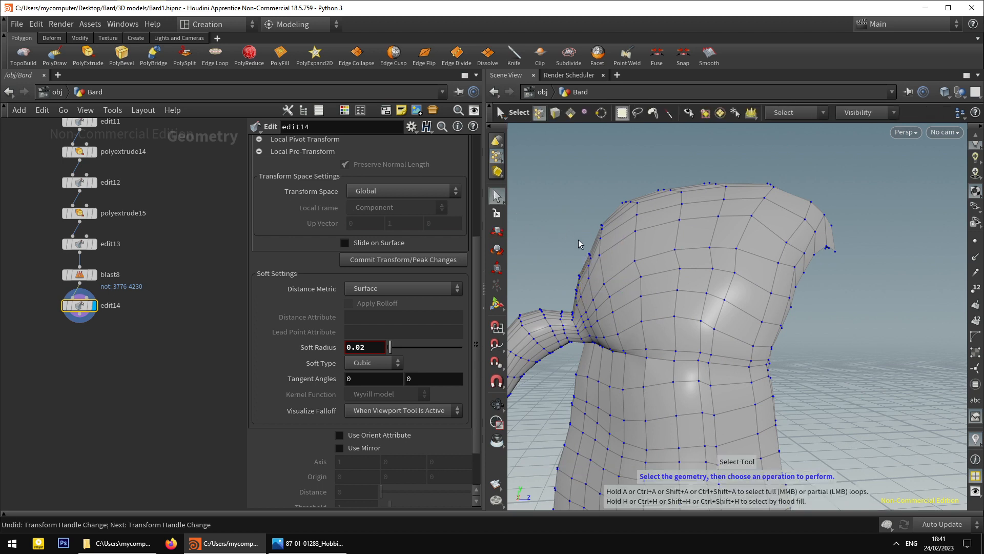
pyautogui.moveTo(581, 241); pyautogui.dragTo(599, 259)
pyautogui.click(598, 255)
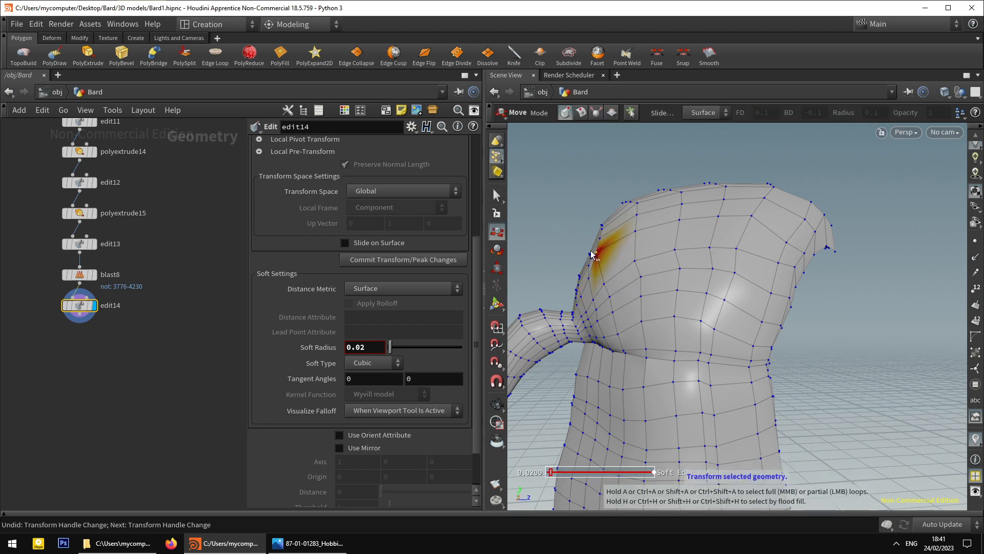
pyautogui.hotkey('ctrl', 'z')
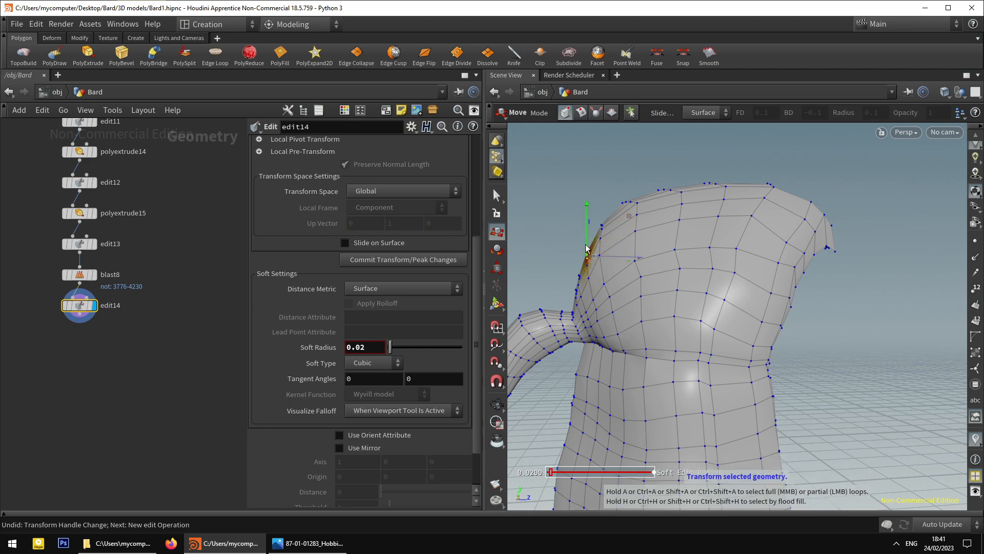
# Add a Smooth node after edit14 at the end of the hair's node chain.
pyautogui.keyDown('alt'); pyautogui.moveTo(636, 197); pyautogui.dragTo(636, 318); pyautogui.keyUp('alt')
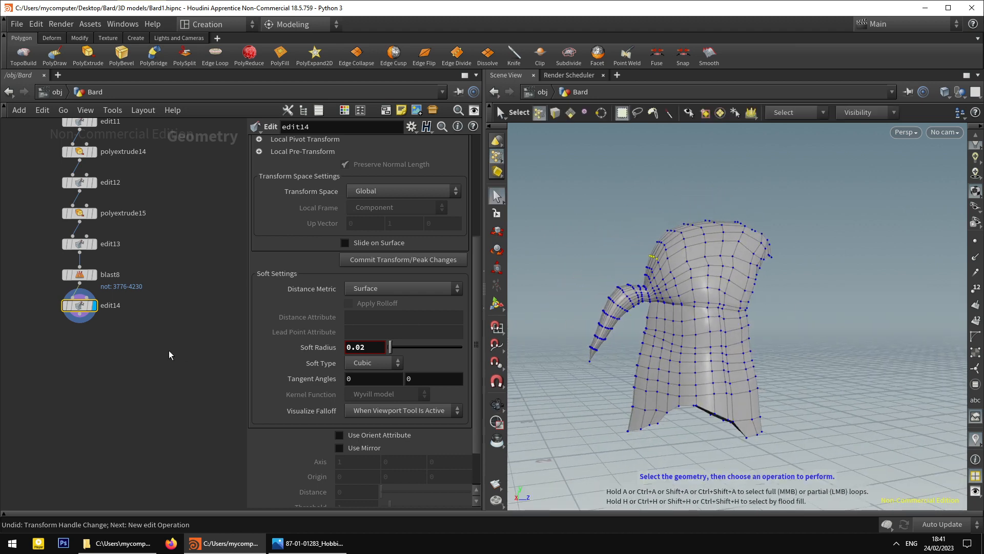
pyautogui.press('Tab')
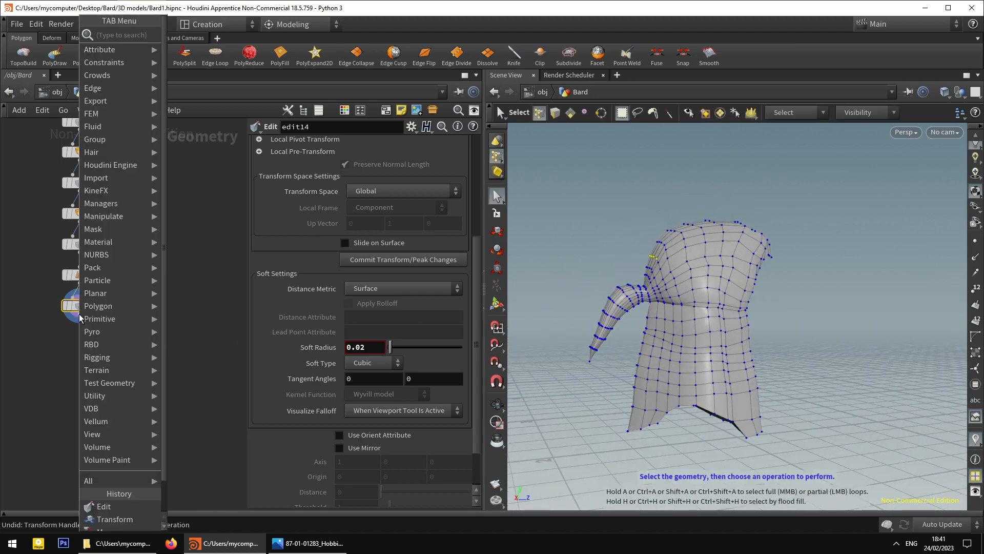
pyautogui.write('smoo')
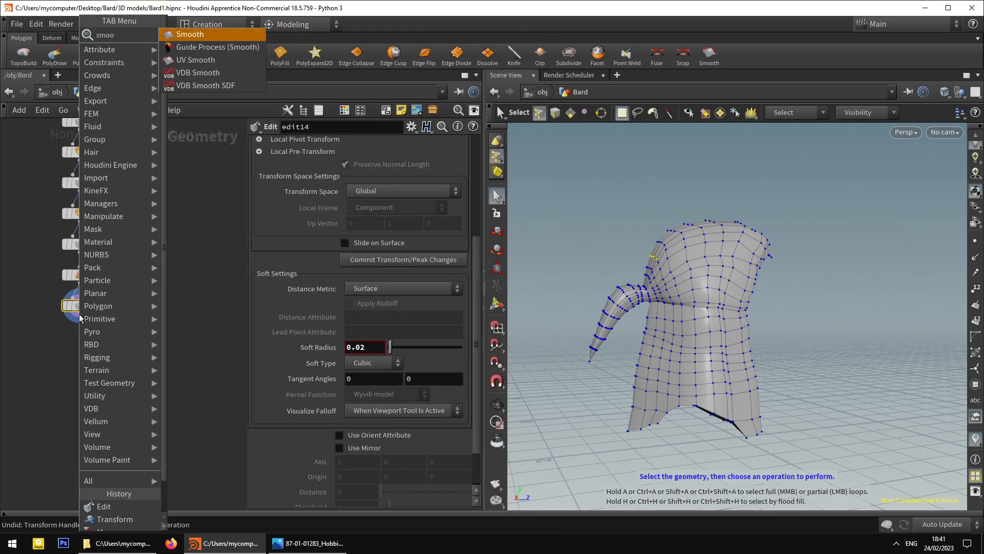
pyautogui.press('Return')
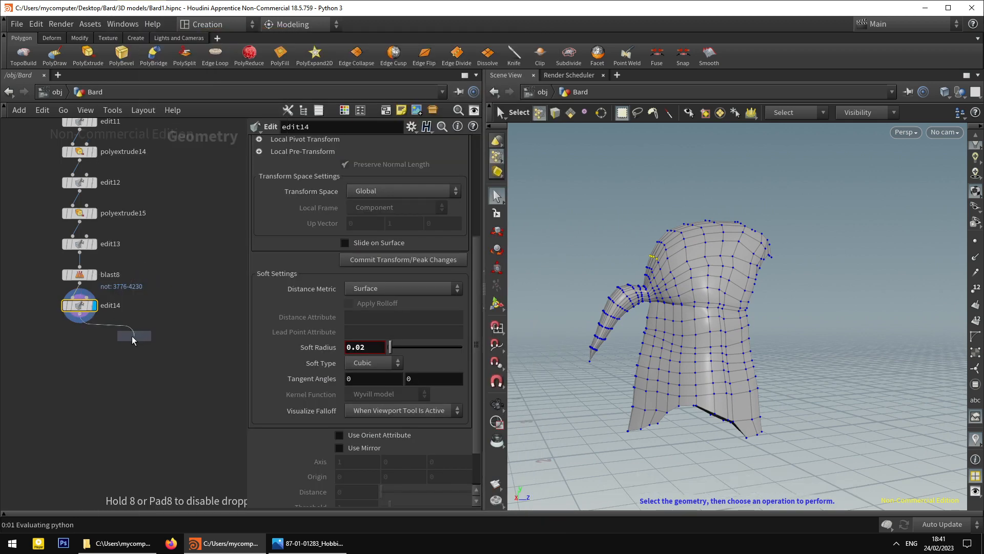
pyautogui.click(80, 352)
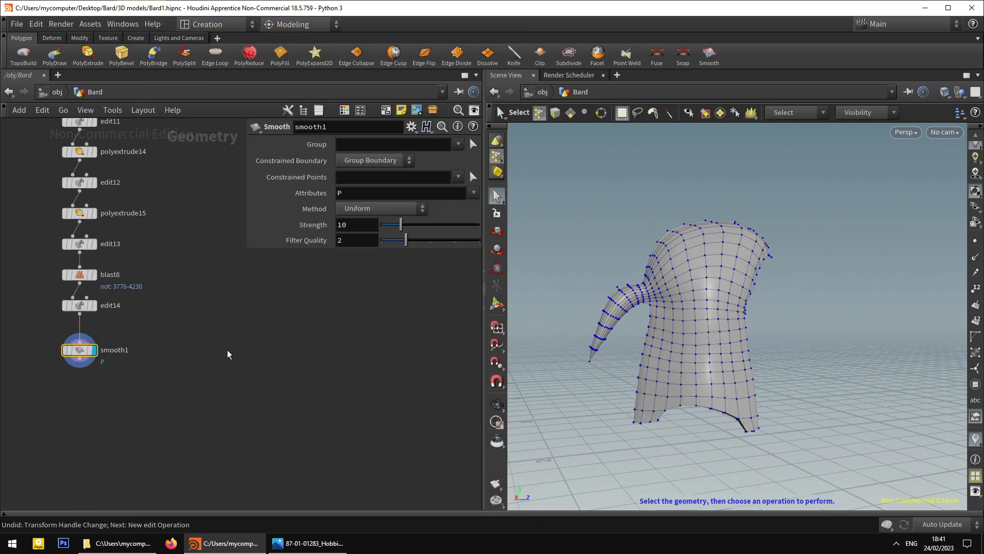
# Set the Smooth node's strength to 1.
pyautogui.keyDown('alt'); pyautogui.moveTo(692, 356); pyautogui.dragTo(711, 324); pyautogui.keyUp('alt')
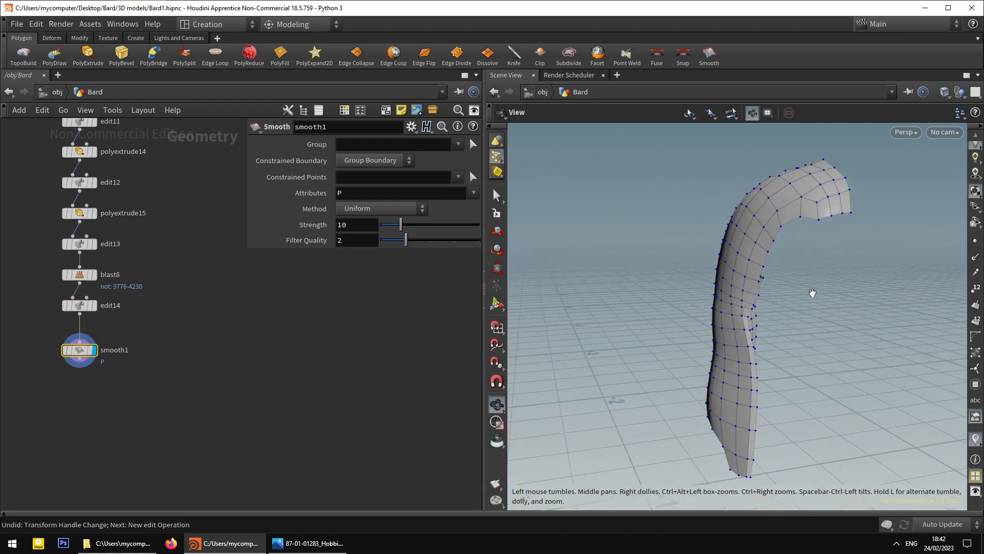
pyautogui.moveTo(813, 293); pyautogui.dragTo(633, 358)
pyautogui.press('s')
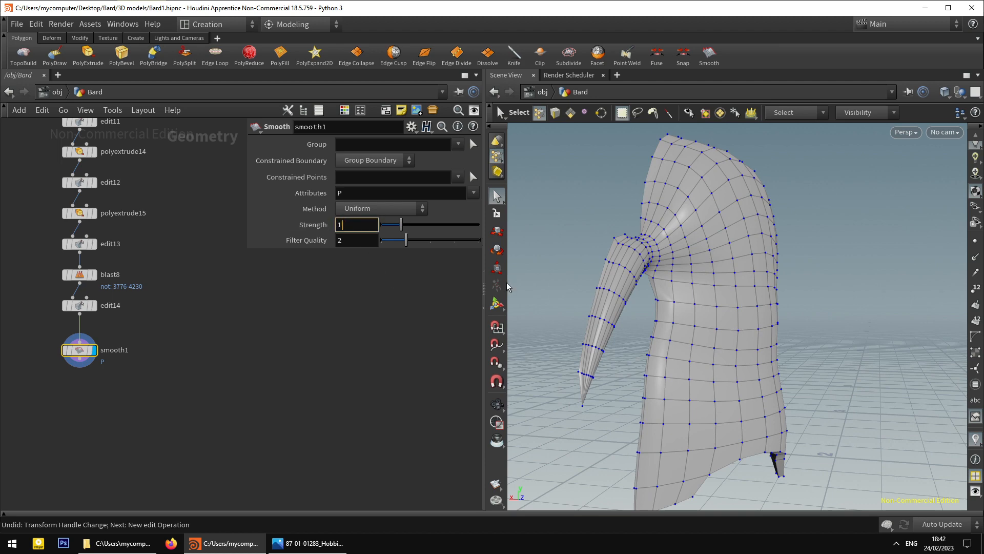
pyautogui.press('Return')
# Try a strength of 2 on the Smooth node.
pyautogui.keyDown('alt'); pyautogui.moveTo(855, 345); pyautogui.dragTo(732, 340); pyautogui.keyUp('alt')
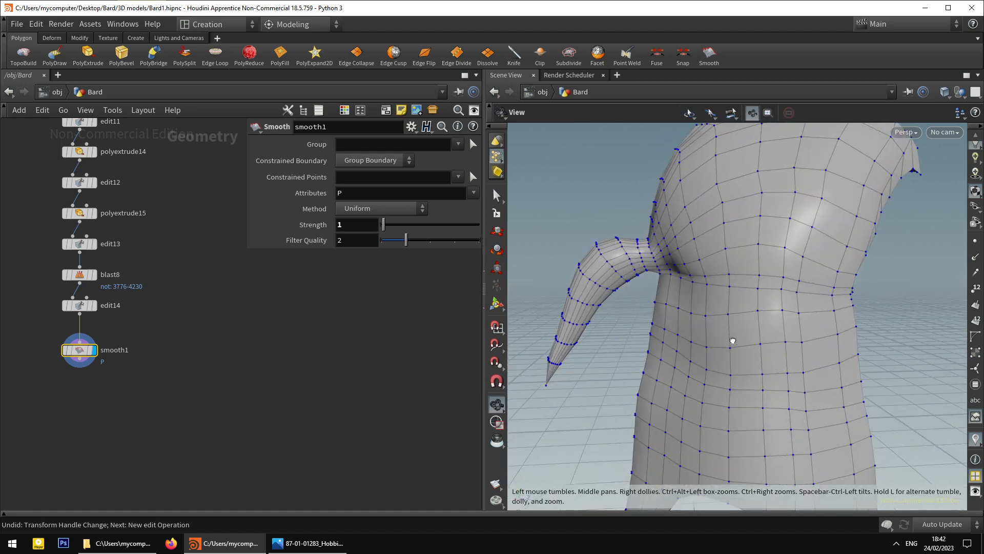
pyautogui.scroll(-3, 734, 339)
pyautogui.click(352, 225)
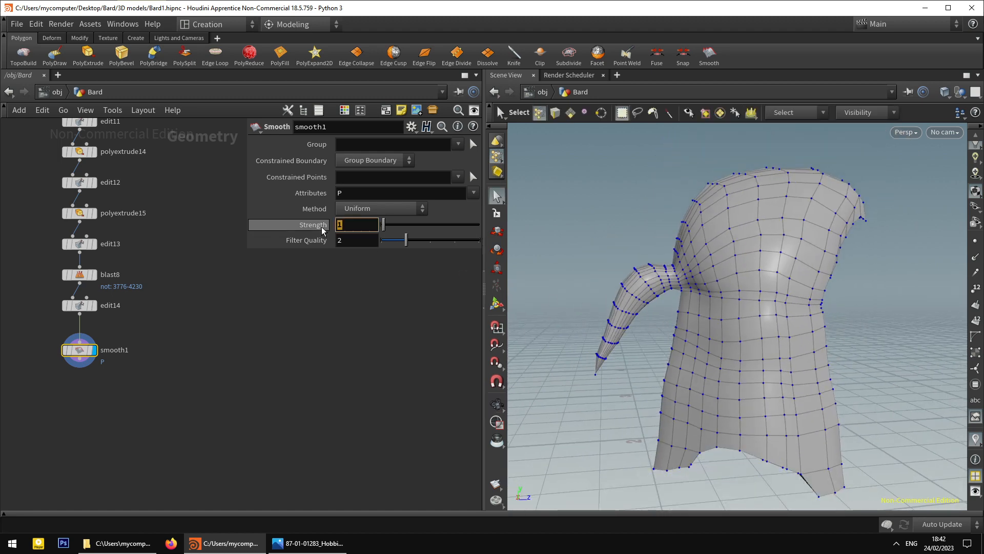
pyautogui.write('2')
pyautogui.press('Return')
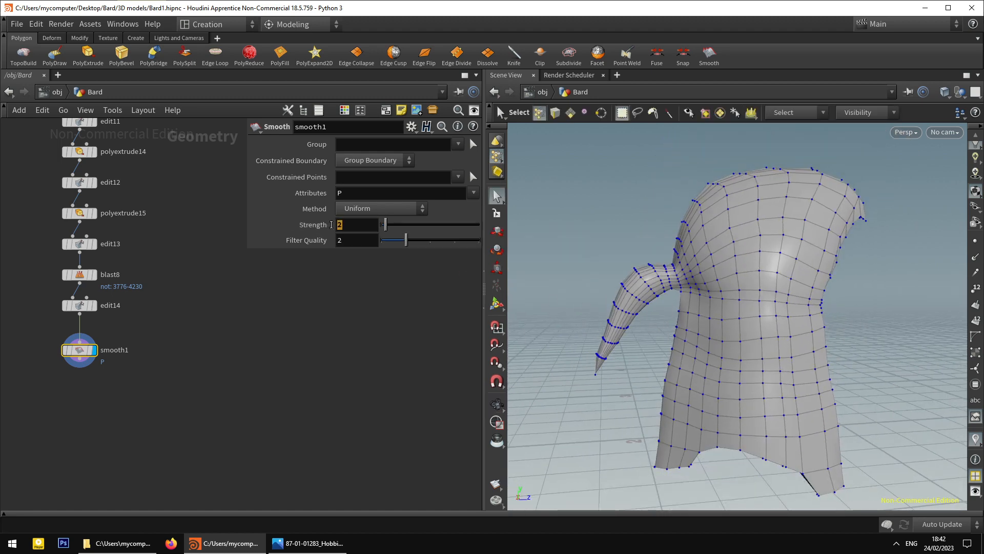
# Switch the display between edit14 and smooth1 to compare the hair before and after smoothing at strength 1.
pyautogui.moveTo(630, 294)
pyautogui.keyDown('alt'); pyautogui.mouseDown()
pyautogui.moveTo(610, 297)
pyautogui.moveTo(625, 297)
pyautogui.mouseUp(); pyautogui.keyUp('alt')
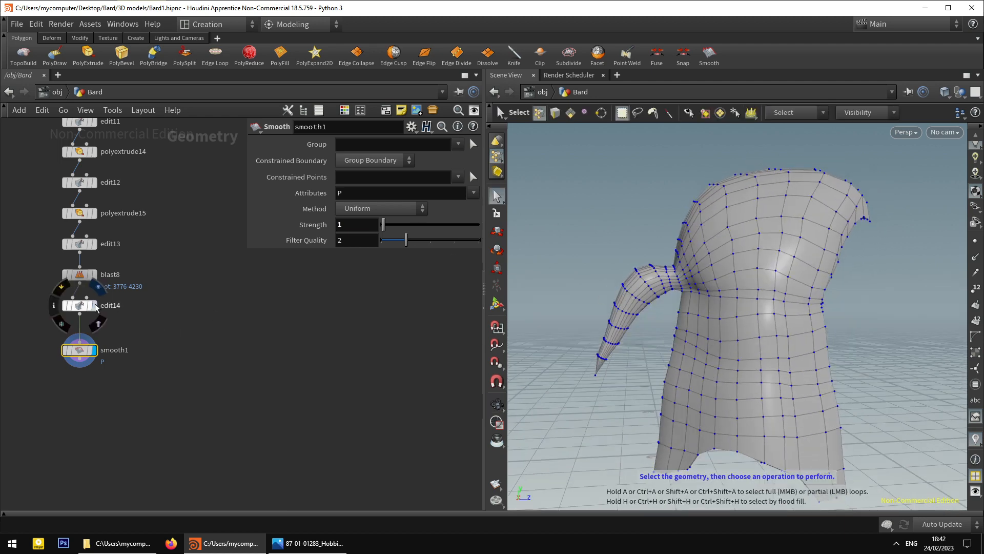
pyautogui.click(95, 306)
pyautogui.click(94, 350)
pyautogui.click(89, 350)
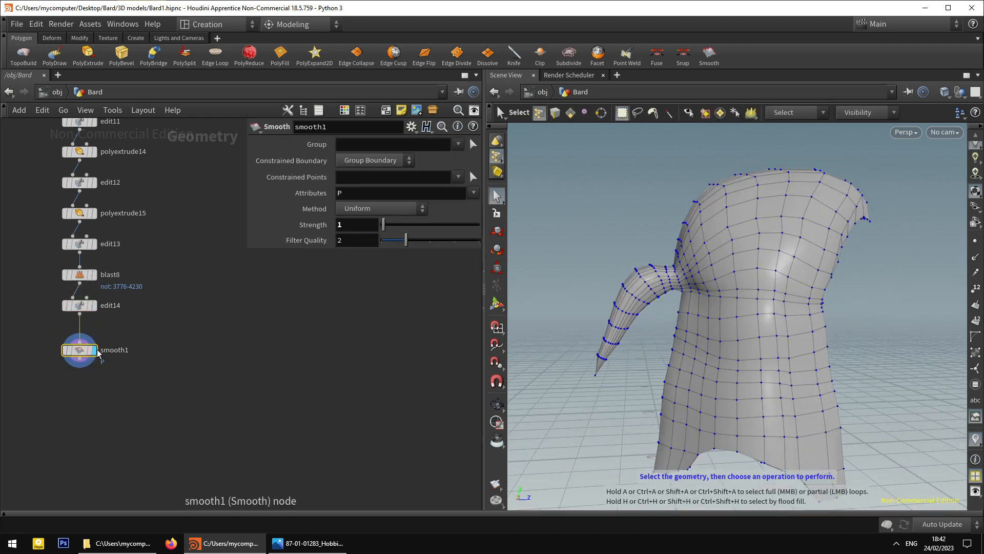
# Select the vertical edge loop along the hair's front border below the lock and move it slightly inward along the X axis.
pyautogui.keyDown('alt'); pyautogui.moveTo(618, 368); pyautogui.dragTo(661, 305); pyautogui.keyUp('alt')
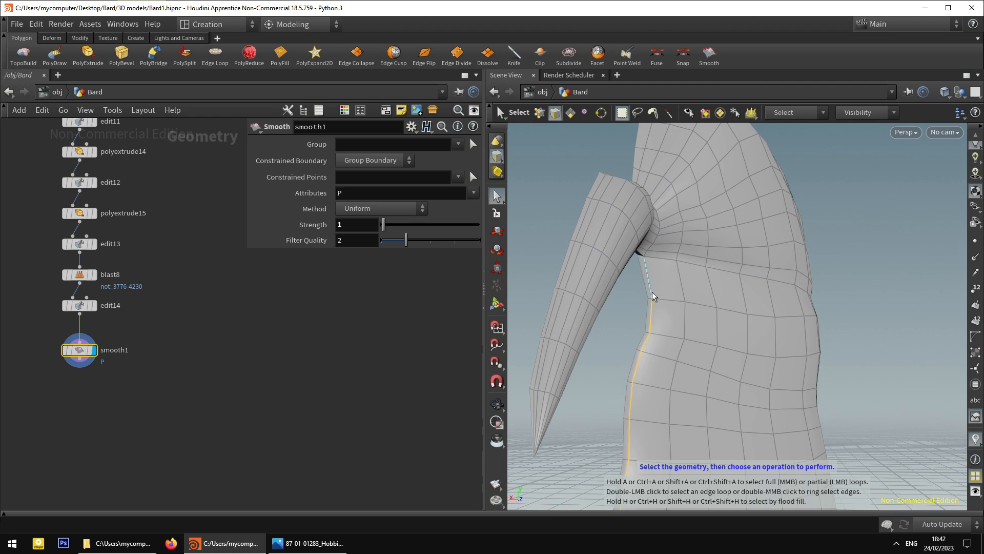
pyautogui.keyDown('alt'); pyautogui.moveTo(650, 288); pyautogui.dragTo(657, 352); pyautogui.keyUp('alt')
pyautogui.keyDown('alt'); pyautogui.moveTo(669, 372); pyautogui.dragTo(665, 331, button='middle'); pyautogui.keyUp('alt')
pyautogui.keyDown('alt'); pyautogui.moveTo(670, 367); pyautogui.dragTo(679, 267, button='middle'); pyautogui.keyUp('alt')
pyautogui.moveTo(680, 267)
pyautogui.keyDown('alt'); pyautogui.mouseDown()
pyautogui.moveTo(668, 253)
pyautogui.moveTo(670, 271)
pyautogui.mouseUp(); pyautogui.keyUp('alt')
pyautogui.press('t')
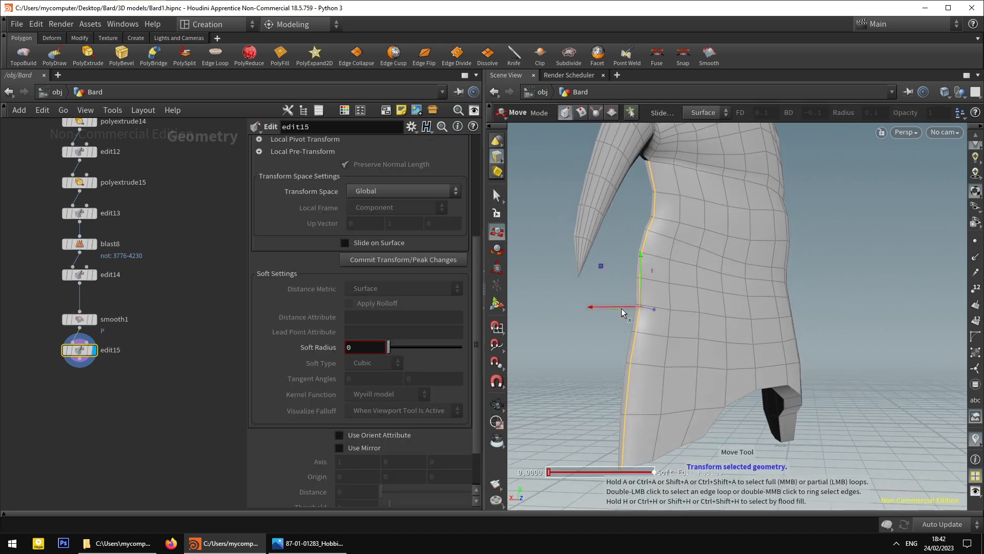
pyautogui.moveTo(621, 309); pyautogui.dragTo(627, 308)
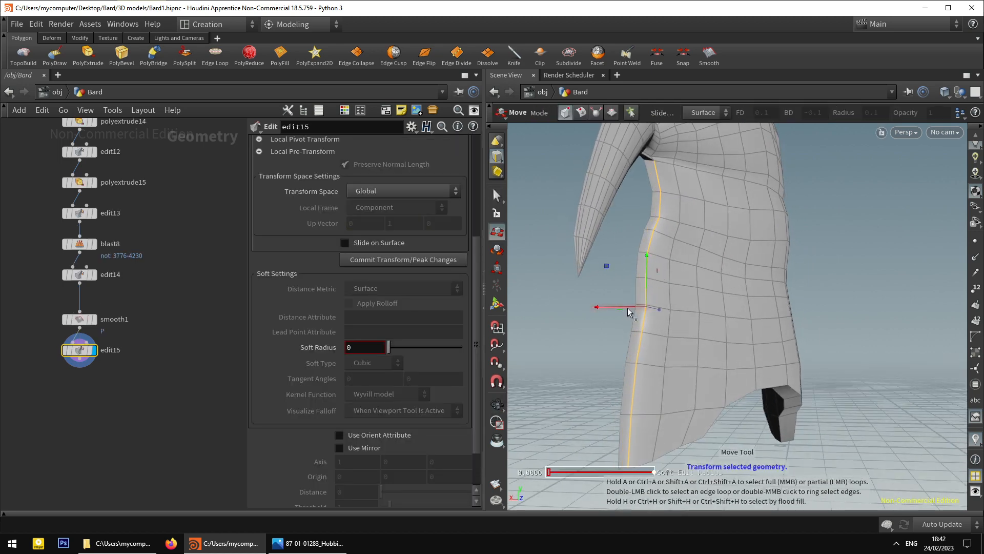
# Try moving the top point of the front edge loop in the fold beneath the lock, and undo the move.
pyautogui.keyDown('alt'); pyautogui.moveTo(665, 276); pyautogui.dragTo(663, 274); pyautogui.keyUp('alt')
pyautogui.keyDown('alt'); pyautogui.moveTo(655, 224); pyautogui.dragTo(652, 305); pyautogui.keyUp('alt')
pyautogui.keyDown('alt'); pyautogui.moveTo(671, 282); pyautogui.dragTo(676, 323, button='middle'); pyautogui.keyUp('alt')
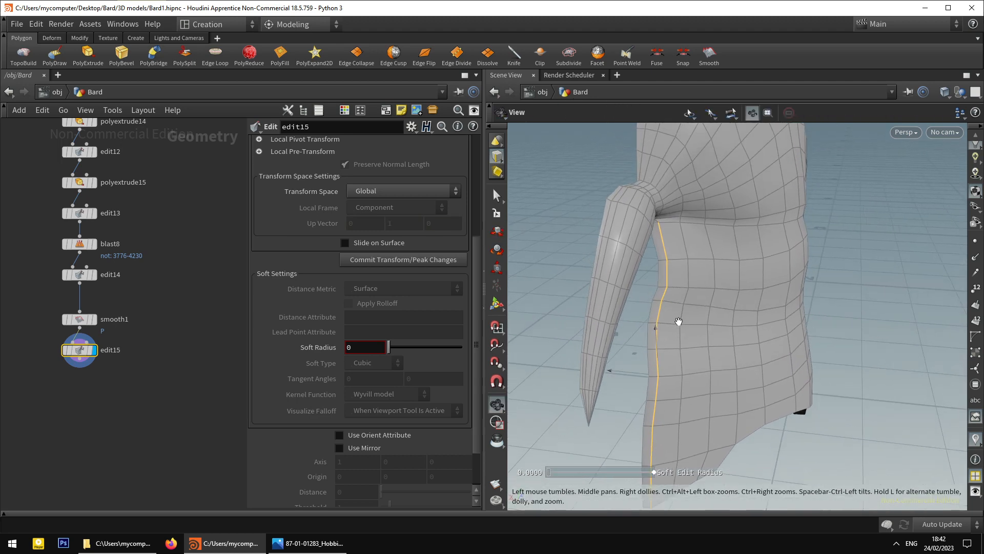
pyautogui.scroll(4, 667, 240)
pyautogui.keyDown('alt'); pyautogui.moveTo(668, 246); pyautogui.dragTo(655, 224); pyautogui.keyUp('alt')
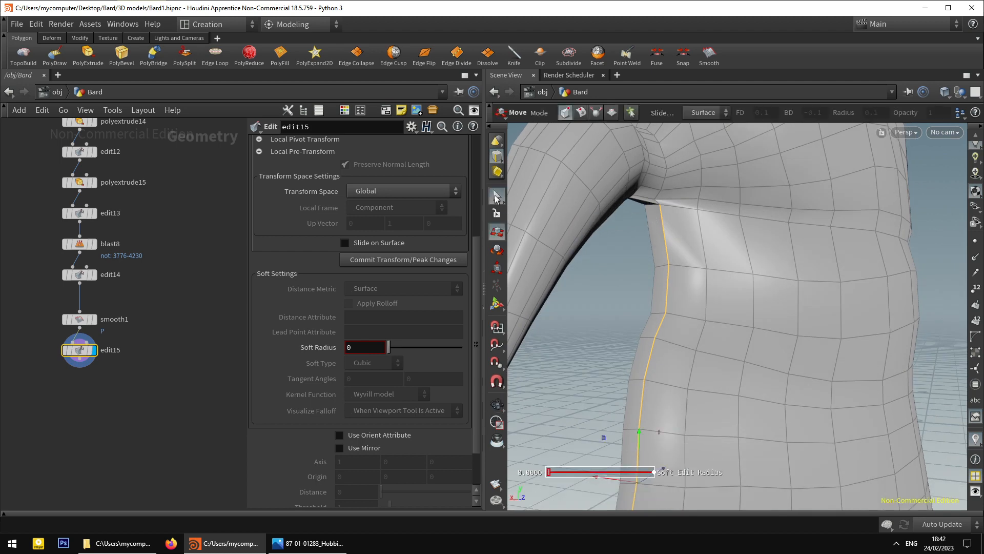
pyautogui.click(495, 196)
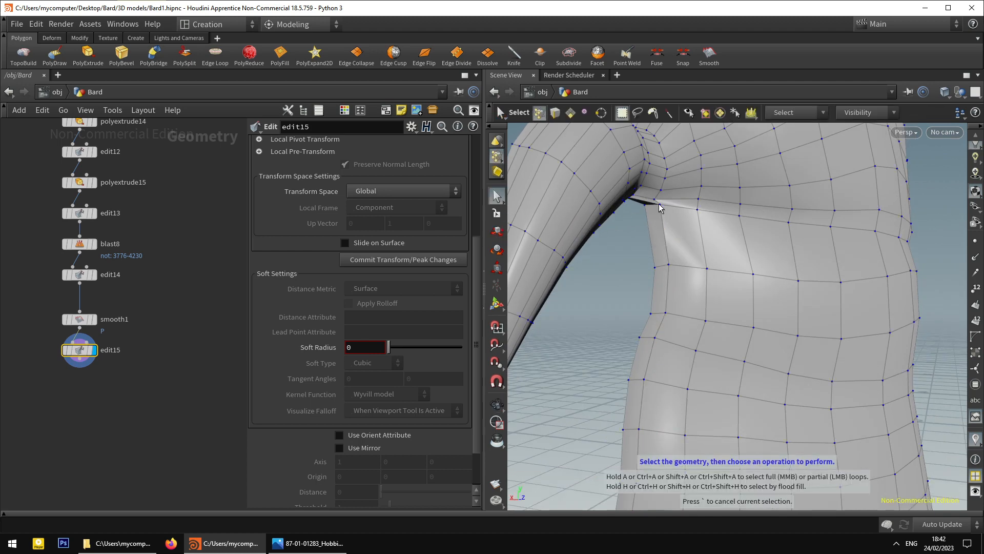
pyautogui.click(659, 204)
pyautogui.press('t')
pyautogui.moveTo(670, 210)
pyautogui.keyDown('alt'); pyautogui.mouseDown()
pyautogui.moveTo(693, 193)
pyautogui.moveTo(651, 211)
pyautogui.mouseUp(); pyautogui.keyUp('alt')
pyautogui.keyDown('alt'); pyautogui.moveTo(651, 211); pyautogui.dragTo(710, 237, button='right'); pyautogui.keyUp('alt')
pyautogui.keyDown('alt'); pyautogui.moveTo(710, 237); pyautogui.dragTo(710, 266); pyautogui.keyUp('alt')
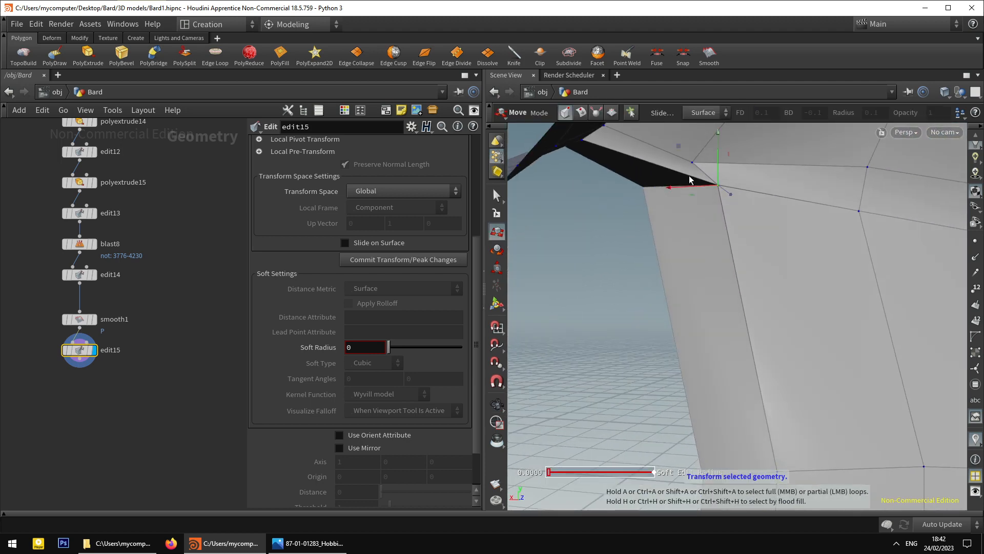
pyautogui.moveTo(701, 187); pyautogui.dragTo(727, 171)
pyautogui.scroll(-4, 708, 190)
pyautogui.hotkey('ctrl', 'z')
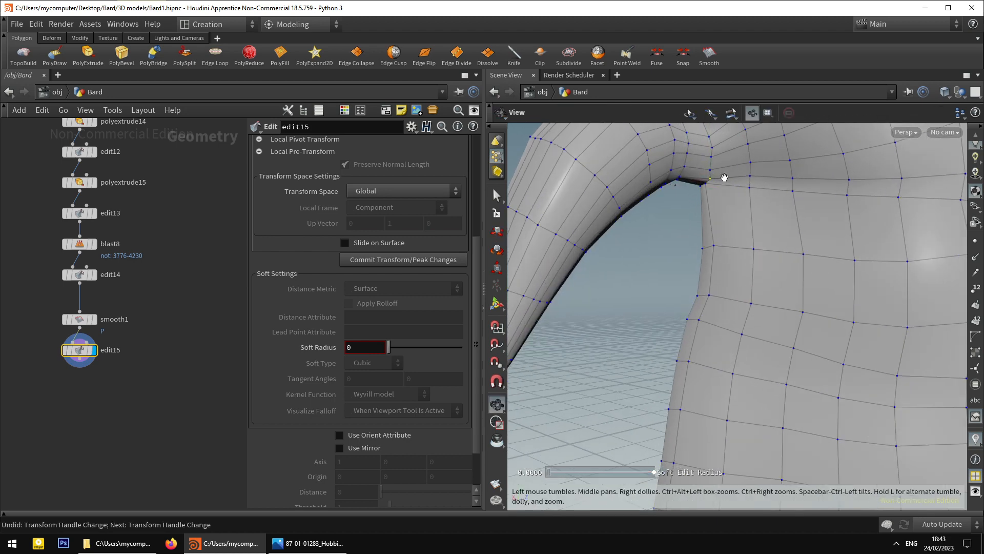
# Try another adjustment of the points under the front lock, and undo it.
pyautogui.keyDown('alt'); pyautogui.moveTo(722, 178); pyautogui.dragTo(702, 235, button='middle'); pyautogui.keyUp('alt')
pyautogui.scroll(3, 678, 219)
pyautogui.keyDown('alt'); pyautogui.moveTo(716, 230); pyautogui.dragTo(736, 187); pyautogui.keyUp('alt')
pyautogui.click(500, 200)
pyautogui.press('t')
pyautogui.hotkey('ctrl', 'z')
# Examine the inner side of the hair, especially the lower panel where it meets the front lock.
pyautogui.keyDown('alt'); pyautogui.moveTo(736, 186); pyautogui.dragTo(714, 347, button='right'); pyautogui.keyUp('alt')
pyautogui.keyDown('alt'); pyautogui.moveTo(714, 347); pyautogui.dragTo(817, 405); pyautogui.keyUp('alt')
pyautogui.keyDown('alt'); pyautogui.moveTo(818, 405); pyautogui.dragTo(710, 334, button='right'); pyautogui.keyUp('alt')
pyautogui.keyDown('alt'); pyautogui.moveTo(710, 334); pyautogui.dragTo(694, 296); pyautogui.keyUp('alt')
pyautogui.click(497, 215)
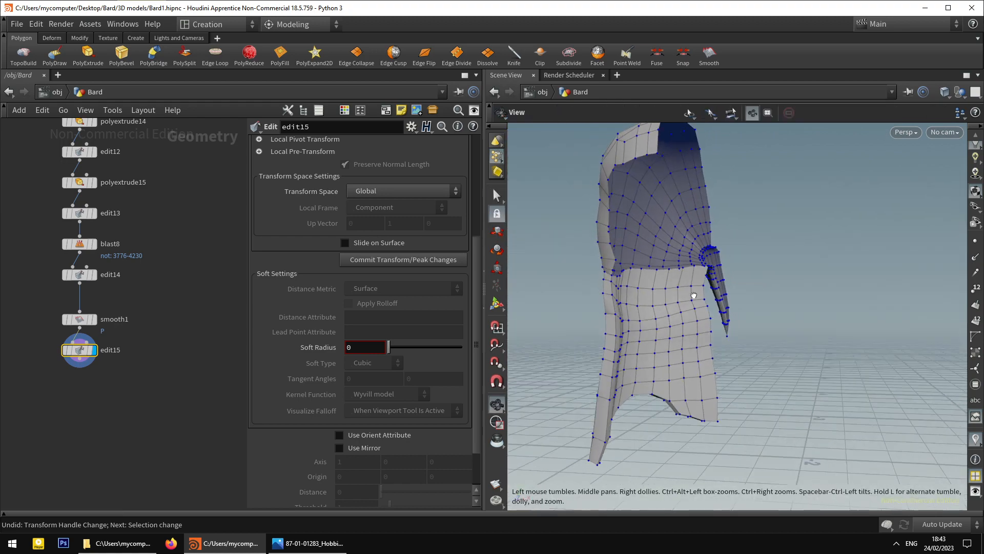
pyautogui.press('s')
pyautogui.scroll(-10, 169, 341)
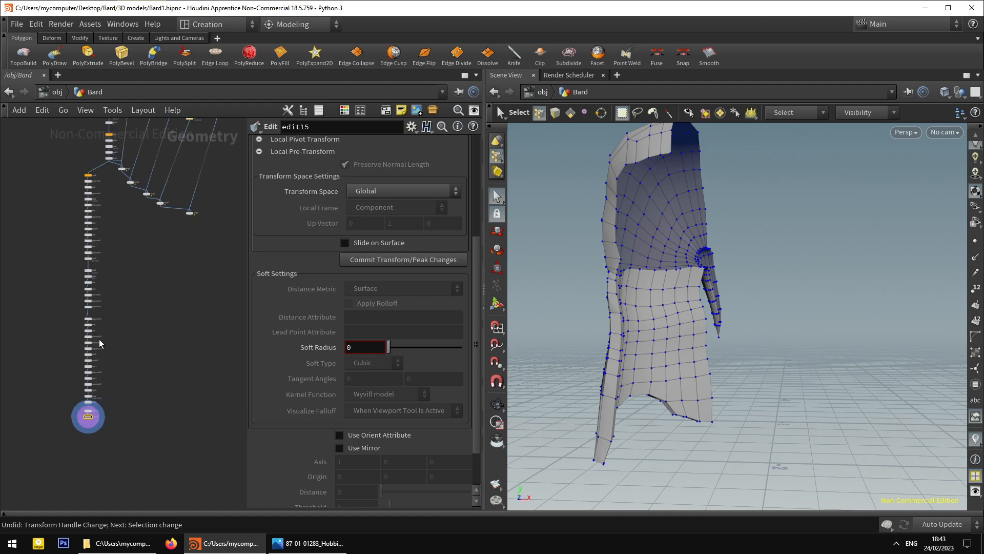
pyautogui.press('Escape')
pyautogui.scroll(5, 626, 369)
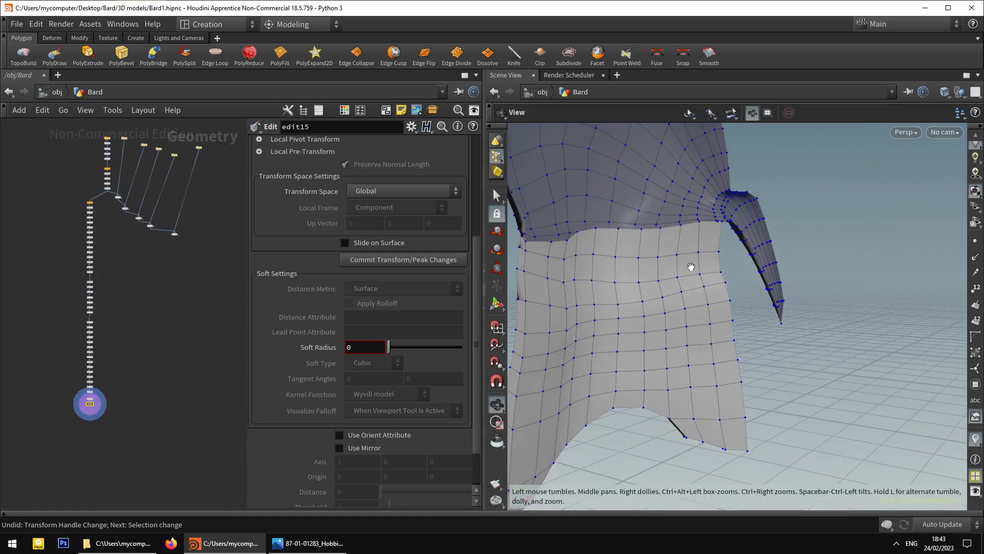
# Delete the vertical strip of inner faces along the front edge of the lower hair.
pyautogui.moveTo(691, 267)
pyautogui.mouseDown()
pyautogui.moveTo(618, 264)
pyautogui.moveTo(549, 277)
pyautogui.moveTo(657, 257)
pyautogui.moveTo(601, 246)
pyautogui.moveTo(631, 279)
pyautogui.moveTo(692, 282)
pyautogui.moveTo(683, 279)
pyautogui.mouseUp()
pyautogui.moveTo(682, 342); pyautogui.dragTo(655, 347)
pyautogui.press('s')
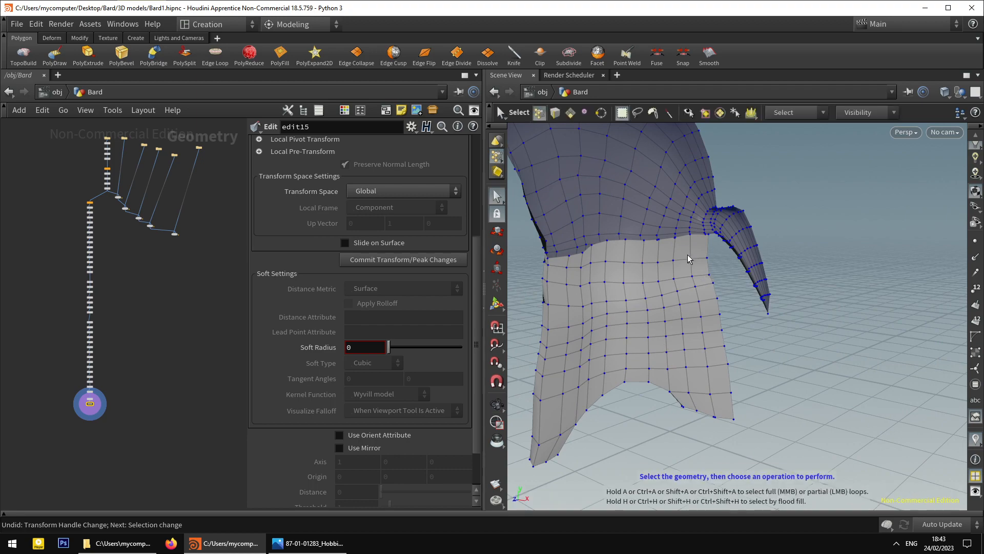
pyautogui.keyDown('alt'); pyautogui.moveTo(705, 312); pyautogui.dragTo(677, 354); pyautogui.keyUp('alt')
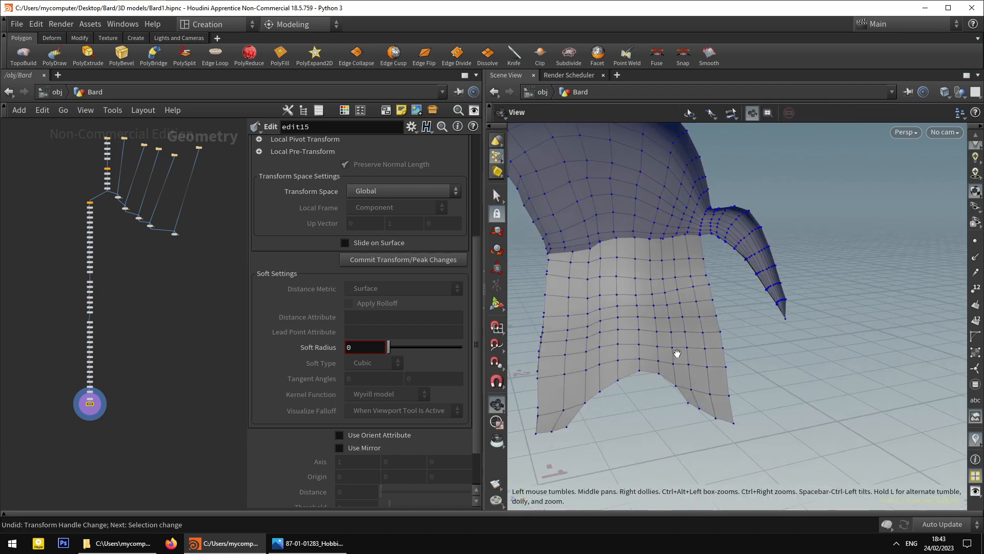
pyautogui.keyDown('alt'); pyautogui.moveTo(694, 309); pyautogui.dragTo(714, 274); pyautogui.keyUp('alt')
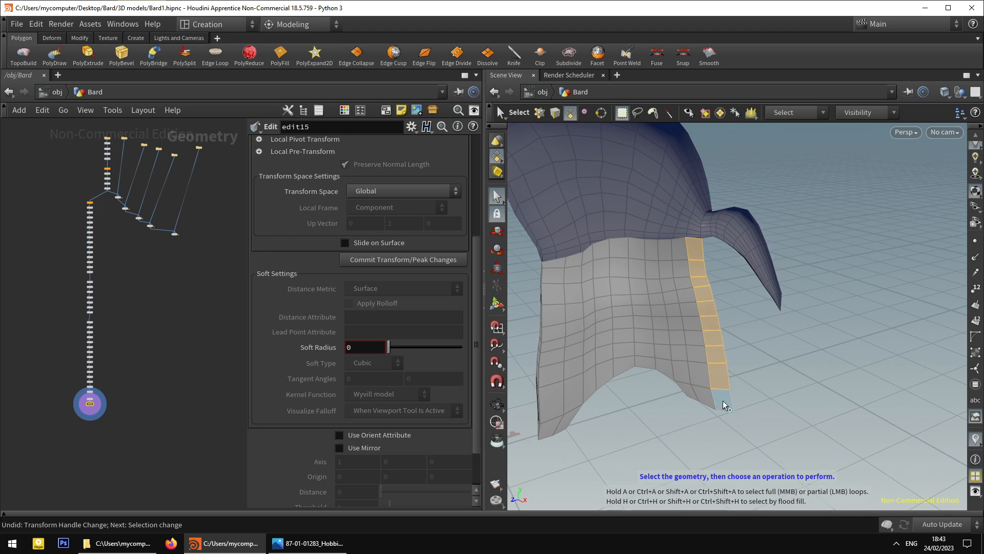
pyautogui.press('Delete')
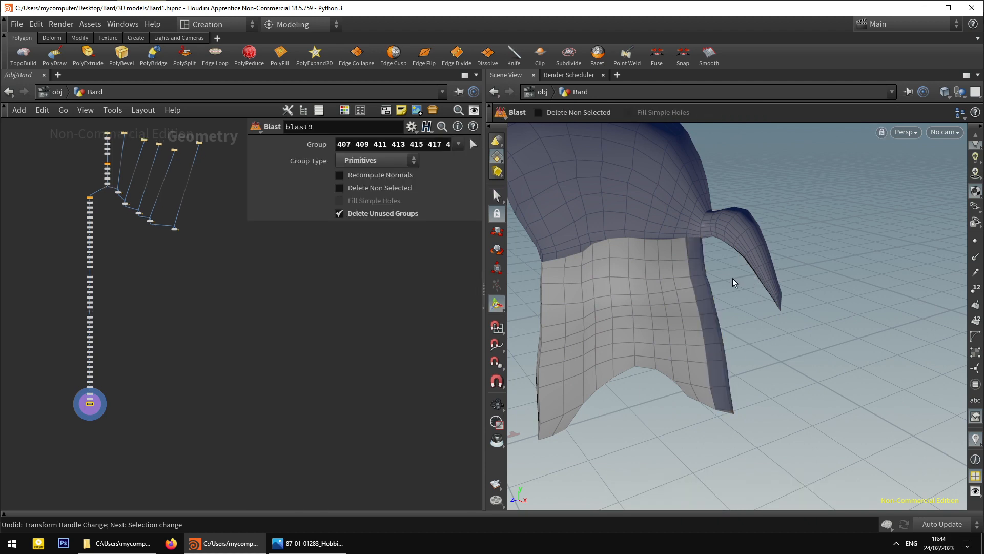
# Select the hair's open boundary edges and deselect those around the crown and front lock, keeping only the lower front strip's edges.
pyautogui.keyDown('alt'); pyautogui.moveTo(700, 259); pyautogui.dragTo(687, 306); pyautogui.keyUp('alt')
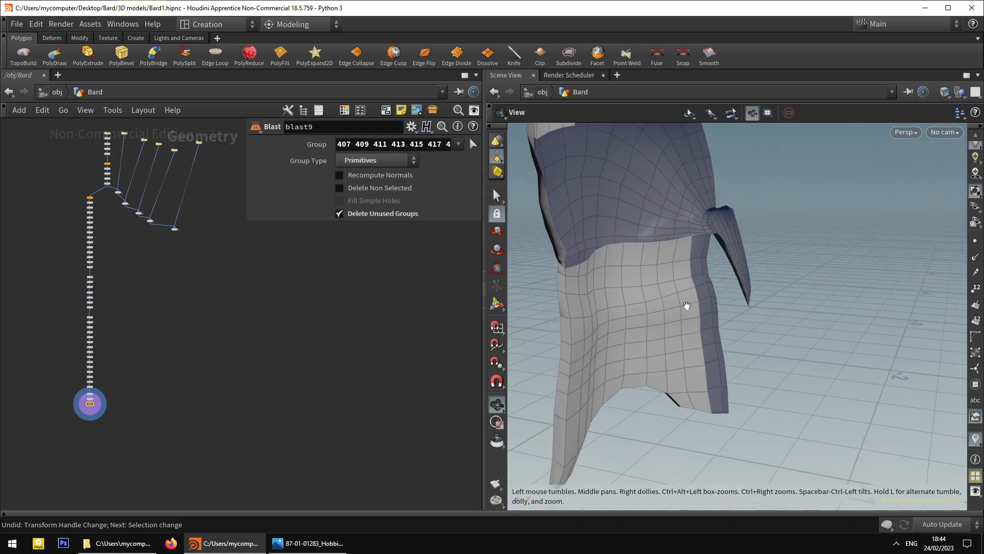
pyautogui.keyDown('alt'); pyautogui.moveTo(584, 341); pyautogui.dragTo(718, 331); pyautogui.keyUp('alt')
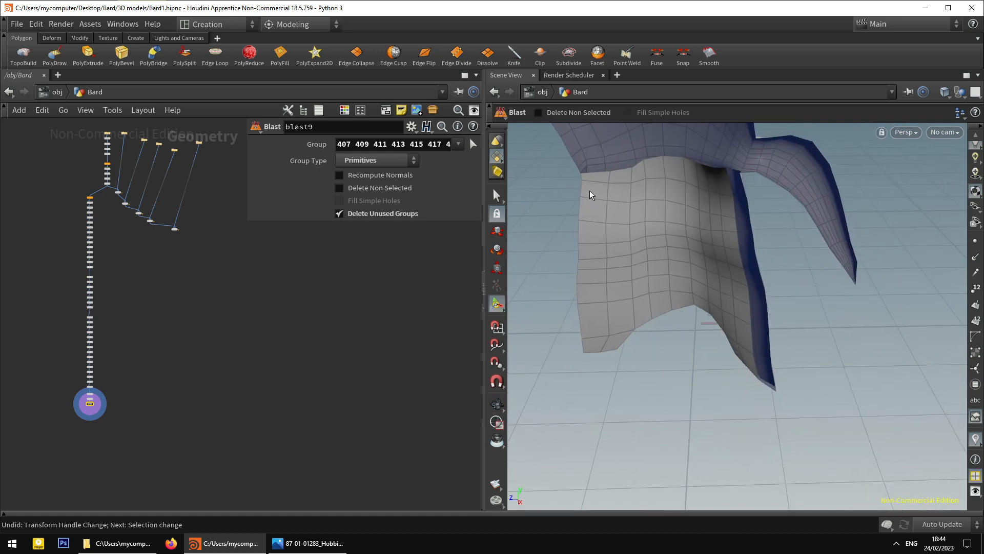
pyautogui.click(497, 195)
pyautogui.click(555, 112)
pyautogui.moveTo(779, 238); pyautogui.dragTo(748, 312)
pyautogui.doubleClick(742, 266)
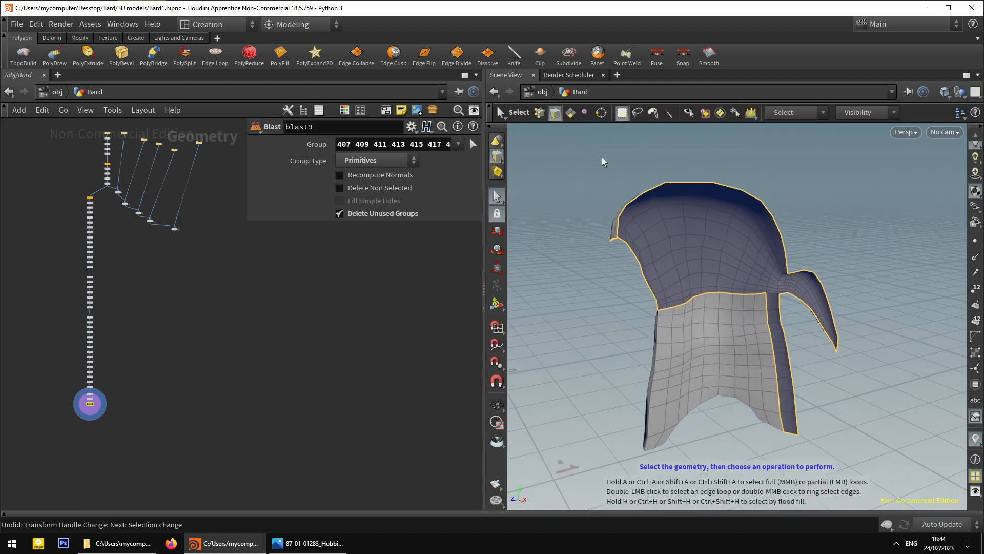
pyautogui.keyDown('ctrl'); pyautogui.moveTo(636, 198); pyautogui.dragTo(761, 319); pyautogui.keyUp('ctrl')
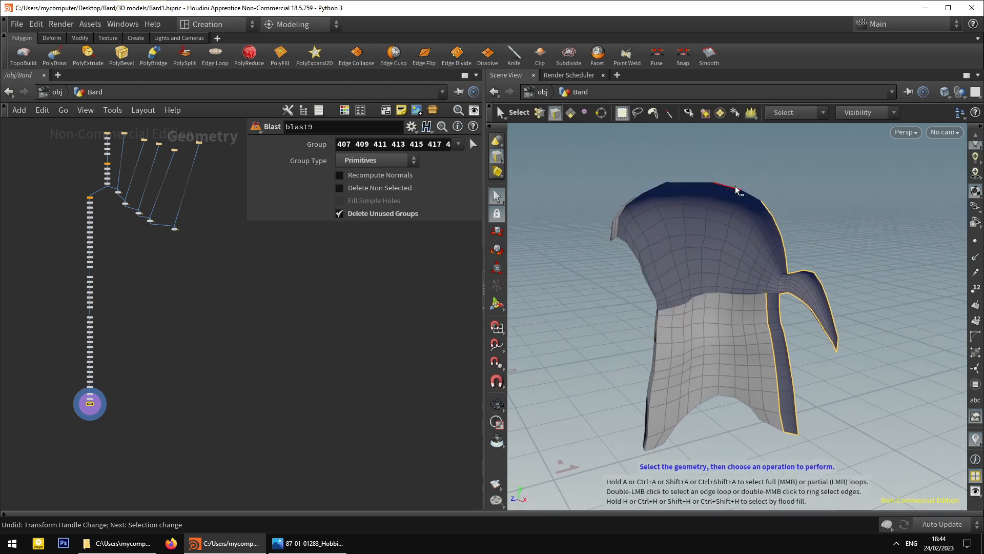
pyautogui.keyDown('ctrl'); pyautogui.moveTo(736, 188); pyautogui.dragTo(826, 285); pyautogui.keyUp('ctrl')
pyautogui.keyDown('ctrl'); pyautogui.moveTo(788, 252); pyautogui.dragTo(886, 321); pyautogui.keyUp('ctrl')
# Scale the lower front strip's boundary edges slightly narrower along the X axis.
pyautogui.keyDown('alt'); pyautogui.moveTo(811, 377); pyautogui.dragTo(846, 395); pyautogui.keyUp('alt')
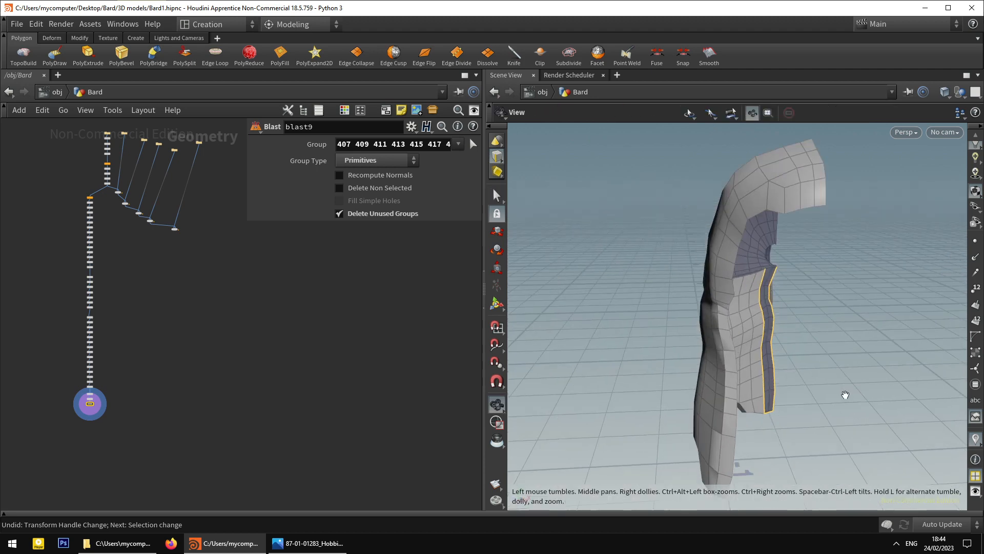
pyautogui.scroll(5, 733, 354)
pyautogui.press('r')
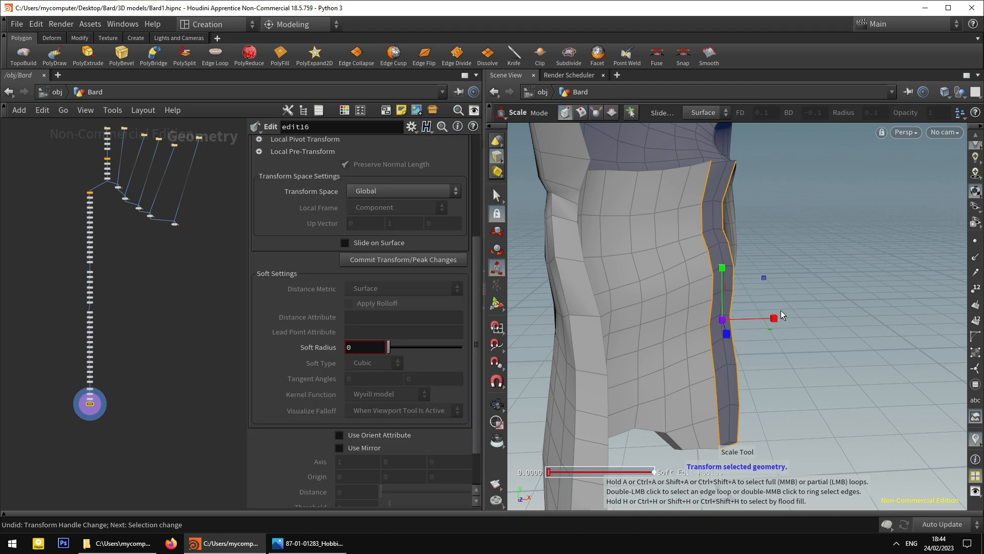
pyautogui.moveTo(774, 321)
pyautogui.mouseDown()
pyautogui.moveTo(756, 320)
pyautogui.moveTo(781, 318)
pyautogui.moveTo(769, 319)
pyautogui.mouseUp()
pyautogui.press('t')
pyautogui.press('e')
pyautogui.keyDown('alt'); pyautogui.moveTo(765, 317); pyautogui.dragTo(740, 303); pyautogui.keyUp('alt')
pyautogui.press('t')
pyautogui.moveTo(773, 352); pyautogui.dragTo(775, 351)
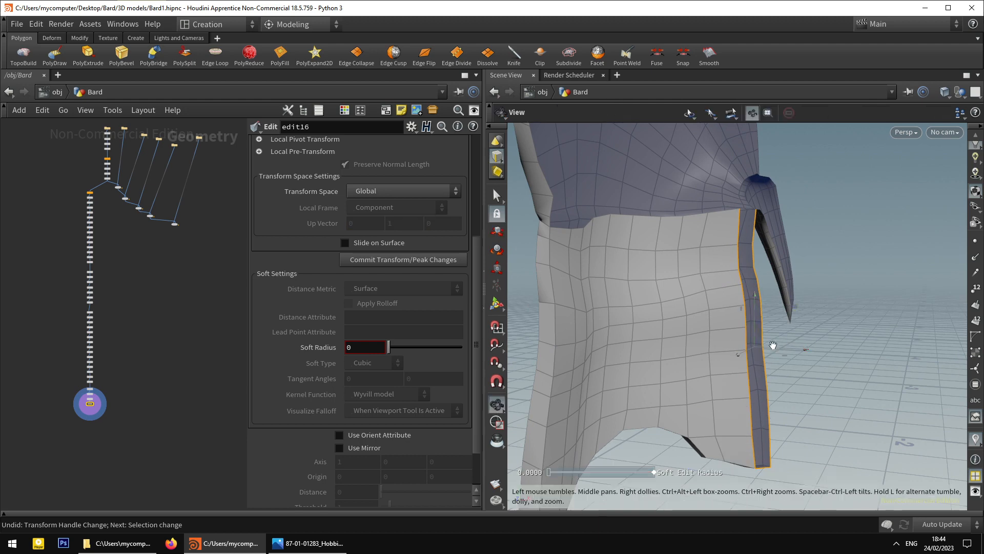
pyautogui.hotkey('space', '3')
pyautogui.scroll(3, 769, 338)
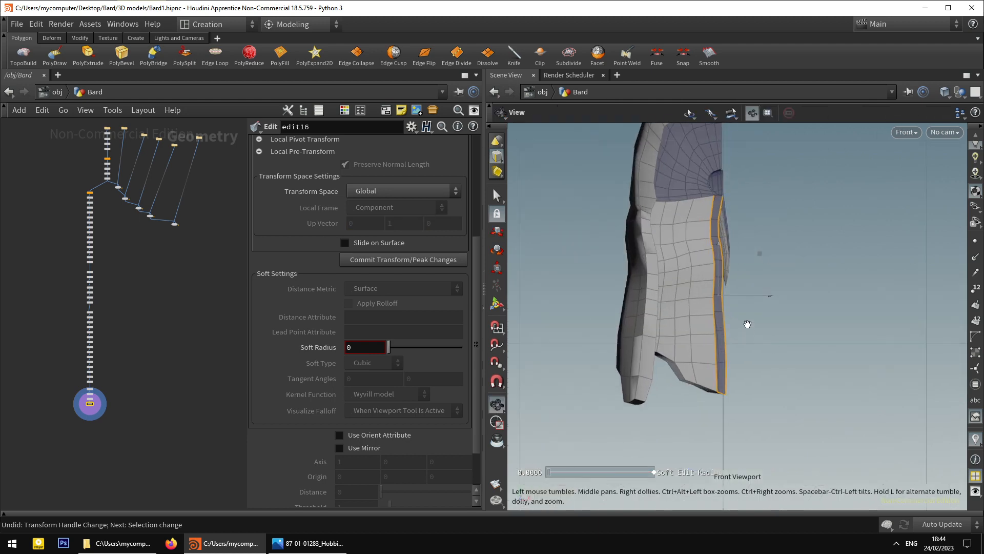
pyautogui.click(500, 196)
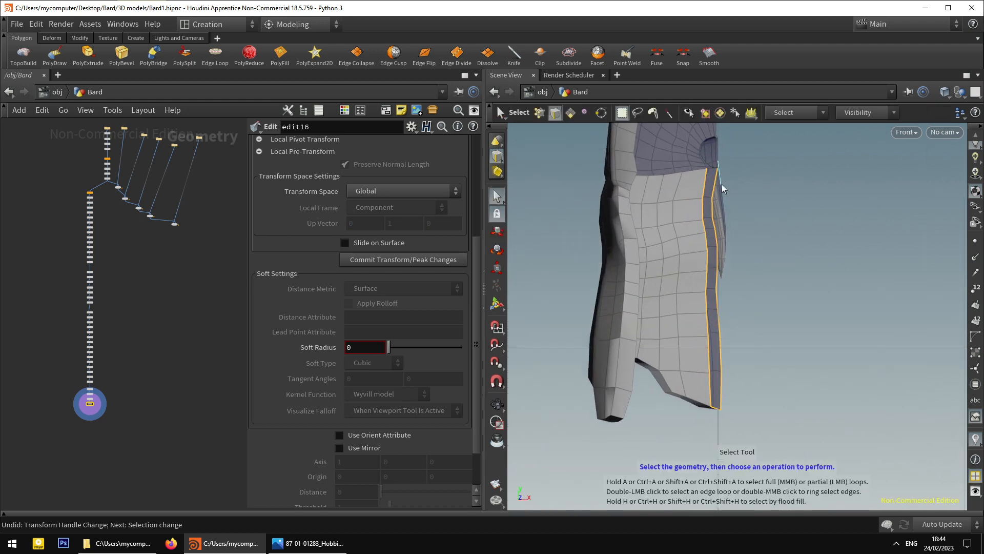
pyautogui.click(718, 179)
pyautogui.scroll(3, 714, 144)
pyautogui.moveTo(722, 278)
pyautogui.mouseDown(button='middle')
pyautogui.moveTo(708, 183)
pyautogui.moveTo(727, 265)
pyautogui.mouseUp(button='middle')
pyautogui.click(499, 195)
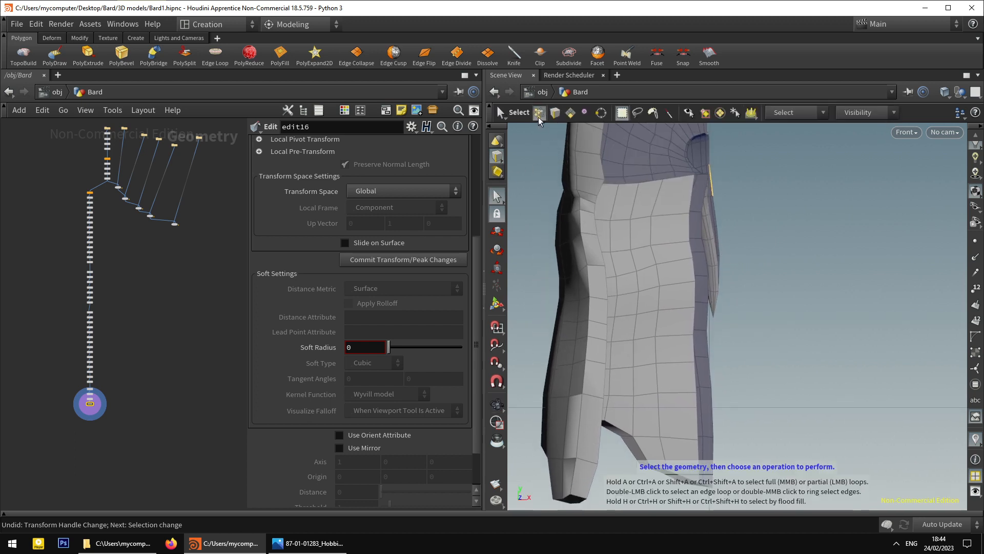
# Move the point at the top of the lower front strip, beside the front lock's root, slightly inward along the X axis.
pyautogui.click(540, 112)
pyautogui.click(708, 174)
pyautogui.press('t')
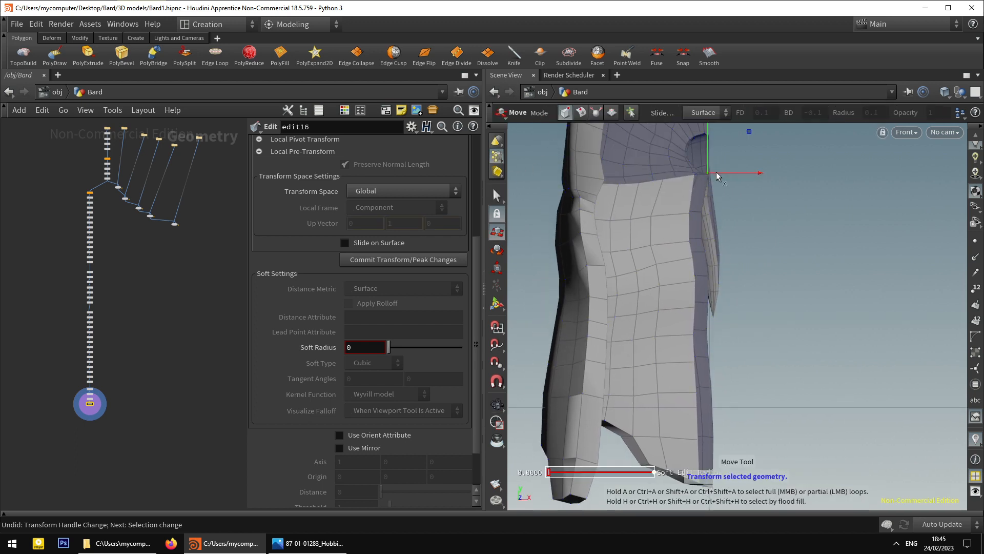
pyautogui.moveTo(716, 173); pyautogui.dragTo(704, 173)
pyautogui.hotkey('ctrl', 'z')
pyautogui.moveTo(720, 178); pyautogui.dragTo(720, 186, button='right')
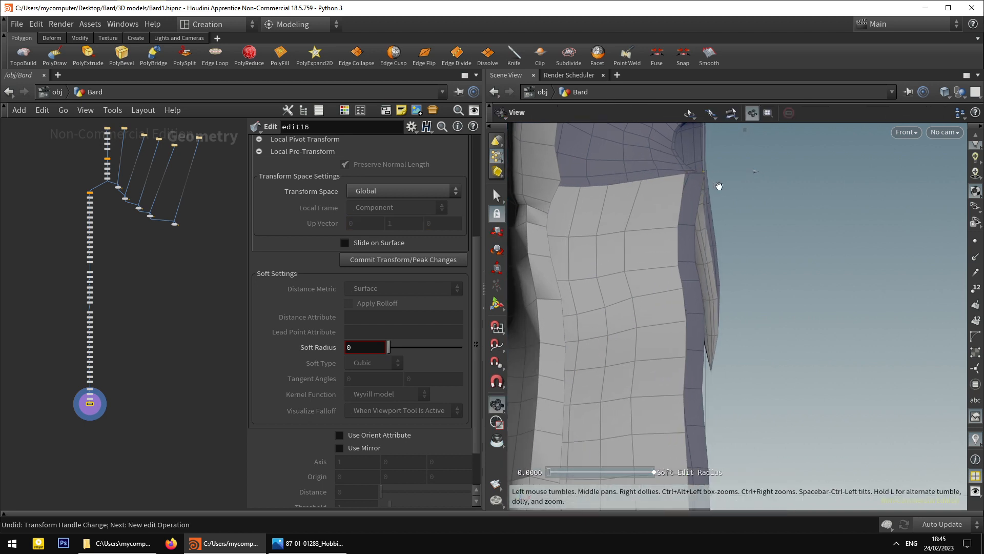
pyautogui.click(497, 195)
pyautogui.press('space')
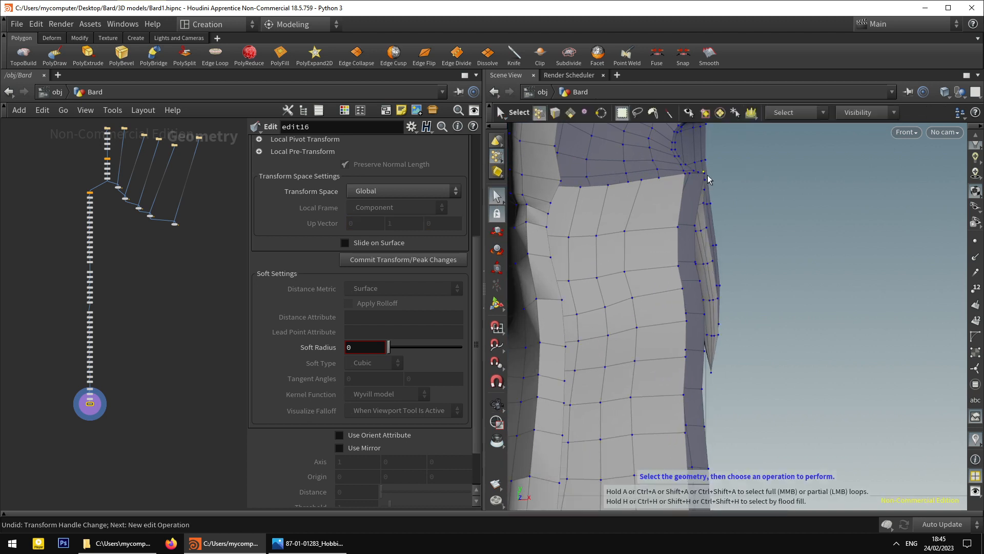
pyautogui.press('space')
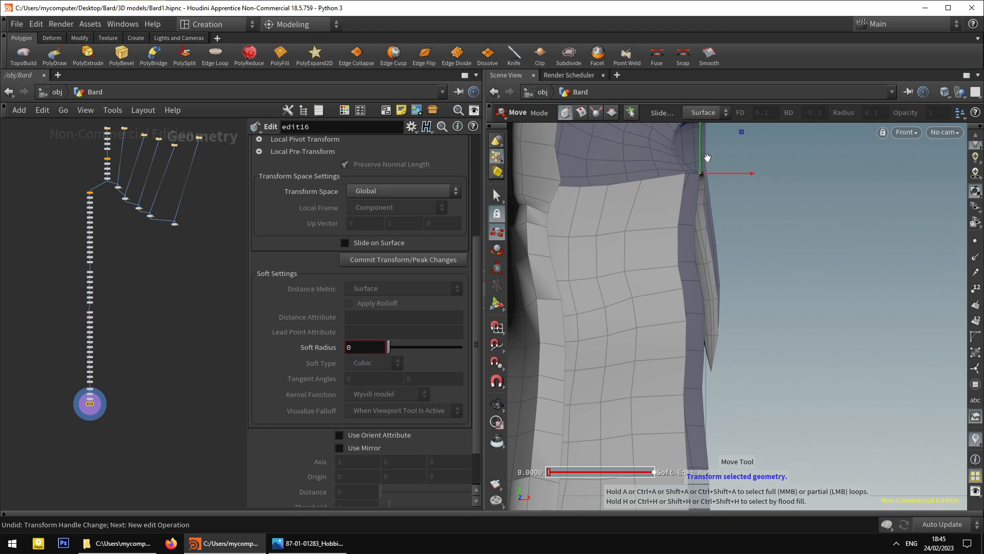
# Examine the front lock and the lower front strip from the outer and inner sides of the hair.
pyautogui.hotkey('space', '1')
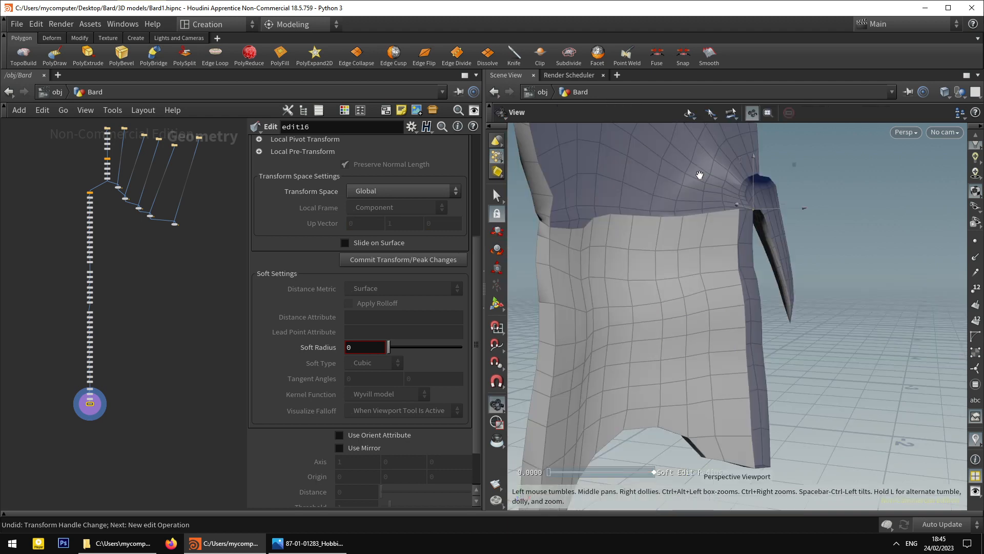
pyautogui.moveTo(700, 175); pyautogui.dragTo(606, 189)
pyautogui.moveTo(606, 189); pyautogui.dragTo(645, 176, button='right')
pyautogui.moveTo(645, 175); pyautogui.dragTo(555, 191)
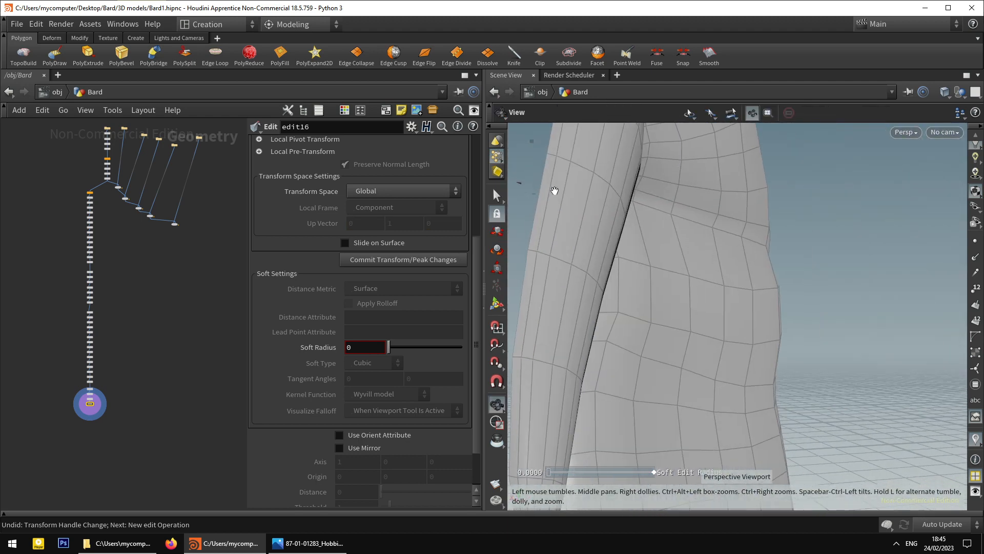
pyautogui.moveTo(554, 190); pyautogui.dragTo(581, 279, button='right')
pyautogui.moveTo(582, 279); pyautogui.dragTo(723, 277)
pyautogui.moveTo(723, 277); pyautogui.dragTo(615, 323, button='right')
pyautogui.moveTo(615, 323)
pyautogui.mouseDown()
pyautogui.moveTo(653, 325)
pyautogui.moveTo(629, 323)
pyautogui.mouseUp()
pyautogui.moveTo(629, 323); pyautogui.dragTo(751, 295, button='middle')
pyautogui.moveTo(762, 301); pyautogui.dragTo(738, 279)
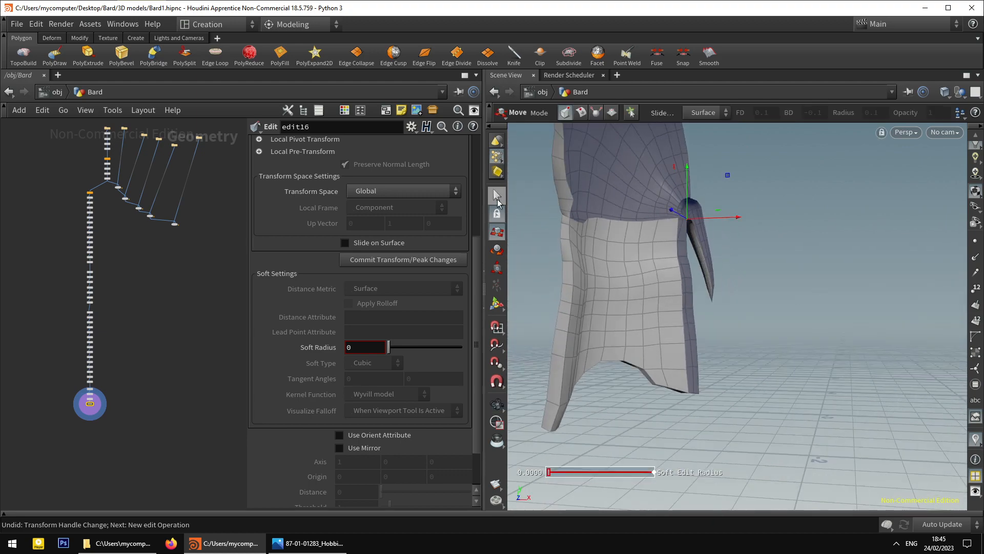
# Scale the free vertical edge of the lower front strip flat along the X axis and shift it slightly sideways in the front view.
pyautogui.click(498, 200)
pyautogui.moveTo(613, 200); pyautogui.dragTo(744, 228)
pyautogui.hotkey('space', '3')
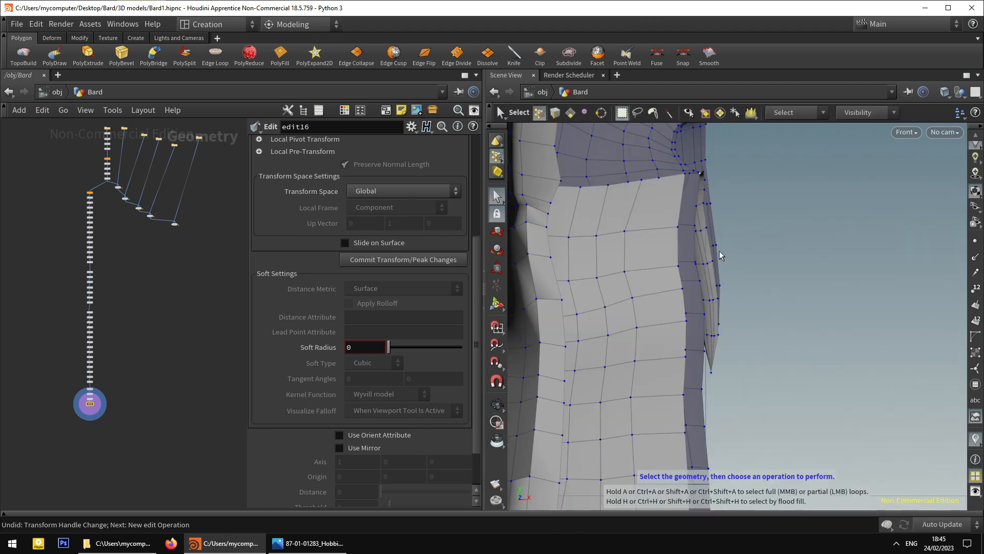
pyautogui.click(554, 112)
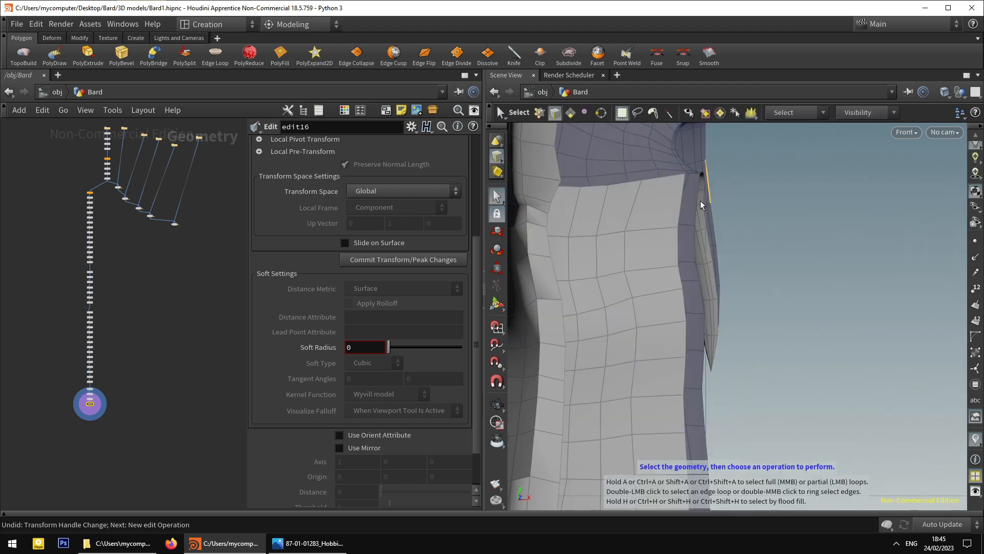
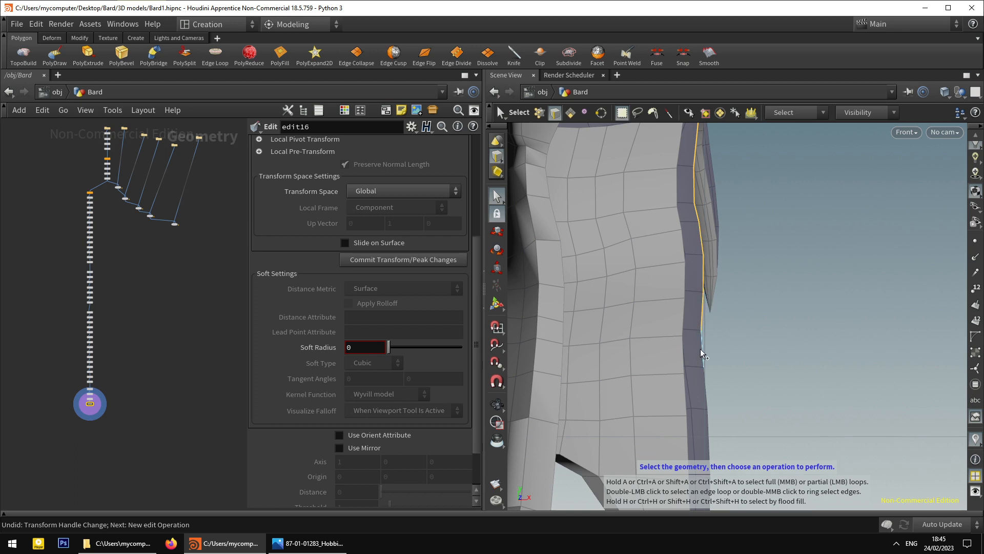
pyautogui.moveTo(708, 386); pyautogui.dragTo(724, 294, button='middle')
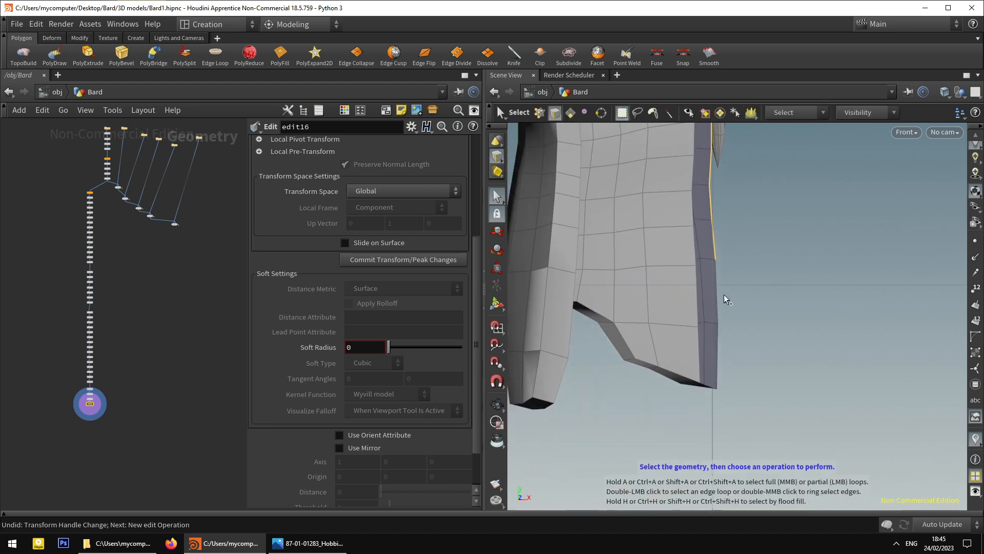
pyautogui.keyDown('shift'); pyautogui.click(717, 297); pyautogui.keyUp('shift')
pyautogui.keyDown('shift'); pyautogui.click(718, 377); pyautogui.keyUp('shift')
pyautogui.keyDown('alt'); pyautogui.moveTo(754, 263); pyautogui.dragTo(758, 352, button='middle'); pyautogui.keyUp('alt')
pyautogui.press('e')
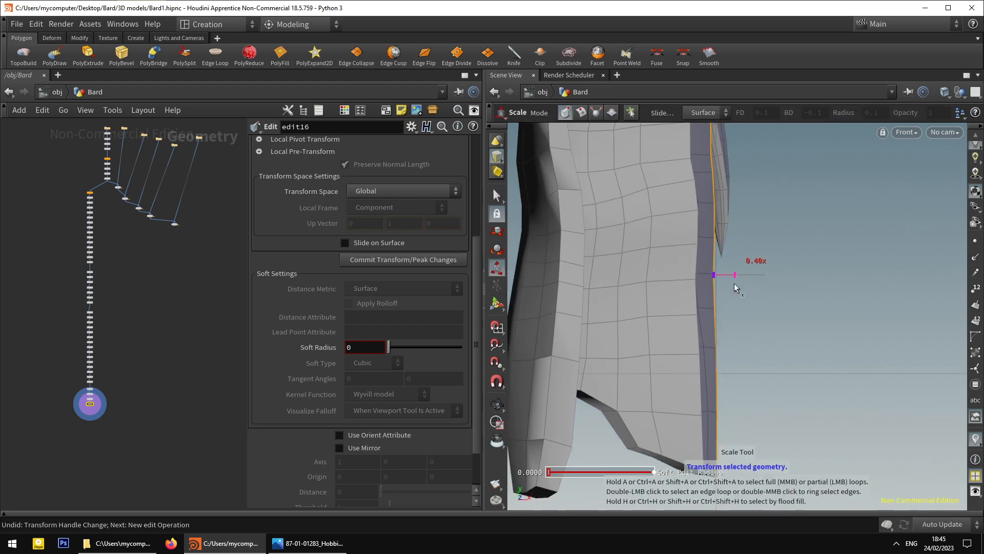
pyautogui.moveTo(734, 283); pyautogui.dragTo(723, 289)
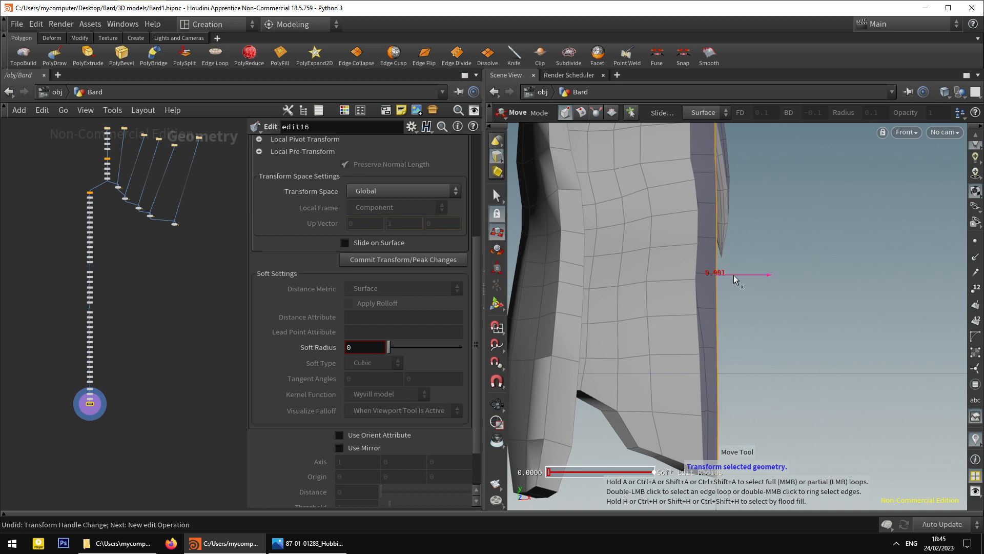
pyautogui.press('Escape')
# Select the hair's open boundary edges and deselect the others, keeping only those along the crown's centre line.
pyautogui.moveTo(734, 275); pyautogui.dragTo(746, 331, button='middle')
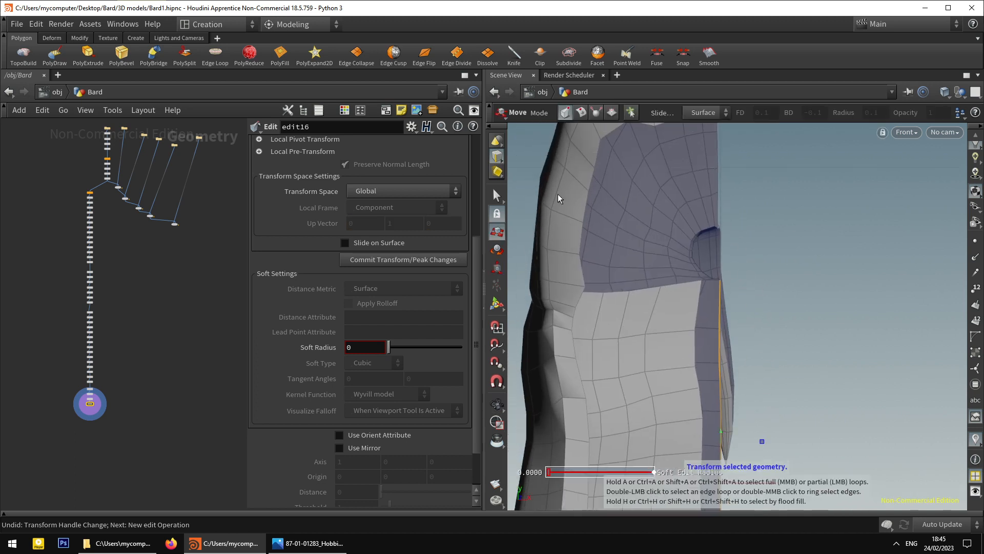
pyautogui.moveTo(712, 169); pyautogui.dragTo(714, 265, button='middle')
pyautogui.press('s')
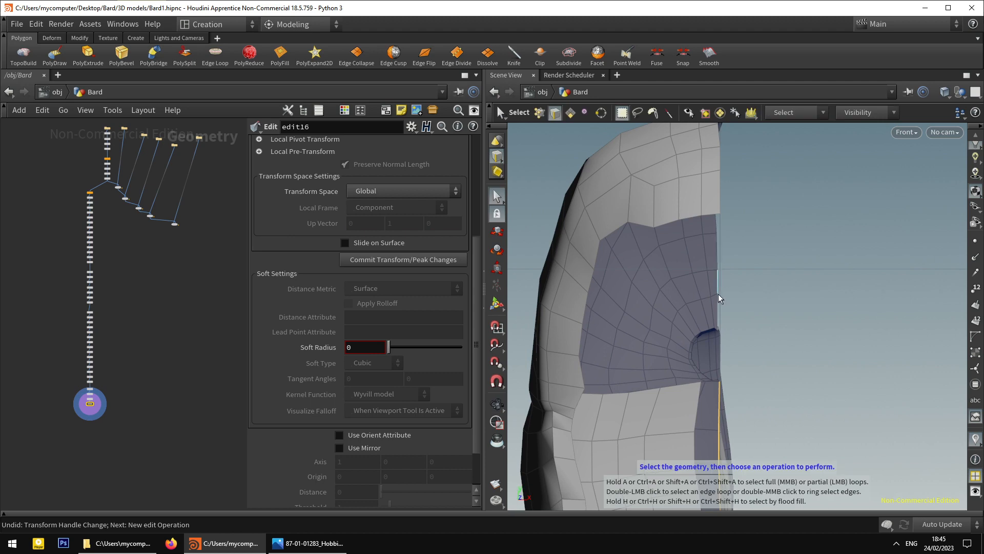
pyautogui.hotkey('space', '1')
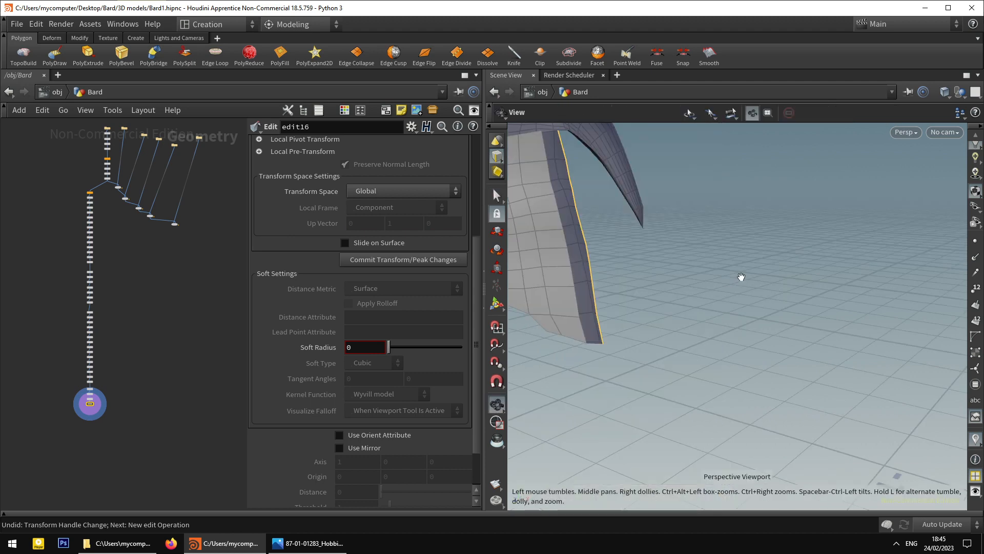
pyautogui.moveTo(740, 277); pyautogui.dragTo(698, 279, button='right')
pyautogui.moveTo(699, 279); pyautogui.dragTo(672, 299, button='middle')
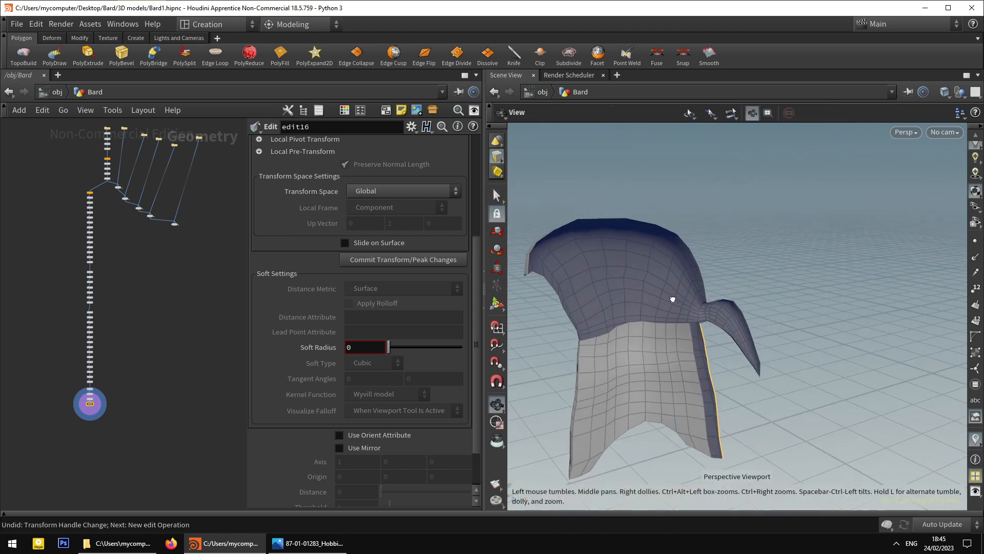
pyautogui.doubleClick(694, 256)
pyautogui.keyDown('alt'); pyautogui.moveTo(693, 257); pyautogui.dragTo(663, 251); pyautogui.keyUp('alt')
pyautogui.keyDown('ctrl'); pyautogui.moveTo(705, 275); pyautogui.dragTo(772, 392); pyautogui.keyUp('ctrl')
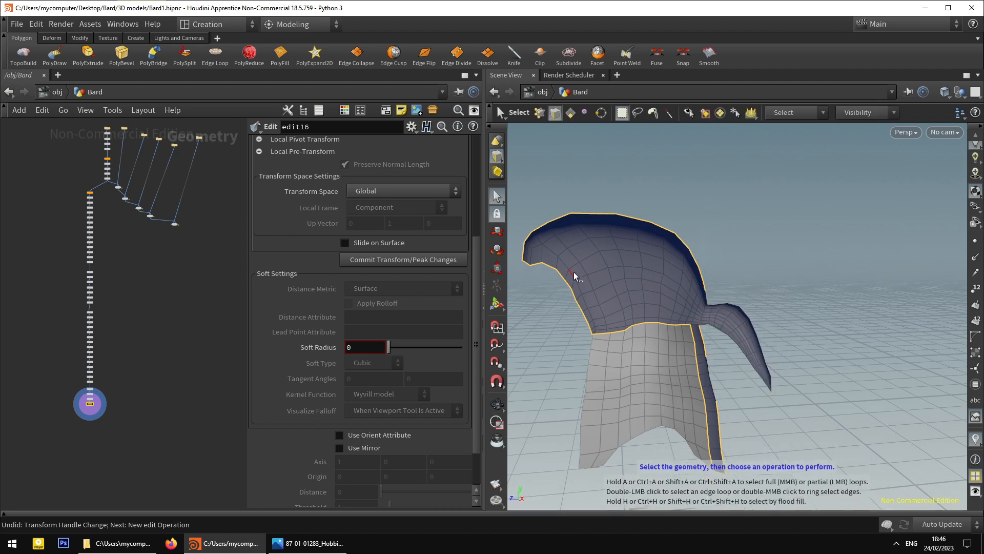
pyautogui.keyDown('ctrl'); pyautogui.moveTo(527, 255); pyautogui.dragTo(650, 408); pyautogui.keyUp('ctrl')
pyautogui.keyDown('ctrl'); pyautogui.moveTo(659, 318); pyautogui.dragTo(701, 363); pyautogui.keyUp('ctrl')
pyautogui.keyDown('ctrl'); pyautogui.moveTo(666, 326); pyautogui.dragTo(708, 259); pyautogui.keyUp('ctrl')
# Scale the crown's centre border edges flat along the X axis in the front view.
pyautogui.hotkey('space', '3')
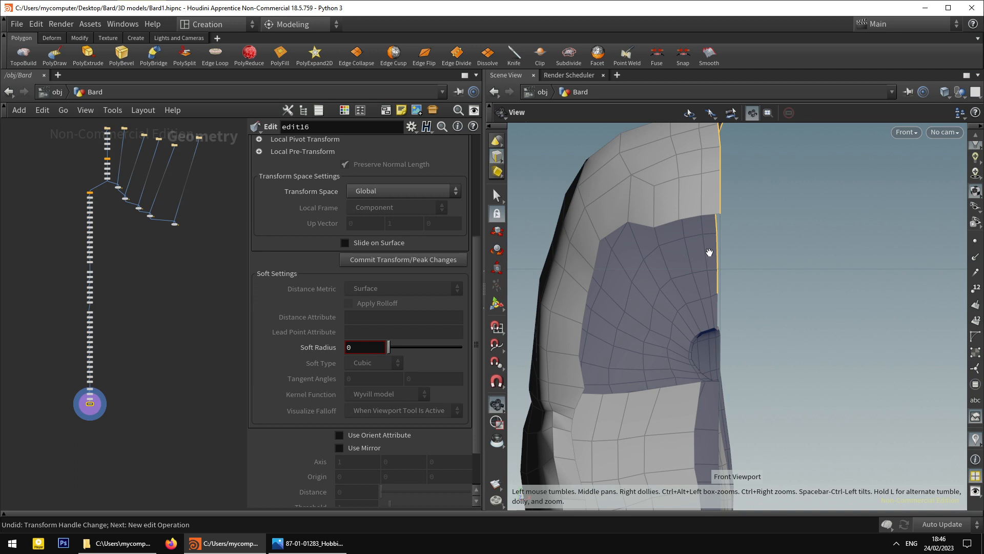
pyautogui.moveTo(709, 253); pyautogui.dragTo(712, 323, button='middle')
pyautogui.press('r')
pyautogui.moveTo(779, 277); pyautogui.dragTo(723, 274)
pyautogui.press('t')
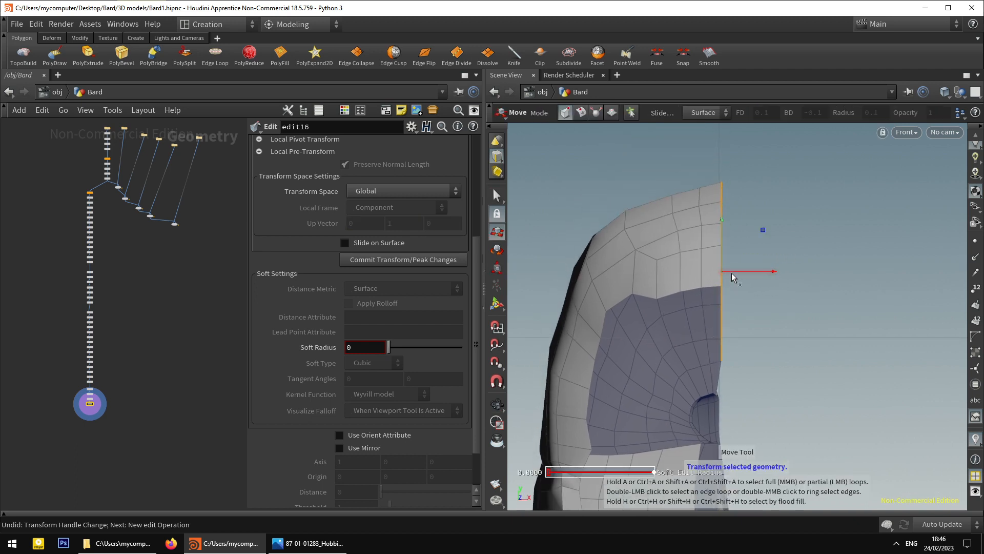
pyautogui.scroll(-2, 722, 257)
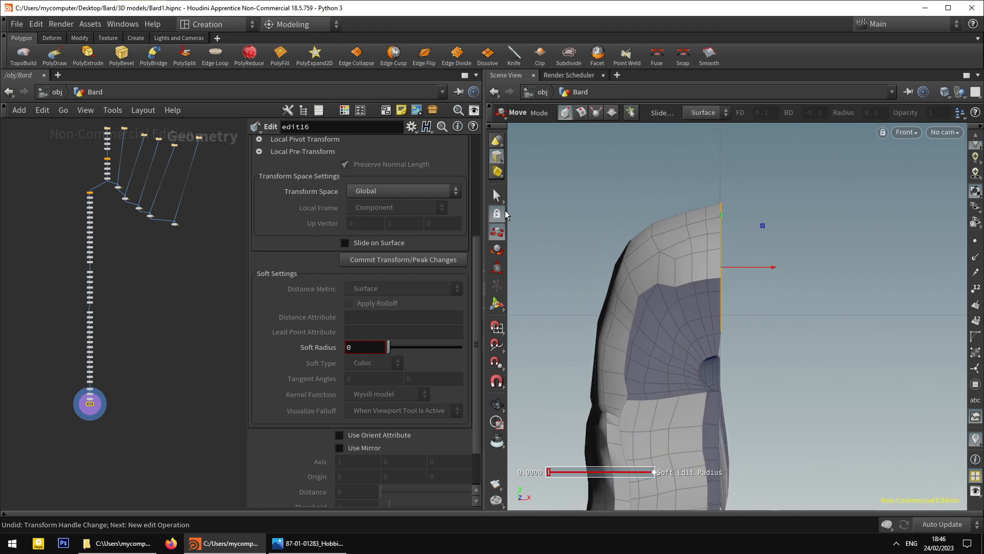
pyautogui.scroll(1, 731, 269)
# Move the border point at the front lock's root slightly along the X axis toward the centre line.
pyautogui.moveTo(733, 279); pyautogui.dragTo(595, 299)
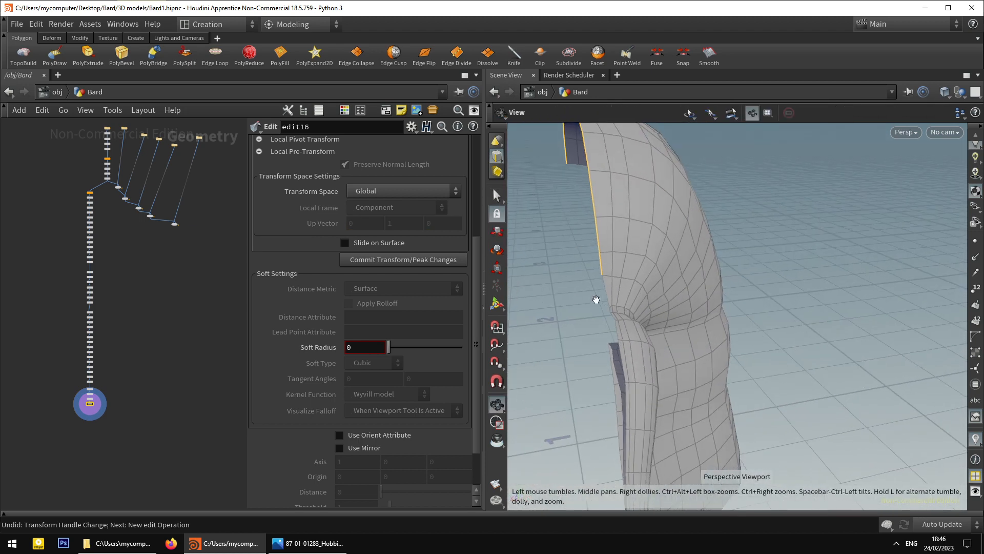
pyautogui.click(540, 113)
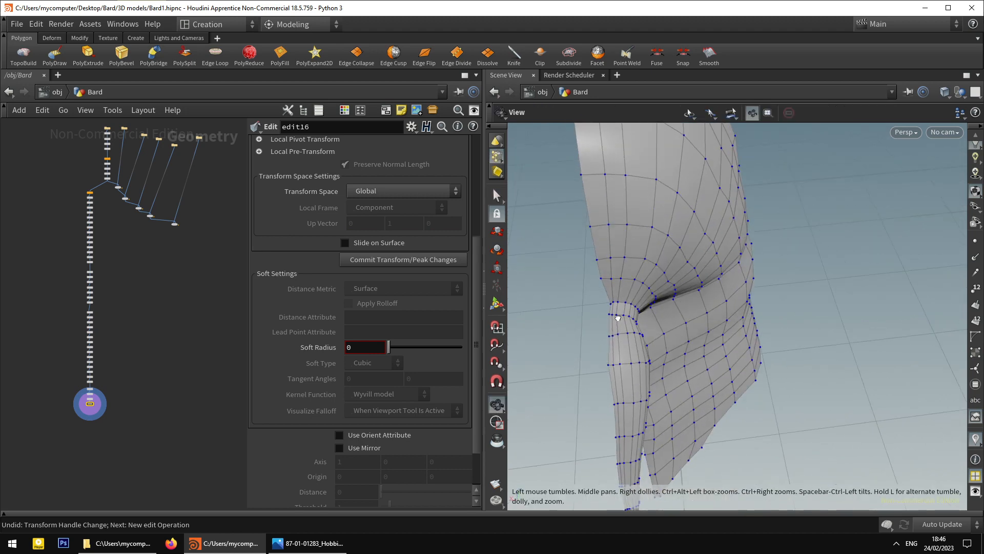
pyautogui.click(611, 303)
pyautogui.press('t')
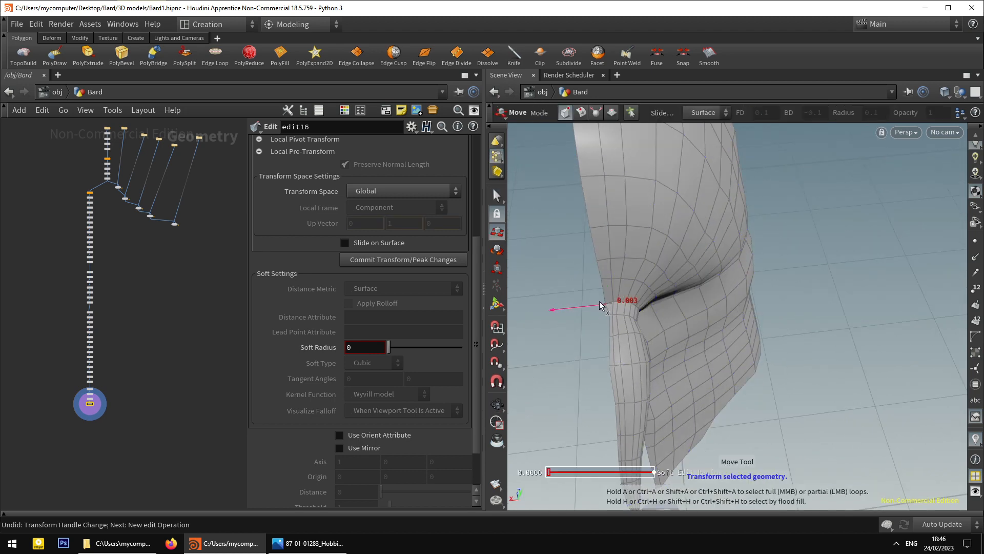
pyautogui.moveTo(600, 301); pyautogui.dragTo(524, 216)
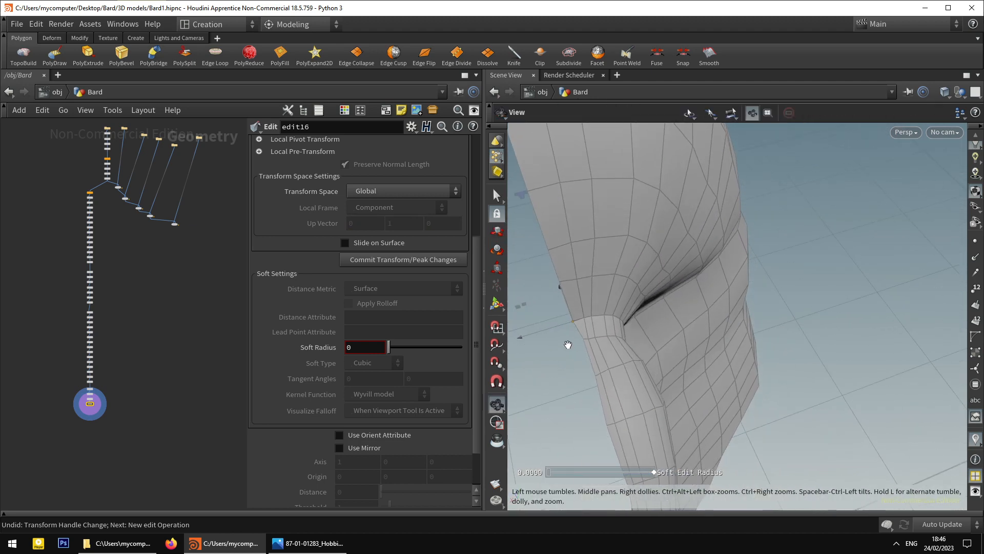
# Examine the straightened centre border and the front lock in the front and perspective views.
pyautogui.hotkey('space', '3')
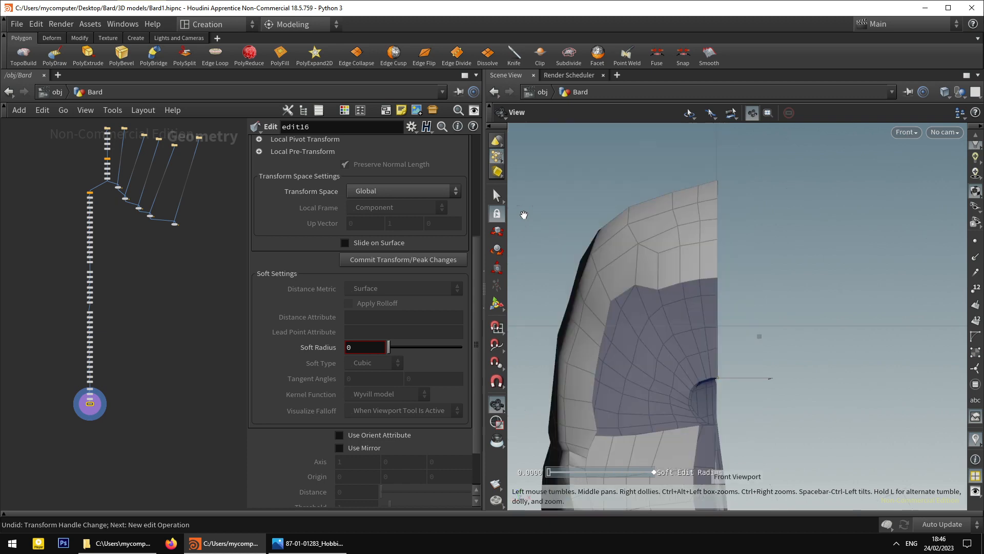
pyautogui.moveTo(716, 293); pyautogui.dragTo(647, 170, button='middle')
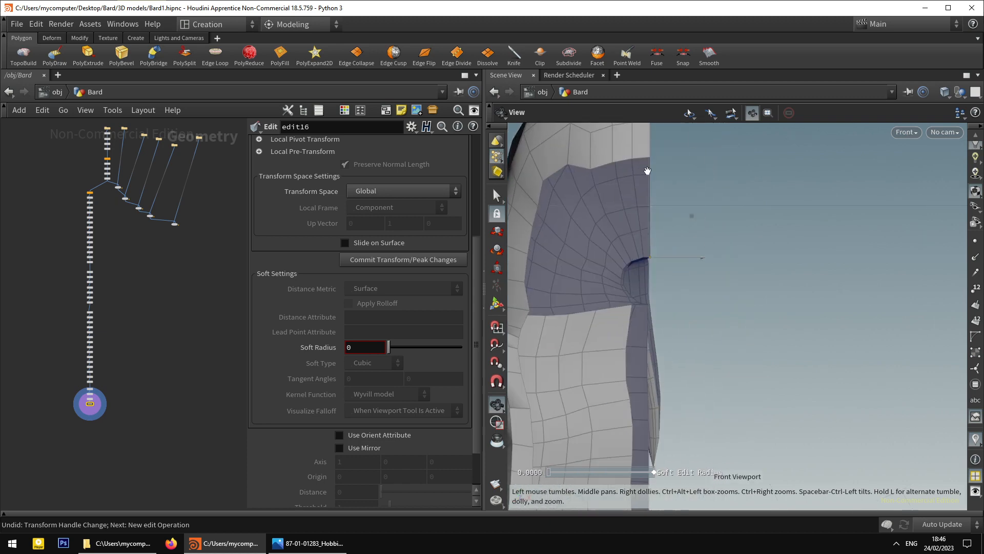
pyautogui.hotkey('space', '1')
pyautogui.moveTo(716, 197); pyautogui.dragTo(706, 135, button='middle')
pyautogui.scroll(-3, 706, 135)
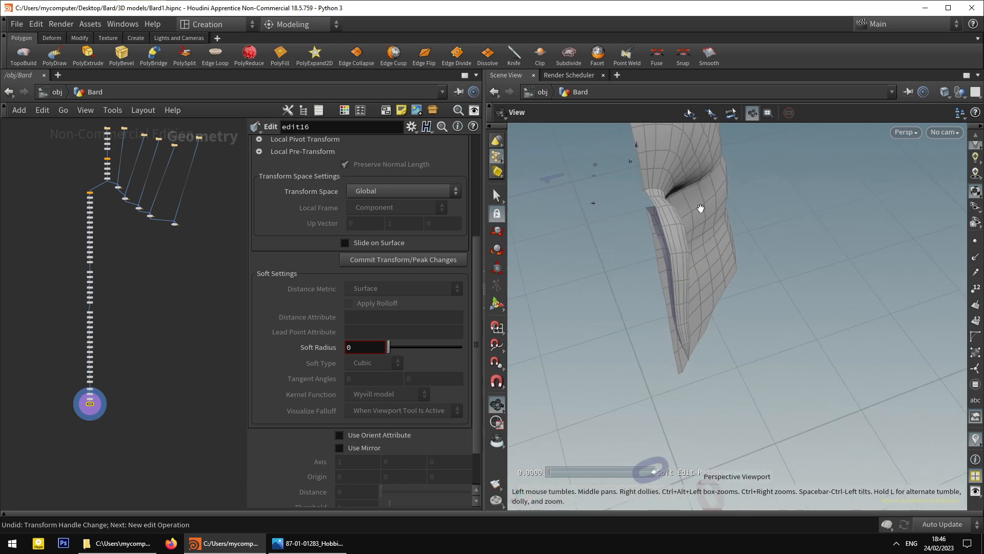
pyautogui.moveTo(701, 208); pyautogui.dragTo(697, 228)
pyautogui.keyDown('alt'); pyautogui.moveTo(609, 226); pyautogui.dragTo(637, 284); pyautogui.keyUp('alt')
# Move the points of the front lock's tip half slightly along the X axis toward the hair's outer side in the top view.
pyautogui.hotkey('space', '2')
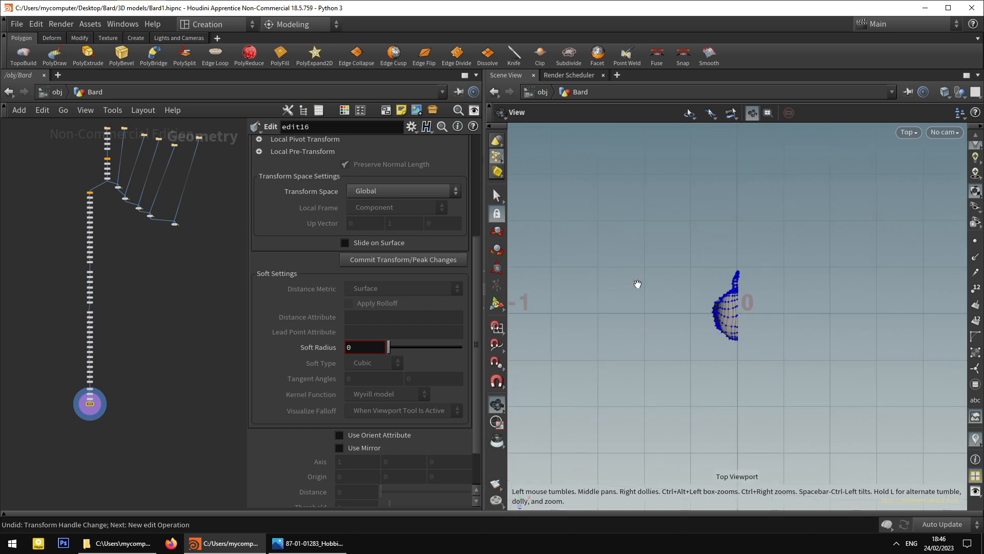
pyautogui.scroll(5, 723, 290)
pyautogui.moveTo(773, 232); pyautogui.dragTo(771, 251, button='middle')
pyautogui.scroll(5, 771, 251)
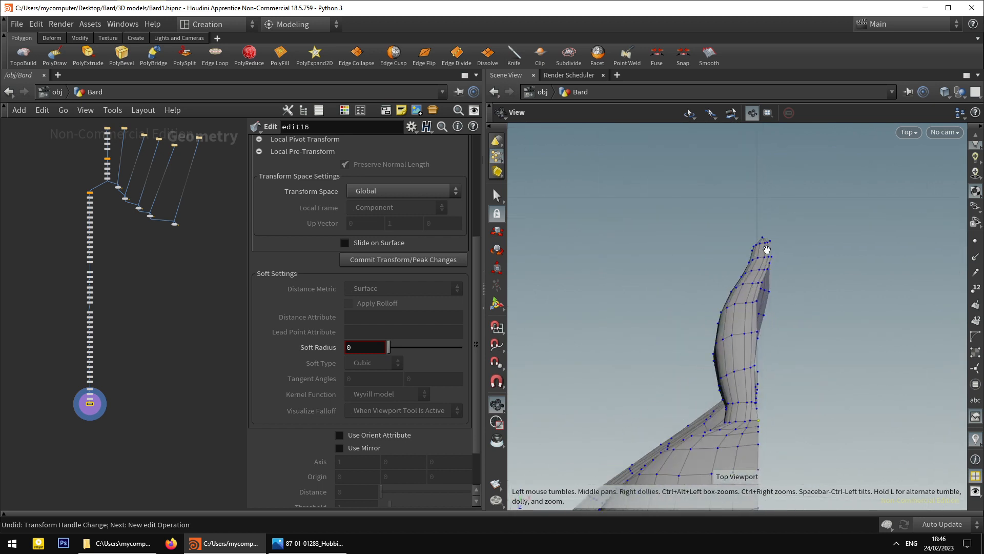
pyautogui.press('s')
pyautogui.moveTo(682, 211); pyautogui.dragTo(808, 323)
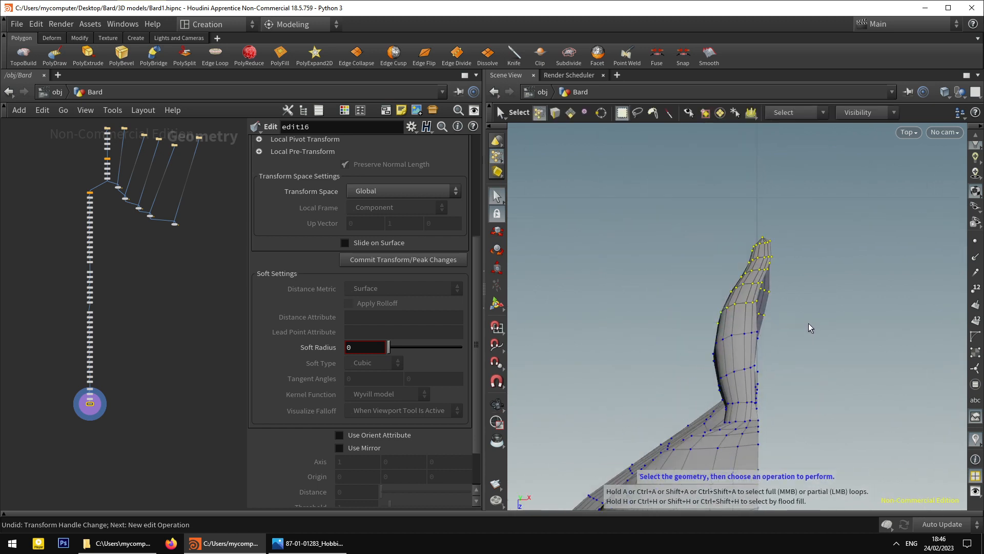
pyautogui.press('t')
pyautogui.moveTo(777, 282); pyautogui.dragTo(774, 276)
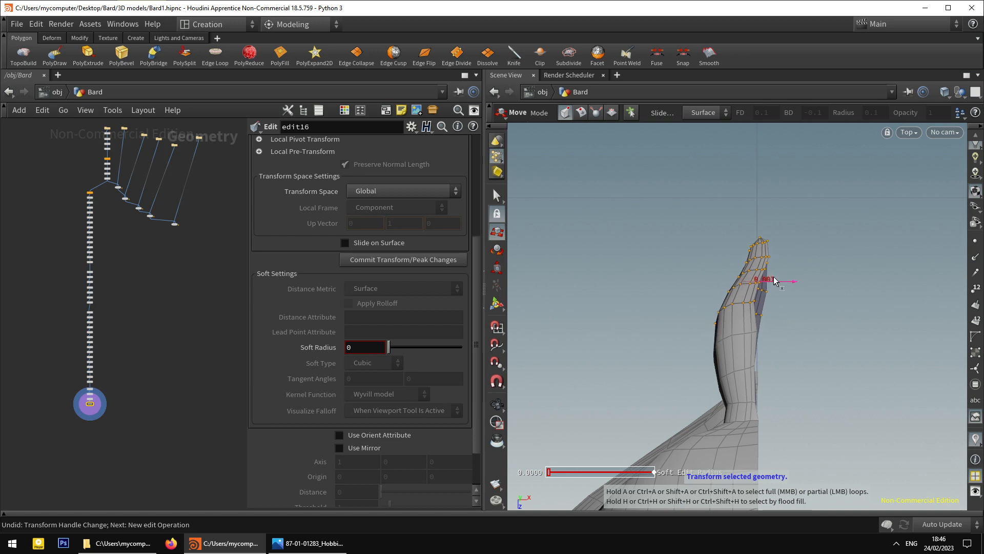
# Set the soft radius to 0.05 and shift the front lock's protruding inner edge point along the X axis to the centre line.
pyautogui.press('s')
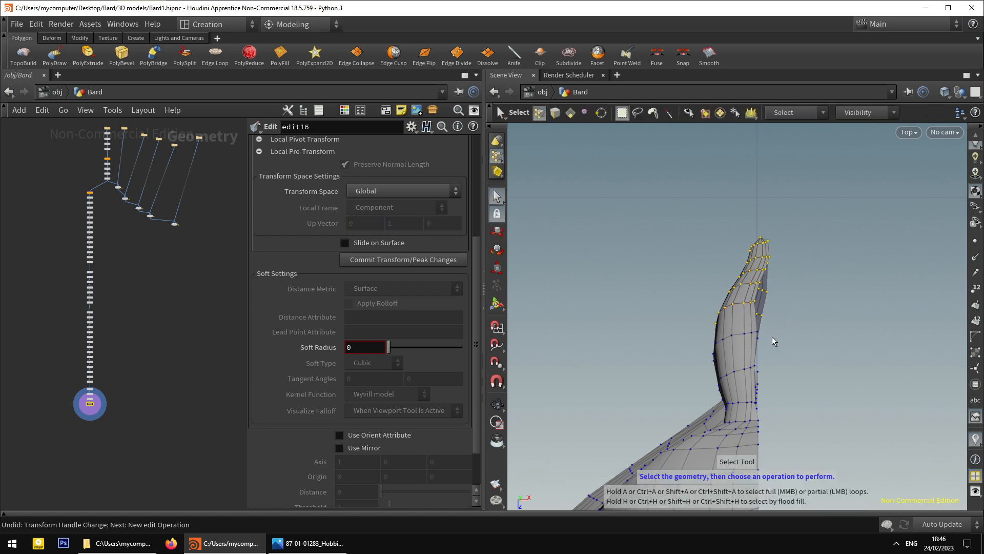
pyautogui.click(755, 365)
pyautogui.press('t')
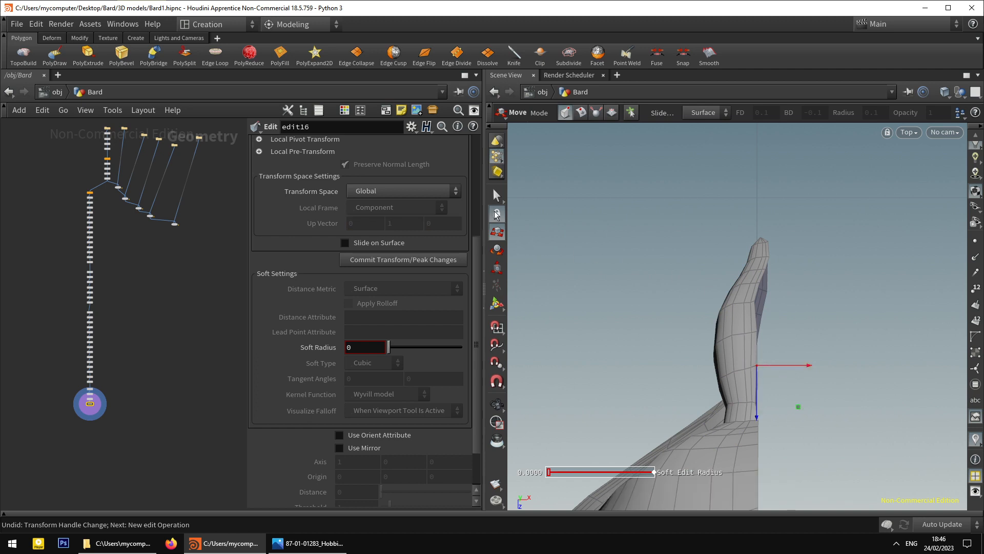
pyautogui.press('s')
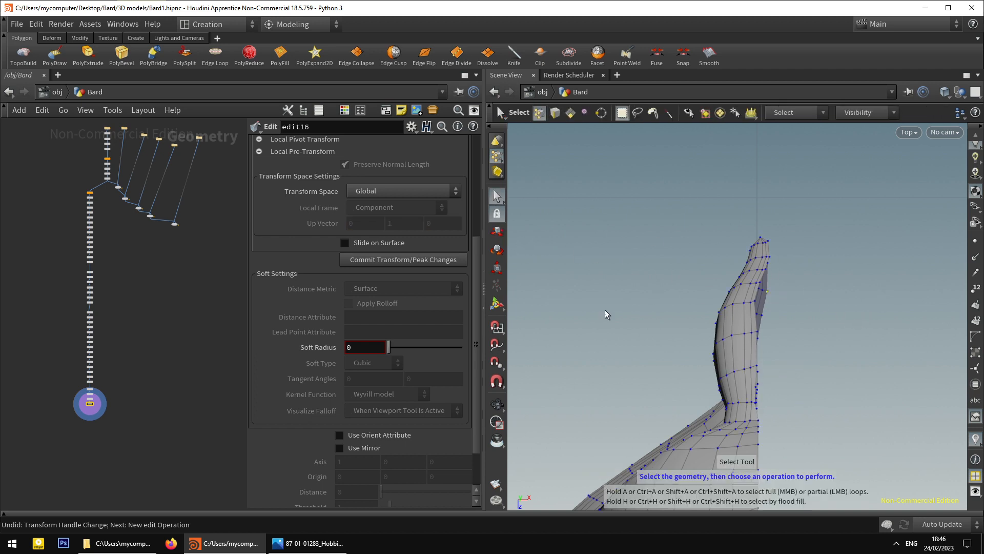
pyautogui.press('t')
pyautogui.click(358, 344)
pyautogui.write('0.')
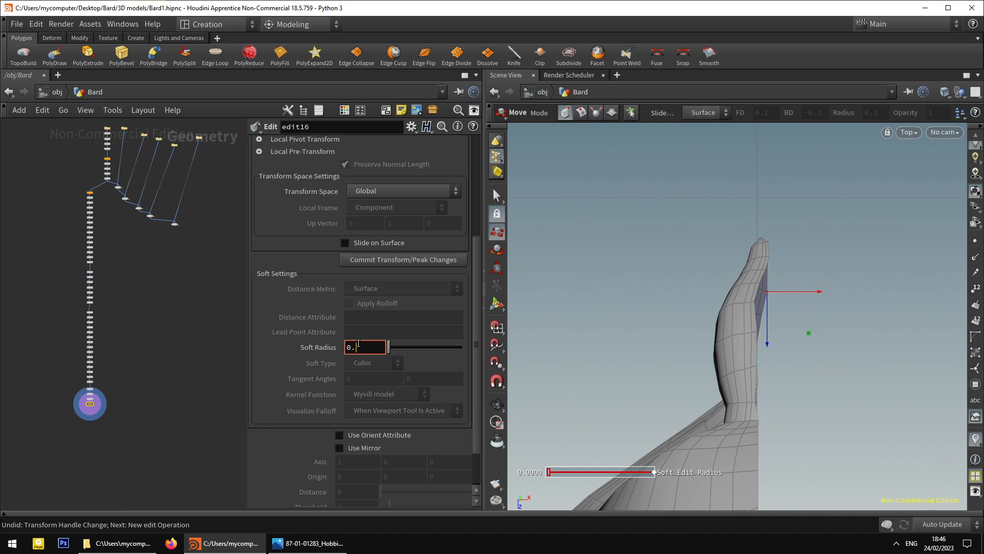
pyautogui.write('1')
pyautogui.press('Return')
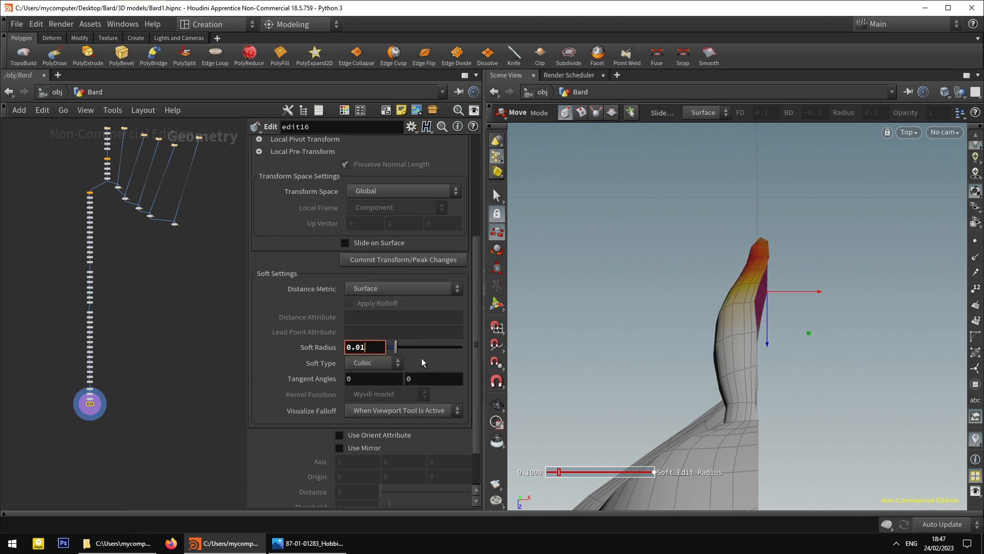
pyautogui.press('Return')
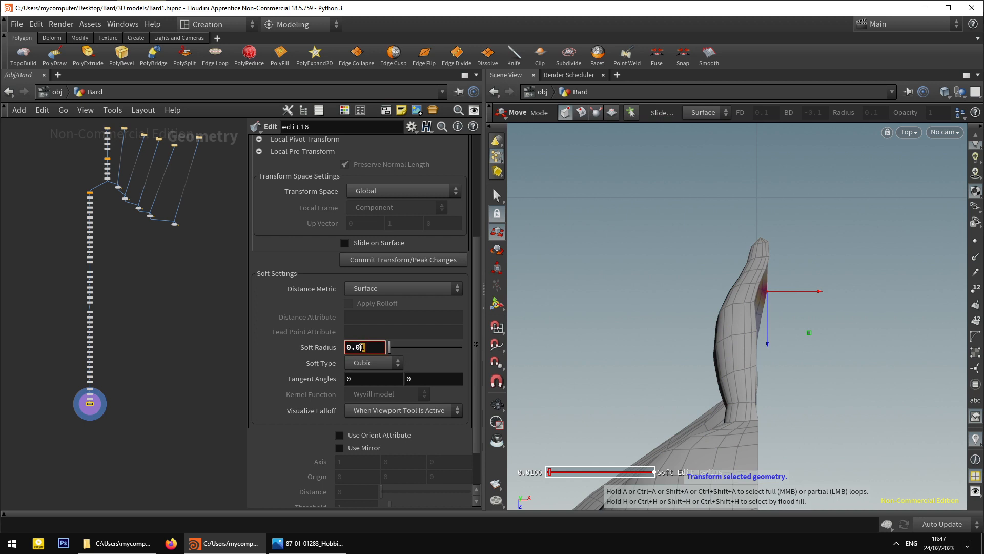
pyautogui.press('Return')
pyautogui.moveTo(797, 292); pyautogui.dragTo(787, 293)
# Align the front lock's tip and inner edge with the centre line by soft-moving individual points along the X axis.
pyautogui.click(497, 195)
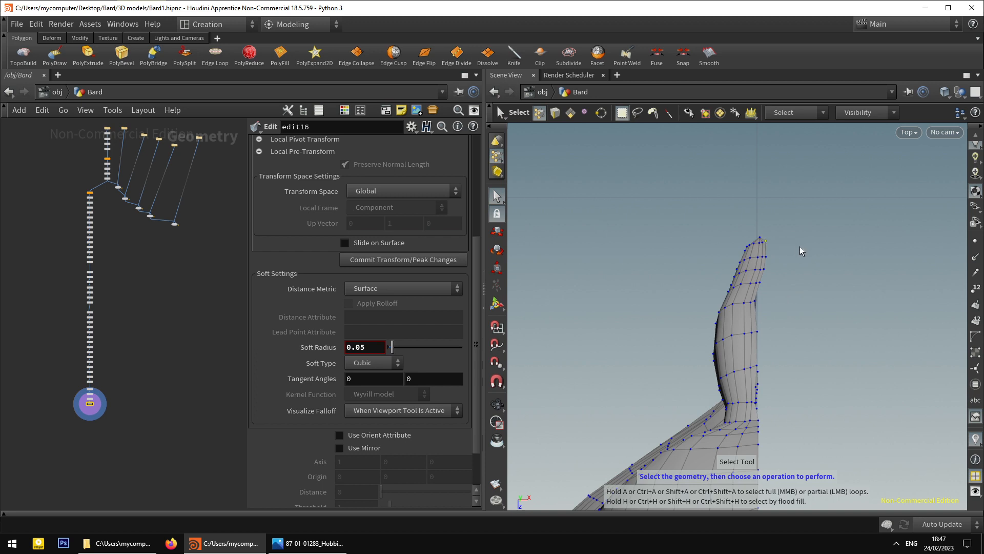
pyautogui.press('t')
pyautogui.moveTo(786, 242); pyautogui.dragTo(780, 240)
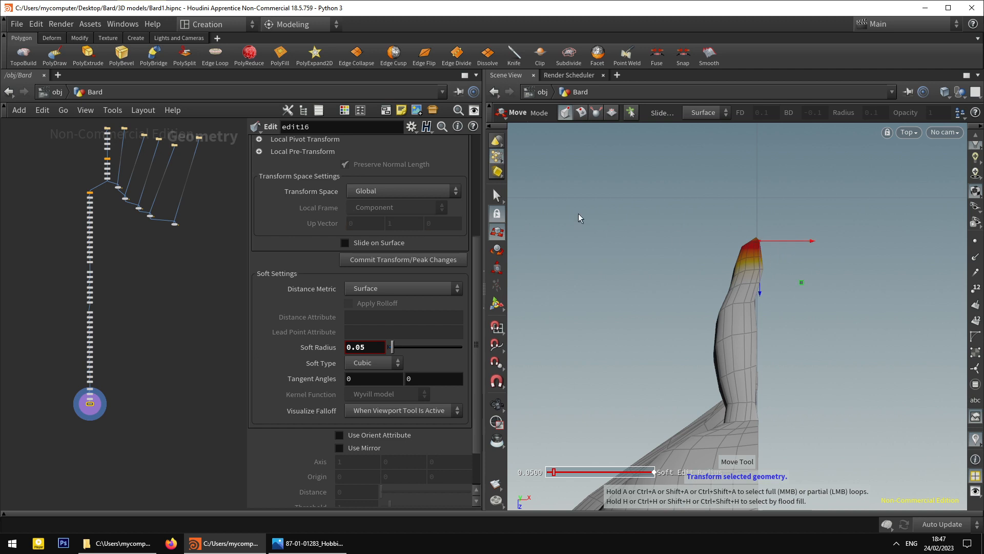
pyautogui.press('s')
pyautogui.click(762, 269)
pyautogui.press('t')
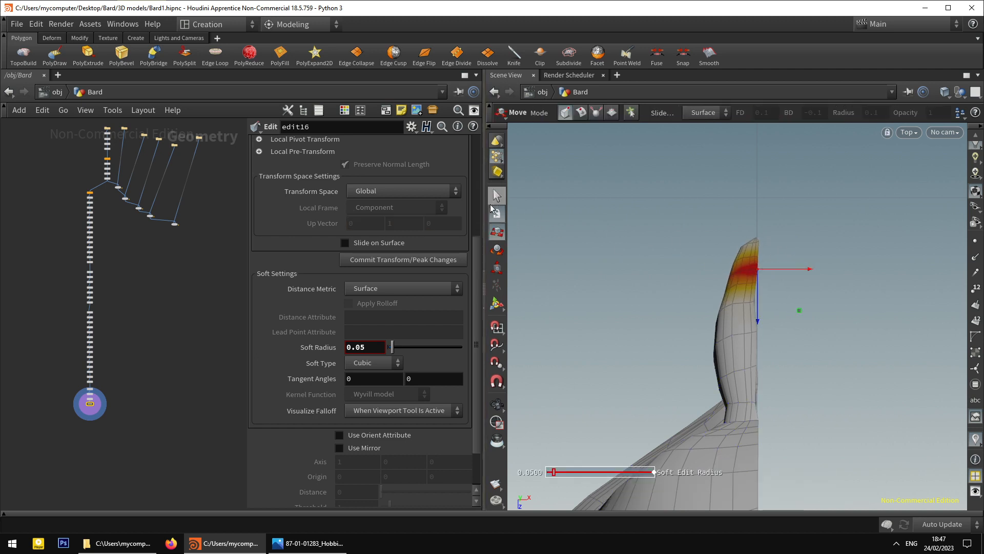
pyautogui.press('s')
pyautogui.click(754, 304)
pyautogui.press('t')
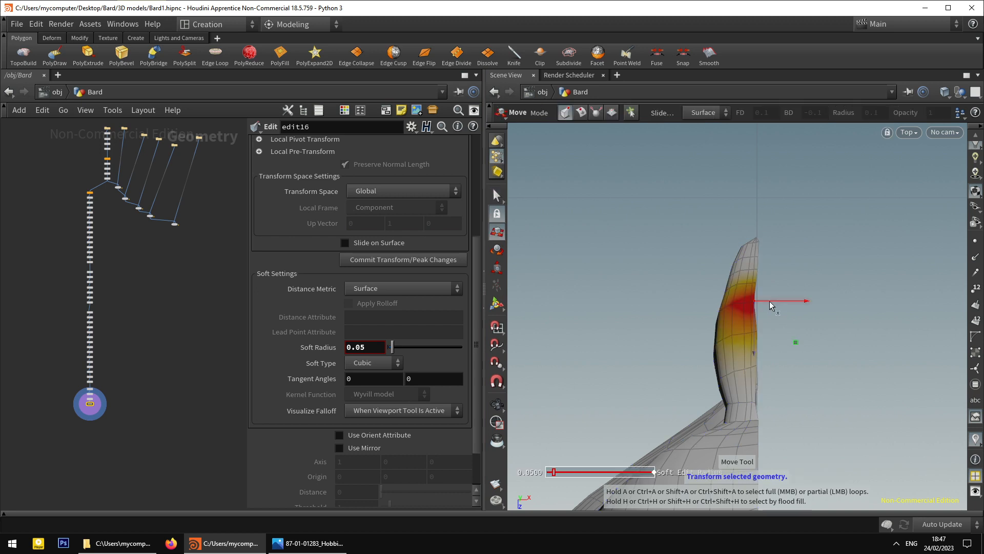
# Try moving the outer edge points near the front lock's tip along the X axis and undo the move.
pyautogui.click(503, 194)
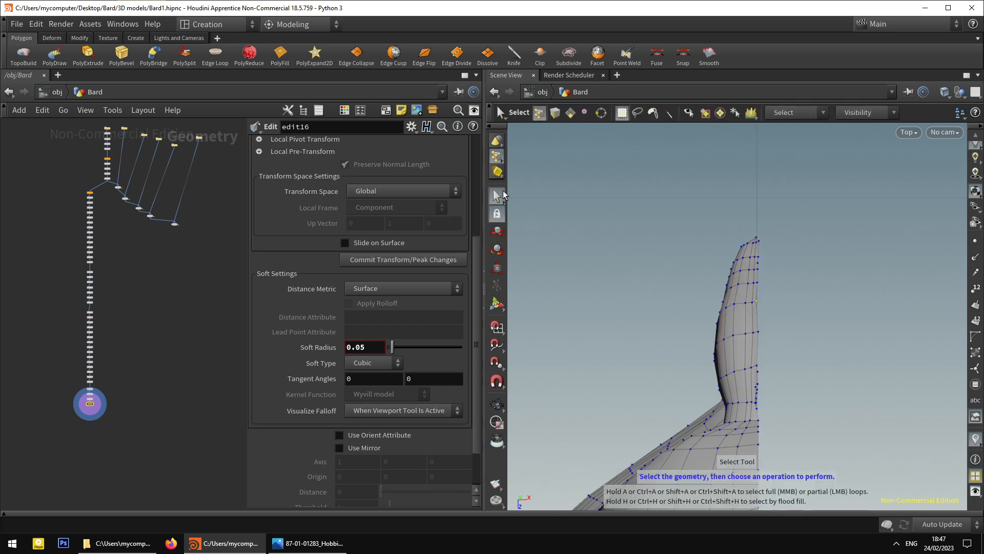
pyautogui.click(729, 287)
pyautogui.press('t')
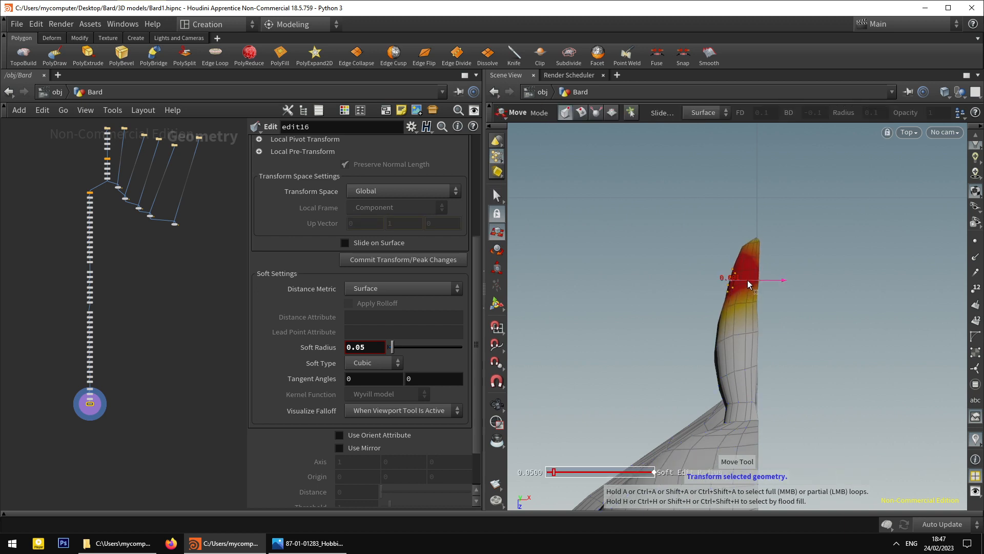
pyautogui.hotkey('ctrl', 'z')
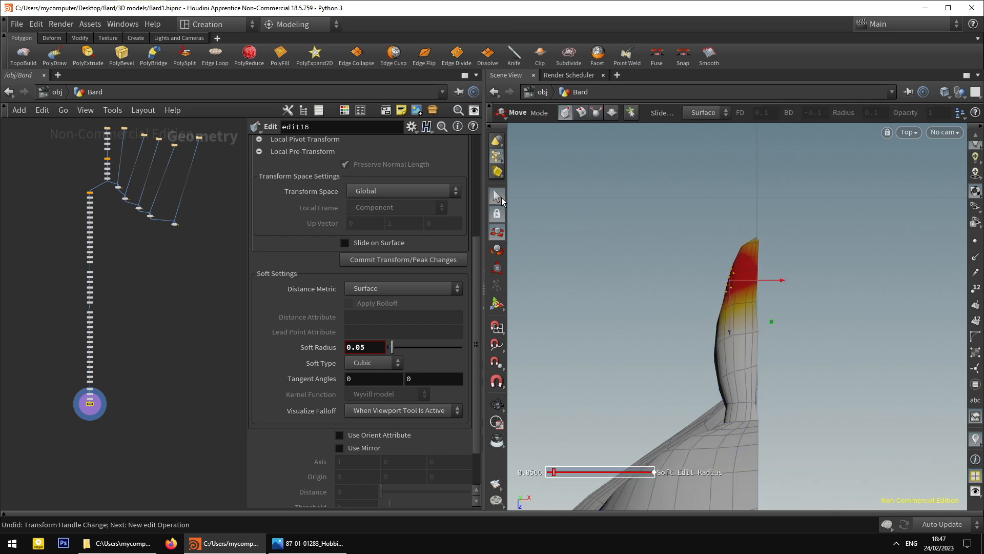
# Scale the front lock's tip half slightly narrower along the X axis.
pyautogui.press('s')
pyautogui.moveTo(634, 177); pyautogui.dragTo(816, 317)
pyautogui.press('e')
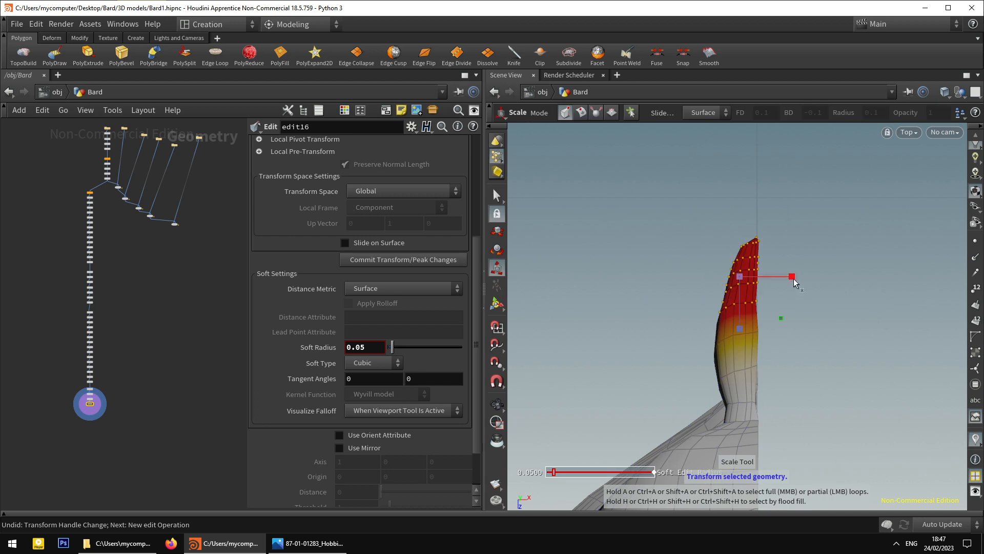
pyautogui.moveTo(794, 279); pyautogui.dragTo(788, 280)
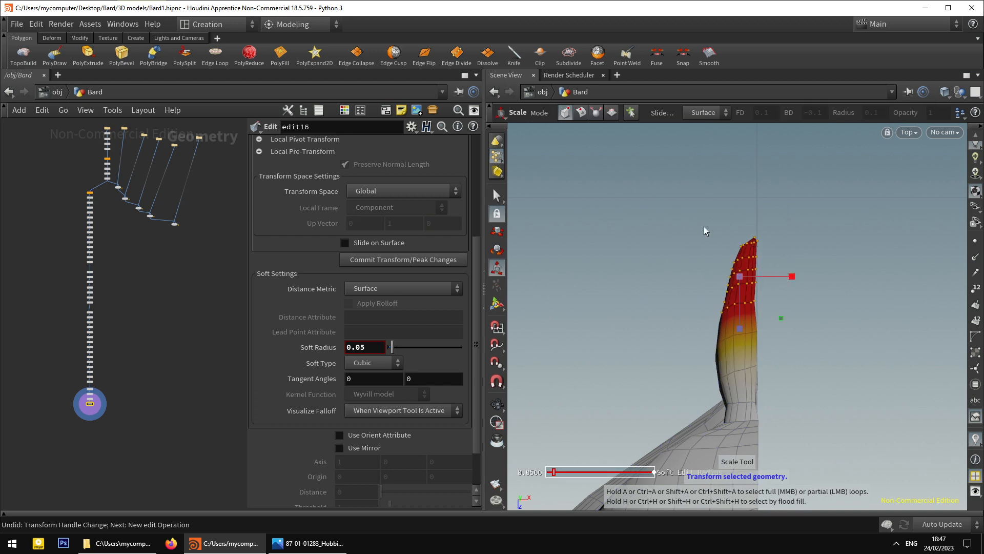
# Pull the front lock's end point slightly forward along the Z axis to sharpen the tip.
pyautogui.click(496, 195)
pyautogui.click(752, 233)
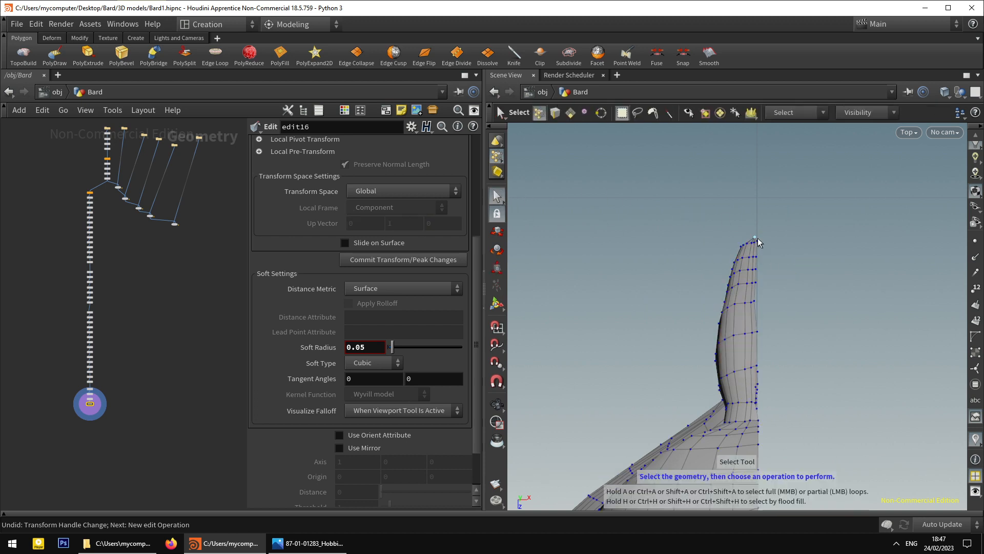
pyautogui.press('t')
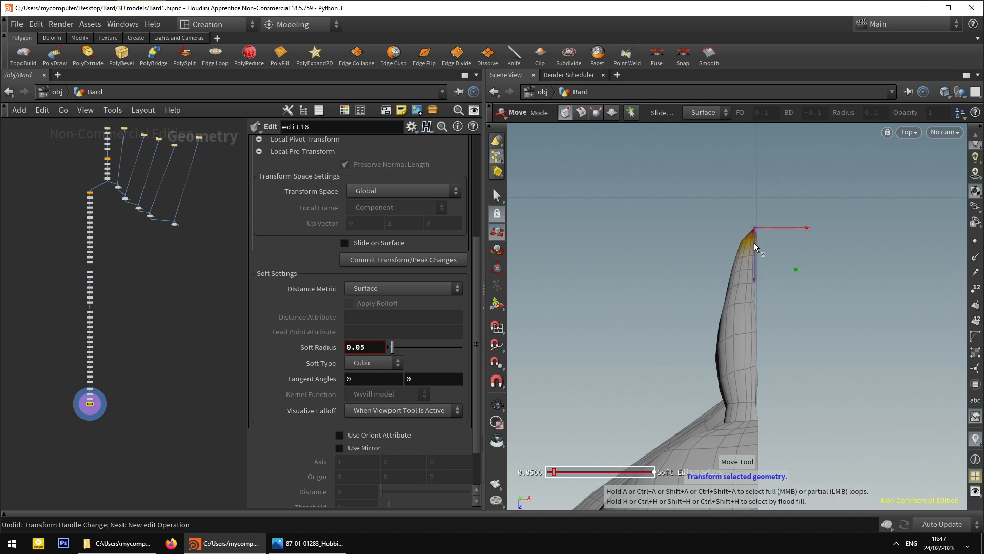
pyautogui.press('Escape')
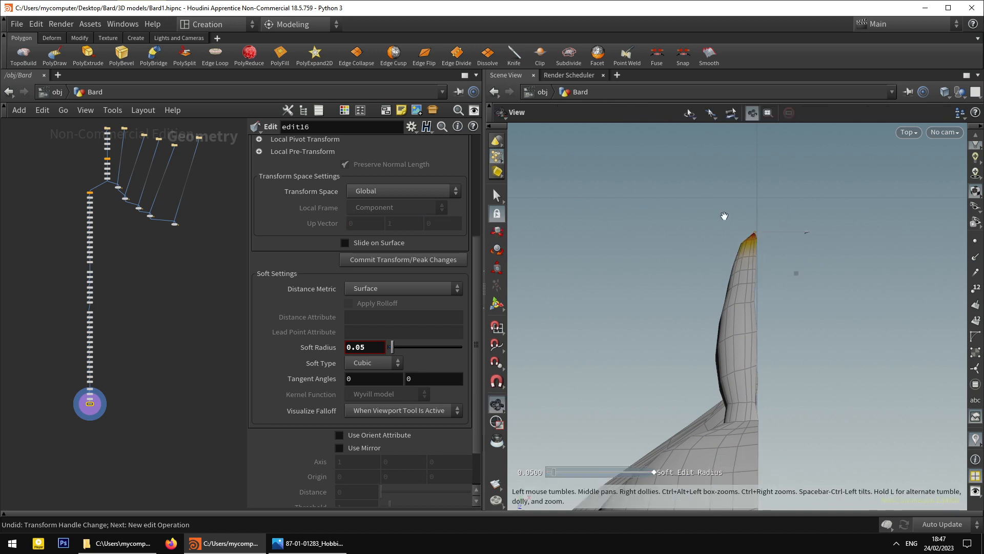
# Add a Mirror node below edit16 and display it to complete the other half of the hair.
pyautogui.hotkey('space', '1')
pyautogui.moveTo(724, 216); pyautogui.dragTo(632, 257)
pyautogui.scroll(-3, 607, 202)
pyautogui.scroll(6, 116, 409)
pyautogui.moveTo(70, 398); pyautogui.dragTo(177, 420, button='middle')
pyautogui.scroll(4, 179, 421)
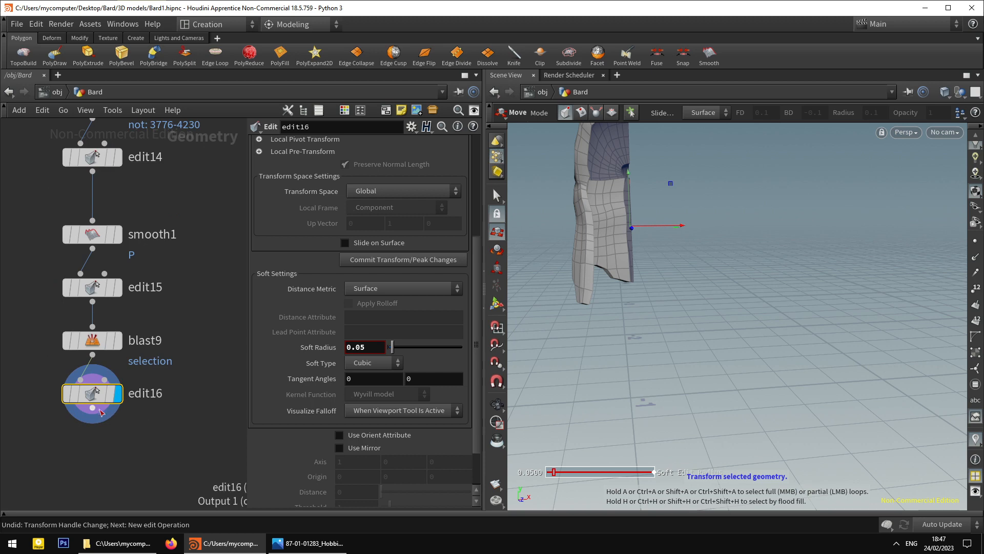
pyautogui.press('Tab')
pyautogui.write('mirr')
pyautogui.press('Return')
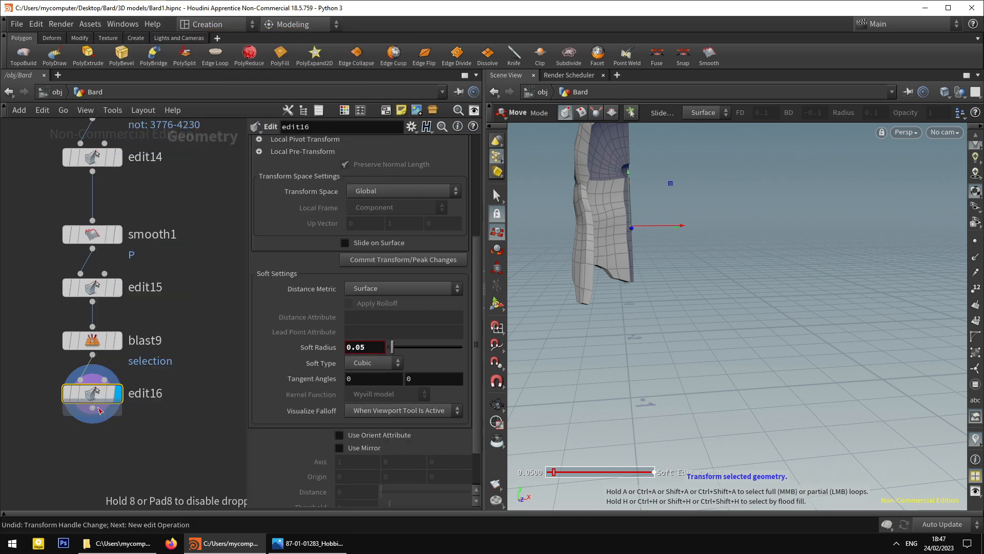
pyautogui.click(116, 465)
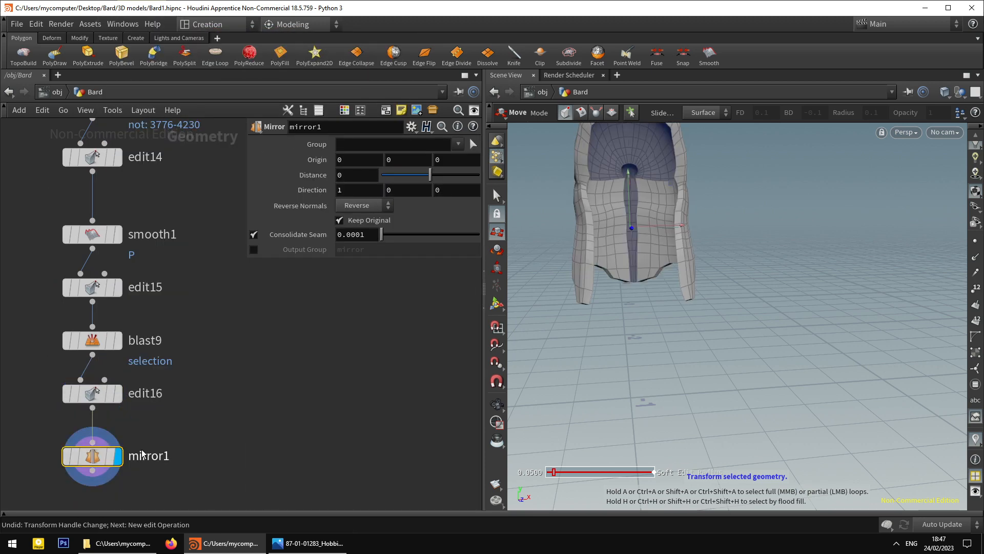
# Examine the mirrored hair from the front and side in the perspective view.
pyautogui.press('Escape')
pyautogui.moveTo(574, 334); pyautogui.dragTo(609, 316)
pyautogui.press('t')
pyautogui.press('h')
pyautogui.press('Escape')
pyautogui.moveTo(343, 287); pyautogui.dragTo(279, 429, button='middle')
pyautogui.scroll(-5, 262, 389)
pyautogui.keyDown('alt'); pyautogui.moveTo(690, 313); pyautogui.dragTo(682, 286); pyautogui.keyUp('alt')
pyautogui.moveTo(291, 424); pyautogui.dragTo(290, 339, button='middle')
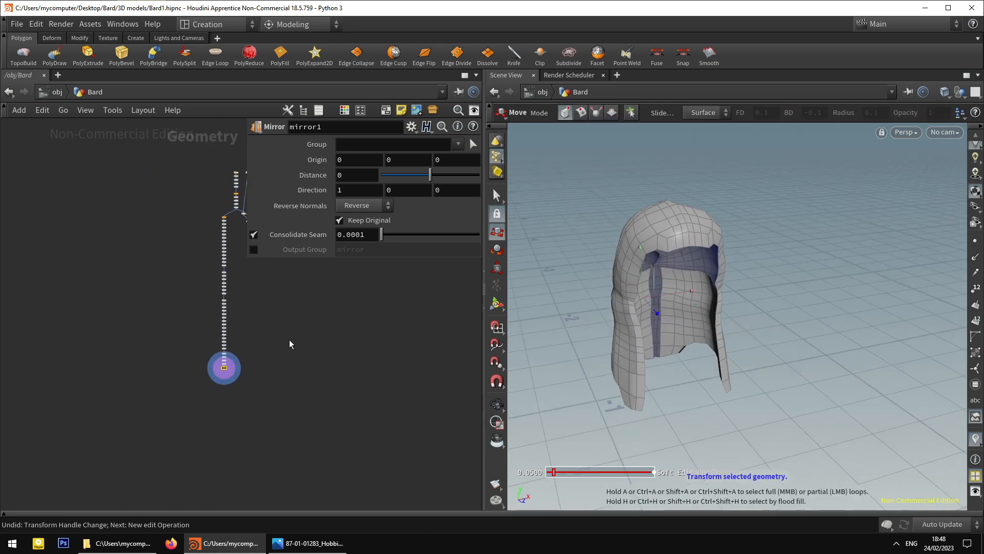
# Compare the half hair of edit16 with the mirrored result, leaving mirror1 displayed.
pyautogui.scroll(6, 232, 364)
pyautogui.scroll(3, 197, 353)
pyautogui.click(216, 367)
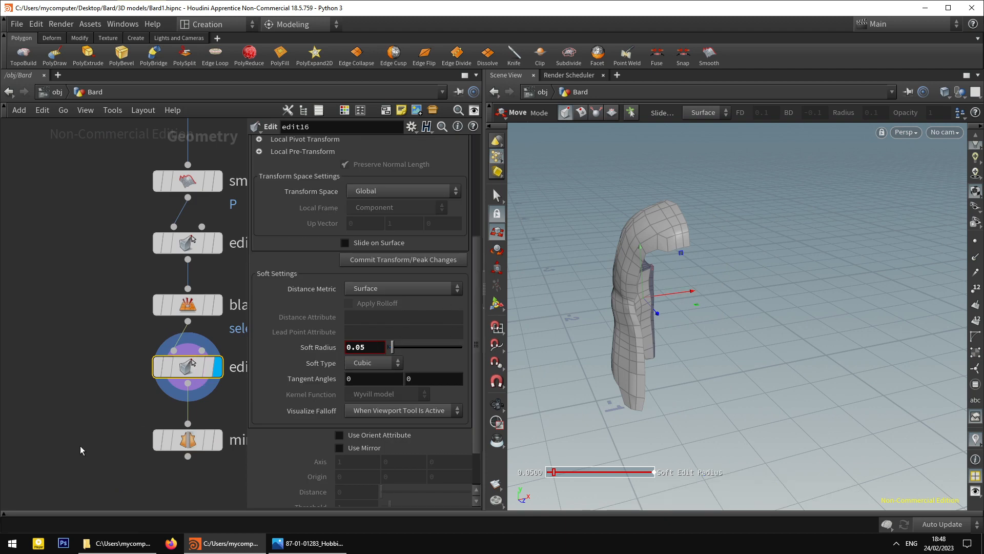
pyautogui.click(217, 439)
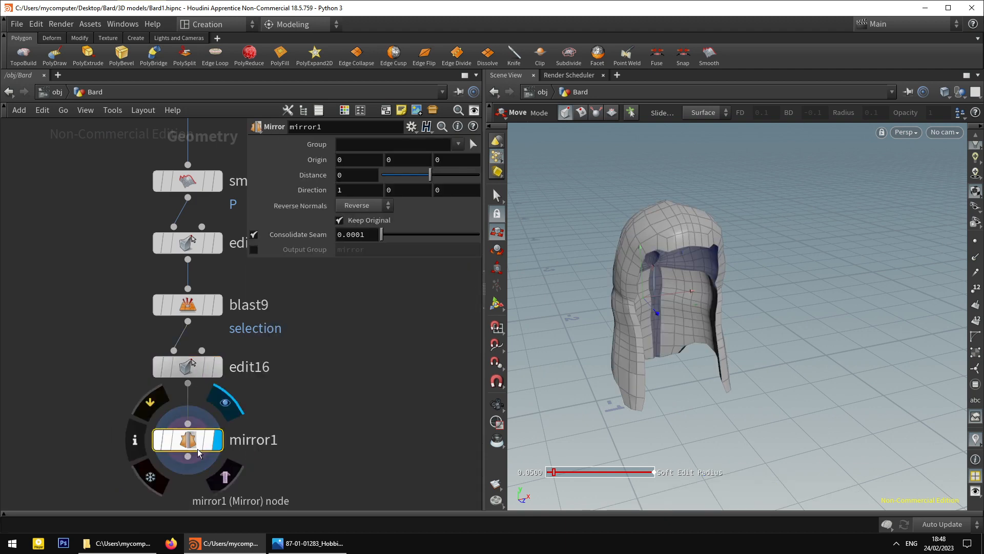
pyautogui.keyDown('alt'); pyautogui.moveTo(661, 311); pyautogui.dragTo(677, 328); pyautogui.keyUp('alt')
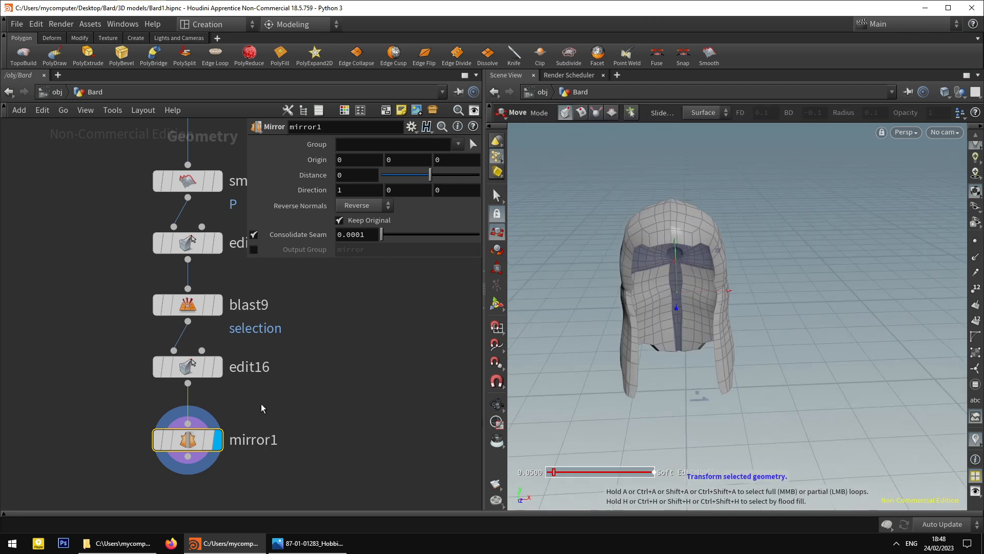
# Add a Mountain node below mirror1 and display its result.
pyautogui.rightClick(187, 460)
pyautogui.write('mount')
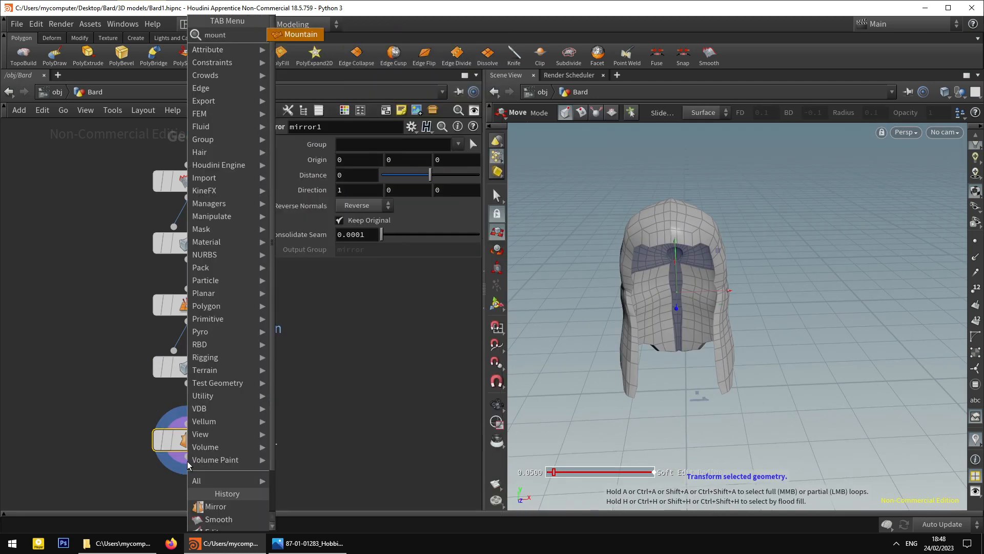
pyautogui.press('Return')
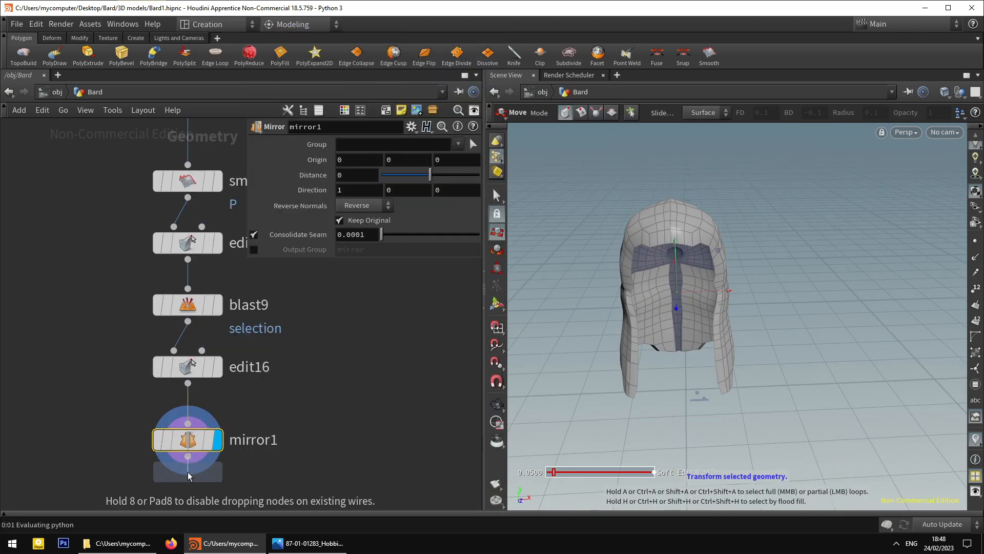
pyautogui.click(188, 502)
pyautogui.moveTo(276, 471); pyautogui.dragTo(269, 444, button='middle')
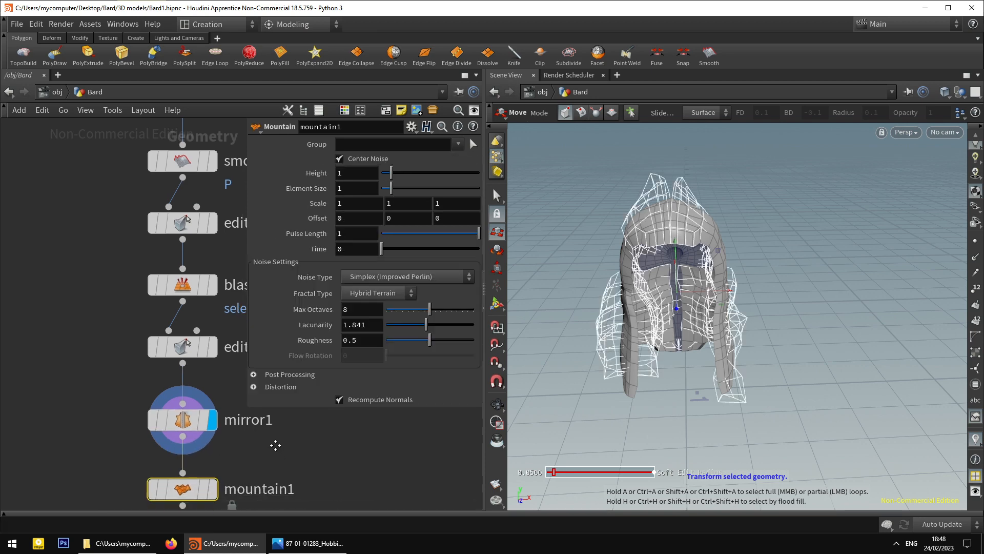
pyautogui.click(208, 480)
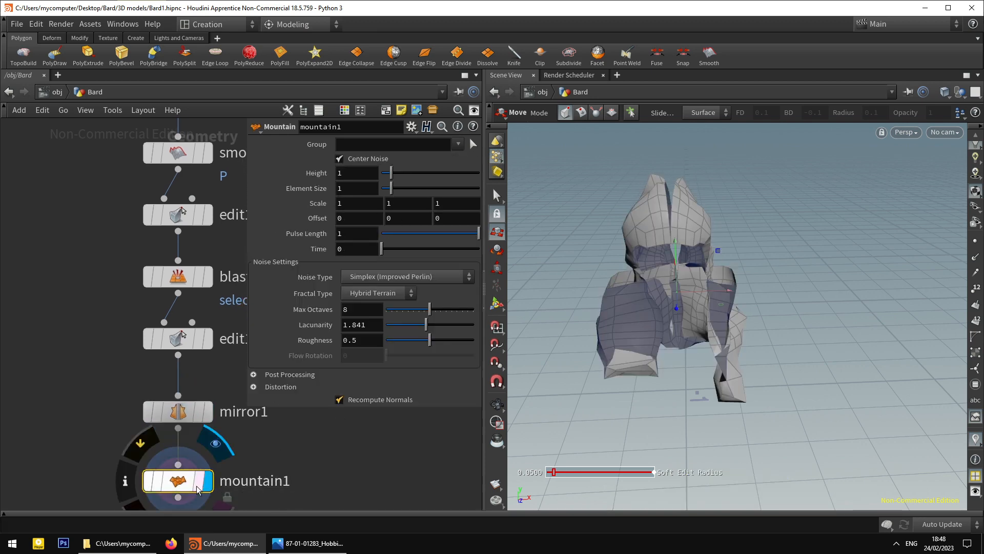
# Set the Mountain noise height to 0.01.
pyautogui.moveTo(355, 172); pyautogui.dragTo(307, 171)
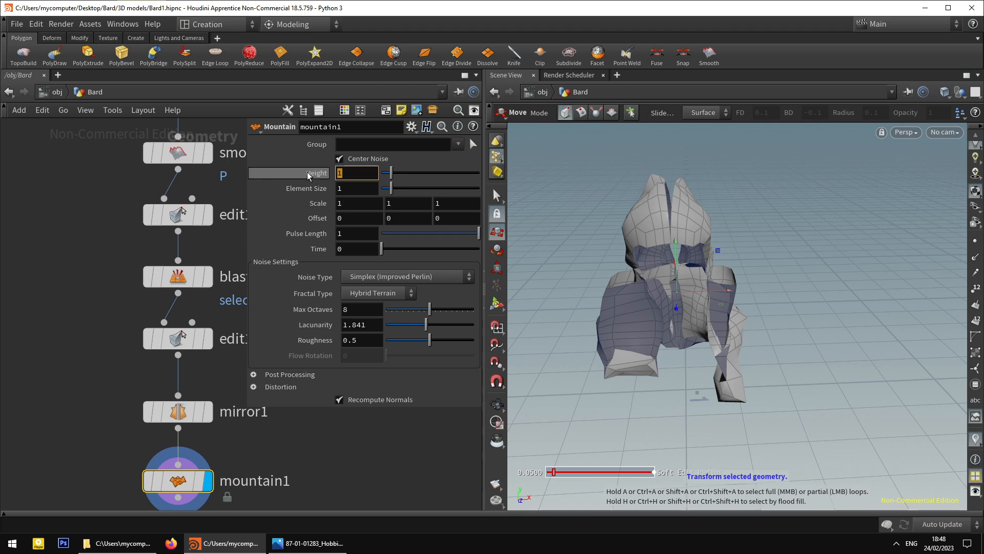
pyautogui.write('0.01')
pyautogui.press('Return')
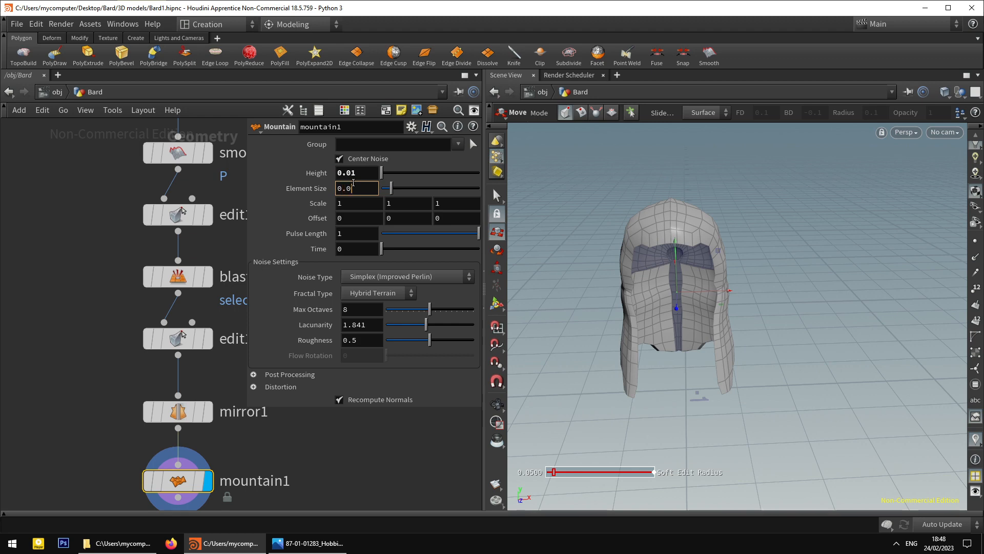
# Set the Mountain noise element size to 0.01 and inspect the hair at close range.
pyautogui.press('Return')
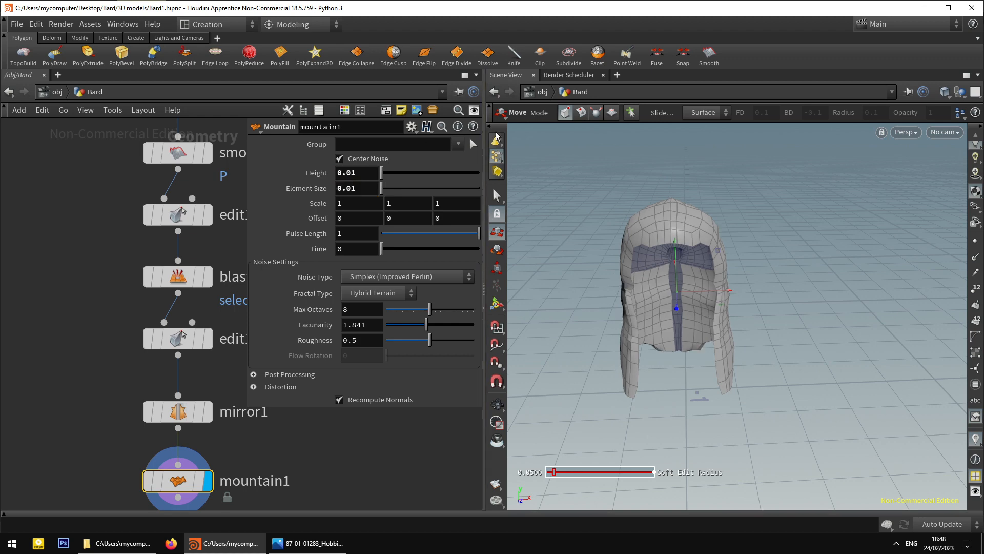
pyautogui.click(500, 195)
pyautogui.keyDown('alt'); pyautogui.moveTo(580, 215); pyautogui.dragTo(633, 226); pyautogui.keyUp('alt')
pyautogui.keyDown('alt'); pyautogui.moveTo(633, 226); pyautogui.dragTo(557, 267, button='right'); pyautogui.keyUp('alt')
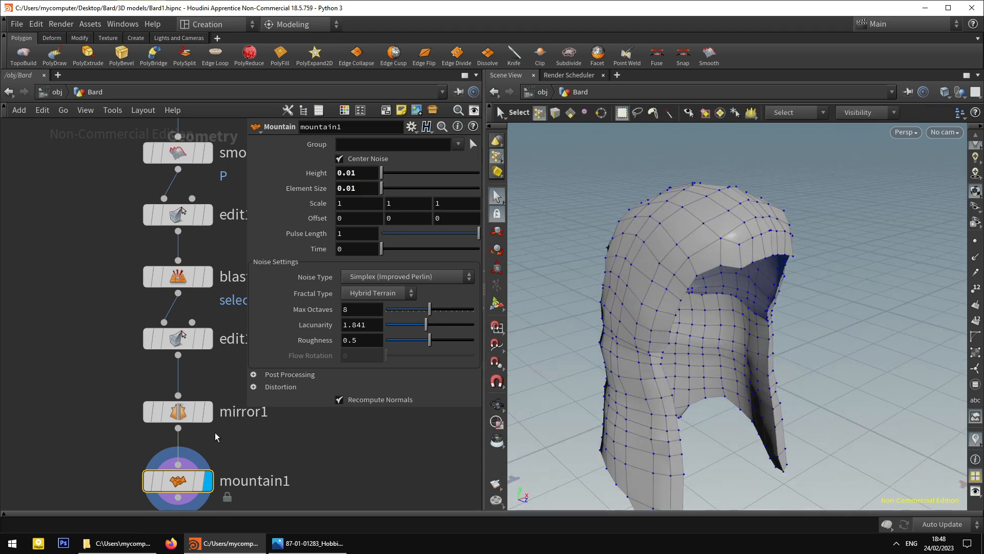
# Compare the mirror1 and mountain1 results, then examine the hair's centre seam from above.
pyautogui.click(207, 412)
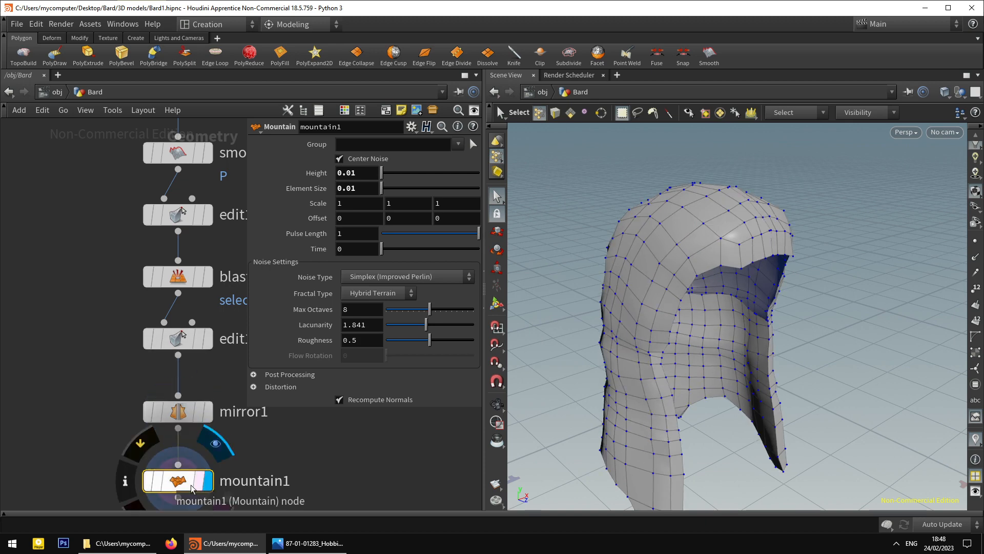
pyautogui.click(207, 480)
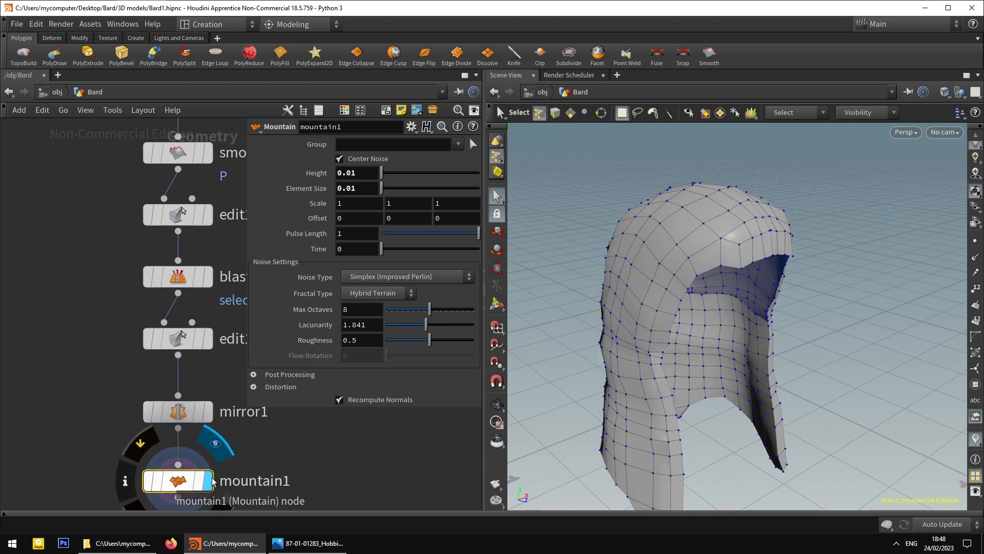
pyautogui.click(570, 112)
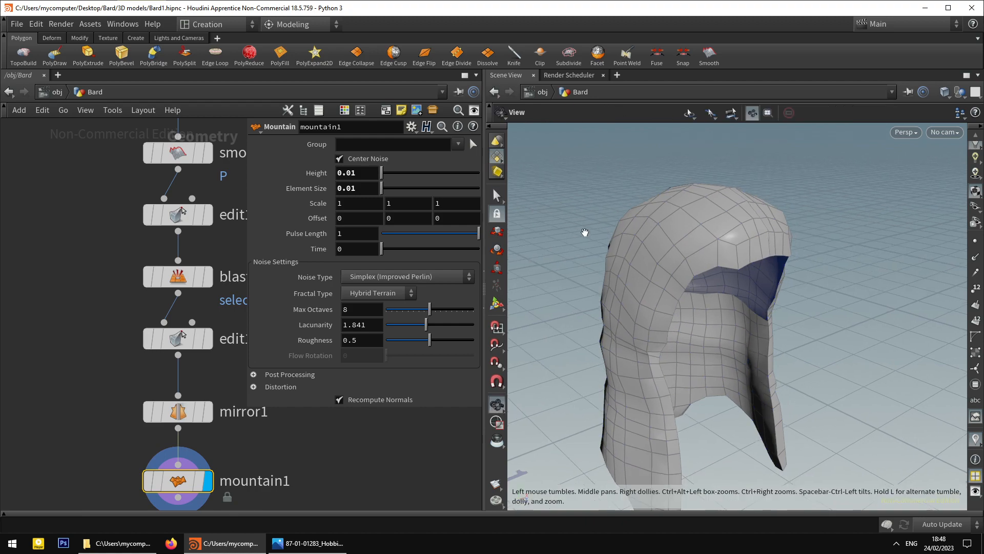
pyautogui.scroll(-3, 626, 314)
pyautogui.keyDown('alt'); pyautogui.moveTo(626, 315); pyautogui.dragTo(598, 347); pyautogui.keyUp('alt')
pyautogui.moveTo(313, 434); pyautogui.dragTo(294, 446, button='middle')
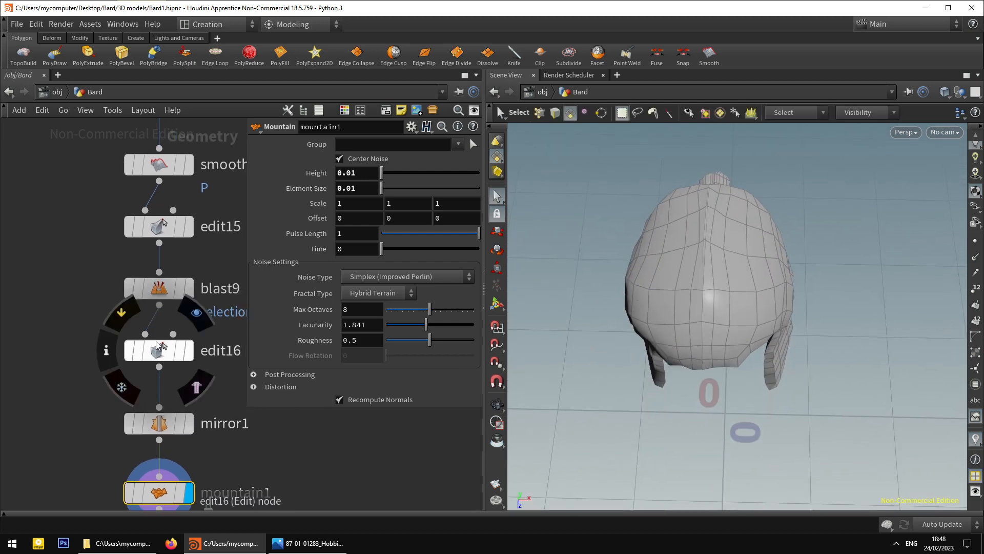
# Select edit16 and display its half hair from above with point selection active.
pyautogui.click(166, 350)
pyautogui.press('space')
pyautogui.click(542, 114)
pyautogui.press('space')
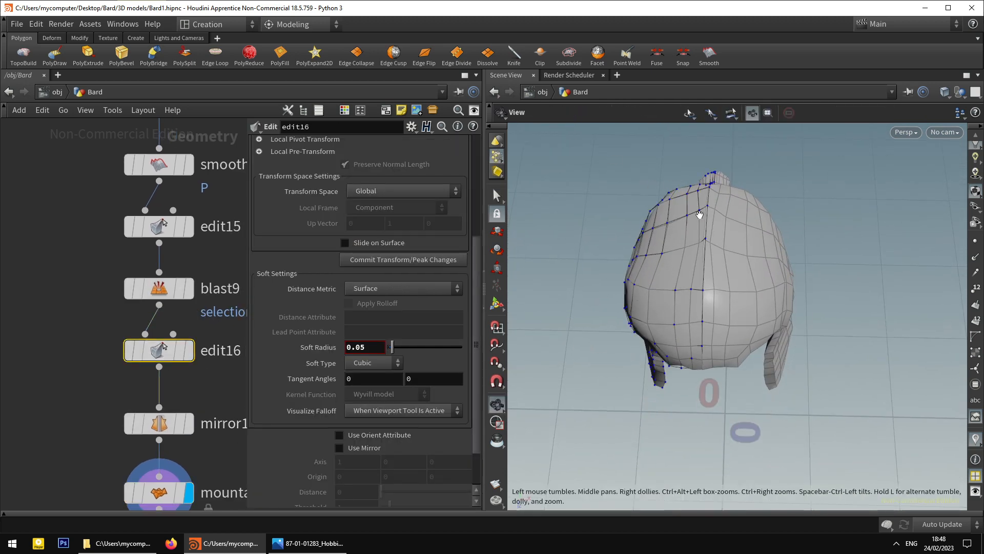
pyautogui.moveTo(699, 215); pyautogui.dragTo(696, 267)
pyautogui.click(188, 351)
pyautogui.press('space')
# Try to move two points beside the centre edge along X with a soft radius of 0.05.
pyautogui.click(700, 266)
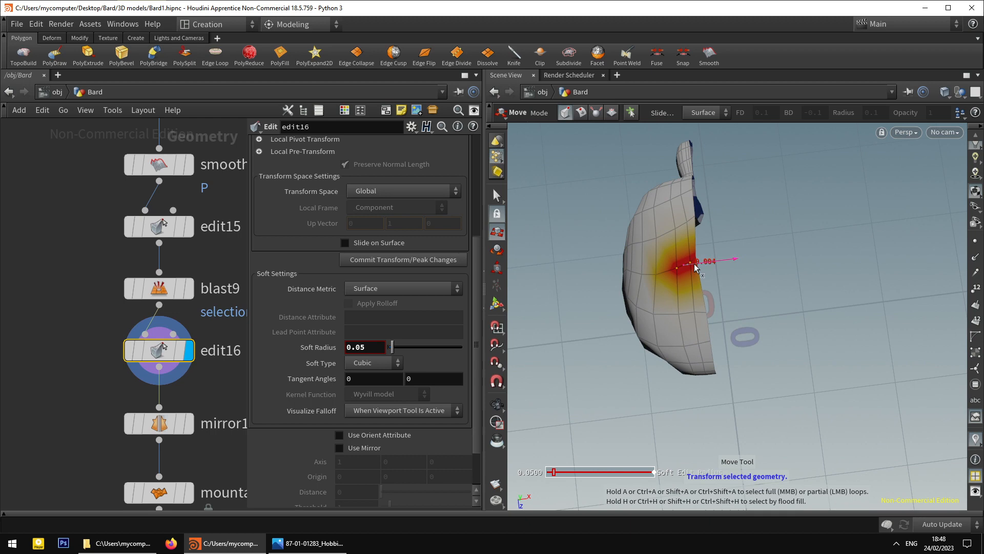
pyautogui.hotkey('ctrl', 'z')
pyautogui.click(497, 196)
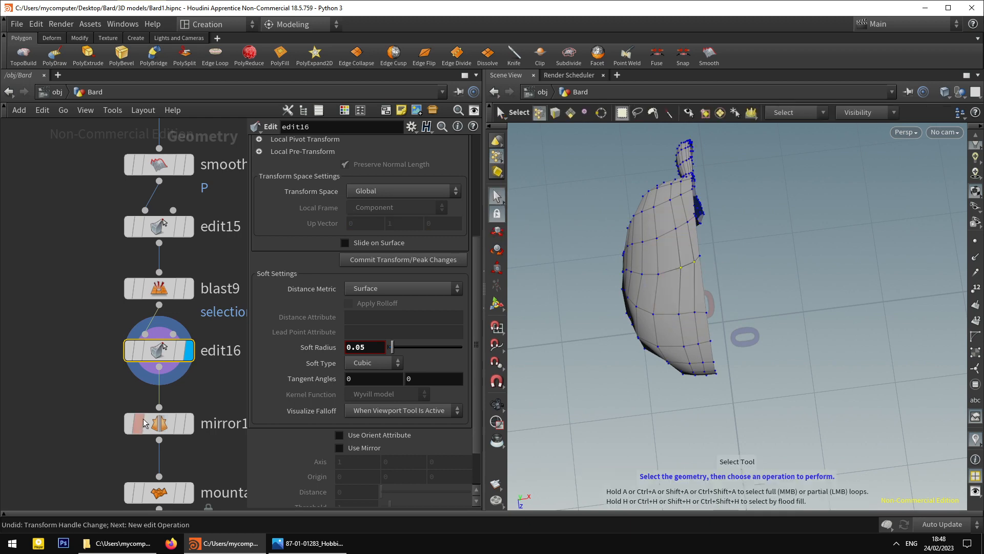
# Insert a new Edit node between edit16 and mirror1.
pyautogui.press('Tab')
pyautogui.write('edit')
pyautogui.press('Return')
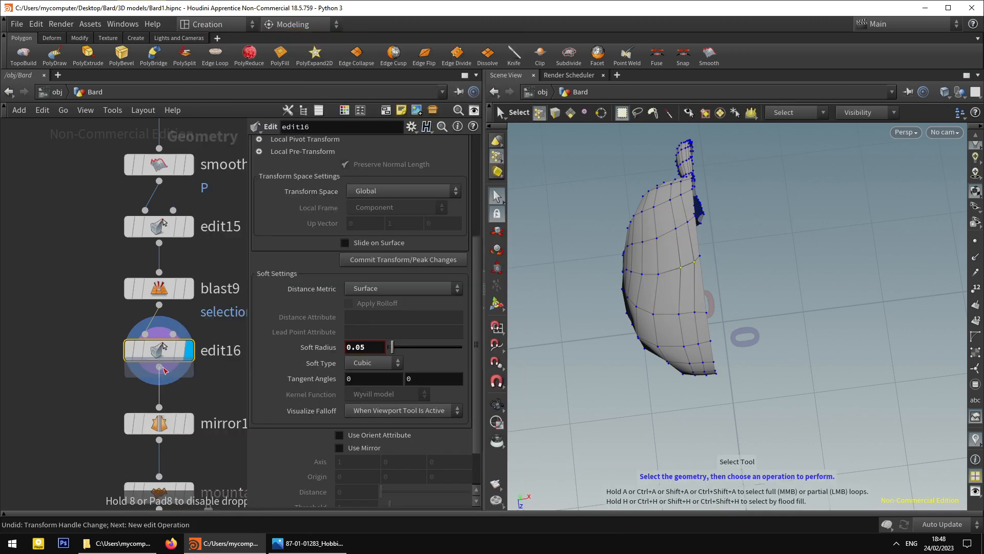
pyautogui.click(163, 392)
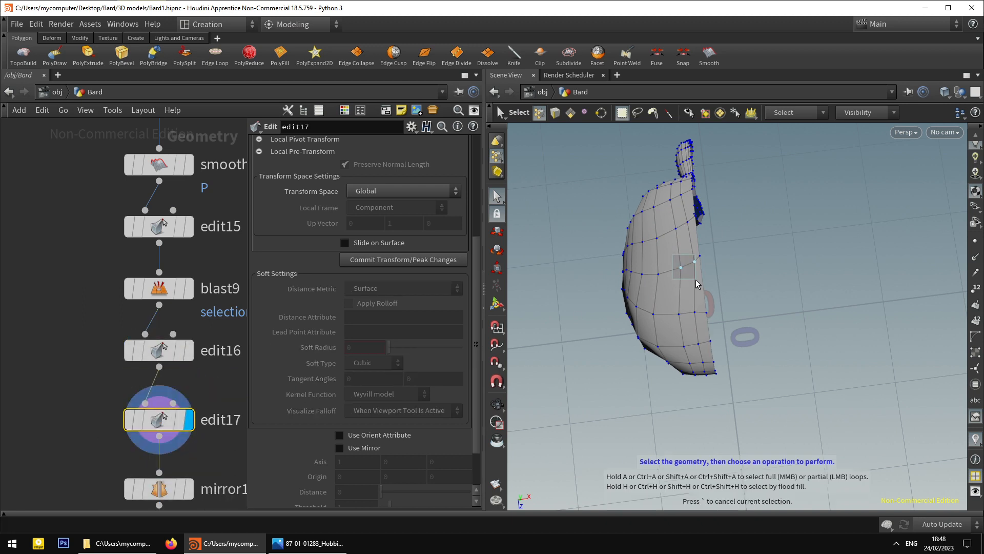
# Shift the two points beside the centre edge and their outer neighbour on the crown's middle row along X, without soft falloff.
pyautogui.press('t')
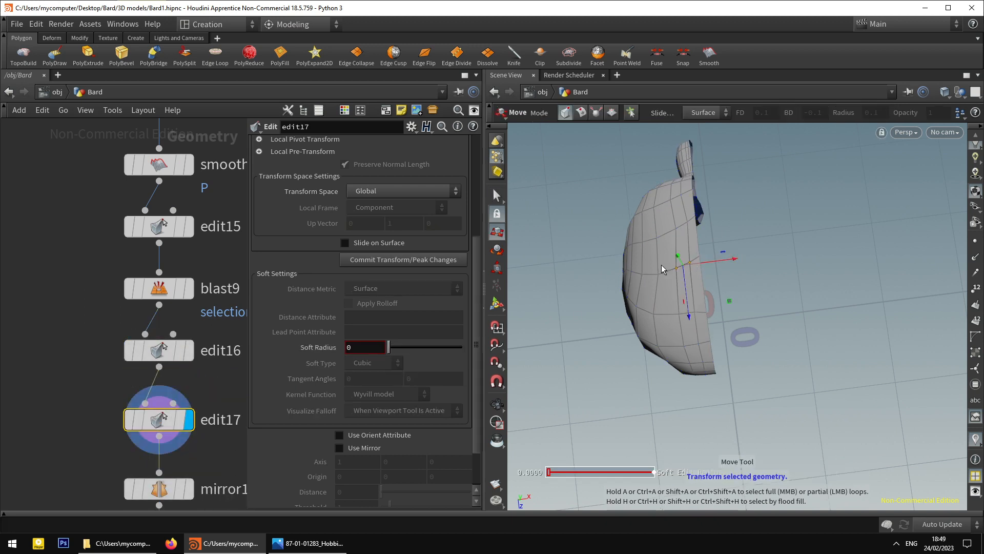
pyautogui.press('s')
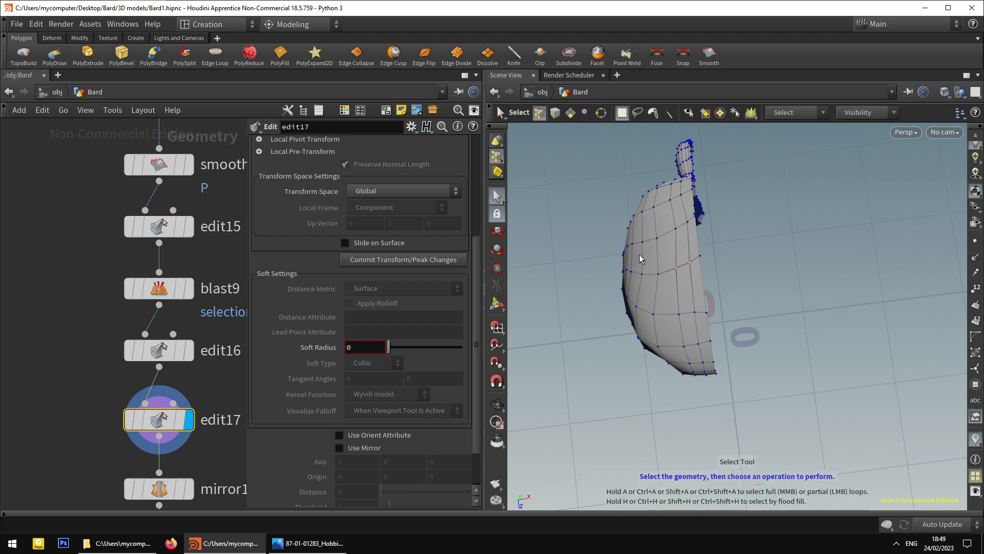
pyautogui.click(658, 272)
pyautogui.press('t')
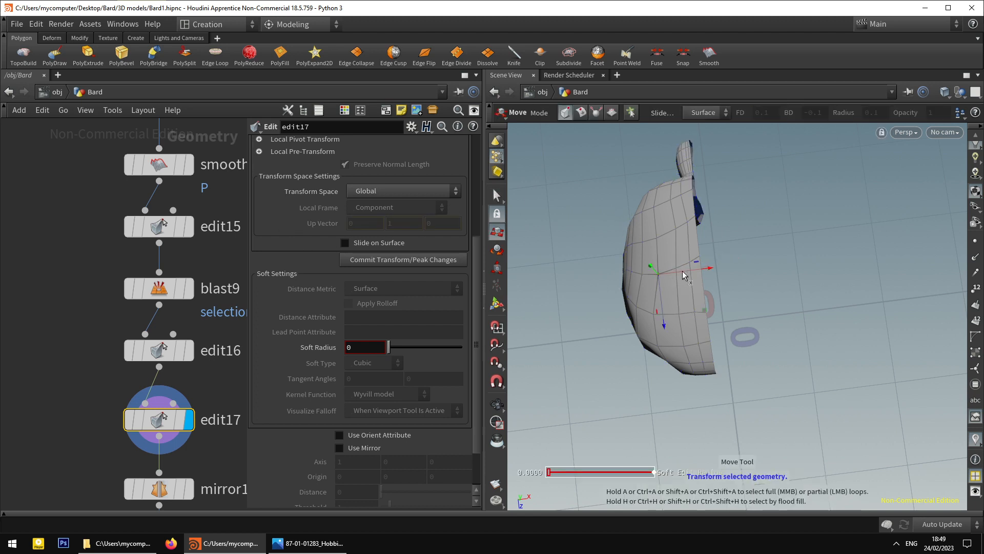
pyautogui.moveTo(683, 271); pyautogui.dragTo(678, 273)
pyautogui.keyDown('alt'); pyautogui.moveTo(682, 273); pyautogui.dragTo(735, 273, button='middle'); pyautogui.keyUp('alt')
pyautogui.keyDown('alt'); pyautogui.moveTo(736, 273); pyautogui.dragTo(745, 270); pyautogui.keyUp('alt')
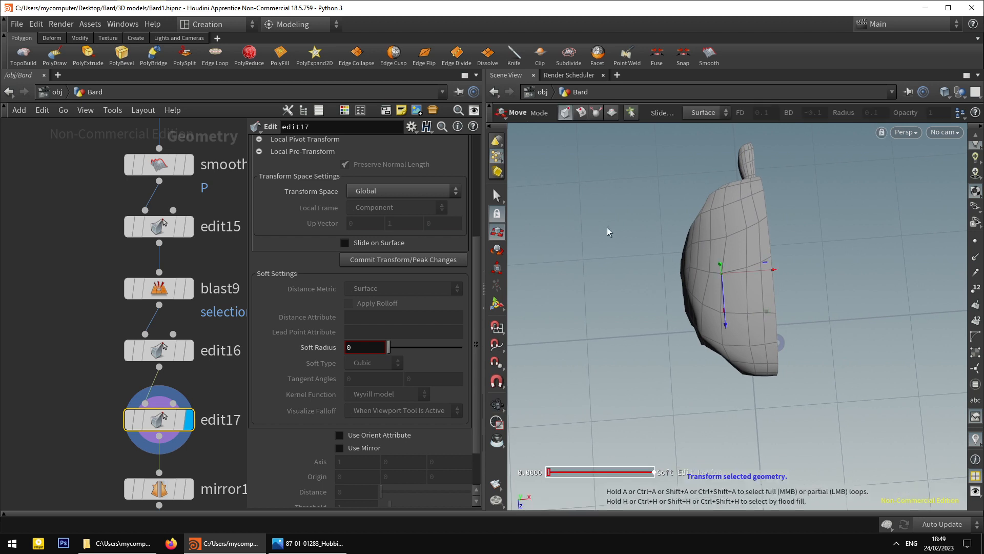
# Adjust individual points along X on the crown's middle row and the row behind it to even out their spacing.
pyautogui.press('s')
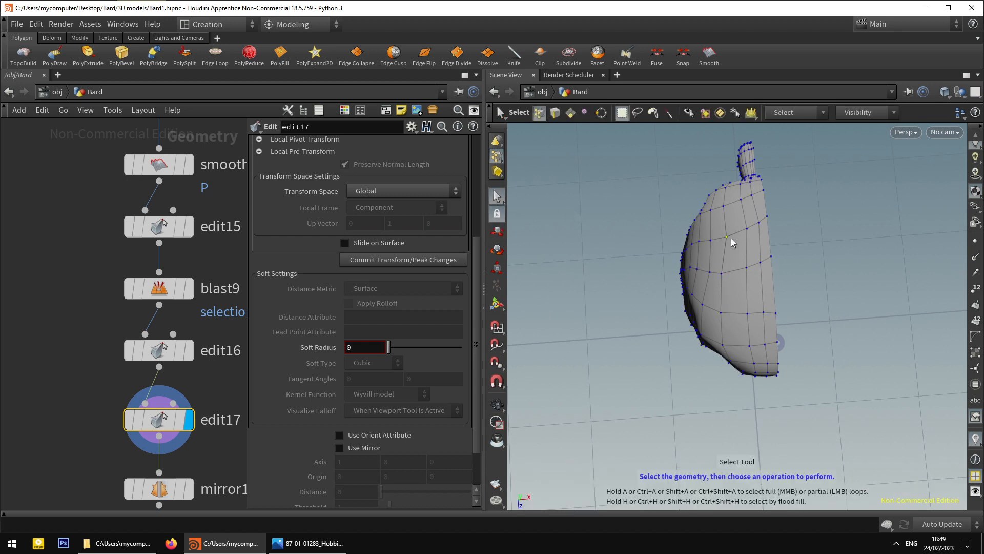
pyautogui.press('t')
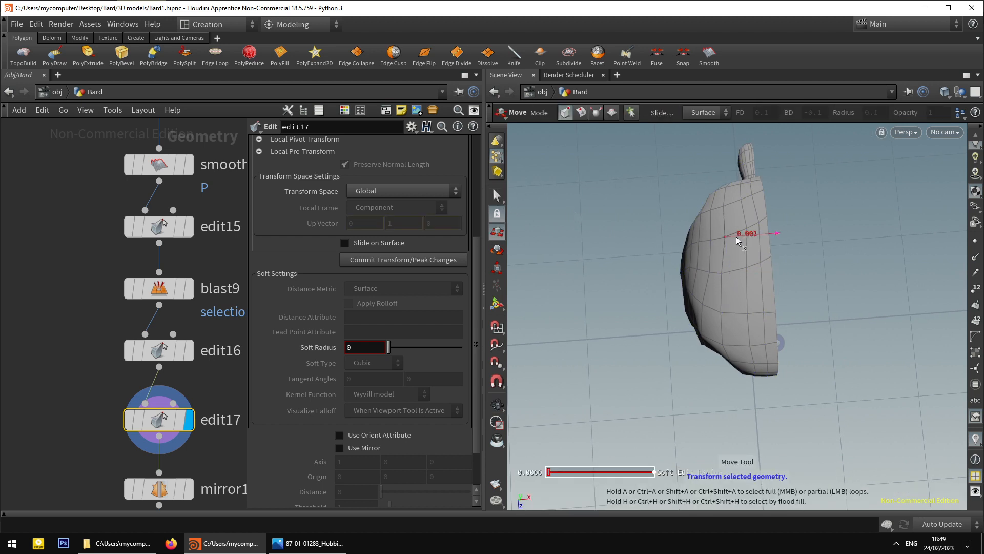
pyautogui.click(503, 198)
pyautogui.press('t')
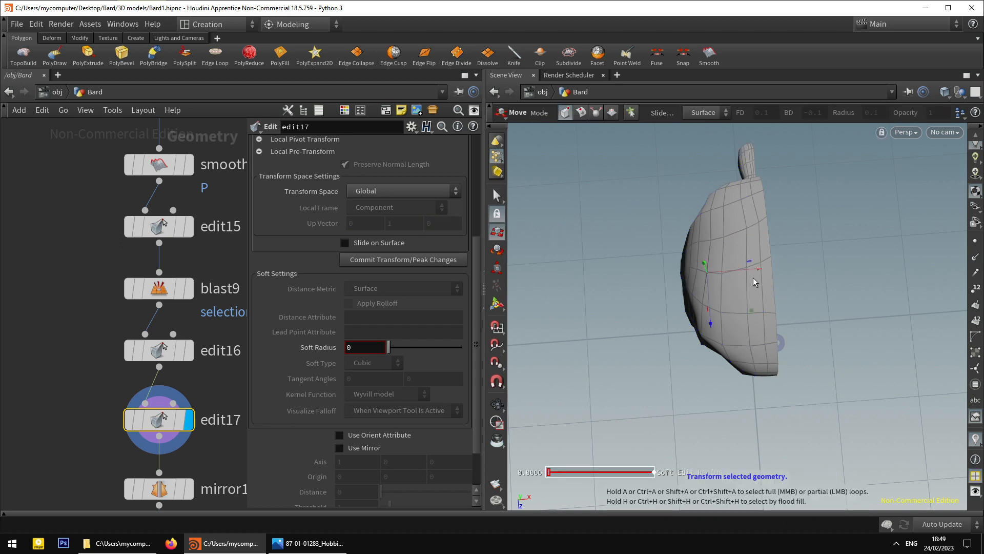
pyautogui.click(496, 195)
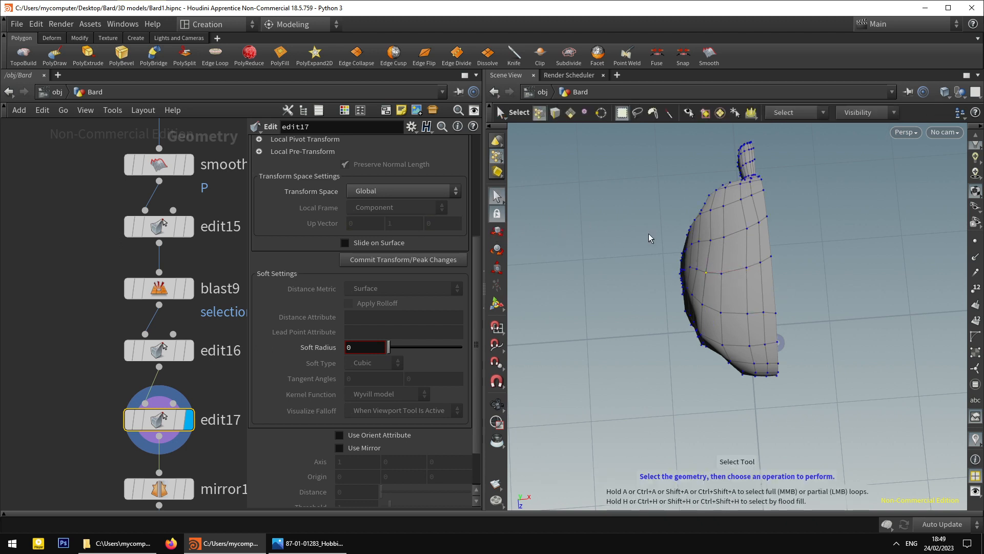
pyautogui.click(710, 241)
pyautogui.press('t')
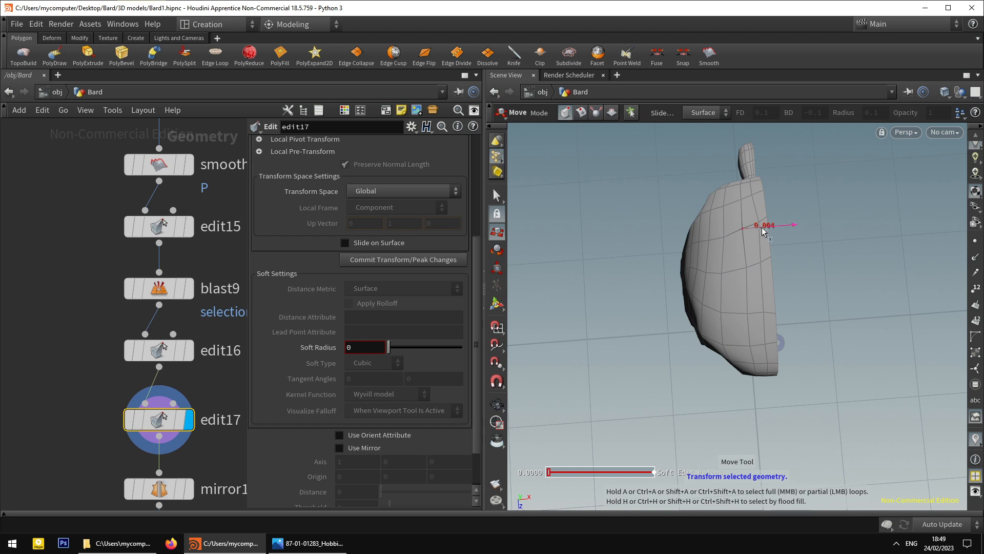
# Reposition points near the centre edge along X on the crown's middle row and the row in front of it.
pyautogui.press('s')
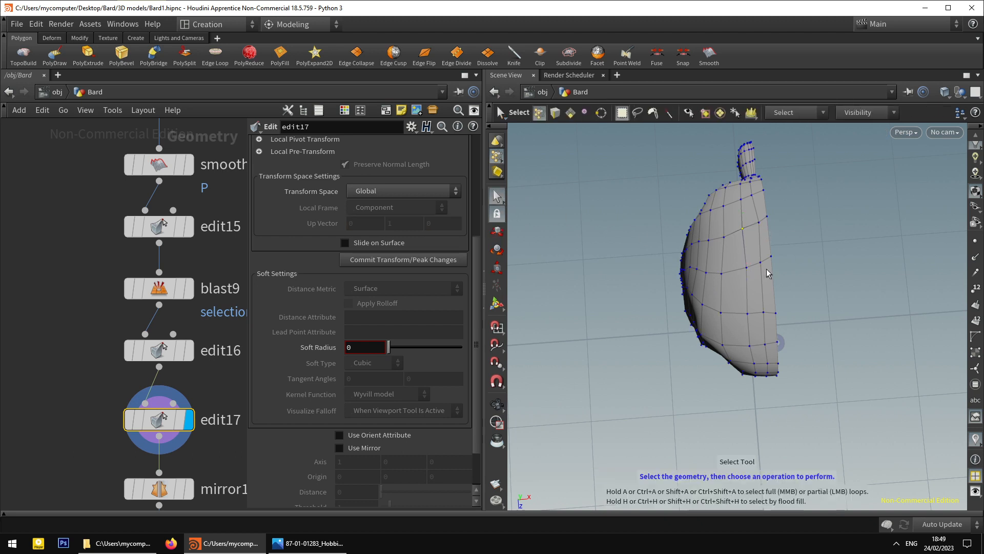
pyautogui.press('t')
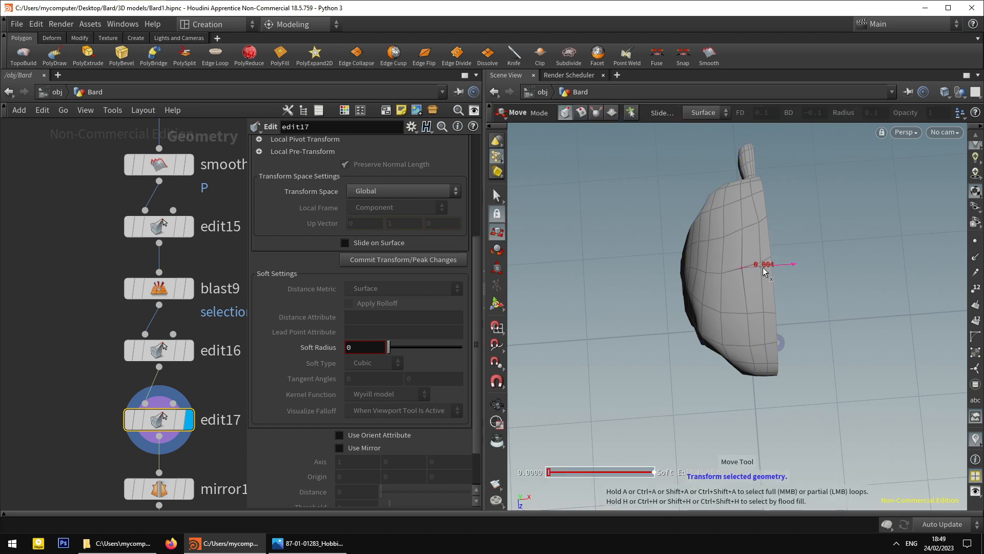
pyautogui.press('s')
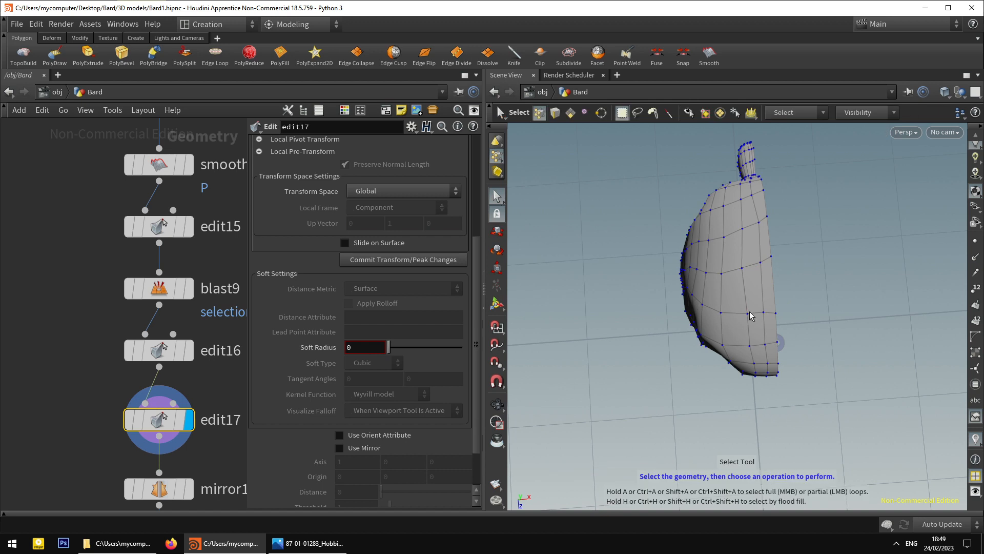
pyautogui.press('t')
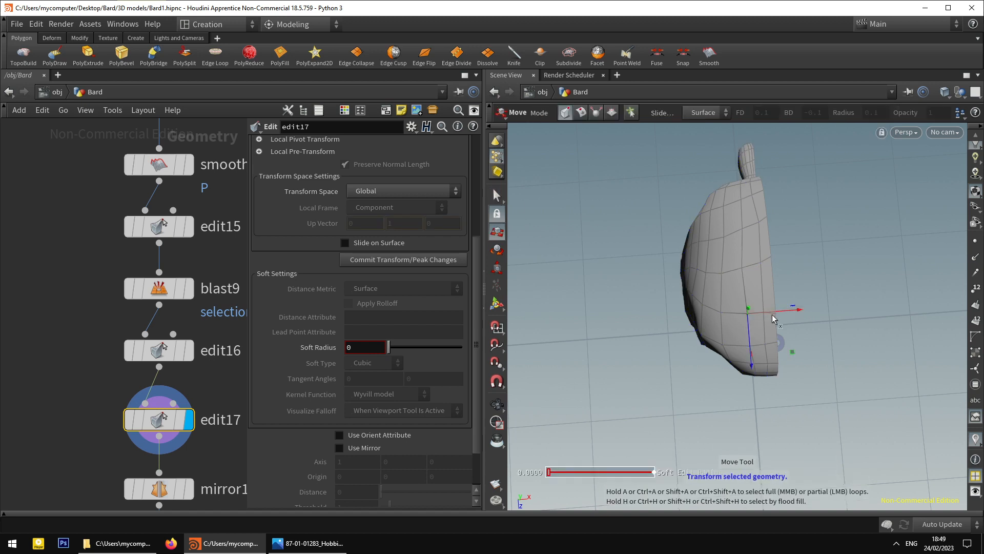
pyautogui.moveTo(774, 318); pyautogui.dragTo(758, 315)
pyautogui.click(498, 196)
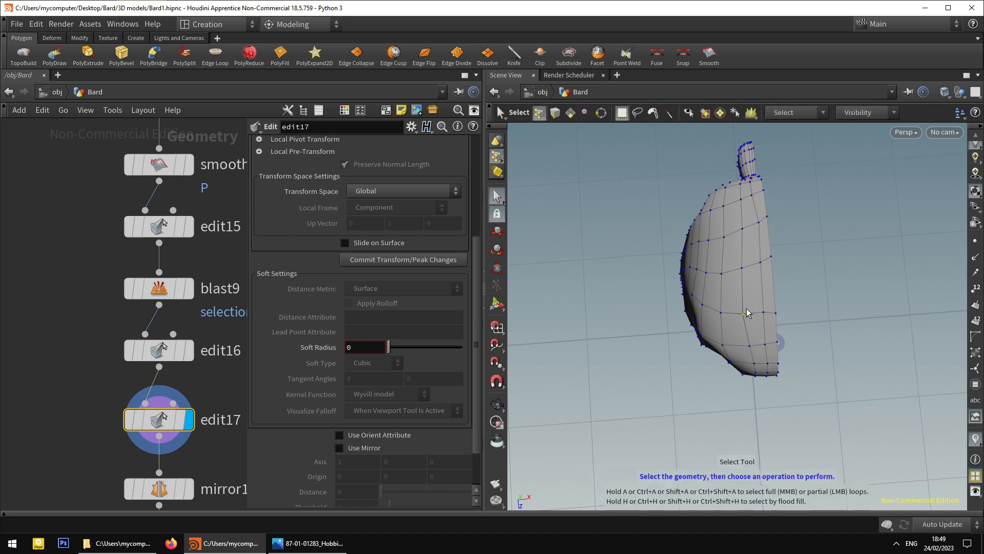
pyautogui.click(764, 312)
pyautogui.press('t')
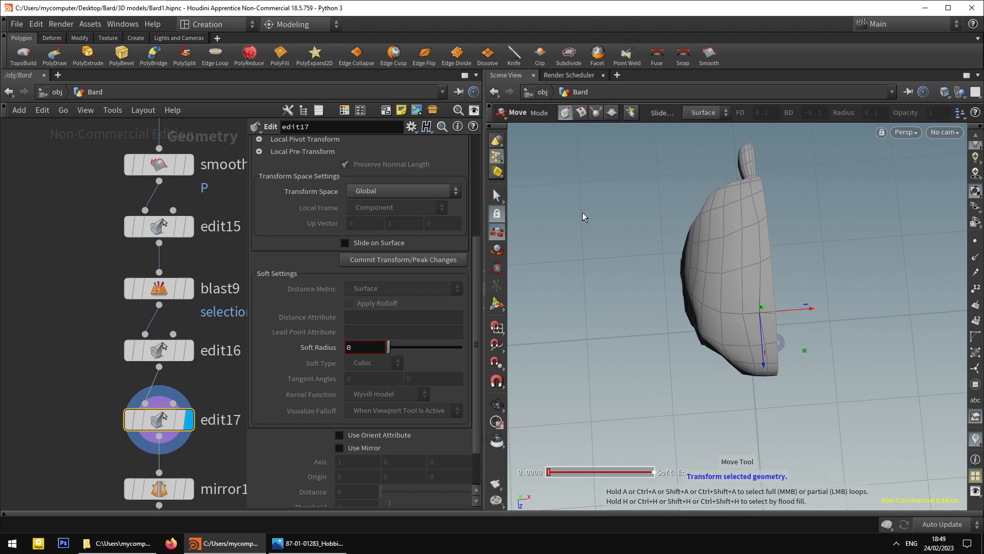
# Shift the points closest to the centre edge on the crown's middle row and the row behind it.
pyautogui.click(498, 197)
pyautogui.click(761, 263)
pyautogui.press('t')
pyautogui.click(497, 196)
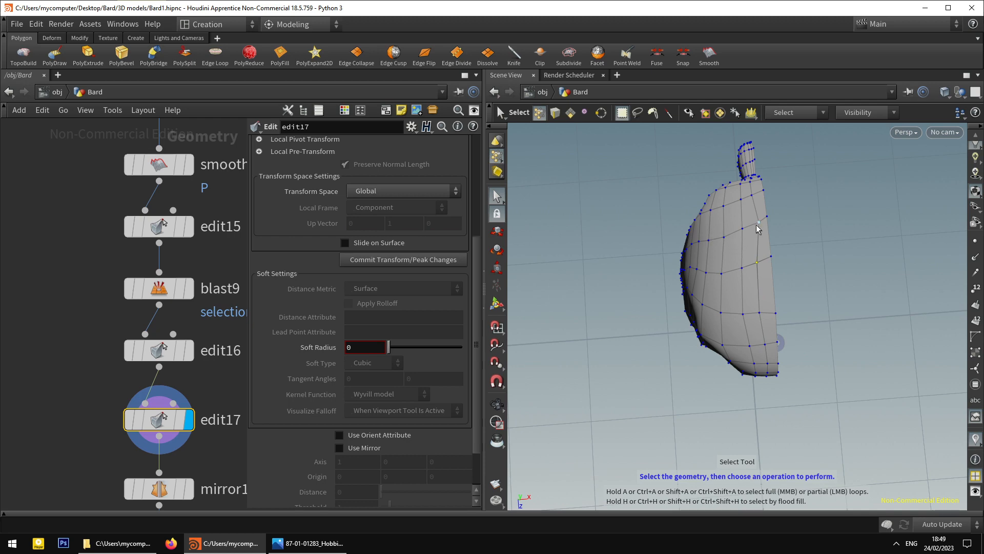
pyautogui.press('t')
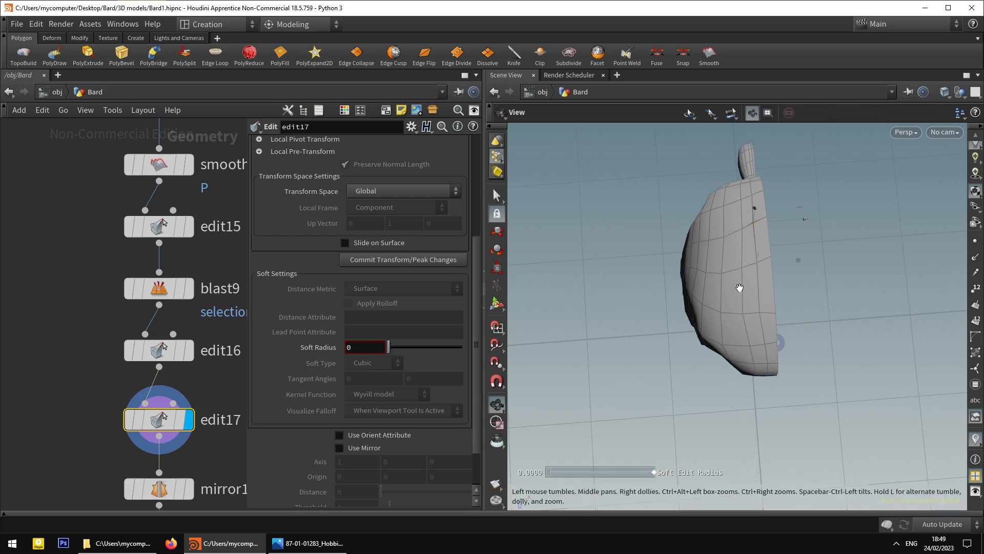
# Examine the half hair from the side and browse the Bard reference images for its hairline shape.
pyautogui.keyDown('alt'); pyautogui.moveTo(738, 288); pyautogui.dragTo(759, 300); pyautogui.keyUp('alt')
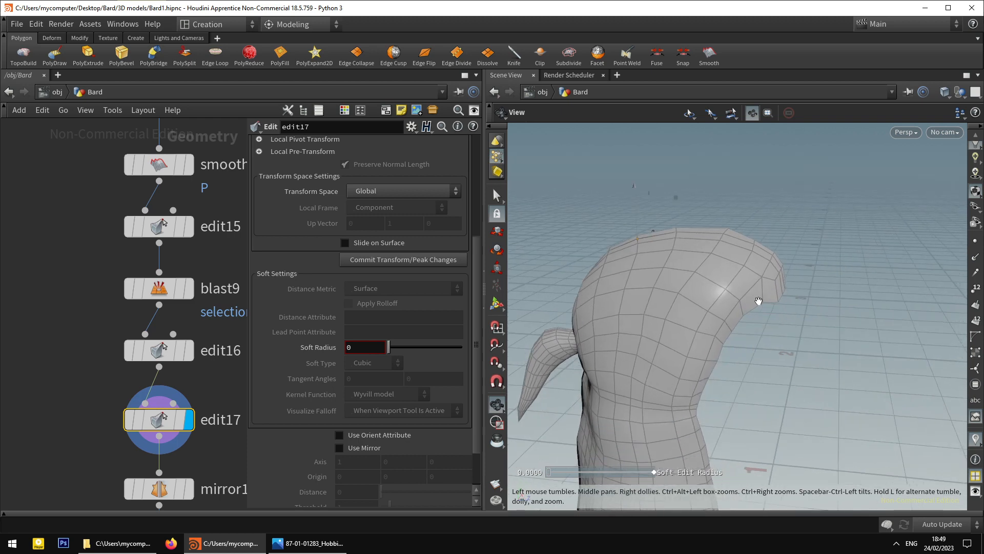
pyautogui.scroll(3, 761, 301)
pyautogui.click(499, 198)
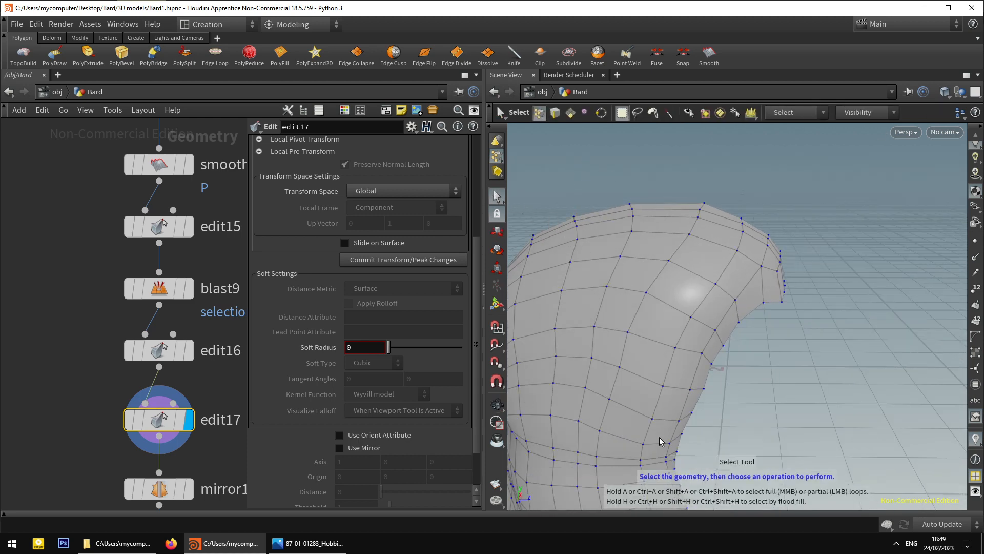
pyautogui.click(308, 543)
pyautogui.press('Left')
pyautogui.press('Left')
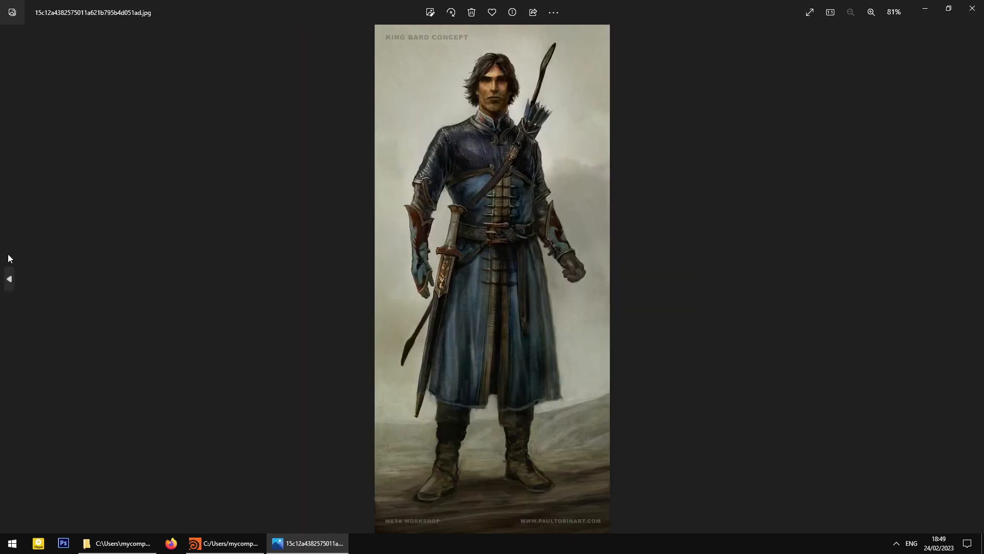
pyautogui.press('Left')
pyautogui.click(329, 542)
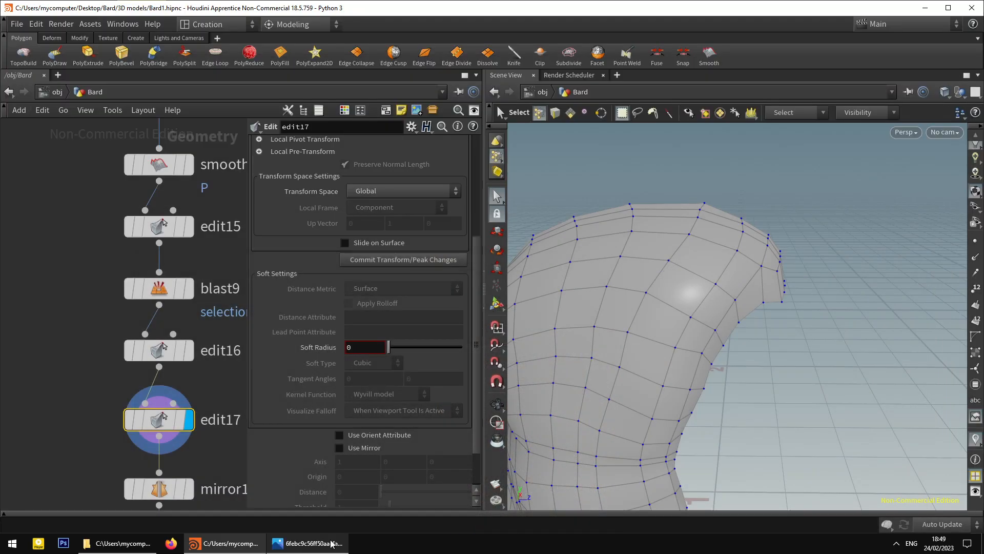
# Move two groups of points along the front side hairline forward to reshape the edge below the fringe, then clear the selection.
pyautogui.moveTo(772, 350); pyautogui.dragTo(738, 319)
pyautogui.press('t')
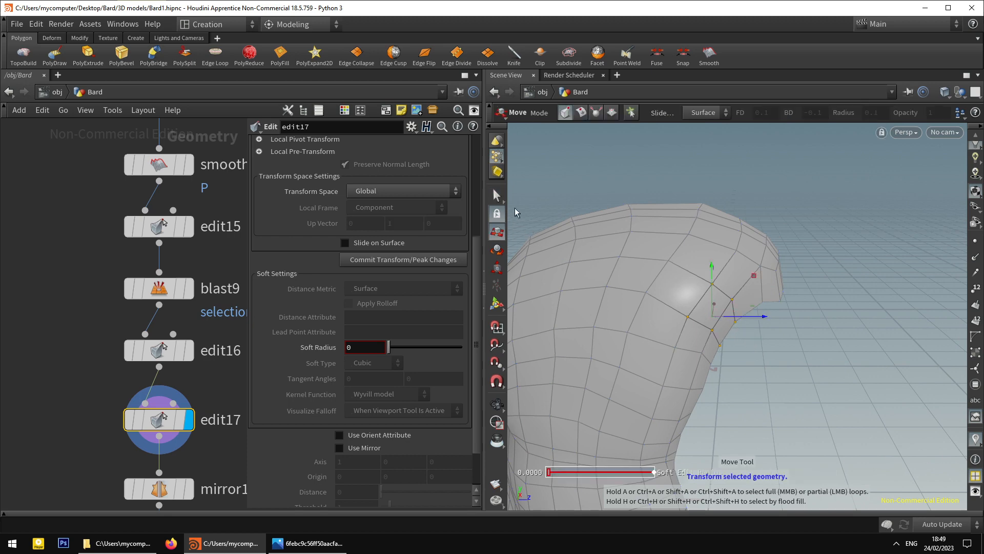
pyautogui.press('s')
pyautogui.moveTo(653, 355); pyautogui.dragTo(655, 330)
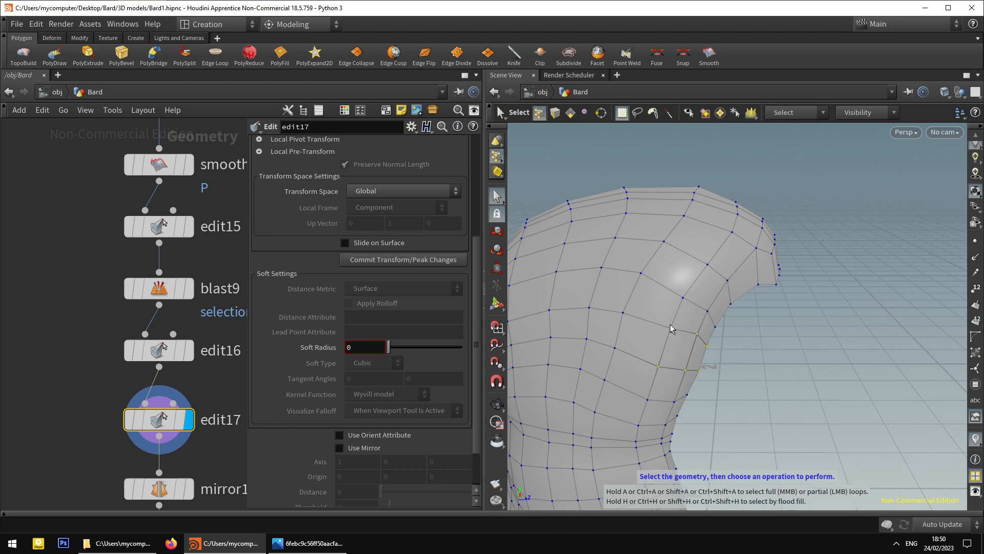
pyautogui.press('t')
pyautogui.moveTo(721, 351); pyautogui.dragTo(723, 350)
pyautogui.click(497, 197)
pyautogui.click(735, 384)
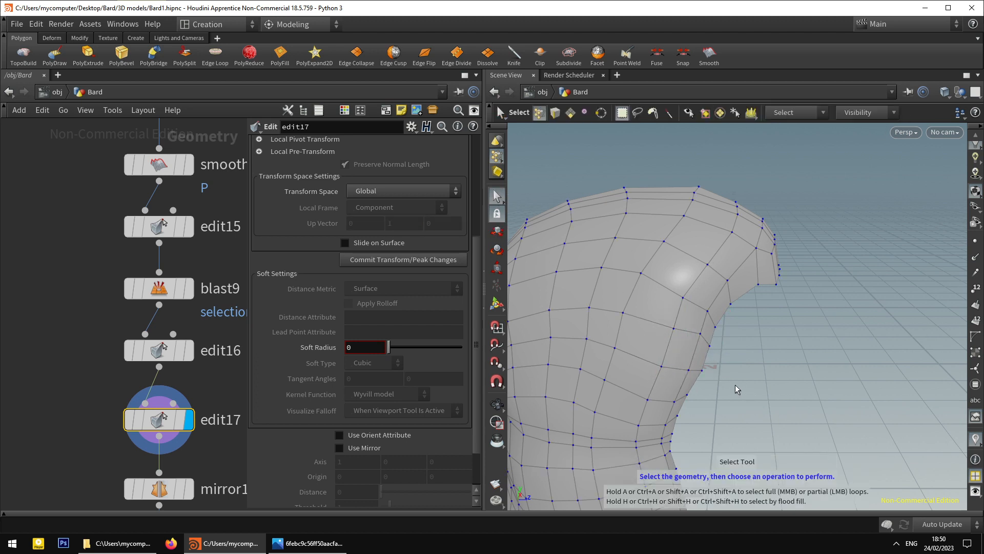
# Select points along the front side hairline below the fringe and adjust their position.
pyautogui.moveTo(735, 385); pyautogui.dragTo(727, 359)
pyautogui.press('t')
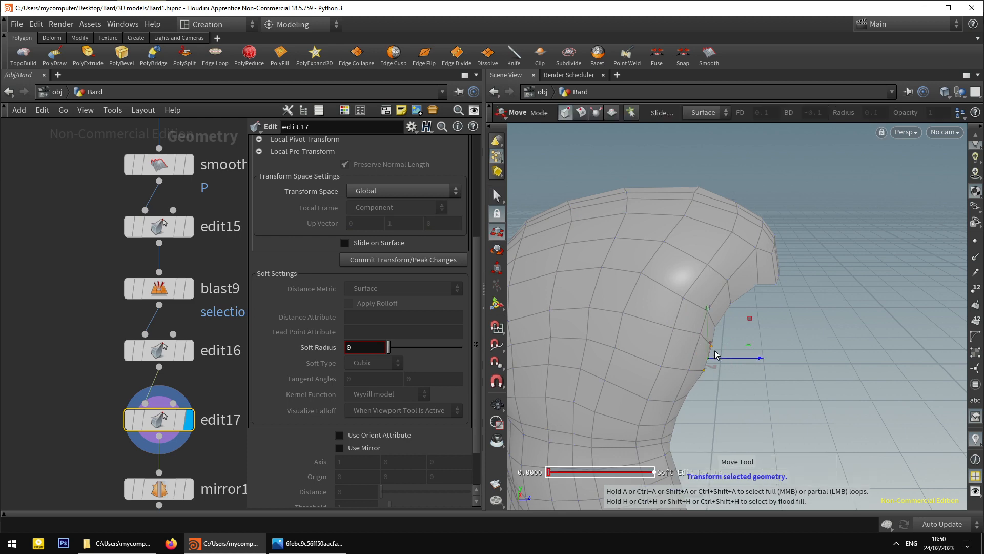
pyautogui.click(497, 196)
pyautogui.keyDown('alt'); pyautogui.moveTo(615, 267); pyautogui.dragTo(743, 349); pyautogui.keyUp('alt')
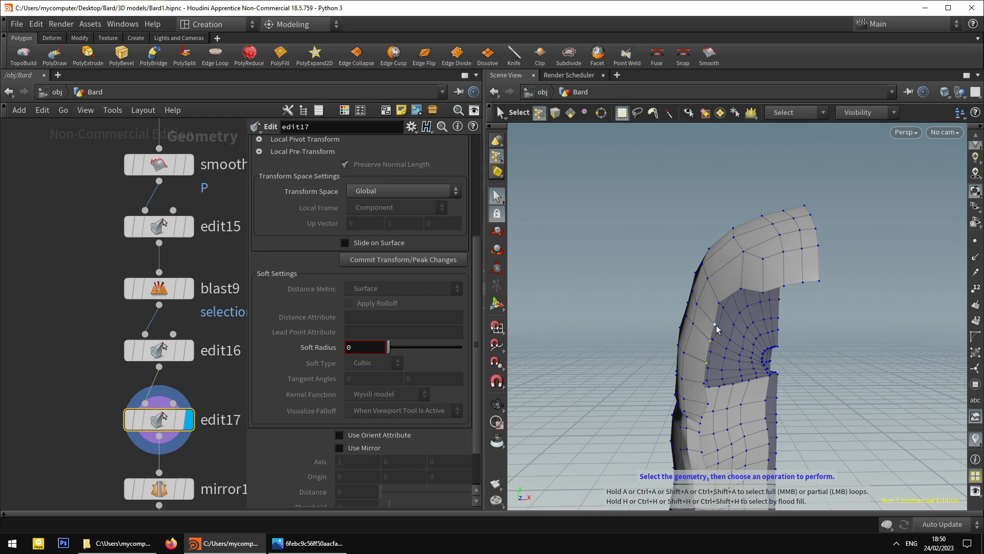
pyautogui.press('t')
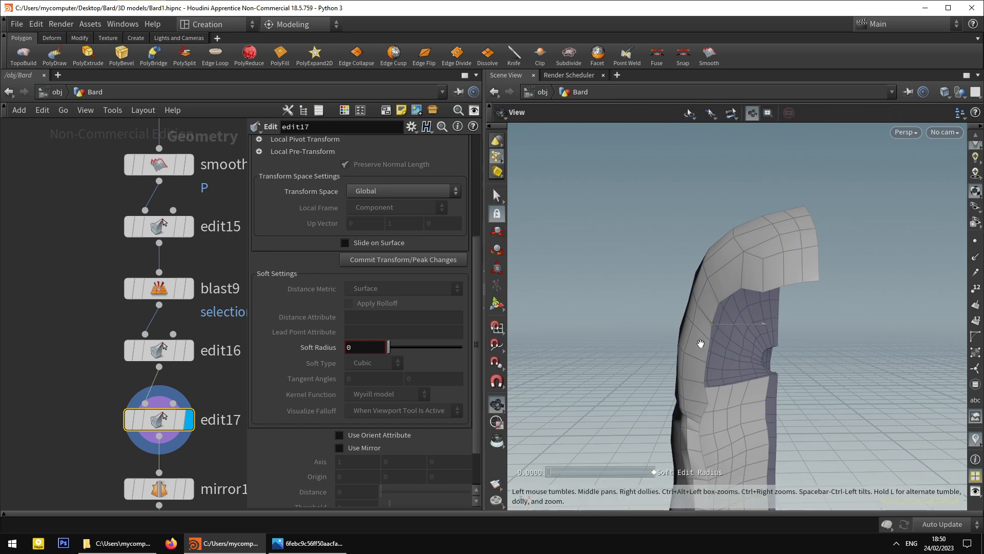
pyautogui.keyDown('alt'); pyautogui.moveTo(699, 340); pyautogui.dragTo(607, 266); pyautogui.keyUp('alt')
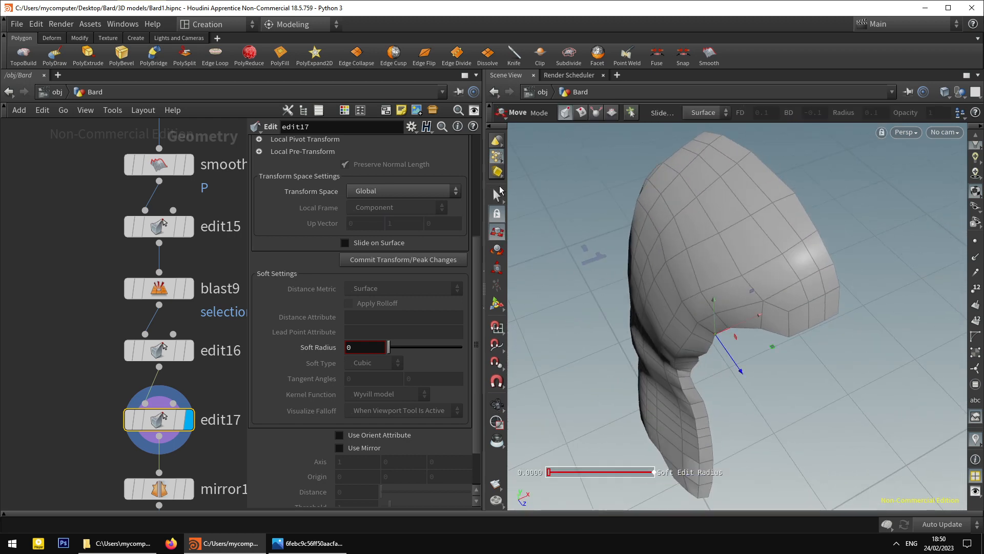
# Move the fringe's lower corner point, then adjust the points near the centre of the fringe's front edge.
pyautogui.press('s')
pyautogui.click(784, 335)
pyautogui.press('t')
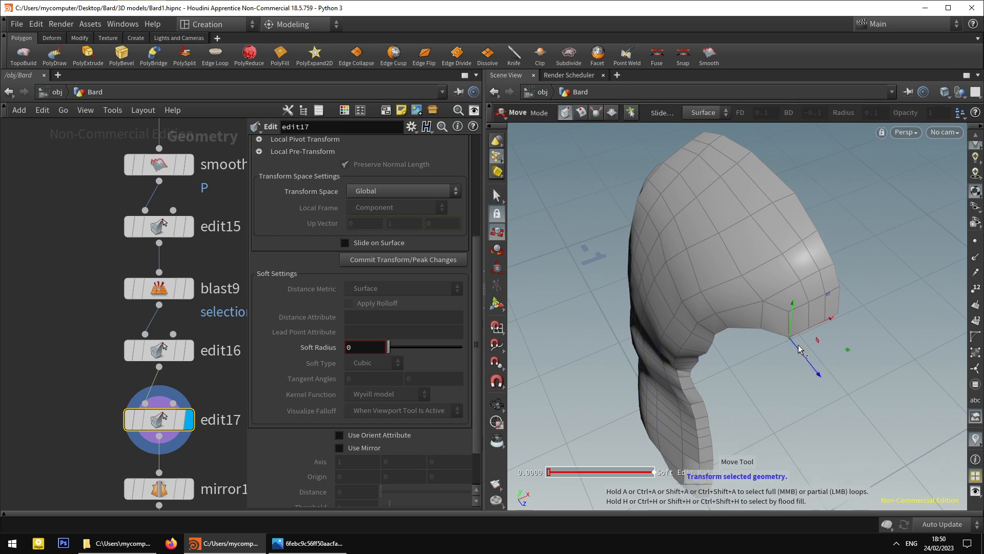
pyautogui.keyDown('alt'); pyautogui.moveTo(799, 341); pyautogui.dragTo(845, 323); pyautogui.keyUp('alt')
pyautogui.press('s')
pyautogui.moveTo(819, 271); pyautogui.dragTo(776, 245)
pyautogui.press('t')
pyautogui.moveTo(774, 240); pyautogui.dragTo(647, 277)
pyautogui.scroll(-2, 725, 298)
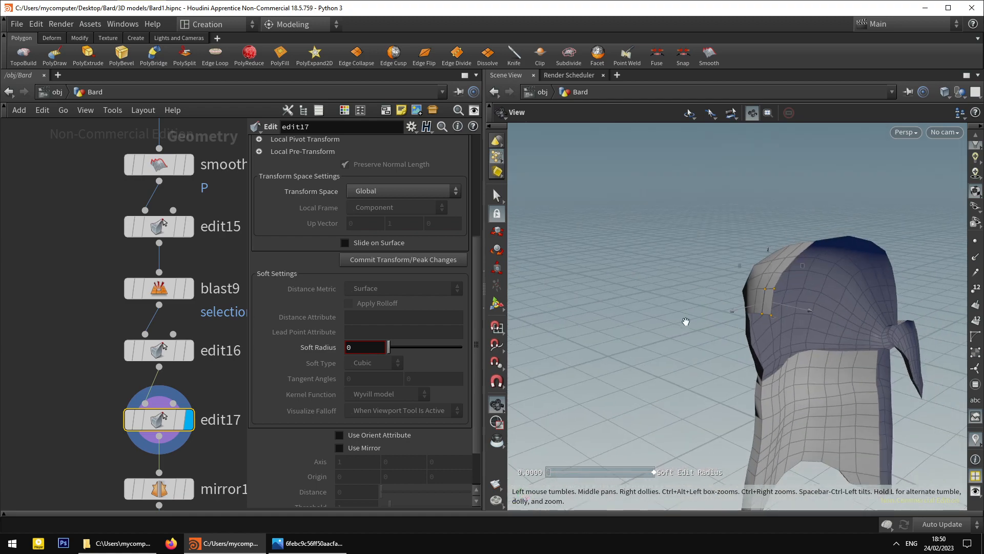
# Display the mirrored hair, view it from the front, and delete the mountain1 node.
pyautogui.scroll(-1, 202, 467)
pyautogui.moveTo(202, 466); pyautogui.dragTo(187, 403, button='middle')
pyautogui.click(175, 426)
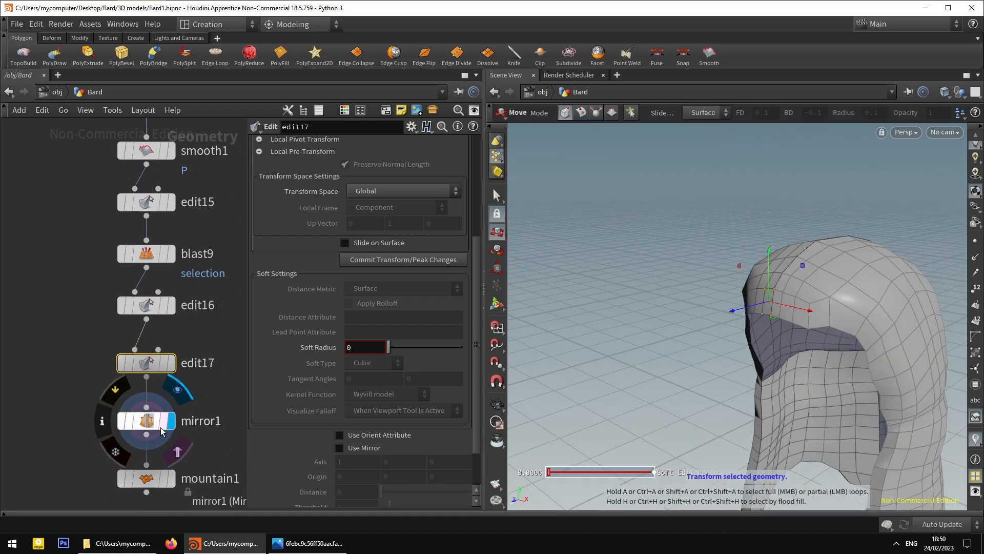
pyautogui.moveTo(725, 348); pyautogui.dragTo(639, 397)
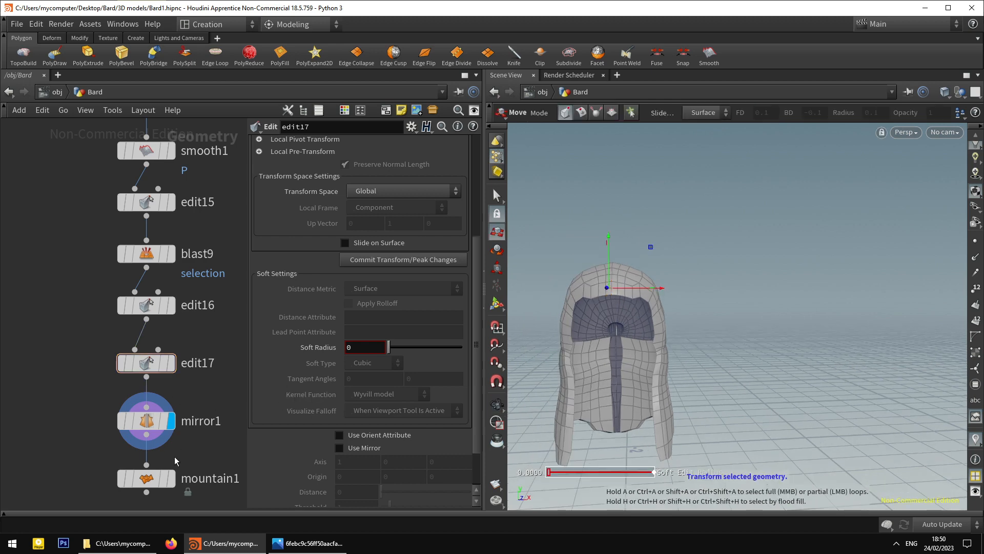
pyautogui.click(146, 422)
pyautogui.click(154, 480)
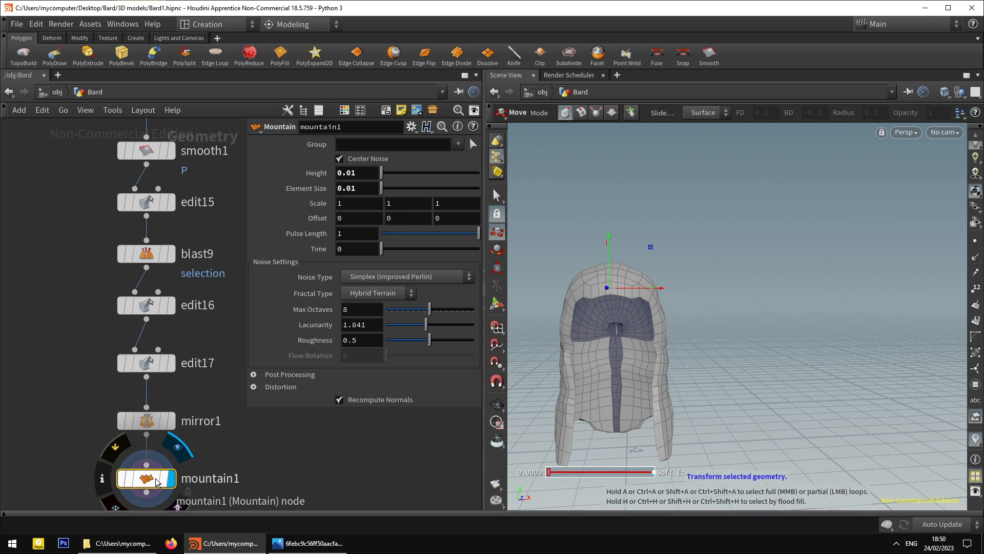
pyautogui.press('Delete')
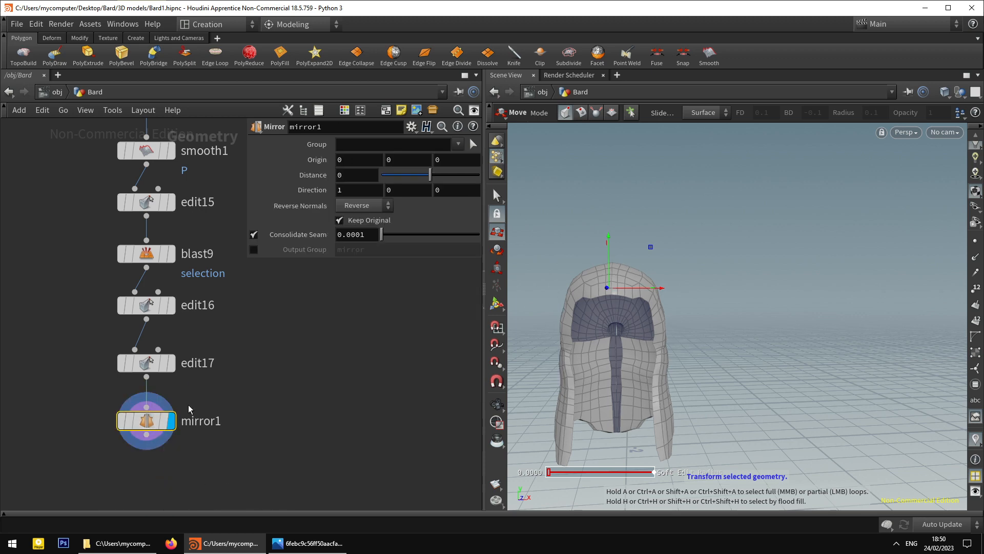
# Reposition the mirror1 node directly below edit17 with a wider gap between them.
pyautogui.moveTo(159, 425); pyautogui.dragTo(91, 449)
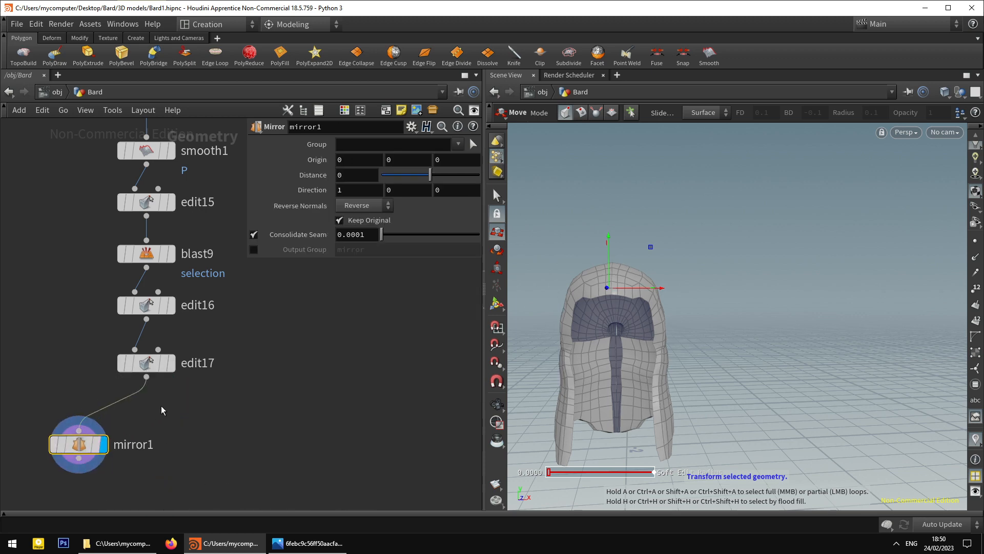
pyautogui.click(170, 364)
pyautogui.click(156, 366)
pyautogui.click(102, 450)
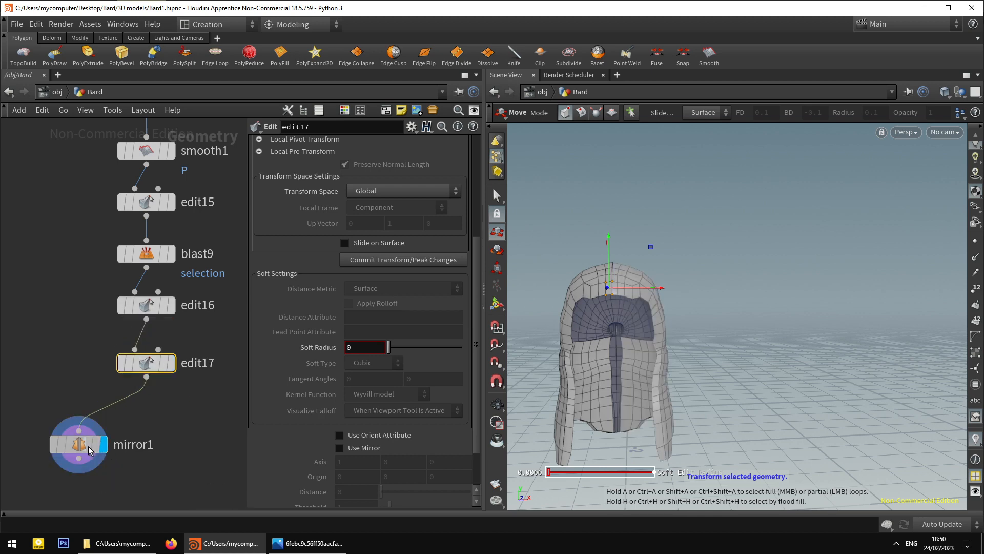
pyautogui.click(89, 450)
pyautogui.moveTo(76, 446); pyautogui.dragTo(145, 462)
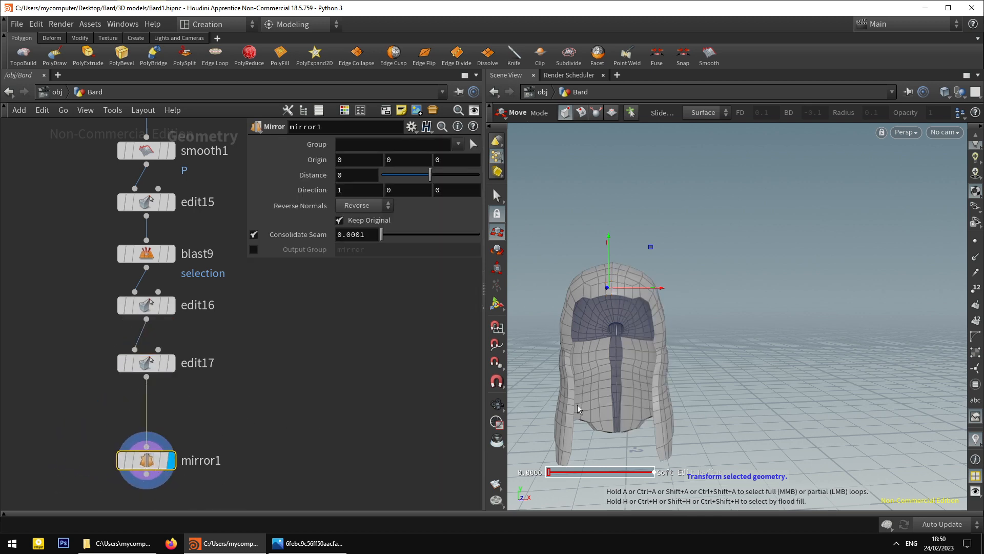
# Insert a Merge node between merge3 and merge1 in the body's merge chain.
pyautogui.press('Escape')
pyautogui.moveTo(621, 321); pyautogui.dragTo(668, 330)
pyautogui.scroll(3, 668, 330)
pyautogui.scroll(-4, 312, 326)
pyautogui.moveTo(314, 240); pyautogui.dragTo(251, 344, button='middle')
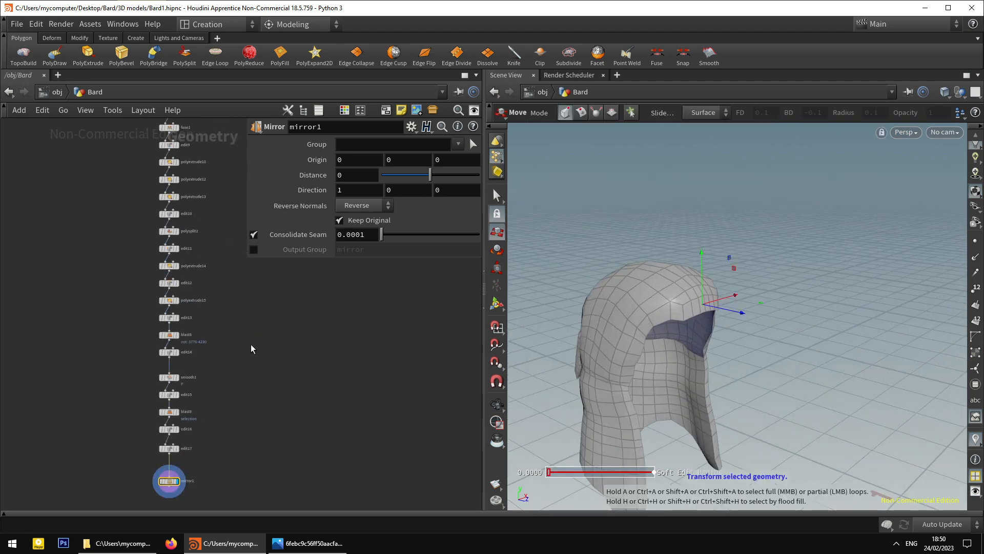
pyautogui.moveTo(288, 199); pyautogui.dragTo(250, 334, button='middle')
pyautogui.scroll(-5, 250, 323)
pyautogui.moveTo(258, 211); pyautogui.dragTo(235, 334, button='middle')
pyautogui.scroll(6, 235, 335)
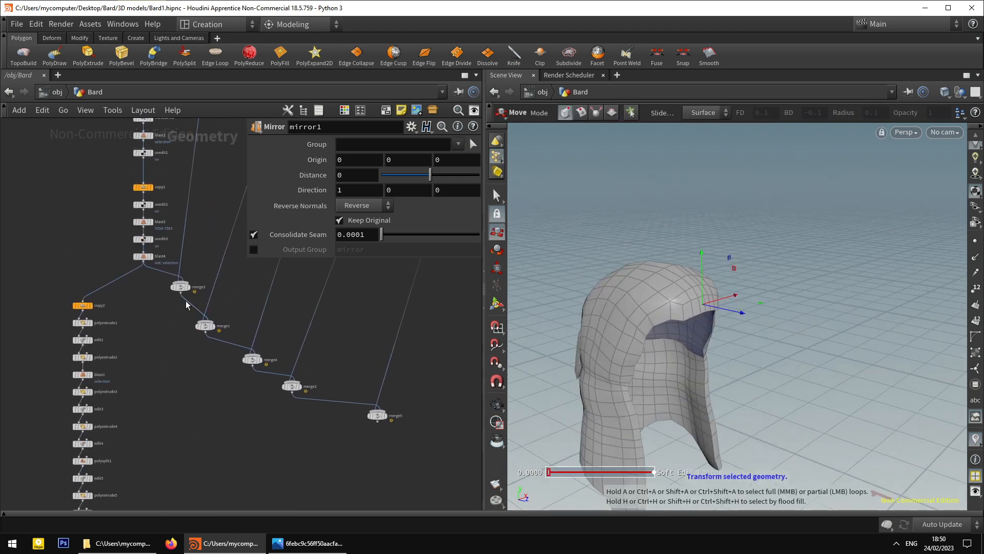
pyautogui.rightClick(182, 294)
pyautogui.write('mer')
pyautogui.press('Return')
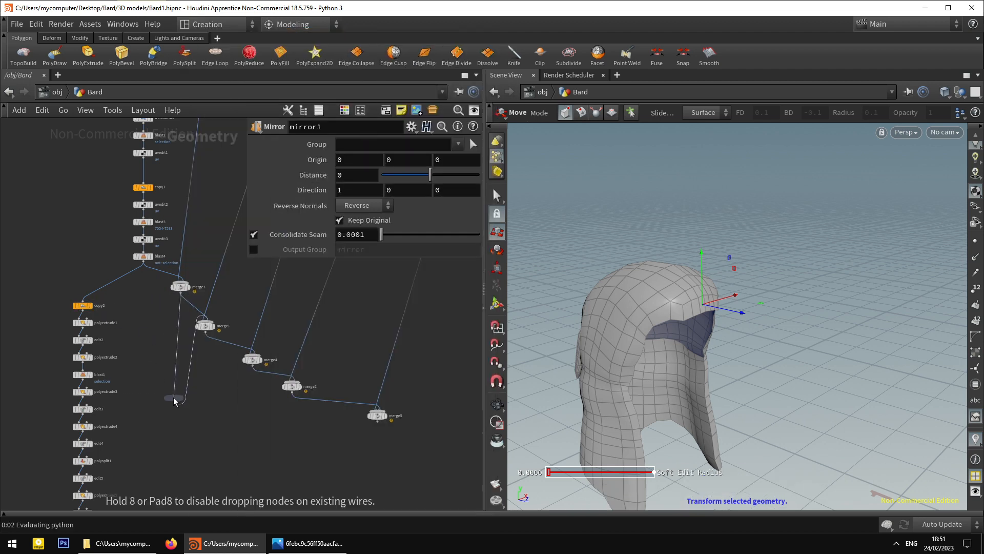
pyautogui.click(165, 382)
# Connect the output of mirror1 to the new merge6 node so the hair joins the body.
pyautogui.scroll(-5, 217, 401)
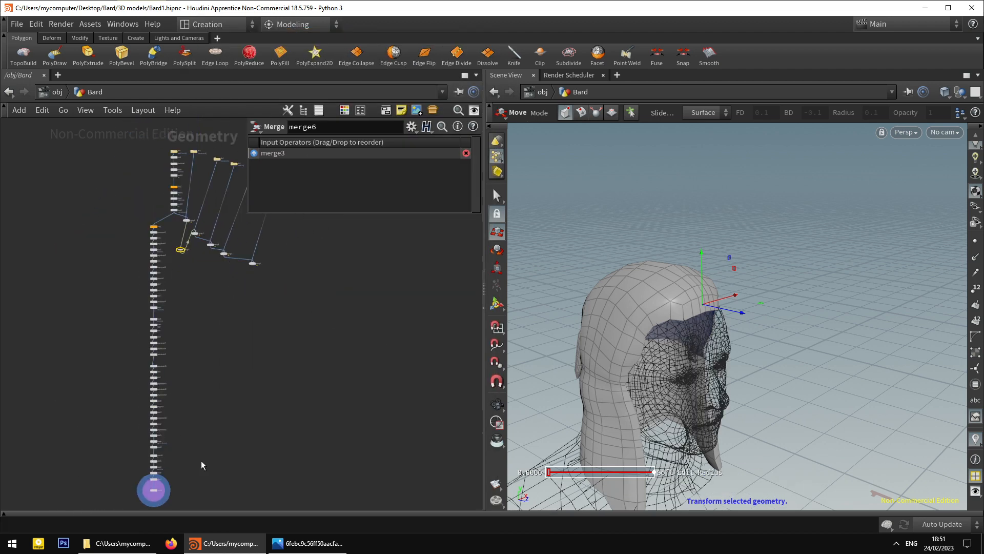
pyautogui.scroll(3, 180, 389)
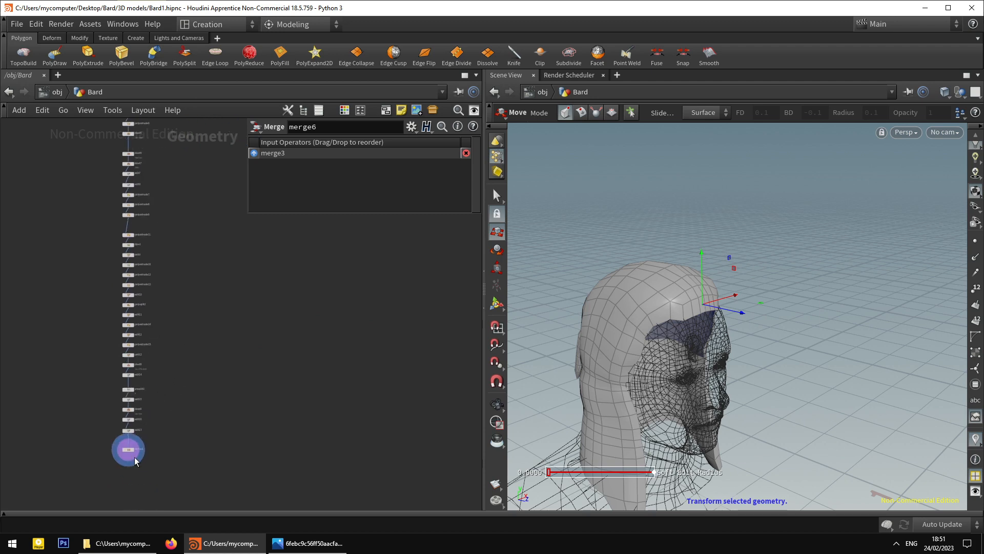
pyautogui.scroll(5, 135, 457)
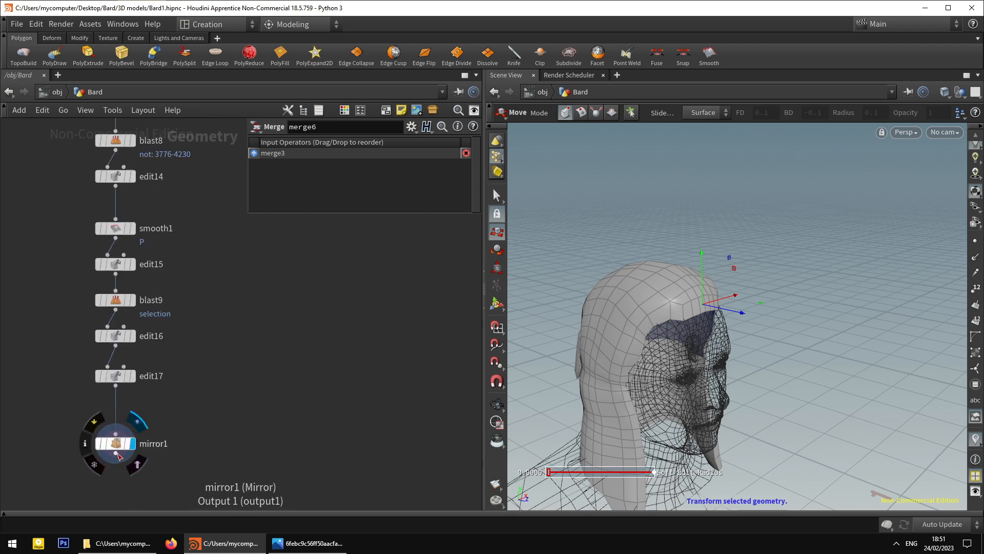
pyautogui.scroll(-6, 195, 380)
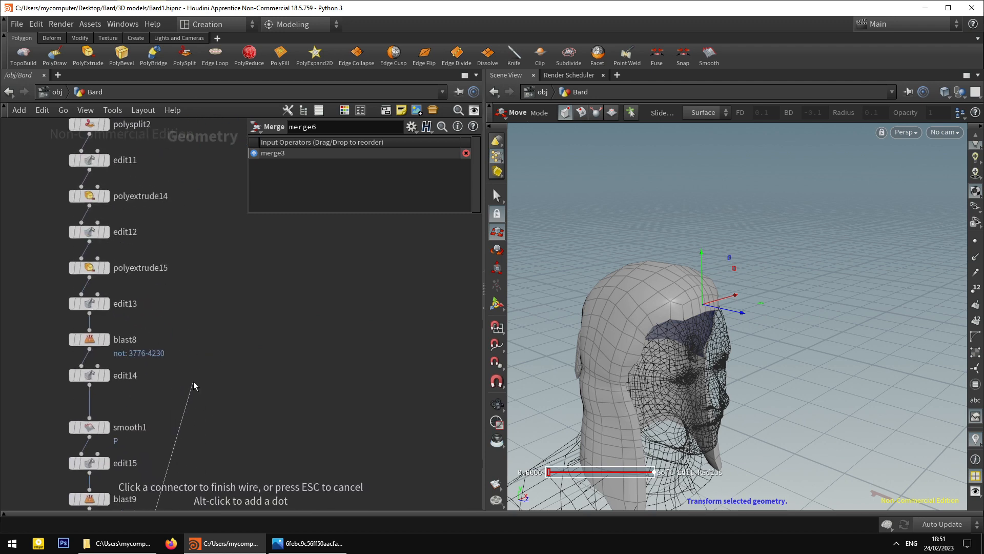
pyautogui.scroll(5, 229, 362)
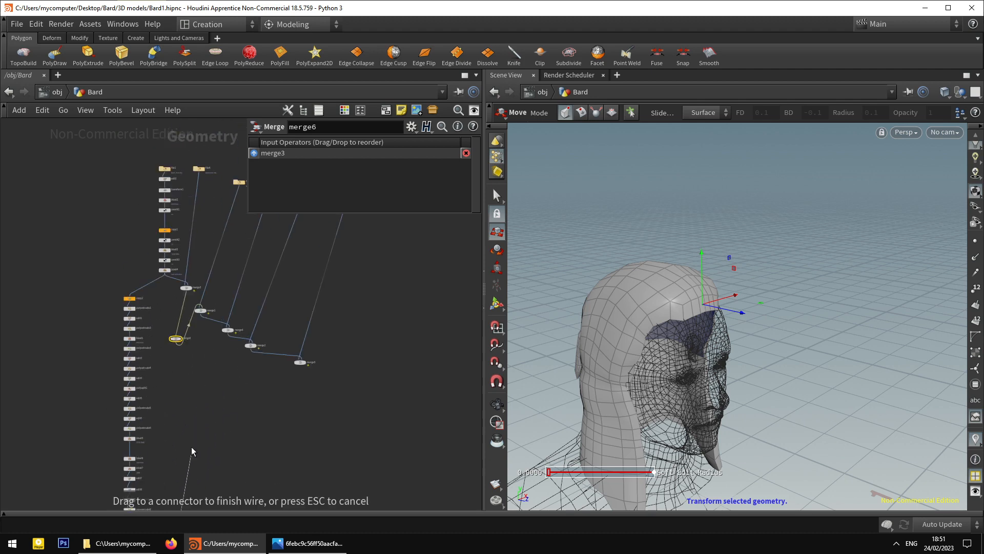
pyautogui.click(172, 350)
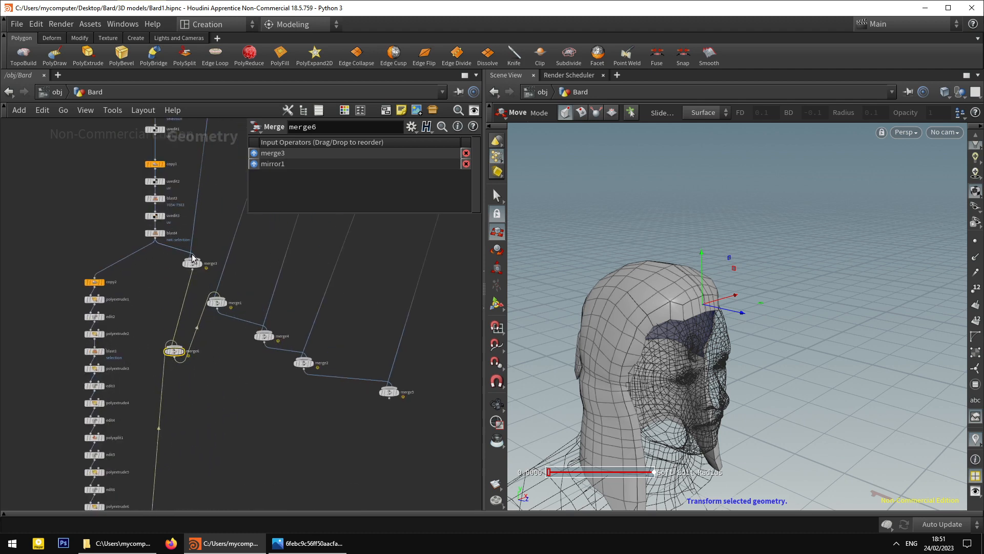
# Rearrange the merge nodes downstream of merge6 into a tidy descending chain.
pyautogui.scroll(3, 221, 360)
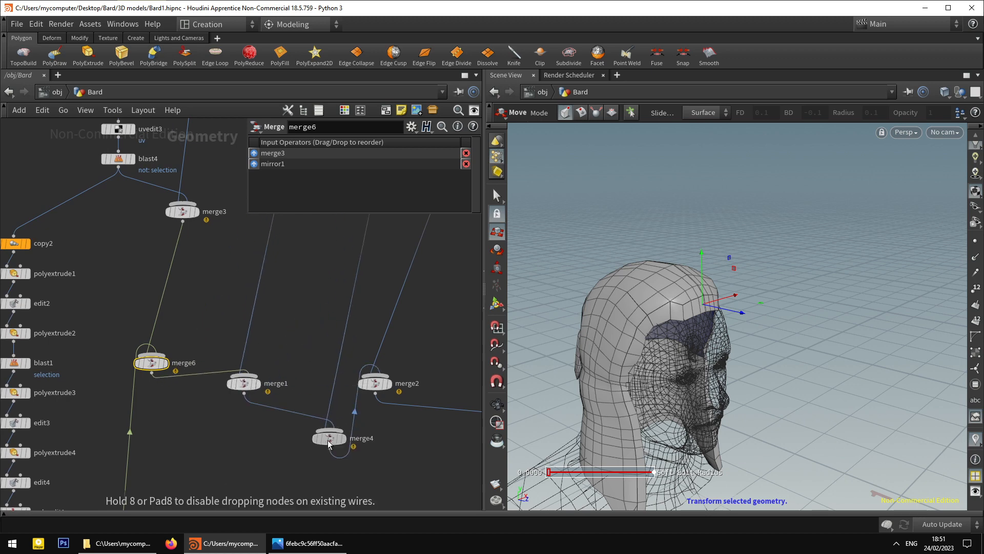
pyautogui.moveTo(328, 441); pyautogui.dragTo(325, 442)
pyautogui.moveTo(397, 449); pyautogui.dragTo(265, 357, button='middle')
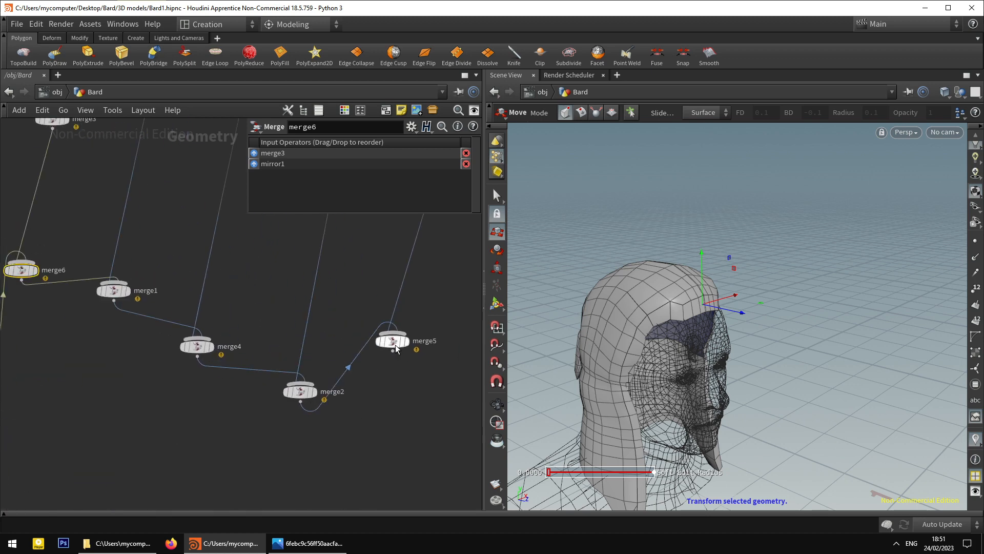
pyautogui.moveTo(378, 359); pyautogui.dragTo(440, 371, button='middle')
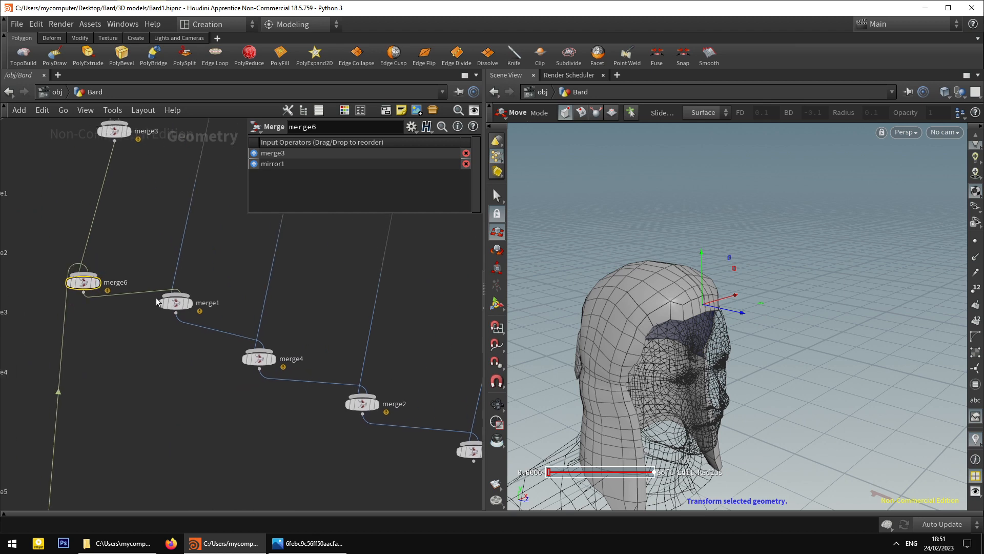
pyautogui.moveTo(459, 440); pyautogui.dragTo(369, 393, button='middle')
# Display merge5 and inspect how the hair fits the head, neck and clothing, with primitive selection active.
pyautogui.click(397, 405)
pyautogui.click(384, 405)
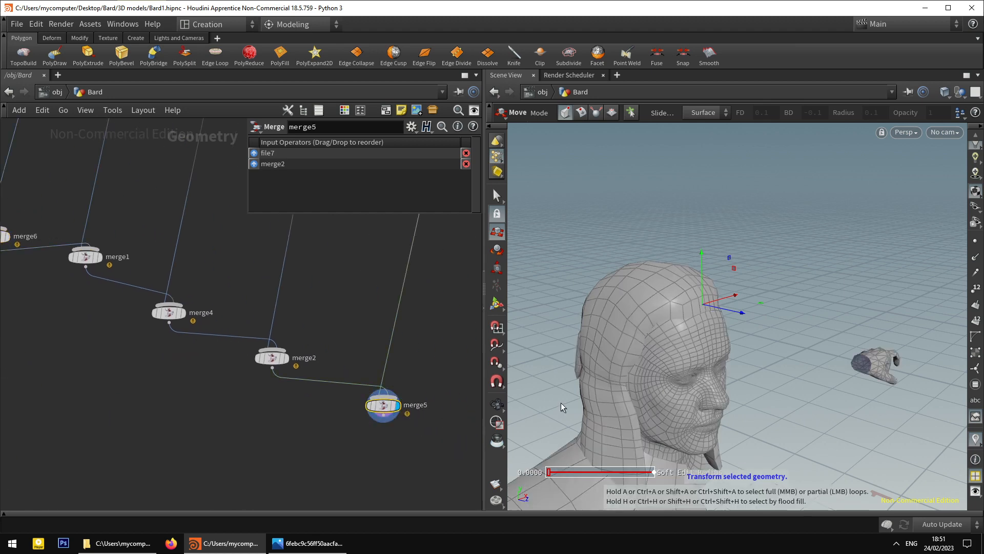
pyautogui.keyDown('alt'); pyautogui.moveTo(738, 398); pyautogui.dragTo(592, 157); pyautogui.keyUp('alt')
pyautogui.click(495, 195)
pyautogui.click(570, 114)
pyautogui.keyDown('alt'); pyautogui.moveTo(685, 290); pyautogui.dragTo(684, 342); pyautogui.keyUp('alt')
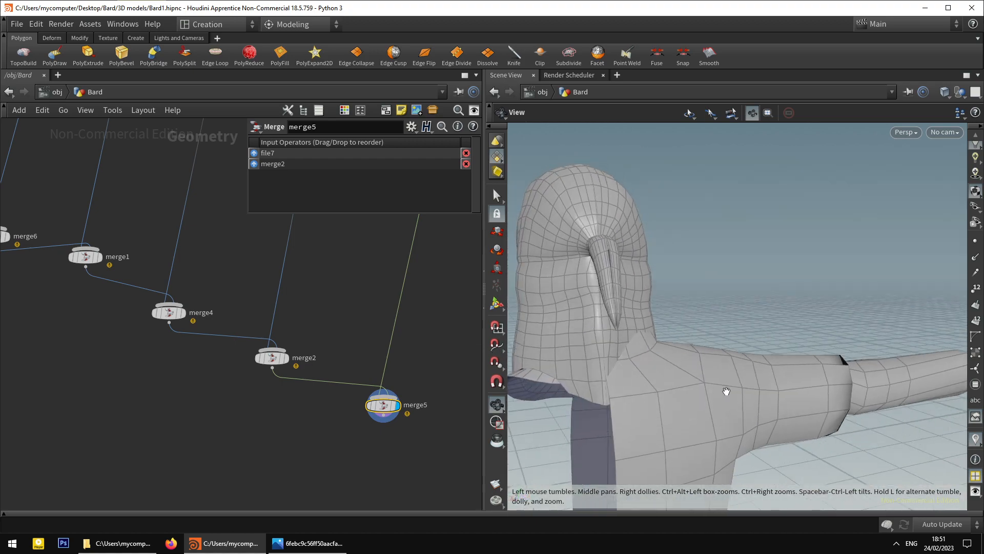
pyautogui.keyDown('alt'); pyautogui.moveTo(726, 391); pyautogui.dragTo(590, 413); pyautogui.keyUp('alt')
# Insert a new Edit node between edit17 and mirror1.
pyautogui.scroll(-5, 236, 407)
pyautogui.moveTo(182, 415); pyautogui.dragTo(241, 271, button='middle')
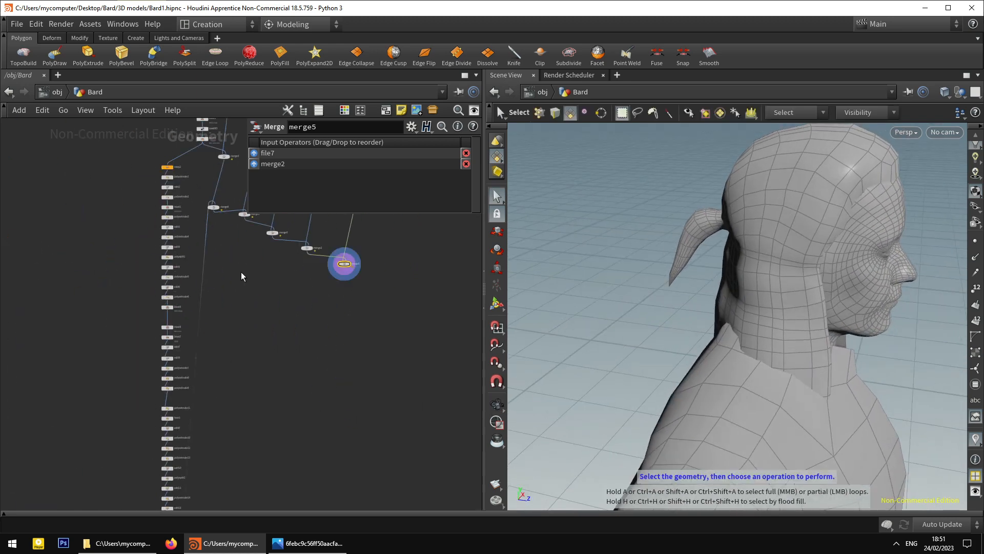
pyautogui.scroll(5, 195, 402)
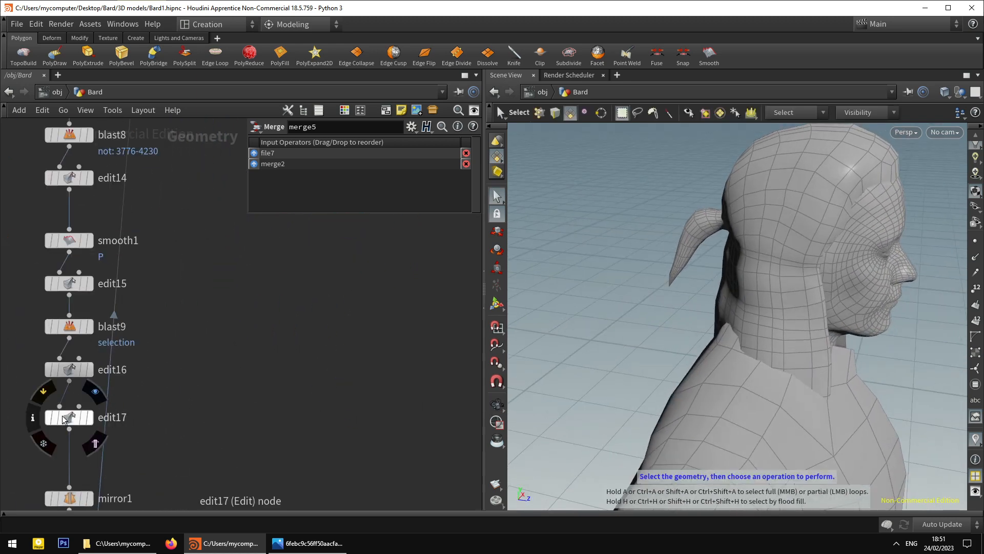
pyautogui.rightClick(68, 429)
pyautogui.write('edit')
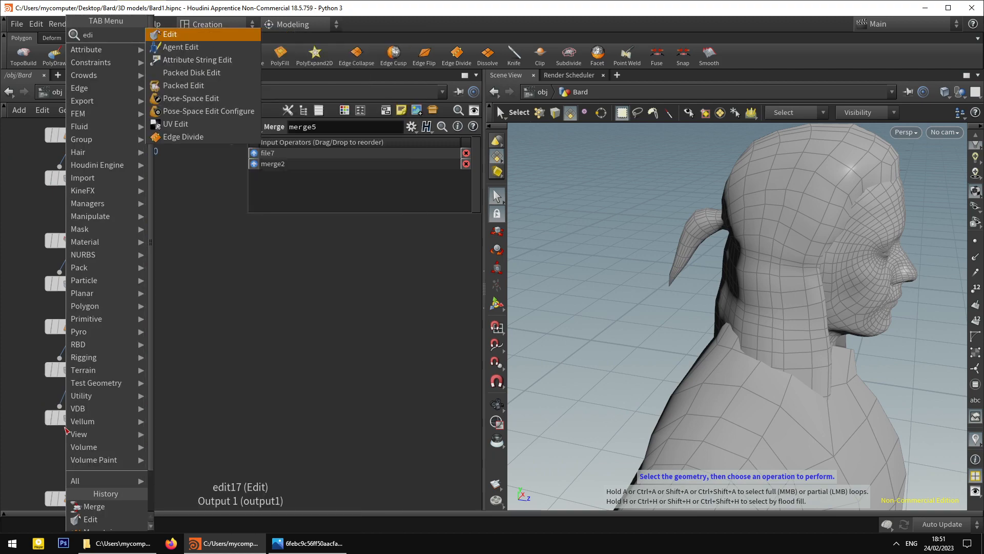
pyautogui.press('Return')
pyautogui.click(67, 452)
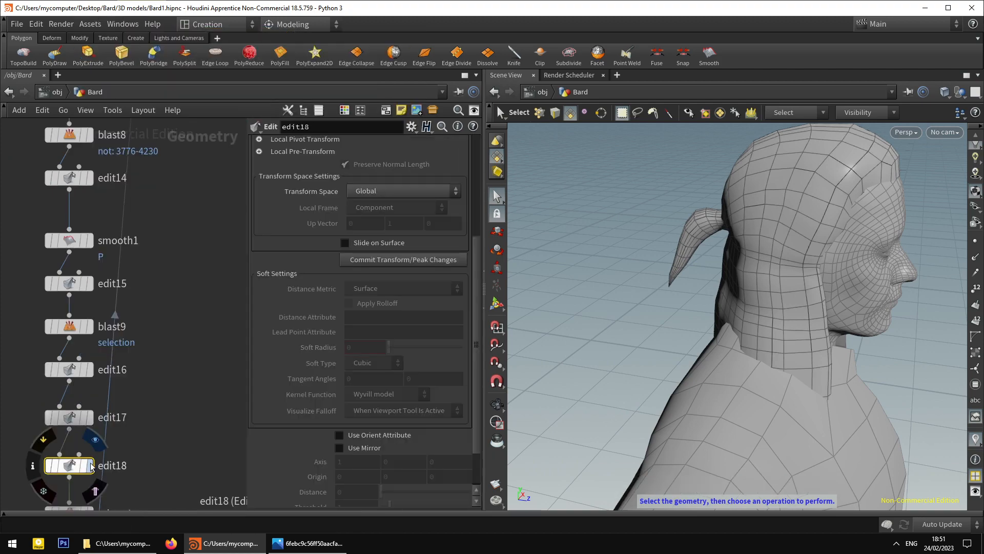
# In wireframe, select points on the hair's lower back edge near the shoulder and activate the Move tool.
pyautogui.press('w')
pyautogui.moveTo(662, 313)
pyautogui.keyDown('alt'); pyautogui.mouseDown()
pyautogui.moveTo(683, 324)
pyautogui.moveTo(673, 305)
pyautogui.mouseUp(); pyautogui.keyUp('alt')
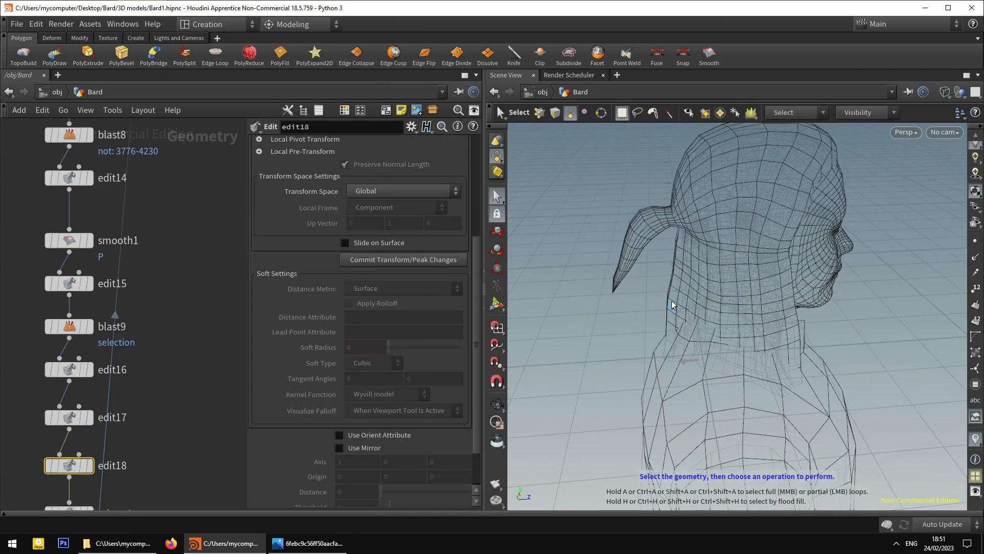
pyautogui.click(539, 113)
pyautogui.scroll(-3, 384, 323)
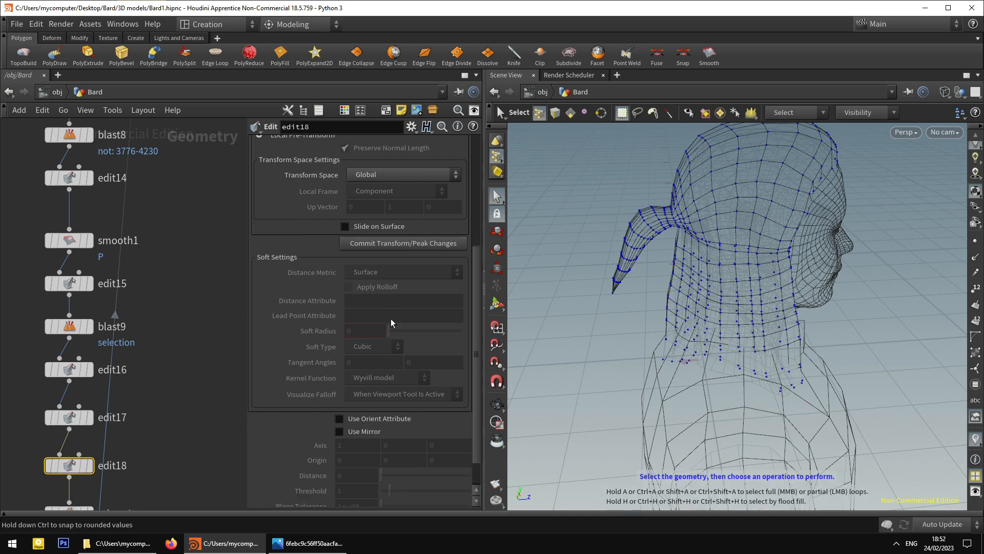
pyautogui.scroll(4, 359, 347)
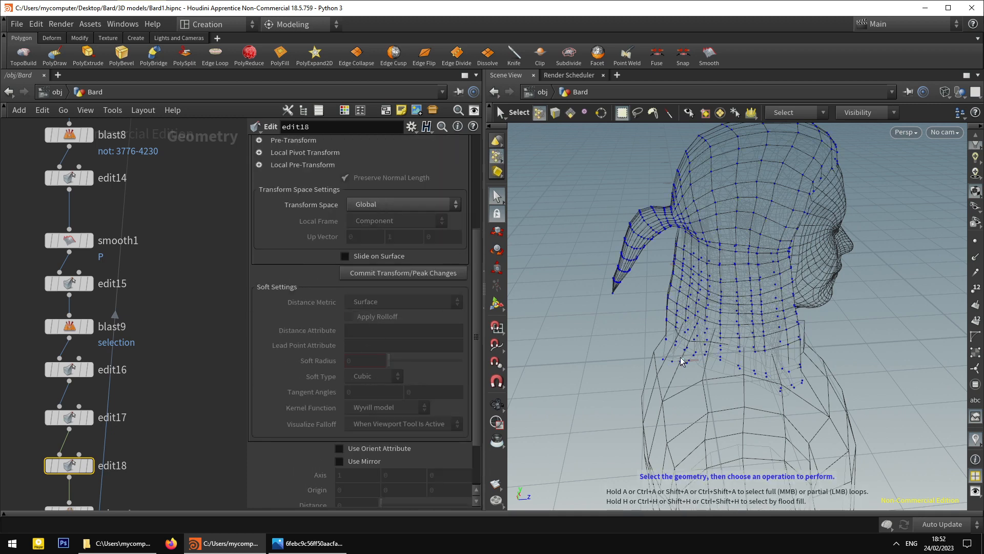
pyautogui.keyDown('alt'); pyautogui.moveTo(696, 360); pyautogui.dragTo(709, 378); pyautogui.keyUp('alt')
pyautogui.press('t')
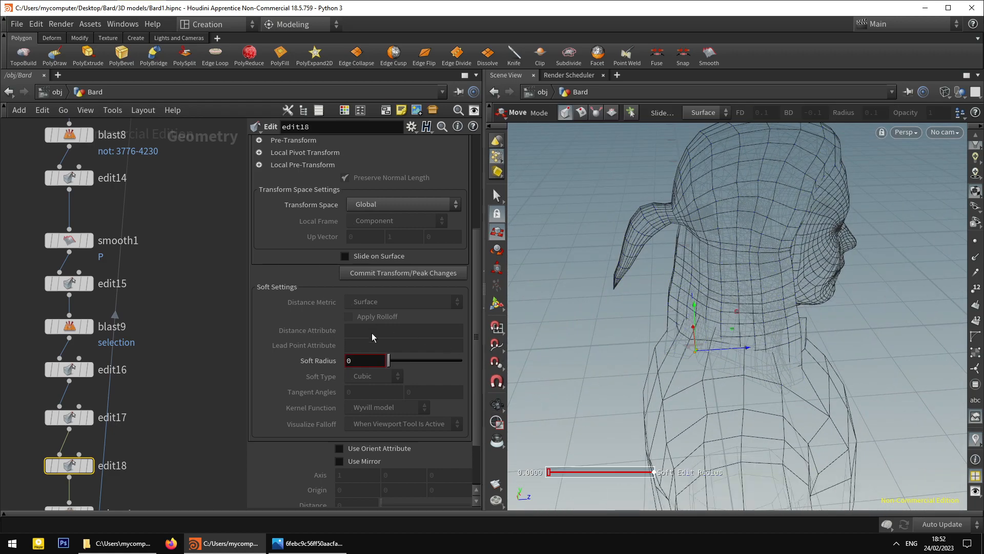
# Set the soft radius of the edit to 0.2.
pyautogui.write('.5')
pyautogui.press('Return')
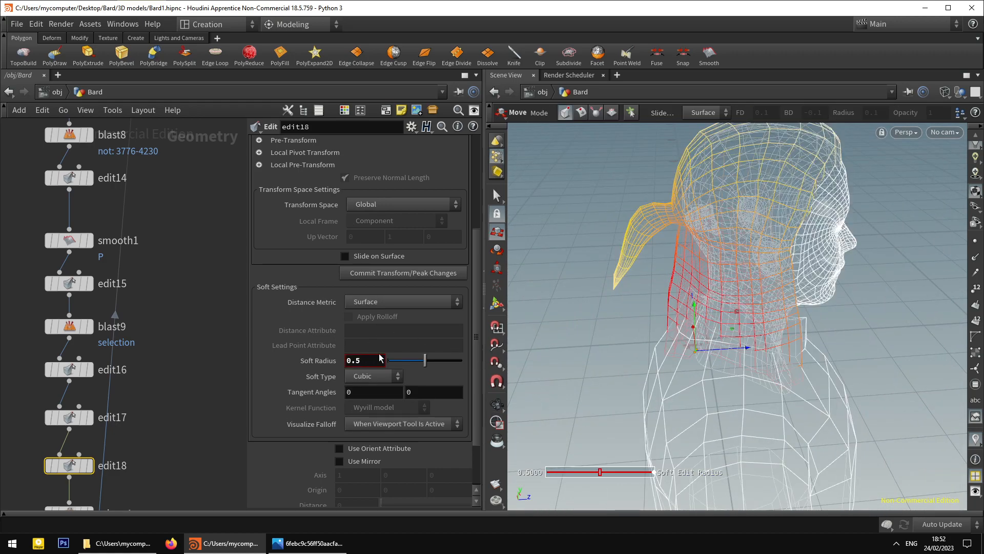
pyautogui.write('1')
pyautogui.press('Return')
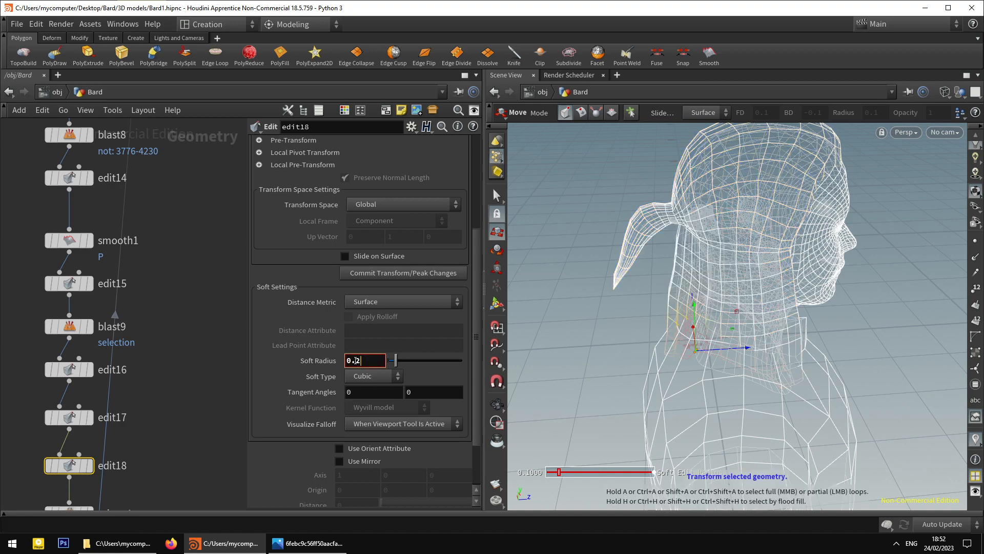
pyautogui.press('Return')
# Move the hair's lower back edge outward over the shoulder with soft falloff, and undo the last handle adjustment.
pyautogui.keyDown('alt'); pyautogui.moveTo(694, 316); pyautogui.dragTo(740, 351); pyautogui.keyUp('alt')
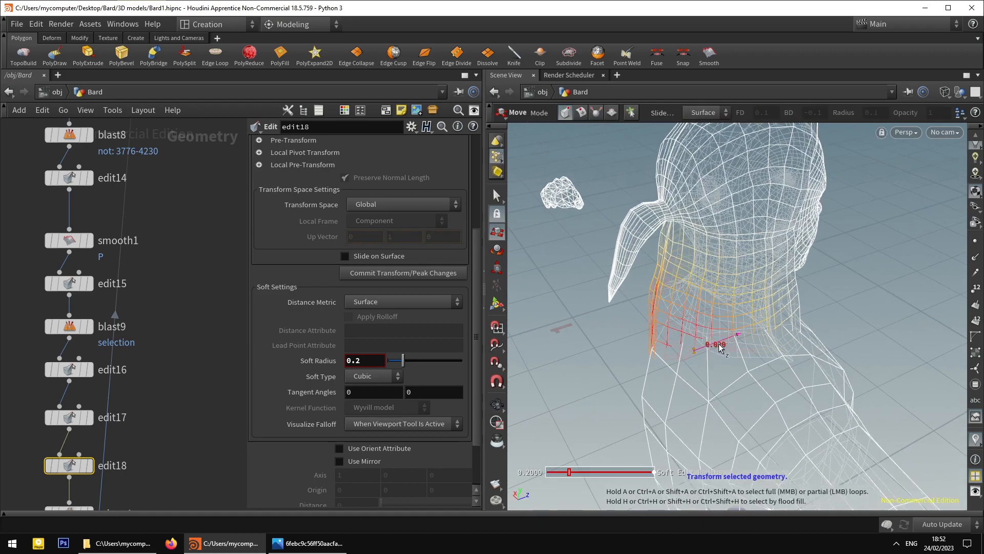
pyautogui.moveTo(714, 349)
pyautogui.keyDown('alt'); pyautogui.mouseDown()
pyautogui.moveTo(717, 336)
pyautogui.moveTo(811, 341)
pyautogui.moveTo(795, 352)
pyautogui.moveTo(665, 366)
pyautogui.moveTo(666, 351)
pyautogui.moveTo(523, 354)
pyautogui.moveTo(661, 359)
pyautogui.mouseUp(); pyautogui.keyUp('alt')
pyautogui.press('w')
pyautogui.press('Return')
pyautogui.press('Escape')
pyautogui.hotkey('ctrl', 'z')
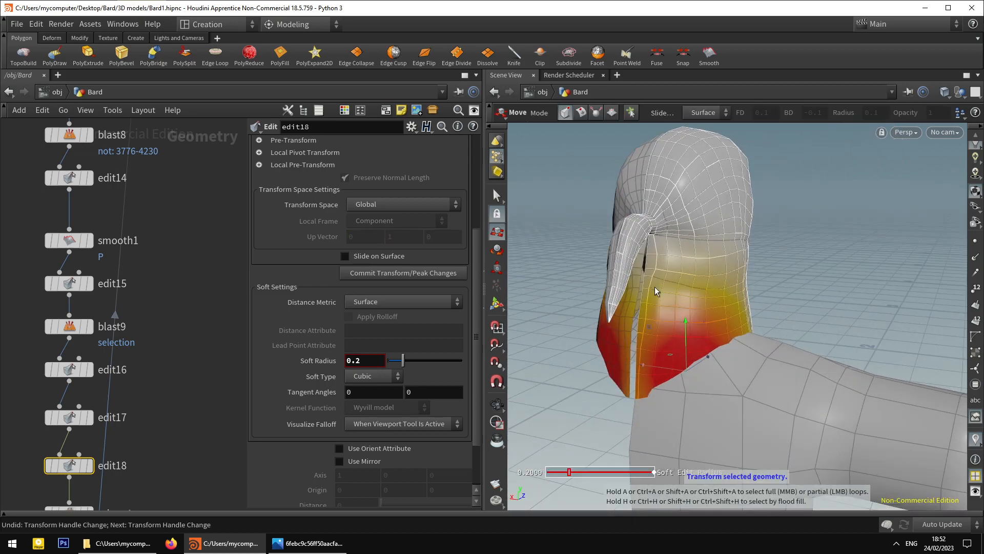
# Reselect the points on the hair's lower side edge above the shoulder and shift them sideways with soft falloff.
pyautogui.click(499, 200)
pyautogui.moveTo(760, 369)
pyautogui.keyDown('alt'); pyautogui.mouseDown()
pyautogui.moveTo(737, 332)
pyautogui.moveTo(741, 374)
pyautogui.moveTo(711, 371)
pyautogui.mouseUp(); pyautogui.keyUp('alt')
pyautogui.press('w')
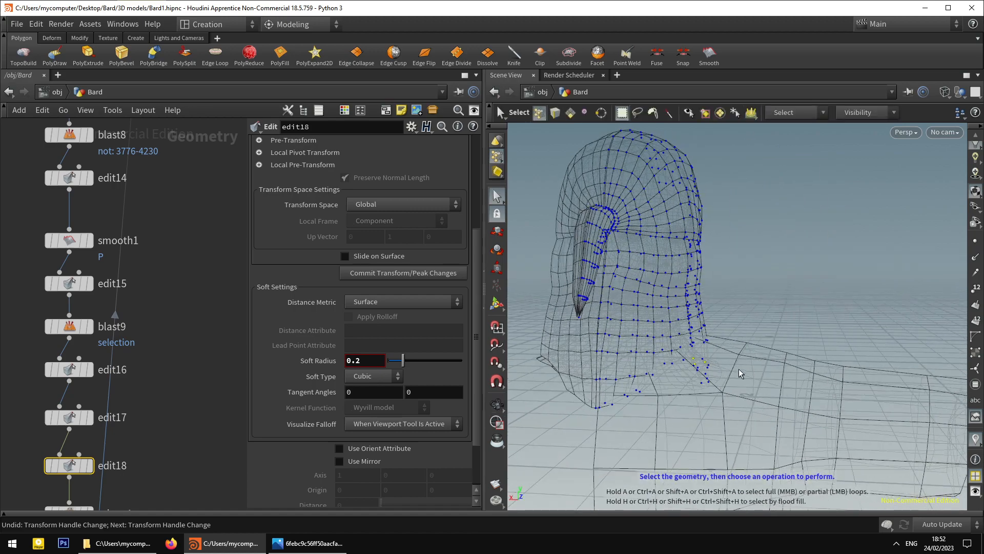
pyautogui.press('t')
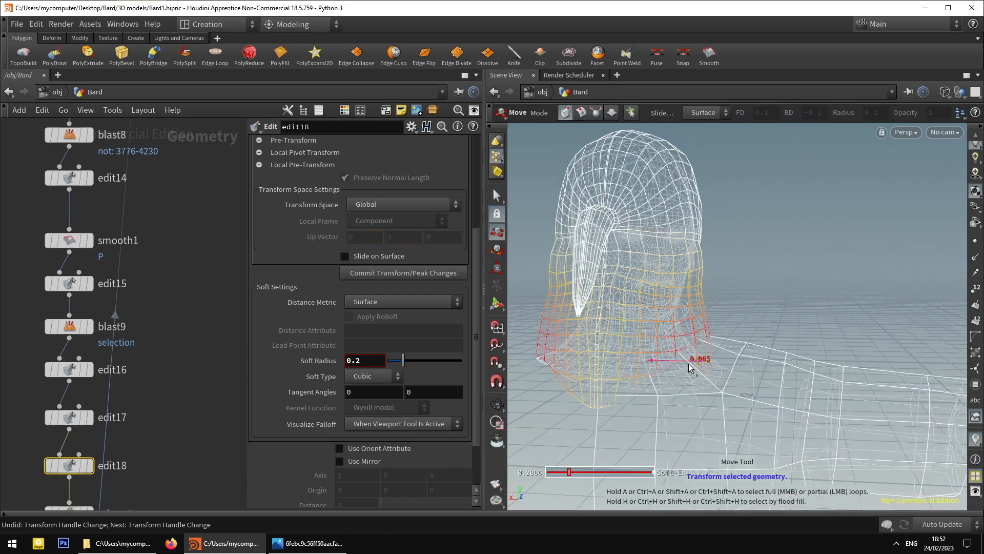
pyautogui.keyDown('alt'); pyautogui.moveTo(692, 364); pyautogui.dragTo(714, 368); pyautogui.keyUp('alt')
# Select the lowest point at the back centre of the hair and move it sideways along the mirror seam area.
pyautogui.click(496, 196)
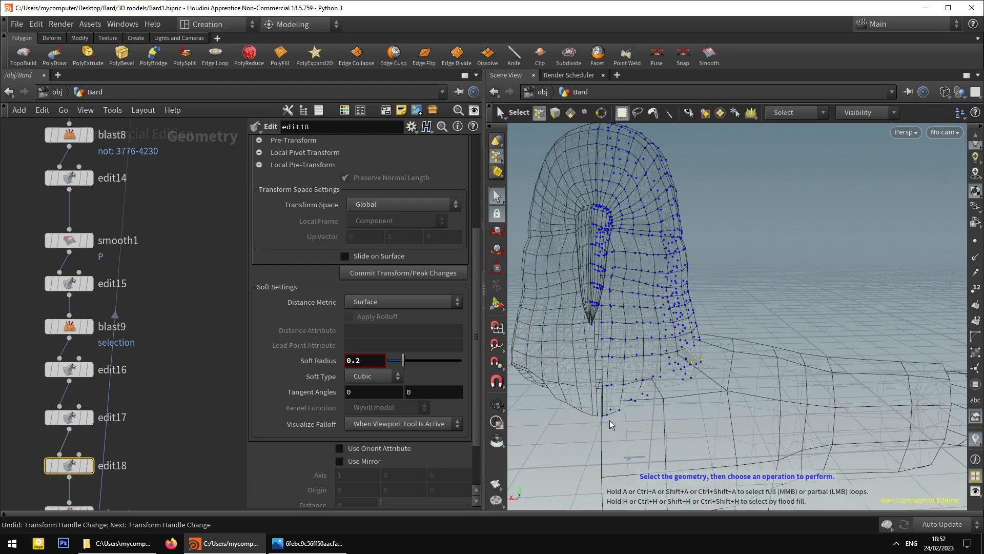
pyautogui.moveTo(612, 429); pyautogui.dragTo(615, 426)
pyautogui.press('t')
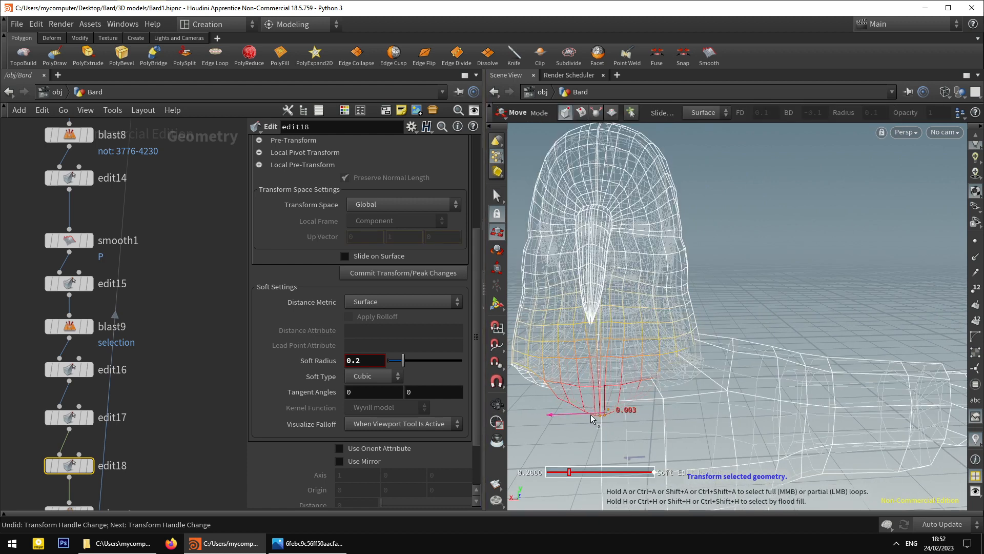
# Try another soft move of the hair's lower back edge where it meets the shoulders, and undo it.
pyautogui.click(499, 203)
pyautogui.keyDown('alt'); pyautogui.moveTo(675, 288); pyautogui.dragTo(579, 293); pyautogui.keyUp('alt')
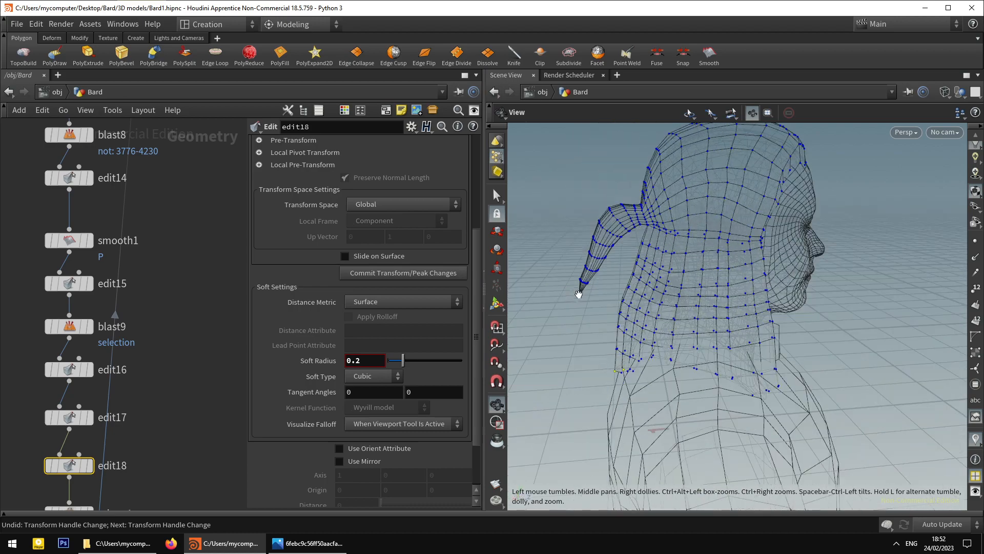
pyautogui.press('w')
pyautogui.moveTo(731, 343)
pyautogui.keyDown('alt'); pyautogui.mouseDown()
pyautogui.moveTo(666, 326)
pyautogui.moveTo(567, 351)
pyautogui.moveTo(649, 331)
pyautogui.moveTo(698, 343)
pyautogui.moveTo(837, 340)
pyautogui.moveTo(593, 409)
pyautogui.moveTo(582, 430)
pyautogui.mouseUp(); pyautogui.keyUp('alt')
pyautogui.moveTo(573, 390); pyautogui.dragTo(575, 382)
pyautogui.moveTo(576, 382)
pyautogui.keyDown('alt'); pyautogui.mouseDown()
pyautogui.moveTo(613, 395)
pyautogui.moveTo(701, 394)
pyautogui.moveTo(566, 373)
pyautogui.moveTo(589, 370)
pyautogui.mouseUp(); pyautogui.keyUp('alt')
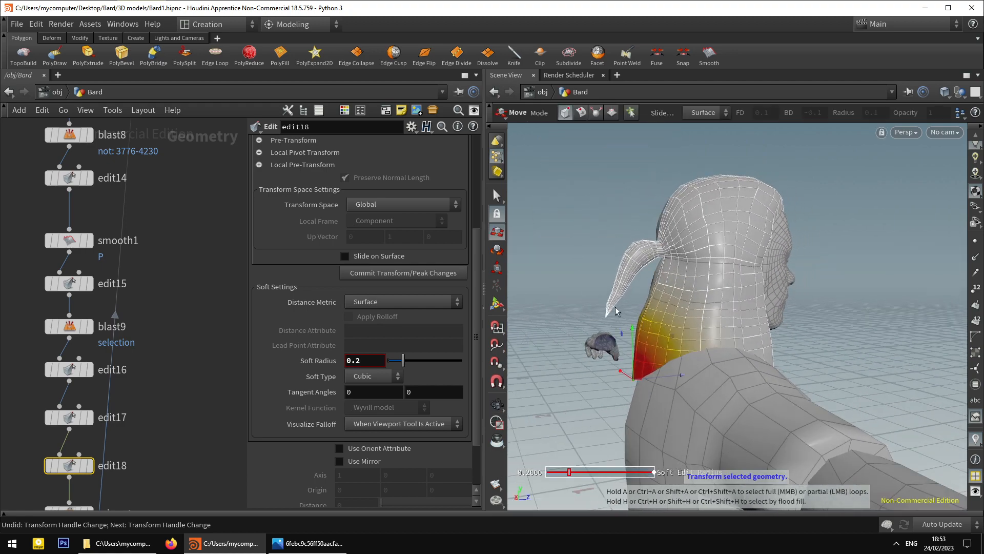
pyautogui.hotkey('ctrl', 'z')
# Select the points on the hair's lower side edge above the shoulder and raise them slightly with soft falloff.
pyautogui.keyDown('alt'); pyautogui.moveTo(635, 359); pyautogui.dragTo(694, 347); pyautogui.keyUp('alt')
pyautogui.click(497, 199)
pyautogui.press('w')
pyautogui.scroll(4, 699, 371)
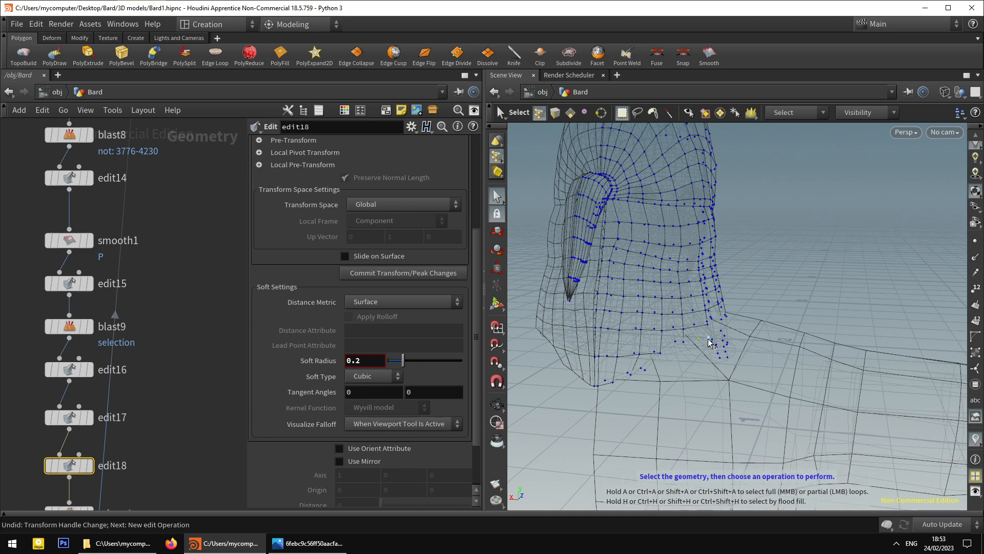
pyautogui.press('t')
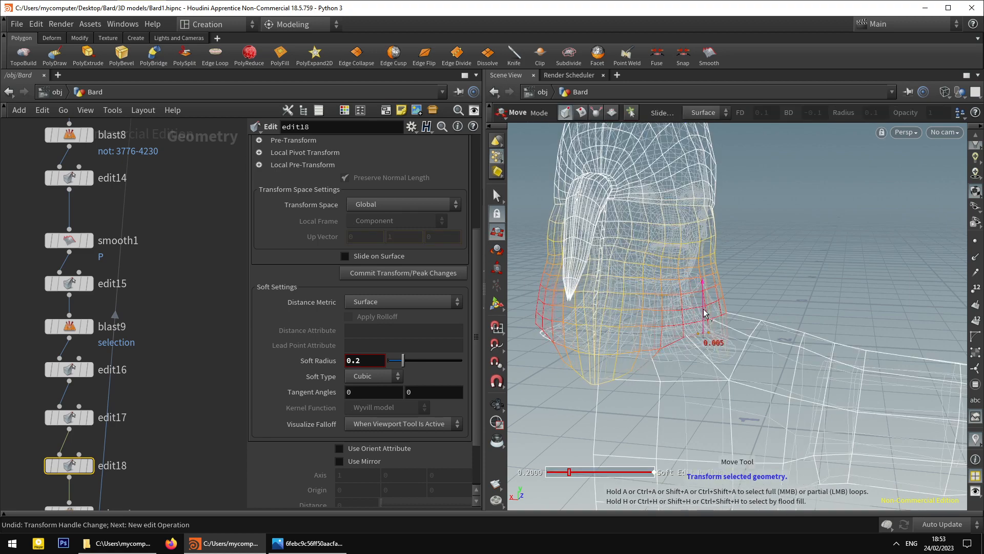
pyautogui.keyDown('alt'); pyautogui.moveTo(704, 313); pyautogui.dragTo(638, 295); pyautogui.keyUp('alt')
# Inspect the reshaped hair from the side and front on the full character, and bring up the reference image.
pyautogui.click(497, 197)
pyautogui.keyDown('alt'); pyautogui.moveTo(659, 250); pyautogui.dragTo(645, 288); pyautogui.keyUp('alt')
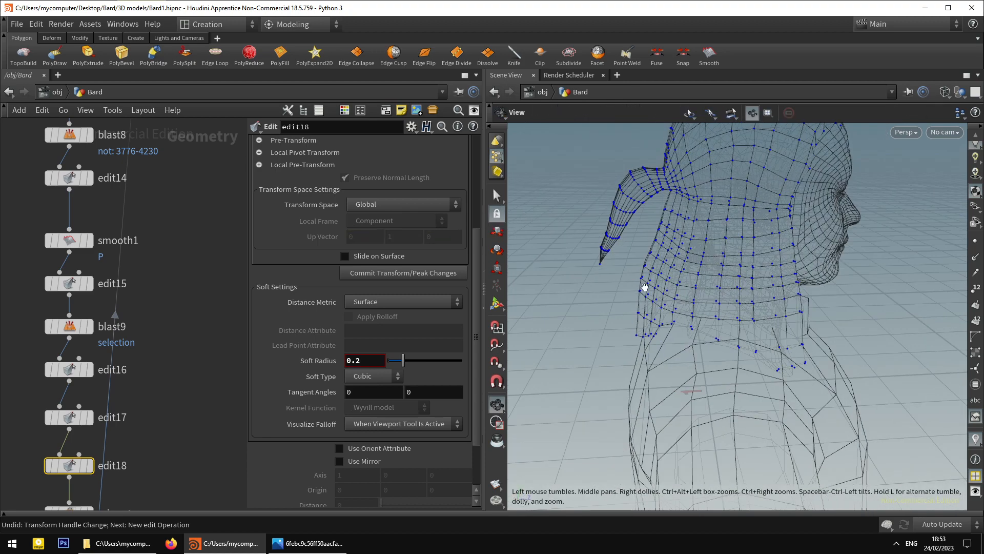
pyautogui.keyDown('alt'); pyautogui.moveTo(645, 287); pyautogui.dragTo(670, 359, button='right'); pyautogui.keyUp('alt')
pyautogui.moveTo(670, 359)
pyautogui.keyDown('alt'); pyautogui.mouseDown()
pyautogui.moveTo(635, 349)
pyautogui.moveTo(693, 360)
pyautogui.moveTo(683, 351)
pyautogui.moveTo(748, 390)
pyautogui.moveTo(554, 365)
pyautogui.moveTo(564, 366)
pyautogui.moveTo(523, 380)
pyautogui.moveTo(593, 376)
pyautogui.moveTo(513, 364)
pyautogui.moveTo(532, 336)
pyautogui.mouseUp(); pyautogui.keyUp('alt')
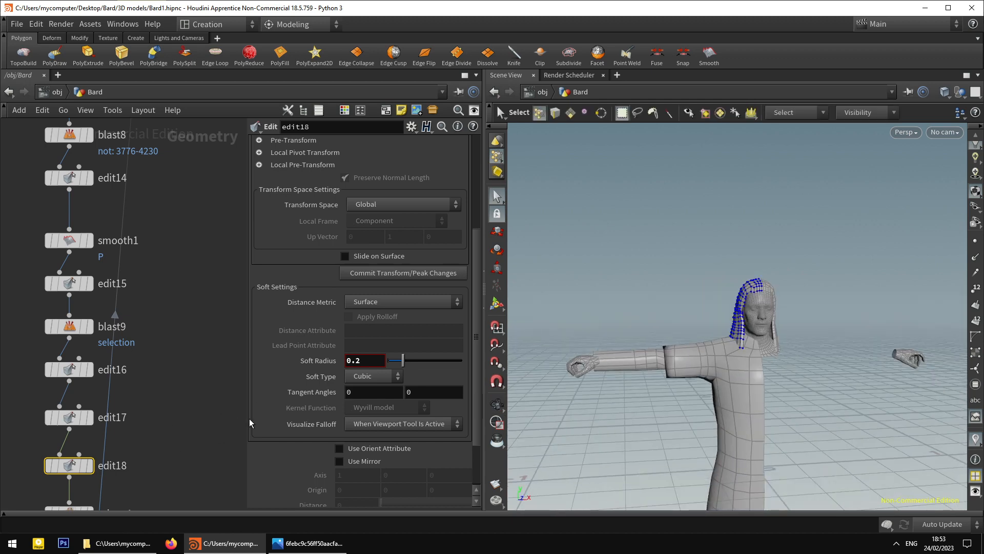
pyautogui.keyDown('alt'); pyautogui.moveTo(626, 244); pyautogui.dragTo(739, 336); pyautogui.keyUp('alt')
pyautogui.click(313, 543)
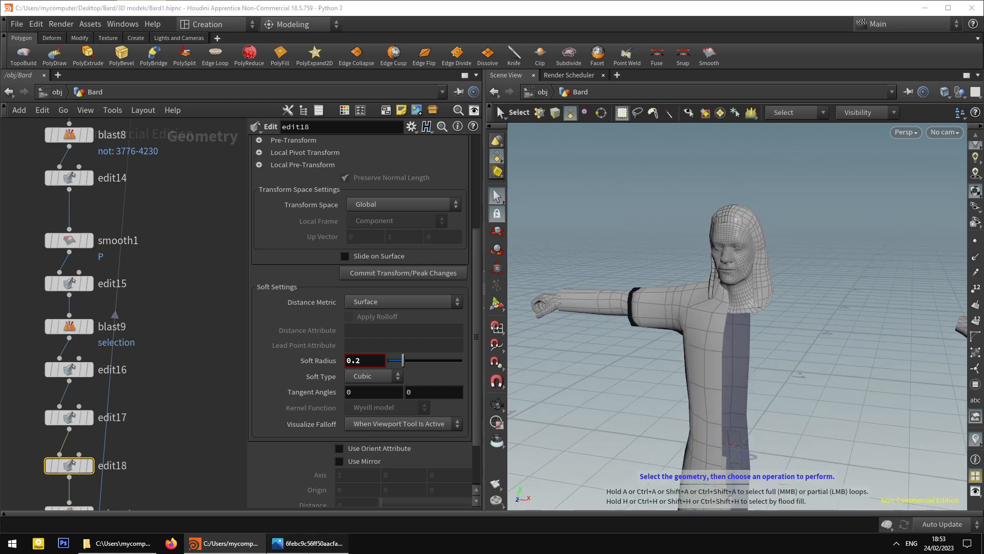